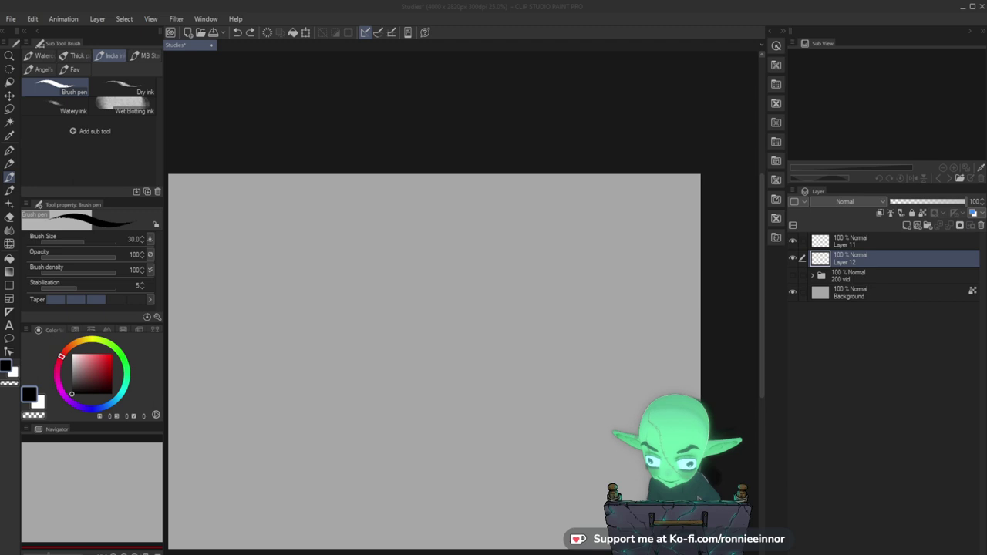
key(alt+Tab)
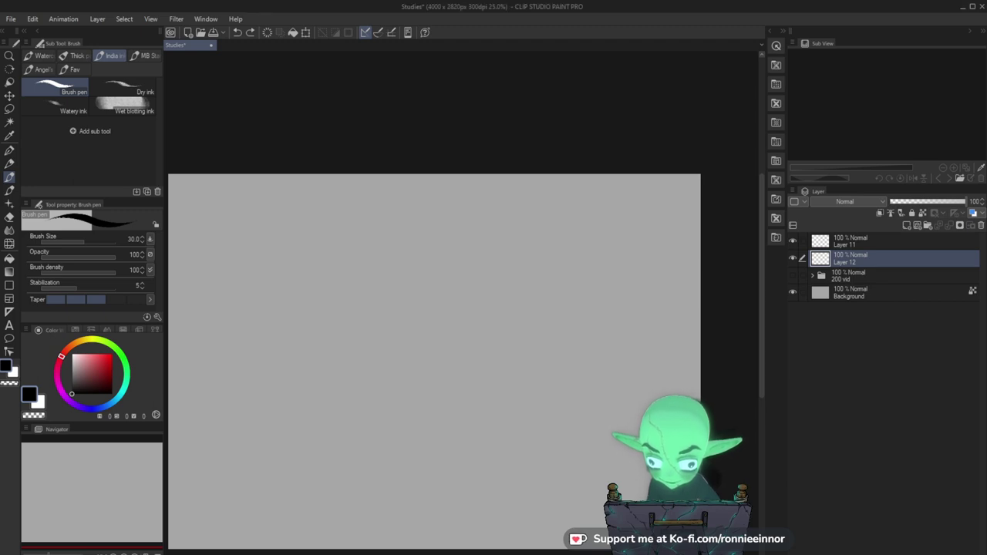
key(alt+Tab)
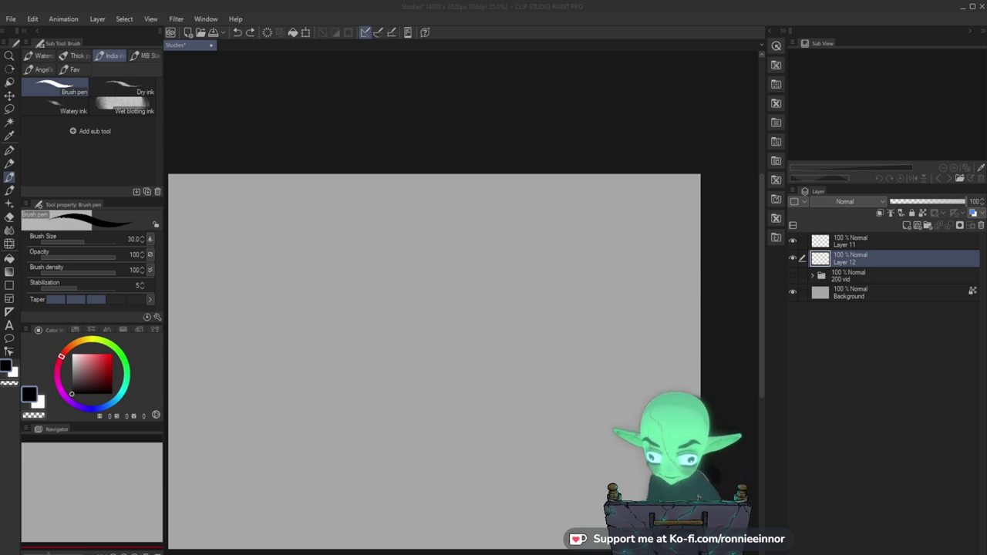
key(alt+Tab)
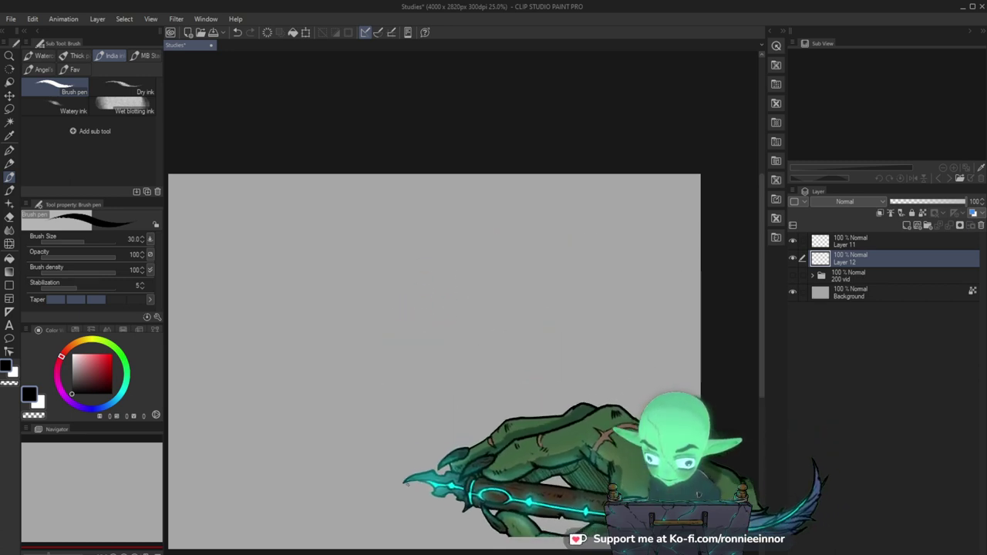
Sketch a rounded pelvis form with an inner waist ellipse and angled hip lines in the lower middle of the canvas.
mouse_move(360, 486)
mouse_down()
mouse_move(438, 504)
mouse_move(433, 430)
mouse_move(390, 503)
mouse_move(450, 497)
mouse_up()
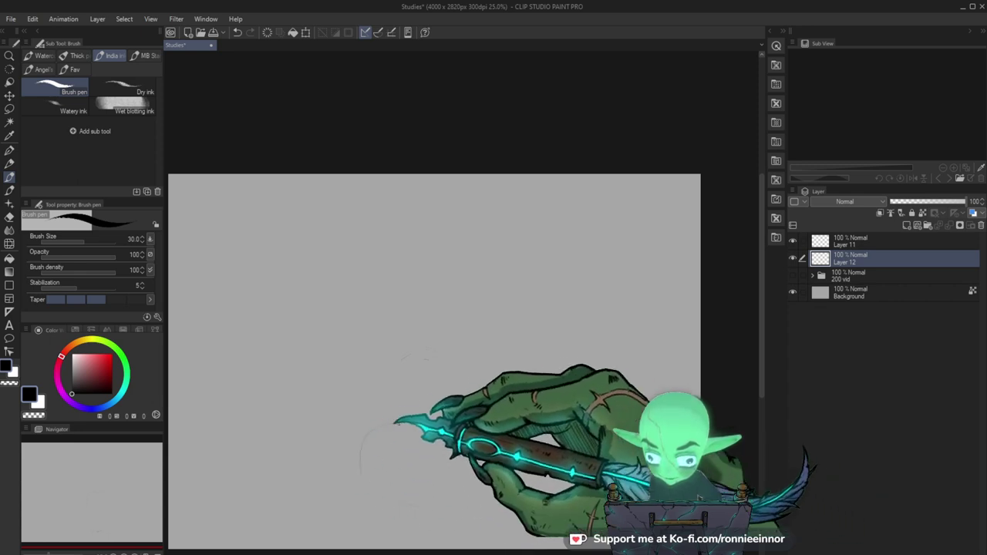
drag(380, 502, 420, 507)
drag(419, 423, 429, 434)
mouse_move(362, 446)
mouse_down()
mouse_move(388, 470)
mouse_move(368, 460)
mouse_move(401, 497)
mouse_up()
mouse_move(361, 463)
mouse_down()
mouse_move(400, 497)
mouse_move(433, 483)
mouse_move(446, 457)
mouse_move(463, 468)
mouse_up()
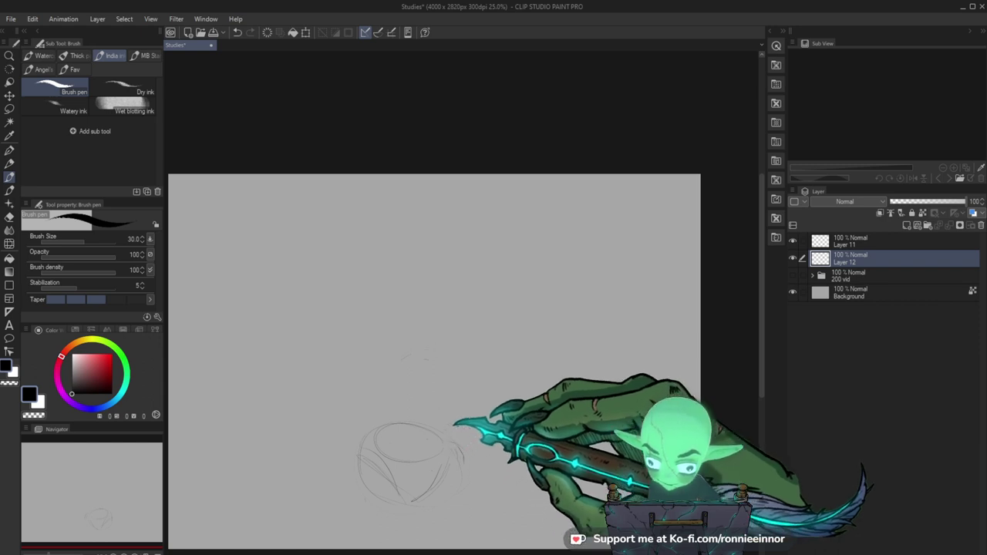
Sketch the upper and lower contours of a thigh extending rightward from the pelvis, redrawing the lower line.
drag(462, 463, 545, 479)
drag(462, 463, 544, 481)
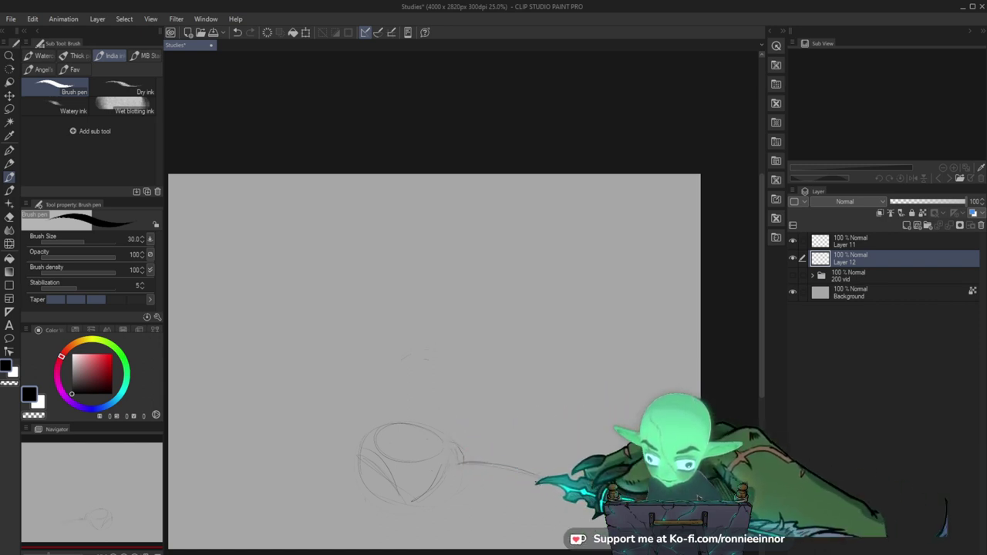
drag(429, 503, 544, 525)
drag(467, 519, 546, 525)
key(ctrl+z)
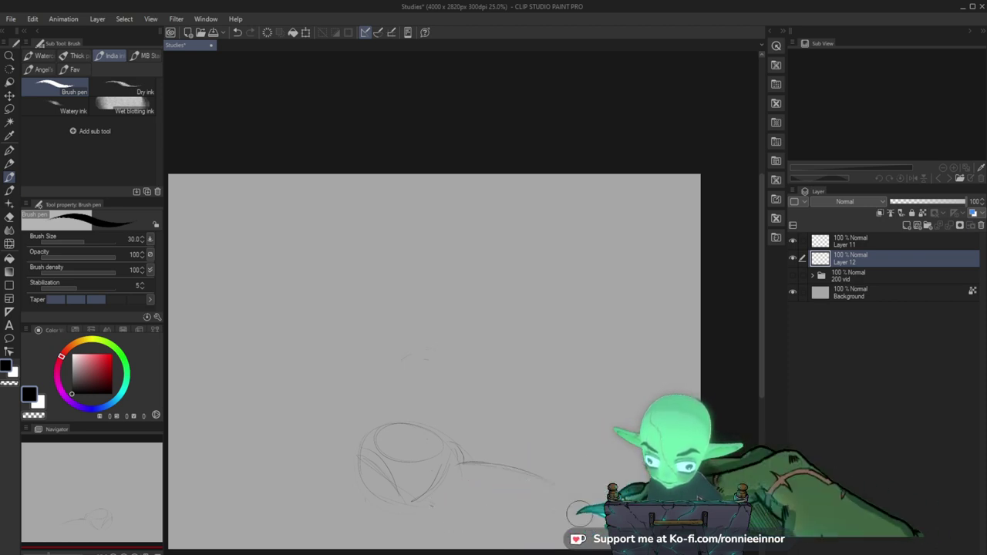
drag(431, 505, 544, 525)
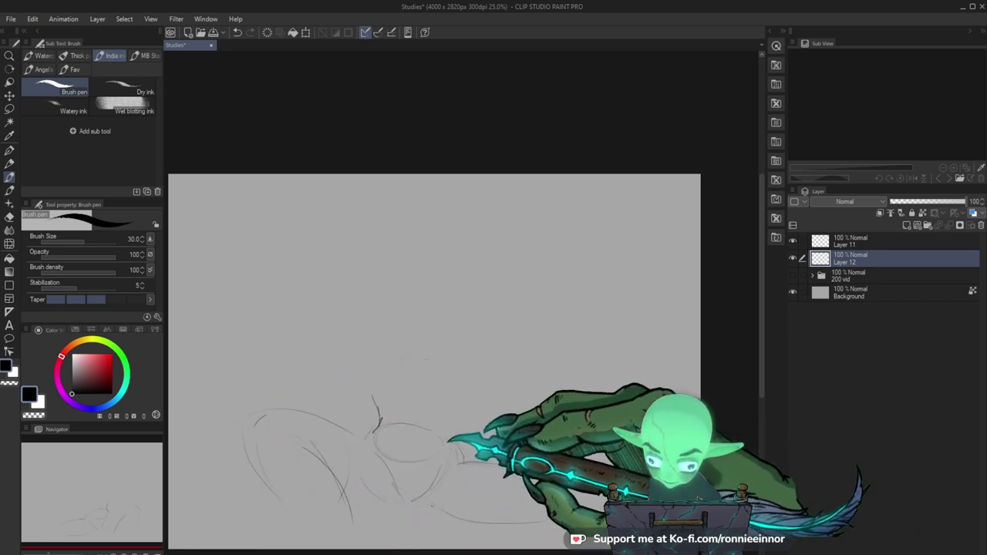
Sketch the waist contour above the pelvis and mark the shoulder level with a short horizontal guideline.
drag(444, 438, 445, 394)
mouse_move(415, 299)
mouse_down()
mouse_move(402, 394)
mouse_move(379, 386)
mouse_up()
key(ctrl+z)
mouse_move(371, 309)
mouse_down()
mouse_move(443, 306)
mouse_move(399, 305)
mouse_up()
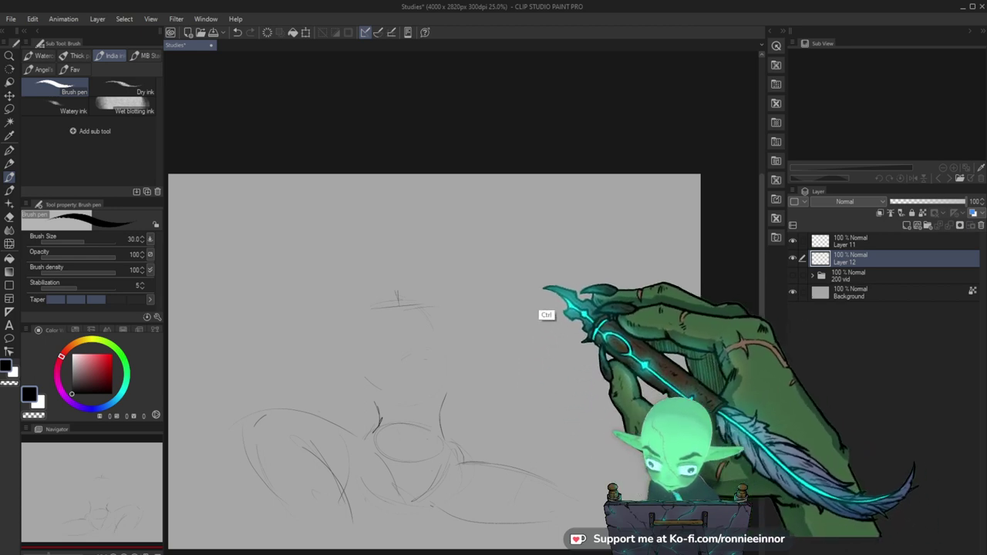
Scale the whole figure sketch down to about 94% and shift it slightly down and to the right.
key(ctrl+t)
mouse_move(611, 297)
mouse_down()
mouse_move(578, 295)
mouse_move(572, 305)
mouse_up()
drag(521, 376, 536, 387)
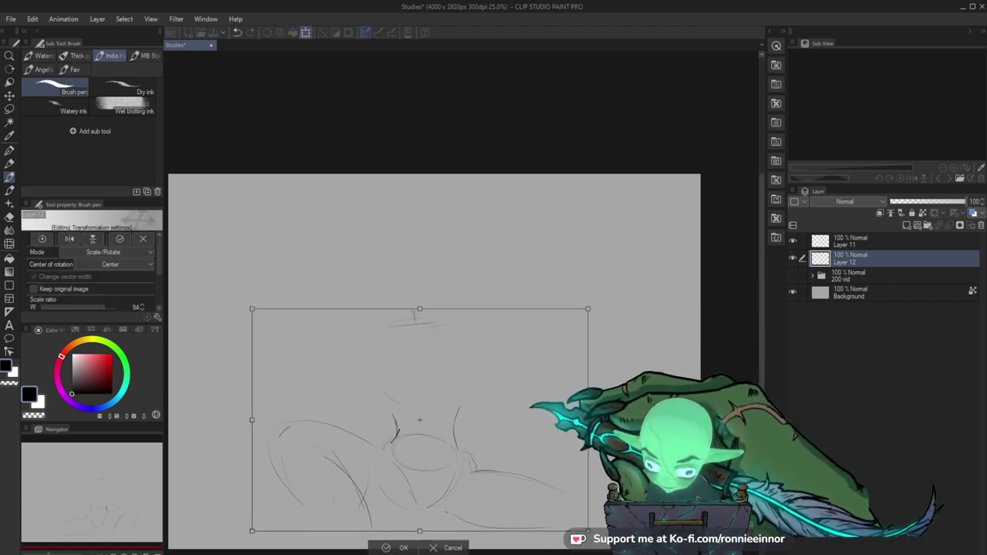
key(Return)
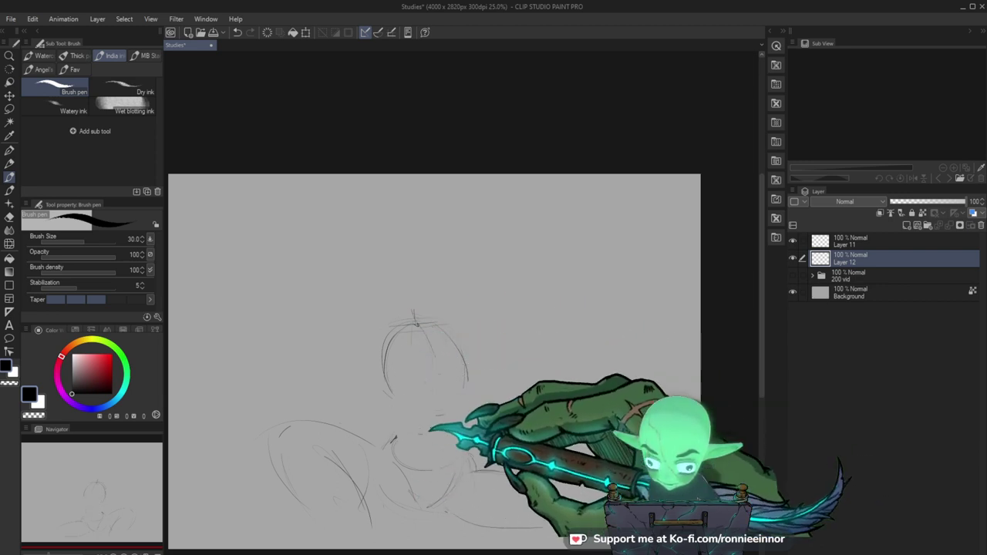
Draw a vertical centre line through the torso and rework the lower contour of the pelvis.
mouse_move(417, 404)
mouse_down()
mouse_move(441, 508)
mouse_move(433, 481)
mouse_move(398, 455)
mouse_move(406, 465)
mouse_move(475, 458)
mouse_move(430, 464)
mouse_move(408, 436)
mouse_move(434, 463)
mouse_move(398, 439)
mouse_move(457, 461)
mouse_up()
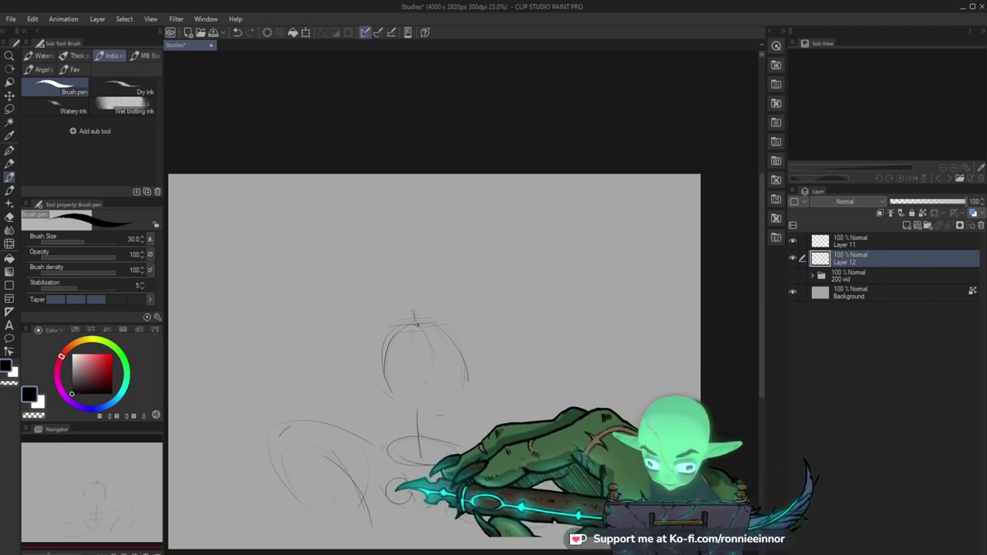
mouse_move(386, 463)
mouse_down()
mouse_move(347, 460)
mouse_move(330, 523)
mouse_move(387, 507)
mouse_move(421, 469)
mouse_move(400, 464)
mouse_move(418, 454)
mouse_move(380, 468)
mouse_move(393, 514)
mouse_move(494, 499)
mouse_move(463, 508)
mouse_move(573, 506)
mouse_move(497, 492)
mouse_up()
drag(423, 510, 472, 505)
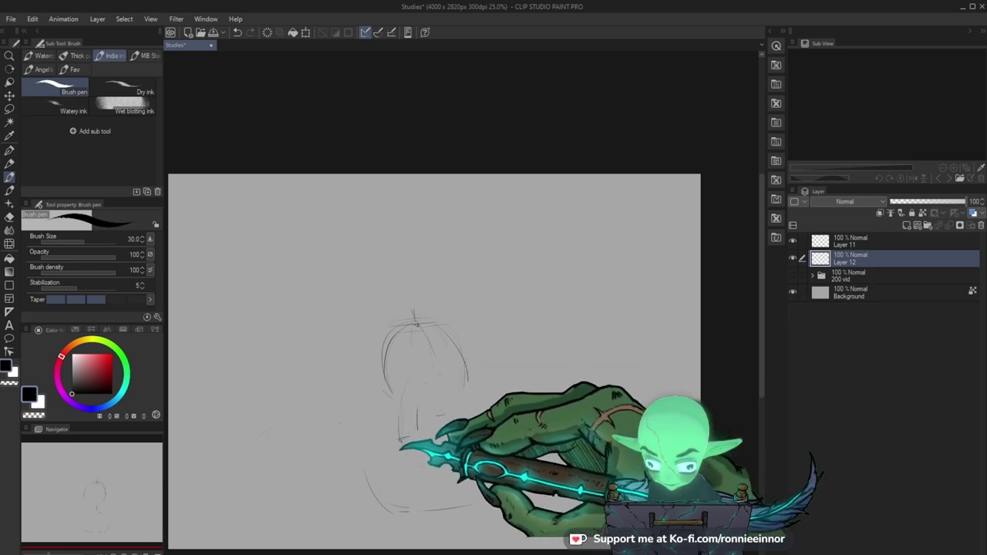
Replace the rough ribcage arcs with an upright egg-shaped ribcage above the pelvis.
mouse_move(420, 312)
mouse_down()
mouse_move(398, 391)
mouse_move(390, 318)
mouse_move(421, 301)
mouse_move(412, 311)
mouse_move(456, 324)
mouse_move(466, 381)
mouse_up()
key(ctrl+z)
mouse_move(415, 344)
mouse_down()
mouse_move(399, 364)
mouse_move(410, 353)
mouse_move(403, 414)
mouse_up()
mouse_move(413, 327)
mouse_down()
mouse_move(386, 414)
mouse_move(357, 379)
mouse_move(360, 399)
mouse_up()
drag(434, 300, 363, 441)
drag(391, 329, 386, 401)
drag(372, 358, 380, 420)
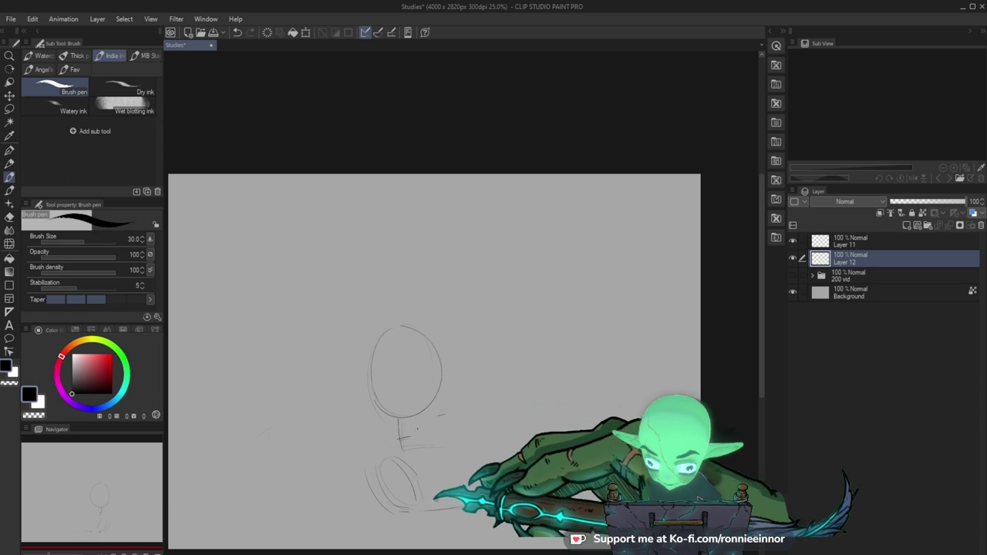
Sketch the far side of the pelvis, straight leg guidelines and a rounded outline for the bent leg.
drag(450, 464, 427, 509)
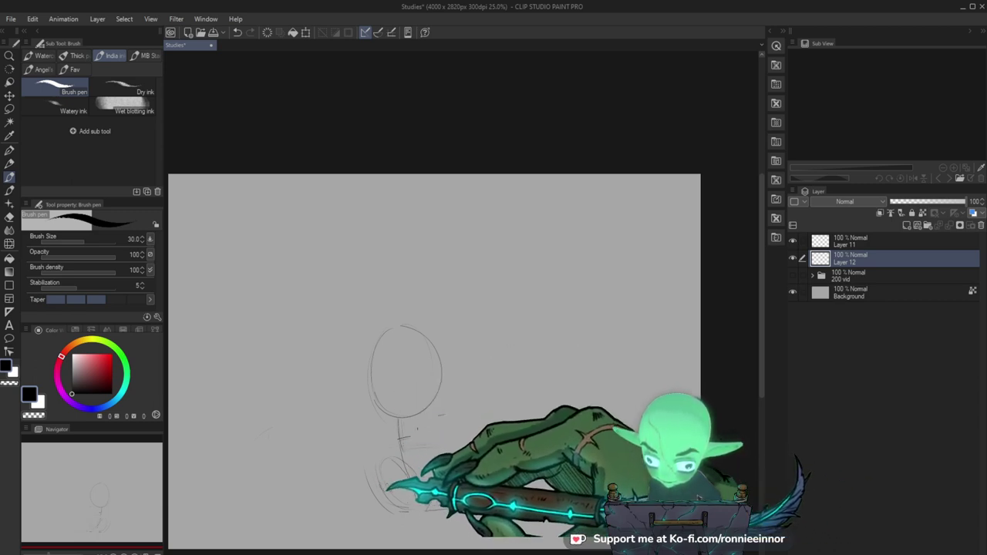
drag(383, 487, 259, 437)
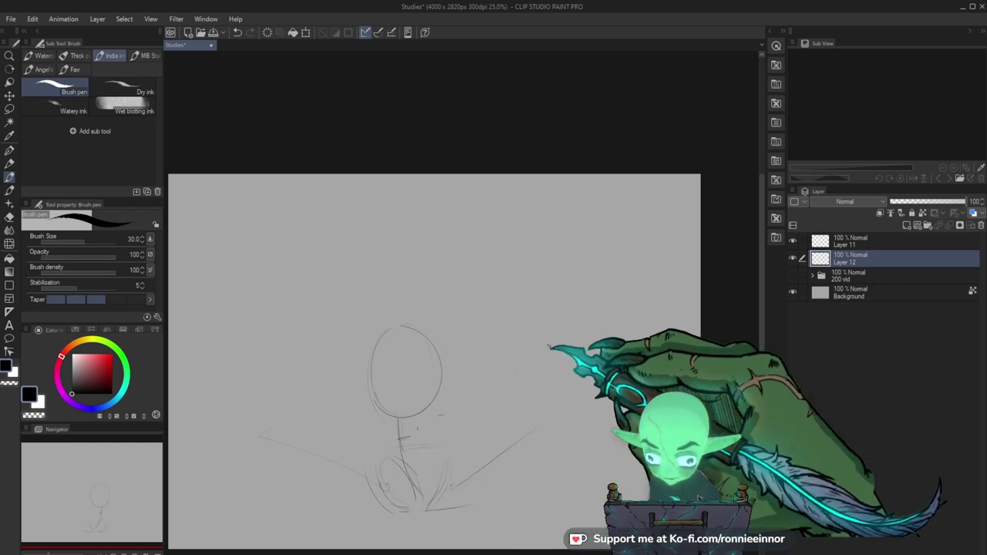
drag(342, 476, 296, 447)
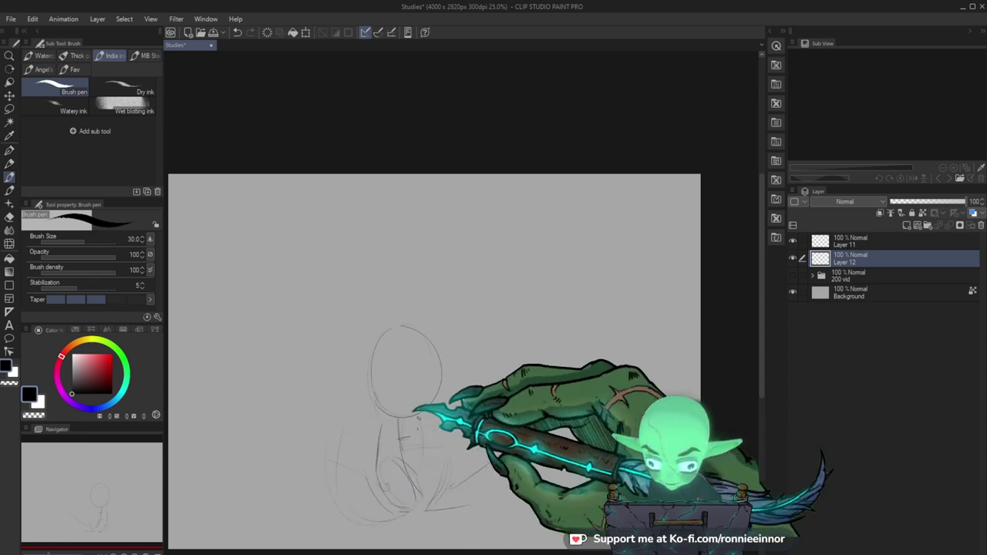
mouse_move(394, 462)
mouse_down()
mouse_move(254, 408)
mouse_move(401, 420)
mouse_move(334, 484)
mouse_up()
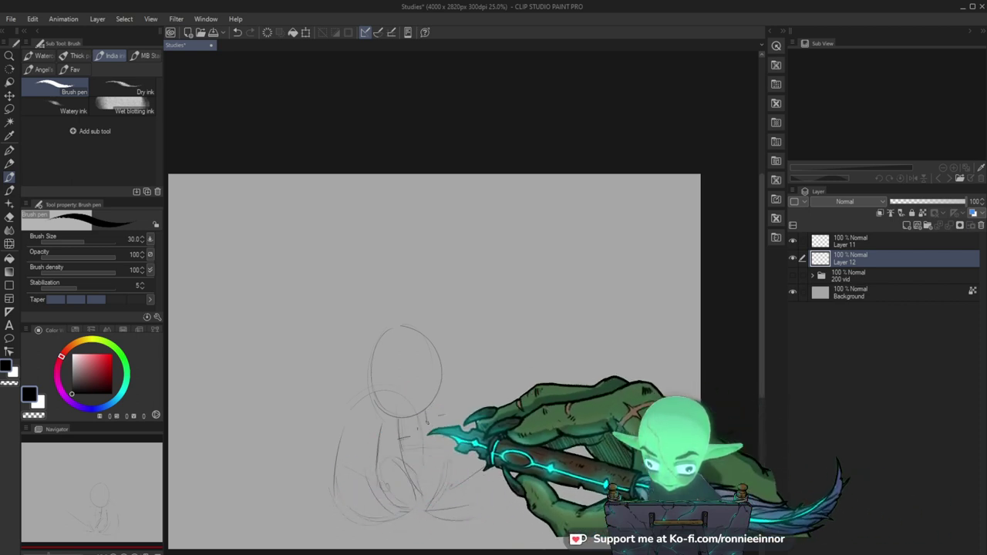
mouse_move(437, 432)
mouse_down()
mouse_move(434, 418)
mouse_move(456, 438)
mouse_up()
key(ctrl+z)
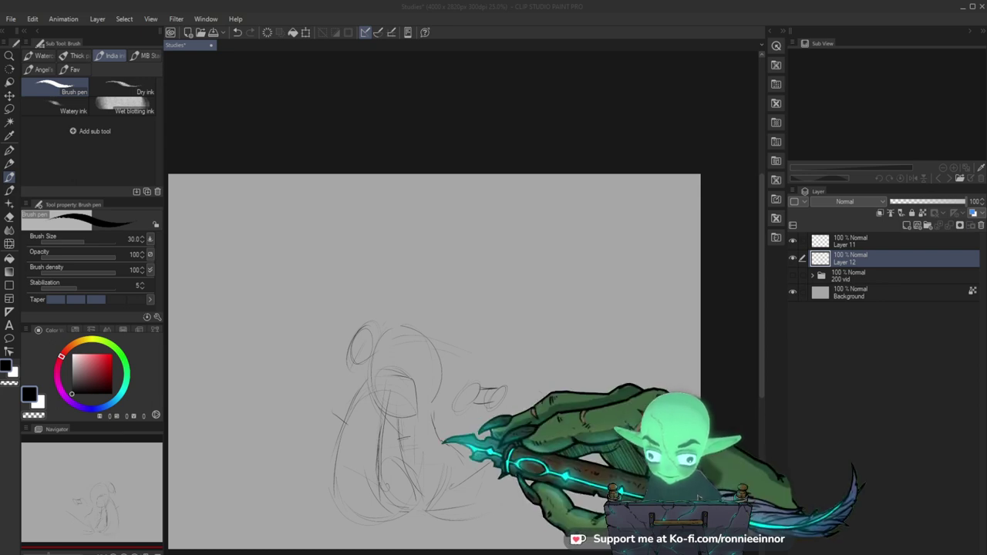
Rework the left shoulder into a rounded form and add a slanted neck line above the ribcage.
click(449, 417)
mouse_move(353, 363)
mouse_down()
mouse_move(334, 428)
mouse_move(370, 397)
mouse_up()
key(ctrl+z)
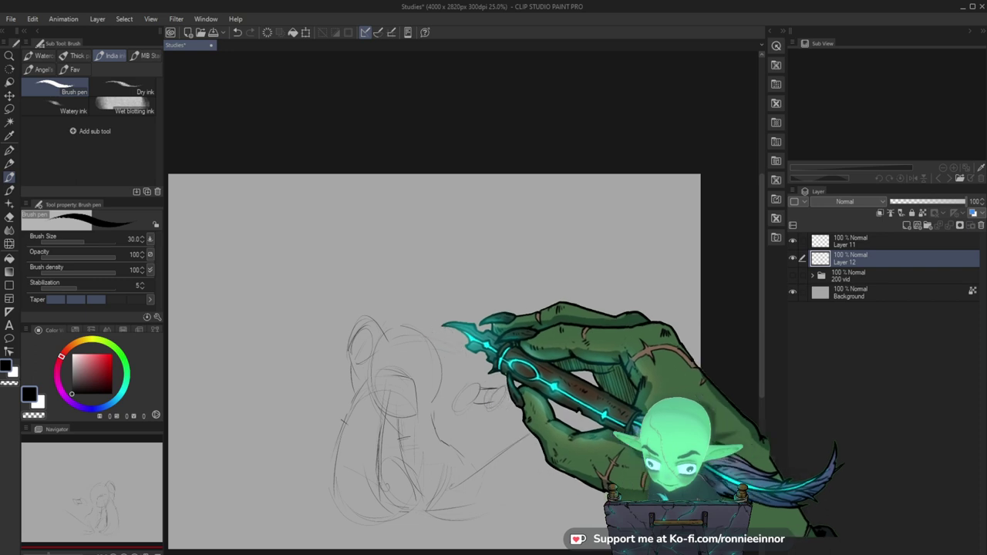
drag(400, 300, 374, 384)
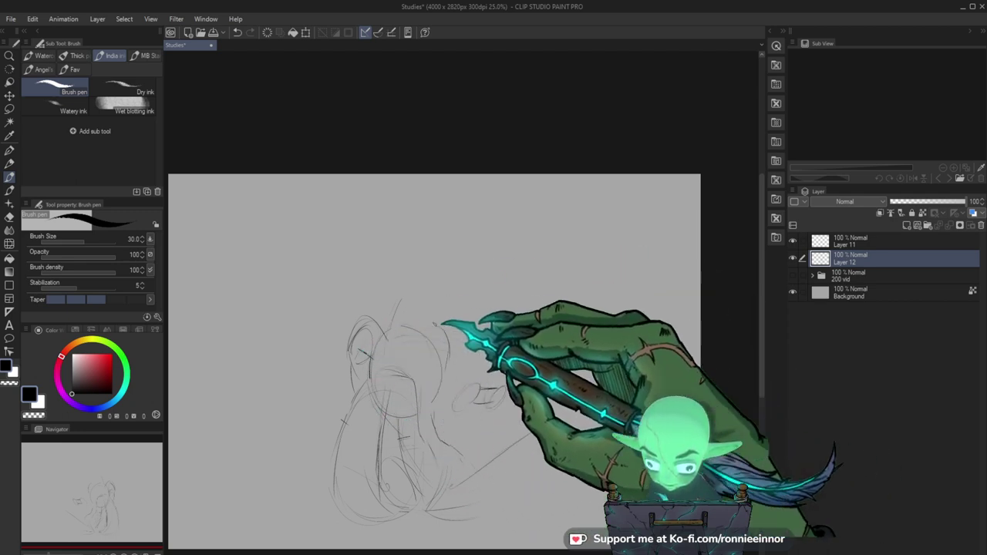
key(e)
key(ctrl+z)
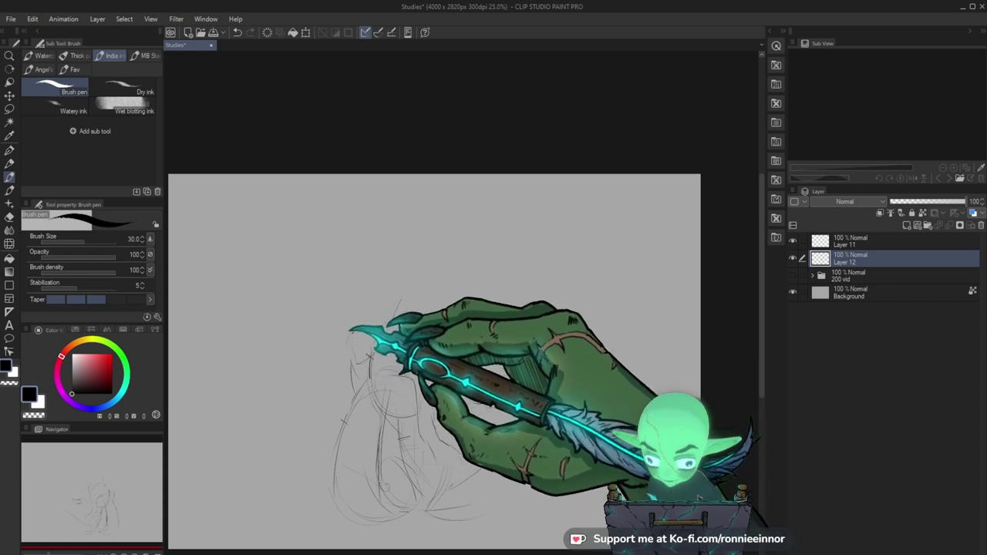
mouse_move(364, 364)
mouse_down()
mouse_move(358, 369)
mouse_move(361, 339)
mouse_move(345, 340)
mouse_up()
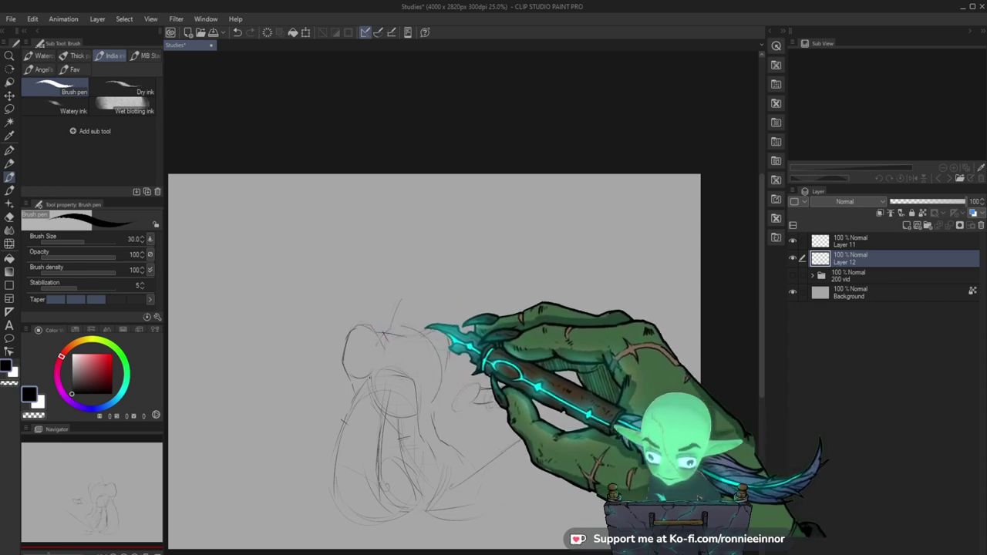
Sketch the neck between the shoulders with short slanted side lines and a line across its upper end.
key(ctrl+z)
mouse_move(401, 229)
mouse_down()
mouse_move(421, 234)
mouse_move(422, 217)
mouse_up()
key(ctrl+z)
key(ctrl+z)
drag(385, 322, 391, 308)
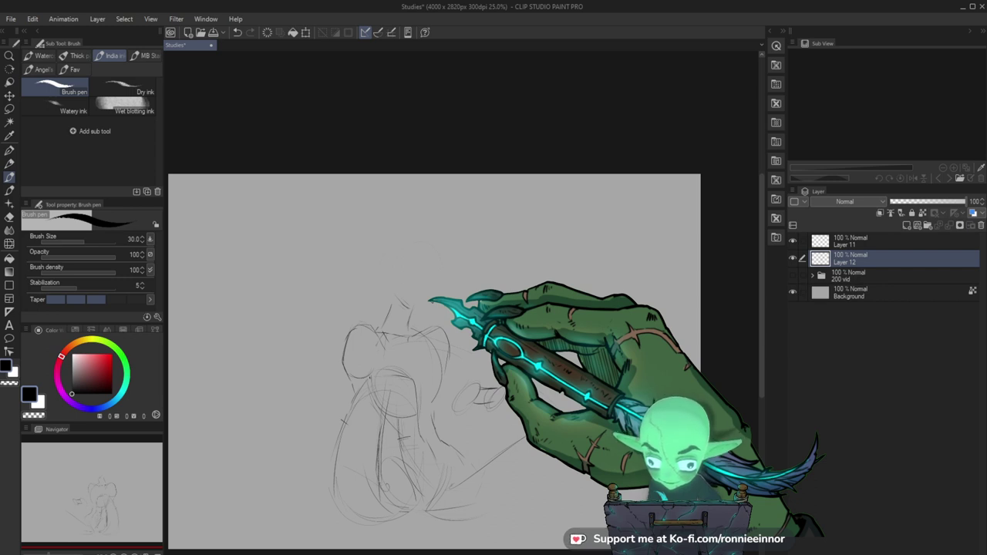
drag(403, 311, 404, 304)
key(ctrl+z)
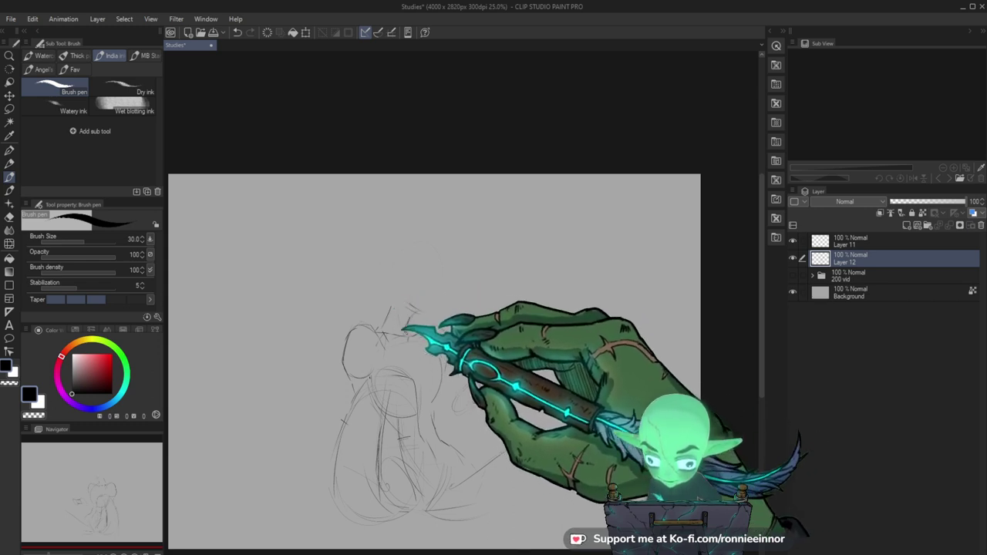
drag(403, 304, 422, 312)
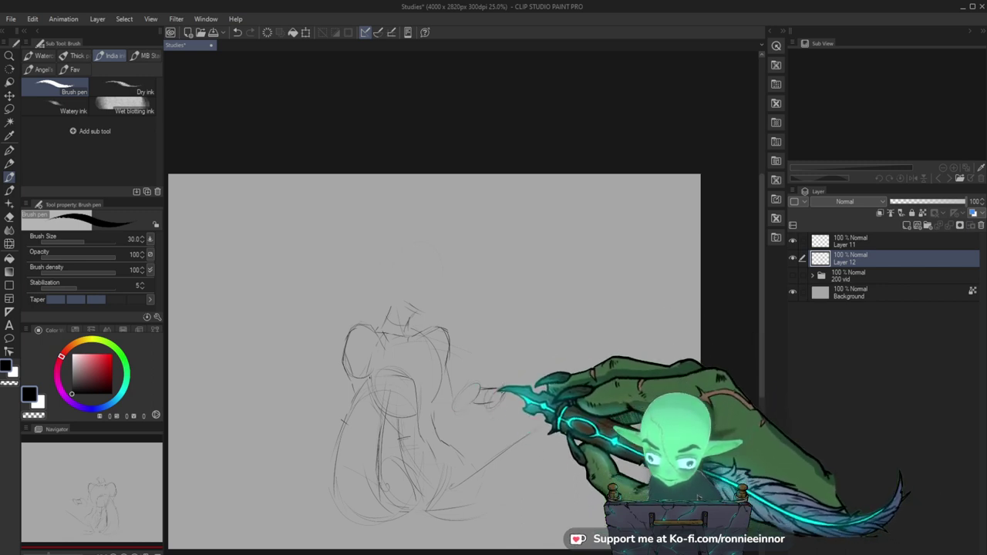
Erase the hand beside the torso and the leg and pelvis construction lines below it.
drag(493, 389, 475, 396)
key(ctrl+z)
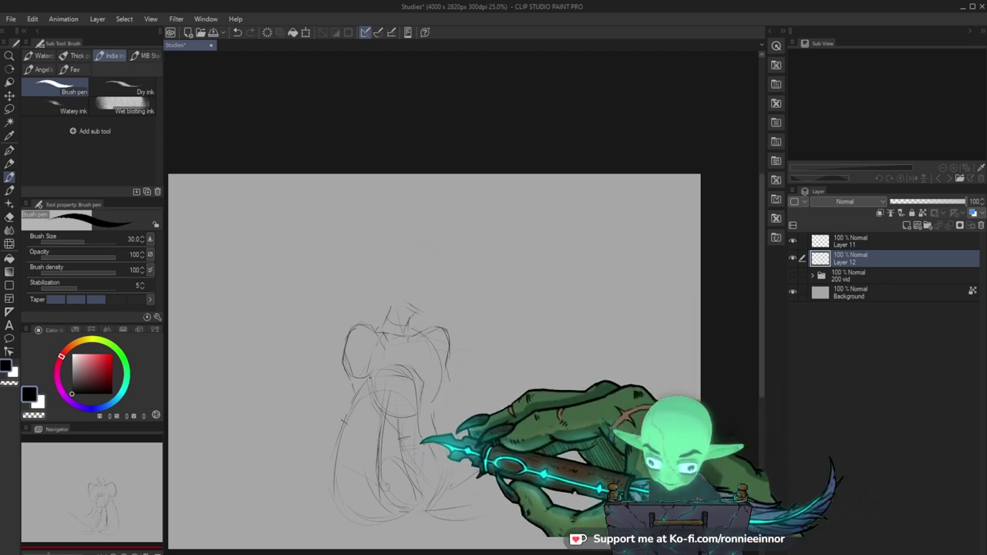
mouse_move(446, 452)
mouse_down()
mouse_move(559, 413)
mouse_move(491, 452)
mouse_move(462, 483)
mouse_move(522, 437)
mouse_up()
mouse_move(401, 476)
mouse_down()
mouse_move(366, 500)
mouse_move(428, 432)
mouse_up()
mouse_move(371, 378)
mouse_down()
mouse_move(344, 425)
mouse_move(331, 466)
mouse_move(377, 535)
mouse_up()
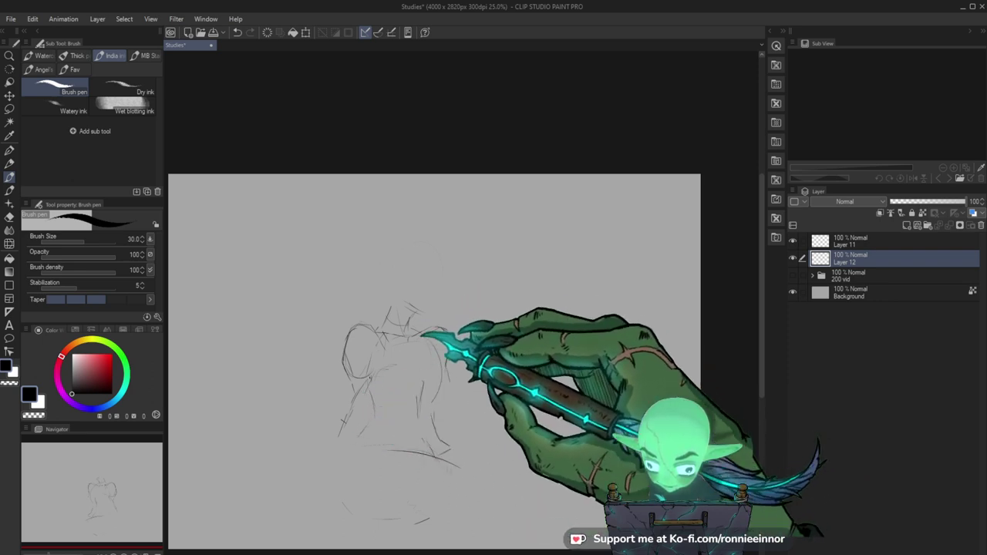
drag(370, 380, 383, 417)
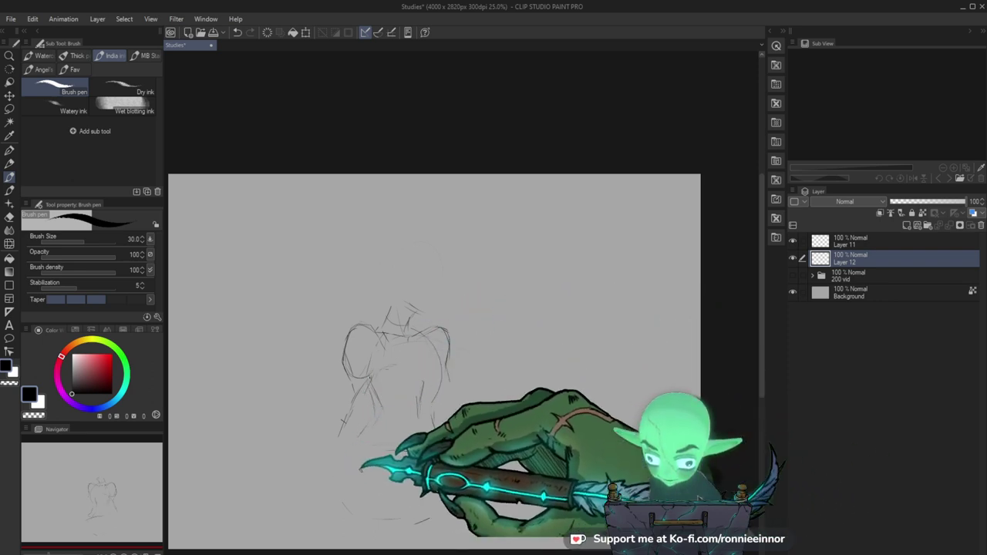
key(ctrl+z)
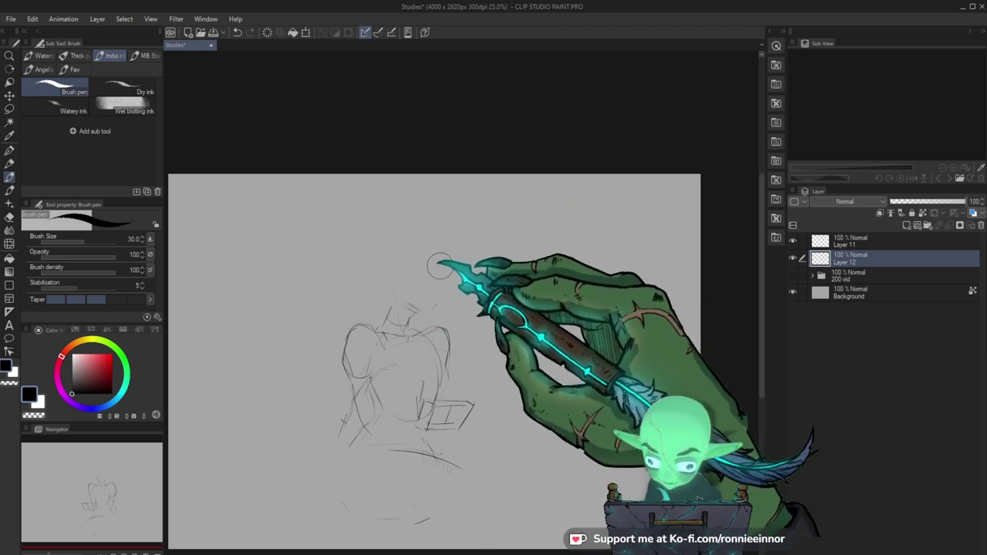
Outline a rounded head above the neck, and erase the entire figure sketch from the layer.
drag(444, 264, 438, 305)
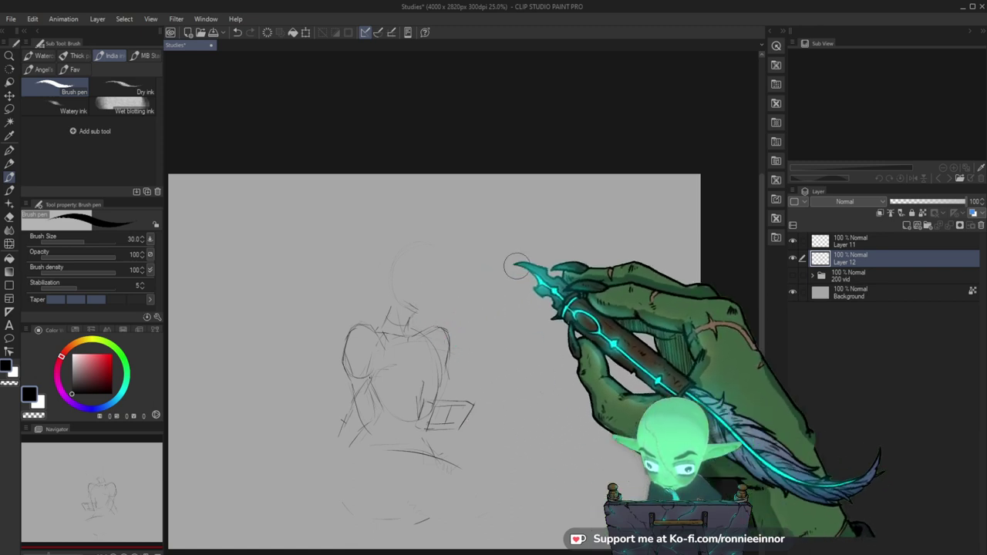
mouse_move(442, 413)
mouse_down()
mouse_move(461, 315)
mouse_move(438, 273)
mouse_move(329, 455)
mouse_move(347, 491)
mouse_move(450, 402)
mouse_move(485, 350)
mouse_move(453, 313)
mouse_up()
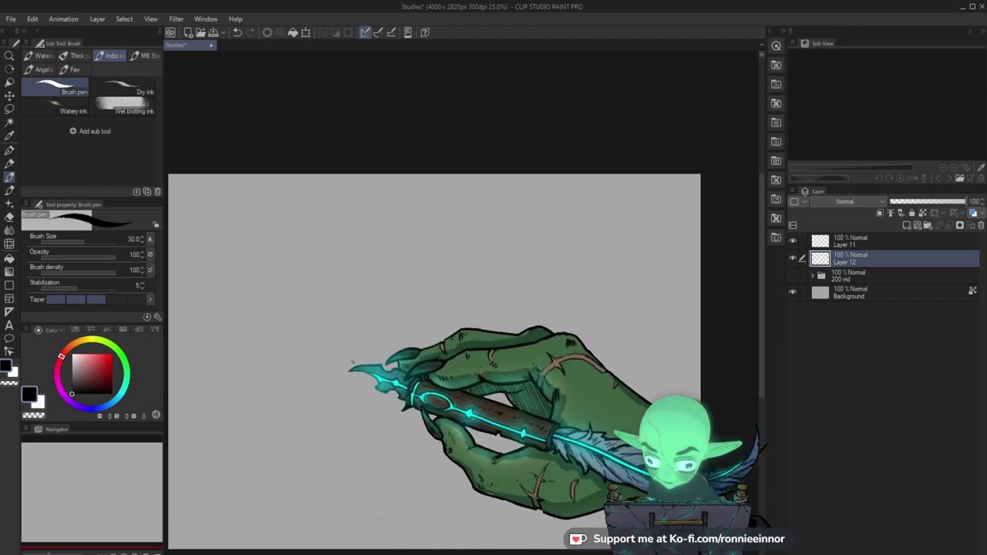
Sketch a curved line of action with an oval ribcage, a small shoulder loop and a slanted arm line beside it.
drag(357, 326, 345, 453)
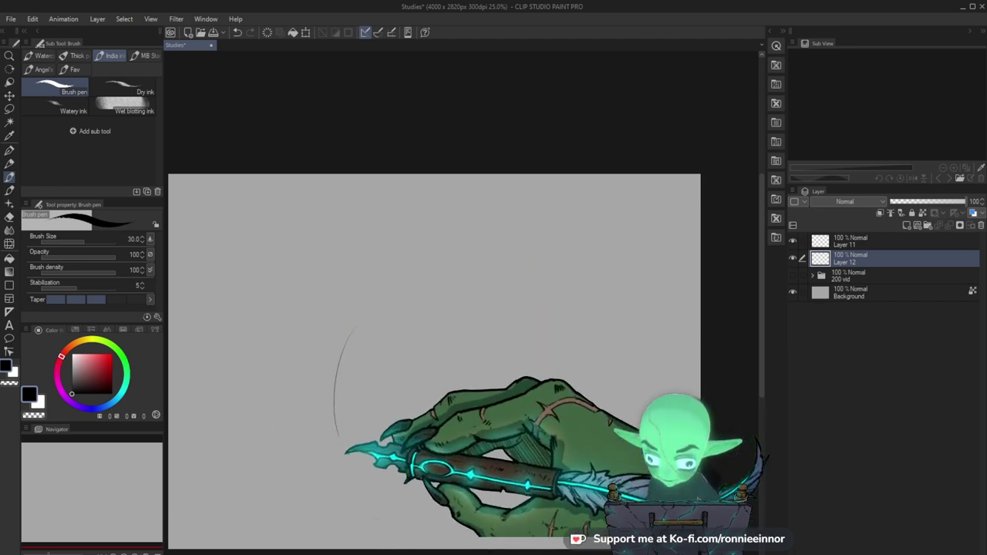
mouse_move(356, 321)
mouse_down()
mouse_move(368, 374)
mouse_move(385, 347)
mouse_up()
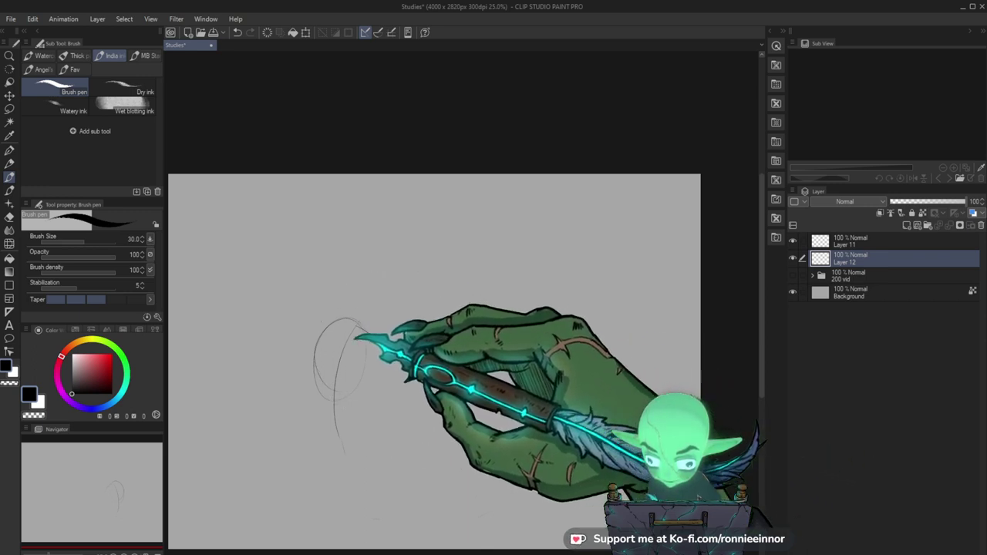
drag(311, 335, 301, 392)
key(ctrl+z)
key(ctrl+z)
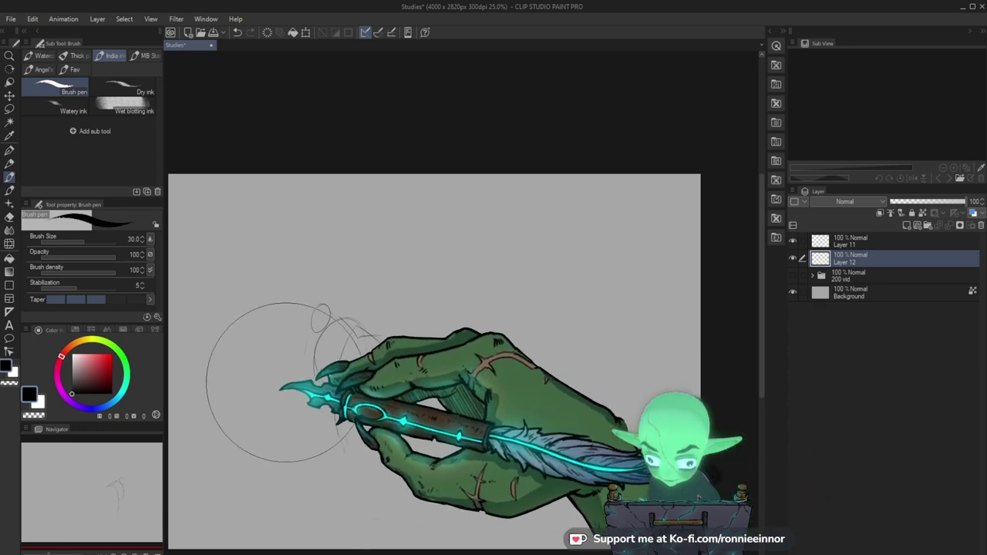
drag(299, 341, 282, 382)
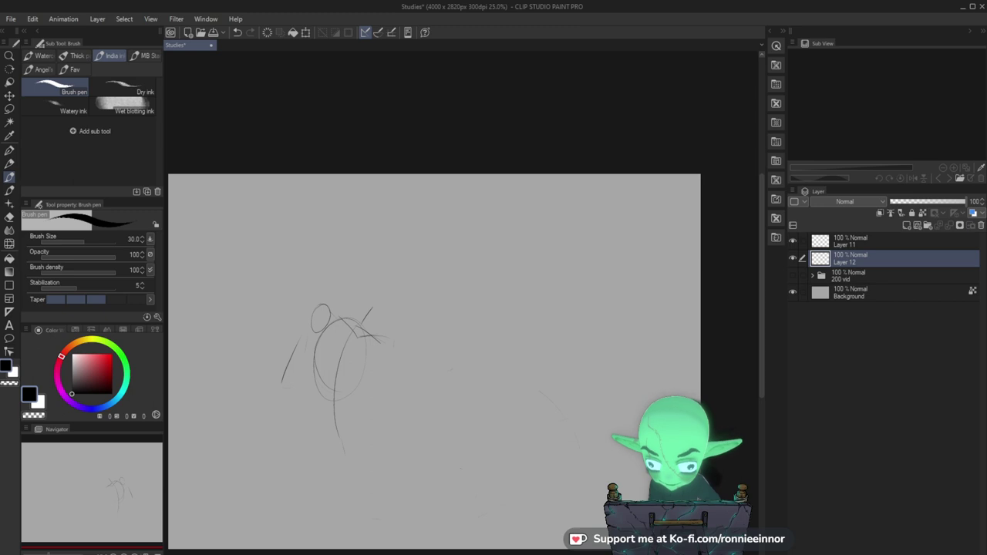
mouse_move(495, 350)
mouse_down()
mouse_move(492, 387)
mouse_move(510, 425)
mouse_up()
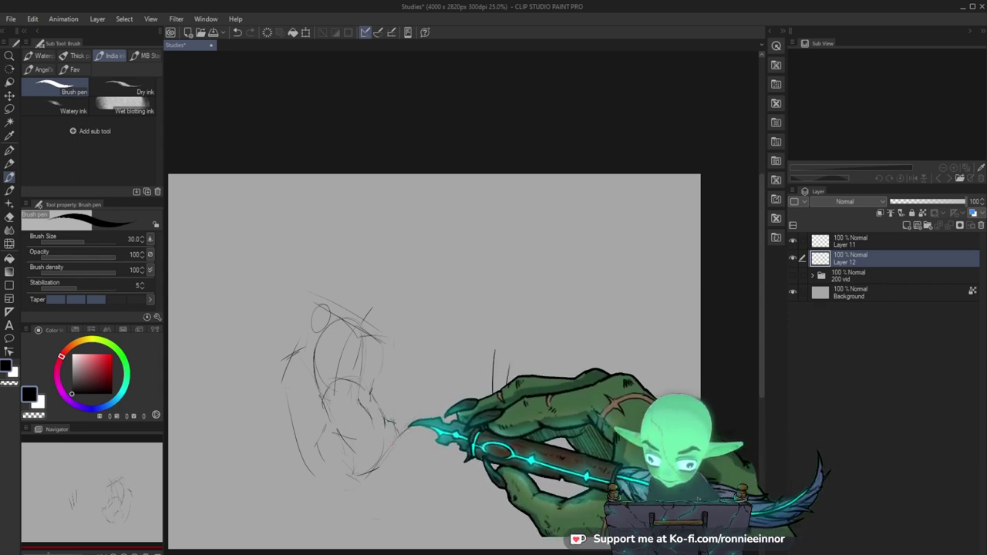
key(ctrl+z)
key(ctrl+z)
drag(407, 427, 458, 404)
key(ctrl+z)
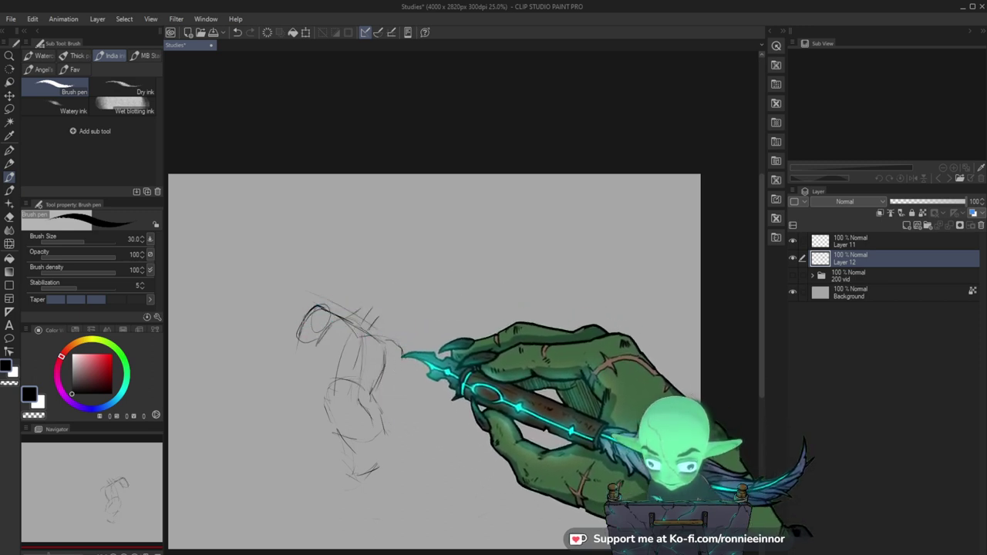
Sketch the upper arm slanting down from the figure's right-hand shoulder, and move the sketch toward the centre of the canvas.
drag(401, 348, 421, 401)
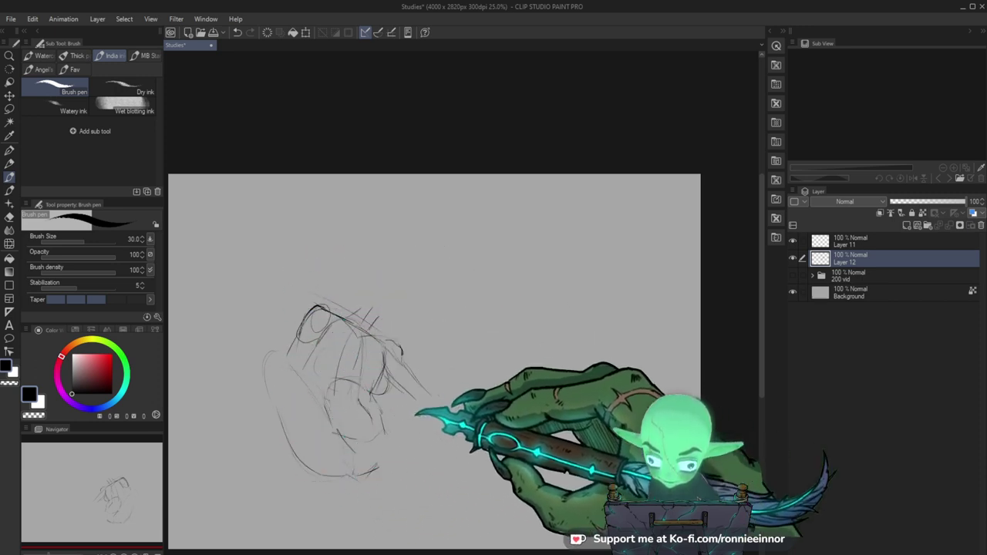
key(k)
mouse_move(374, 449)
mouse_down()
mouse_move(406, 490)
mouse_move(444, 438)
mouse_move(439, 447)
mouse_move(453, 459)
mouse_up()
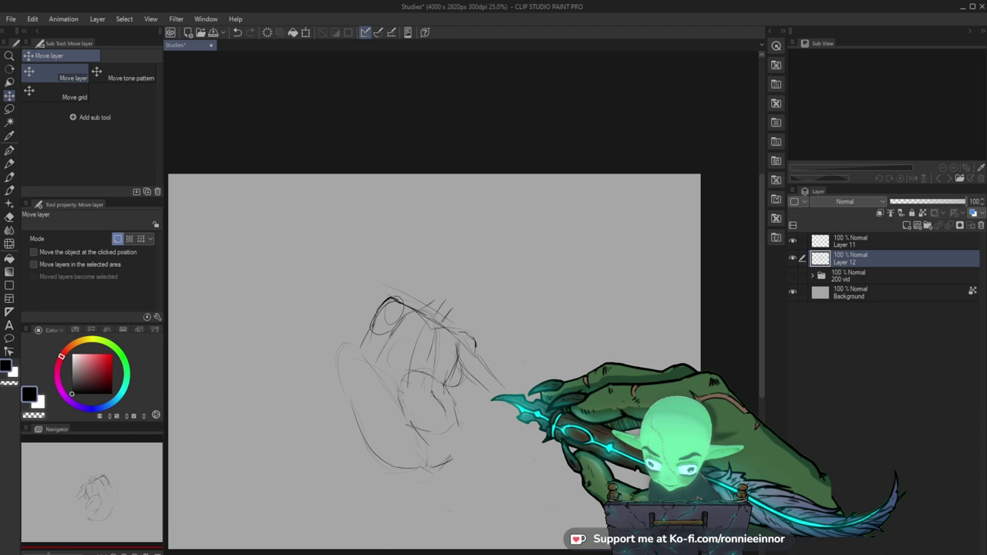
Draw an unfilled black rectangular frame around the figure, set slightly inside the canvas edges.
key(u)
drag(175, 182, 661, 509)
key(ctrl+z)
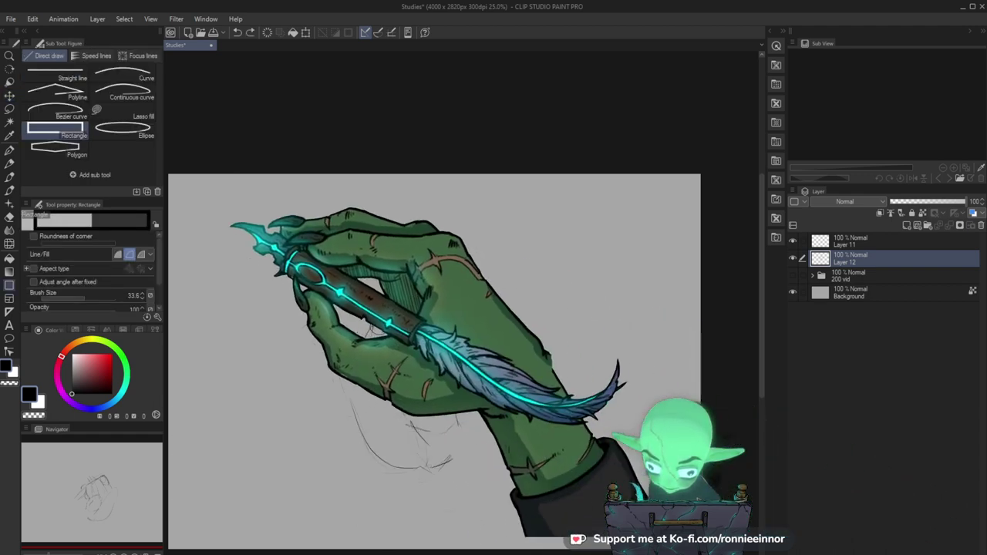
drag(186, 186, 679, 531)
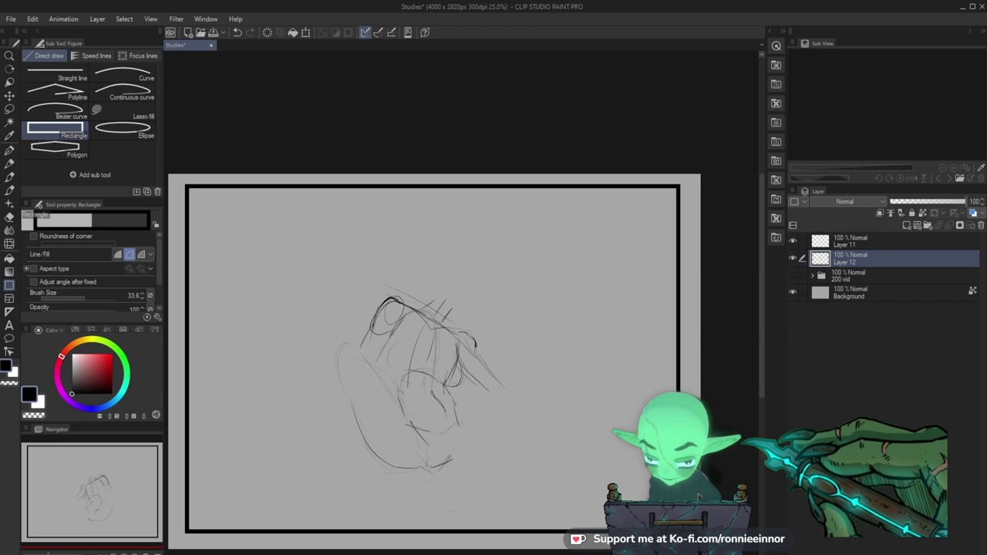
key(ctrl+z)
mouse_move(195, 198)
mouse_down()
mouse_move(297, 312)
mouse_move(672, 524)
mouse_up()
click(869, 275)
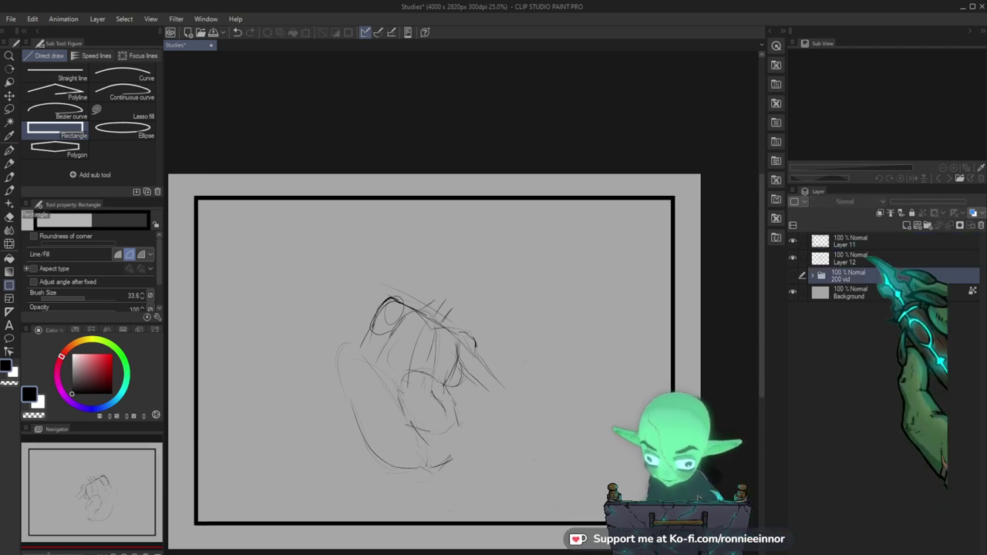
Start the outstretched thigh with a line from the pelvis on Layer 12, and move the figure slightly down.
click(848, 258)
key(b)
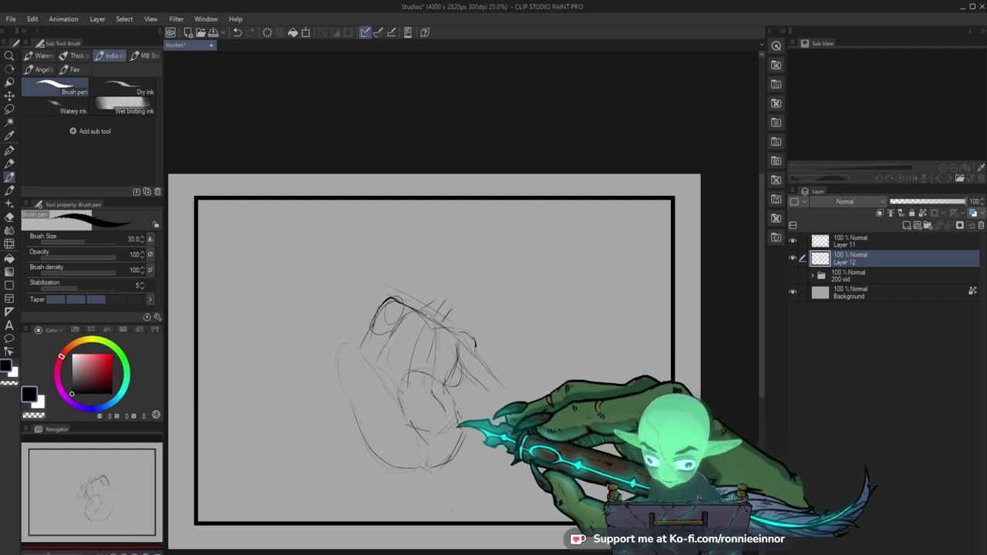
drag(462, 426, 522, 406)
drag(480, 377, 488, 360)
key(ctrl+z)
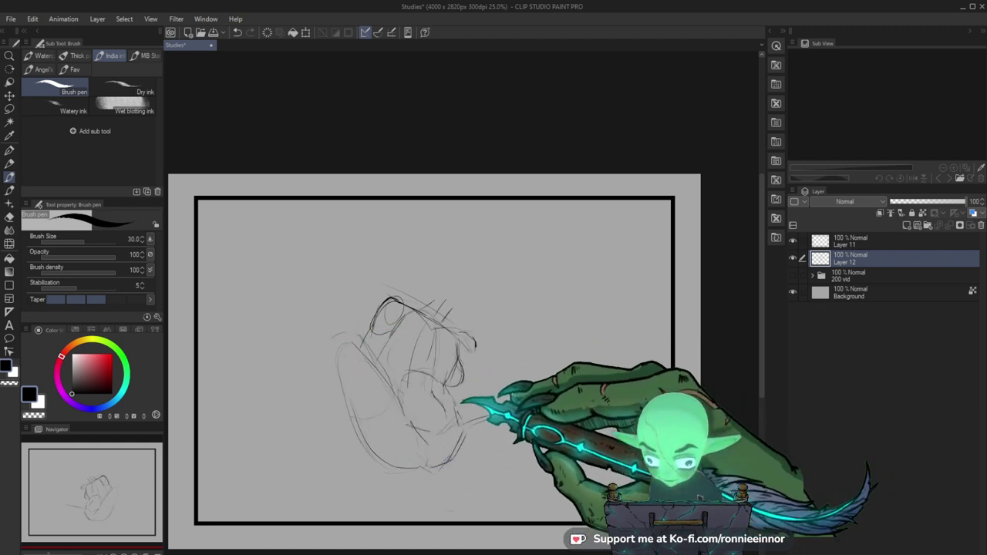
key(k)
drag(454, 429, 455, 445)
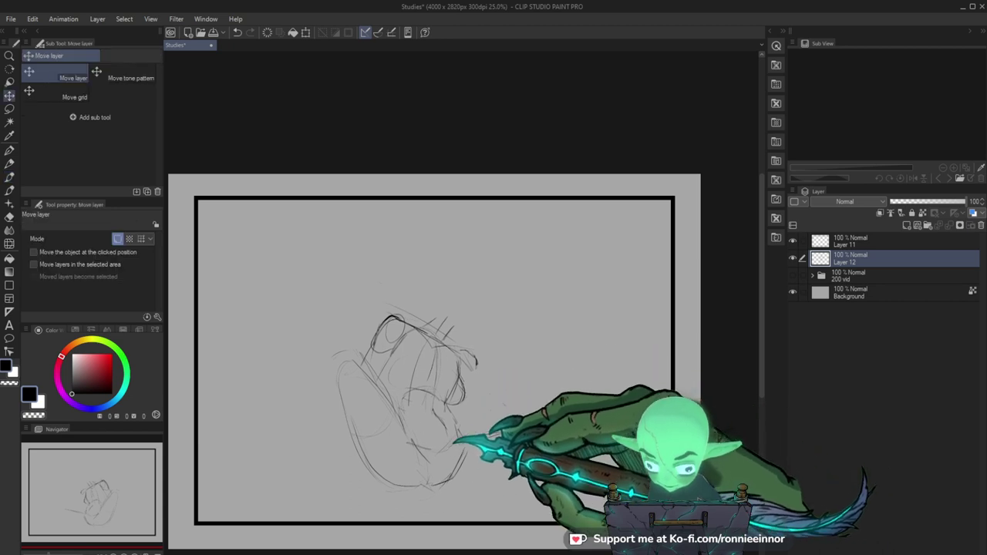
Draw the bent leg extending sideways from the pelvis to a rounded knee, and move the figure up within the frame.
key(b)
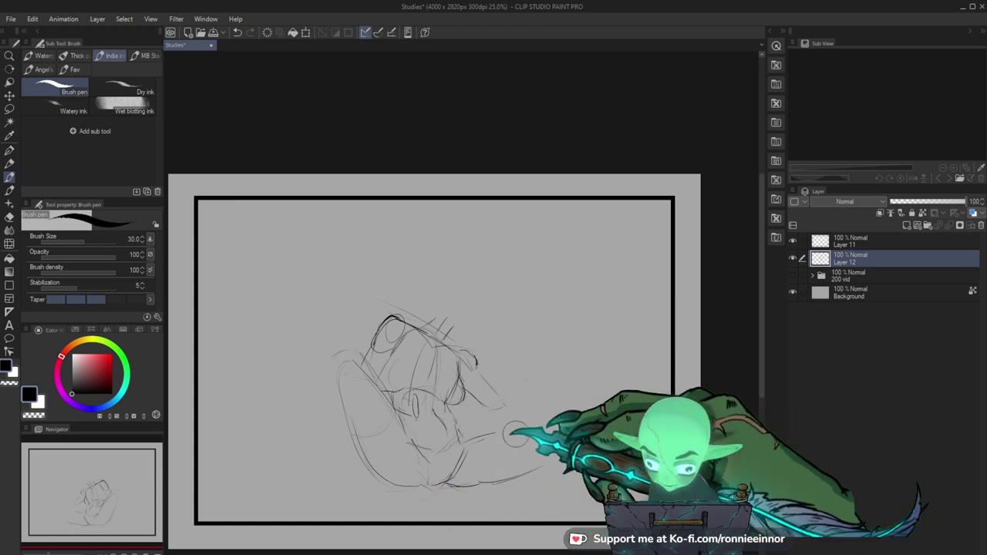
drag(515, 434, 543, 420)
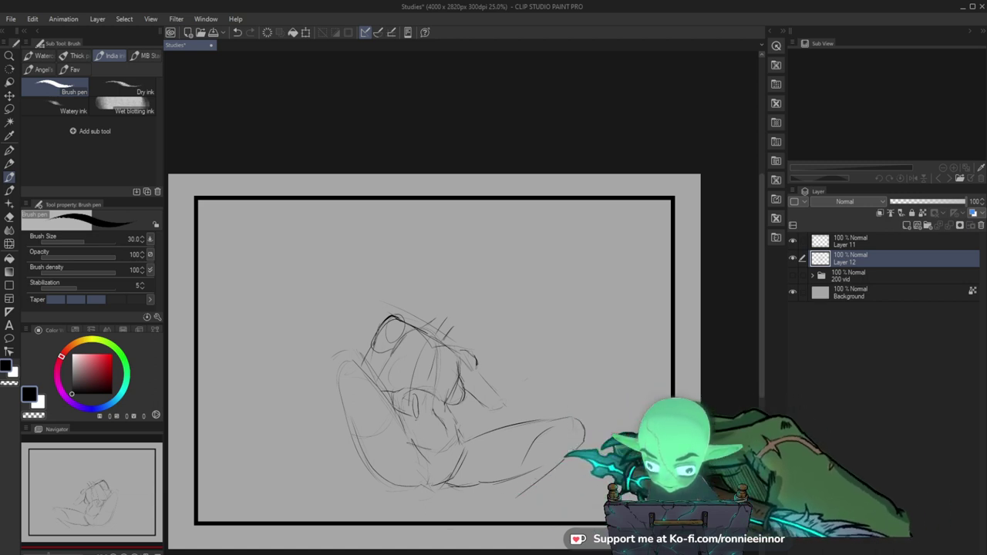
key(k)
mouse_move(707, 495)
mouse_down()
mouse_move(719, 549)
mouse_move(698, 498)
mouse_up()
drag(527, 428, 528, 398)
Scale the frame and figure layers, Layer 11 and Layer 12, together to 74%.
click(823, 242)
key(ctrl+t)
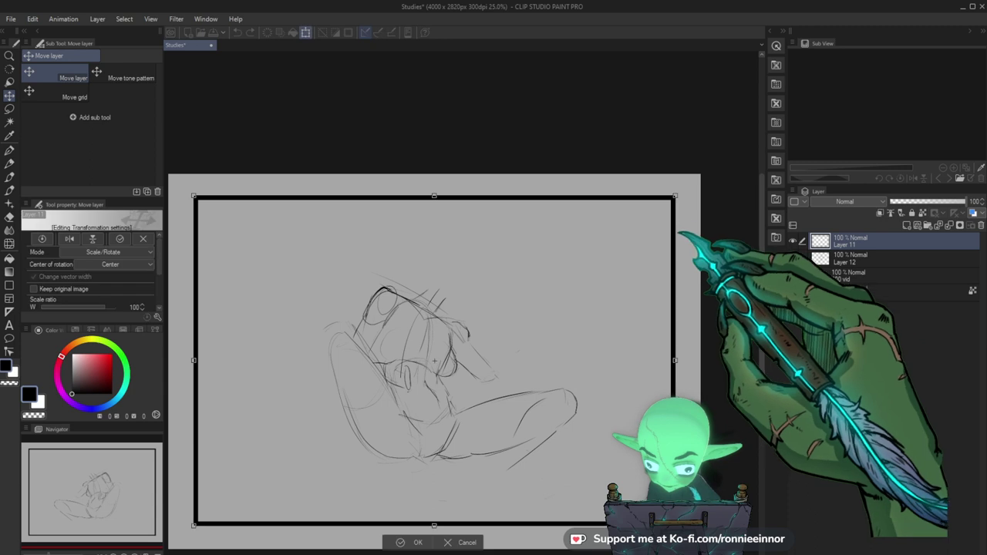
key(Escape)
ctrl+click(854, 258)
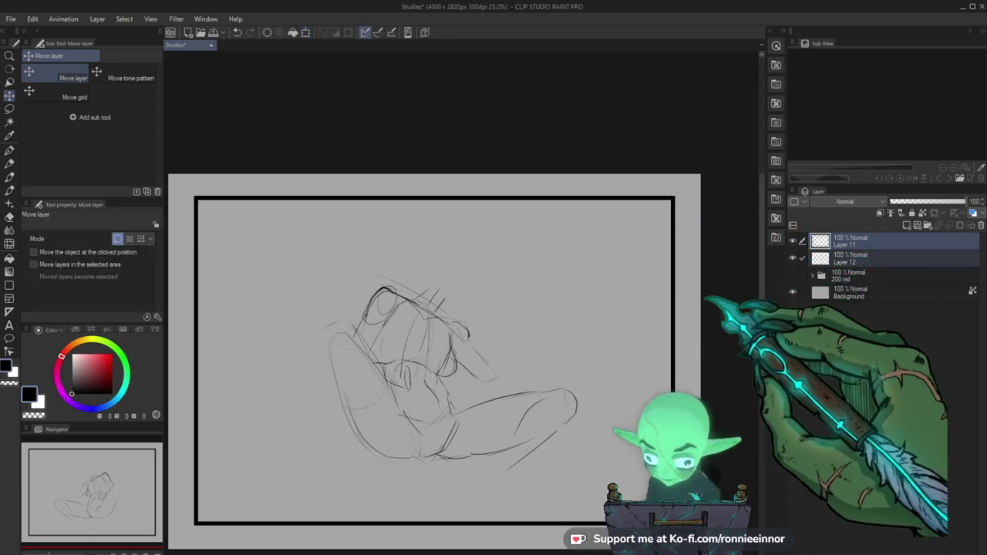
key(ctrl+t)
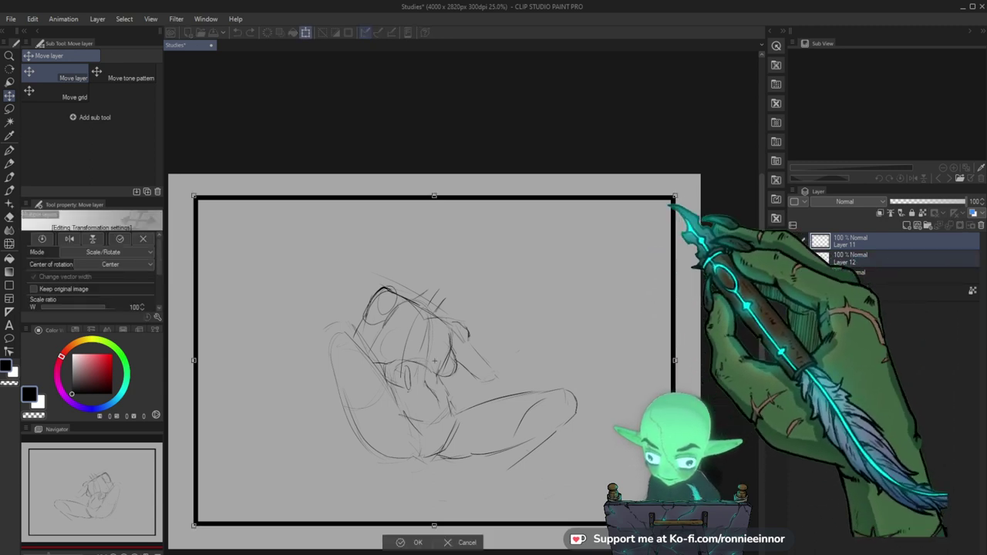
drag(673, 198, 613, 305)
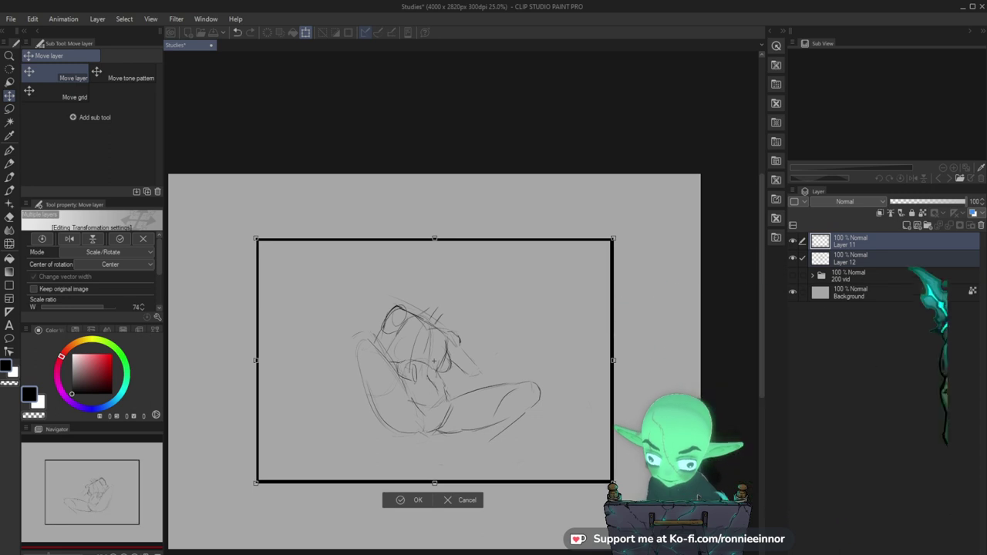
key(Return)
click(881, 241)
key(ctrl+t)
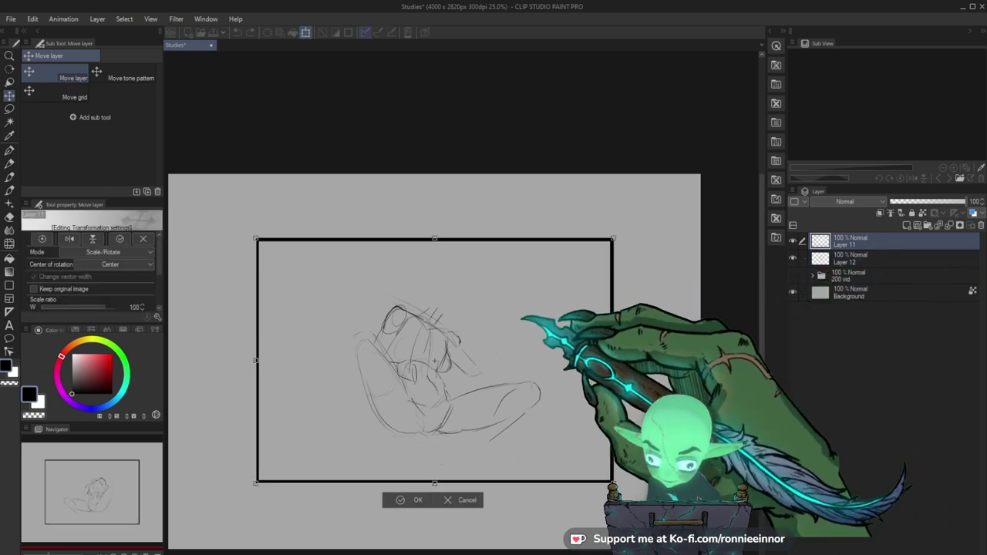
drag(614, 238, 652, 210)
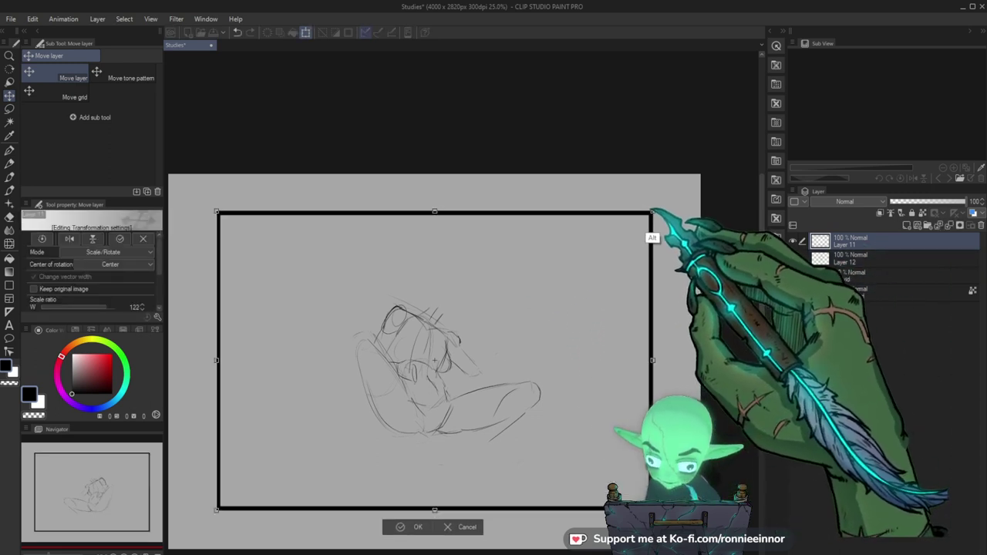
key(ctrl+z)
click(856, 259)
click(442, 219)
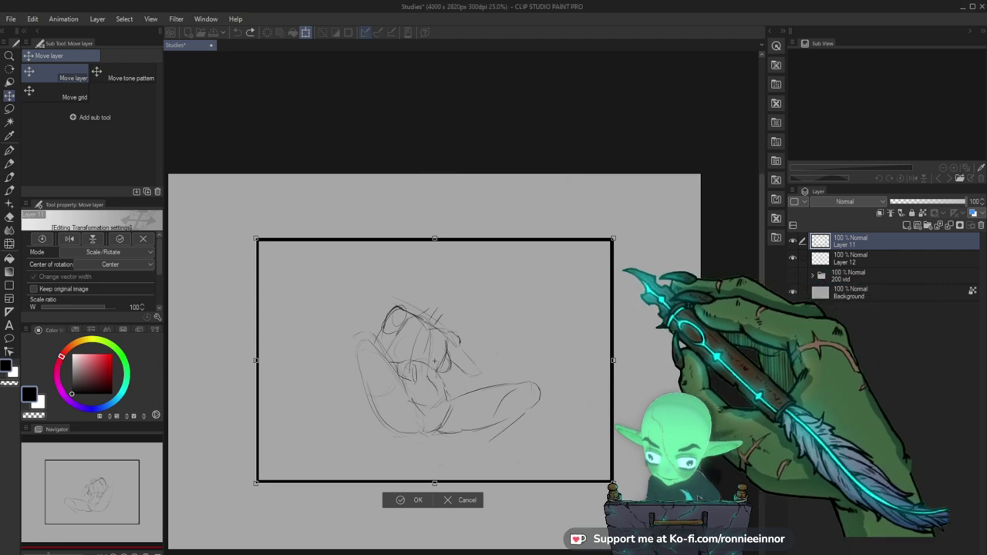
click(856, 275)
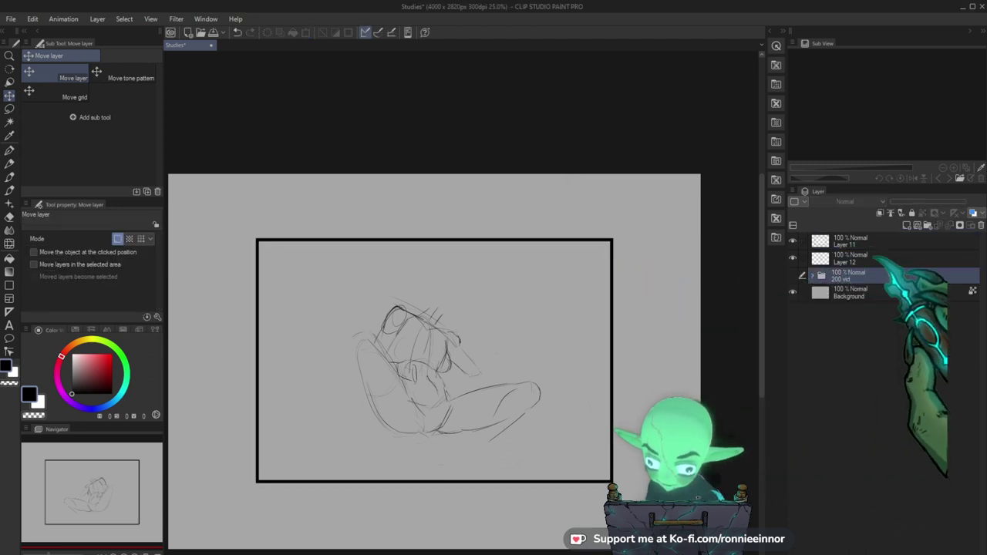
Enlarge the figure on Layer 12 and reposition it so the hips and legs extend past the frame's lower edge.
click(864, 259)
key(ctrl+t)
drag(593, 294, 665, 243)
drag(538, 349, 564, 407)
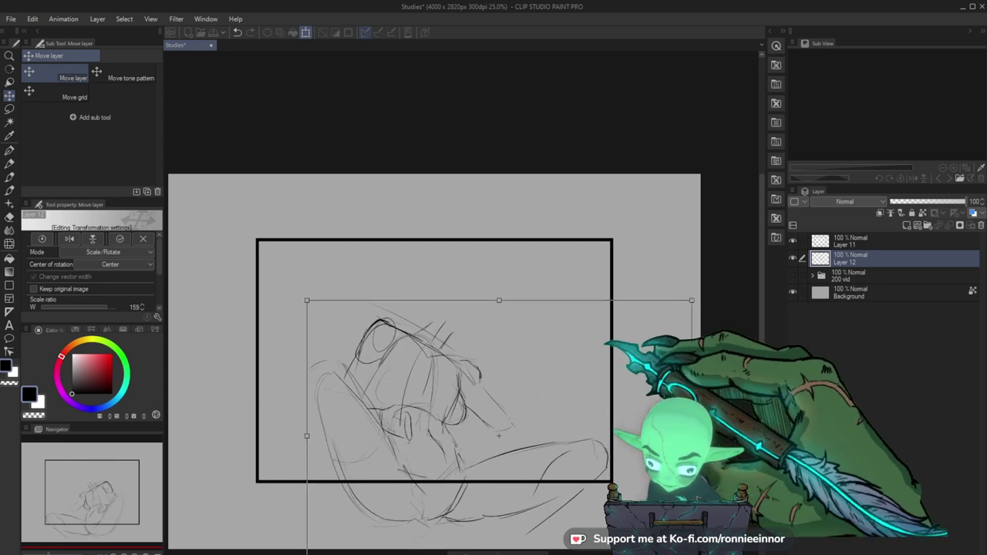
drag(691, 300, 667, 294)
key(Return)
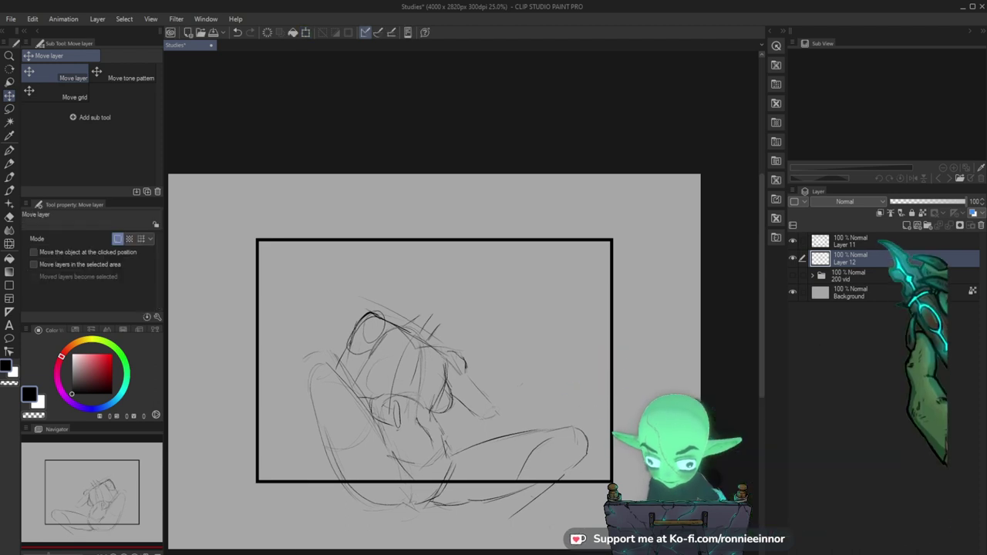
Set the frame layer's opacity to 20% and return to the brush on the figure layer.
click(888, 238)
click(905, 202)
click(868, 259)
key(b)
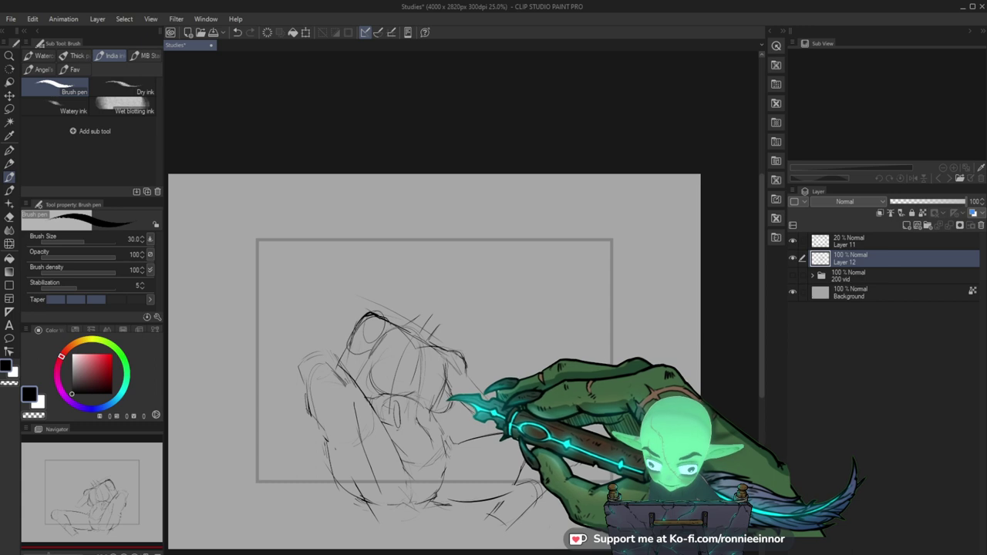
Lasso the shoulders, ribcage and arm, then shift the selection slightly up and rotate it a little counterclockwise.
key(m)
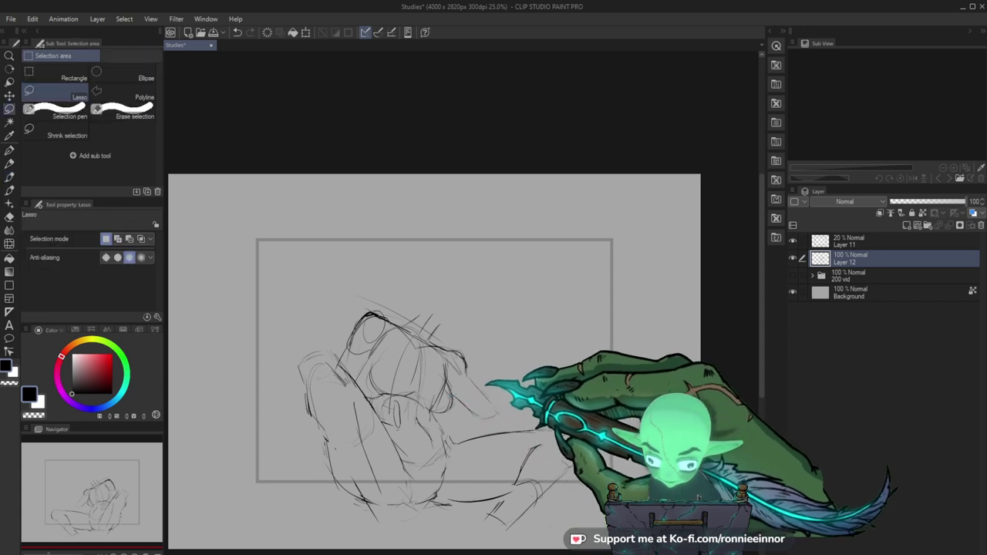
mouse_move(394, 393)
mouse_down()
mouse_move(339, 358)
mouse_move(471, 297)
mouse_move(494, 420)
mouse_up()
key(ctrl+t)
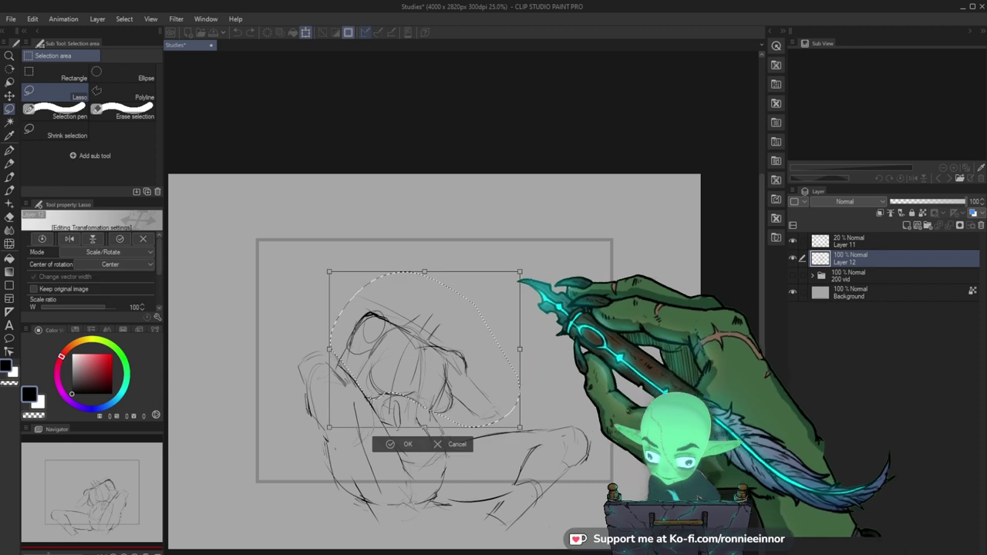
drag(417, 382, 413, 374)
drag(529, 259, 516, 245)
key(Return)
Add a contour line inside the ribcage, and outline a rounded head with jaw and neck lines above the shoulders.
key(b)
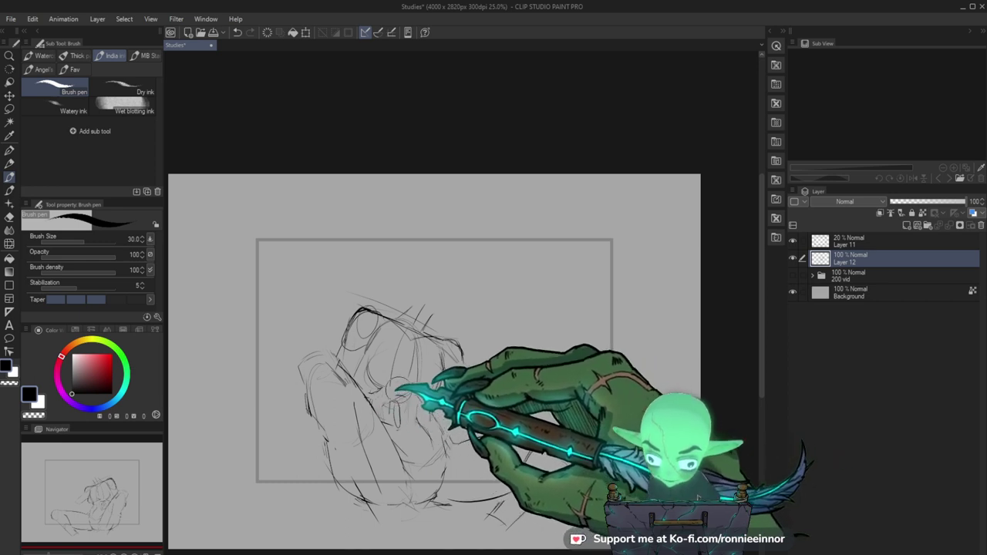
mouse_move(390, 352)
mouse_down()
mouse_move(373, 376)
mouse_move(392, 387)
mouse_up()
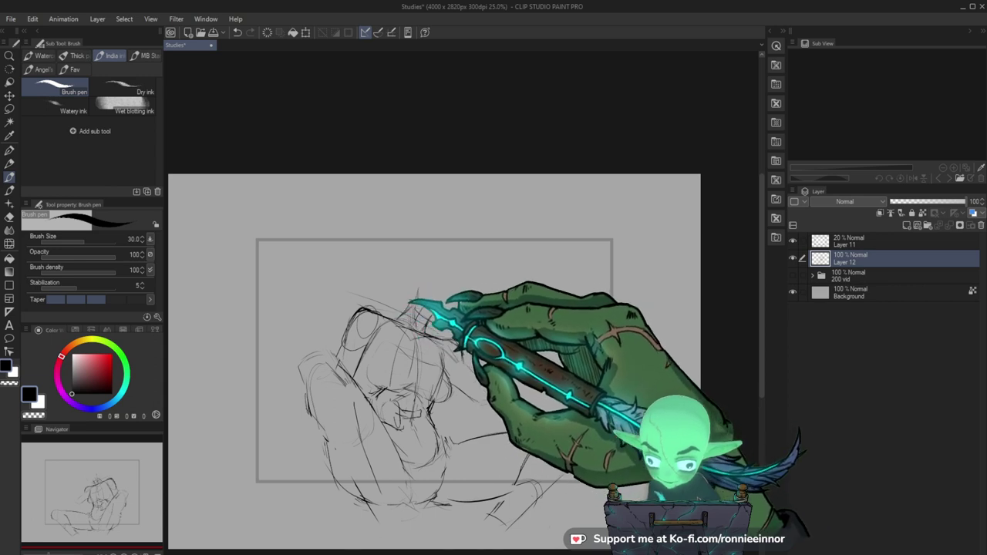
mouse_move(407, 276)
mouse_down()
mouse_move(458, 275)
mouse_move(455, 307)
mouse_up()
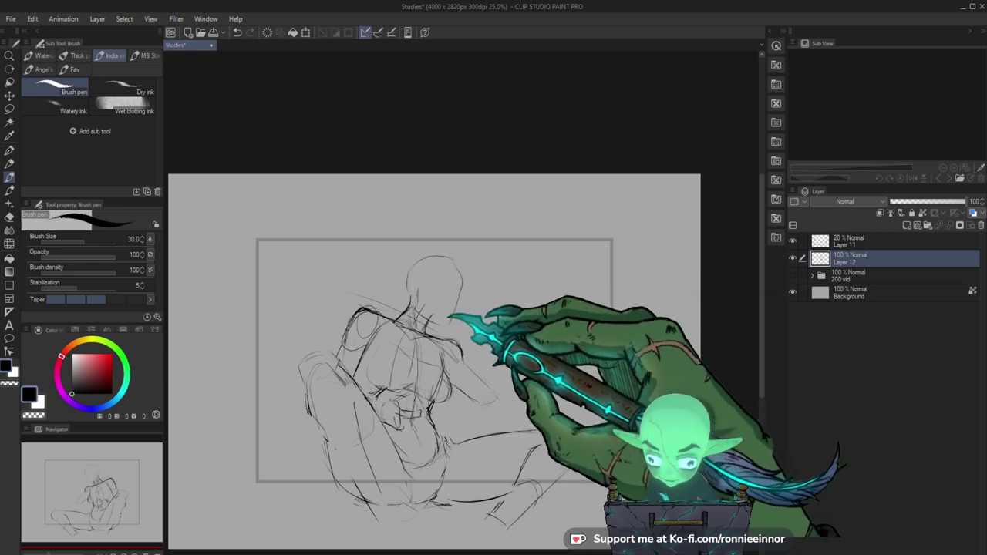
drag(417, 310, 444, 322)
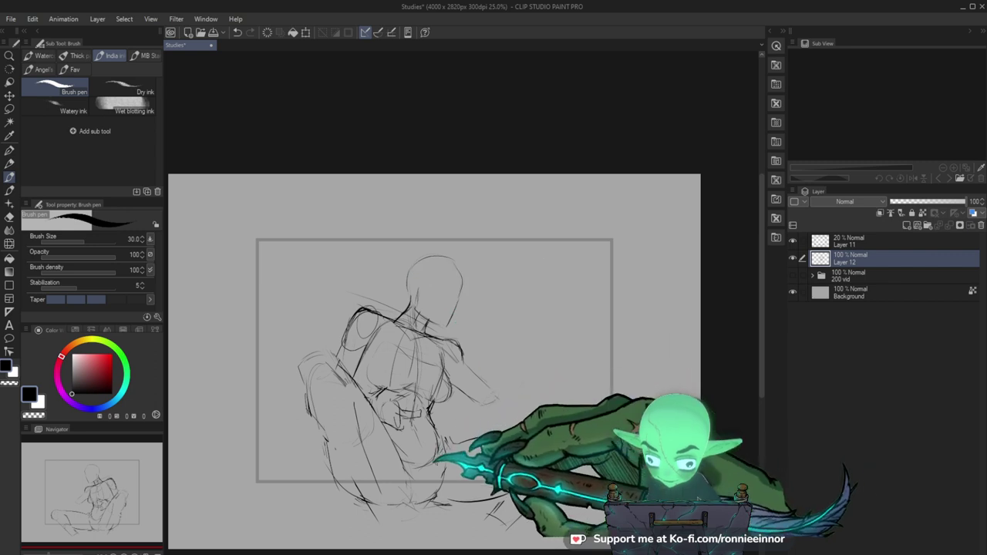
Add a hip line and a slanted forearm line rising from the elbow, and move the figure down and left within the frame.
drag(438, 464, 410, 501)
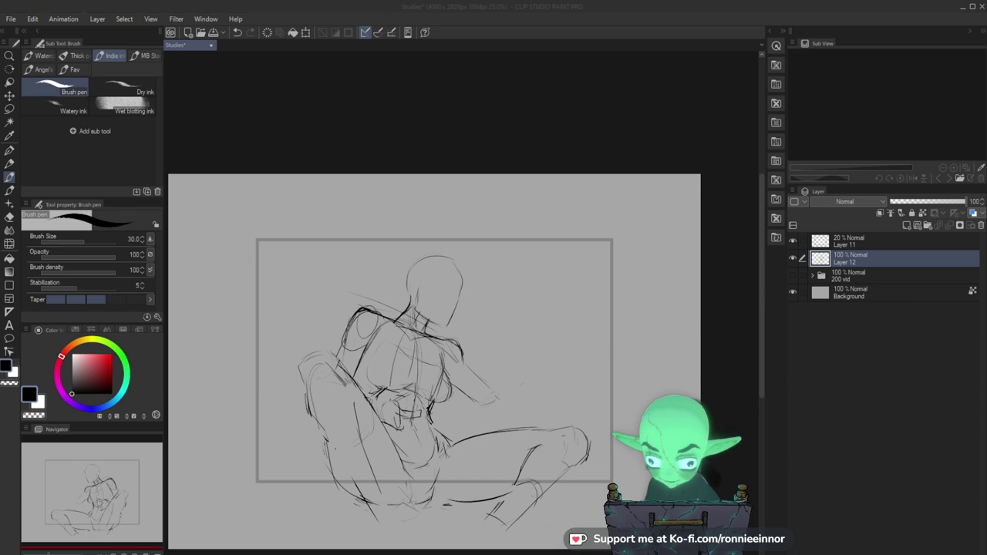
mouse_move(467, 396)
mouse_down()
mouse_move(503, 413)
mouse_move(511, 384)
mouse_move(538, 372)
mouse_up()
key(k)
drag(548, 442, 526, 459)
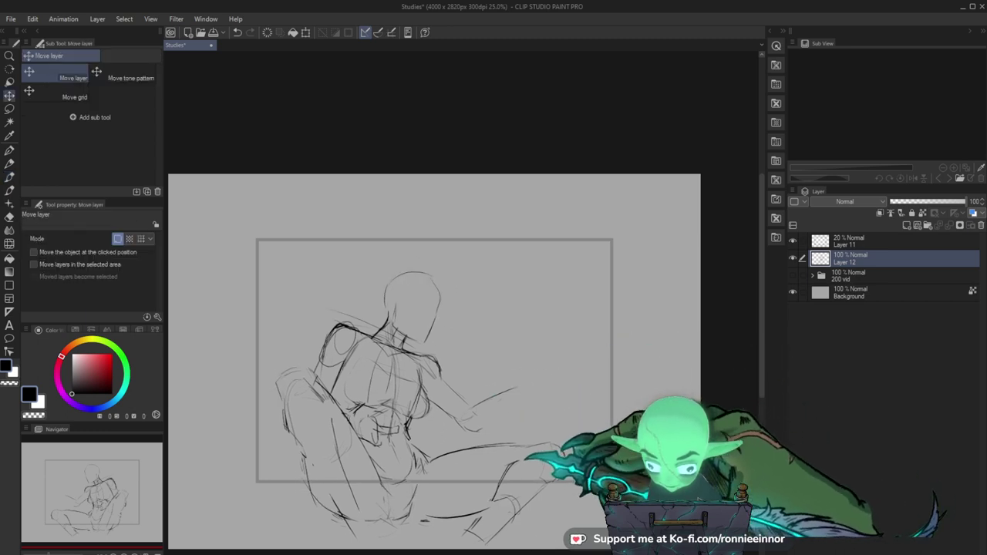
Strengthen the hip and waist contours, then erase and redraw the knee and shin outline of the raised leg.
key(b)
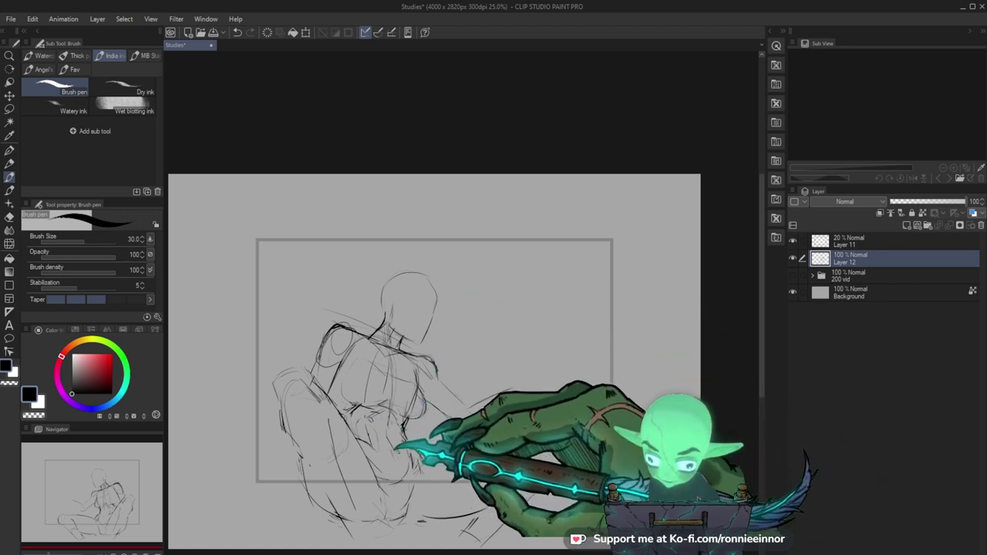
drag(413, 449, 425, 463)
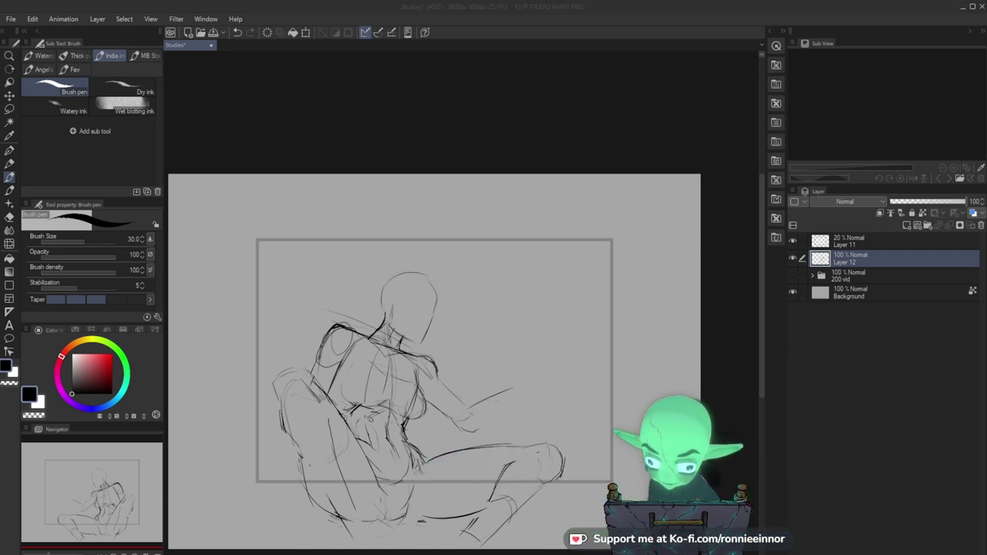
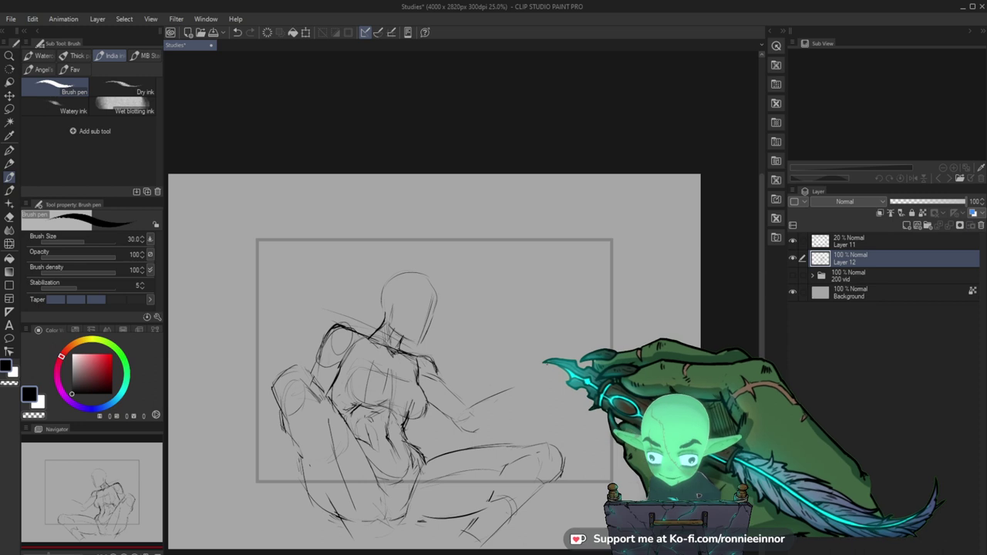
key(ctrl+space)
mouse_move(467, 404)
mouse_down()
mouse_move(483, 429)
mouse_move(460, 462)
mouse_up()
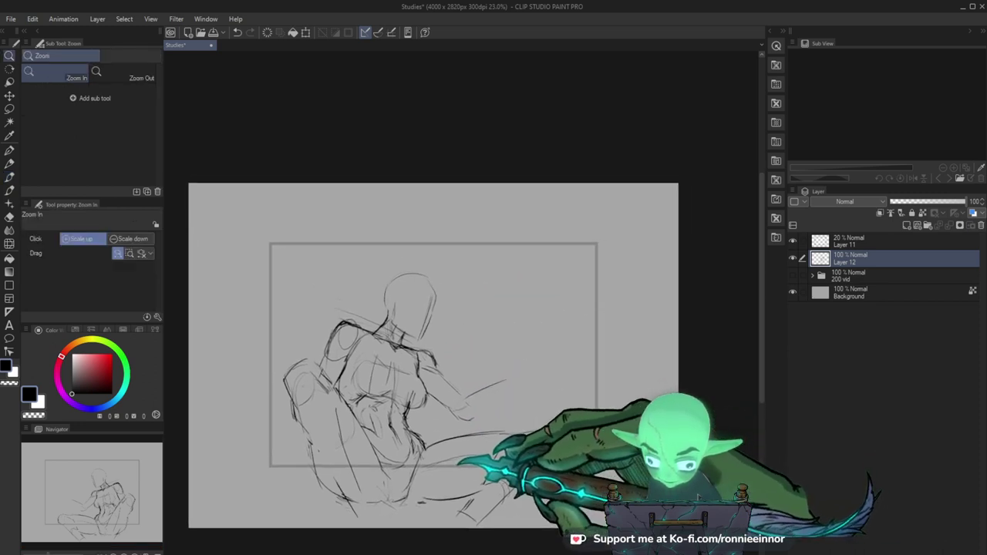
drag(405, 513, 392, 489)
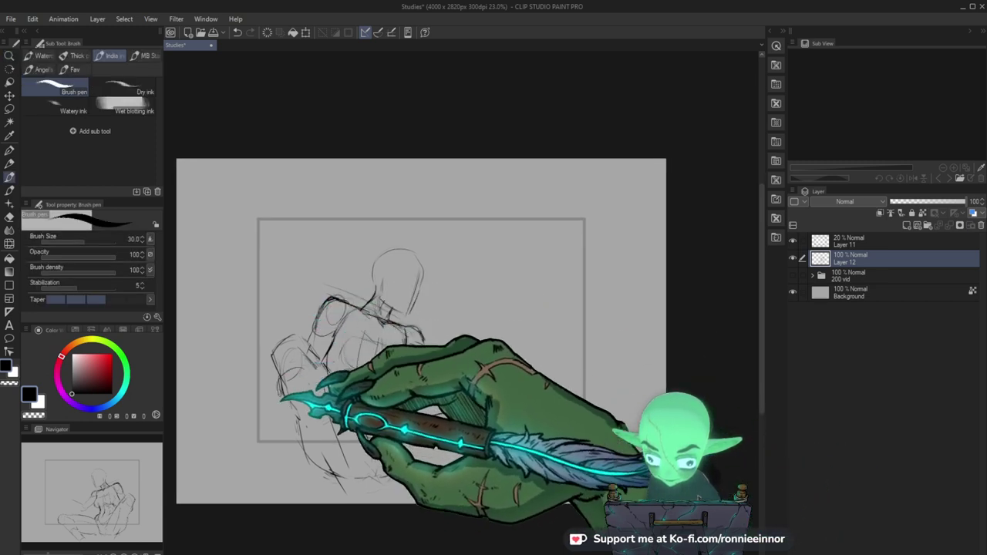
key(e)
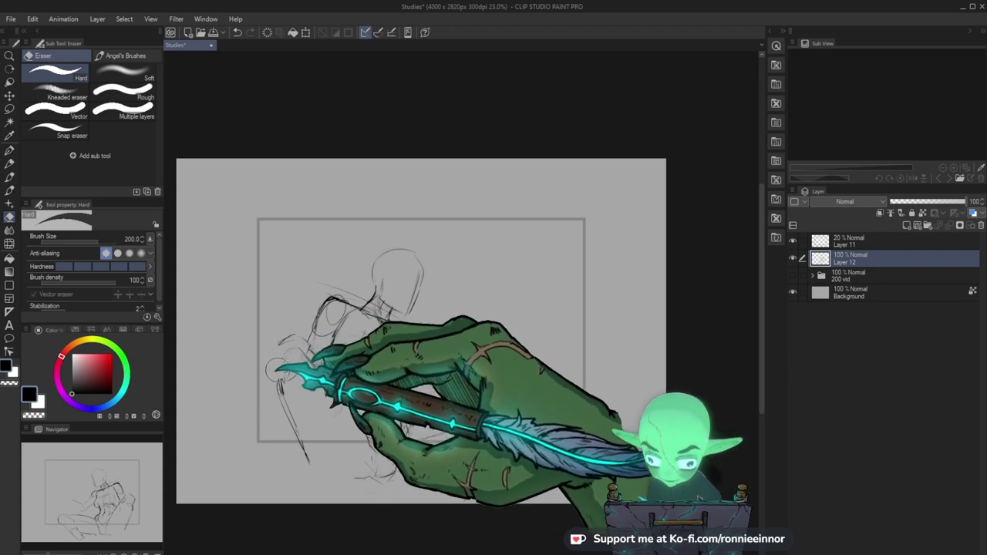
key(b)
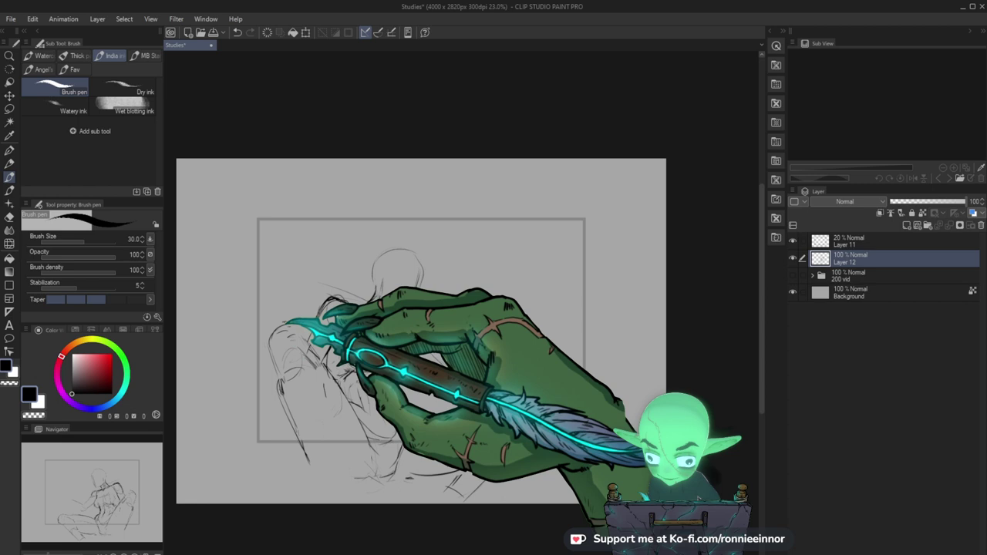
key(e)
drag(278, 362, 289, 394)
key(b)
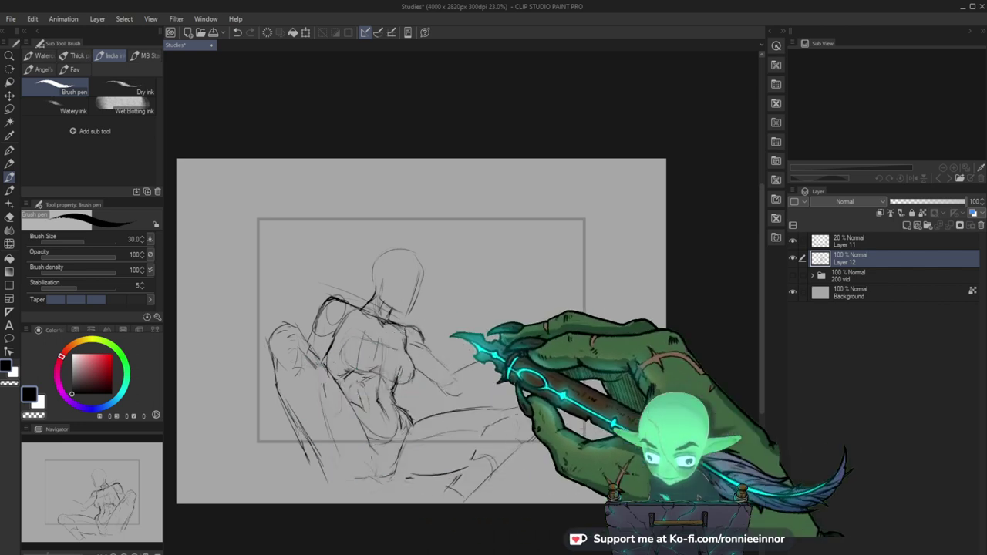
Try to lasso the head, chest and arms and shift and shrink them slightly relative to the waist.
key(m)
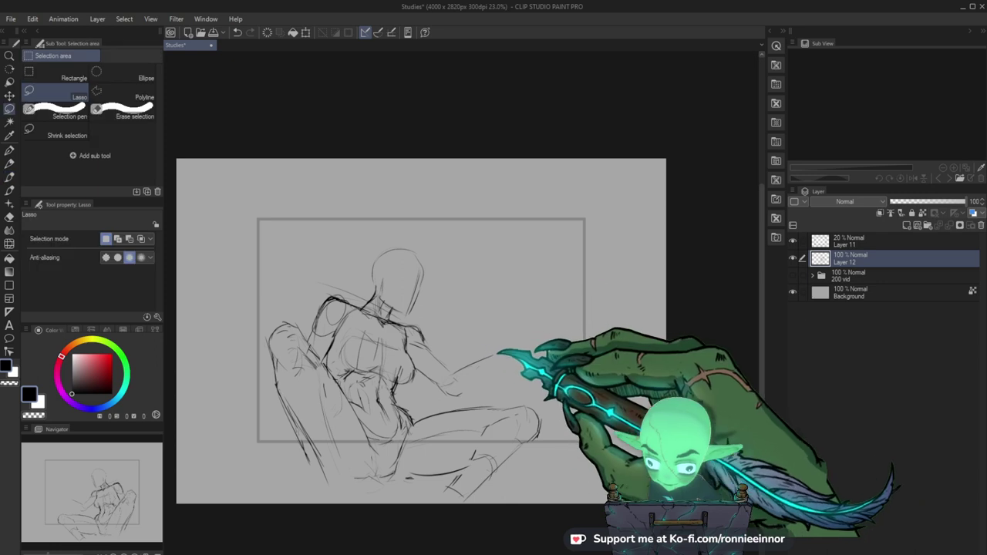
mouse_move(346, 379)
mouse_down()
mouse_move(308, 343)
mouse_move(501, 256)
mouse_up()
key(k)
drag(454, 345, 453, 332)
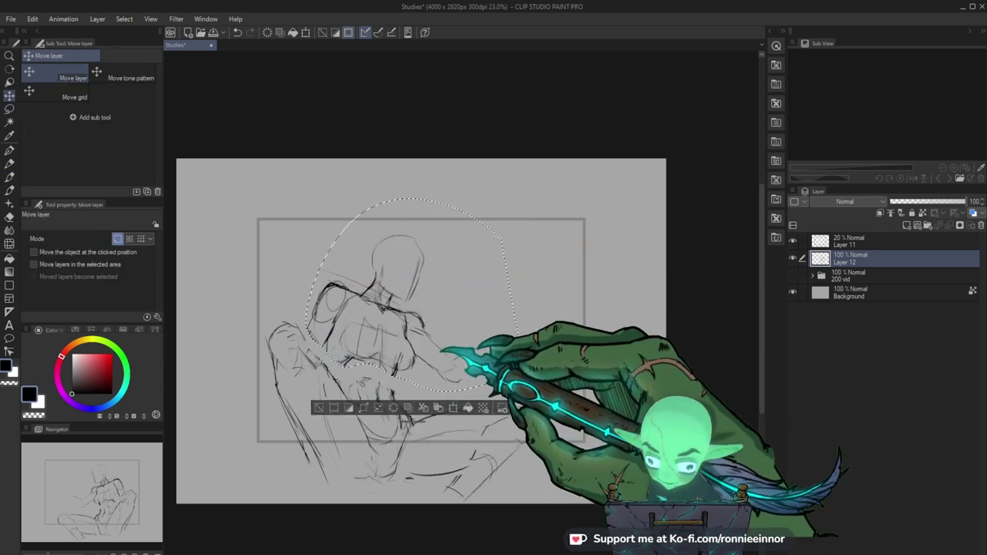
key(ctrl+t)
drag(521, 199, 514, 206)
drag(449, 314, 439, 351)
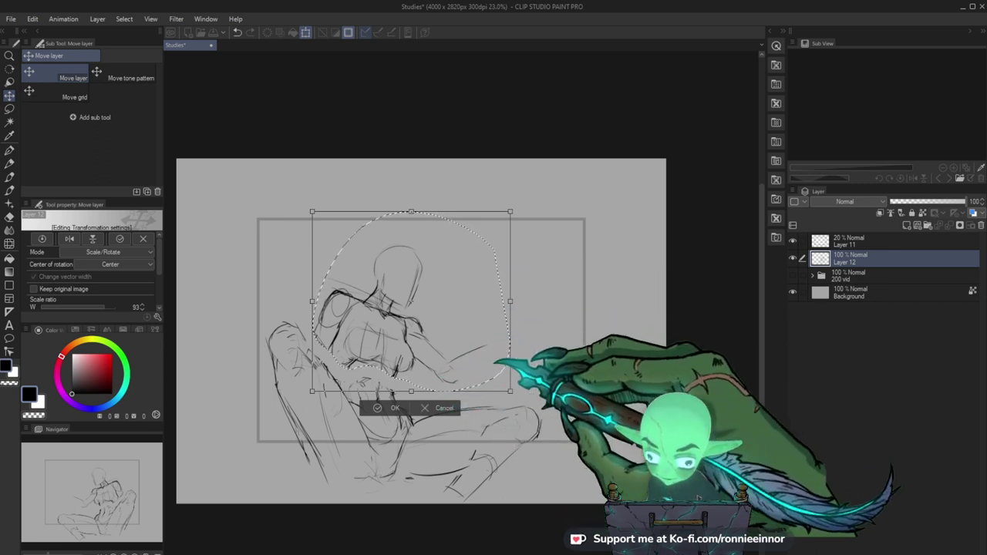
key(Return)
key(ctrl+z)
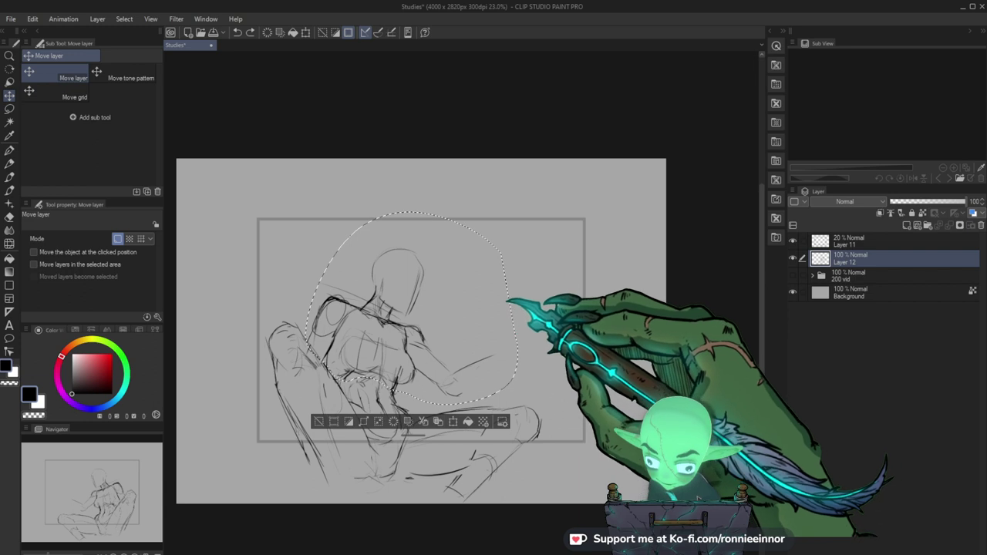
key(ctrl+d)
Clean up the chest and redraw the lower ribcage edge and the torso's side contour.
key(e)
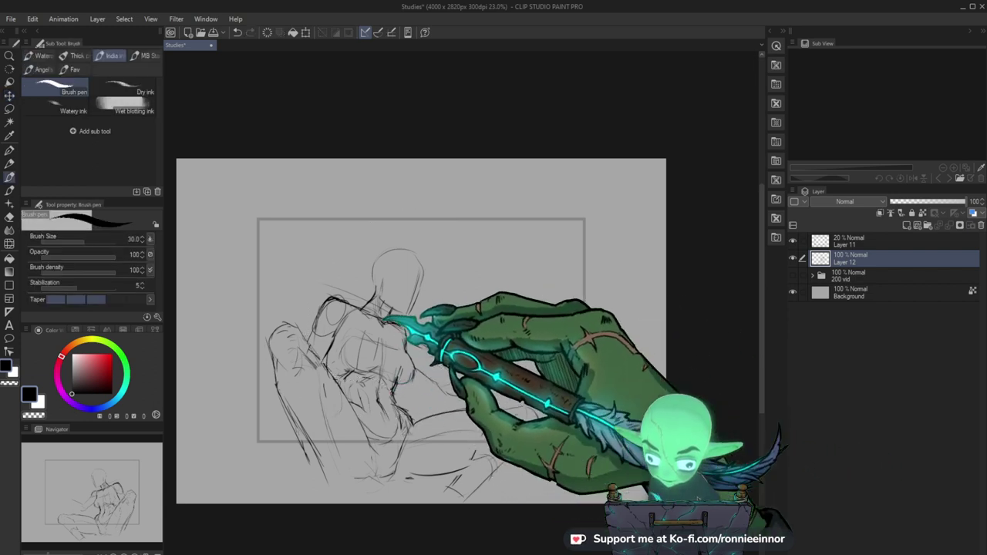
key(b)
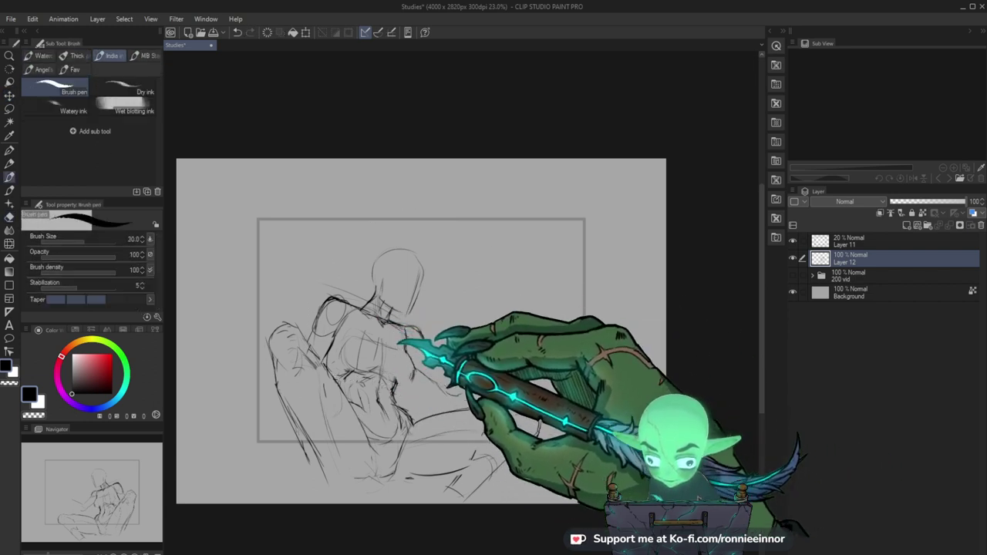
mouse_move(375, 370)
mouse_down()
mouse_move(353, 363)
mouse_move(397, 376)
mouse_up()
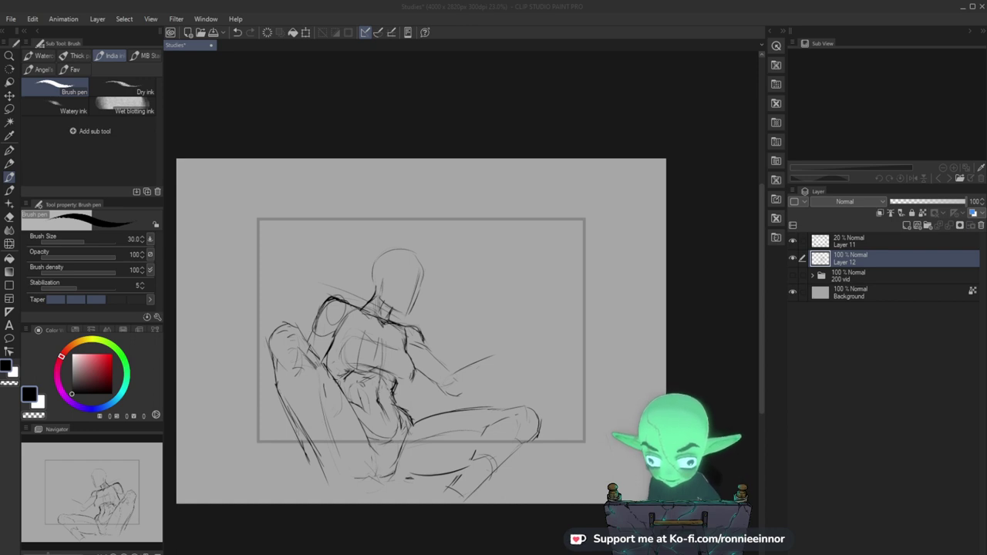
click(480, 363)
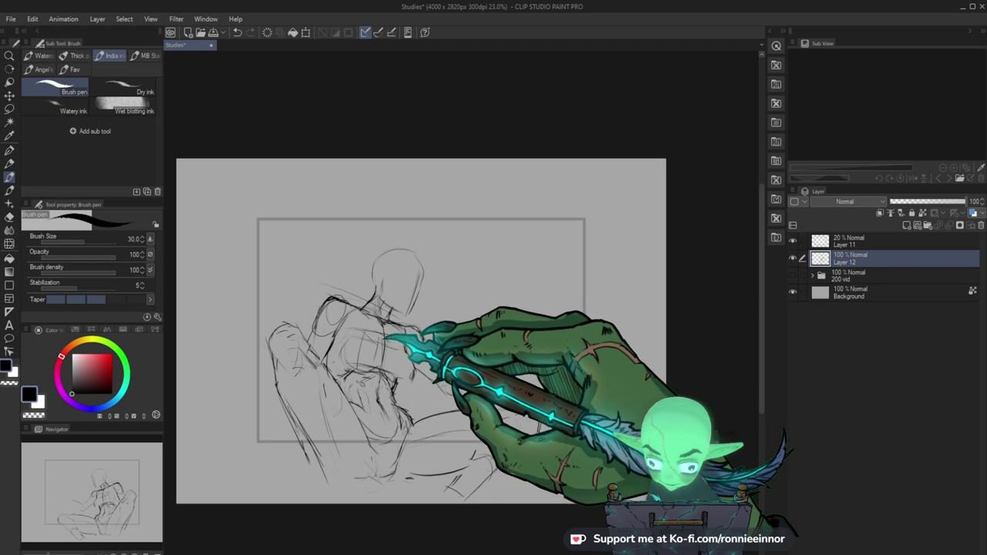
key(e)
key(b)
drag(345, 325, 327, 361)
Erase and redraw the top of the raised knee, and move the whole figure slightly down.
drag(507, 406, 489, 389)
key(e)
drag(293, 338, 304, 348)
key(b)
drag(287, 312, 257, 323)
key(e)
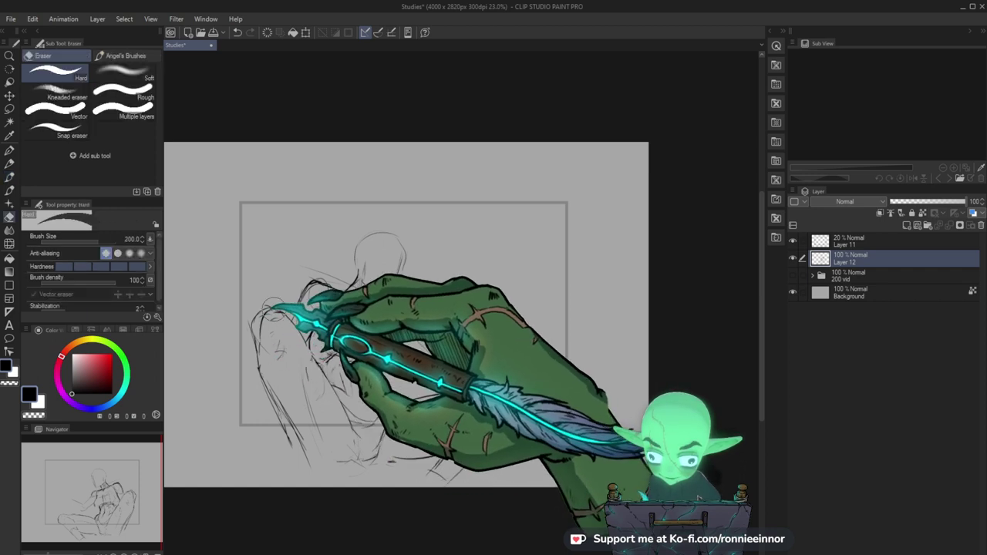
key(k)
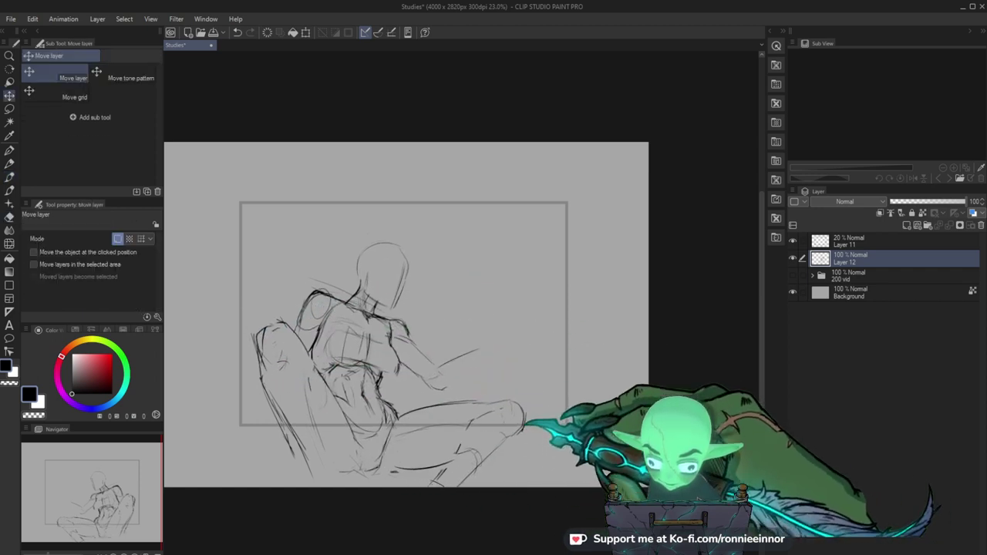
Replace the slanted forearm line with a full forearm, wrist and hand stroke, and nudge the figure slightly down and left.
key(b)
key(e)
mouse_move(488, 343)
mouse_down()
mouse_move(467, 355)
mouse_move(474, 340)
mouse_move(463, 363)
mouse_up()
key(b)
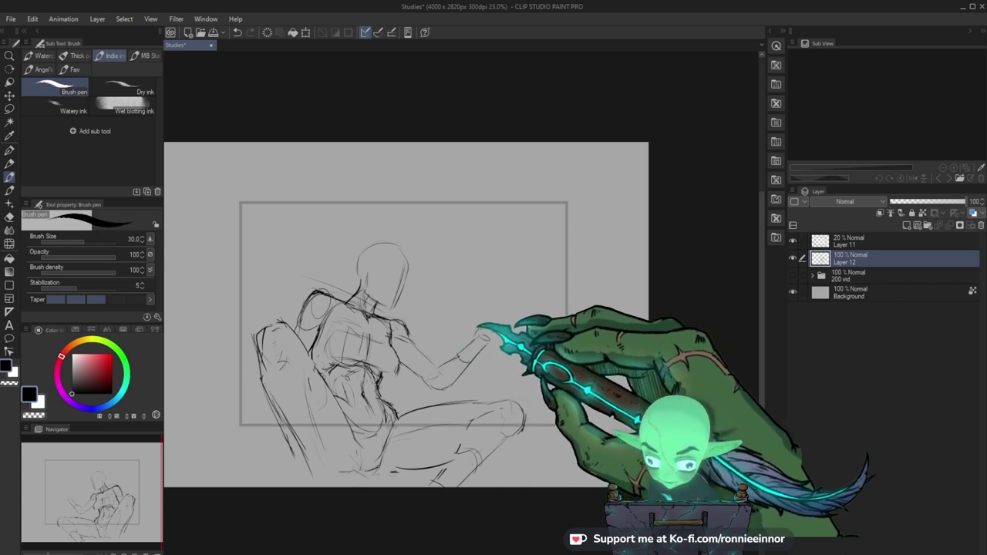
drag(557, 347, 543, 341)
key(k)
drag(490, 385, 486, 389)
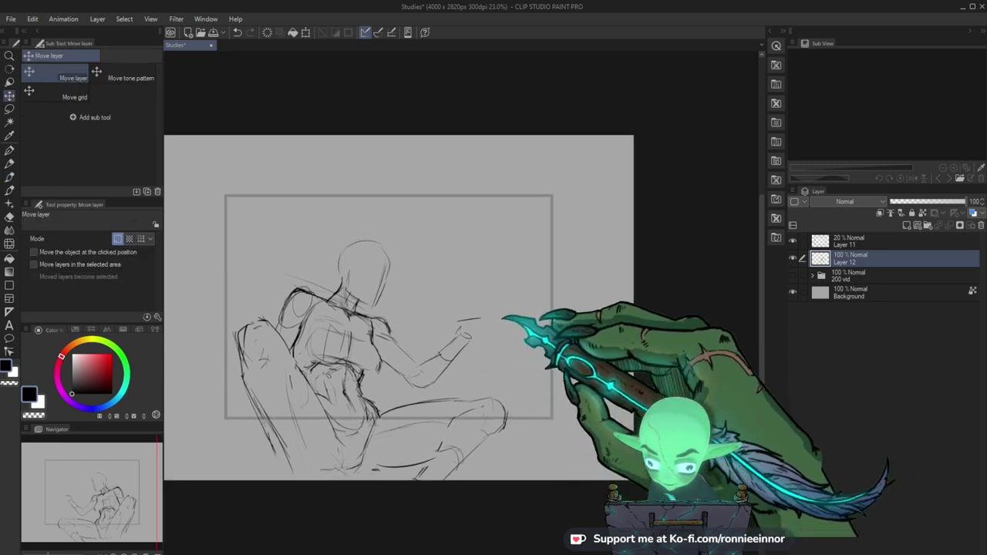
Refine both thighs by erasing stray lines and adding curved contours along the raised leg and across the folded leg.
key(b)
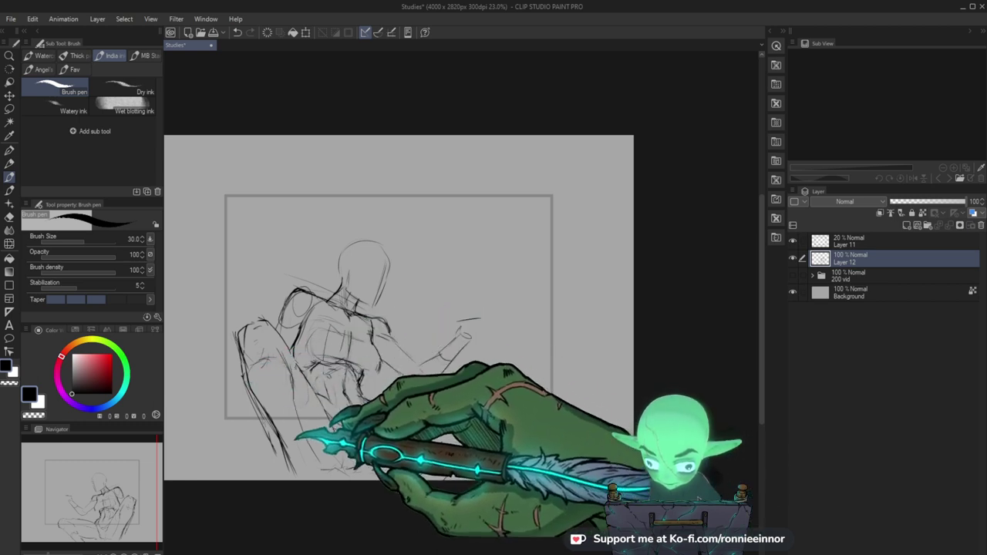
key(e)
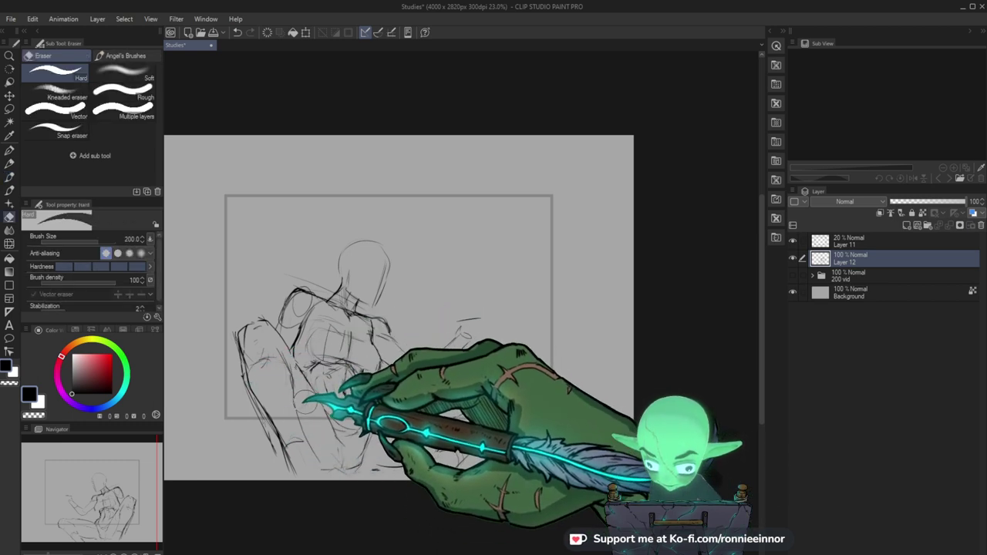
key(b)
key(e)
key(b)
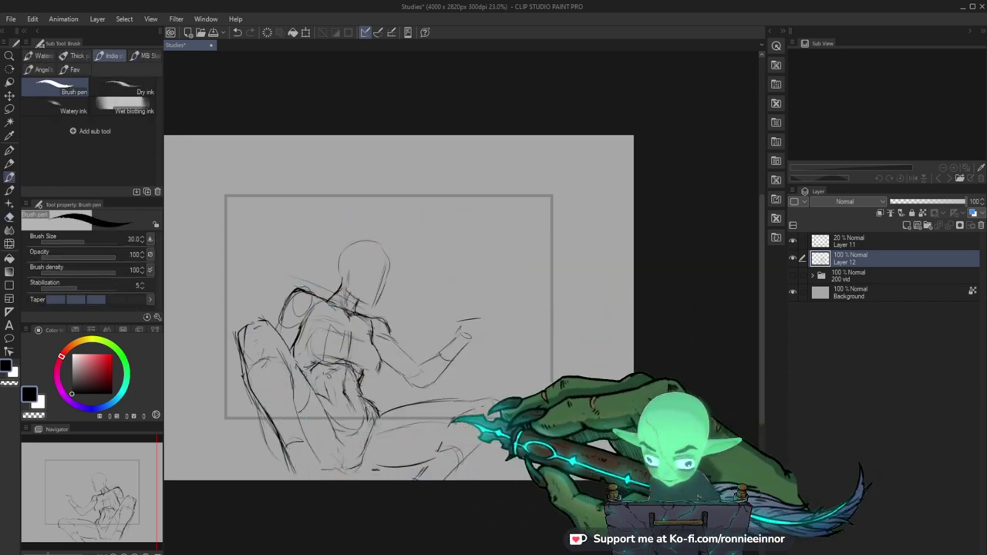
key(e)
key(b)
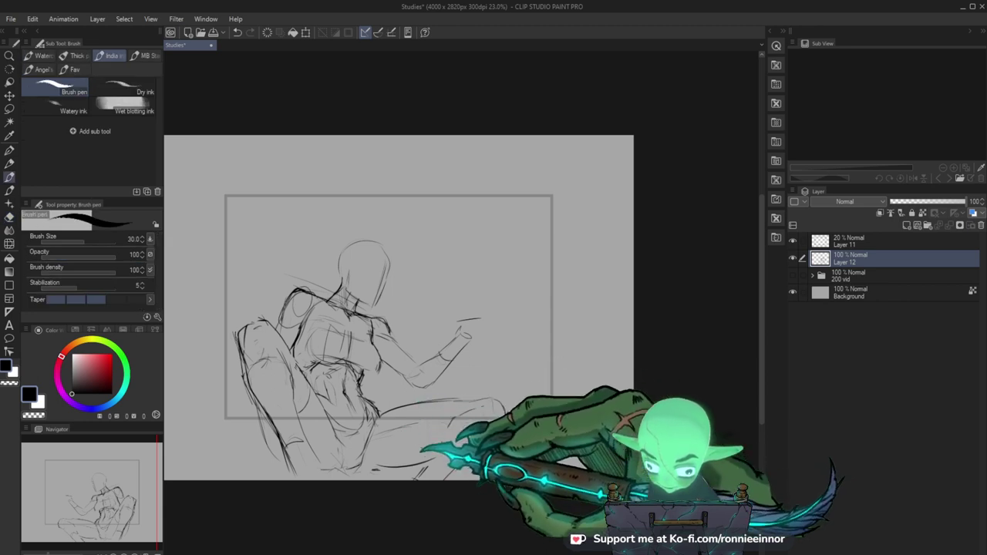
key(e)
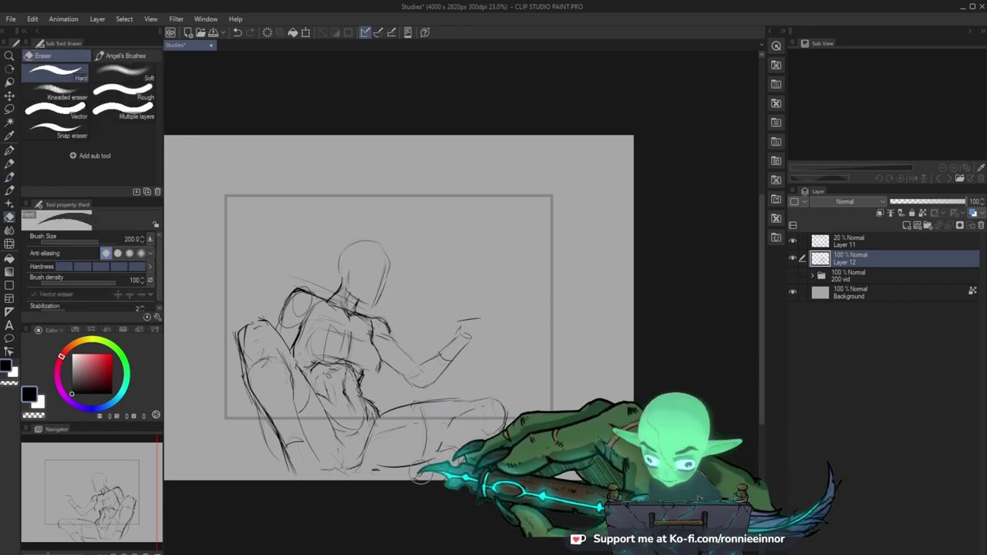
key(b)
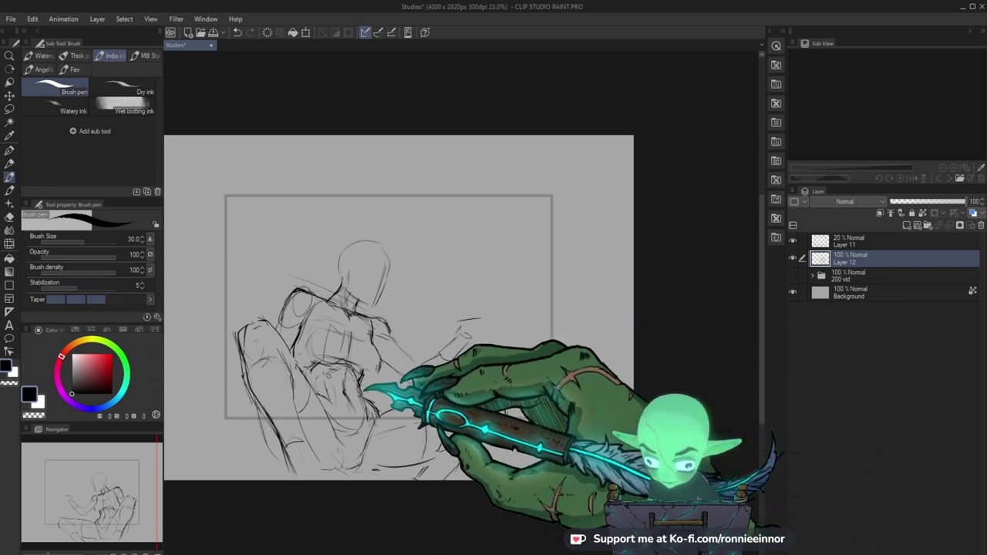
Lasso the folded leg beside the hip, shift it slightly down, and clear the selection.
key(m)
mouse_move(501, 491)
mouse_down()
mouse_move(468, 388)
mouse_move(367, 434)
mouse_move(432, 490)
mouse_up()
key(k)
key(ctrl+d)
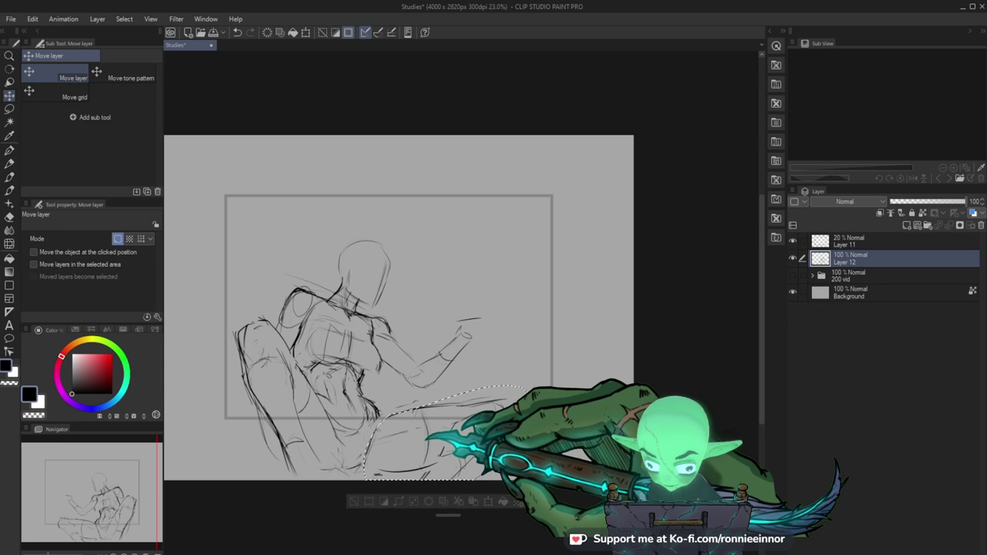
Clean up and redraw the hip crease where the waist meets the folded leg.
key(b)
key(e)
key(b)
drag(364, 397, 378, 415)
Rework the head with a cranium circle, face guidelines and a new jawline, and touch up the chest contour.
key(ctrl+space)
drag(436, 398, 409, 398)
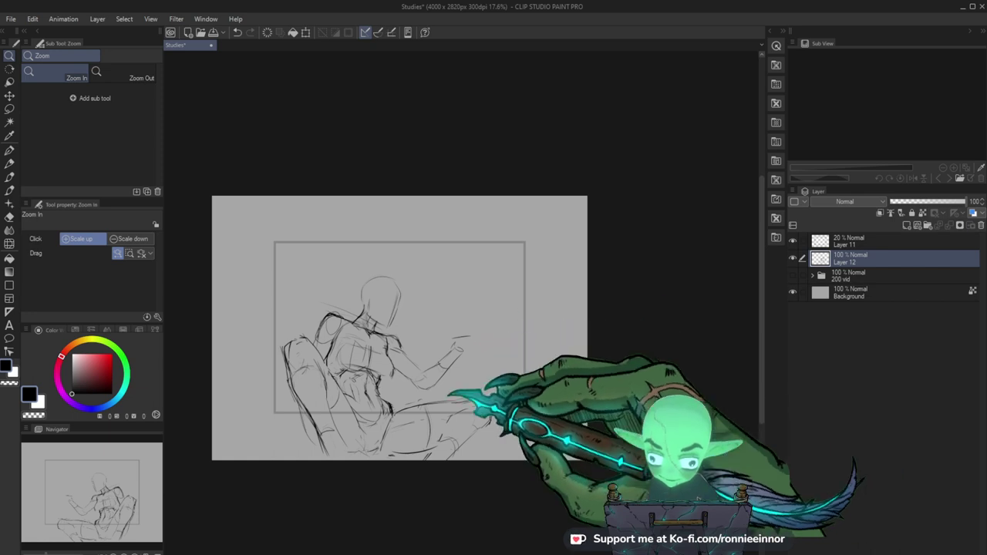
drag(450, 394, 485, 394)
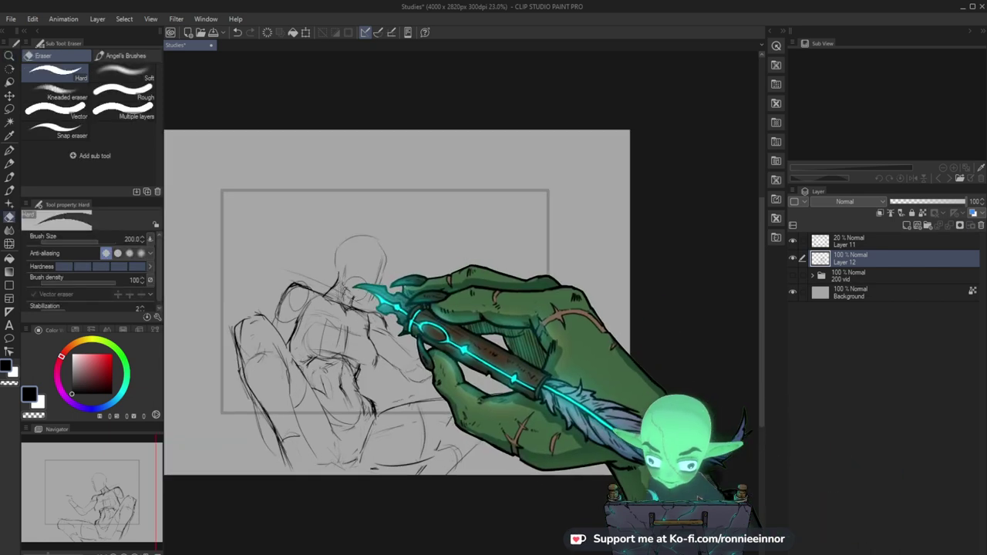
key(b)
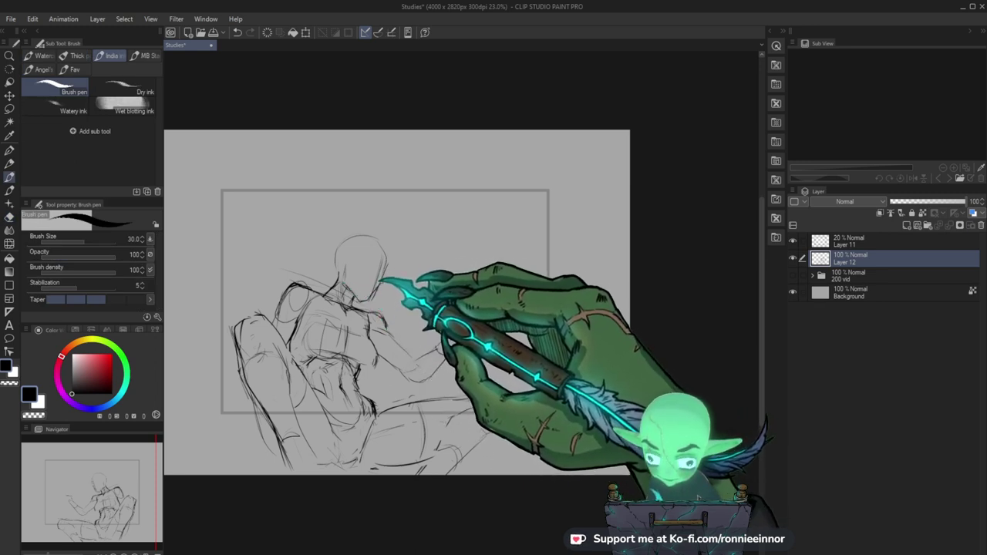
key(e)
drag(391, 250, 379, 287)
key(b)
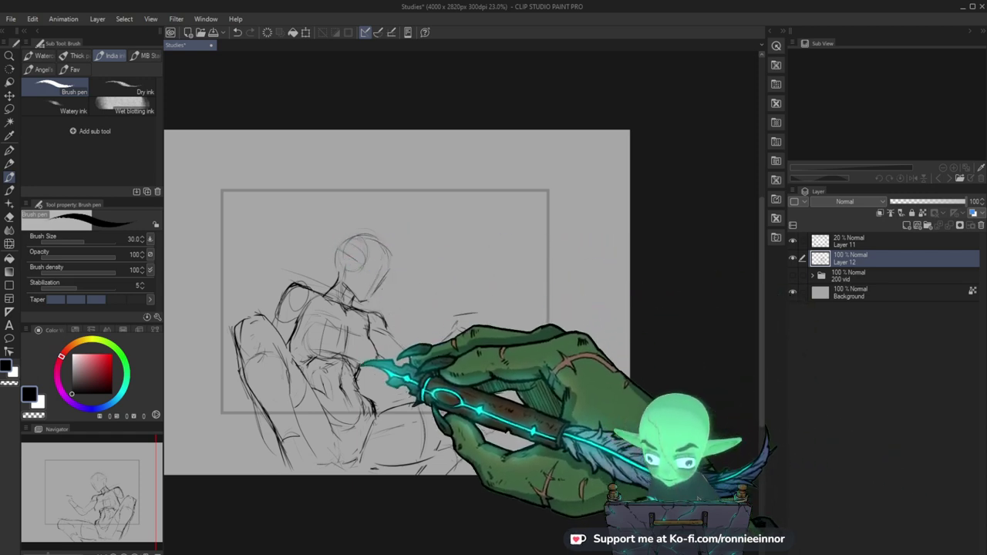
key(e)
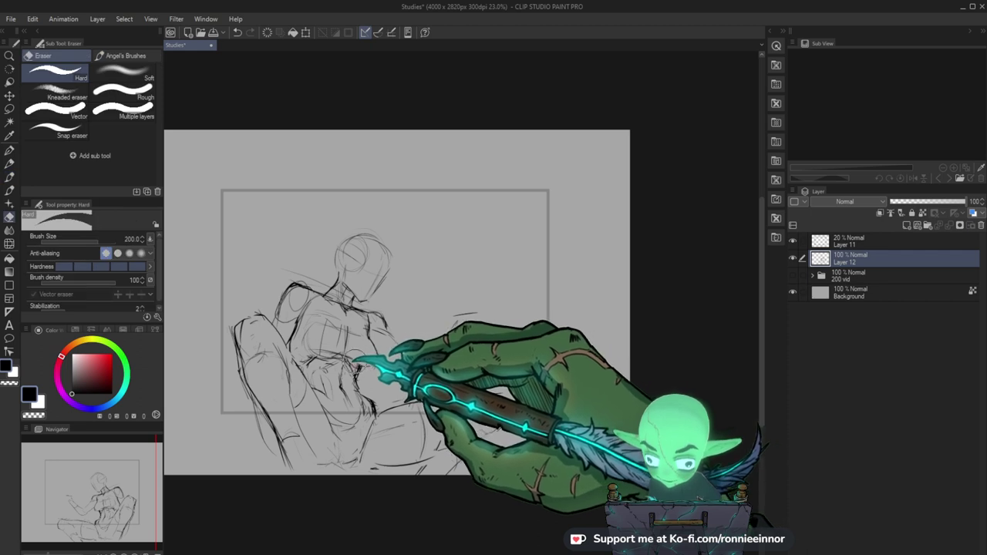
key(b)
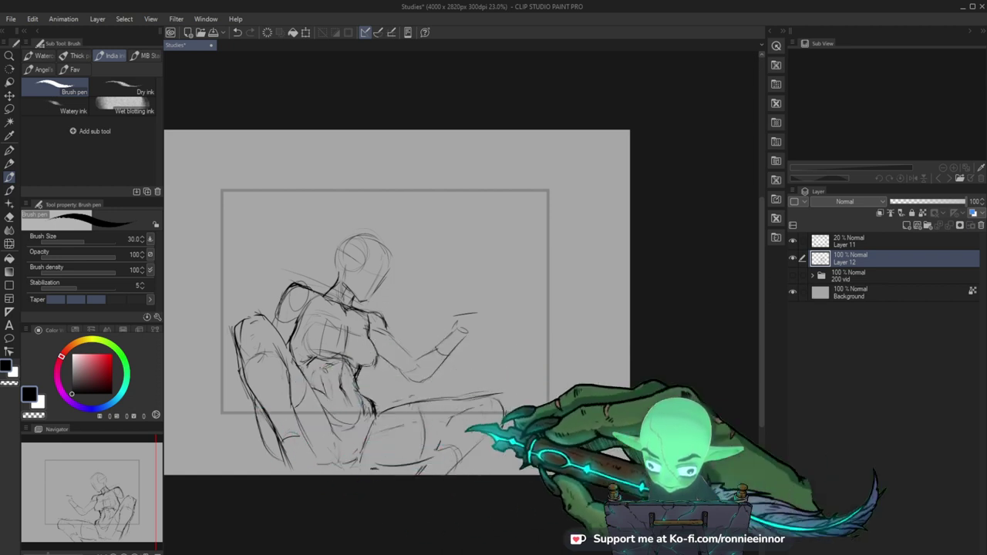
Move the figure sketch slightly up inside the frame and scale it down to about 94 percent.
key(k)
drag(487, 441, 487, 428)
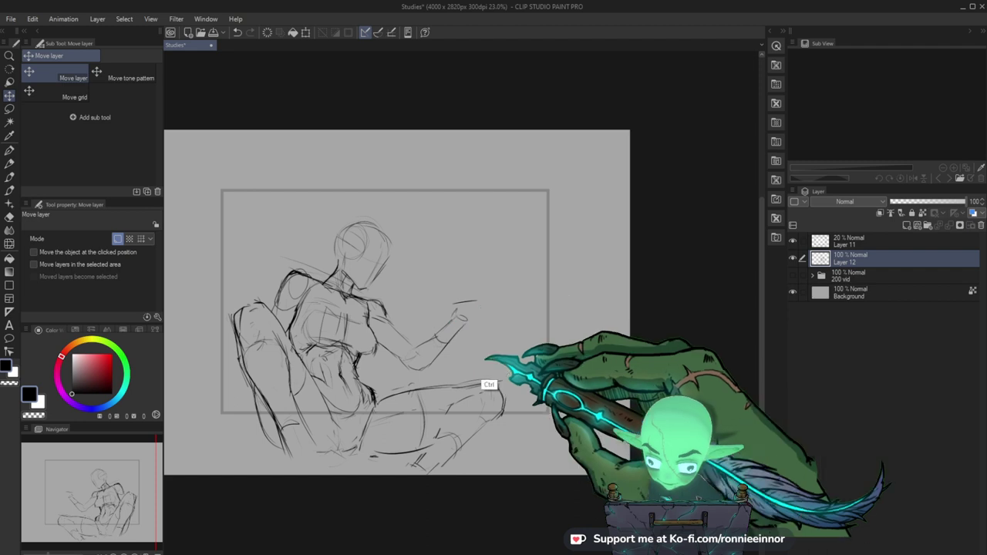
key(ctrl+t)
drag(571, 494, 563, 486)
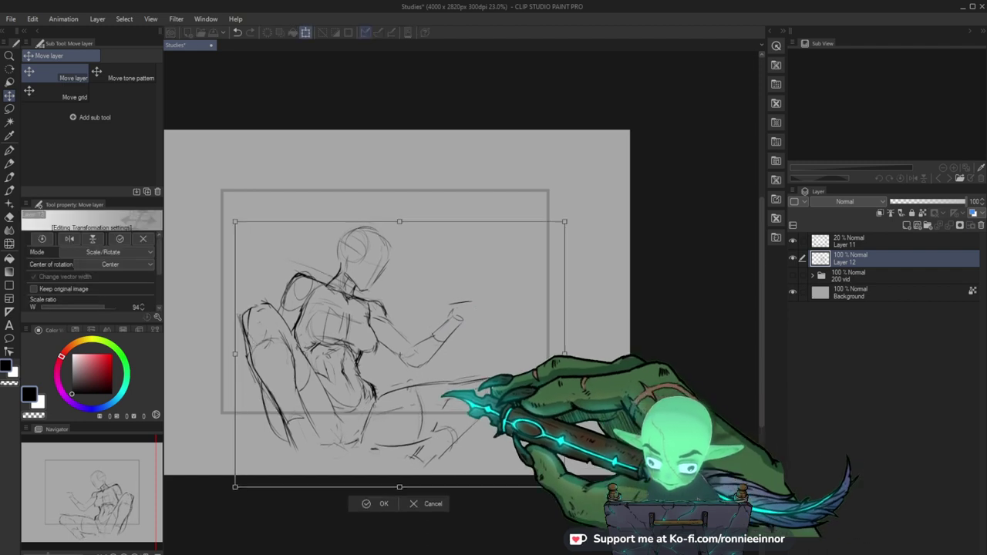
key(Return)
Redraw the upper contour of the folded thigh and erase the rough lines around its knee.
key(b)
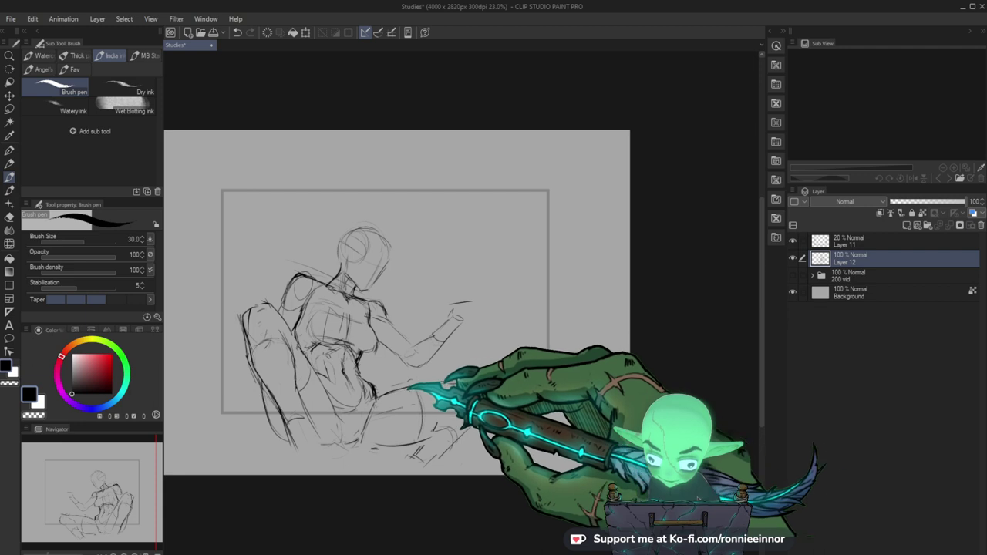
drag(384, 391, 430, 383)
key(e)
key(b)
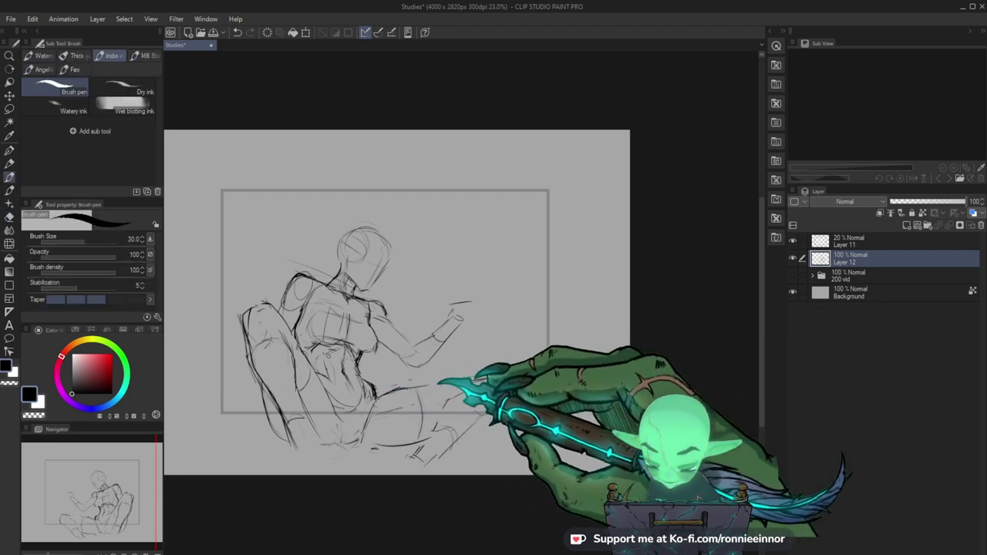
key(e)
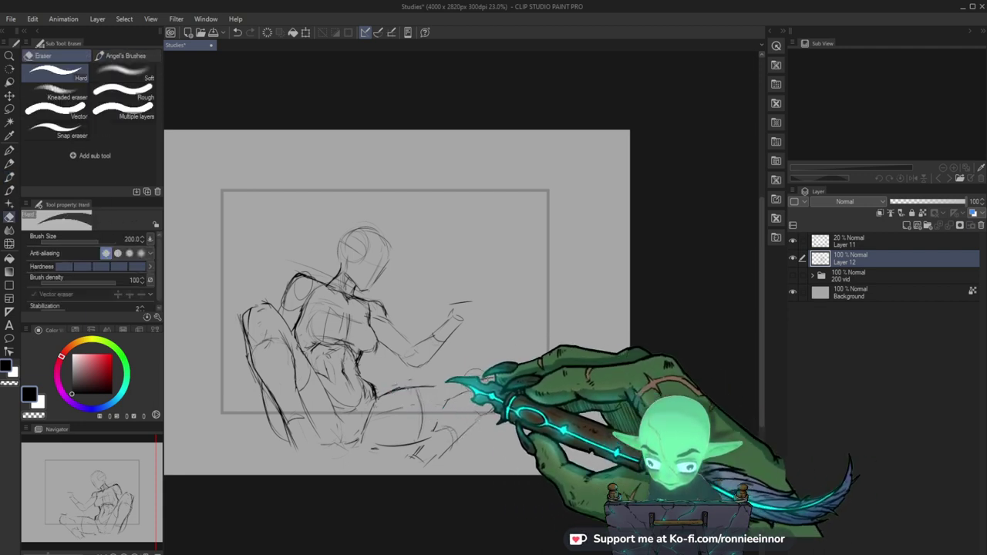
key(b)
key(e)
drag(495, 381, 495, 410)
key(b)
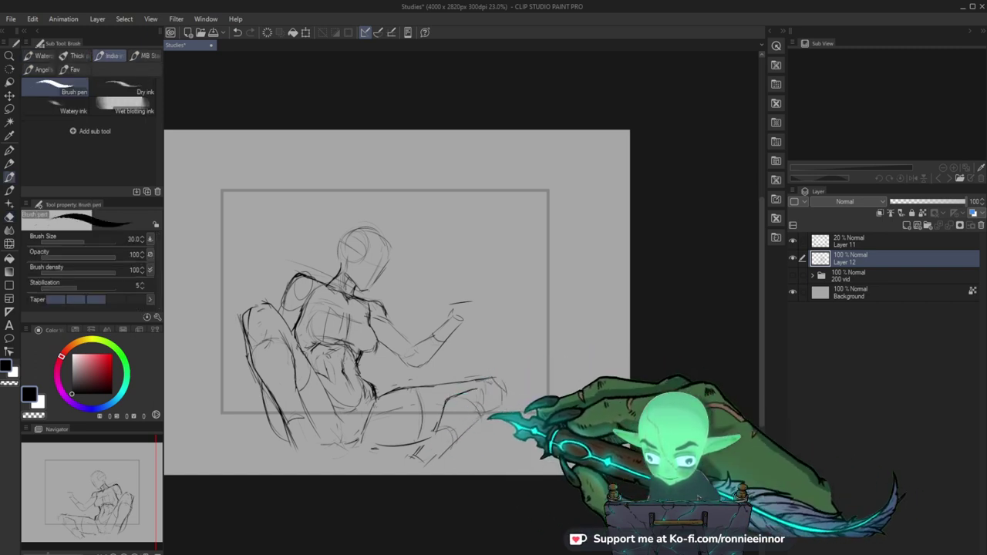
Rework the folded leg's knee by erasing the old kneecap lines and drawing a rounder, bent contour.
key(e)
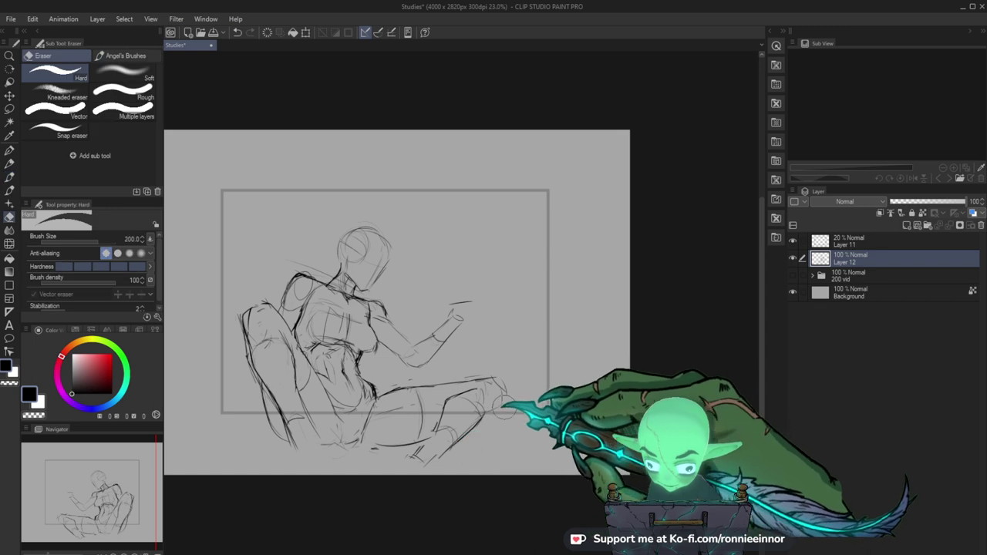
key(b)
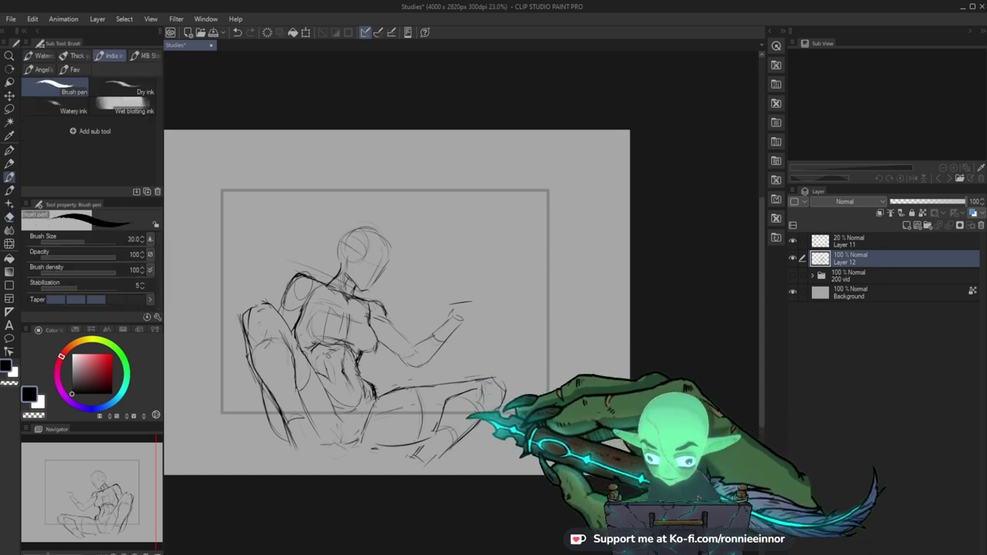
key(e)
key(b)
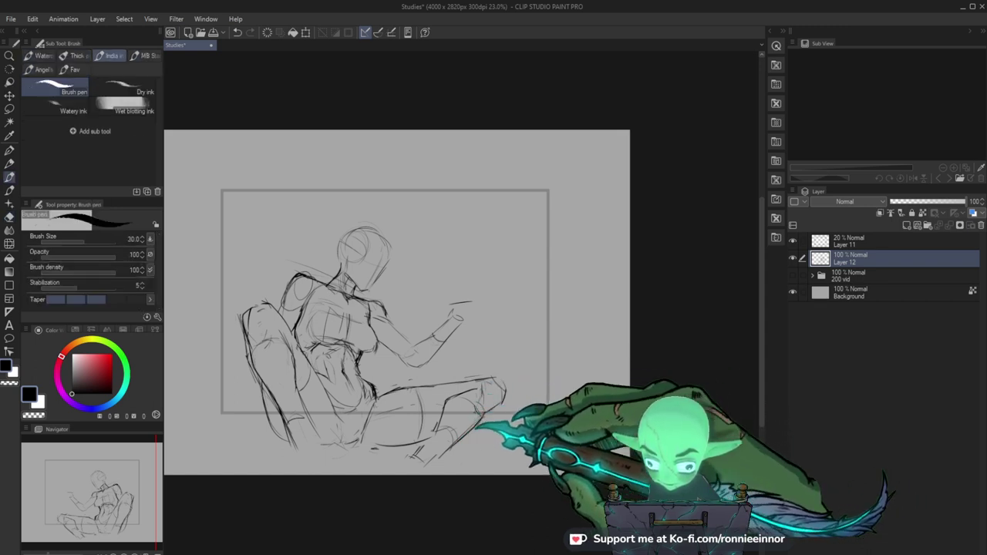
key(e)
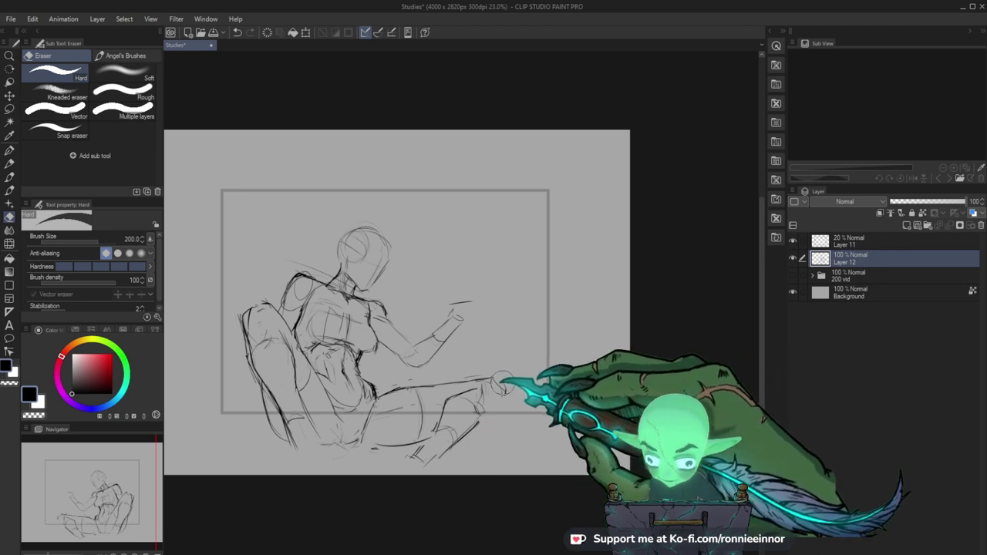
key(b)
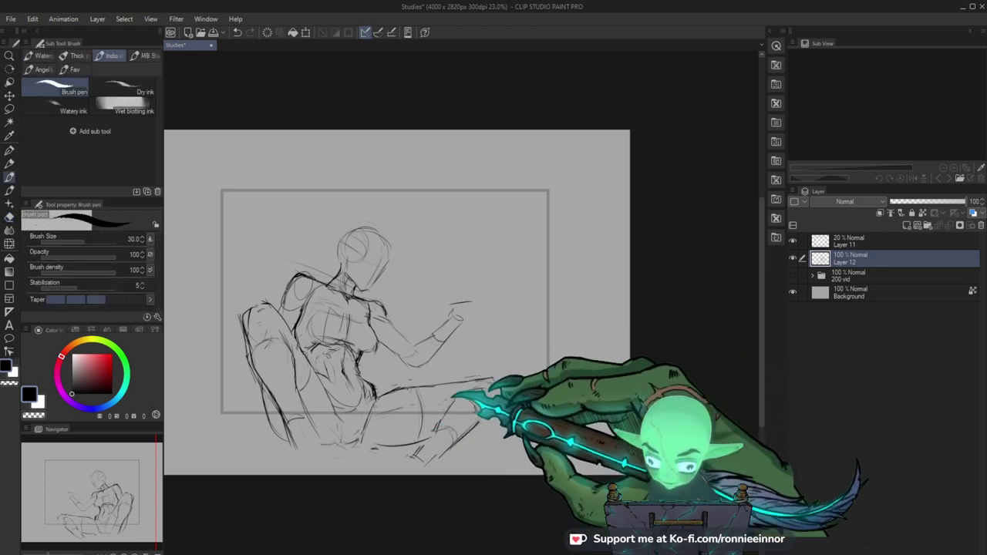
key(e)
key(b)
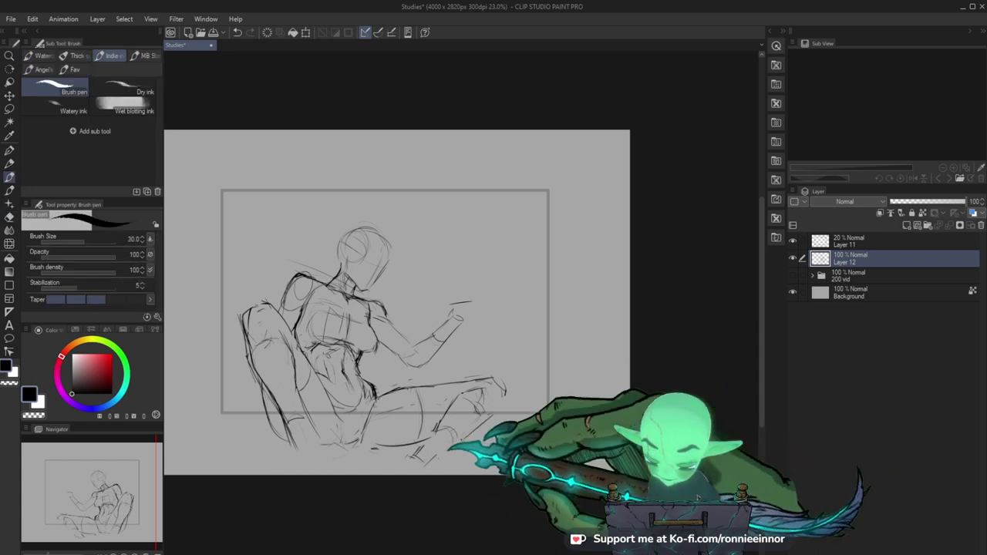
Clean up the folded leg's shin by alternately erasing and redrawing its edges from the knee to the ankle.
key(e)
key(b)
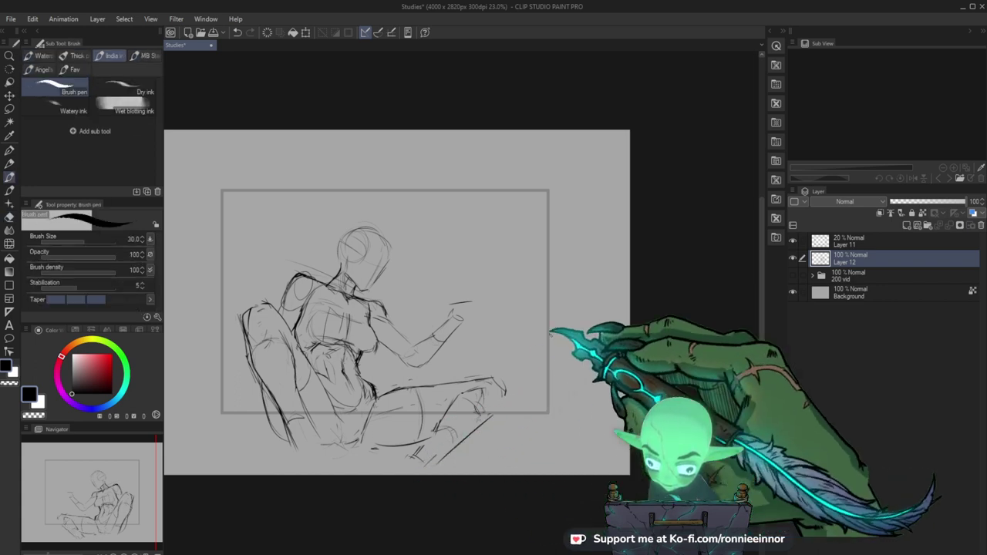
key(e)
key(b)
key(e)
key(b)
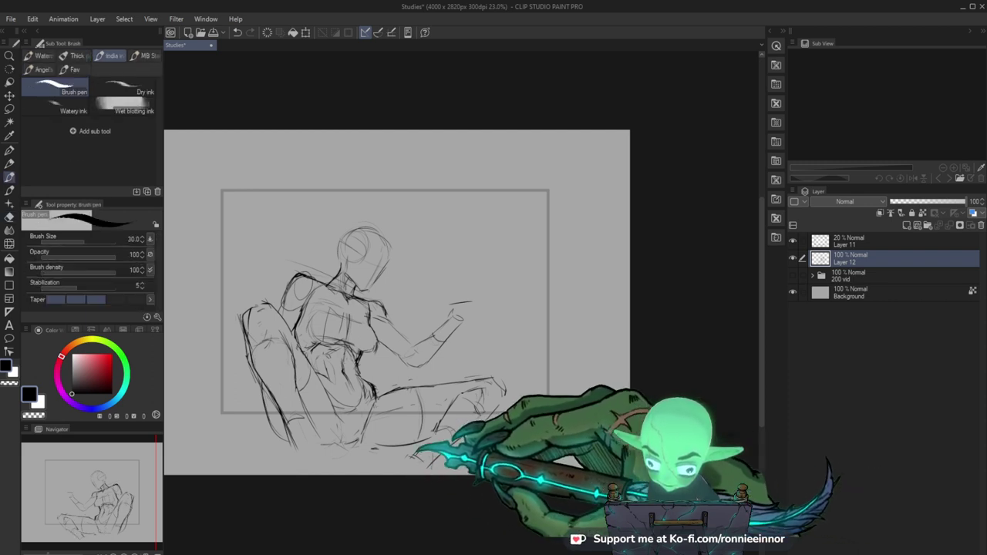
key(e)
key(b)
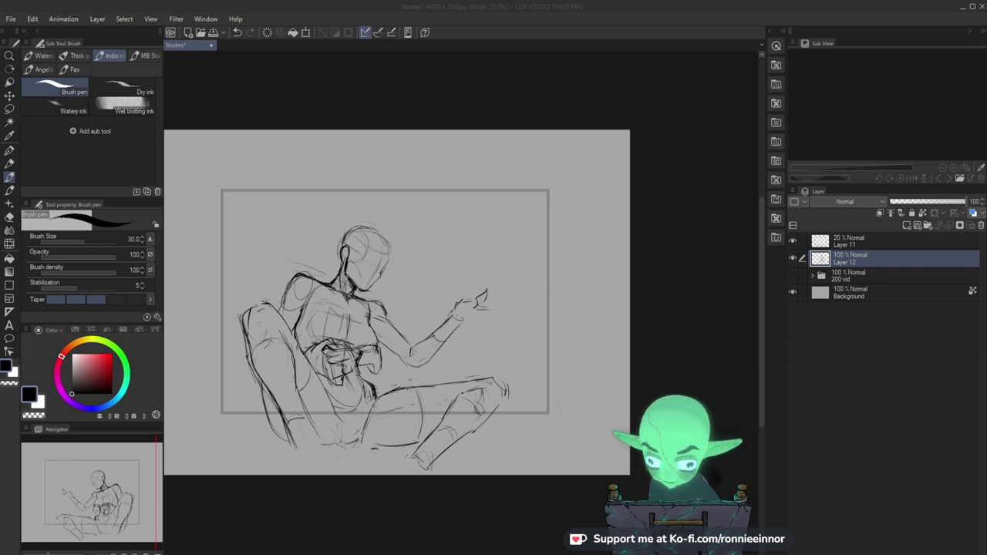
Sketch the open hand's fingers on the outstretched arm and touch up the upper arm and the opposite shoulder contour.
click(462, 318)
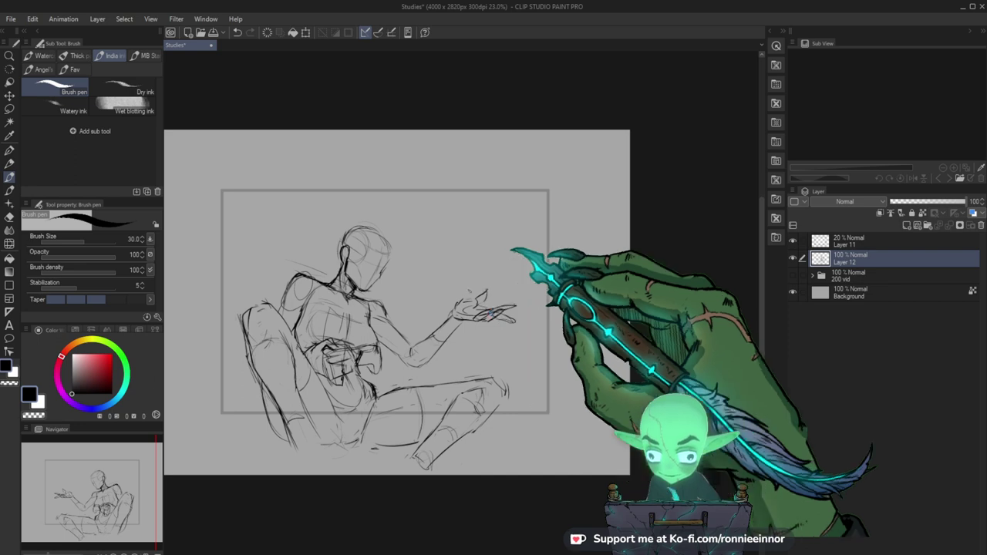
mouse_move(414, 357)
mouse_down()
mouse_move(438, 344)
mouse_move(414, 368)
mouse_move(427, 372)
mouse_move(519, 322)
mouse_move(443, 313)
mouse_move(396, 362)
mouse_move(375, 334)
mouse_up()
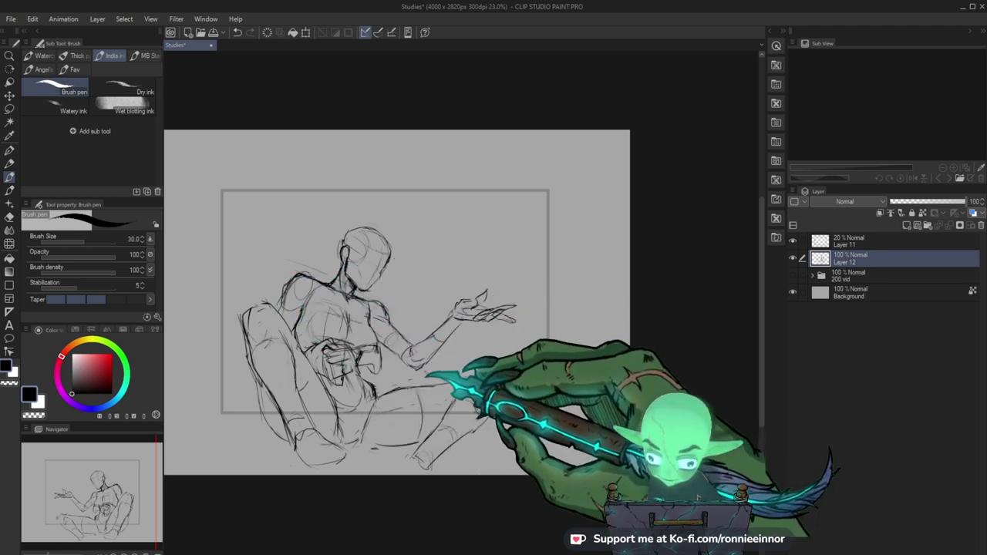
drag(297, 274, 282, 302)
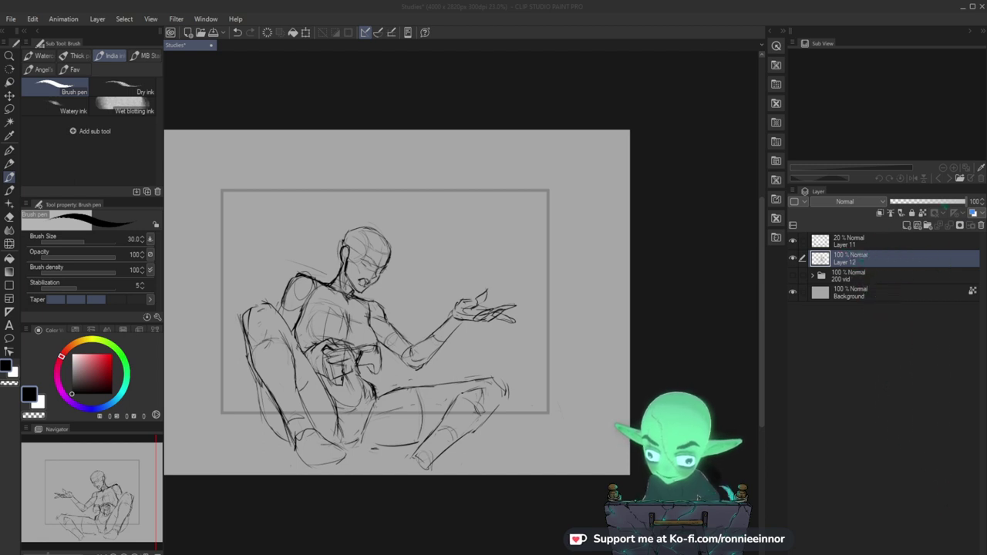
Lower the Layer 12 sketch to 37 percent opacity, lock its transparent pixels and recolor its lines muted blue.
click(934, 201)
mouse_move(934, 202)
mouse_down()
mouse_move(908, 201)
mouse_move(917, 201)
mouse_up()
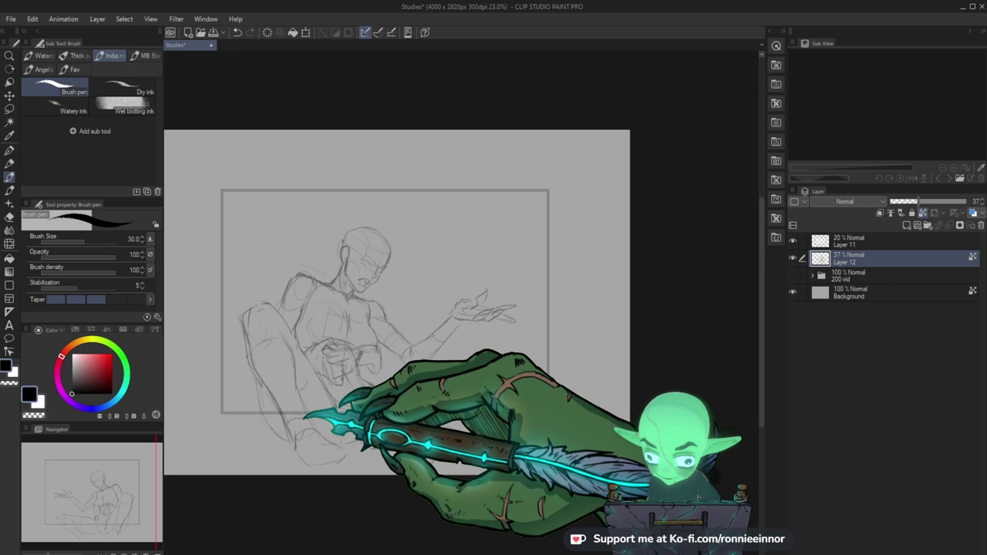
click(77, 376)
click(84, 377)
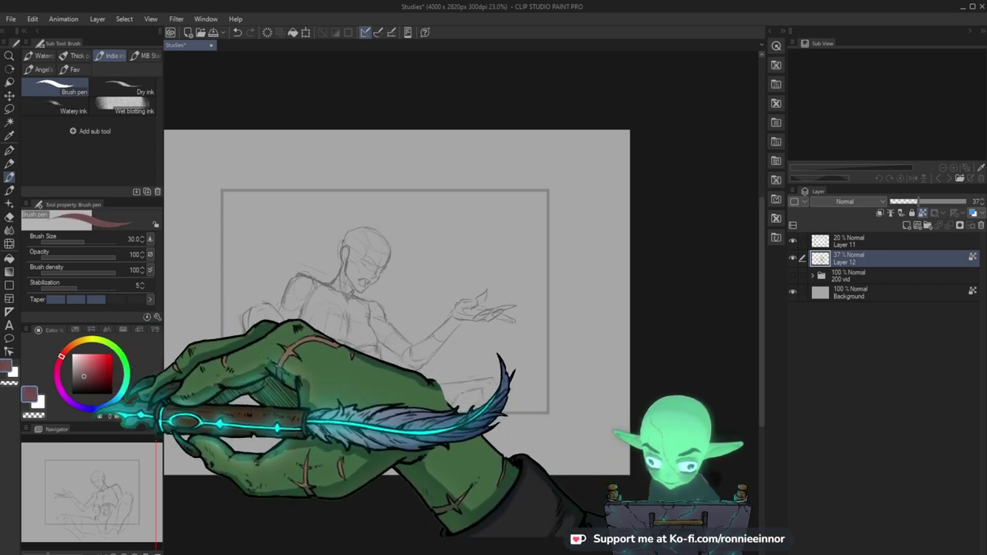
click(97, 409)
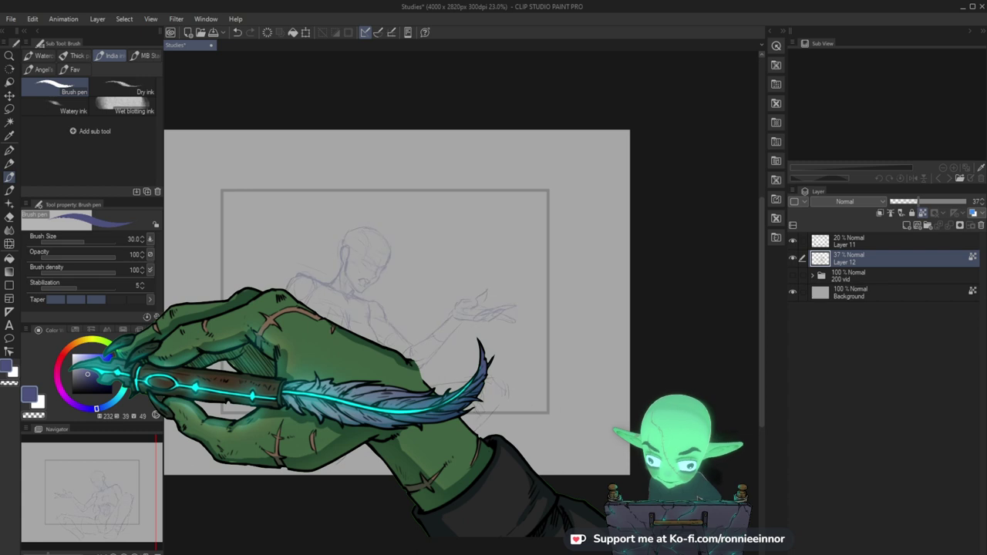
Add a new raster layer above the sketch and name it LINEART.
click(907, 225)
double_click(843, 260)
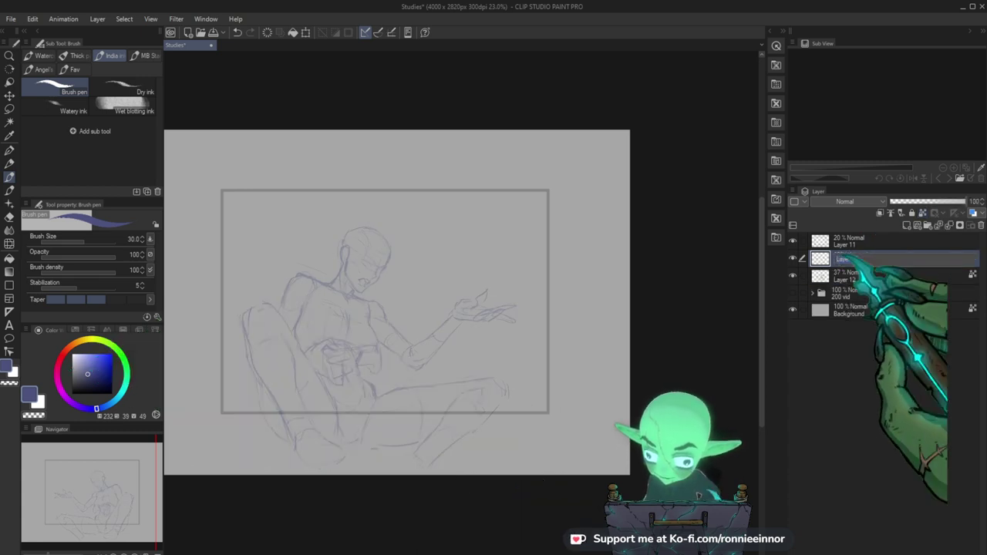
text(LINEART)
key(Return)
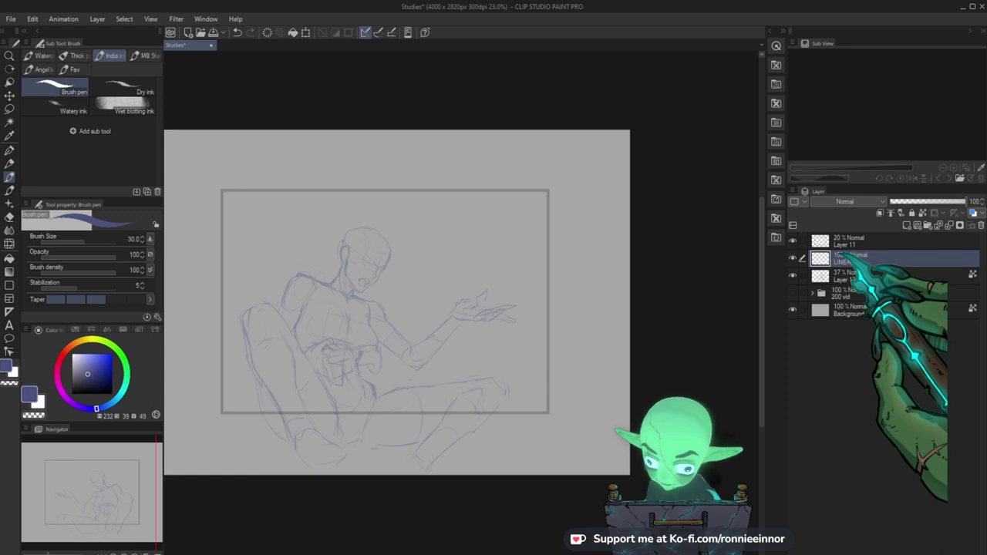
Reset the drawing color to black and ink the first neck and collar lines on the LINEART layer.
key(d)
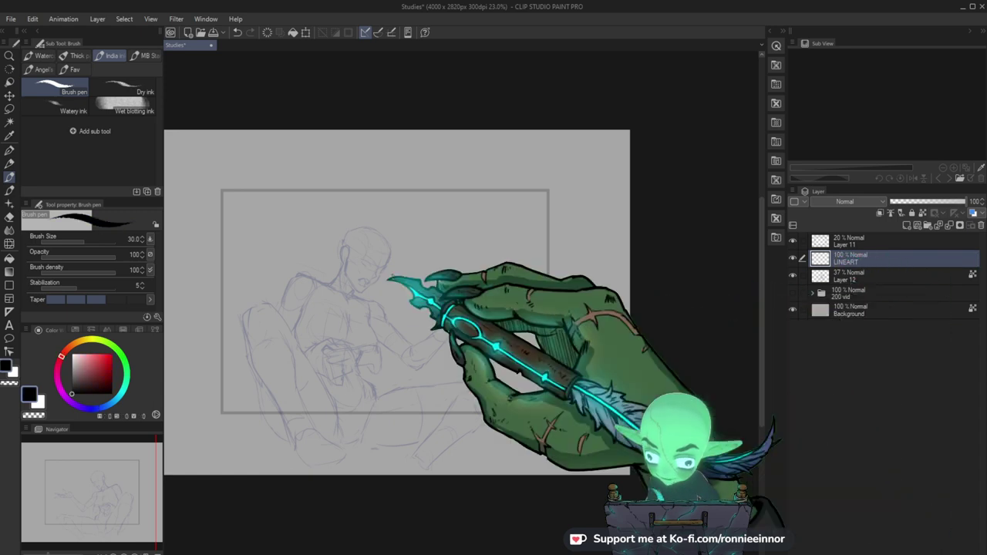
key(ctrl+space)
mouse_move(391, 380)
mouse_down()
mouse_move(399, 399)
mouse_move(444, 414)
mouse_up()
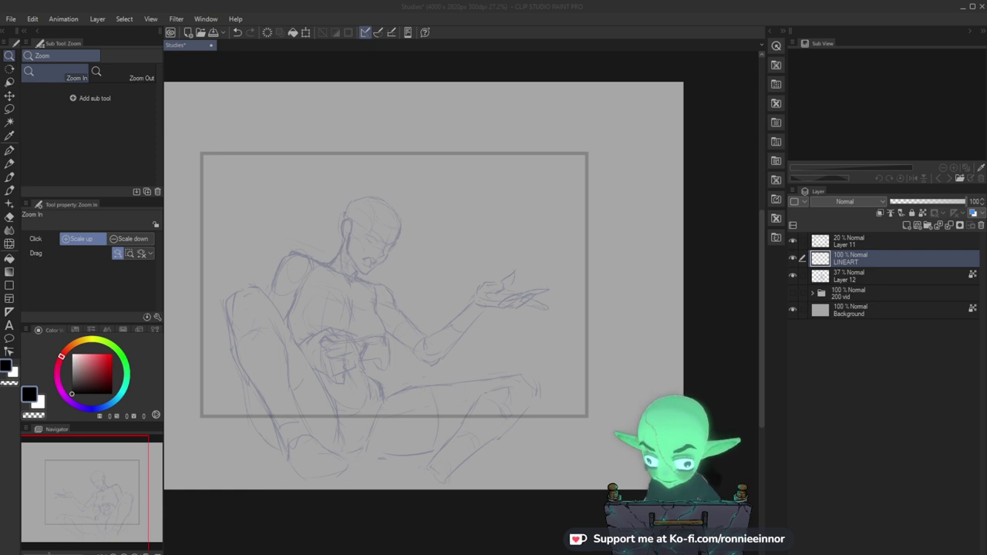
click(351, 261)
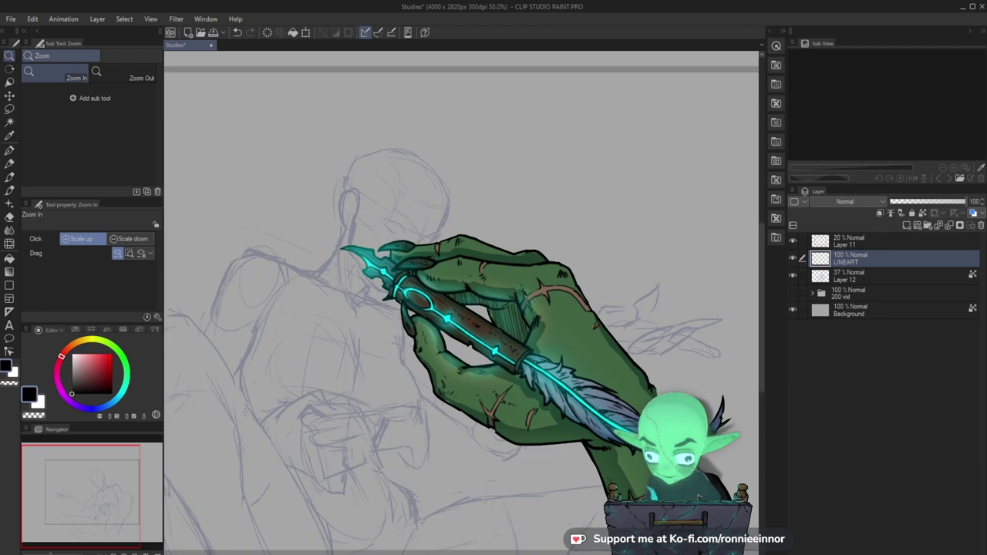
click(341, 247)
drag(477, 270, 444, 268)
key(b)
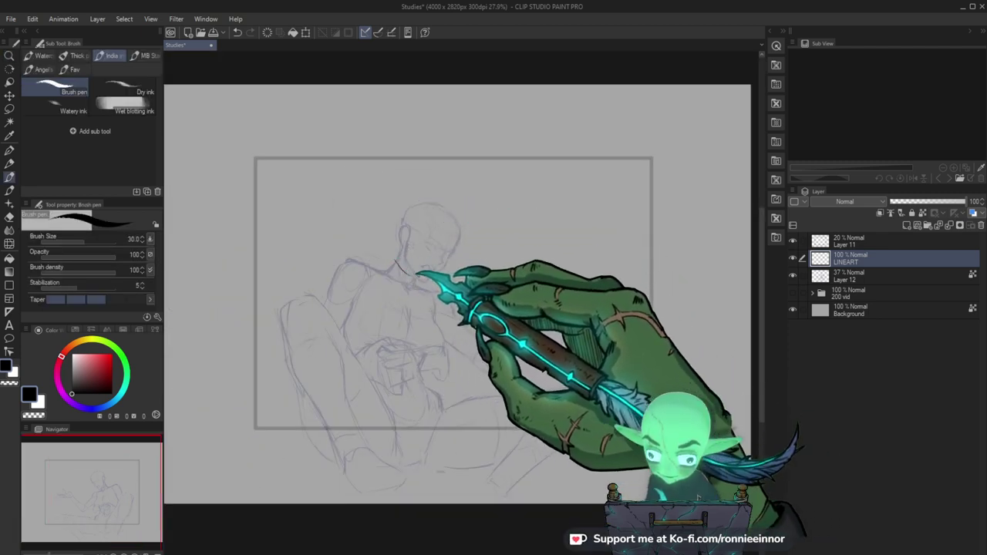
mouse_move(396, 259)
mouse_down()
mouse_move(384, 274)
mouse_move(402, 284)
mouse_up()
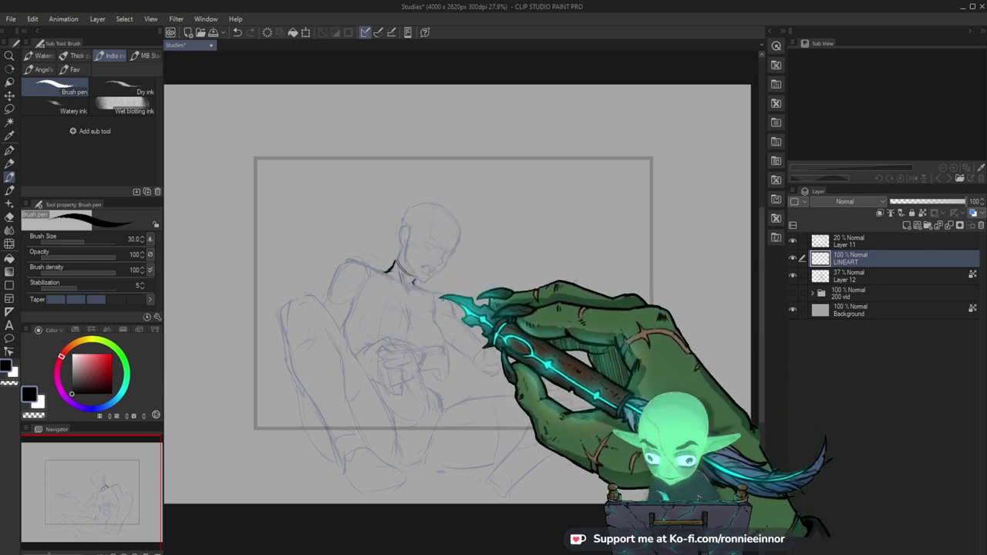
Undo the last strokes, outline the neckline, angular hair and shoulder shapes with a size 20 brush, and save the file.
drag(430, 325, 618, 317)
key(ctrl+z)
key(ctrl+z)
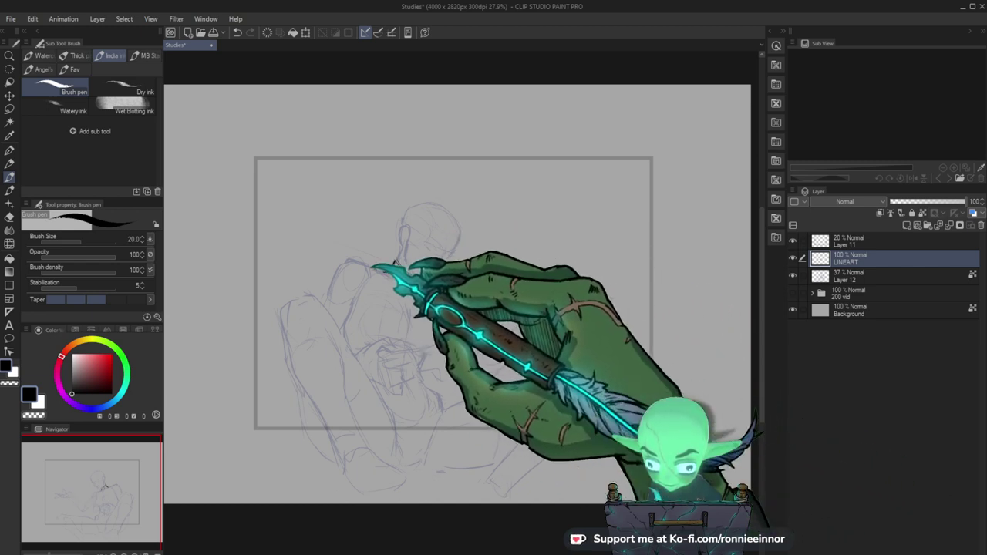
drag(370, 267, 391, 271)
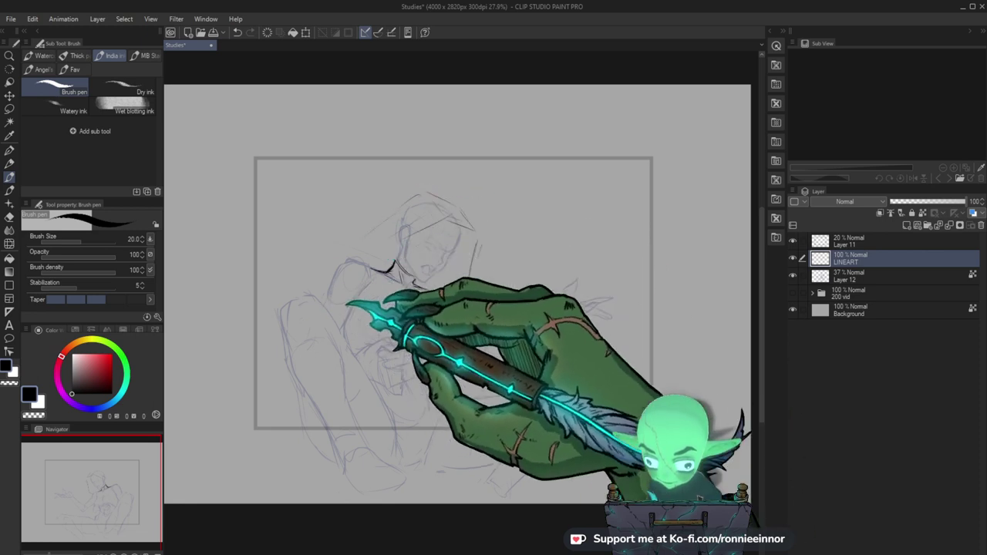
mouse_move(360, 225)
mouse_down()
mouse_move(421, 197)
mouse_move(358, 250)
mouse_up()
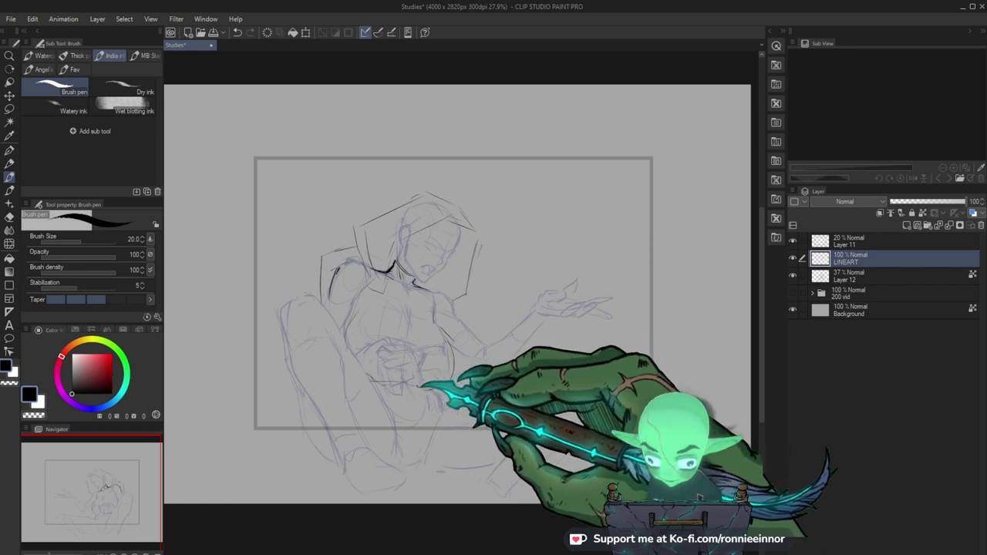
key(ctrl+s)
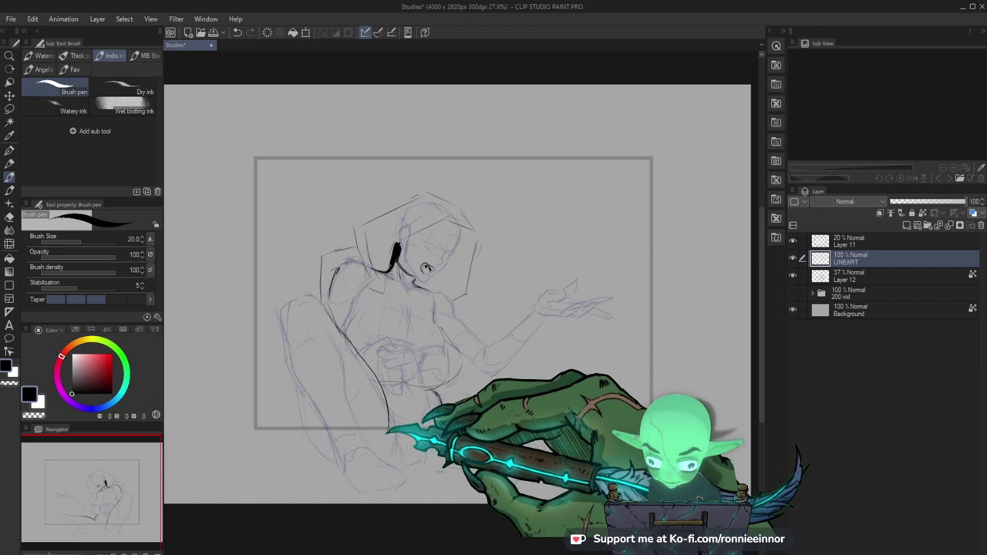
Ink the long inner and outer curves of the raised leg, and mirror the canvas view horizontally.
drag(387, 431, 394, 454)
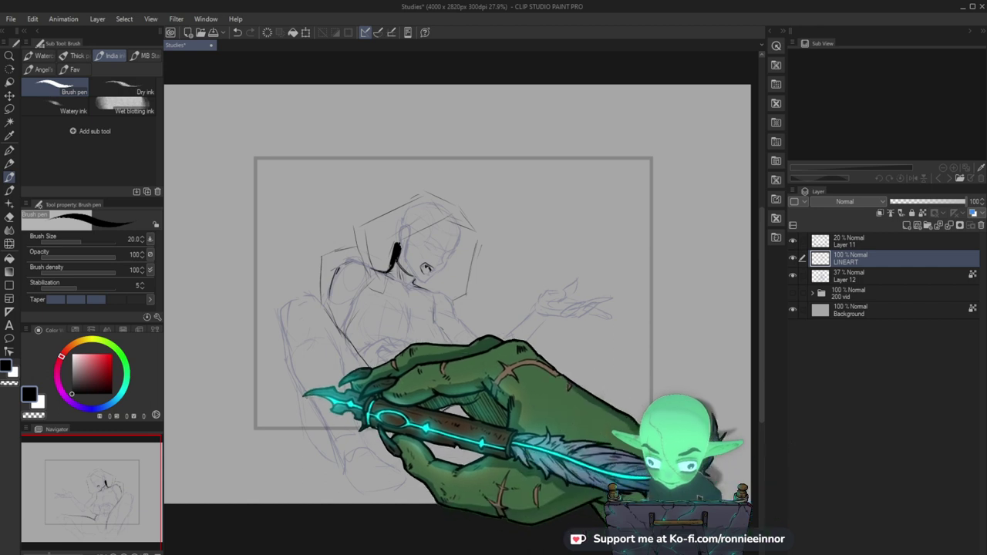
mouse_move(295, 367)
mouse_down()
mouse_move(328, 460)
mouse_move(506, 455)
mouse_move(299, 417)
mouse_move(327, 462)
mouse_up()
drag(294, 367, 325, 461)
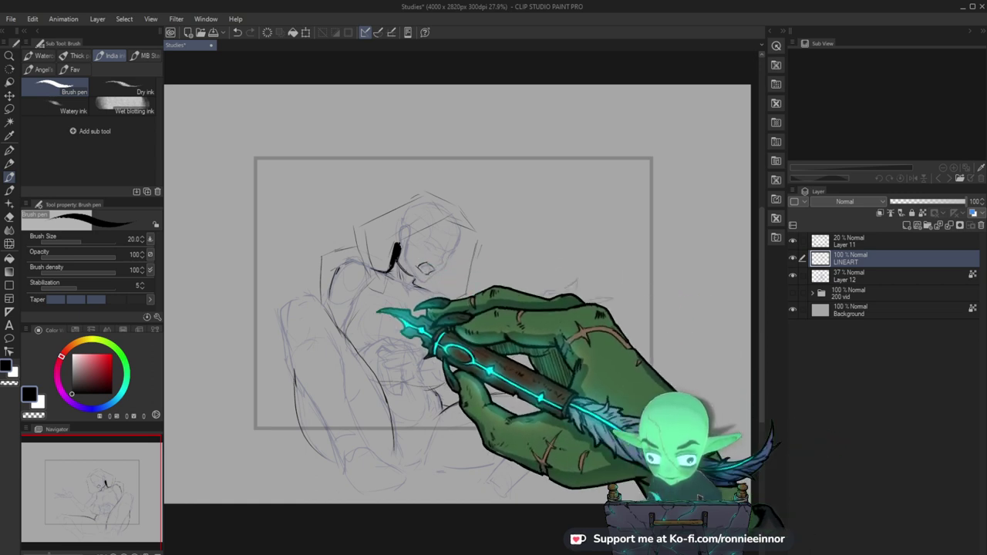
click(146, 554)
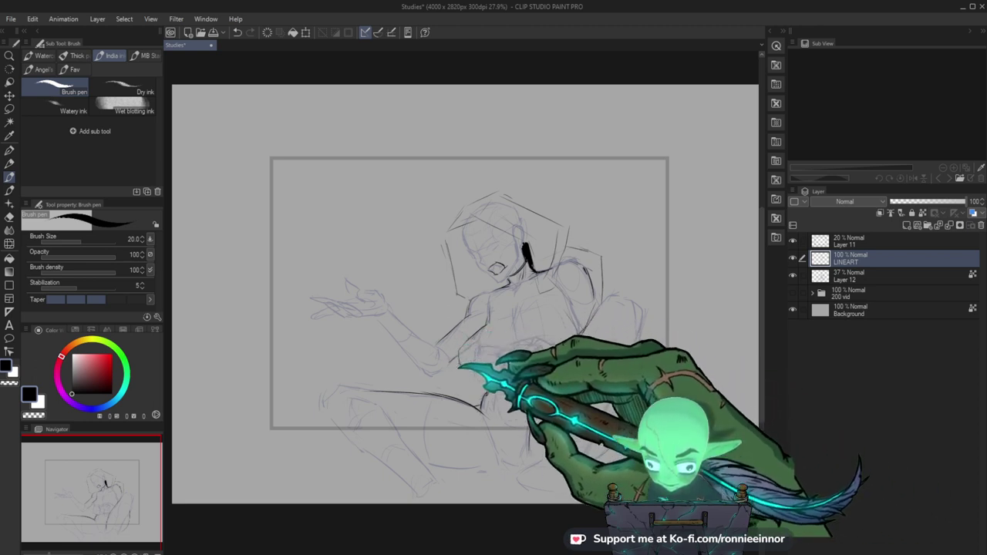
Mirror the canvas view horizontally again and ink the raised knee, hips and inner thigh of the outstretched leg.
mouse_move(461, 347)
mouse_down()
mouse_move(458, 370)
mouse_move(530, 381)
mouse_move(481, 386)
mouse_move(543, 384)
mouse_up()
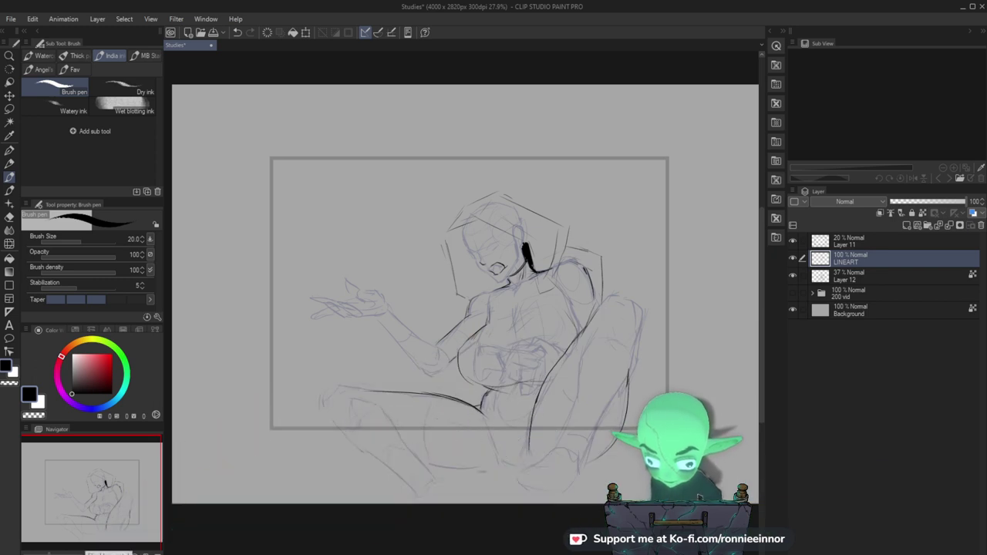
click(136, 554)
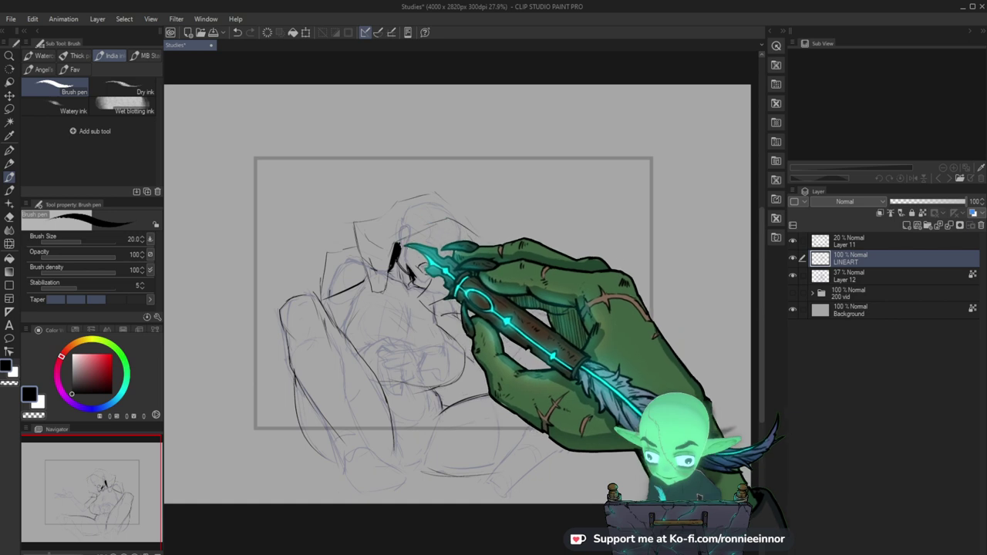
key(ctrl+space)
drag(441, 221, 549, 385)
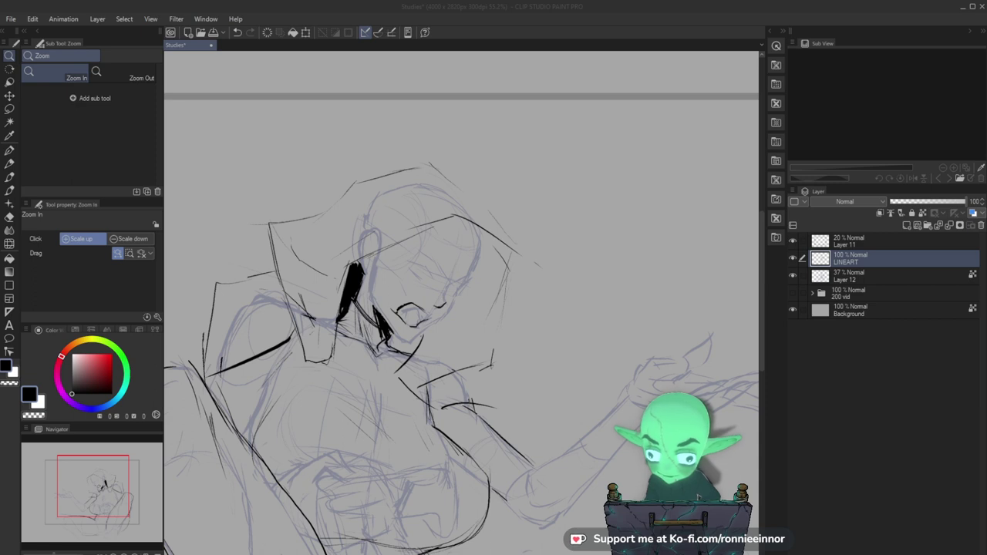
click(494, 357)
mouse_move(547, 269)
mouse_down()
mouse_move(537, 267)
mouse_move(569, 307)
mouse_move(564, 268)
mouse_up()
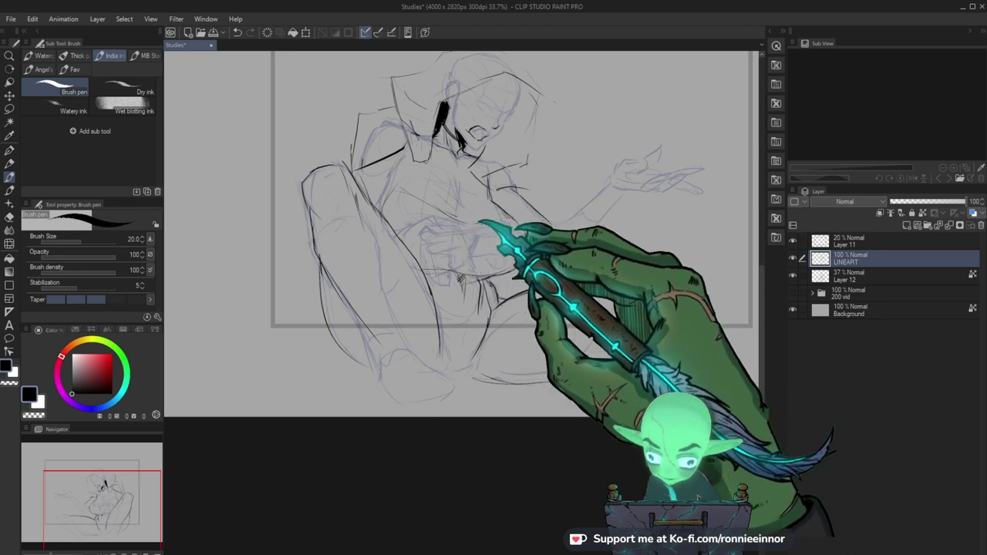
Strengthen the contour lines of the chest and the outstretched thigh on the LINEART layer.
drag(547, 198, 544, 242)
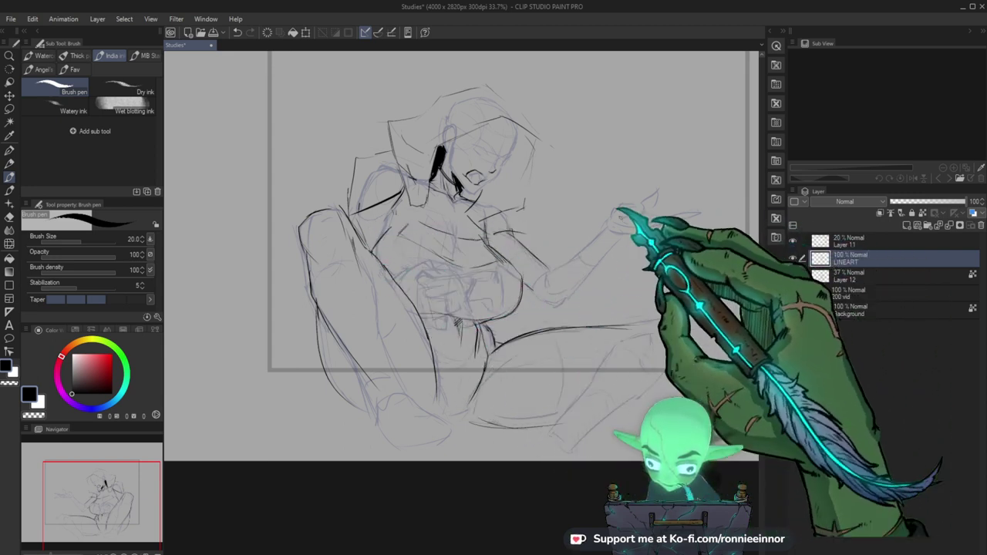
drag(527, 185, 500, 250)
drag(467, 214, 478, 252)
Ink the upper lip of the open mouth with the size 20 brush pen and clean up stray marks with the eraser.
key(e)
key(bracketleft)
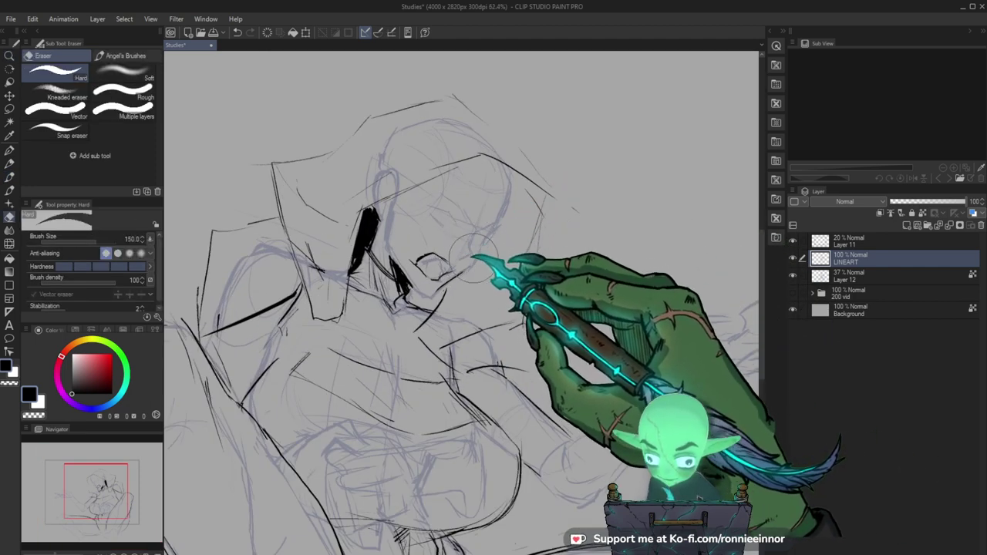
key(b)
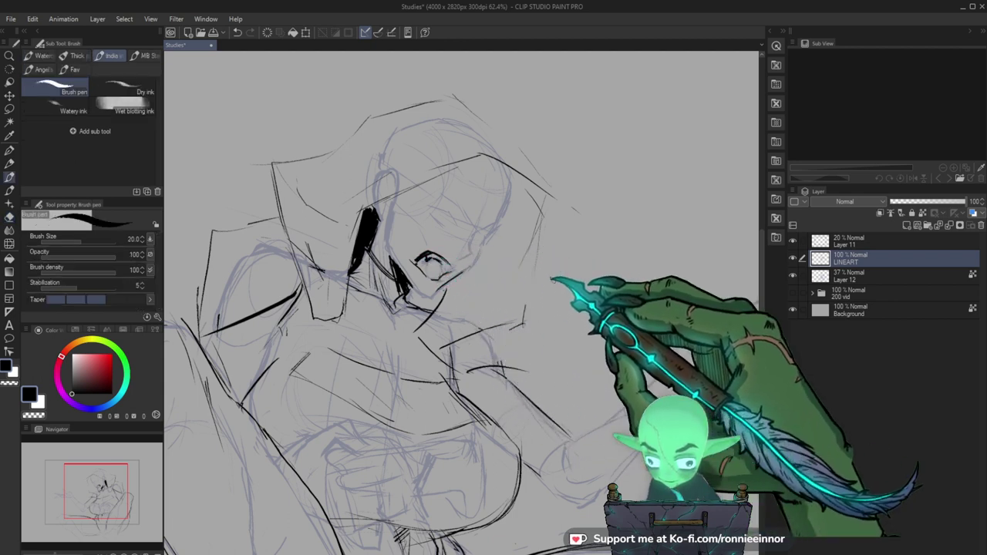
drag(509, 256, 472, 273)
key(e)
drag(391, 271, 397, 274)
key(b)
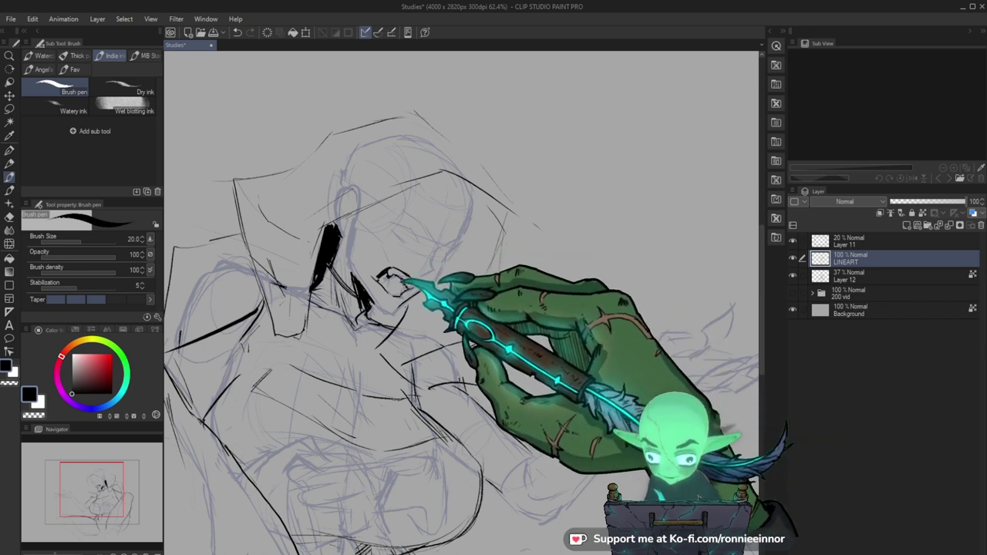
Thicken the corners and outline of the open mouth, trimming the excess ink with a size 30 hard eraser.
mouse_move(408, 285)
mouse_down()
mouse_move(588, 234)
mouse_move(512, 268)
mouse_up()
key(ctrl+space)
key(e)
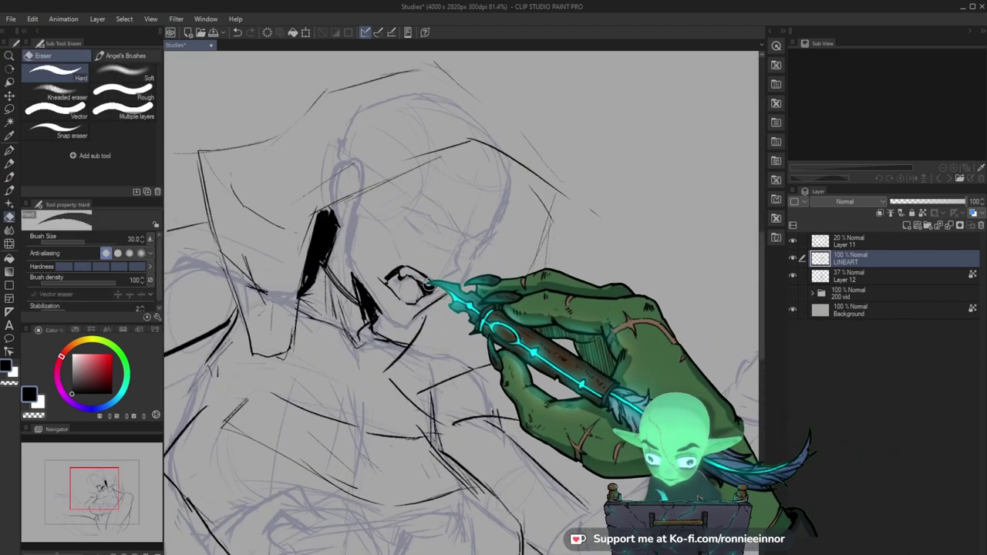
key(b)
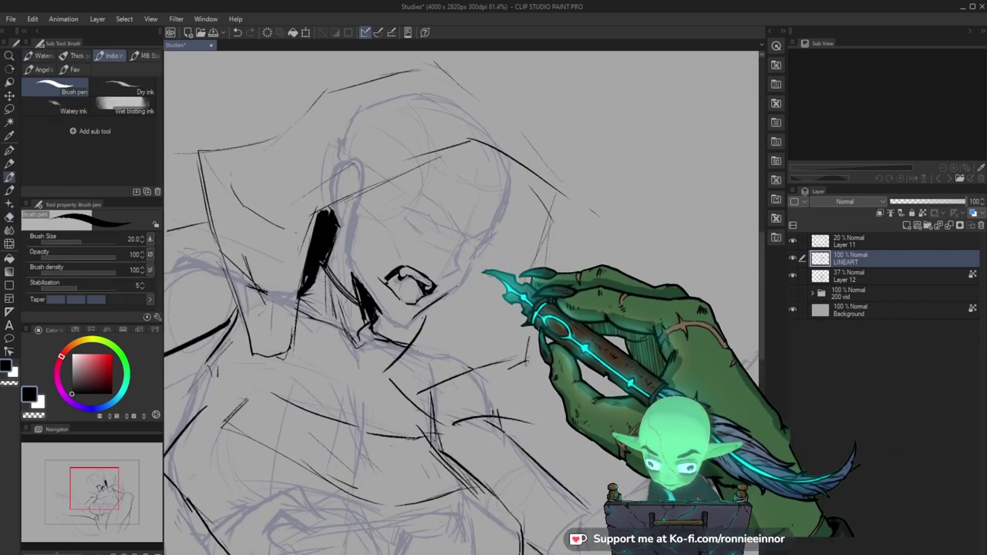
key(e)
key(b)
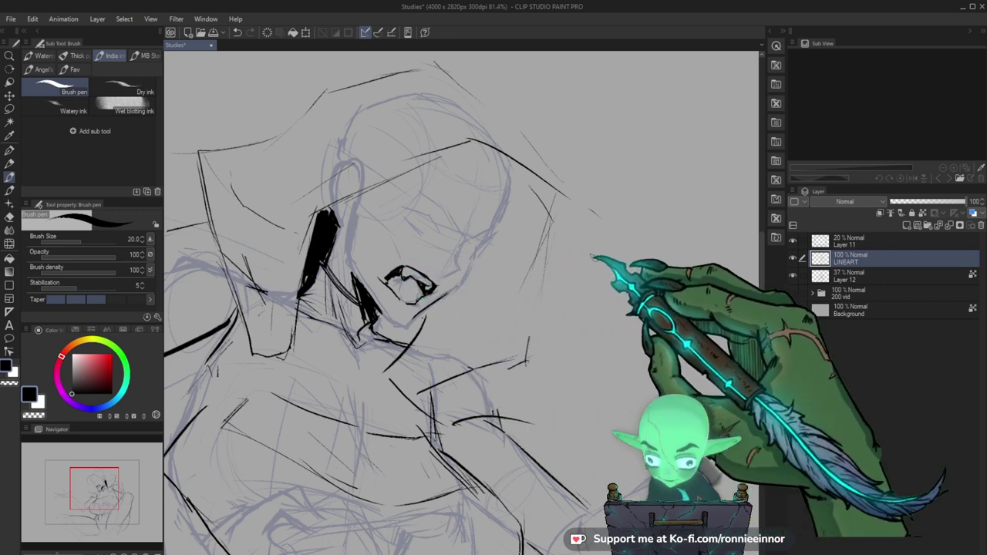
Define the teeth and inner upper edge of the mouth with alternating brush and eraser touches.
drag(591, 260, 568, 268)
key(e)
key(b)
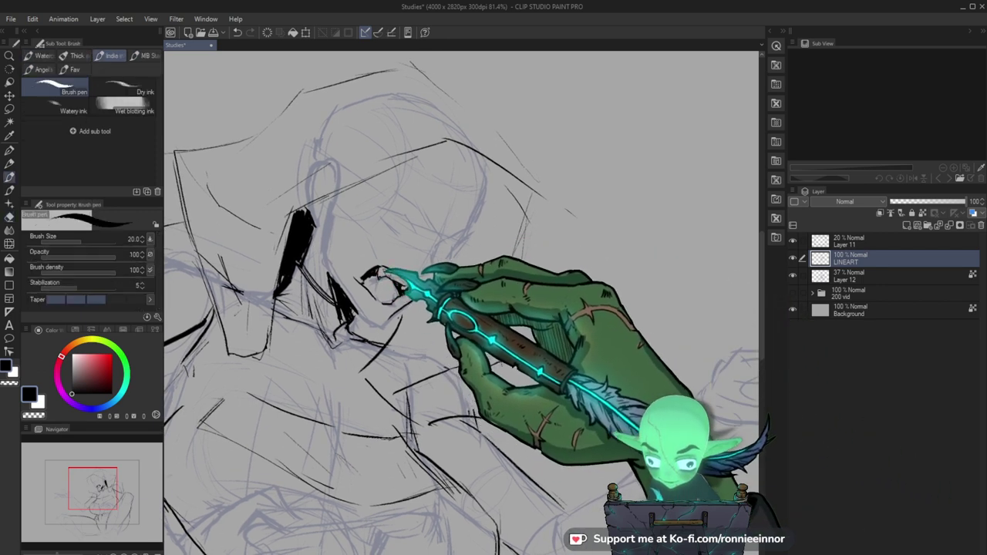
drag(385, 270, 394, 279)
key(ctrl+space)
drag(468, 269, 370, 272)
drag(596, 360, 582, 355)
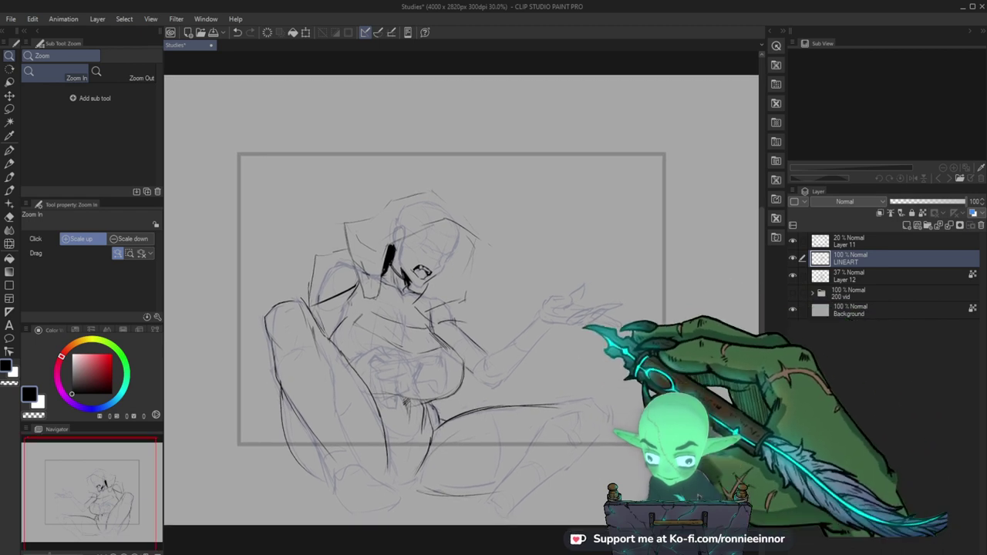
Ink the near eye with its thick upper lid and iris, and sketch hair strands falling over the far side of the face.
drag(471, 226, 487, 255)
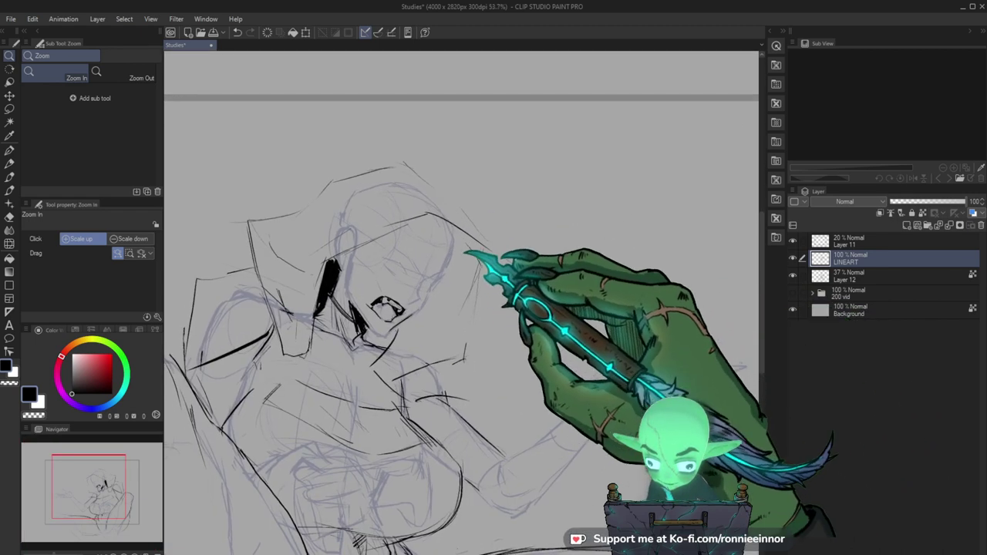
drag(423, 248, 426, 254)
key(b)
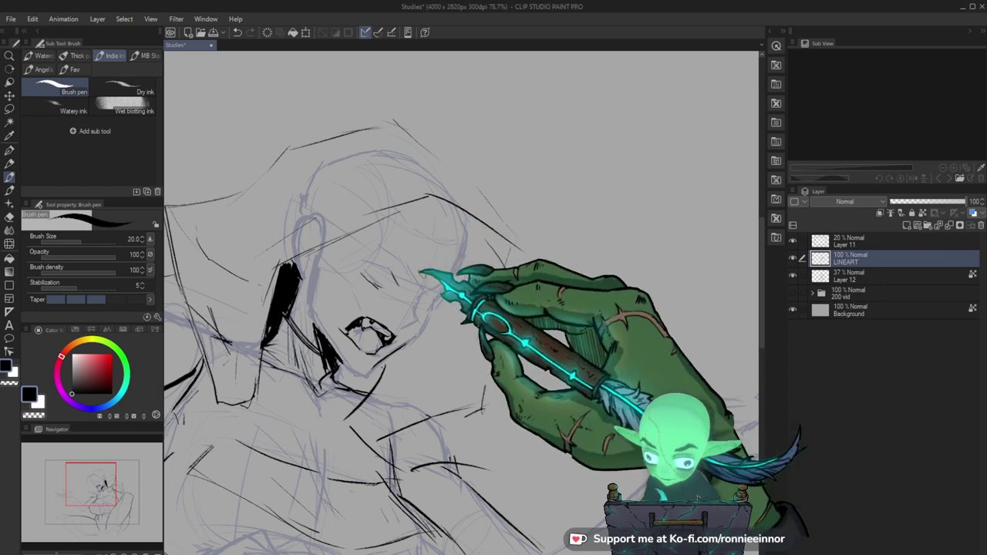
drag(422, 272, 445, 299)
drag(460, 216, 457, 319)
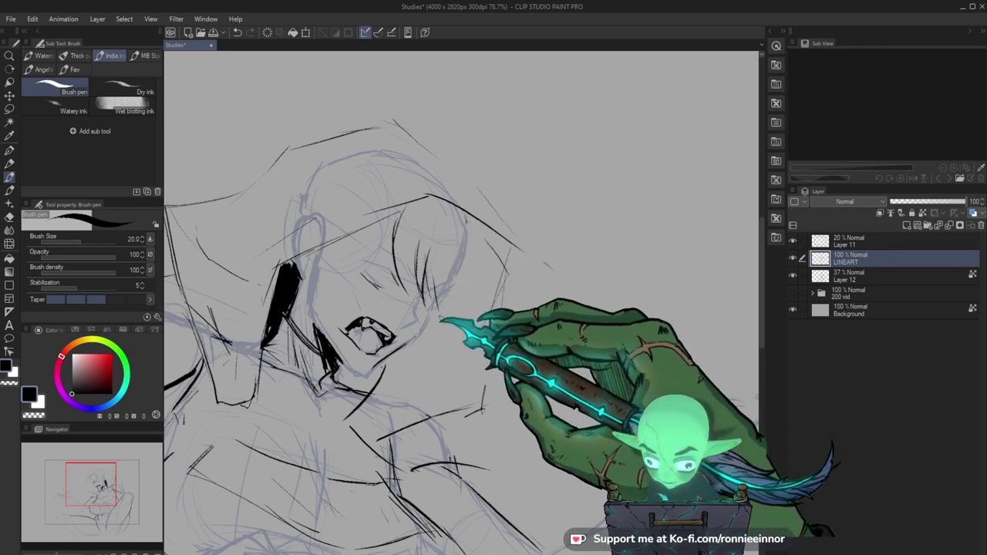
mouse_move(422, 266)
mouse_down()
mouse_move(407, 296)
mouse_move(394, 289)
mouse_up()
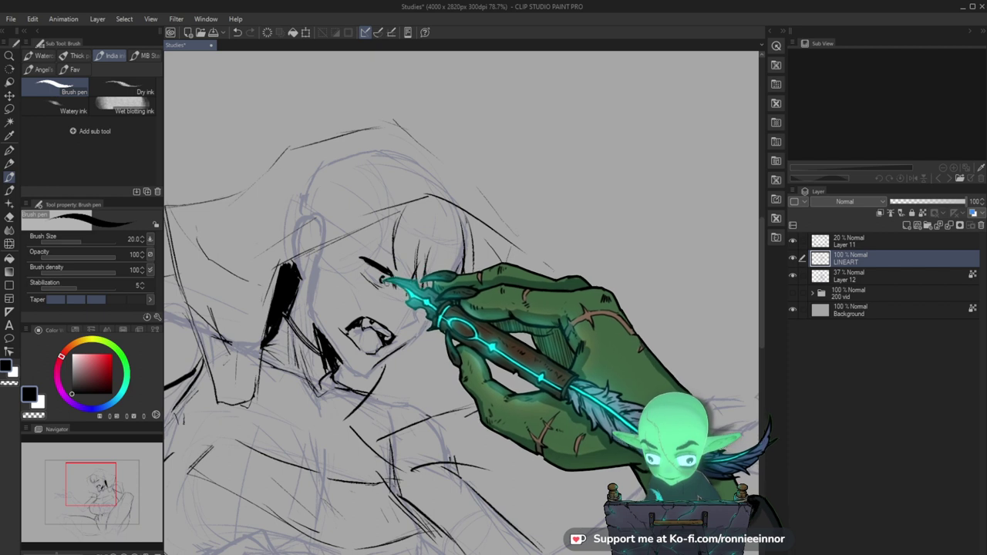
mouse_move(385, 273)
mouse_down()
mouse_move(386, 284)
mouse_move(389, 275)
mouse_up()
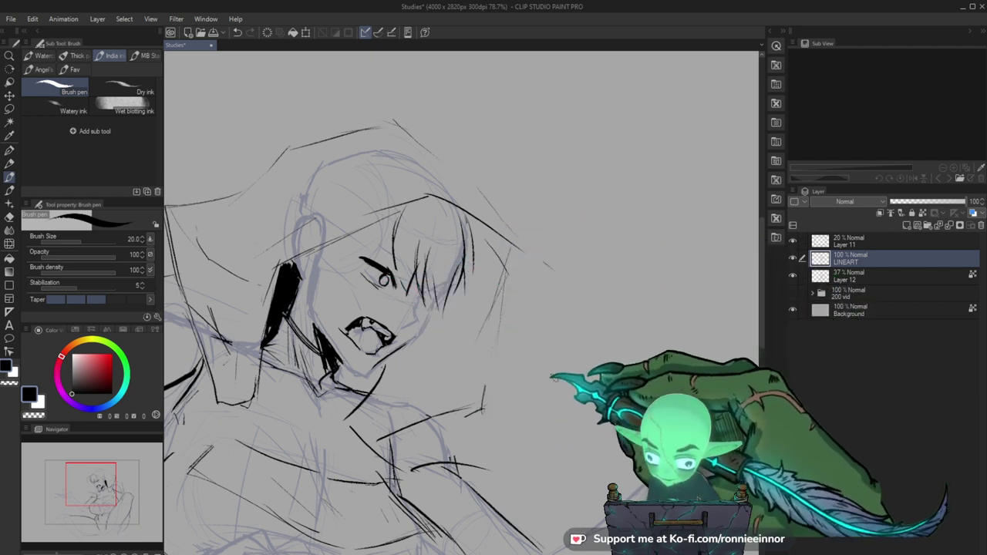
Erase the hair strands across the face with a size 170 hard eraser and start inking the far eye.
scroll(555, 376, down, 1)
key(e)
mouse_move(473, 315)
mouse_down()
mouse_move(498, 286)
mouse_move(482, 270)
mouse_move(444, 293)
mouse_up()
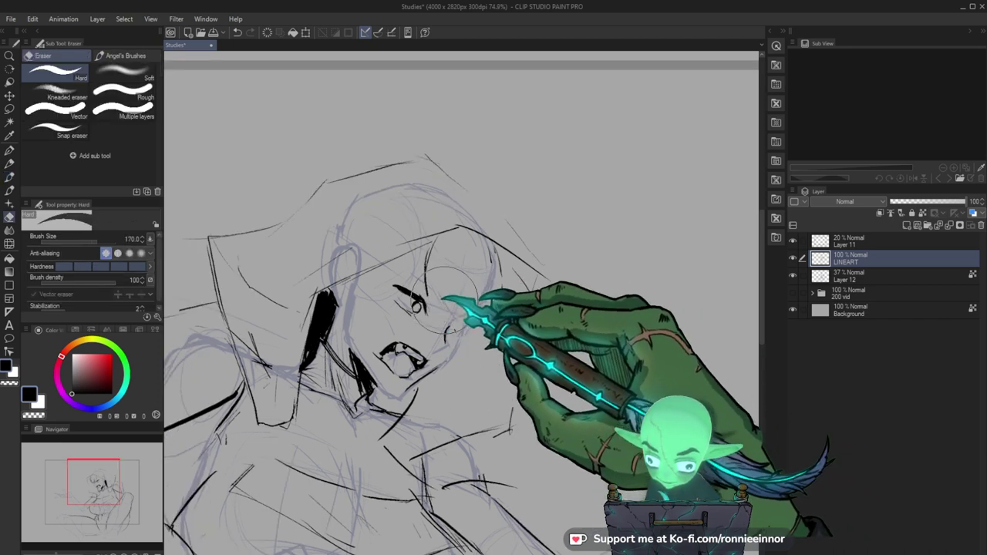
key(p)
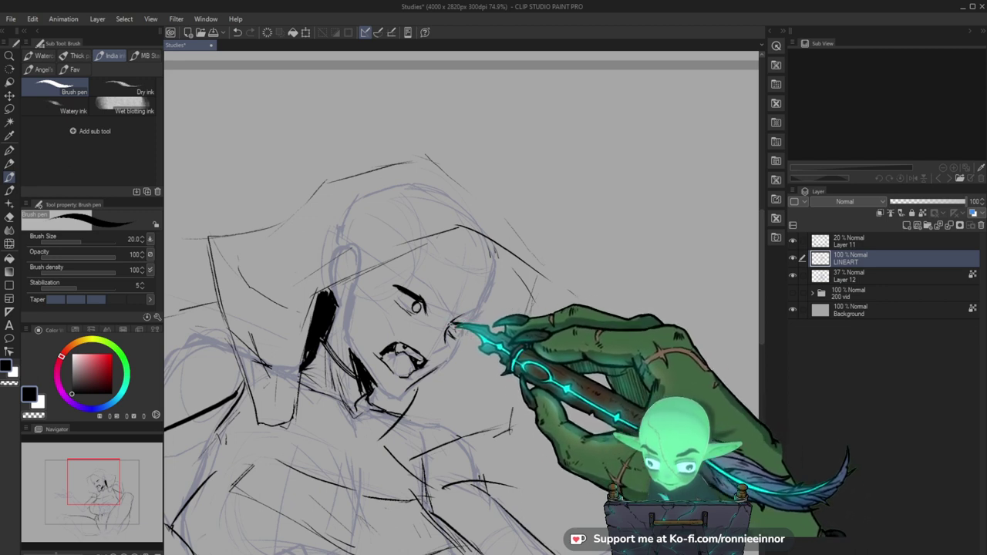
key(e)
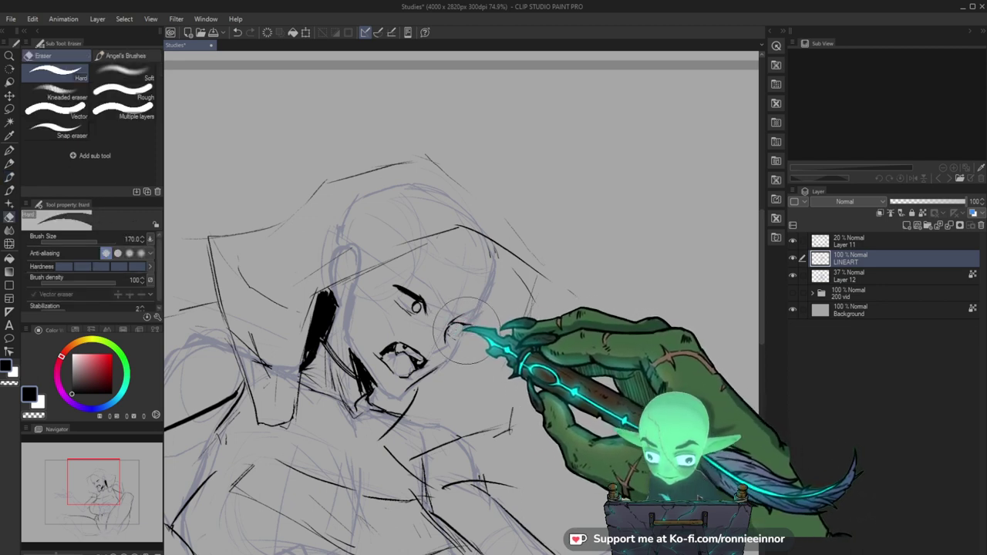
key(p)
mouse_move(450, 332)
mouse_down()
mouse_move(491, 337)
mouse_move(494, 379)
mouse_up()
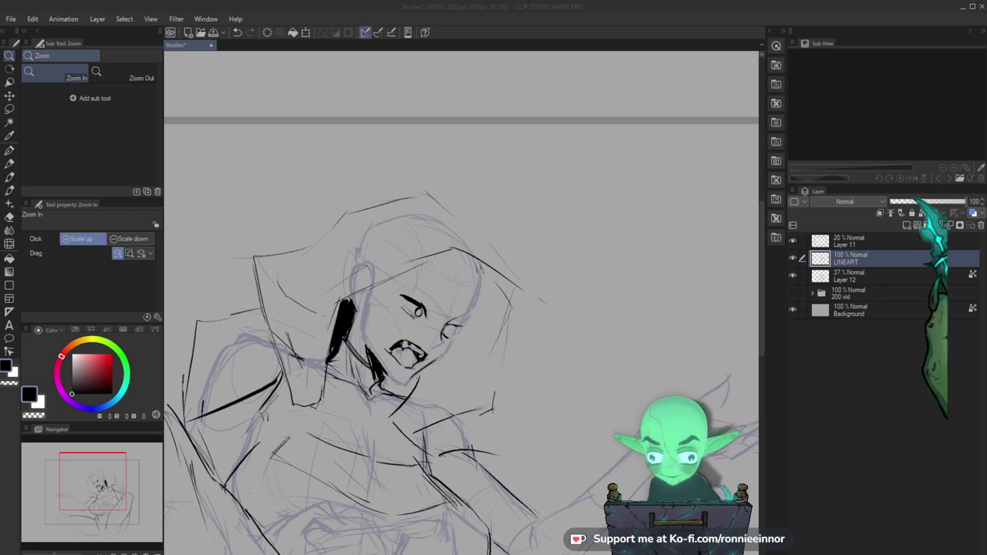
Try Shading Assist with the Night preset on Layer 12.
click(873, 276)
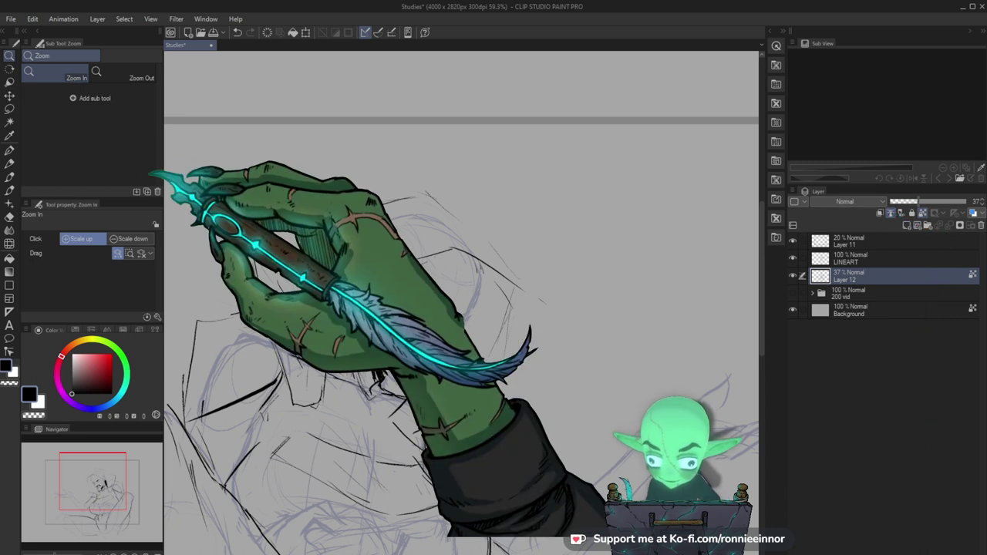
click(63, 18)
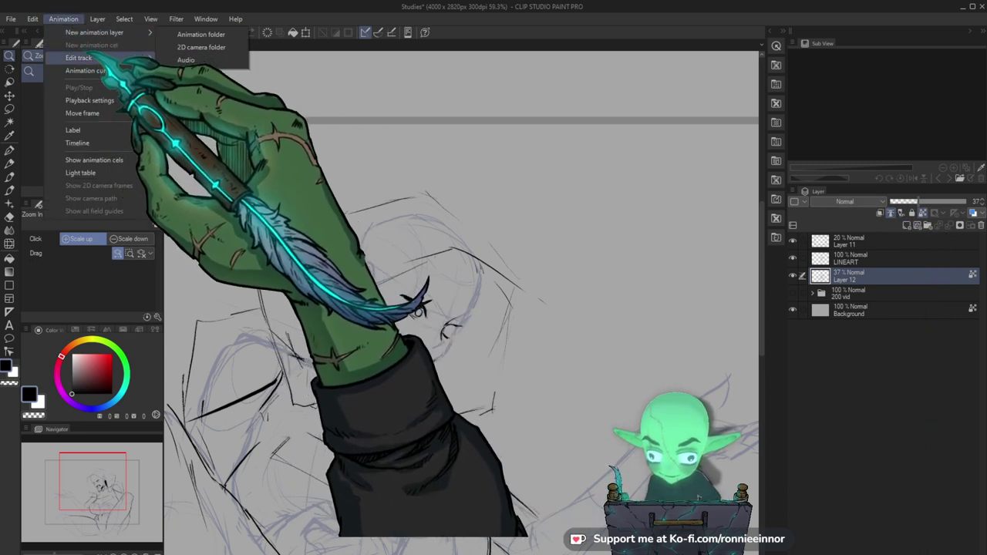
mouse_move(33, 20)
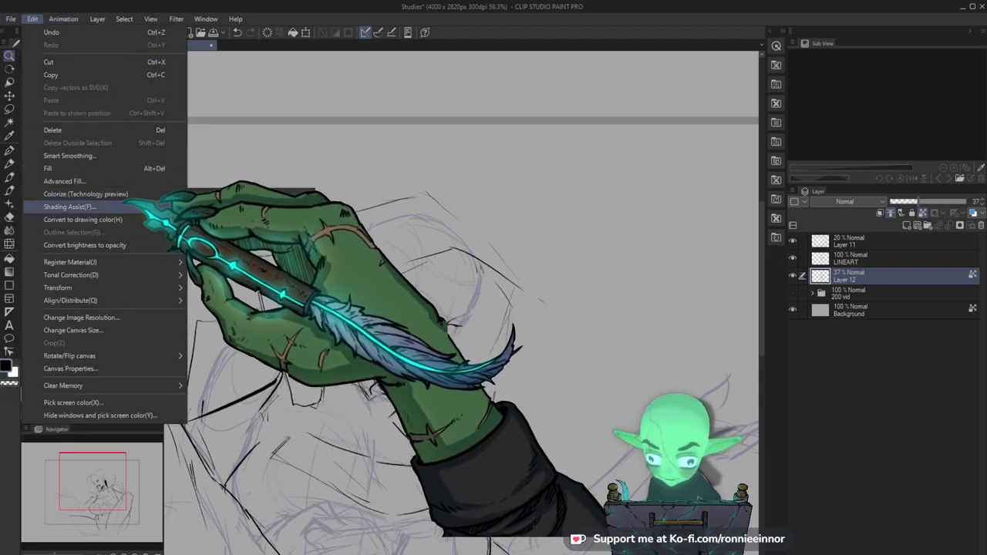
click(127, 205)
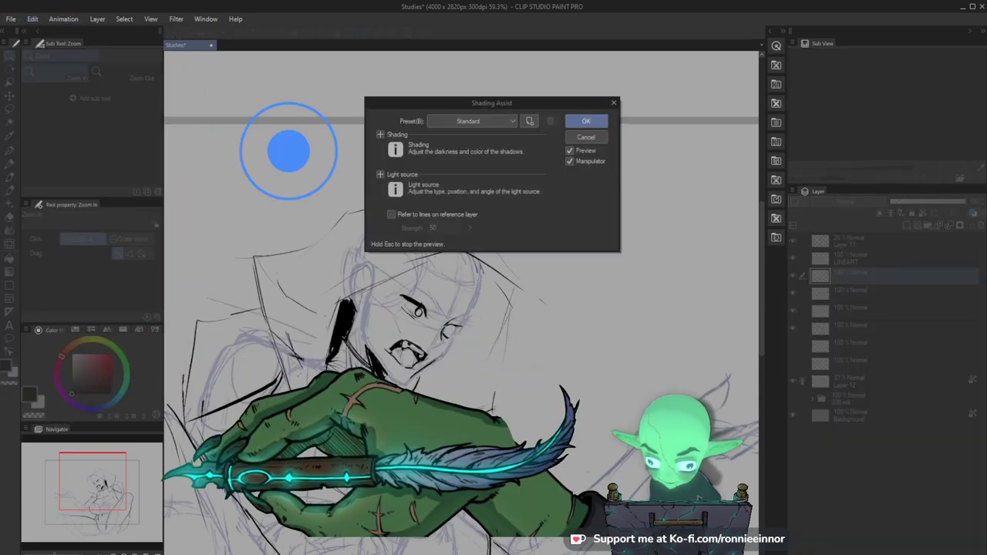
drag(492, 102, 627, 122)
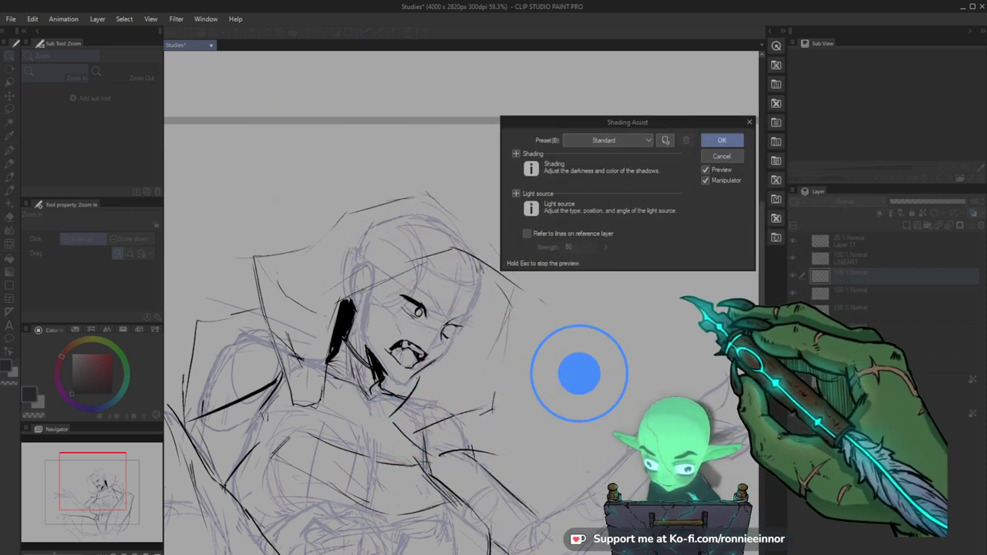
click(648, 141)
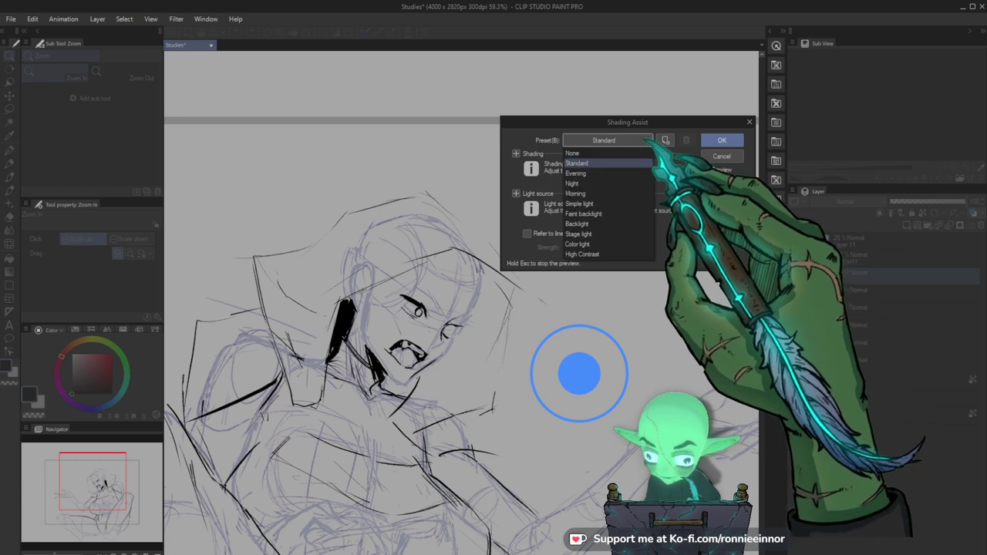
click(636, 183)
click(720, 156)
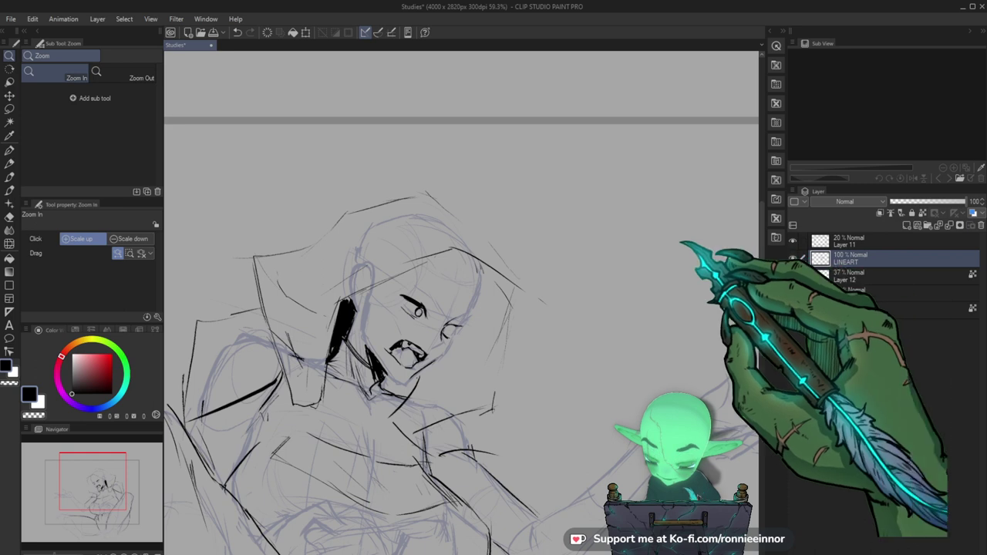
Ink the upper lid of the far eye on the LINEART layer and touch up the mouth with the eraser.
drag(454, 327, 482, 295)
key(b)
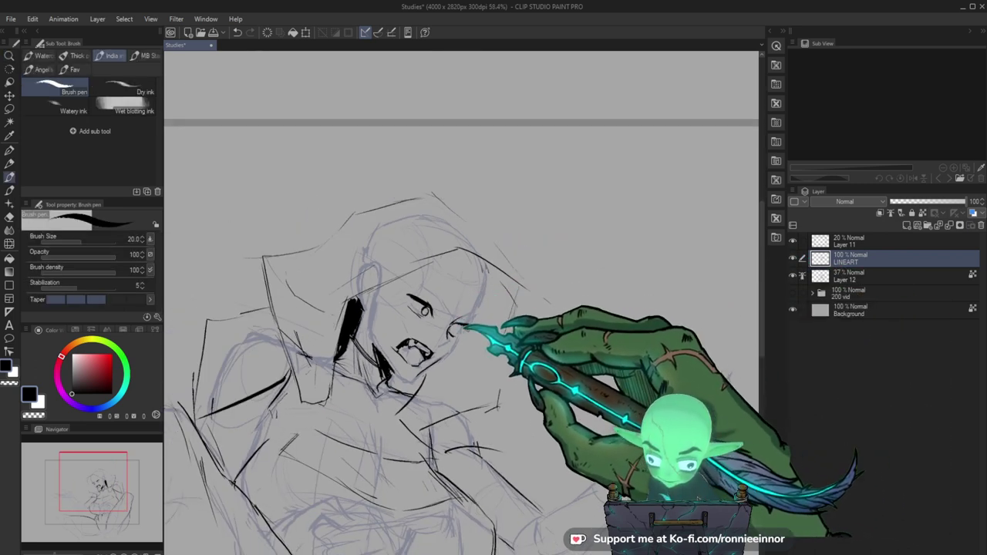
drag(453, 325, 619, 305)
key(ctrl+space)
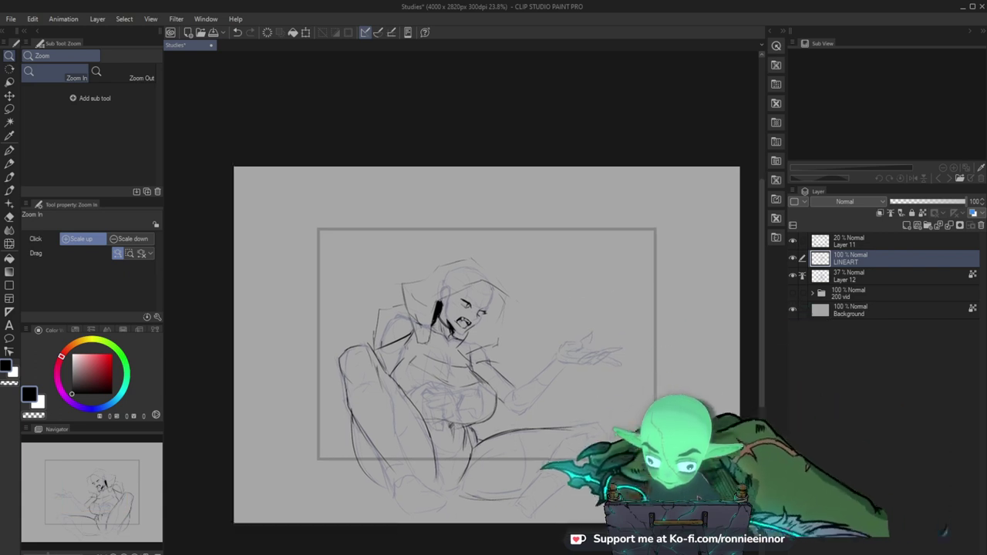
drag(551, 419, 529, 286)
key(b)
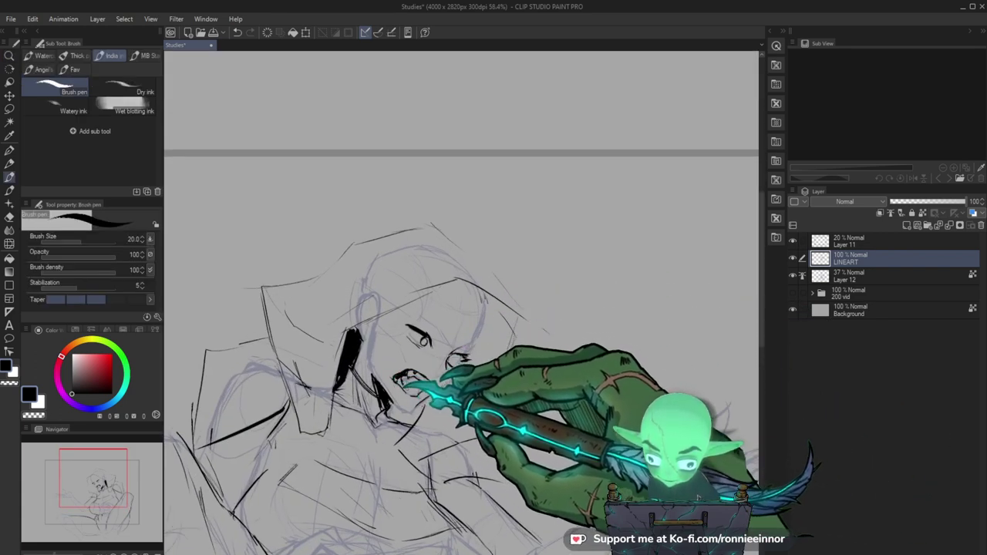
key(e)
key(b)
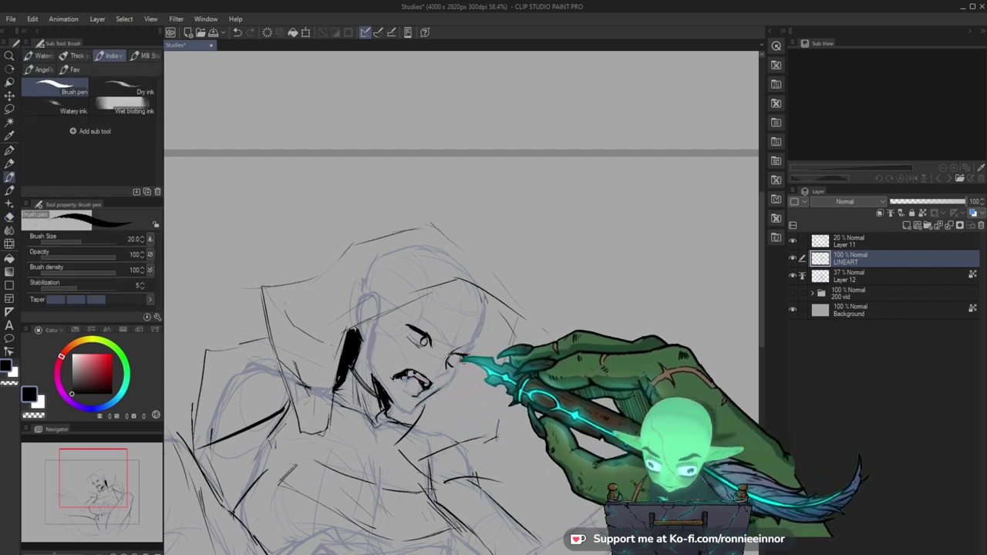
Reduce the brush pen size to 10 and refine the eye, mouth and jaw lines with finer strokes.
key(bracketleft)
key(bracketright)
key(bracketleft)
key(bracketleft)
key(bracketleft)
key(bracketleft)
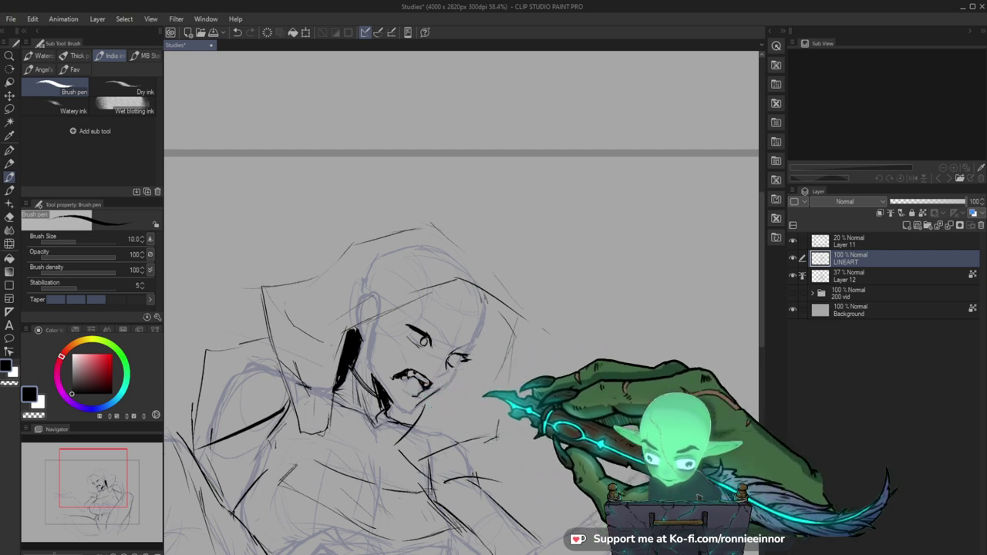
scroll(461, 335, down, 2)
drag(353, 334, 378, 363)
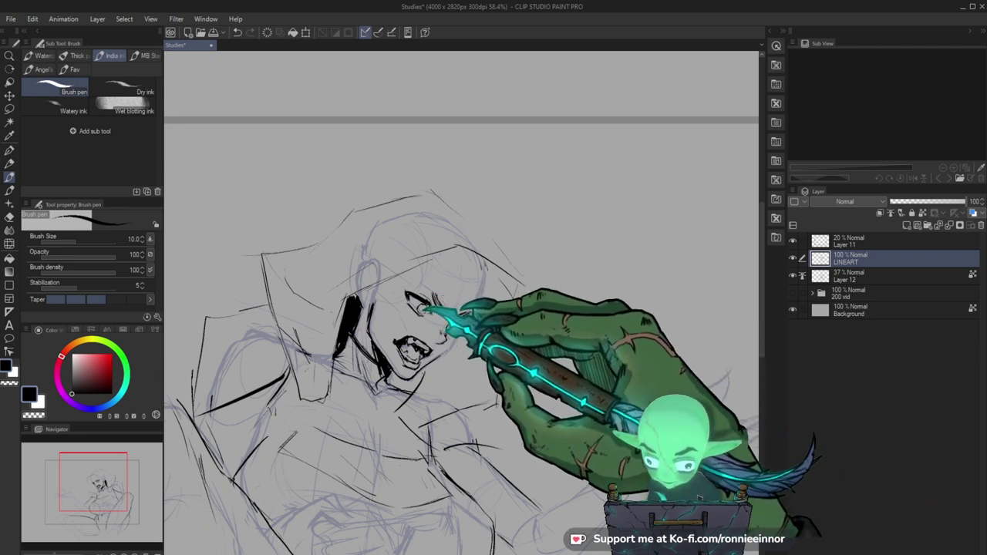
Try a small pupil dot in the near eye's iris, then undo it.
key(ctrl+space)
drag(538, 322, 534, 358)
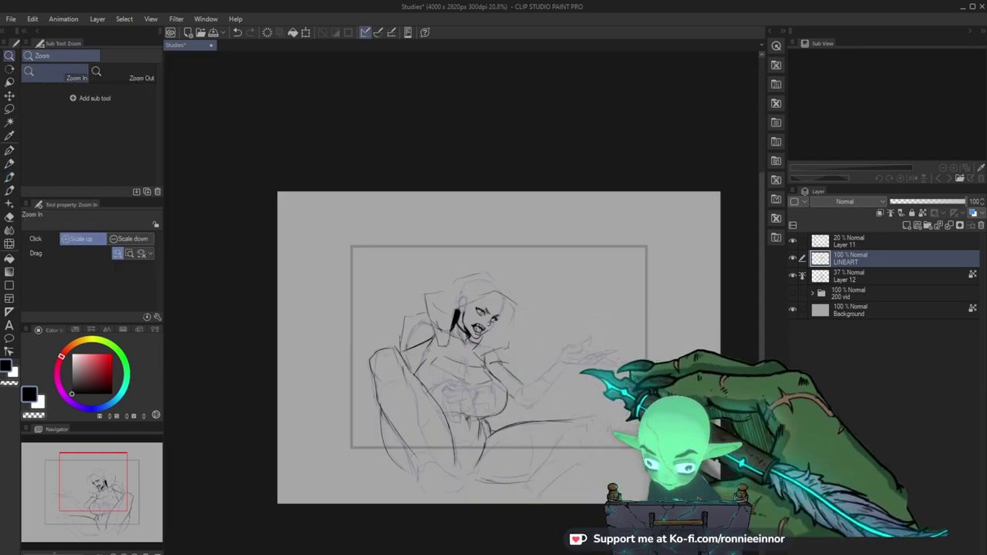
drag(446, 291, 494, 297)
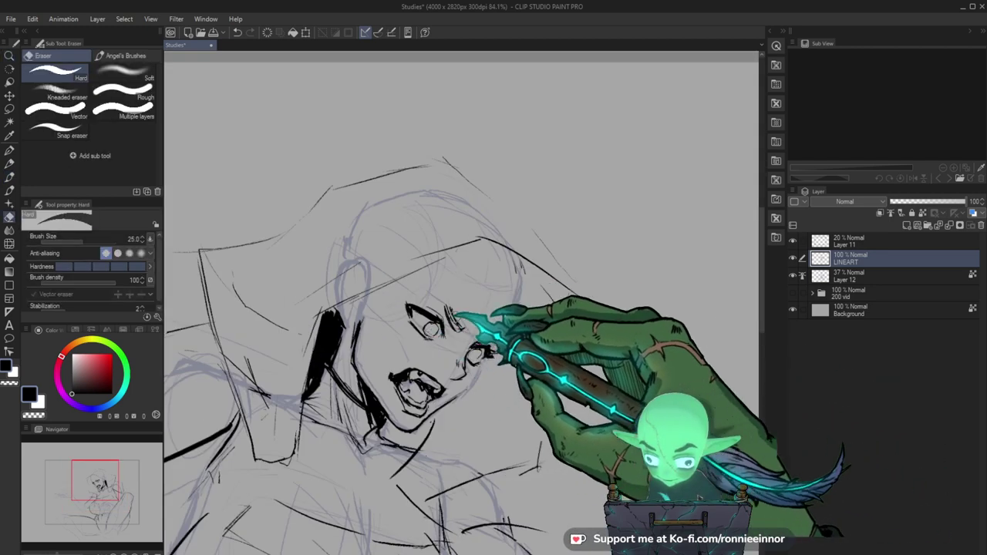
scroll(449, 322, up, 4)
key(b)
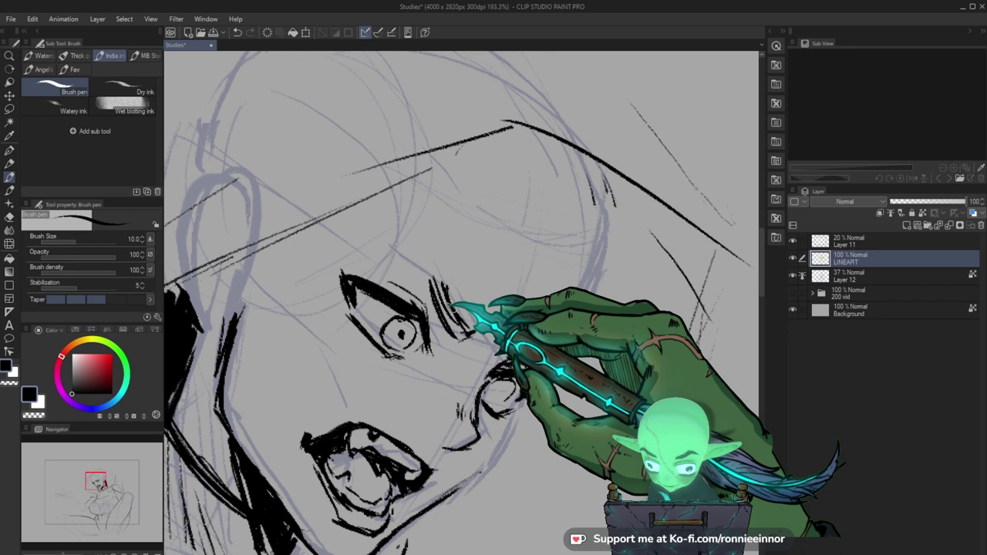
key(ctrl+z)
key(ctrl+z)
Refine the far eye's round iris and lower edge with the size 10 brush pen and hard eraser.
mouse_move(398, 317)
mouse_down()
mouse_move(405, 349)
mouse_move(402, 279)
mouse_up()
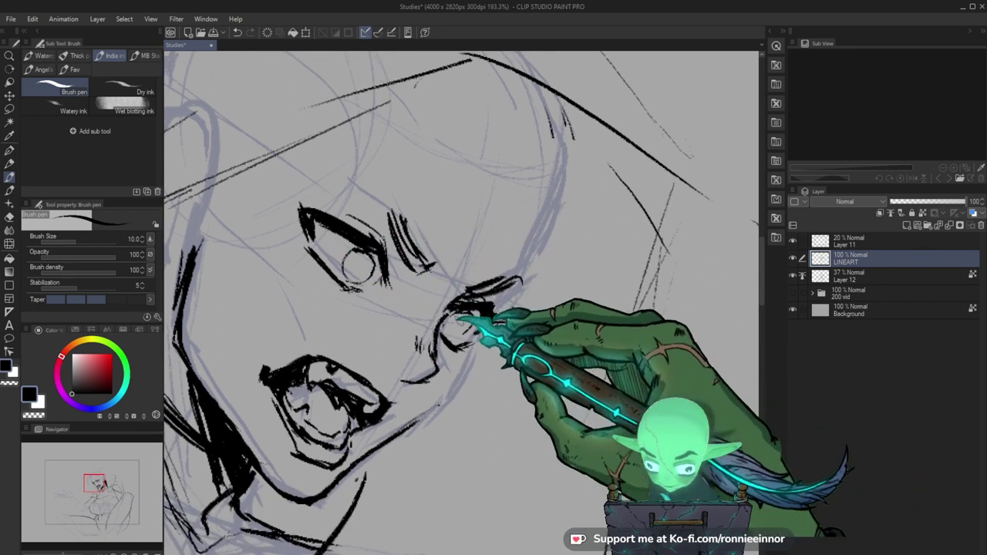
key(e)
key(b)
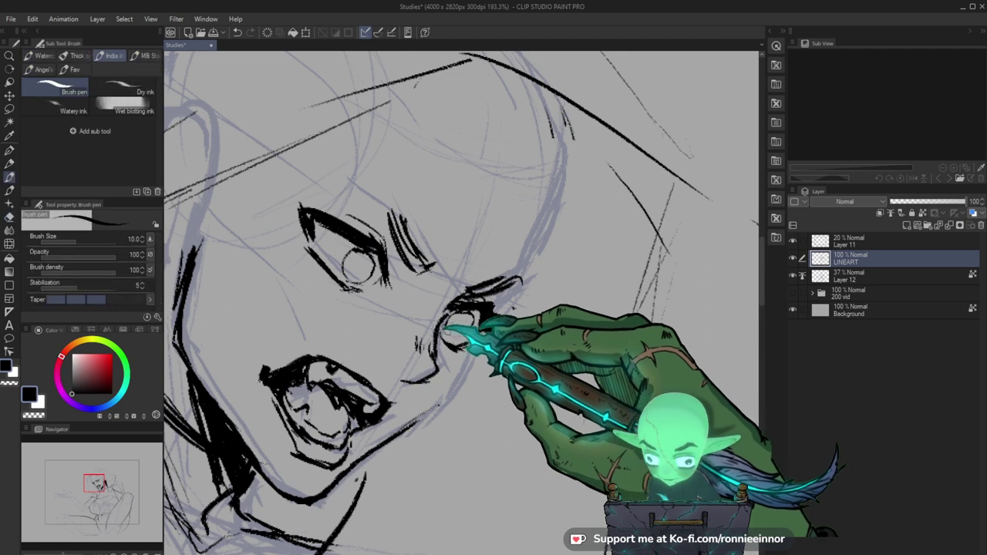
key(e)
key(b)
Ink the near eye's lower lid and add lashes at the outer corner of the far eye.
key(ctrl+space)
mouse_move(538, 309)
mouse_down()
mouse_move(487, 329)
mouse_move(585, 299)
mouse_up()
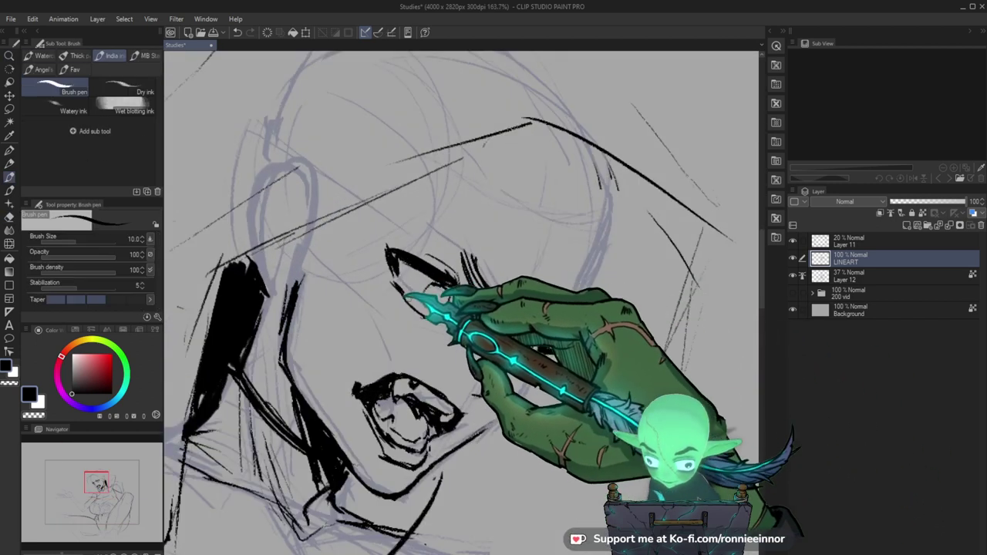
drag(526, 317, 511, 330)
key(e)
key(b)
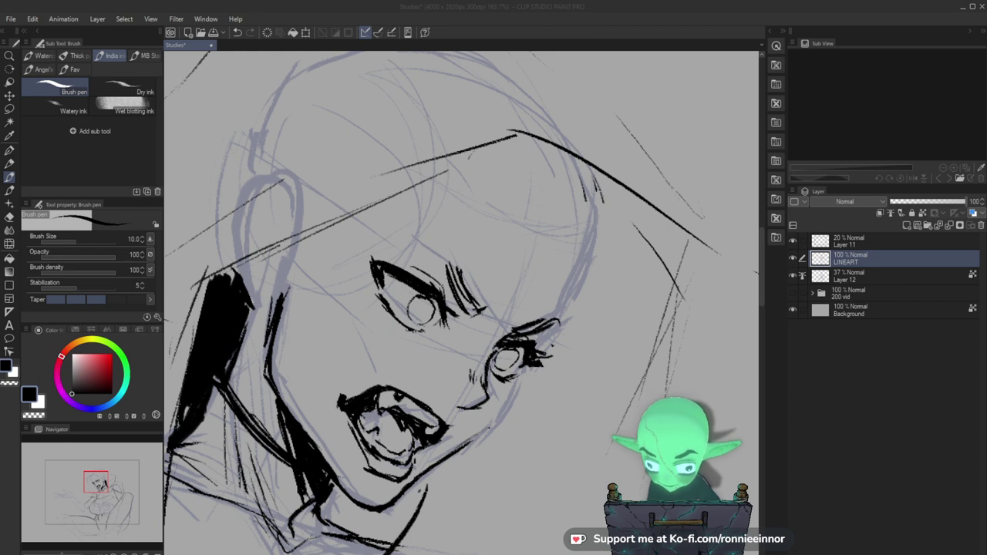
Rework the upper lip and upper teeth of the open mouth, alternating brush pen and hard eraser.
click(429, 396)
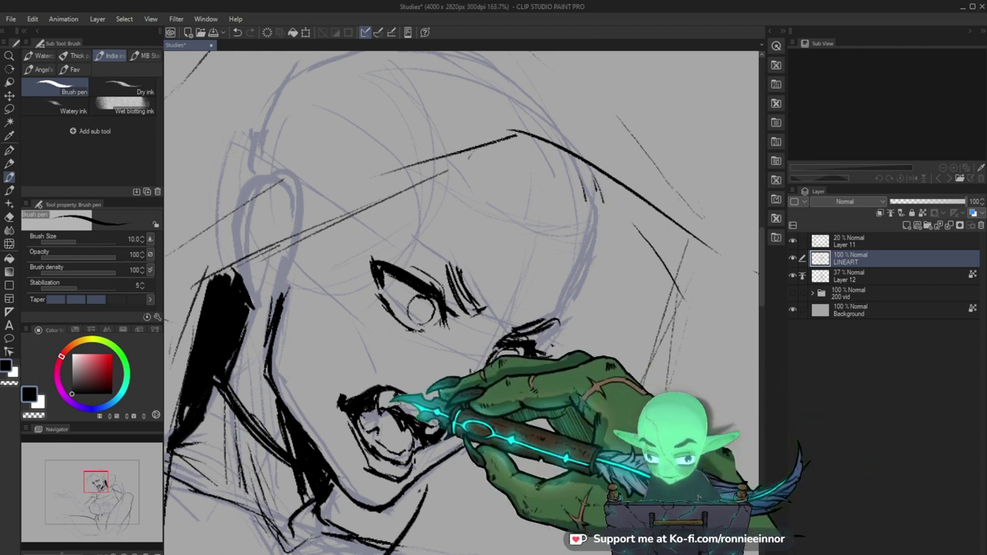
drag(379, 392, 371, 396)
key(e)
key(b)
drag(695, 519, 699, 499)
scroll(575, 447, down, 1)
key(e)
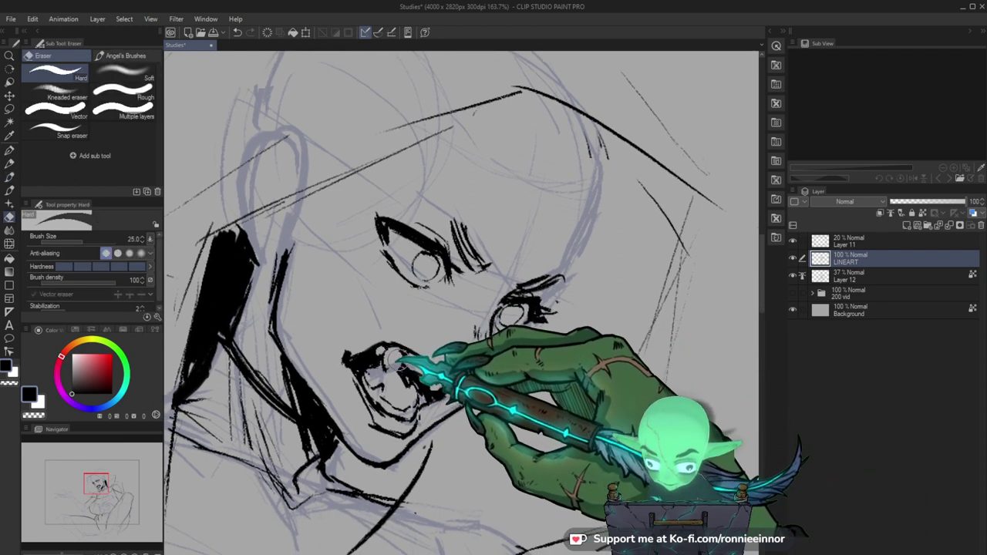
key(b)
drag(383, 351, 371, 383)
Ink the far cheek contour below the far eye and clean its edge with the hard eraser.
drag(518, 360, 605, 368)
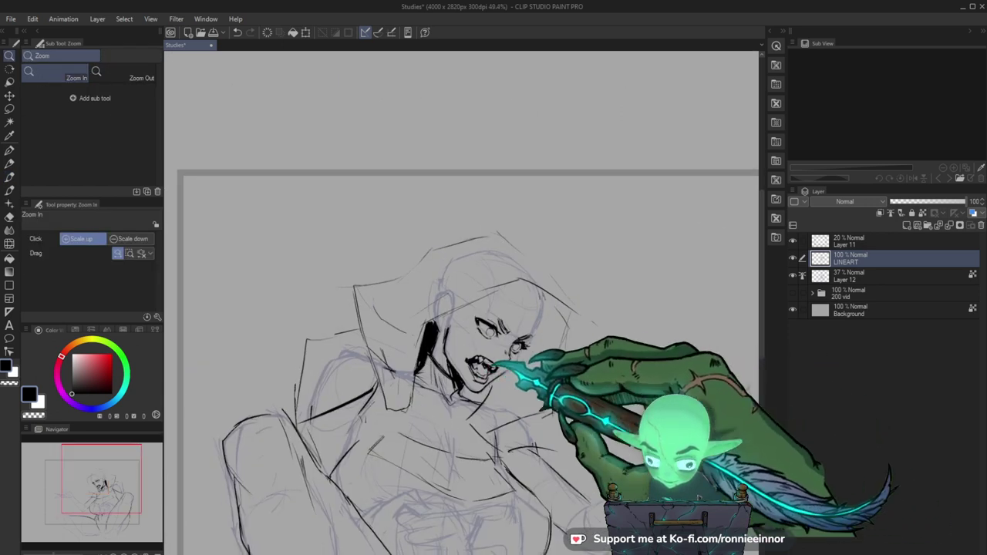
click(497, 372)
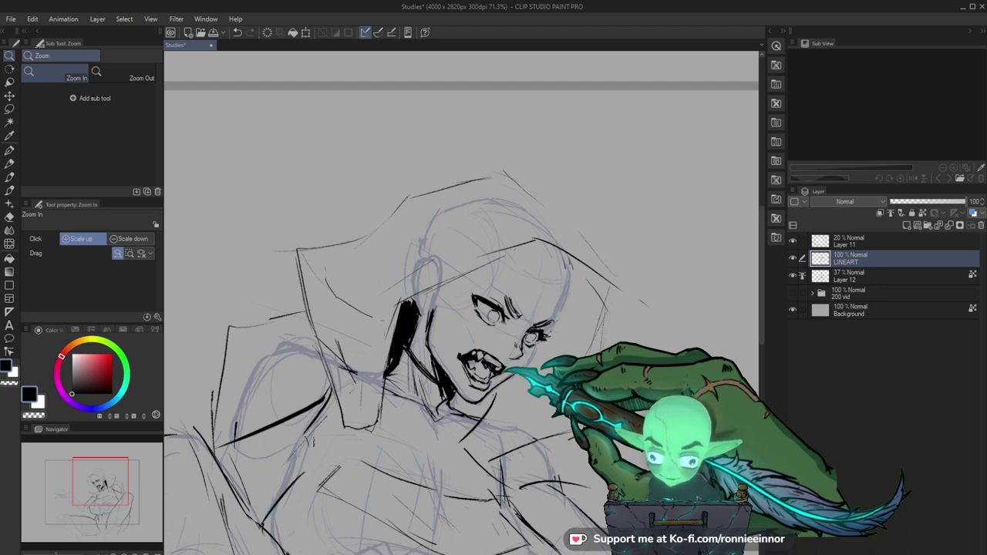
mouse_move(530, 347)
mouse_down()
mouse_move(541, 337)
mouse_move(521, 383)
mouse_move(533, 361)
mouse_up()
key(e)
key(b)
key(e)
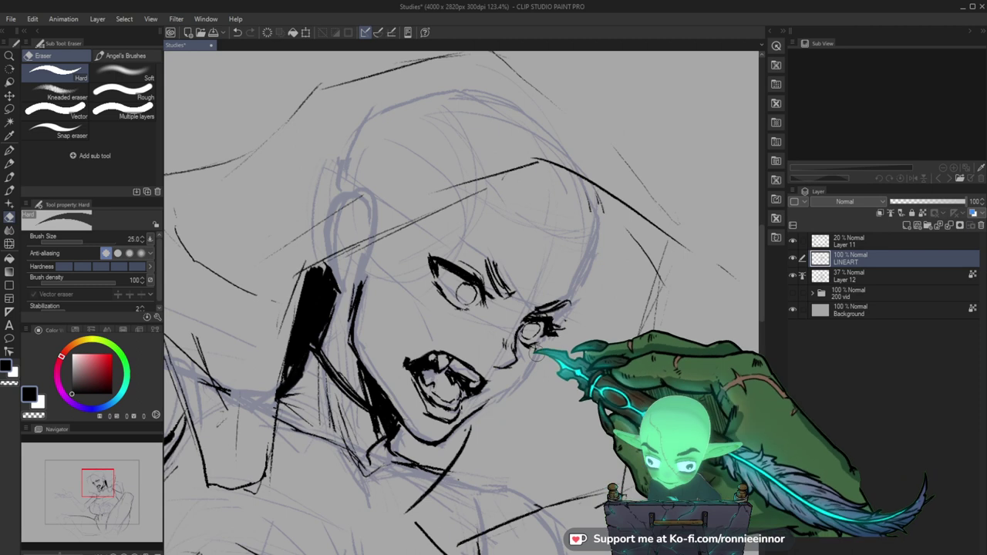
key(b)
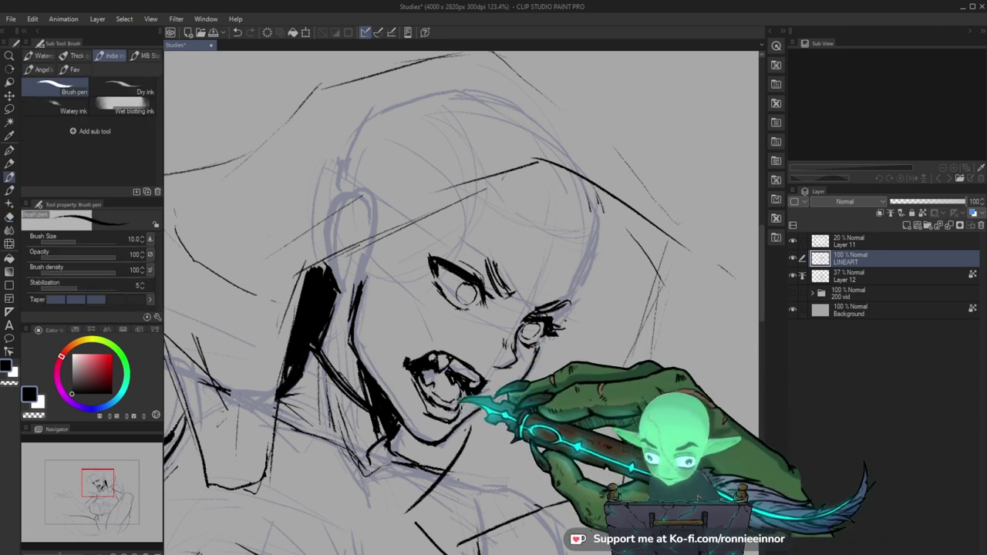
Erase parts of the mouth interior and redraw the teeth and tongue with the brush pen.
key(e)
drag(434, 388, 430, 380)
key(b)
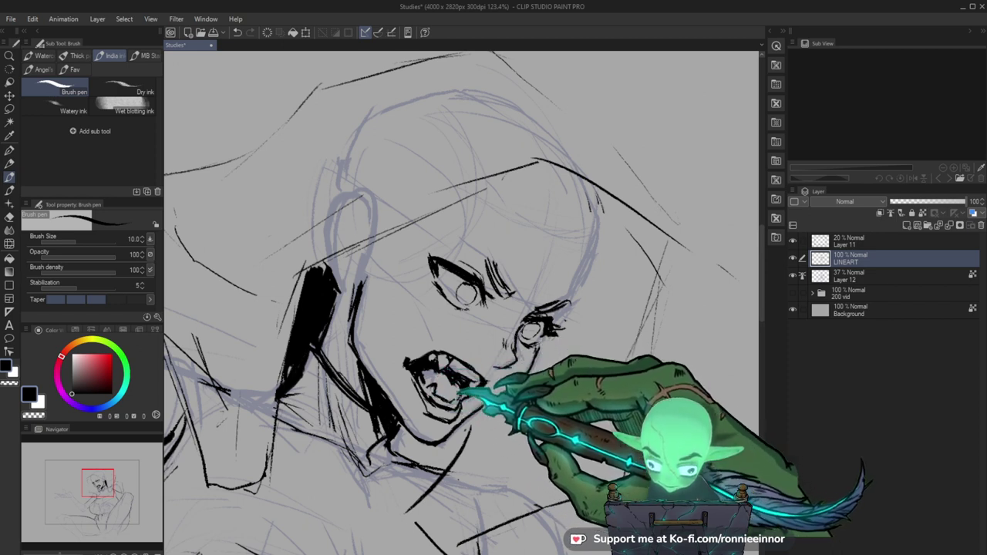
key(ctrl+space)
drag(497, 382, 347, 382)
drag(513, 370, 663, 372)
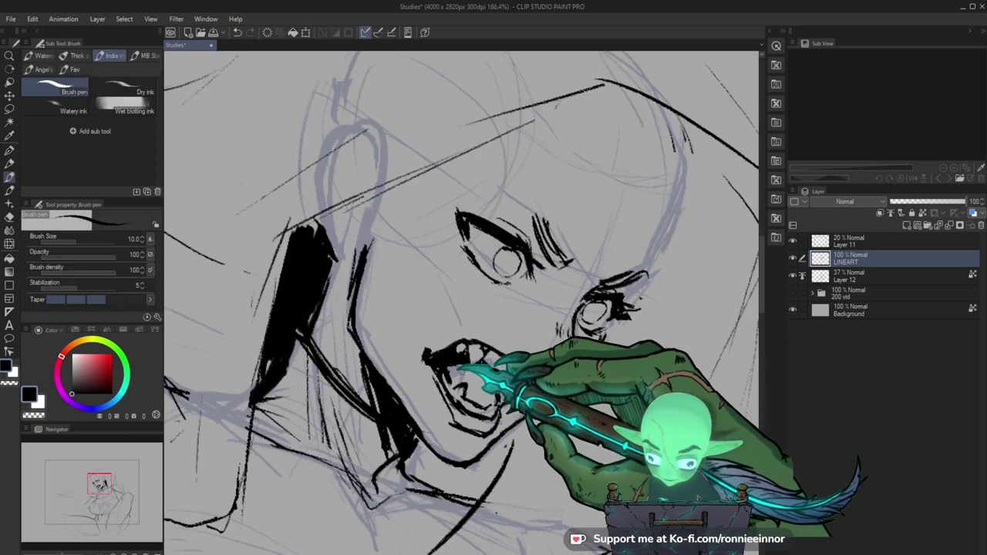
Darken the mouth interior around the teeth and tongue with black hatching, cleaning edges with the eraser.
mouse_move(452, 370)
mouse_down()
mouse_move(497, 374)
mouse_move(509, 389)
mouse_move(378, 372)
mouse_move(347, 390)
mouse_move(301, 361)
mouse_move(319, 420)
mouse_move(300, 400)
mouse_up()
key(e)
key(b)
key(e)
key(b)
key(e)
key(b)
key(ctrl+space)
mouse_move(425, 424)
mouse_down()
mouse_move(393, 424)
mouse_move(383, 472)
mouse_up()
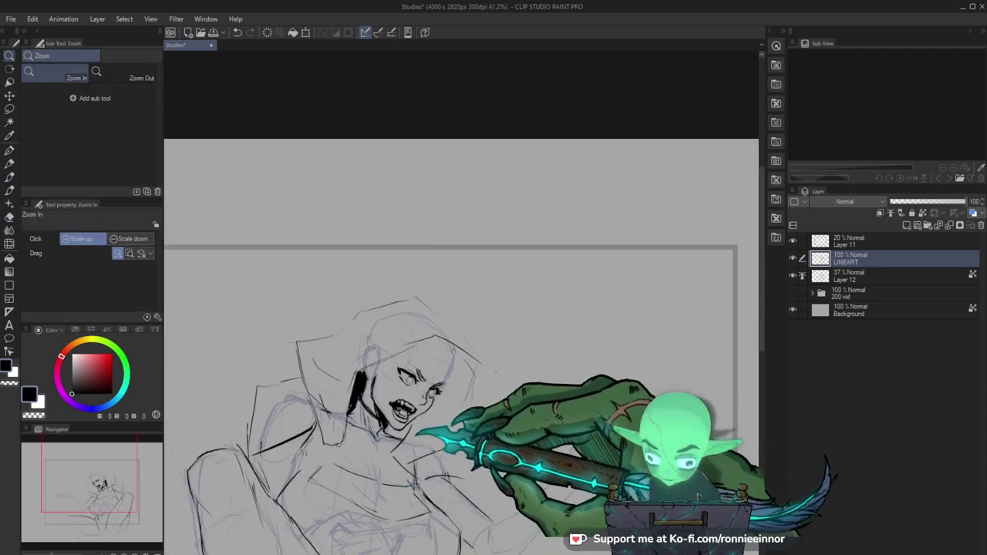
Tidy the lower lip, chin and far jaw lines below the open mouth with eraser and brush pen.
scroll(413, 432, up, 4)
key(e)
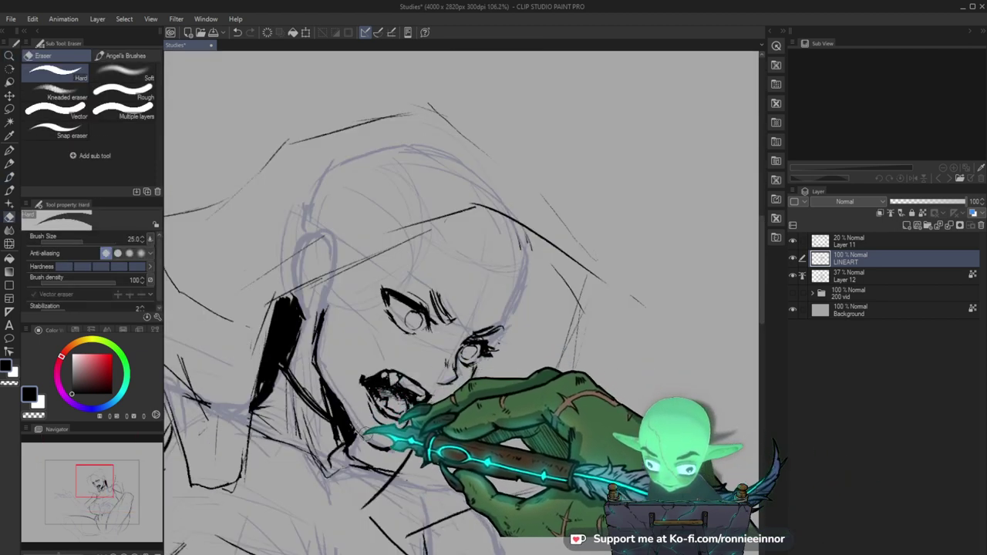
key(p)
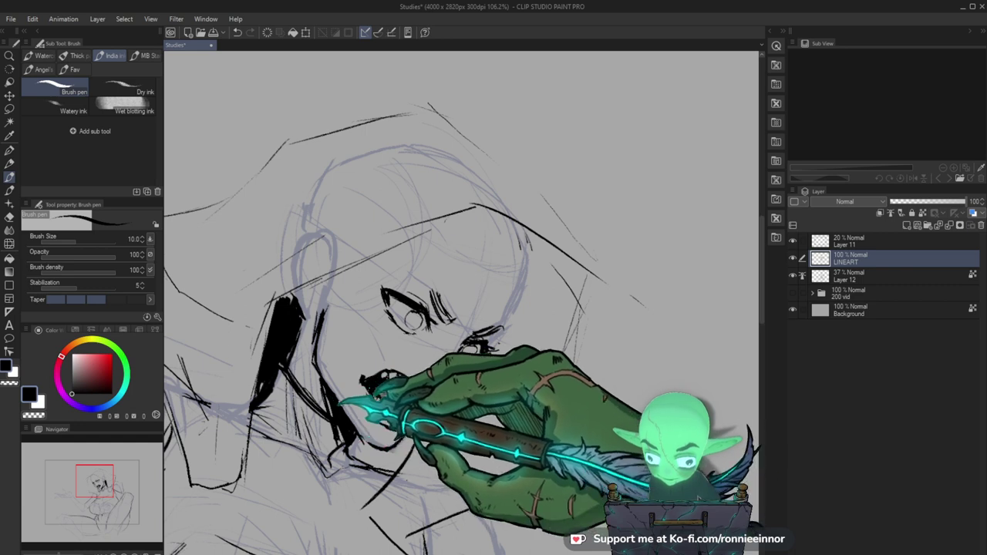
key(space)
drag(479, 360, 460, 383)
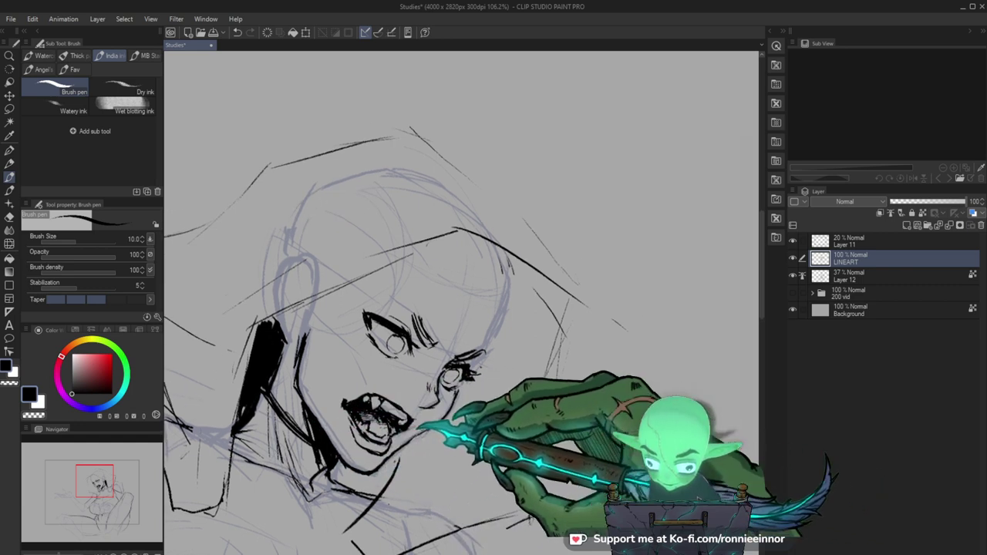
key(e)
key(p)
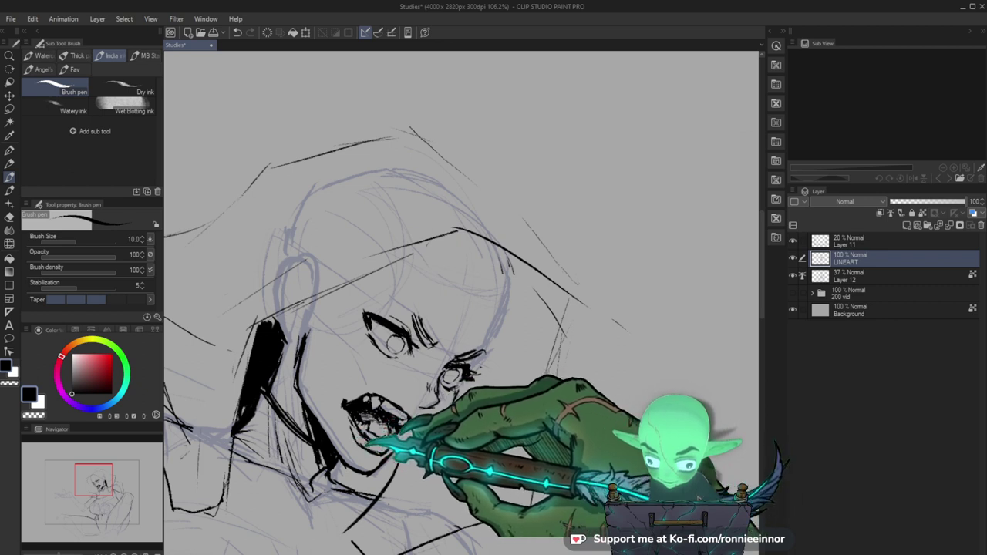
Reshape the upper lip and darken the near corner of the mouth with brush pen and hard eraser.
key(ctrl+space)
mouse_move(431, 453)
mouse_down()
mouse_move(397, 466)
mouse_move(467, 420)
mouse_up()
key(e)
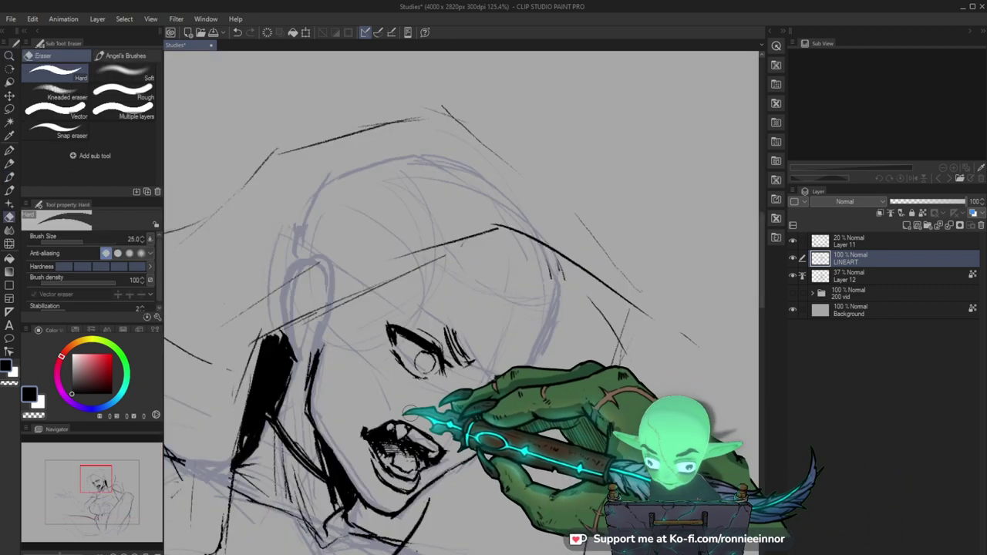
key(p)
mouse_move(383, 430)
mouse_down()
mouse_move(442, 451)
mouse_move(430, 413)
mouse_up()
key(space)
key(e)
key(p)
drag(342, 392, 386, 383)
key(e)
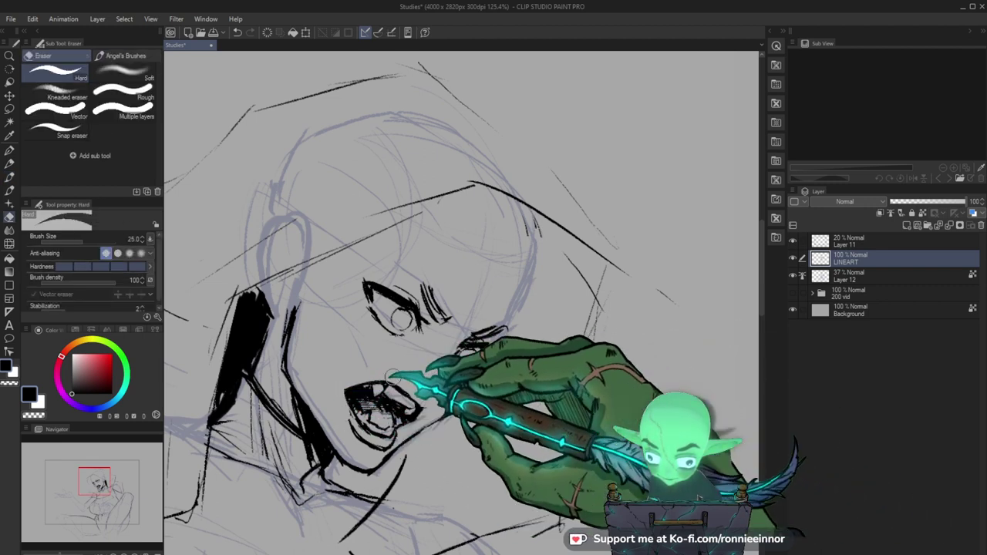
Trim the upper lip's top edge with the hard eraser and re-ink the upper teeth area.
key(p)
key(space)
drag(487, 420, 468, 397)
key(e)
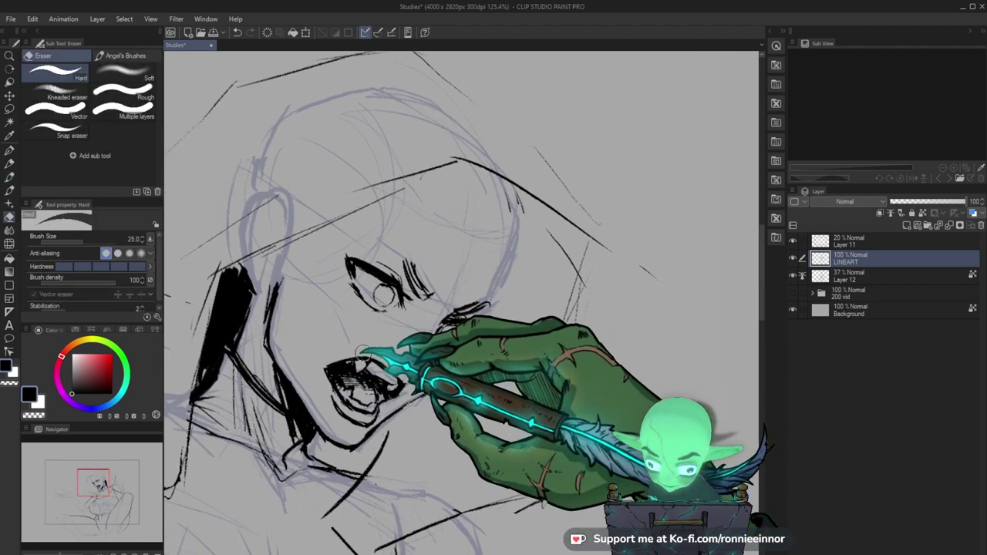
key(p)
drag(353, 362, 375, 365)
key(ctrl+space)
mouse_move(495, 364)
mouse_down()
mouse_move(393, 370)
mouse_move(475, 387)
mouse_up()
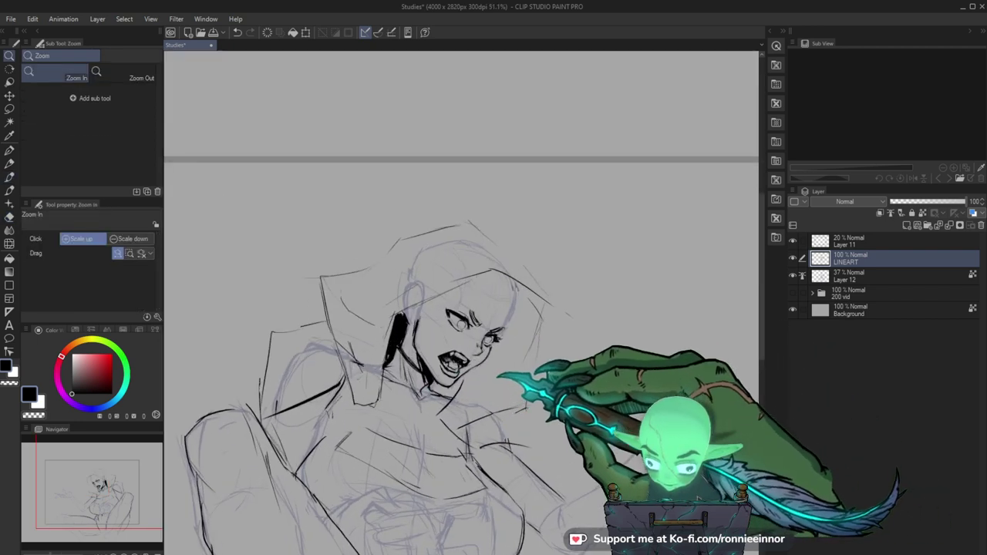
Flip the canvas view horizontally and fill in the dark areas of the mouth interior around the tongue.
key(h)
drag(468, 342, 540, 340)
key(e)
drag(471, 358, 418, 331)
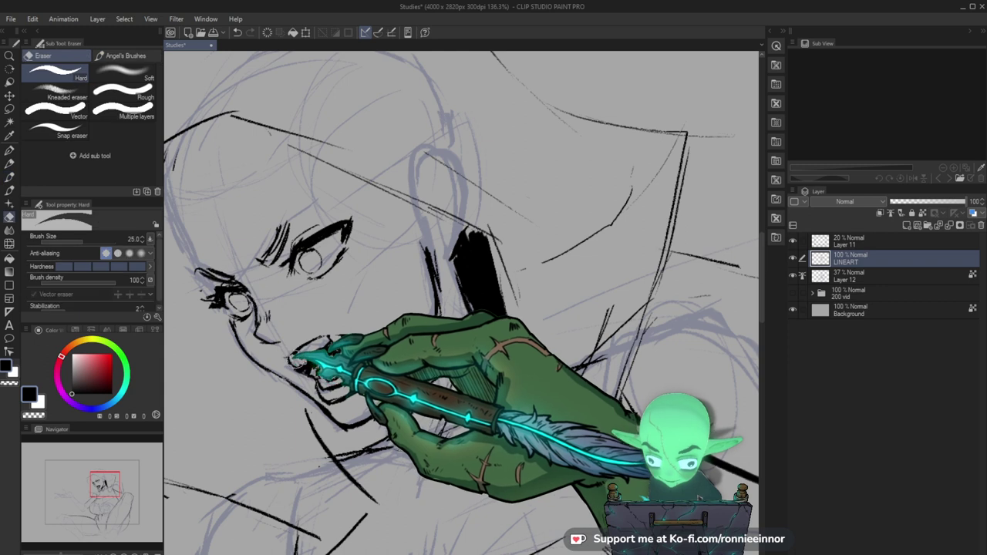
key(b)
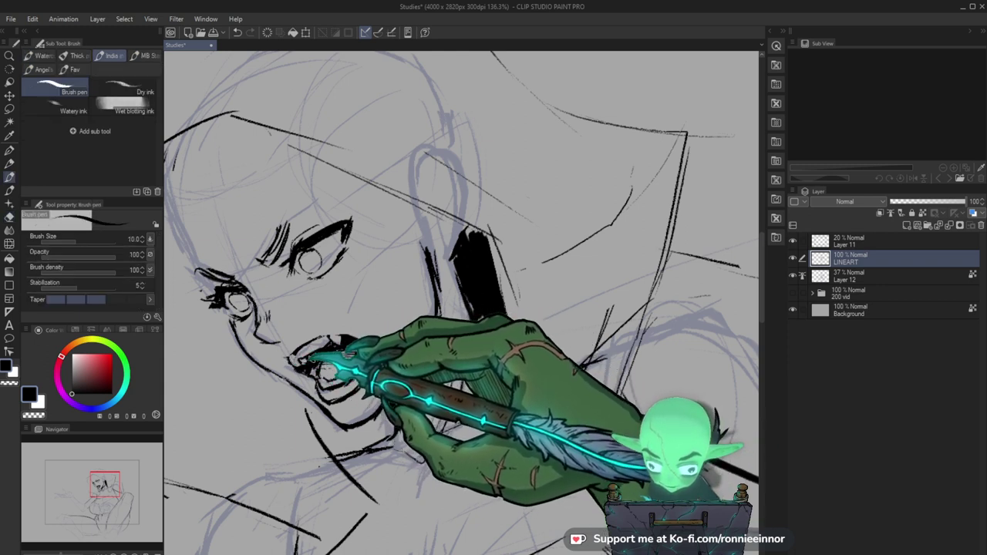
drag(473, 333, 476, 353)
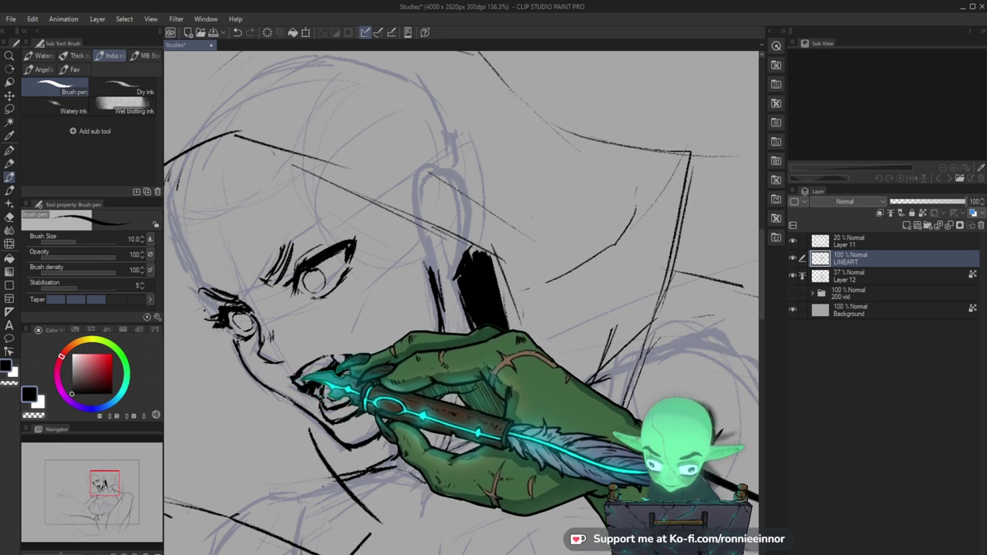
drag(449, 369, 432, 351)
key(e)
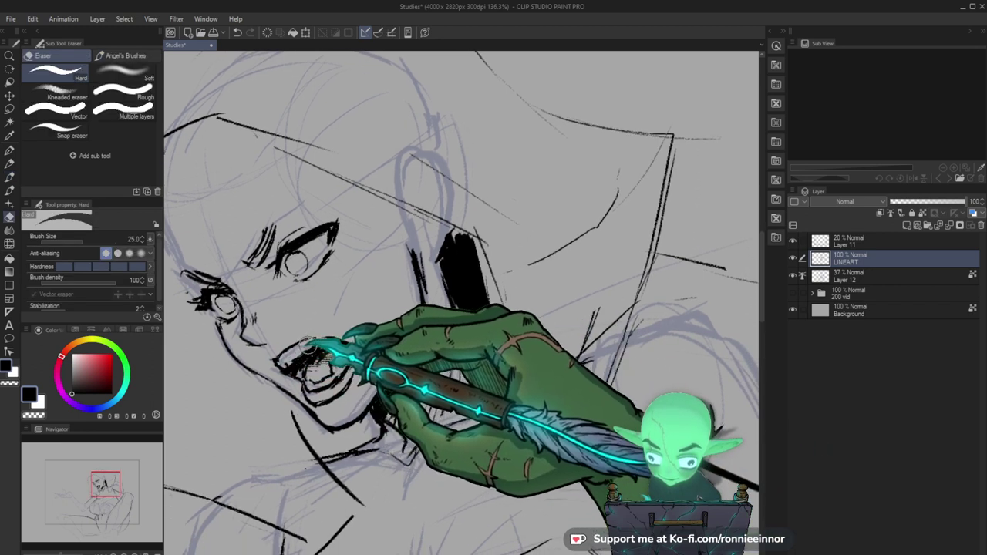
key(b)
scroll(515, 341, left, 1)
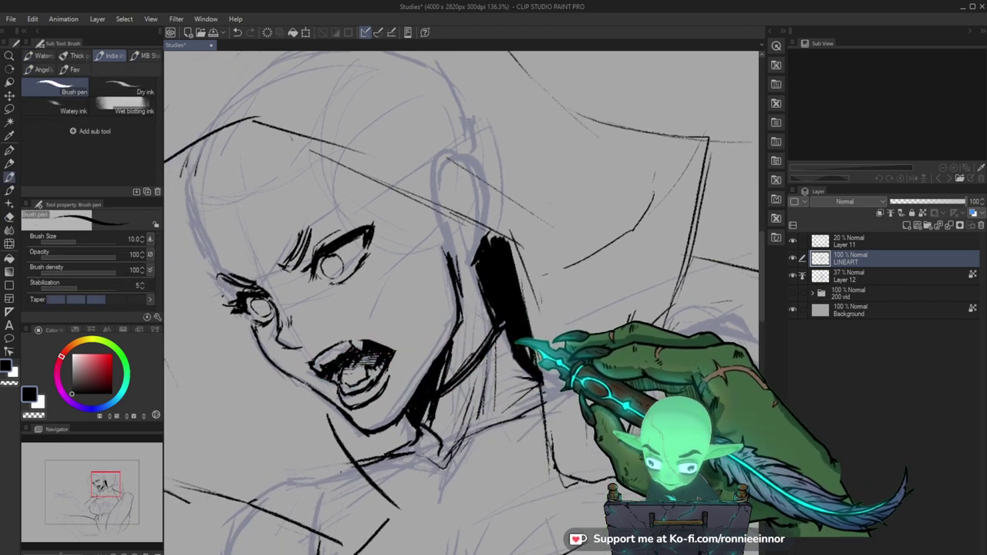
Carve the upper teeth out of the black mouth fill with the hard eraser and re-ink their edges.
key(e)
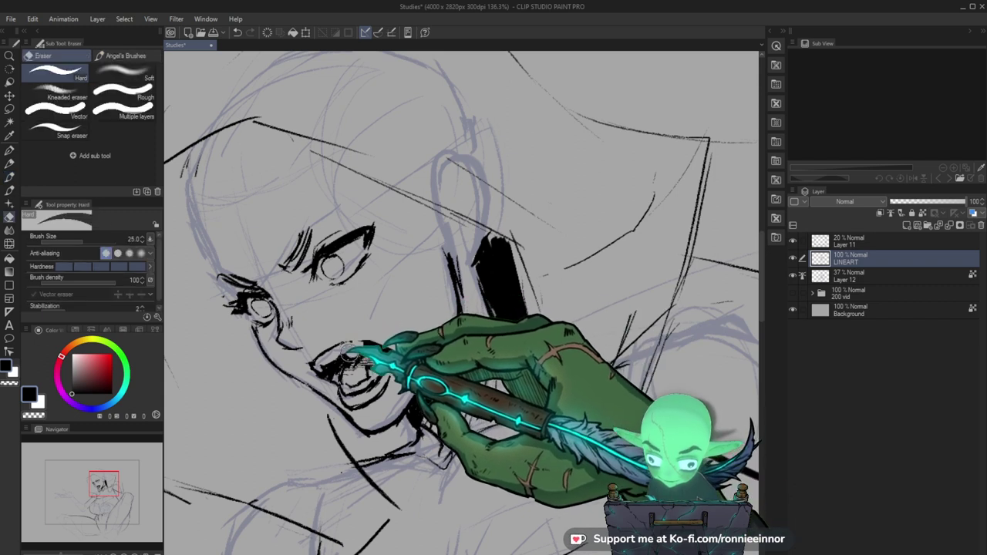
key(b)
drag(363, 346, 360, 347)
drag(486, 356, 467, 347)
key(e)
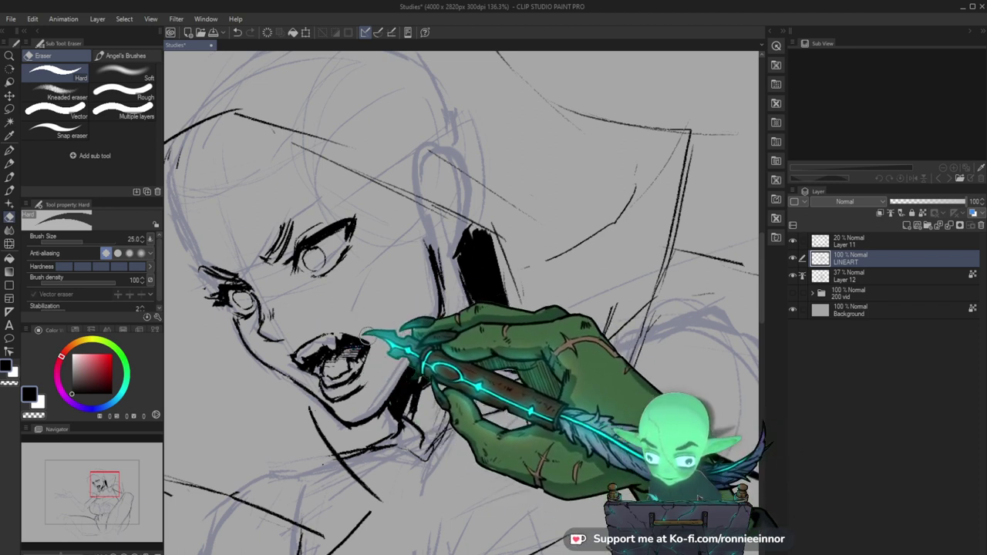
key(b)
Refine the lower teeth, tongue and lower lip lines in the mirrored view with brush pen and eraser.
key(ctrl+space)
drag(406, 352, 522, 339)
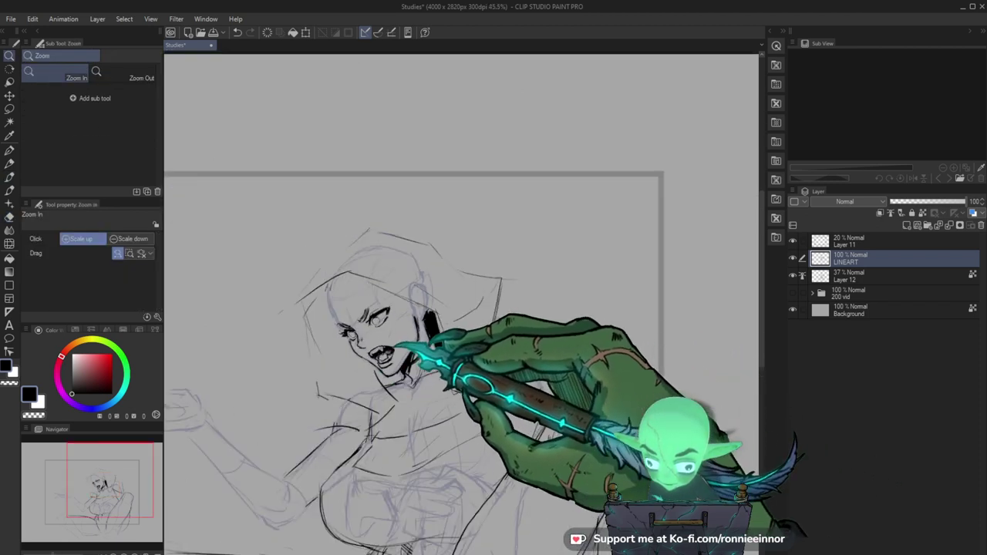
drag(395, 345, 486, 345)
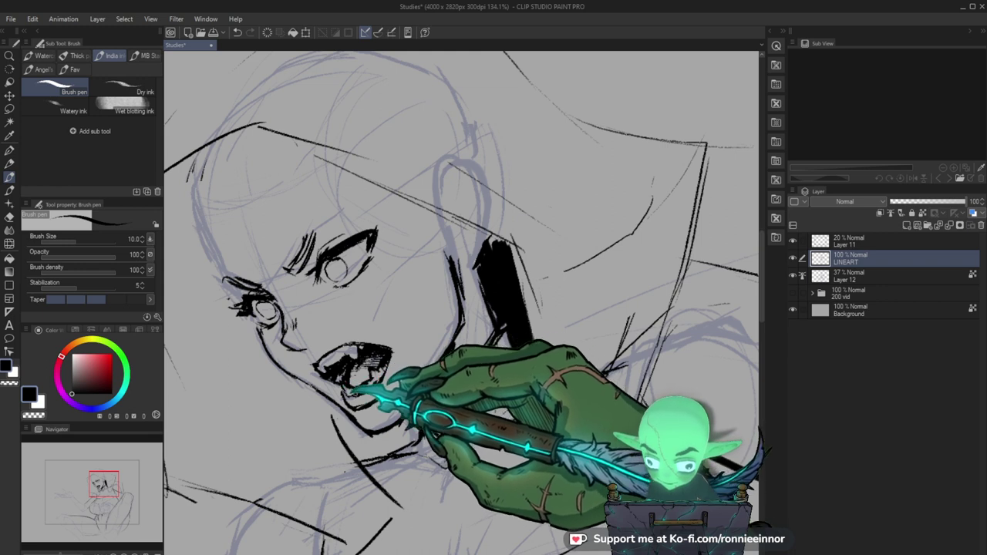
drag(441, 363, 383, 337)
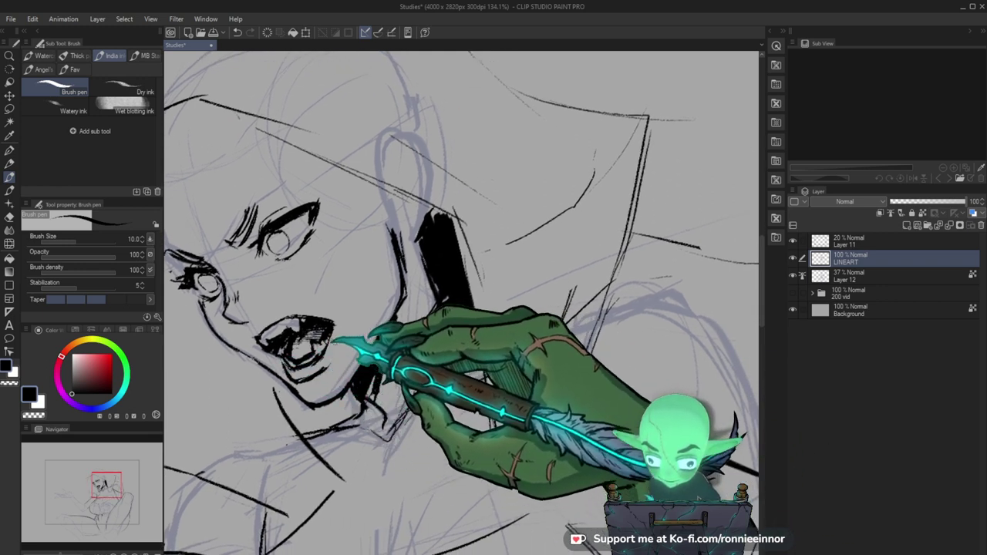
mouse_move(415, 335)
mouse_down()
mouse_move(420, 346)
mouse_move(504, 323)
mouse_up()
key(e)
key(p)
key(ctrl+space)
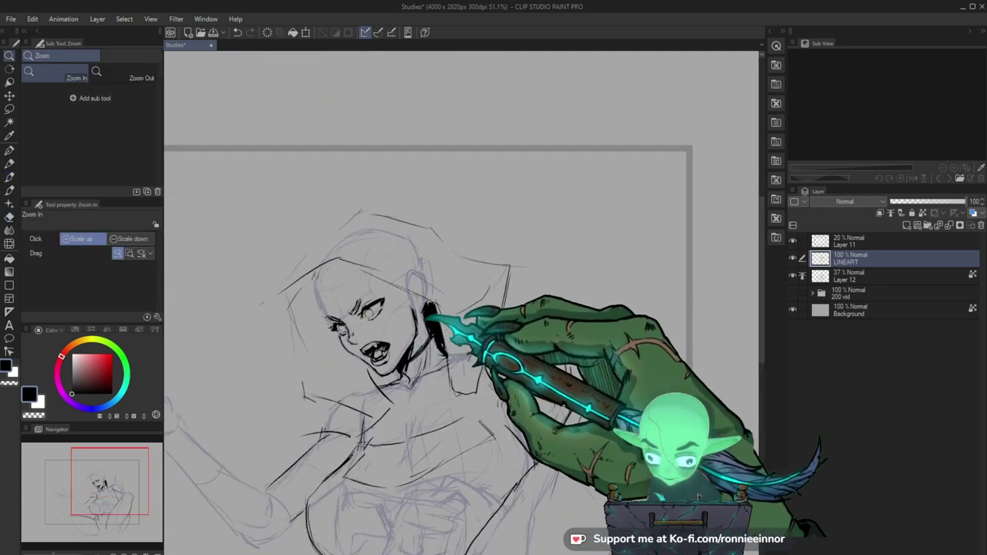
Refine the underside of the nose and the upper lip outline with the hard eraser and brush pen.
drag(392, 327, 335, 316)
key(e)
key(p)
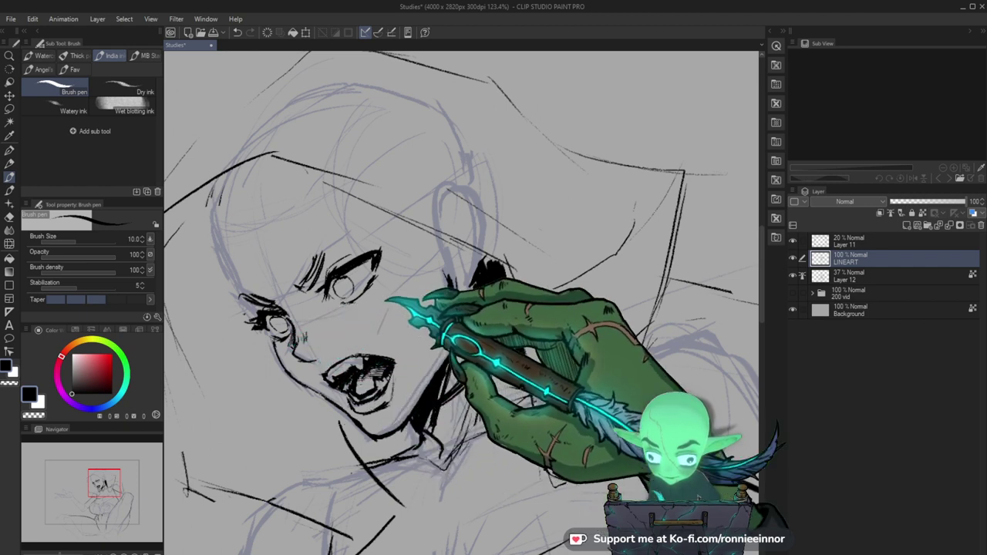
key(e)
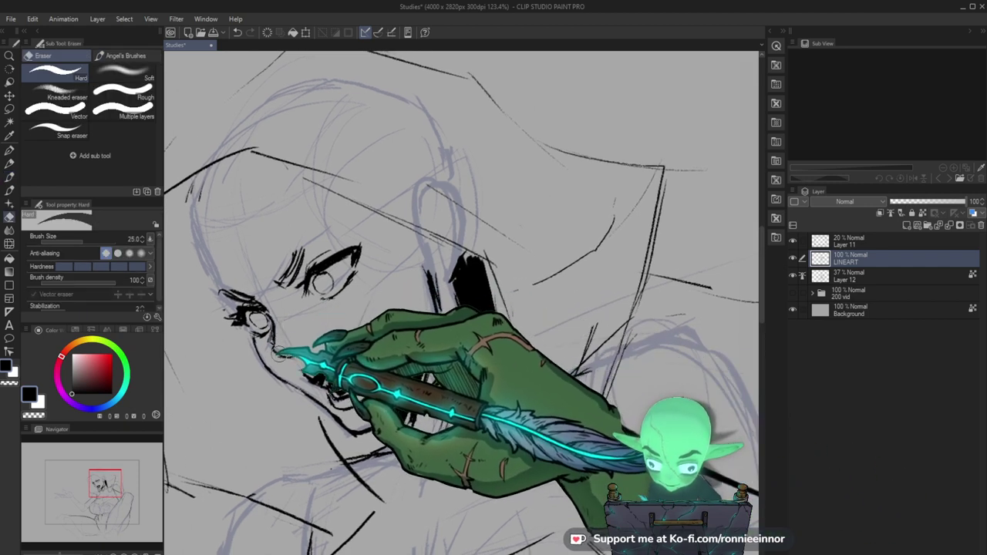
key(p)
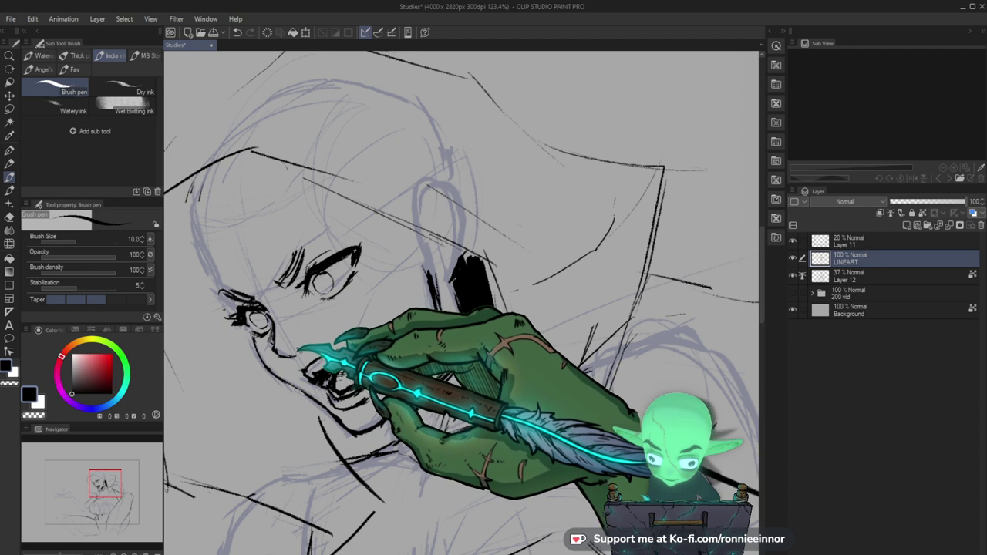
key(e)
key(p)
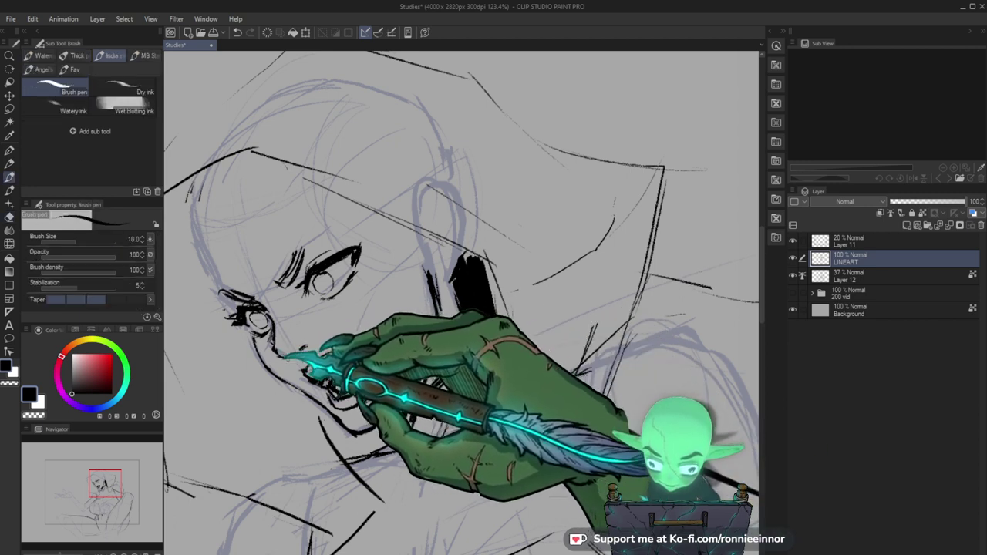
key(e)
key(p)
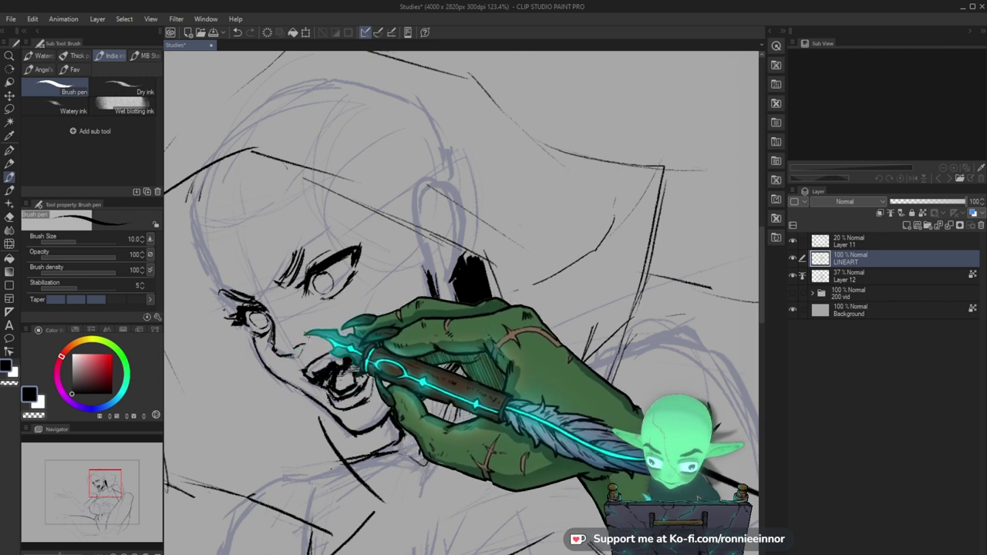
Re-ink the upper lip toward the far mouth corner and trim its edges with the hard eraser.
drag(507, 378, 471, 357)
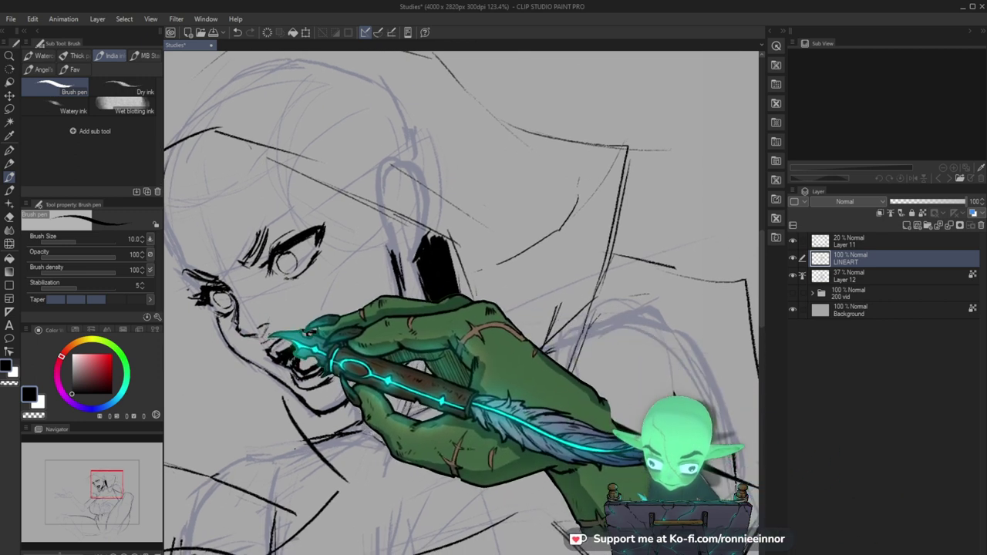
key(e)
key(p)
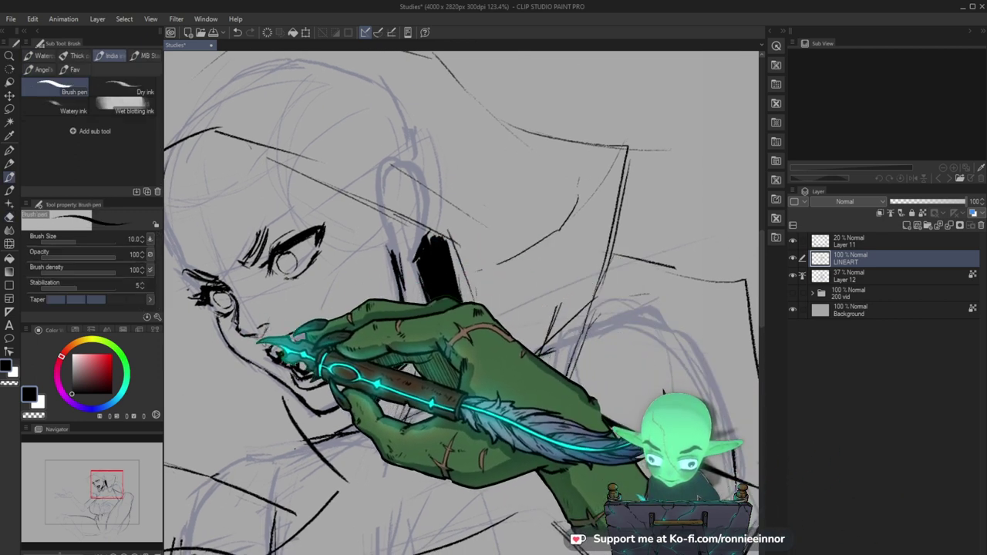
key(e)
key(p)
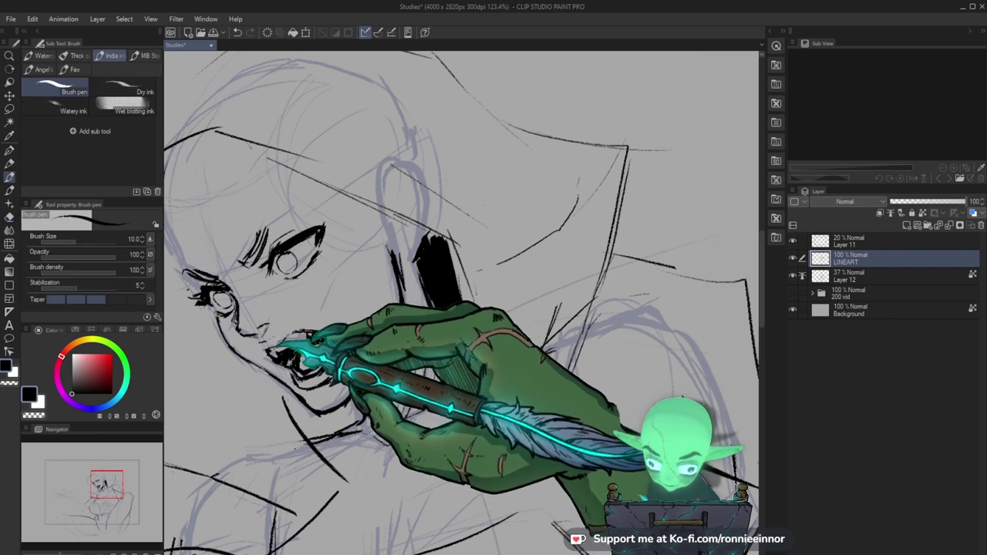
key(e)
key(p)
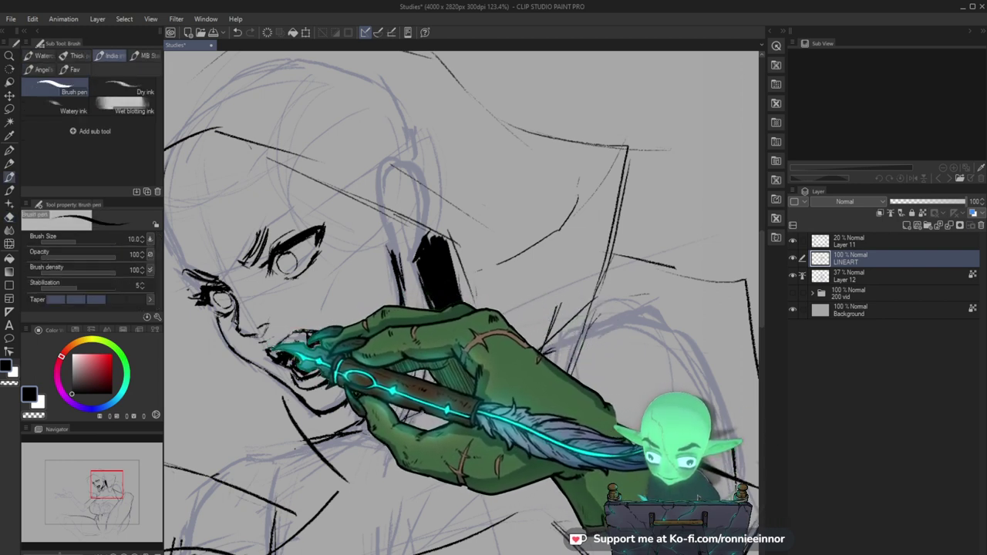
Clean up the upper teeth and the dark mouth interior by alternating the hard eraser and brush pen.
key(ctrl+space)
drag(320, 318, 489, 266)
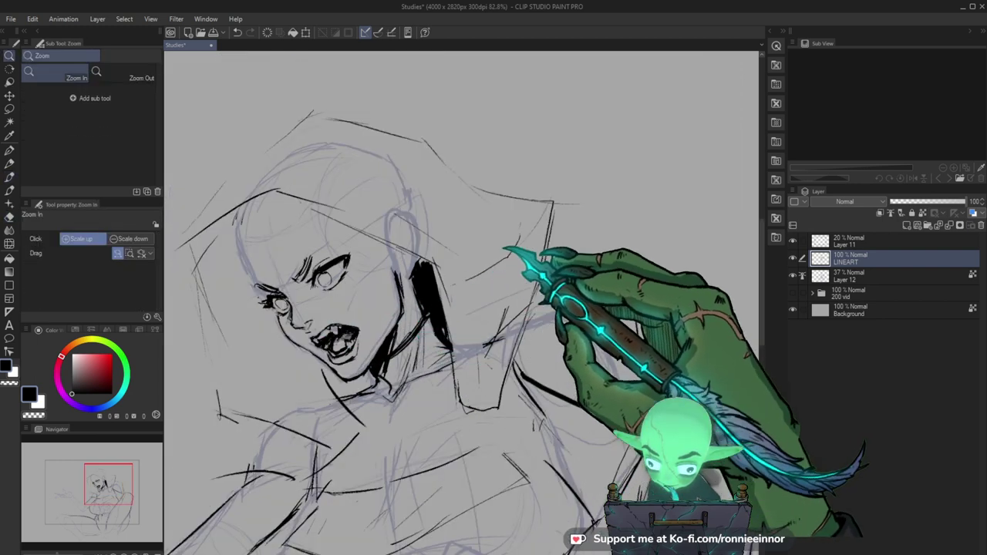
drag(412, 271, 386, 303)
key(e)
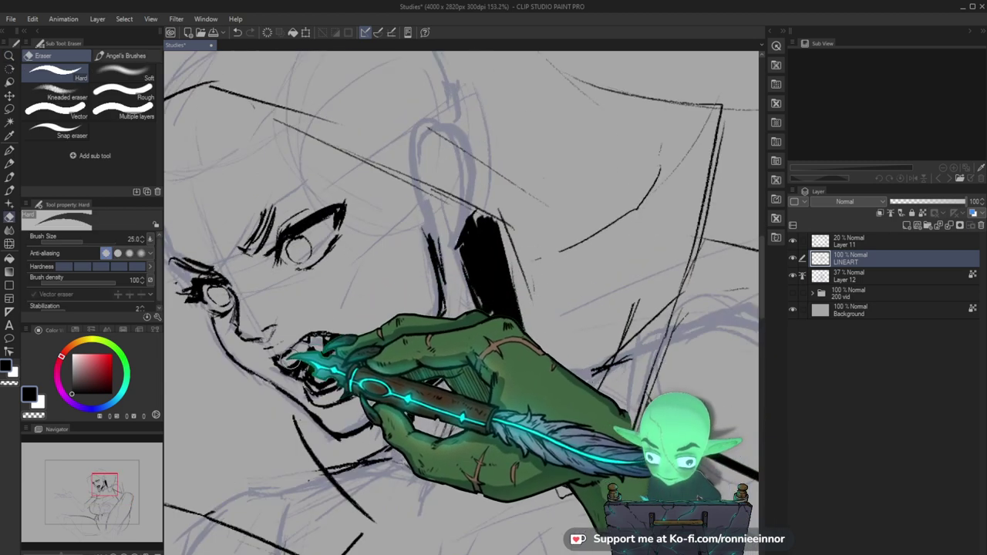
key(p)
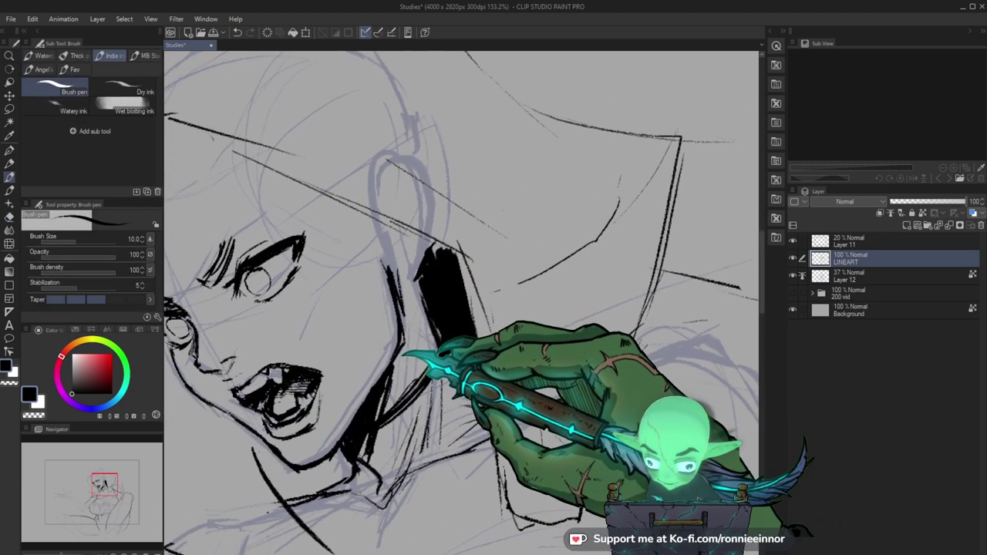
key(e)
key(p)
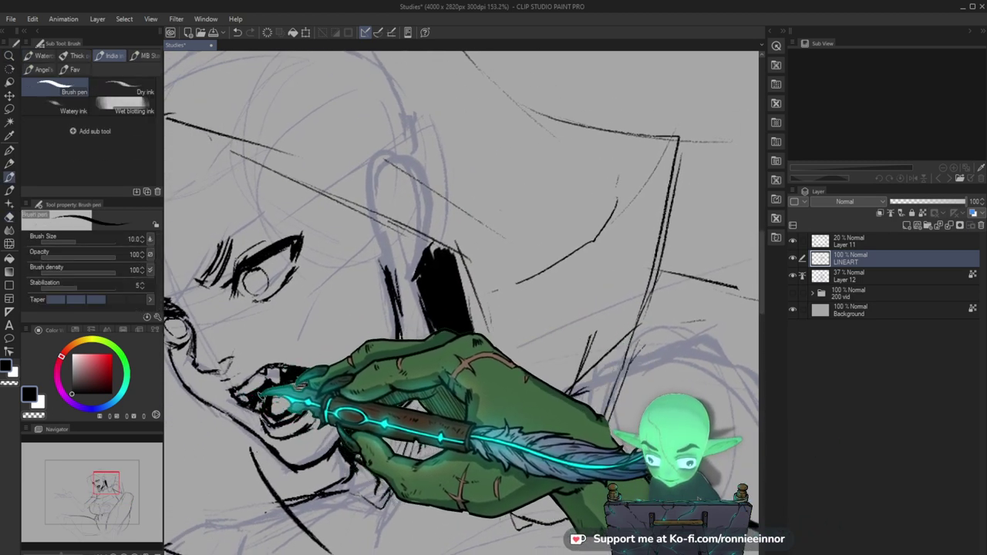
key(e)
key(p)
Rotate the canvas to bring the face upright and refine the upper lip and pointed teeth with brush pen and eraser.
mouse_move(429, 342)
mouse_down()
mouse_move(477, 337)
mouse_move(488, 406)
mouse_move(460, 452)
mouse_up()
key(r)
drag(486, 299, 481, 383)
key(p)
drag(268, 317, 269, 321)
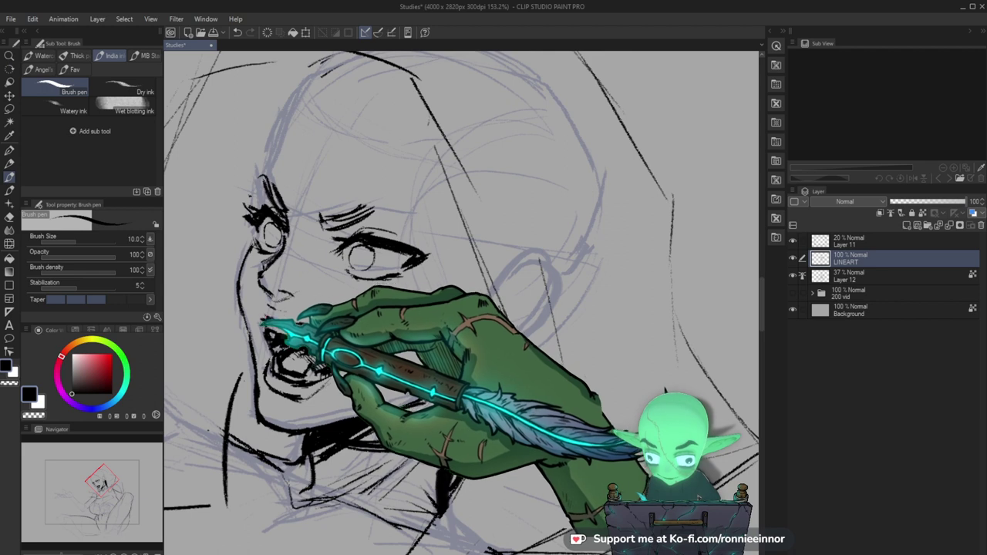
drag(451, 301, 413, 304)
key(e)
mouse_move(229, 328)
mouse_down()
mouse_move(226, 319)
mouse_move(233, 327)
mouse_up()
key(p)
drag(391, 295, 381, 307)
key(e)
key(p)
Clean up the eyes with the hard eraser, then ink a slit pupil in the far eye and sharpen its eyebrow.
key(ctrl+space)
drag(401, 358, 327, 449)
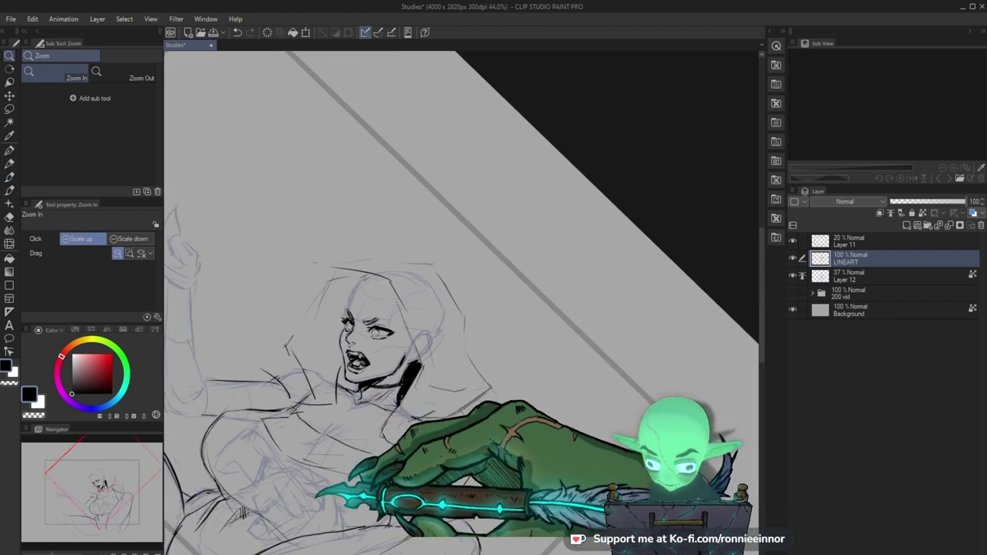
drag(330, 330, 363, 331)
key(e)
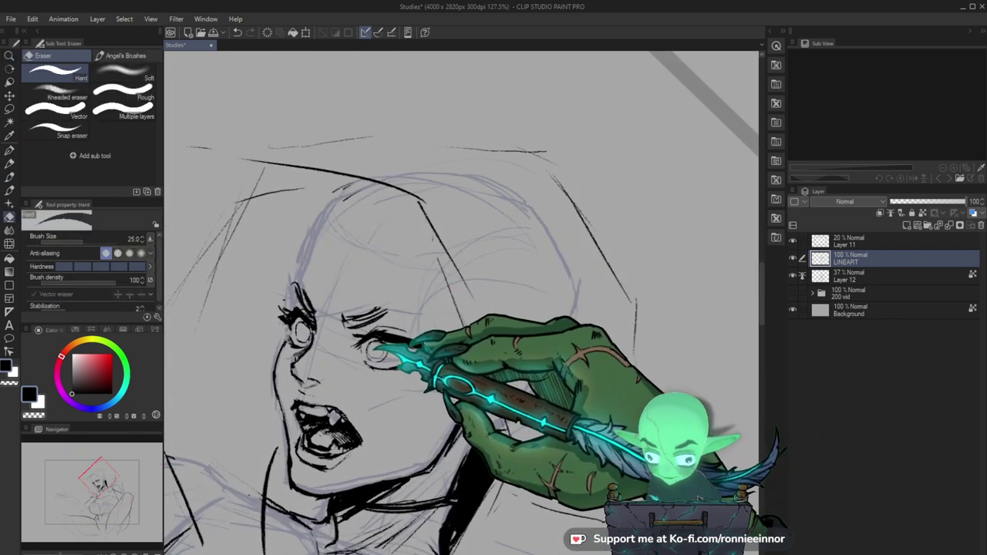
key(b)
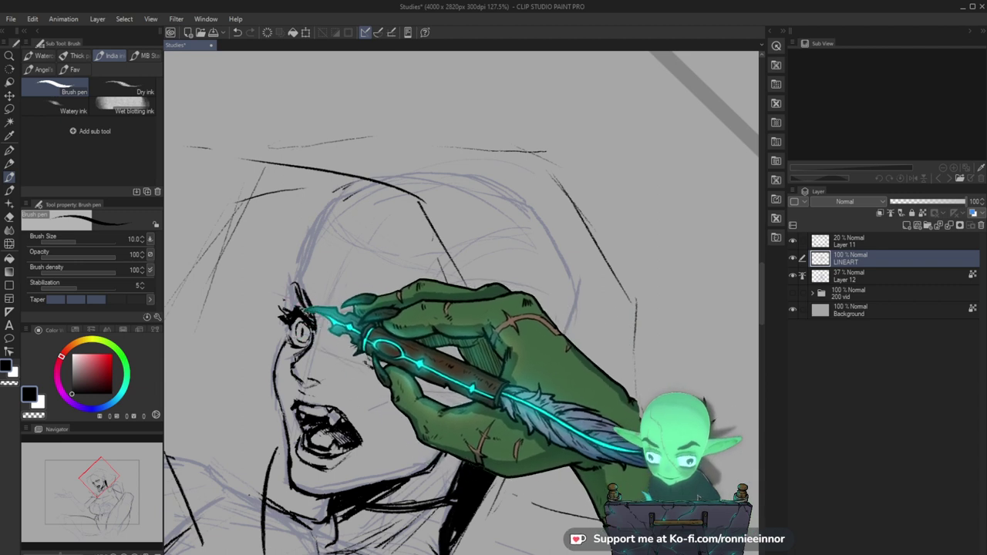
drag(537, 272, 507, 289)
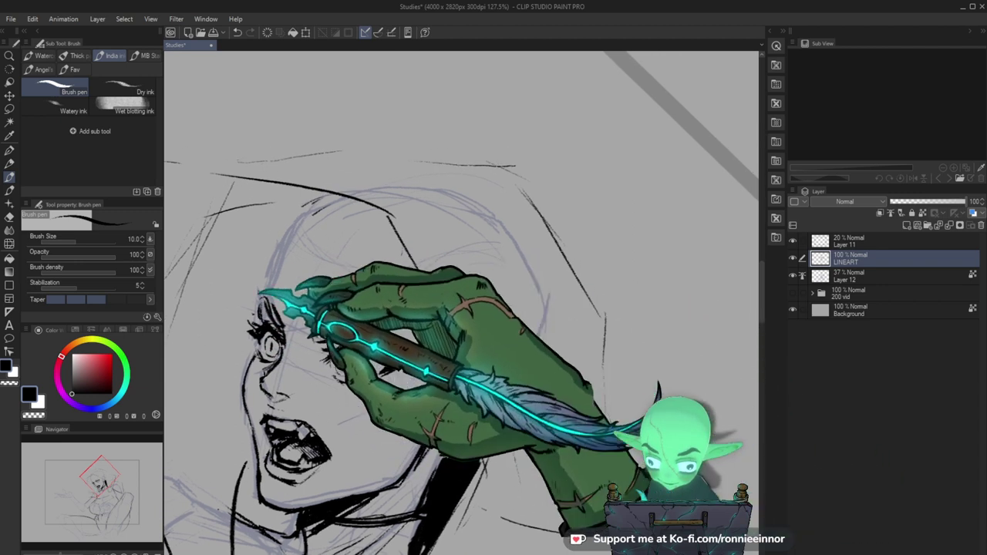
Rotate the view back partway, then thicken the near eye's lower lash line and ink its slit pupil.
drag(262, 303, 639, 468)
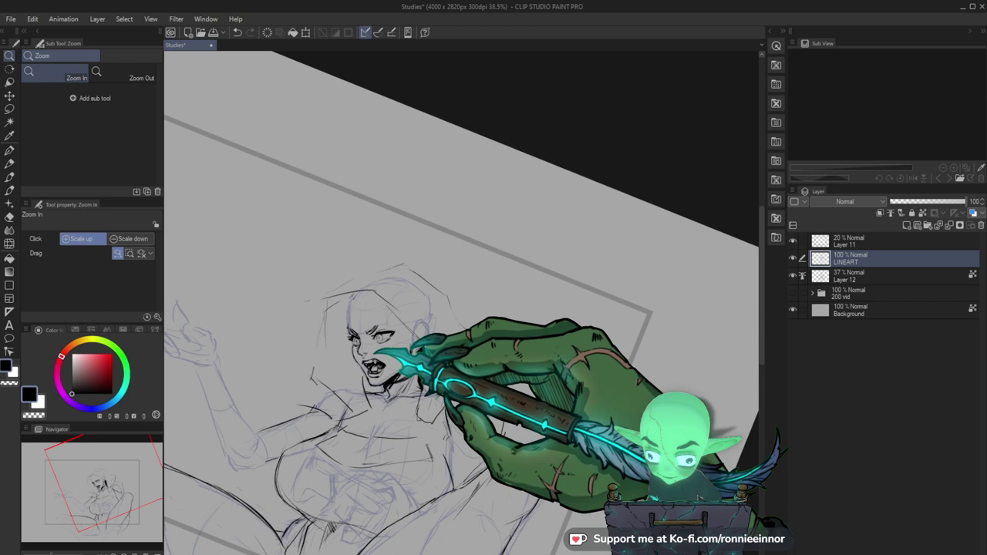
drag(378, 357, 462, 343)
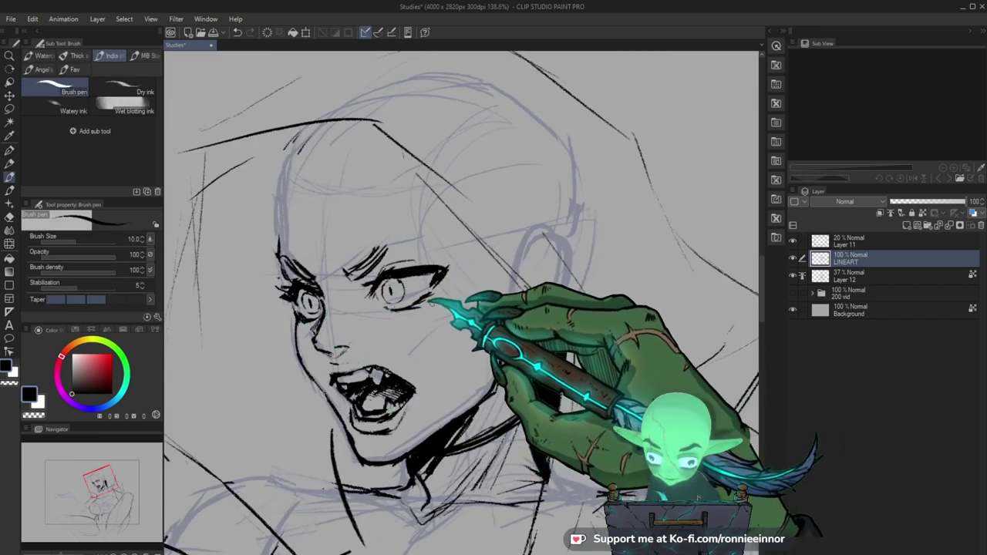
drag(474, 290, 312, 347)
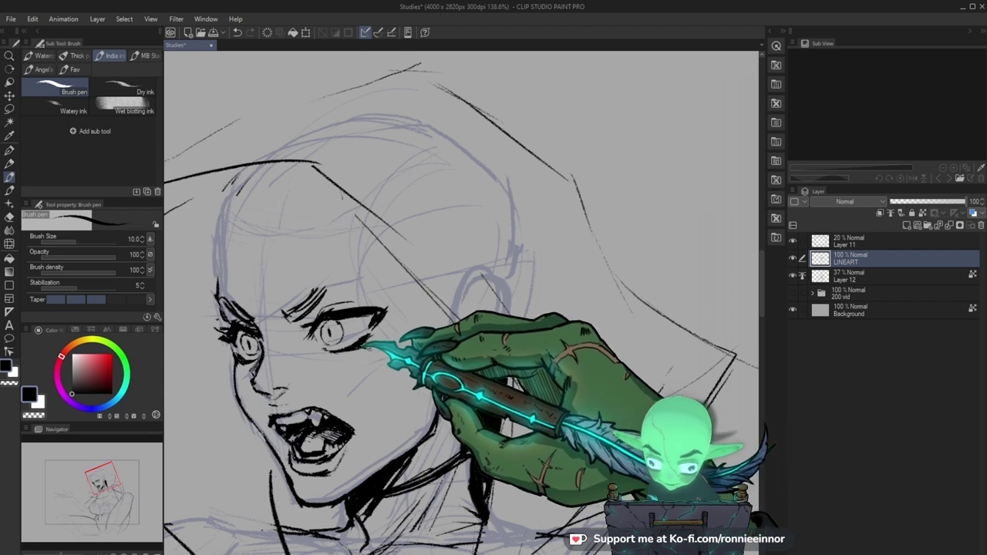
drag(401, 335, 391, 329)
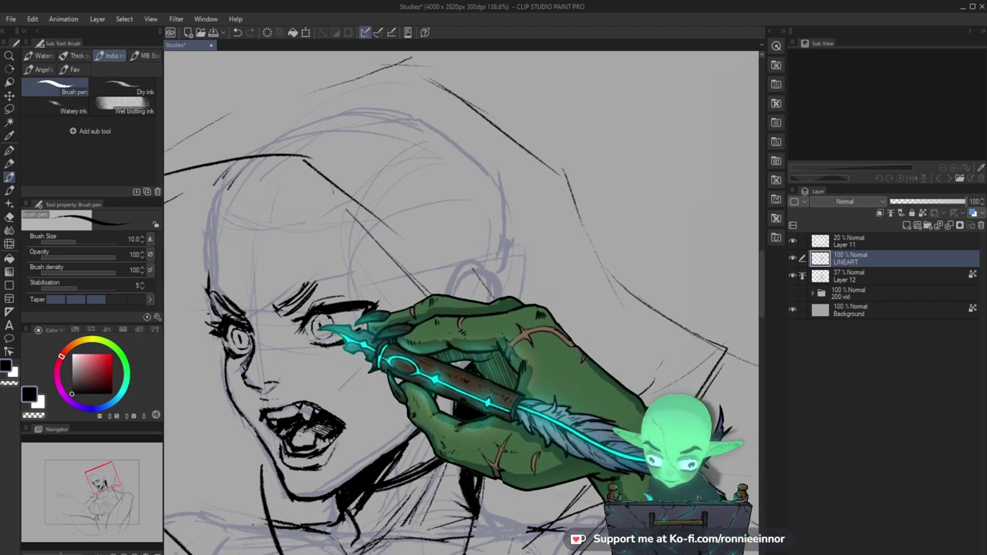
key(e)
key(b)
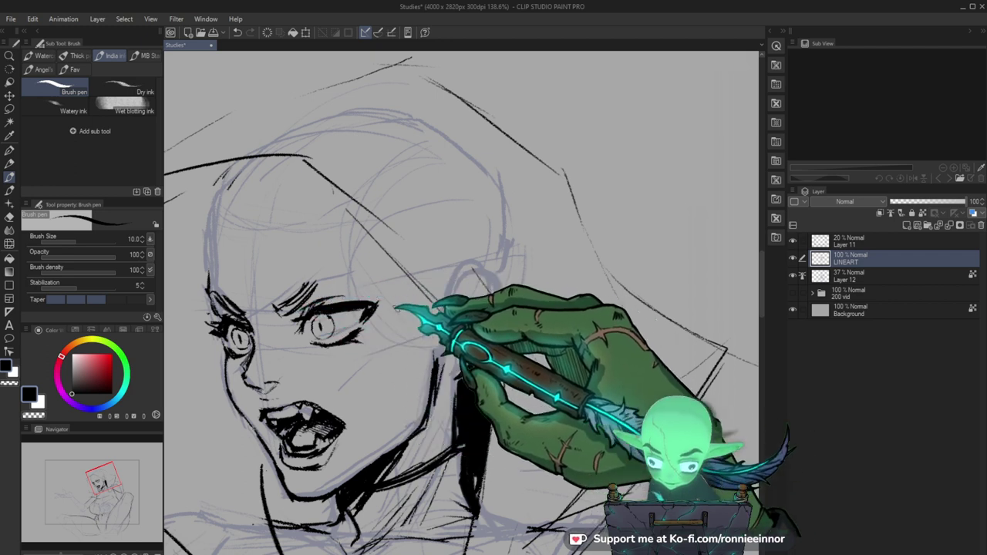
Erase the near eye's eyebrow strokes and redraw the brow as a thinner, sweeping arch with the brush pen.
key(e)
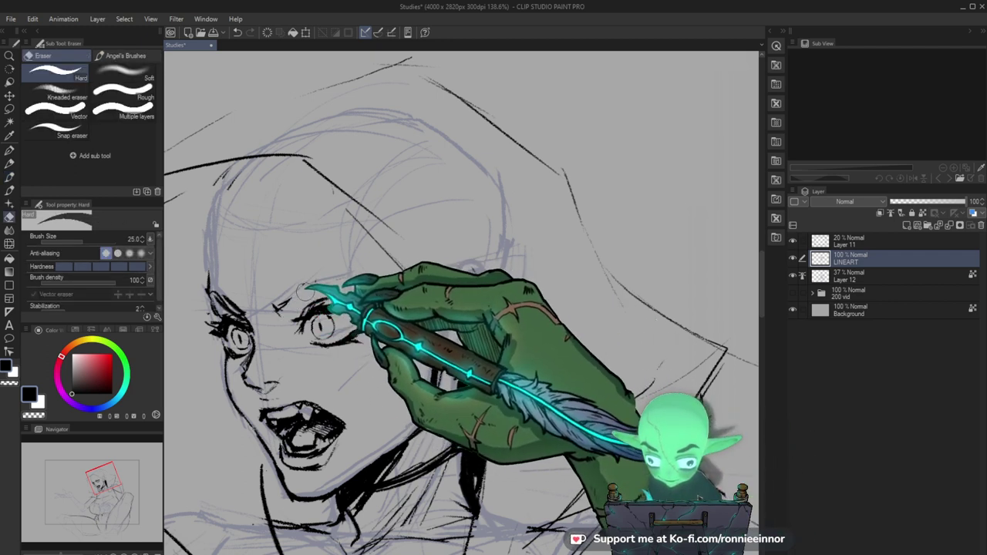
key(b)
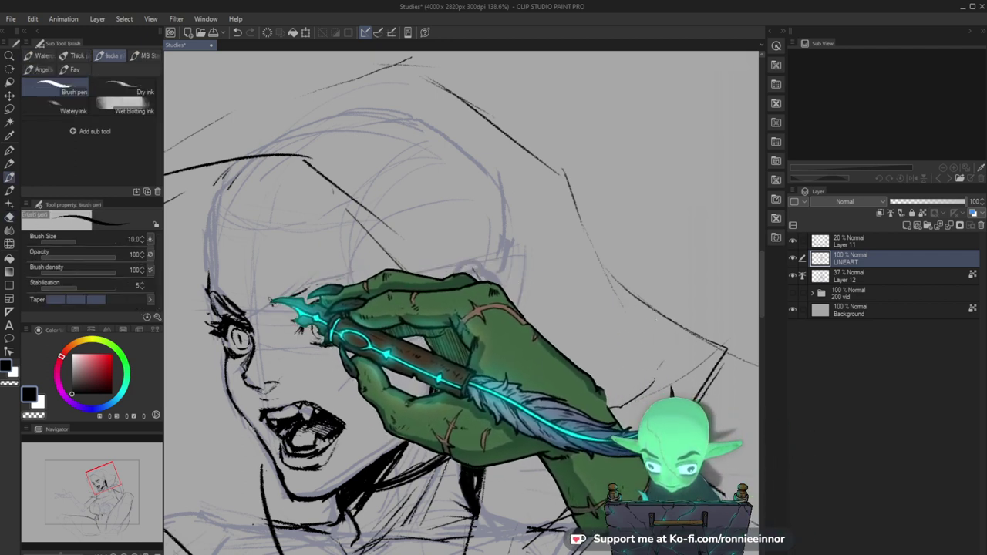
key(e)
key(b)
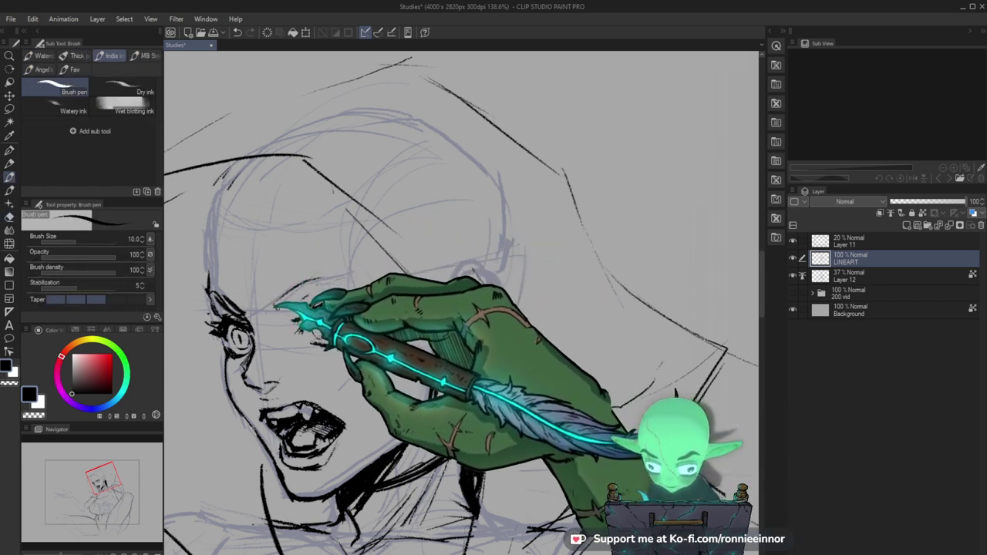
drag(301, 289, 292, 267)
key(e)
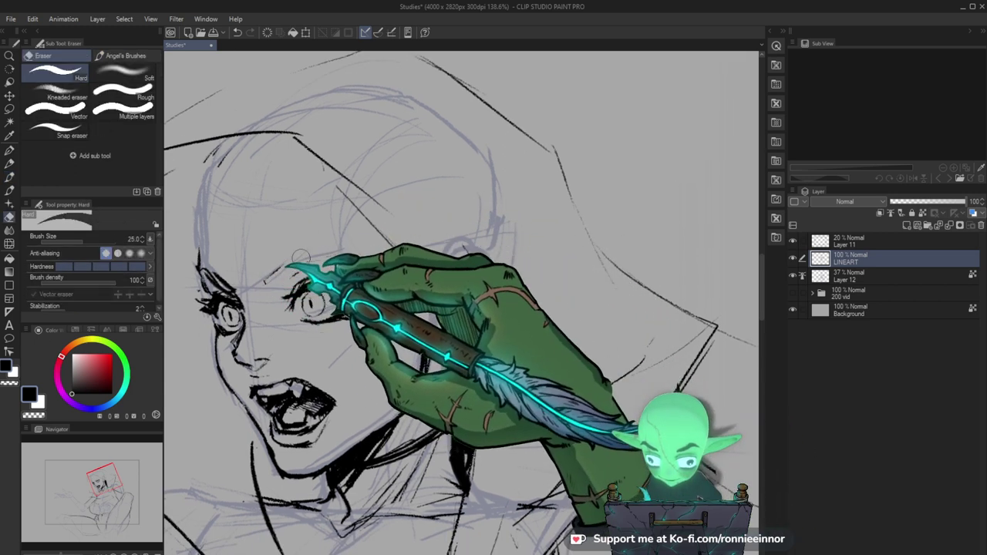
key(b)
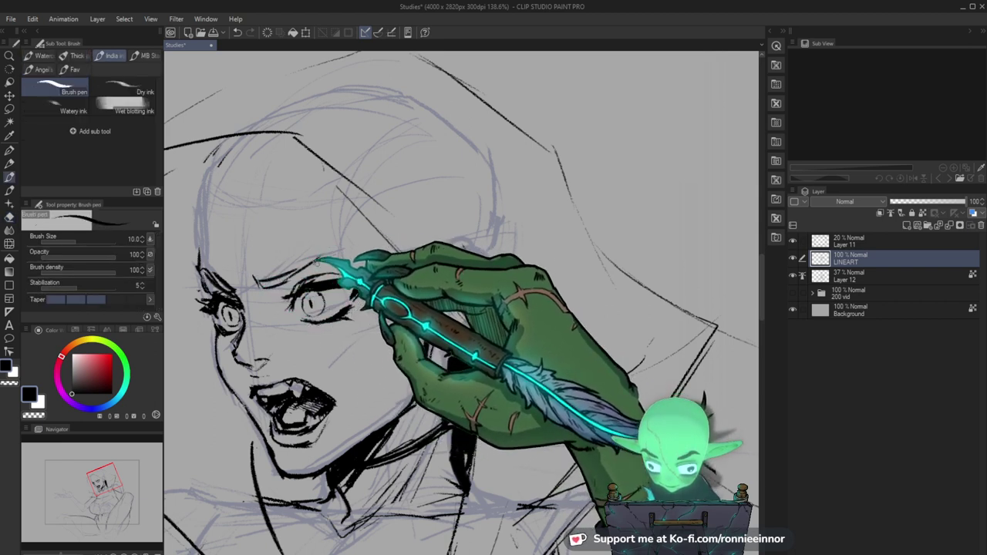
Refine the near eye's iris outline, inner corner and lower lid with the brush pen and hard eraser.
scroll(316, 261, up, 2)
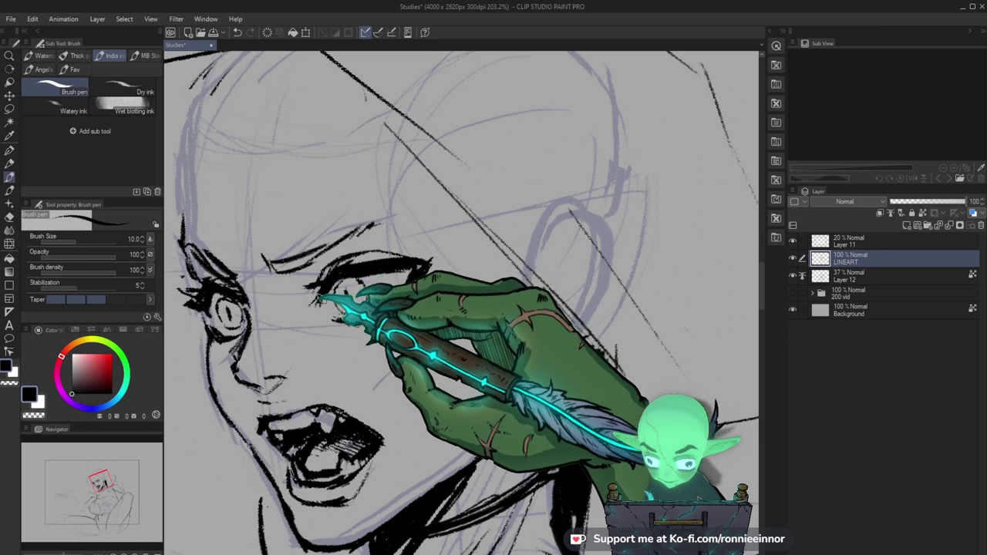
drag(324, 287, 337, 247)
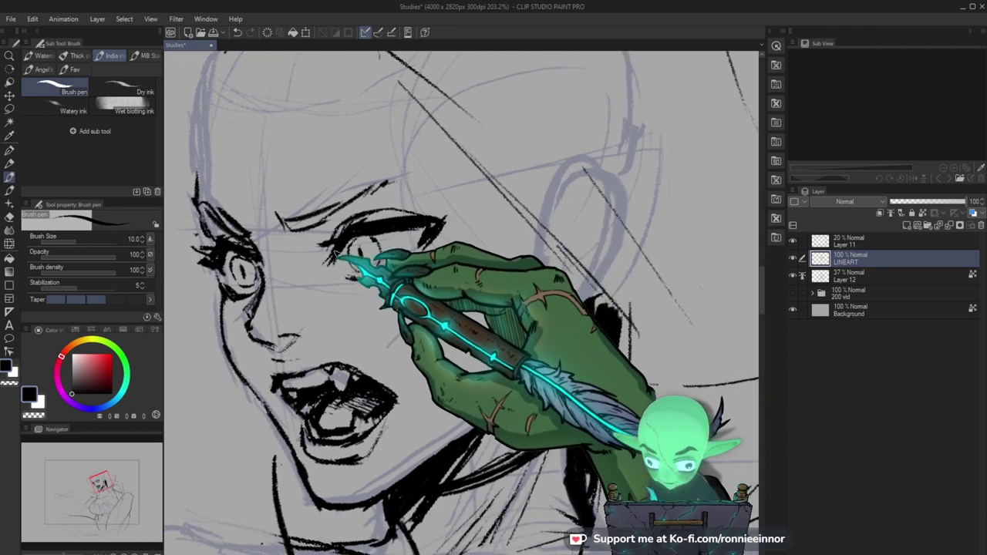
scroll(337, 251, down, 5)
key(e)
scroll(401, 297, up, 5)
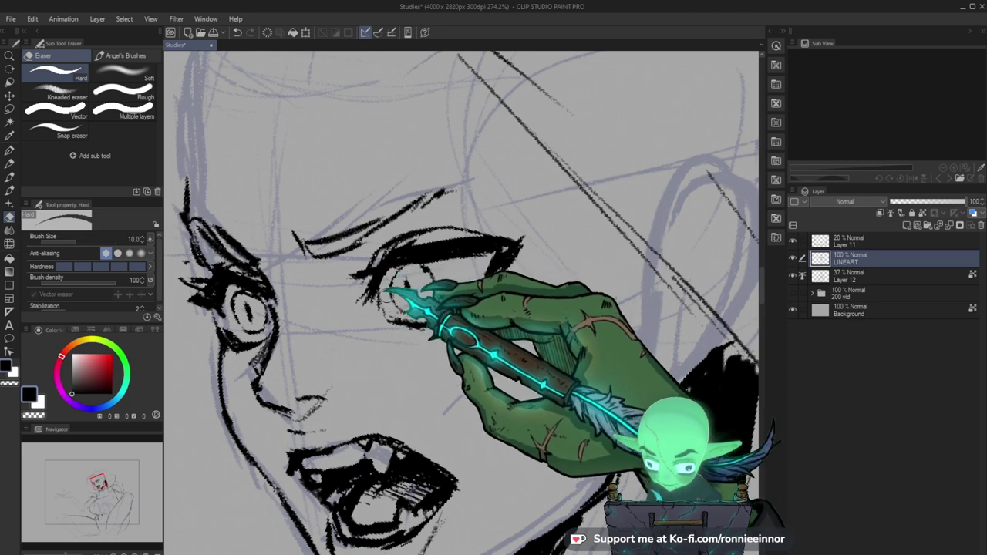
key(b)
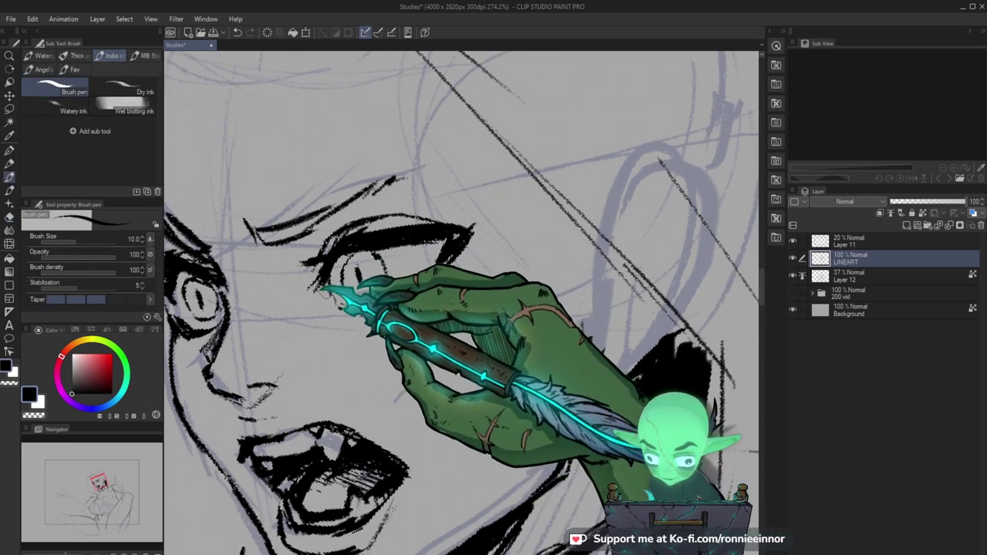
drag(316, 299, 344, 284)
Erase stray lines around the nose and re-ink the nose tip and nostril with the brush pen.
key(ctrl+space)
drag(479, 294, 518, 291)
key(e)
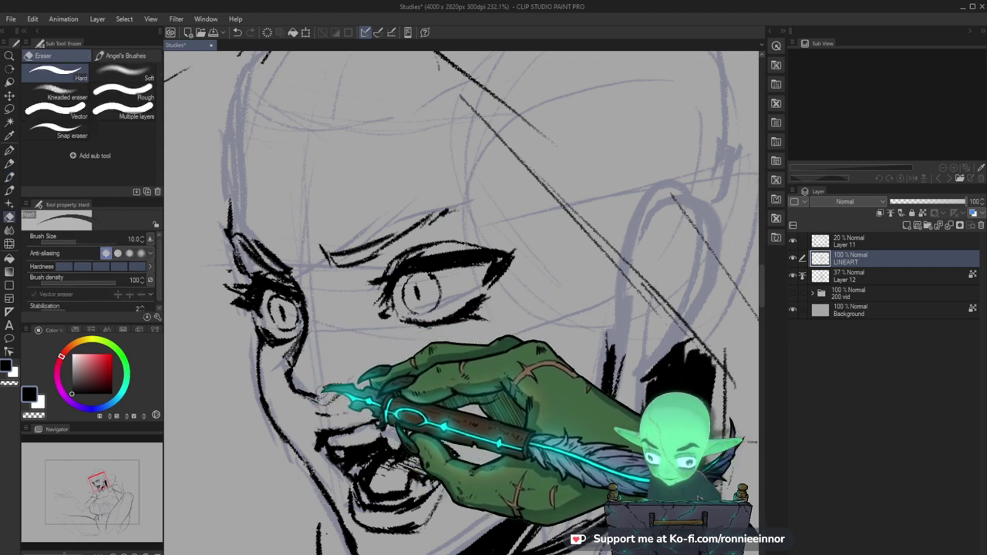
key(b)
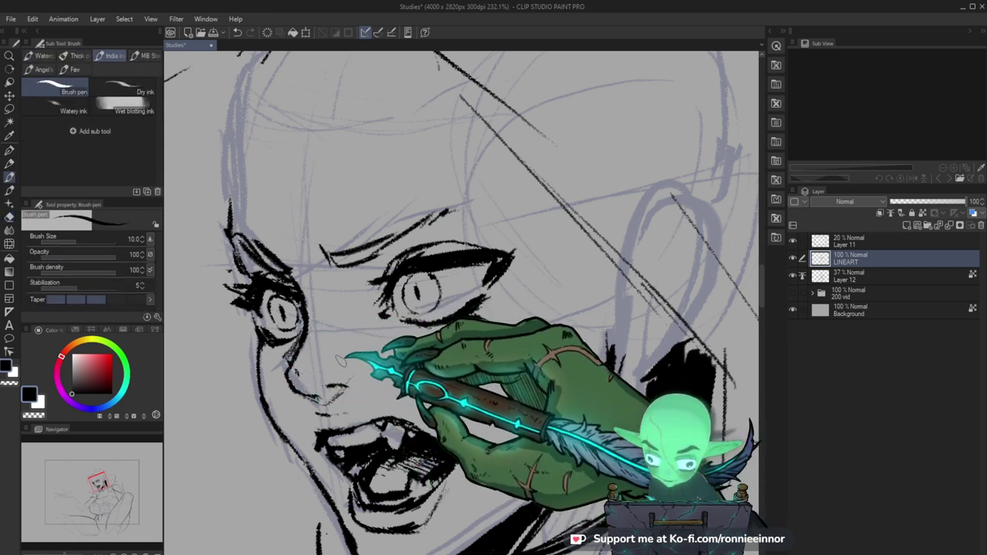
Add short hatching strokes beside the nose bridge and beneath the near eye's inner corner.
drag(505, 324, 472, 342)
drag(531, 387, 457, 342)
drag(391, 266, 412, 269)
key(e)
key(b)
drag(304, 297, 302, 309)
drag(530, 317, 508, 309)
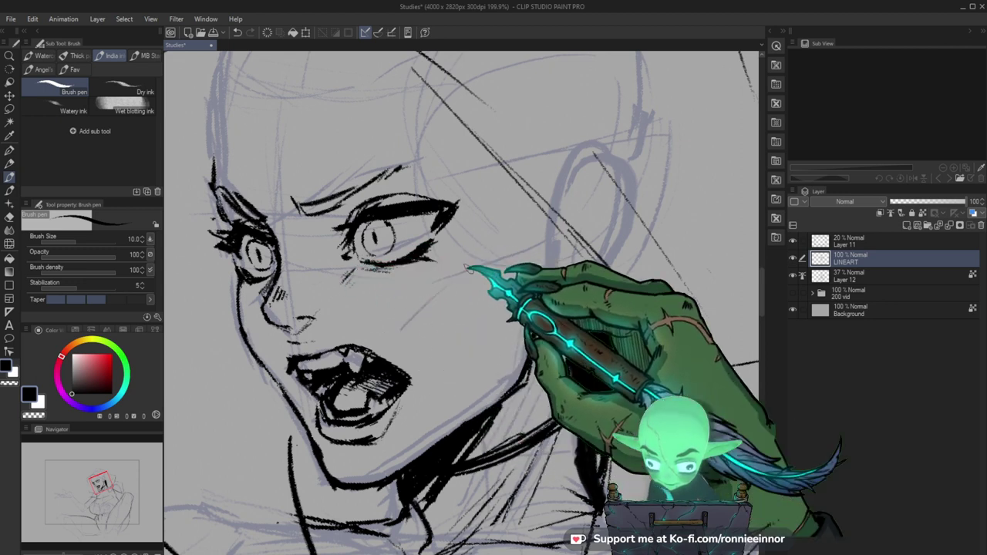
Rework the short crease strokes beneath the near eye's inner corner with the hard eraser and brush pen.
key(e)
key(b)
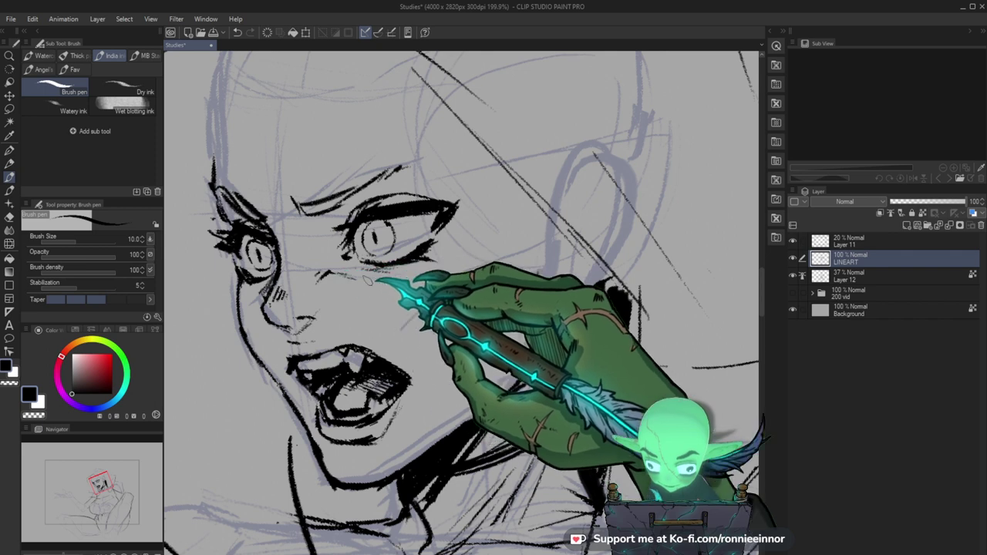
key(ctrl+space)
mouse_move(493, 269)
mouse_down()
mouse_move(504, 302)
mouse_move(379, 256)
mouse_move(309, 295)
mouse_up()
key(e)
key(b)
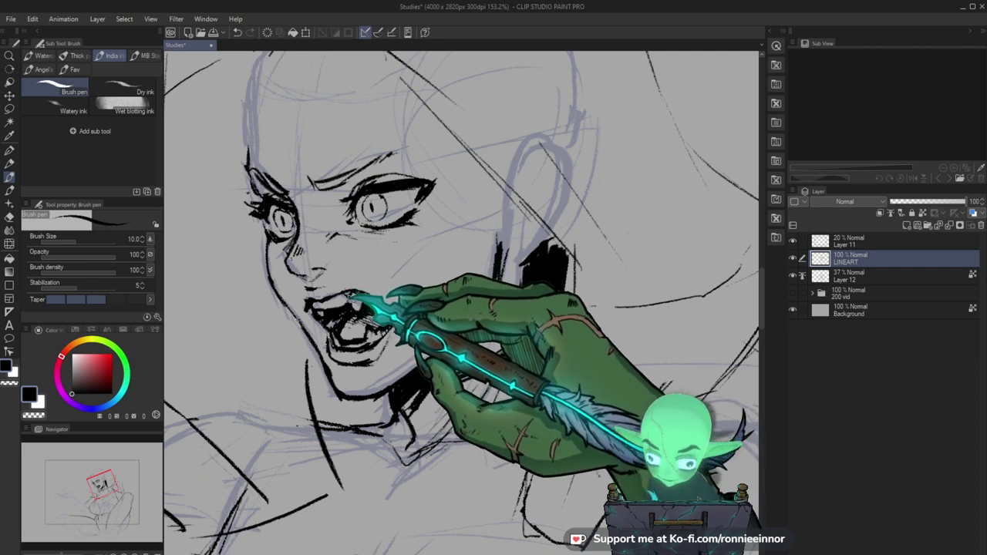
Refine the upper lip and pointed upper teeth of the open mouth with the brush pen and hard eraser.
key(space)
drag(498, 330, 468, 324)
key(e)
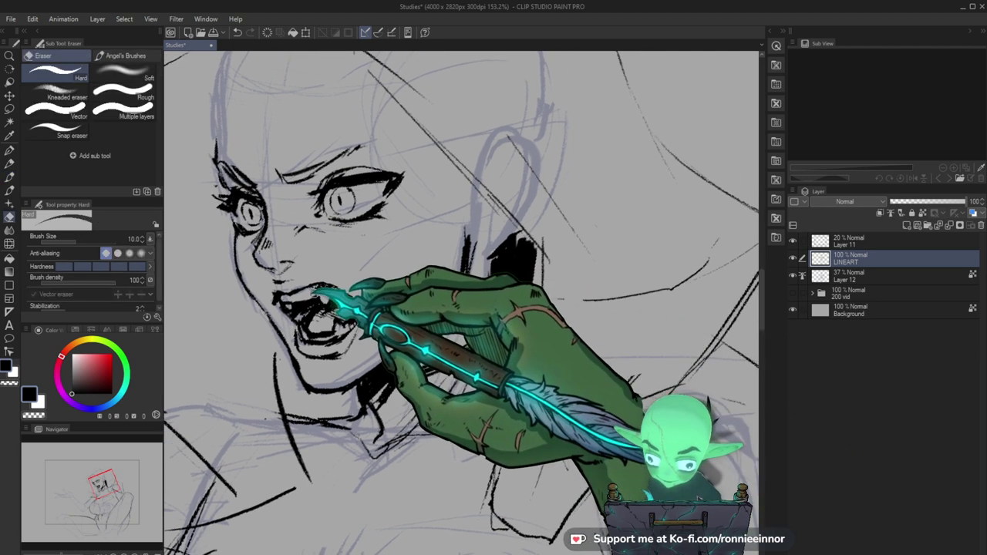
key(b)
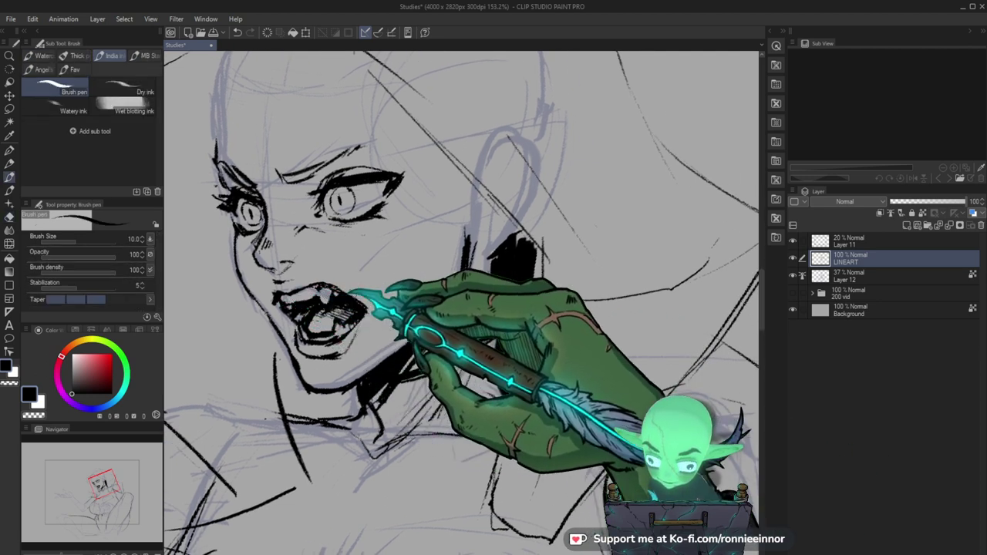
drag(332, 297, 302, 289)
key(e)
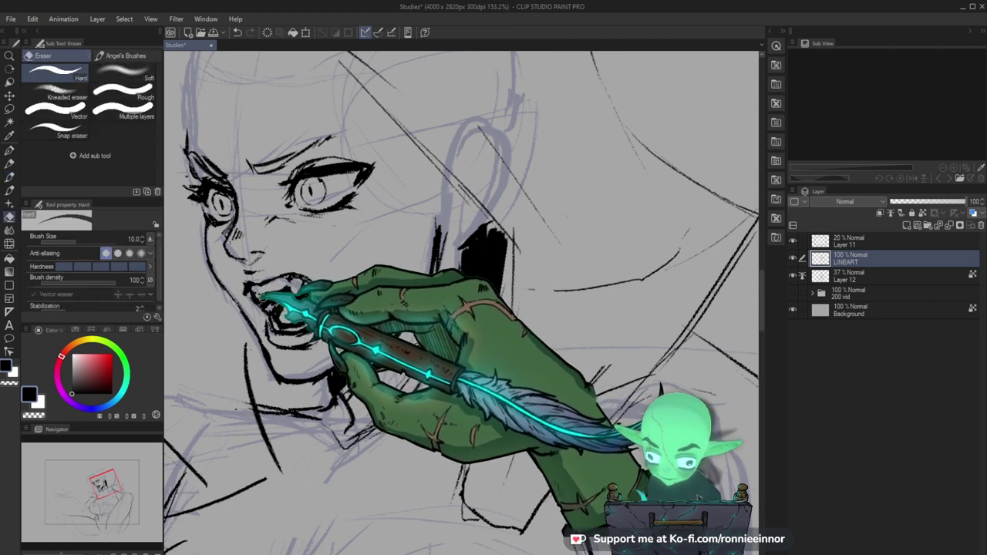
key(b)
key(e)
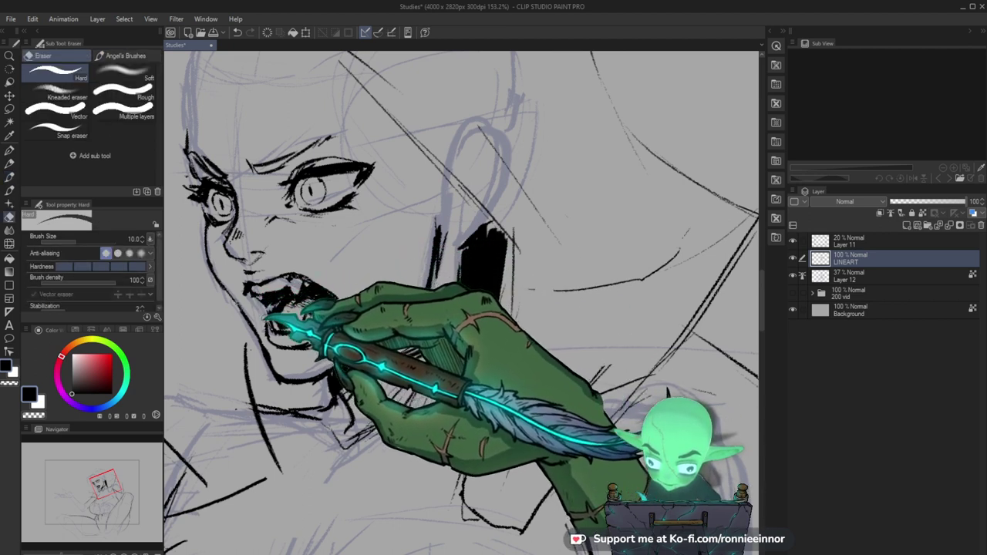
key(b)
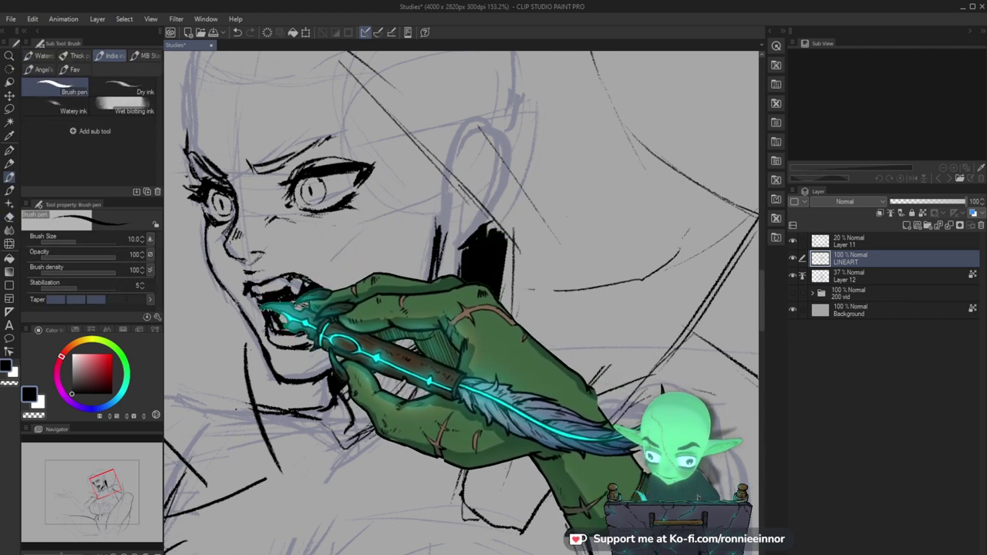
Fill the dark mouth interior around the tongue and clean up the tongue and lower lip edges.
drag(461, 296, 451, 326)
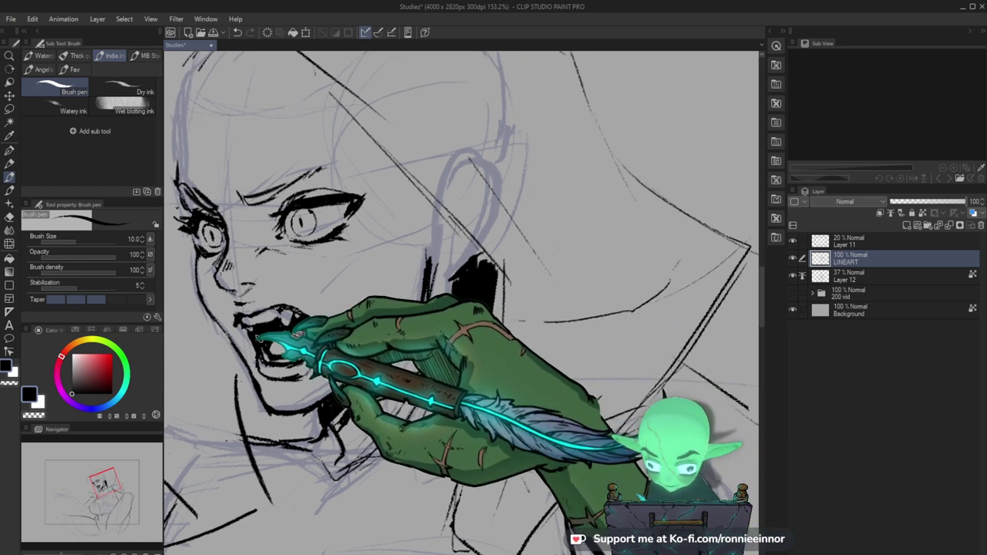
key(e)
key(b)
key(e)
key(b)
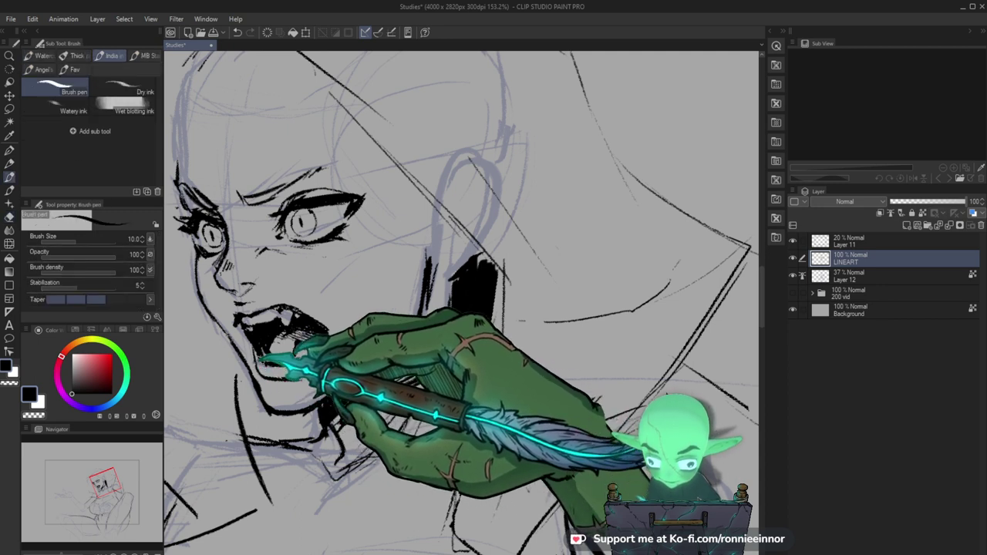
key(e)
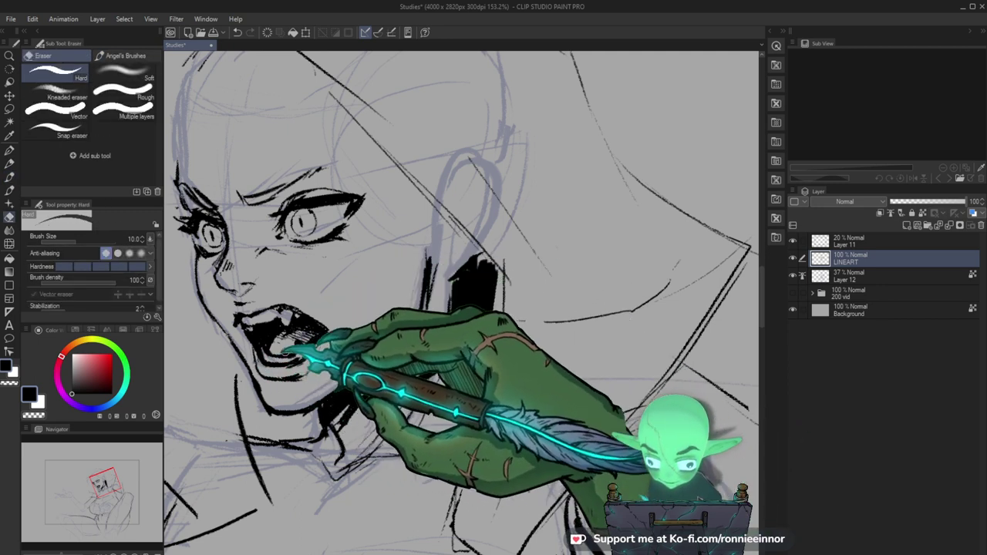
key(b)
Reset the canvas rotation and mirror the canvas view horizontally to check the whole figure.
key(ctrl+space)
drag(392, 316, 400, 370)
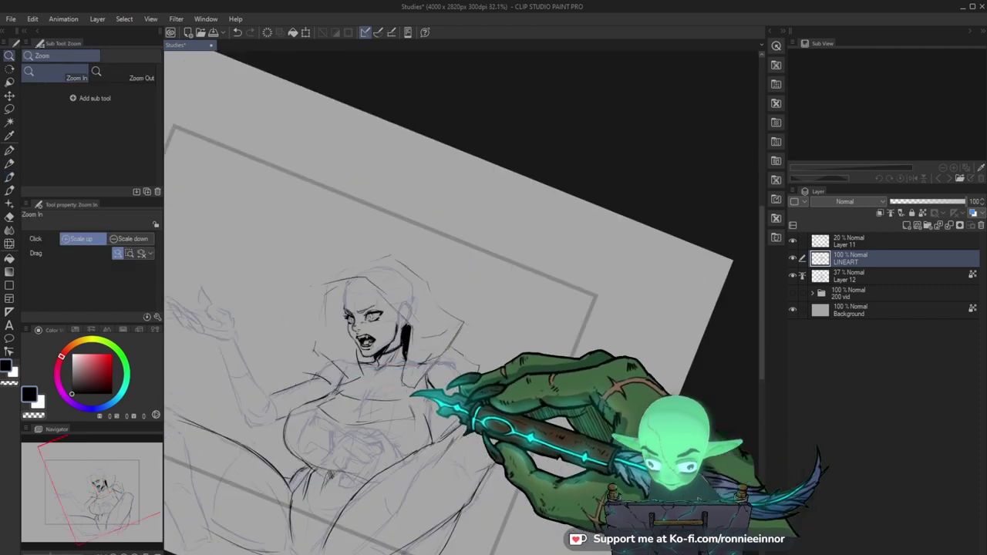
key(shift+space)
mouse_move(445, 443)
mouse_down()
mouse_move(447, 393)
mouse_move(526, 424)
mouse_up()
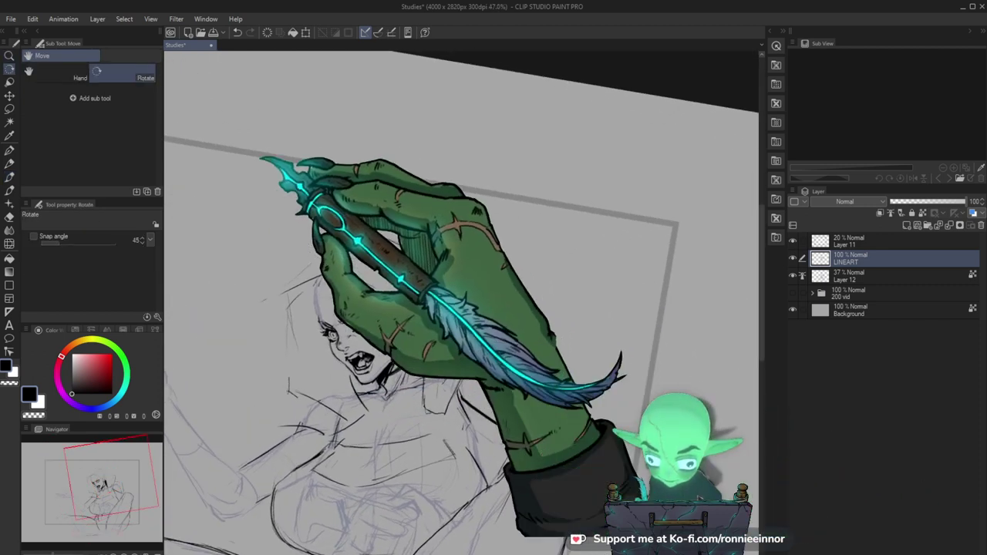
key(ctrl+at)
key(h)
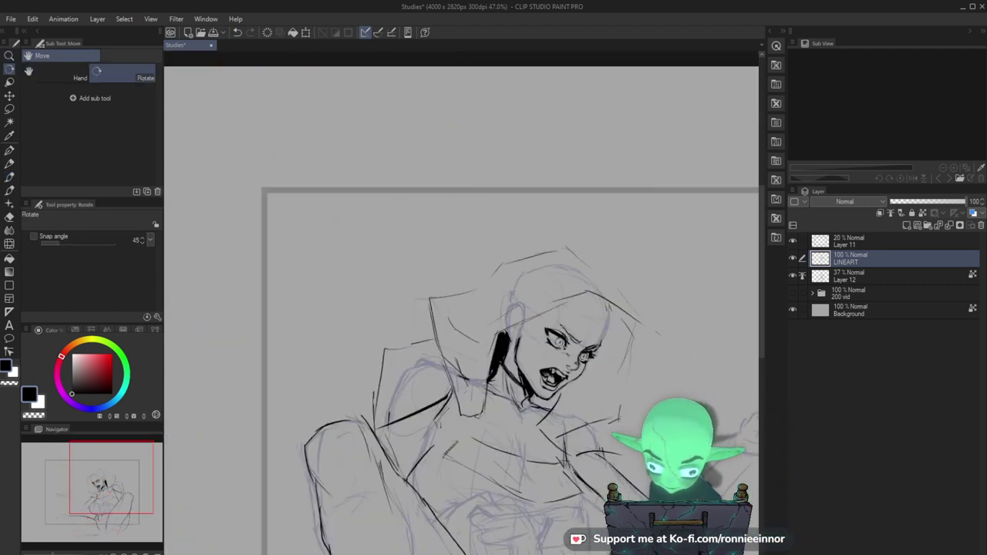
key(ctrl+space)
drag(569, 363, 493, 318)
scroll(478, 316, up, 6)
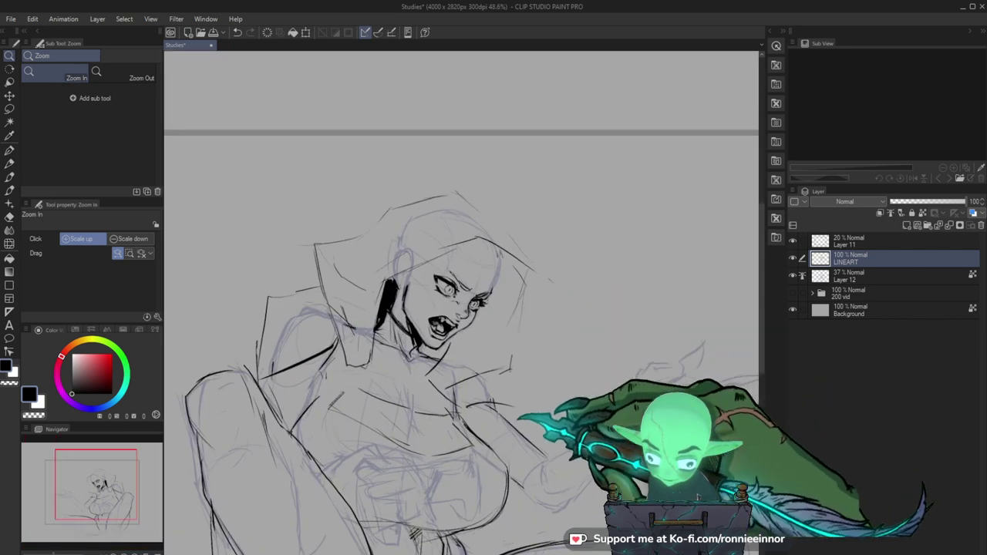
Ink the chest contour beside the near armpit with the brush pen.
key(b)
drag(305, 351, 254, 405)
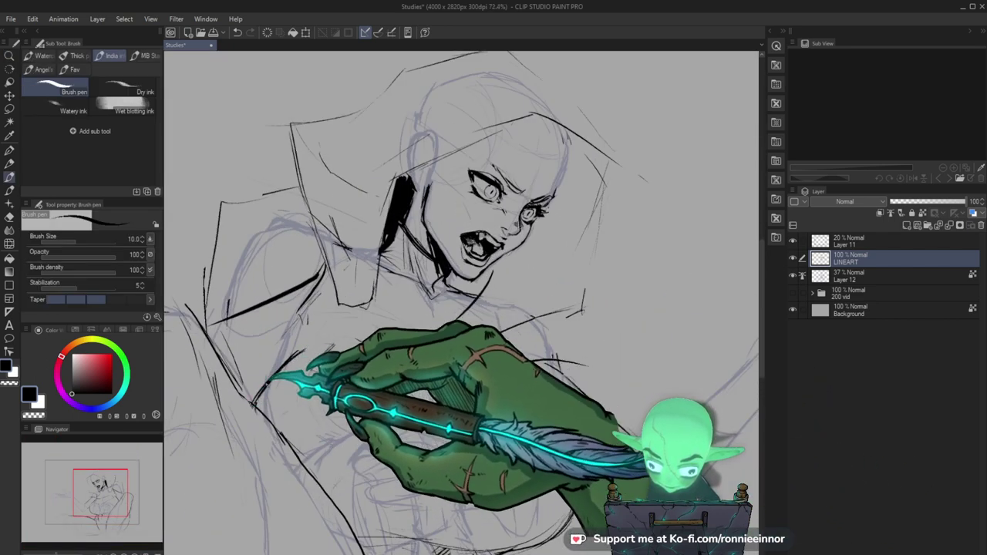
drag(543, 463, 505, 409)
Flip the LINEART and Layer 12 drawings horizontally with a transform.
key(ctrl+space)
scroll(395, 350, down, 4)
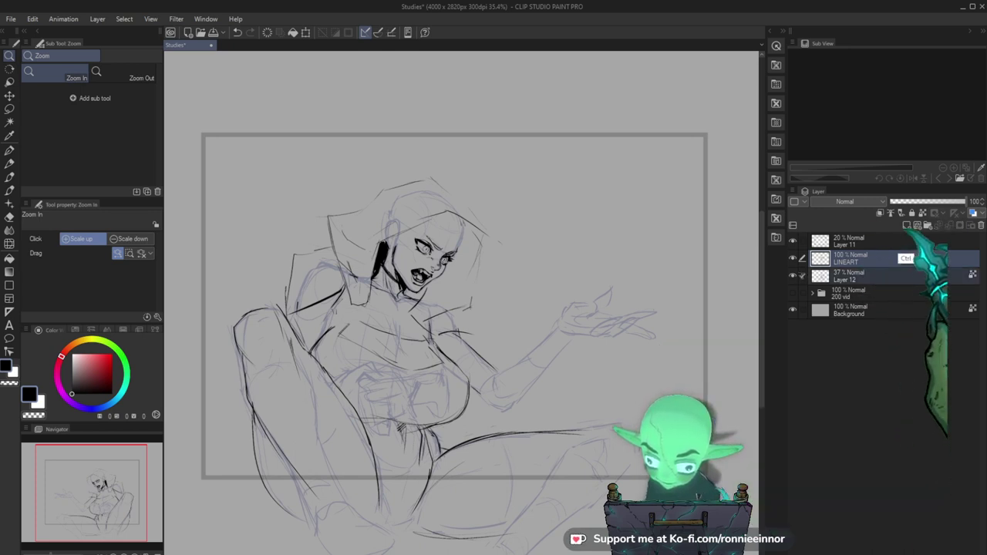
key(ctrl+t)
right_click(539, 333)
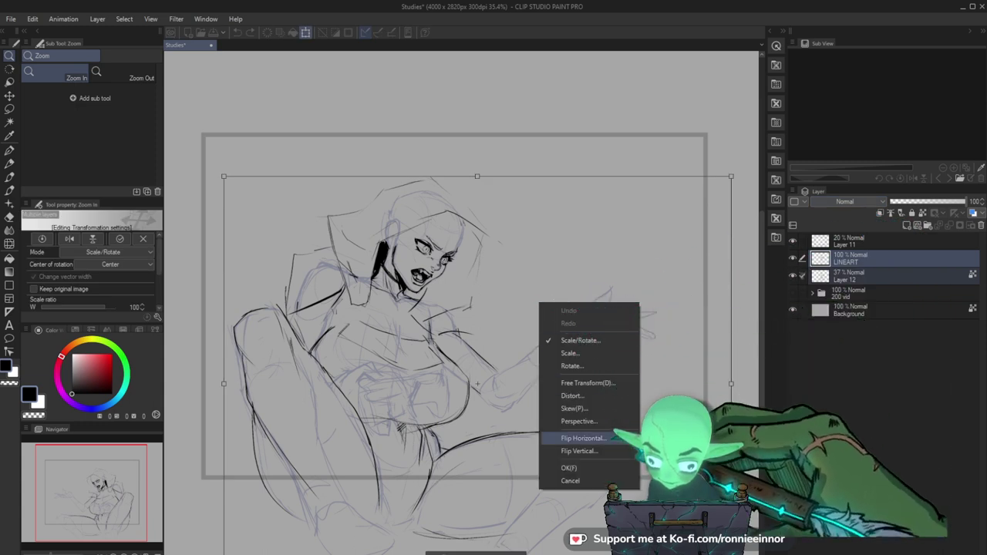
click(582, 438)
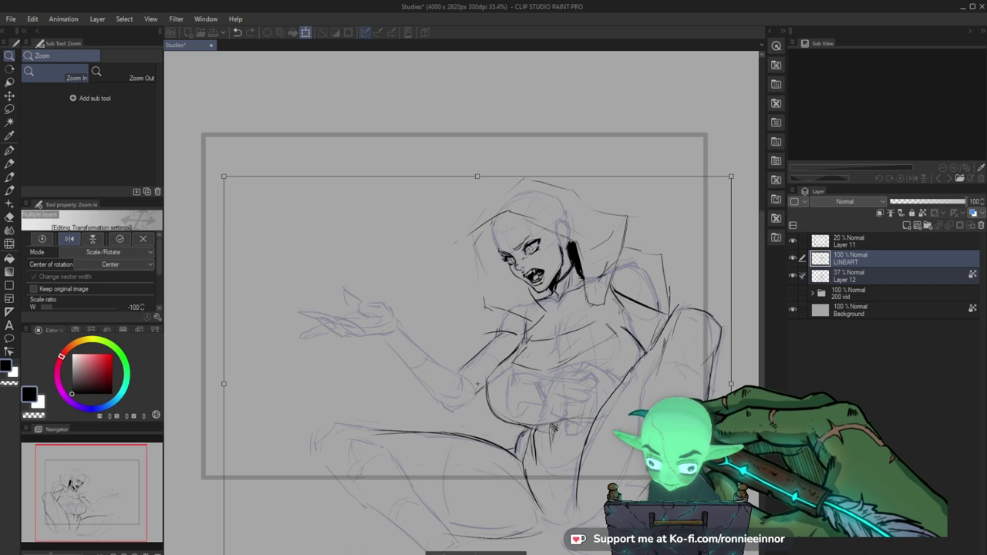
key(Return)
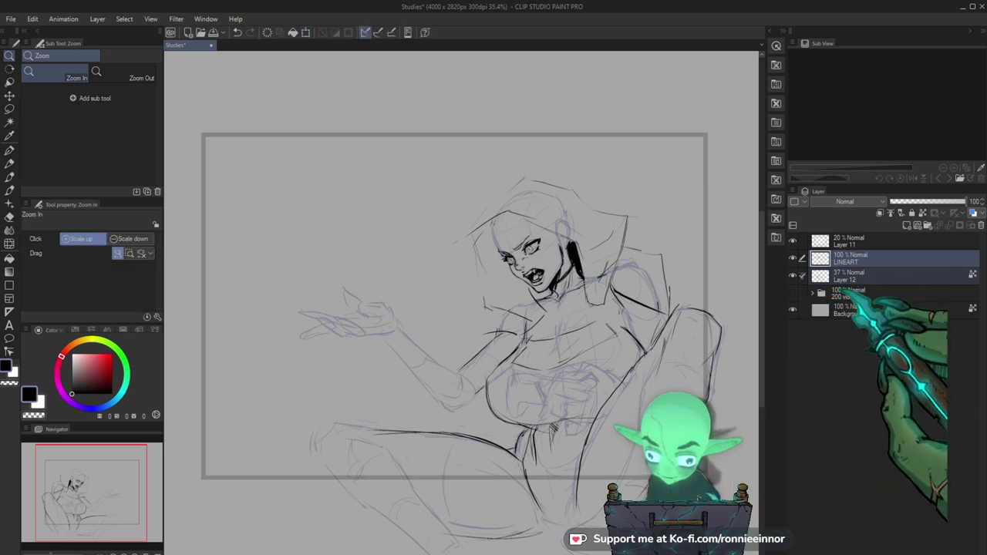
Undo the accidental vertical flip of the canvas view and turn off its horizontal mirroring.
click(152, 554)
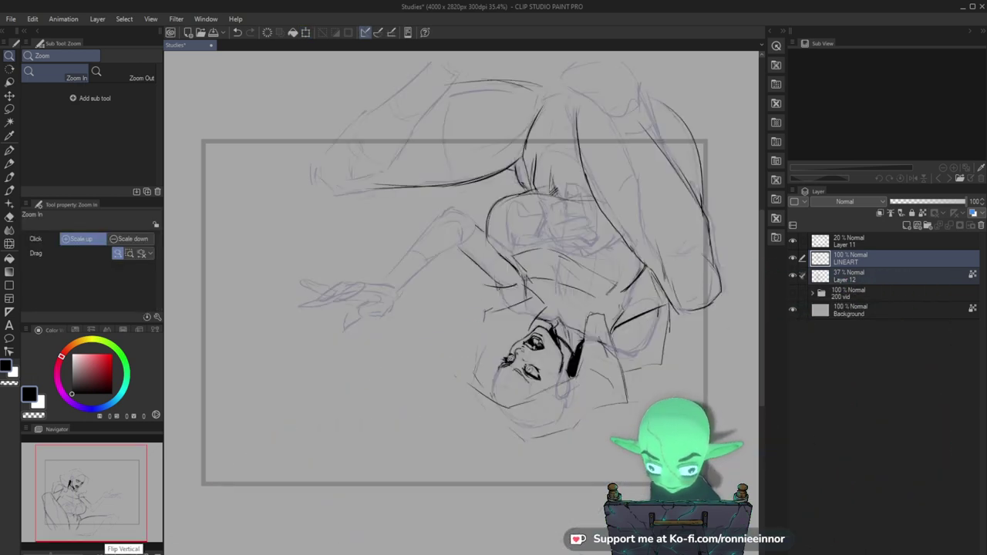
click(152, 554)
click(148, 554)
drag(532, 375, 538, 361)
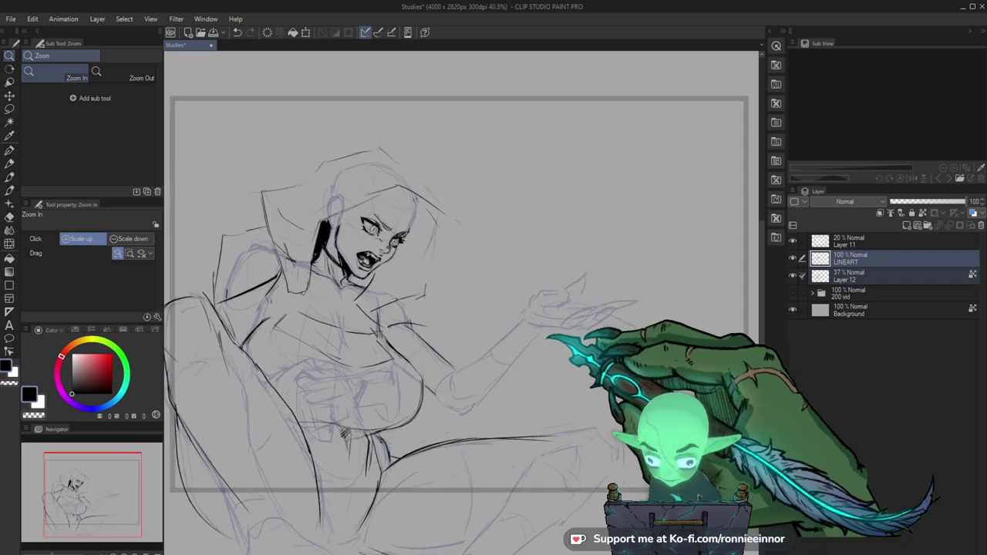
drag(601, 389, 559, 388)
click(854, 262)
key(k)
drag(569, 429, 592, 415)
key(ctrl+z)
Move the LINEART and Layer 12 drawings together slightly to the right within the frame.
shift+click(863, 275)
drag(471, 423, 495, 423)
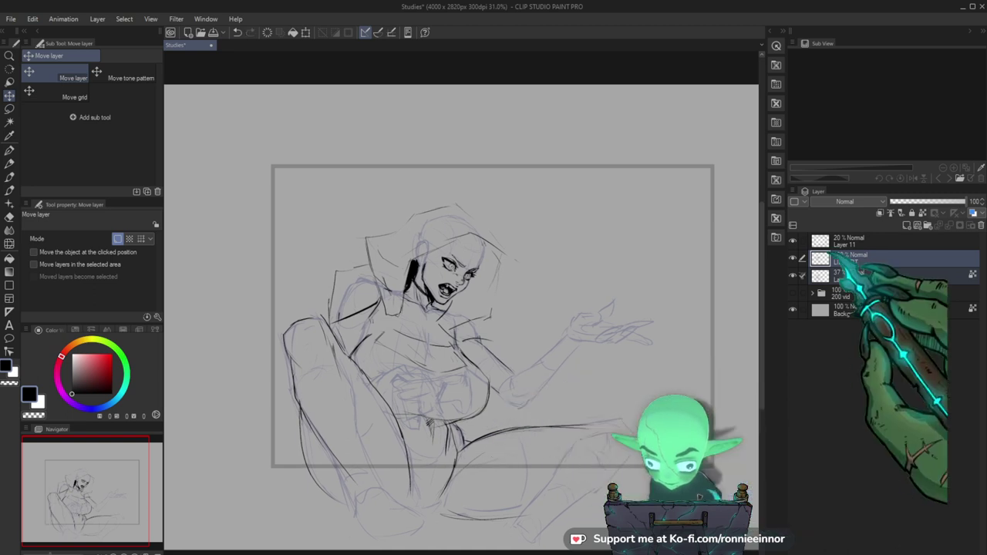
On the LINEART layer, sketch long hair locks falling over the chest and the upper chest contours with the brush pen.
click(870, 259)
key(ctrl+space)
mouse_move(488, 273)
mouse_down()
mouse_move(572, 367)
mouse_move(547, 333)
mouse_up()
key(b)
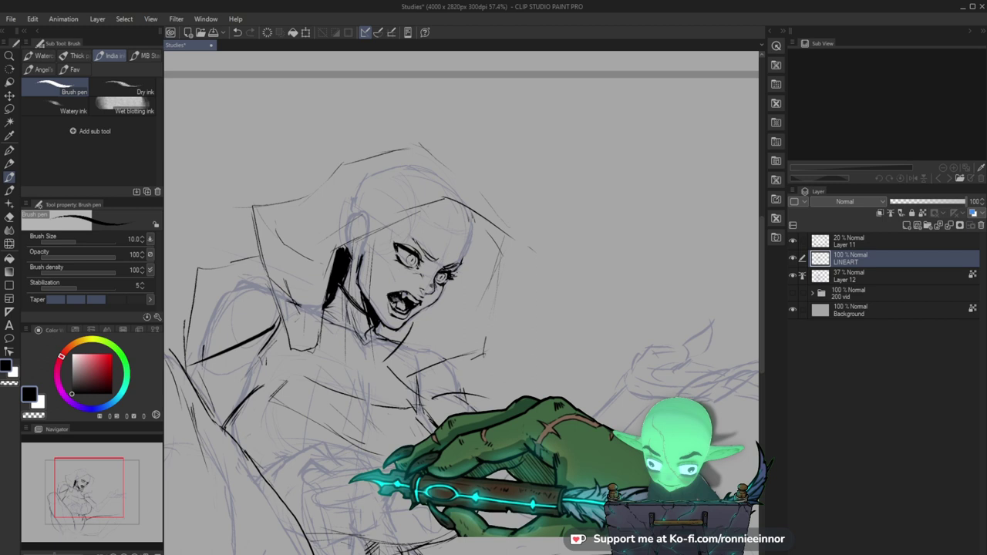
key(ctrl+space)
mouse_move(519, 314)
mouse_down()
mouse_move(511, 330)
mouse_move(515, 301)
mouse_move(523, 356)
mouse_move(508, 342)
mouse_up()
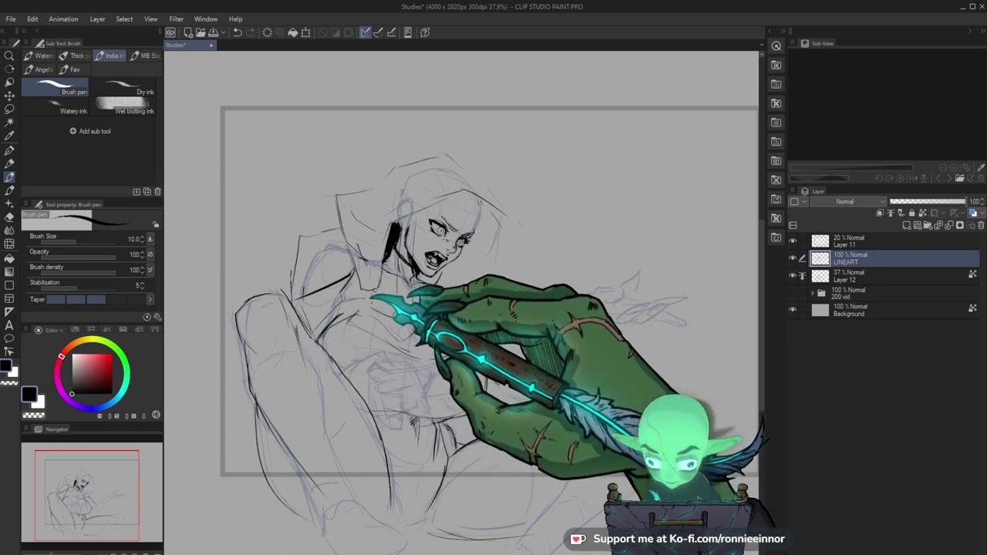
drag(505, 339, 462, 377)
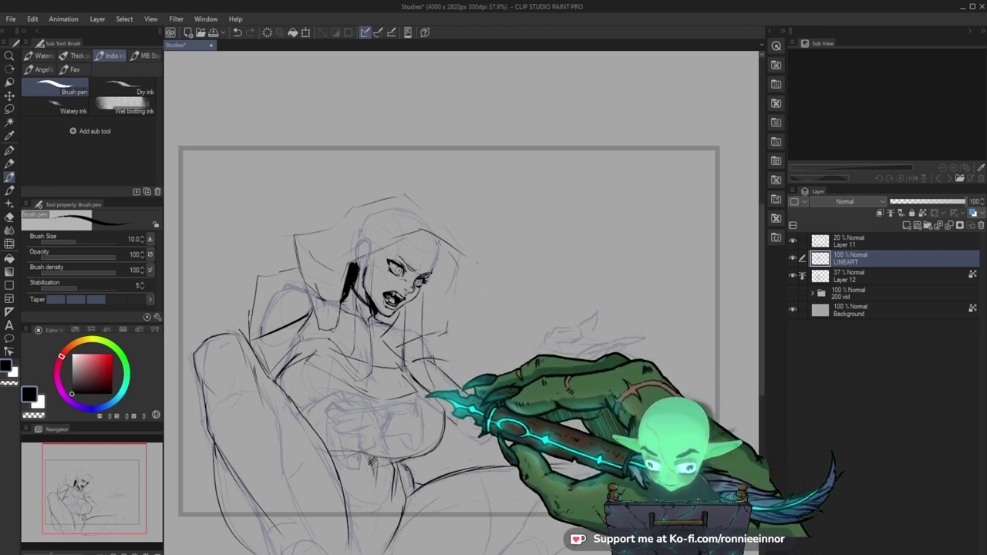
Enlarge the hard eraser to size 60 and erase the overlapping lines at the far shoulder.
key(e)
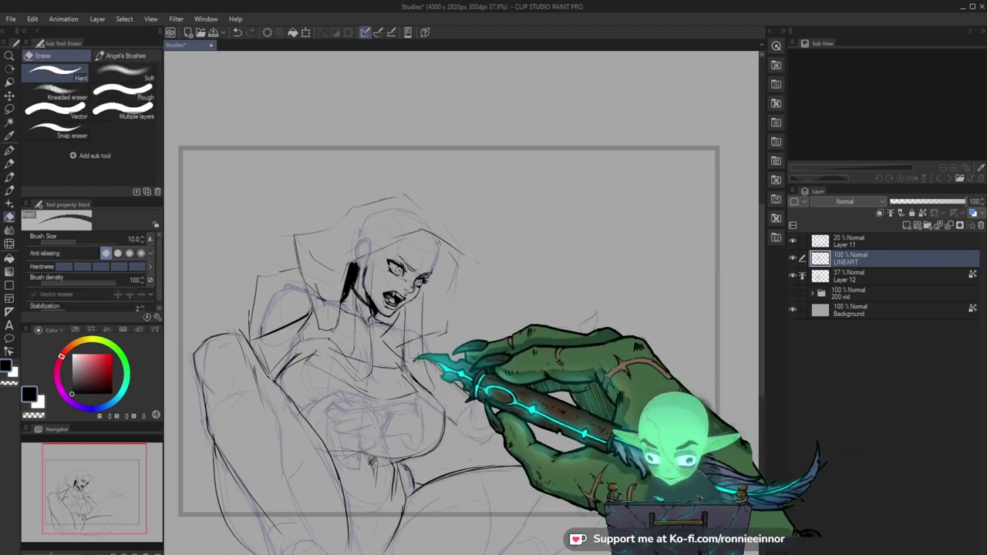
key(])
key(])
key(])
key(])
key(])
key(])
key(])
key(])
key(])
mouse_move(416, 365)
mouse_down()
mouse_move(411, 342)
mouse_move(413, 356)
mouse_up()
Erase the jaw lines behind the near hair lock and ink a bold edge sweeping over the forehead.
key(ctrl+space)
drag(465, 298, 452, 298)
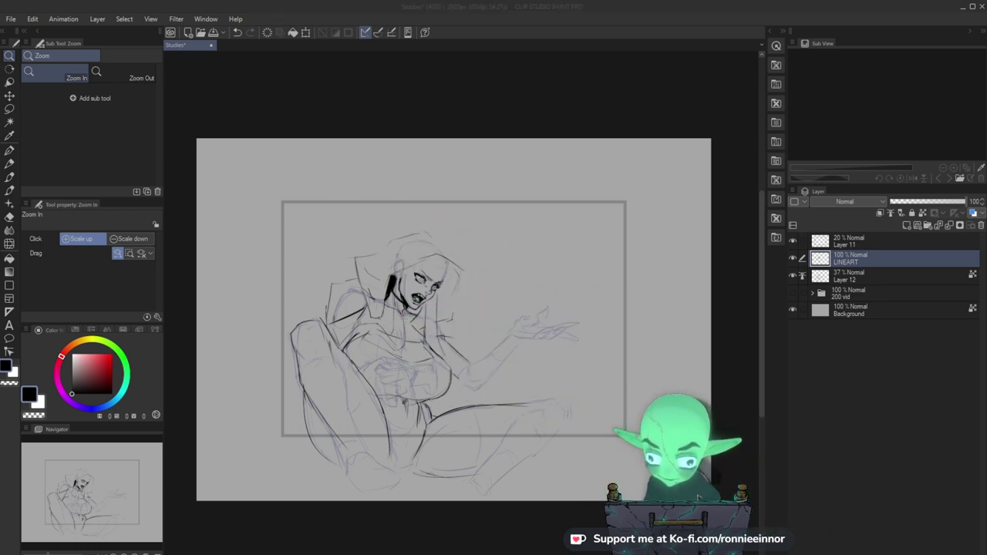
drag(449, 285, 515, 282)
key(b)
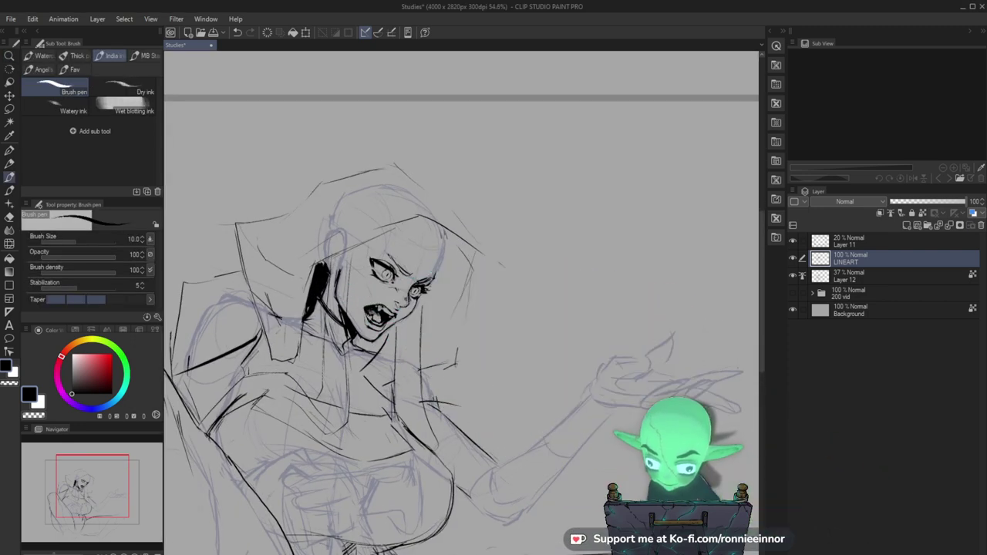
key(e)
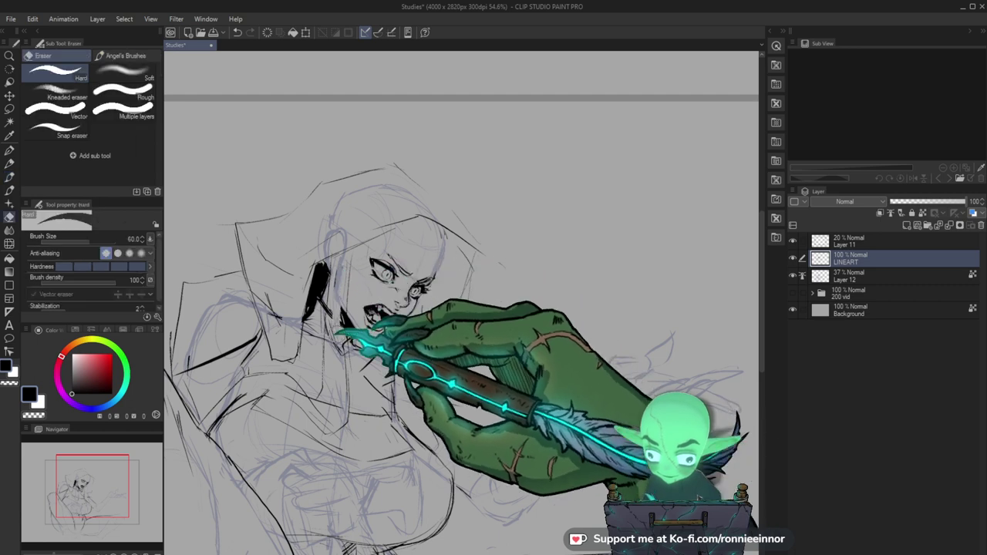
key(b)
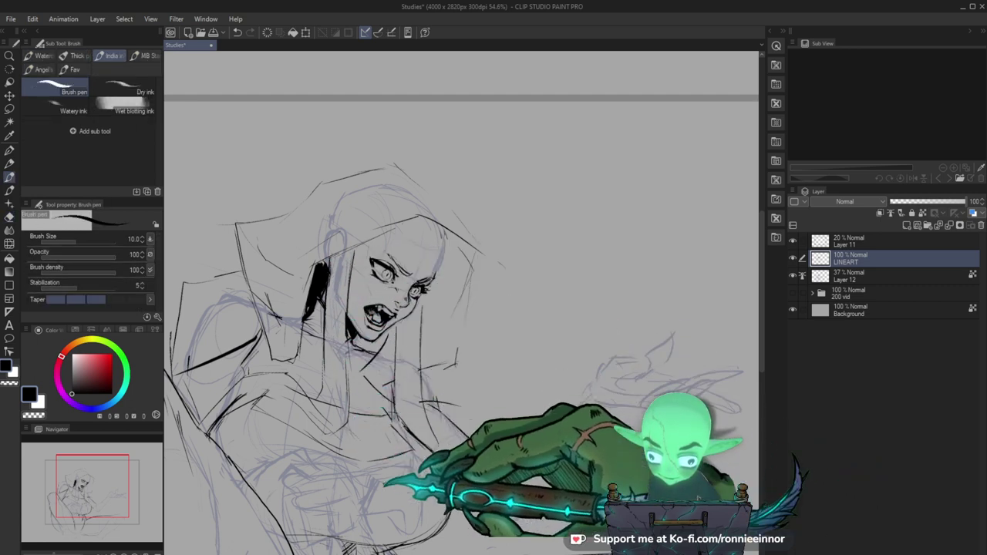
drag(440, 451, 455, 436)
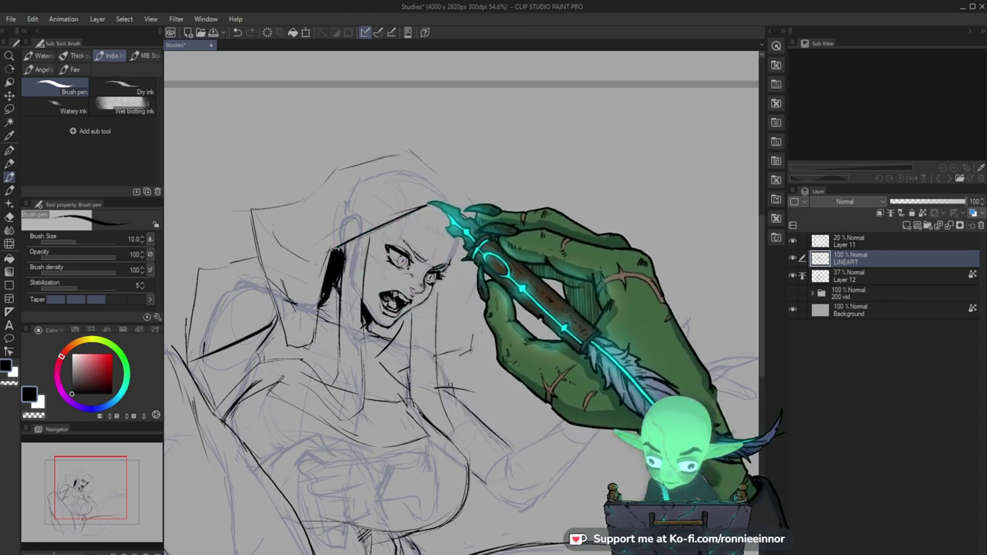
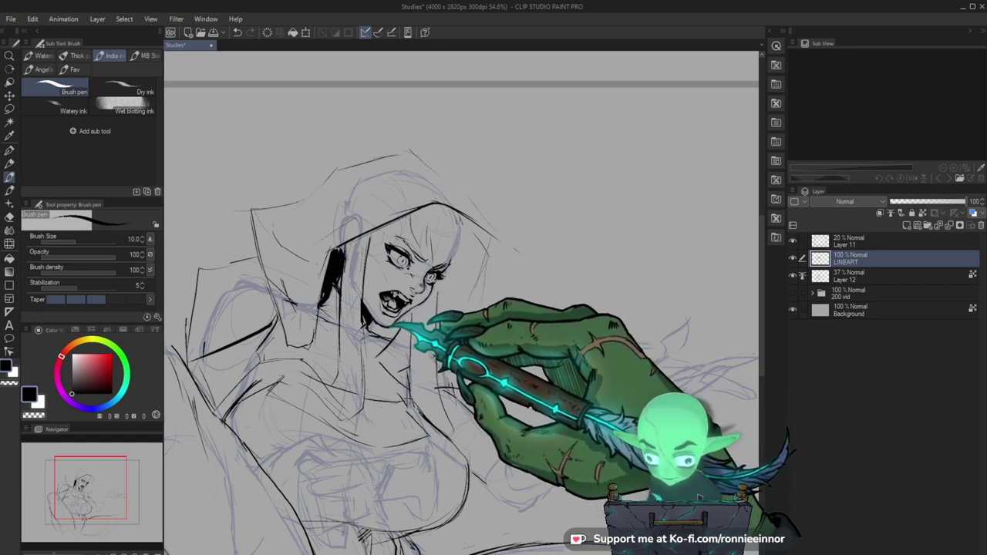
key(ctrl+space)
drag(435, 336, 409, 336)
drag(488, 363, 515, 360)
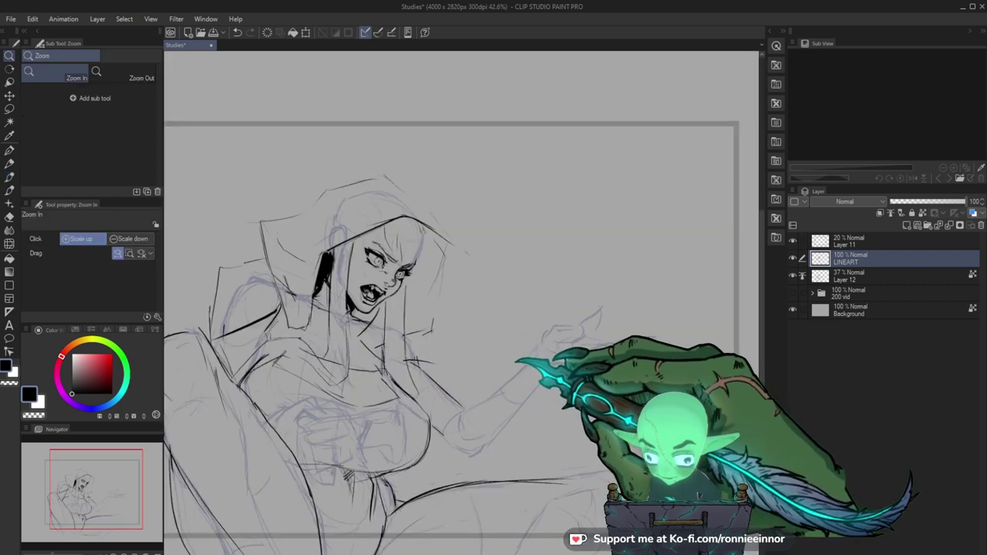
mouse_move(537, 326)
mouse_down()
mouse_move(454, 287)
mouse_move(464, 293)
mouse_up()
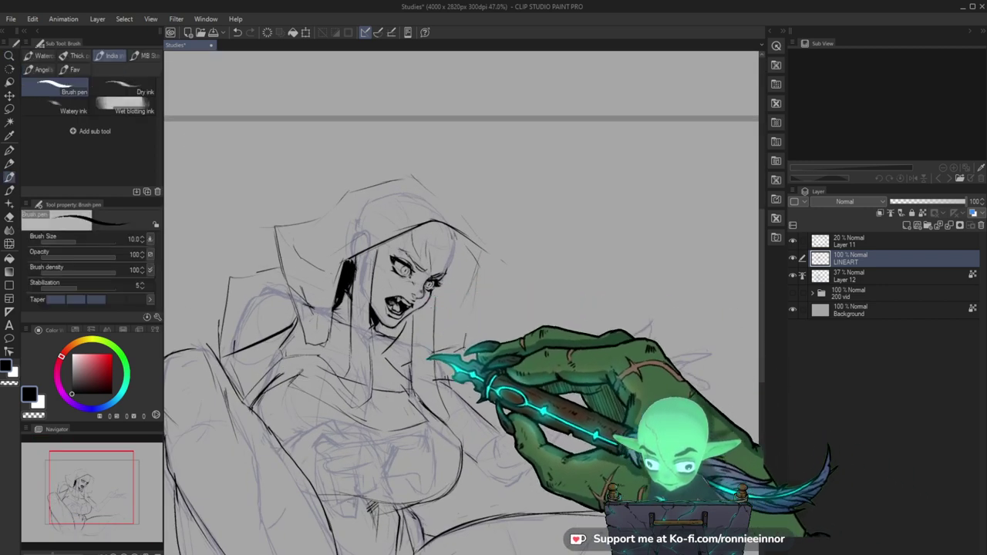
key(e)
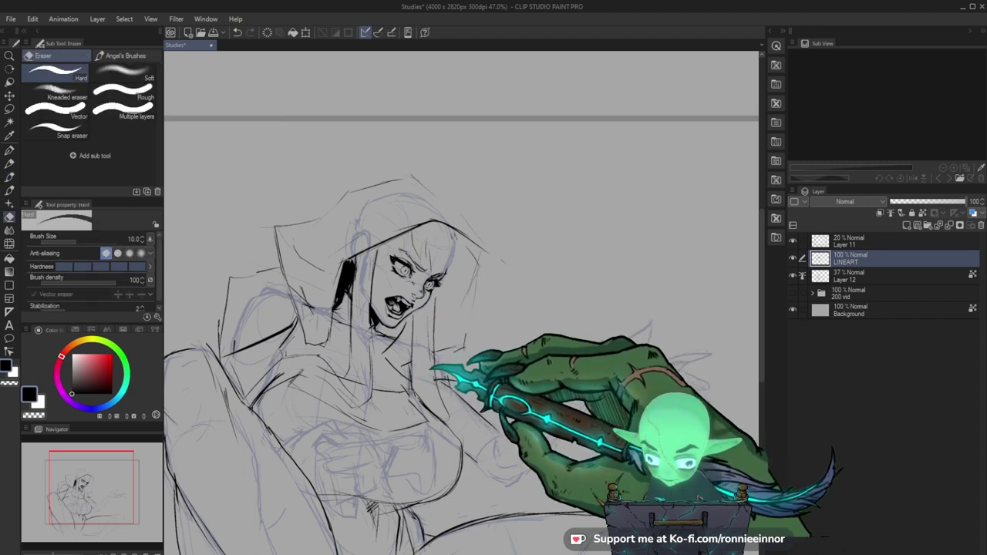
key(b)
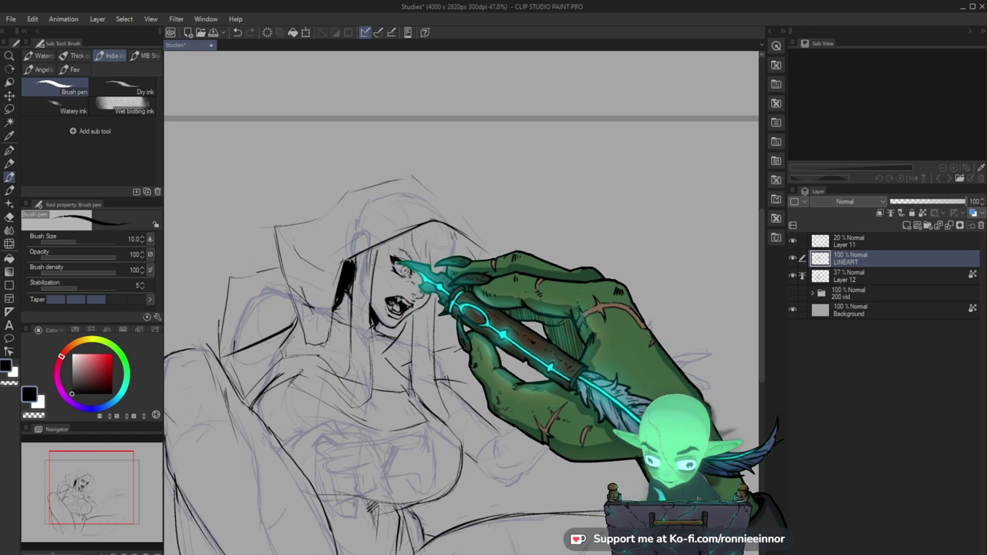
scroll(401, 266, down, 1)
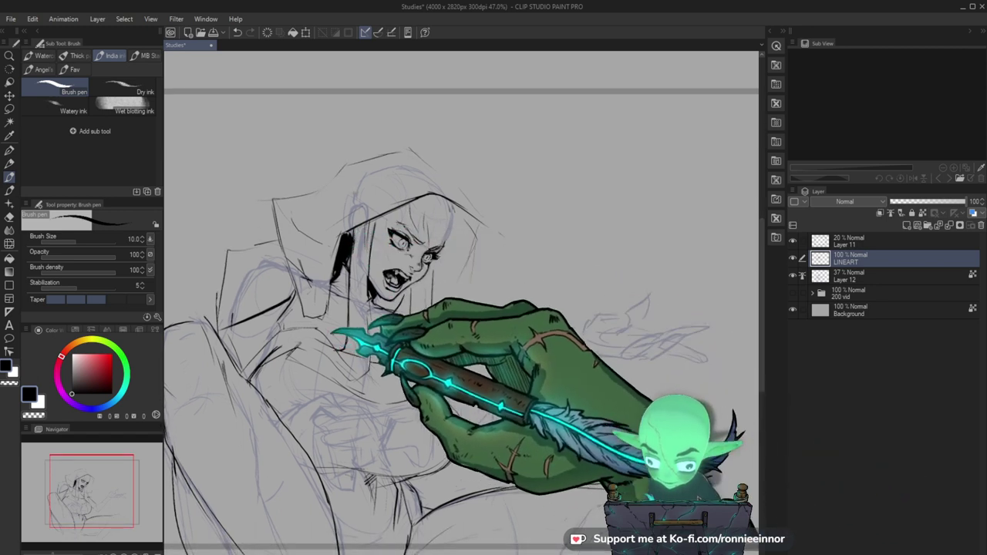
Touch up the lines around the nose with the hard eraser and brush pen.
drag(427, 489, 401, 493)
key(ctrl+space)
drag(401, 250, 462, 252)
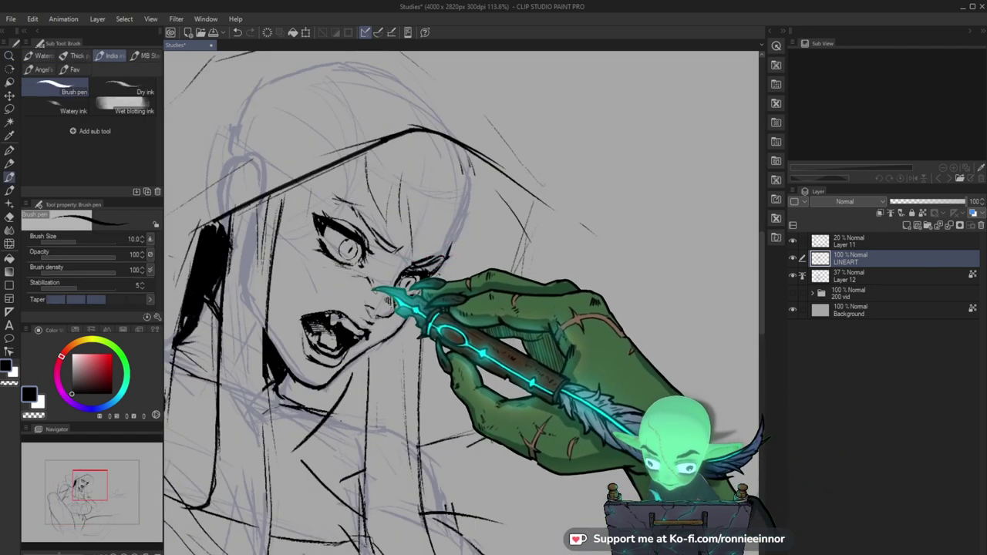
key(e)
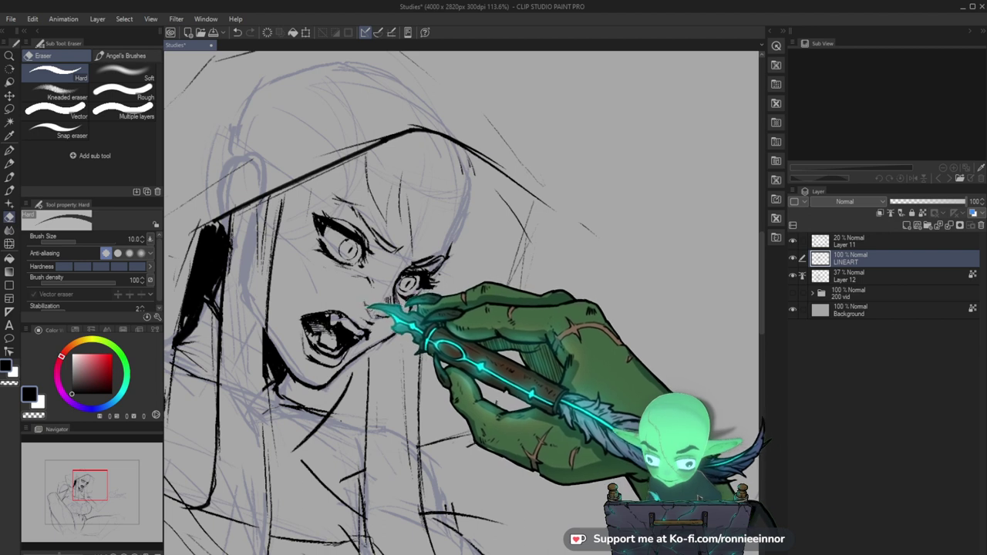
key(b)
key(e)
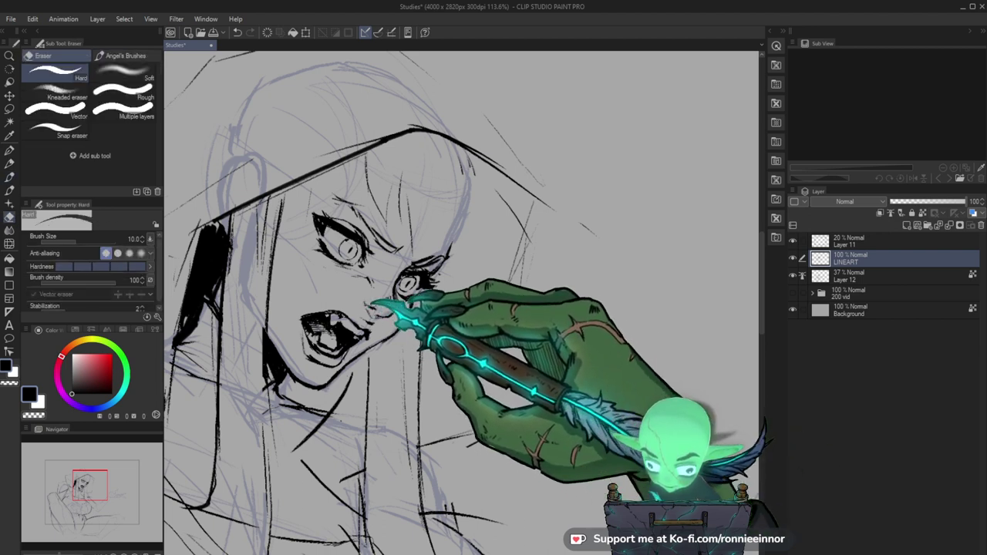
key(ctrl+space)
drag(427, 309, 324, 312)
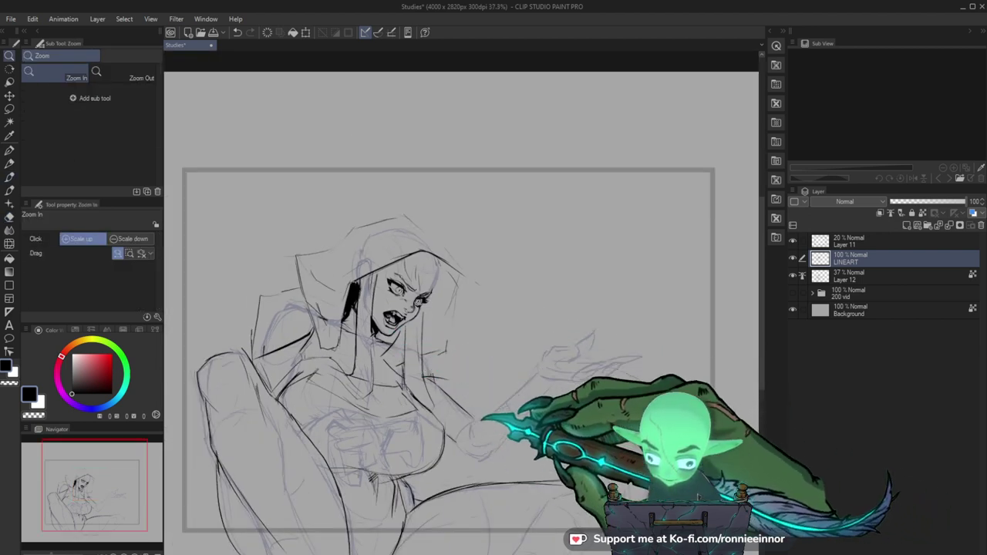
Save the drawing and fill the neck area beneath the chin with a solid black shadow using the brush pen.
drag(540, 493, 698, 498)
drag(355, 303, 385, 306)
key(b)
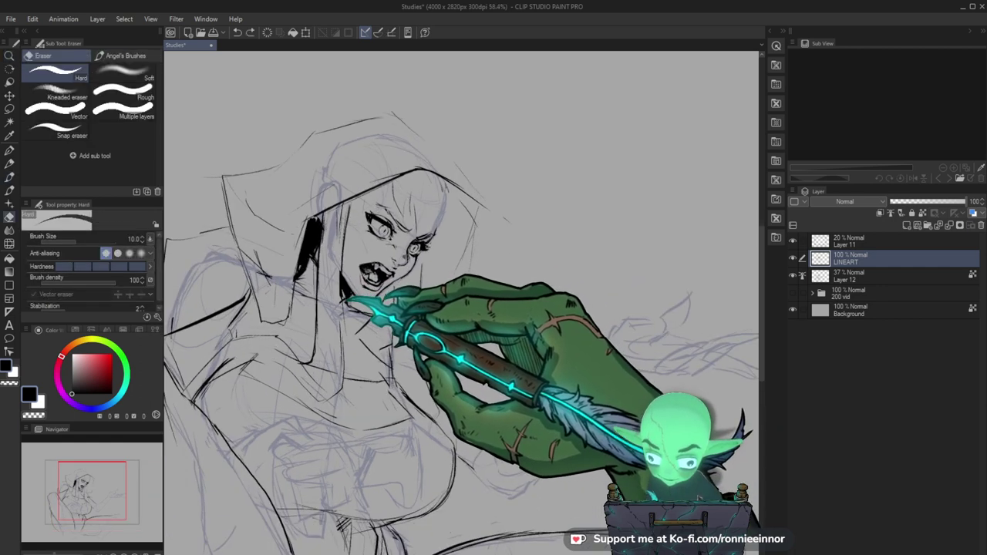
key(ctrl+s)
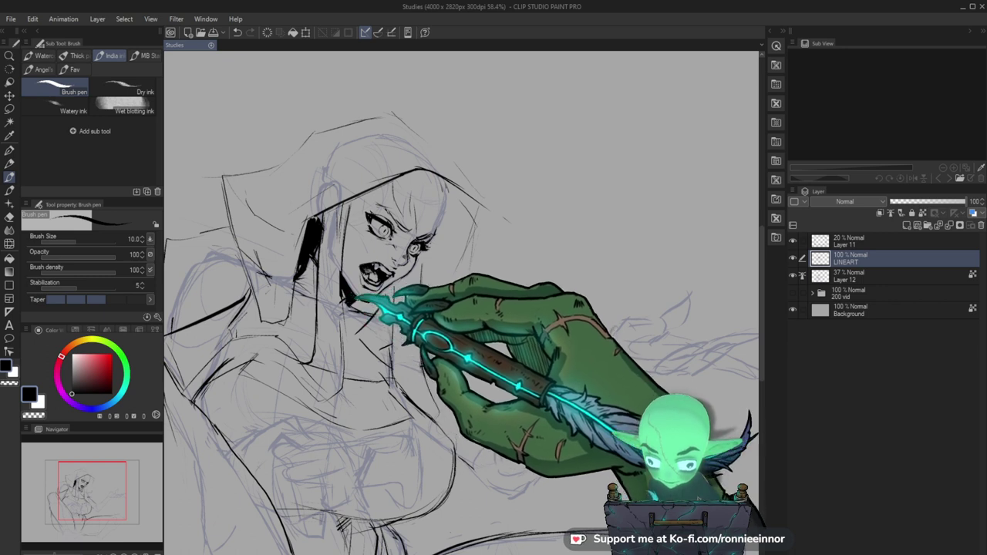
drag(356, 301, 361, 306)
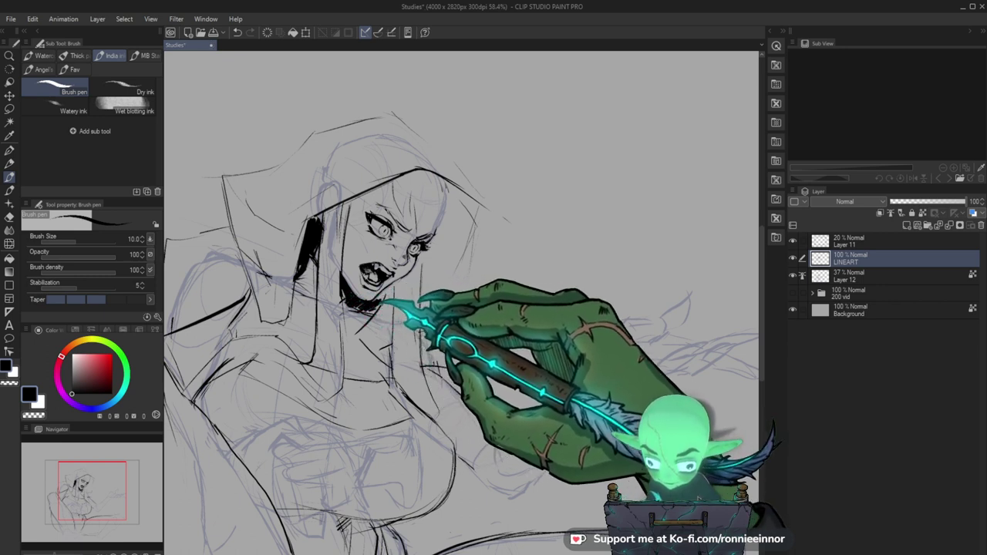
key(e)
key(b)
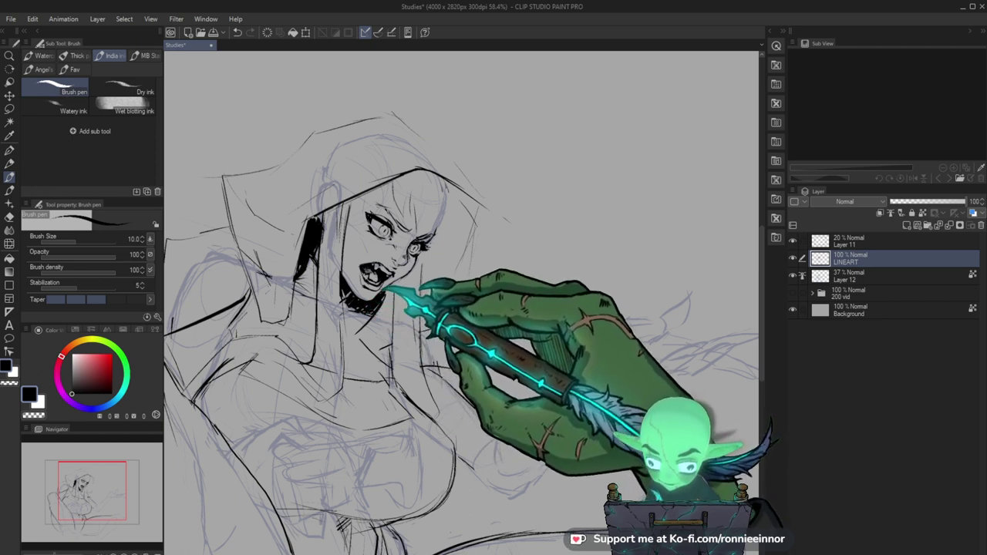
drag(387, 295, 372, 311)
Sketch the hood's far side hanging beside the face and add inner fold lines along its near side.
mouse_move(432, 326)
mouse_down()
mouse_move(469, 354)
mouse_move(535, 269)
mouse_move(421, 314)
mouse_move(440, 314)
mouse_up()
drag(377, 318, 417, 356)
drag(470, 325, 461, 365)
key(e)
drag(404, 186, 442, 165)
key(b)
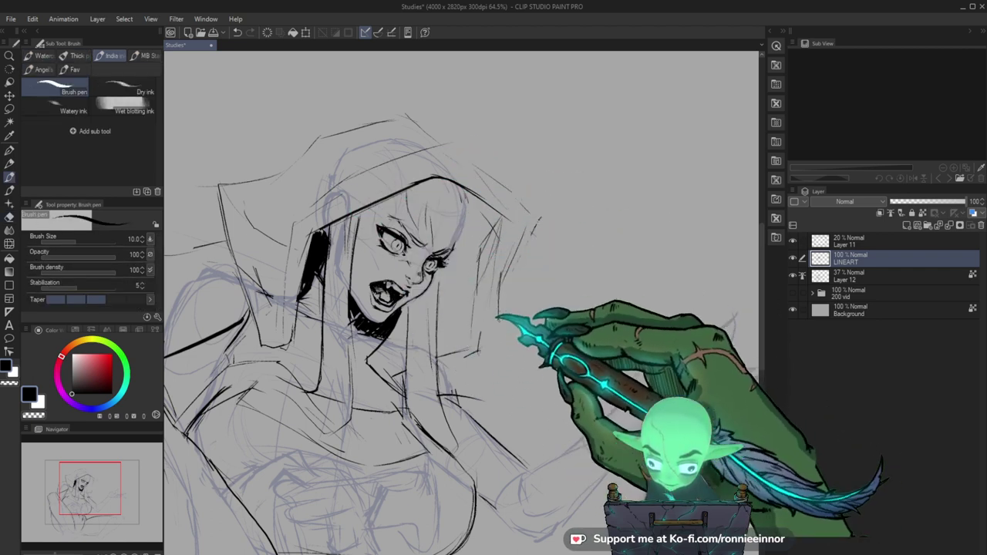
Define the hood's outer top and far corner with the brush pen, erasing stray strokes around the corner and lower hem.
key(e)
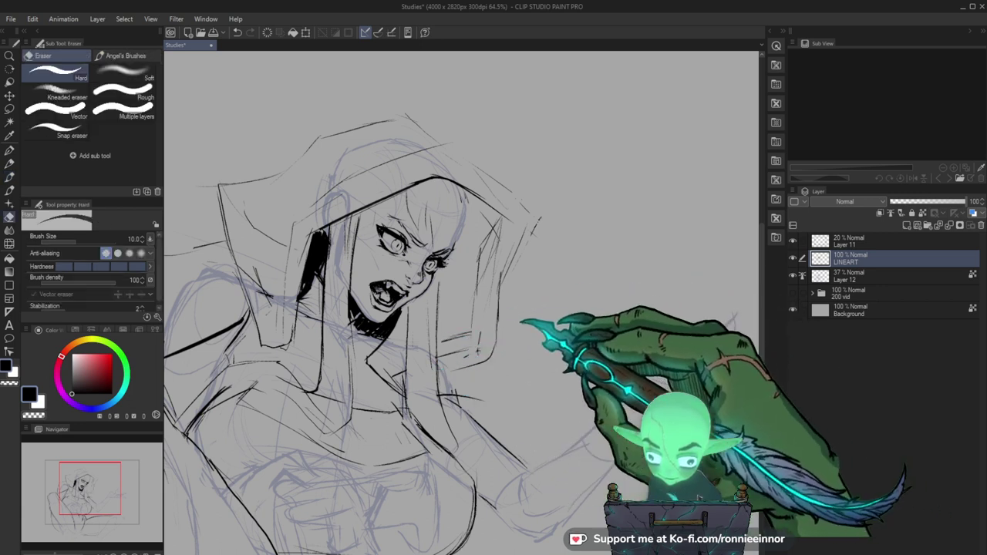
key(b)
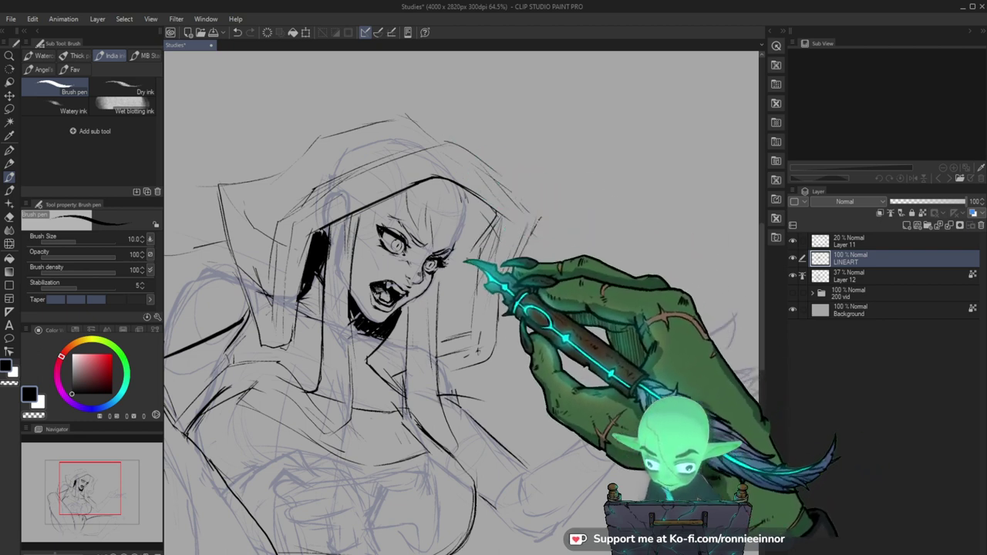
key(e)
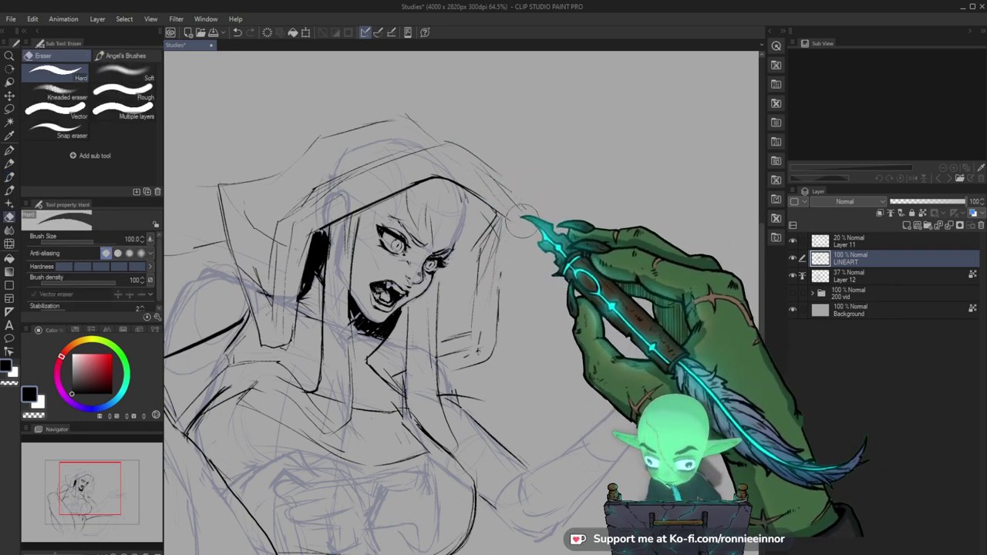
key(b)
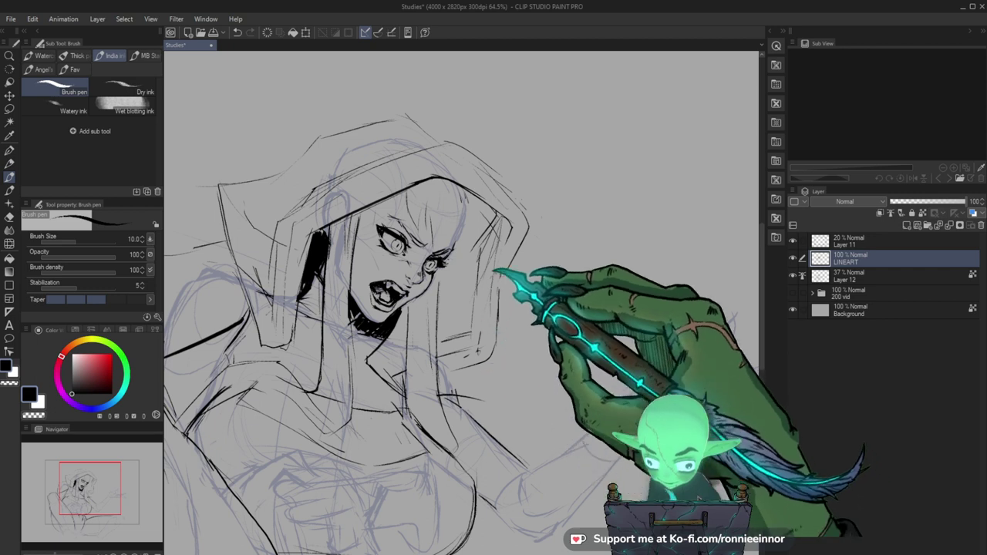
key(e)
key(b)
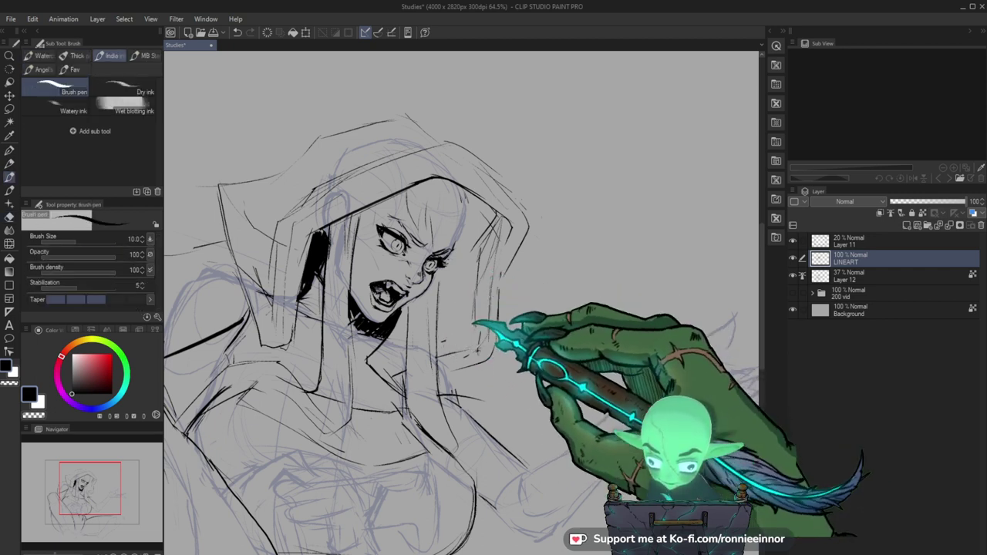
Sketch a fringe of hair strands across the forehead beneath the hood's edge, undoing a stray stroke.
mouse_move(632, 362)
mouse_down()
mouse_move(551, 272)
mouse_move(580, 239)
mouse_up()
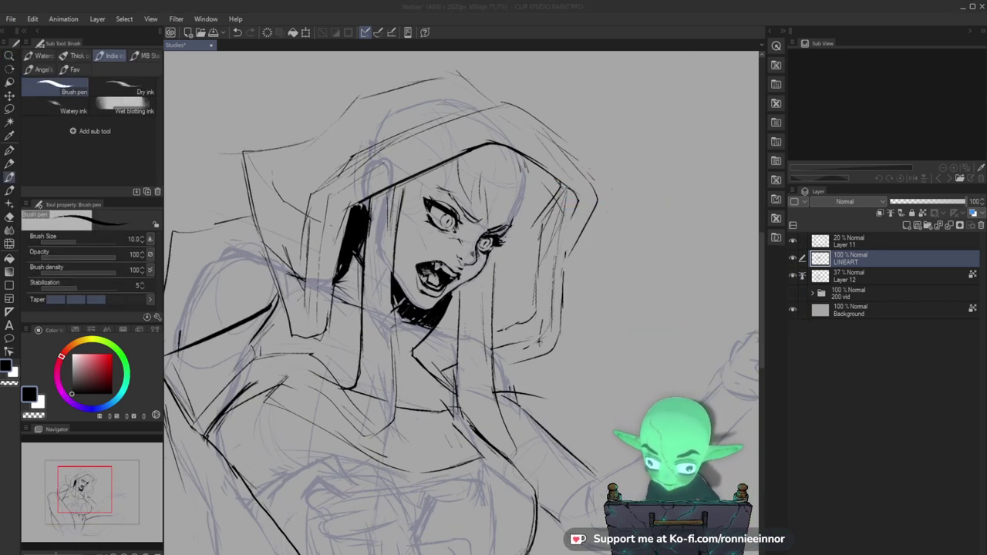
key(ctrl+z)
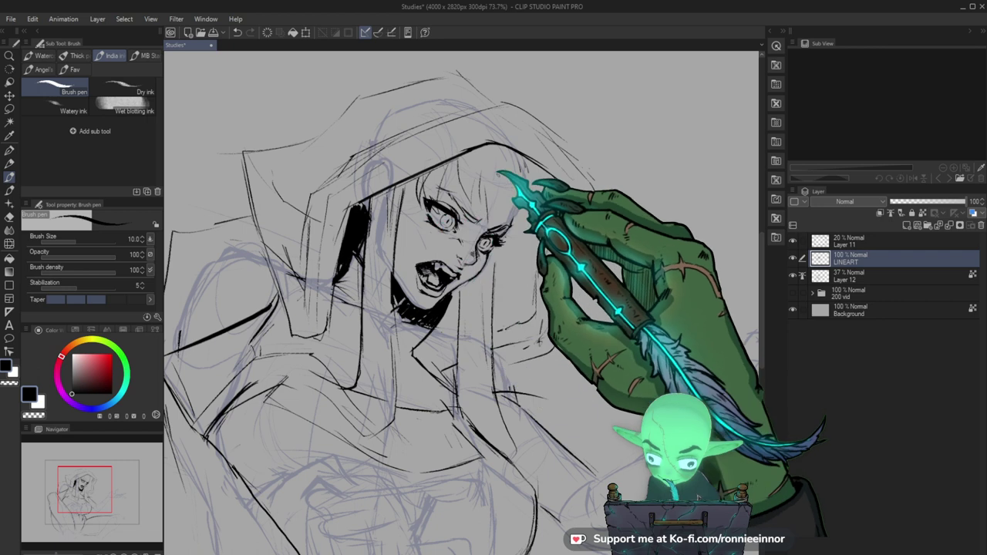
key(e)
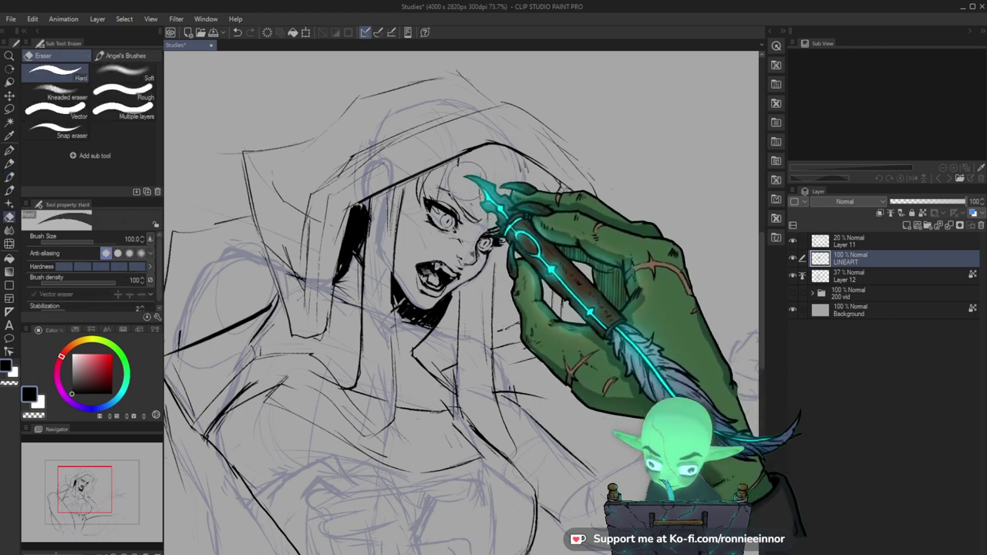
key(b)
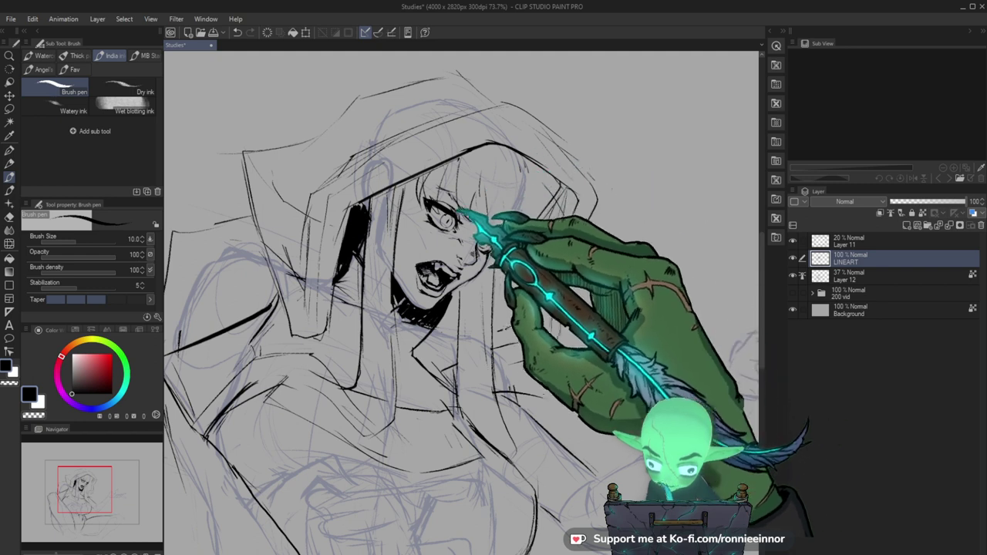
Reduce the brush pen to size 8 and refine the far eyebrow and eyelashes, cleaning up with the hard eraser.
key(bracketleft)
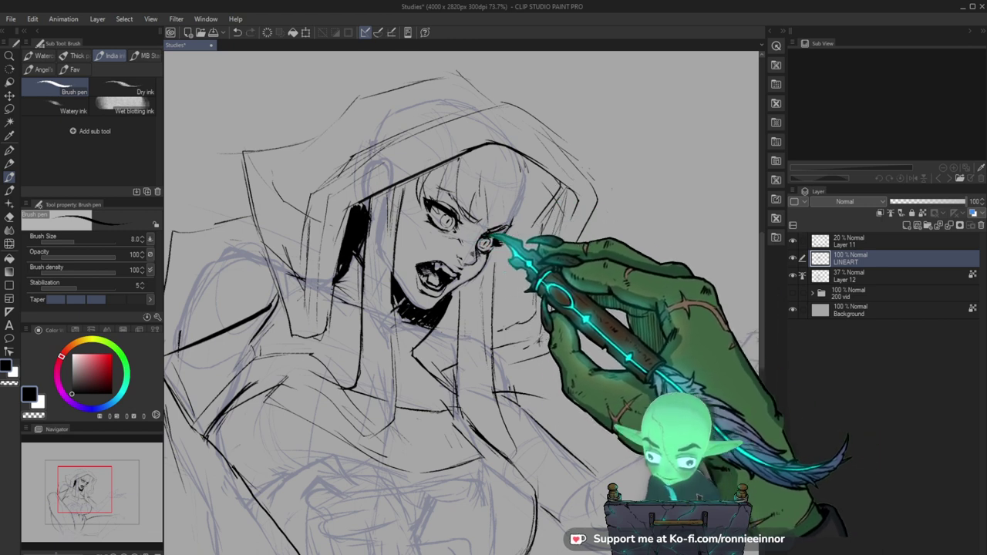
key(ctrl+space)
drag(502, 234, 526, 246)
key(b)
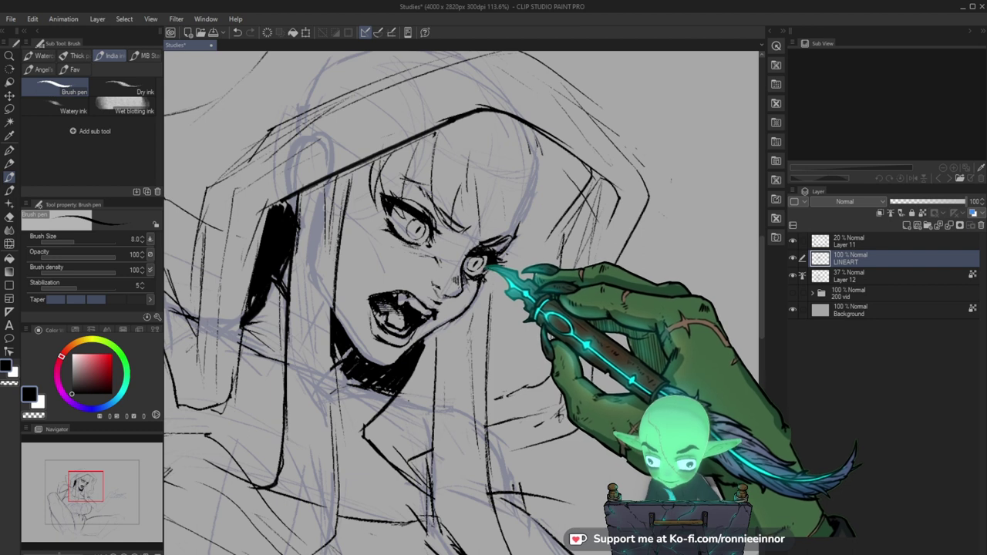
key(e)
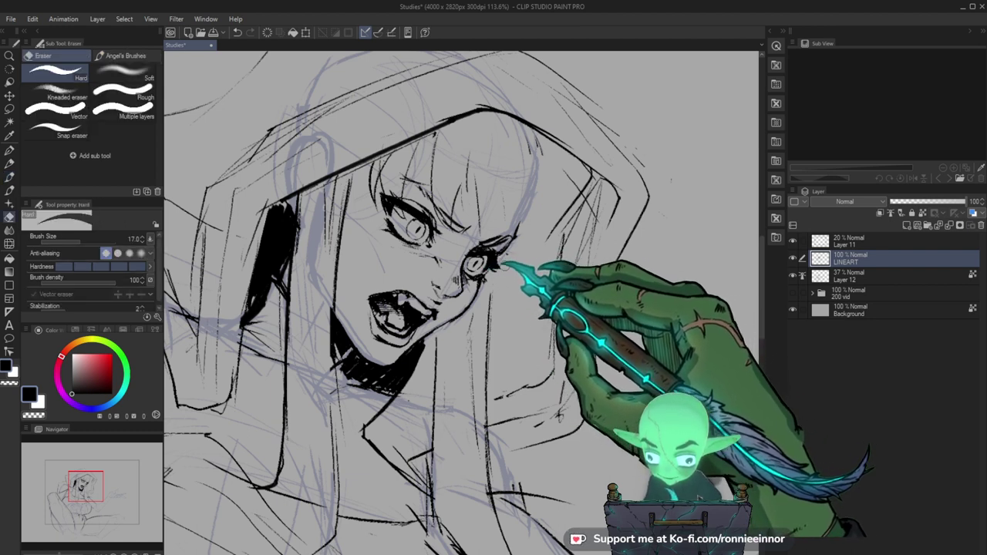
key(b)
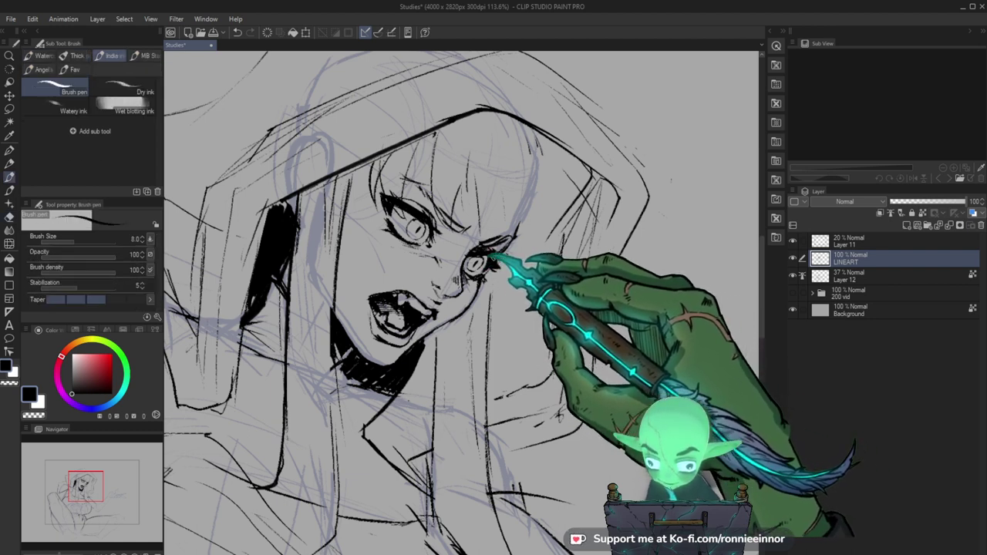
Reshape the far eye's upper lid and outer lashes, alternating the size 17 hard eraser with the brush pen.
drag(567, 269, 555, 296)
key(e)
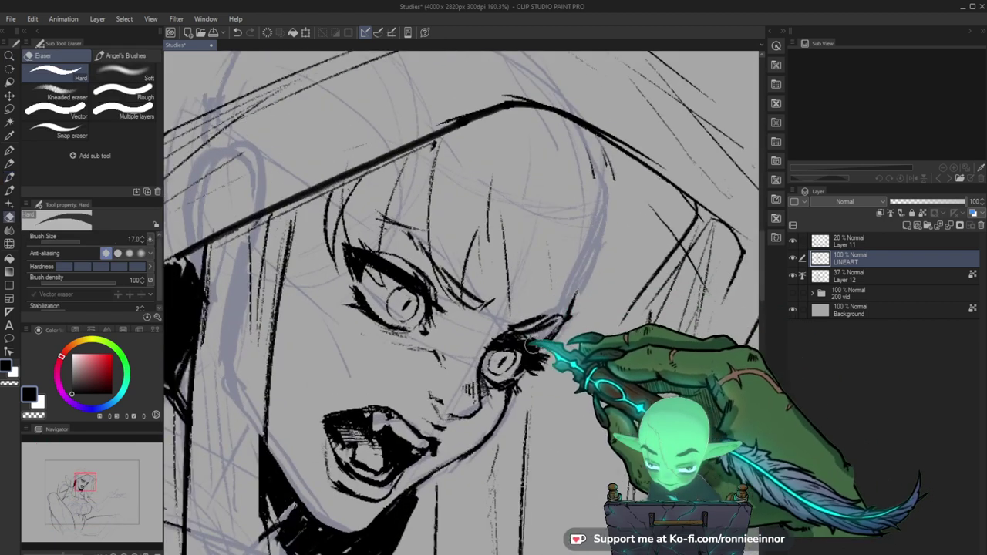
key(b)
drag(531, 342, 497, 341)
key(e)
key(b)
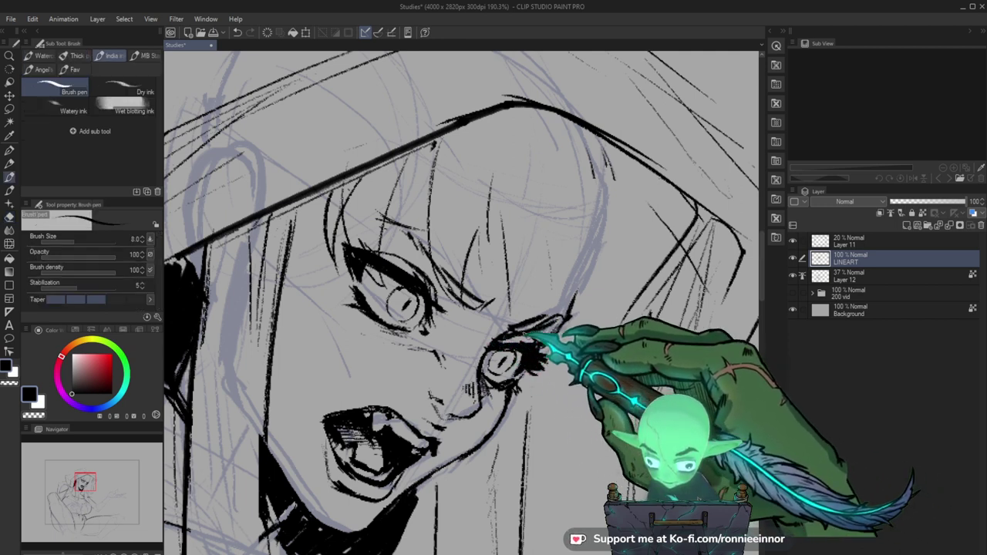
key(e)
key(b)
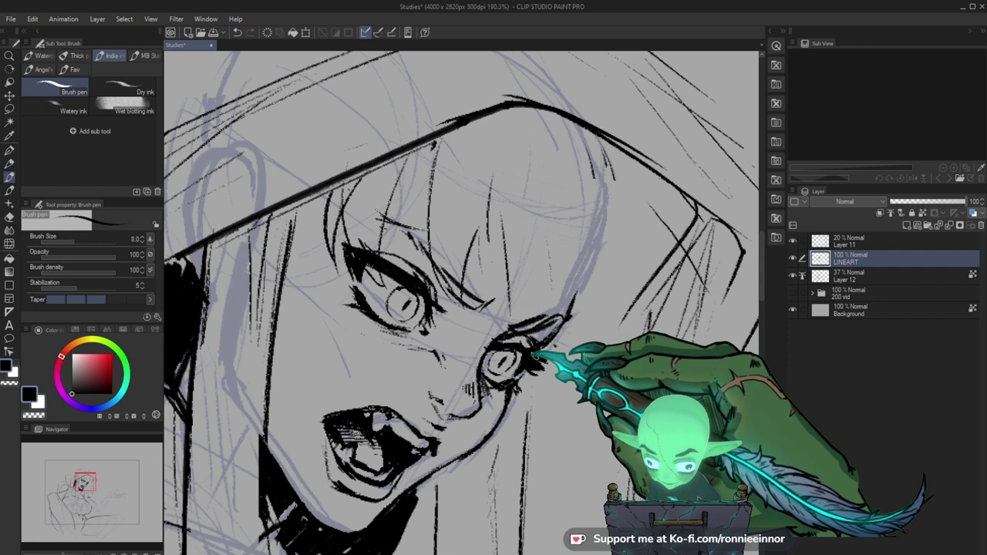
Add more fringe strands over the forehead and sketch a loose hair lock falling beside the far cheek.
drag(573, 320, 745, 299)
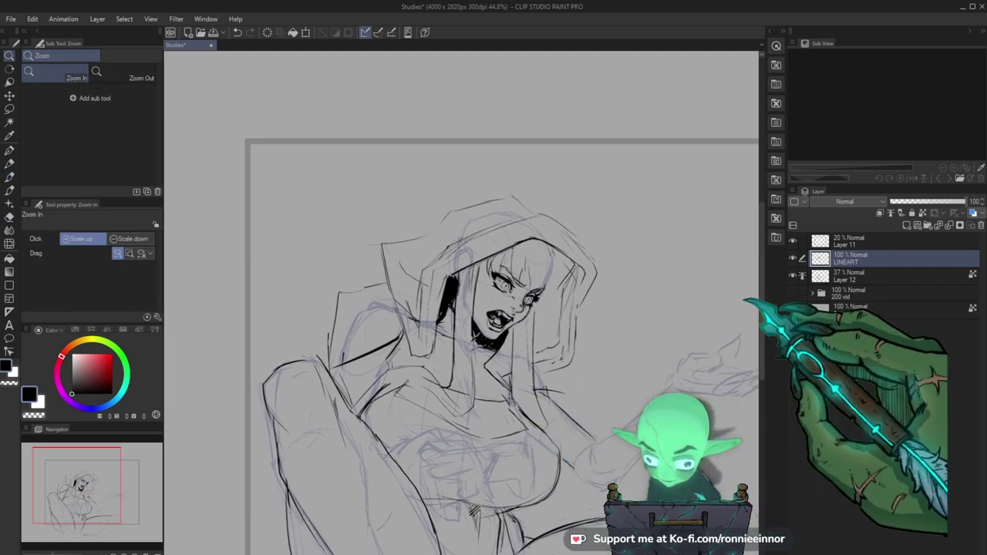
drag(560, 279, 527, 270)
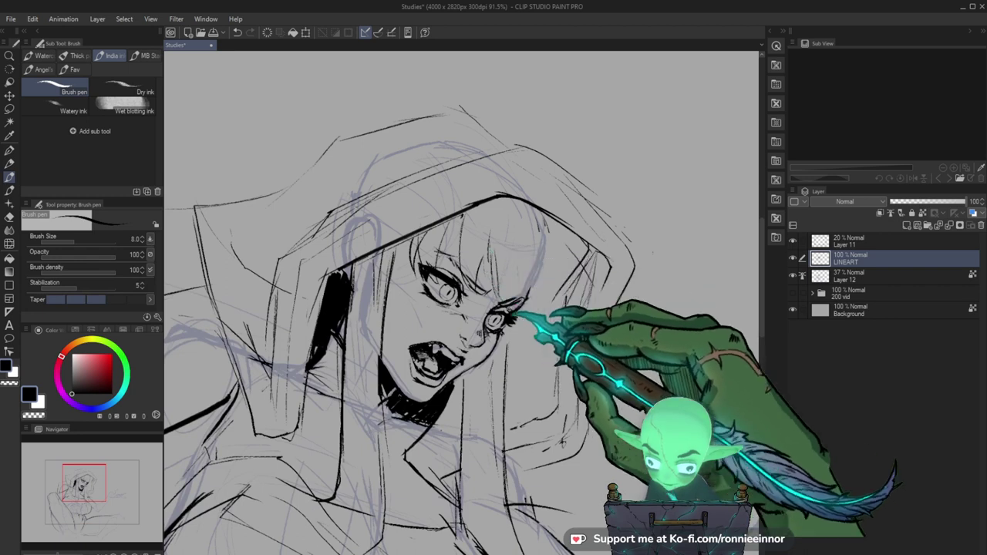
key(e)
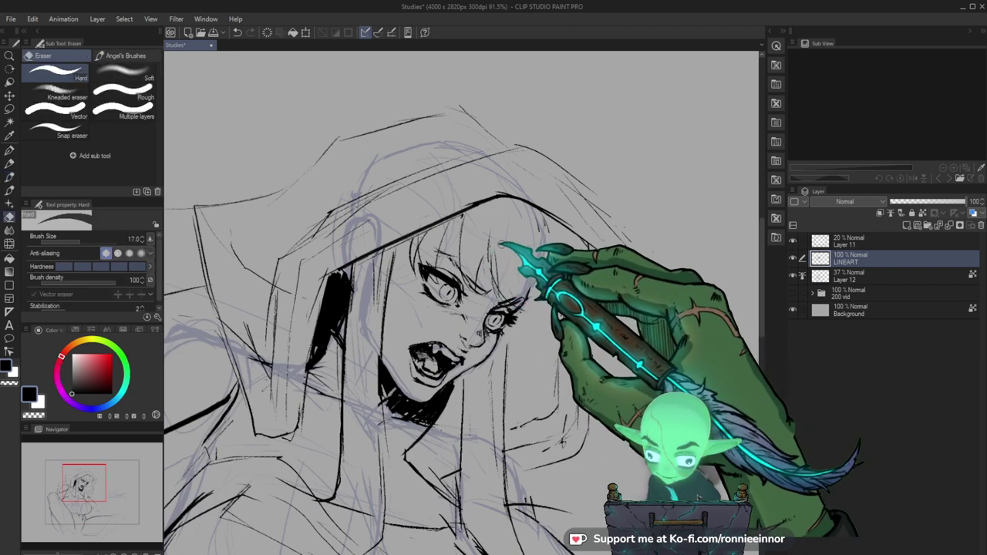
key(b)
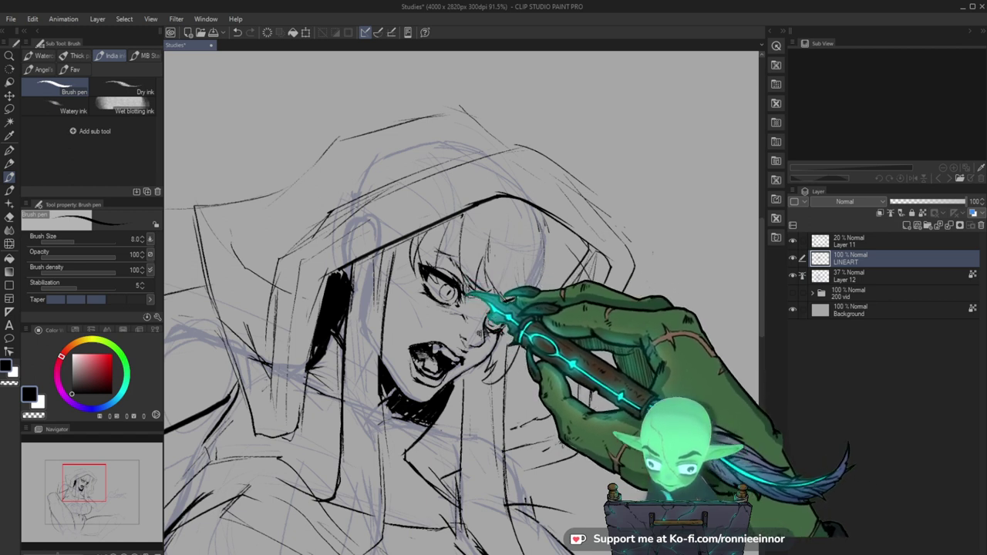
key(ctrl+space)
drag(592, 278, 669, 237)
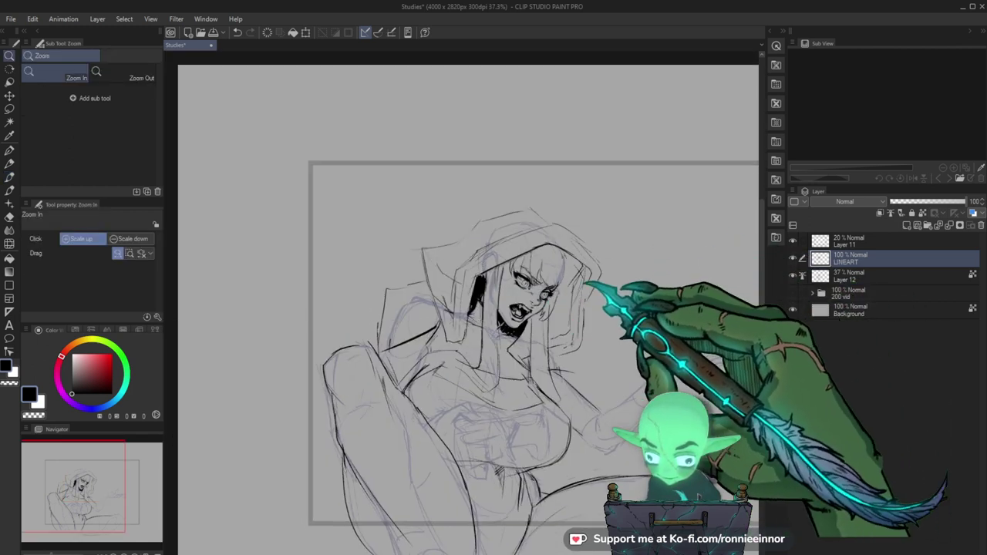
Touch up the far eye, brow and overlapping fringe tips, alternating the brush pen with the size 17 hard eraser.
drag(578, 294, 472, 276)
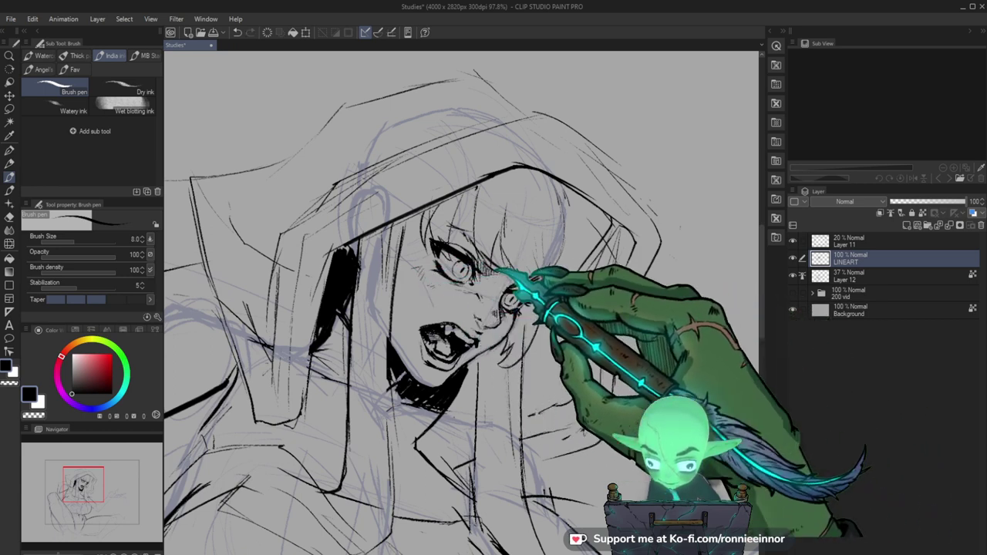
key(e)
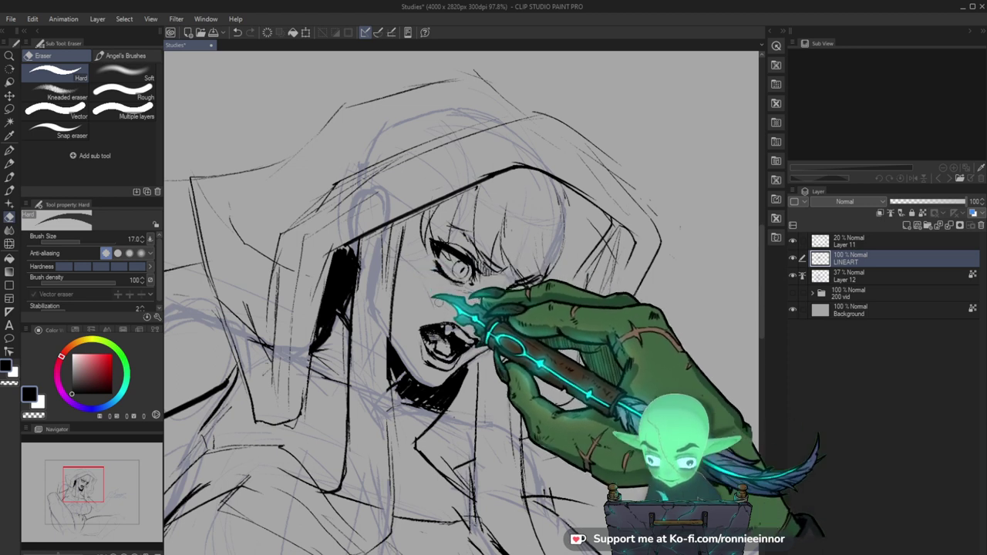
key(b)
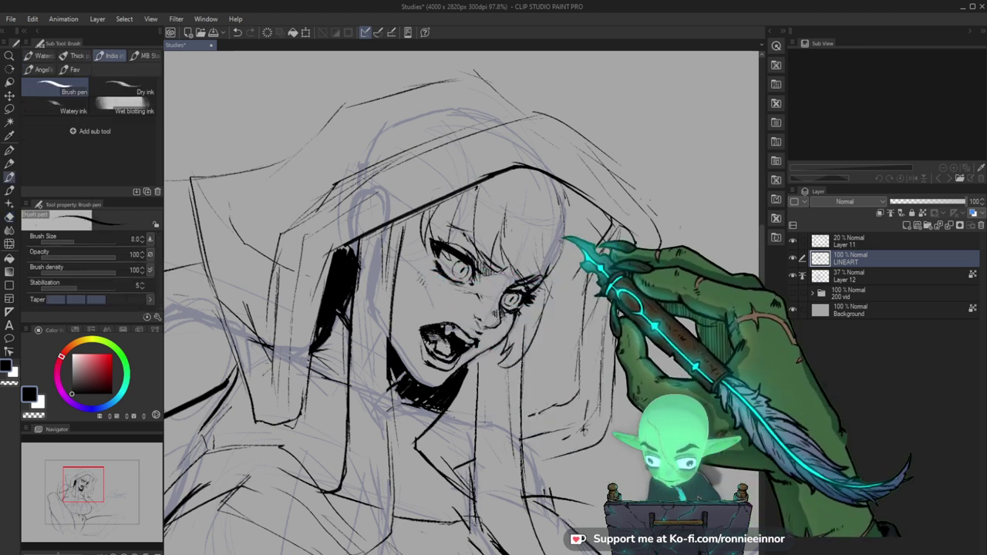
key(ctrl+space)
mouse_move(592, 356)
mouse_down()
mouse_move(544, 356)
mouse_move(613, 349)
mouse_up()
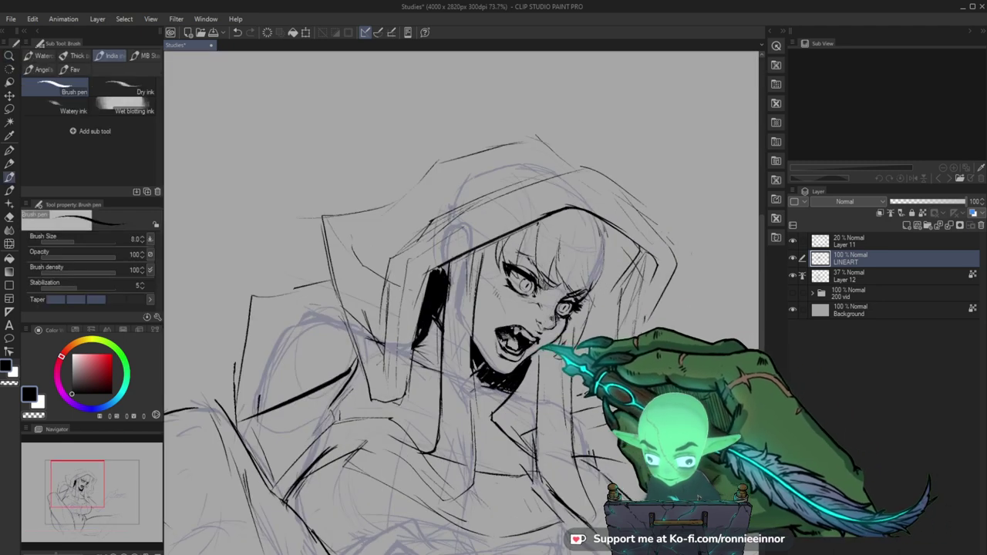
key(e)
key(b)
Refine the lower lip and teeth inside the open mouth with the hard eraser and brush pen.
key(ctrl+space)
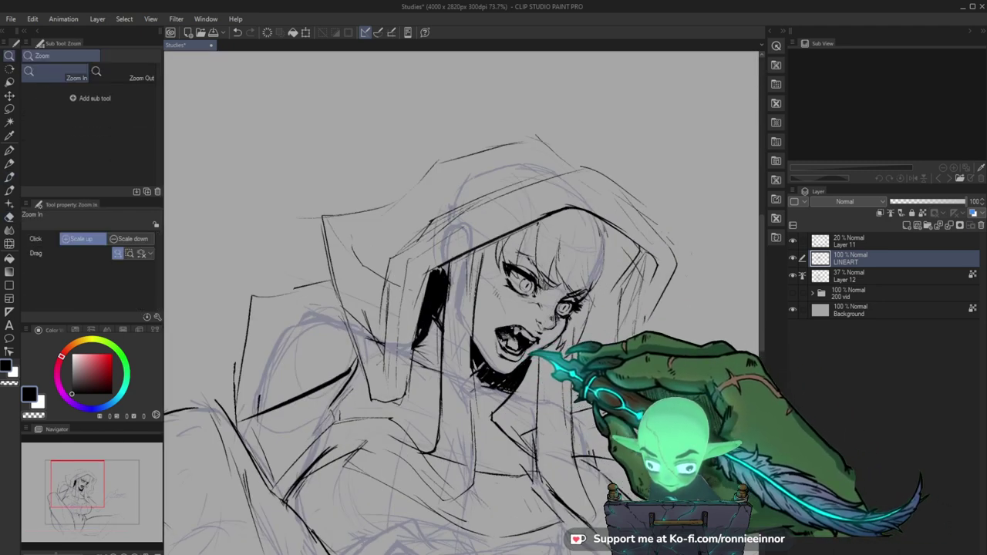
drag(529, 357, 565, 356)
key(e)
drag(475, 341, 479, 353)
key(b)
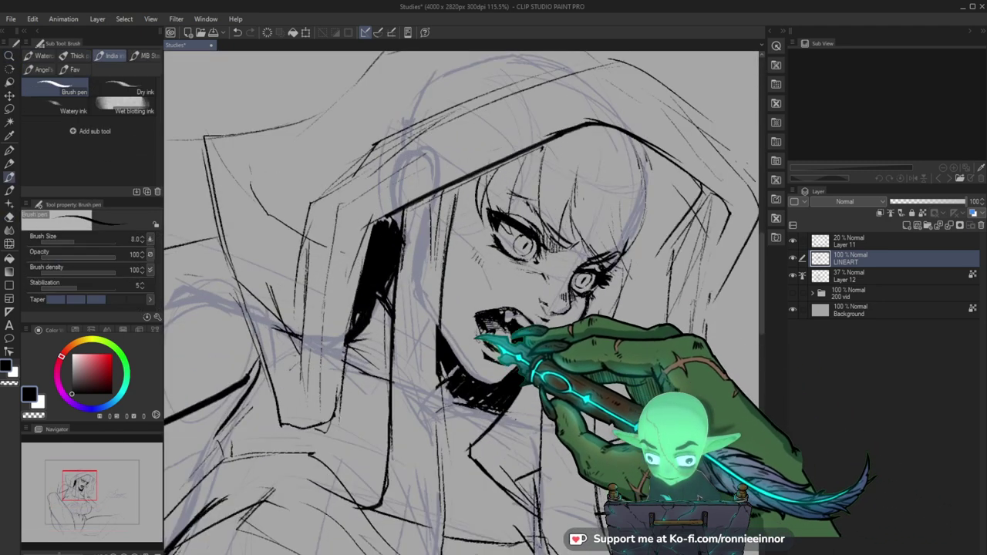
key(e)
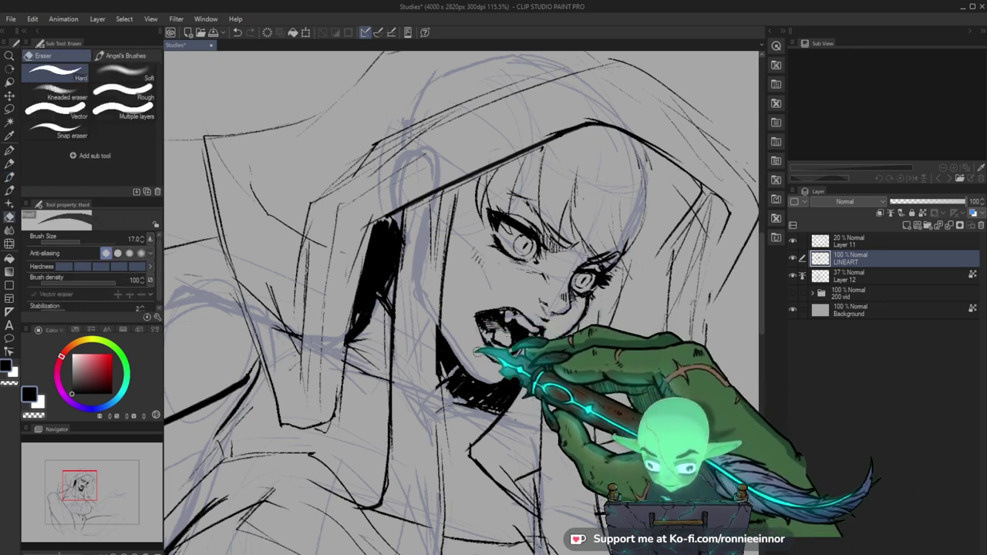
key(b)
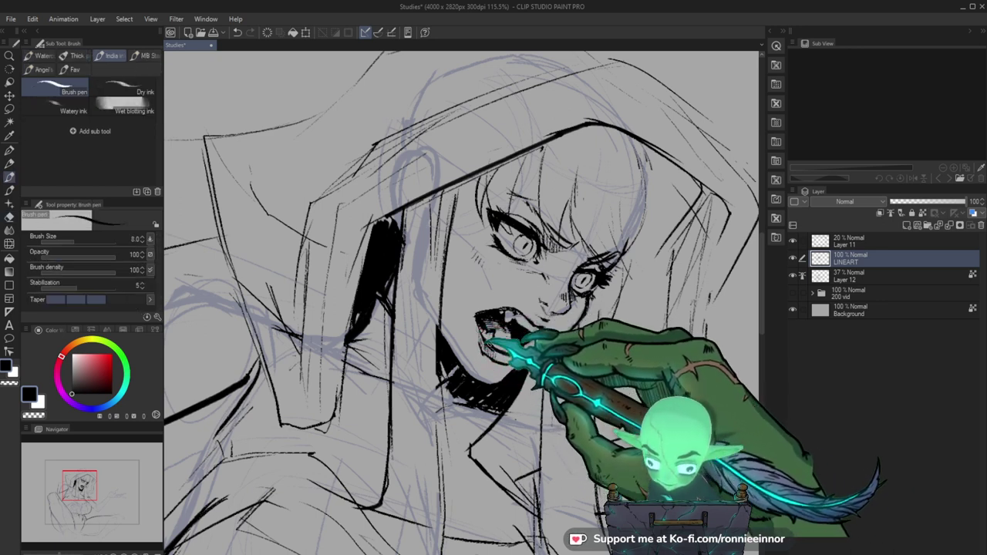
Darken the upper part of the open mouth and clean up the upper lip's outline.
mouse_move(594, 348)
mouse_down()
mouse_move(565, 358)
mouse_move(624, 353)
mouse_move(613, 353)
mouse_up()
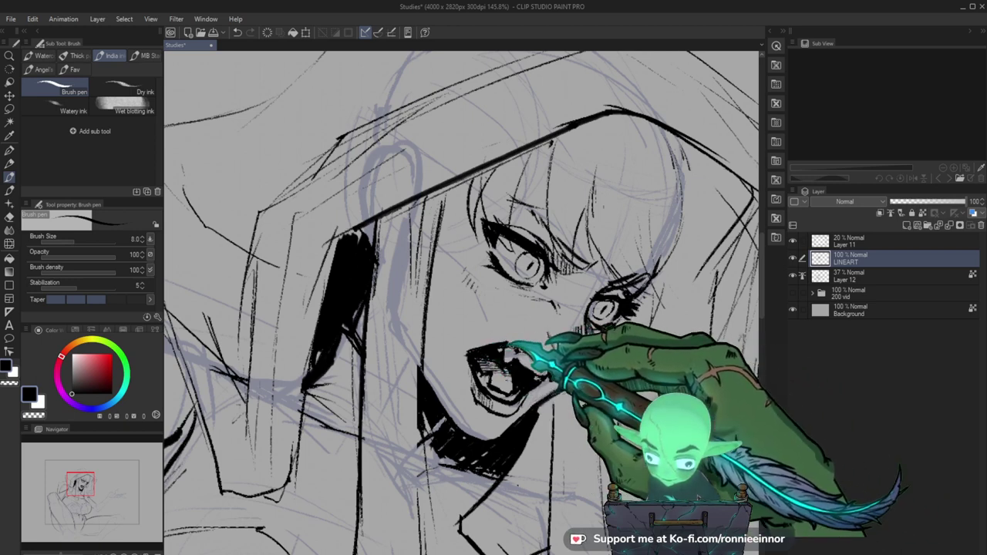
drag(623, 316, 594, 302)
key(e)
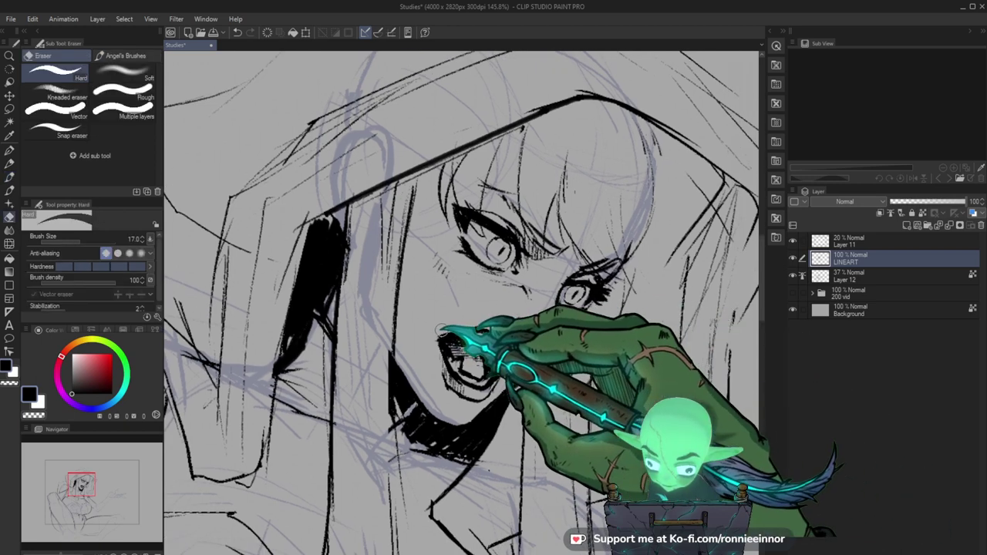
key(b)
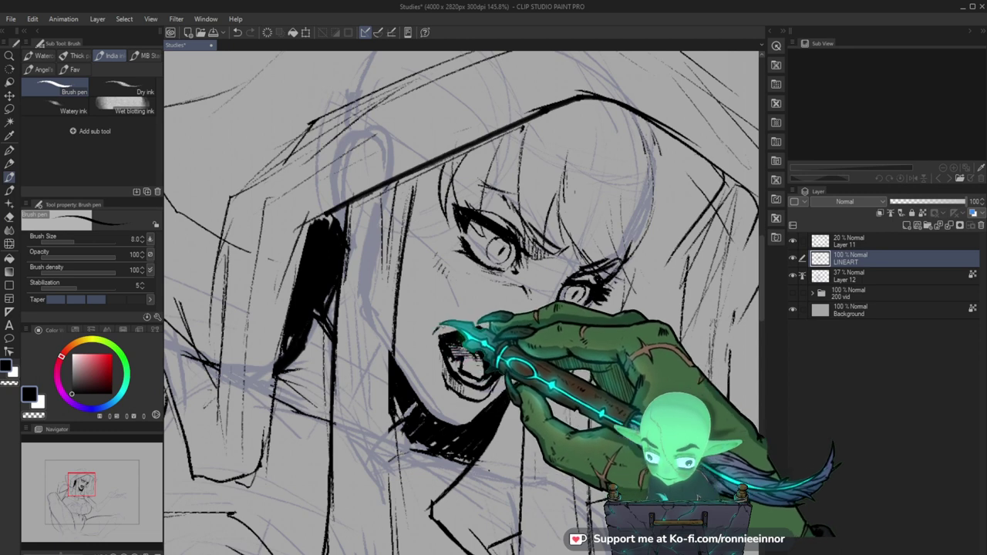
Ink a short crease beside the near corner of the mouth, trimming it with the hard eraser.
drag(663, 370, 608, 383)
key(e)
key(b)
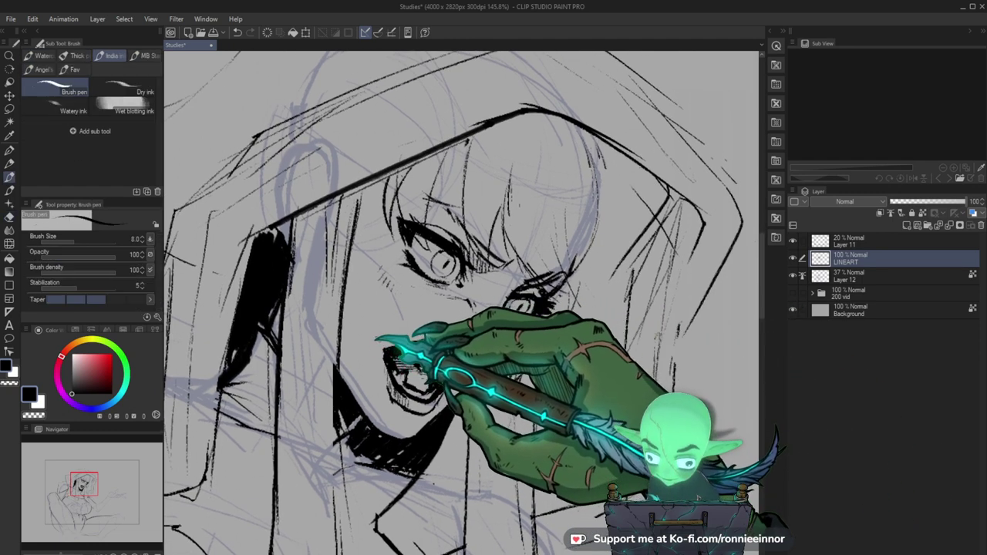
drag(378, 342, 391, 336)
key(ctrl+space)
mouse_move(628, 348)
mouse_down()
mouse_move(595, 339)
mouse_move(623, 345)
mouse_up()
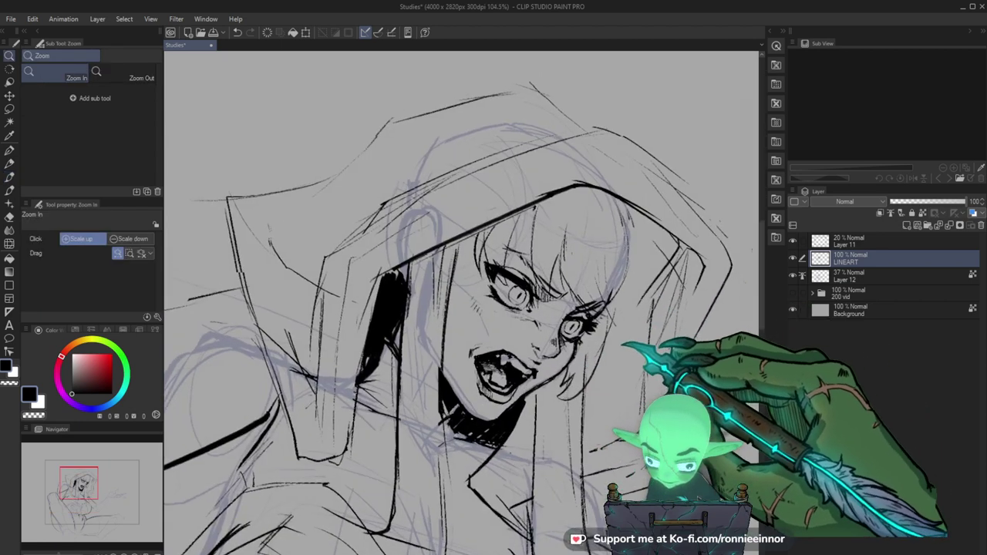
Refine the small inked details of the eyes and face, alternating the size 8 brush pen with the hard eraser.
scroll(570, 324, up, 4)
key(e)
key(b)
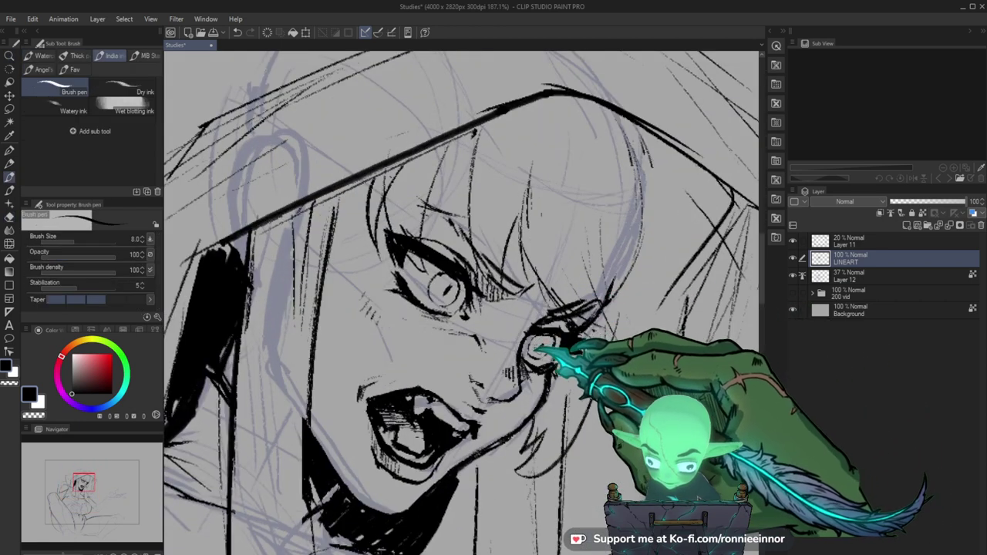
key(e)
key(b)
key(ctrl+space)
mouse_move(549, 331)
mouse_down()
mouse_move(525, 390)
mouse_move(490, 420)
mouse_up()
mouse_move(493, 279)
mouse_down()
mouse_move(557, 275)
mouse_move(515, 291)
mouse_move(478, 283)
mouse_up()
key(b)
key(e)
key(b)
key(space)
key(e)
drag(397, 221, 394, 224)
key(b)
Sketch a curved hair lock falling beyond the far cheek inside the hood, cleaning up around the cheek.
key(ctrl+space)
mouse_move(601, 290)
mouse_down()
mouse_move(535, 286)
mouse_move(628, 352)
mouse_up()
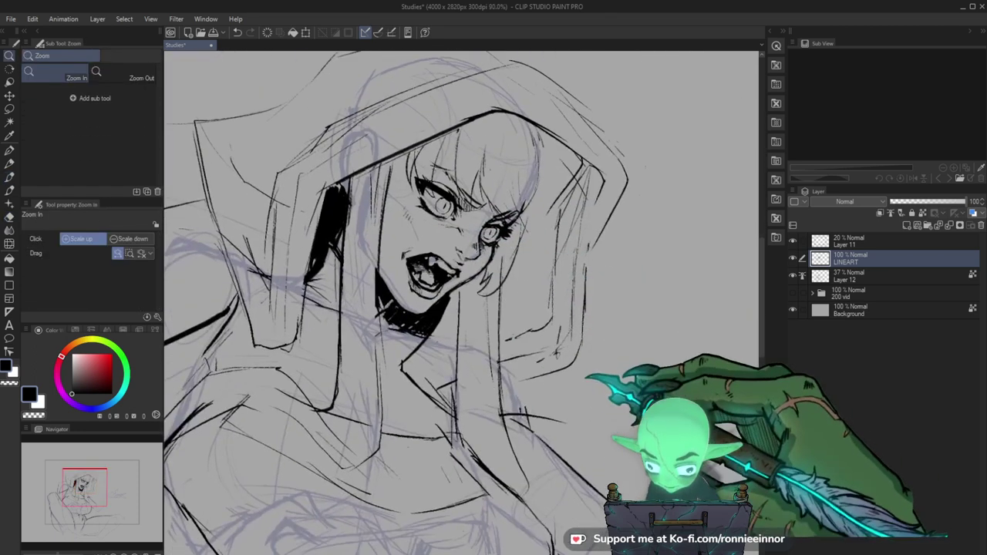
drag(471, 199, 520, 202)
key(e)
key(b)
key(ctrl+space)
drag(522, 285, 491, 337)
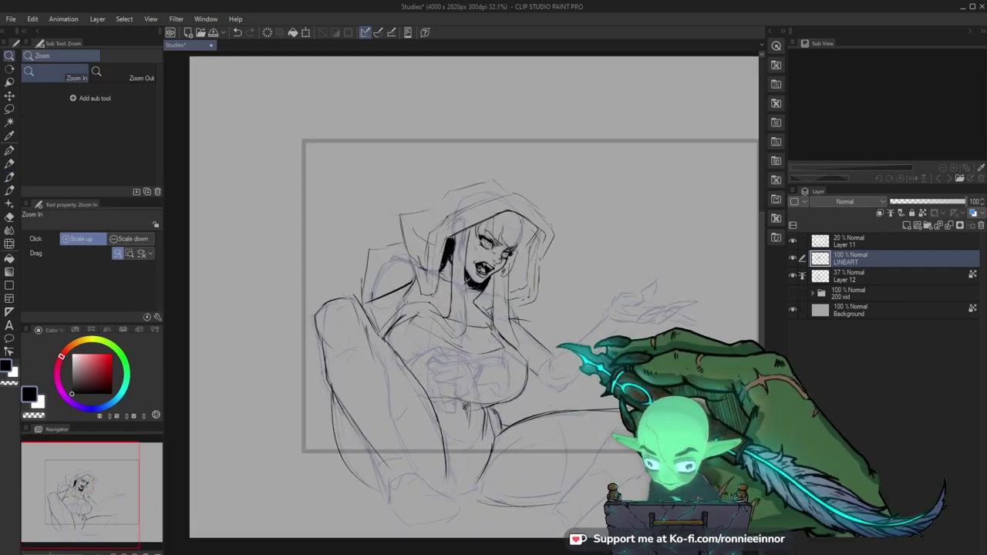
drag(516, 205, 606, 183)
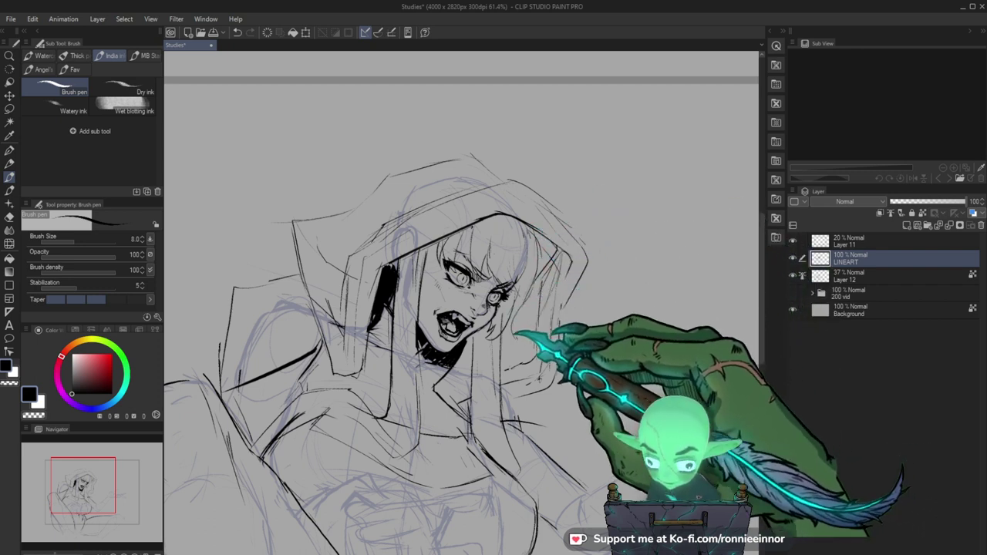
key(e)
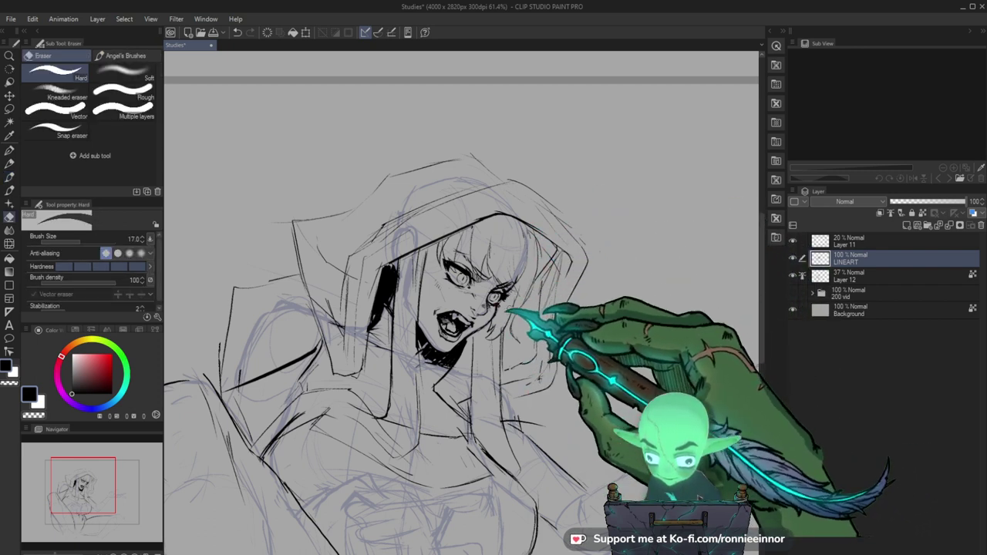
key(b)
mouse_move(518, 291)
mouse_down()
mouse_move(529, 330)
mouse_move(478, 330)
mouse_up()
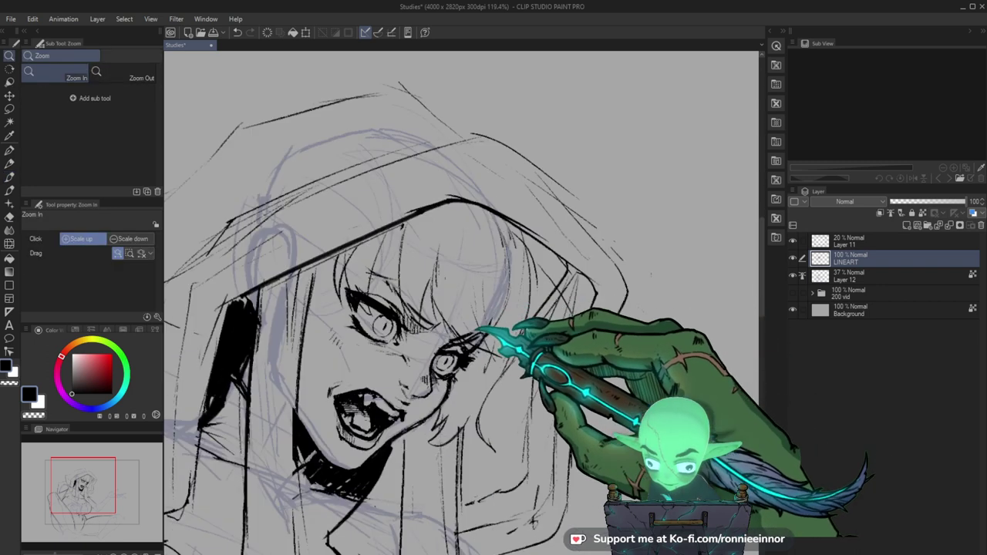
Clean up the far eyebrow, lashes and fringe tips with the hard eraser and brush pen.
key(e)
key(b)
key(e)
mouse_move(437, 300)
mouse_down()
mouse_move(417, 315)
mouse_move(418, 298)
mouse_up()
key(b)
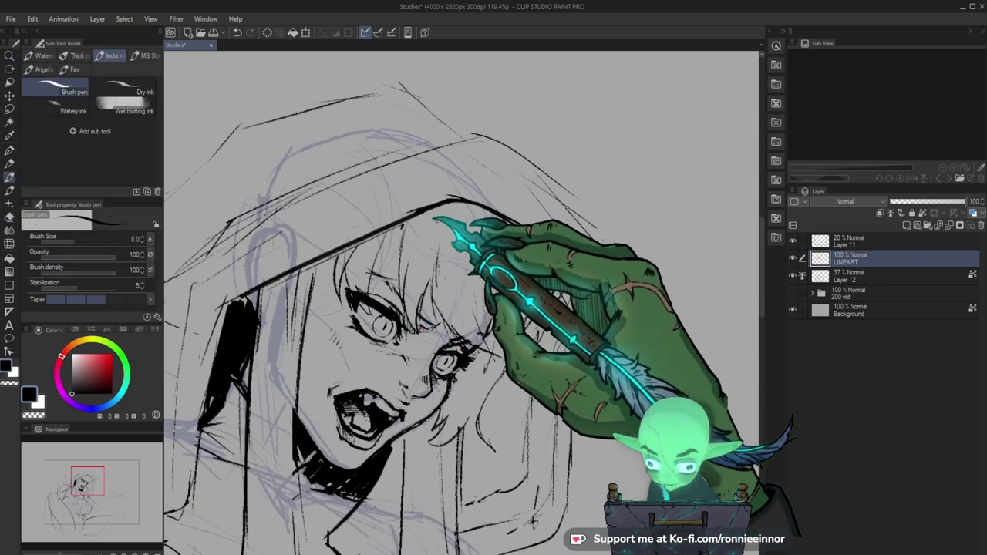
Ink curved fringe strands sweeping down from the hood's inner edge, with hatching at the hair parting.
drag(417, 210, 423, 294)
drag(533, 275, 547, 282)
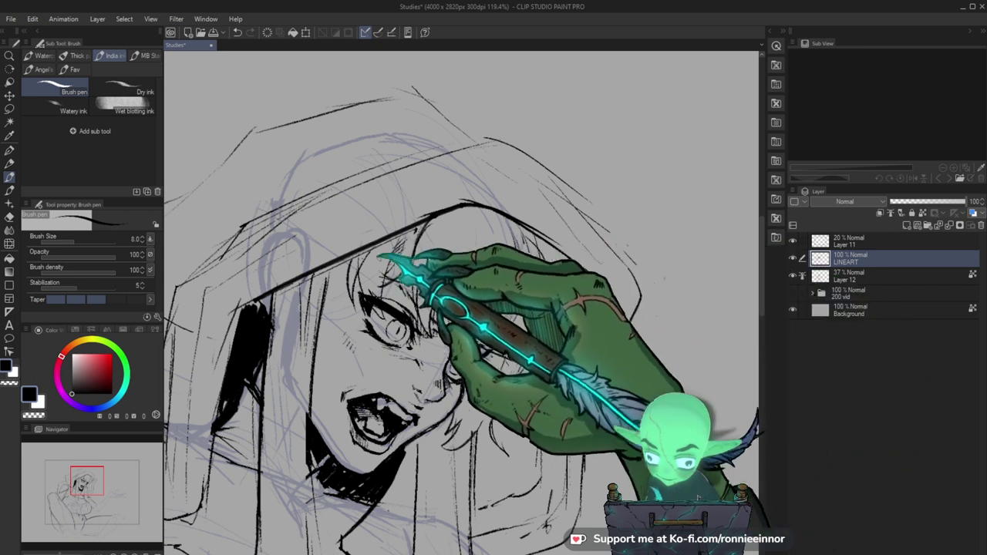
Add thinner hair strands over the near temple and eye, erasing the overlapping eye and fringe lines.
key(e)
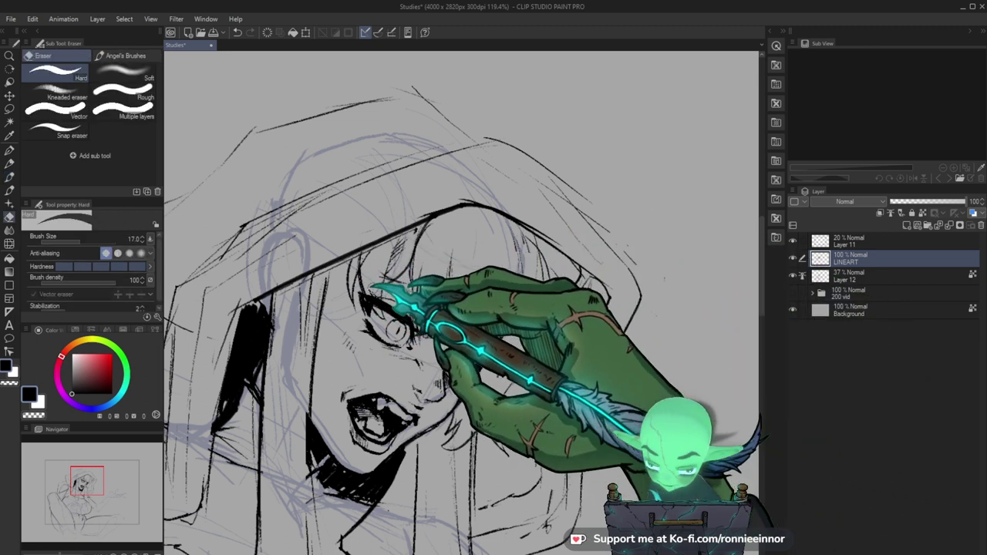
key(b)
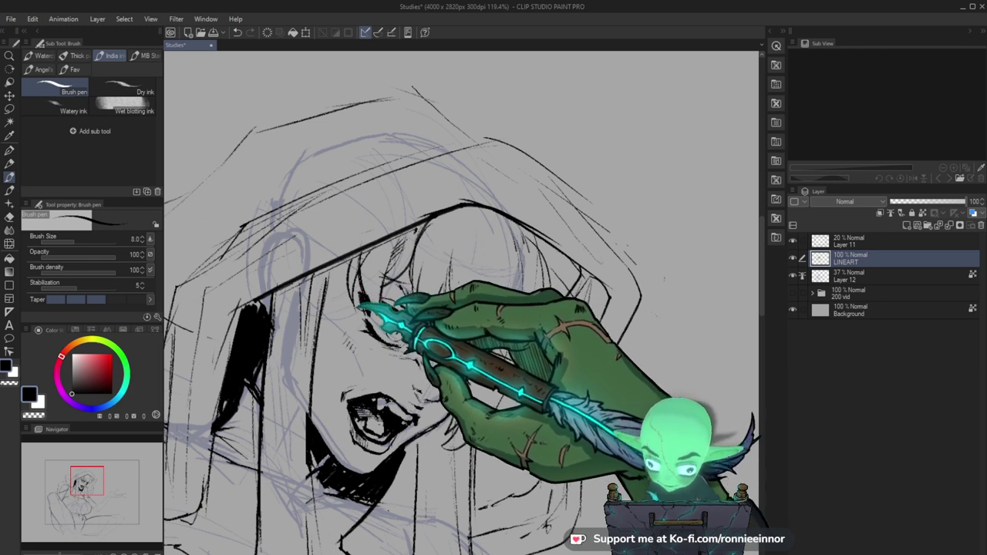
key(e)
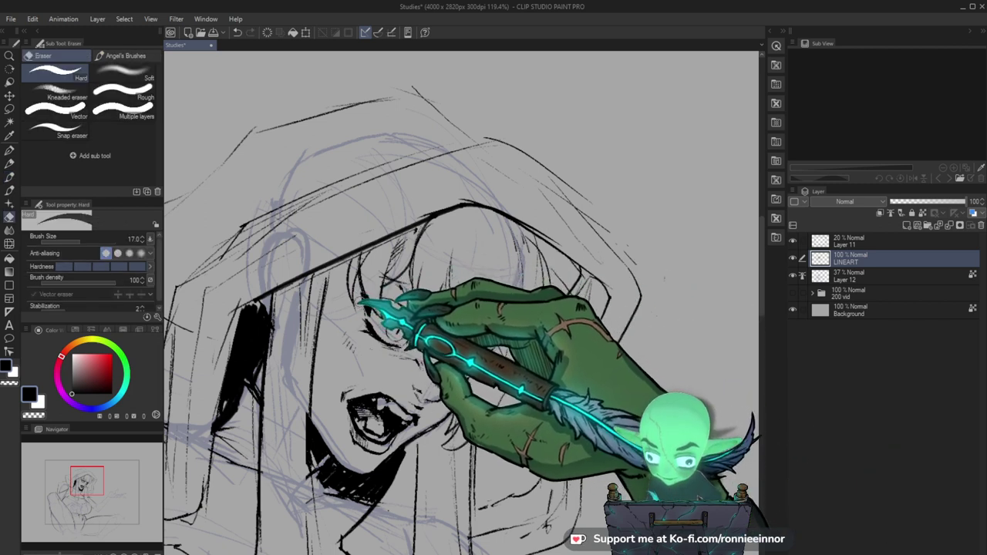
key(b)
key(ctrl+space)
mouse_move(637, 414)
mouse_down()
mouse_move(598, 420)
mouse_move(637, 379)
mouse_up()
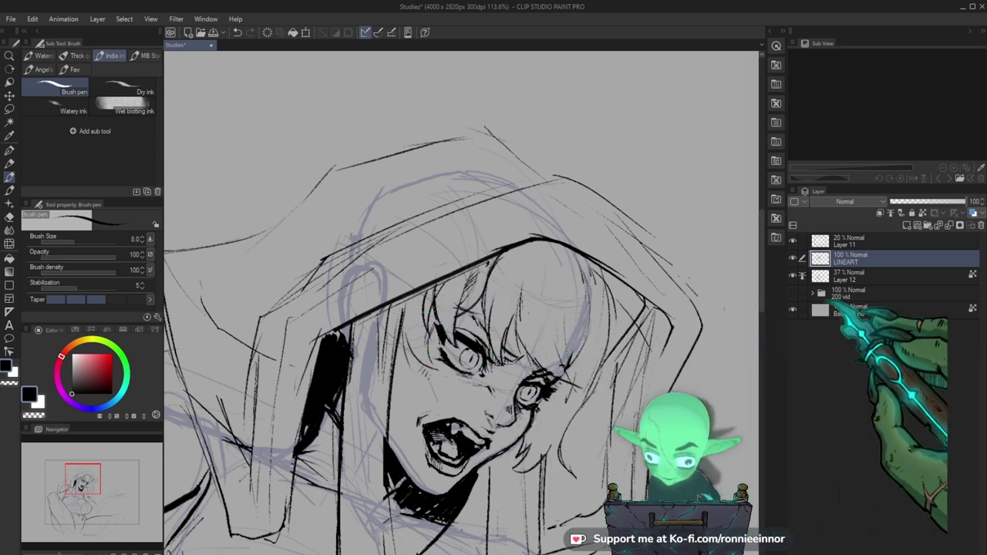
Sketch long hair strands falling from beneath the far cheek past the neck onto the chest.
mouse_move(572, 350)
mouse_down()
mouse_move(535, 359)
mouse_move(663, 416)
mouse_up()
mouse_move(578, 367)
mouse_down()
mouse_move(595, 364)
mouse_move(566, 345)
mouse_move(501, 358)
mouse_up()
drag(543, 430, 523, 421)
drag(585, 366, 617, 349)
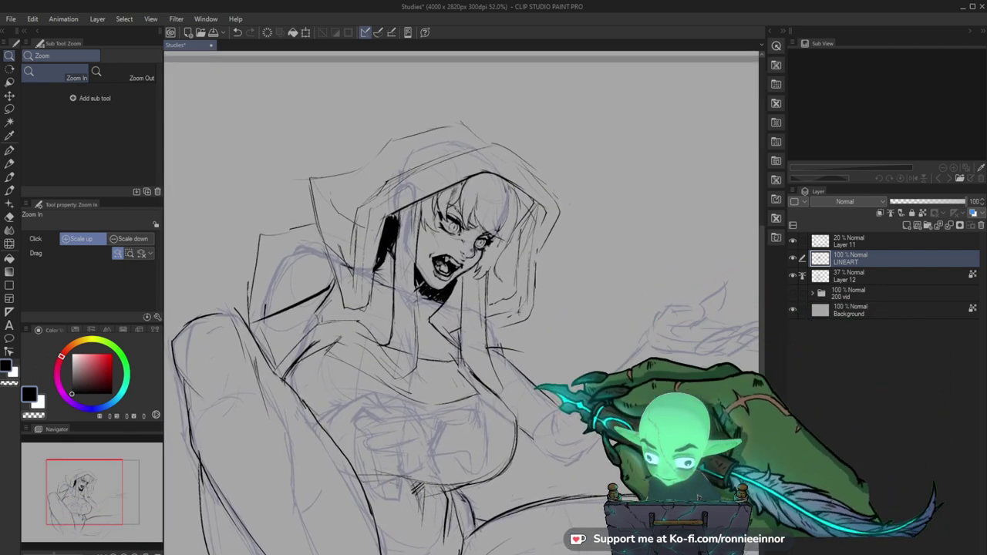
mouse_move(549, 362)
mouse_down()
mouse_move(542, 438)
mouse_move(539, 384)
mouse_up()
drag(515, 432, 511, 417)
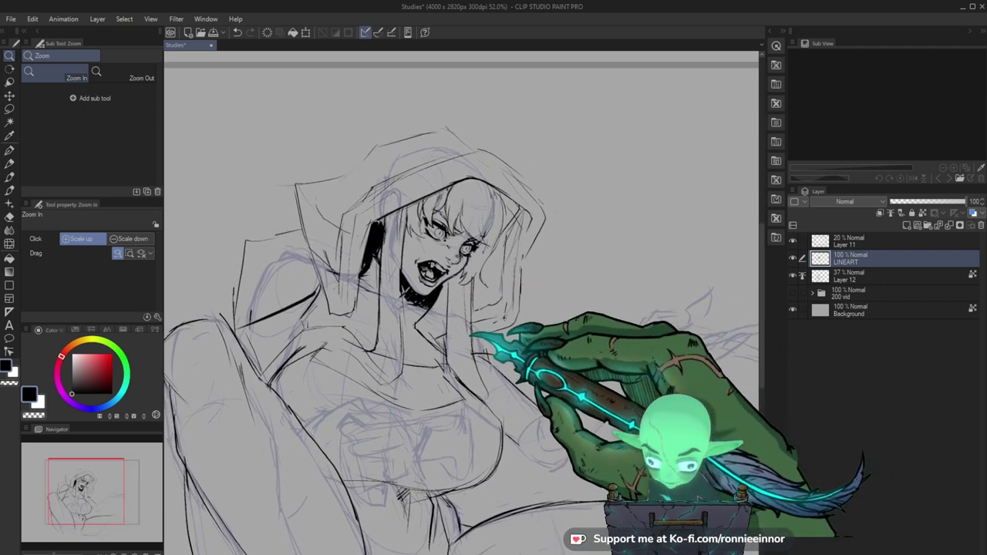
key(b)
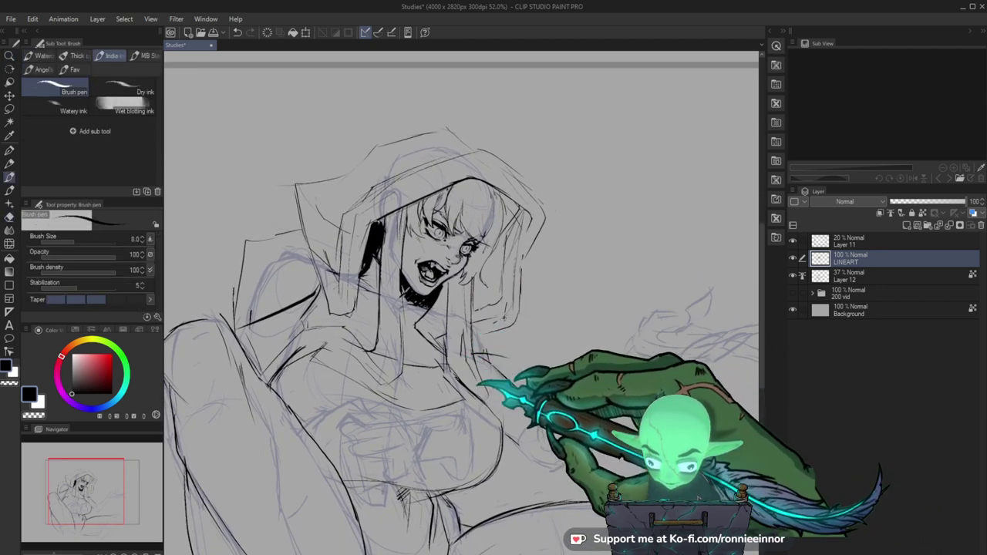
key(ctrl+space)
drag(496, 386, 532, 297)
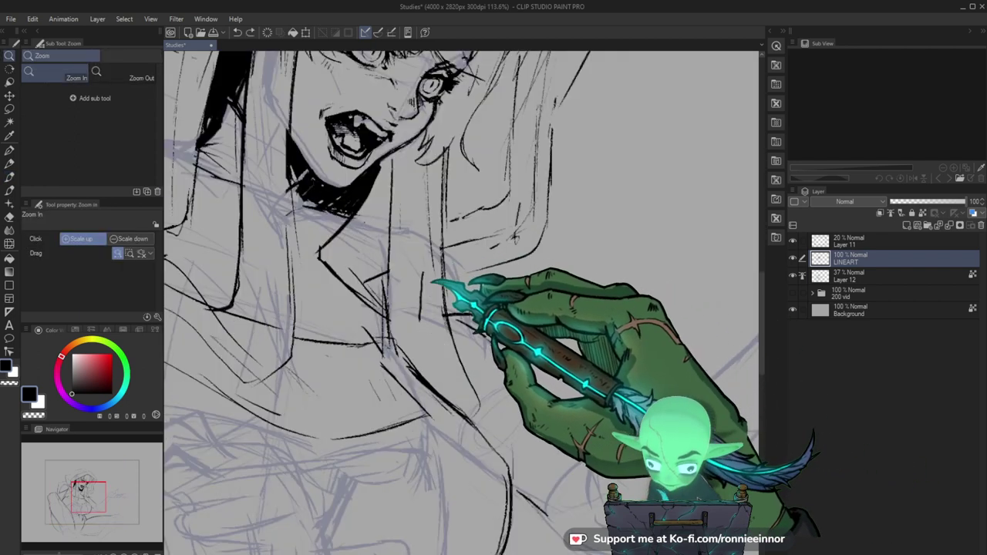
drag(422, 272, 421, 315)
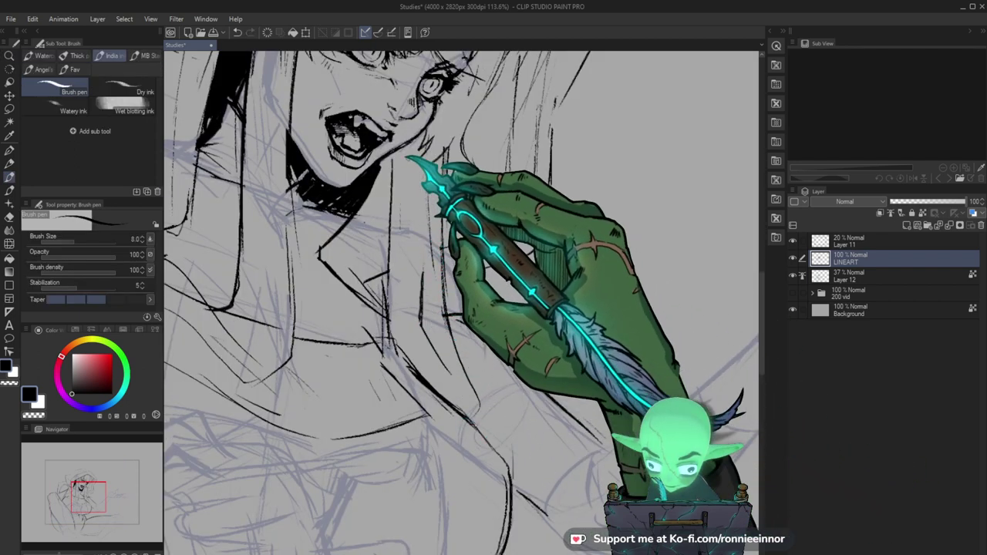
key(space)
drag(520, 242, 509, 334)
drag(401, 318, 396, 385)
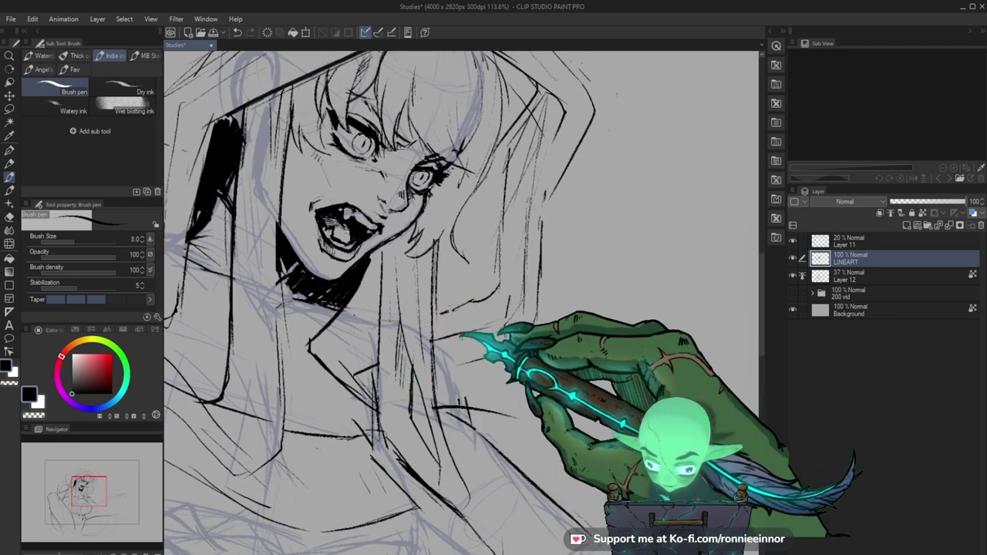
Extend the falling hair beside the neck with another long downward stroke.
key(ctrl+space)
drag(489, 316, 408, 317)
drag(566, 312, 609, 311)
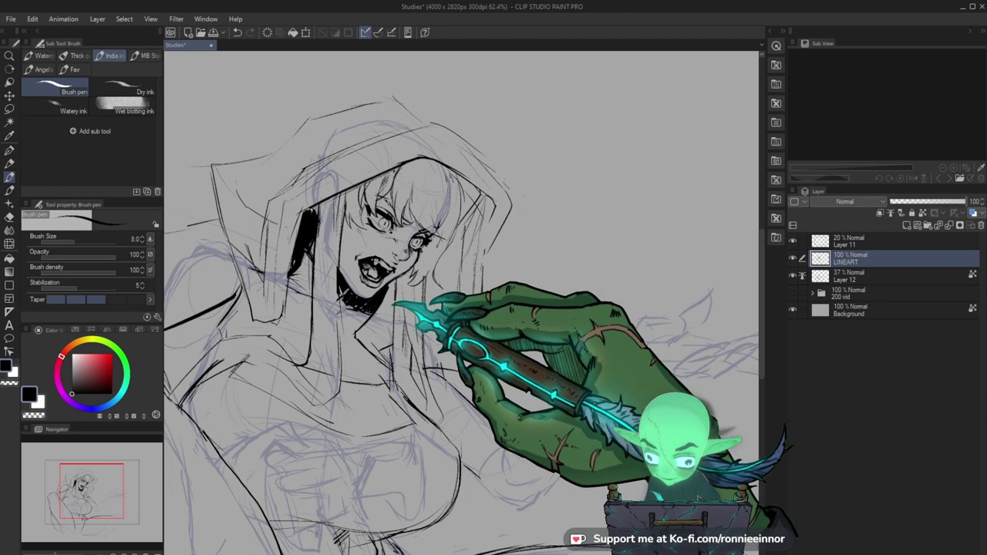
drag(394, 305, 394, 358)
Erase part of the smooth hood outline and ink a jagged fur edge along the hood's outer and inner rims.
key(ctrl+space)
mouse_move(528, 361)
mouse_down()
mouse_move(482, 336)
mouse_move(506, 333)
mouse_move(505, 346)
mouse_up()
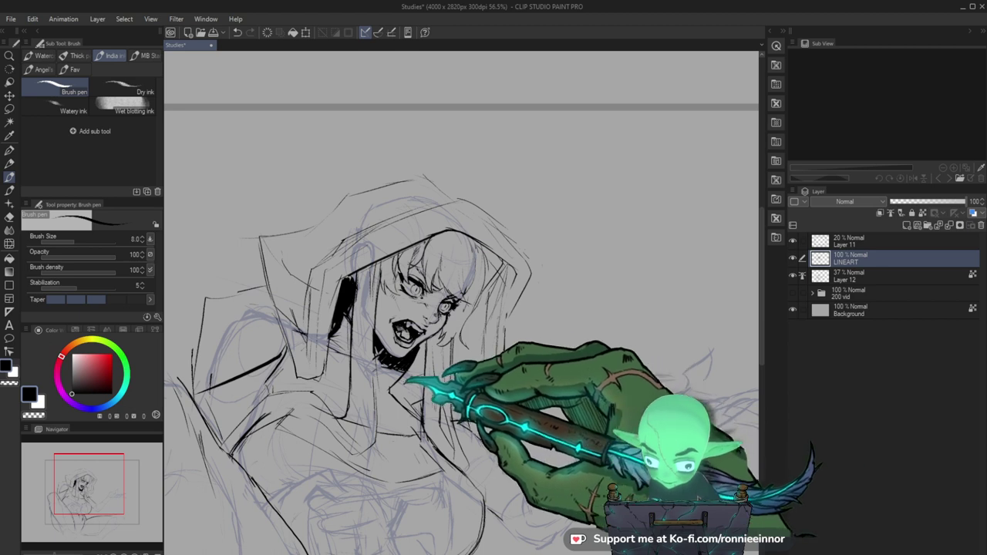
key(e)
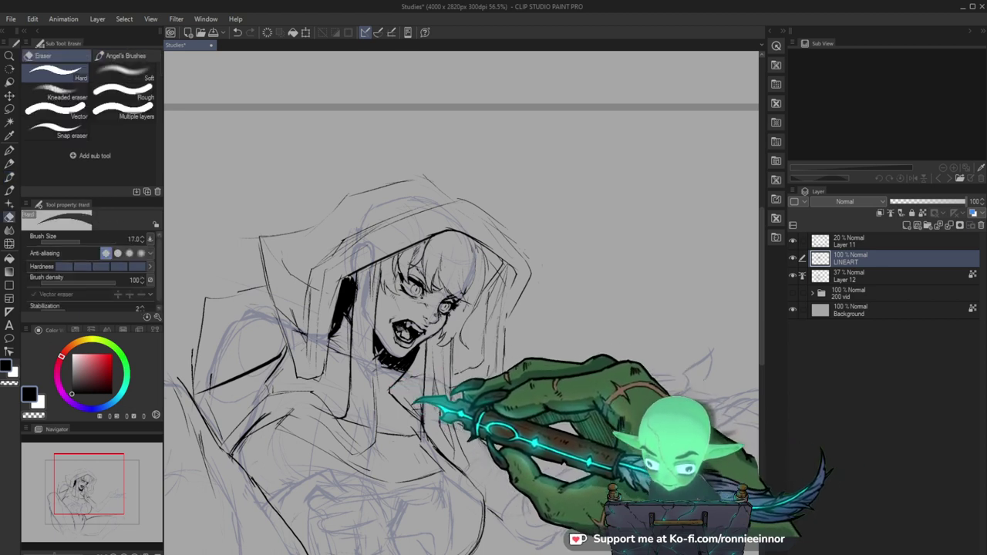
scroll(463, 331, up, 3)
key(b)
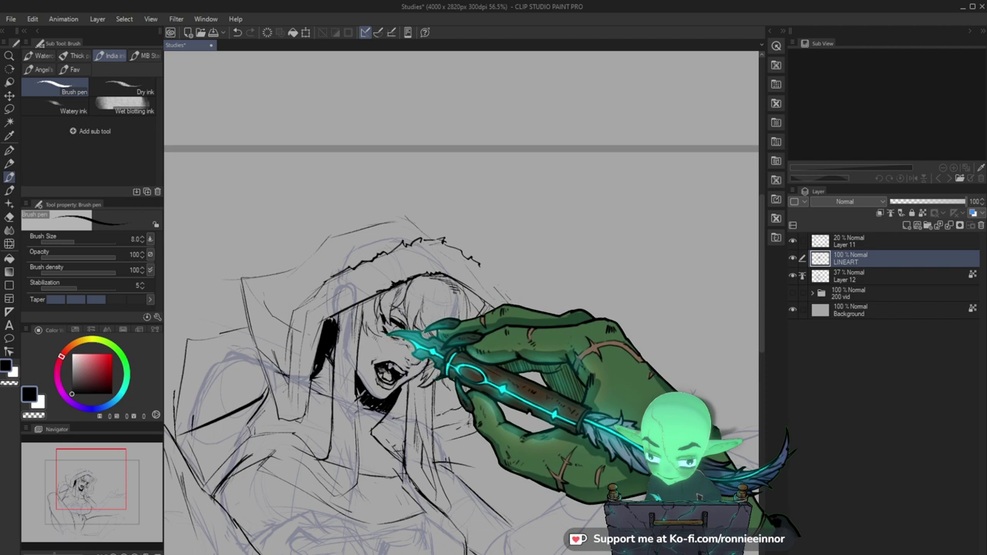
Clean up the near corner of the open mouth, erasing its stray hatching and re-inking the lip edge.
key(ctrl+space)
drag(596, 343, 479, 441)
drag(451, 408, 511, 331)
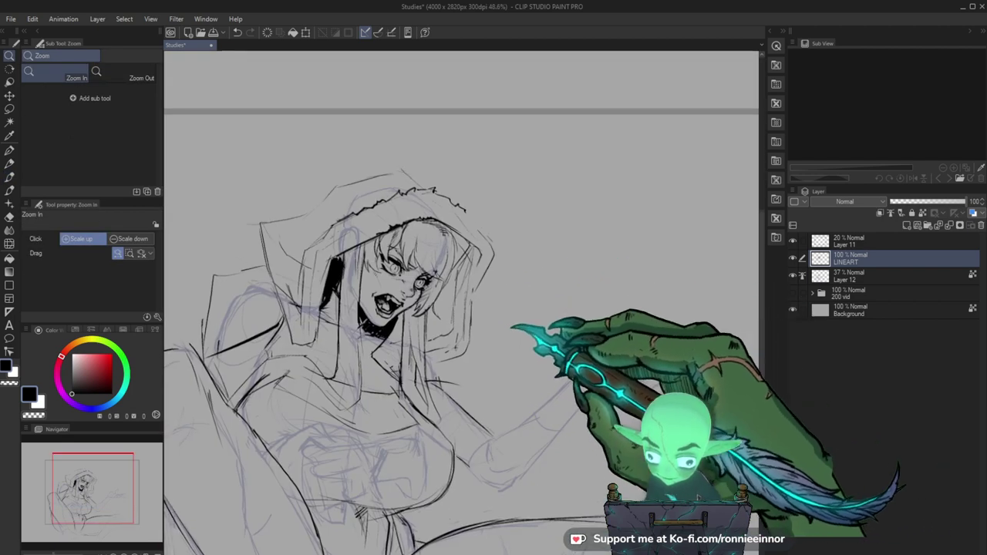
drag(413, 260, 435, 290)
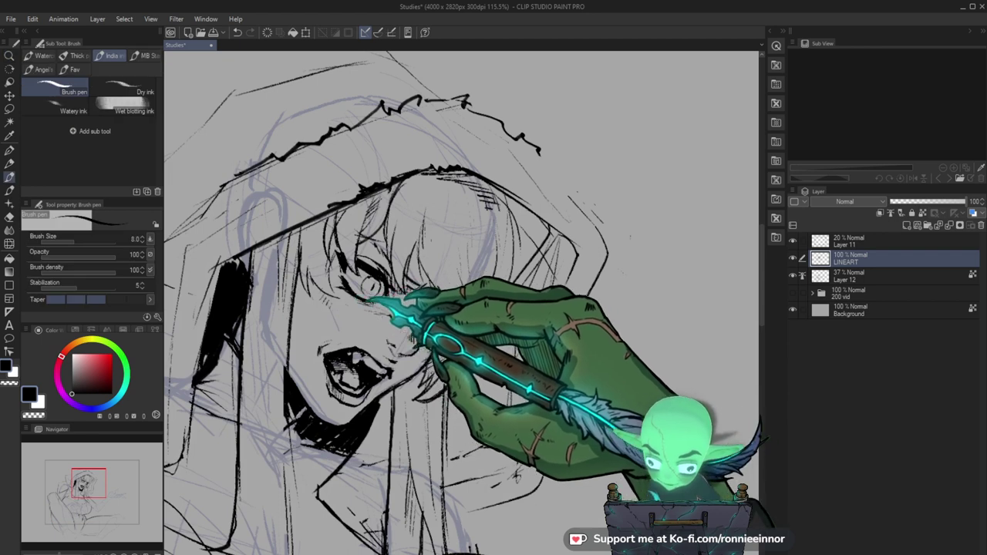
mouse_move(515, 362)
mouse_down()
mouse_move(480, 364)
mouse_move(482, 375)
mouse_up()
drag(467, 339, 498, 330)
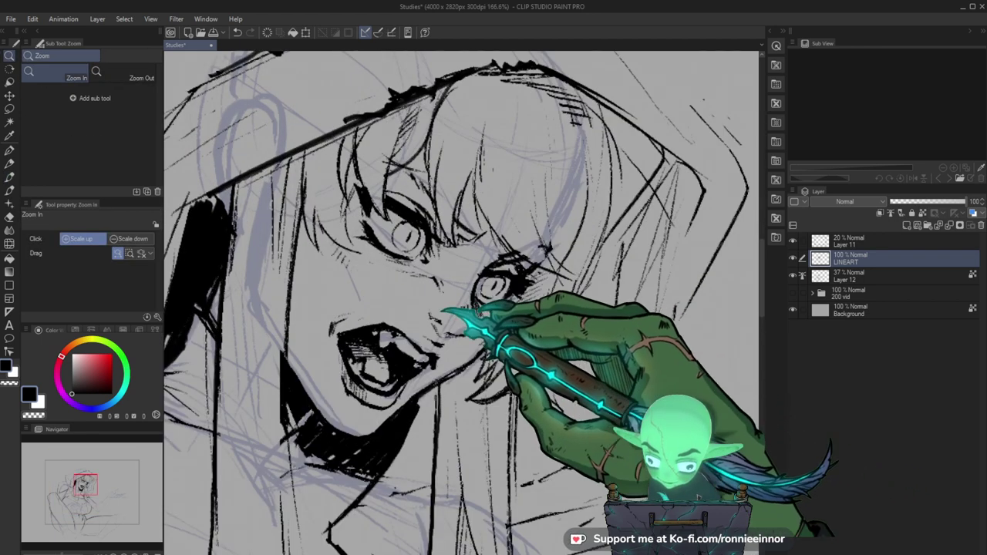
key(b)
drag(492, 428, 470, 411)
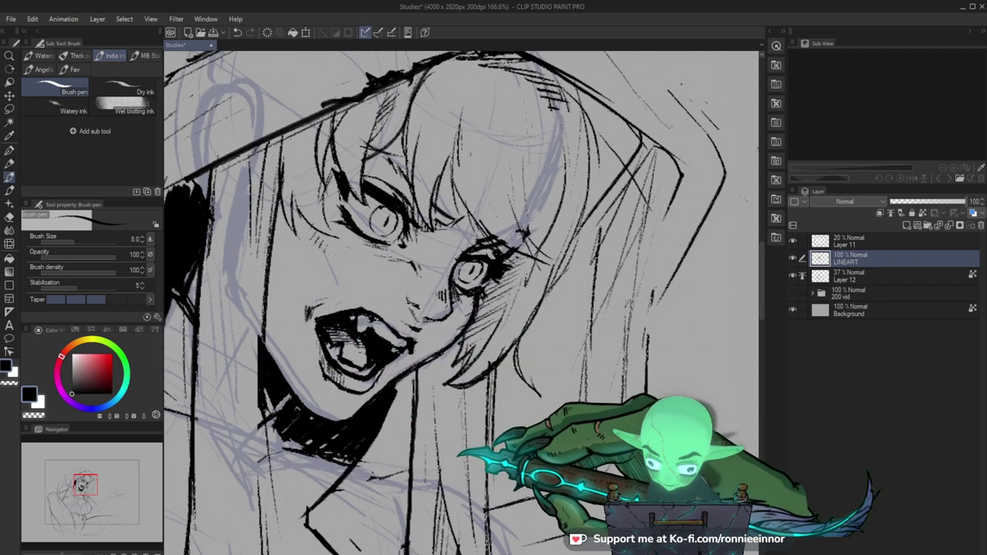
key(e)
drag(308, 318, 316, 326)
key(b)
drag(397, 424, 375, 407)
key(e)
mouse_move(312, 339)
mouse_down()
mouse_move(304, 305)
mouse_move(299, 316)
mouse_move(287, 304)
mouse_move(301, 324)
mouse_up()
key(b)
key(e)
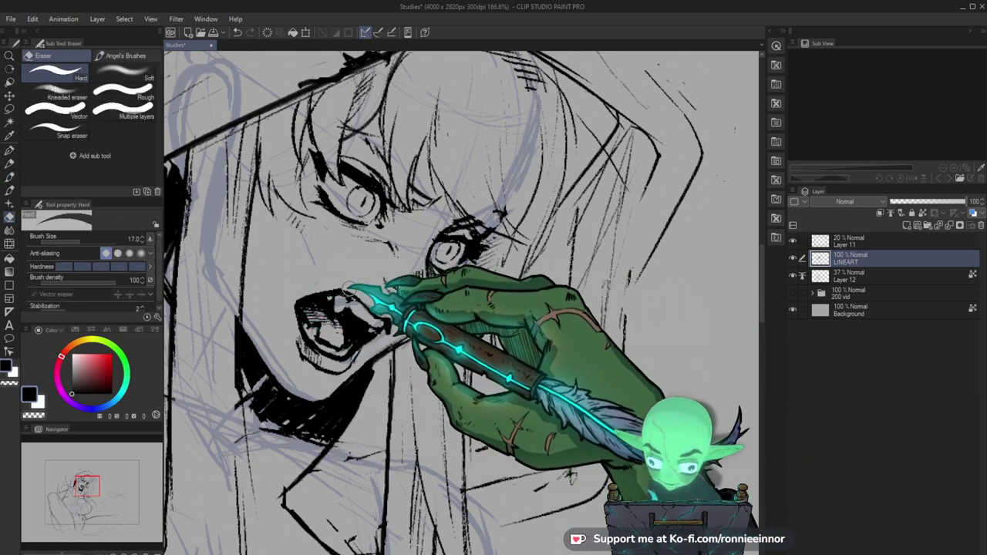
Re-ink the upper lip line towards the far mouth corner, erasing the excess ink around that corner.
key(b)
drag(458, 342, 445, 363)
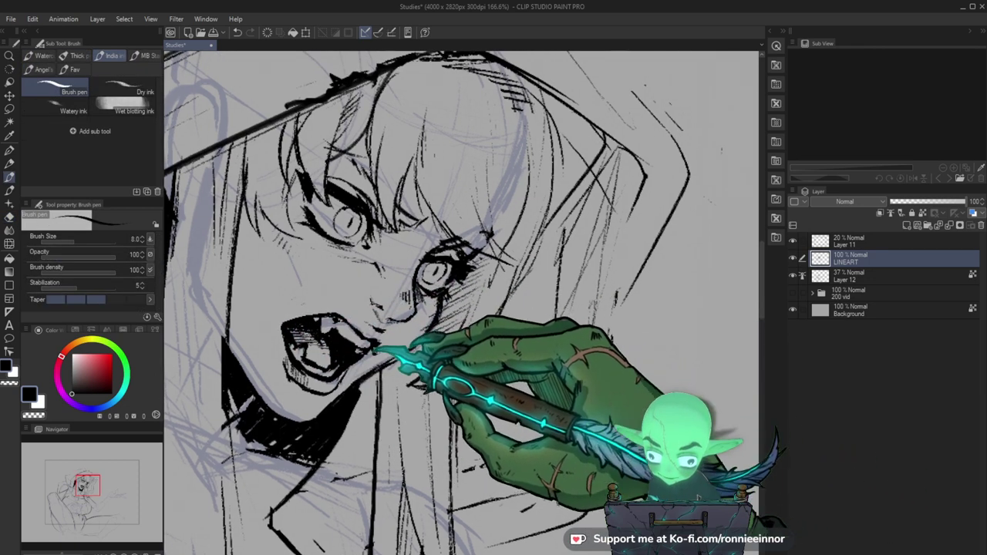
key(e)
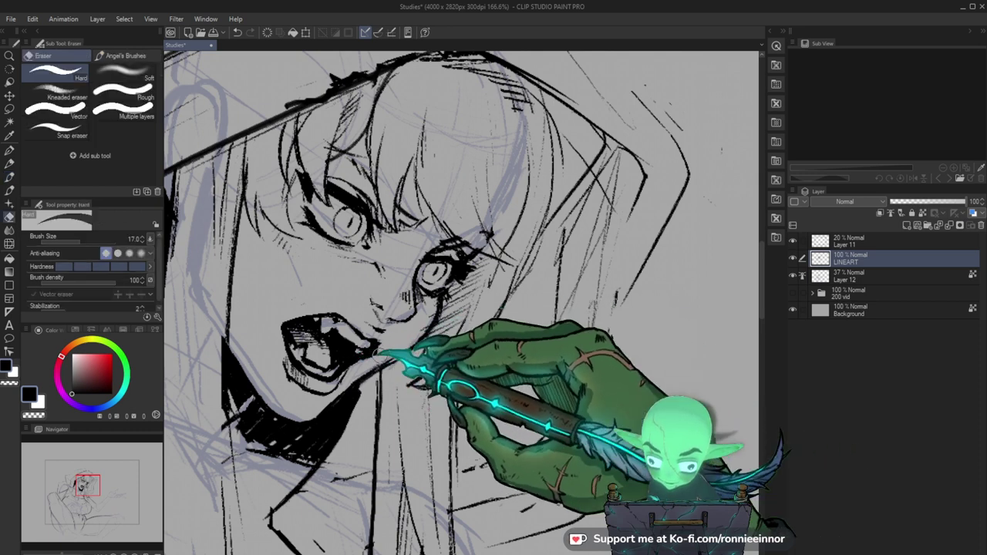
key(b)
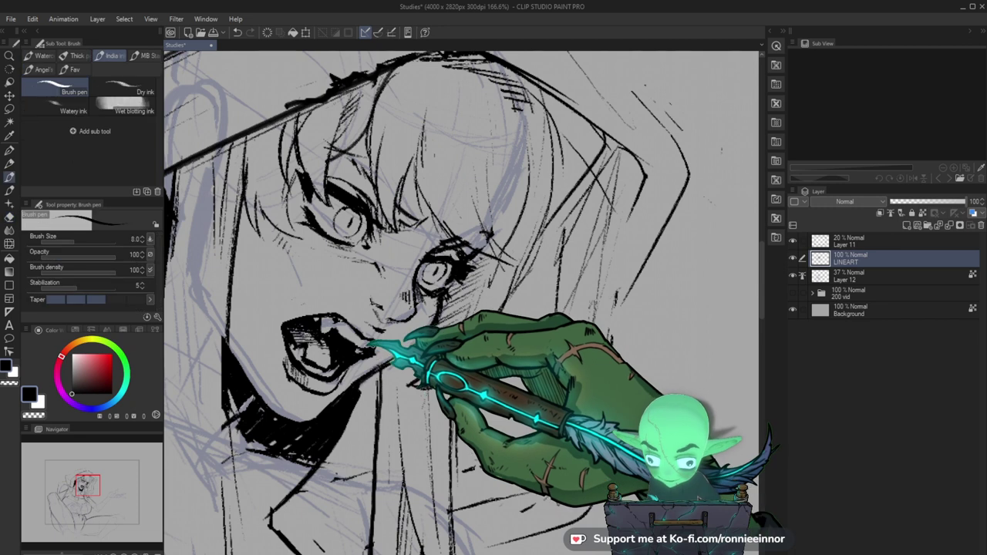
mouse_move(459, 353)
mouse_down()
mouse_move(428, 359)
mouse_move(447, 362)
mouse_up()
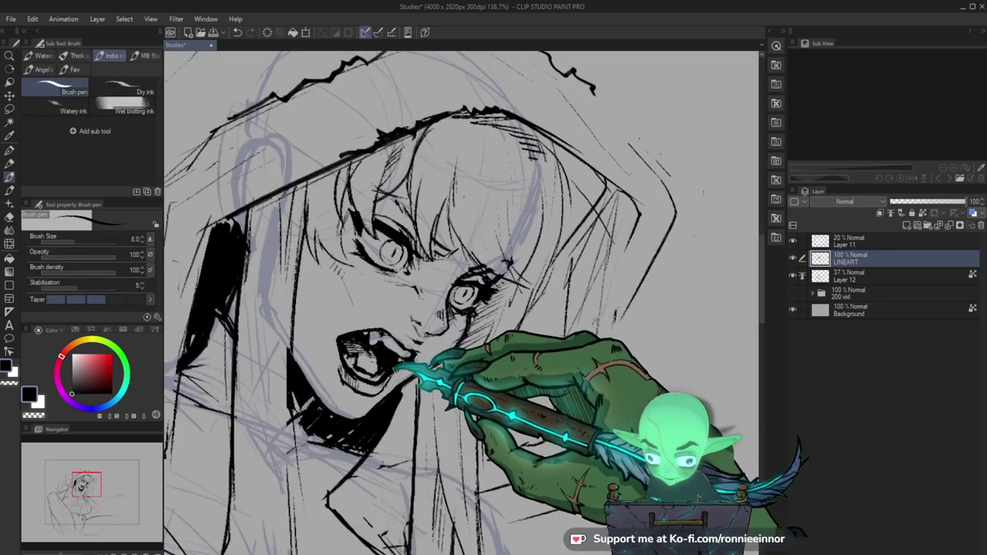
key(e)
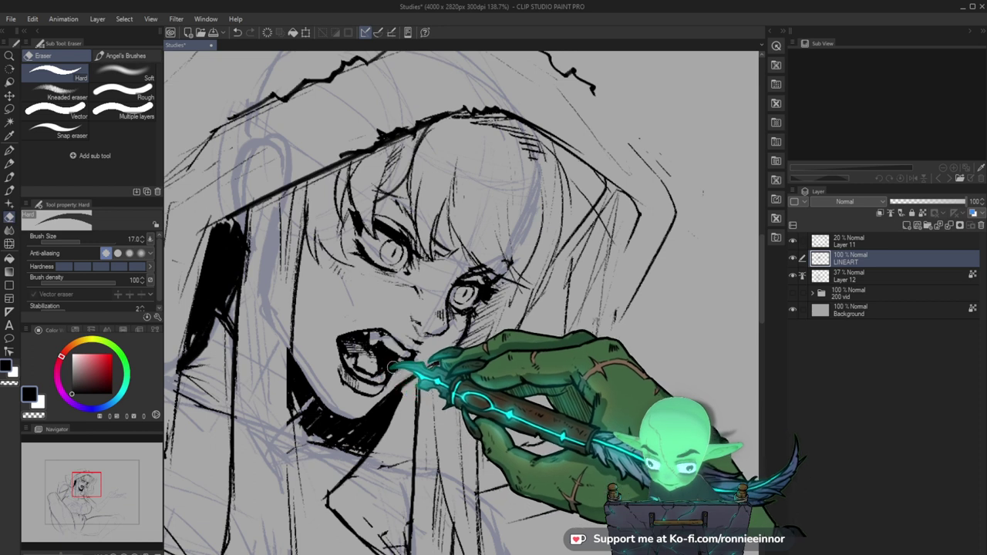
key(b)
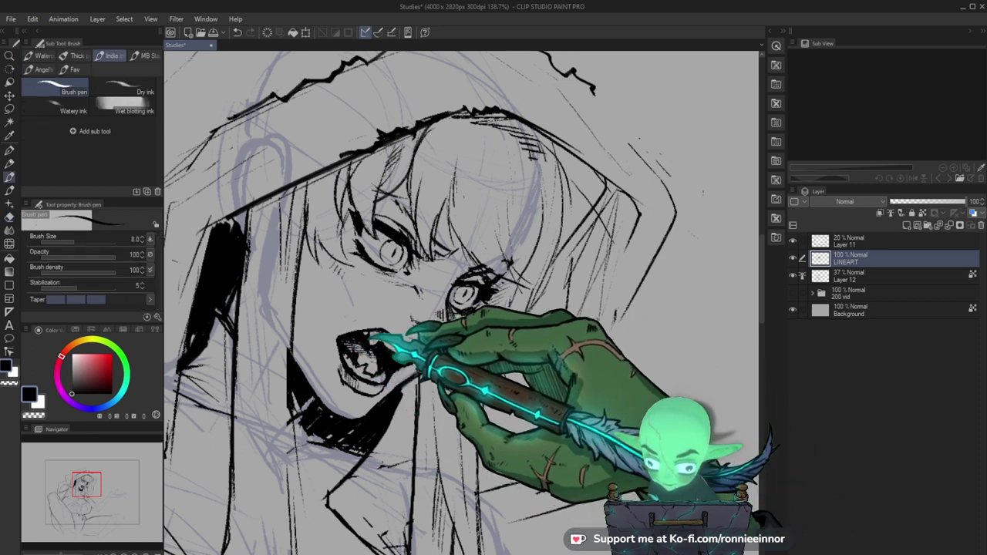
Refine the teeth, tongue and lower lip of the open mouth, thinning the shading below the lip.
drag(505, 404, 478, 391)
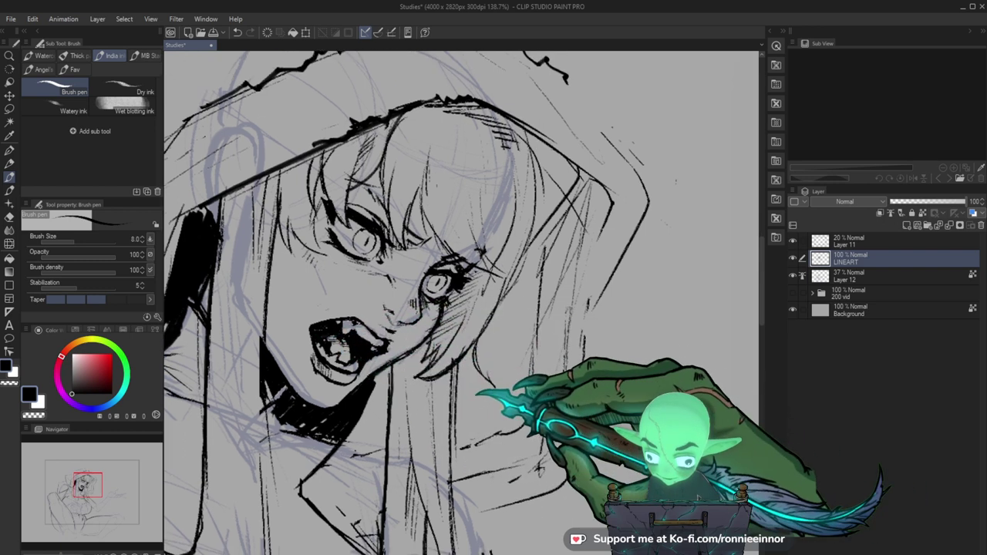
mouse_move(451, 338)
mouse_down()
mouse_move(385, 339)
mouse_move(456, 335)
mouse_up()
drag(370, 324, 393, 330)
key(e)
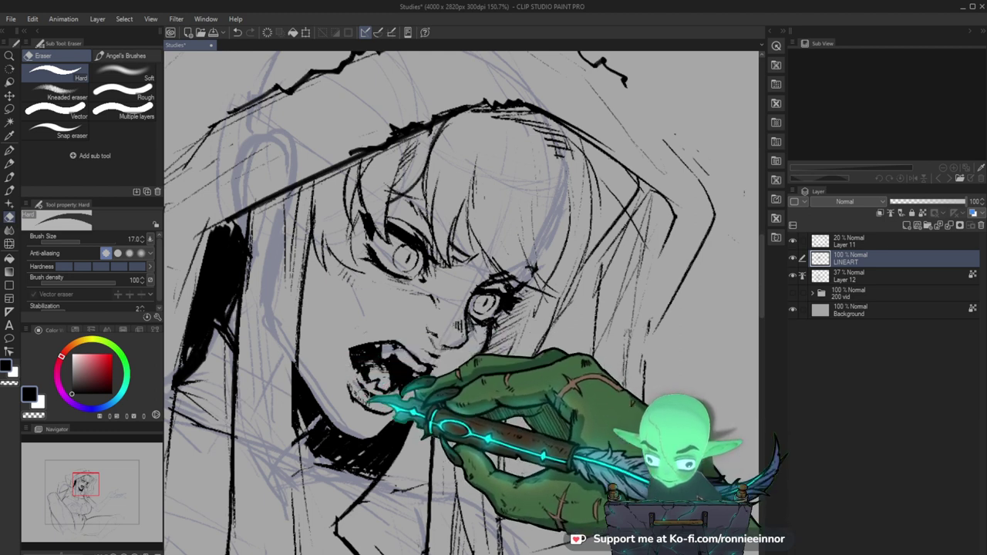
key(b)
drag(461, 401, 404, 417)
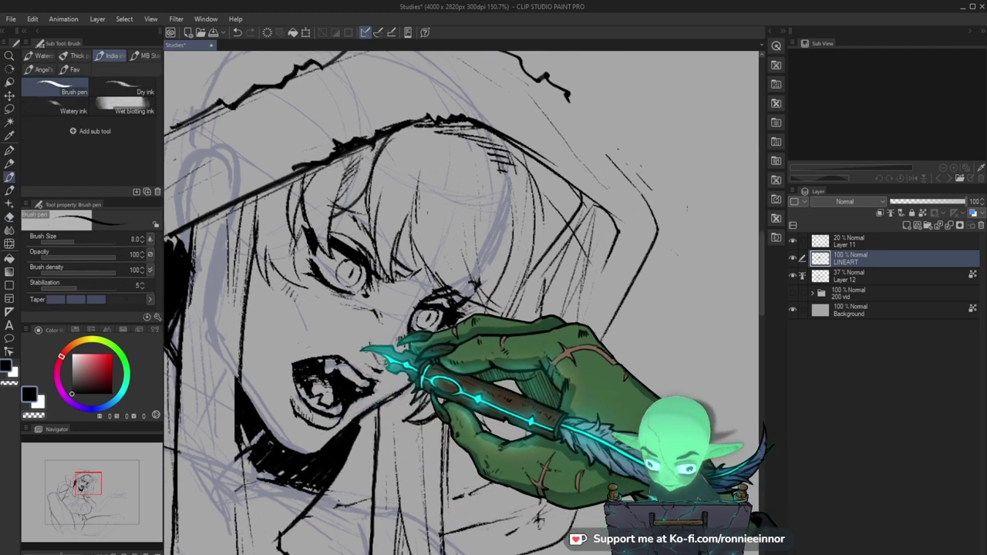
key(e)
key(b)
drag(475, 400, 465, 391)
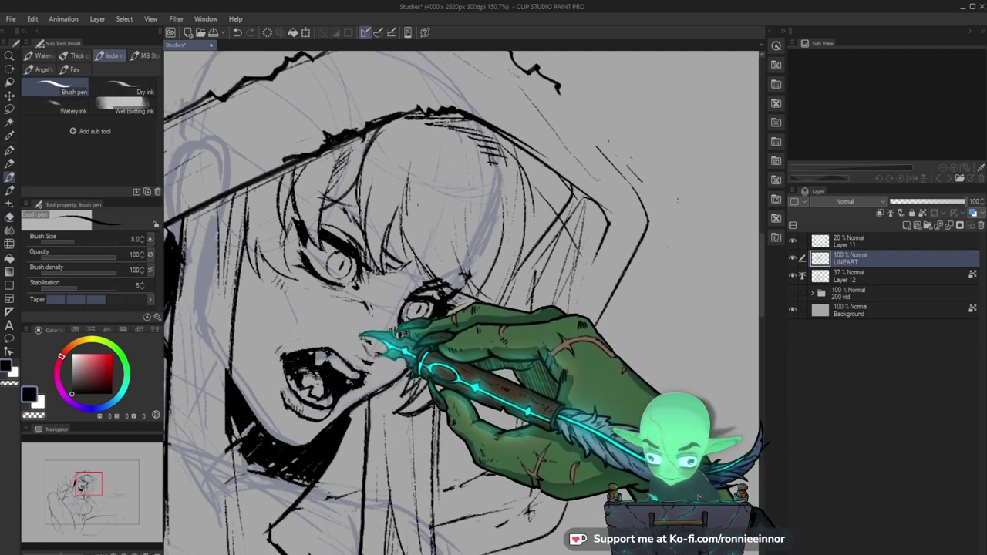
Ink long hair strands falling beside the near side of the neck and curving onto the chest, erasing overlapping lines.
key(ctrl+space)
drag(493, 362, 452, 420)
drag(647, 351, 571, 347)
drag(430, 322, 455, 301)
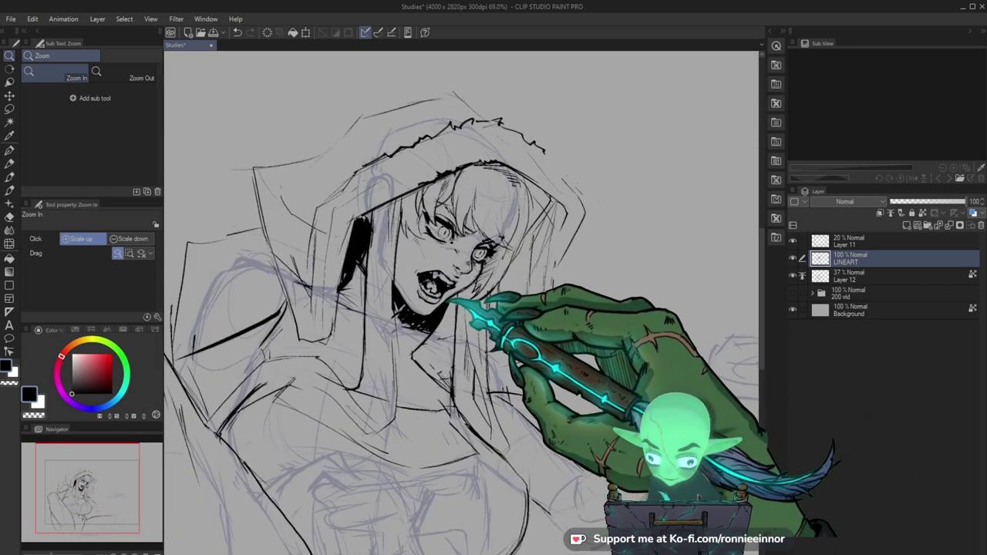
key(e)
key(p)
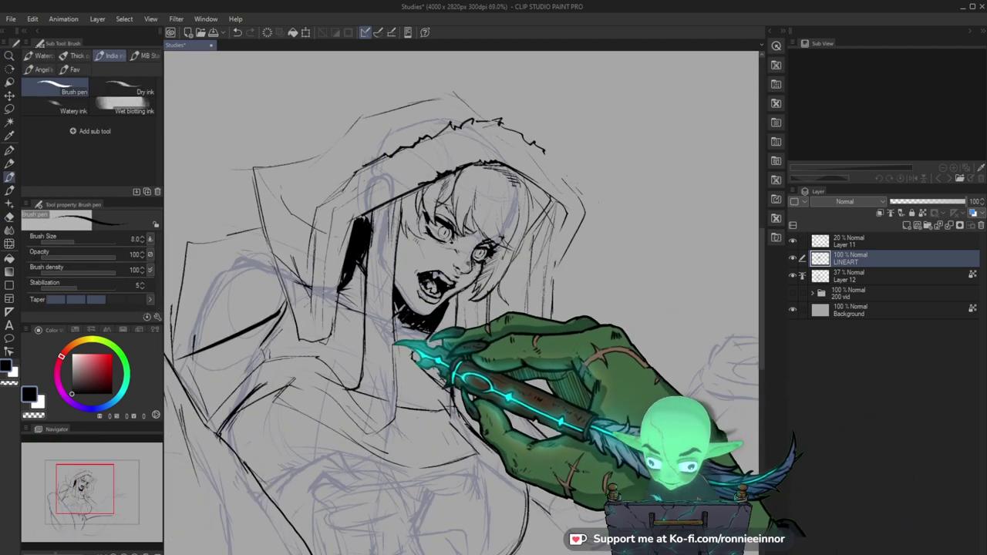
key(e)
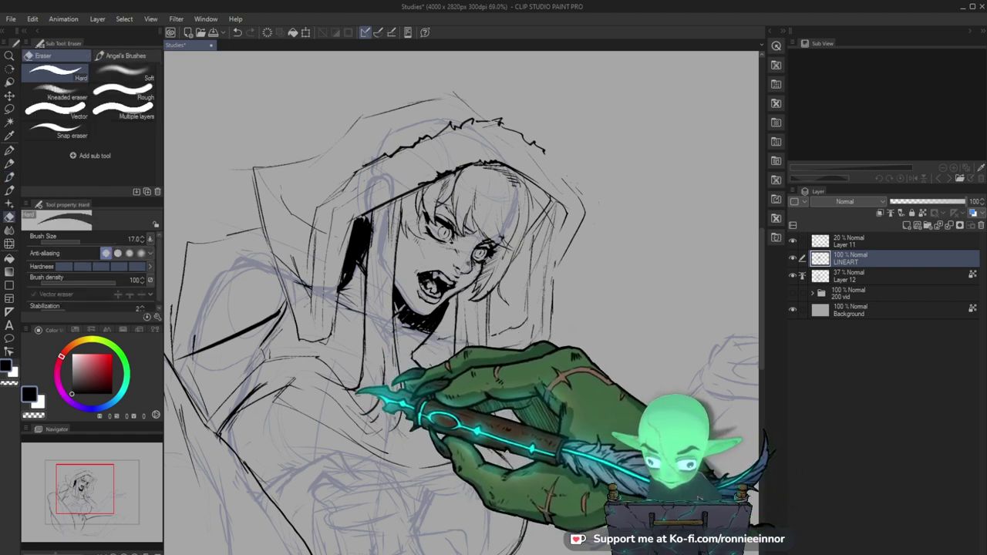
key(p)
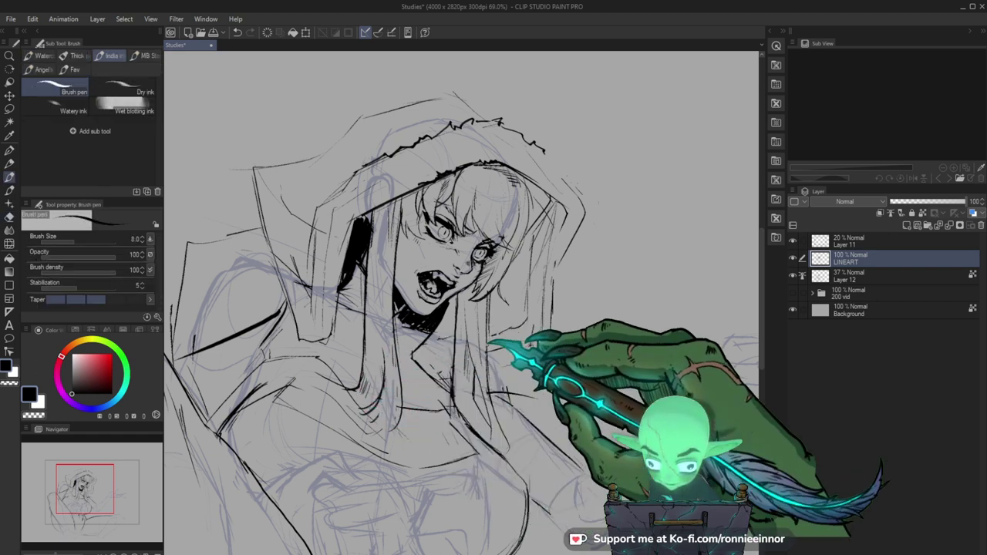
Add thin long strands to the near-side hair from the hood's inner edge past the cheek, tidying where they start.
drag(565, 323, 518, 359)
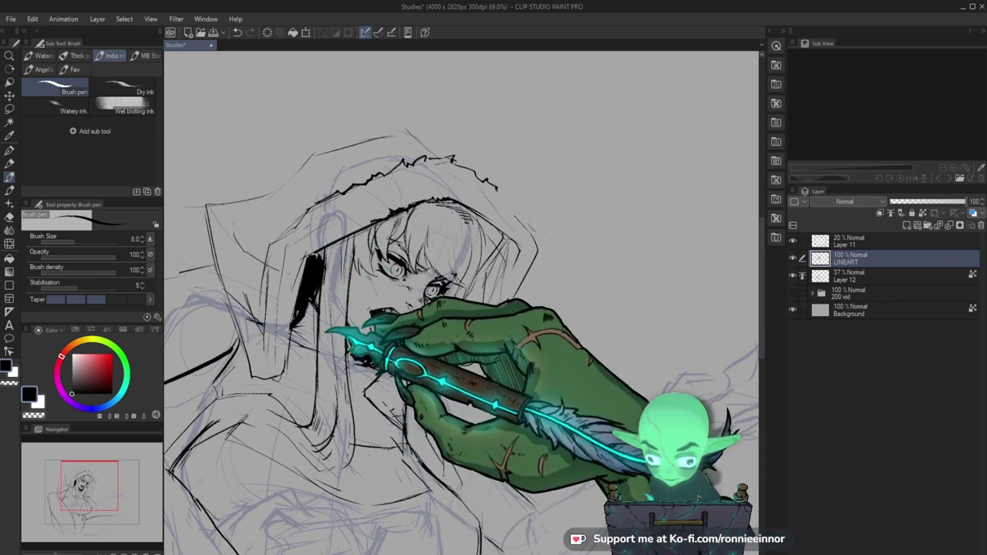
drag(404, 371, 403, 330)
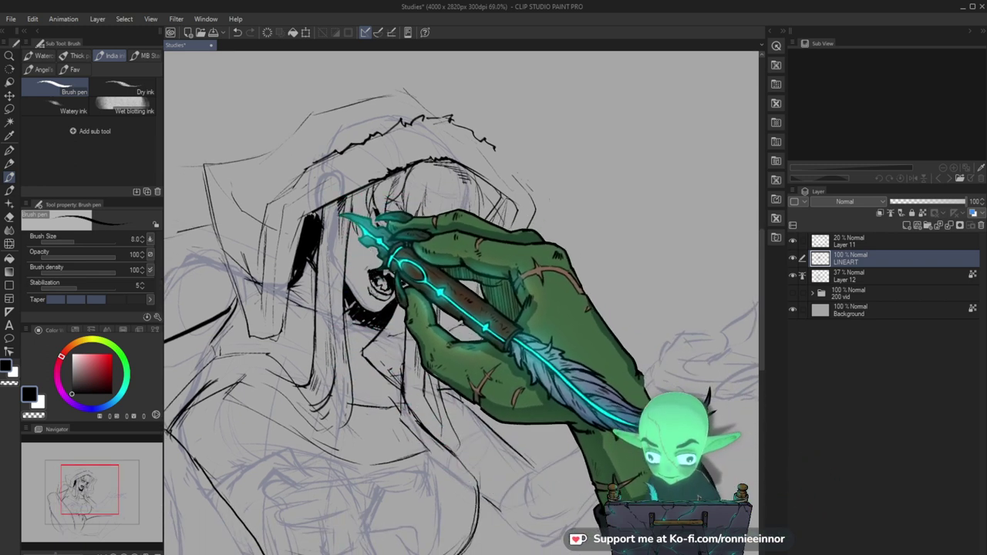
drag(477, 339, 440, 375)
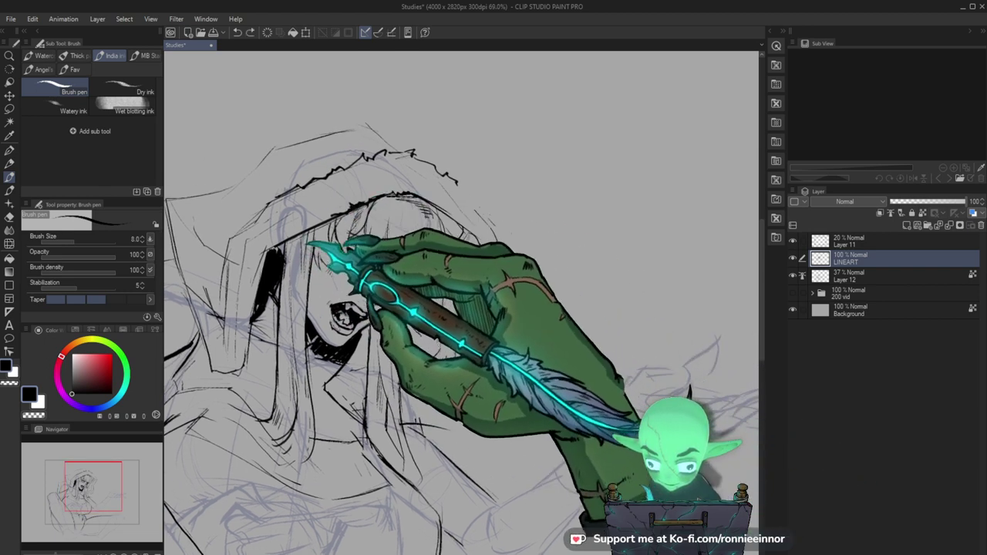
key(e)
key(b)
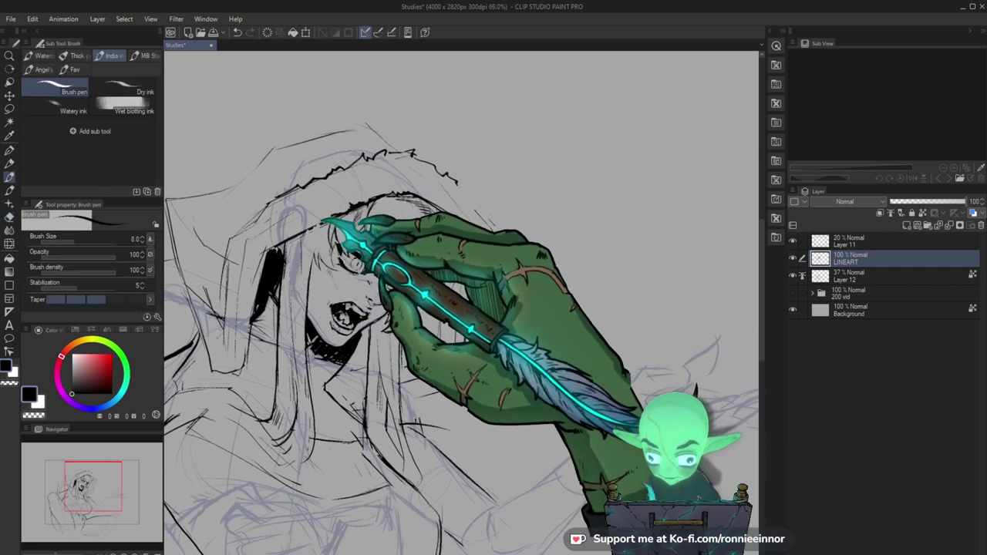
drag(432, 330, 438, 347)
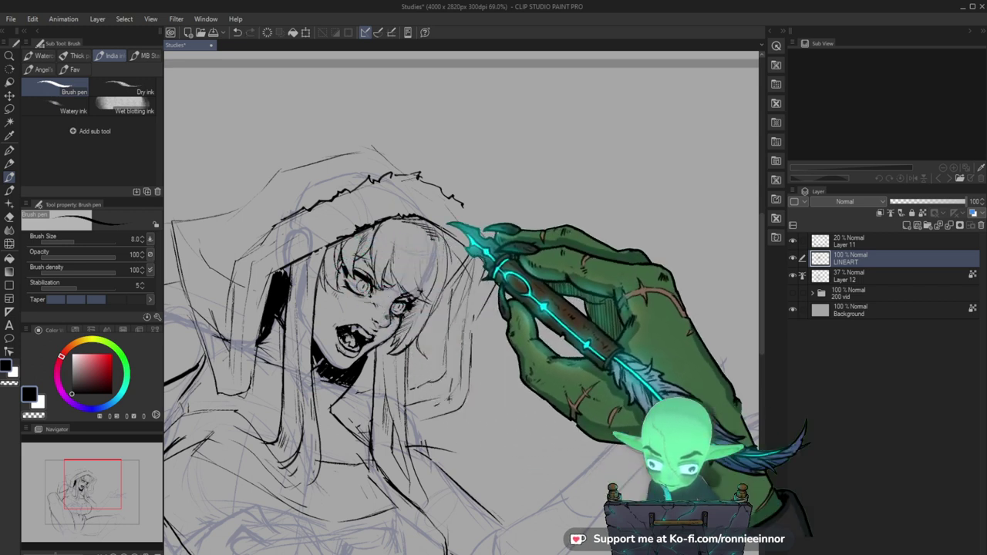
Clean up and re-ink the near-temple hair lines where they emerge from under the hood's inner edge.
scroll(463, 309, down, 1)
key(e)
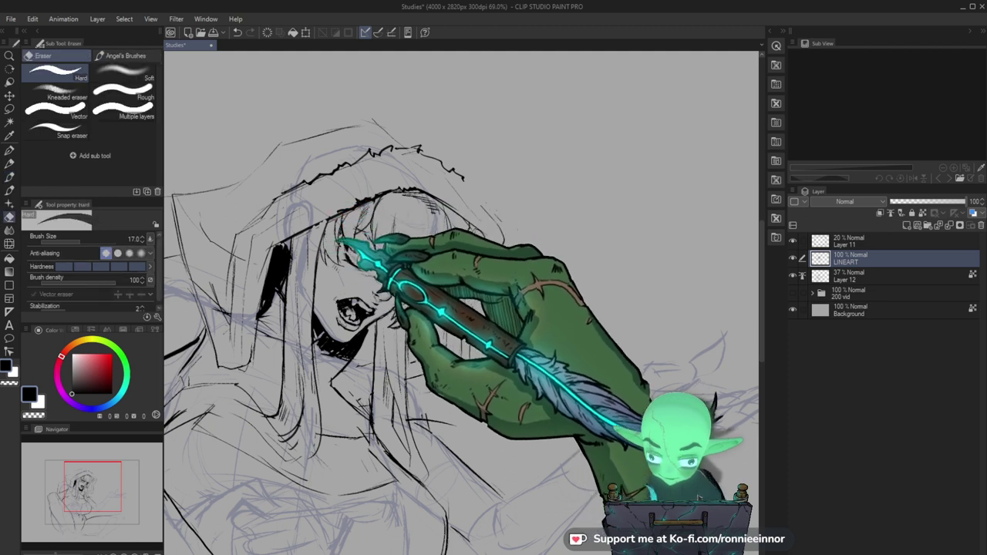
key(b)
key(ctrl+space)
mouse_move(609, 121)
mouse_down()
mouse_move(676, 128)
mouse_move(533, 235)
mouse_move(417, 235)
mouse_up()
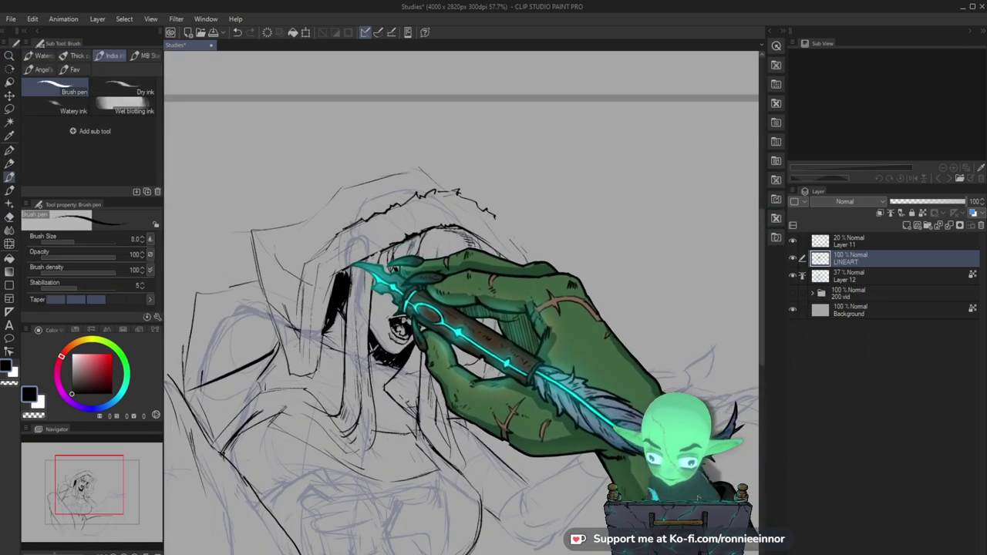
key(space)
drag(604, 297, 571, 236)
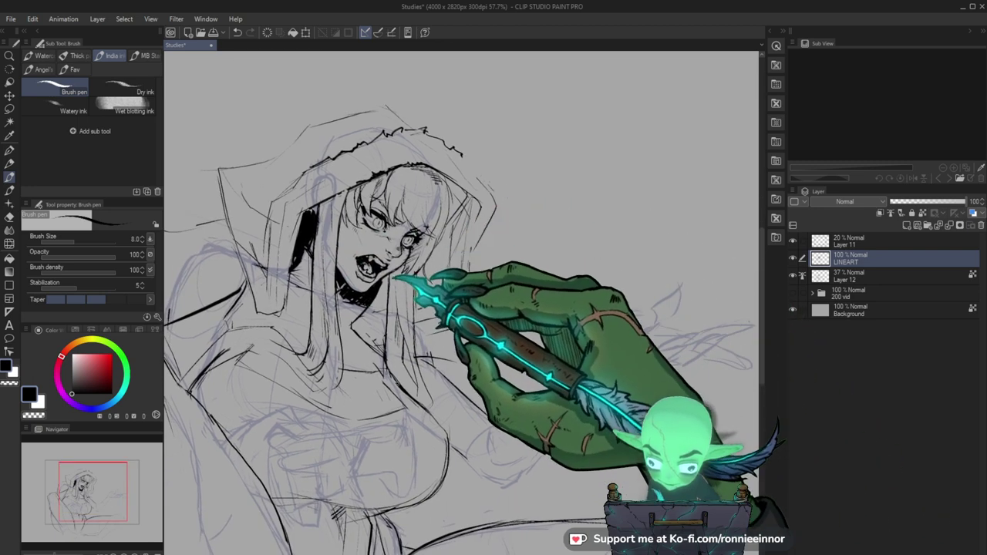
Ink the jagged fur trim down the far side of the hood on the LINEART layer, erasing stray marks.
key(e)
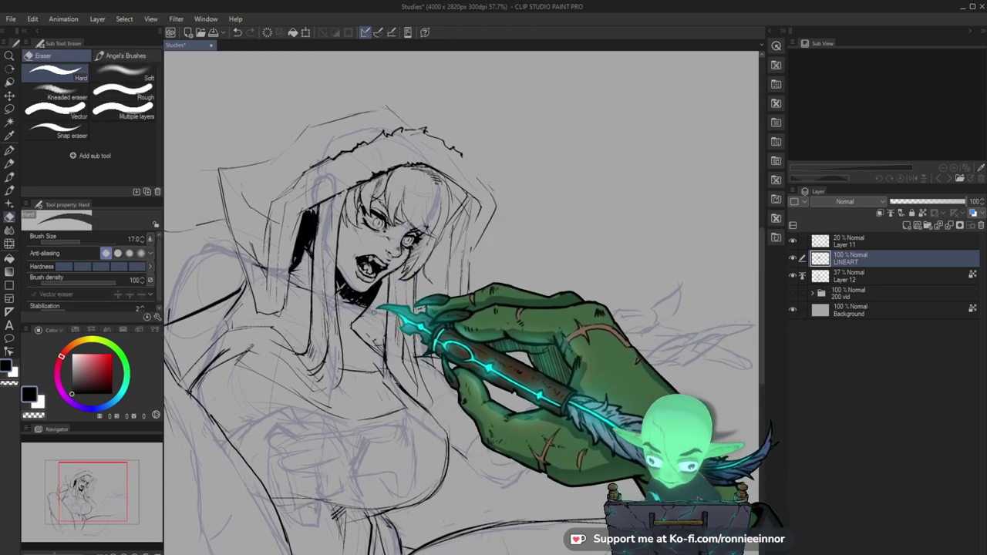
key(ctrl+space)
drag(434, 296, 387, 297)
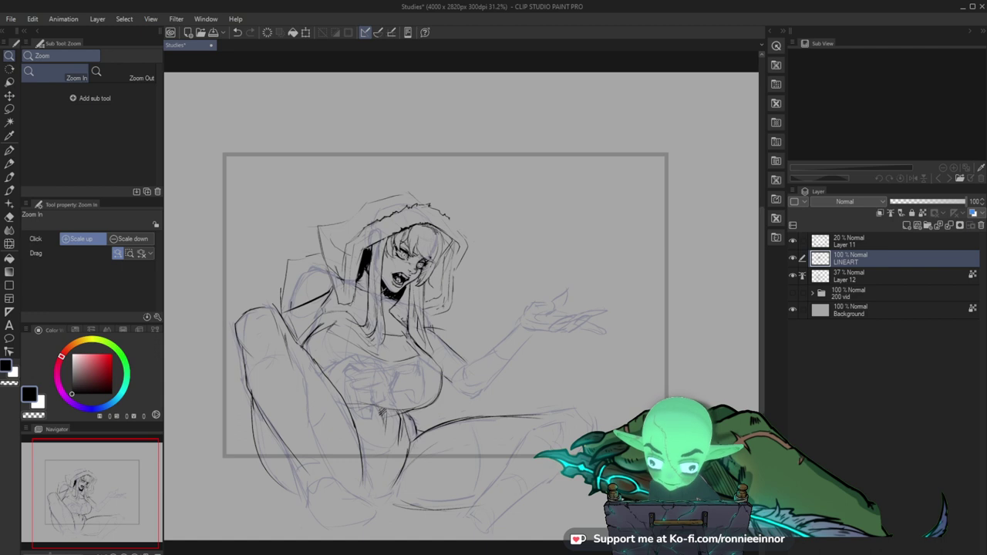
drag(468, 225, 494, 218)
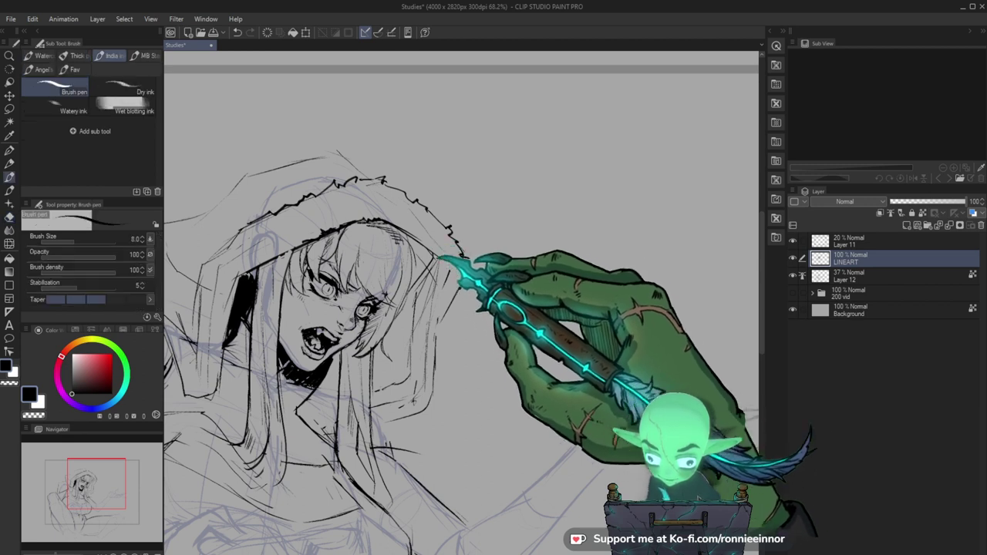
key(e)
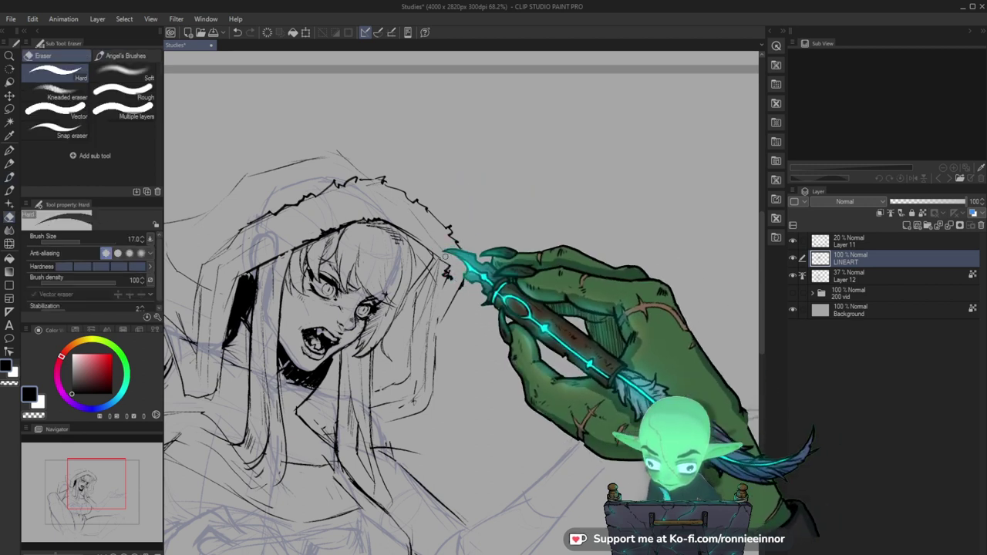
key(b)
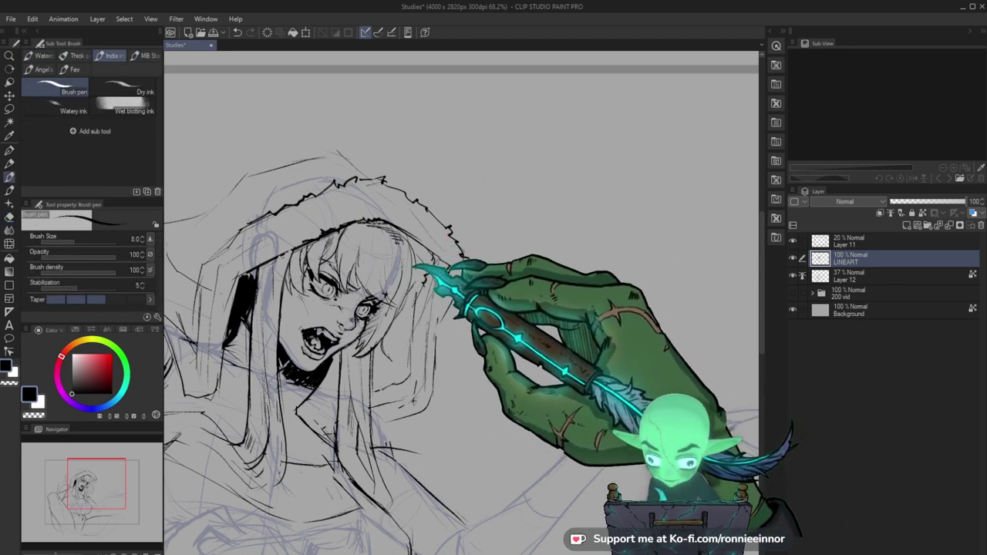
Ink the garment folds below the long hair strands on the upper chest, cleaning overlapping lines with the Hard eraser.
key(ctrl+space)
drag(525, 327, 487, 359)
drag(489, 408, 475, 366)
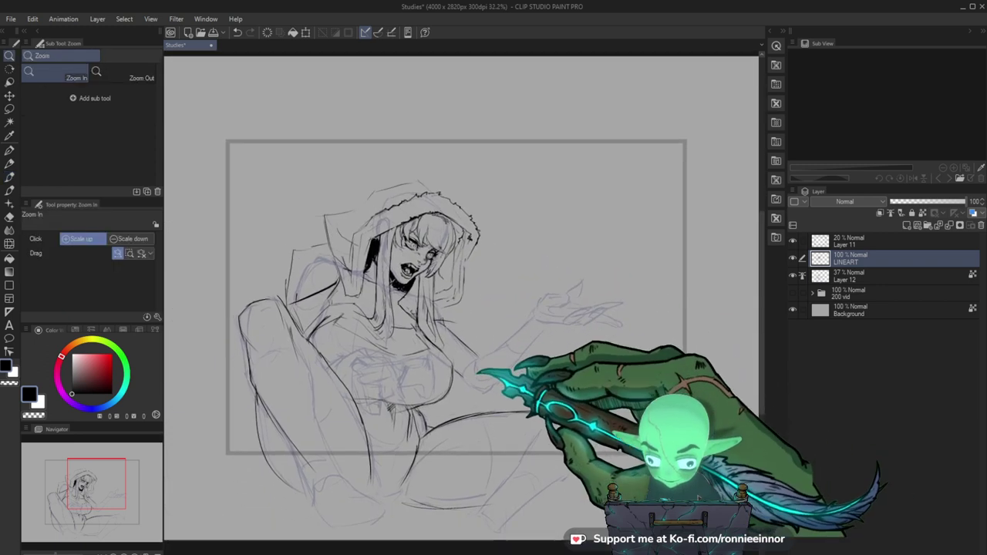
drag(402, 314, 434, 313)
key(b)
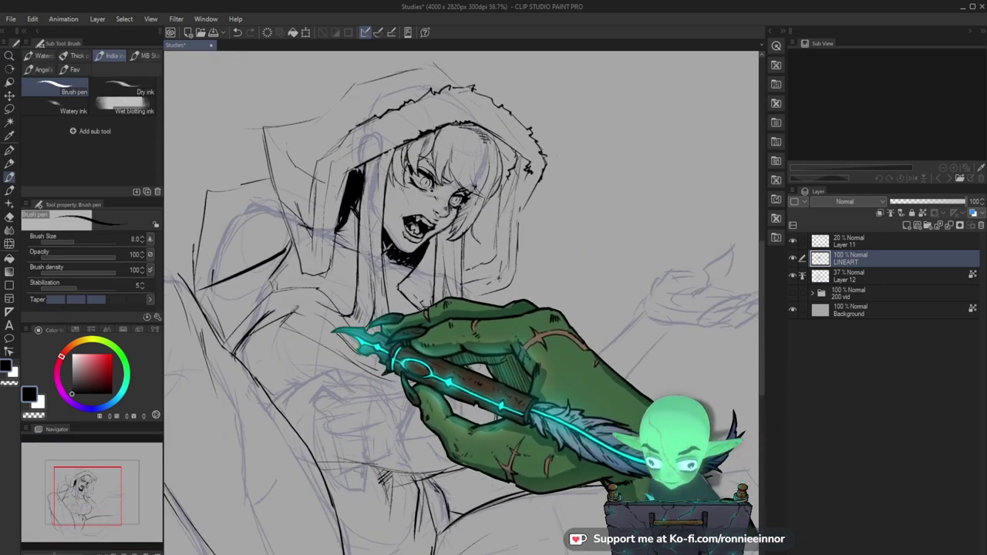
key(e)
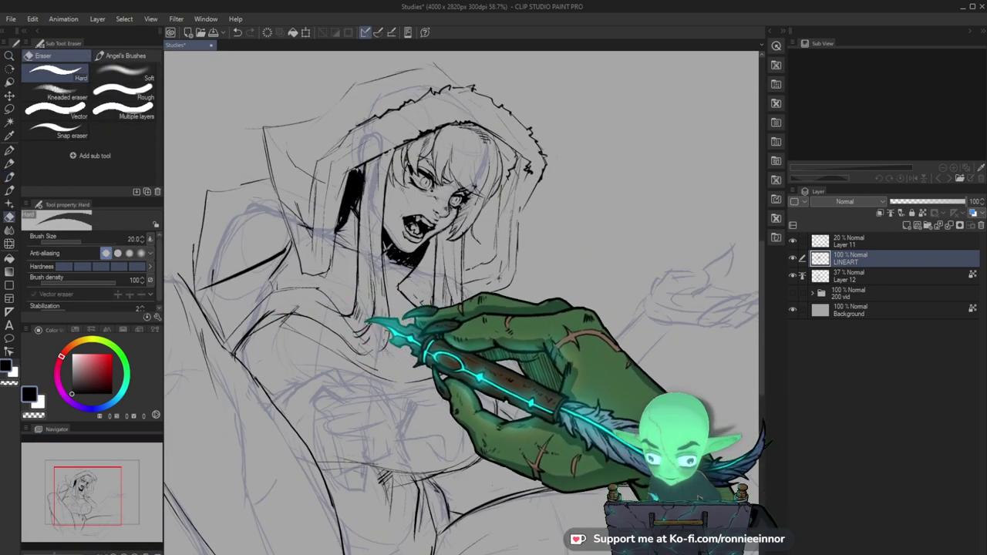
key(b)
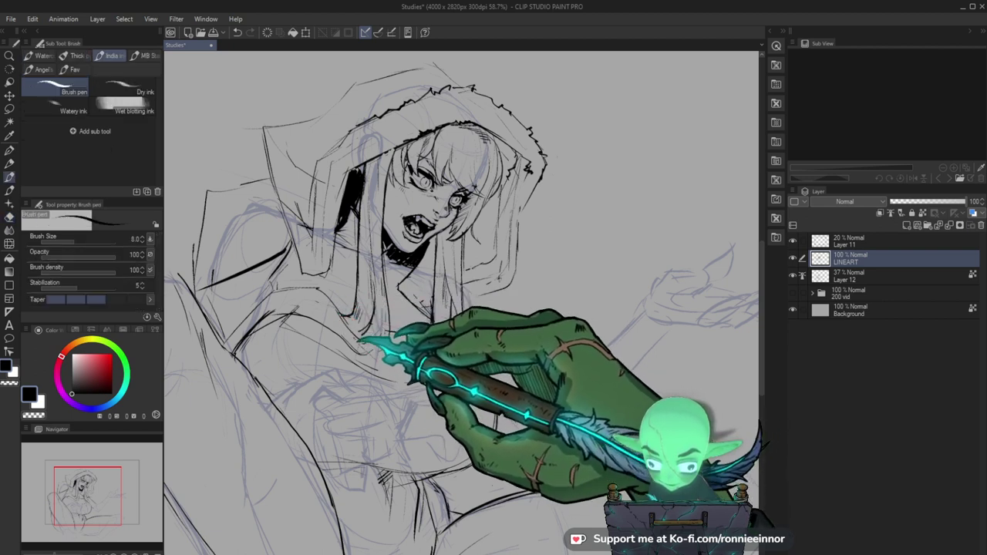
key(e)
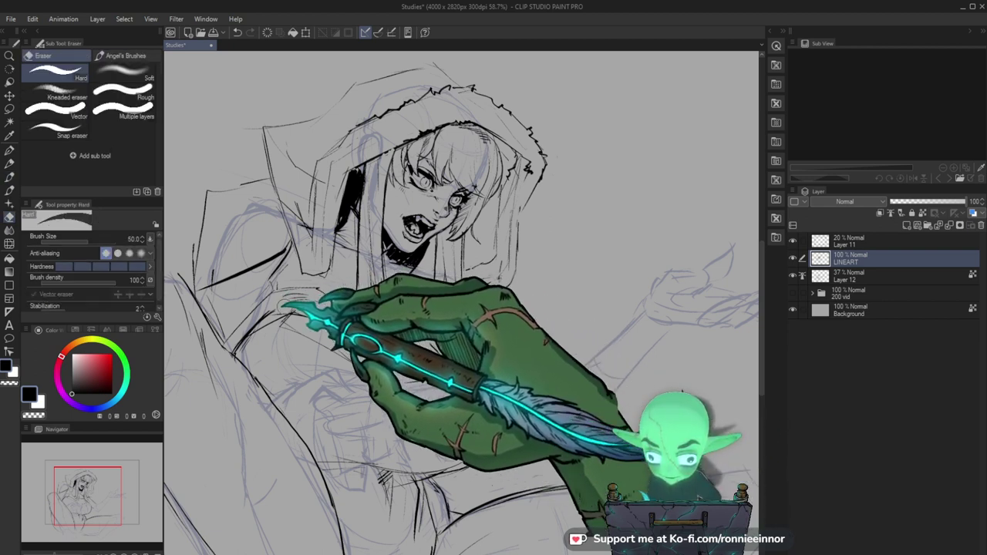
key(b)
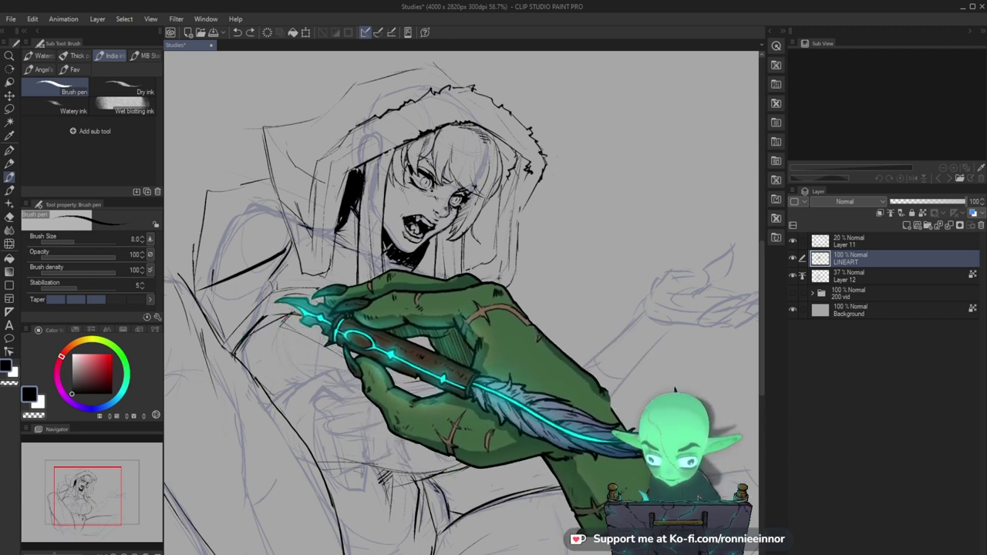
Refine the draped cloth over the near shoulder and its edge across the chest with the Brush pen and Hard eraser.
drag(453, 424, 399, 416)
key(e)
drag(292, 347, 379, 364)
key(b)
drag(256, 336, 409, 359)
key(b)
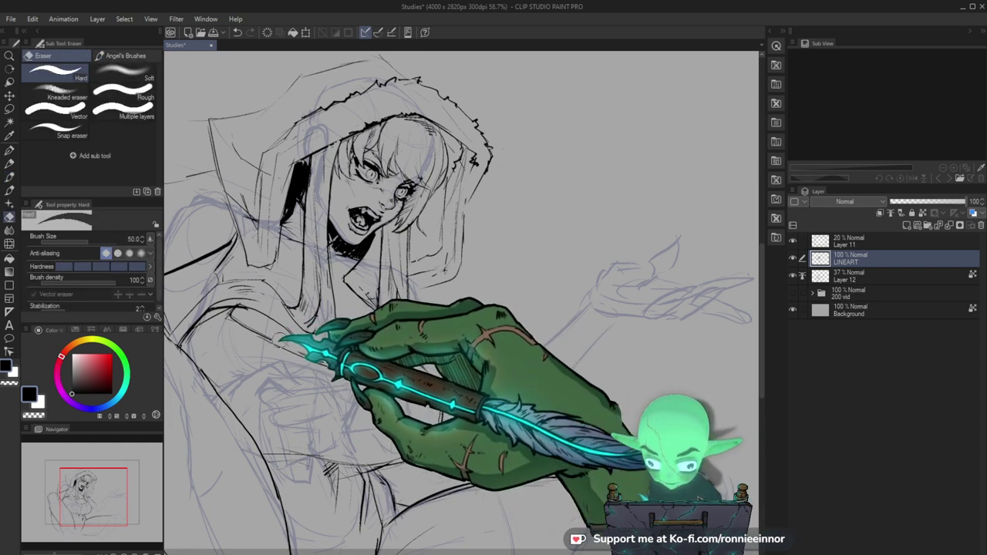
key(p)
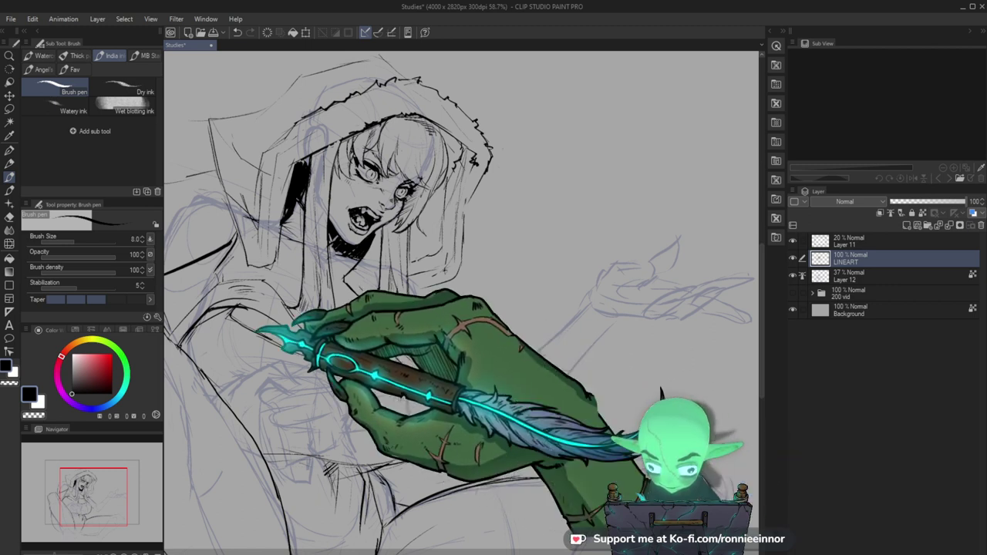
Ink the cloth folds and short shading hatches beneath the bust and around the waist, trimming excess lines.
mouse_move(439, 441)
mouse_down()
mouse_move(407, 445)
mouse_move(401, 420)
mouse_up()
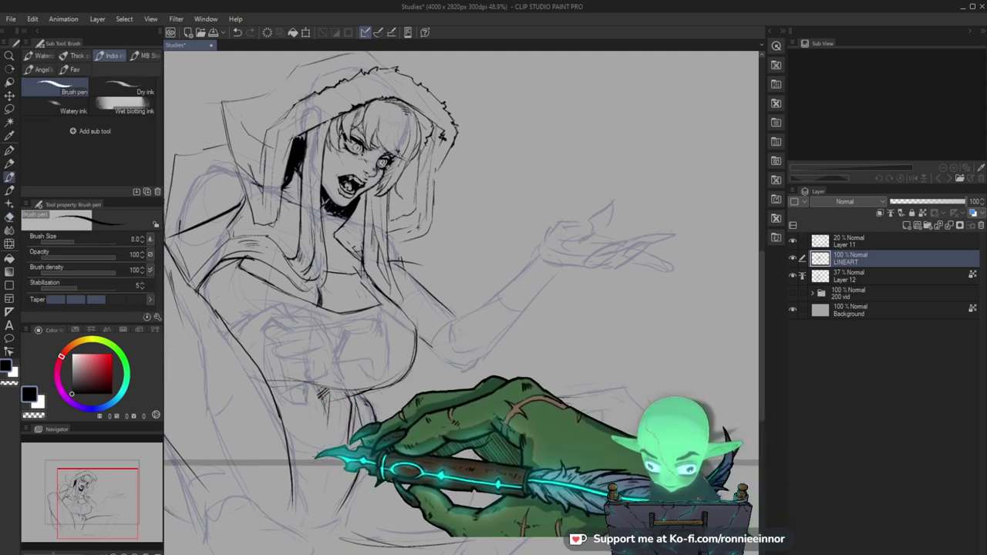
key(e)
key(b)
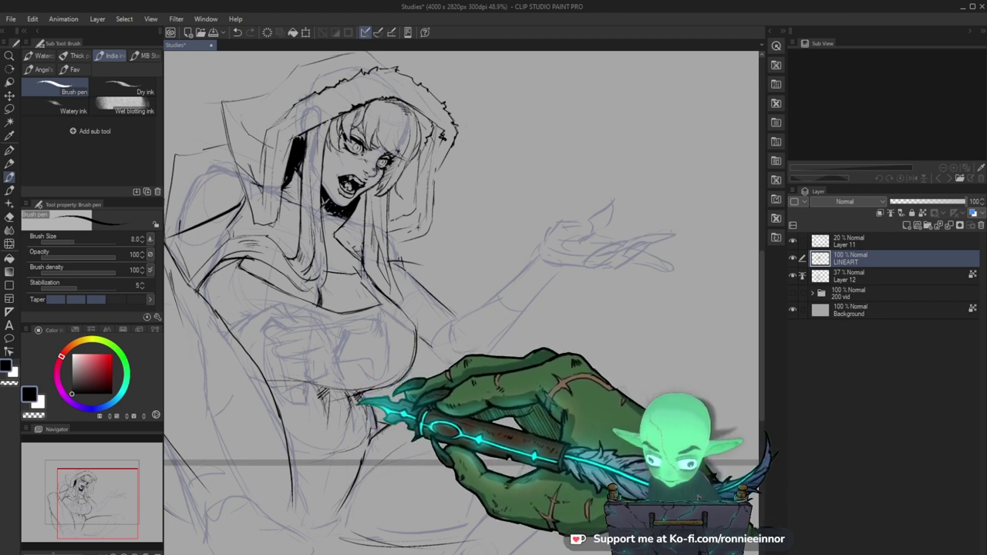
key(ctrl+space)
drag(423, 388, 394, 397)
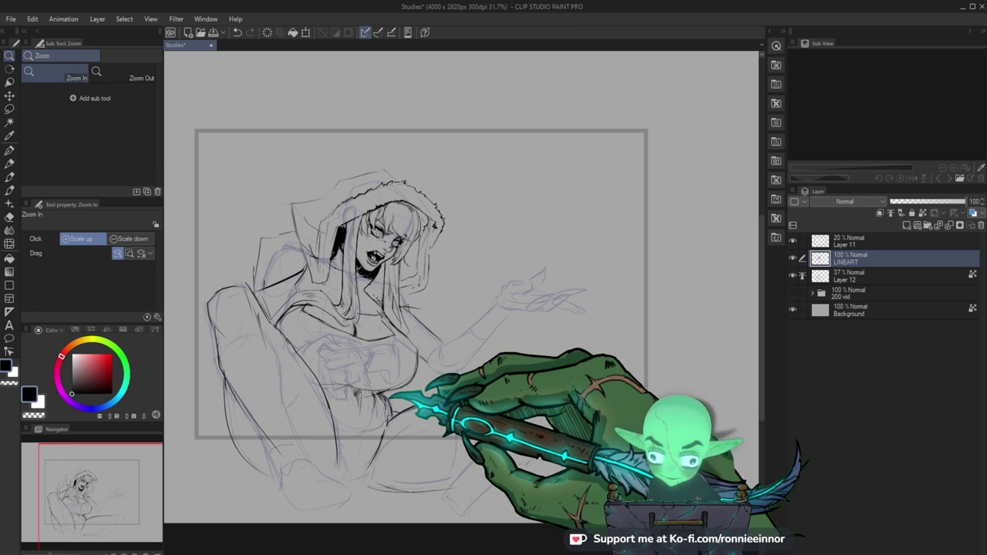
click(426, 353)
key(e)
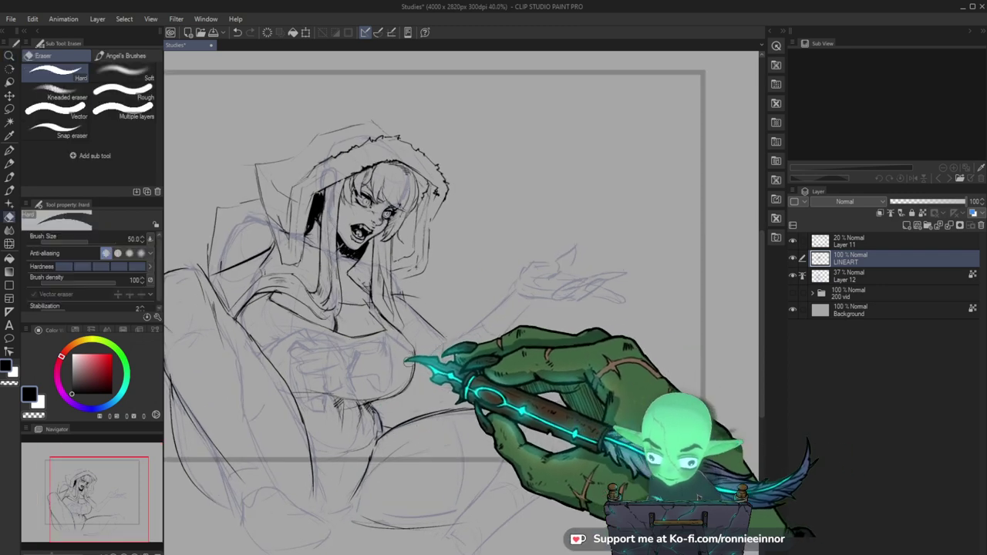
key(b)
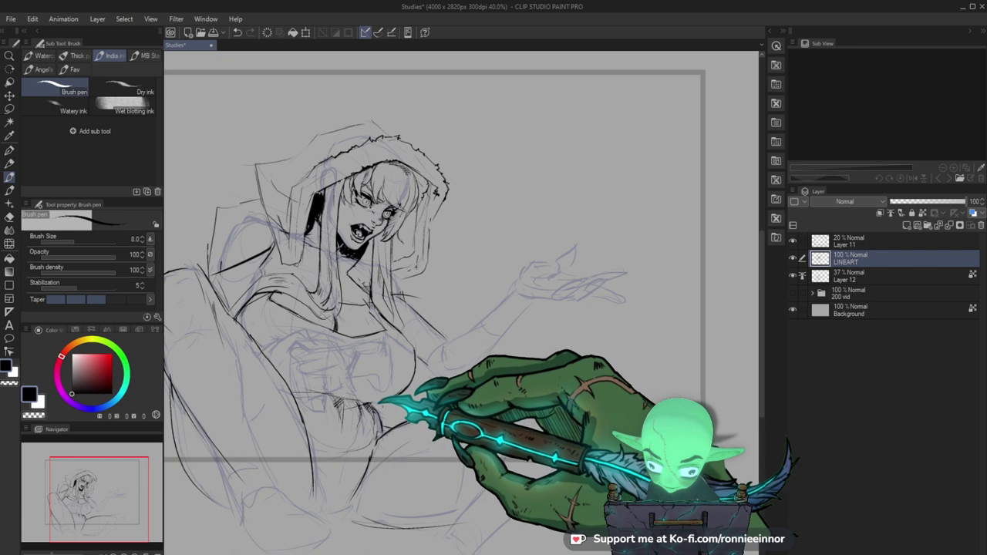
Ink the upper contour of the outstretched thigh from the hip towards the knee, erasing rough overlaps.
key(ctrl+space)
drag(447, 374, 370, 372)
drag(494, 381, 555, 416)
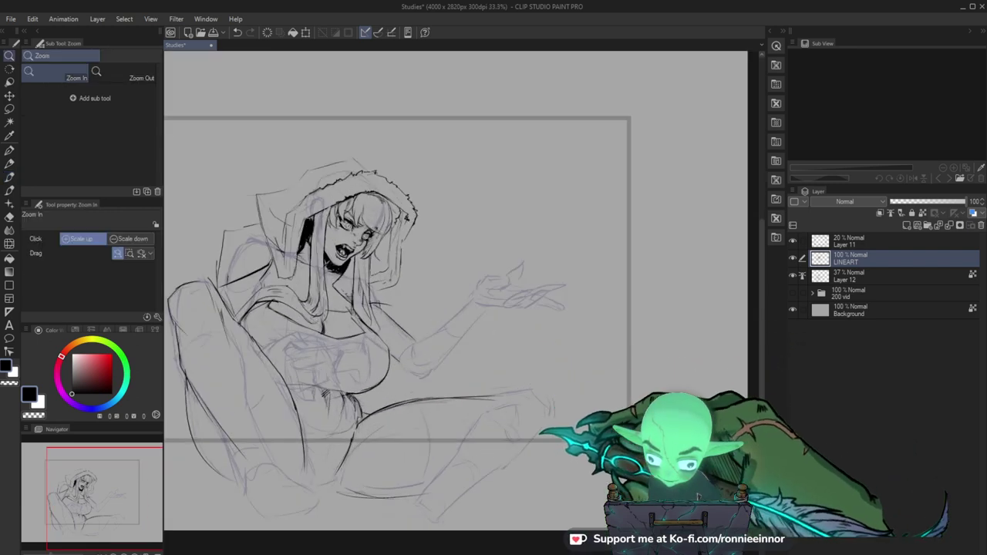
drag(523, 466, 509, 453)
key(b)
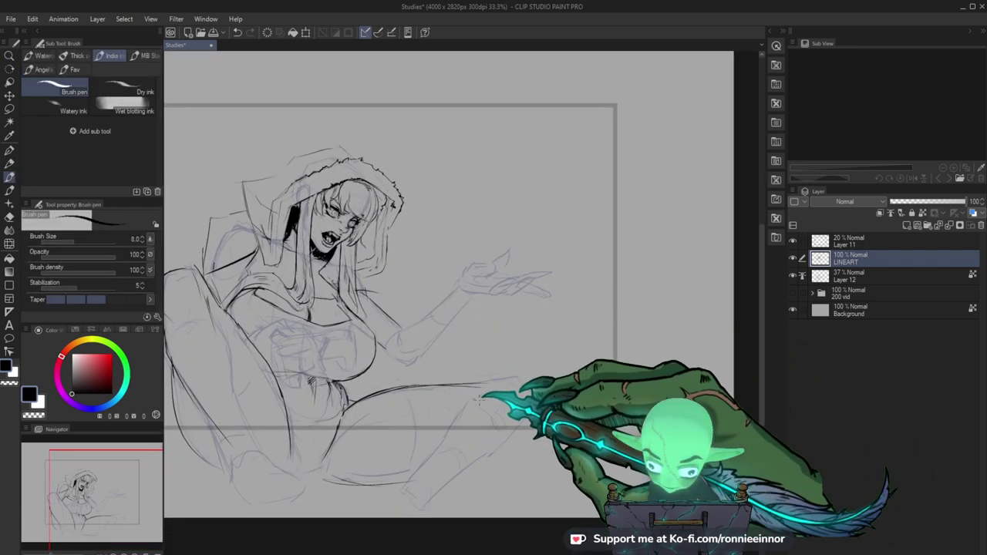
key(e)
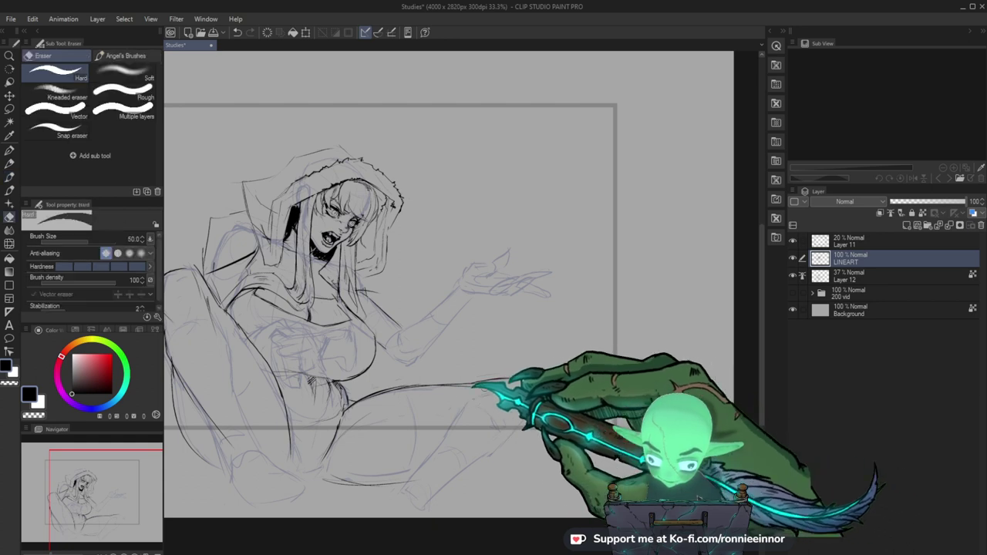
key(b)
drag(394, 390, 491, 399)
key(e)
key(b)
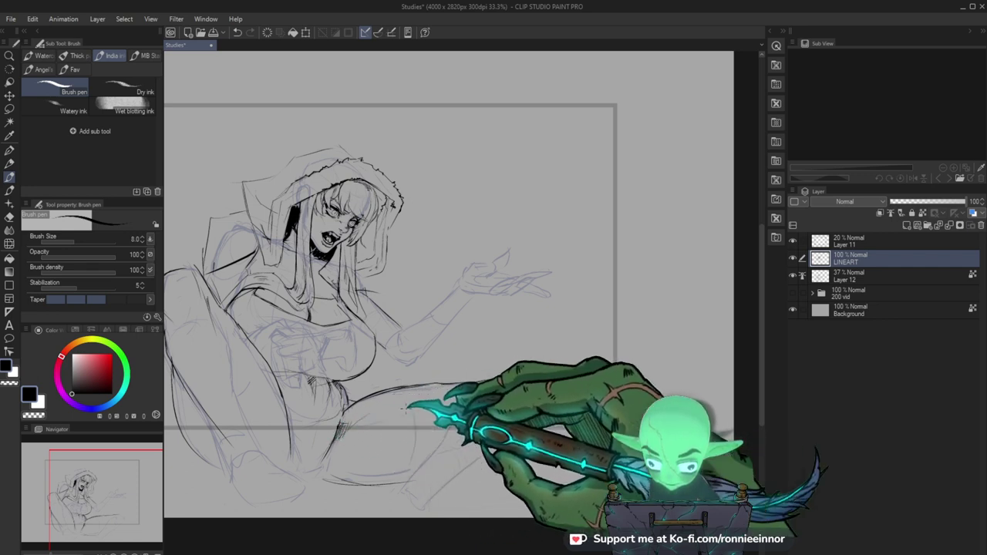
Ink the hip crease and inner thigh lines below the waist, adding hatched shading where the legs meet the torso.
key(e)
key(b)
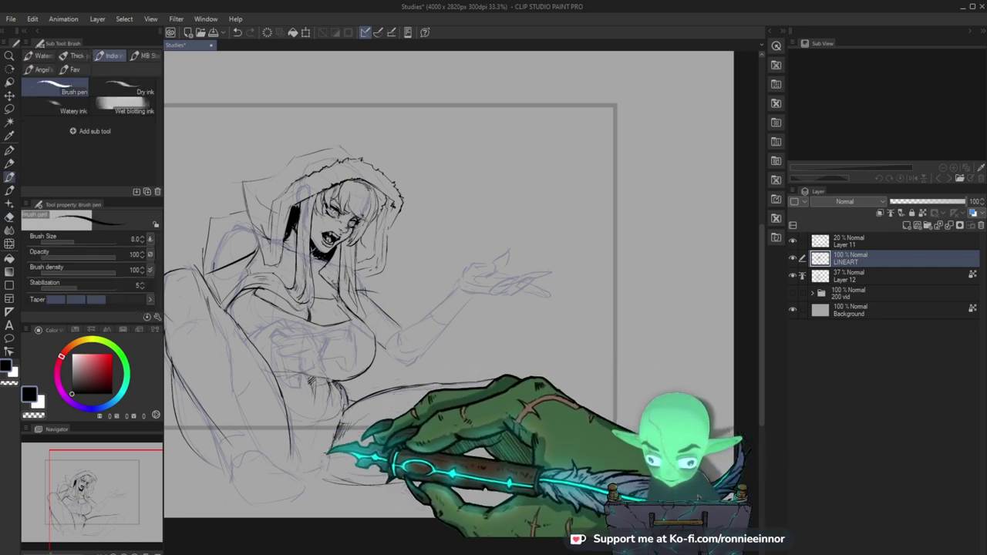
drag(459, 362, 479, 390)
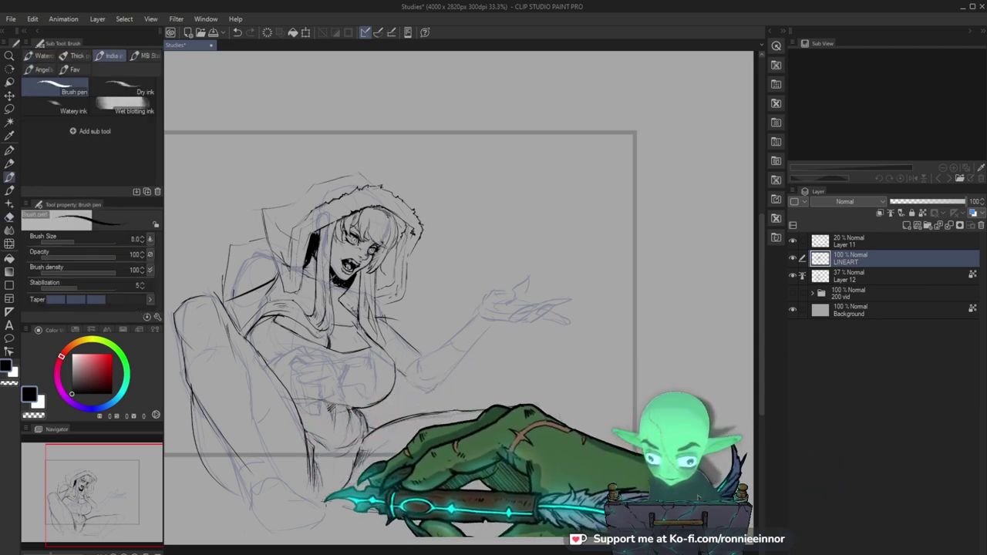
key(e)
key(b)
key(ctrl+space)
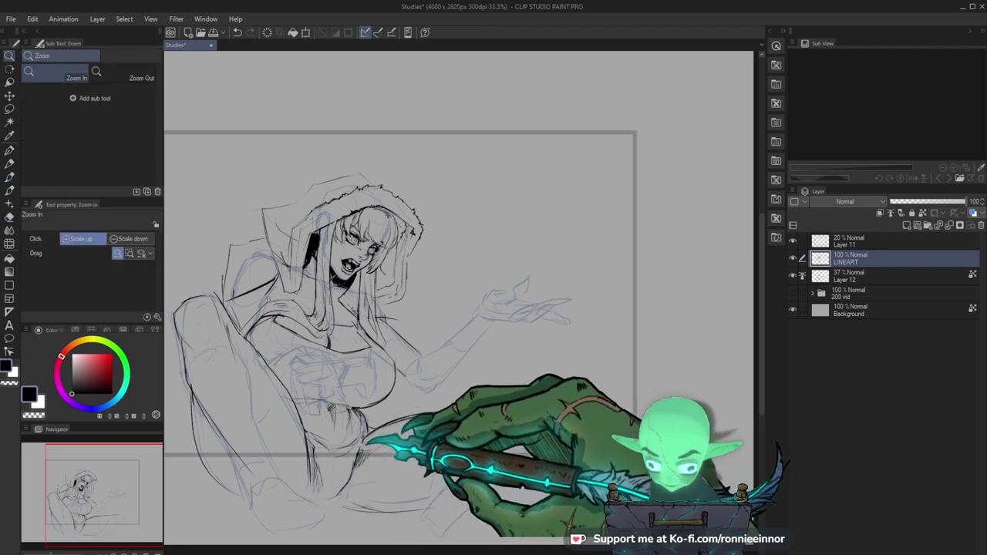
drag(367, 444, 330, 469)
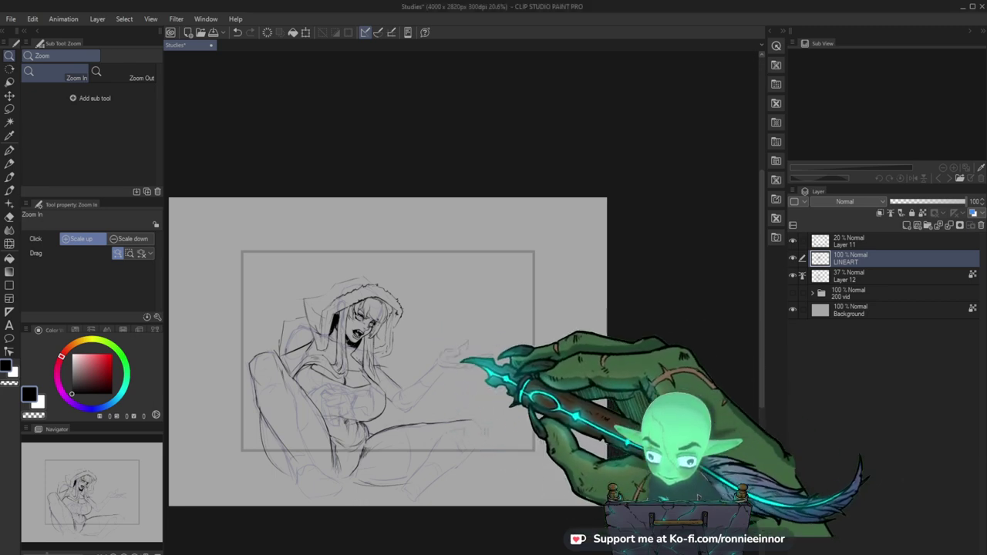
Refine the inked hair strands and garment lines beside the neck and upper chest with the Brush pen and Hard eraser.
scroll(450, 385, down, 1)
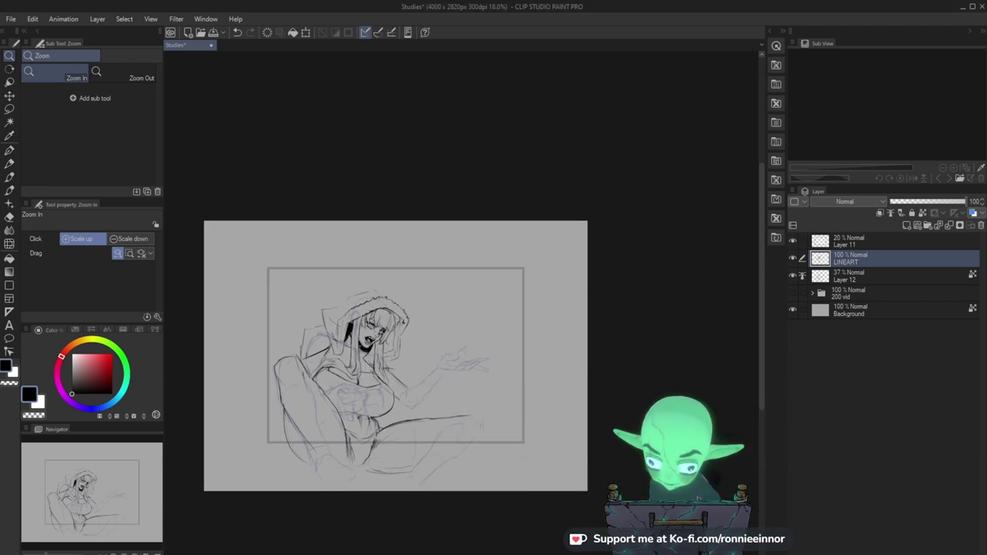
scroll(366, 419, up, 7)
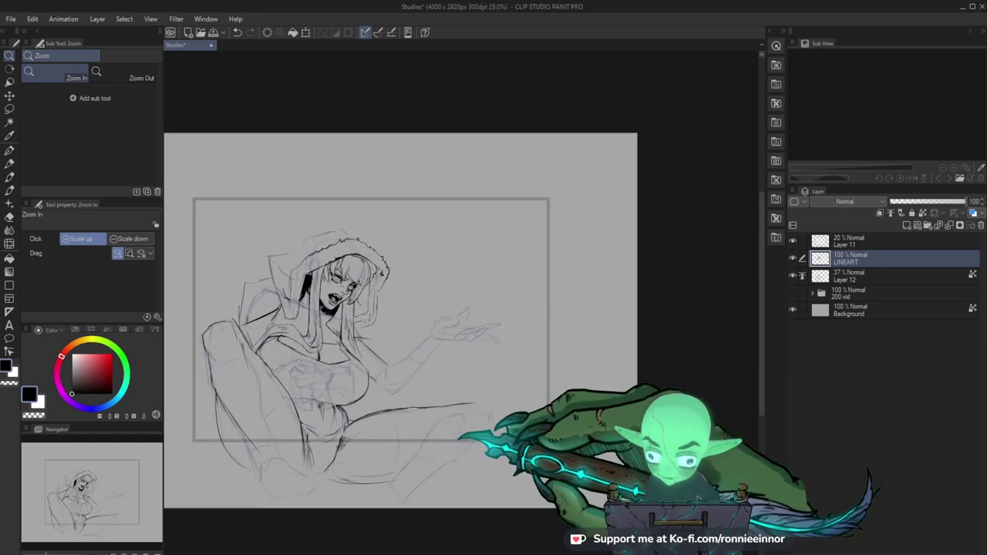
scroll(463, 308, down, 2)
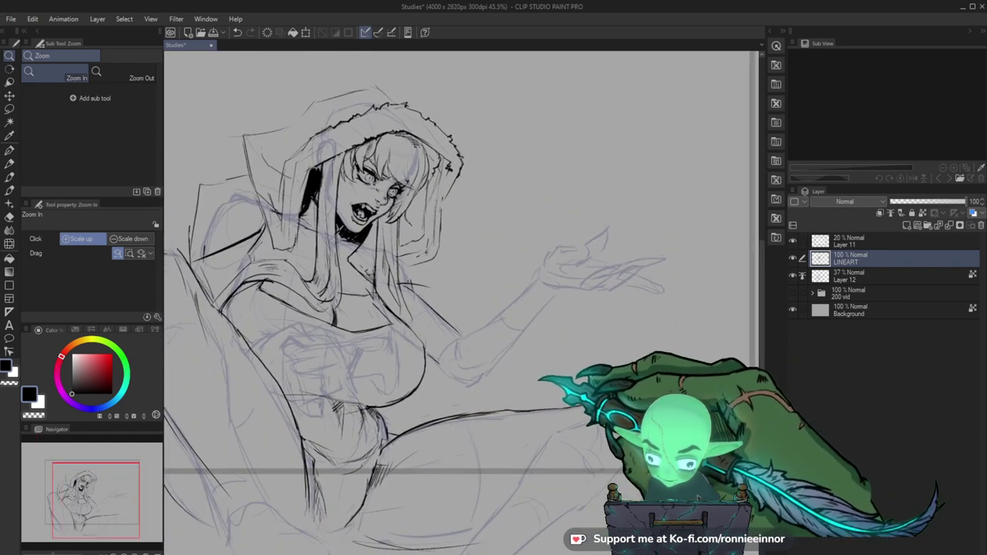
scroll(463, 308, up, 2)
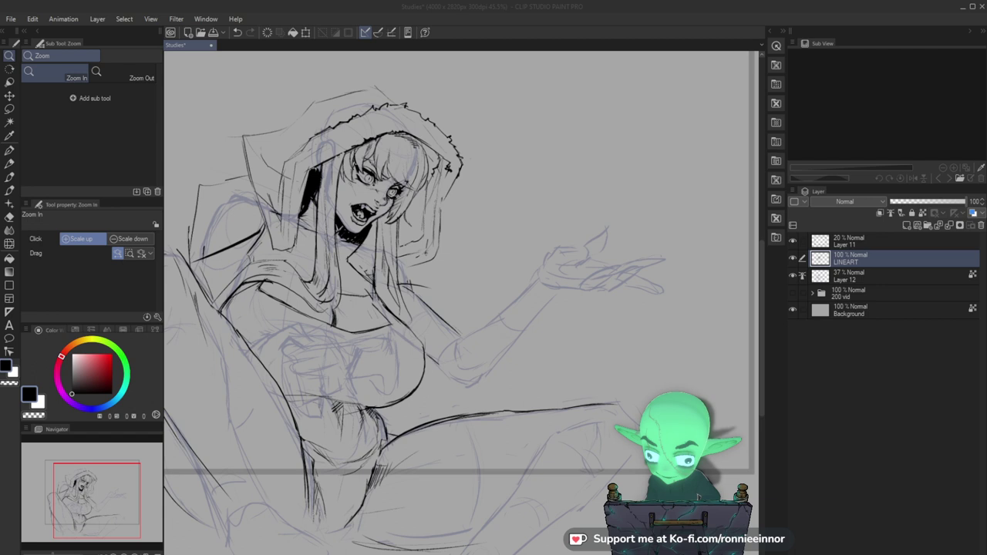
click(370, 289)
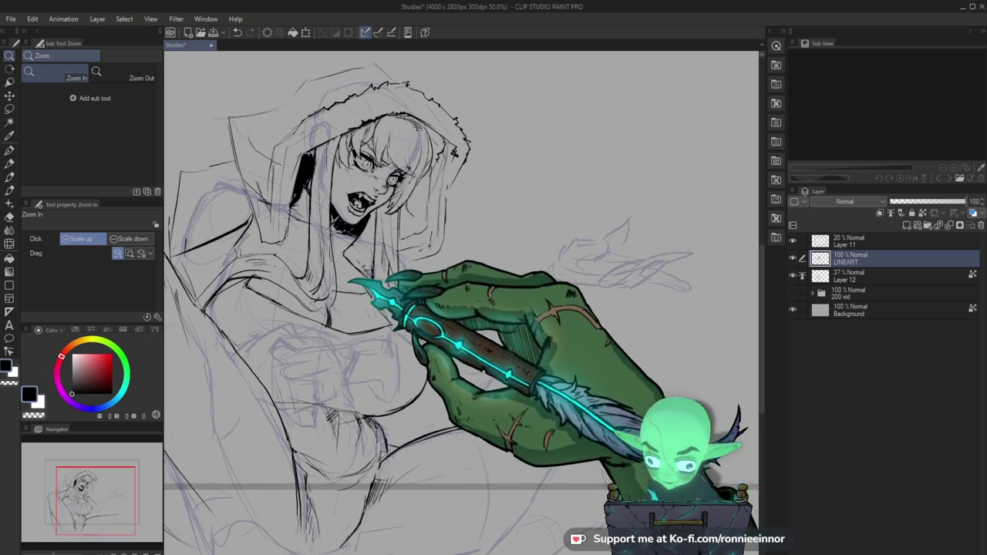
click(361, 287)
key(e)
key(b)
drag(397, 276, 413, 343)
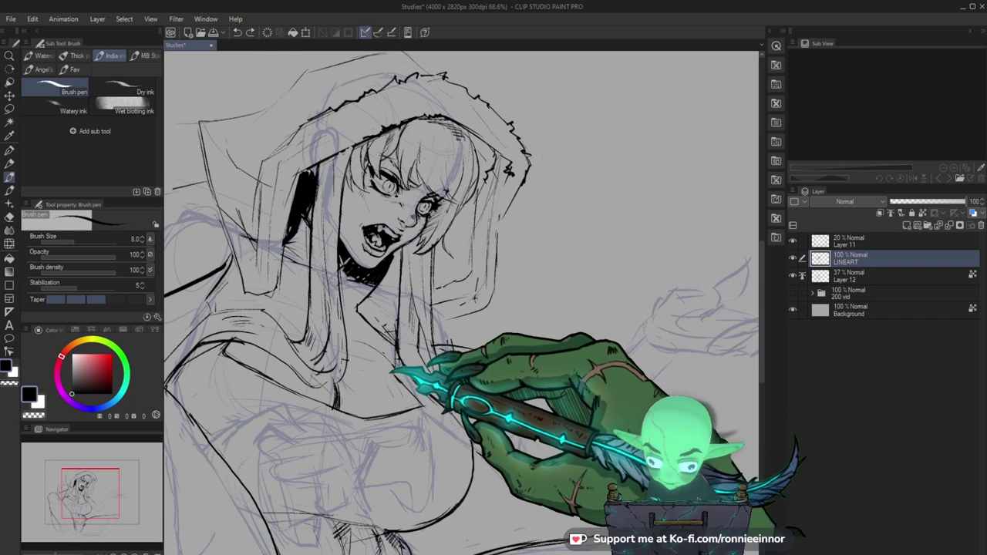
Carve a ragged fur edge into the black shadow between the long hair and the near side of the hood.
drag(443, 297, 434, 337)
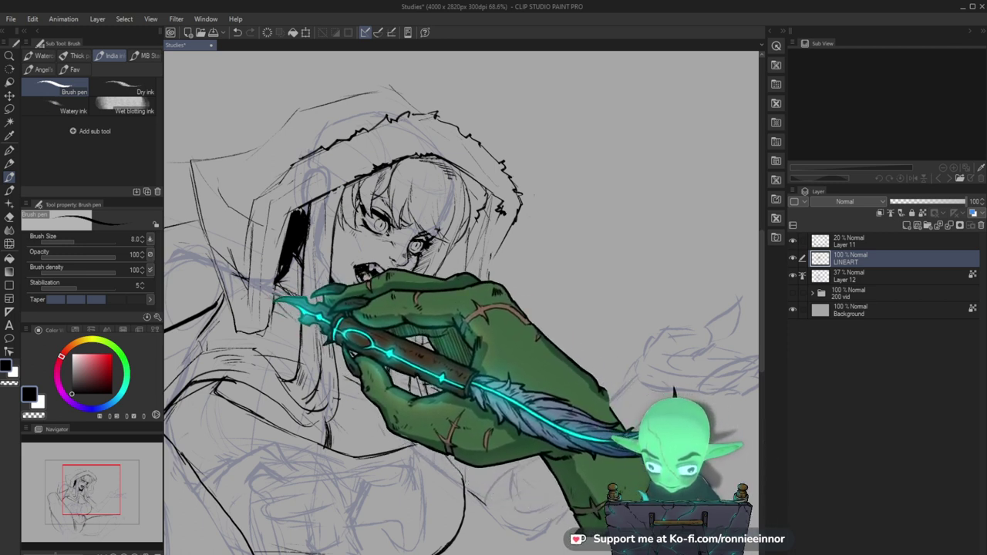
key(e)
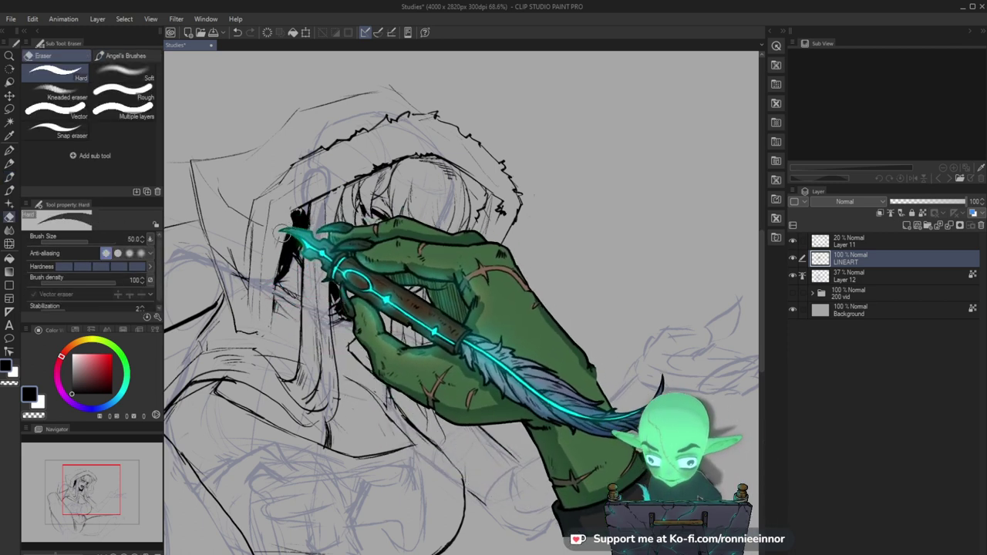
key(p)
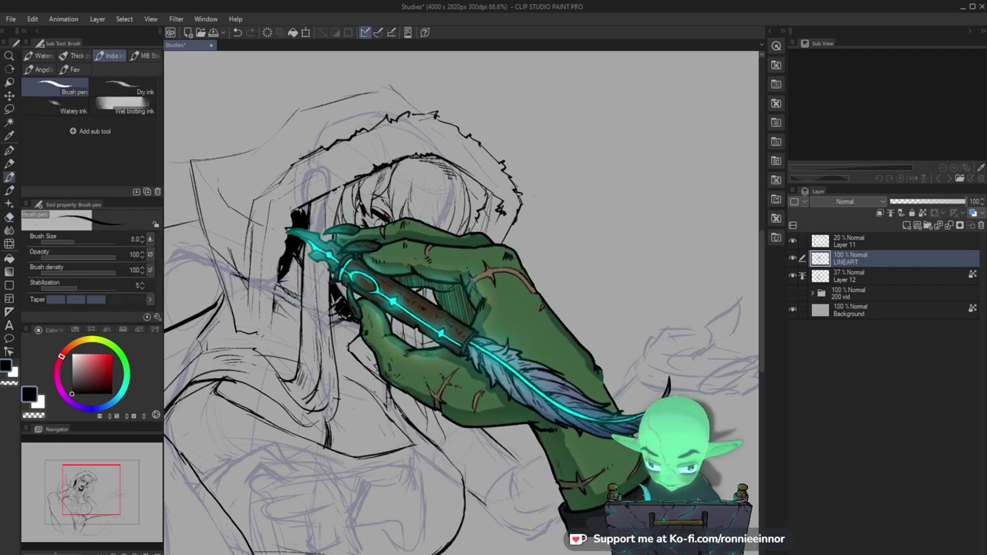
key(e)
key(p)
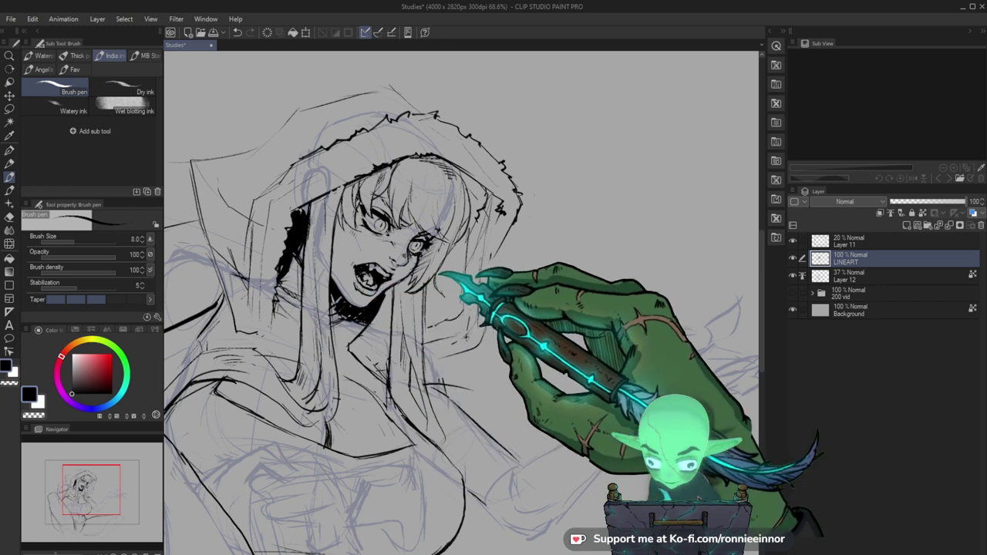
drag(491, 248, 487, 348)
key(e)
drag(287, 269, 289, 258)
key(p)
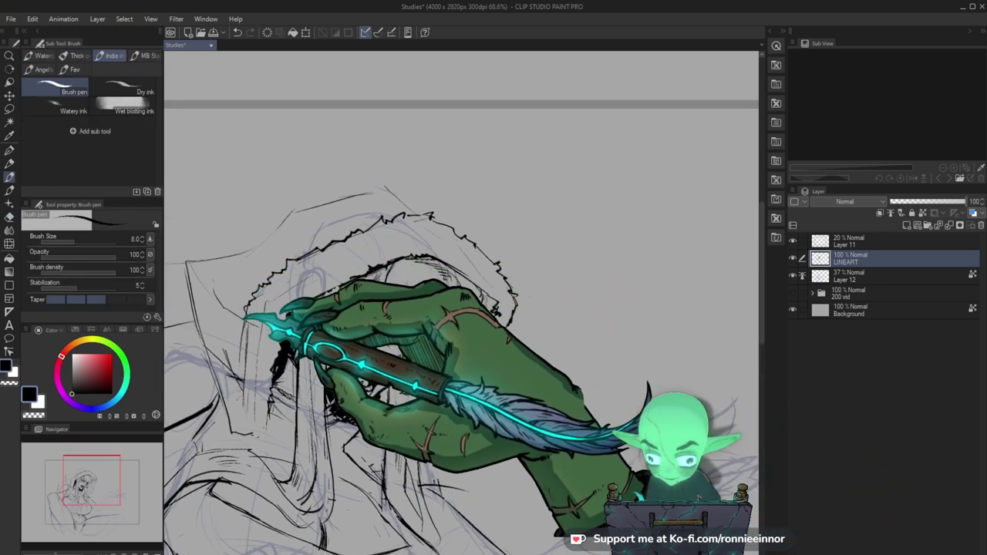
Fill the gap between the fringe and the hood's inner edge on the far side with black hatched shadow.
key(ctrl+space)
mouse_move(609, 358)
mouse_down()
mouse_move(567, 347)
mouse_move(635, 334)
mouse_up()
key(ctrl+space)
drag(508, 333, 529, 294)
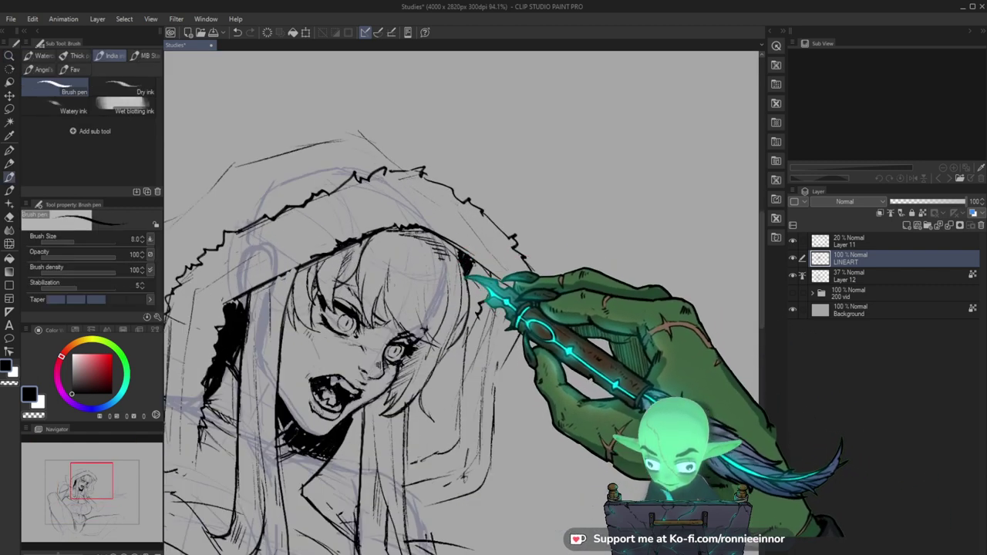
mouse_move(489, 279)
mouse_down()
mouse_move(467, 330)
mouse_move(473, 321)
mouse_up()
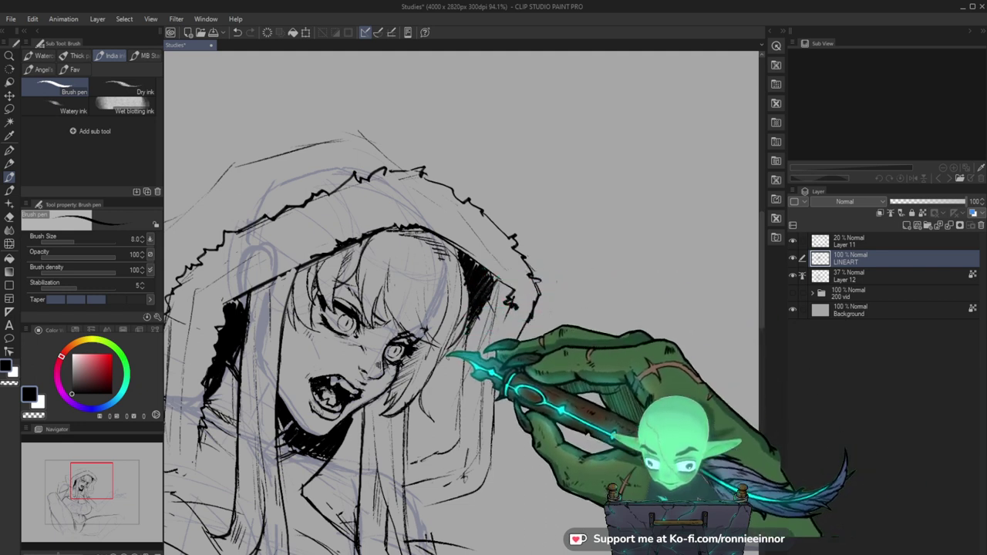
scroll(450, 355, down, 3)
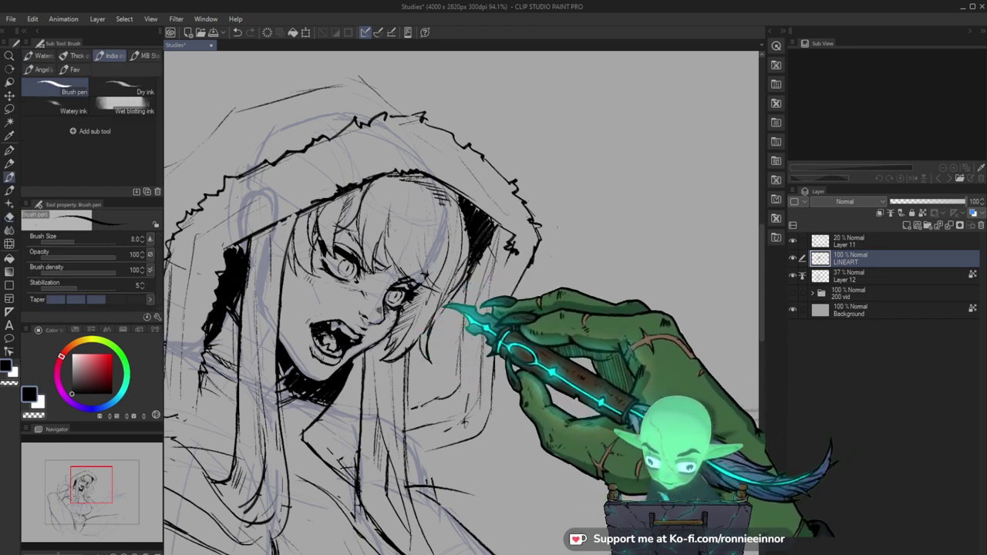
Refine the fringe strands sweeping above the far eye with the Brush pen, trimming overlaps with the Hard eraser at sizes 40 and 20.
scroll(446, 305, up, 4)
key(e)
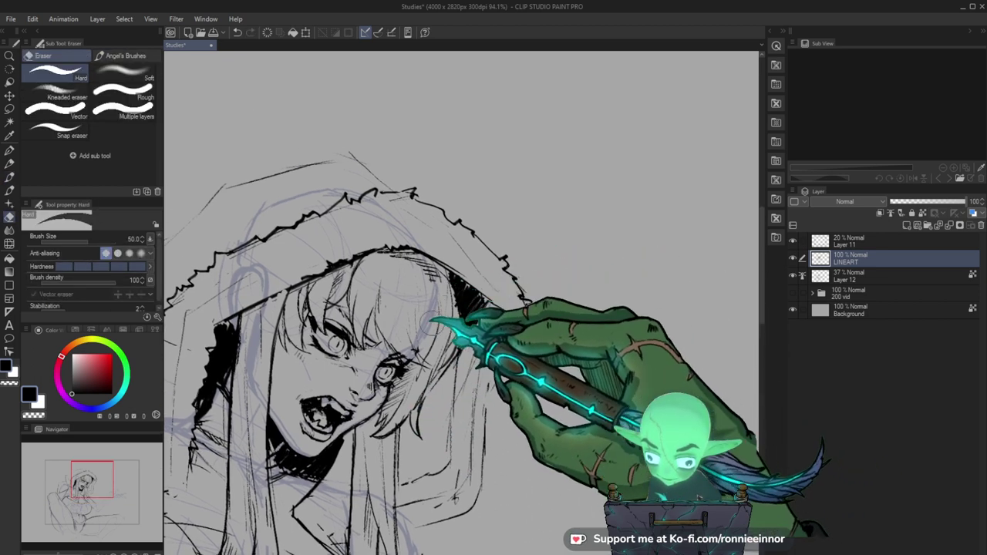
key(b)
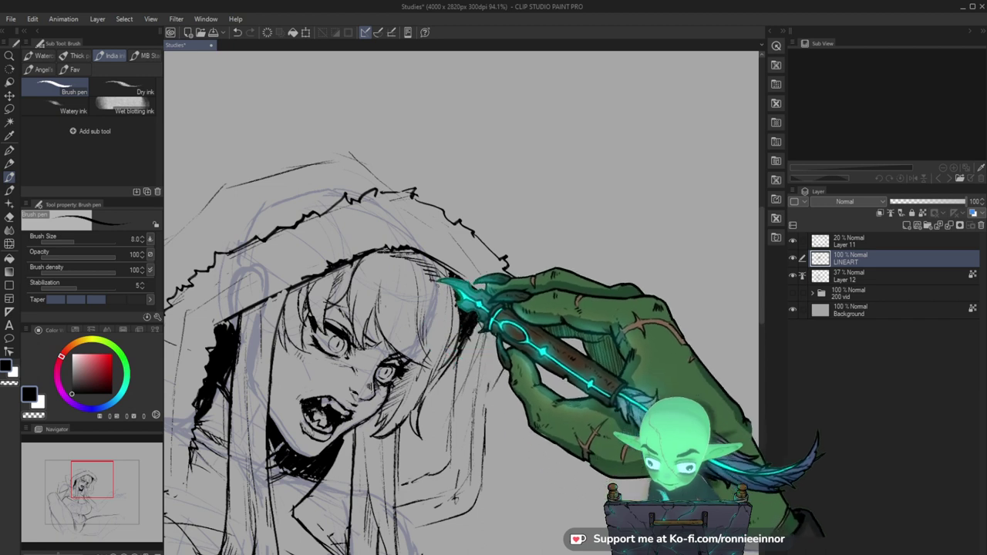
key(e)
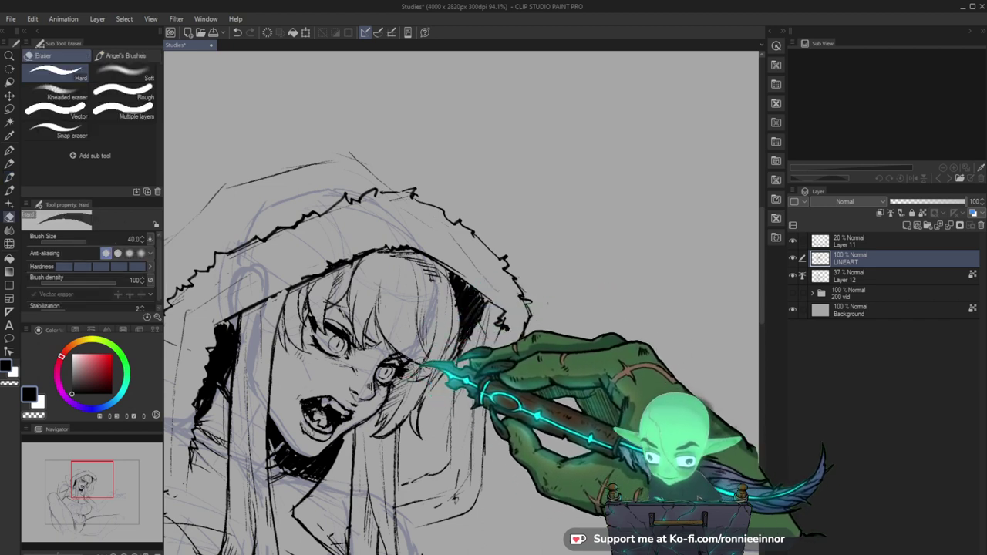
key(b)
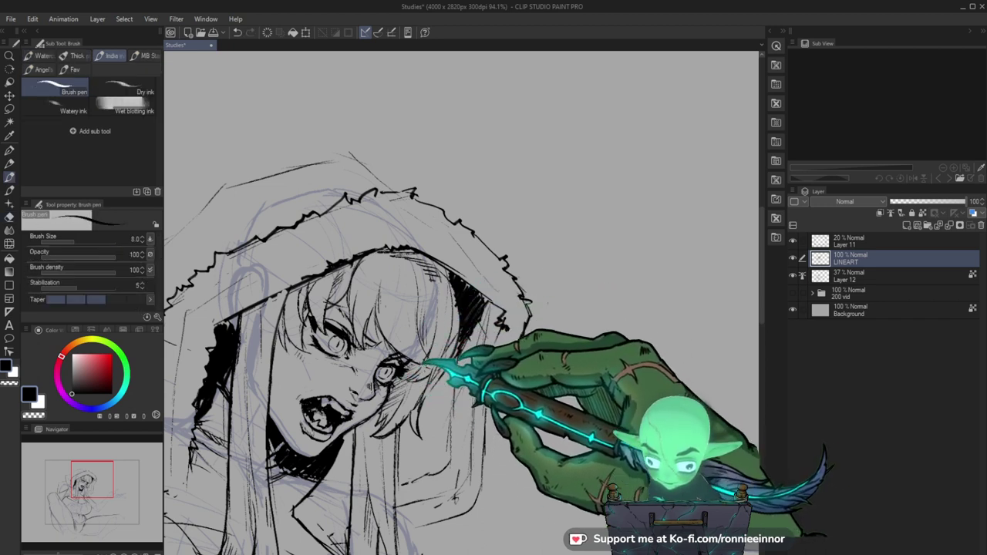
key(e)
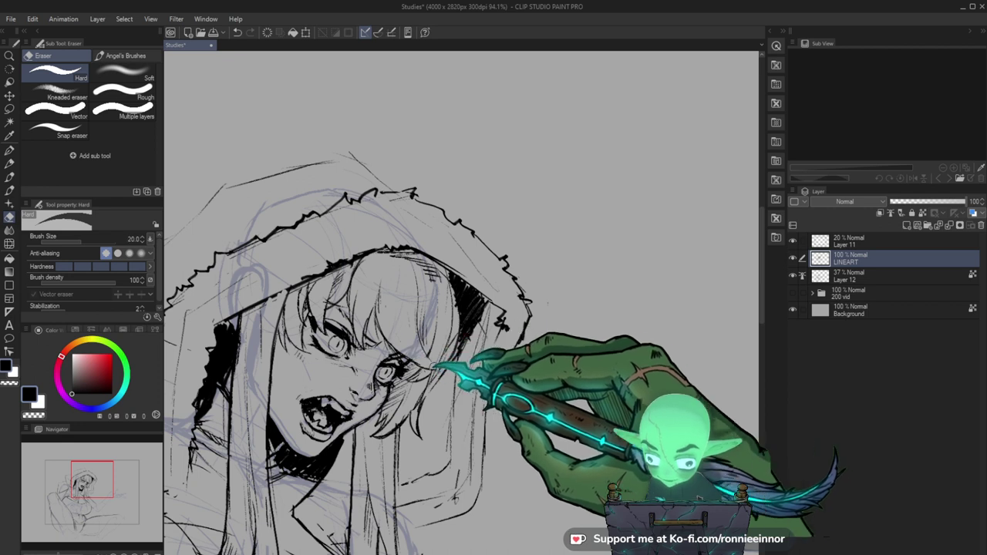
key(b)
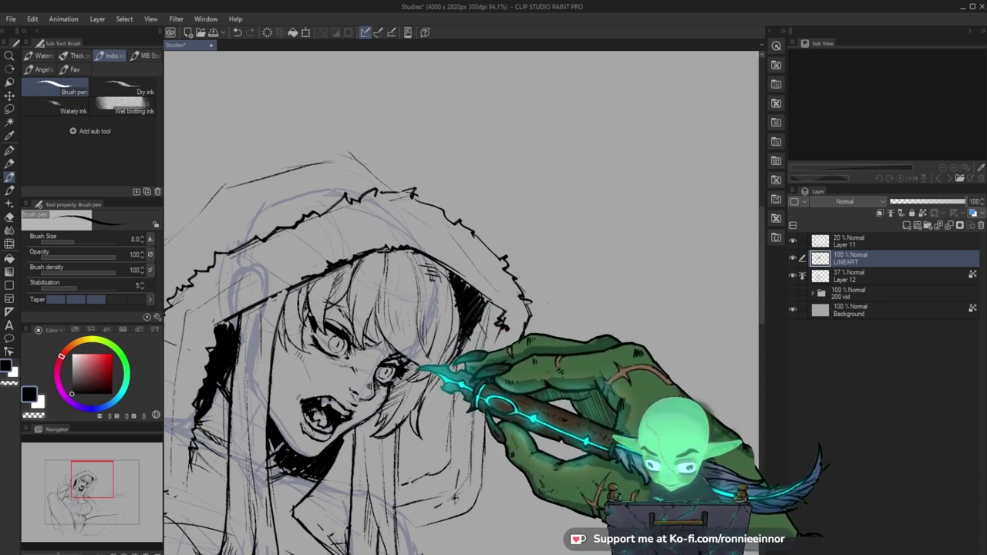
mouse_move(409, 359)
mouse_down()
mouse_move(458, 347)
mouse_move(420, 347)
mouse_move(493, 341)
mouse_move(498, 368)
mouse_up()
Ink the jagged fur trim down the outer edge of the near hood flap, erasing stray sketch lines.
key(ctrl+space)
key(ctrl+space)
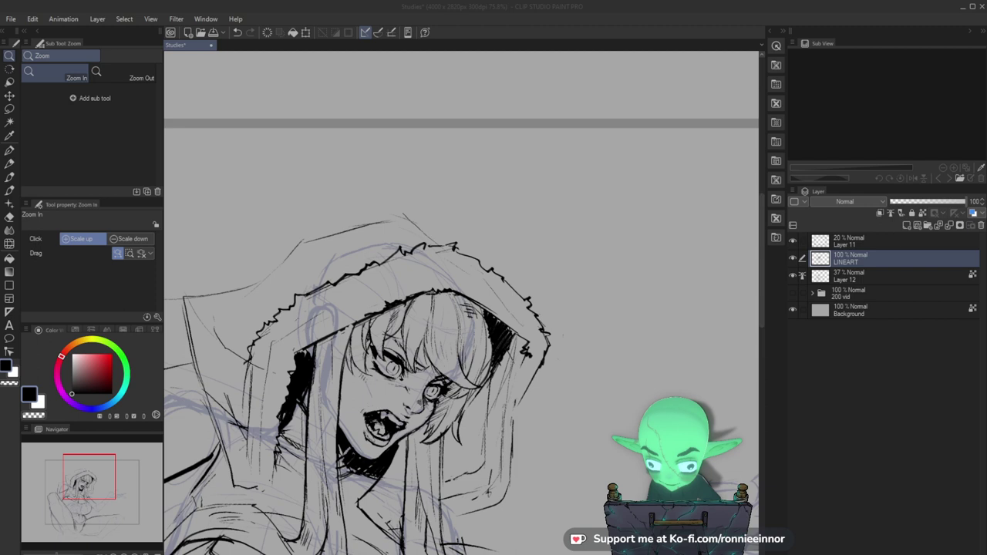
click(460, 412)
drag(279, 365, 364, 355)
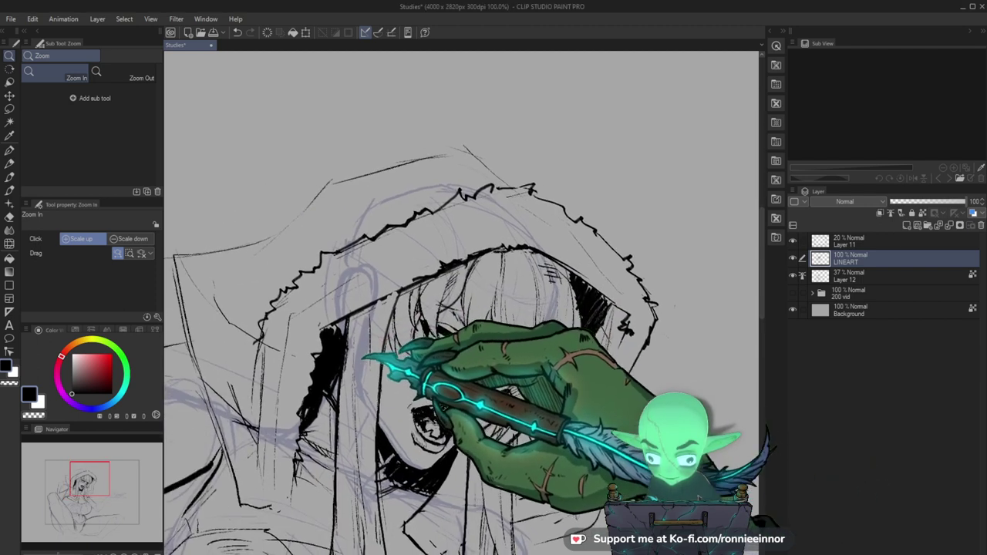
key(p)
key(b)
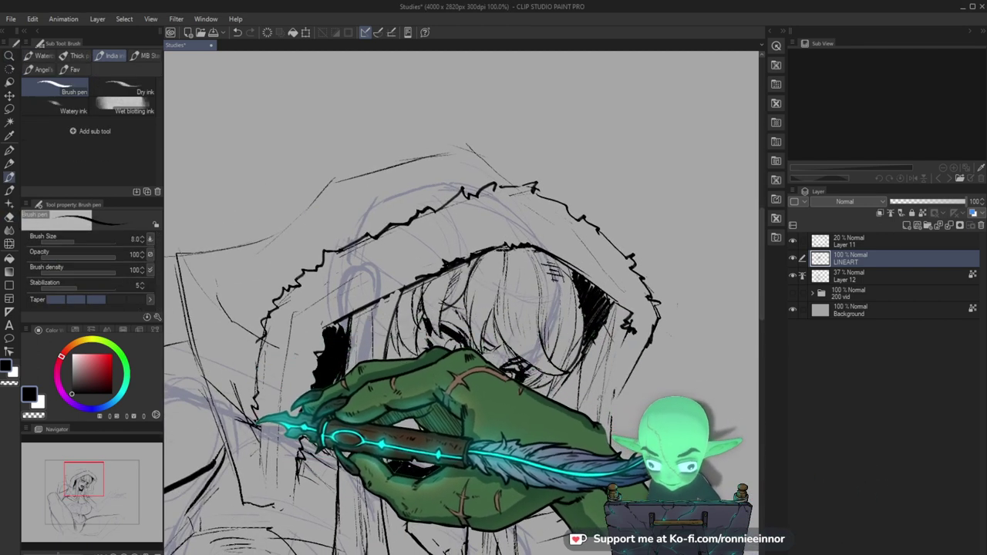
key(e)
key(b)
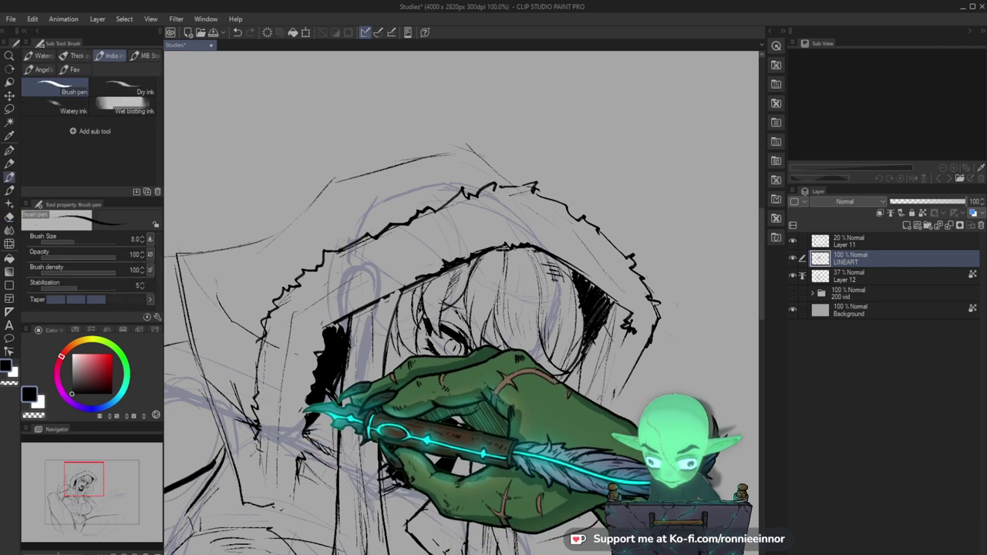
Ink the inner edge and lower tip of the near hood flap as jagged fur, erasing the straight lines underneath.
drag(386, 458, 387, 425)
key(e)
mouse_move(303, 443)
mouse_down()
mouse_move(307, 403)
mouse_move(305, 434)
mouse_up()
key(b)
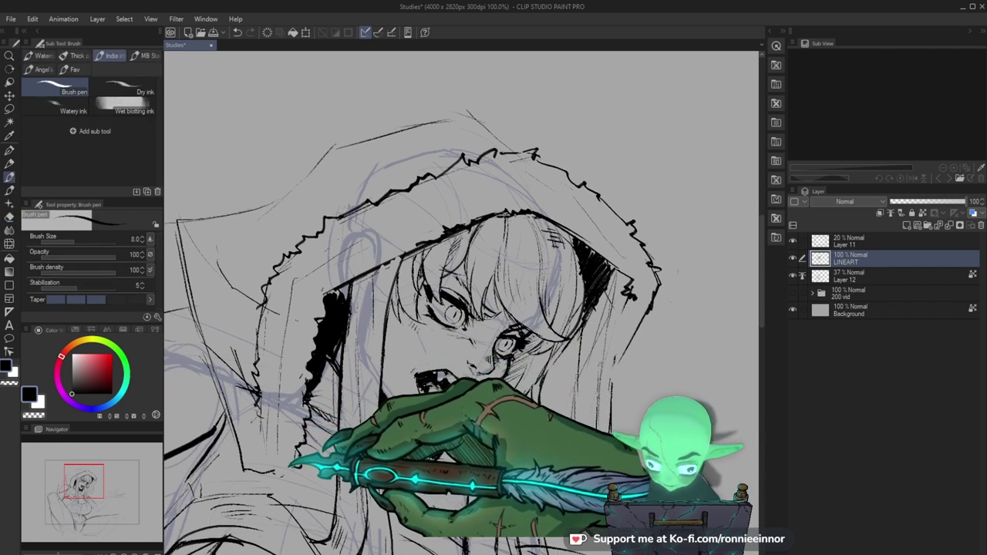
key(e)
drag(265, 468, 280, 472)
key(b)
Hatch solid black shadow inside the far side of the hood, behind the hair and down beside the jaw.
key(ctrl+space)
drag(357, 441, 297, 447)
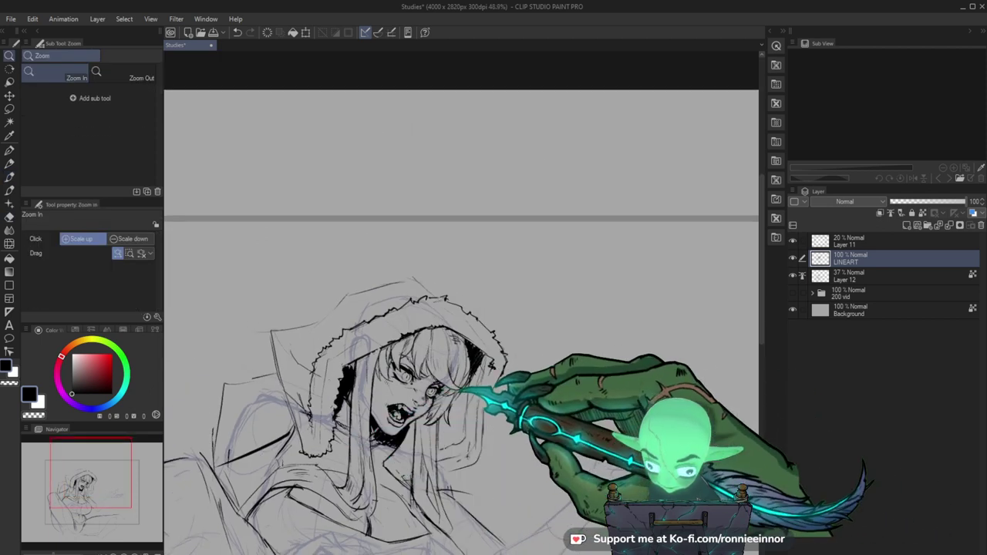
drag(447, 398, 479, 376)
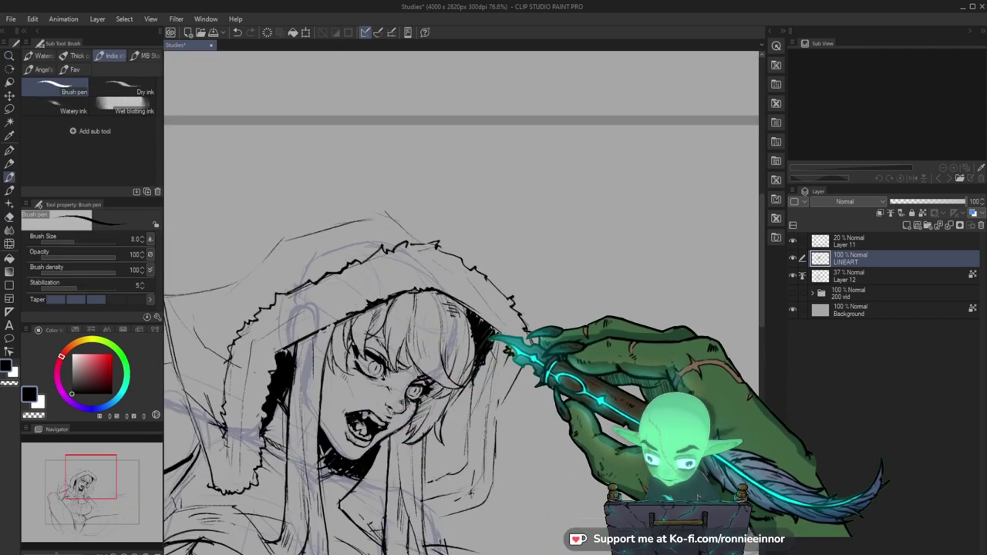
drag(495, 350, 476, 376)
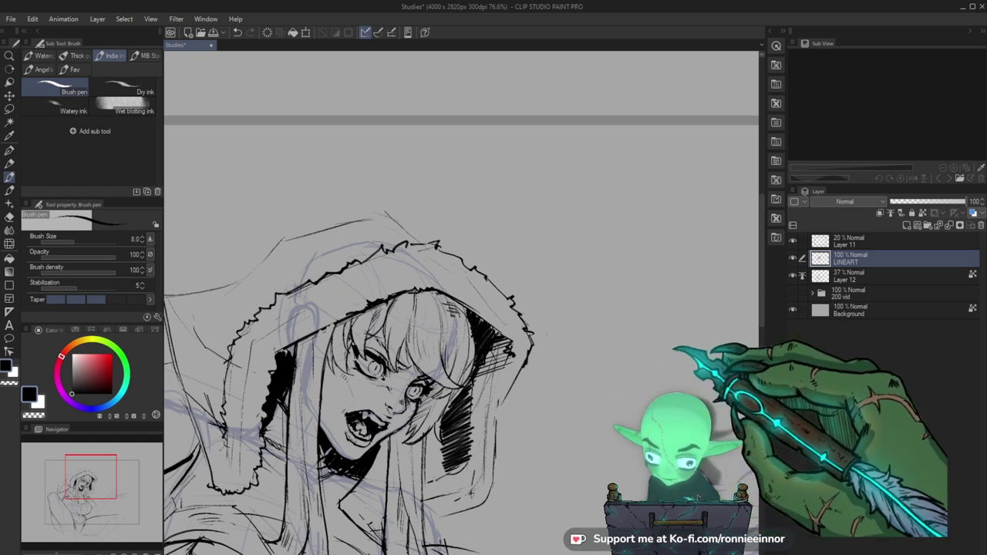
click(79, 55)
click(110, 55)
click(138, 55)
click(115, 55)
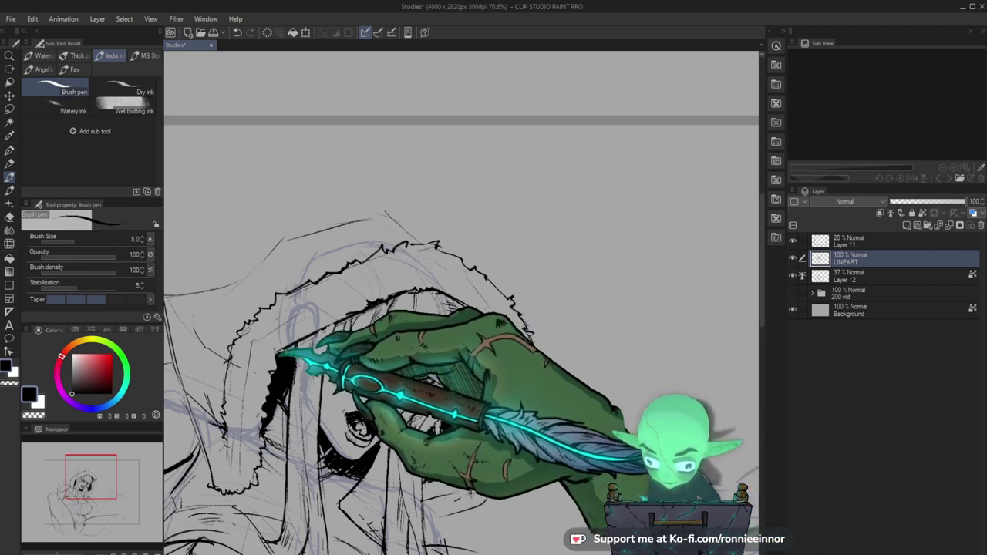
Ink the long hair lock falling from the near side of the face to the chest, erasing rough overlaps.
drag(439, 343, 574, 333)
drag(420, 346, 342, 363)
key(e)
key(b)
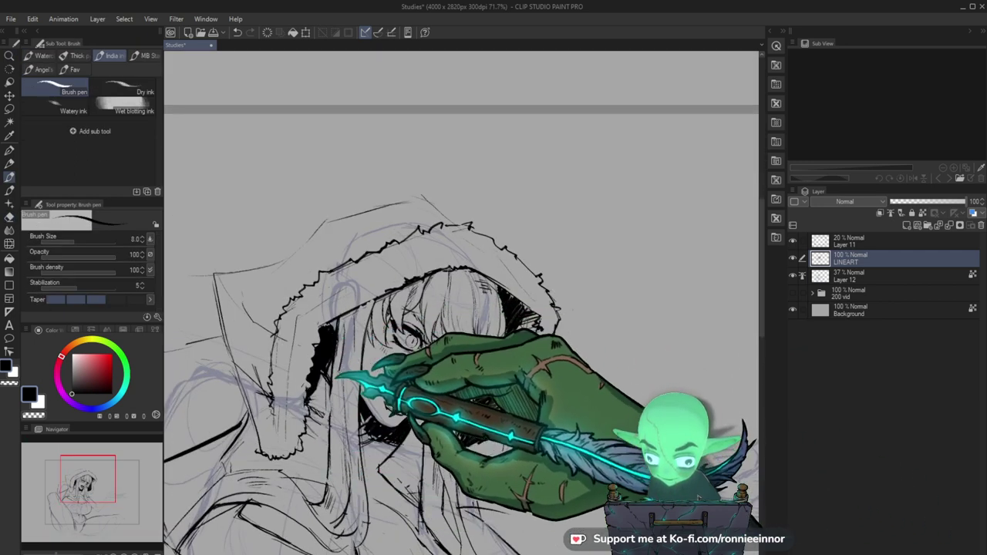
drag(475, 478, 466, 436)
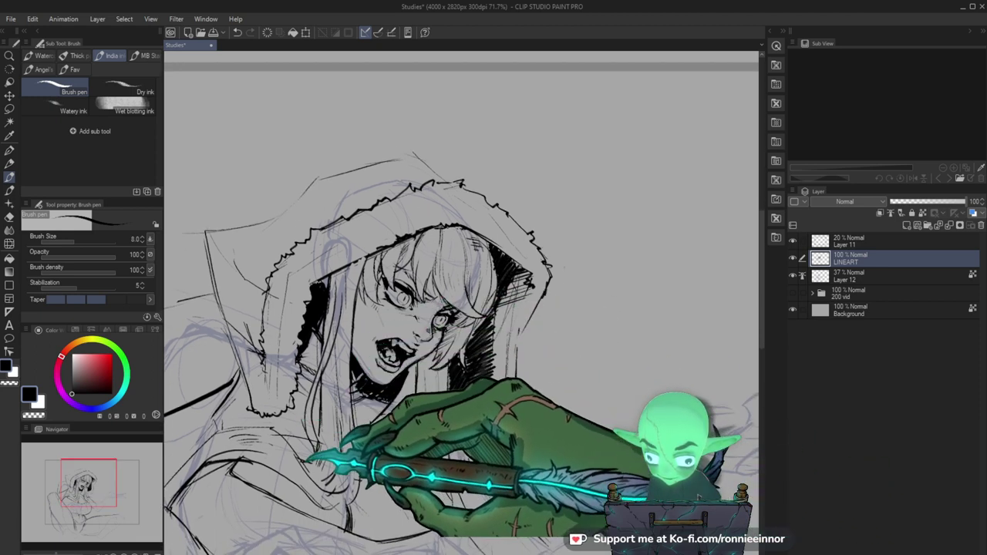
key(e)
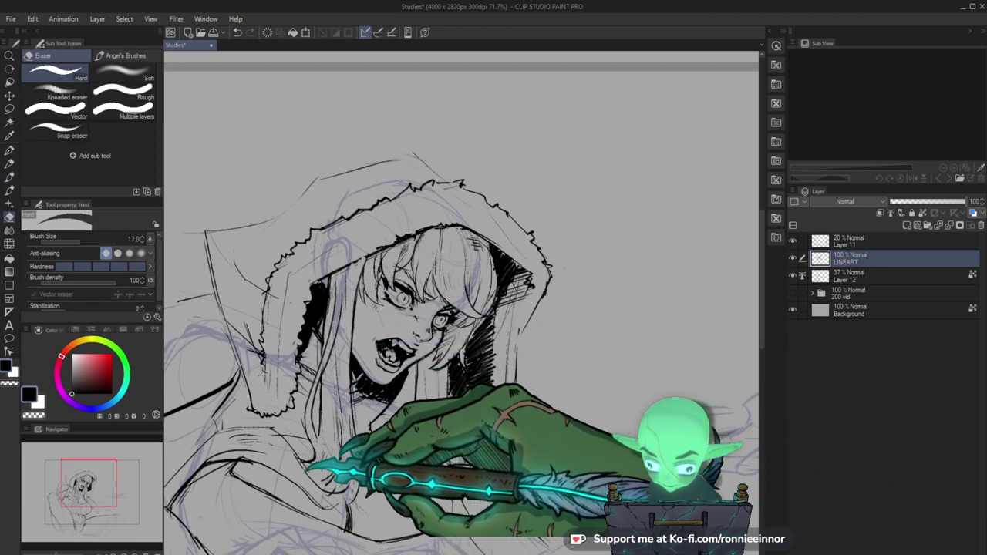
key(b)
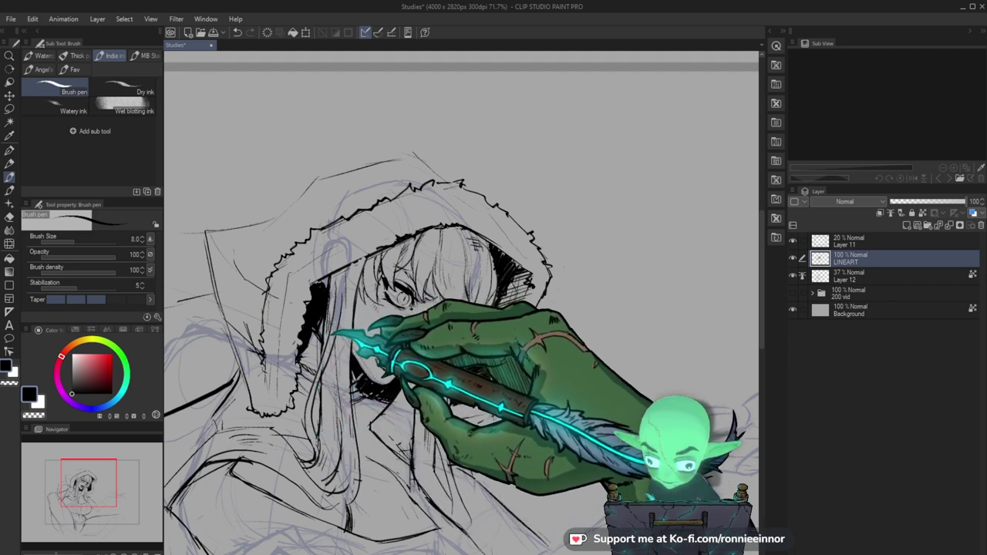
drag(472, 292, 443, 324)
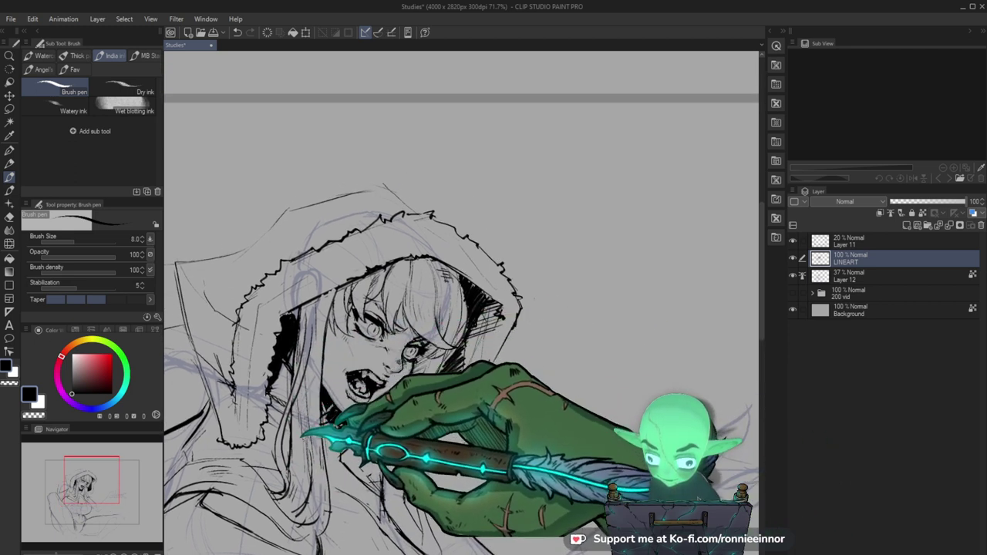
scroll(462, 308, down, 1)
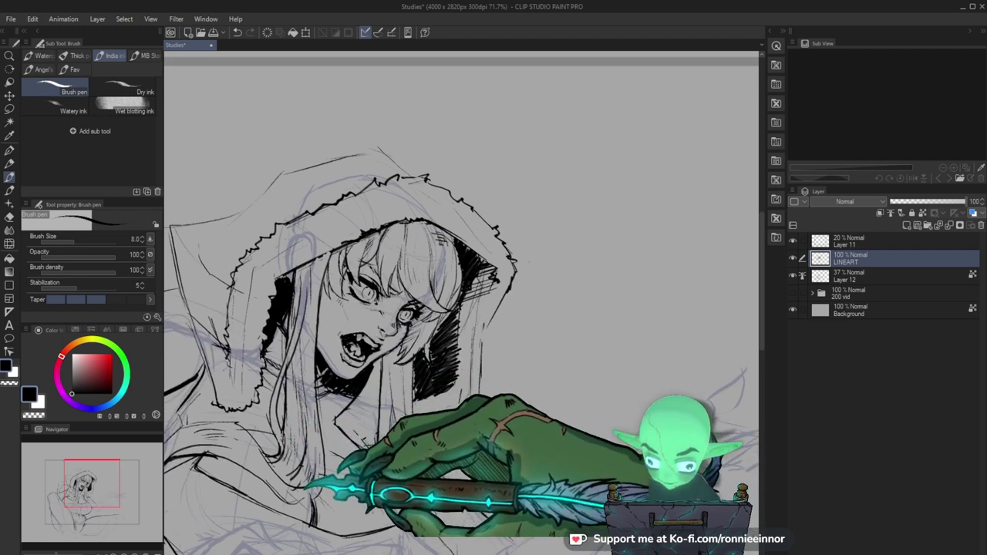
Set the Brush pen size to 10 and ink the curved lower end of the long hair lock over the chest.
drag(458, 412, 505, 373)
key(])
drag(392, 356, 390, 353)
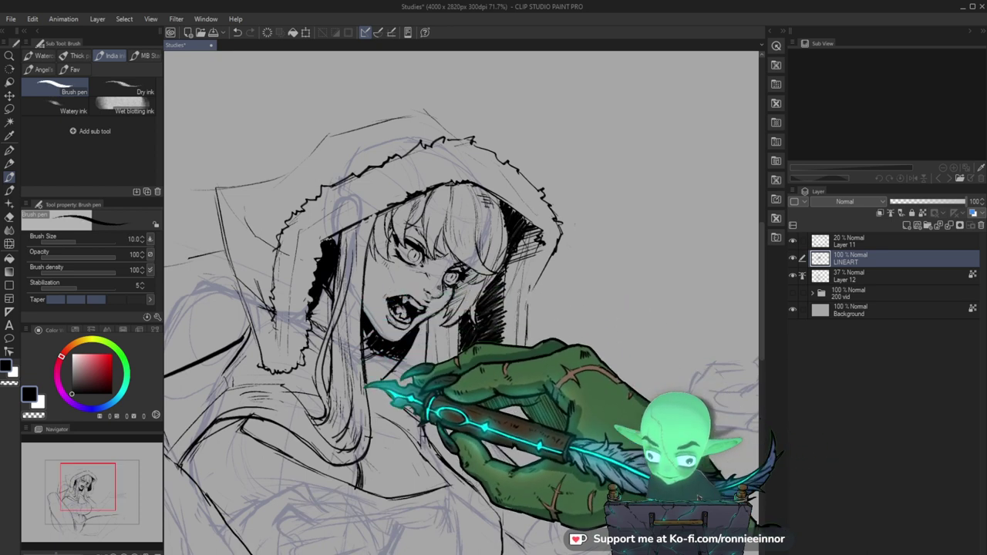
drag(501, 395, 458, 401)
drag(544, 401, 530, 296)
drag(284, 303, 366, 377)
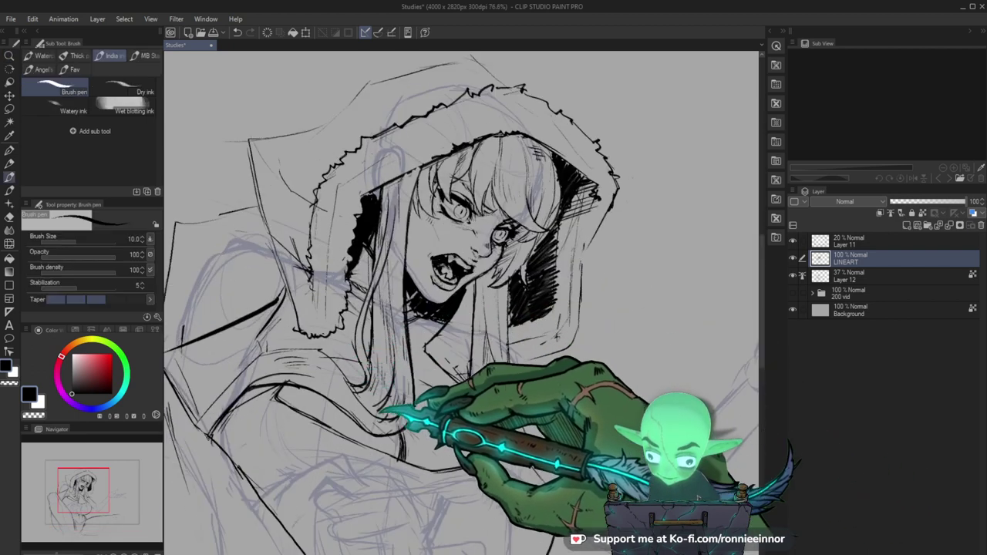
Ink the flowing strands of the long hair lock draped over the near shoulder and chest, erasing stray overlaps.
mouse_move(322, 351)
mouse_down()
mouse_move(289, 348)
mouse_move(212, 410)
mouse_move(261, 356)
mouse_move(210, 401)
mouse_up()
drag(248, 366, 202, 420)
drag(468, 465, 446, 417)
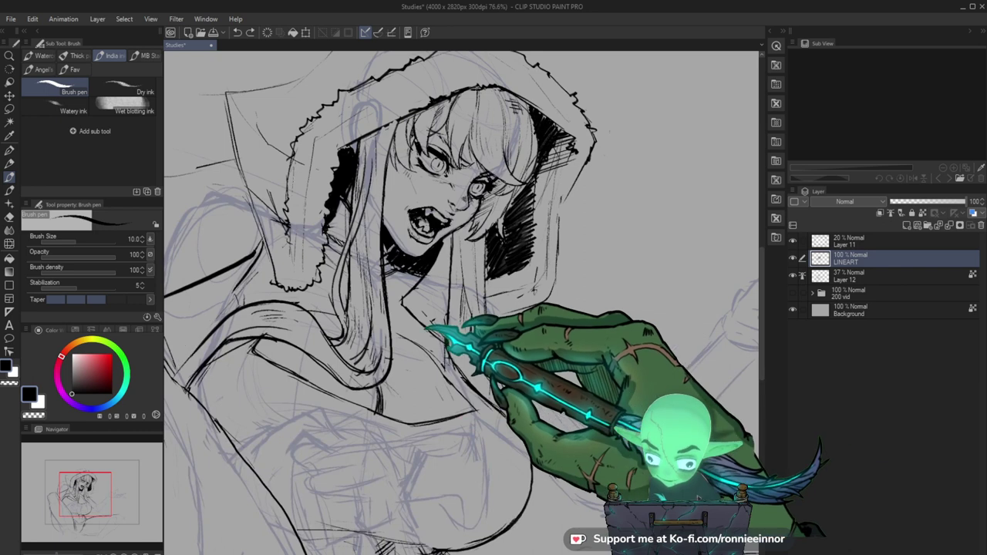
key(e)
key(p)
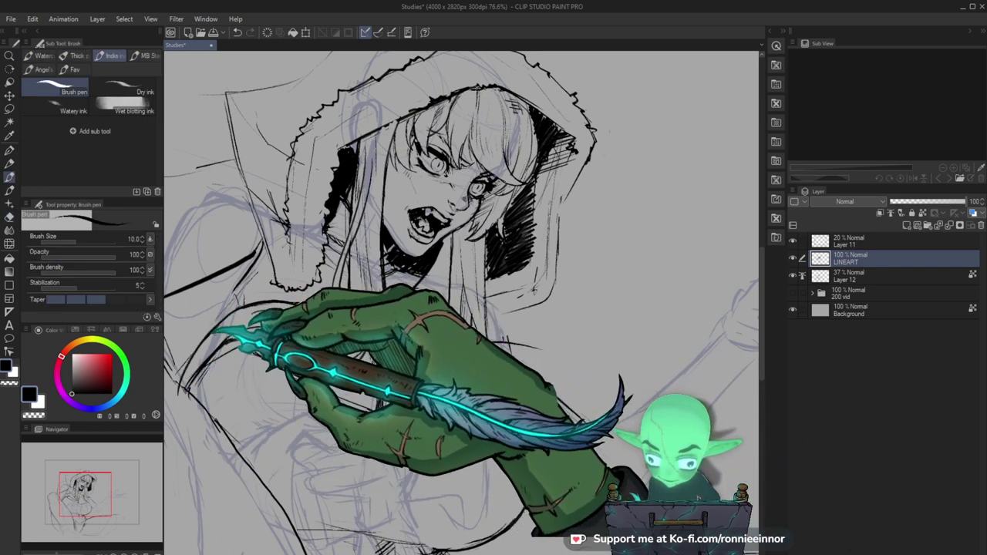
drag(299, 347, 370, 370)
key(e)
key(p)
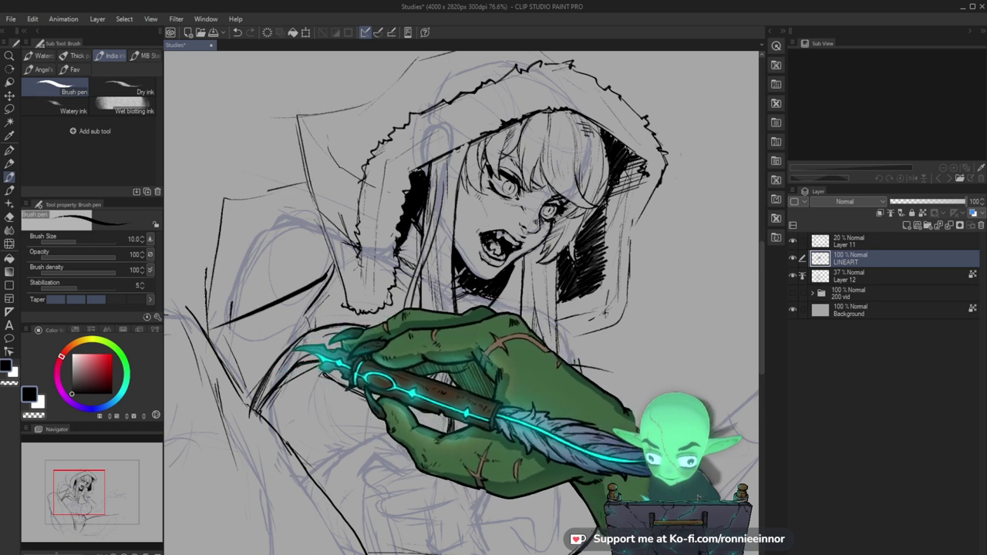
Refine the curved edges of the draped hair lock where it sweeps across the near shoulder, alternating ink and eraser.
drag(424, 464, 394, 454)
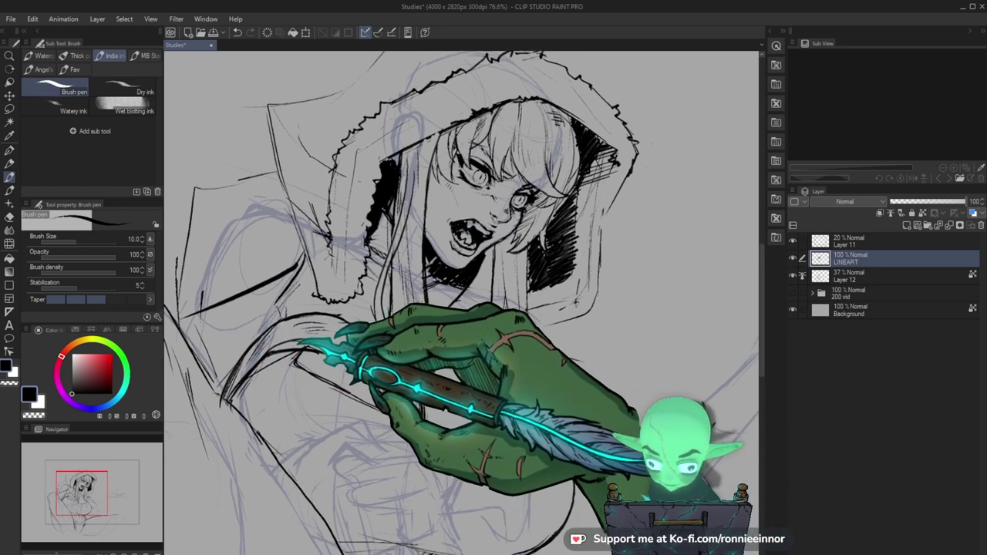
key(e)
key(p)
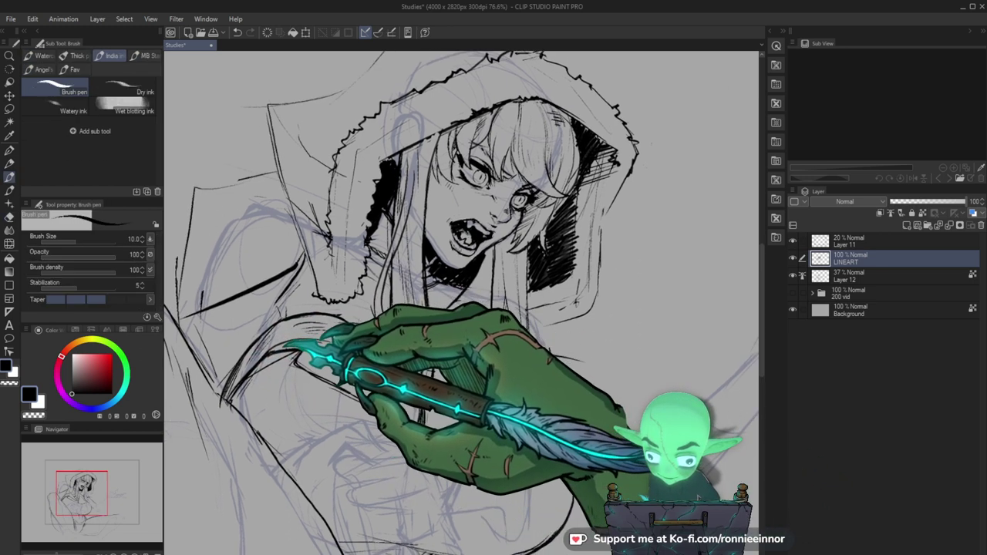
key(e)
key(b)
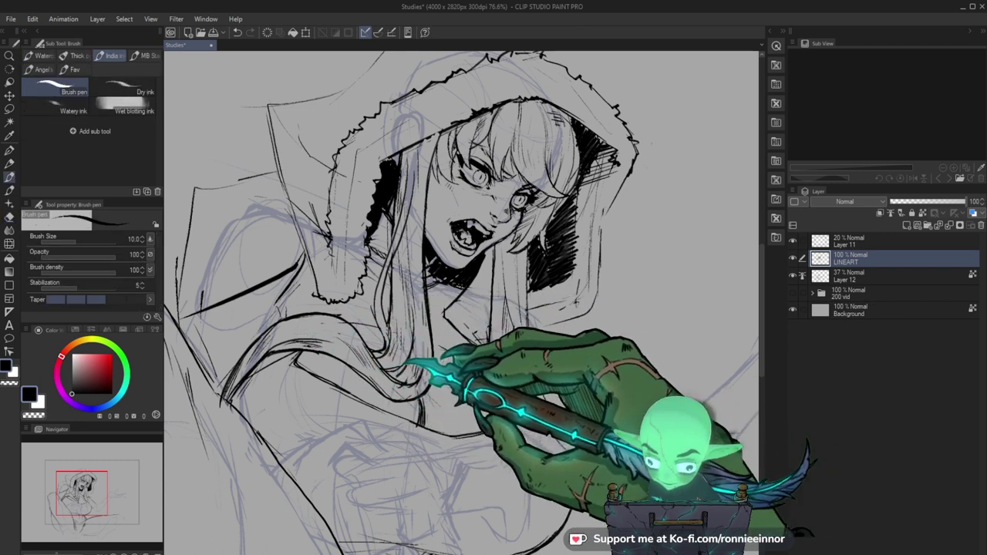
Ink the hair lock hanging from the far side of the face down to the chest, with pointed strand ends.
key(ctrl+space)
drag(456, 344, 408, 345)
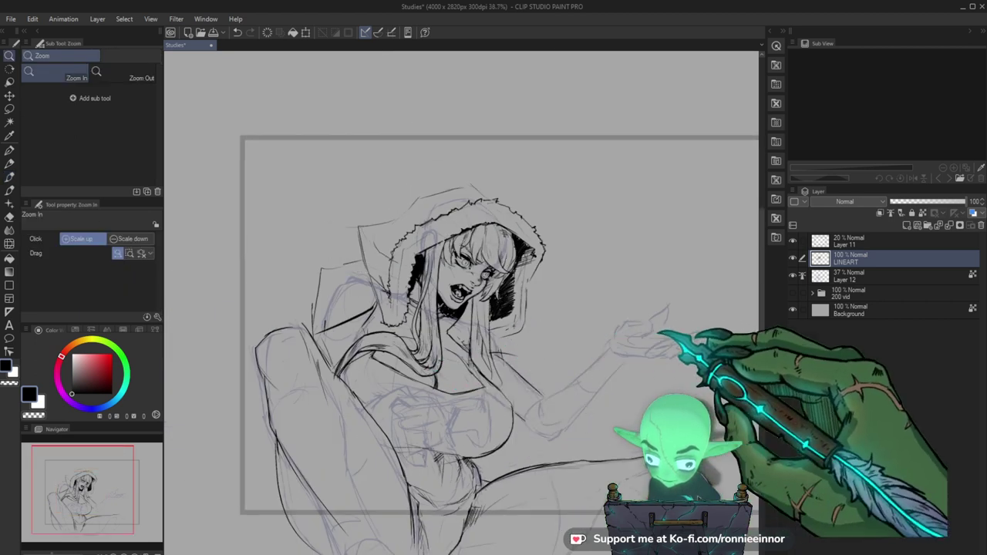
mouse_move(489, 324)
mouse_down()
mouse_move(514, 330)
mouse_move(425, 343)
mouse_up()
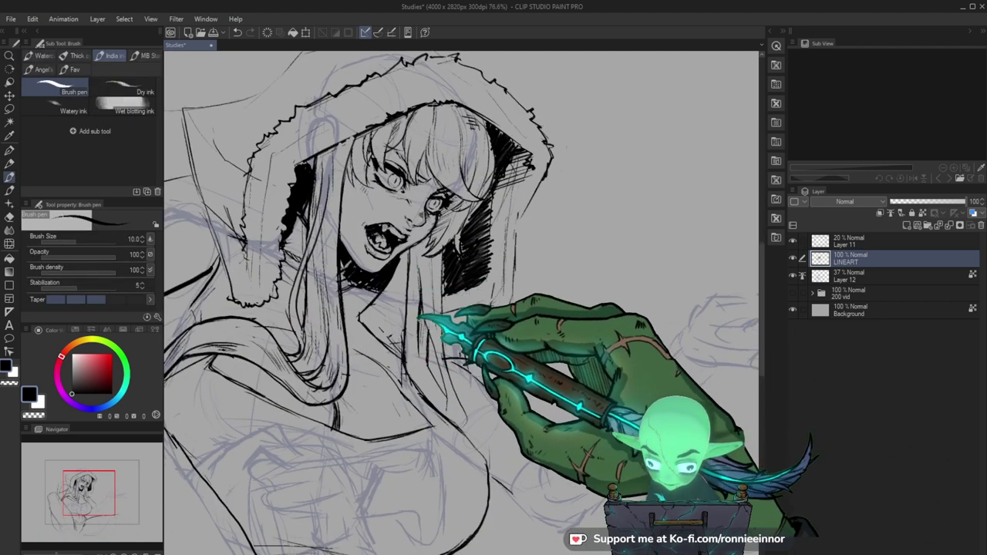
scroll(421, 301, up, 1)
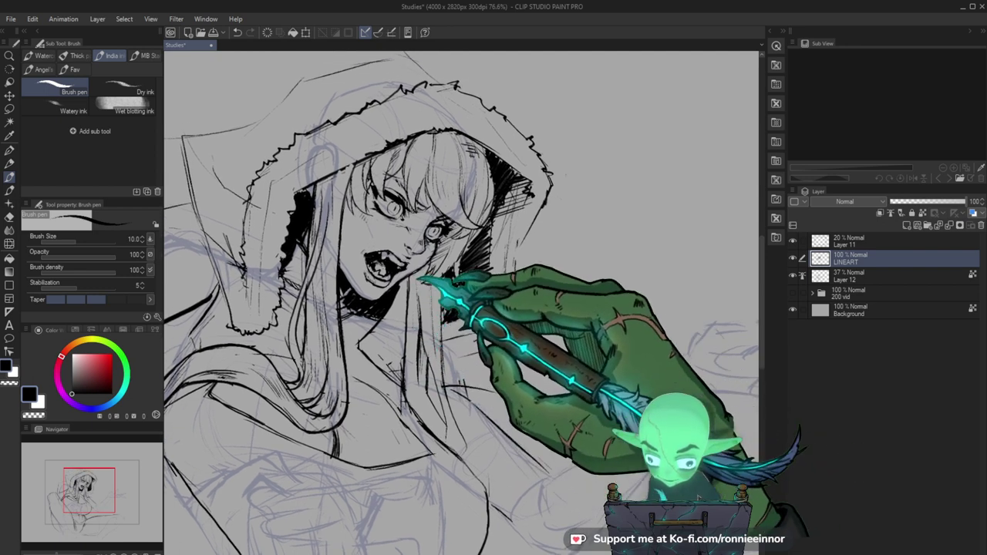
key(ctrl+space)
mouse_move(576, 370)
mouse_down()
mouse_move(626, 419)
mouse_move(609, 419)
mouse_up()
drag(297, 346, 324, 370)
key(e)
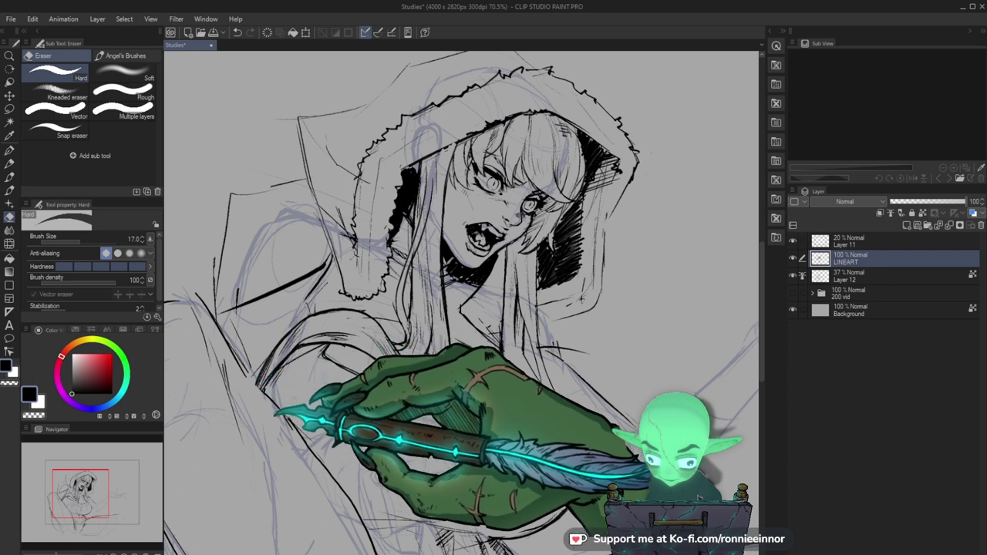
Clean up the outline of the near raised knee beside the shoulder with the Hard eraser and Brush pen.
key(ctrl+space)
mouse_move(367, 481)
mouse_down()
mouse_move(451, 424)
mouse_move(453, 399)
mouse_up()
click(455, 445)
key(b)
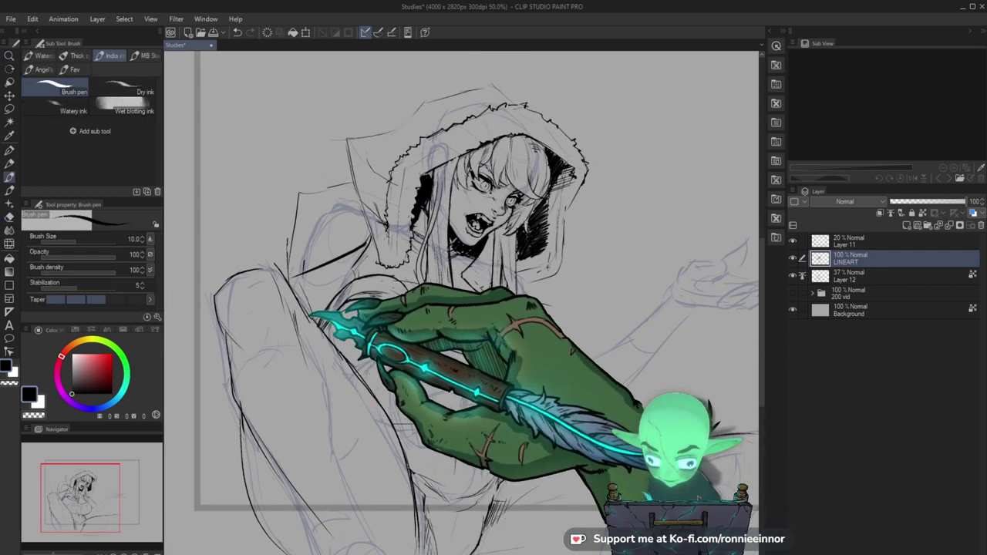
key(e)
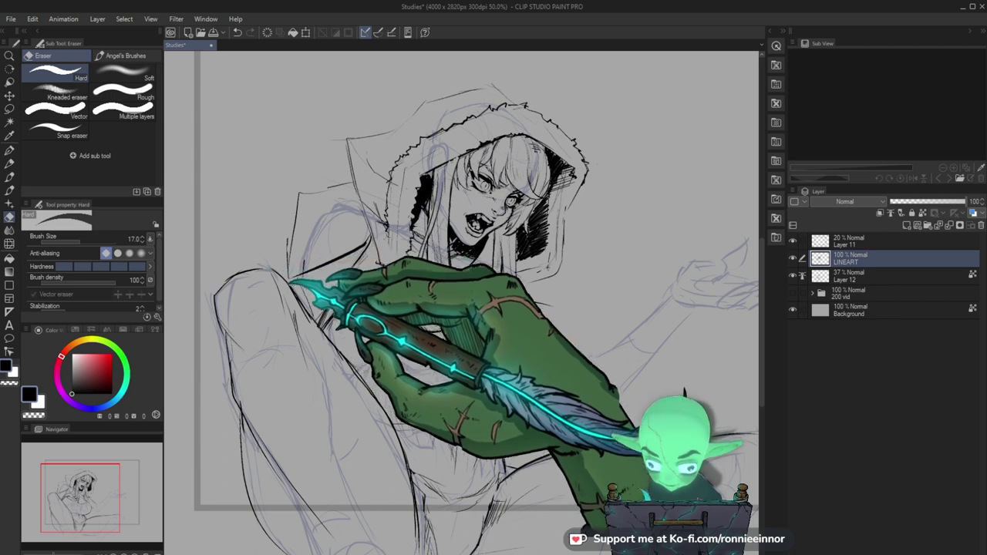
key(b)
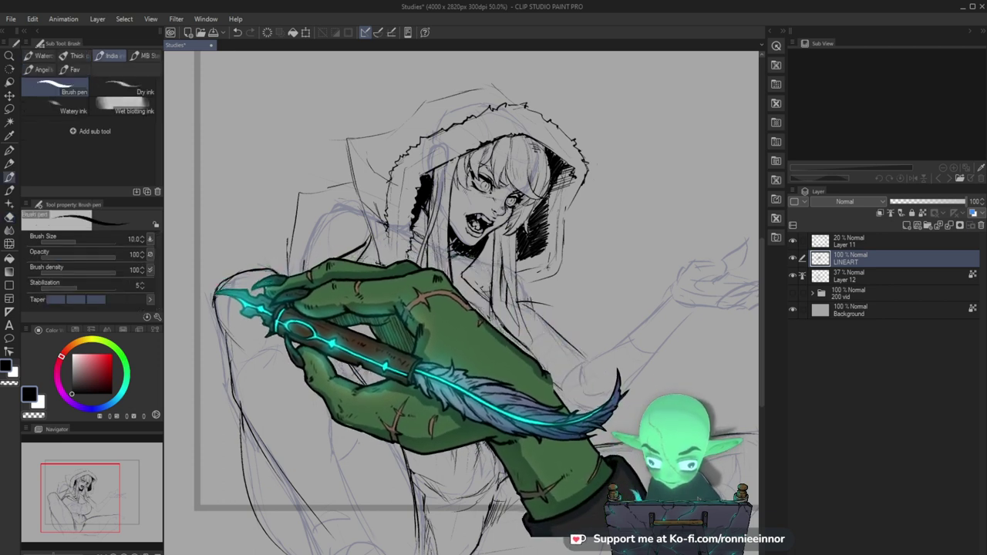
key(slash)
drag(340, 293, 310, 366)
drag(335, 512, 489, 352)
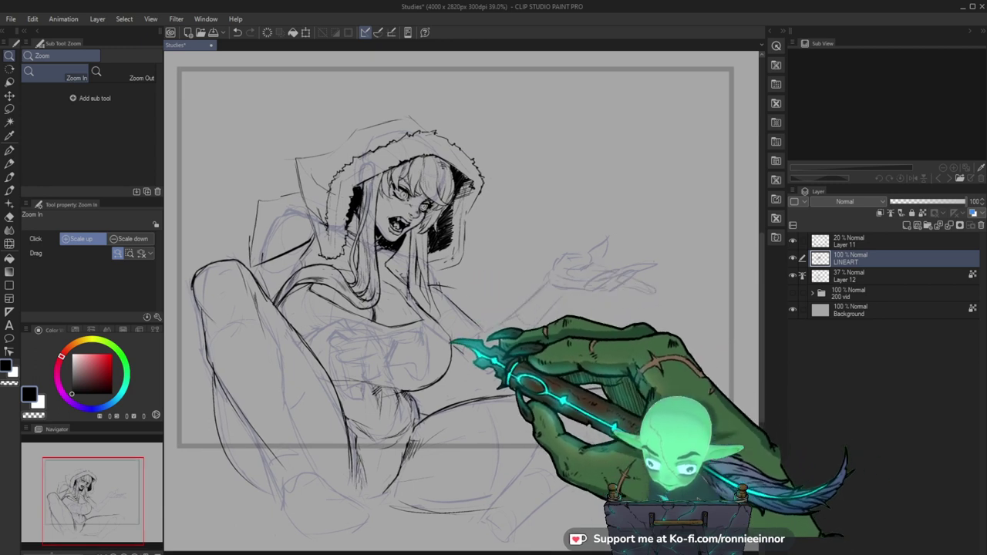
Ink the back edge of the garment behind the near shoulder.
key(b)
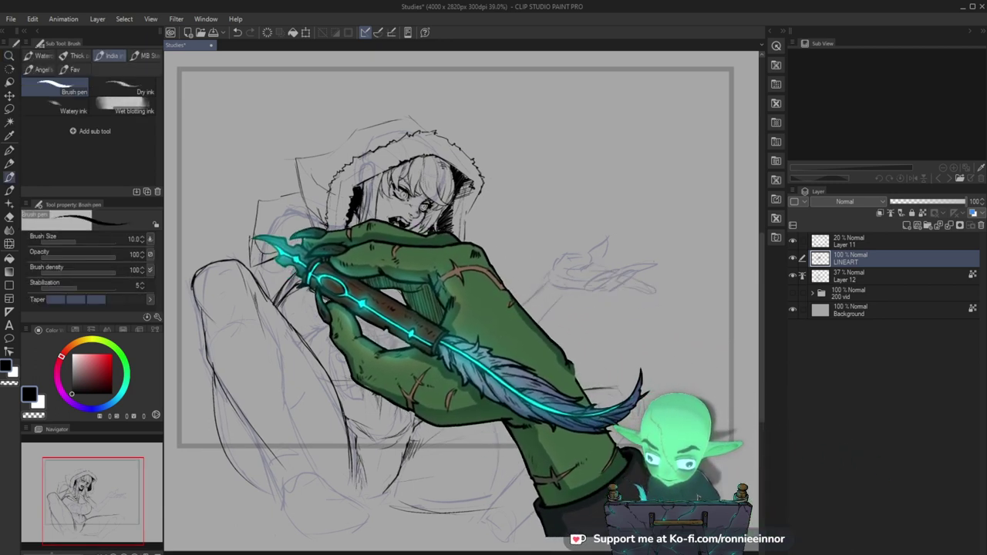
drag(252, 237, 255, 266)
drag(389, 222, 398, 249)
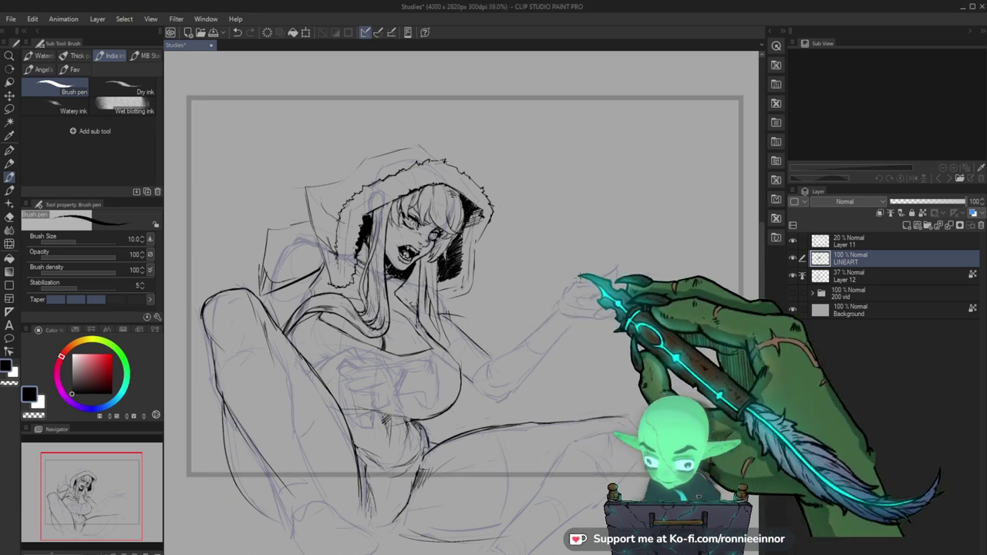
Ink jagged fur trim around the collar below the near hood flap and on the far shoulder, erasing lines underneath.
key(e)
key(b)
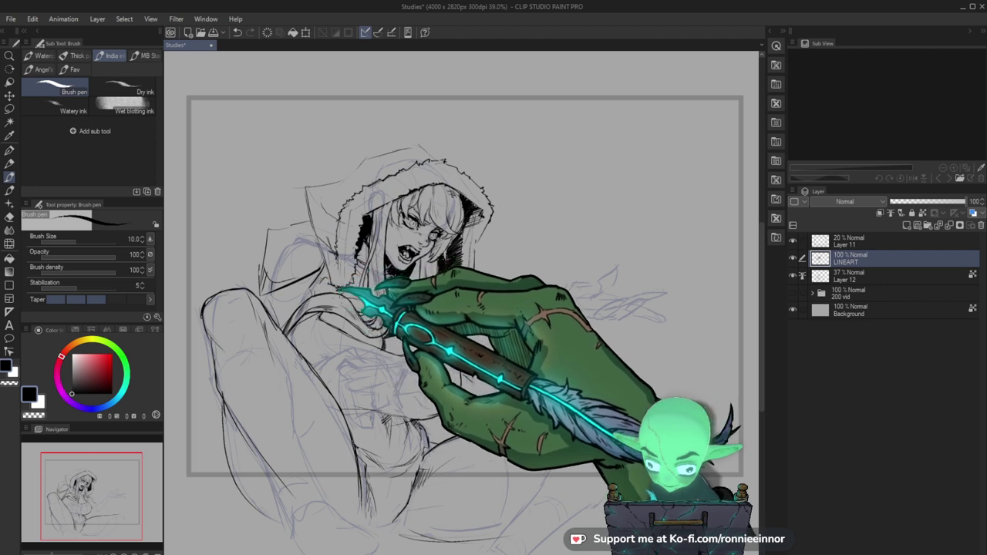
key(e)
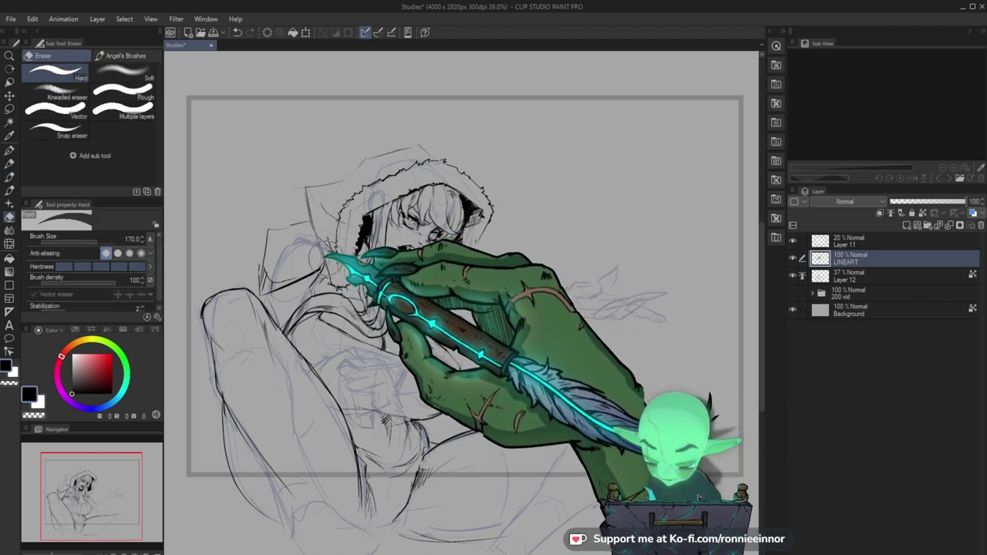
key(p)
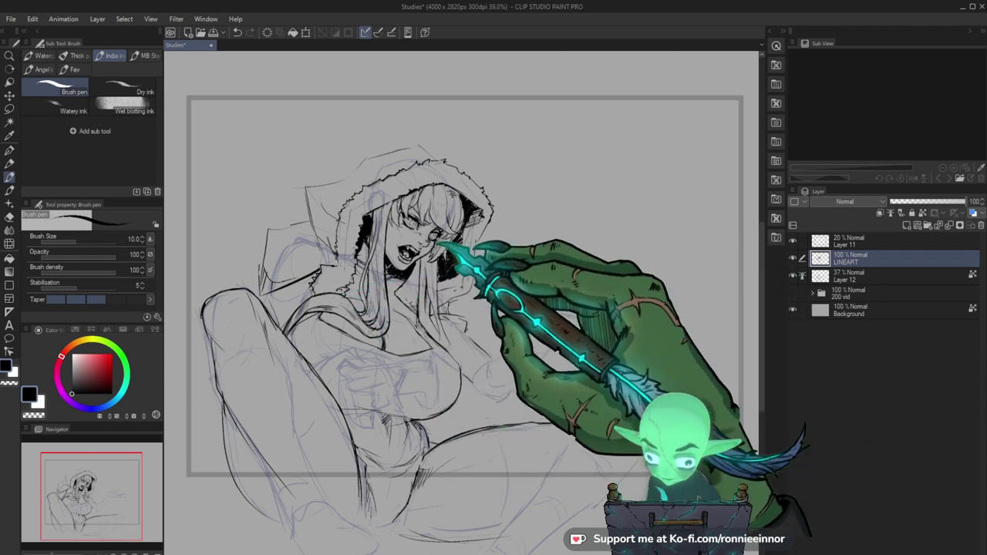
key(e)
key(p)
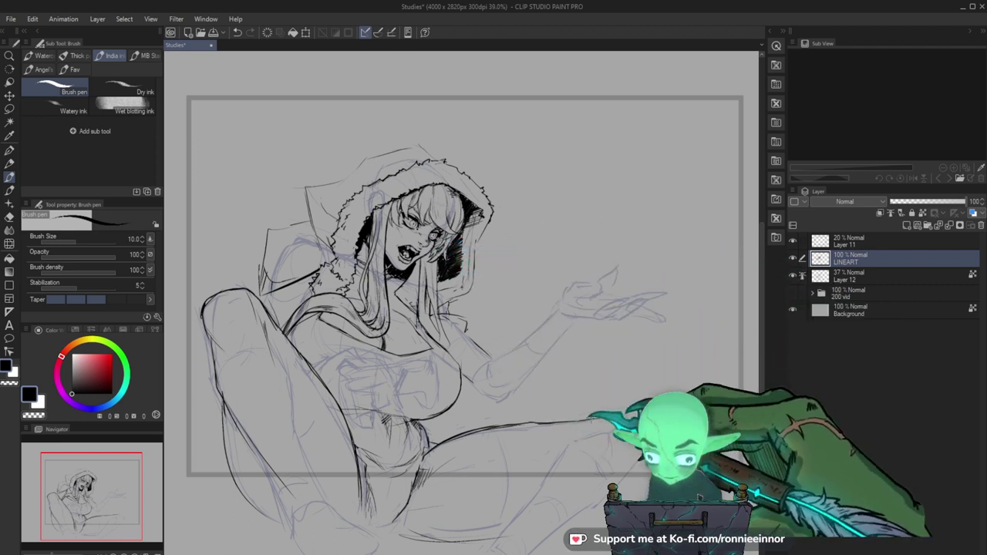
Hatch diagonal shading on the far hair lock below the jaw and beside the neck.
key(ctrl+space)
drag(452, 225, 503, 218)
key(b)
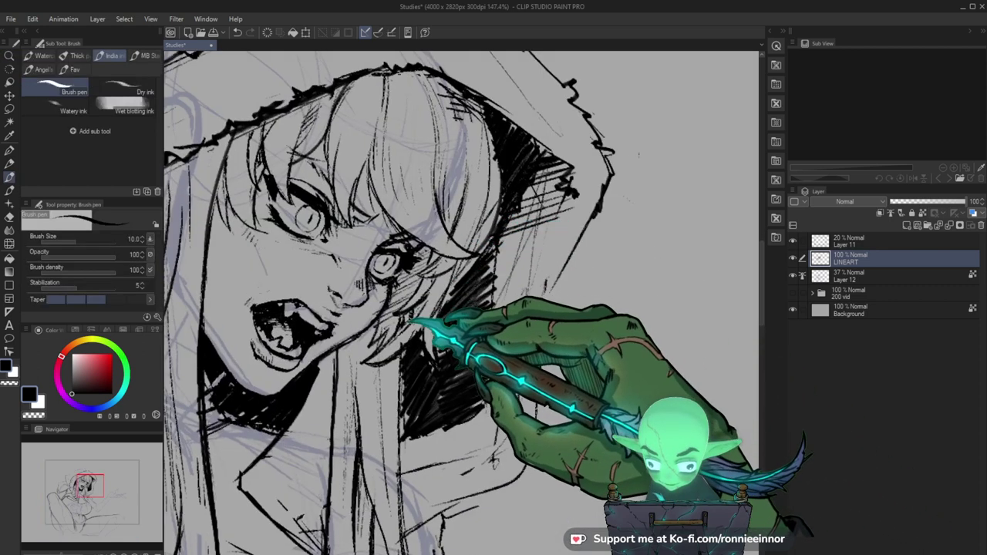
mouse_move(394, 384)
mouse_down()
mouse_move(441, 324)
mouse_move(377, 362)
mouse_up()
key(ctrl+space)
drag(471, 309, 428, 310)
drag(462, 354, 501, 339)
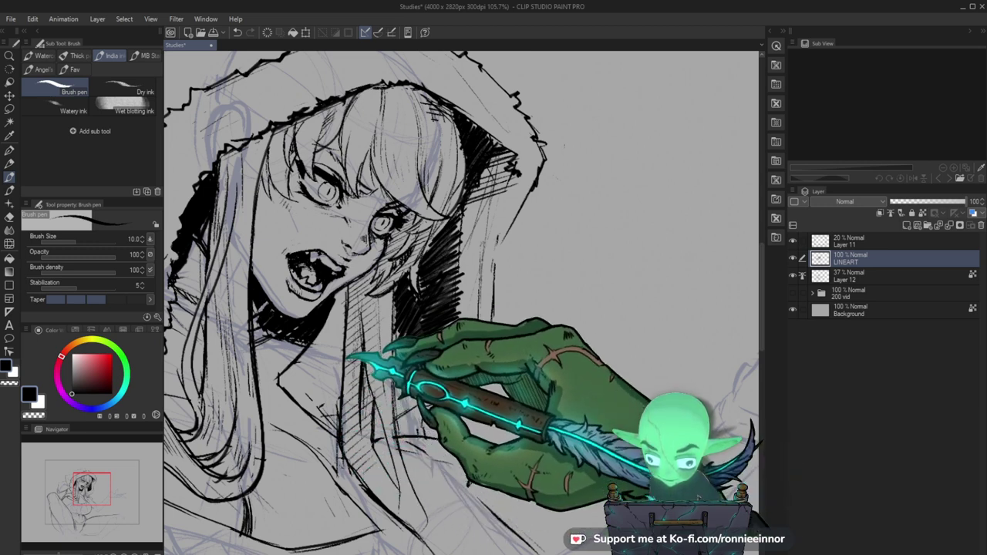
Refine the strands of the near hair lock beside the neck, erasing rough bits and inking them again.
key(ctrl+space)
mouse_move(407, 383)
mouse_down()
mouse_move(388, 390)
mouse_move(501, 332)
mouse_up()
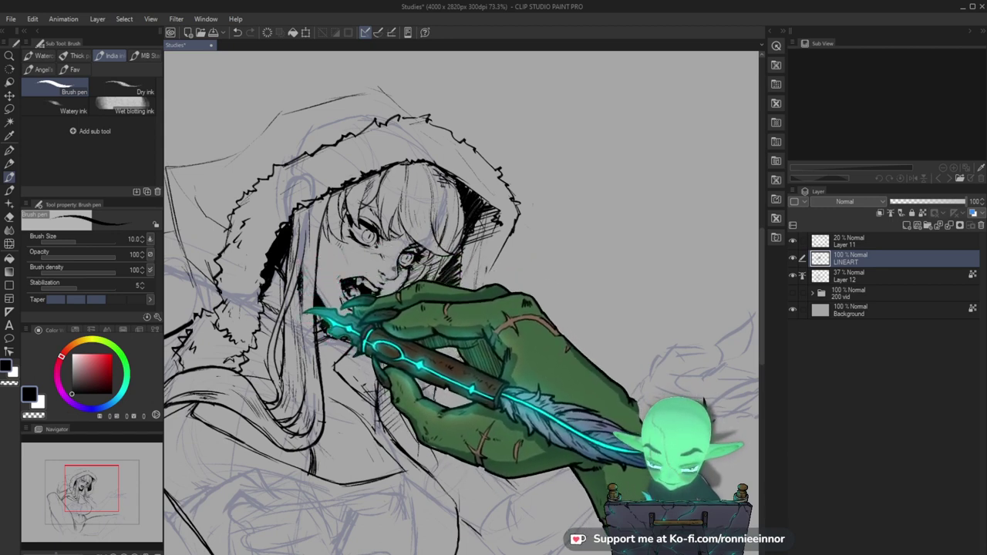
key(space)
drag(442, 355, 434, 381)
key(e)
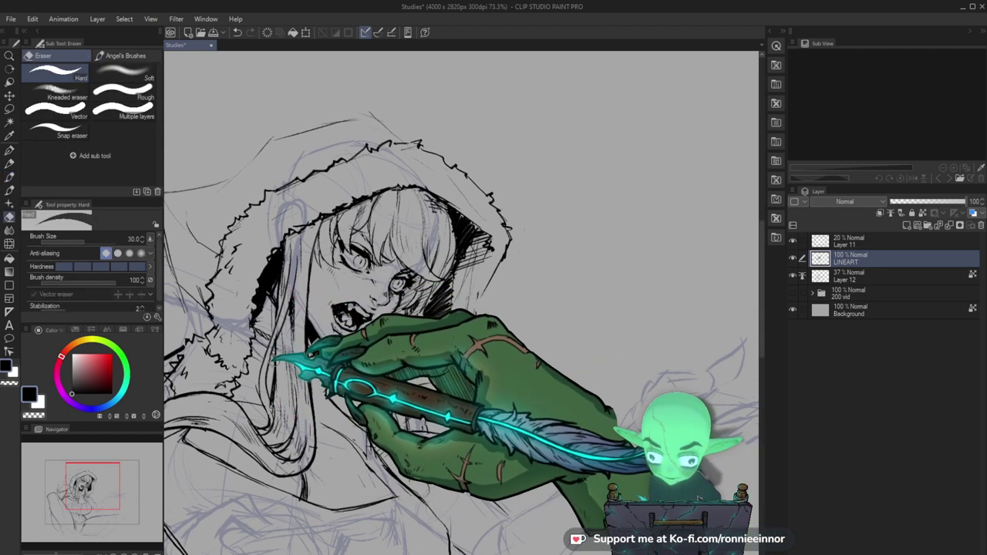
key(b)
key(p)
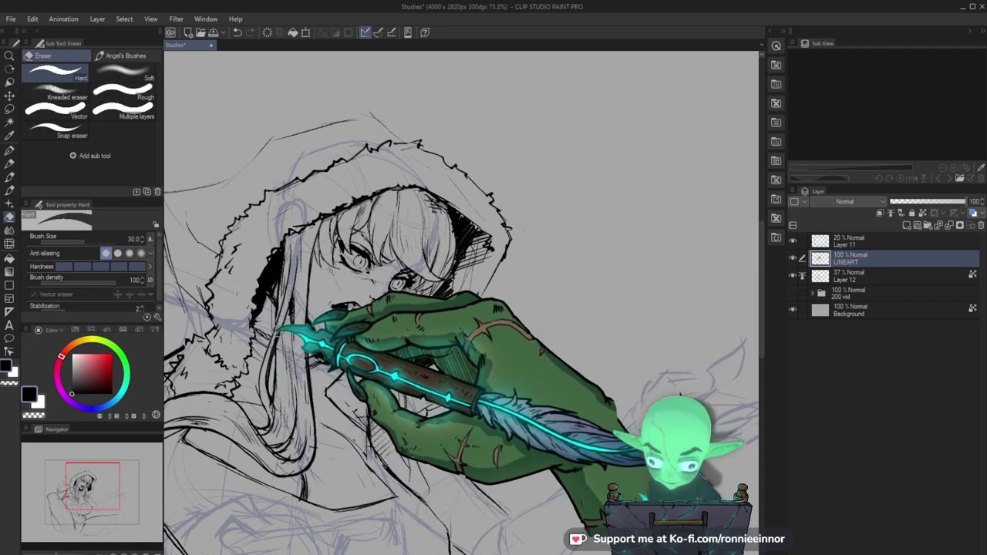
key(b)
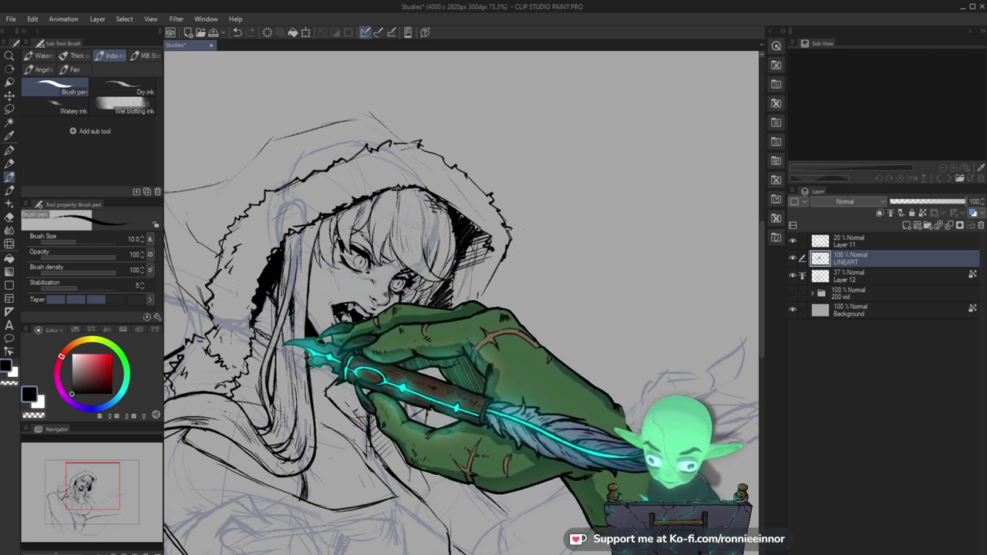
Ink the angular outer edge of the hood's top and back in bold lines and hatch the fold behind the fur.
key(ctrl+space)
drag(320, 324, 233, 447)
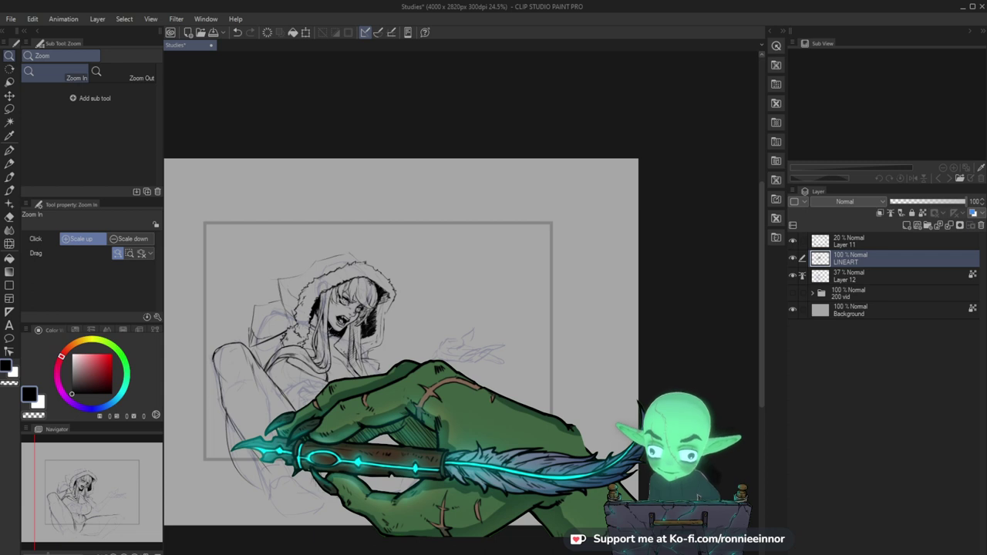
drag(352, 249, 403, 271)
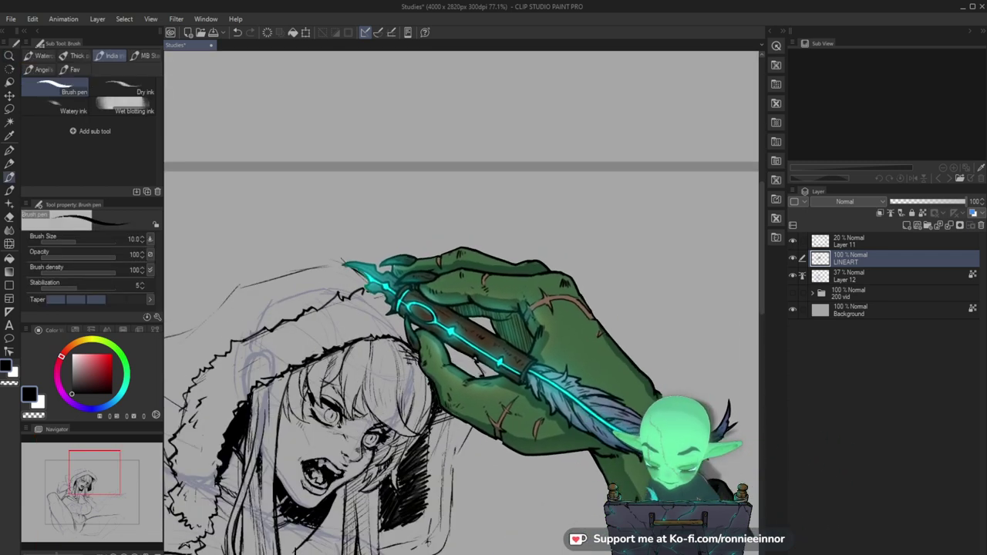
mouse_move(236, 288)
mouse_down()
mouse_move(410, 345)
mouse_move(491, 255)
mouse_up()
key(ctrl+z)
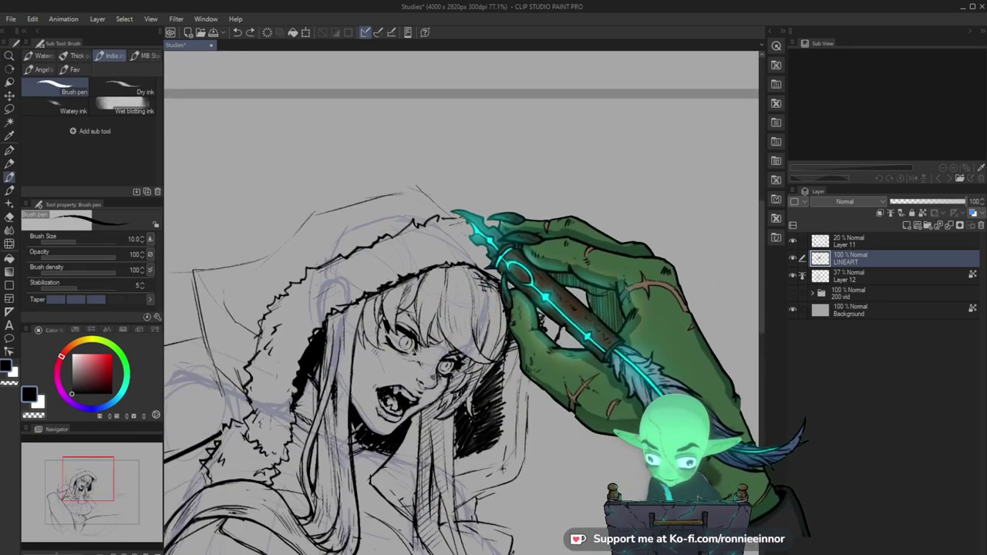
mouse_move(296, 218)
mouse_down()
mouse_move(268, 243)
mouse_move(193, 269)
mouse_up()
mouse_move(508, 388)
mouse_down()
mouse_move(493, 389)
mouse_move(490, 369)
mouse_up()
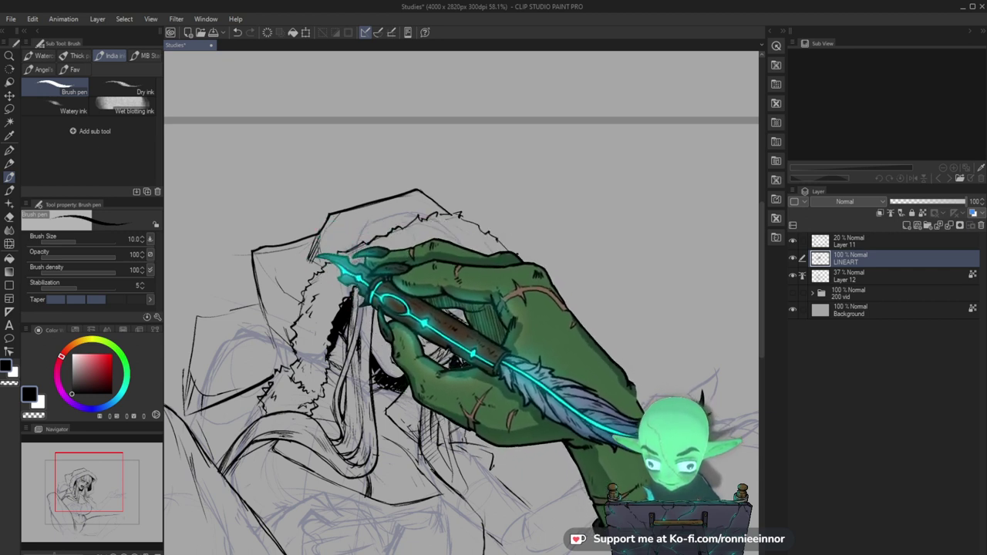
scroll(461, 335, down, 1)
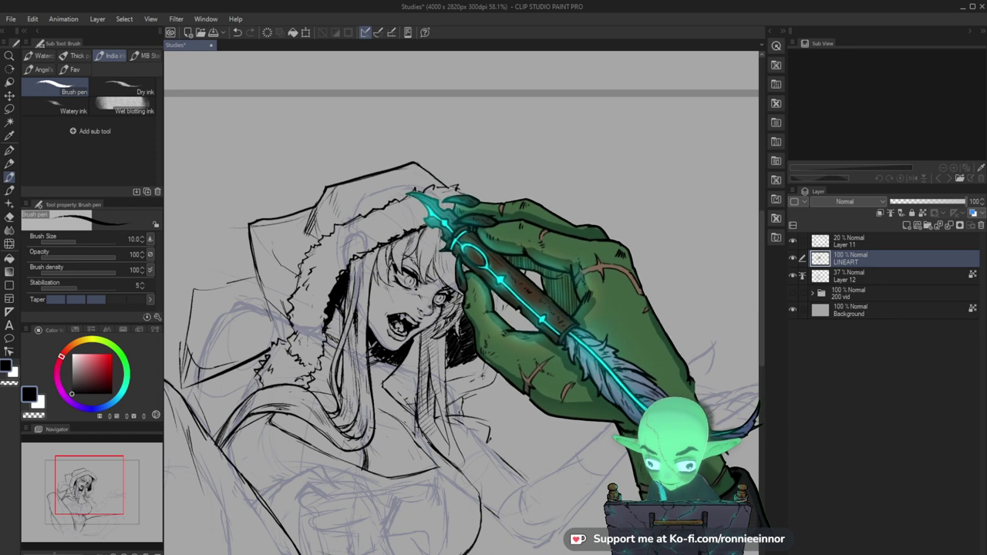
Erase the rough back edge of the hood and re-ink it down toward the near shoulder.
key(e)
drag(248, 225, 264, 308)
key(b)
drag(466, 421, 514, 382)
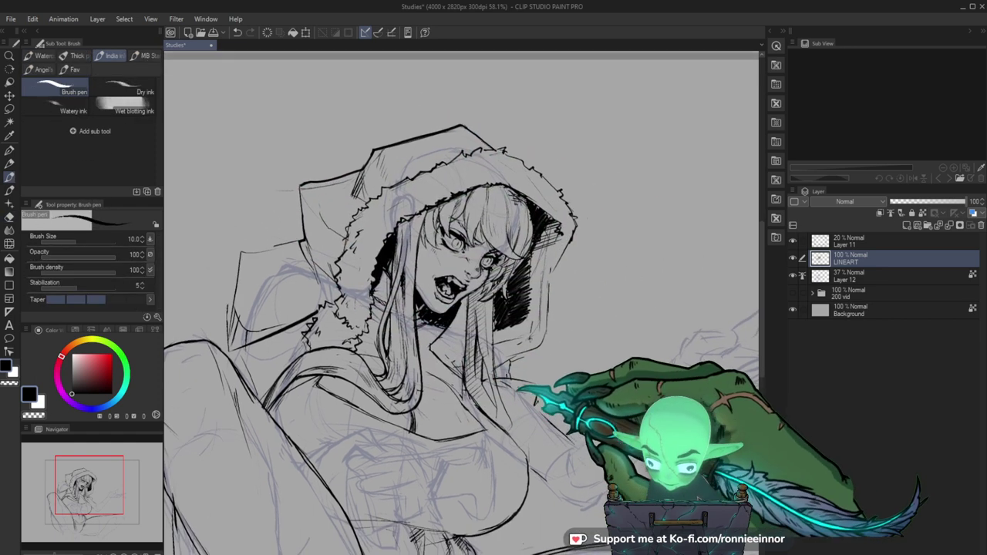
Erase the rough garment lines behind the near shoulder and ink its angular folds and outer edge below the hood.
key(e)
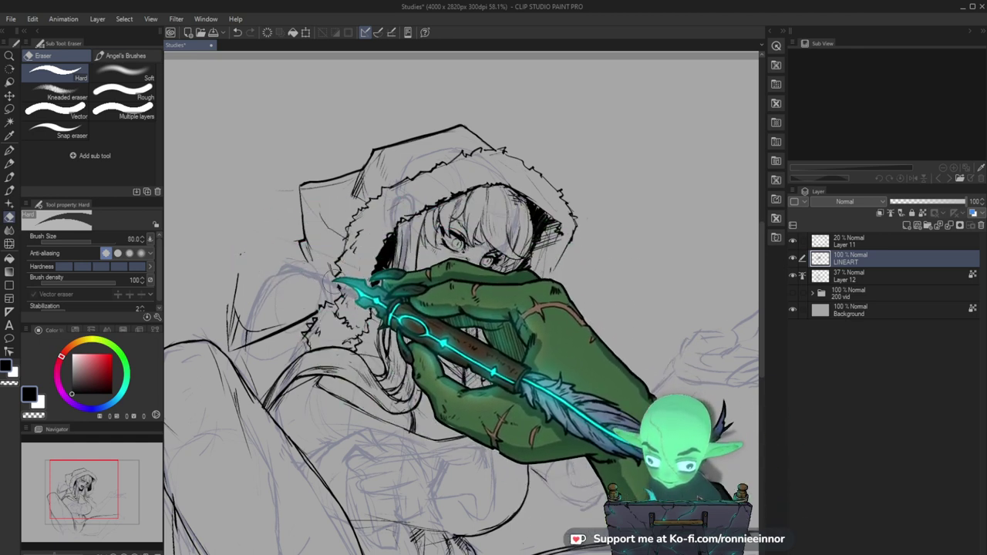
key(p)
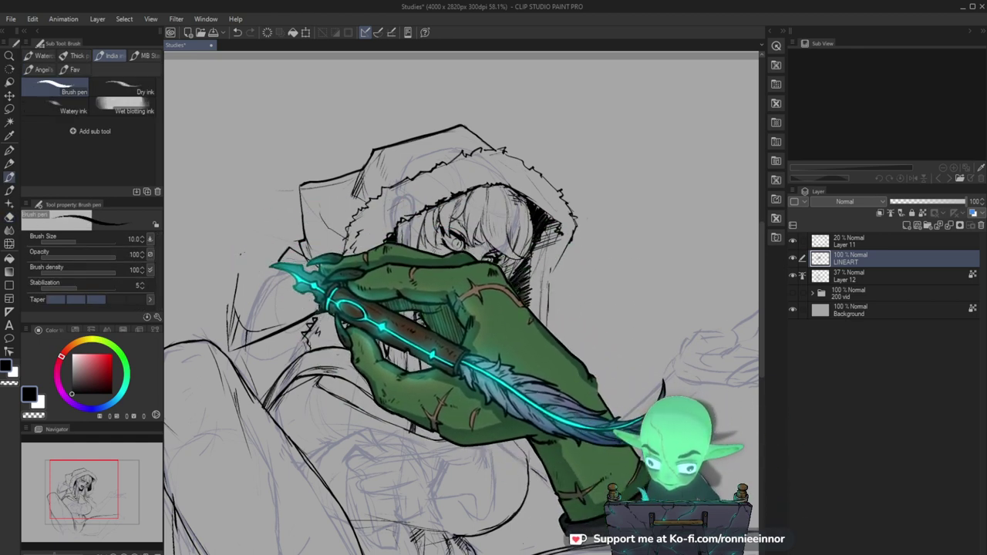
key(e)
key(p)
drag(337, 452, 364, 406)
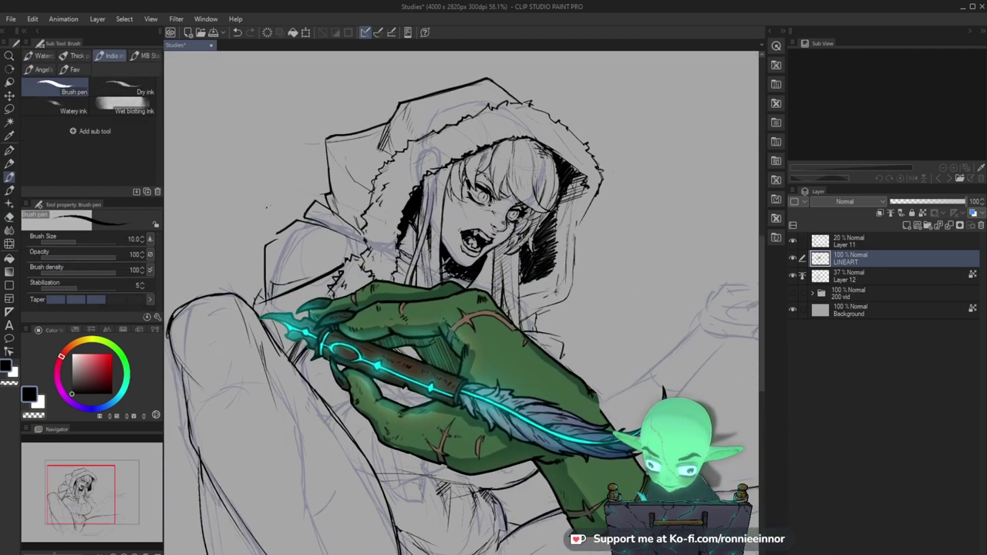
Ink the folds and outer edge of the near sleeve below the hood and add jagged fur trim along its lower edge.
drag(678, 422, 639, 415)
key(e)
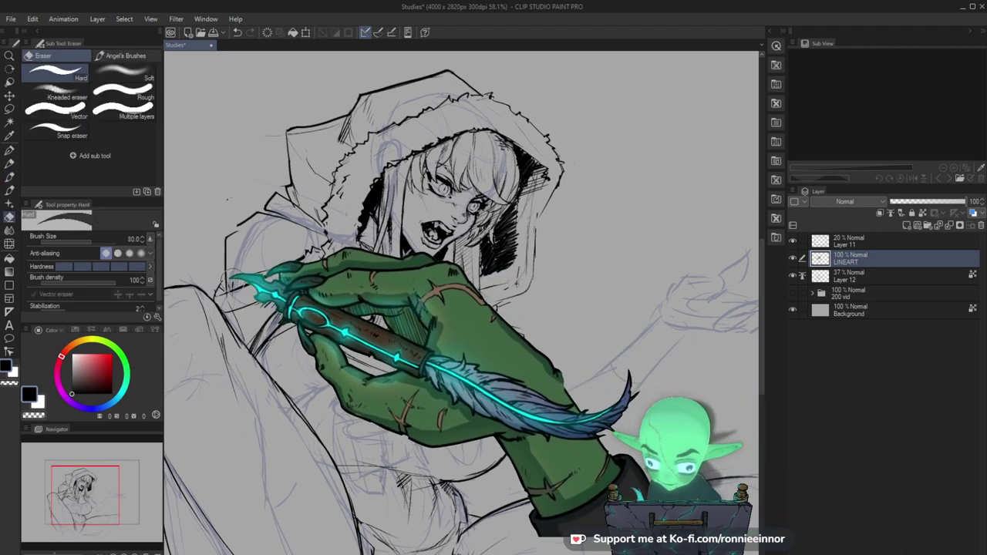
key(p)
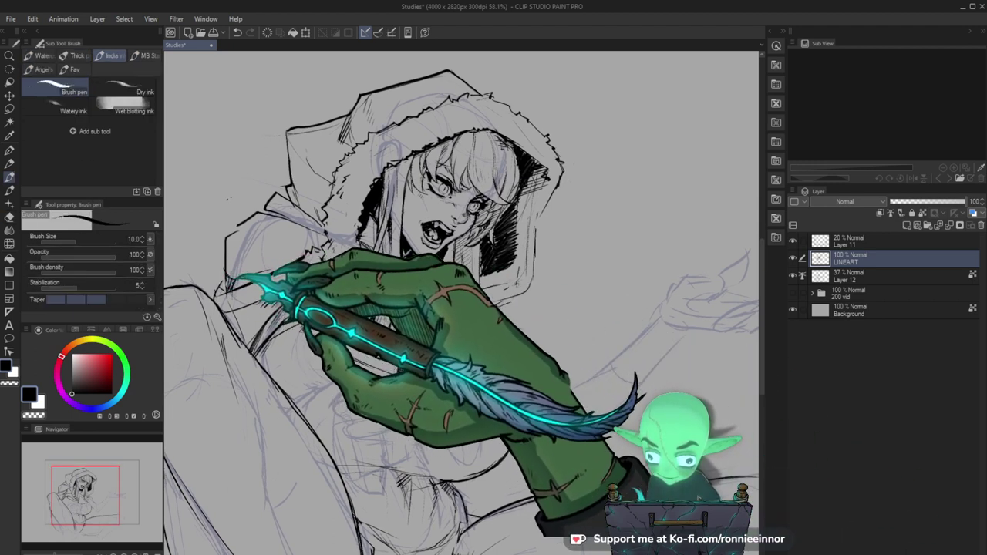
drag(530, 376, 540, 396)
drag(347, 246, 353, 283)
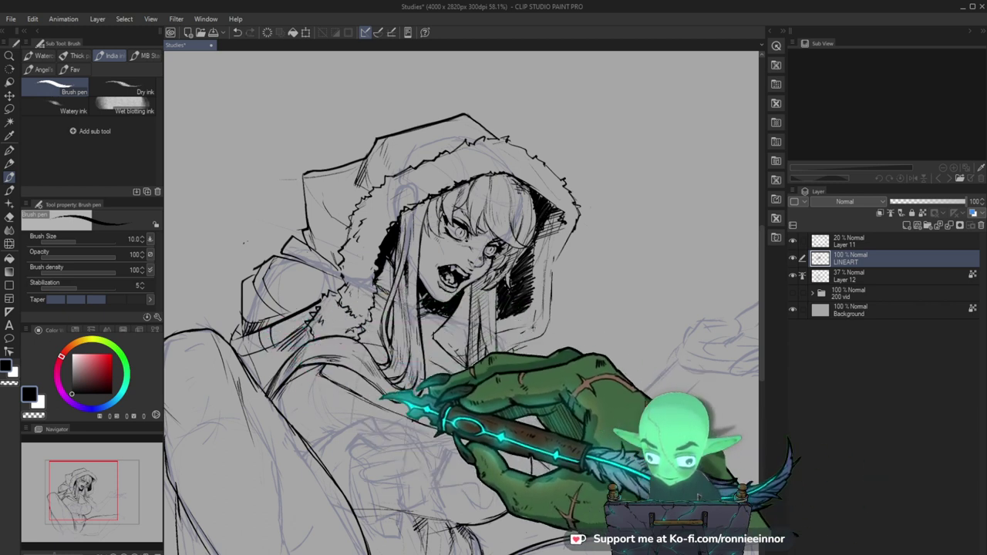
drag(313, 434, 317, 402)
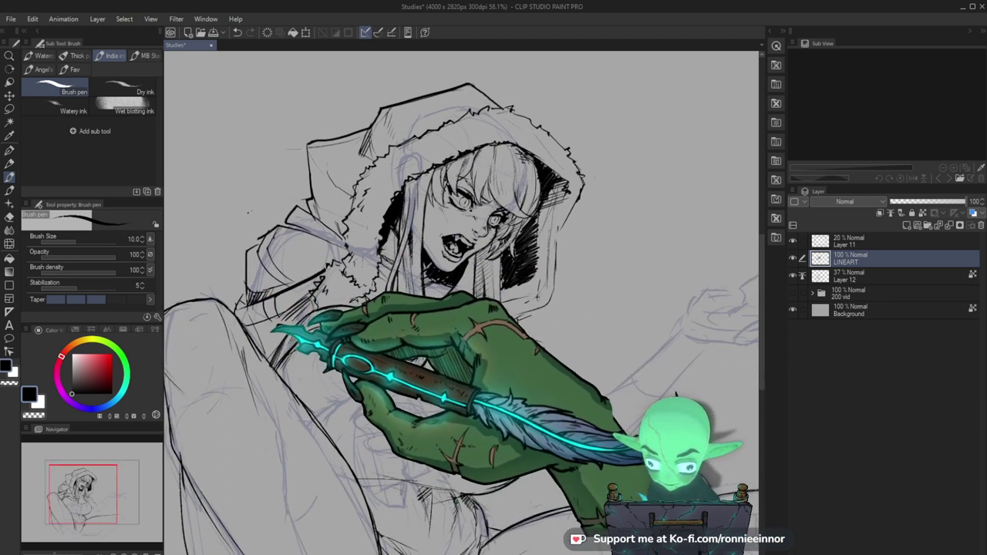
key(e)
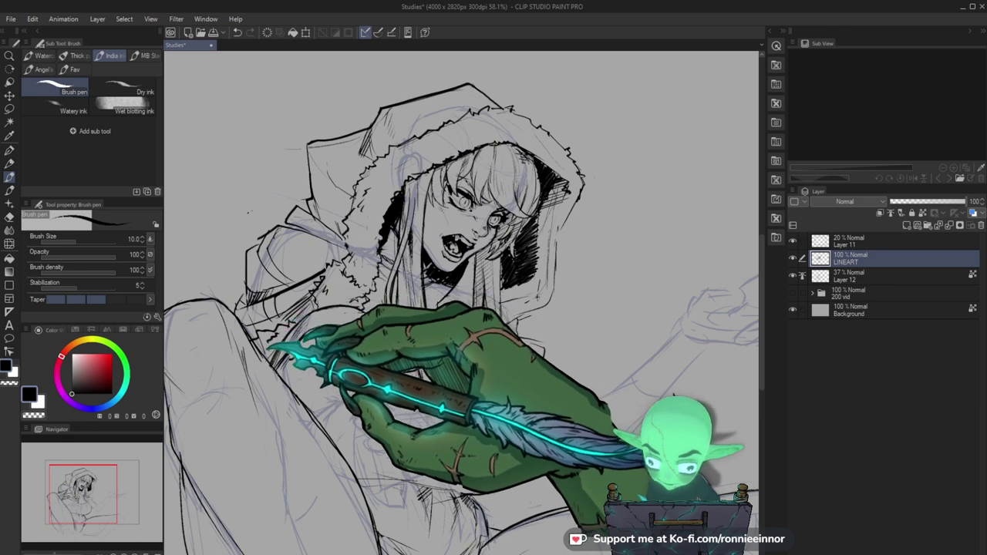
Clean up and re-ink the jagged fur along the far outer side of the hood, and save the drawing.
key(ctrl+space)
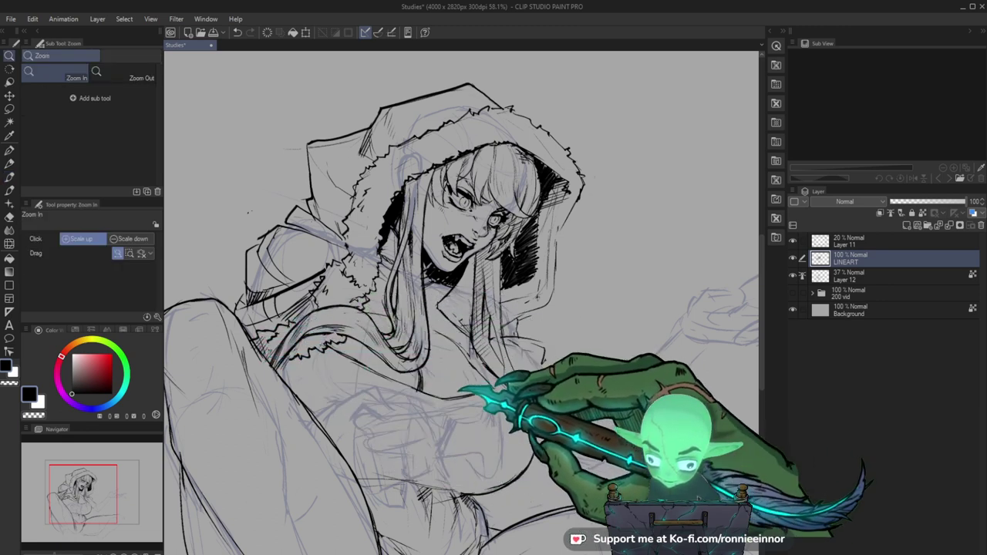
drag(458, 390, 450, 420)
drag(439, 193, 490, 198)
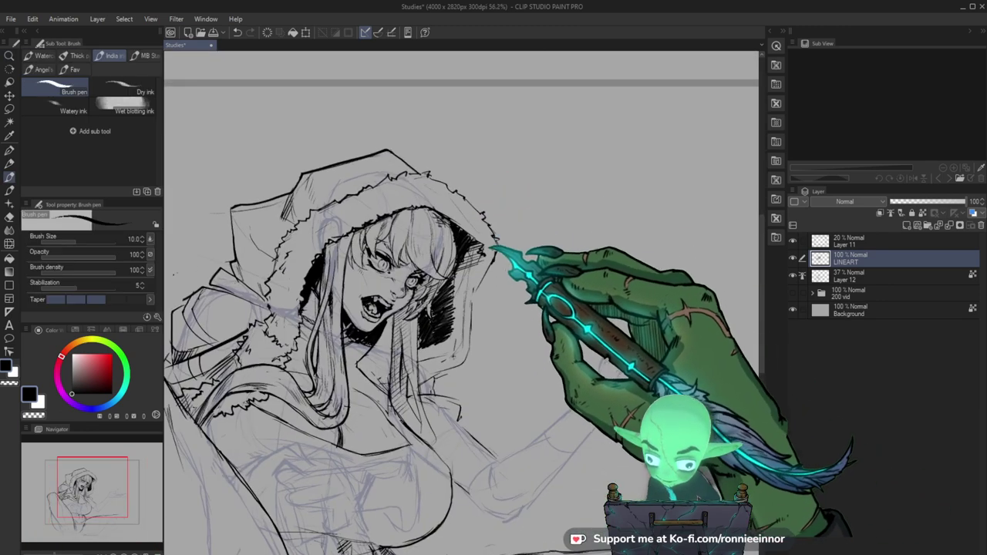
key(e)
mouse_move(475, 309)
mouse_down()
mouse_move(471, 295)
mouse_move(482, 287)
mouse_up()
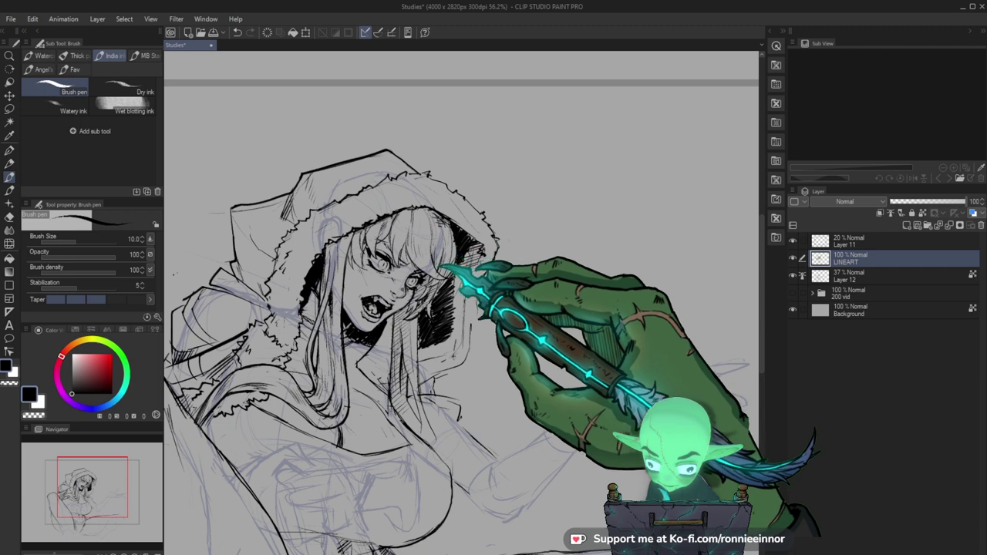
key(ctrl+space)
mouse_move(471, 212)
mouse_down()
mouse_move(455, 324)
mouse_move(439, 331)
mouse_up()
key(e)
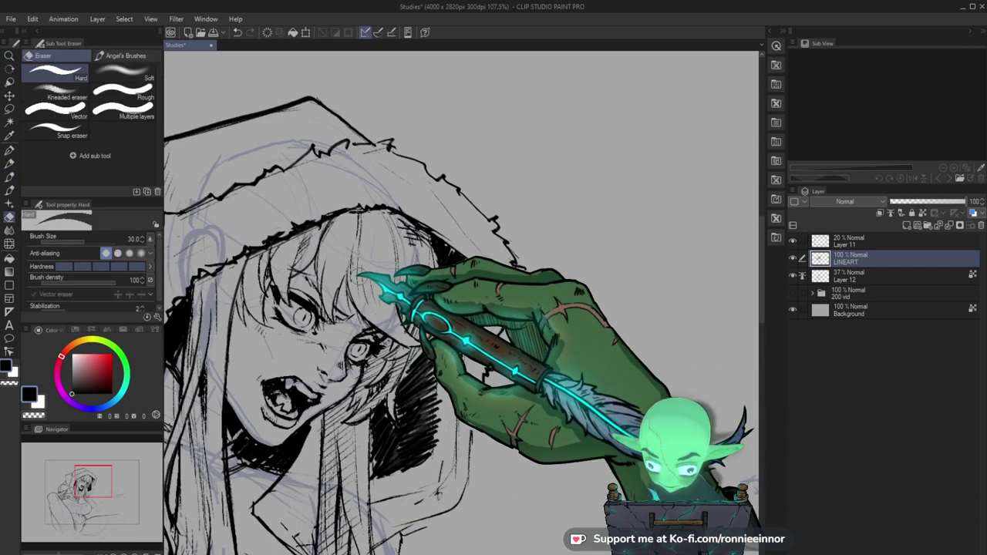
key(ctrl+s)
Ink the fringe strands falling toward the far eye and undo the last stroke.
key(b)
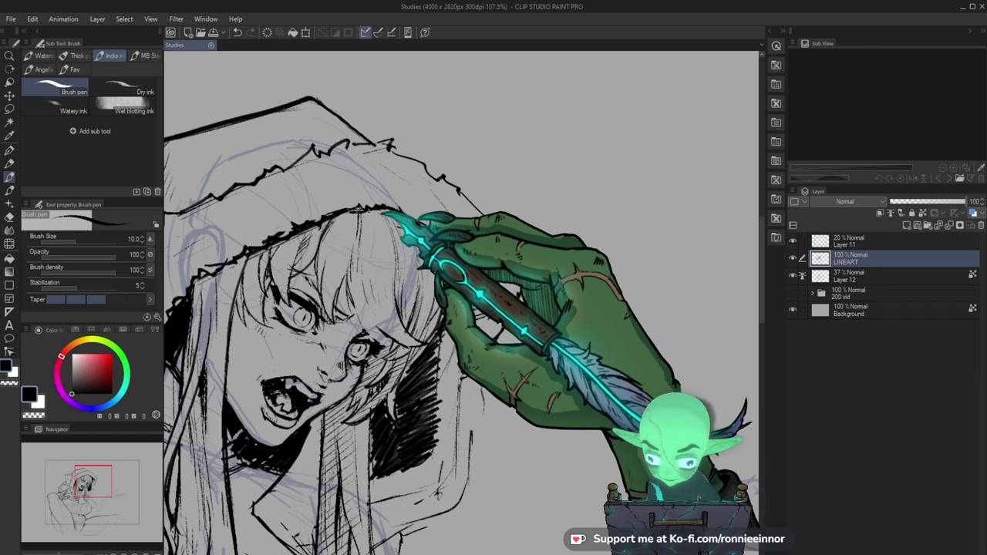
drag(360, 278, 420, 291)
key(ctrl+z)
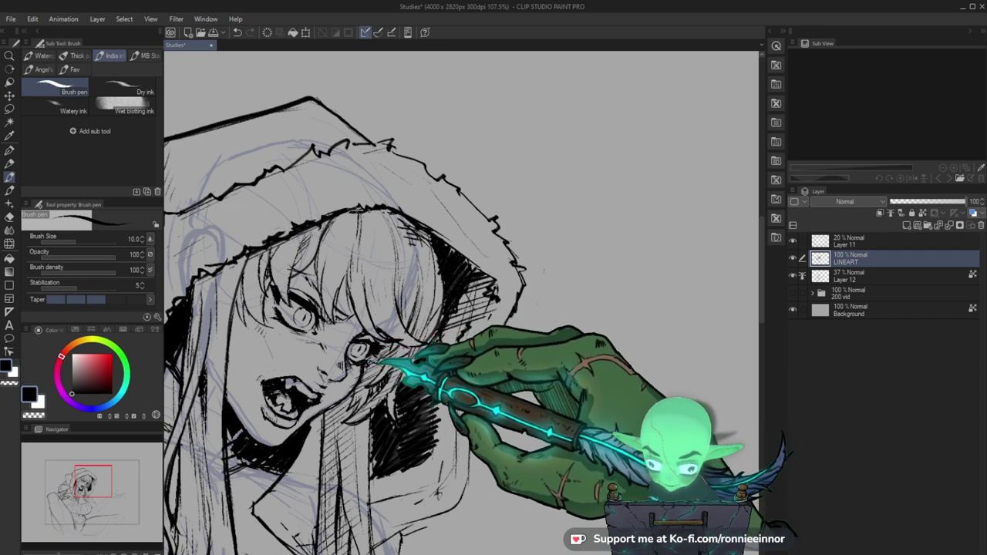
Reduce the hard eraser to size 8 and refine the lashes and outer corner of the far eye with eraser and brush pen.
key(e)
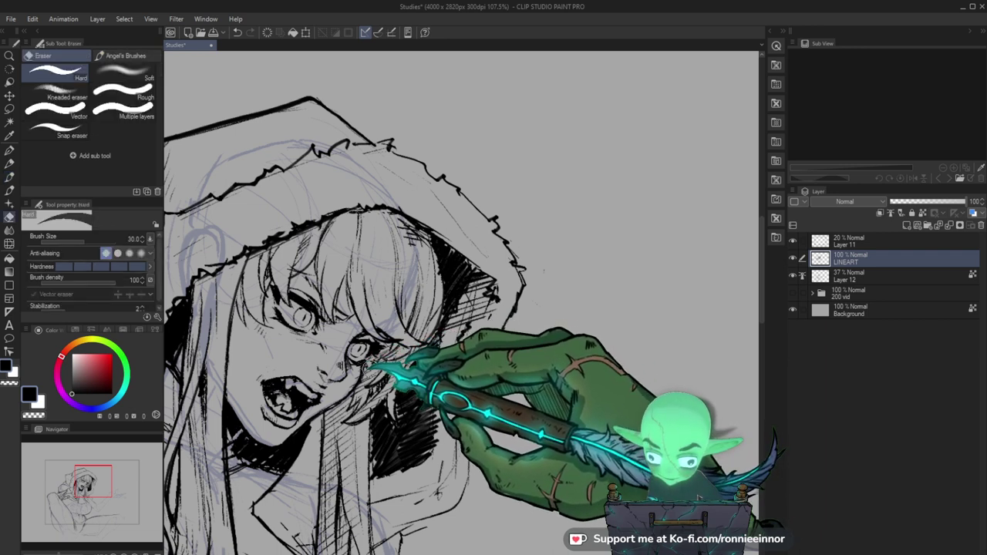
key(bracketleft)
key(bracketleft)
key(bracketleft)
key(bracketleft)
key(bracketleft)
key(bracketleft)
key(bracketleft)
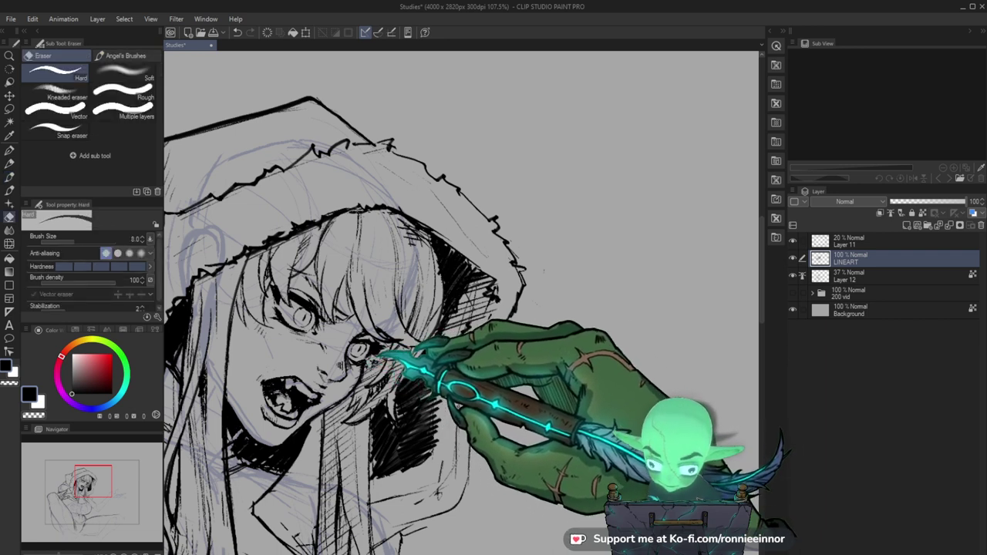
key(b)
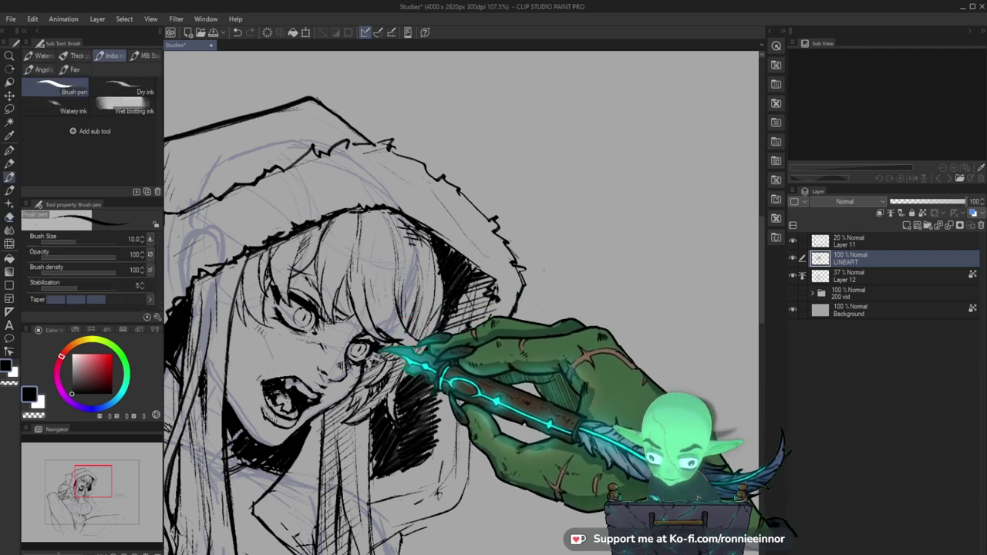
key(e)
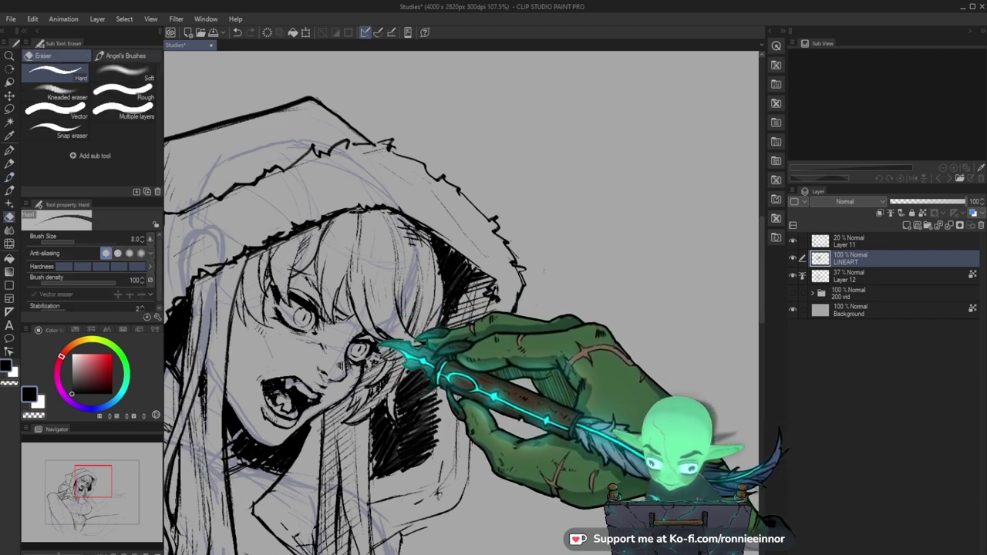
key(b)
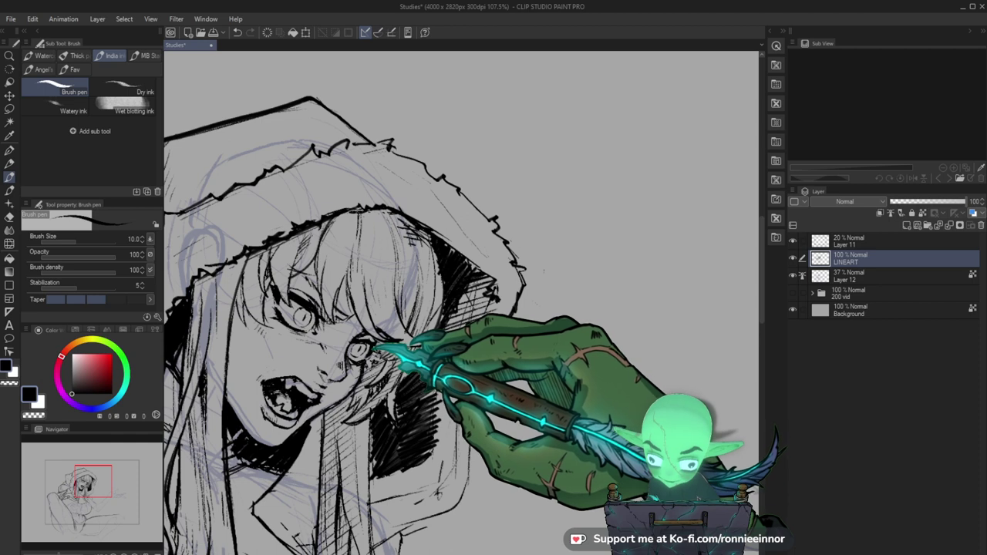
drag(416, 341, 432, 352)
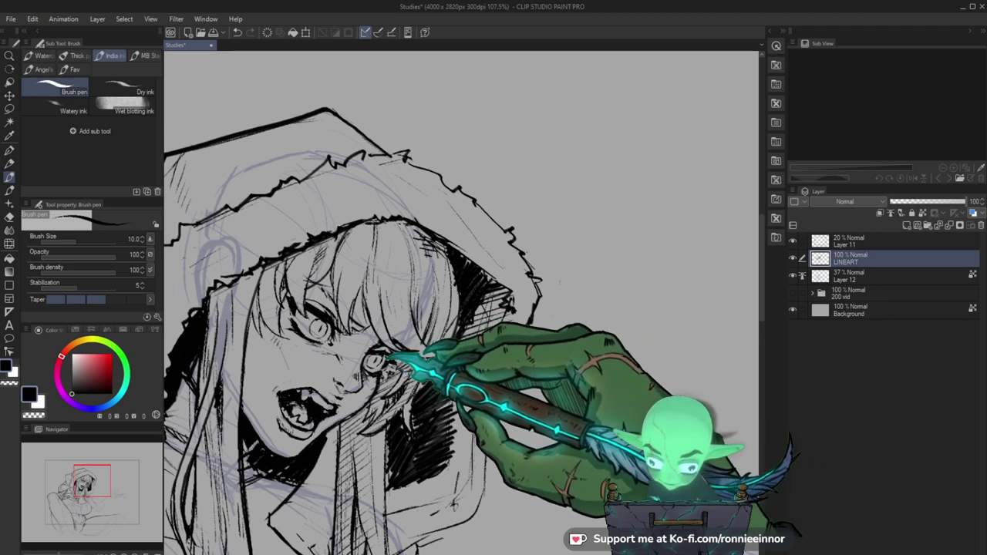
Erase and re-ink the small lines and hair strands beside the far eye.
key(ctrl+space)
mouse_move(433, 357)
mouse_down()
mouse_move(370, 356)
mouse_move(494, 361)
mouse_up()
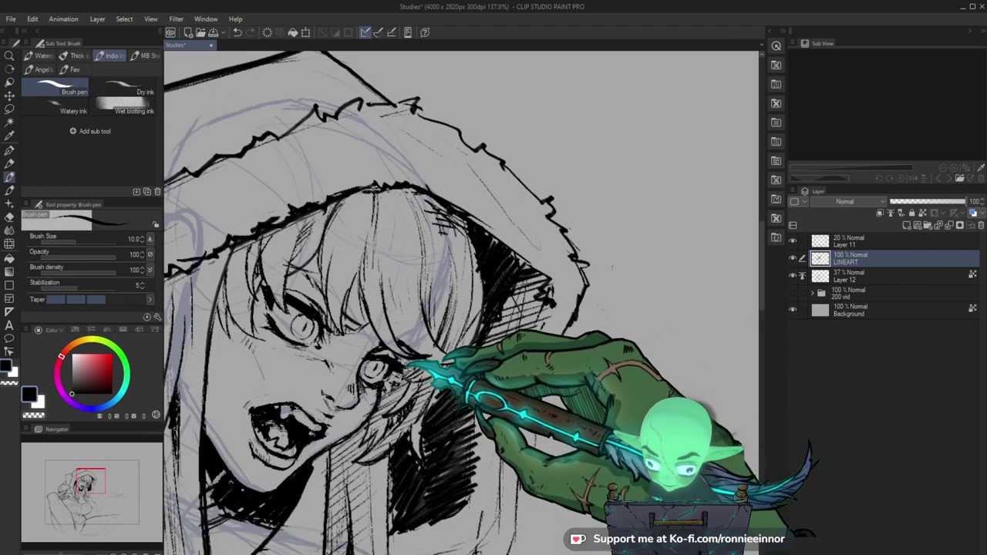
key(e)
key(b)
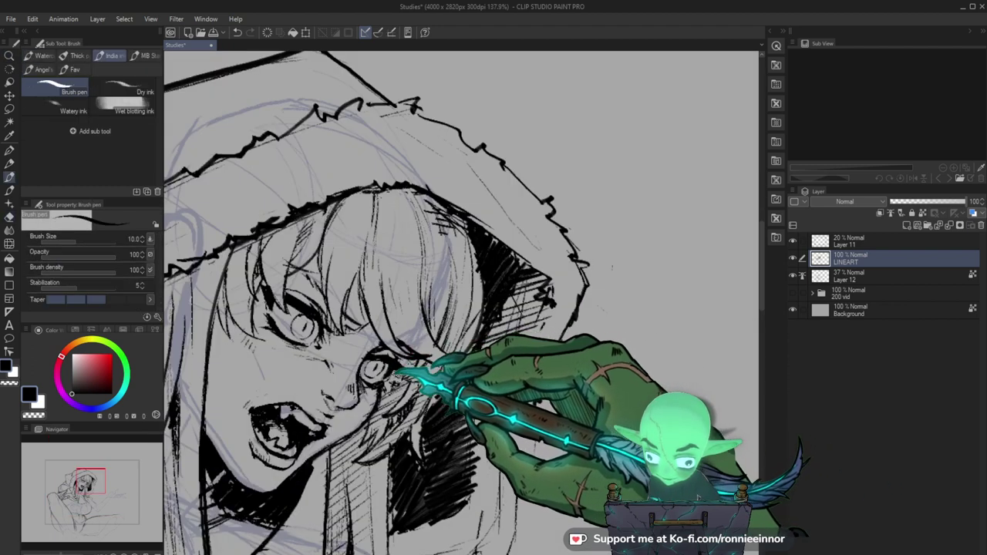
key(e)
key(b)
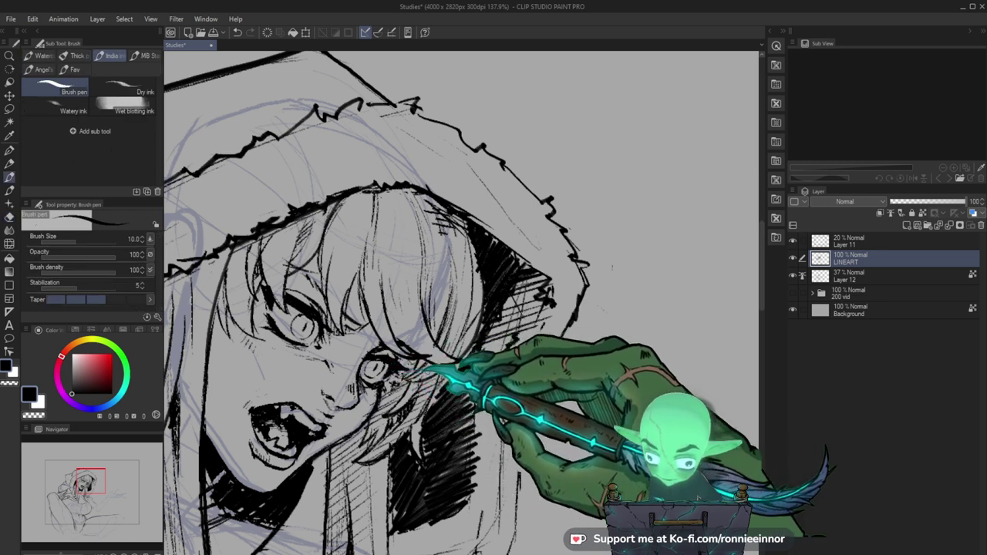
Clean up and re-ink the short hair strands framing the far cheek.
key(ctrl+space)
drag(445, 369, 386, 370)
drag(485, 373, 518, 378)
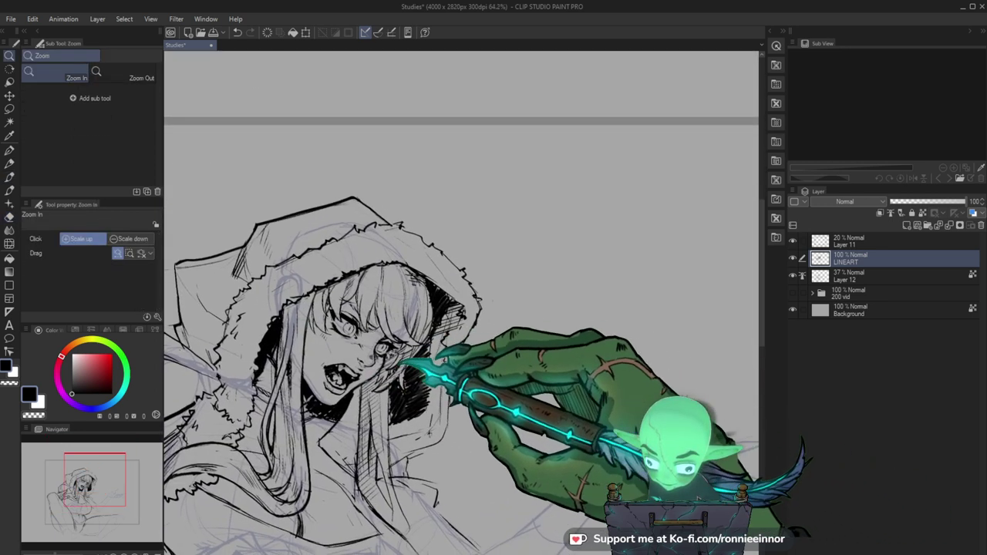
drag(404, 364, 435, 366)
key(e)
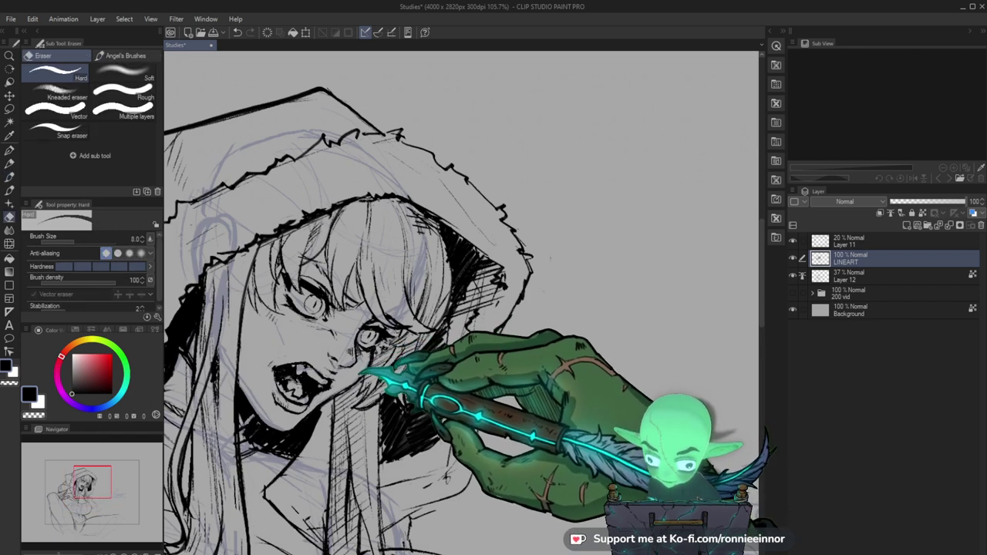
key(b)
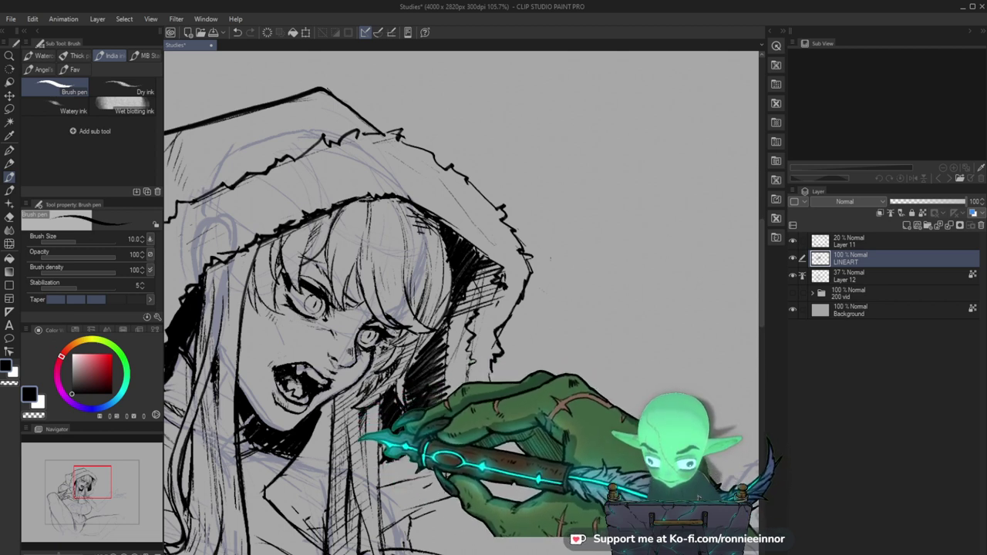
Erase rough bits of the far hair lock over the chest and re-ink its strands and hatching.
key(ctrl+space)
drag(420, 383, 455, 439)
drag(493, 301, 452, 246)
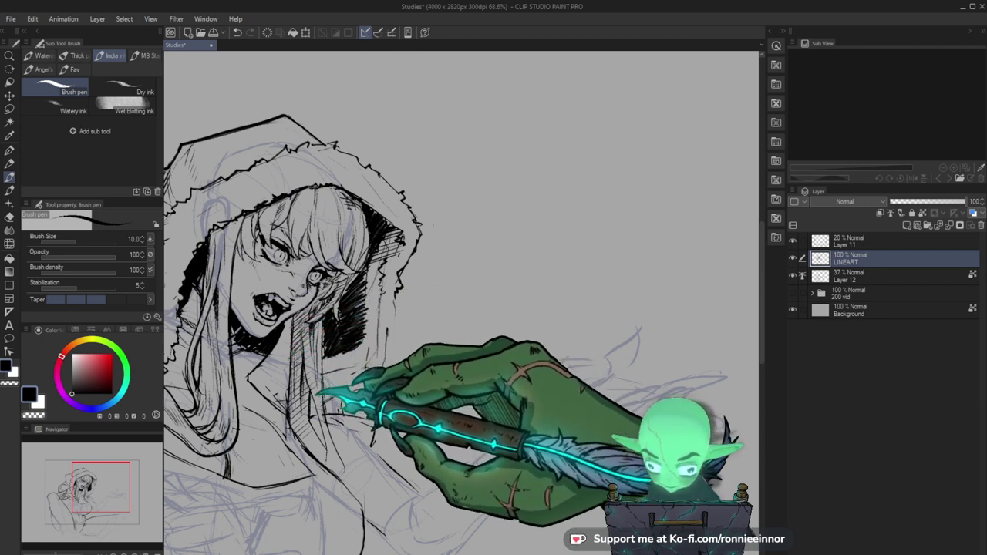
key(ctrl+space)
drag(380, 340, 465, 320)
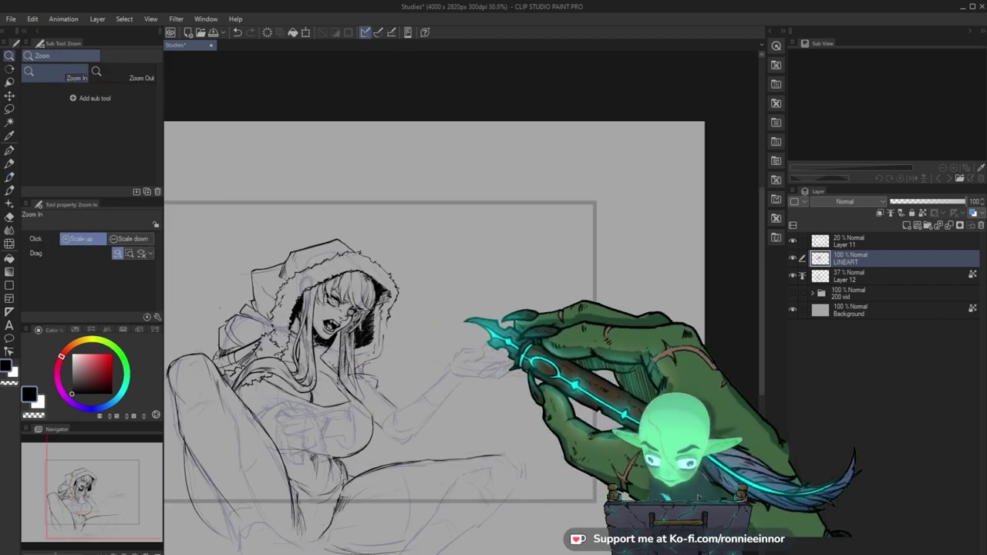
scroll(379, 363, up, 1)
scroll(352, 363, up, 1)
key(e)
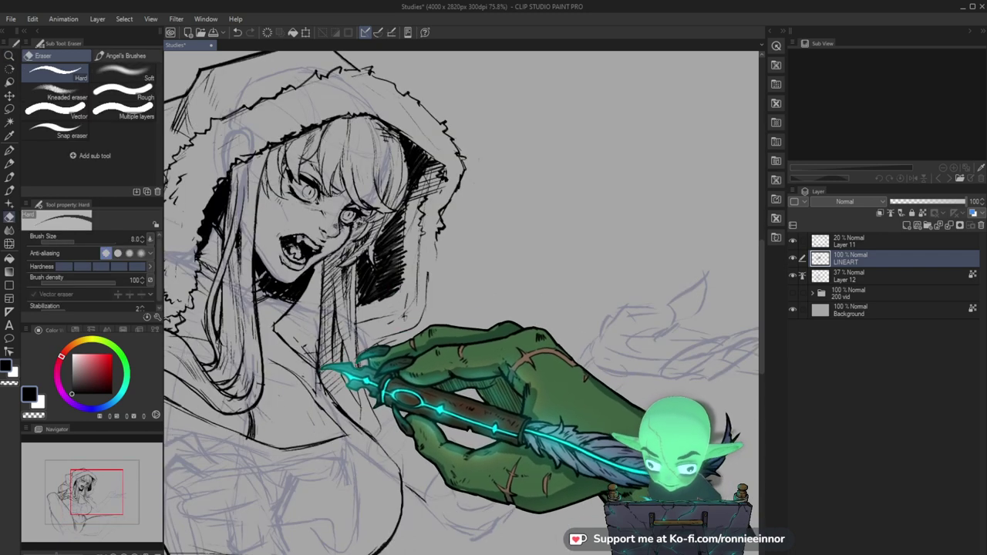
key(b)
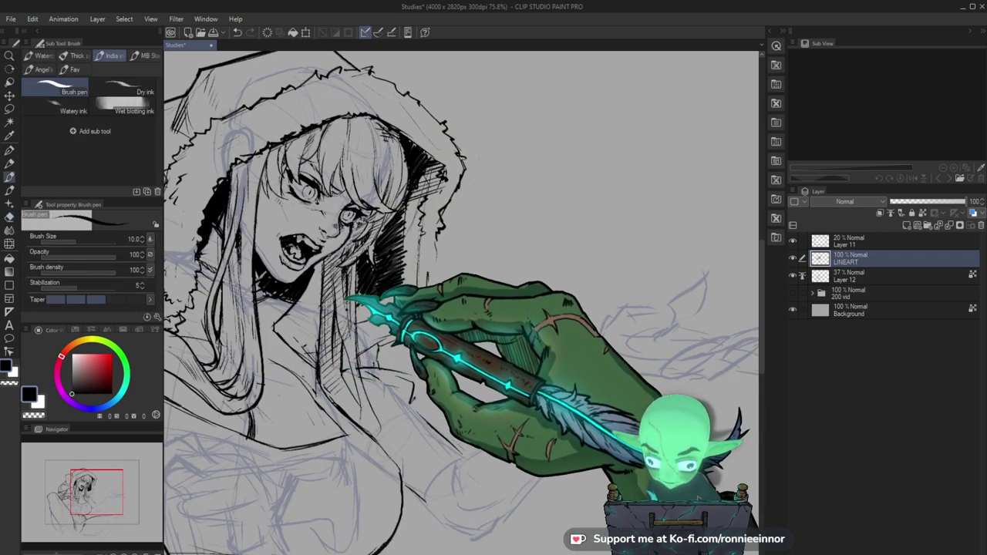
drag(409, 295, 423, 372)
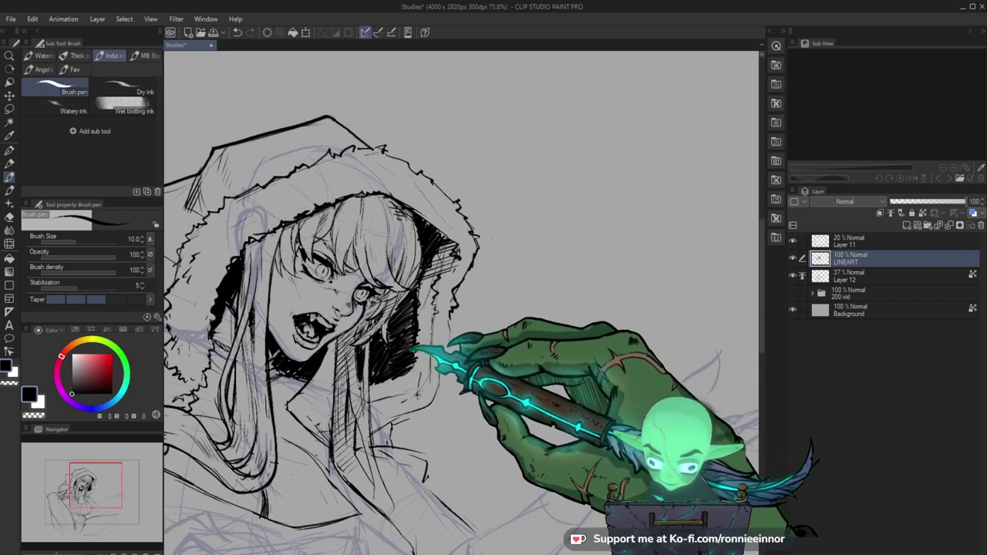
Trim and re-ink the inner edge of the hood's far side beside the black shadow.
key(e)
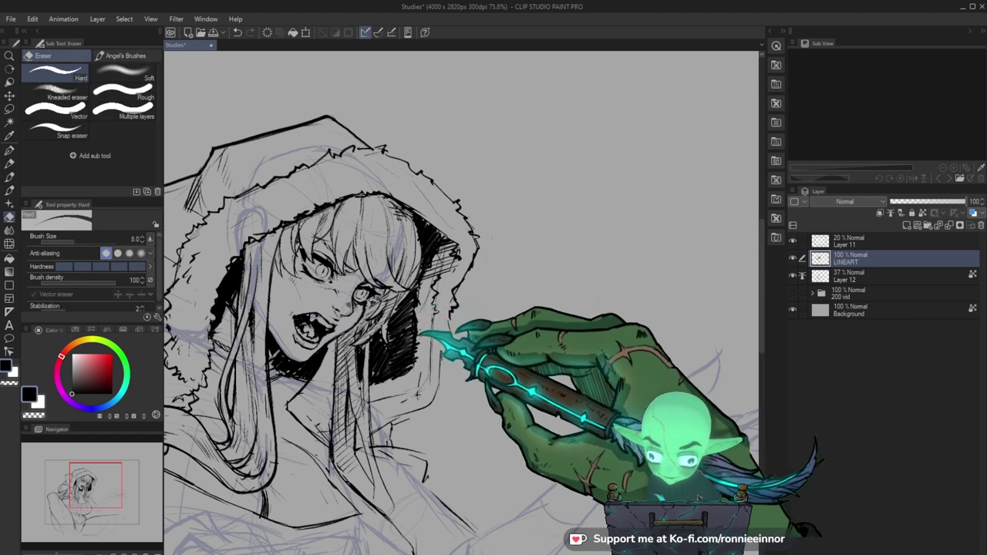
key(b)
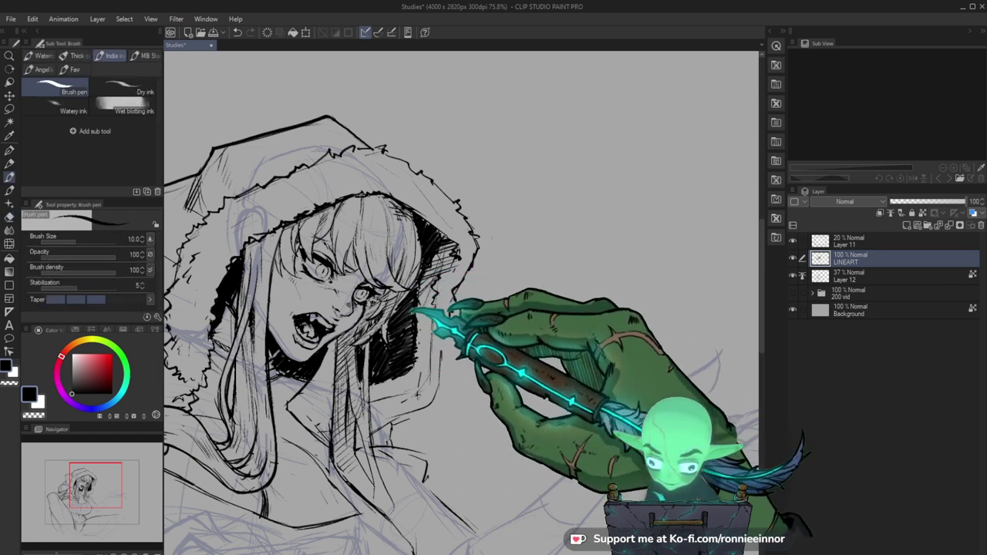
key(e)
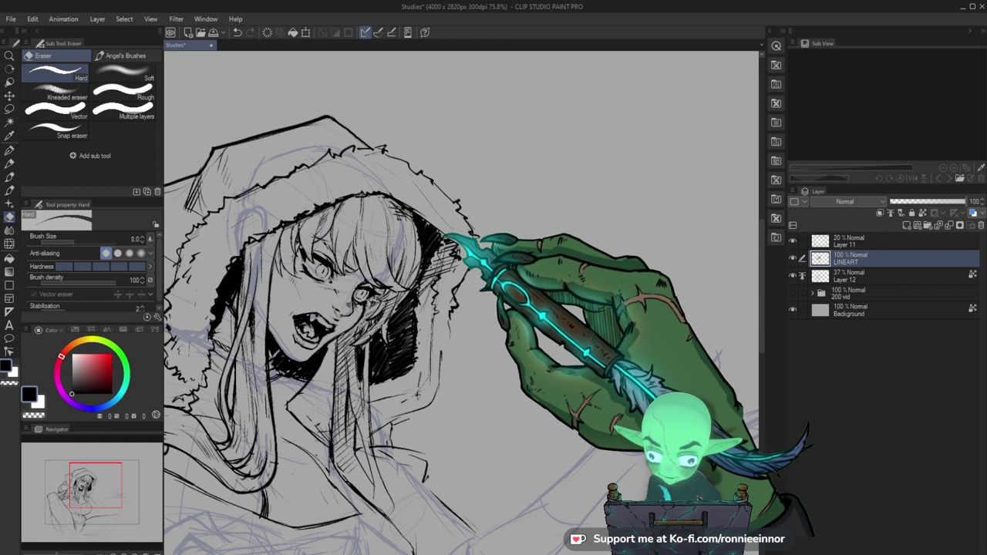
key(b)
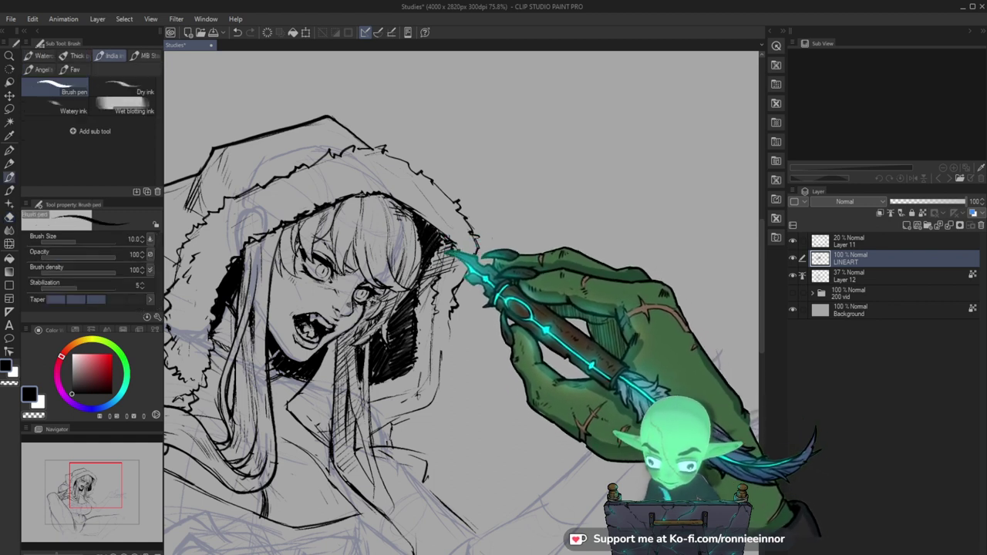
Enlarge the hard eraser to size 17, erase the stiff shadow edge inside the hood's far side, and rework it with hatching.
key(e)
key(bracketright)
key(bracketright)
key(bracketright)
key(b)
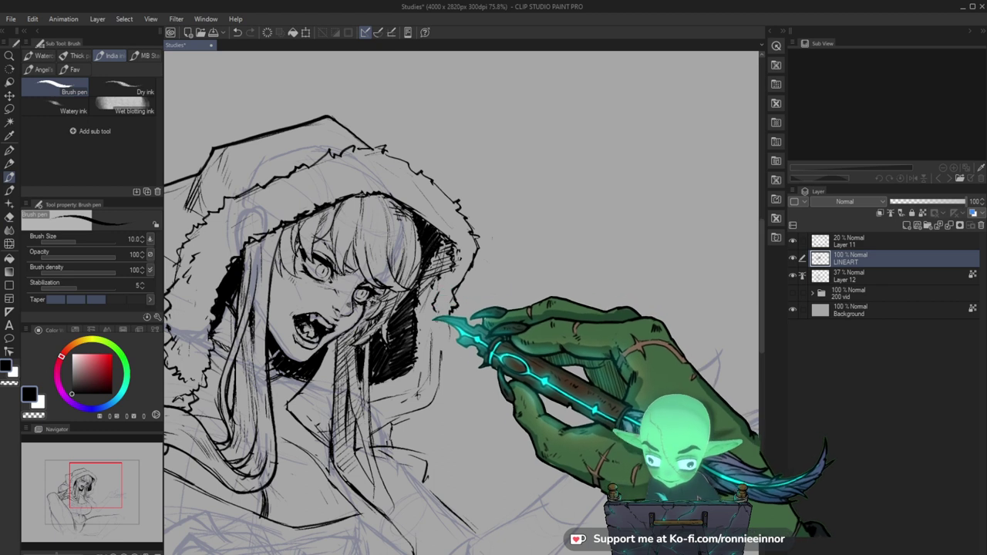
key(e)
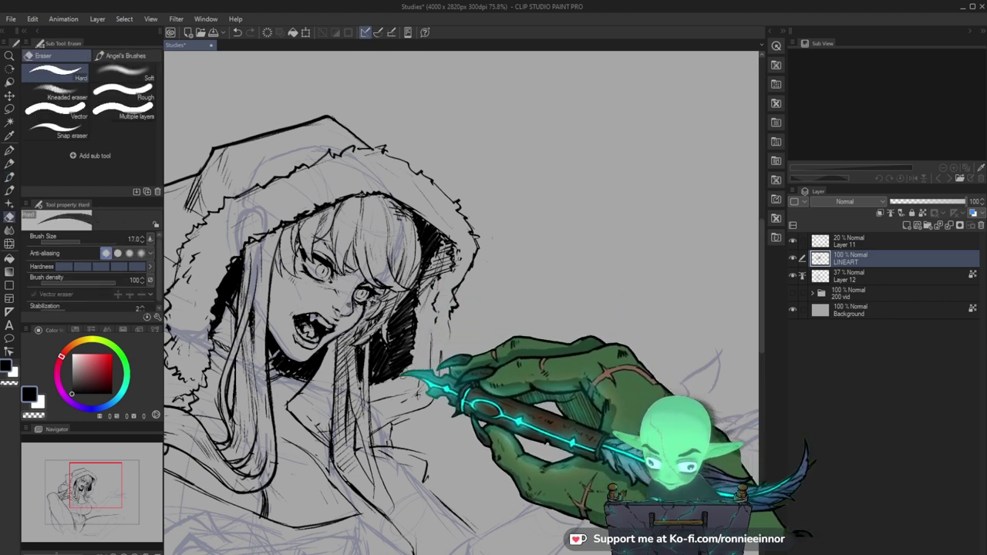
key(b)
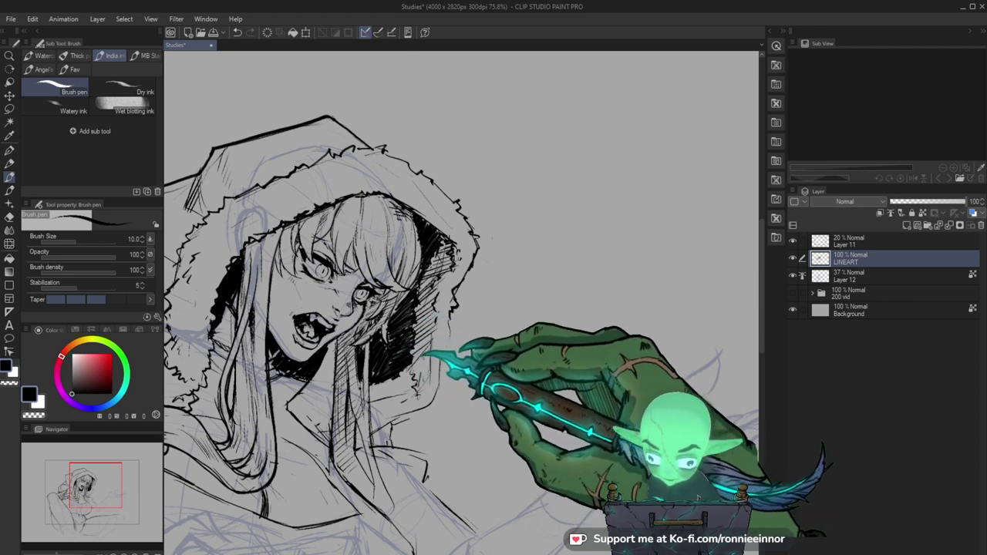
Erase and re-ink the ragged fur outline along the lower outer edge of the hood's far side.
key(e)
drag(439, 384, 445, 352)
key(b)
drag(449, 314, 452, 339)
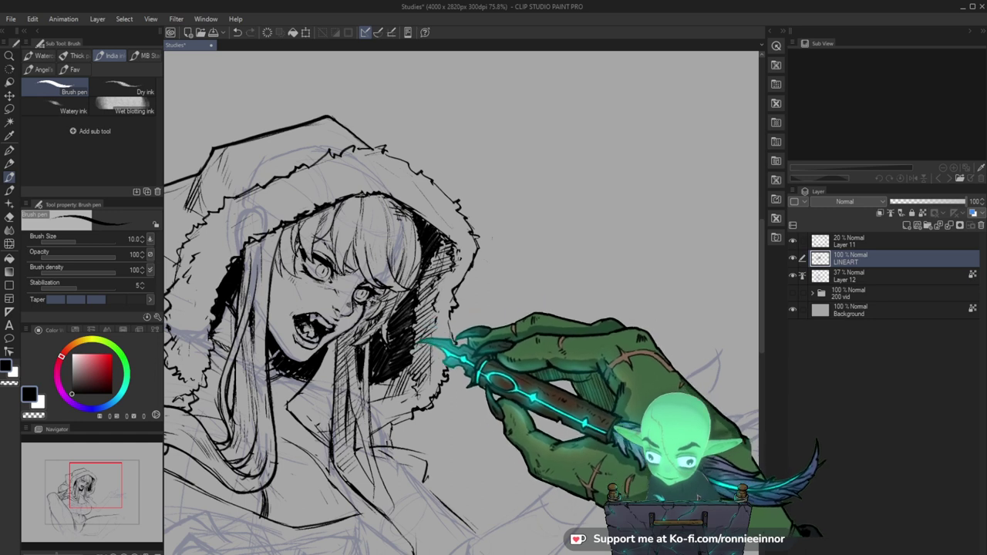
mouse_move(507, 358)
mouse_down()
mouse_move(578, 334)
mouse_move(434, 319)
mouse_up()
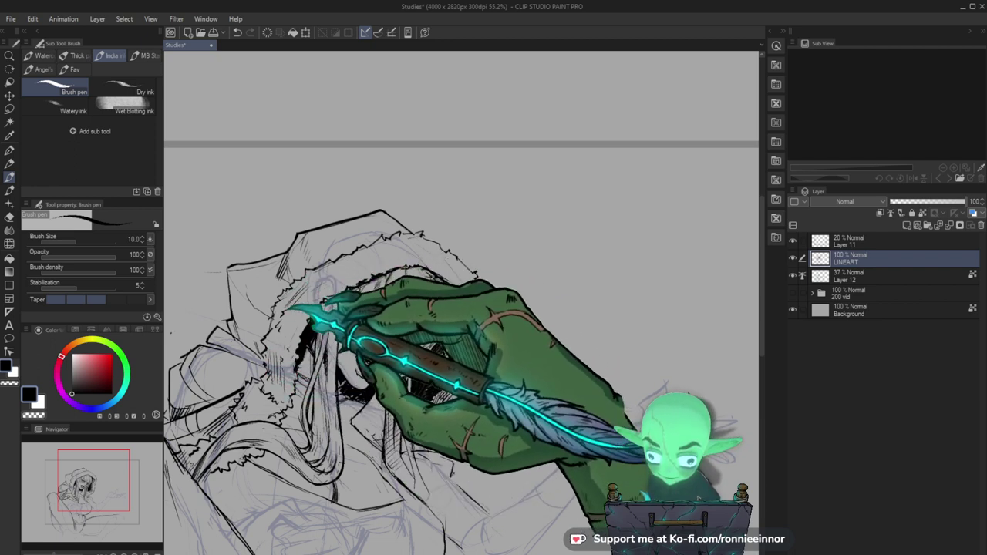
Clean up the fur trim on the hood's near side and shade it with short hatching strokes.
drag(485, 292, 631, 274)
drag(450, 280, 511, 260)
key(e)
key(b)
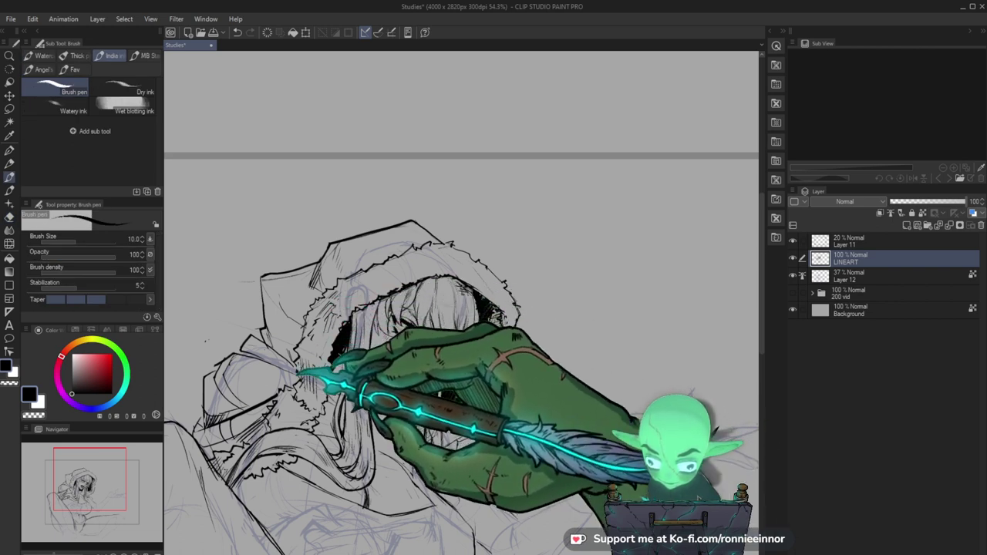
drag(592, 349, 573, 342)
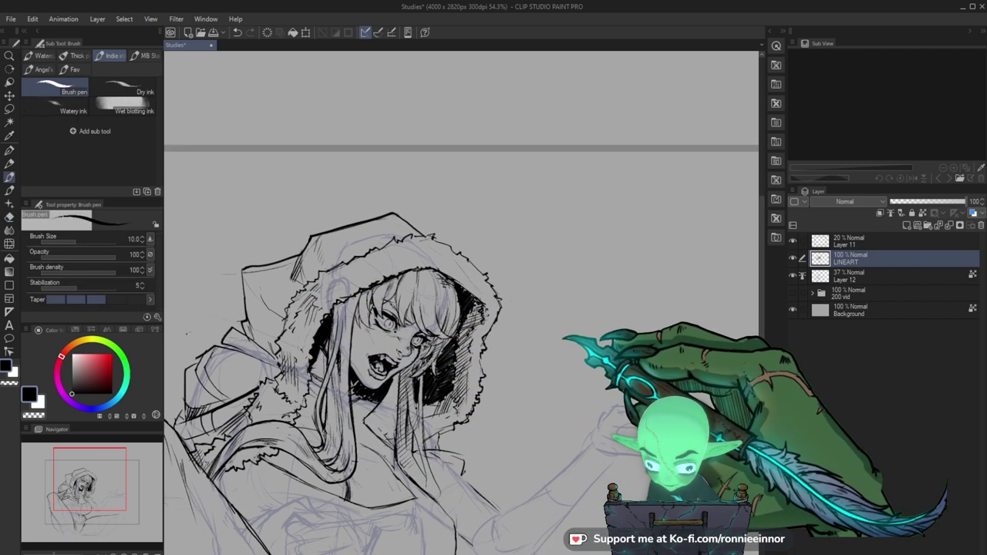
Hatch the shoulder fur and the cloth folds beneath it below the hood's near side.
drag(310, 378, 289, 388)
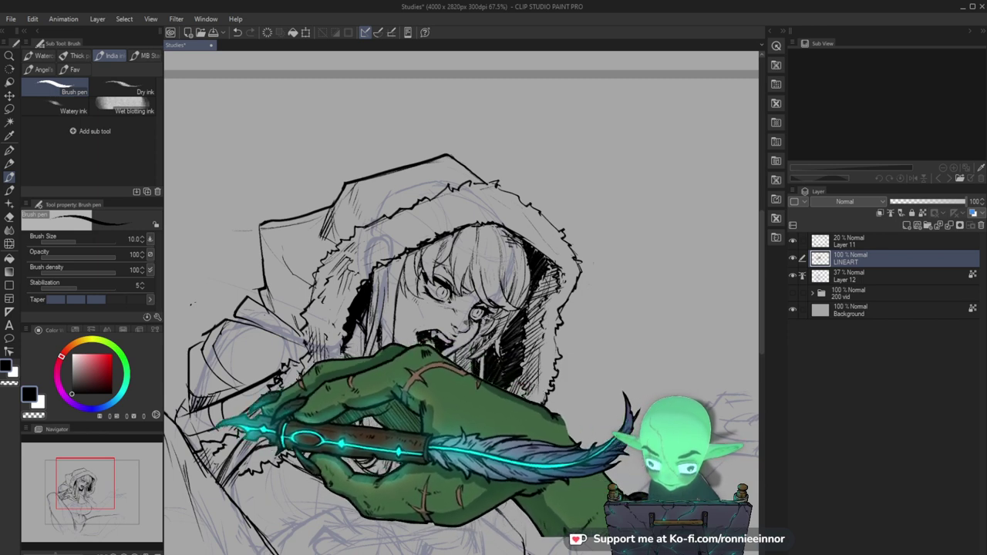
drag(381, 439, 432, 410)
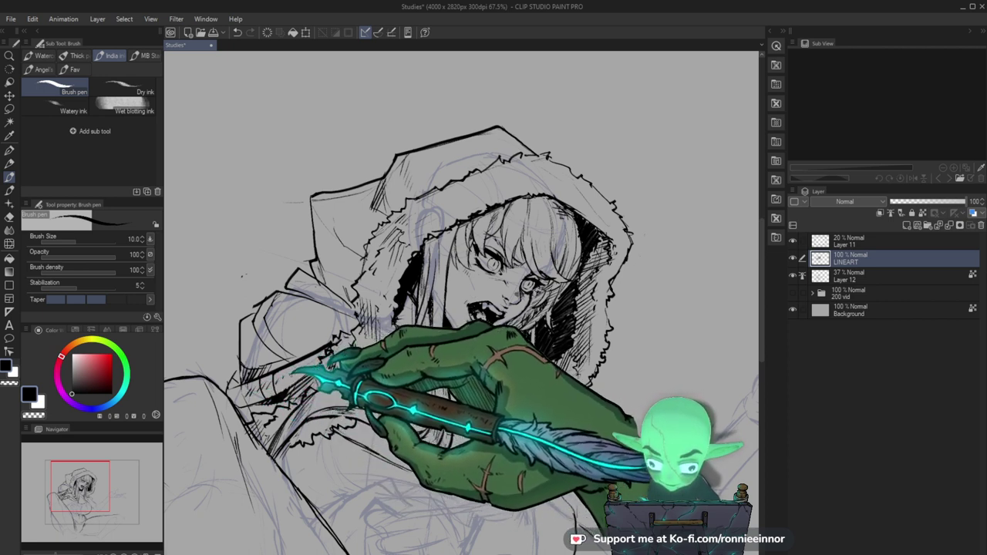
key(ctrl+space)
drag(616, 344, 540, 341)
drag(663, 420, 613, 366)
drag(539, 342, 594, 346)
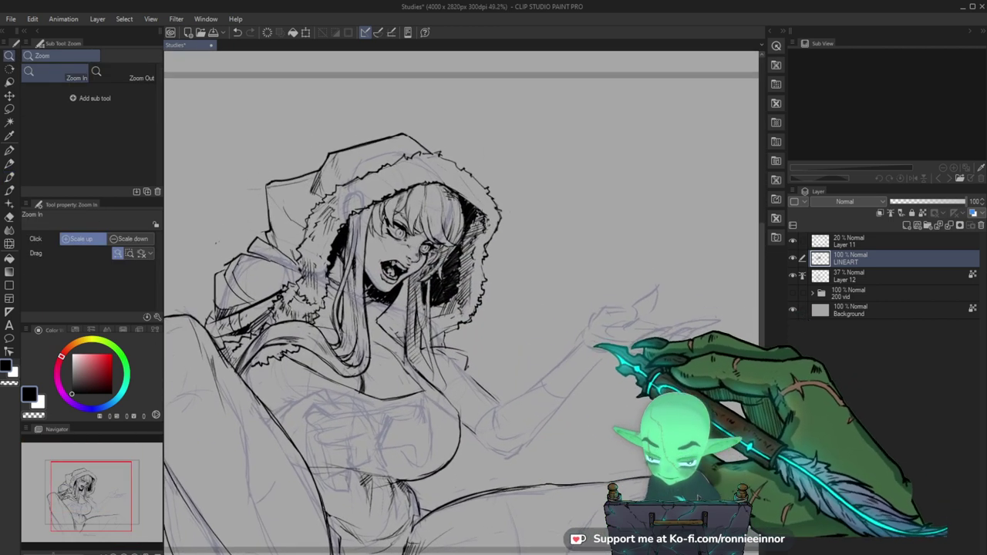
Darken the top of the near hair lock with hatching under the hood's inner fur edge.
drag(375, 197, 390, 190)
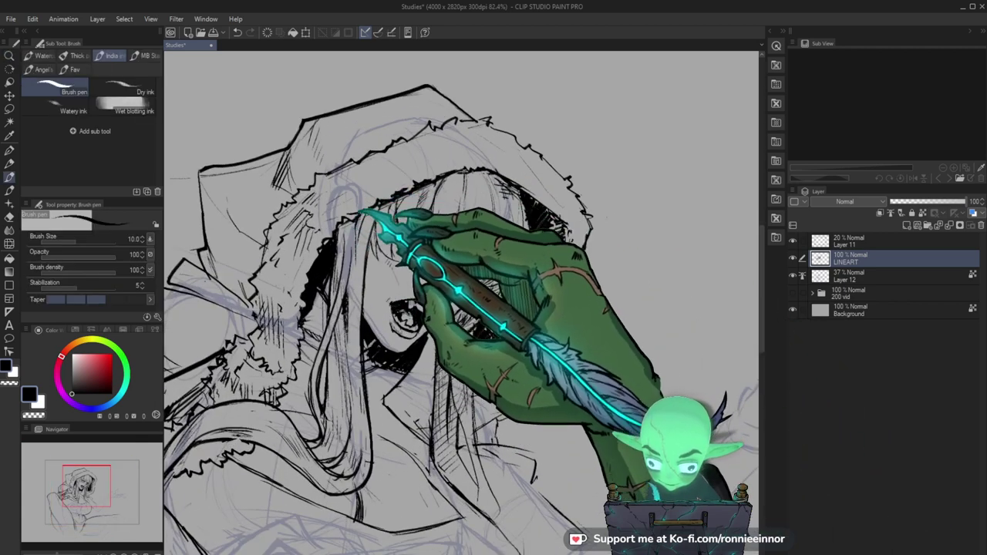
drag(522, 335, 478, 374)
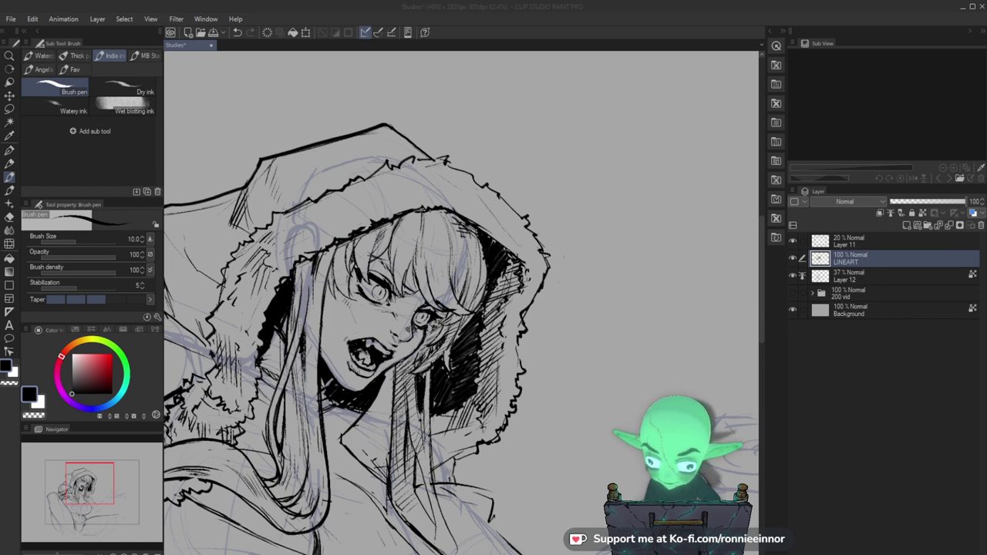
drag(376, 244, 394, 242)
key(e)
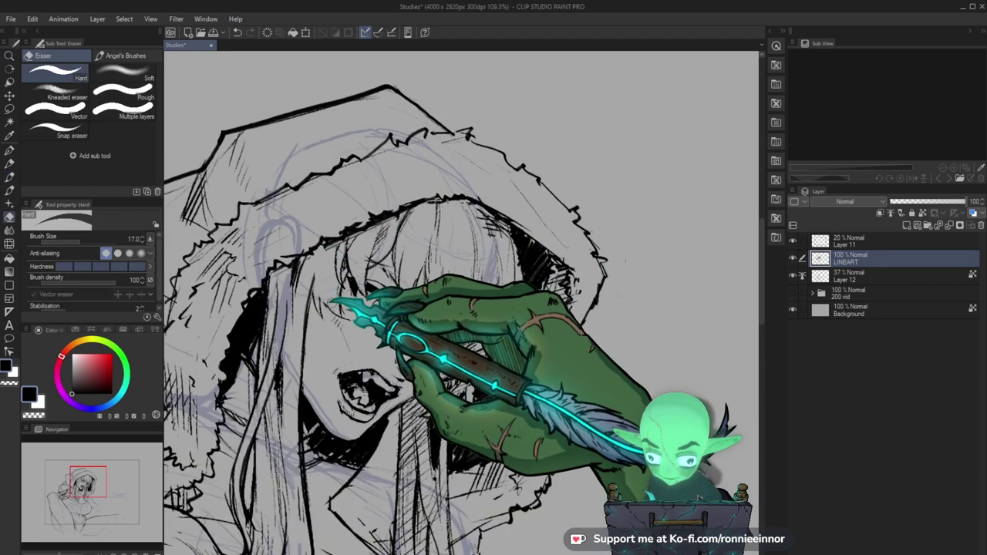
key(b)
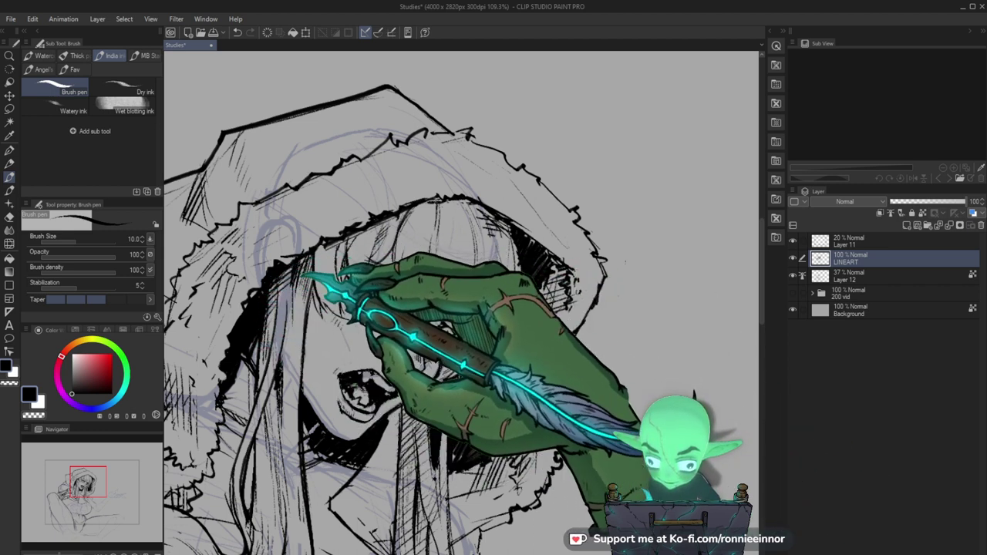
key(ctrl+space)
drag(339, 367, 385, 351)
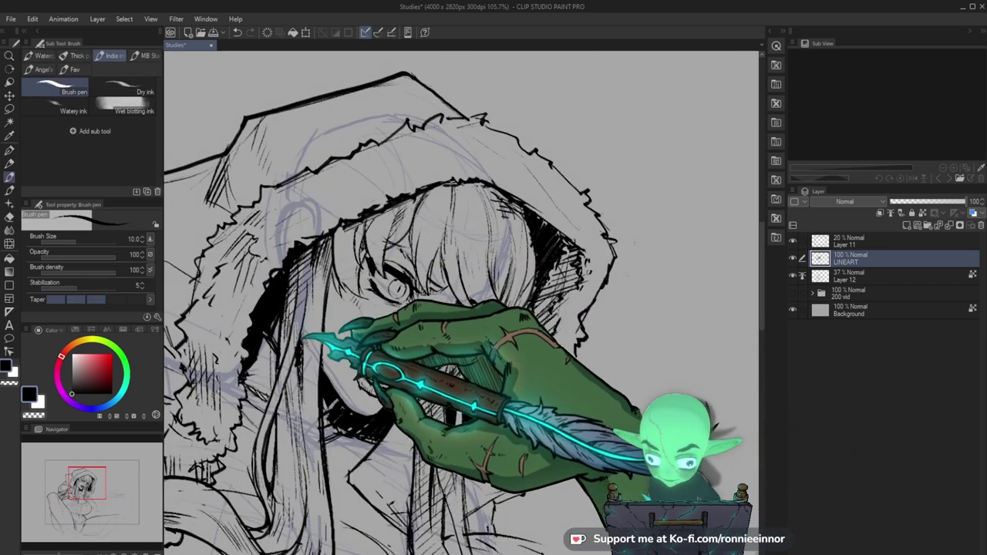
Thicken the hood's inner edge above the fringe with small, spiky black fur strokes.
key(space)
drag(501, 462, 445, 484)
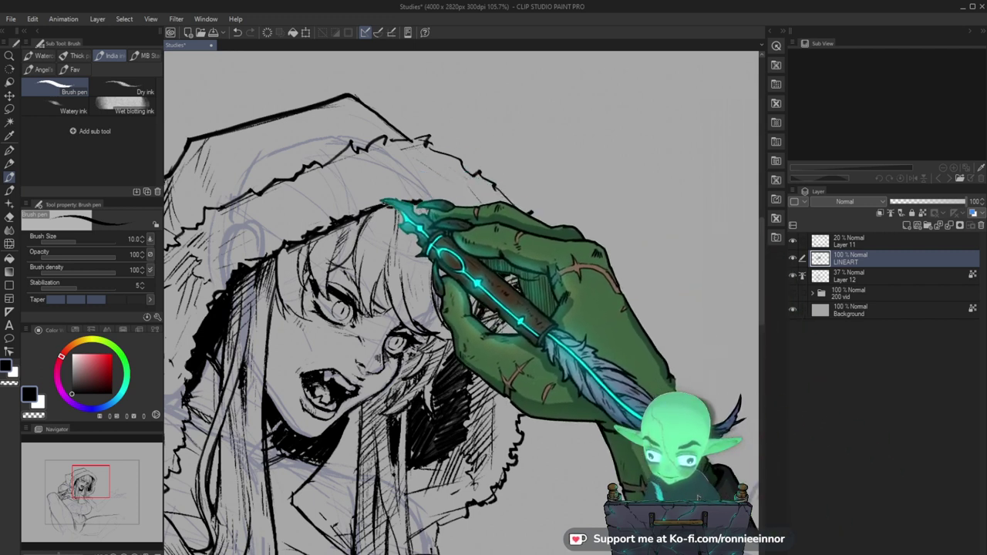
key(ctrl+space)
drag(534, 282, 502, 344)
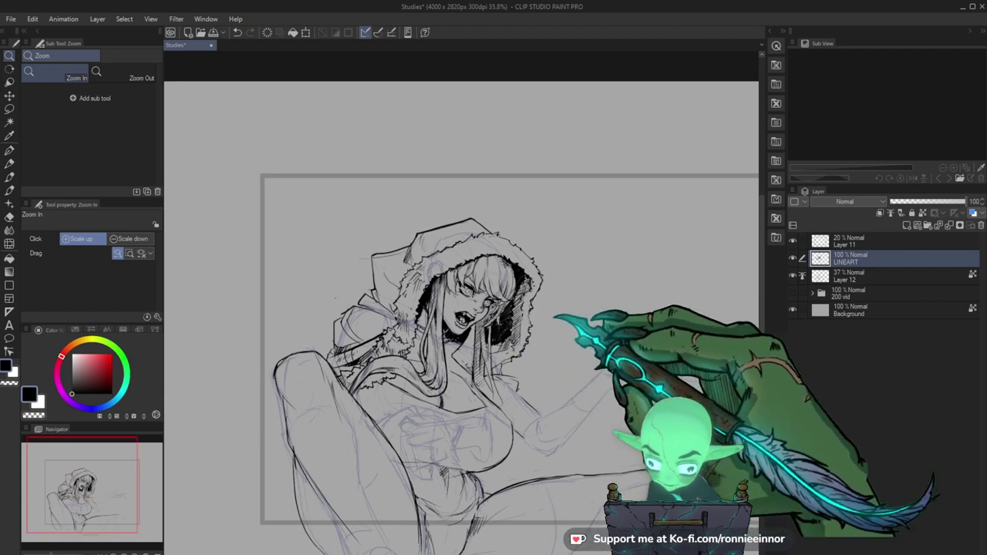
drag(482, 264, 531, 266)
mouse_move(481, 335)
mouse_down()
mouse_move(655, 400)
mouse_move(623, 356)
mouse_up()
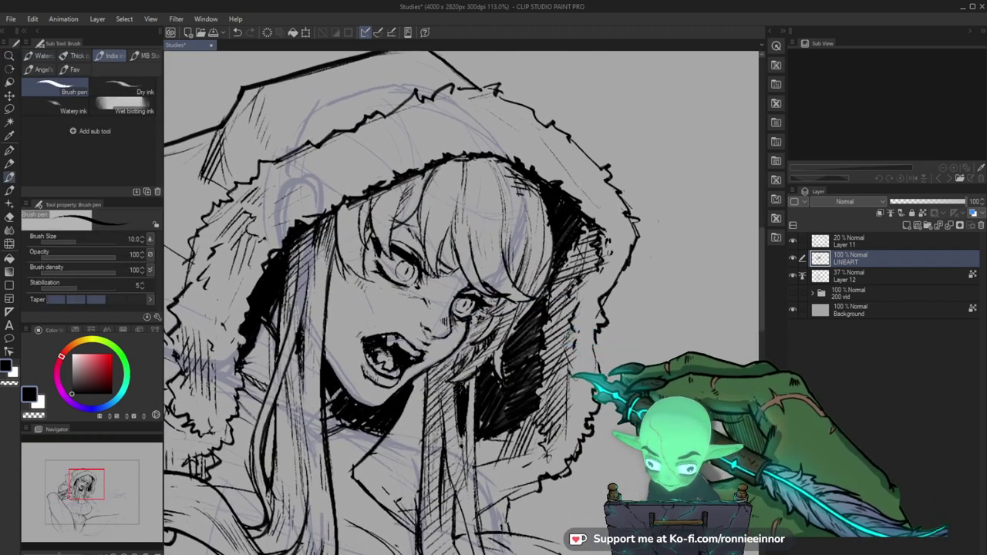
Extend the hatching below the black shadow at the bottom of the hood's far interior.
drag(572, 435, 553, 369)
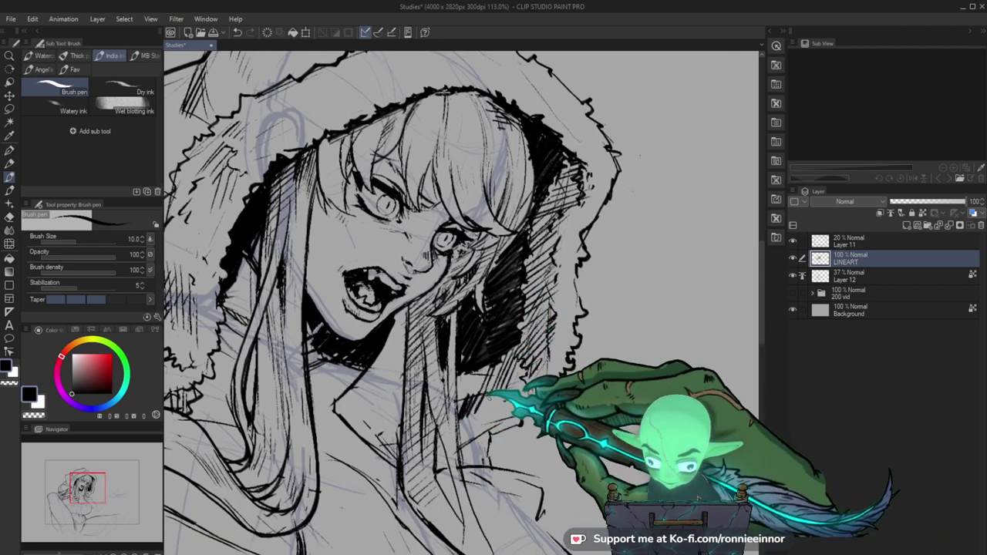
mouse_move(550, 356)
mouse_down()
mouse_move(431, 359)
mouse_move(506, 349)
mouse_up()
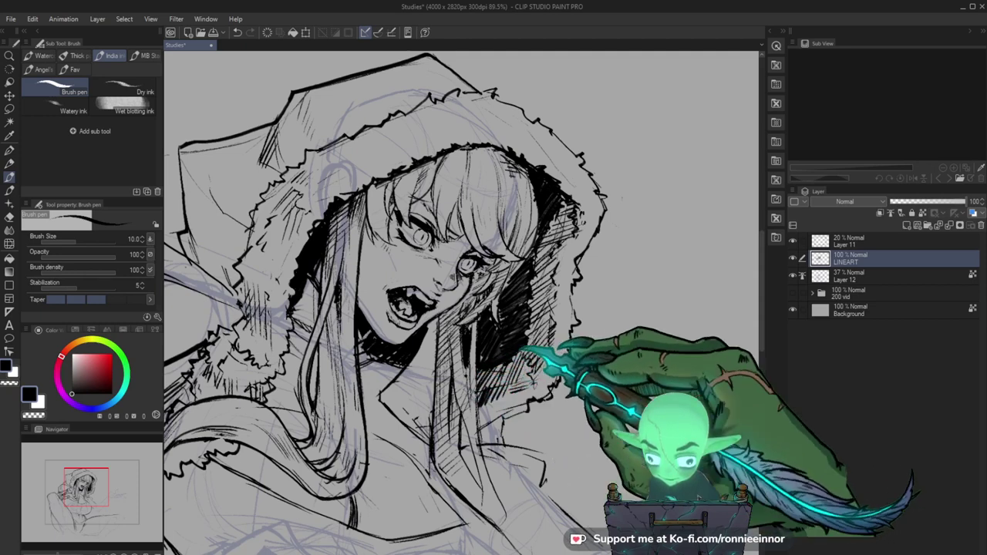
mouse_move(536, 377)
mouse_down()
mouse_move(468, 364)
mouse_move(492, 362)
mouse_up()
drag(566, 356, 538, 325)
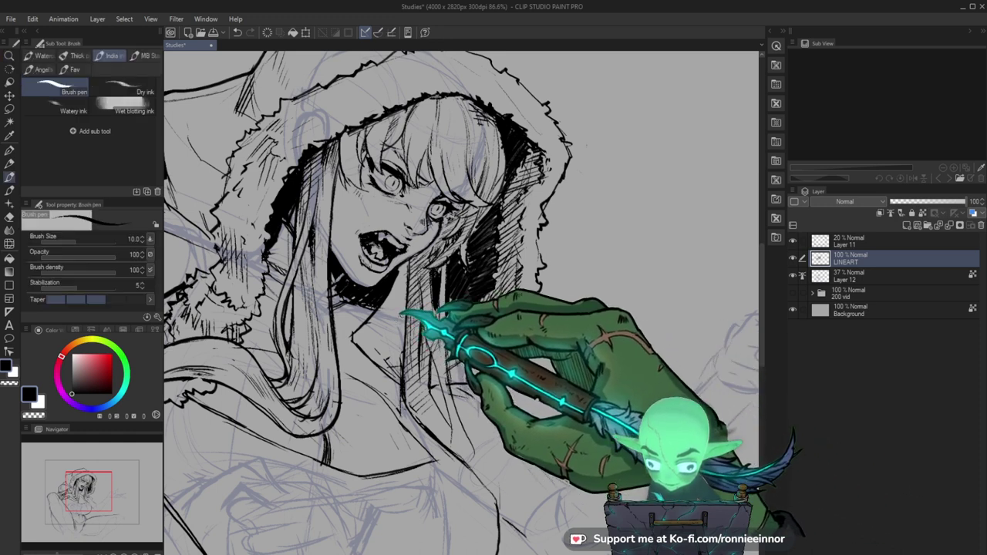
Ink a ragged fur edge on the collar between the neck and far hair lock, and fill it with hatching.
drag(407, 330, 420, 382)
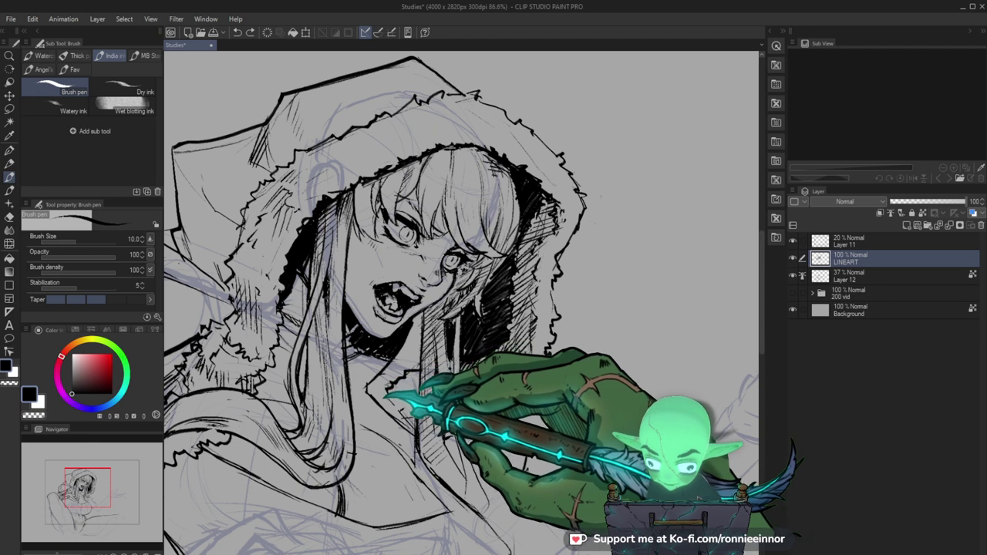
key(e)
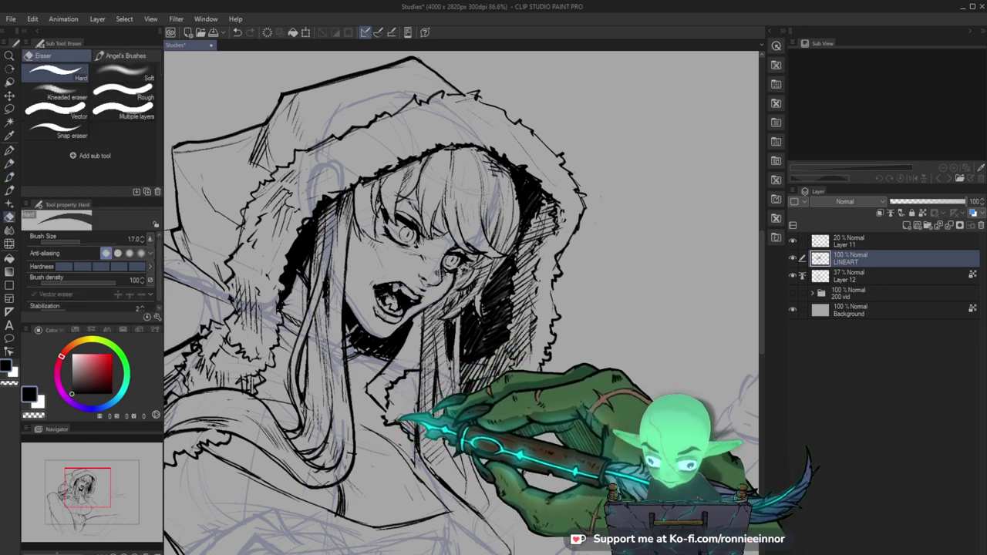
key(b)
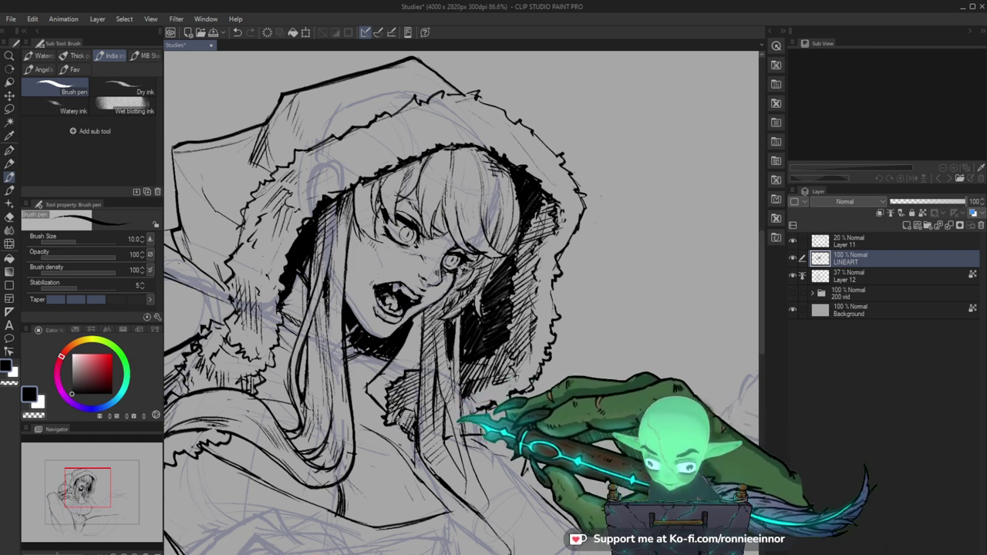
Ink small fur tufts beside the far hair lock, under the hood's lower edge.
drag(462, 324, 446, 296)
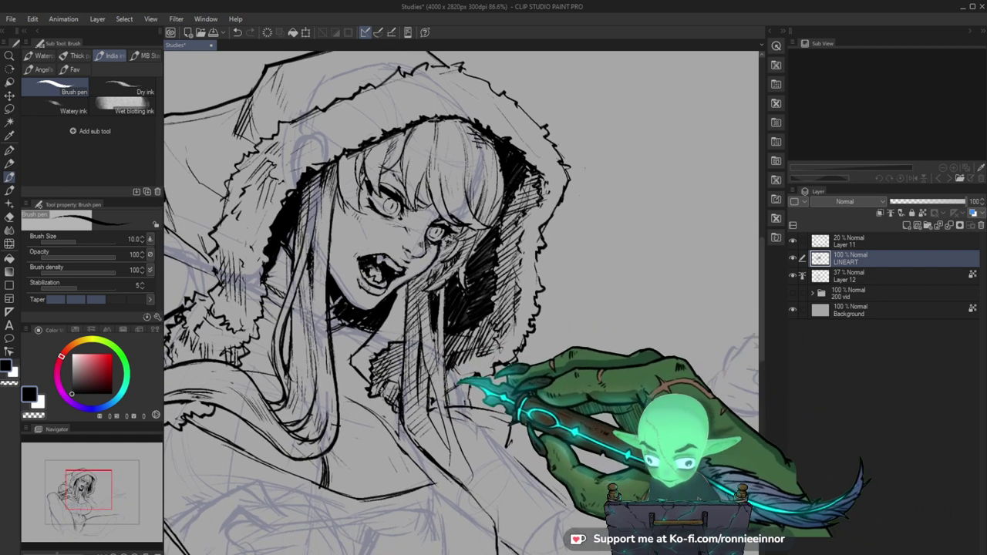
key(e)
key(b)
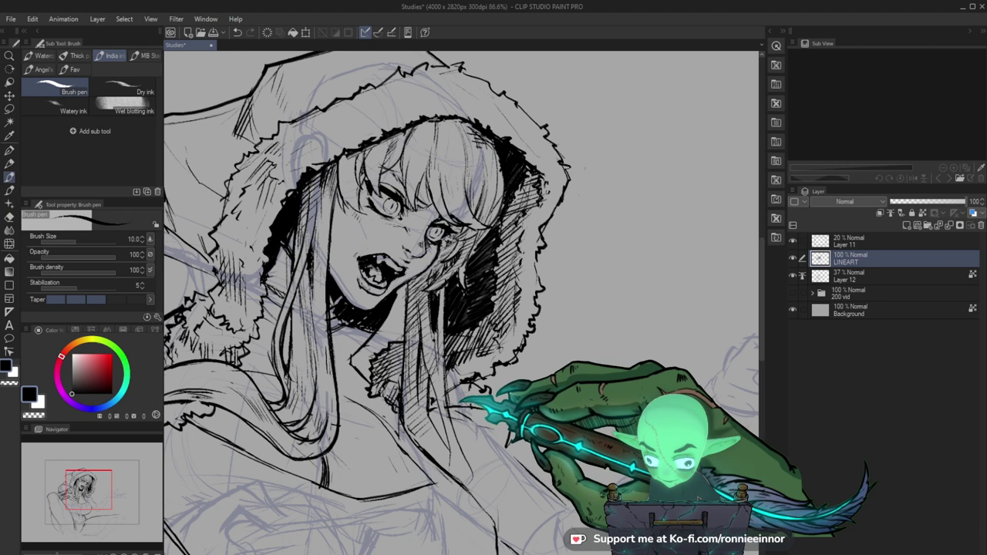
key(ctrl+space)
drag(615, 352, 549, 354)
drag(585, 382, 639, 383)
key(ctrl+plus)
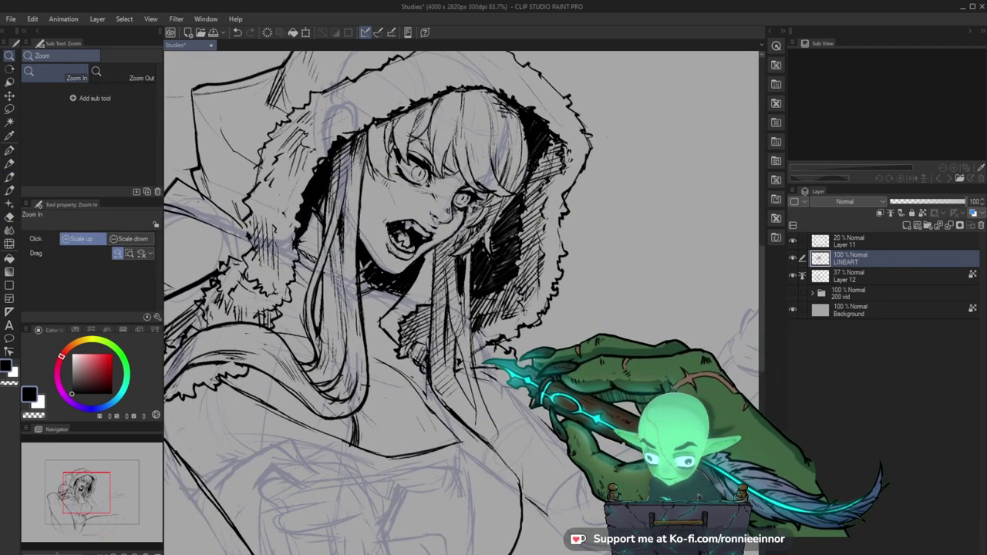
Enlarge the hard eraser to size 60, clear the stray fur strokes above the far shoulder, and resume inking there.
key(e)
key(bracketright)
key(bracketright)
key(bracketright)
key(bracketright)
key(bracketright)
key(bracketright)
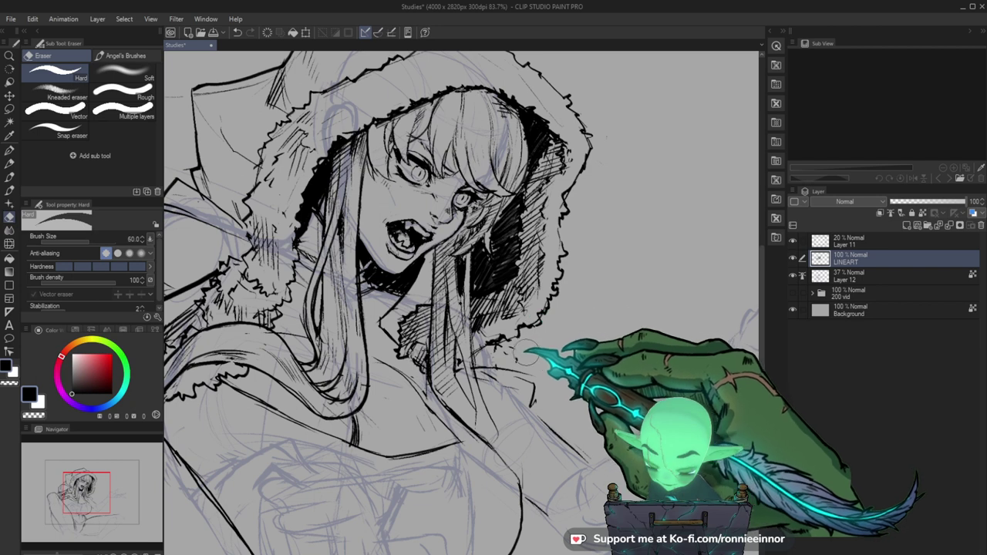
drag(535, 359, 499, 357)
key(p)
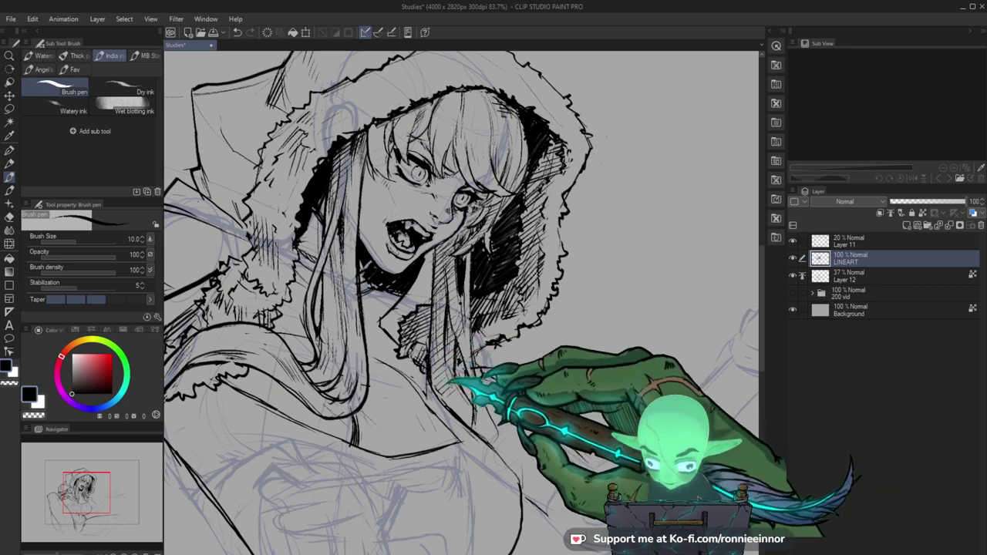
Reduce the hard eraser to size 10, clean up the far hair lock, and deepen its hatching.
key(ctrl+space)
mouse_move(451, 408)
mouse_down()
mouse_move(535, 299)
mouse_move(501, 370)
mouse_move(460, 363)
mouse_up()
key(e)
key(bracketleft)
key(bracketleft)
key(bracketleft)
key(bracketleft)
key(bracketleft)
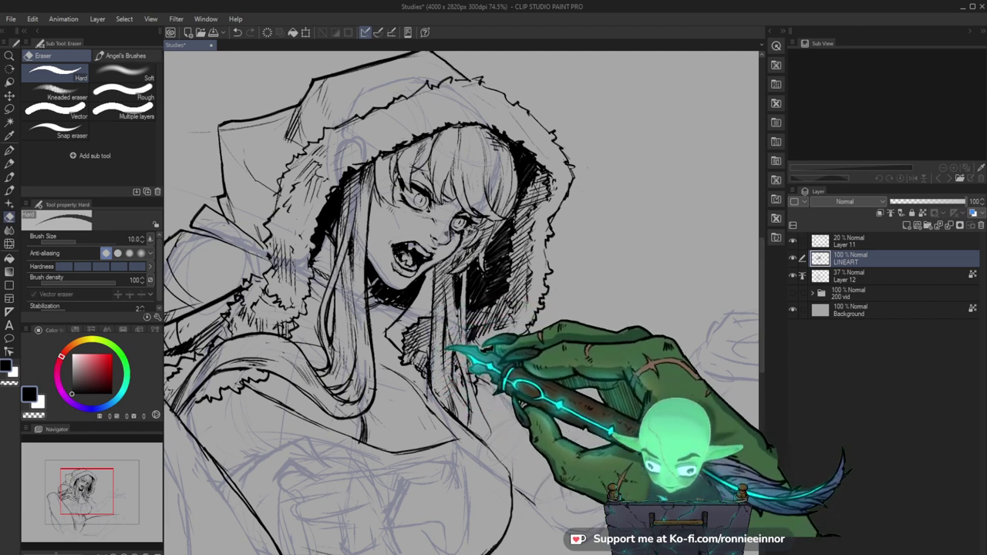
key(b)
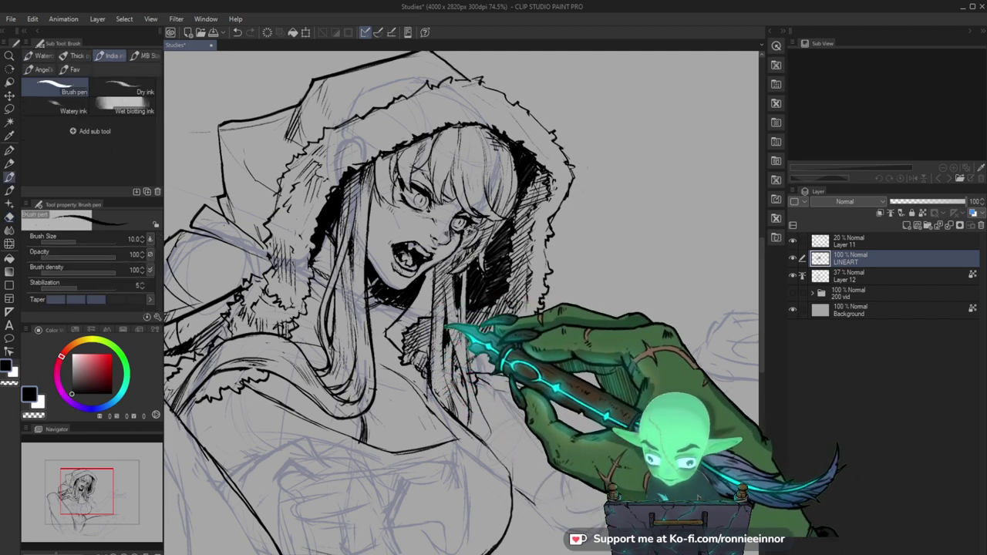
key(ctrl+space)
drag(509, 336, 579, 327)
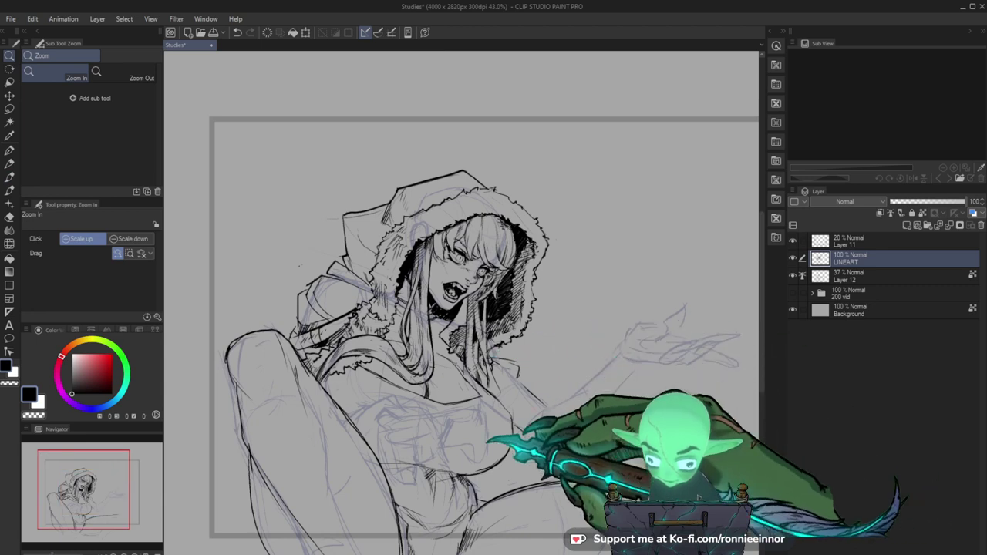
Add denser hatching to the near-side fur trim and the folded cloth at the back of the hood.
drag(452, 257, 485, 232)
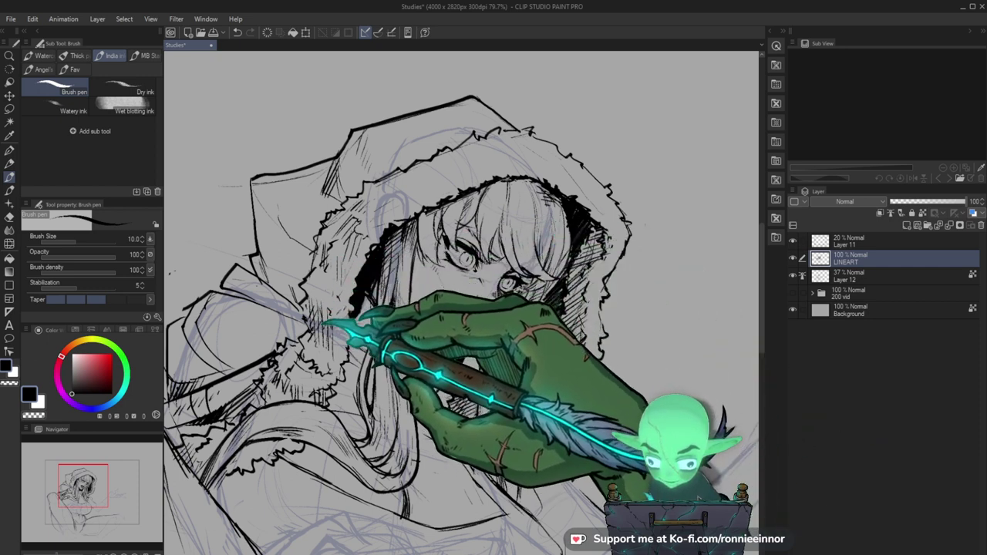
drag(698, 357, 653, 384)
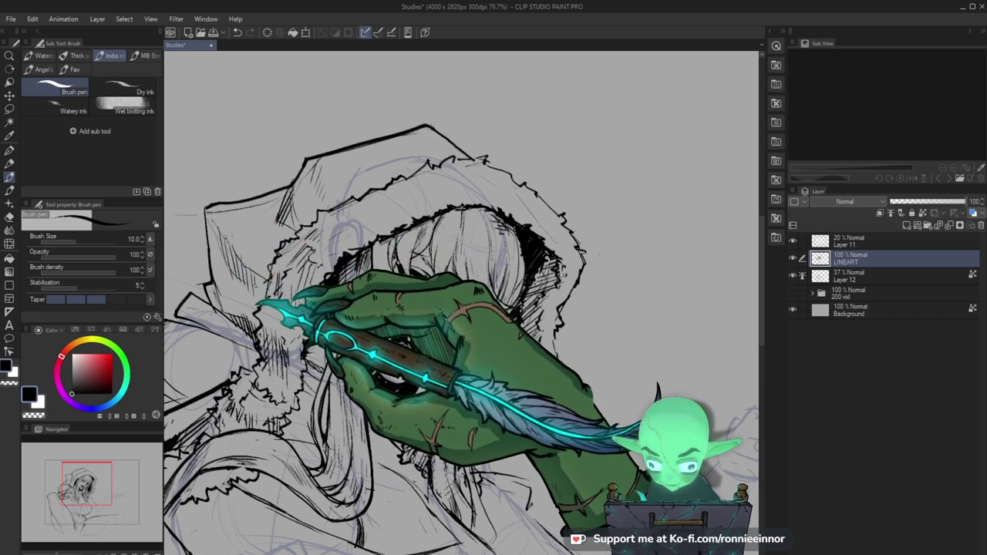
drag(324, 291, 269, 293)
drag(270, 249, 308, 246)
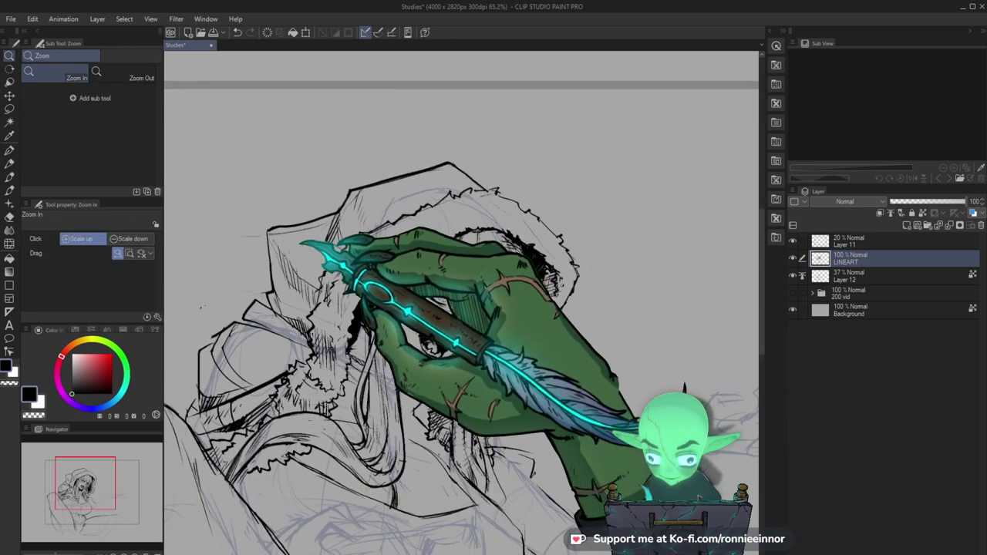
drag(482, 251, 437, 231)
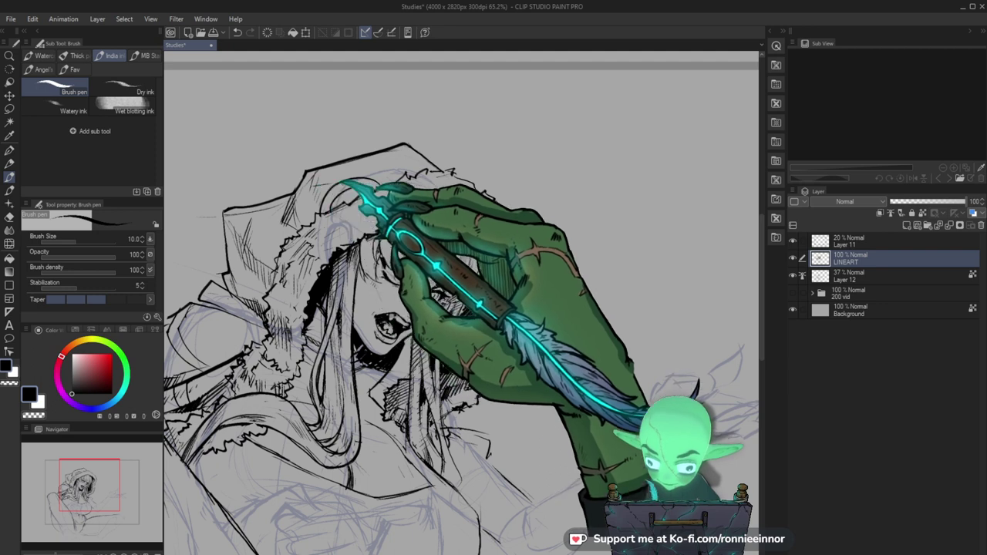
key(slash)
drag(476, 217, 458, 276)
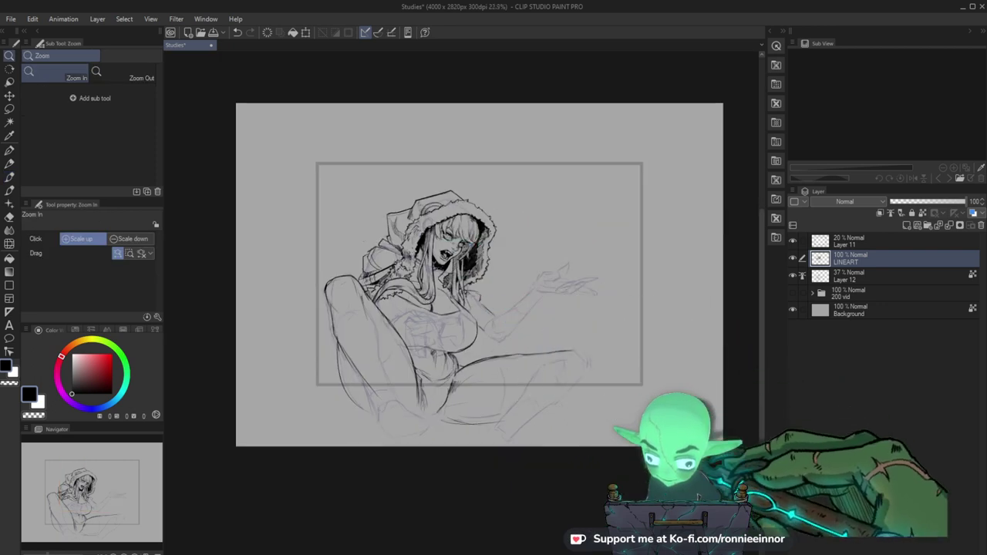
drag(459, 312, 550, 305)
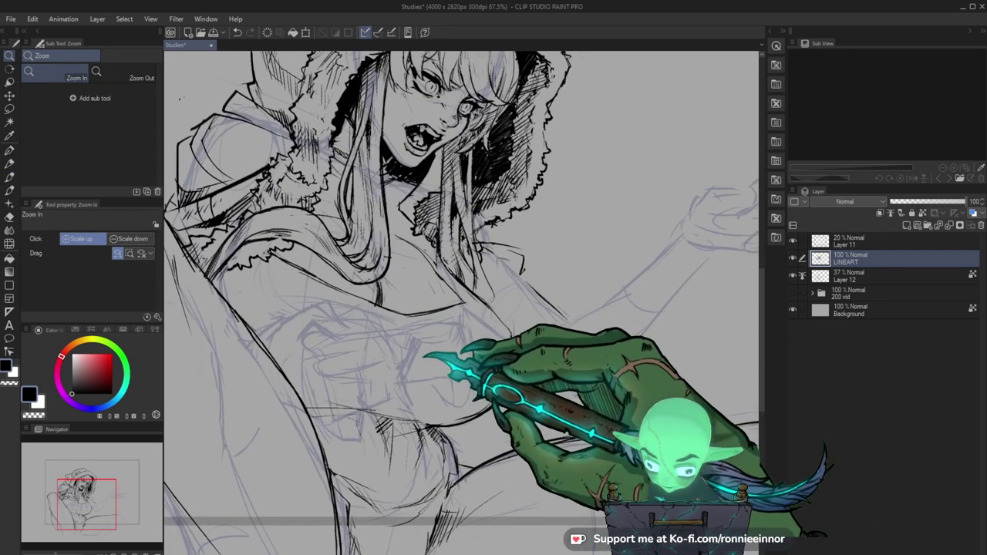
Ink the dark crease between the near arm and torso, and touch up the bangs above the far eye.
key(b)
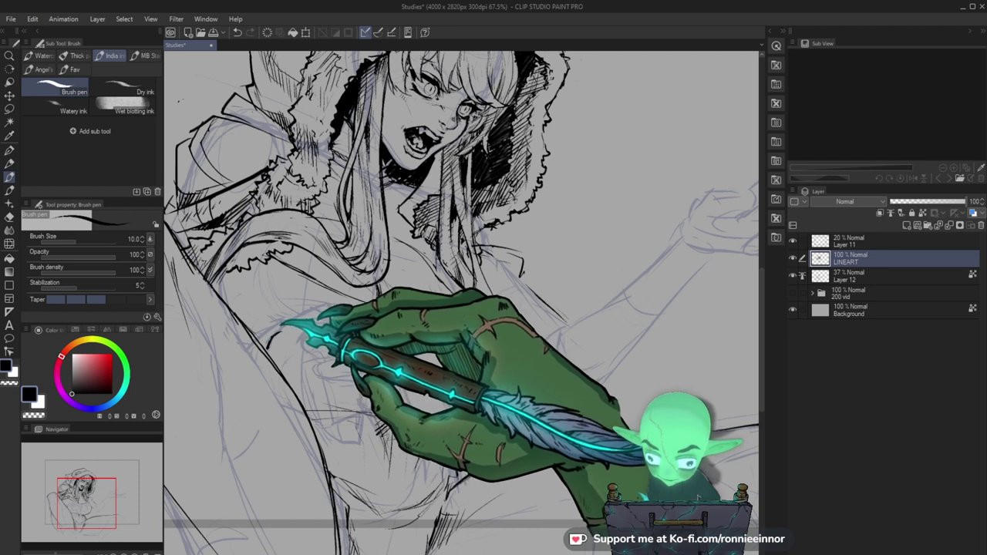
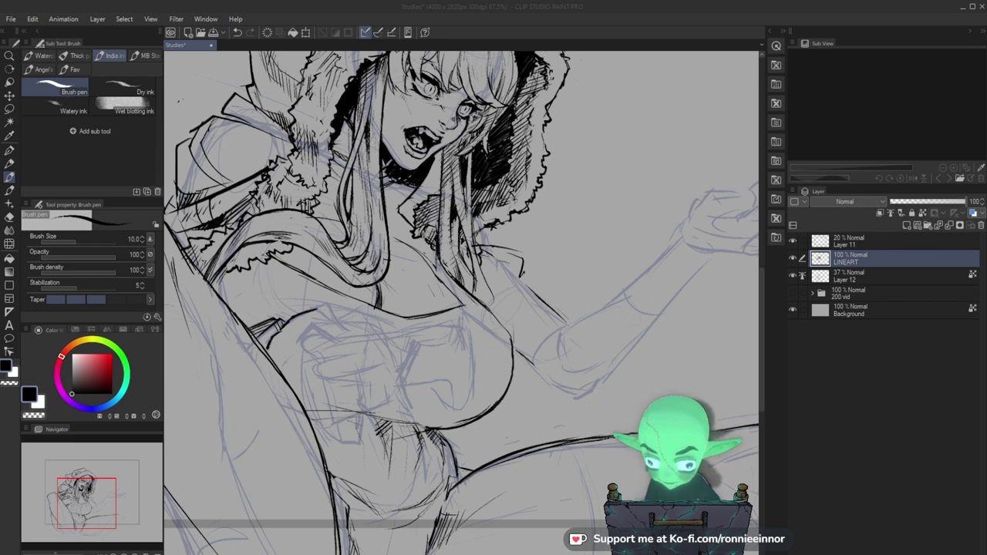
drag(461, 299, 445, 452)
drag(426, 208, 328, 213)
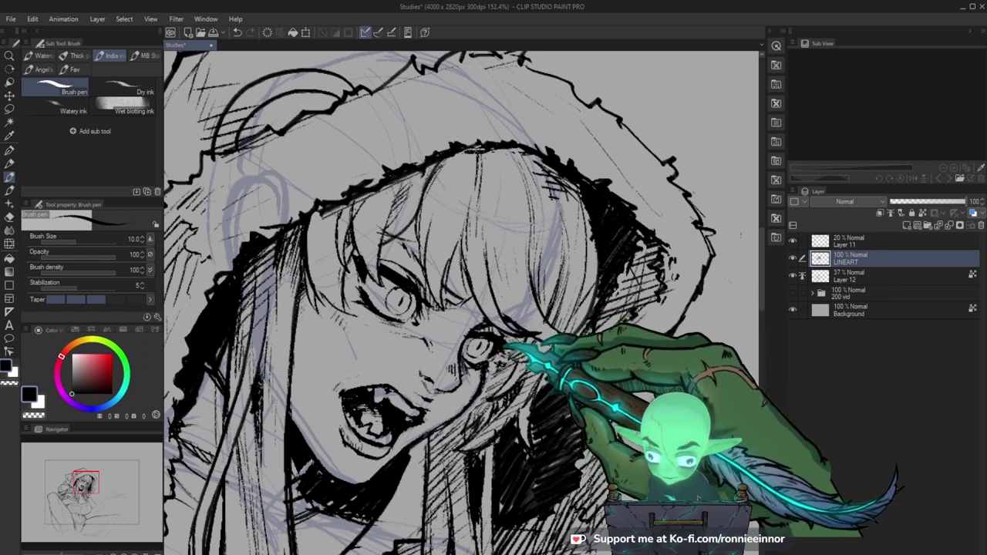
drag(542, 314, 476, 392)
key(e)
key(b)
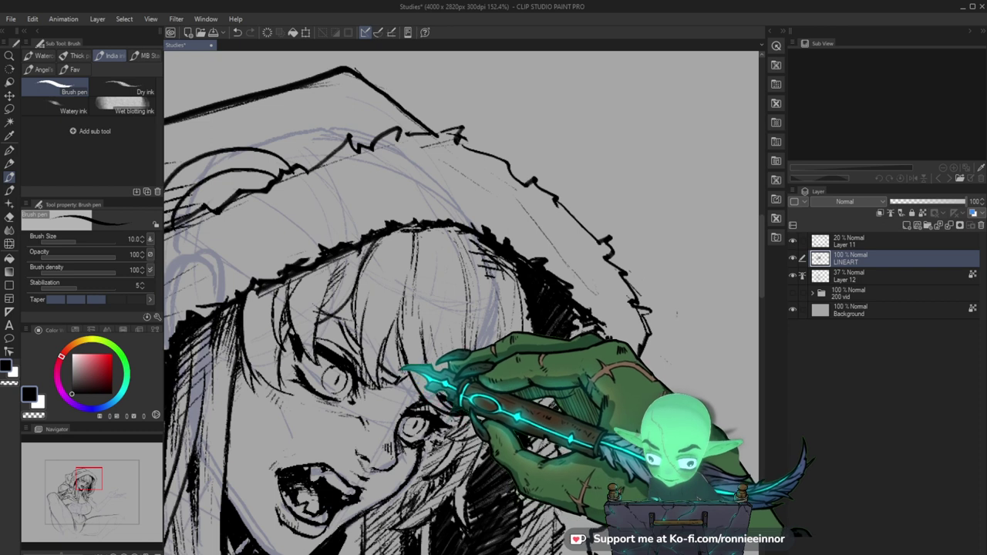
drag(432, 381, 362, 382)
drag(572, 478, 517, 406)
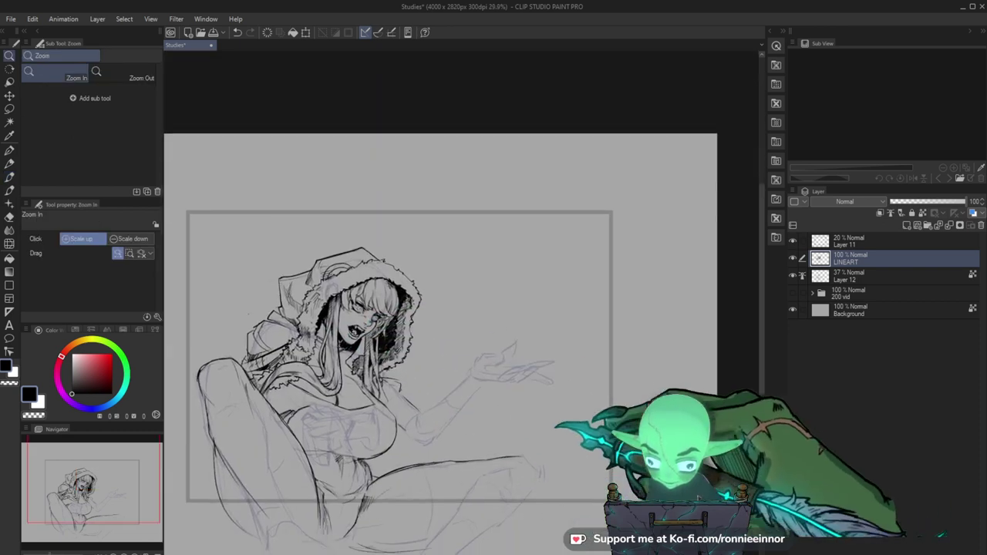
Ink the outlines of the hand resting across the chest, following the rough sketch.
drag(366, 416, 406, 386)
drag(582, 403, 590, 372)
key(b)
drag(282, 376, 303, 386)
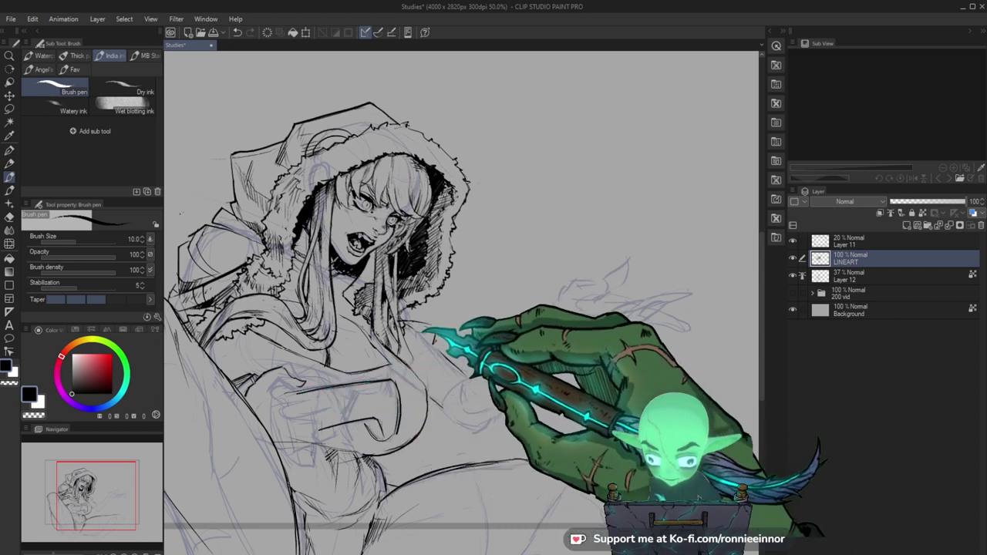
drag(338, 354, 362, 384)
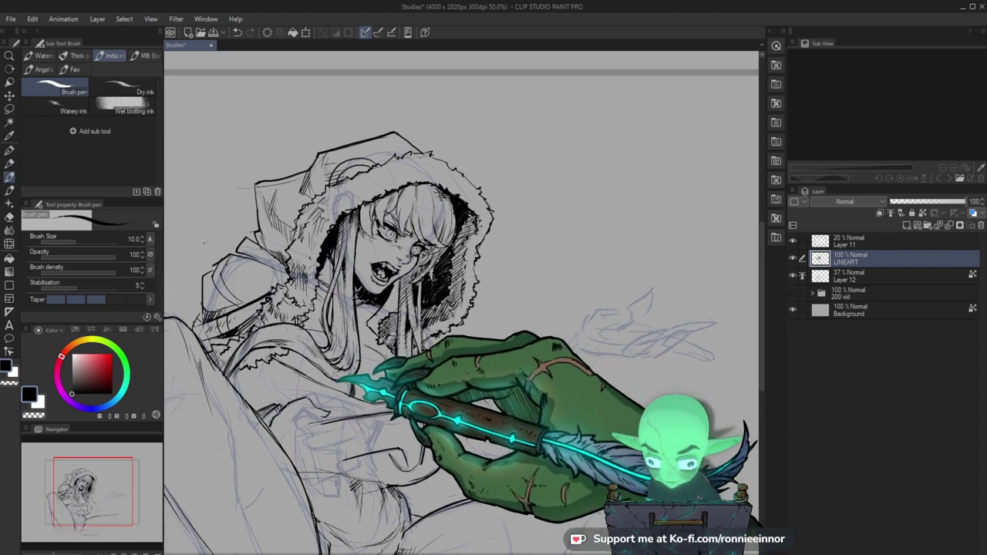
Ink a curved hair strand hanging over the near shoulder's fur edge, undoing the strokes that miss the shape.
key(e)
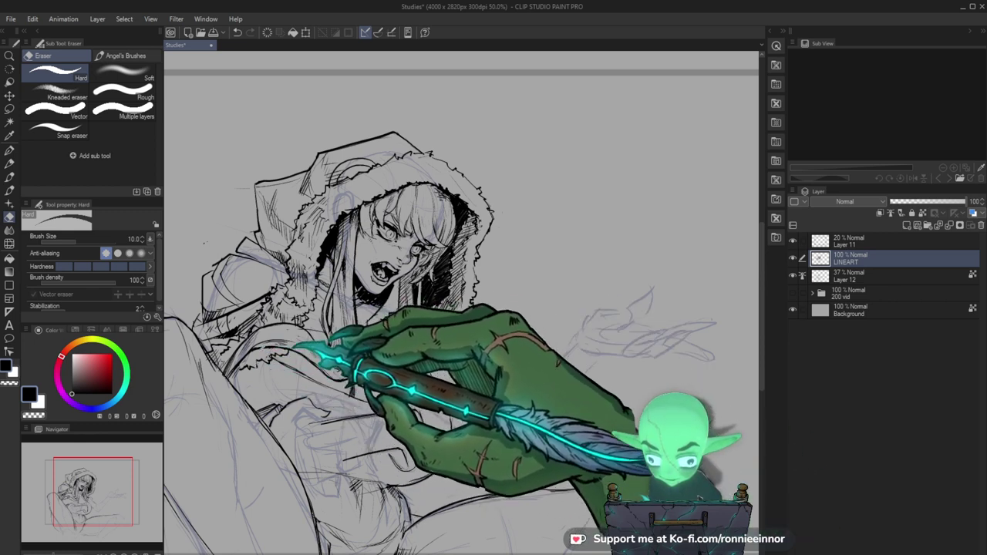
key(b)
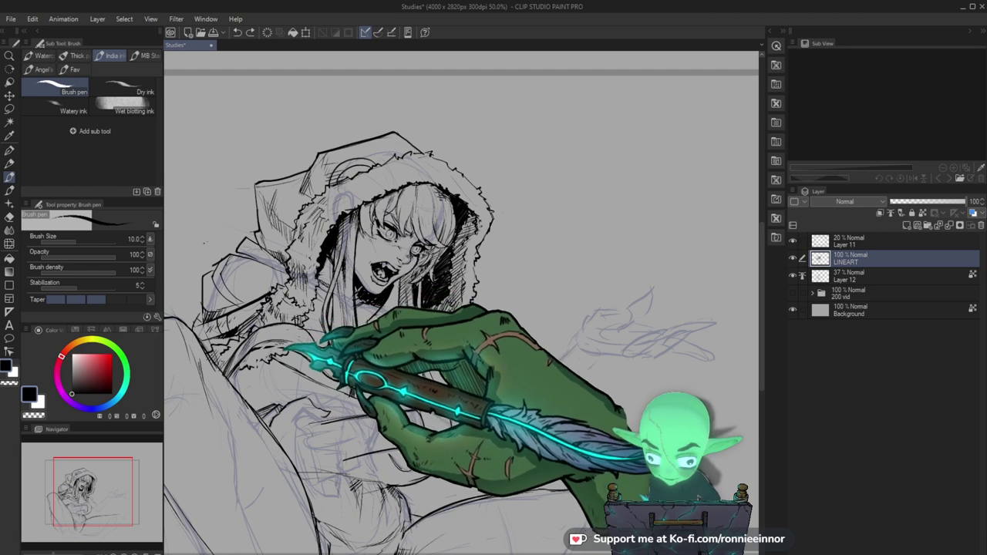
key(ctrl+space)
drag(264, 372, 323, 353)
key(ctrl+z)
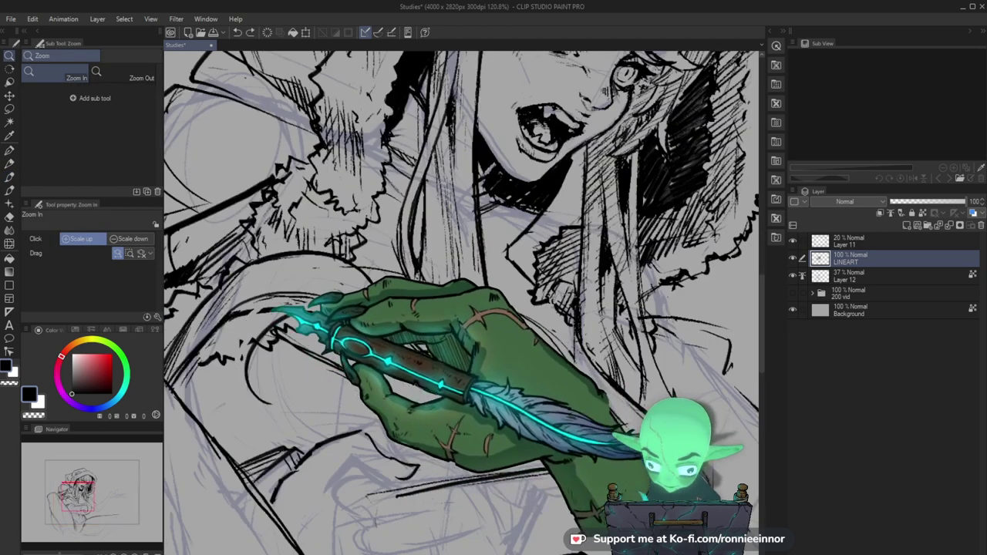
drag(287, 308, 268, 392)
key(ctrl+z)
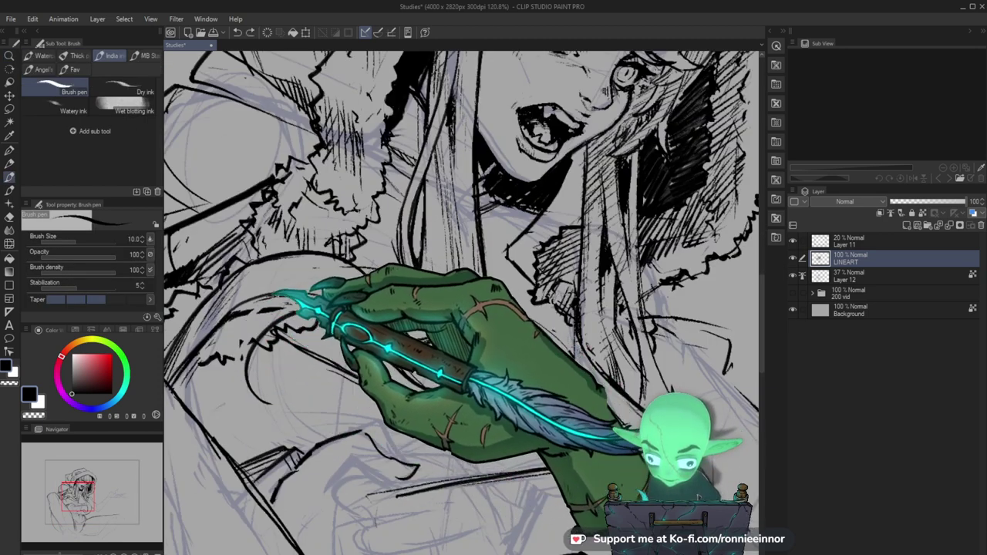
Add the second edge of the curved strand on the near shoulder and clean up its upper end.
key(e)
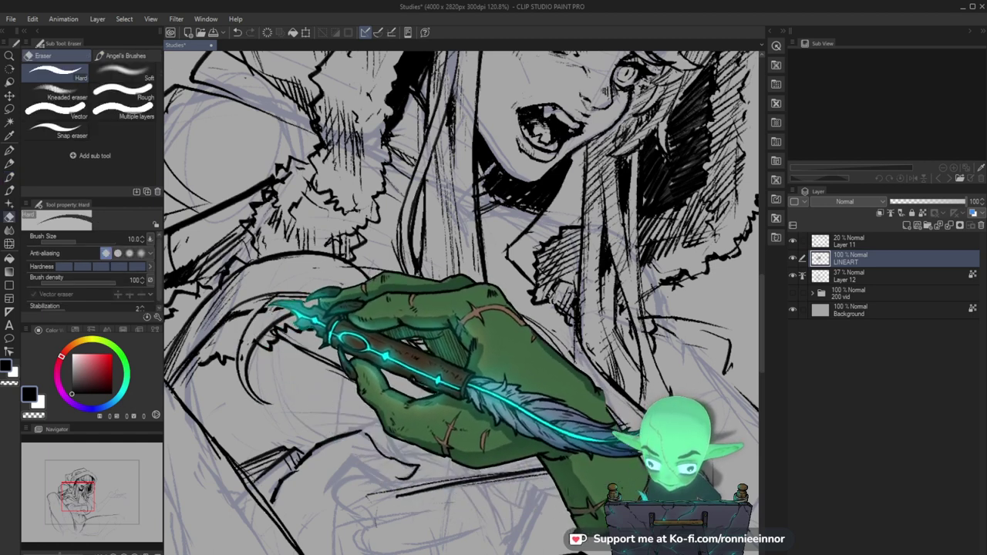
key(b)
key(e)
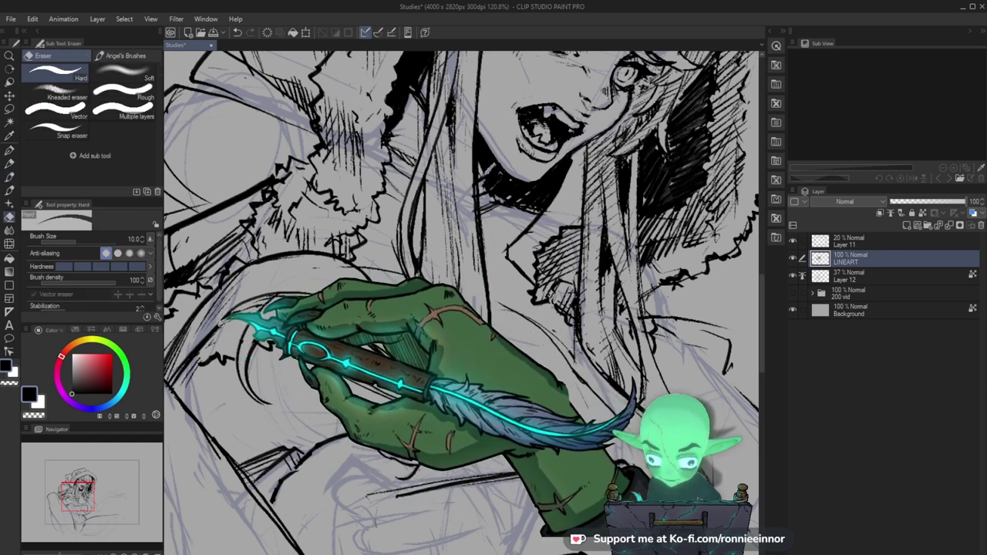
key(b)
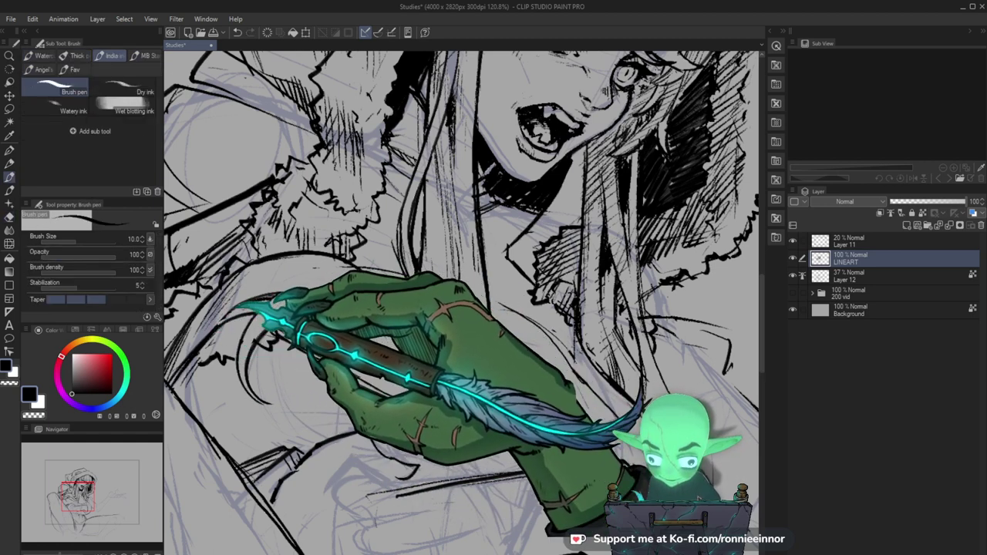
drag(317, 297, 289, 289)
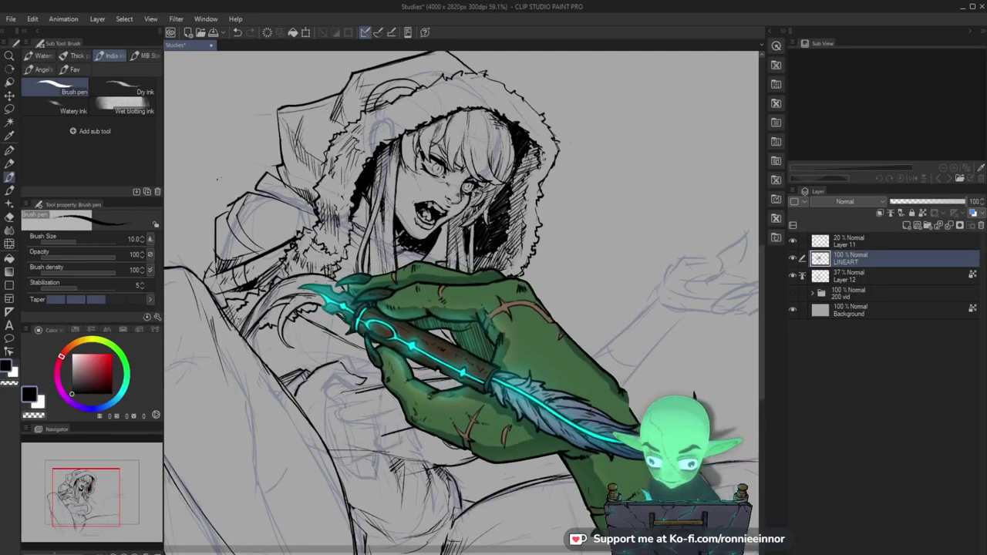
Refine the curved strand's line weight and ink the fur tufts enclosed by its curl.
scroll(328, 276, up, 5)
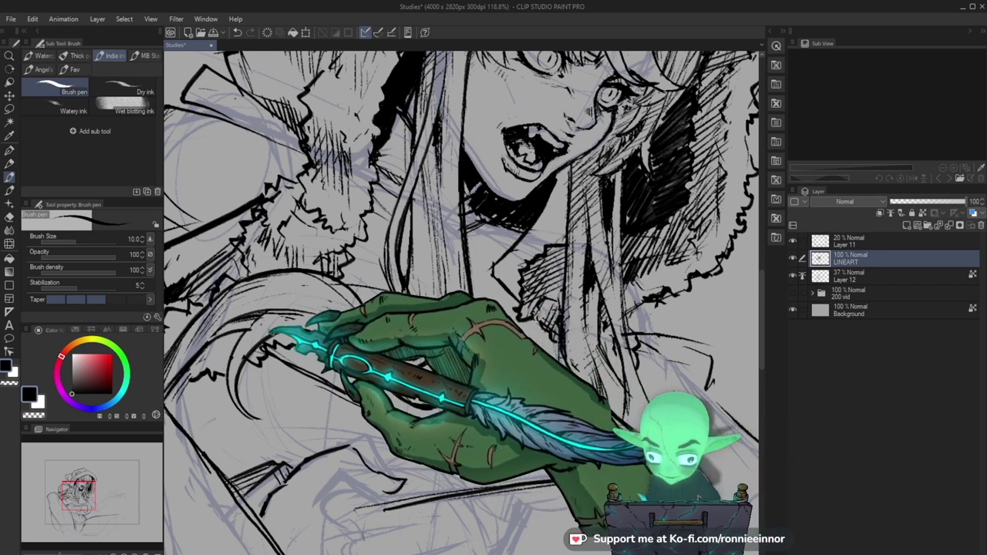
key(e)
key(b)
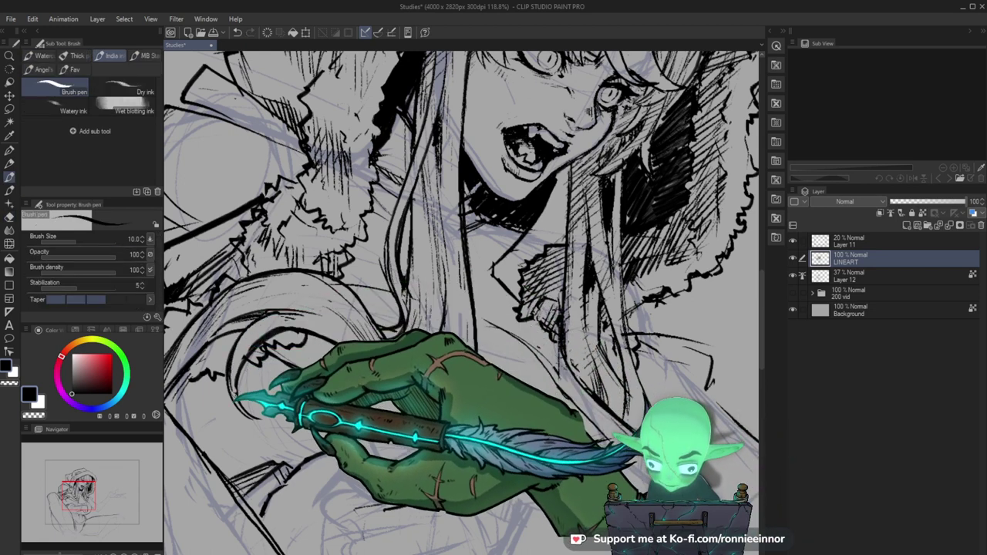
key(ctrl+space)
drag(381, 368, 441, 391)
scroll(447, 317, up, 4)
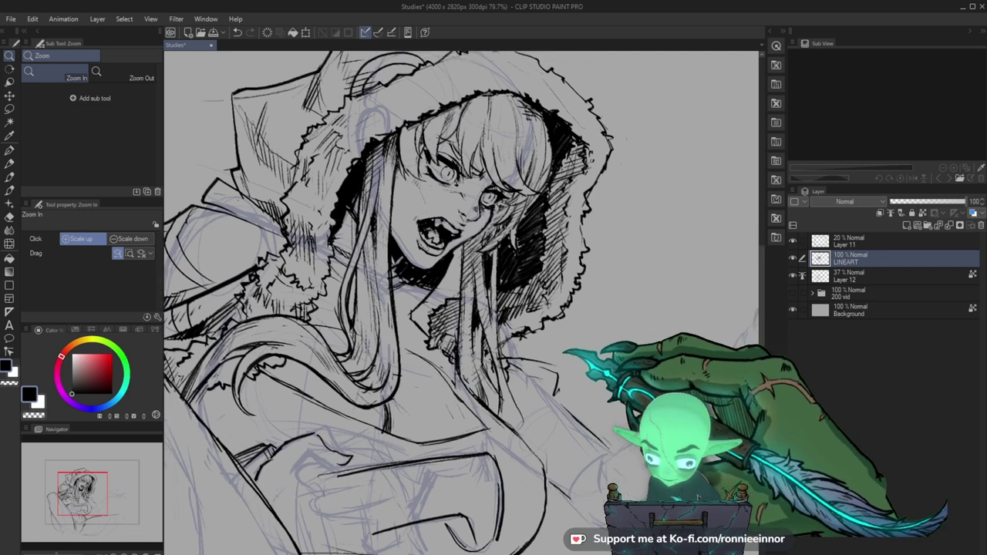
Deepen the shadow hatching between the near hair lock and the hood's fur, and clean up the lock's edge.
key(b)
drag(425, 417, 440, 434)
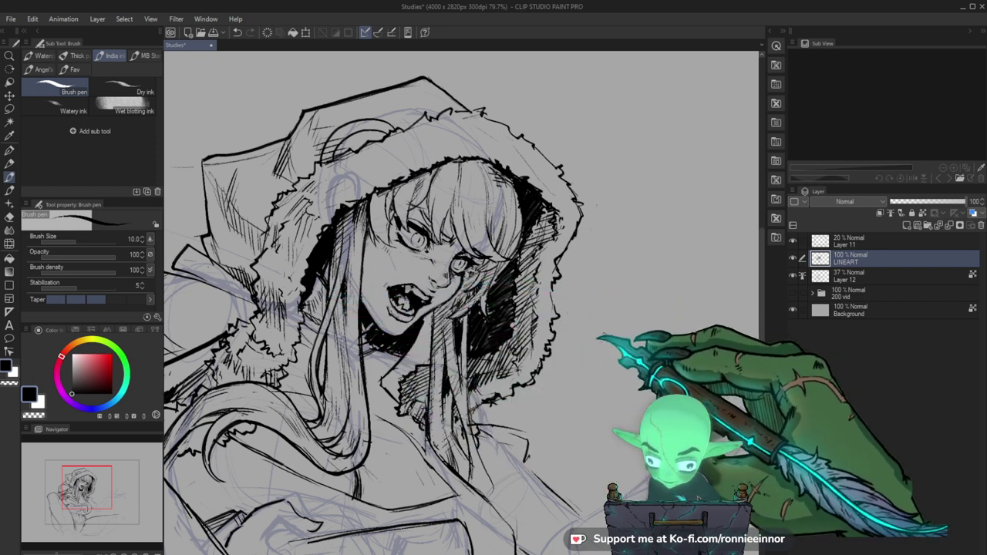
drag(511, 343, 496, 355)
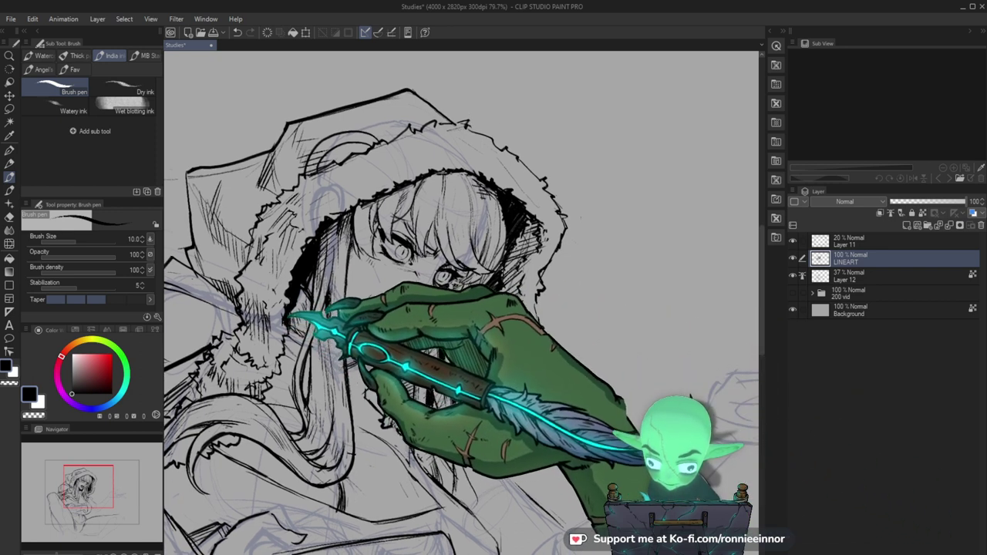
drag(439, 375, 469, 382)
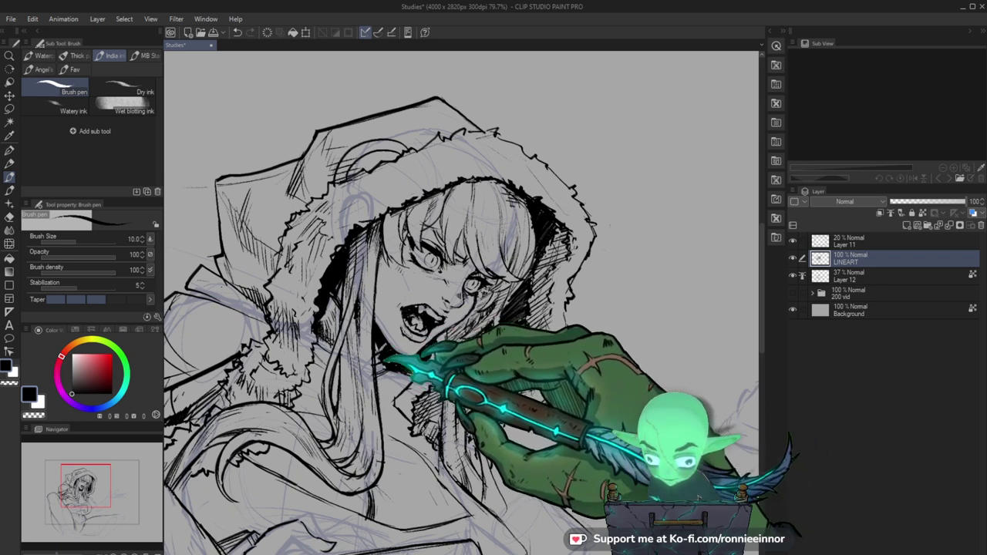
key(e)
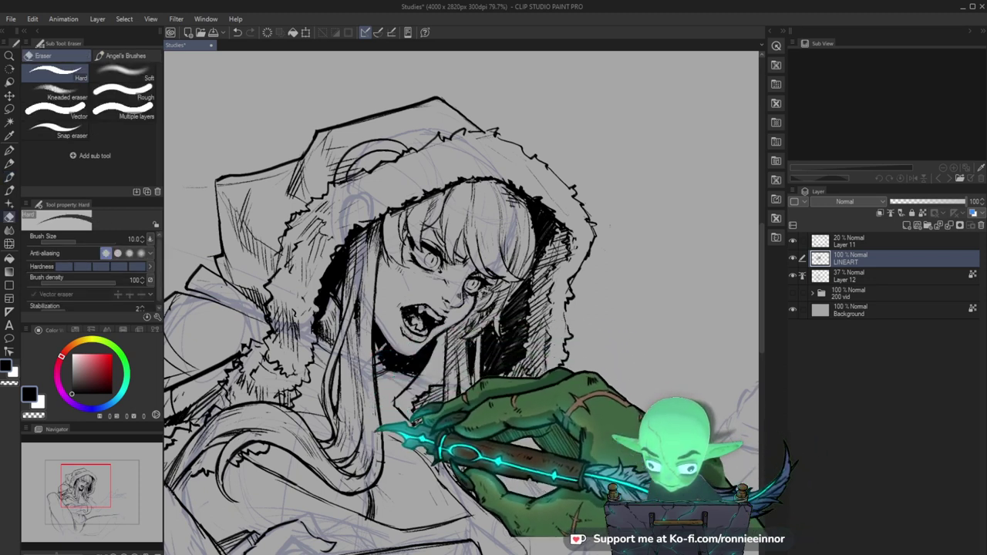
key(b)
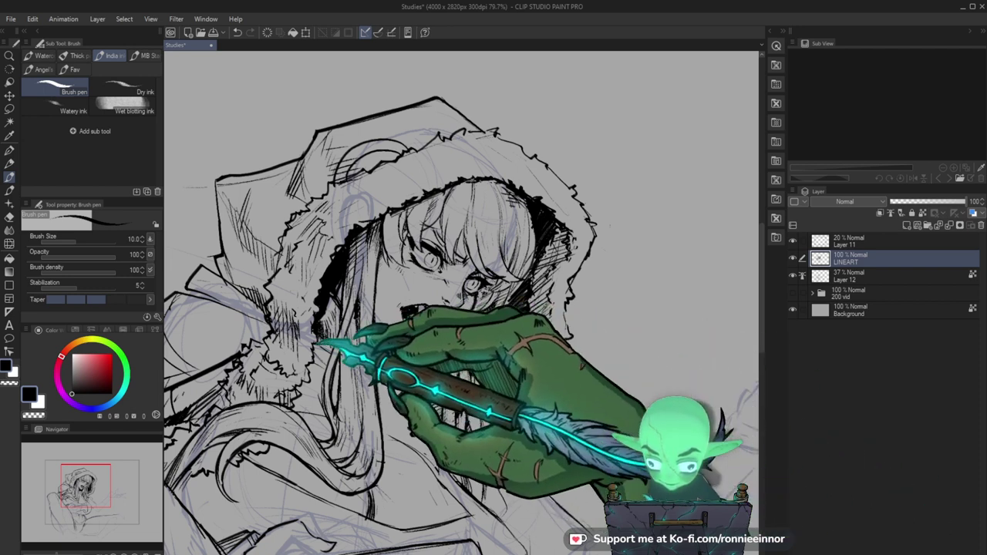
Add hatching around the lower end of the far hair lock and correct stray strokes with the hard eraser.
key(ctrl+space)
drag(492, 347, 511, 363)
drag(480, 396, 512, 350)
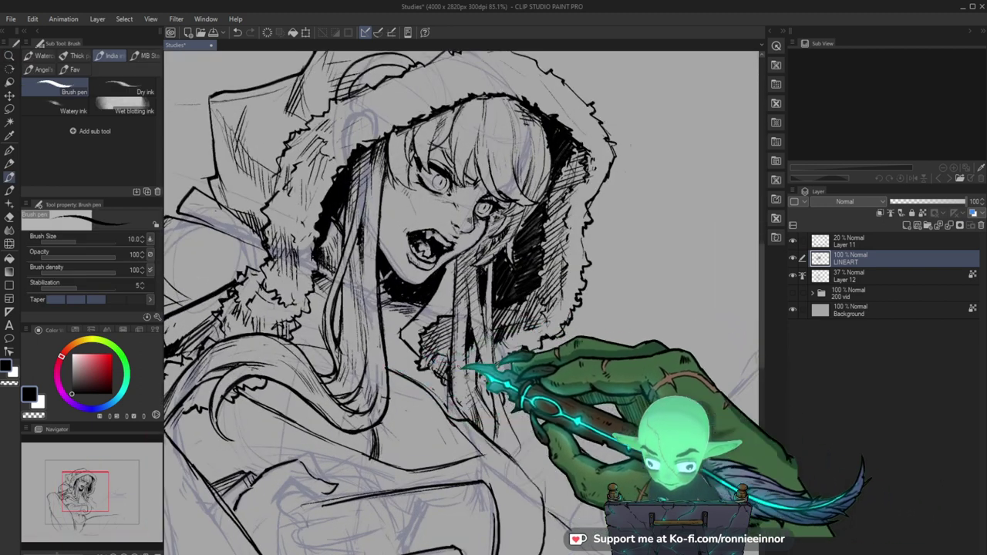
key(e)
key(b)
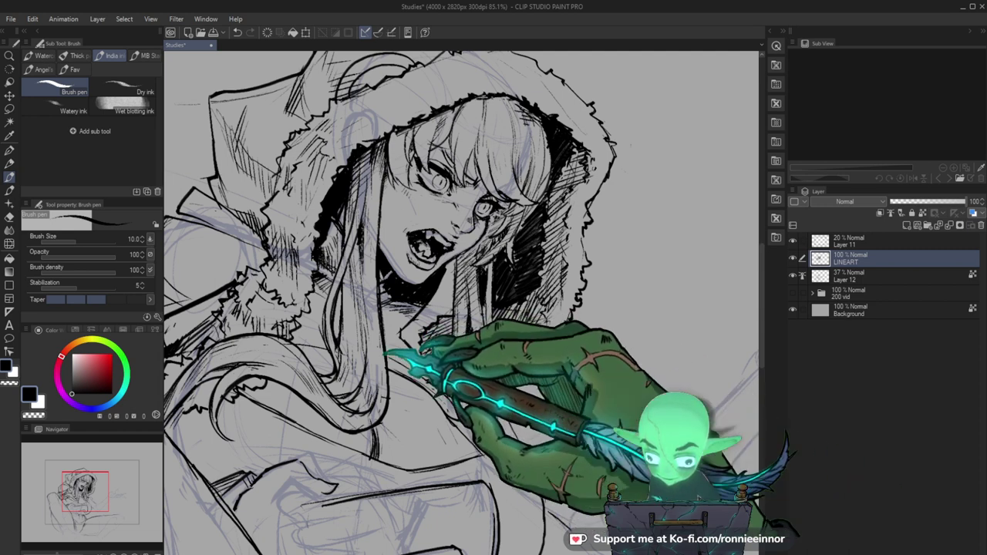
Add fine strand lines to the lower part of the near hair lock where it bends over the chest.
key(ctrl+space)
drag(408, 356, 390, 371)
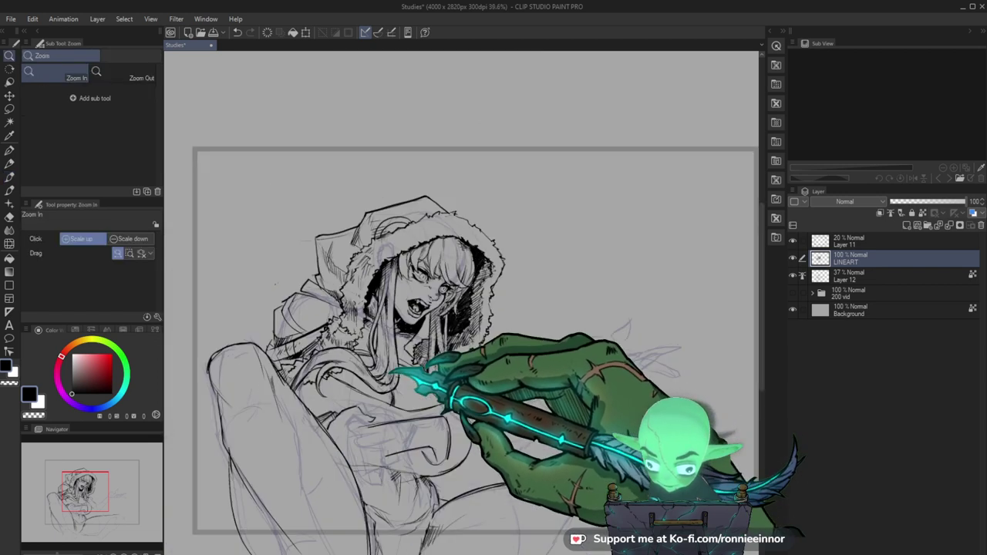
drag(468, 364, 379, 324)
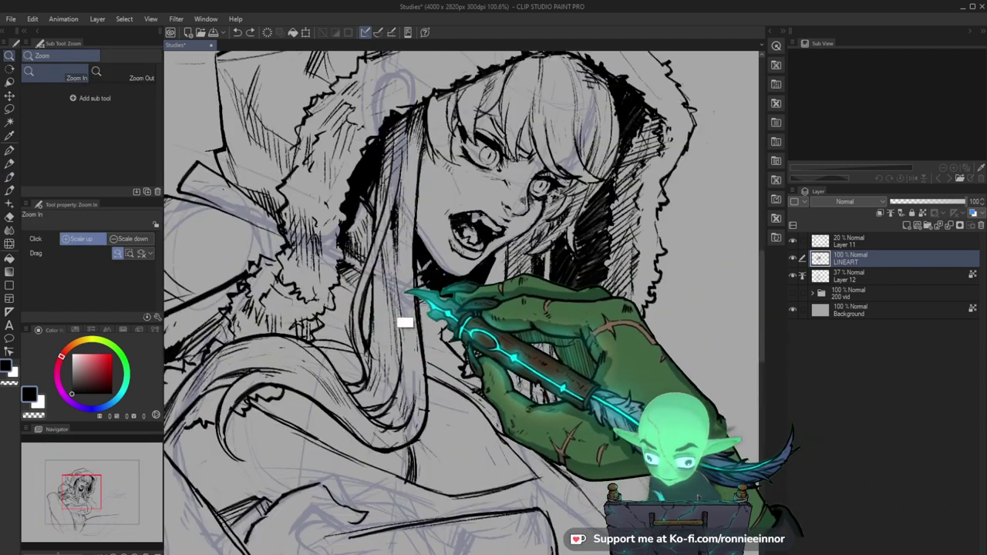
key(b)
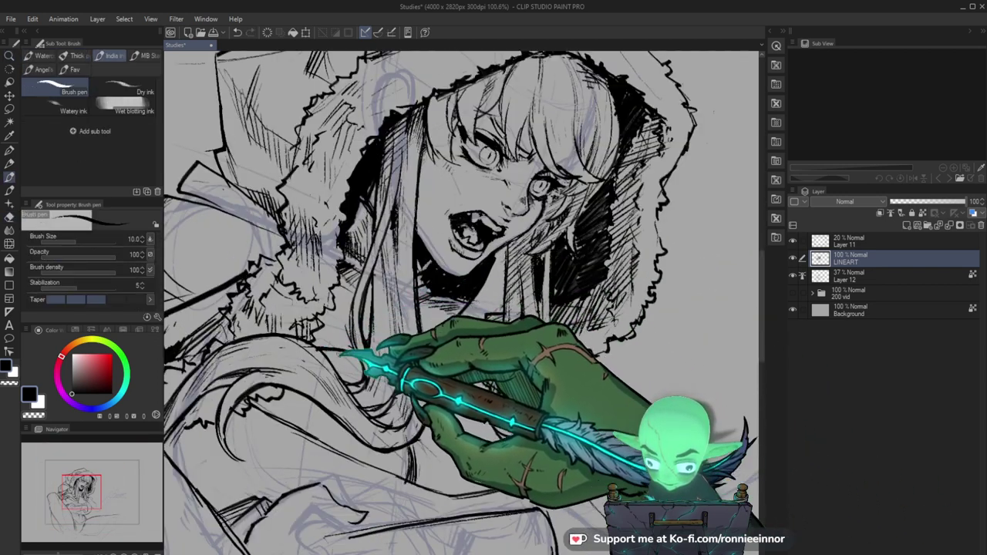
drag(550, 416, 539, 389)
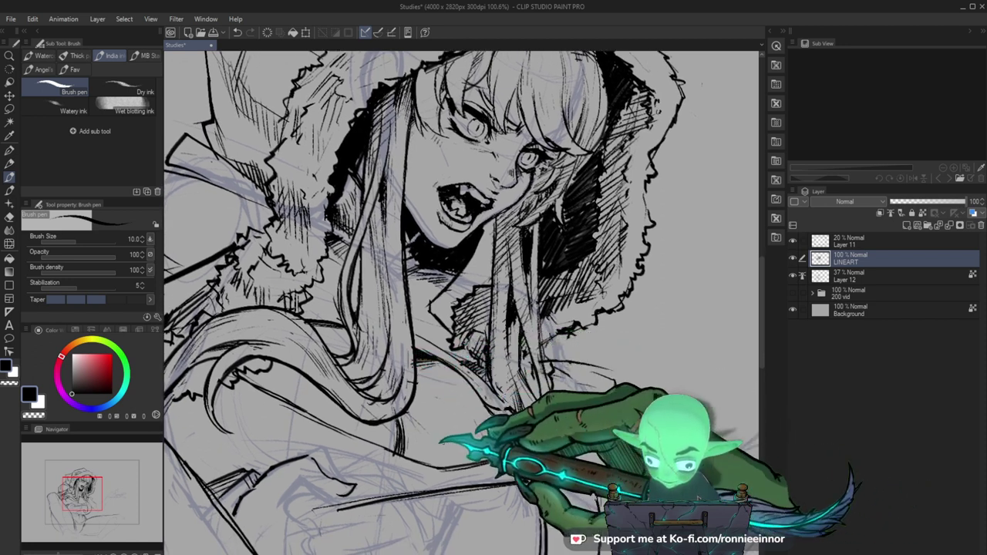
Add light hatching to the chest below the hair locks.
drag(530, 485, 508, 347)
key(ctrl+space)
drag(586, 343, 486, 299)
key(b)
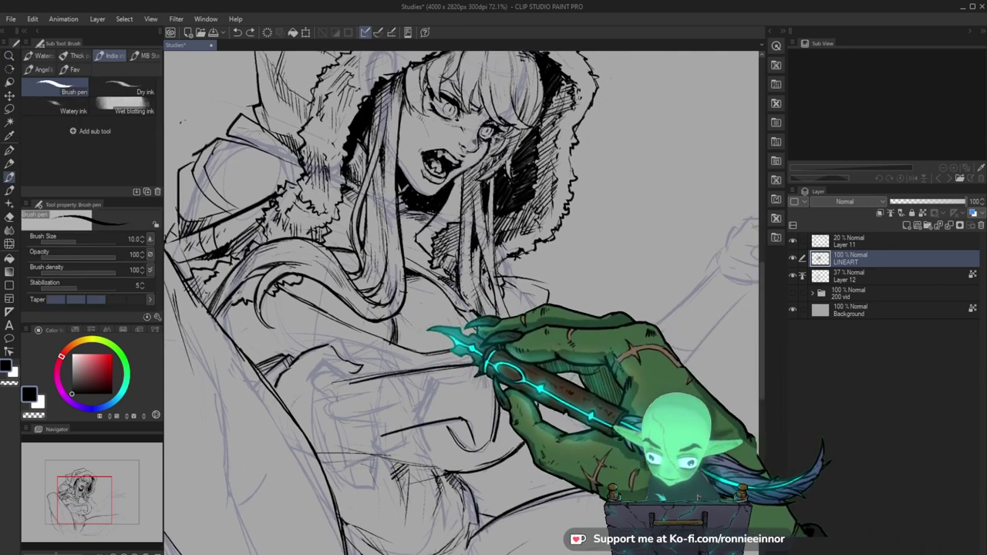
drag(561, 347, 500, 403)
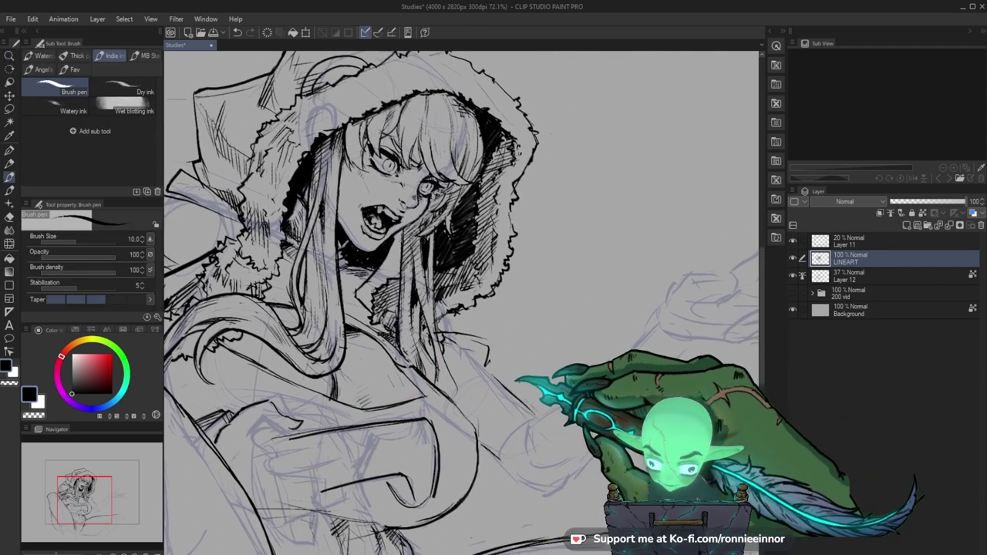
Add hatching to the fur edge and cloth folds around the near shoulder.
drag(235, 347, 308, 375)
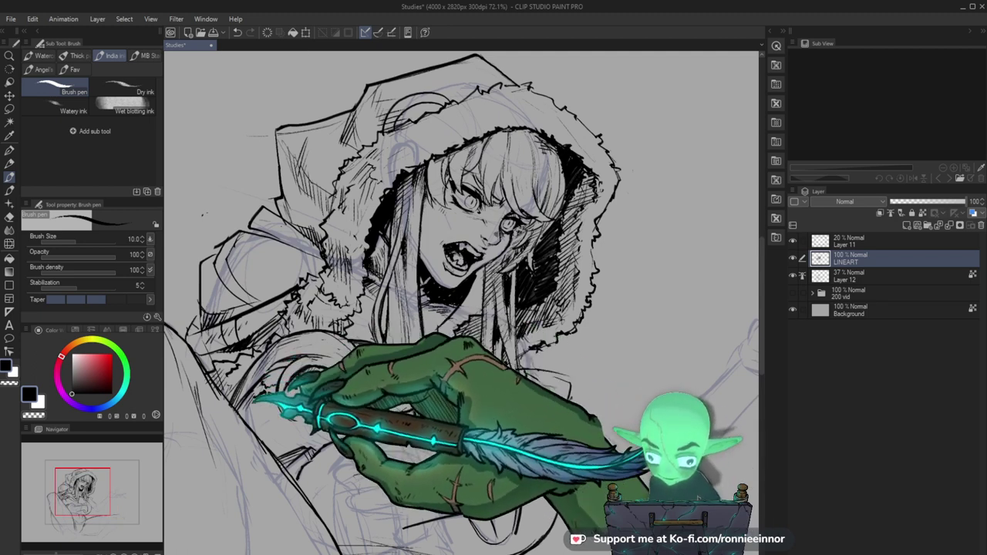
drag(266, 390, 269, 404)
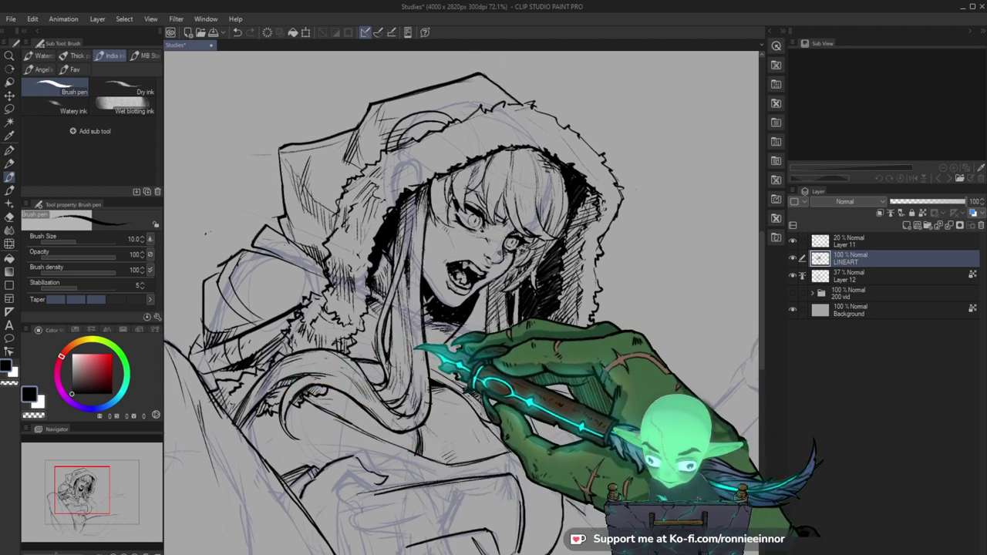
drag(263, 371, 275, 374)
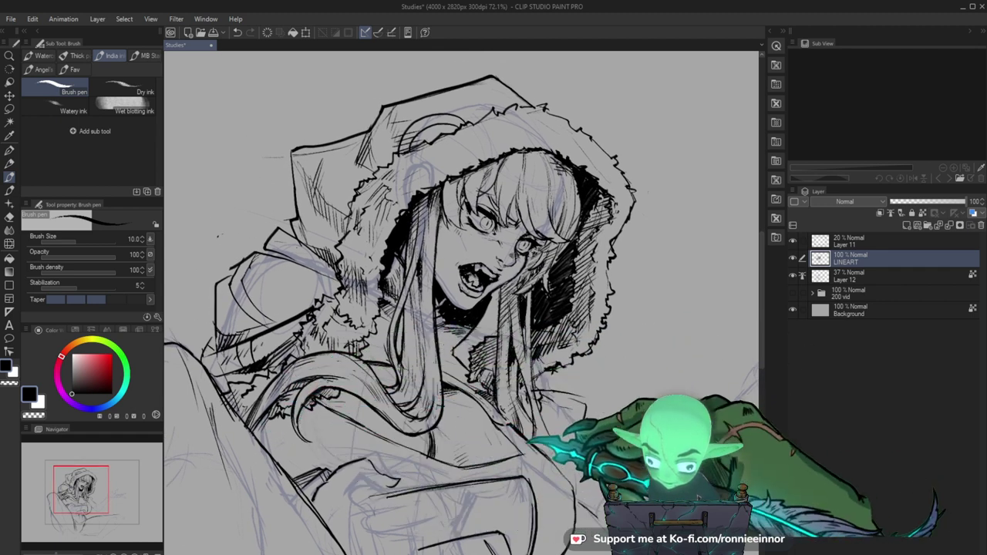
drag(544, 368, 528, 310)
drag(503, 393, 491, 522)
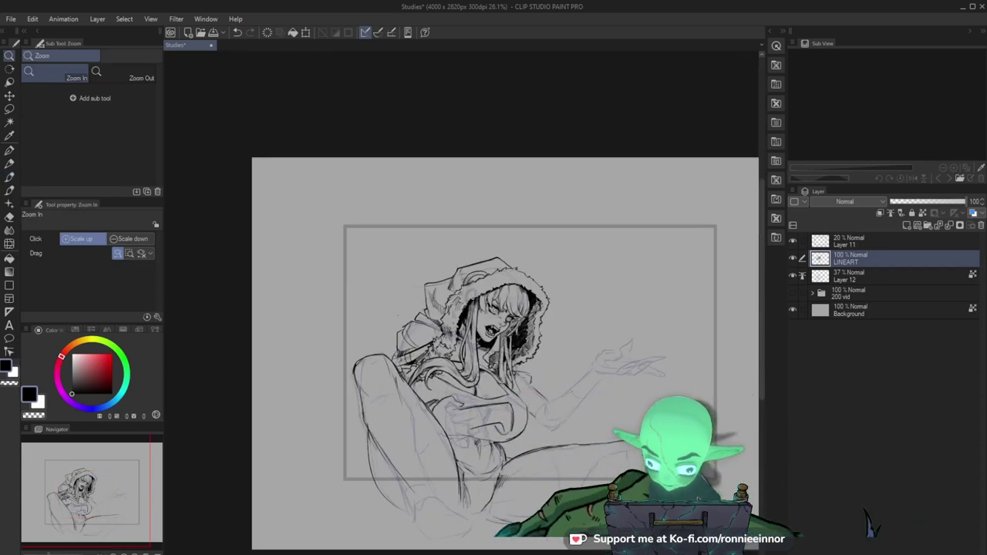
Refine the strands and lower curve of the near hair lock with the brush pen, correcting stray strokes with the hard eraser.
mouse_move(518, 393)
mouse_down()
mouse_move(542, 390)
mouse_move(501, 394)
mouse_up()
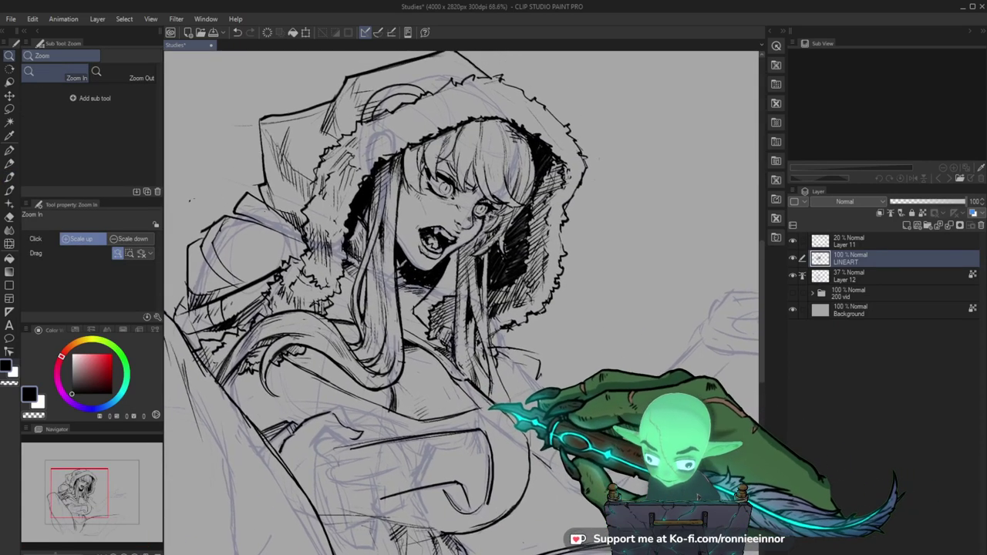
key(b)
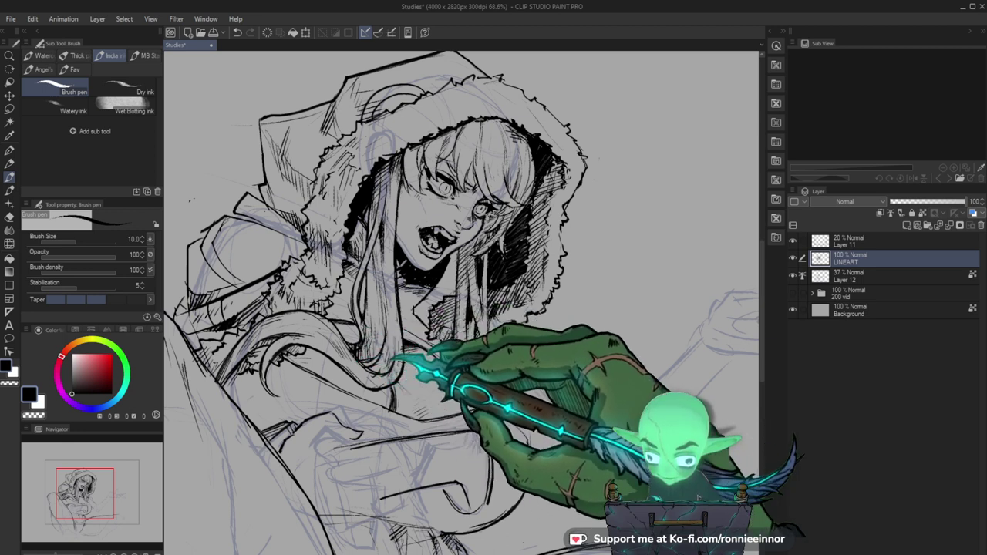
drag(393, 357, 367, 383)
key(e)
key(b)
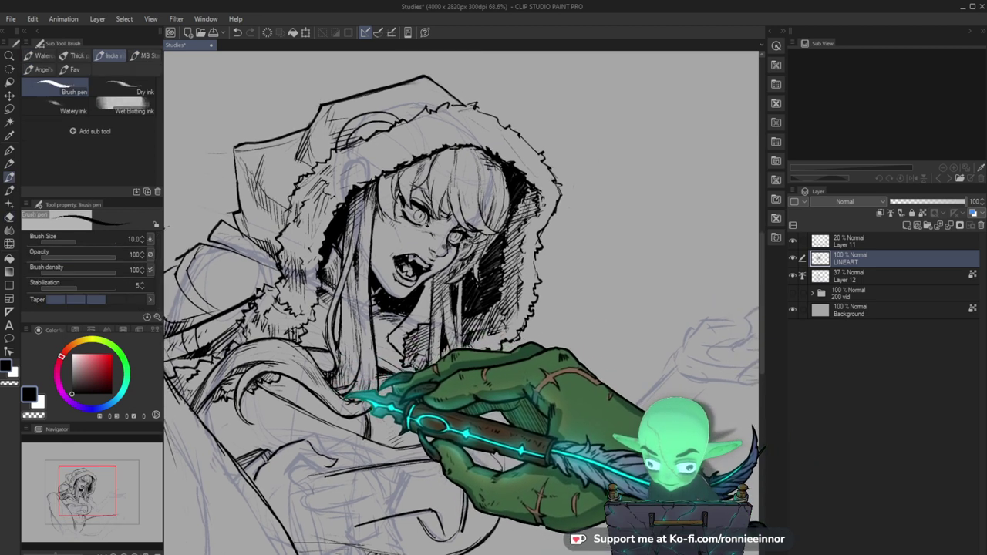
key(e)
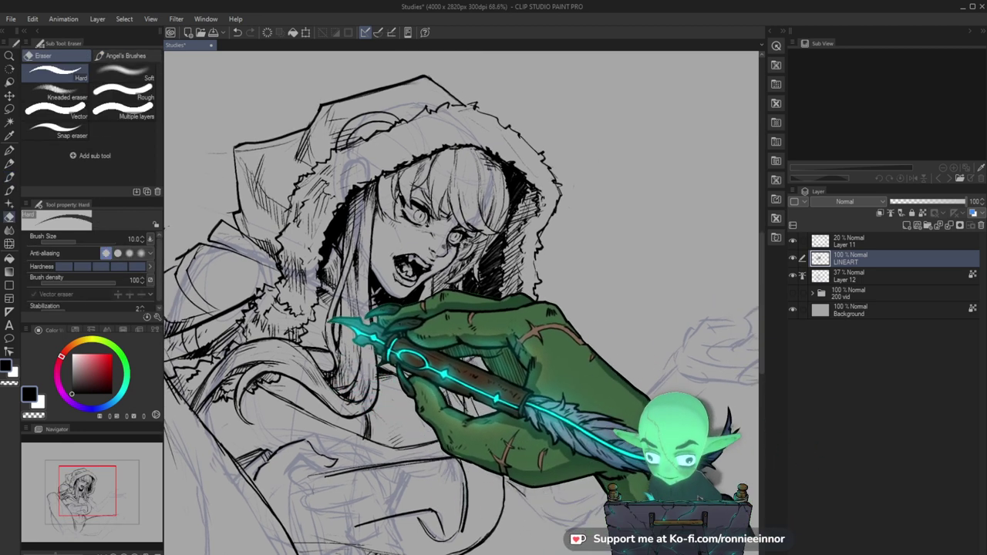
key(b)
drag(478, 348, 454, 373)
key(e)
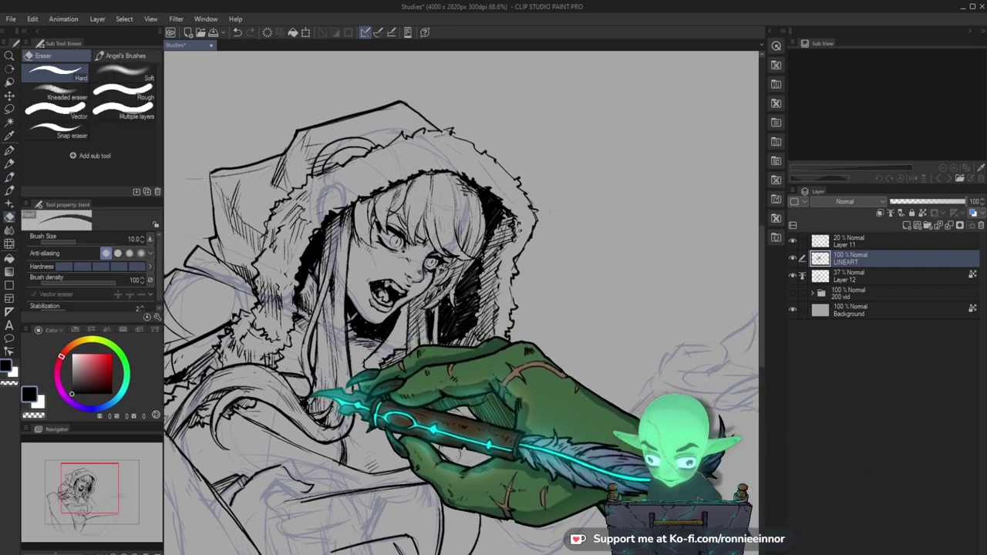
key(b)
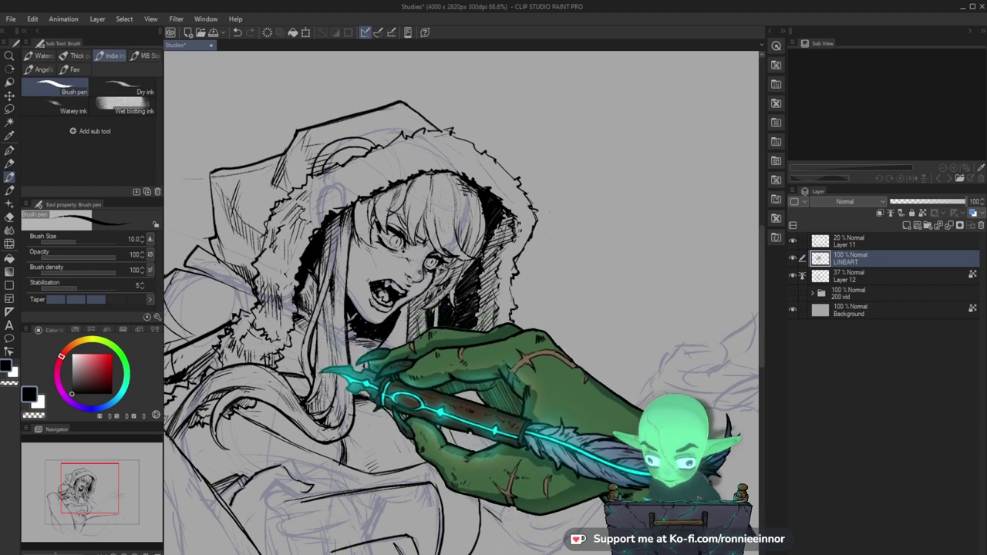
key(ctrl+space)
drag(414, 349, 377, 395)
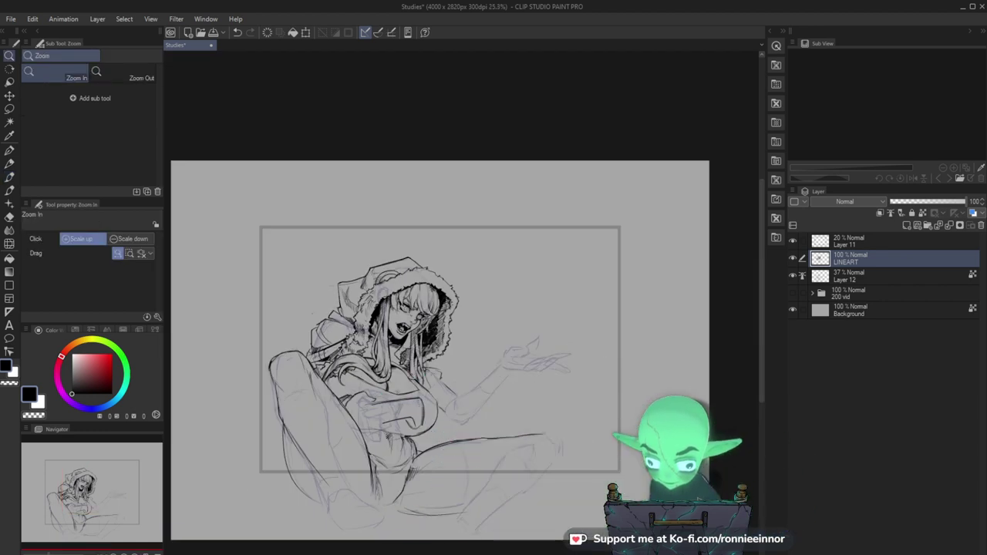
Ink the outer edge of the far hair lock and the far upper arm's outline, tidying strokes with the hard eraser.
drag(441, 381, 509, 353)
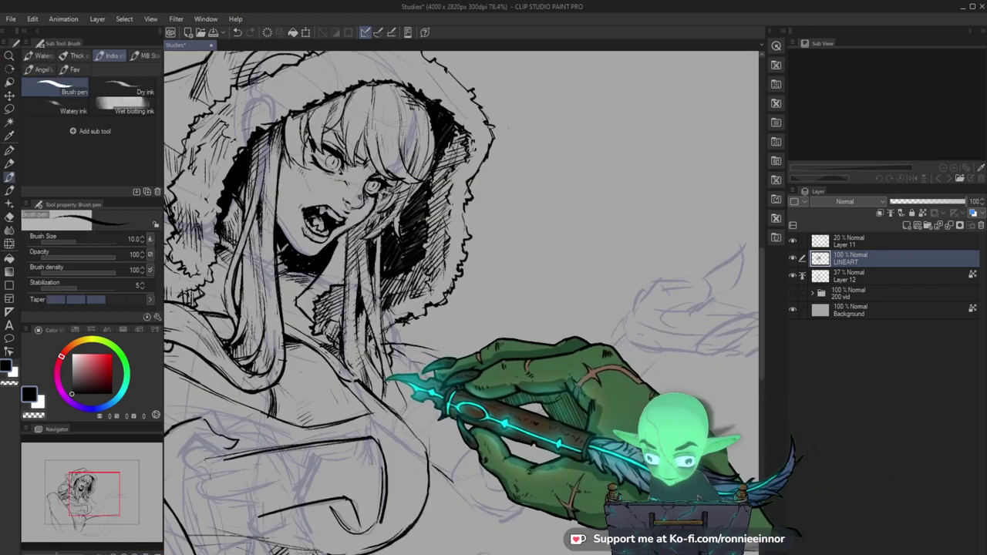
drag(385, 294, 390, 330)
key(e)
drag(381, 293, 389, 339)
key(b)
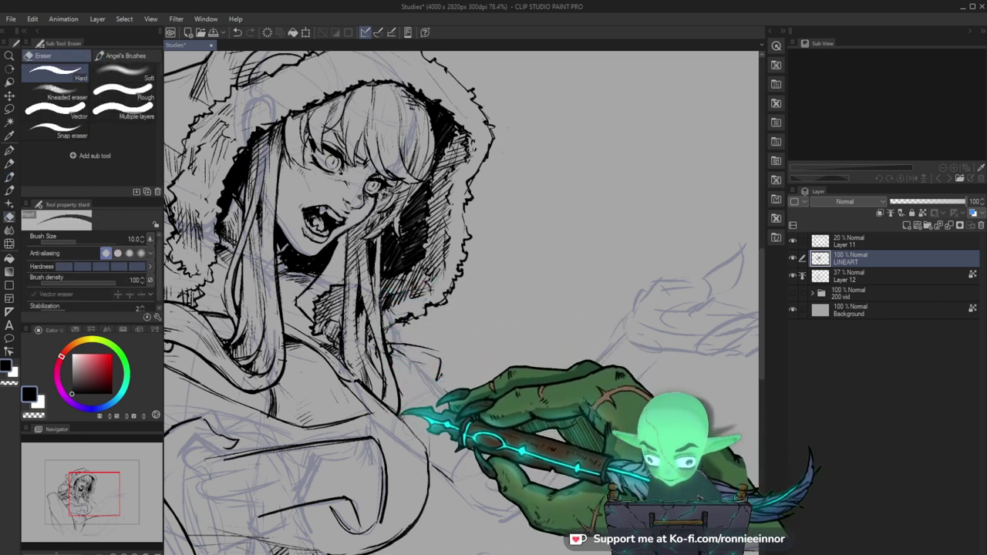
key(e)
key(b)
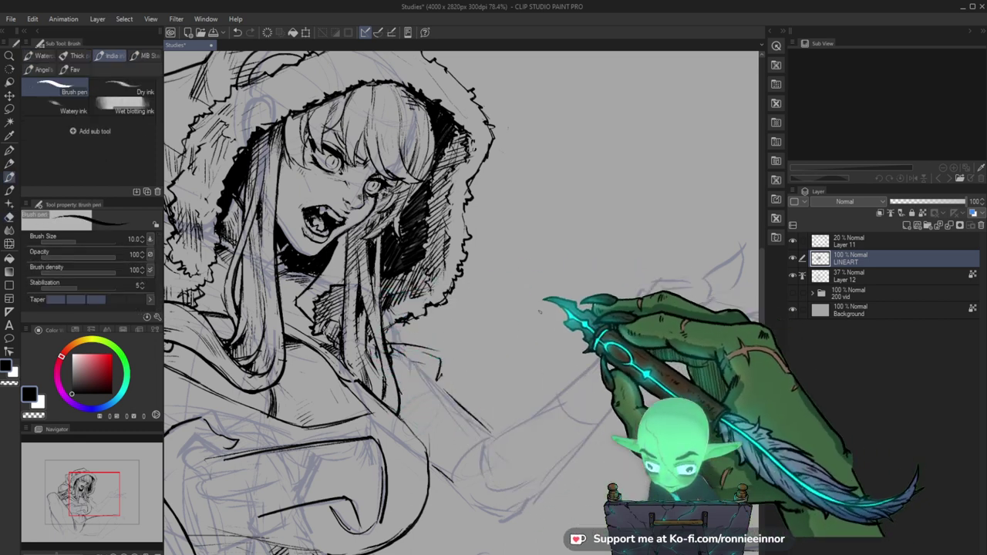
Flip the canvas view horizontally and erase the inked leg lines below the frame with the hard eraser at size 200.
mouse_move(551, 324)
mouse_down()
mouse_move(583, 319)
mouse_move(518, 310)
mouse_move(522, 296)
mouse_up()
key(ctrl+space)
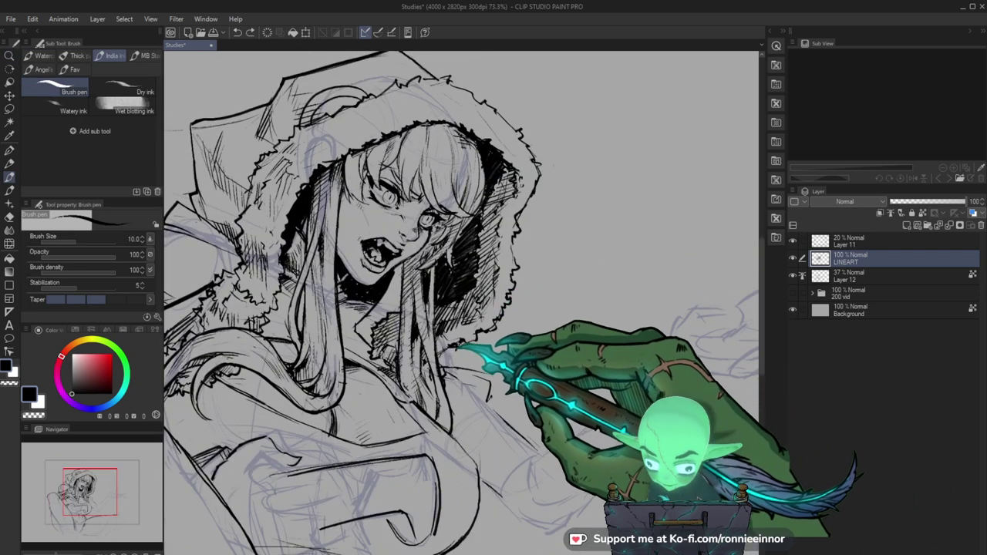
key(ctrl+space)
drag(491, 353, 461, 361)
click(147, 553)
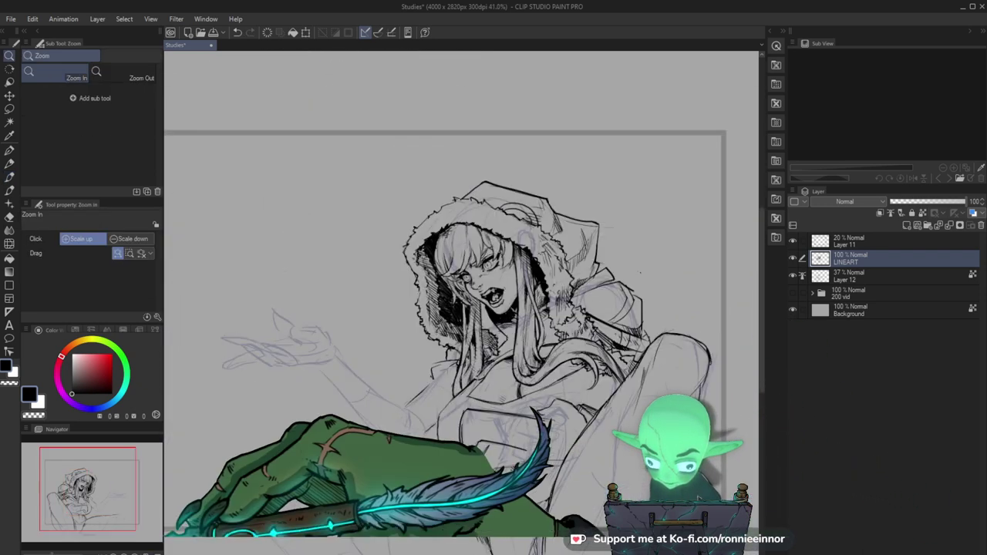
drag(637, 375, 531, 344)
drag(604, 233, 574, 237)
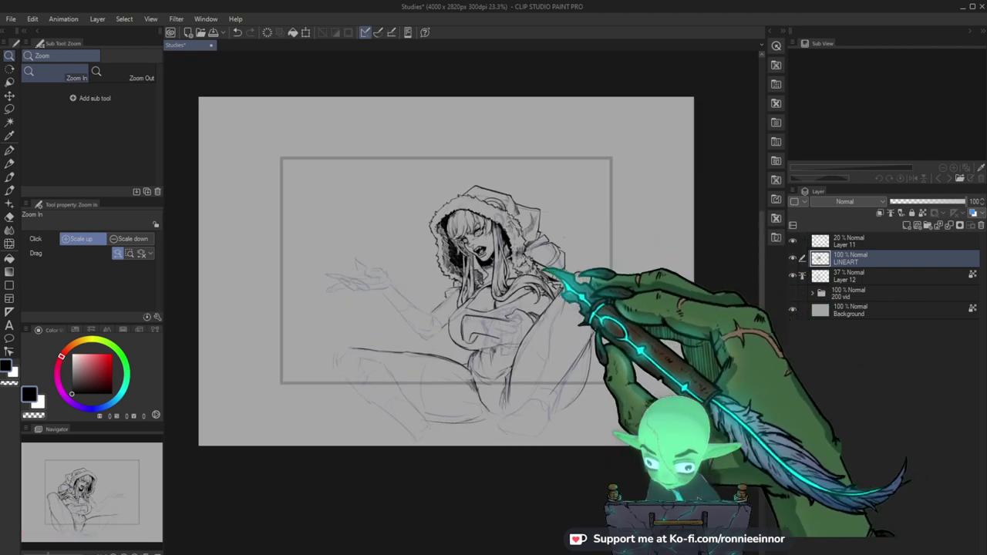
drag(527, 291, 562, 324)
drag(592, 361, 580, 356)
key(e)
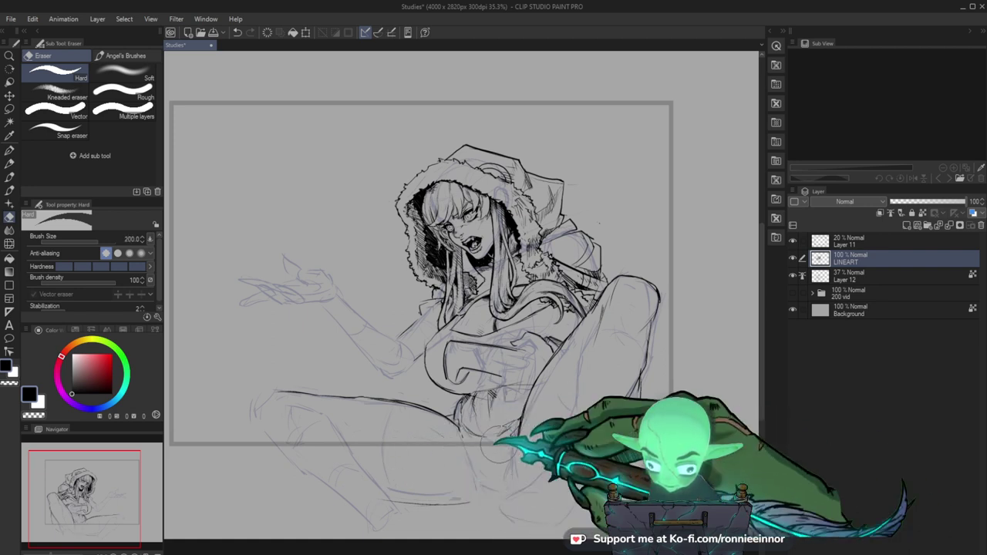
key(b)
Scale Layer 11, LINEART and Layer 12 up together to 146% so the frame nearly fills the canvas.
key(ctrl+space)
drag(617, 308, 640, 316)
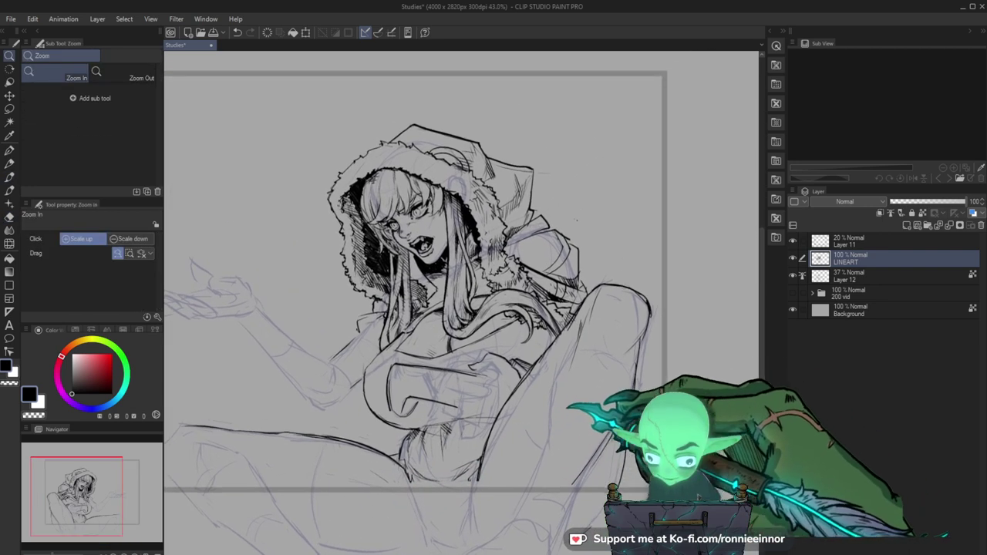
drag(604, 408, 577, 404)
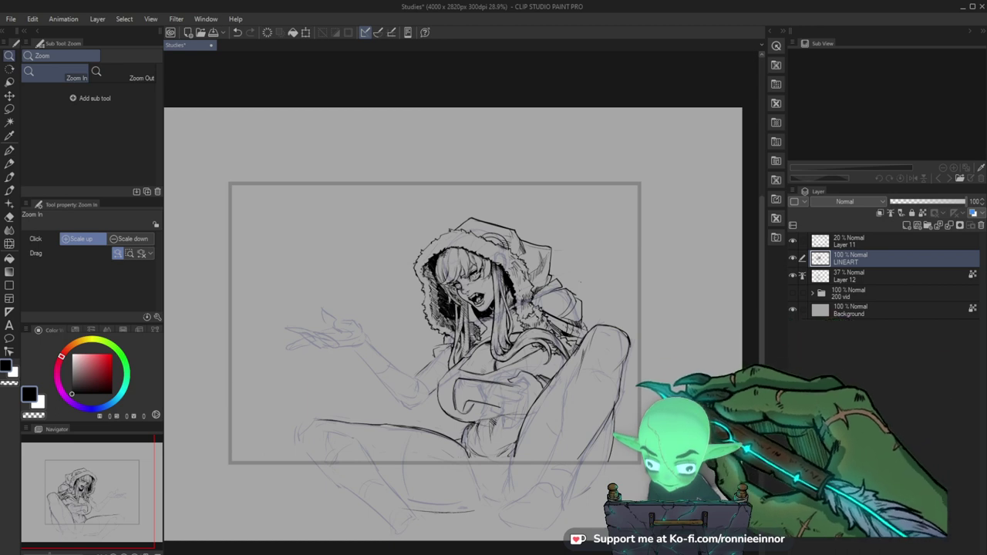
drag(641, 385, 612, 383)
ctrl+click(869, 274)
key(ctrl+t)
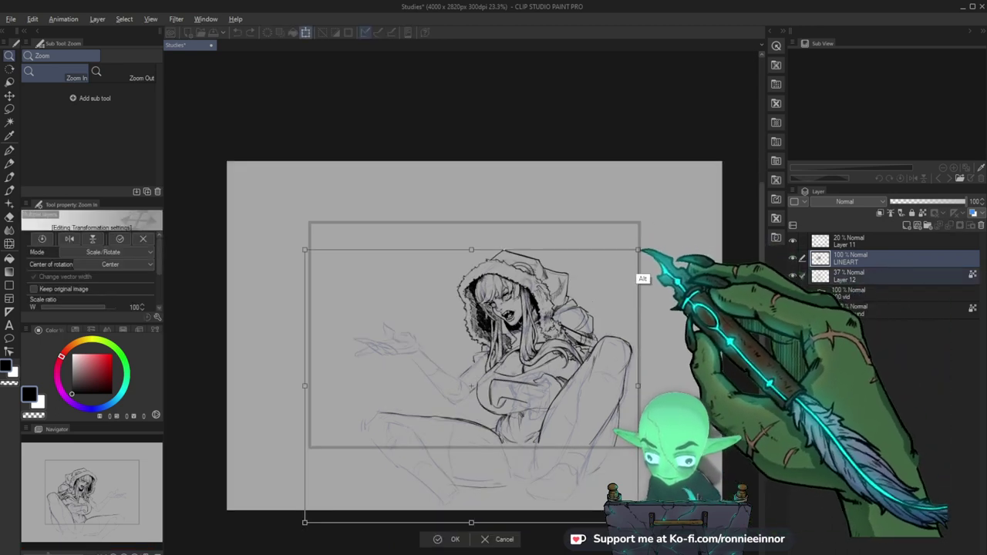
key(Escape)
ctrl+click(847, 242)
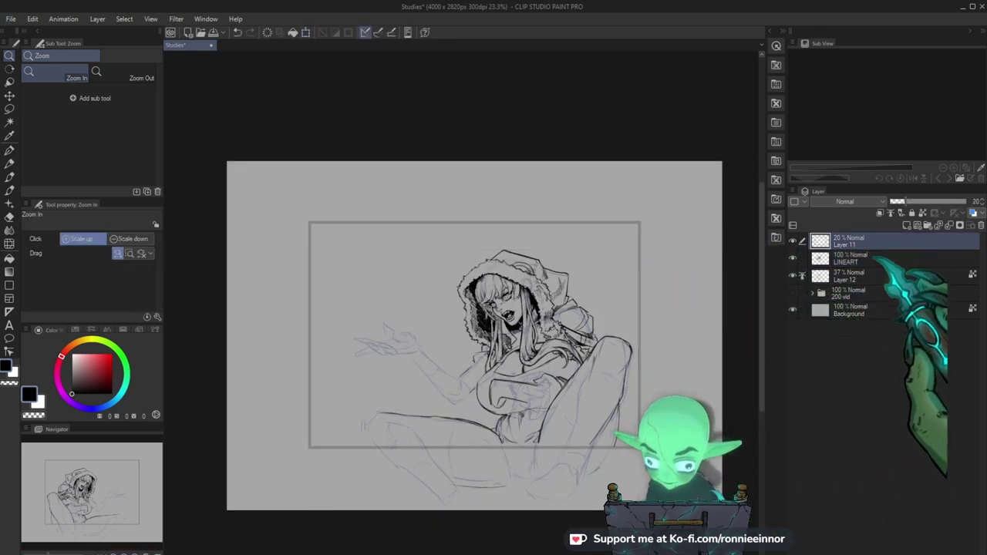
key(ctrl+t)
mouse_move(639, 223)
mouse_down()
mouse_move(694, 205)
mouse_move(702, 166)
mouse_up()
drag(636, 301, 634, 317)
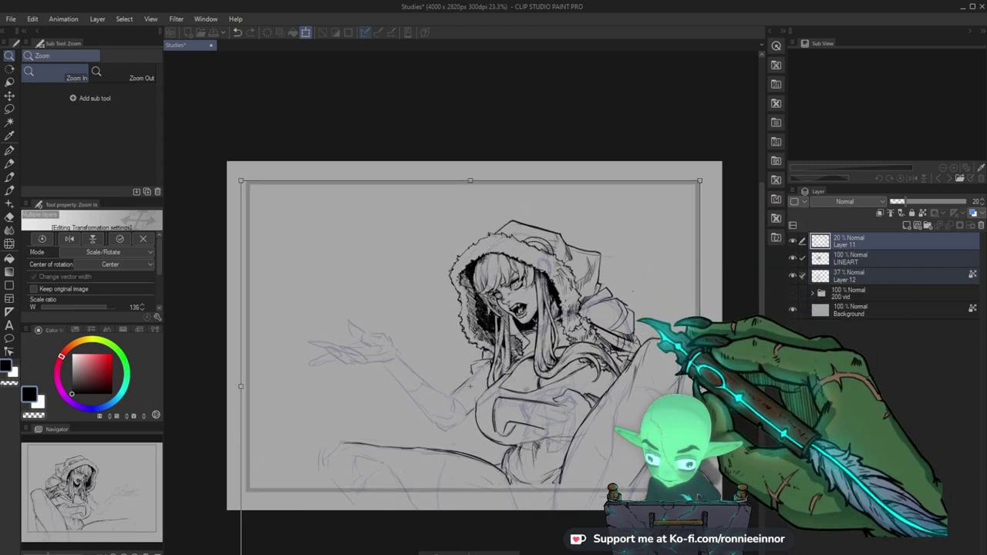
drag(699, 181, 715, 165)
drag(646, 275, 648, 278)
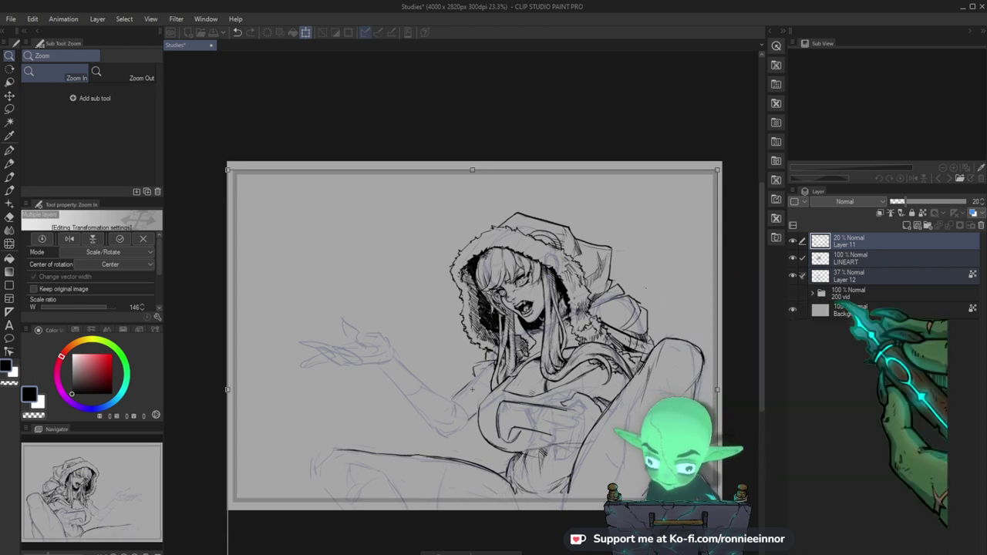
key(Return)
Make LINEART the active layer and flip the canvas view back to its original orientation.
click(825, 258)
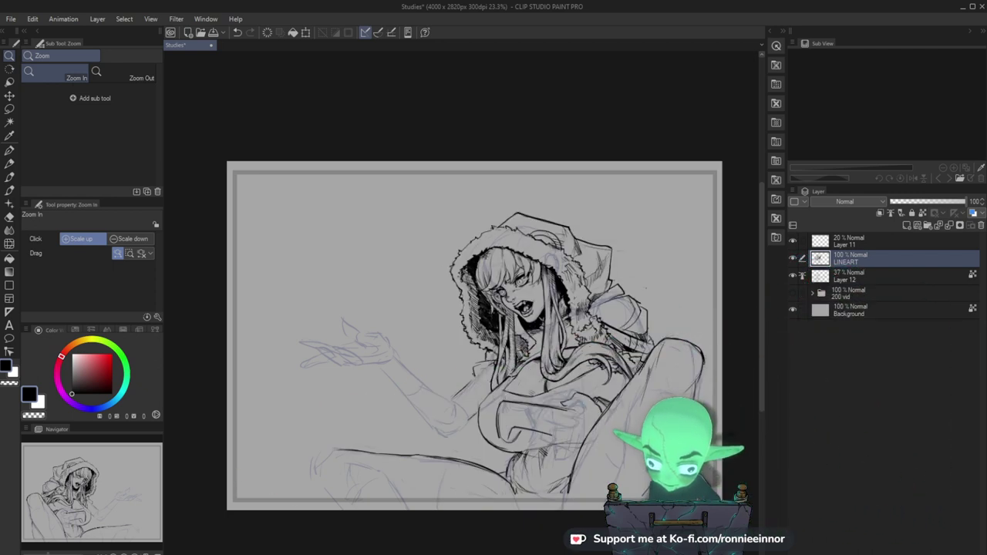
click(146, 554)
drag(449, 364, 494, 339)
Refine the fur trim where it meets the near shoulder, alternating between the brush pen and hard eraser.
key(e)
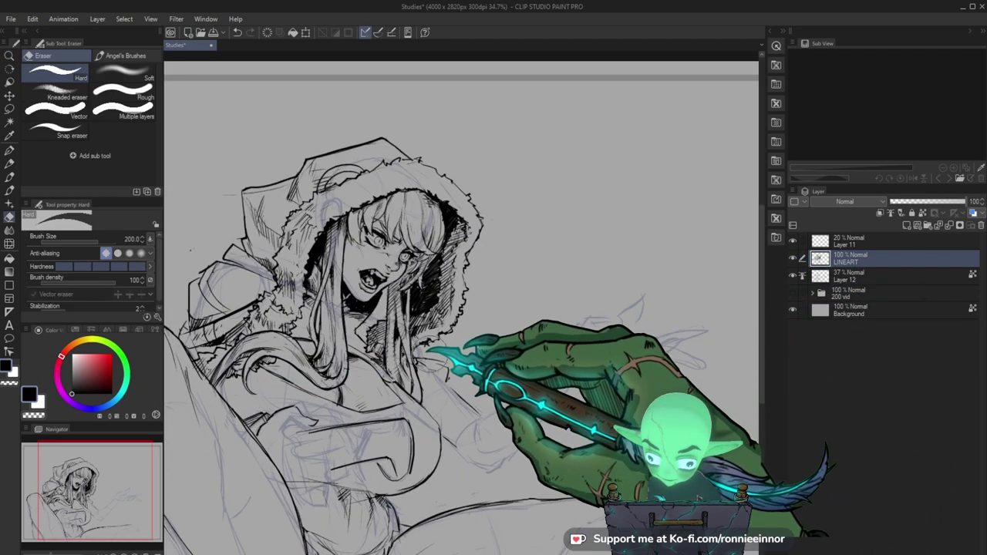
key(b)
drag(262, 287, 305, 309)
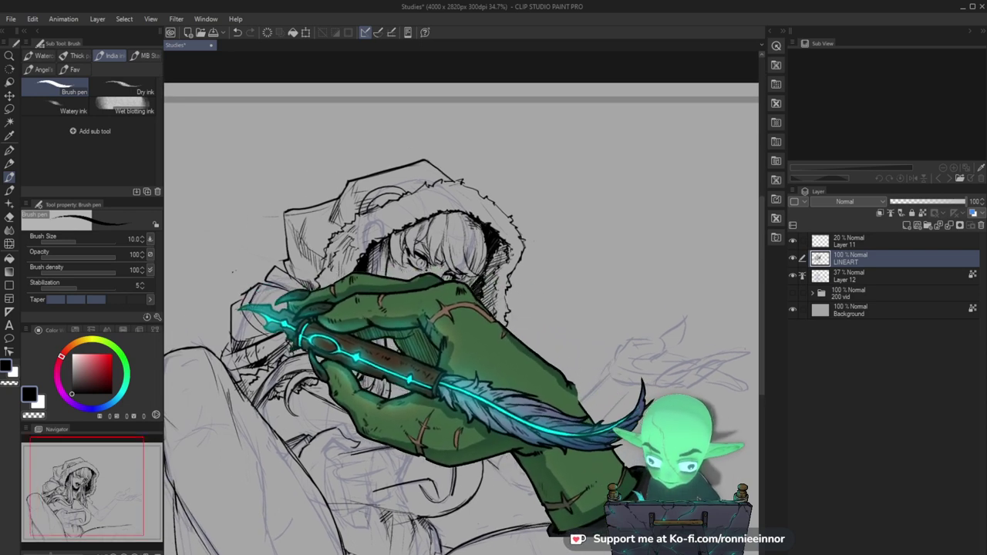
drag(601, 355, 591, 380)
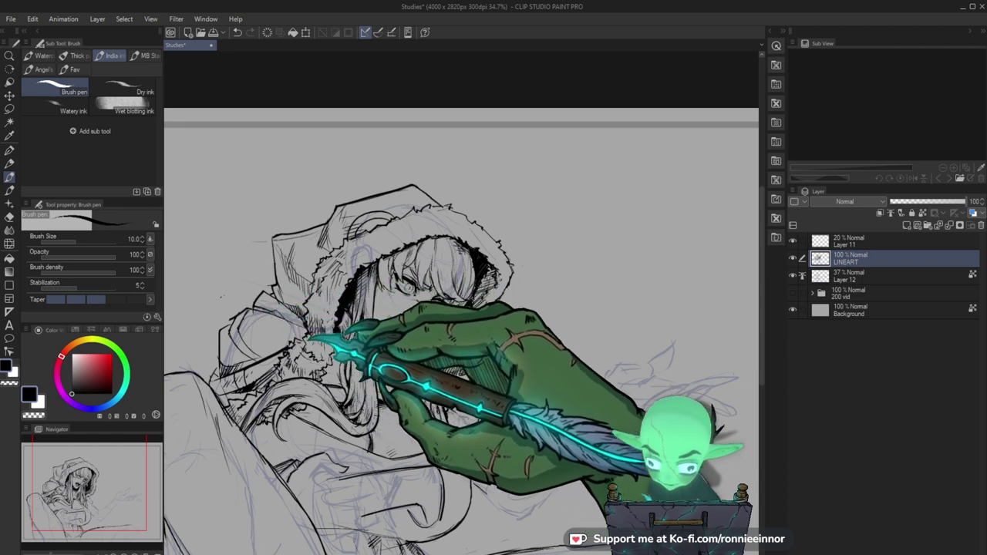
drag(279, 317, 297, 285)
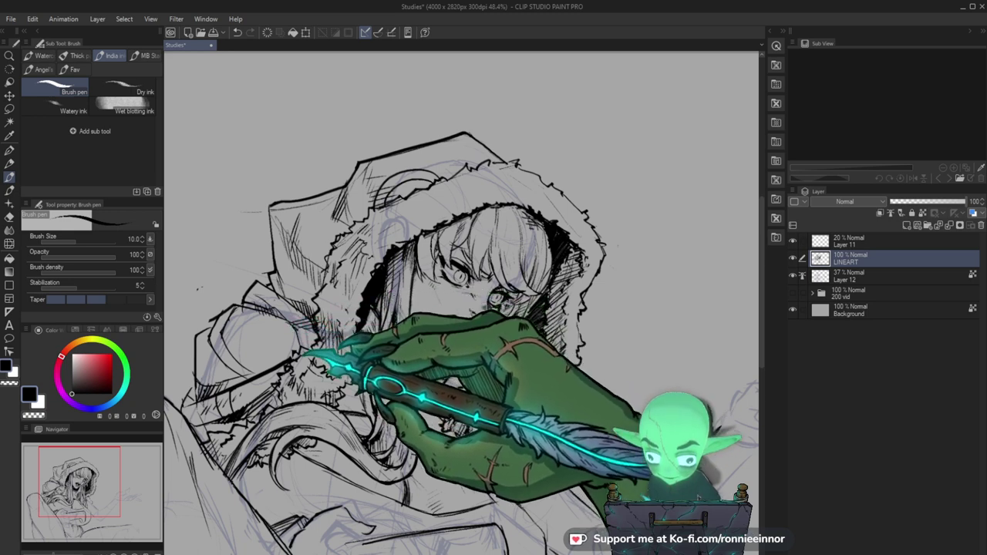
key(e)
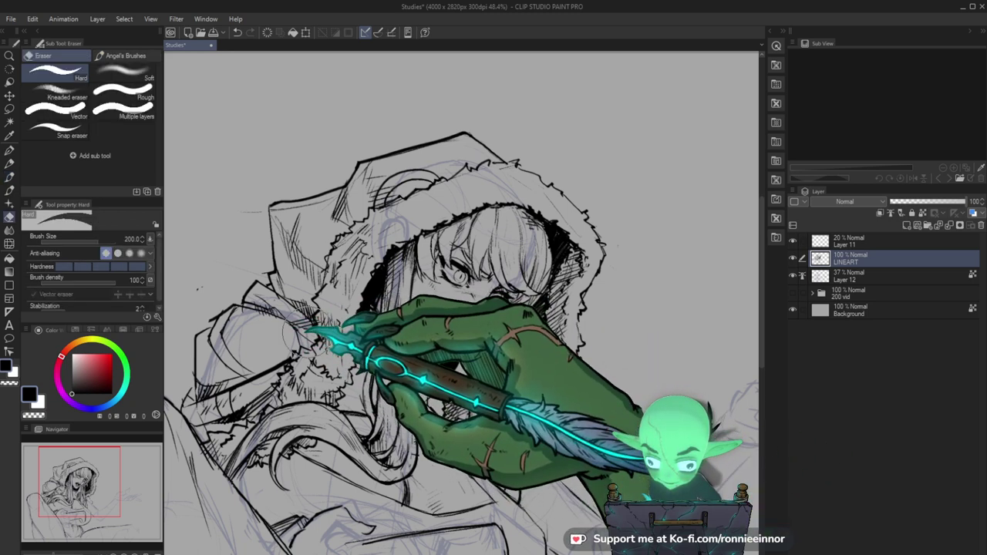
key(p)
key(e)
key(p)
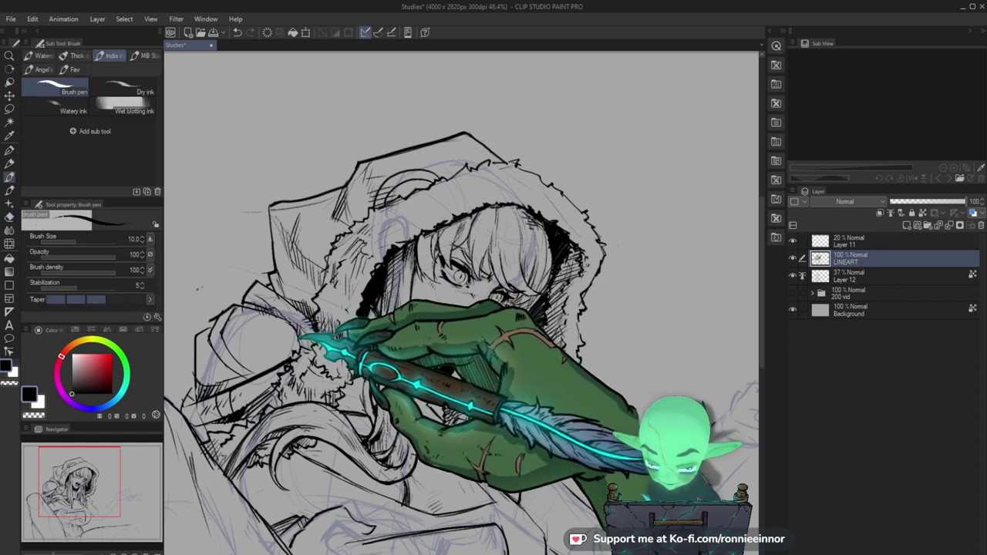
Rework the cloth folds and outer contour of the near shoulder with the brush pen and hard eraser.
mouse_move(416, 277)
mouse_down()
mouse_move(354, 289)
mouse_move(412, 304)
mouse_up()
key(e)
key(p)
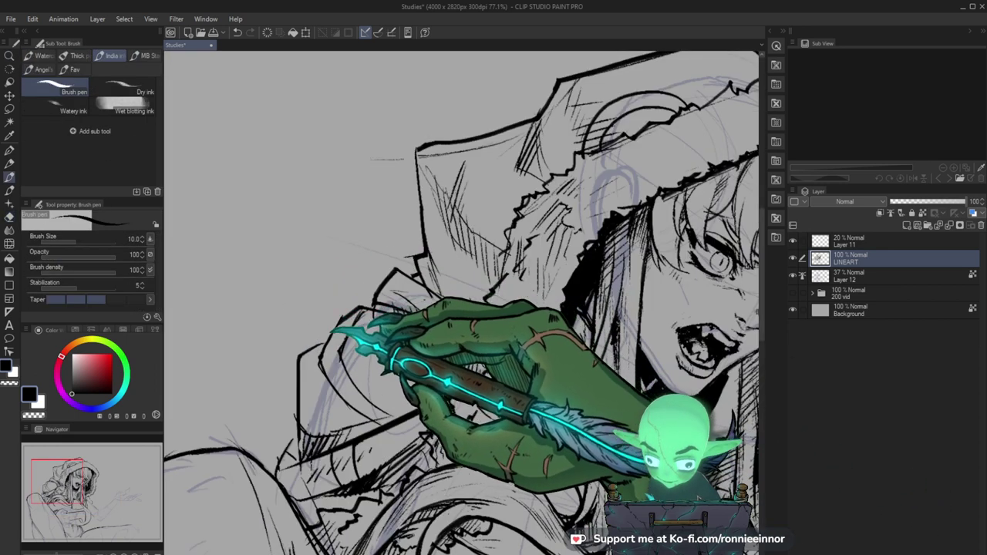
key(e)
key(p)
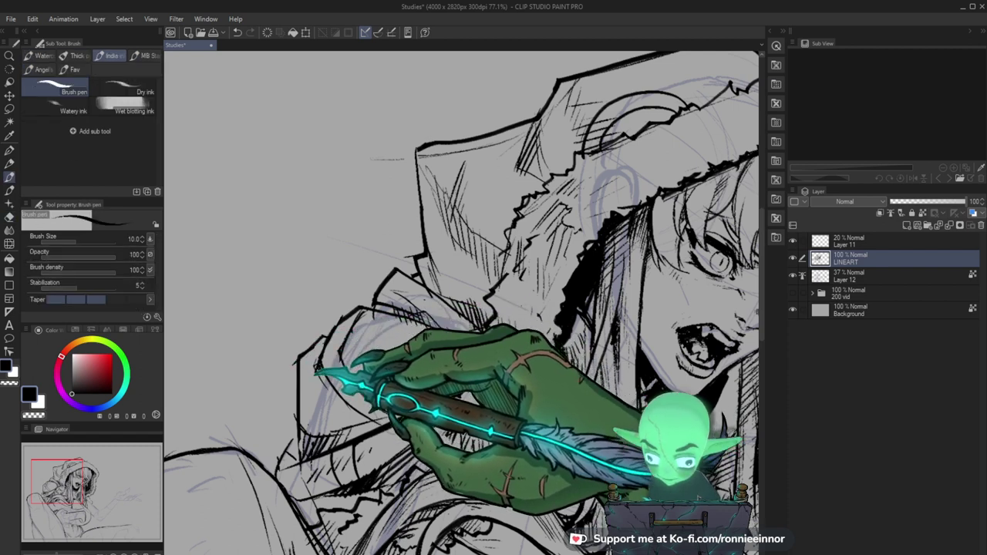
drag(316, 373, 493, 406)
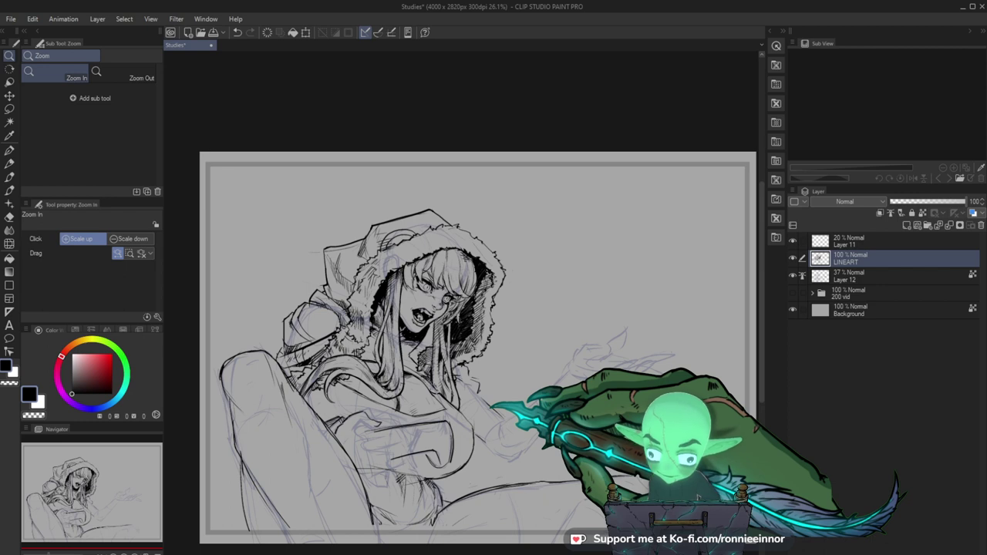
Clean up the inked lines around the far shoulder with the hard eraser at size 40.
mouse_move(508, 454)
mouse_down()
mouse_move(531, 457)
mouse_move(499, 424)
mouse_up()
key(e)
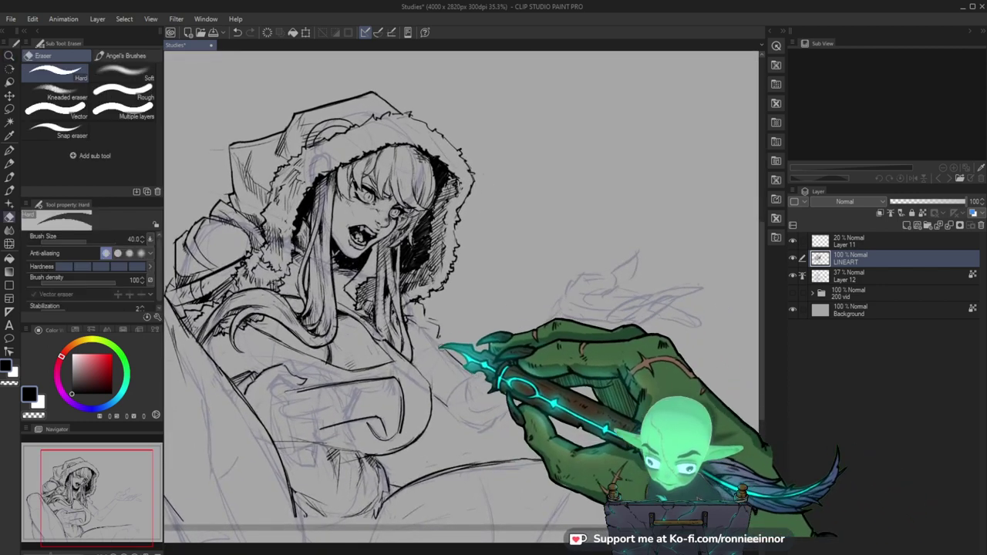
key(b)
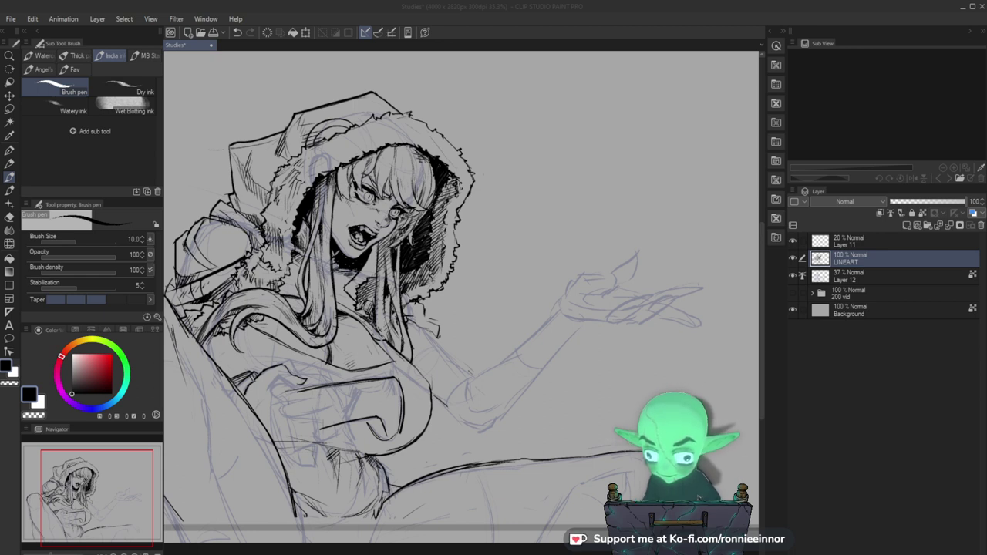
Ink fine shading strokes on the far cheek and the hair strands beside it with the brush pen.
drag(424, 135, 464, 142)
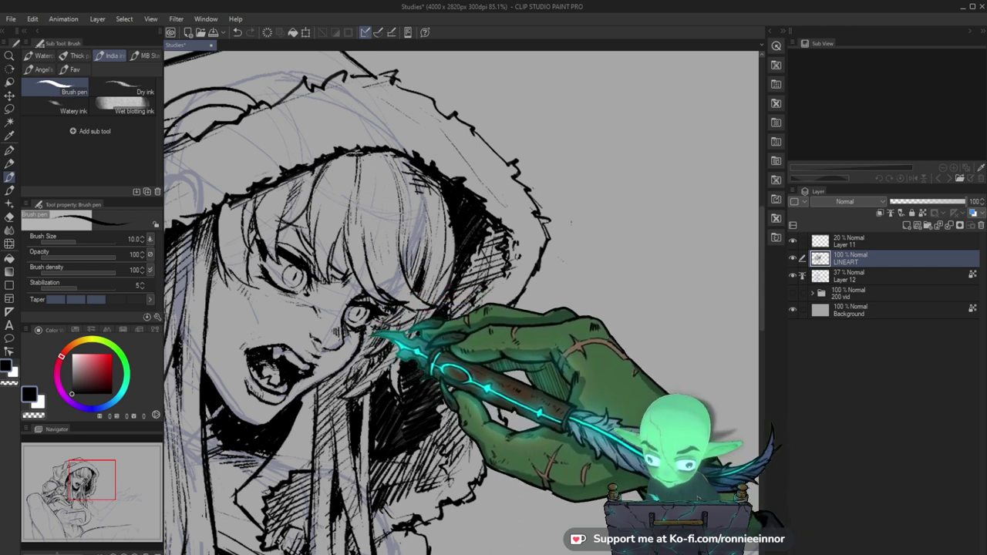
drag(424, 395, 417, 357)
drag(361, 390, 359, 429)
key(ctrl+space)
drag(463, 359, 428, 358)
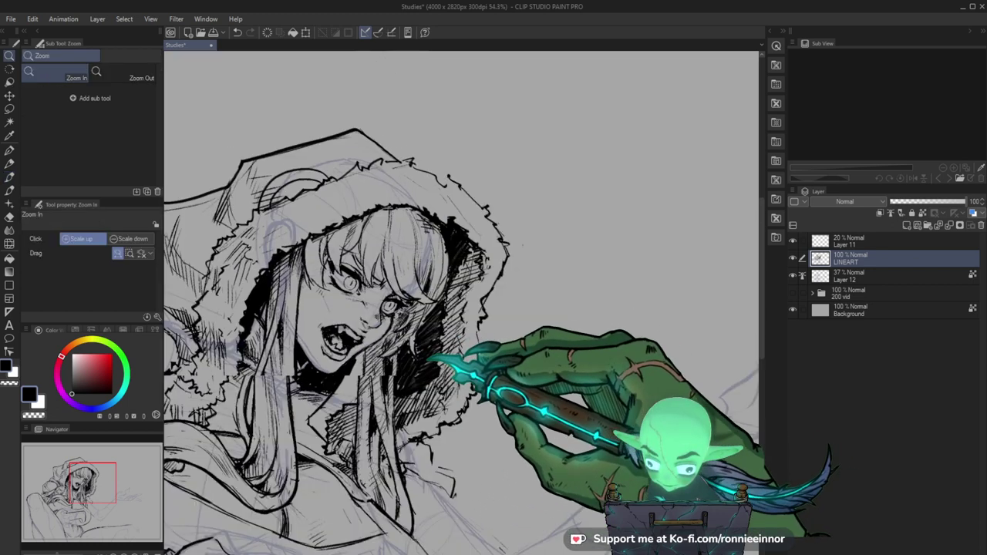
Hatch the inner lining along the far side of the hood, between the black shadow and the fur edge.
drag(464, 273, 483, 274)
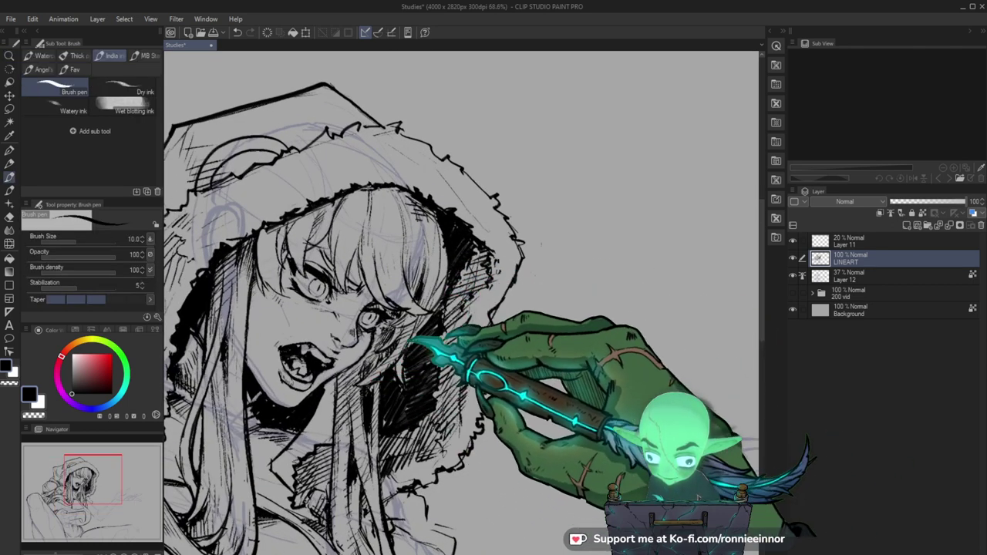
drag(501, 311, 482, 361)
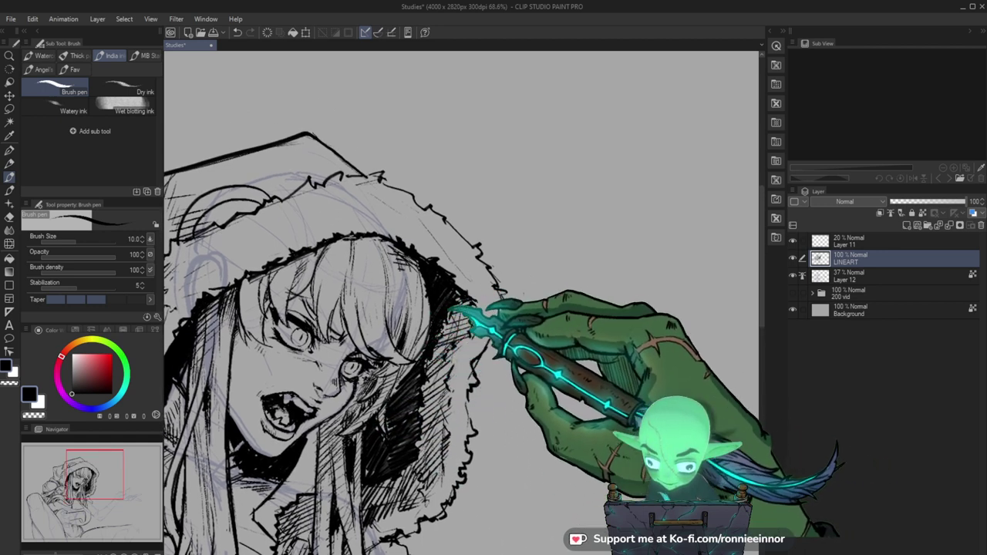
mouse_move(466, 327)
mouse_down()
mouse_move(466, 351)
mouse_move(429, 403)
mouse_up()
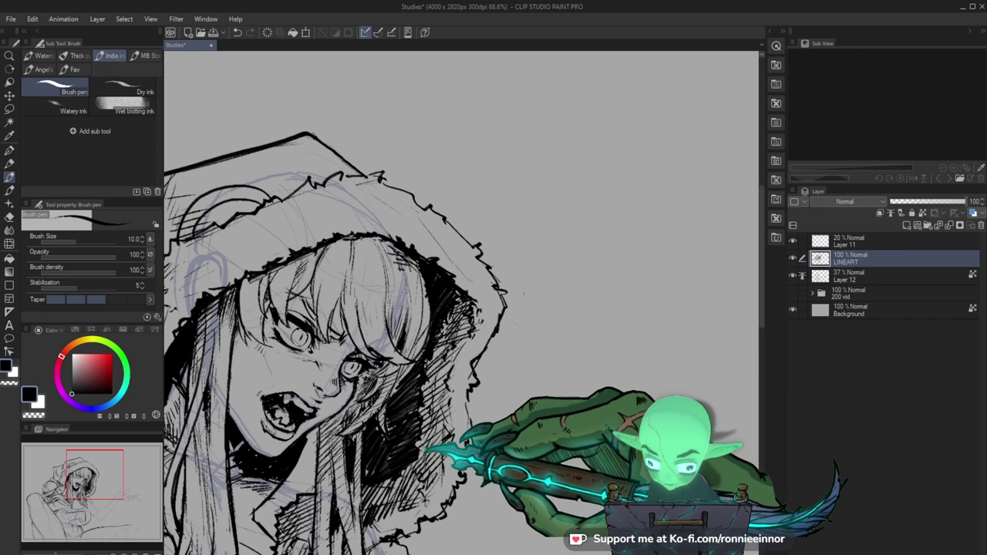
key(ctrl+space)
drag(469, 419, 432, 451)
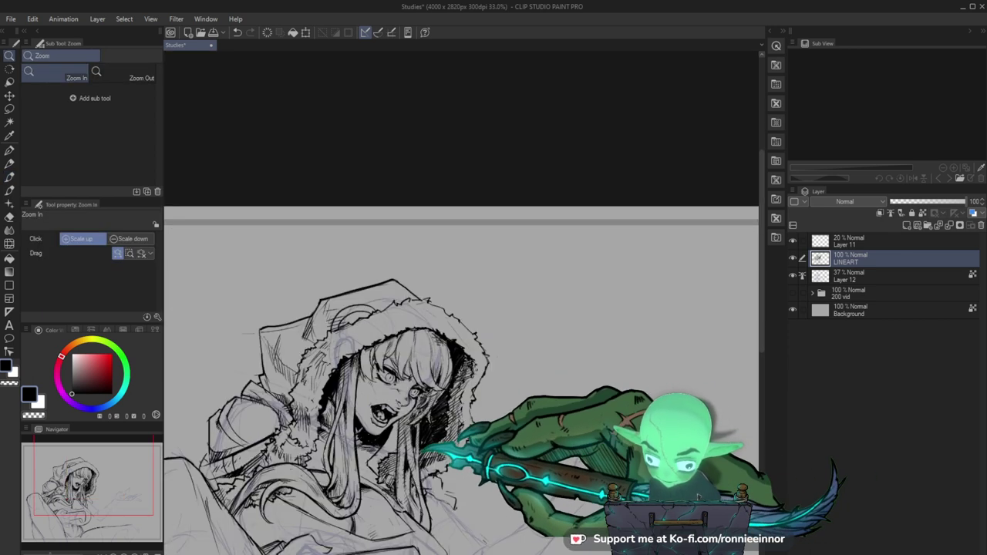
Touch up the near inner fur edge of the hood and the bangs with fine brush pen lines.
drag(325, 369, 353, 337)
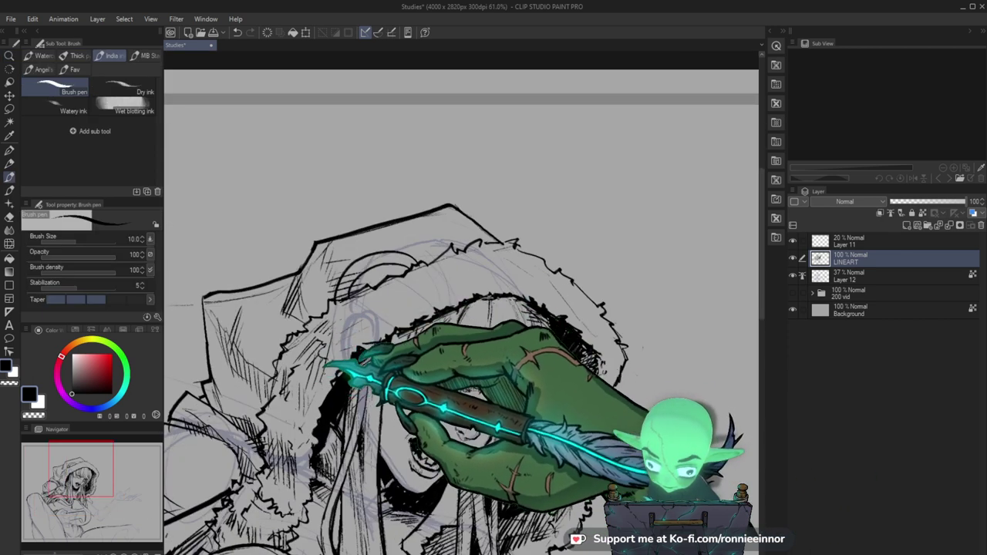
drag(656, 308, 539, 310)
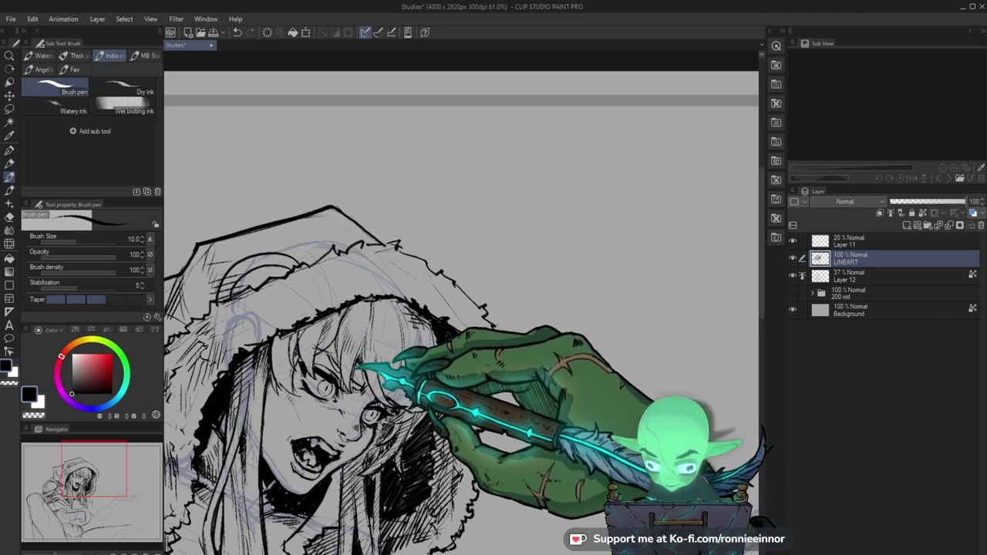
mouse_move(532, 408)
mouse_down()
mouse_move(478, 392)
mouse_move(512, 366)
mouse_up()
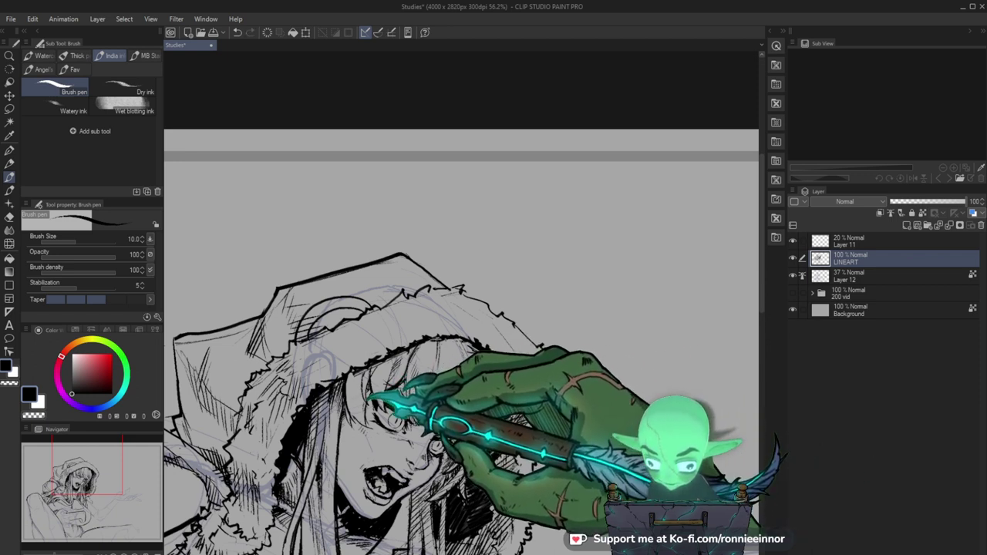
drag(540, 451, 520, 423)
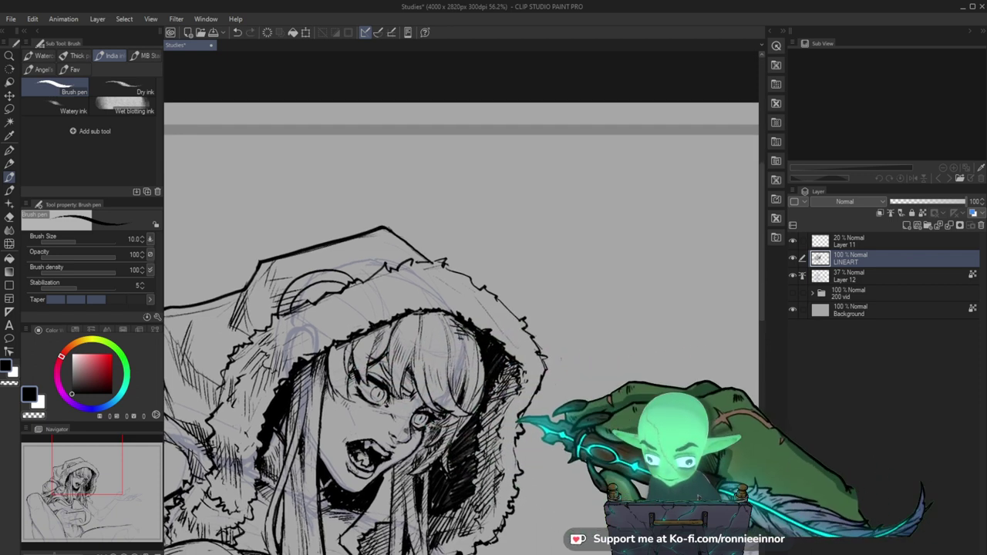
Refine the ink lines around the jaw and the far-side hair framing the face.
key(ctrl+space)
drag(446, 400, 417, 400)
drag(539, 474, 505, 426)
drag(396, 375, 428, 368)
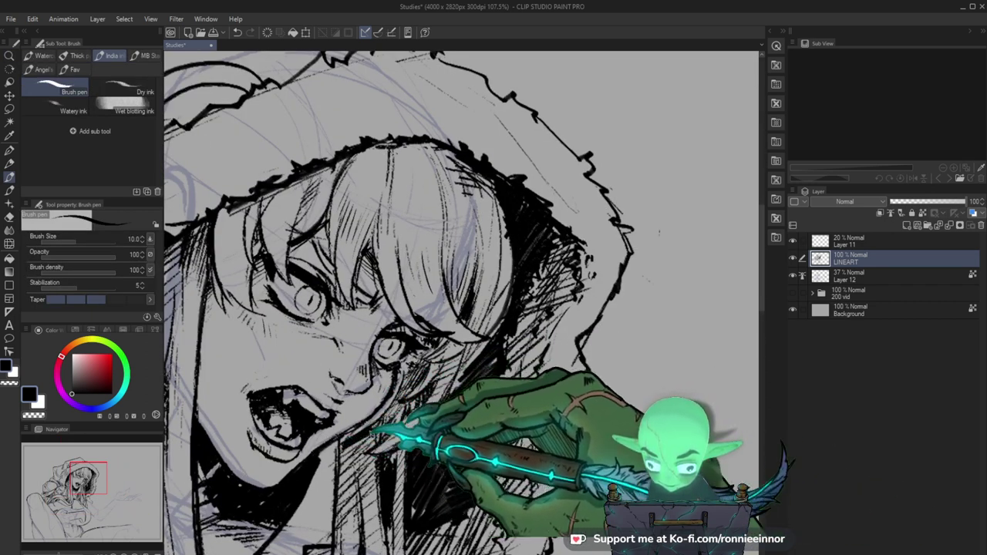
key(ctrl+space)
Hatch the cast shadow on the neck and collar area beneath the chin with the brush pen.
mouse_move(481, 443)
mouse_down()
mouse_move(445, 455)
mouse_move(448, 320)
mouse_move(471, 314)
mouse_up()
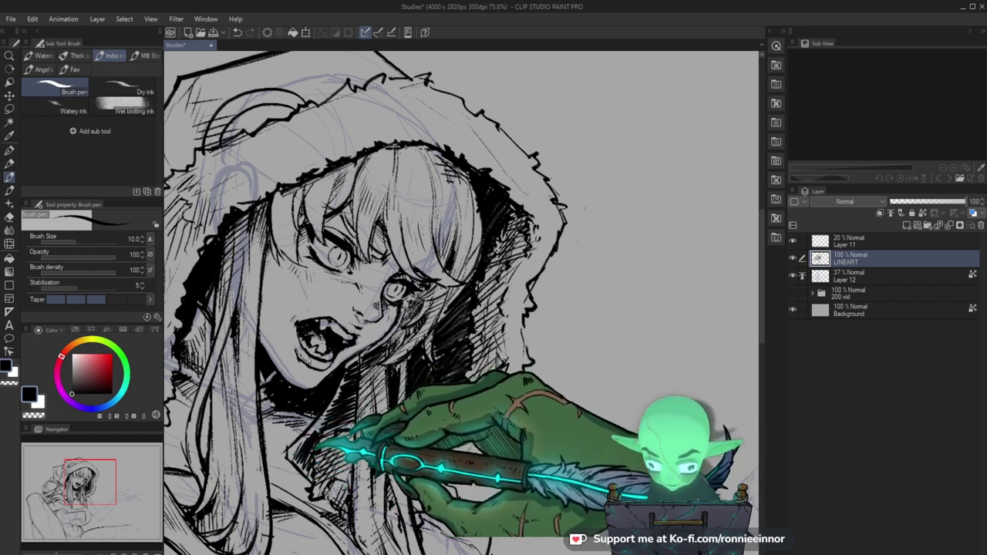
drag(353, 417, 407, 391)
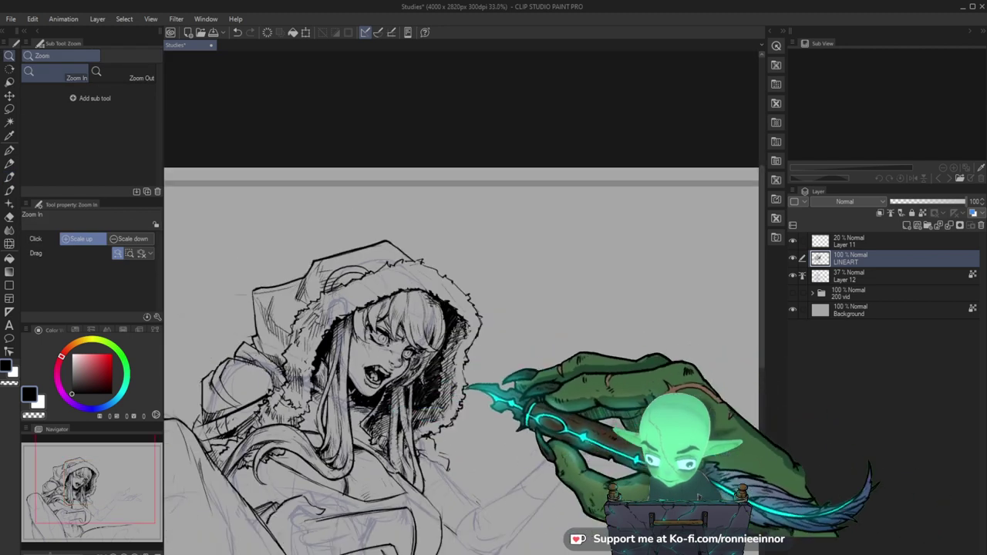
drag(468, 359, 370, 397)
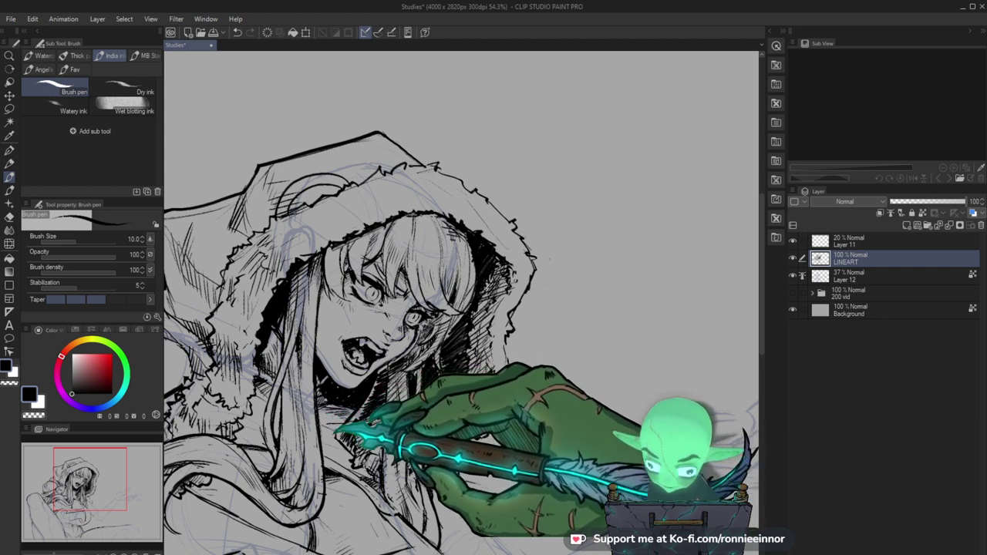
drag(339, 425, 414, 379)
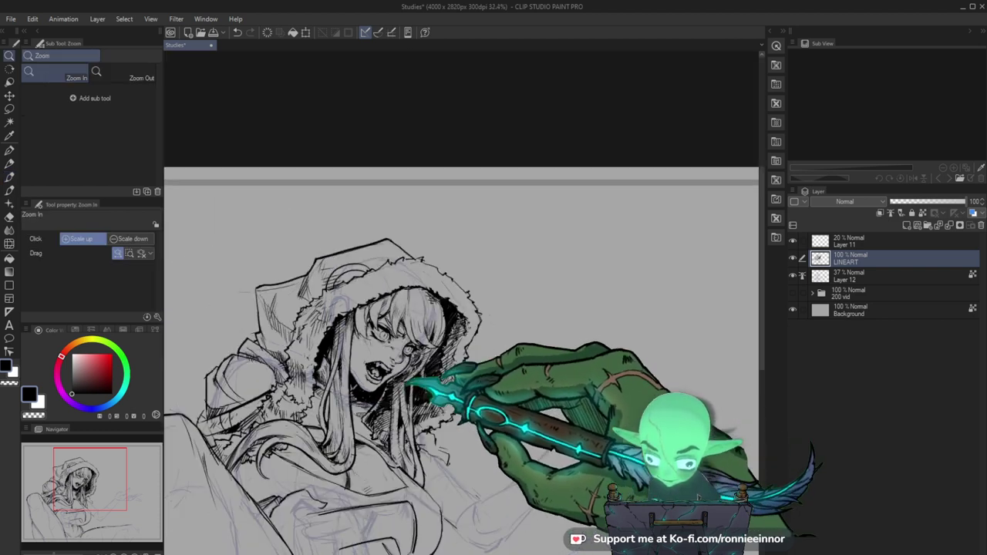
drag(535, 419, 305, 378)
Clean up the long near-side hair strand, alternating between the brush pen and hard eraser.
key(b)
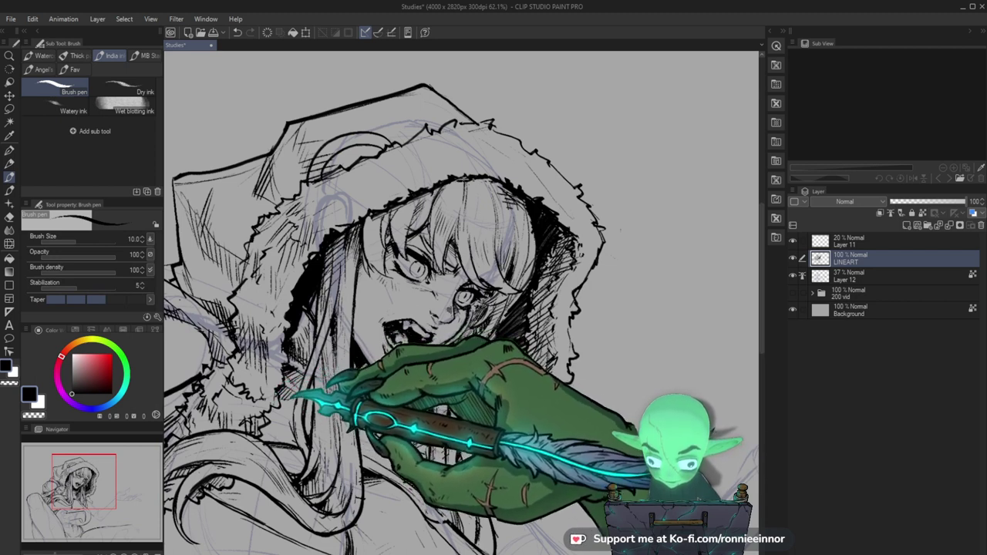
key(e)
key(b)
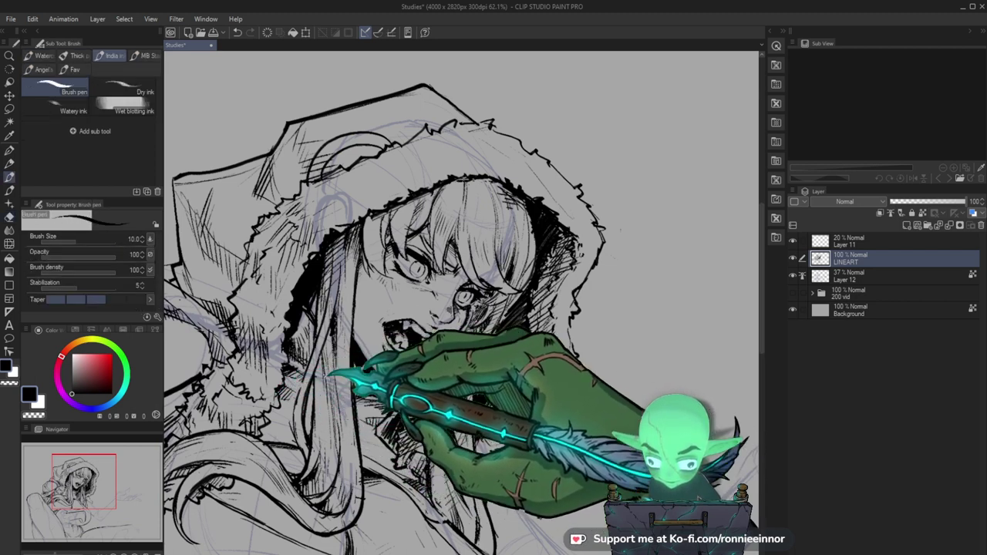
drag(415, 417, 339, 420)
drag(480, 432, 469, 381)
drag(387, 368, 446, 333)
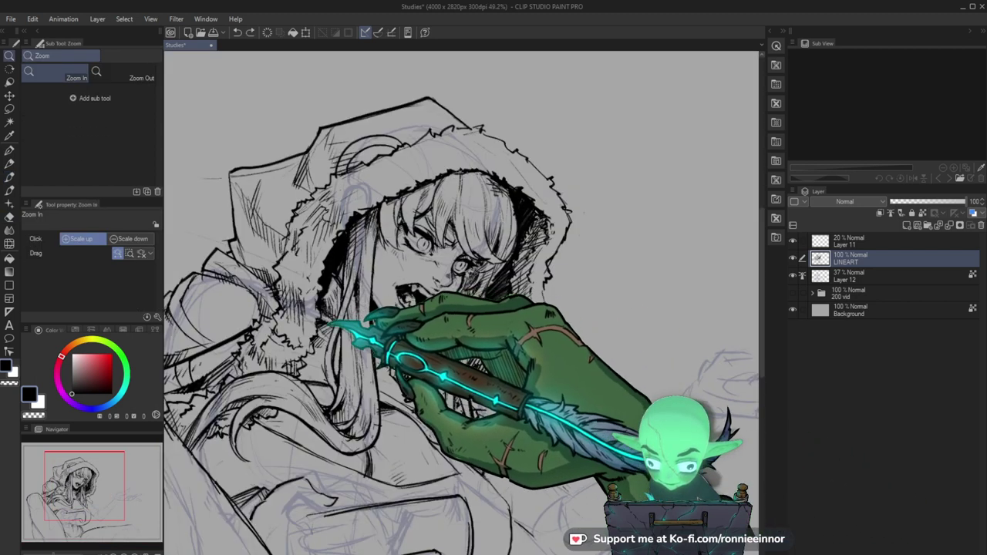
Refine the lines where the near fur trim meets the long hair strands beside the neck.
key(e)
key(b)
mouse_move(318, 322)
mouse_down()
mouse_move(358, 333)
mouse_move(328, 352)
mouse_up()
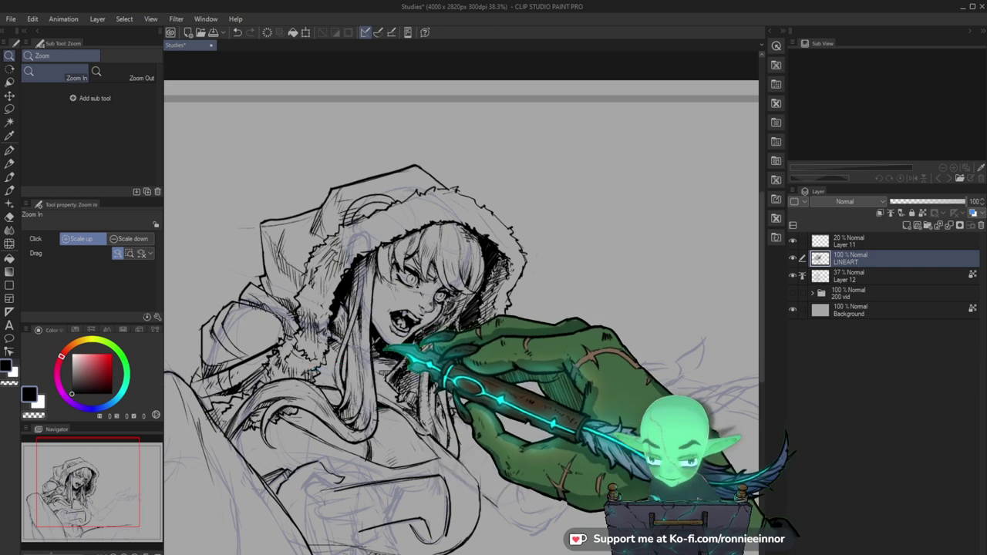
drag(383, 355, 431, 354)
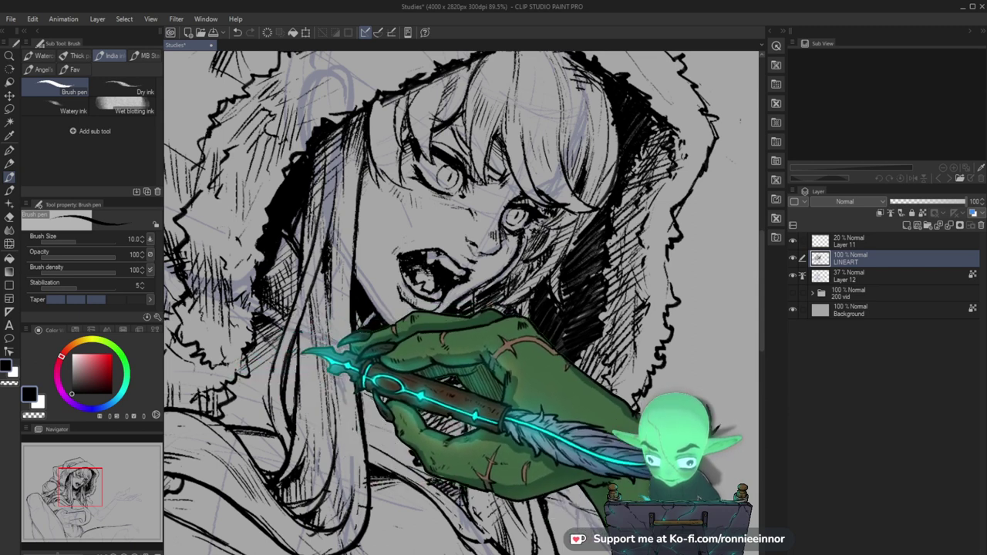
mouse_move(395, 357)
mouse_down()
mouse_move(339, 366)
mouse_move(459, 362)
mouse_move(402, 349)
mouse_up()
Ink the contour and small dark fold accents on the far shoulder below the fur trim.
drag(528, 312, 558, 308)
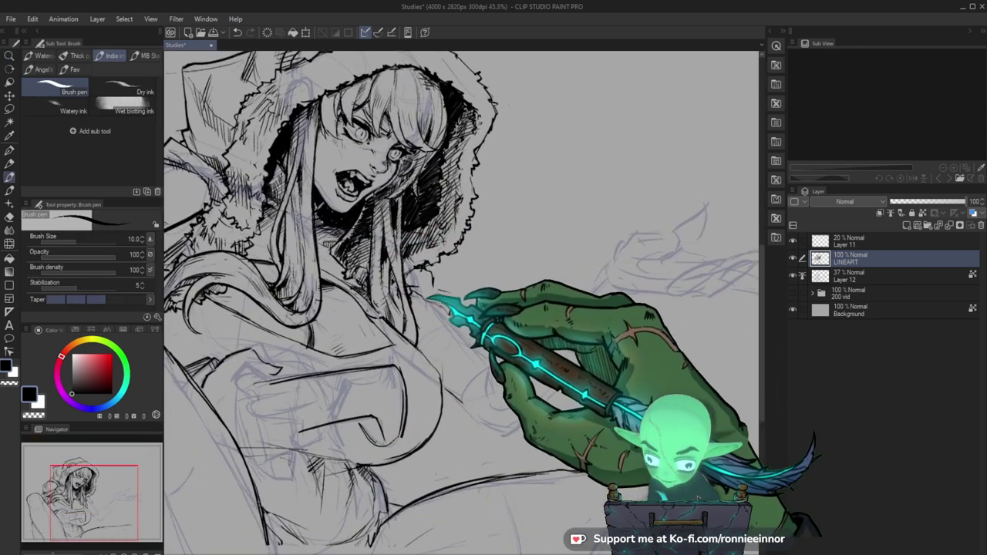
mouse_move(438, 306)
mouse_down()
mouse_move(450, 302)
mouse_move(452, 318)
mouse_up()
drag(594, 386, 619, 440)
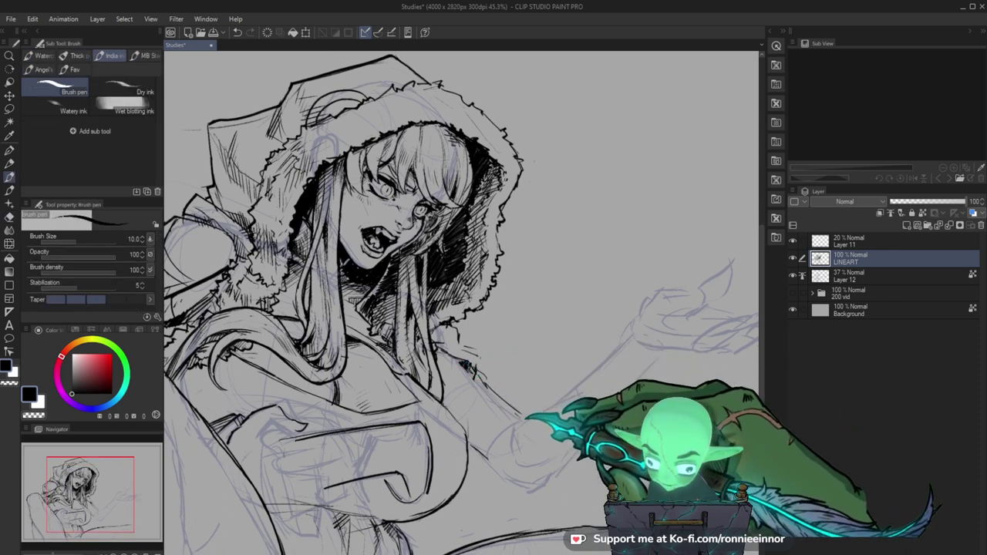
Ink the sleeve folds at the far elbow and the outstretched forearm's contour, and check the line art with the Layer 12 sketch hidden.
key(e)
key(b)
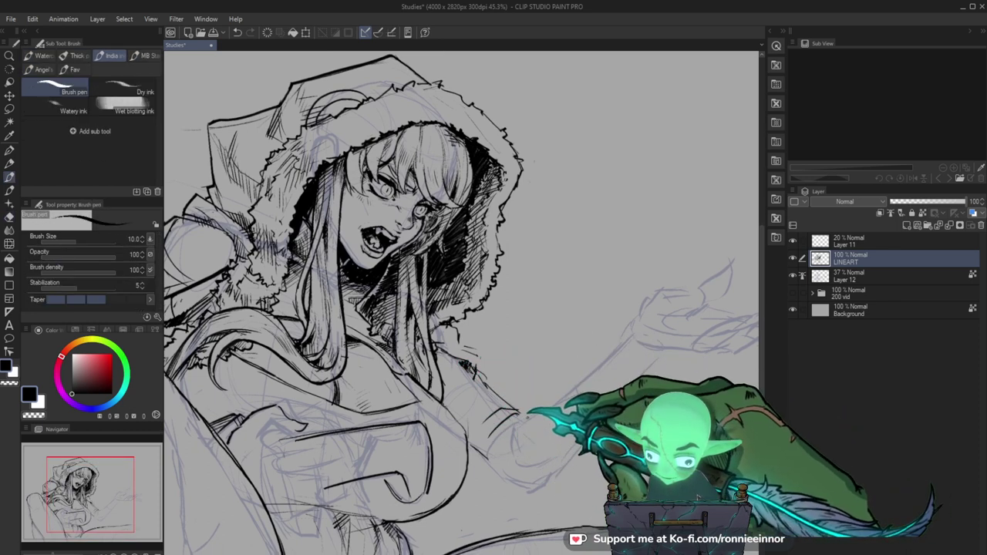
mouse_move(532, 441)
mouse_down()
mouse_move(480, 444)
mouse_move(463, 384)
mouse_move(447, 406)
mouse_move(455, 371)
mouse_move(444, 404)
mouse_up()
key(e)
key(b)
mouse_move(488, 355)
mouse_down()
mouse_move(470, 373)
mouse_move(559, 291)
mouse_move(567, 302)
mouse_move(604, 308)
mouse_move(582, 343)
mouse_up()
key(ctrl+space)
mouse_move(636, 310)
mouse_down()
mouse_move(655, 349)
mouse_move(606, 306)
mouse_up()
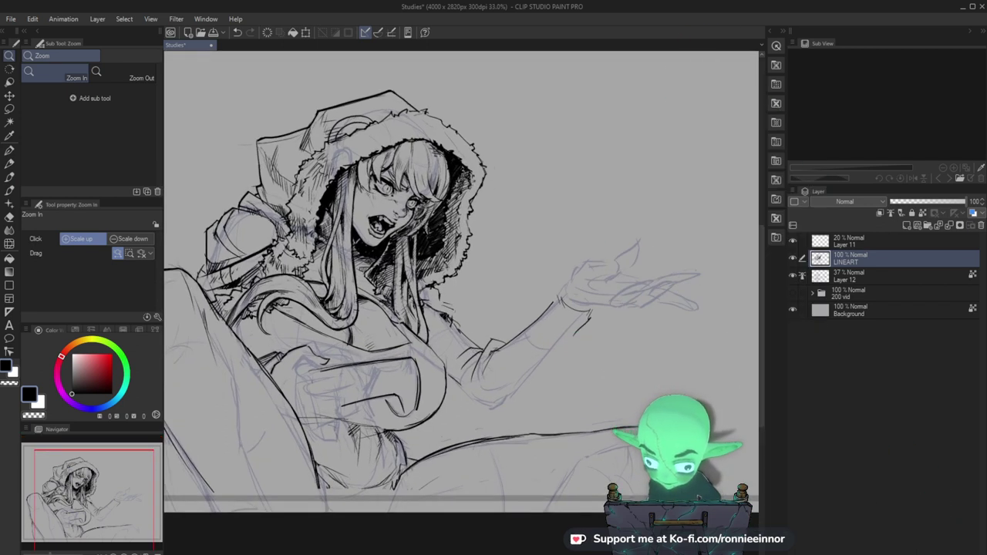
click(793, 275)
click(792, 275)
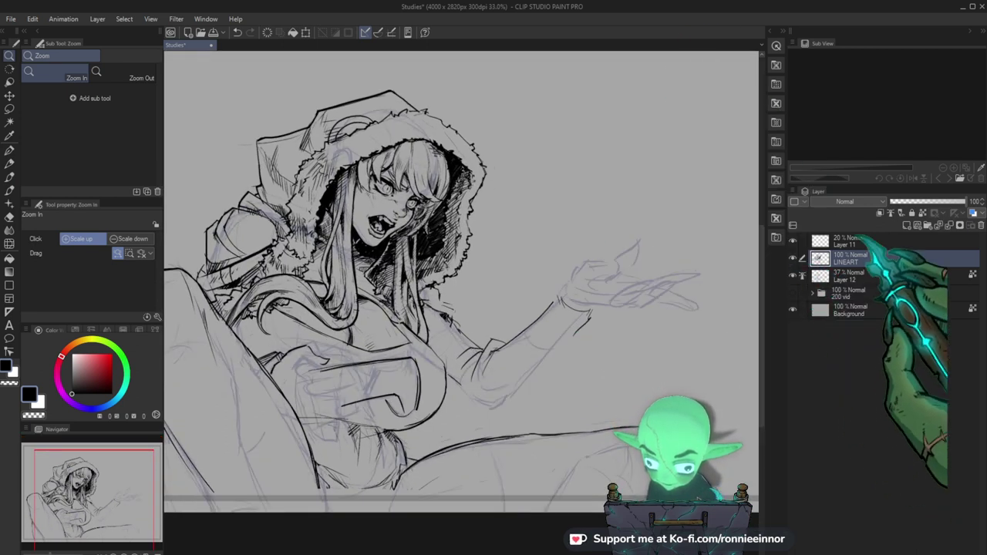
Ink jagged fur tufts across the top and upper far side of the hood's trim.
drag(442, 127, 478, 160)
drag(450, 320, 424, 167)
key(b)
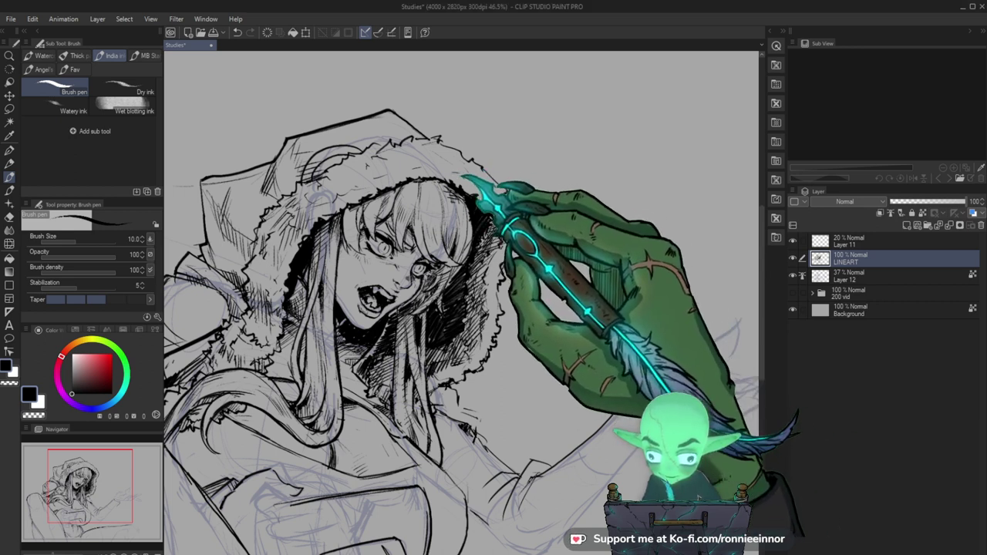
scroll(461, 300, up, 3)
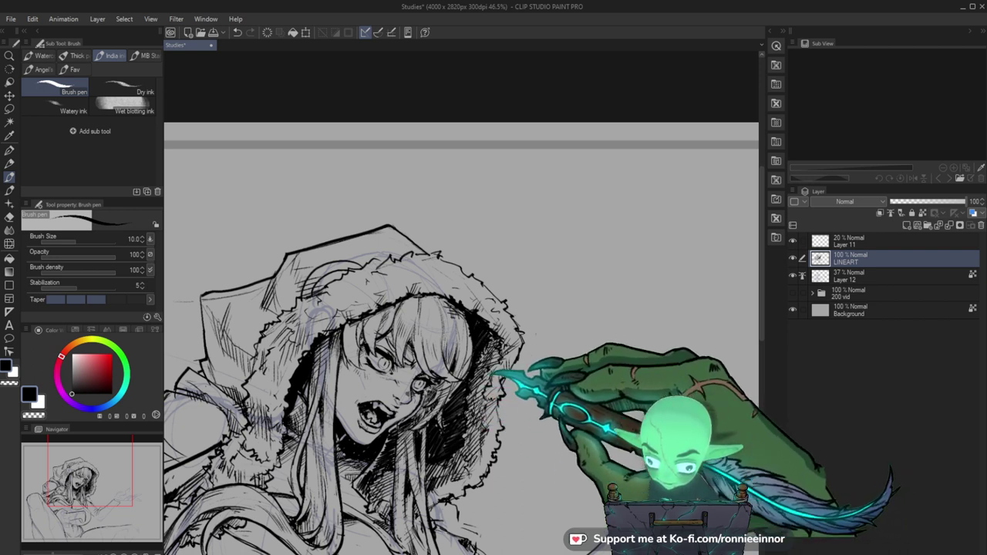
drag(498, 444, 490, 392)
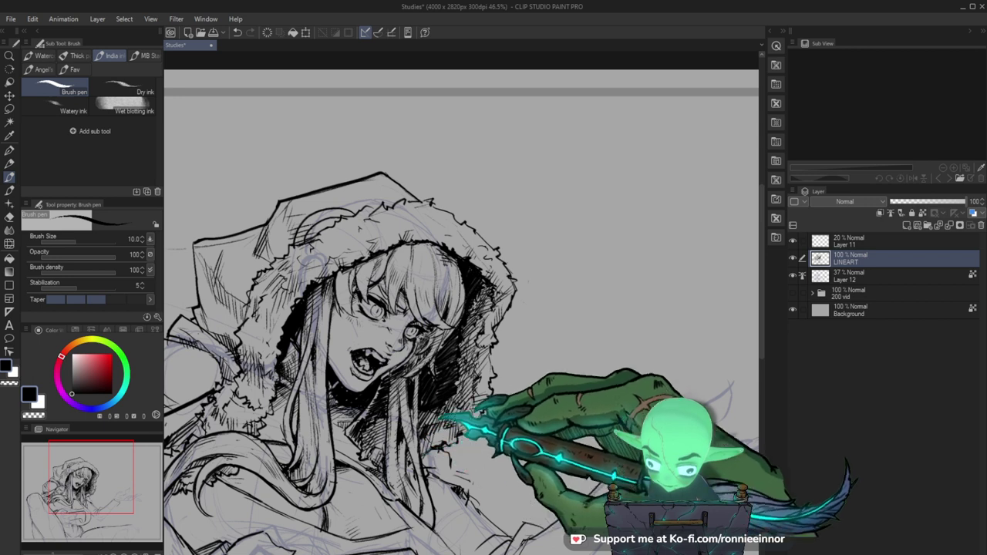
Add fur texture and dark accents along the lower far side of the hood's trim.
mouse_move(509, 418)
mouse_down()
mouse_move(500, 452)
mouse_move(537, 462)
mouse_up()
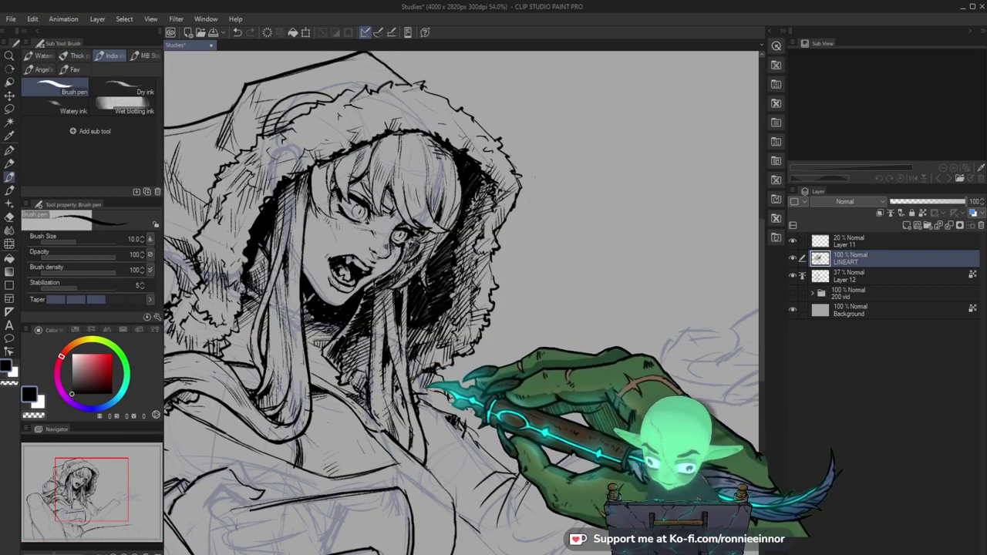
drag(499, 363, 511, 395)
drag(413, 388, 452, 378)
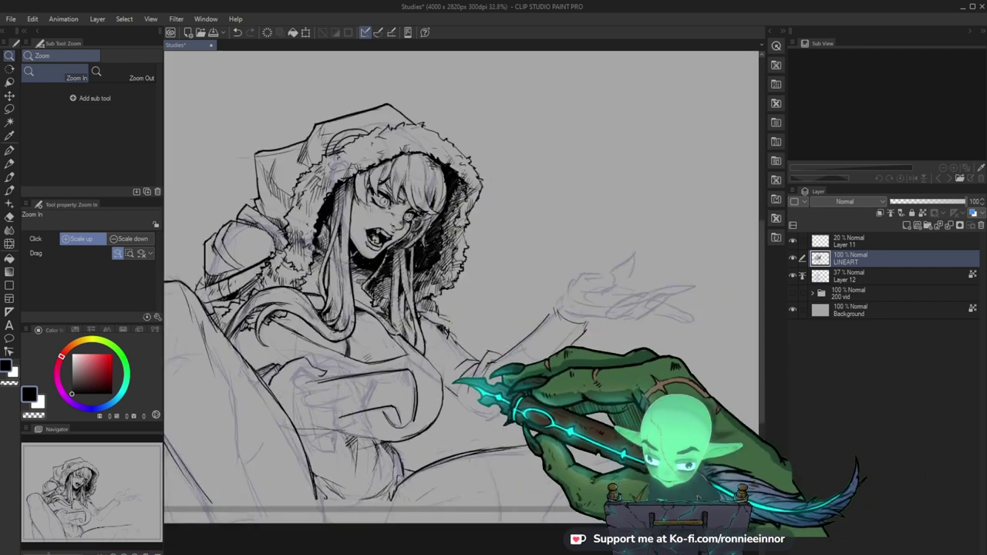
Rework the inked shapes across the torso below the chest with the hard eraser and brush pen.
key(b)
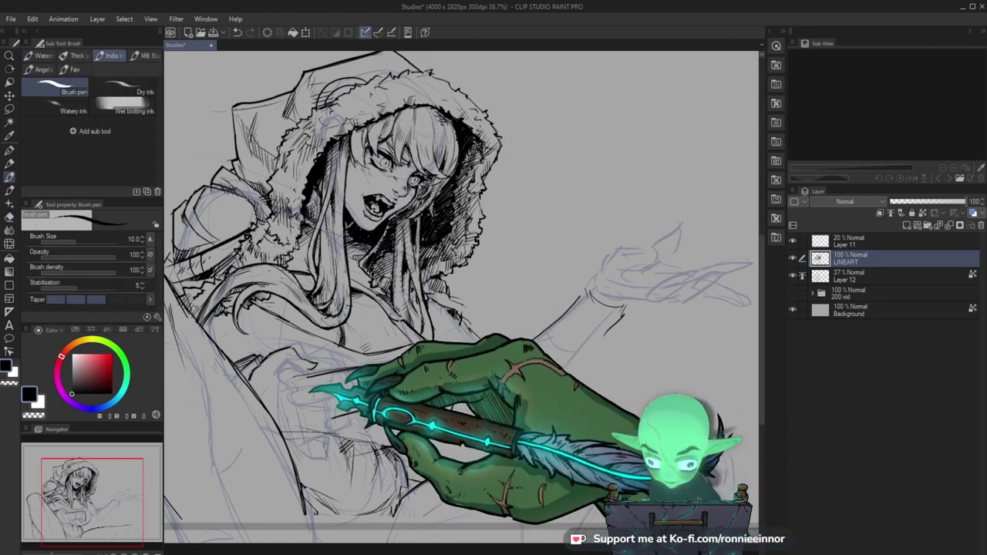
key(e)
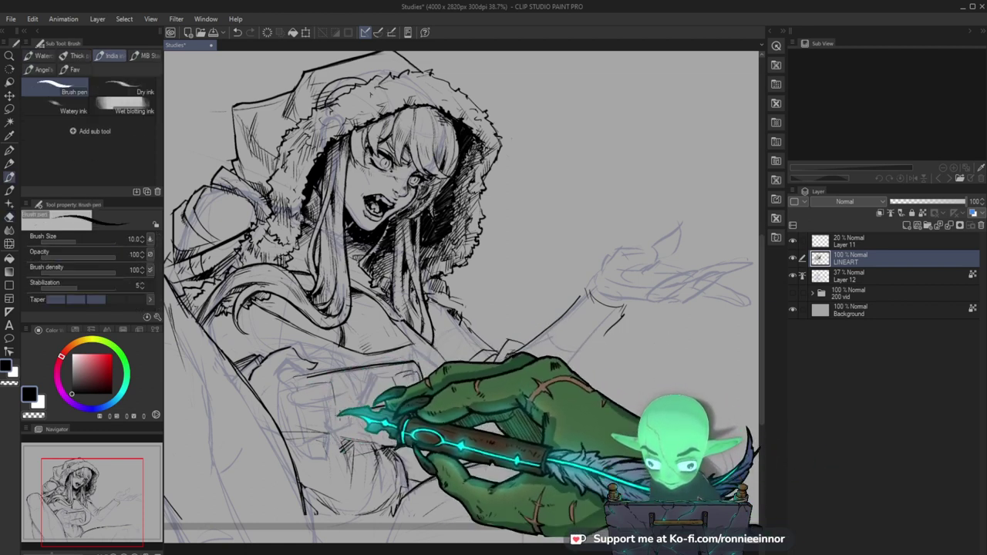
key(b)
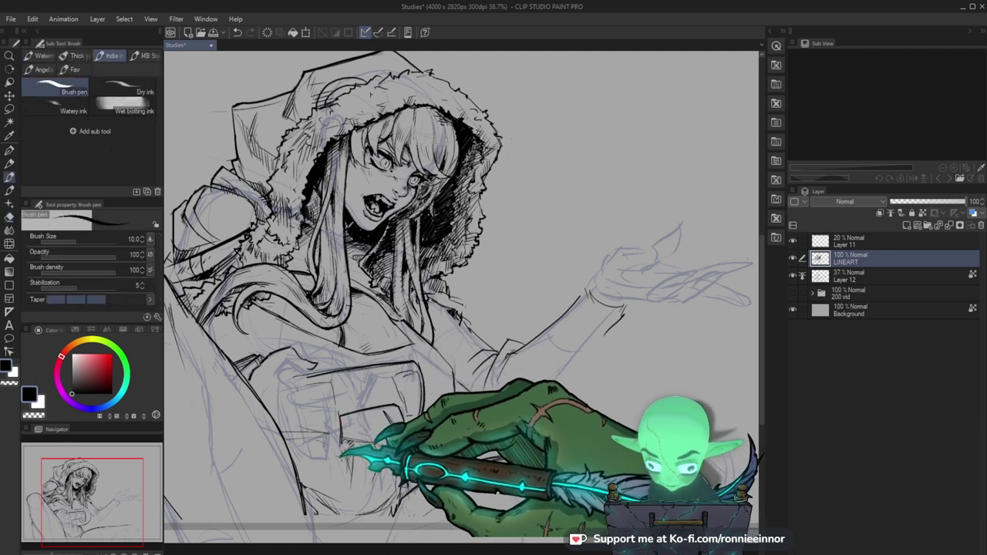
mouse_move(364, 443)
mouse_down()
mouse_move(388, 448)
mouse_move(363, 453)
mouse_move(389, 455)
mouse_up()
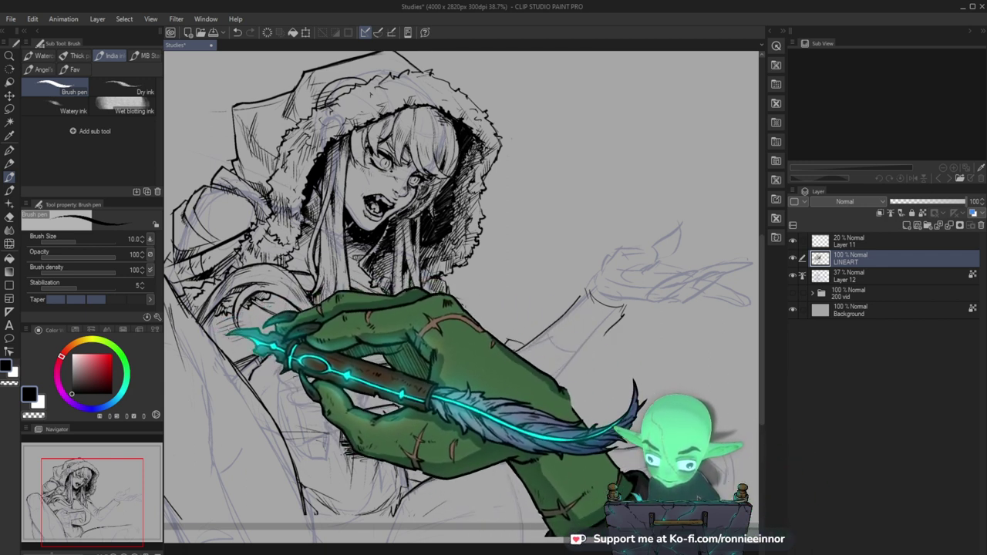
Clean up and ink the outer contour of the raised knee and upper shin with the hard eraser and brush pen.
mouse_move(444, 375)
mouse_down()
mouse_move(524, 371)
mouse_move(471, 348)
mouse_up()
key(e)
drag(246, 273, 217, 277)
key(b)
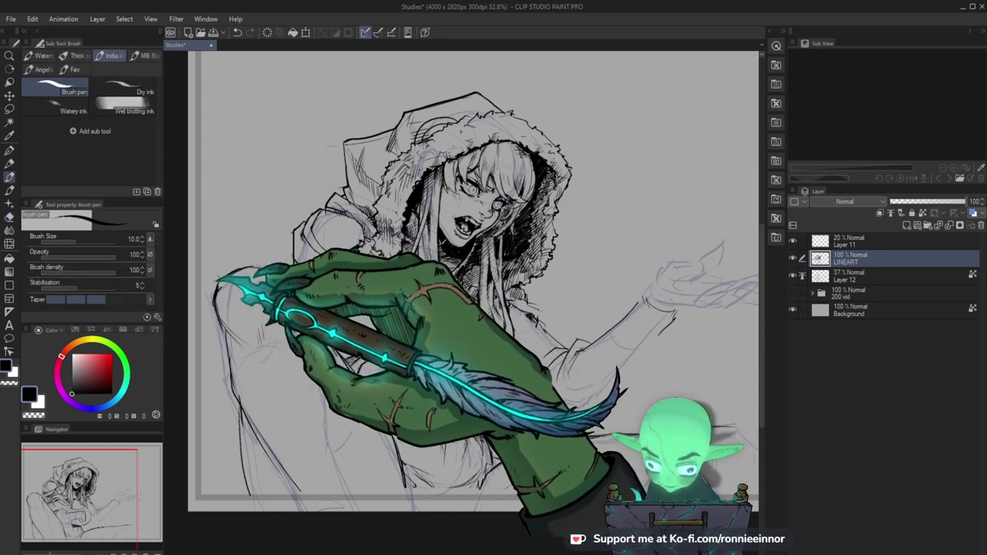
key(e)
key(b)
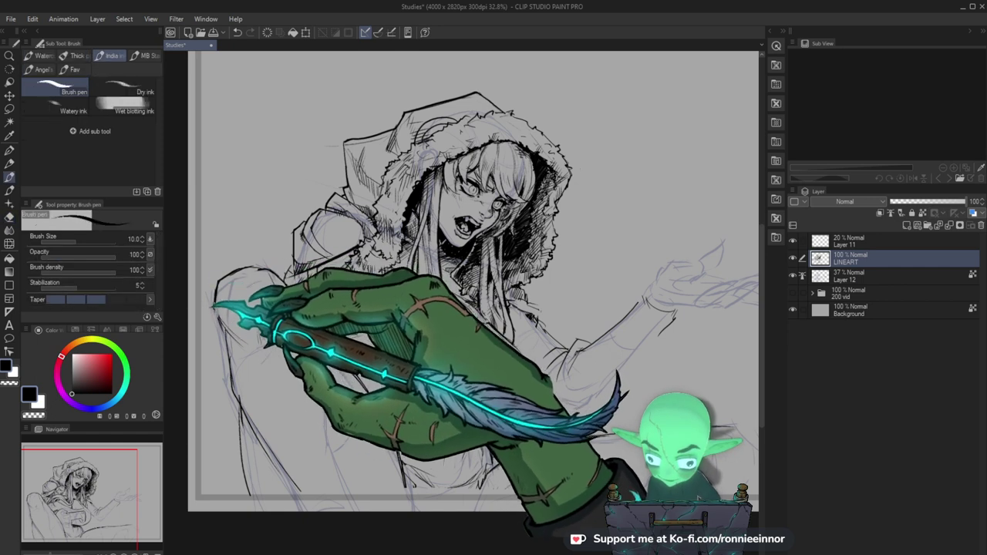
drag(224, 345, 239, 409)
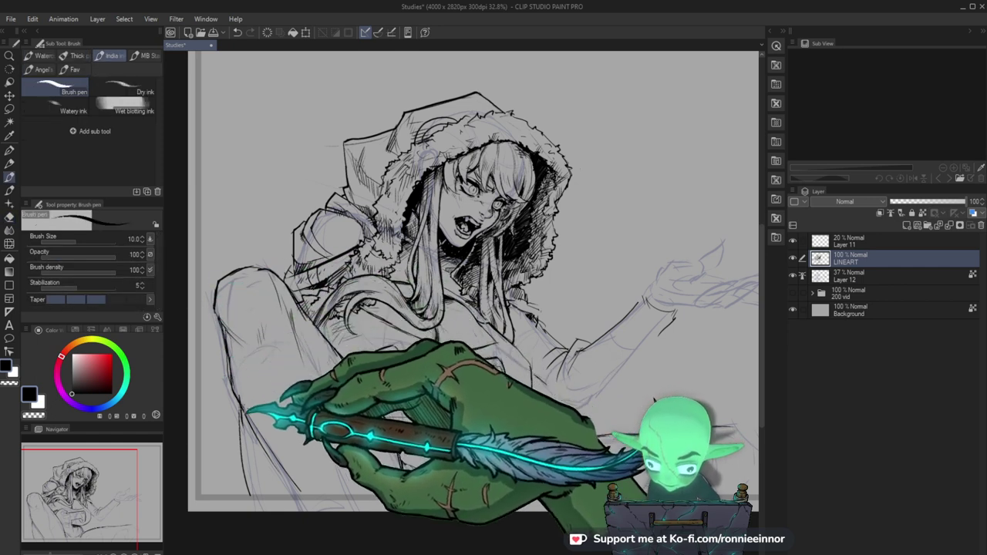
Undo the last stroke on the raised leg and strengthen its long shin and thigh contours.
key(ctrl+space)
drag(305, 432, 339, 421)
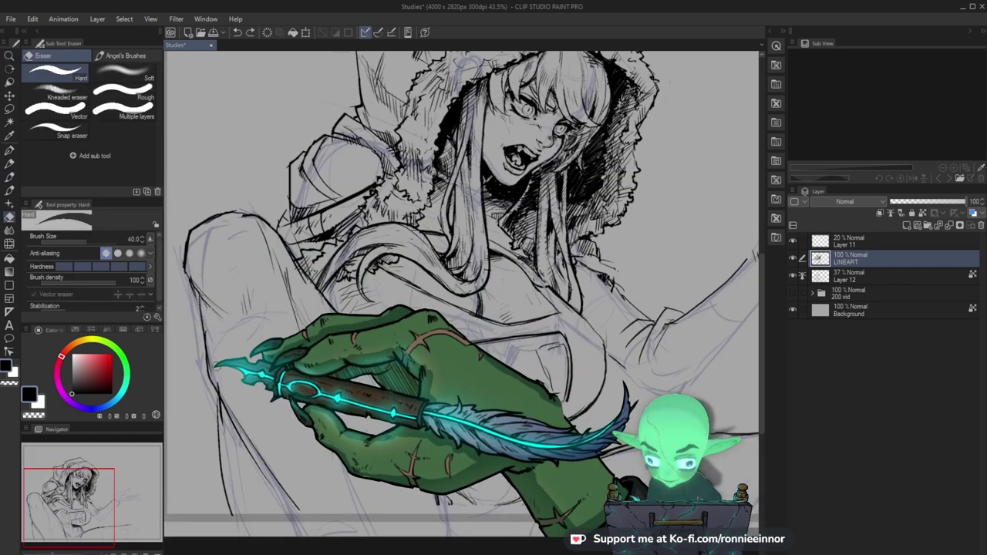
key(ctrl+z)
mouse_move(194, 298)
mouse_down()
mouse_move(202, 348)
mouse_move(202, 322)
mouse_move(202, 348)
mouse_move(298, 507)
mouse_up()
key(ctrl+space)
mouse_move(432, 401)
mouse_down()
mouse_move(374, 393)
mouse_move(395, 375)
mouse_up()
drag(331, 320, 351, 425)
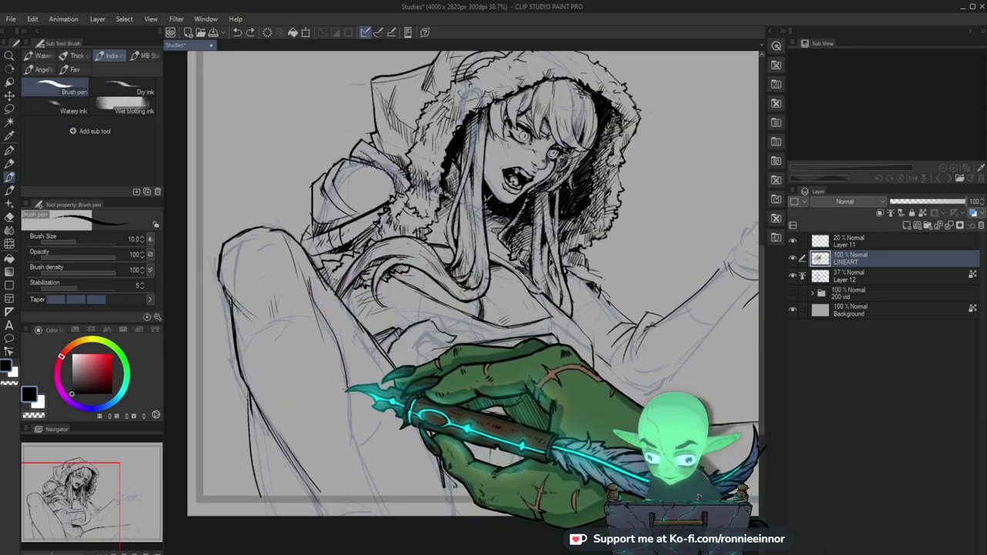
Rework the inked sleeve fold at the elbow of the outstretched arm, undoing and redrawing a stroke.
drag(563, 470, 477, 465)
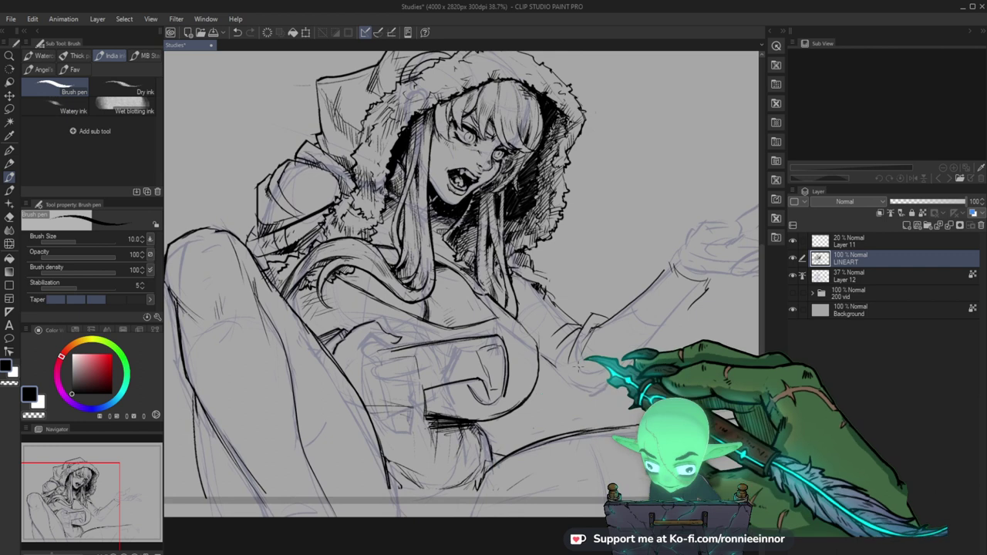
drag(604, 345, 590, 383)
key(e)
key(b)
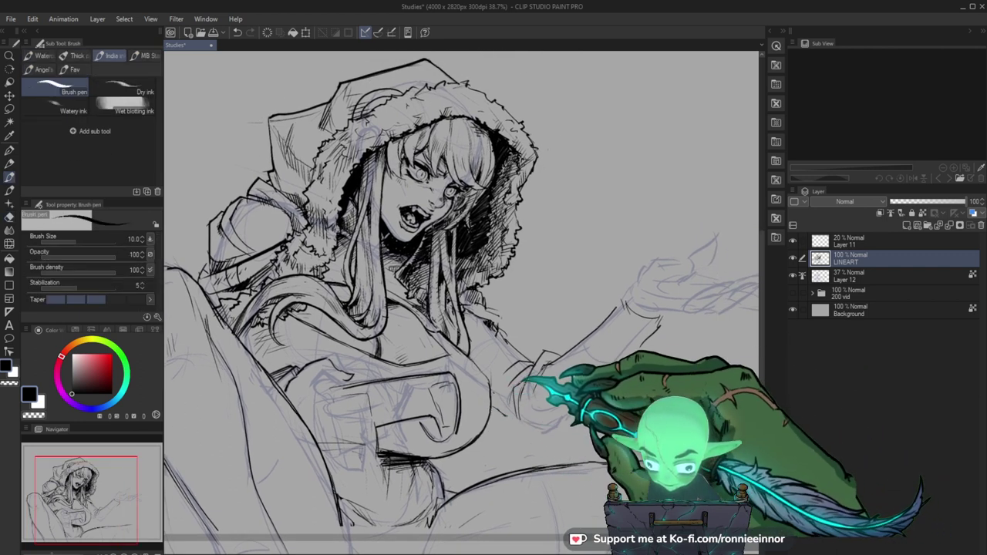
key(ctrl+z)
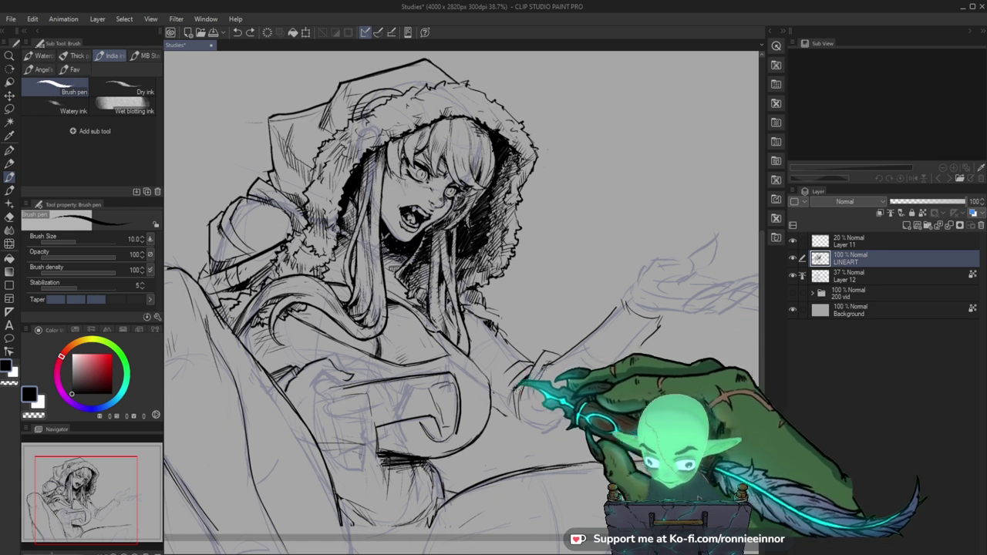
drag(520, 385, 521, 413)
Darken the creases at the outstretched arm's elbow with short hatching and clean their edges with the eraser.
drag(617, 367, 564, 411)
key(e)
drag(468, 425, 487, 399)
key(b)
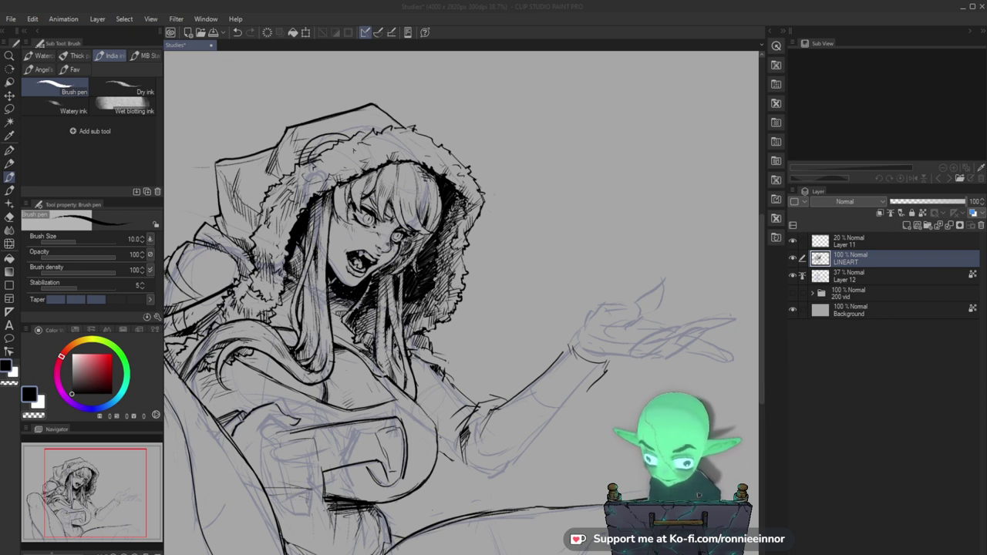
key(e)
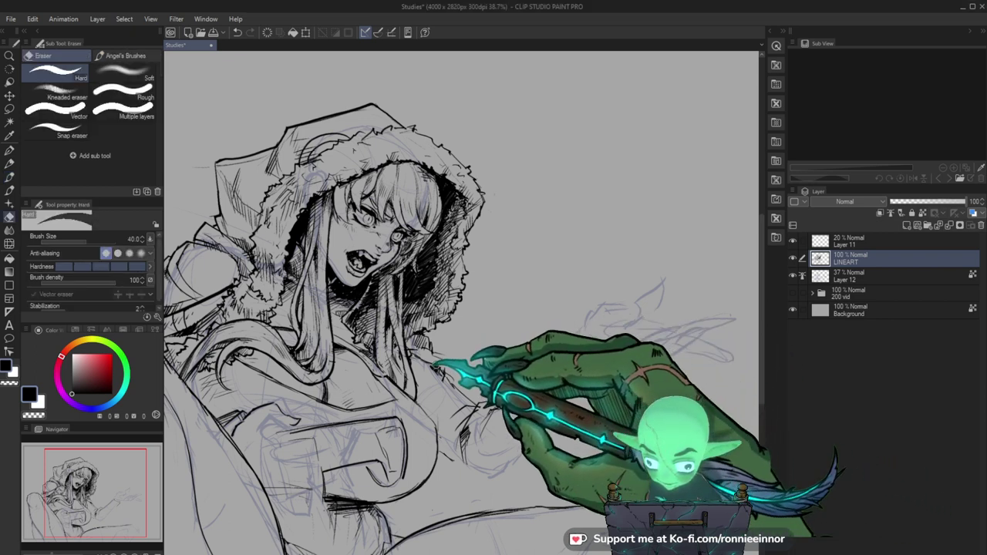
key(b)
drag(538, 456, 522, 424)
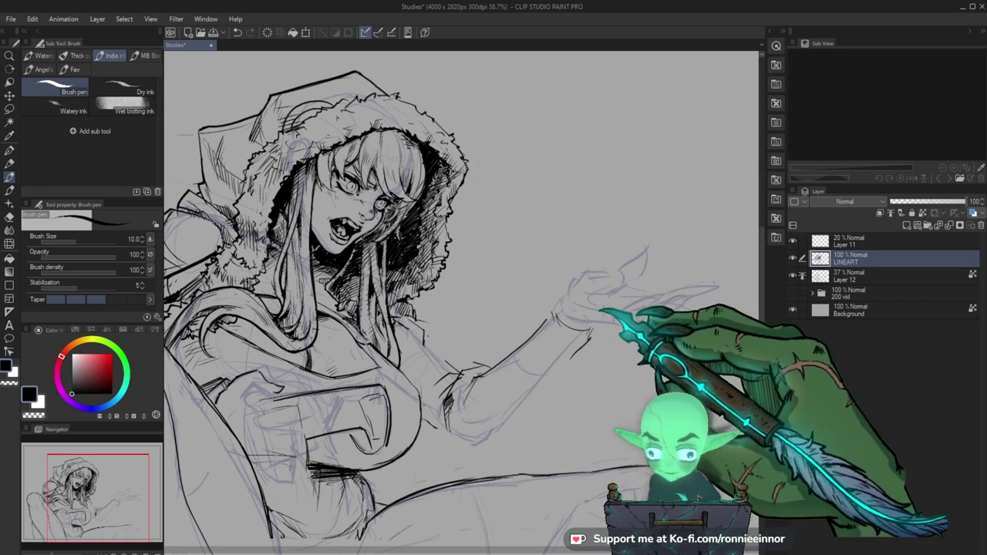
Ink the sleeve cuff at the outstretched wrist and the curved band just behind it.
drag(544, 349, 561, 354)
key(e)
key(b)
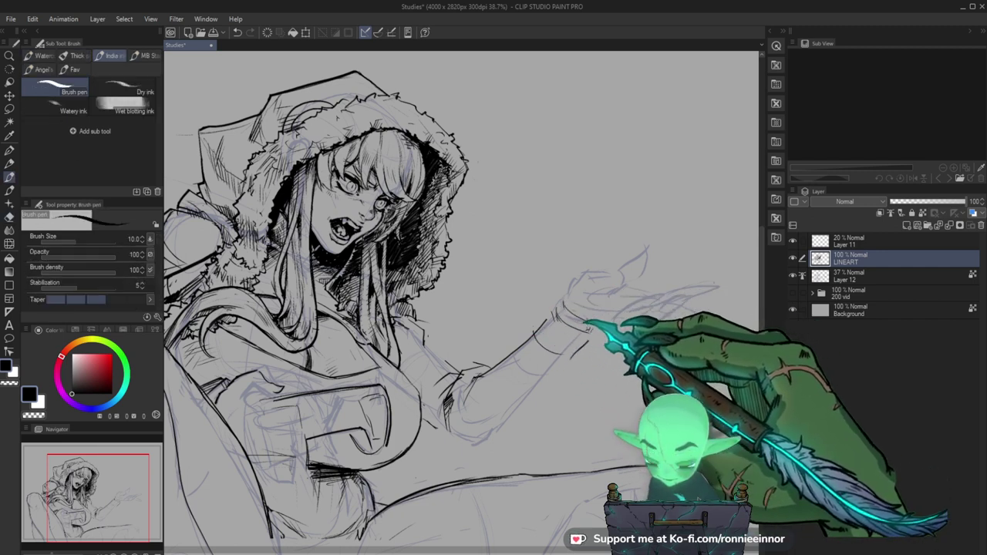
mouse_move(556, 302)
mouse_down()
mouse_move(530, 330)
mouse_move(659, 340)
mouse_move(566, 343)
mouse_move(620, 388)
mouse_up()
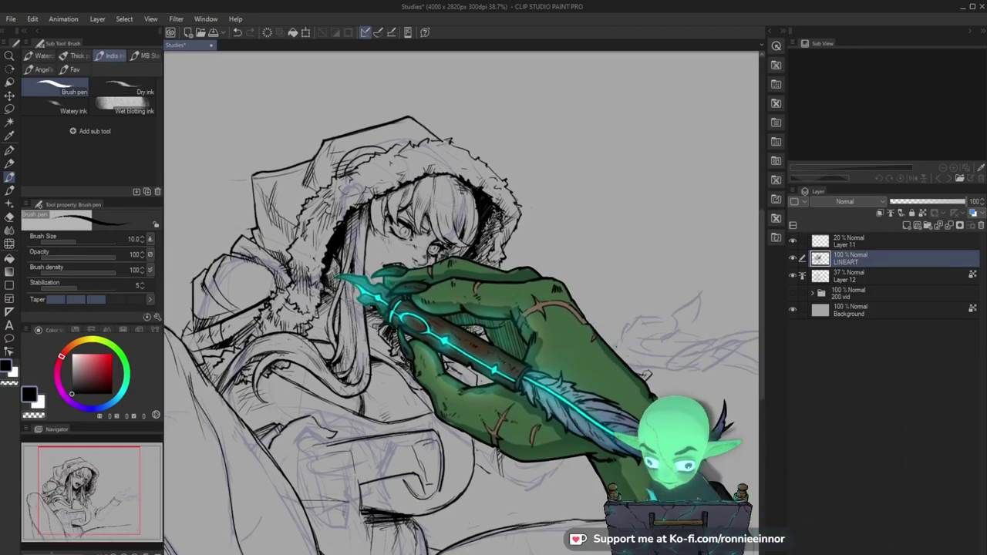
Ink angular fabric folds on the near shoulder beside the hood's fur trim, cleaning them with the eraser.
key(e)
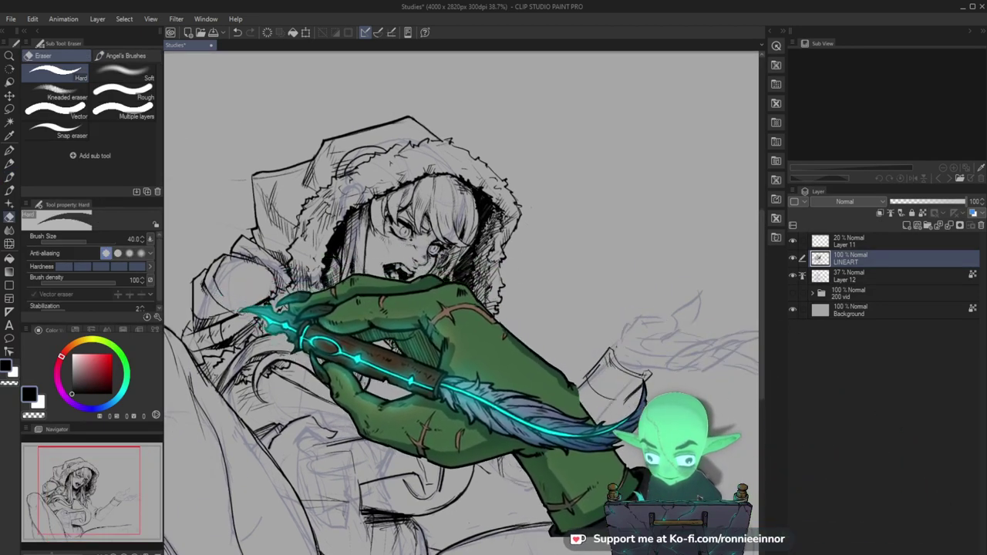
key(b)
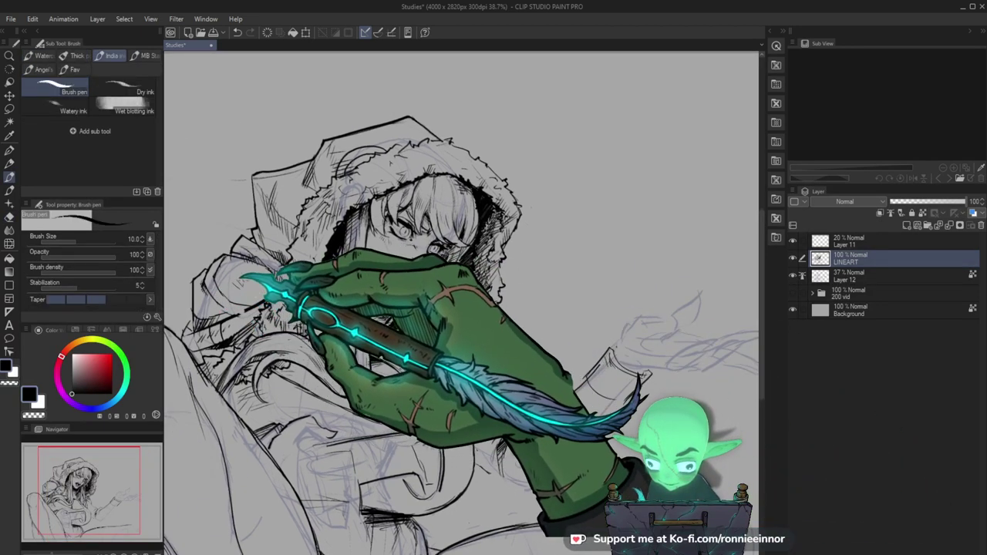
drag(475, 441, 496, 417)
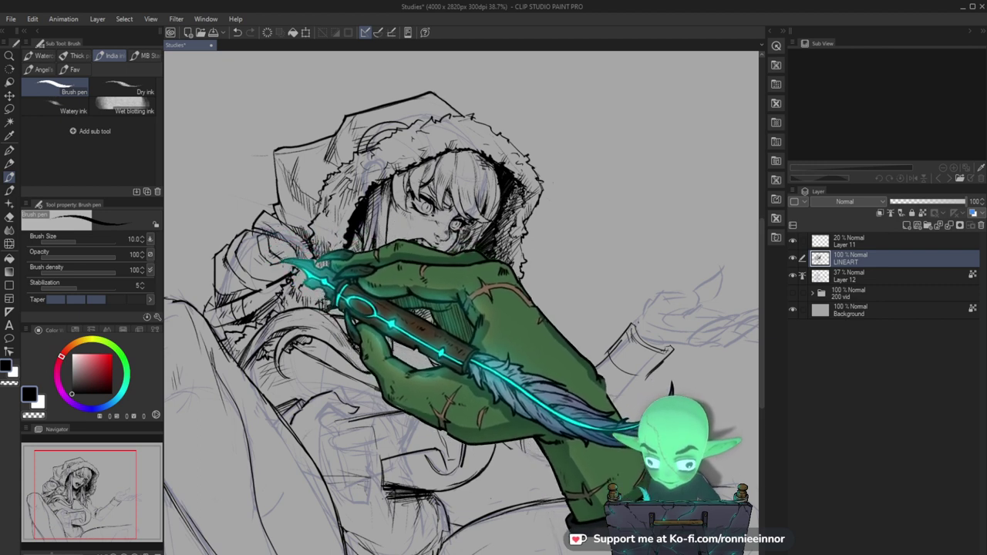
key(e)
key(b)
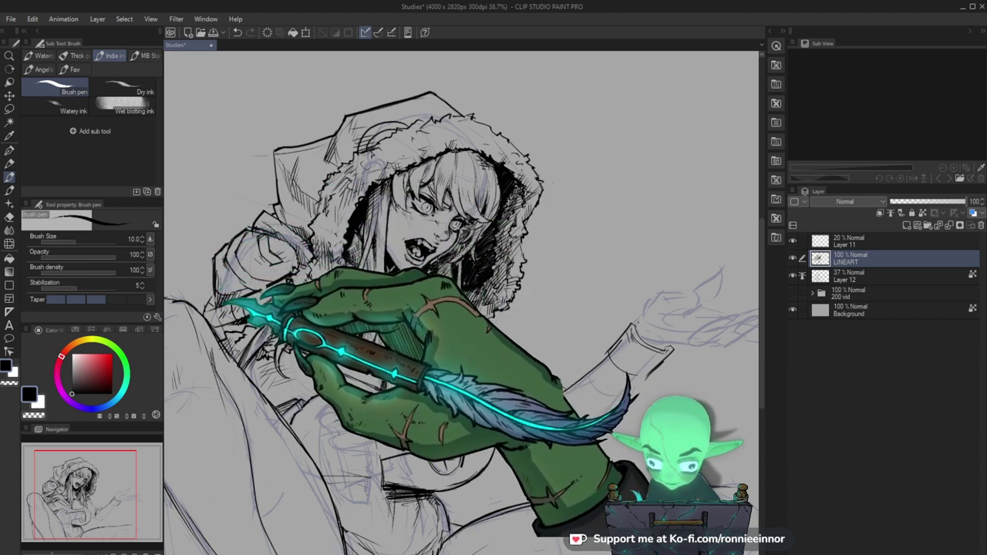
Refine the outstretched arm's upper sleeve contour and folds between shoulder and elbow, alternating eraser and brush pen.
key(ctrl+space)
drag(319, 281, 239, 309)
drag(455, 344, 476, 367)
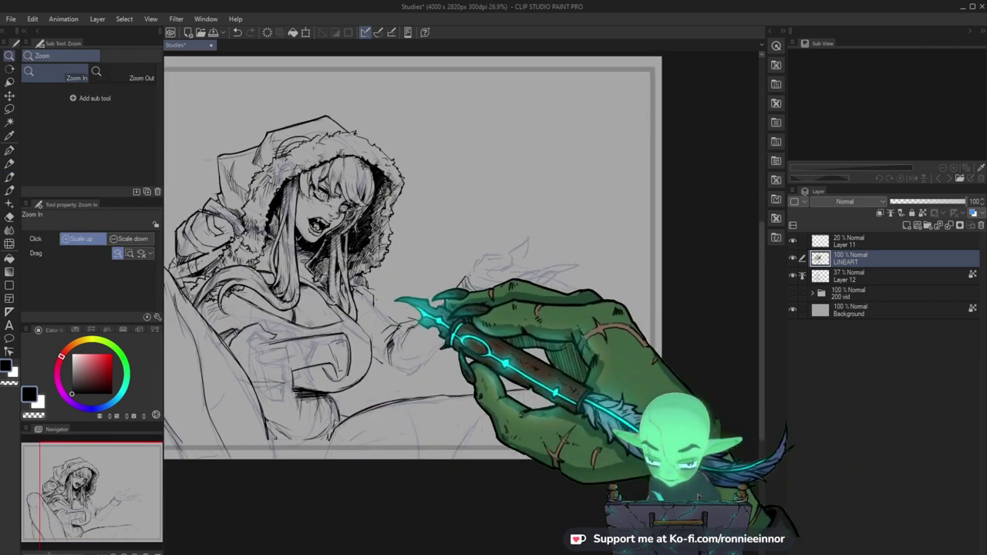
drag(398, 302, 414, 299)
key(ctrl+plus)
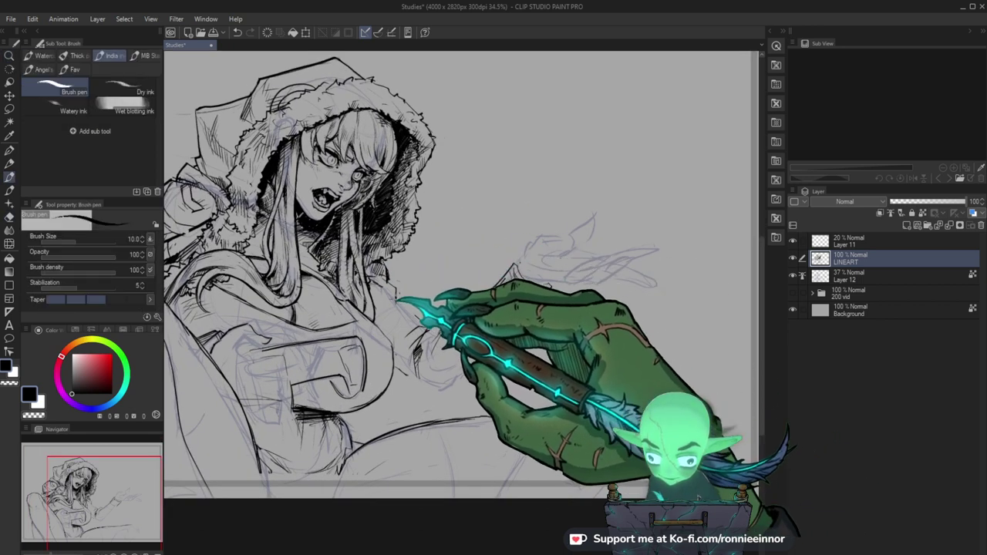
key(e)
drag(414, 329, 420, 323)
key(b)
key(e)
key(b)
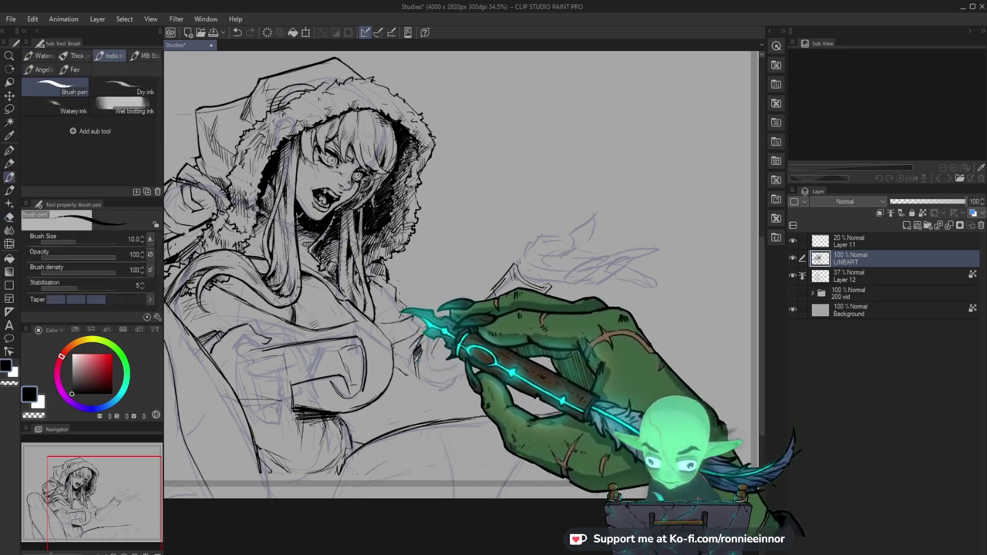
key(e)
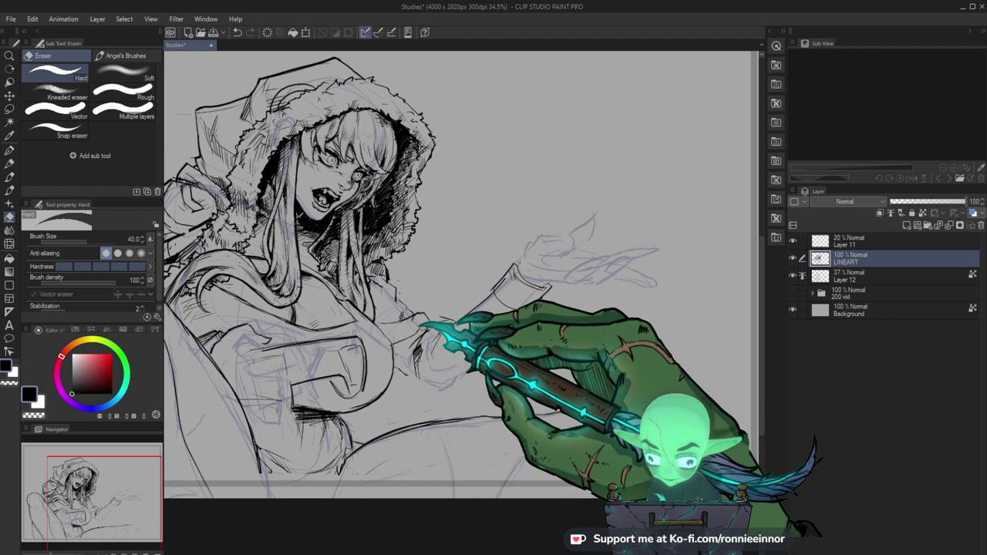
key(b)
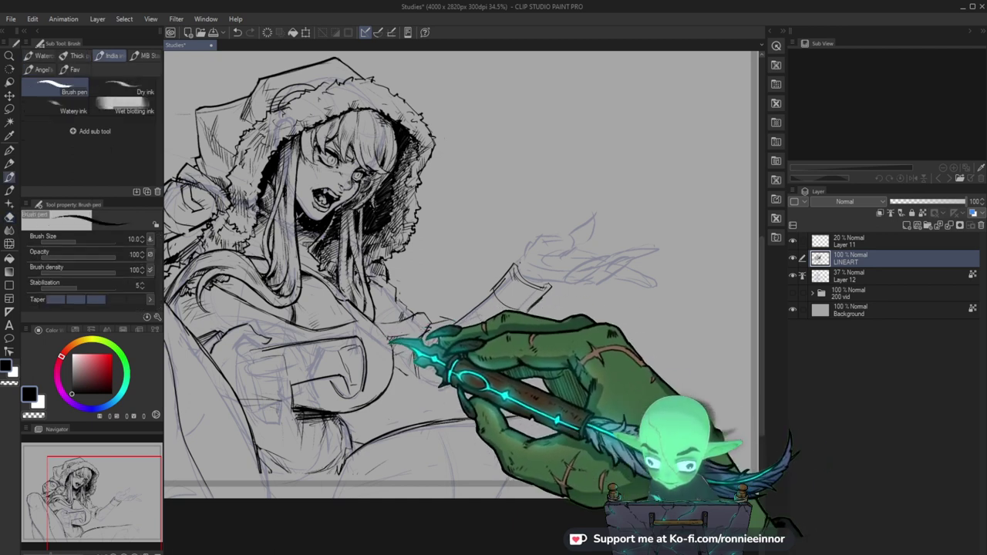
Add a hatched black shadow to the hooked shape below the chest and trim its edges with the eraser.
drag(378, 397, 338, 414)
key(ctrl+z)
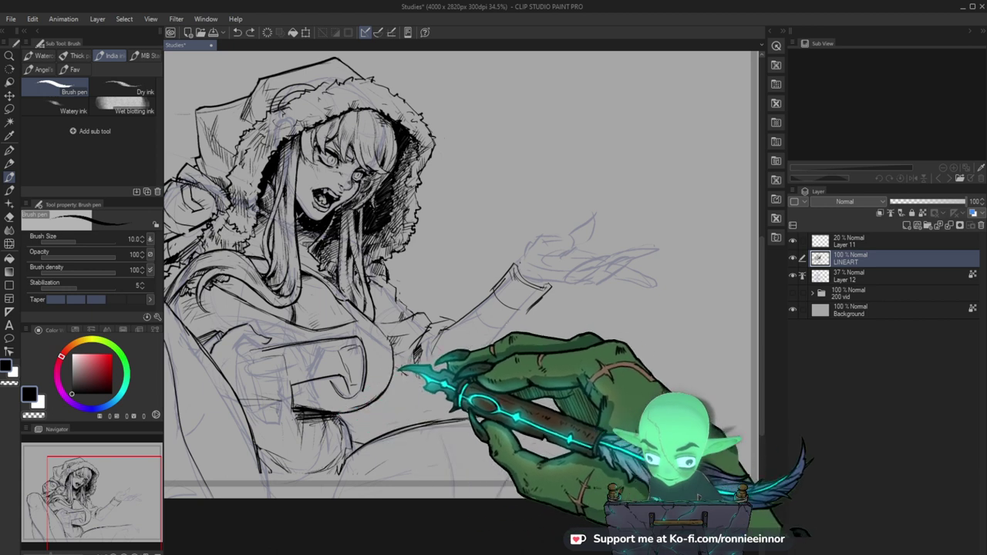
scroll(397, 370, up, 3)
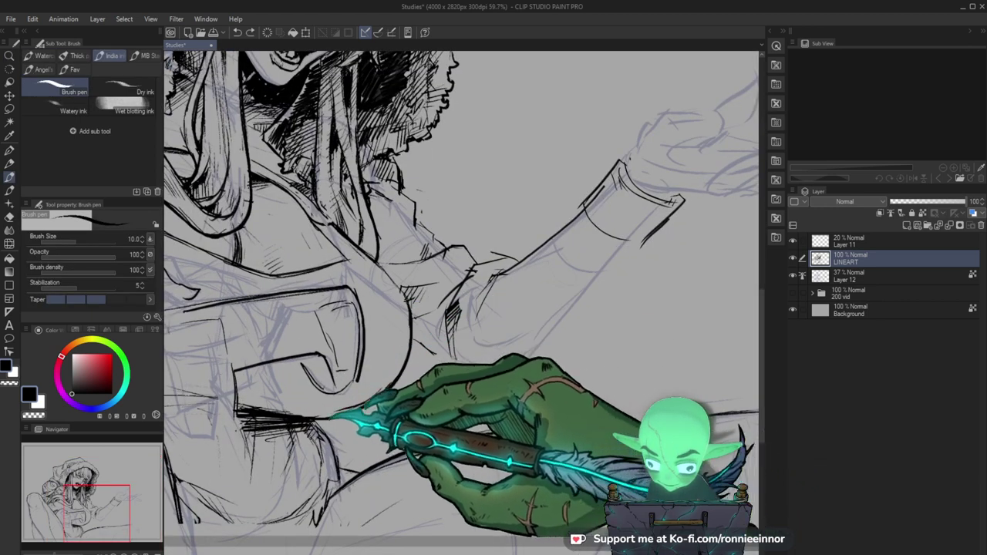
key(e)
drag(397, 355, 408, 310)
mouse_move(347, 351)
mouse_down()
mouse_move(365, 354)
mouse_move(337, 360)
mouse_move(369, 356)
mouse_up()
key(b)
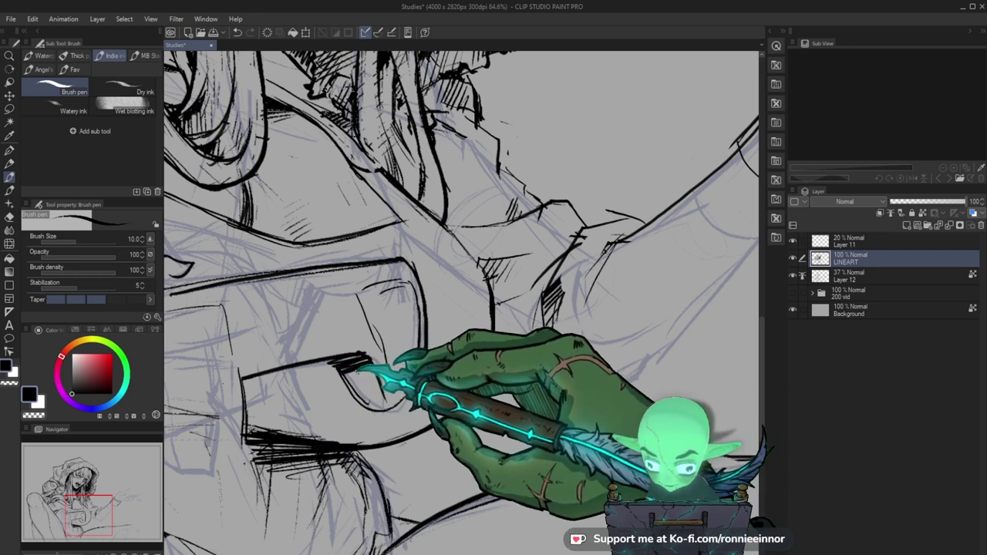
key(e)
key(b)
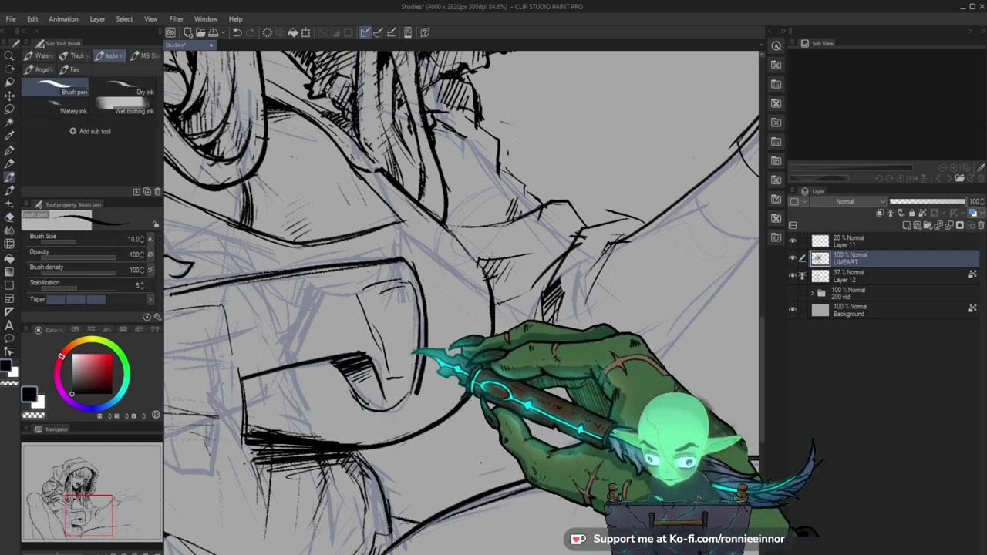
Ink a narrow upright panel inside the hooked shape's curve and clean its outline with the eraser.
key(e)
key(b)
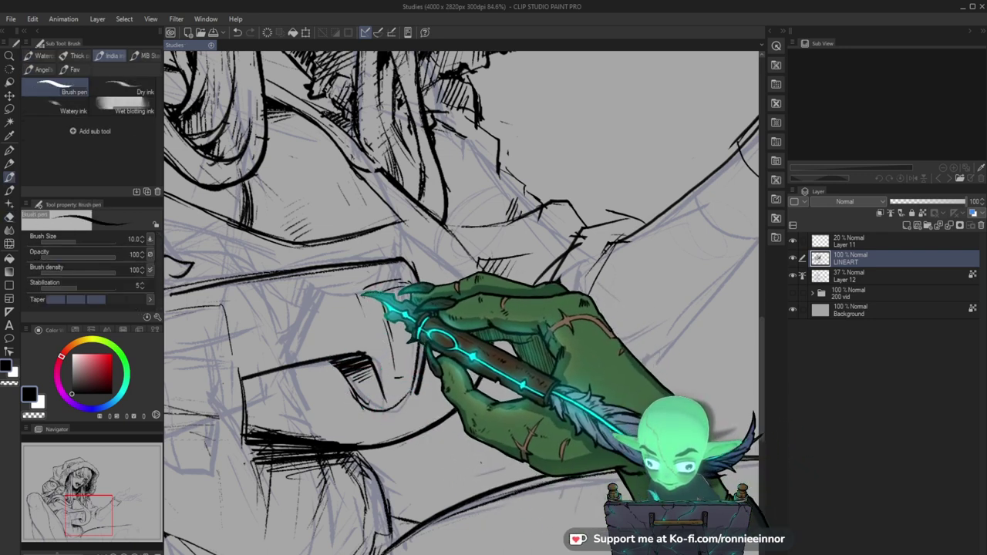
key(e)
key(b)
key(e)
key(b)
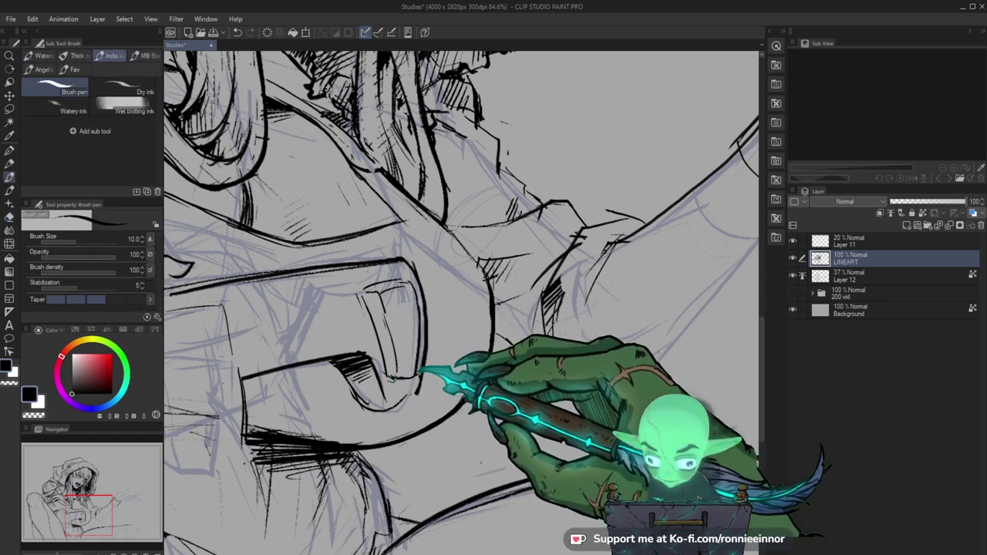
Divide the narrow upright panel below the chest into sections with short inked crosslines, erasing the overshoots.
key(ctrl+space)
drag(460, 361, 386, 362)
drag(463, 360, 516, 346)
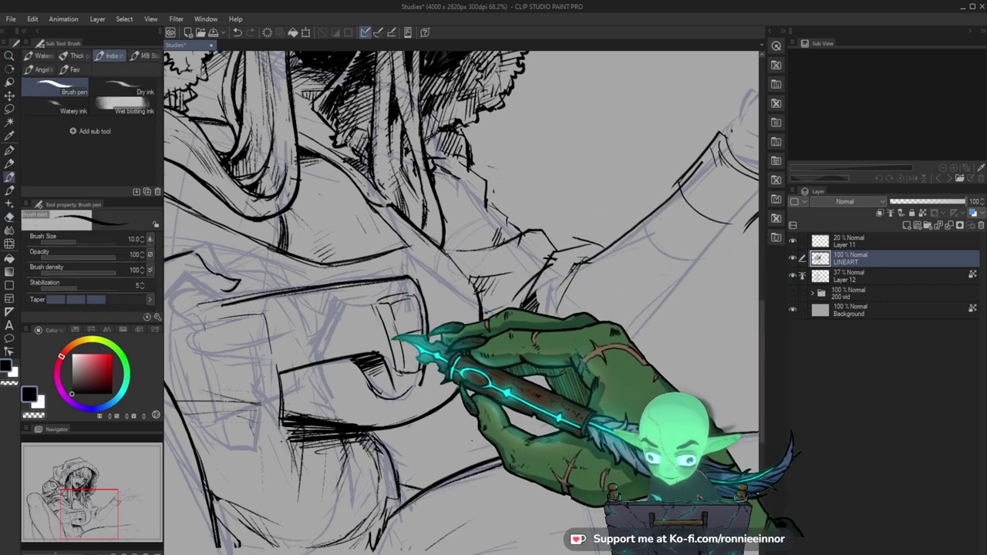
key(e)
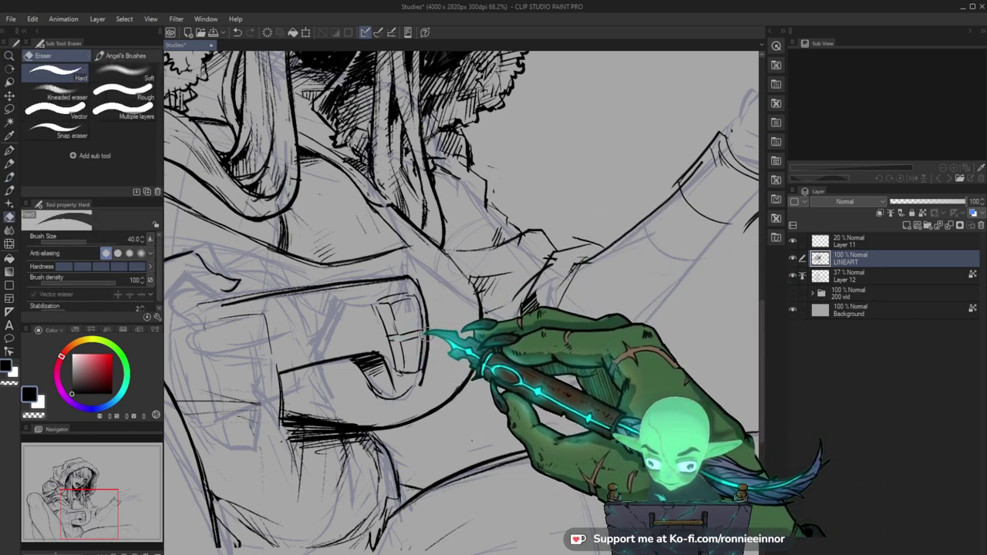
key(b)
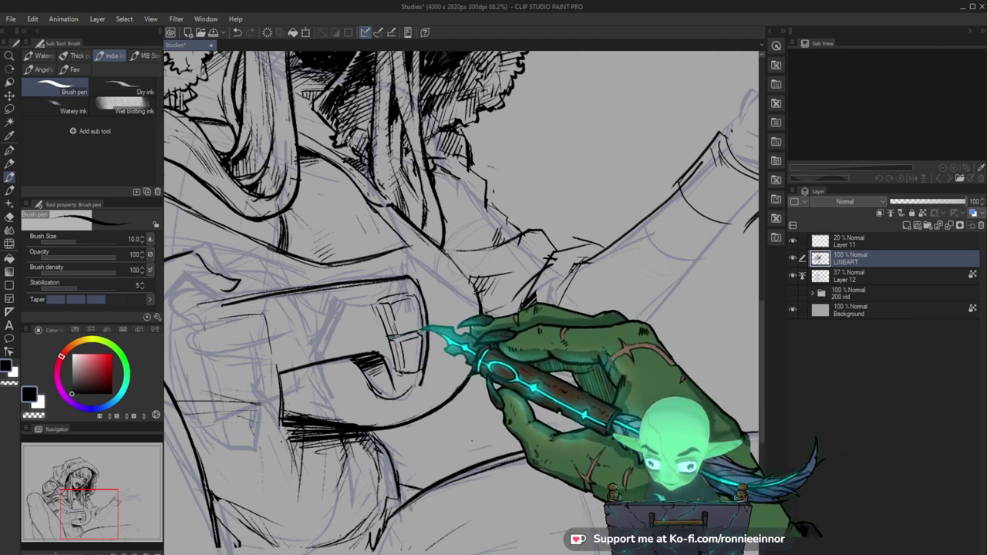
key(e)
key(b)
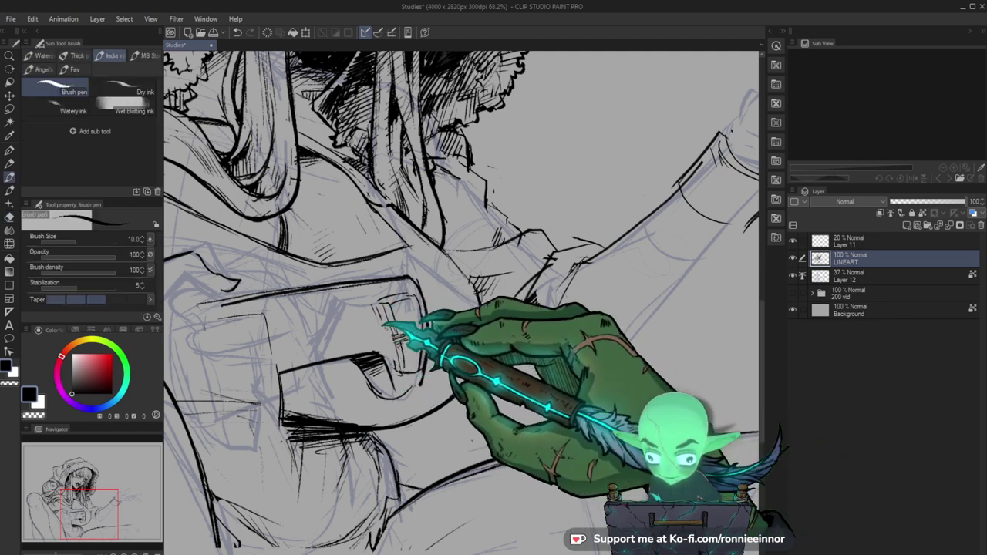
key(e)
key(b)
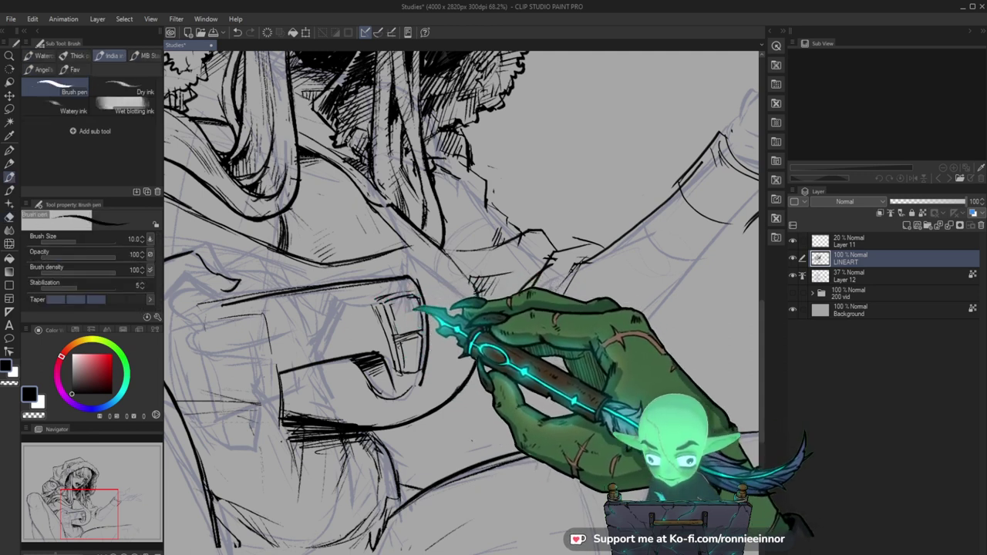
Touch up the outline of the sectioned panel below the chest and check the line art across the figure.
key(e)
key(b)
drag(500, 346, 461, 339)
drag(461, 302, 496, 320)
key(p)
mouse_move(447, 338)
mouse_down()
mouse_move(457, 364)
mouse_move(482, 373)
mouse_up()
key(ctrl+space)
mouse_move(490, 413)
mouse_down()
mouse_move(460, 436)
mouse_move(477, 468)
mouse_up()
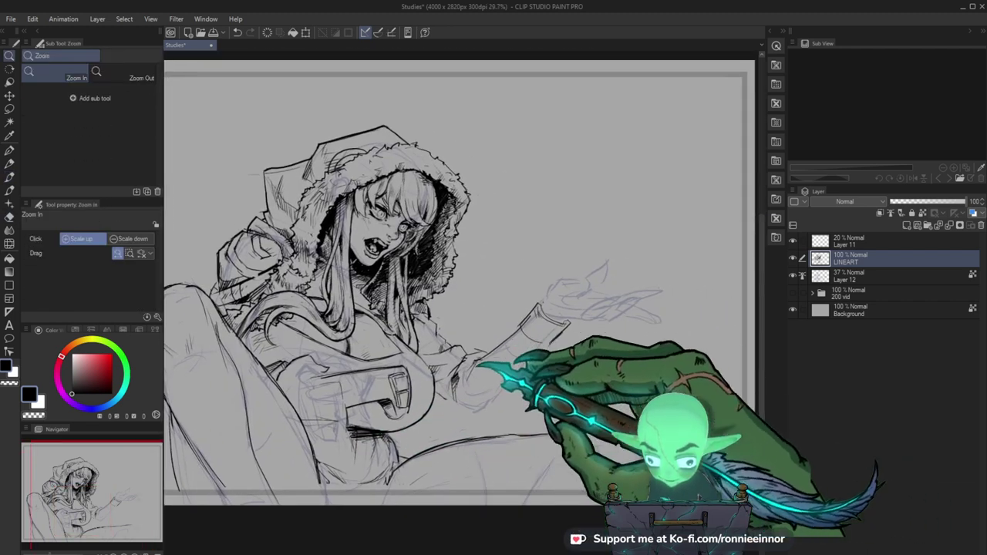
drag(479, 375, 505, 365)
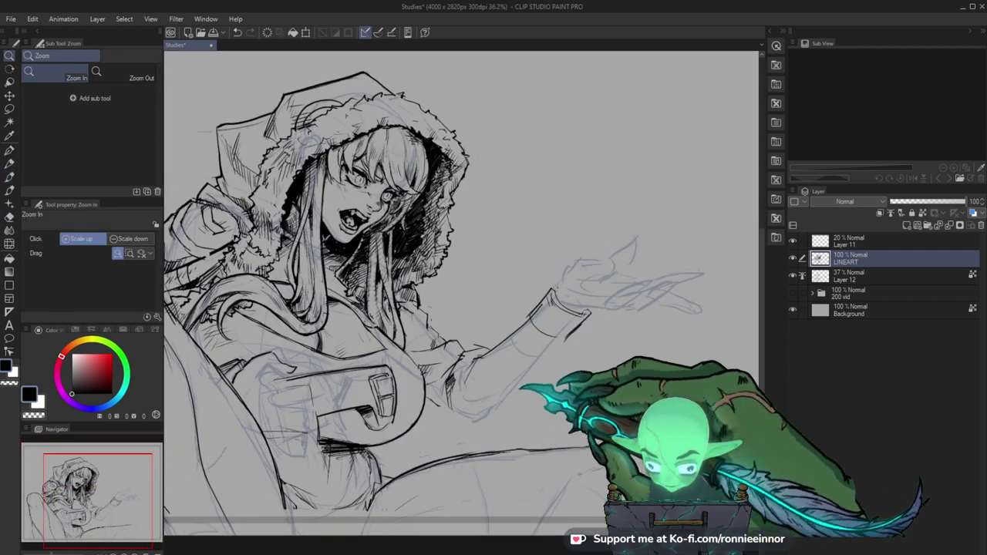
Enlarge the eraser to 120, clear the rough forearm lines below the wrist cuff and re-ink the sleeve's upper edge.
key(b)
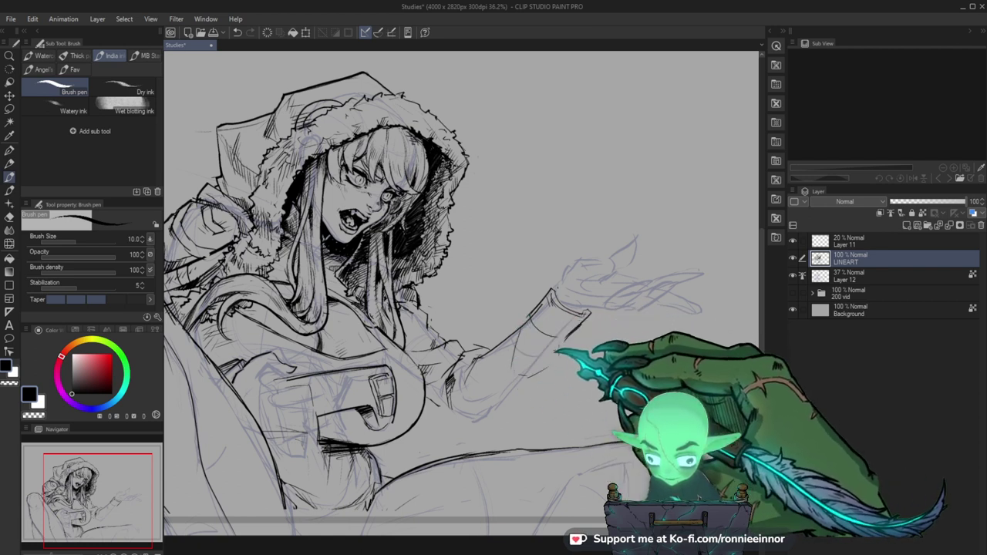
key(e)
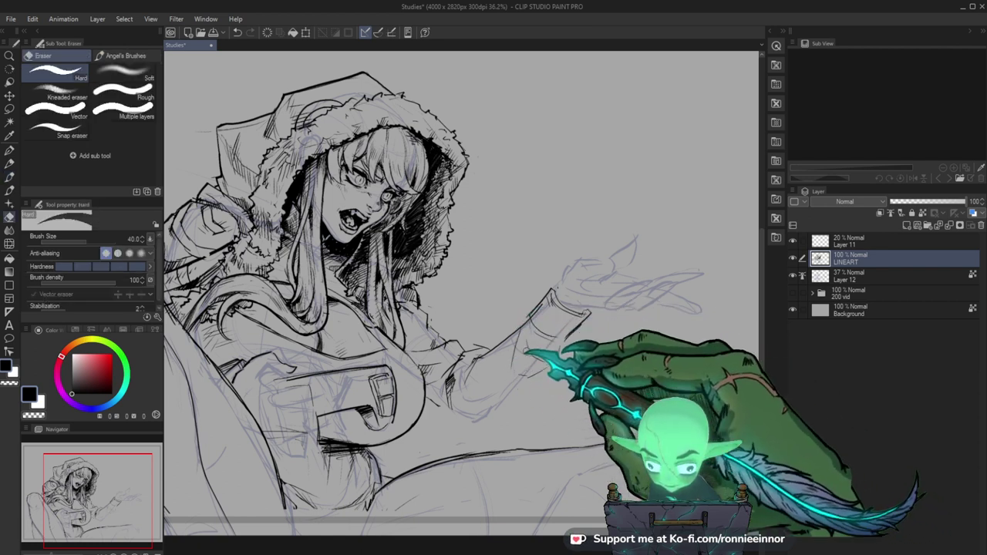
key(bracketright)
key(bracketright)
key(bracketright)
key(bracketright)
key(bracketright)
key(bracketright)
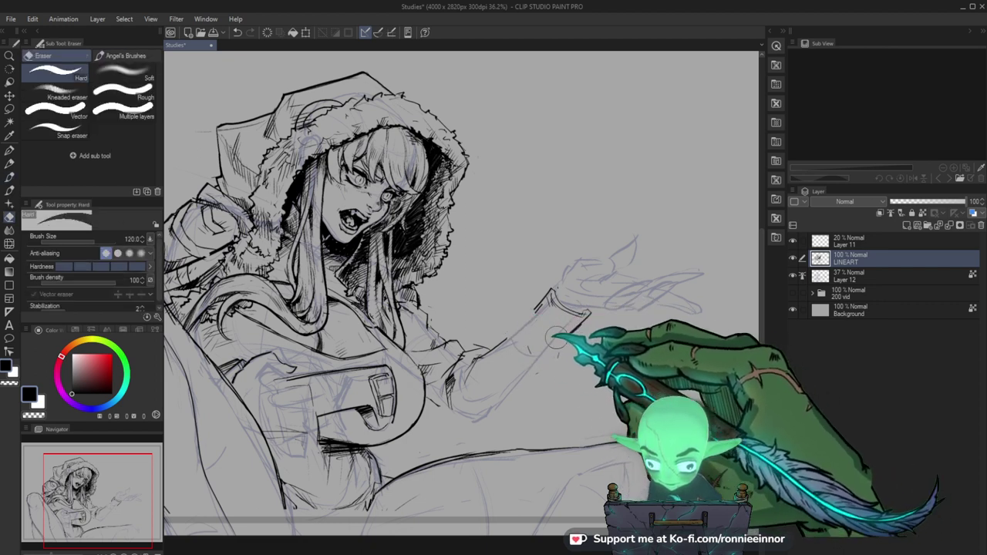
key(b)
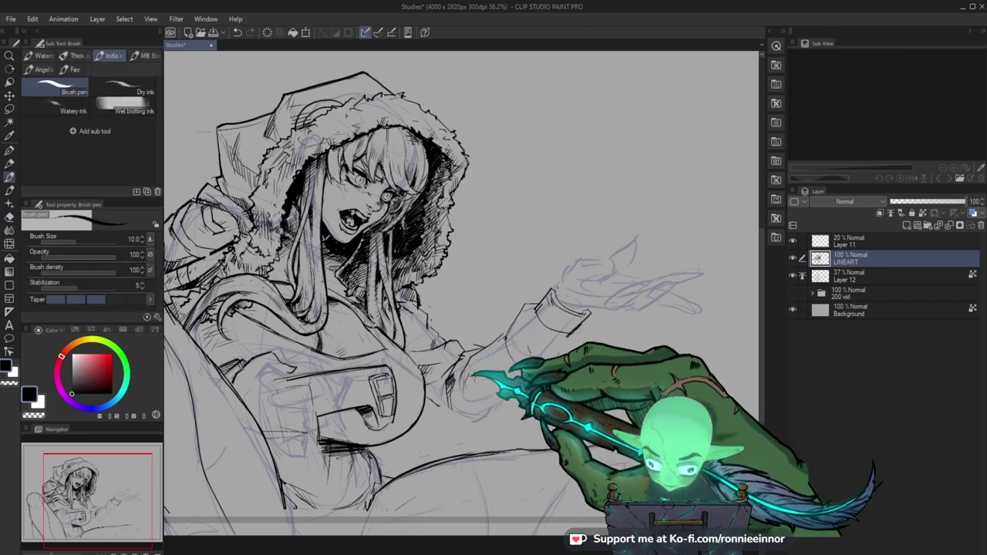
Rework the bent elbow of the outstretched sleeve with inked contour lines, erasing the old strokes around it.
key(e)
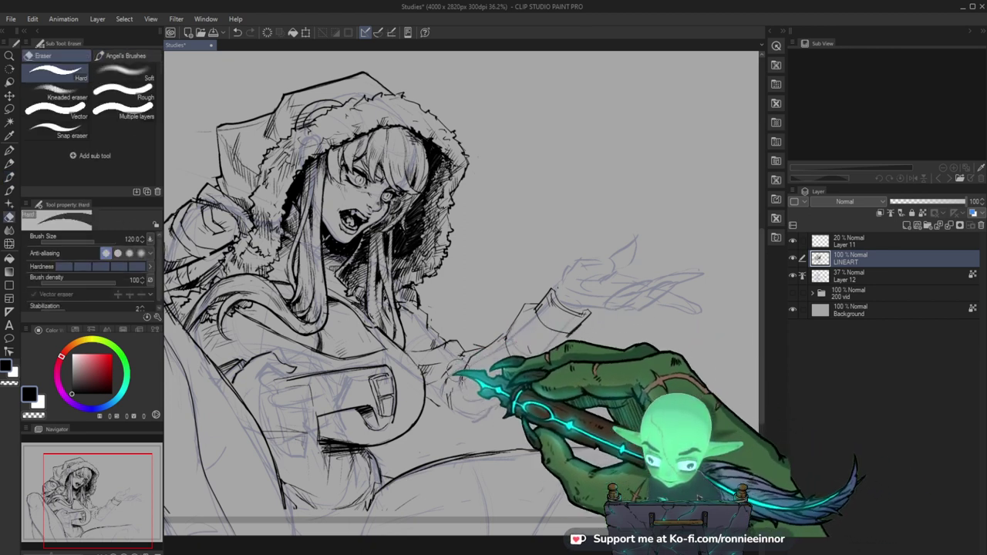
key(b)
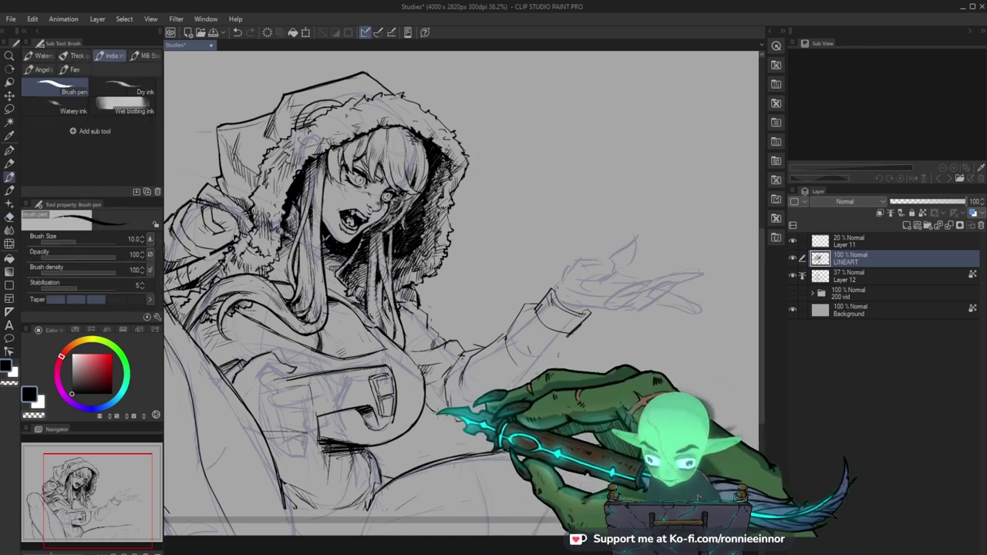
key(e)
key(b)
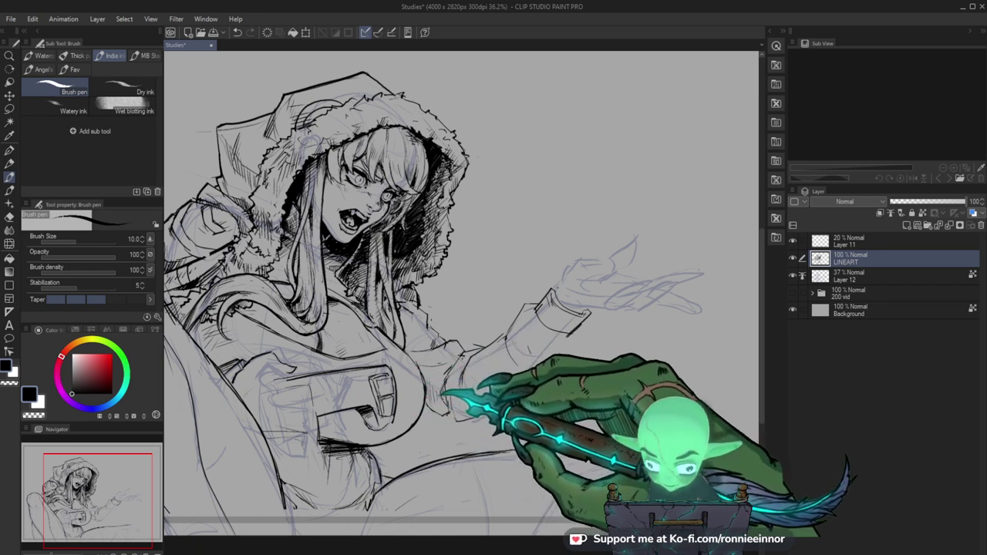
drag(442, 392, 448, 411)
Ink the underside of the outstretched sleeve from the elbow toward the wrist as an angular outline.
key(ctrl+space)
mouse_move(503, 375)
mouse_down()
mouse_move(622, 335)
mouse_move(609, 356)
mouse_up()
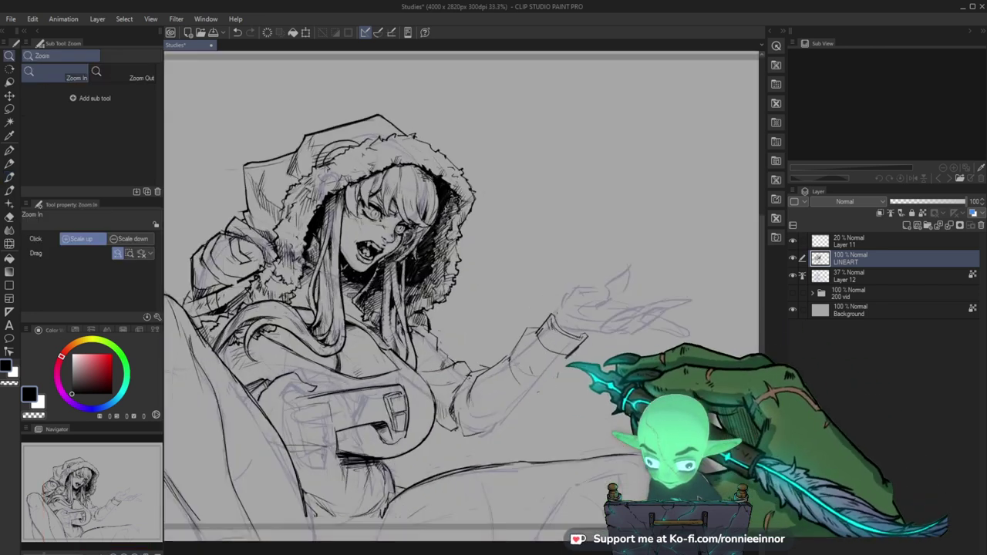
key(e)
key(b)
drag(453, 425, 488, 441)
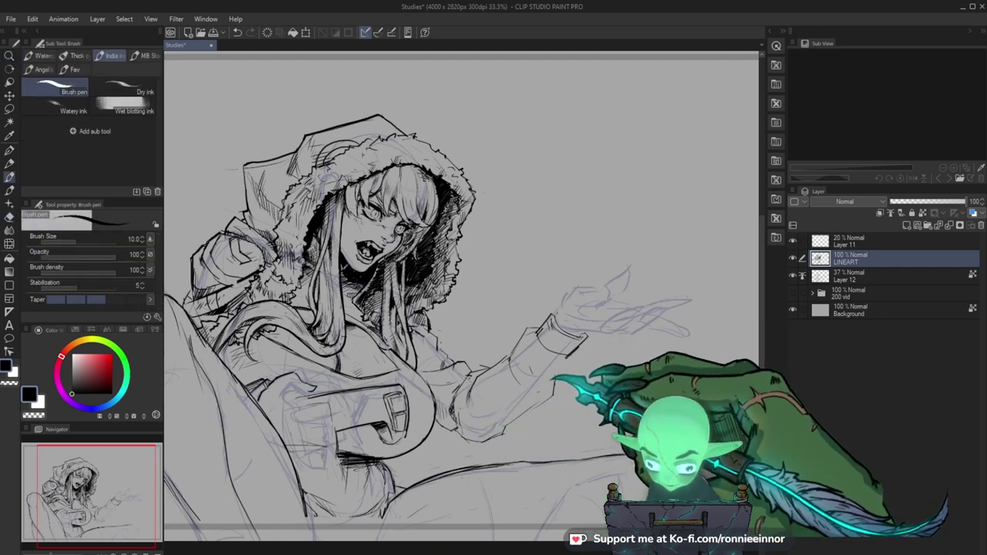
drag(629, 344, 595, 362)
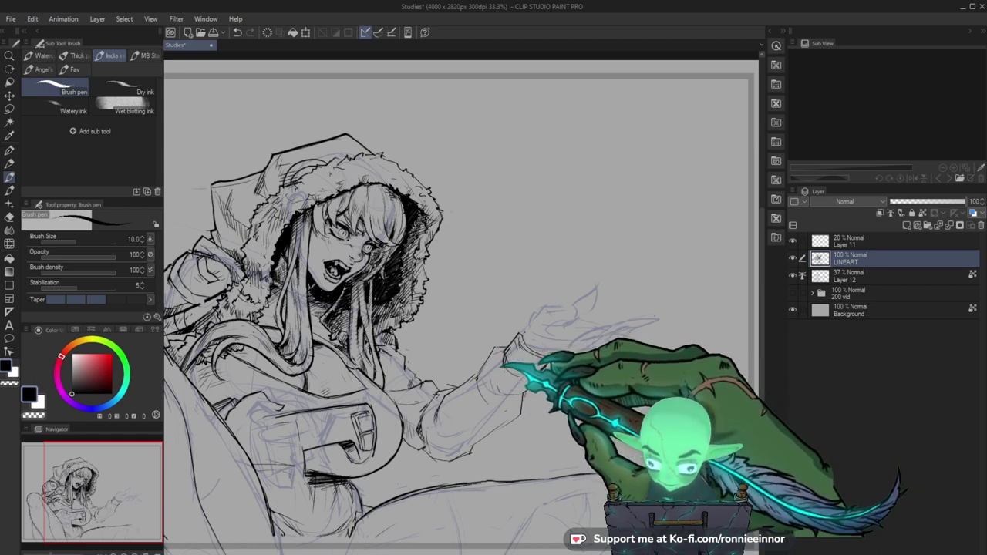
key(ctrl+space)
drag(595, 351, 572, 353)
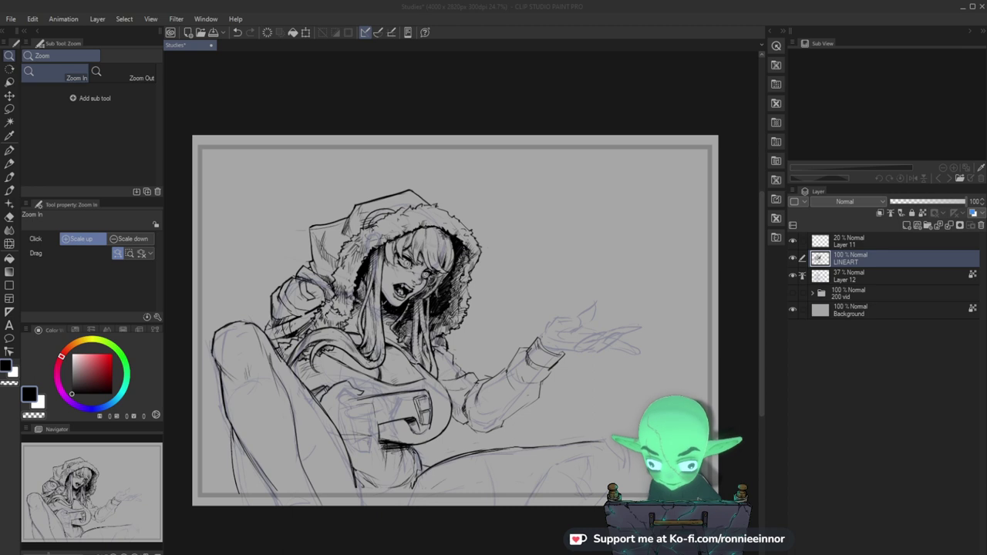
drag(526, 406, 571, 400)
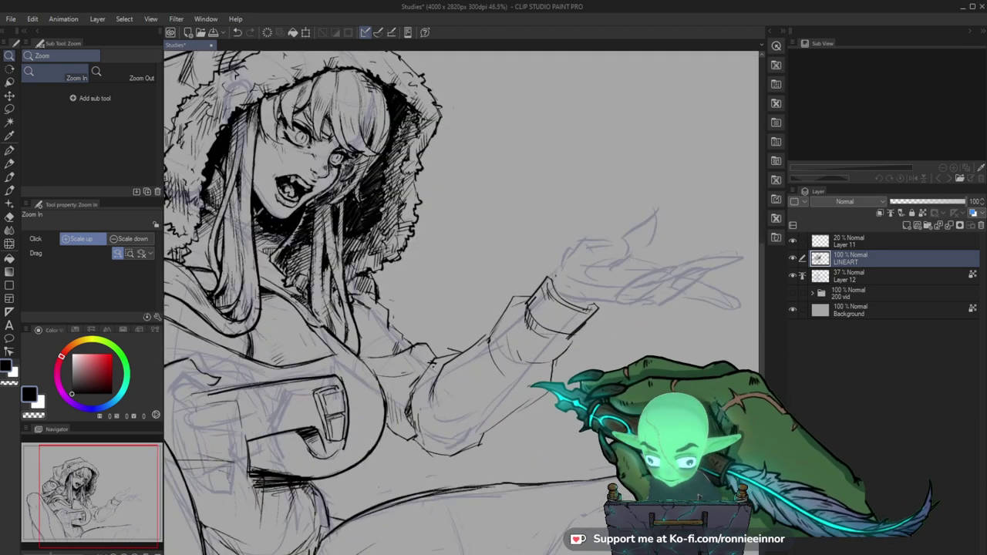
Shape the loose sleeve opening below the wrist cuff with inked folds, trimming overlaps with the eraser.
key(e)
key(b)
mouse_move(511, 299)
mouse_down()
mouse_move(497, 334)
mouse_move(506, 298)
mouse_move(582, 311)
mouse_move(507, 297)
mouse_move(492, 329)
mouse_up()
drag(601, 362, 598, 362)
scroll(569, 372, up, 3)
key(e)
key(b)
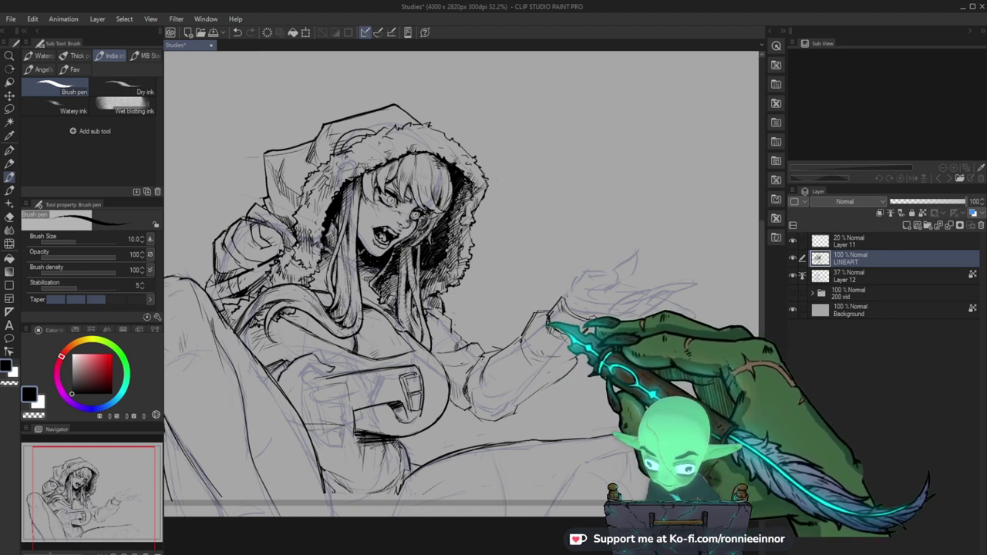
Refine the wrist cuff and the sleeve folds beside it, alternating brush pen strokes with eraser cleanup.
key(ctrl+space)
drag(592, 317, 607, 308)
key(e)
drag(542, 302, 555, 285)
key(b)
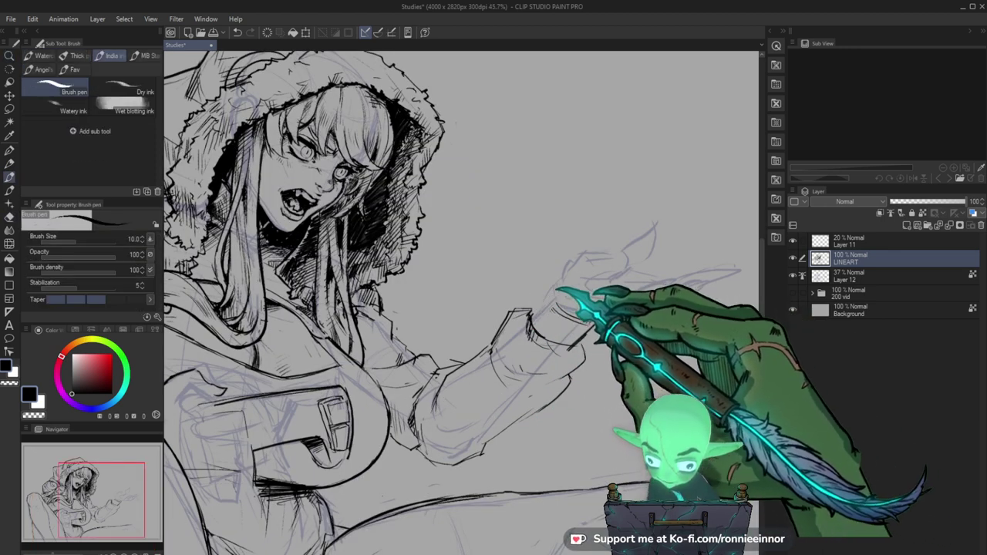
key(e)
drag(596, 318, 570, 346)
key(b)
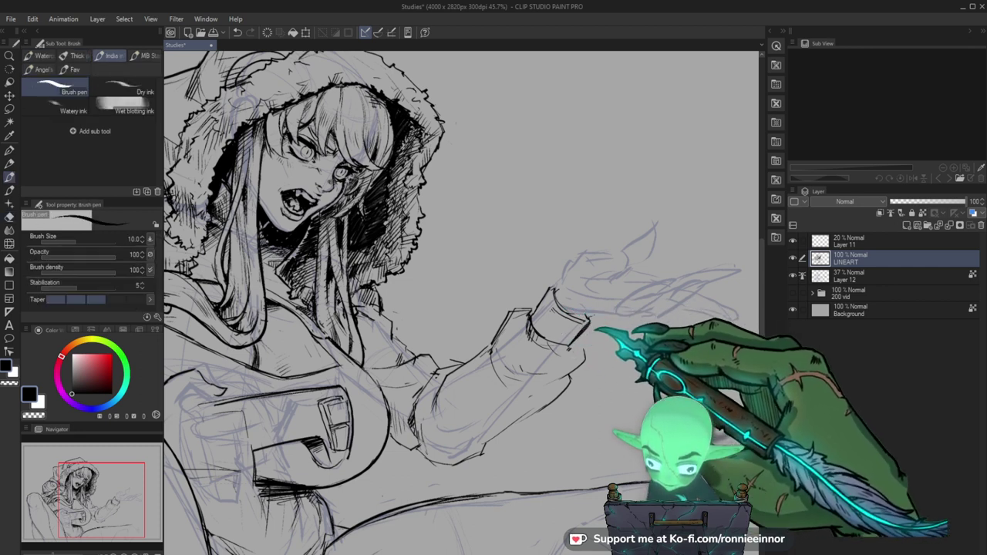
key(e)
key(b)
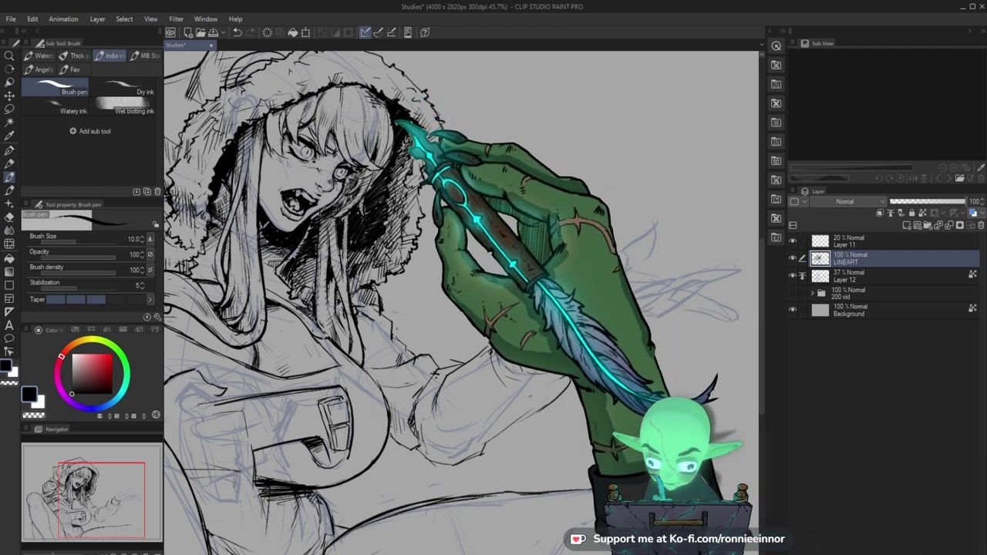
Refine the strands of the bangs against the hood's inner shadow with fine ink lines and small erasures.
scroll(388, 153, up, 3)
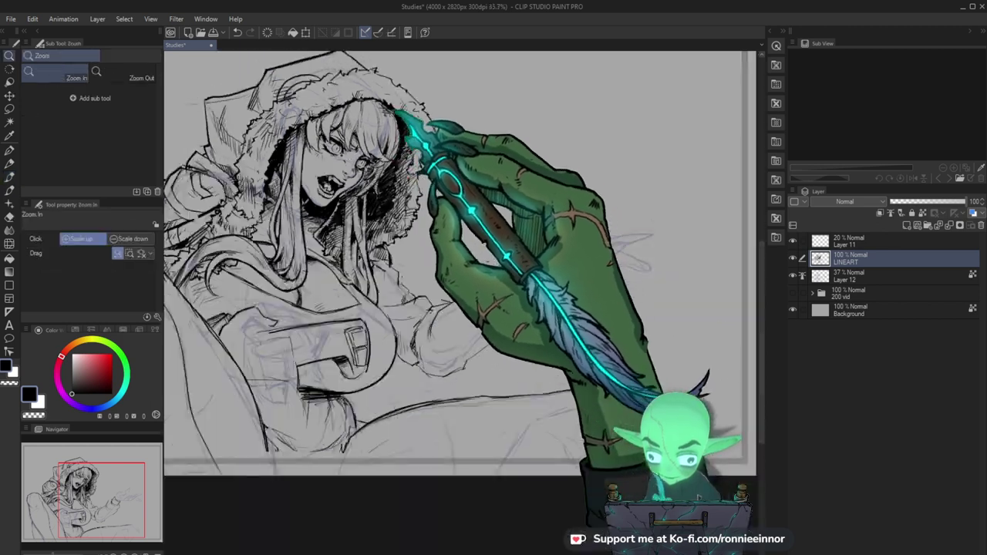
mouse_move(436, 163)
mouse_down()
mouse_move(450, 174)
mouse_move(428, 192)
mouse_up()
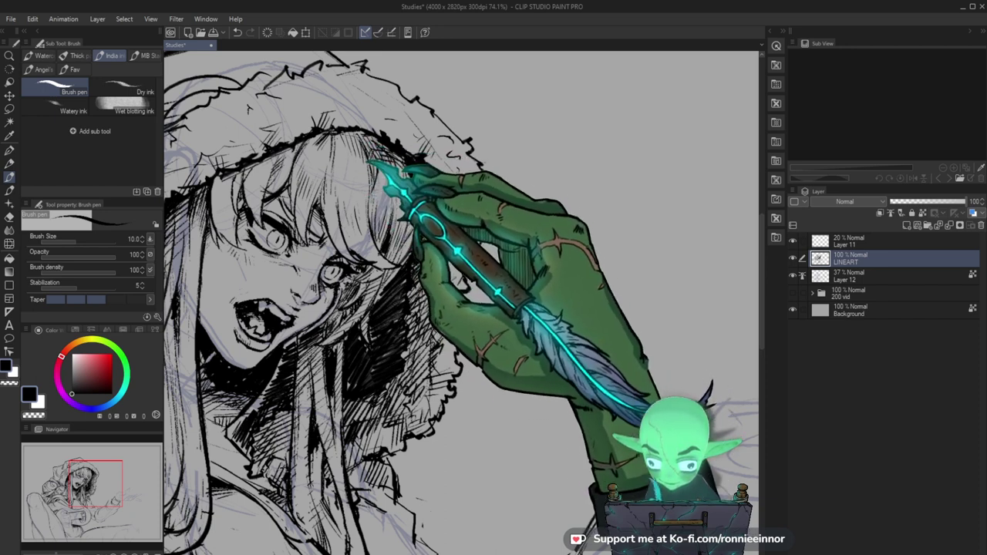
key(e)
key(b)
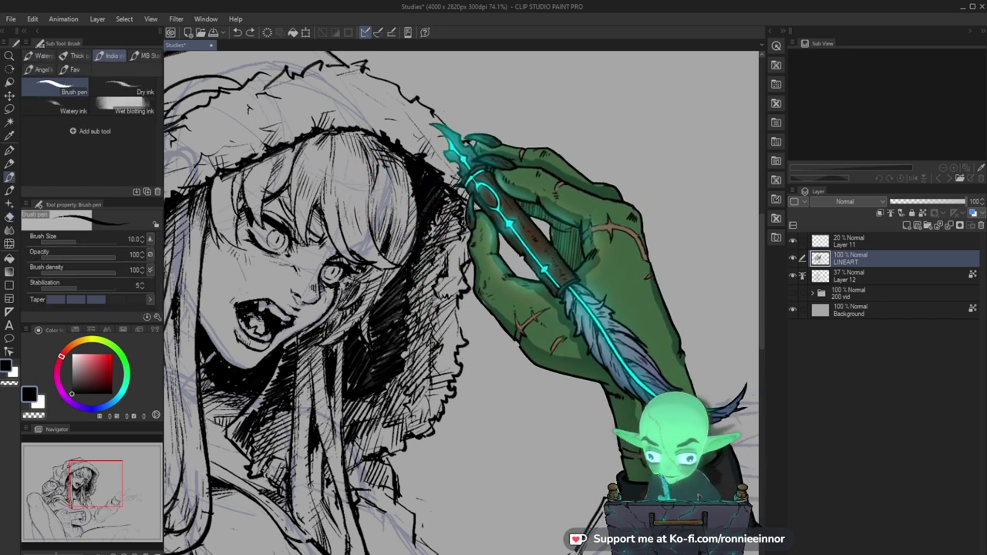
key(e)
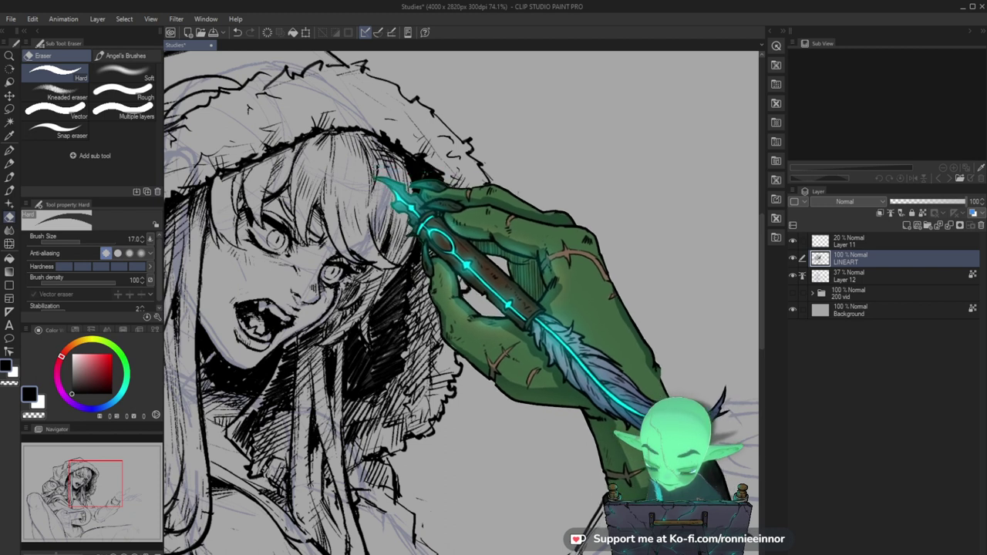
key(b)
Touch up the hair beside the cheek and the dark hatching inside the hood.
key(ctrl+space)
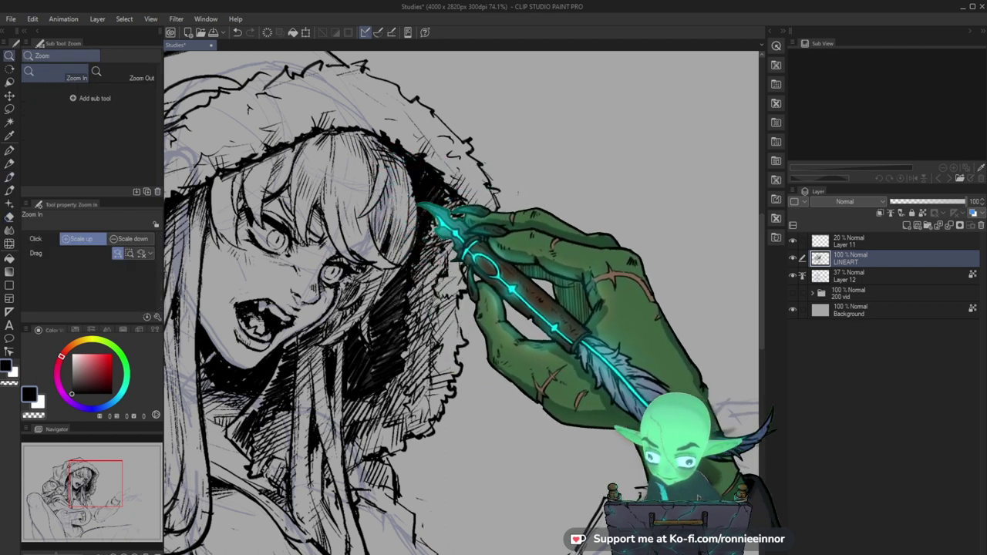
drag(420, 203, 347, 224)
drag(416, 202, 461, 214)
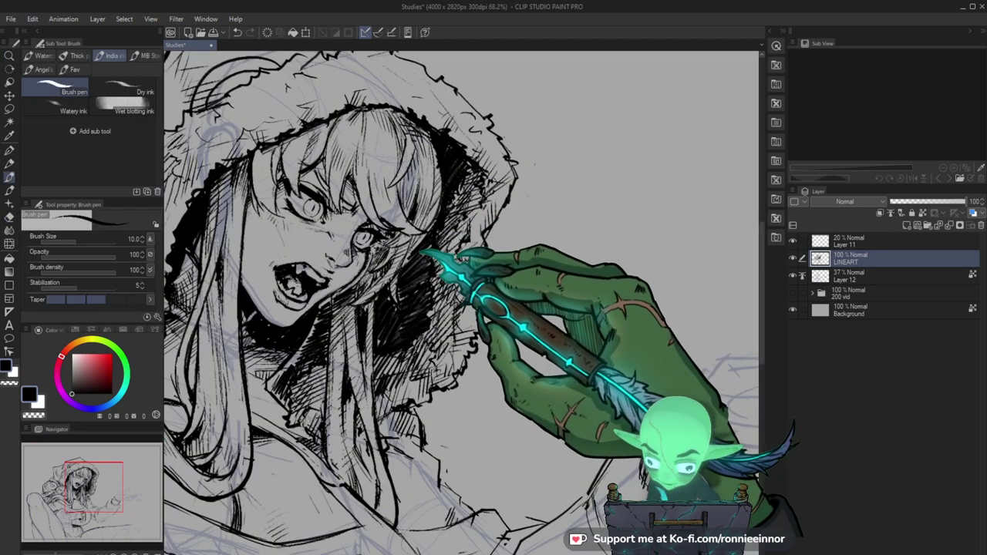
key(e)
key(b)
drag(411, 237, 387, 275)
key(ctrl+space)
drag(476, 222, 408, 239)
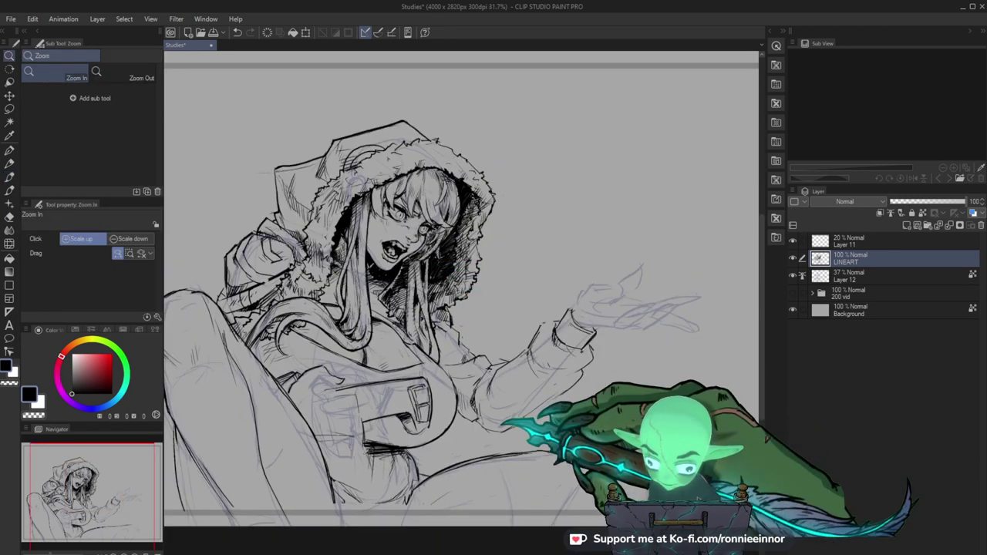
Clean and re-ink the collar line where it meets the long hair lock below the neck.
drag(354, 287, 422, 286)
key(e)
mouse_move(300, 279)
mouse_down()
mouse_move(328, 324)
mouse_move(322, 332)
mouse_up()
key(b)
key(e)
key(b)
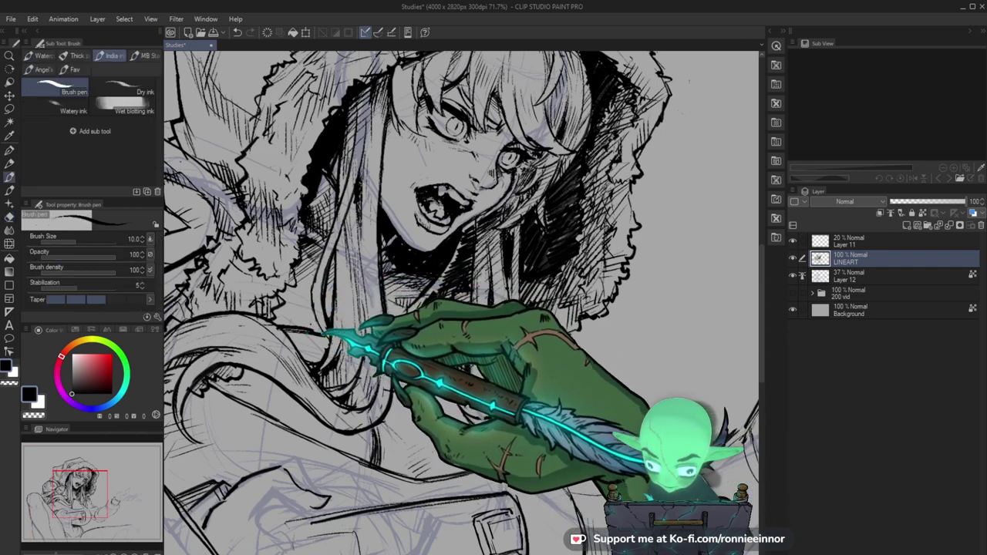
Trim the upper chest contour beside the second hair lock with the eraser and touch up its ink line.
key(ctrl+space)
drag(440, 326, 404, 330)
drag(539, 366, 551, 364)
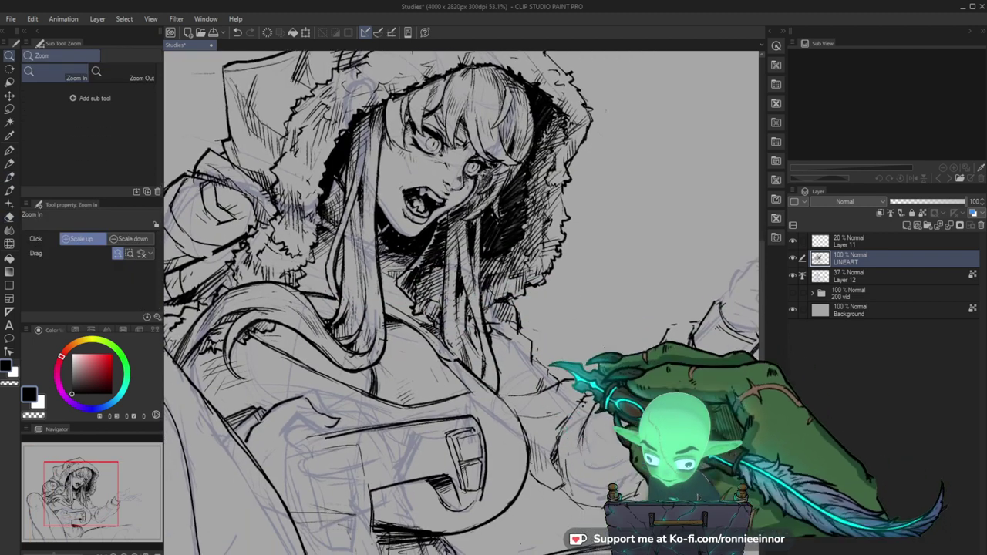
drag(406, 323, 430, 307)
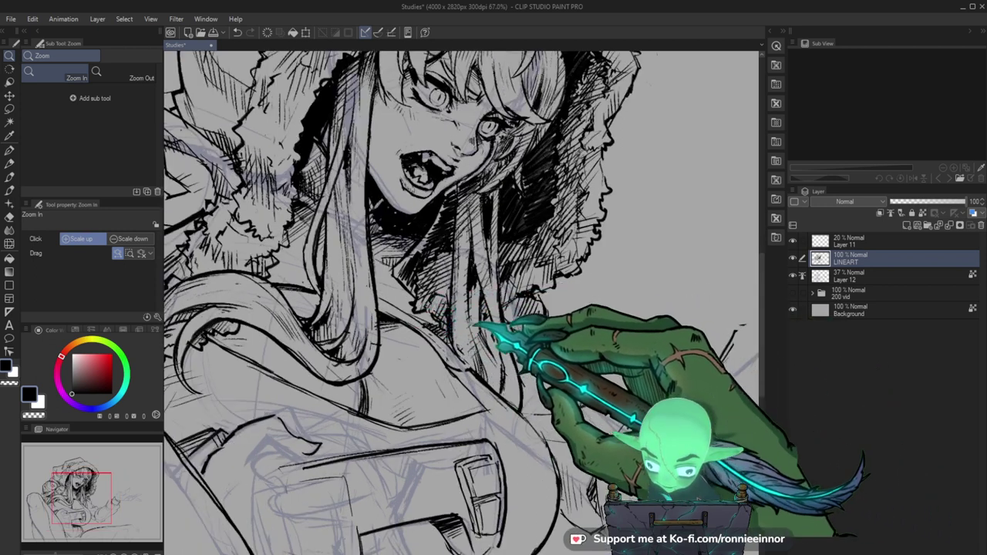
key(e)
drag(553, 382, 521, 362)
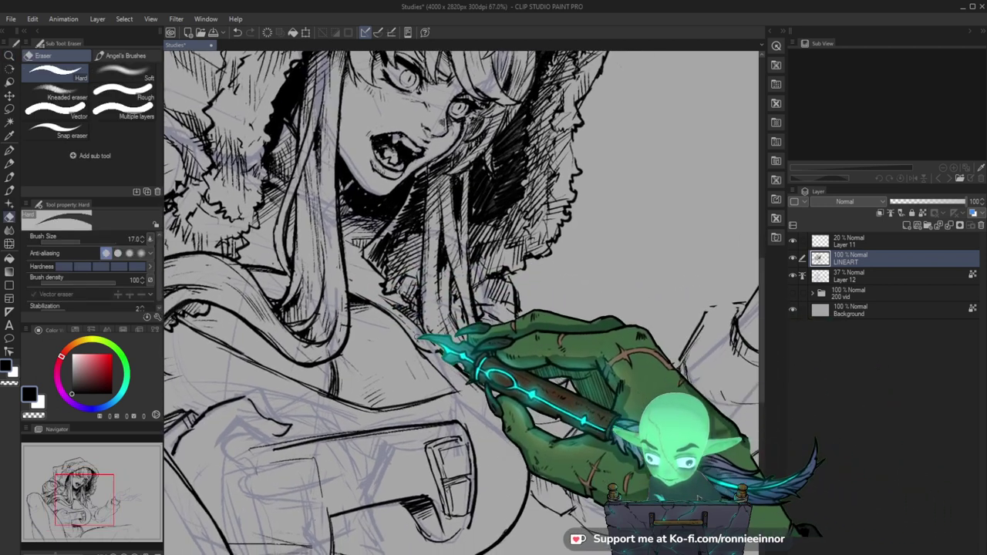
key(b)
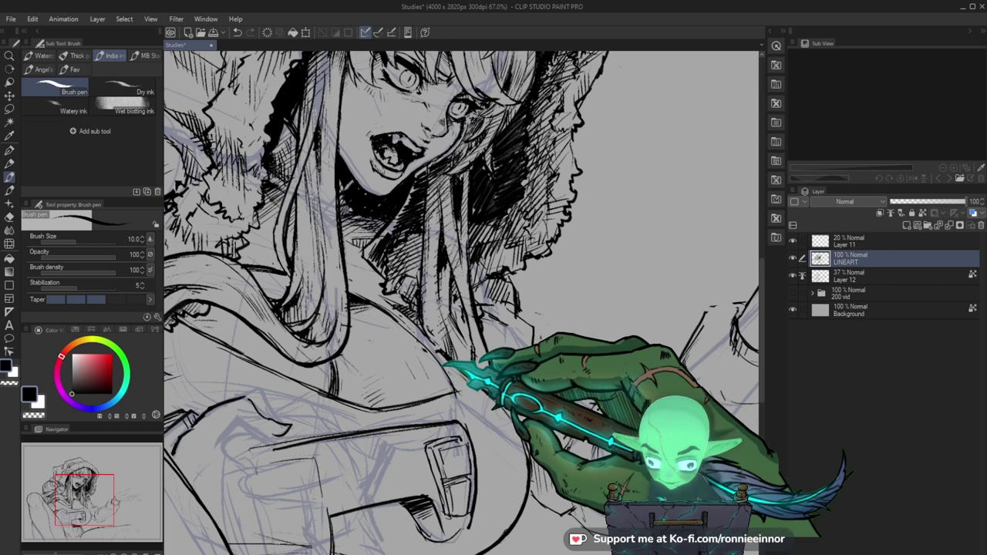
Erase stray lines on the upper chest beside the hair with the eraser at size 80 and re-ink the gaps.
key(ctrl+space)
drag(602, 309, 568, 363)
drag(558, 319, 572, 283)
drag(561, 337, 509, 338)
key(e)
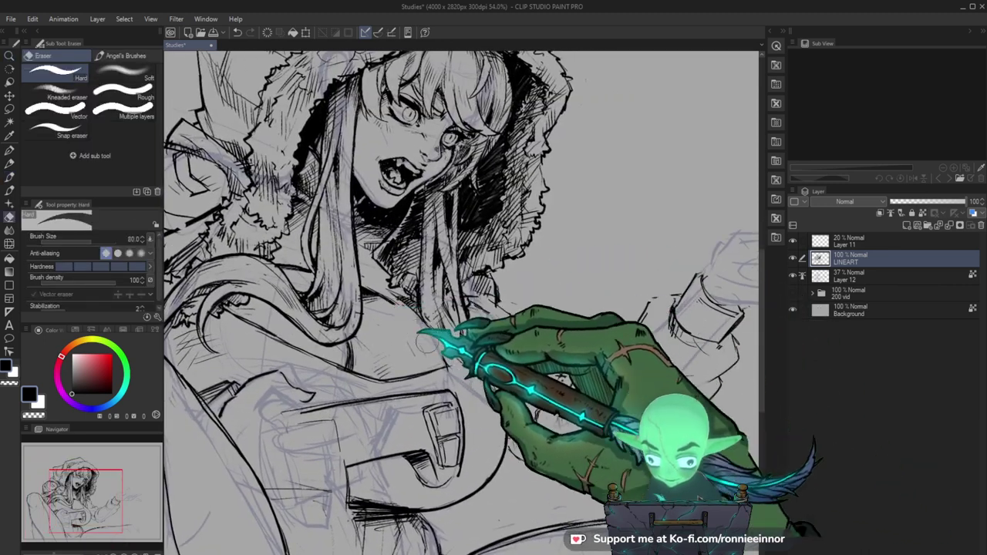
key(b)
key(ctrl+space)
mouse_move(513, 339)
mouse_down()
mouse_move(496, 370)
mouse_move(538, 266)
mouse_up()
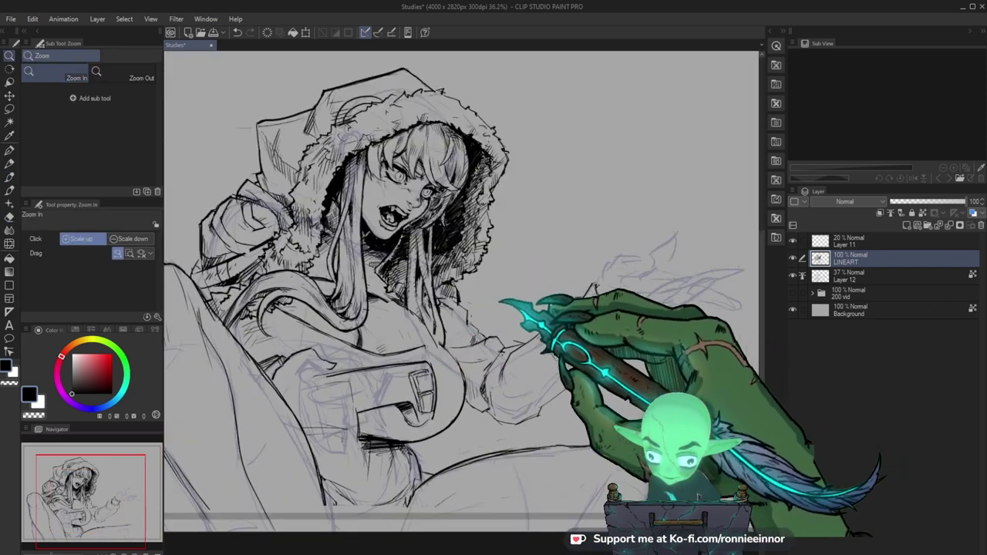
drag(464, 337, 482, 307)
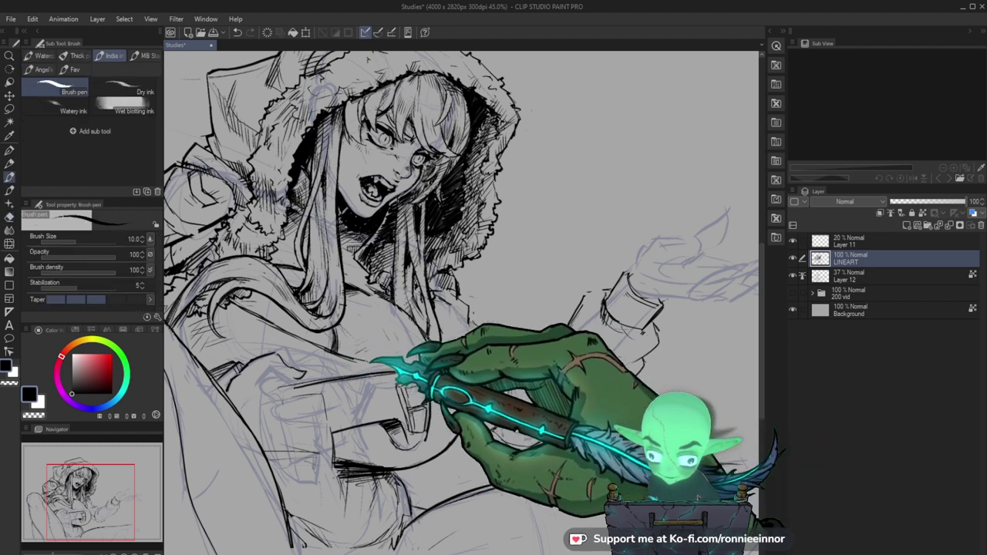
Ink a curved garment edge across the chest beneath the hair locks, running toward the sleeve.
key(e)
key(b)
mouse_move(368, 359)
mouse_down()
mouse_move(352, 361)
mouse_move(428, 356)
mouse_up()
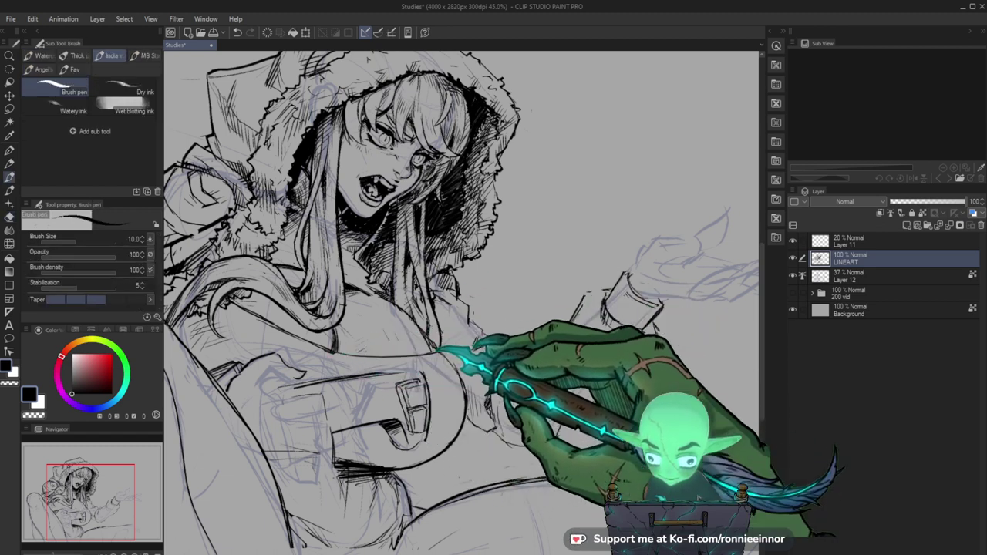
key(ctrl+space)
mouse_move(492, 338)
mouse_down()
mouse_move(537, 353)
mouse_move(539, 343)
mouse_move(514, 334)
mouse_up()
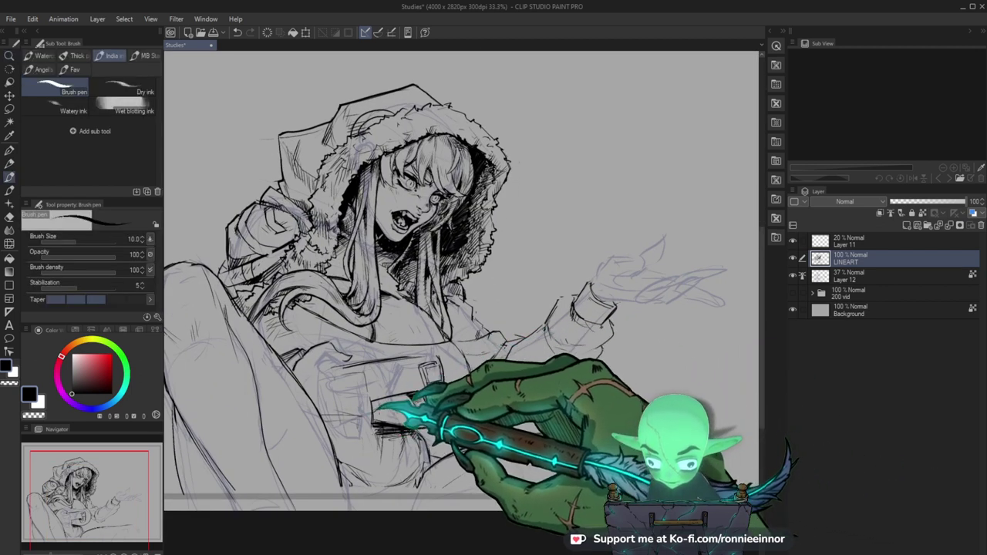
Extend the hatching at the inner end of the black shadow beneath the hooked shape, cleaning it with the eraser.
key(ctrl+space)
mouse_move(377, 424)
mouse_down()
mouse_move(396, 407)
mouse_move(371, 383)
mouse_up()
key(ctrl+space)
mouse_move(418, 410)
mouse_down()
mouse_move(449, 357)
mouse_move(433, 370)
mouse_up()
key(e)
key(b)
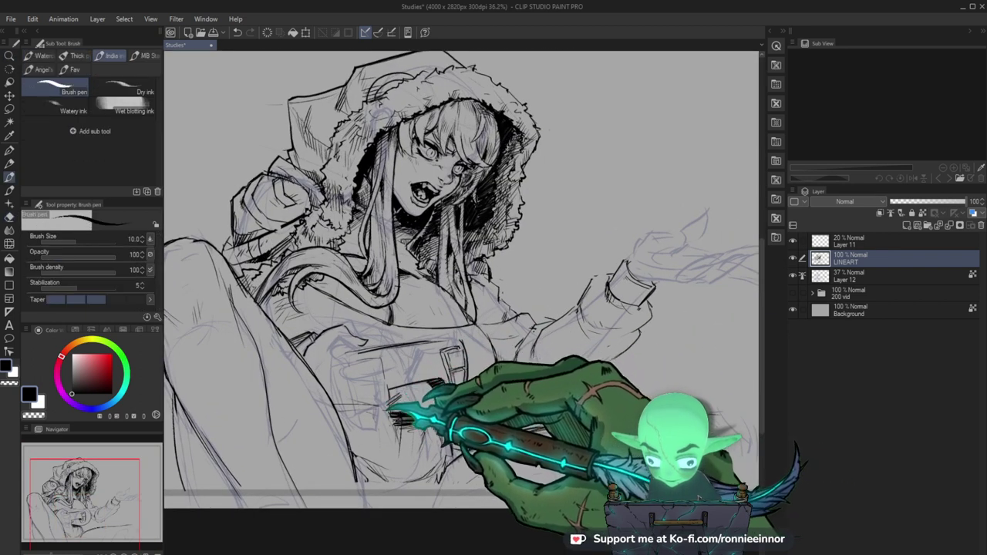
key(ctrl+space)
click(388, 407)
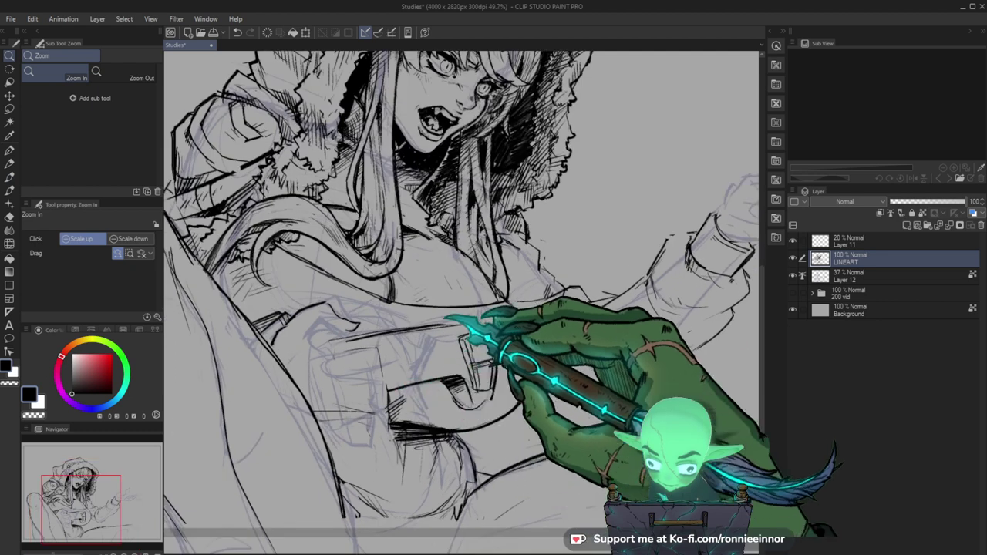
Ink the rounded upper fingers of the hand gripping the chest with the size 10 brush pen, cleaning their edges with the eraser.
mouse_move(390, 392)
mouse_down()
mouse_move(410, 365)
mouse_move(338, 357)
mouse_move(342, 378)
mouse_up()
key(b)
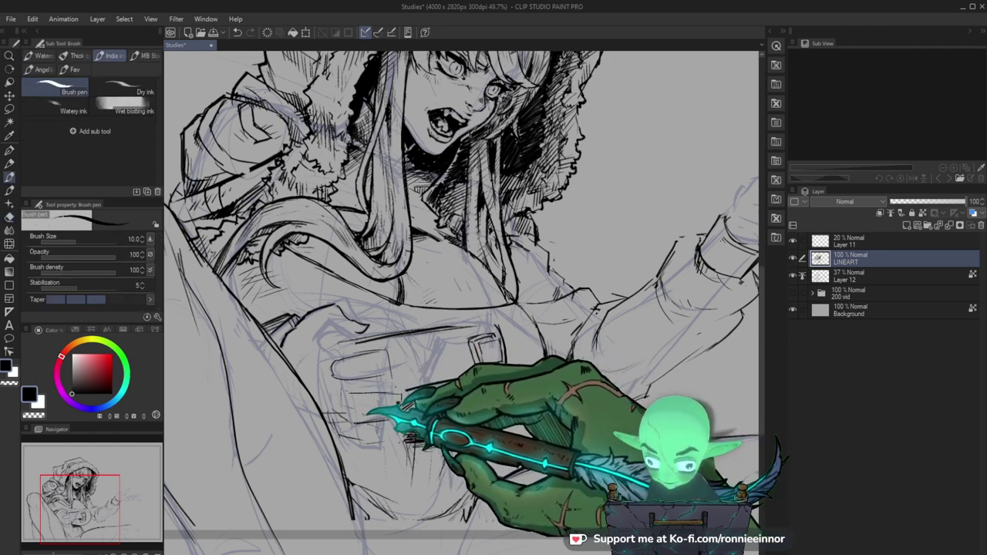
key(e)
key(b)
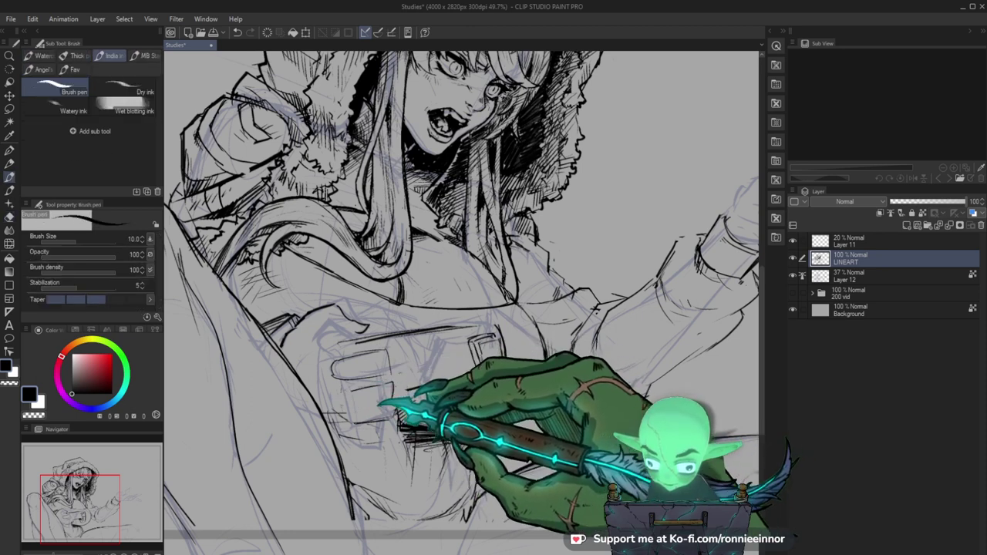
drag(478, 436, 460, 415)
key(e)
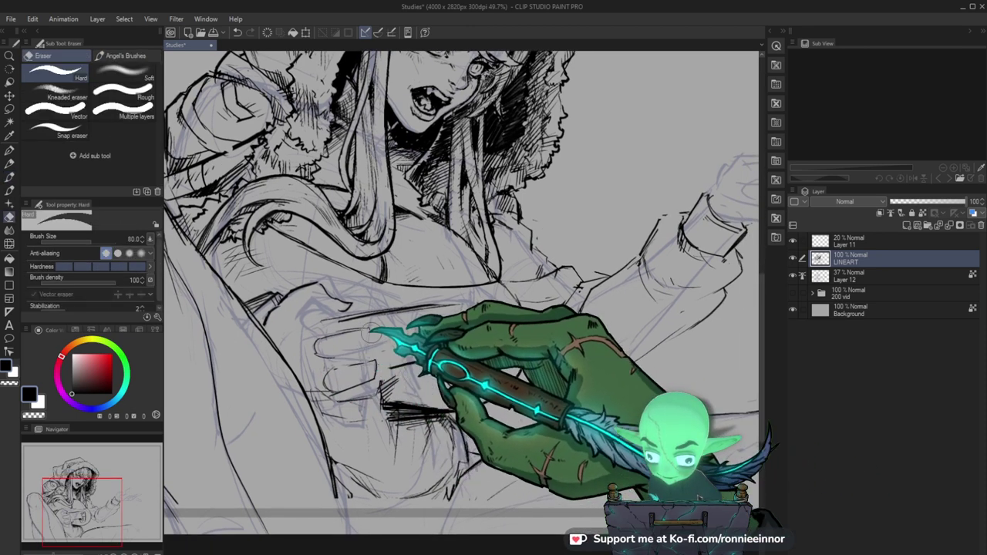
key(b)
mouse_move(396, 353)
mouse_down()
mouse_move(451, 407)
mouse_move(484, 375)
mouse_up()
drag(485, 415, 482, 382)
key(e)
key(b)
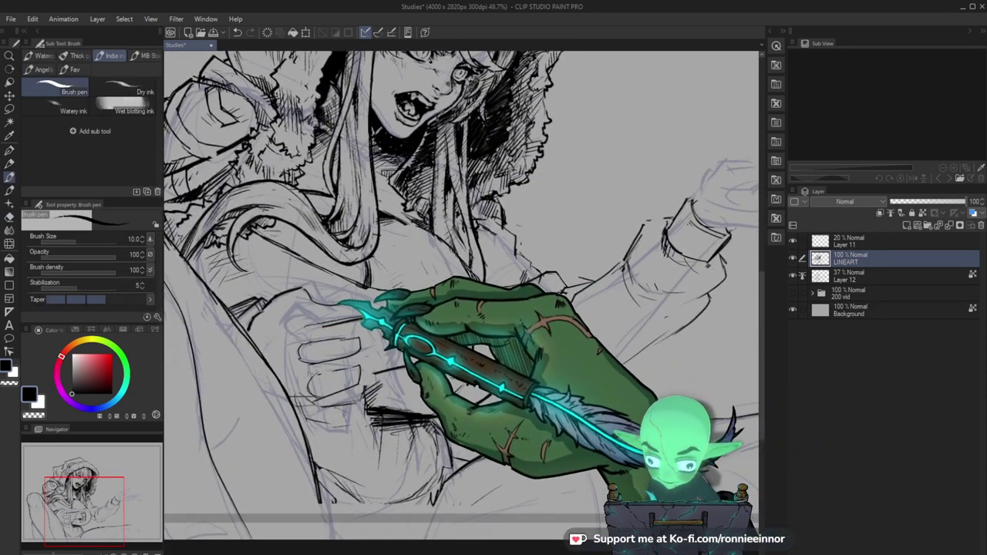
Refine the thumb and knuckle lines of the gripping hand with the brush pen and eraser.
drag(304, 312, 291, 319)
drag(450, 453, 445, 430)
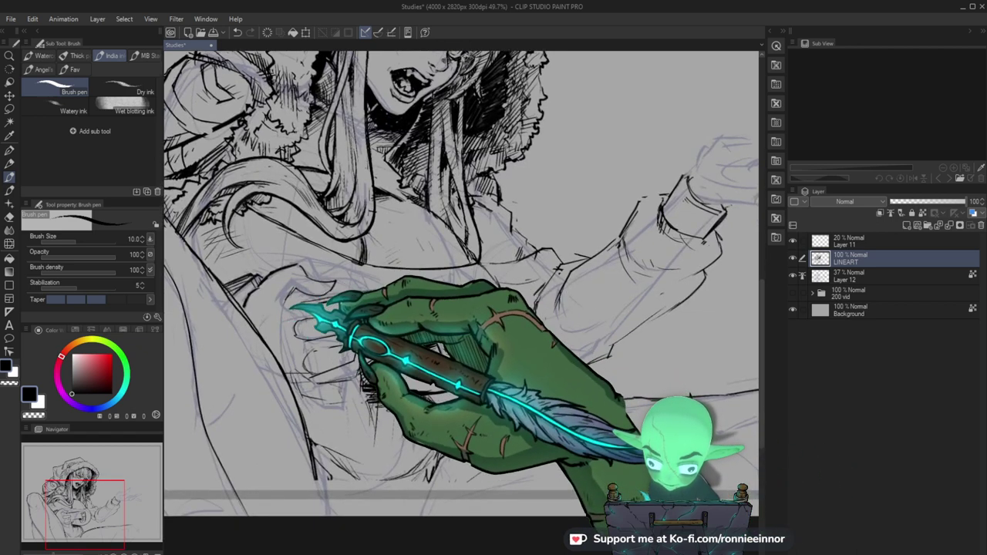
drag(421, 410, 423, 415)
key(e)
drag(245, 262, 248, 285)
key(b)
Touch up the hatching and contours around the curled hair lock by the shoulder using the brush pen and eraser.
drag(307, 266, 278, 270)
drag(659, 307, 613, 302)
mouse_move(474, 352)
mouse_down()
mouse_move(535, 392)
mouse_move(534, 343)
mouse_up()
drag(481, 358, 537, 425)
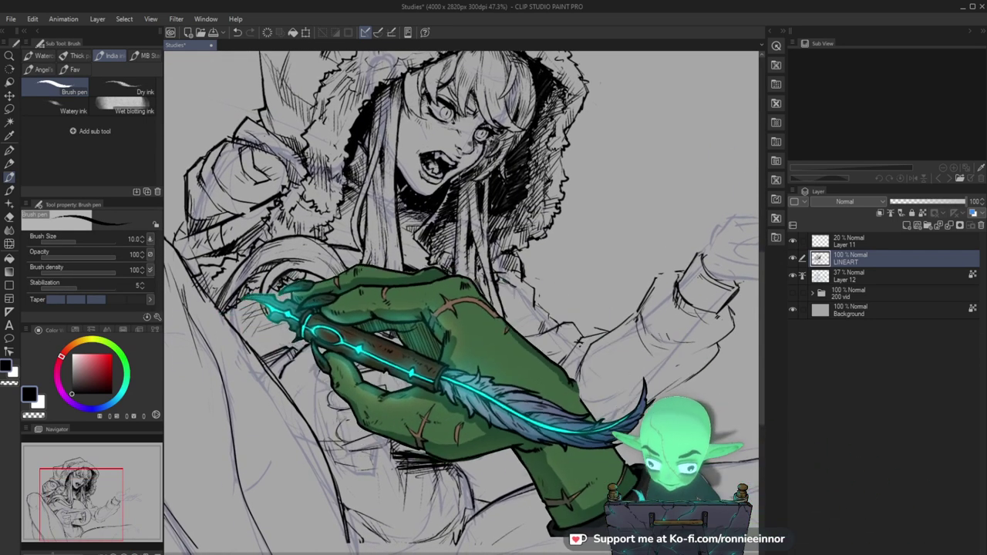
key(ctrl+space)
drag(463, 327, 433, 332)
key(e)
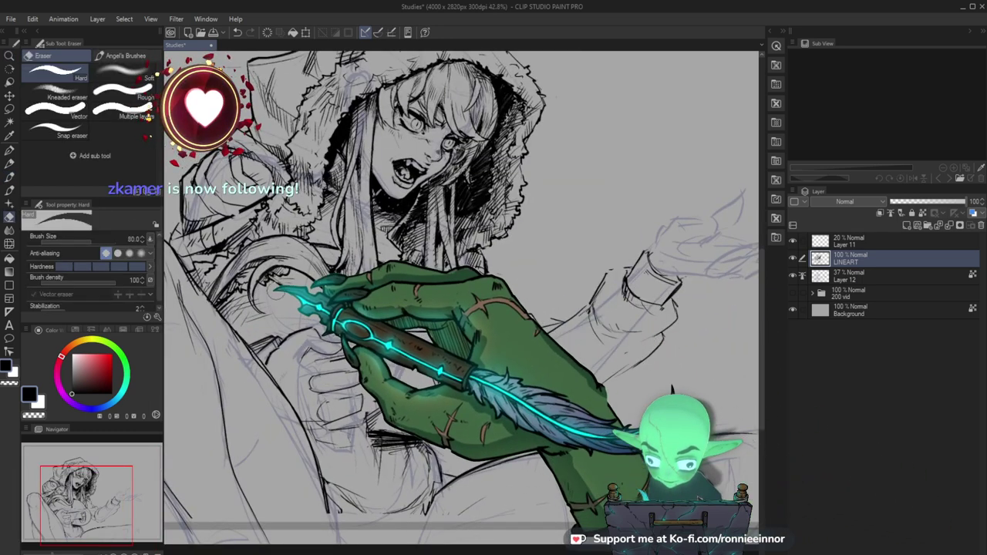
key(b)
Ink the underside of the outstretched forearm's sleeve and the puffed fabric fold behind its cuff.
drag(643, 342, 568, 396)
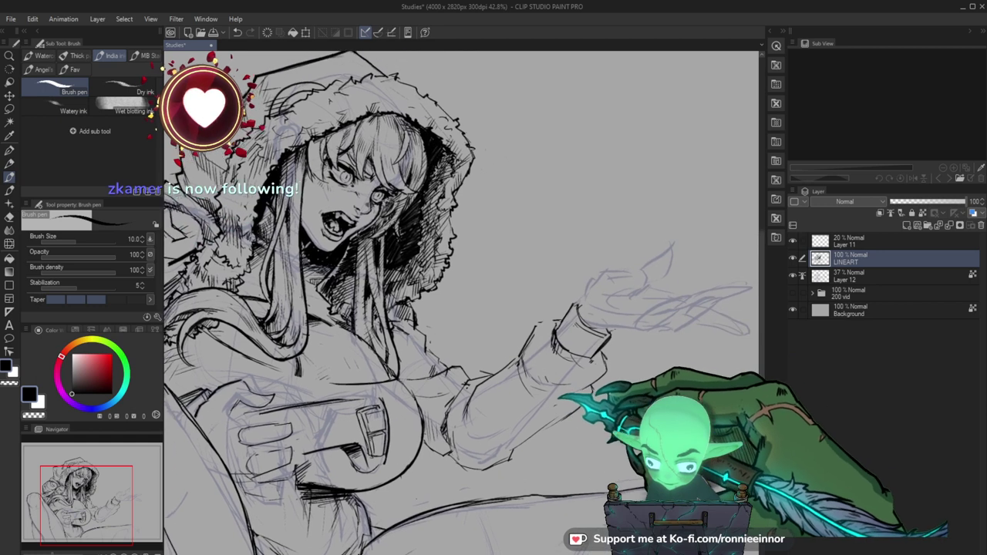
drag(286, 370, 462, 371)
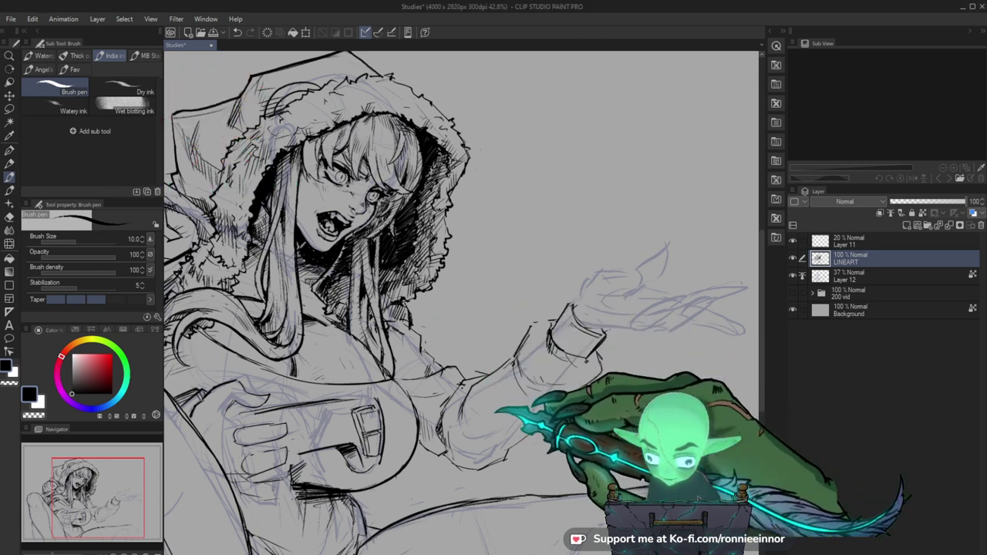
drag(425, 355, 428, 342)
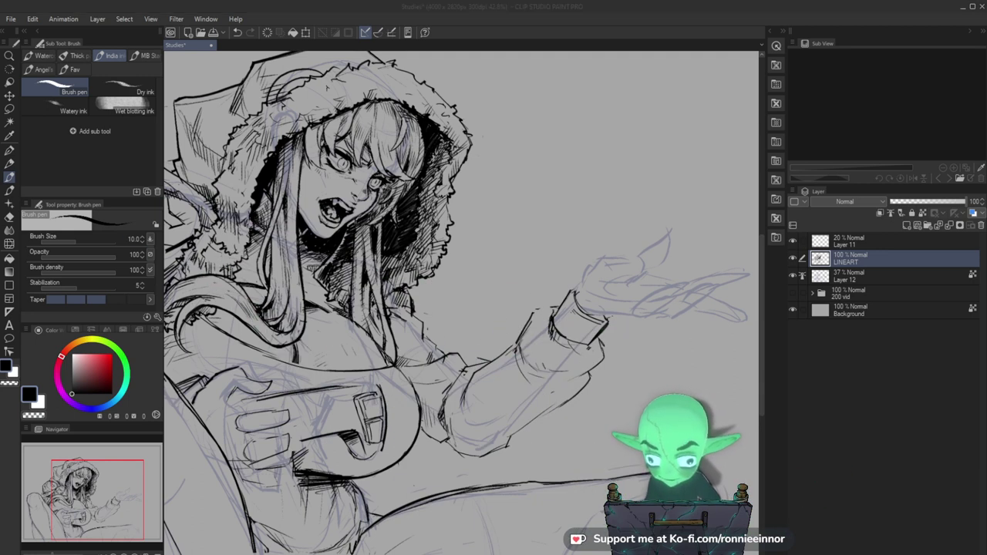
drag(574, 328, 515, 340)
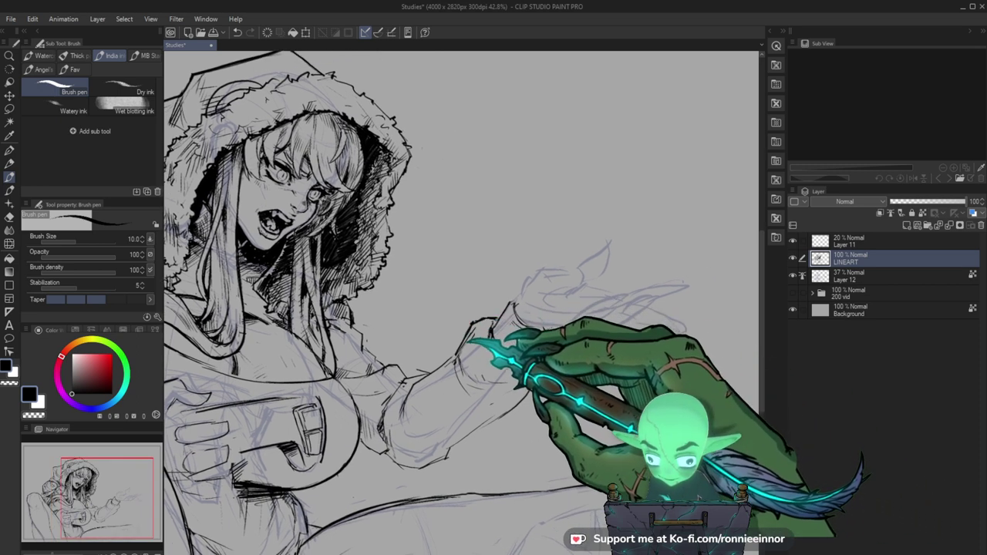
drag(548, 375, 515, 438)
Clean up the waist and the adjoining edge of the raised thigh with the eraser and brush pen.
drag(344, 480, 374, 460)
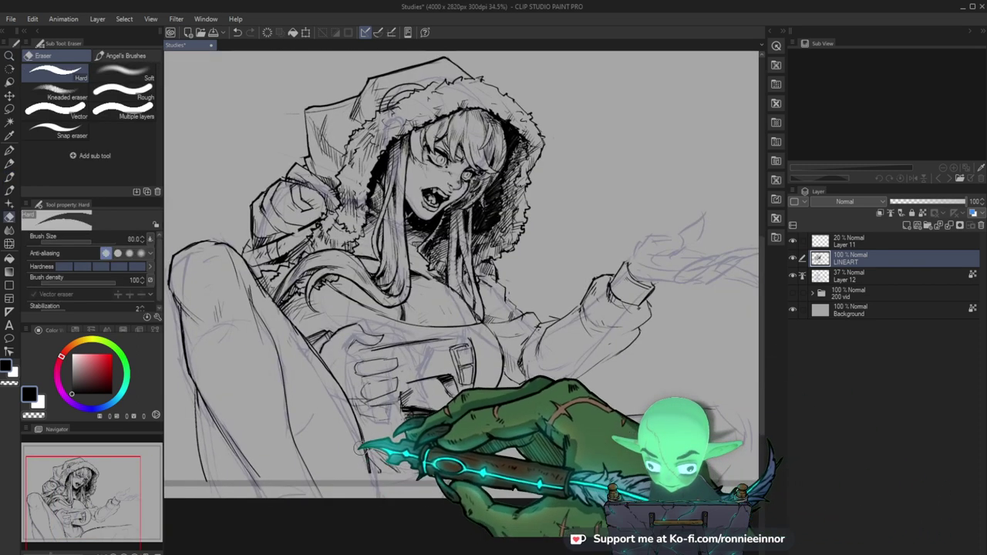
key(b)
drag(457, 414, 422, 394)
key(e)
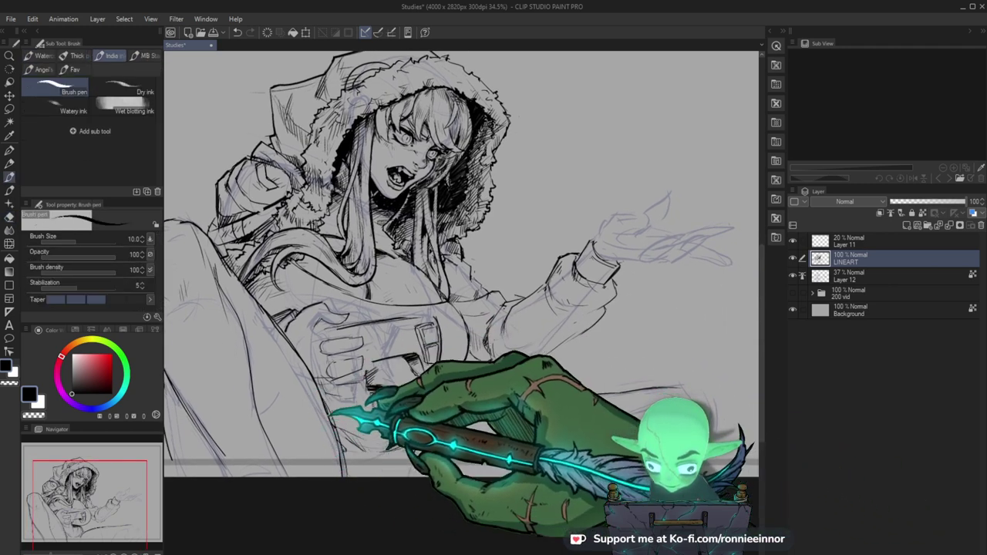
key(ctrl+0)
drag(349, 424, 383, 403)
drag(413, 497, 400, 478)
Ink the bent knee of the lowered leg with angular strokes and add the line running down from it.
key(b)
drag(202, 361, 221, 441)
drag(625, 445, 528, 502)
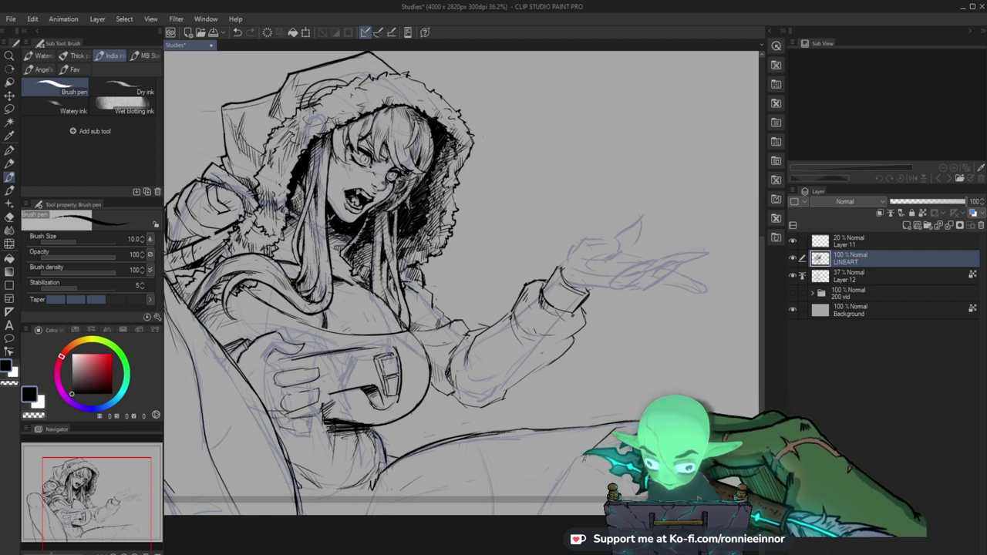
key(e)
key(b)
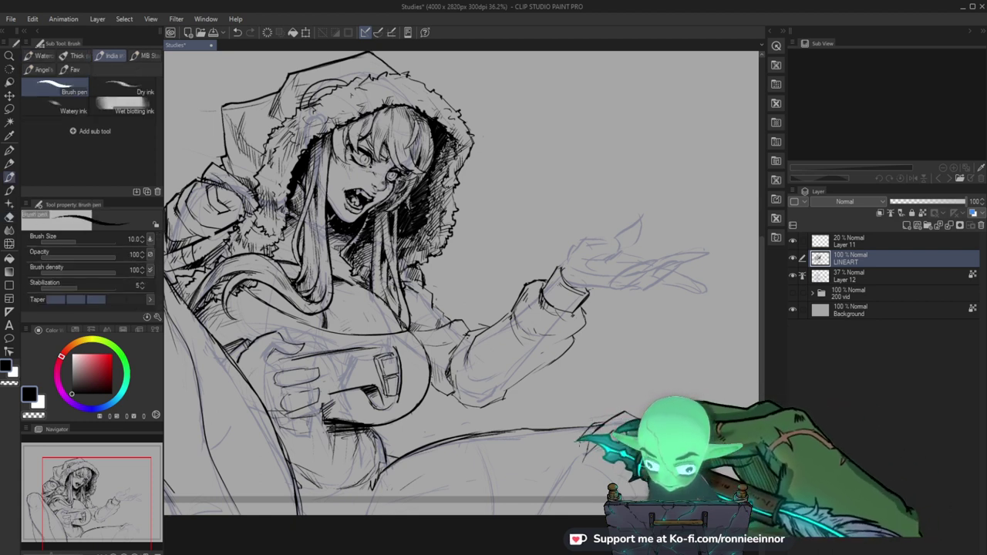
drag(550, 534, 537, 495)
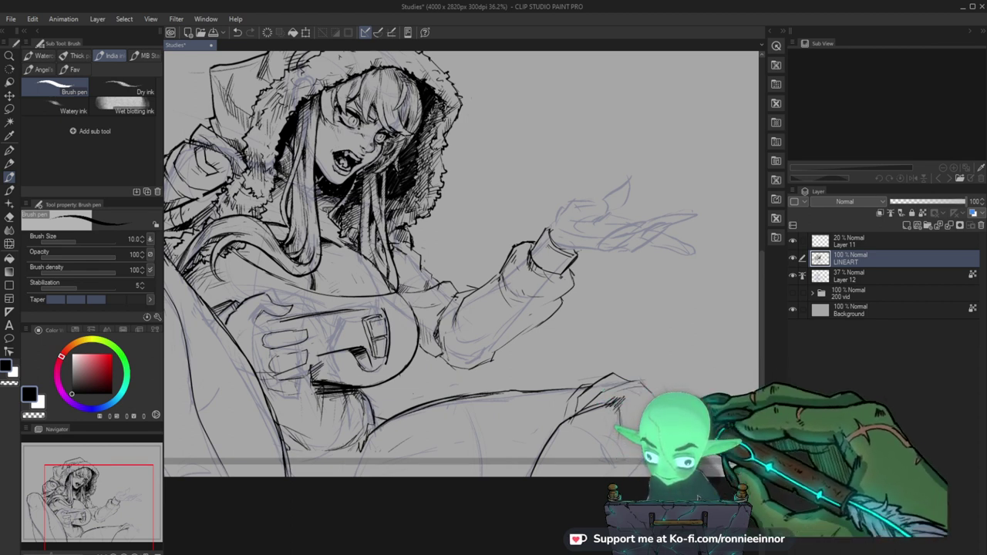
mouse_move(493, 254)
mouse_down()
mouse_move(446, 296)
mouse_move(479, 261)
mouse_move(532, 247)
mouse_move(537, 261)
mouse_up()
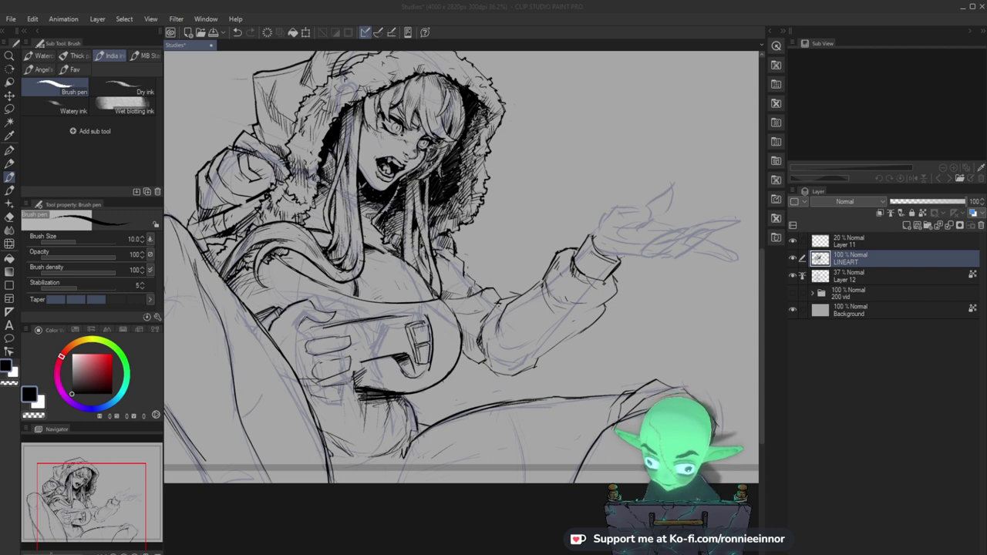
Ink the lowest finger of the gripping hand above the waist with the brush pen, tidying it with the eraser.
key(ctrl+space)
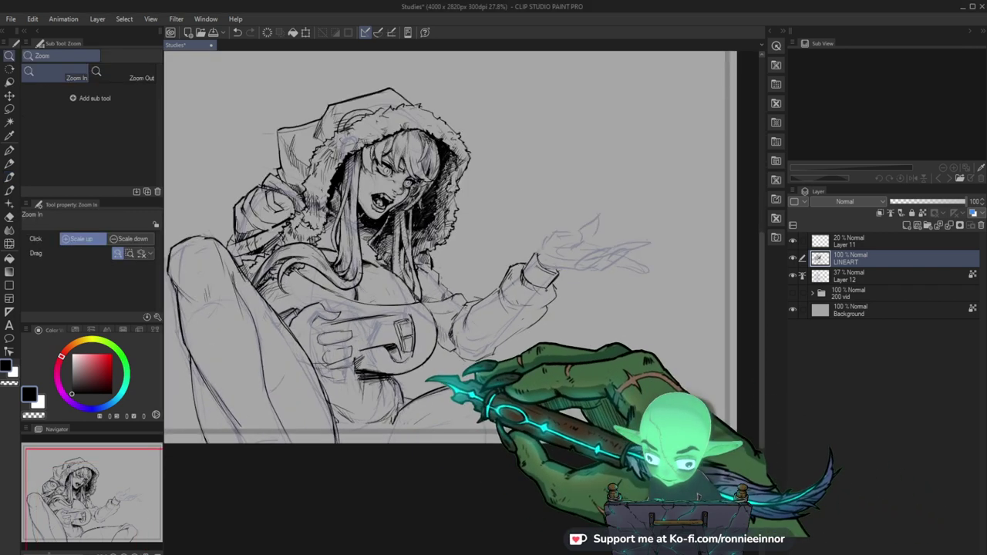
key(b)
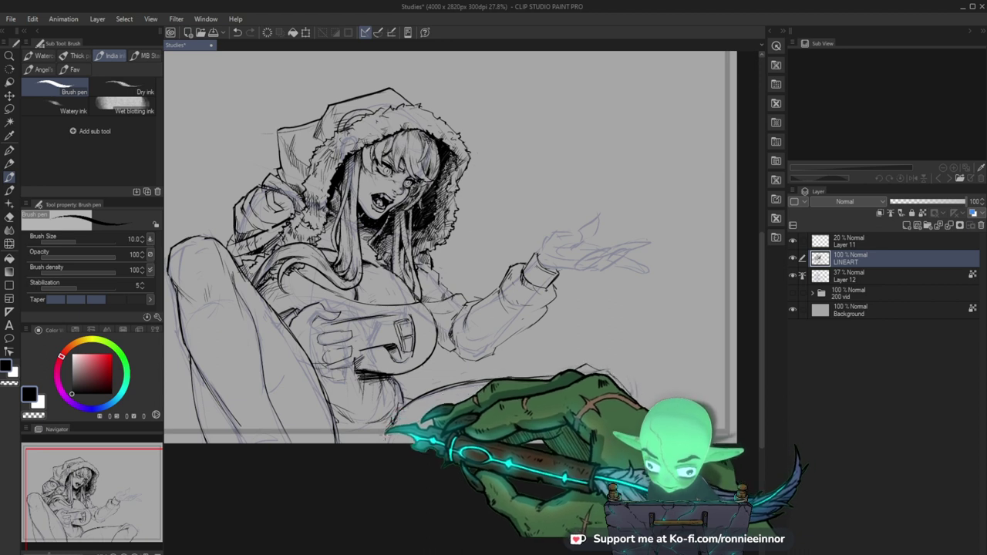
key(ctrl+space)
mouse_move(330, 344)
mouse_down()
mouse_move(359, 362)
mouse_move(416, 373)
mouse_up()
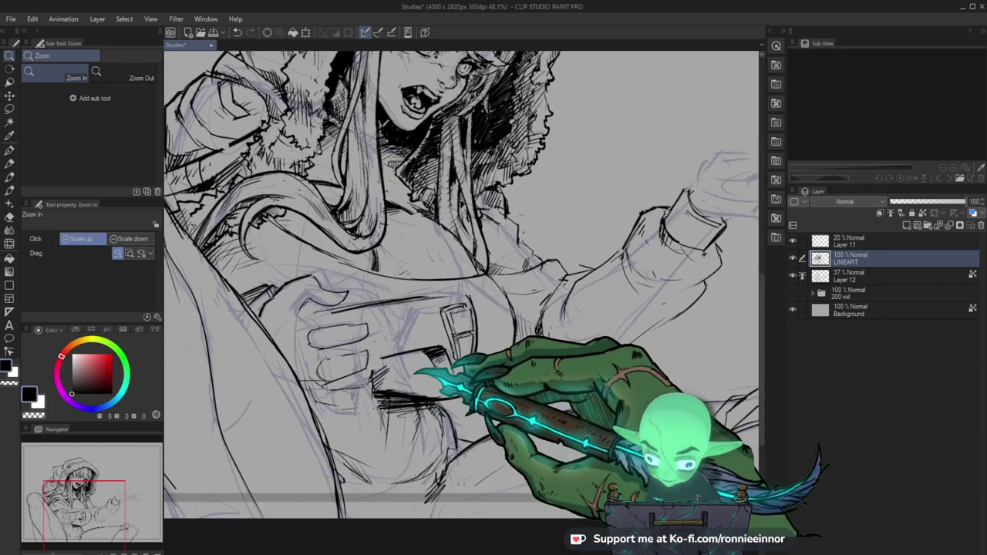
key(b)
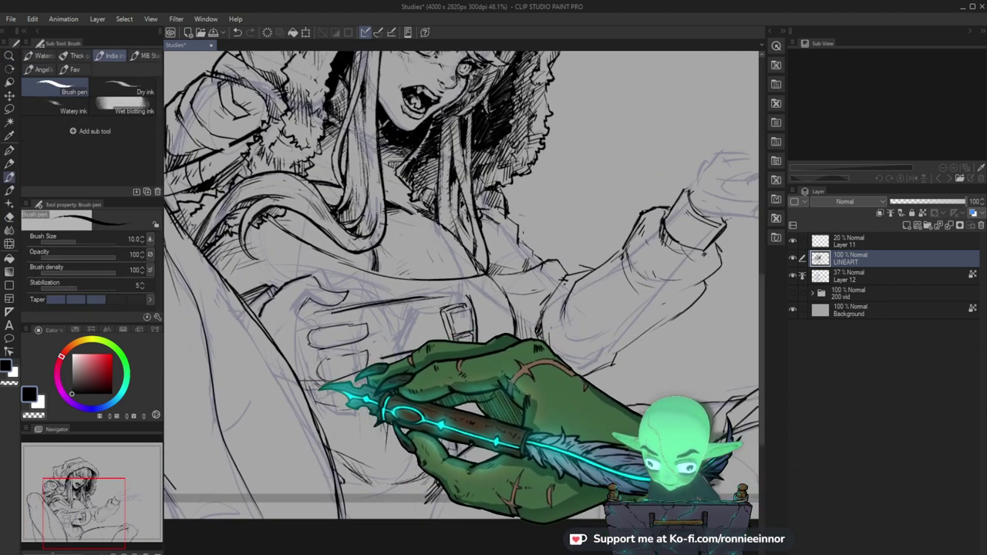
key(e)
key(b)
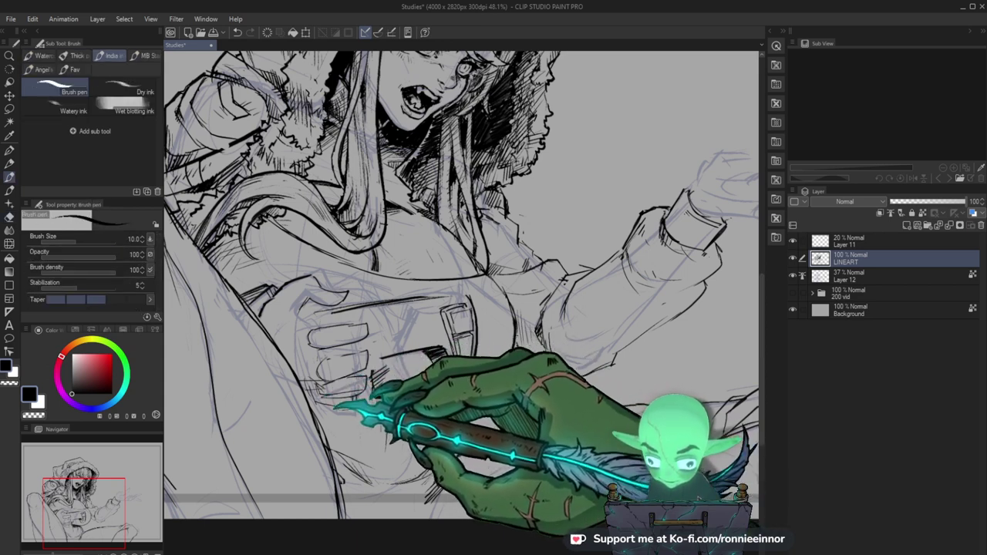
Erase and re-ink the lower finger contours beside the black shadow under the chest.
drag(478, 357, 469, 423)
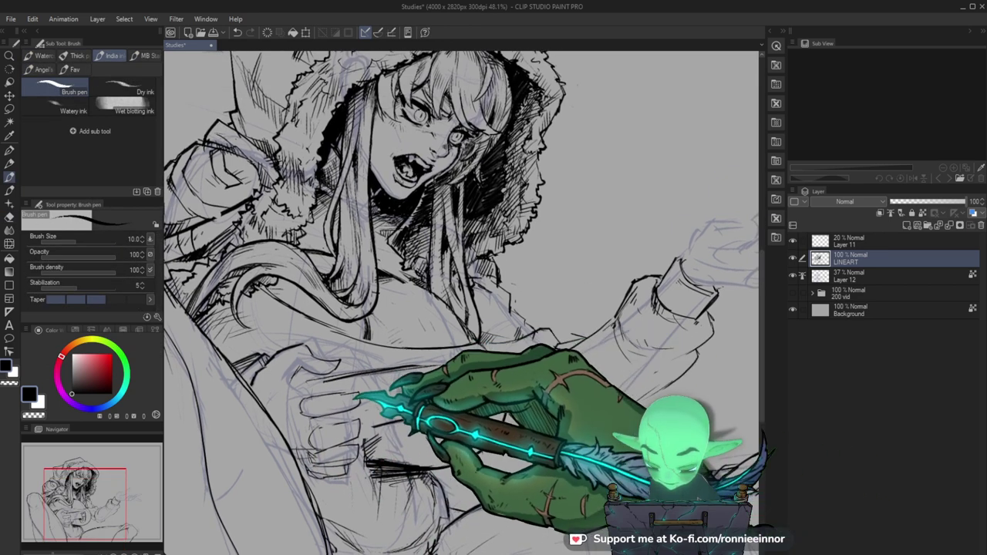
key(e)
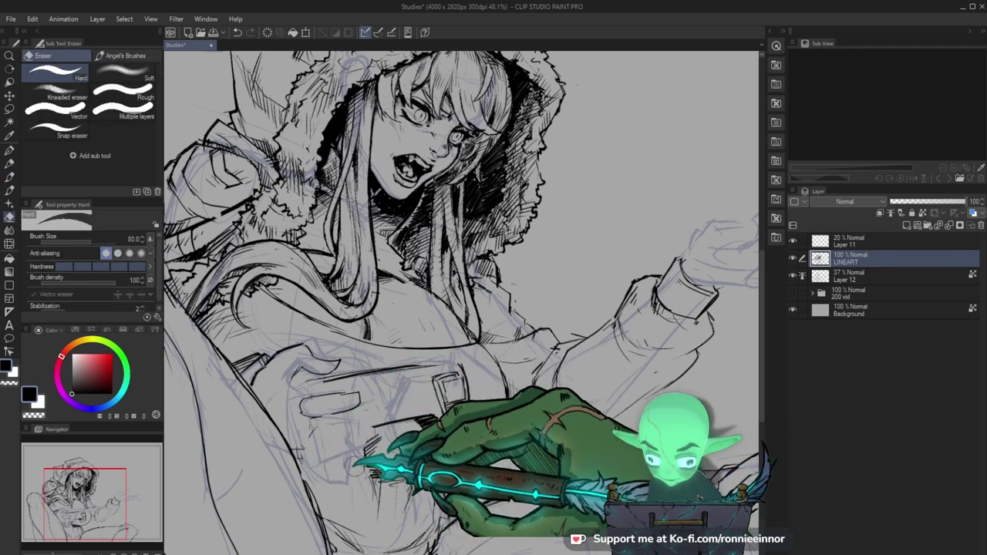
key(b)
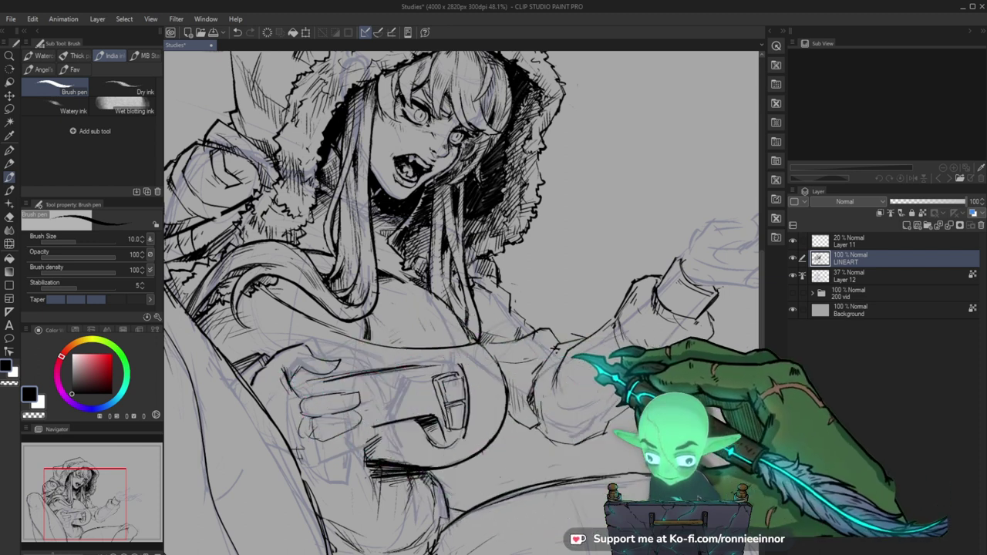
drag(569, 355, 546, 353)
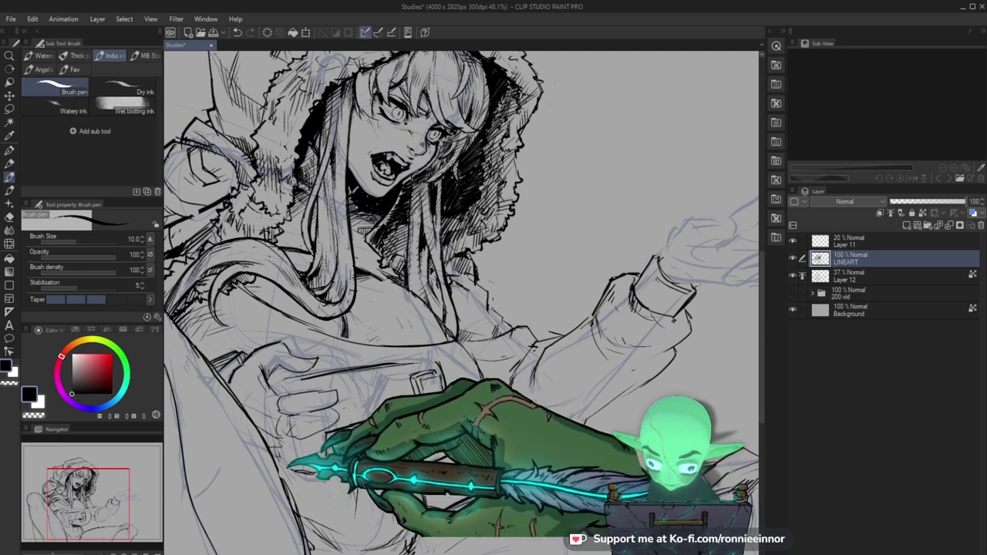
Erase the small rectangular detail above the hooked shape on the chest and touch up the nearby chest and finger lines.
key(e)
key(b)
key(e)
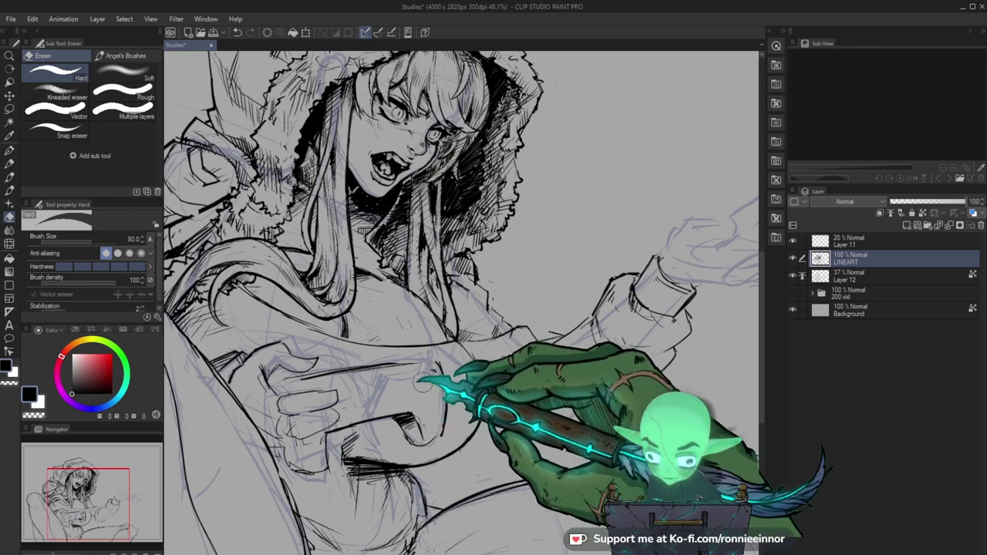
key(b)
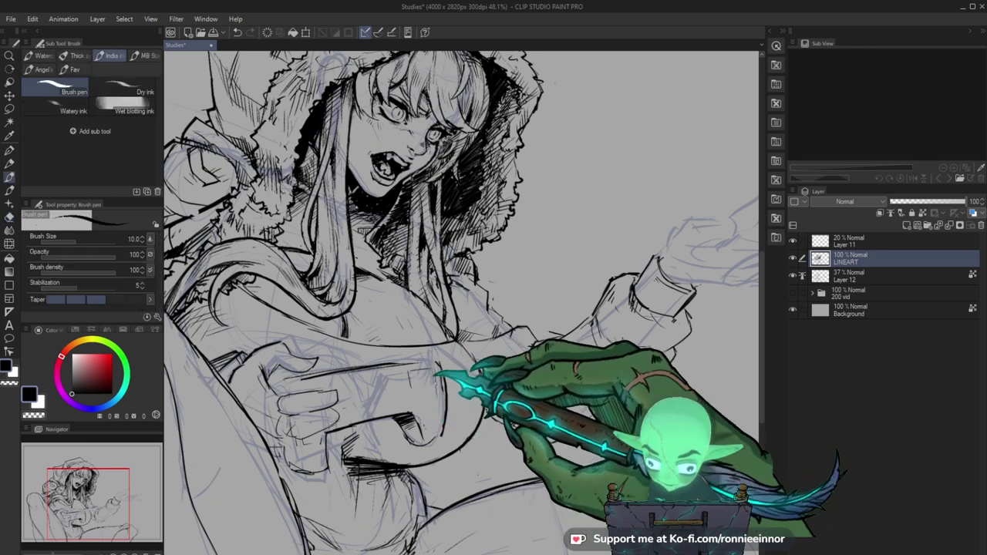
key(e)
key(b)
key(e)
key(b)
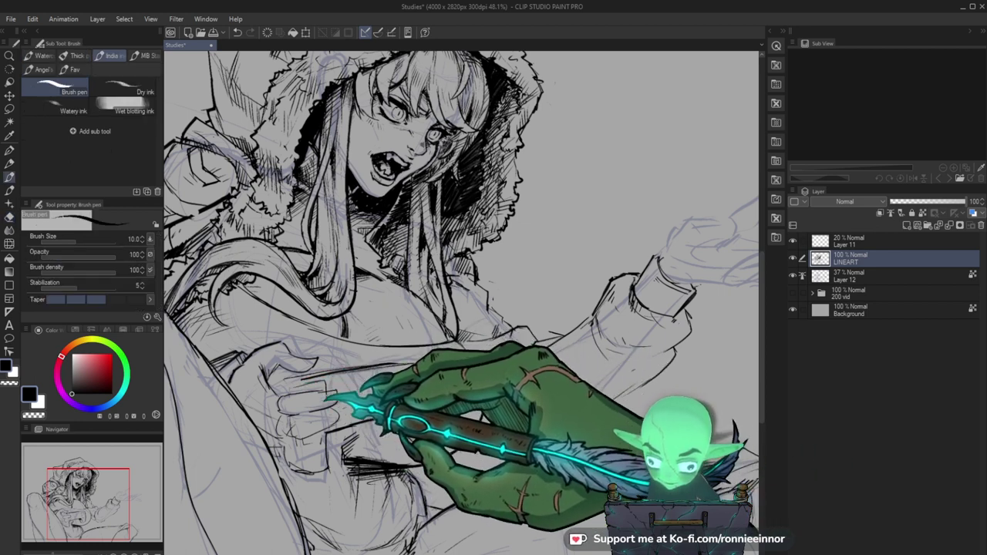
key(e)
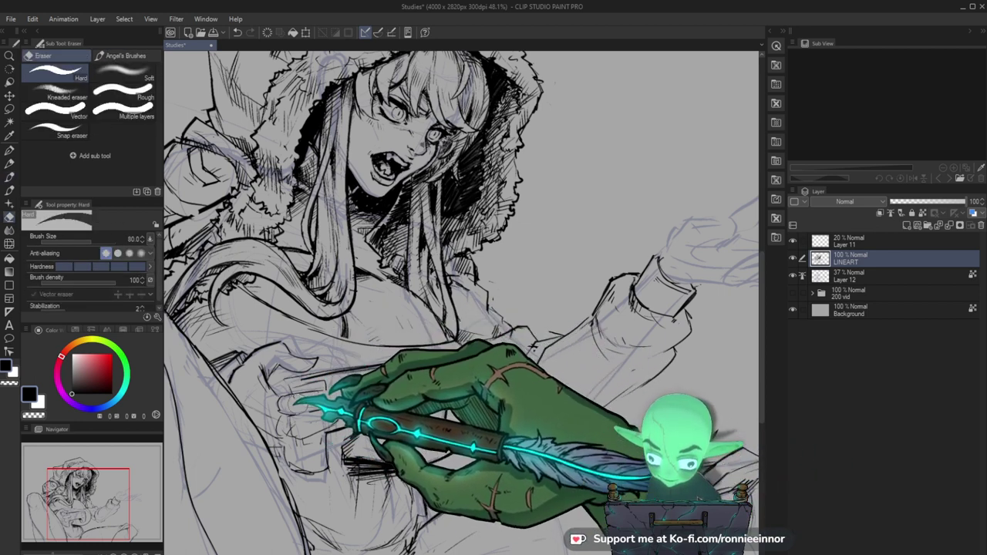
Ink the gripping hand and the edge of the curved shape it holds on the LINEART layer, correcting lines with the hard eraser.
key(b)
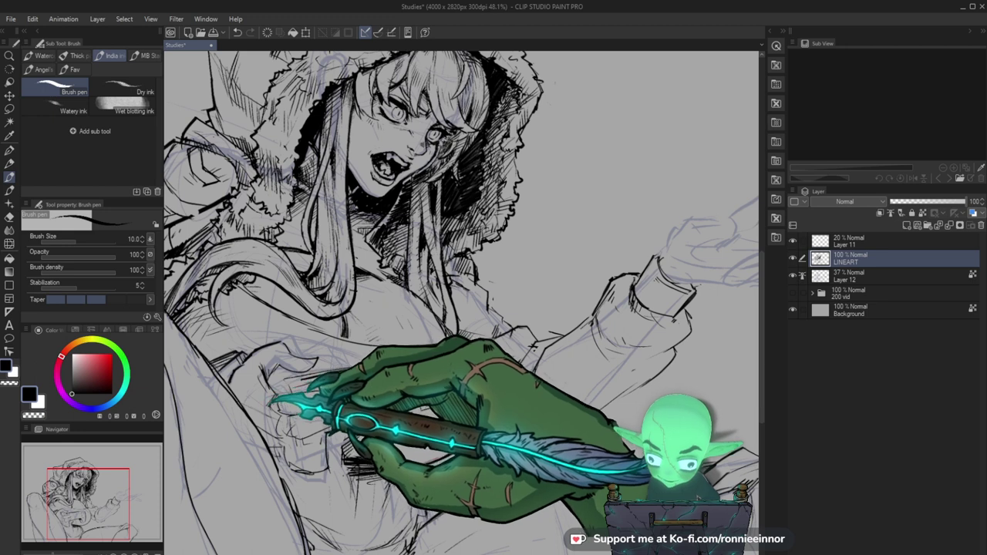
key(ctrl+space)
mouse_move(405, 391)
mouse_down()
mouse_move(355, 396)
mouse_move(395, 376)
mouse_up()
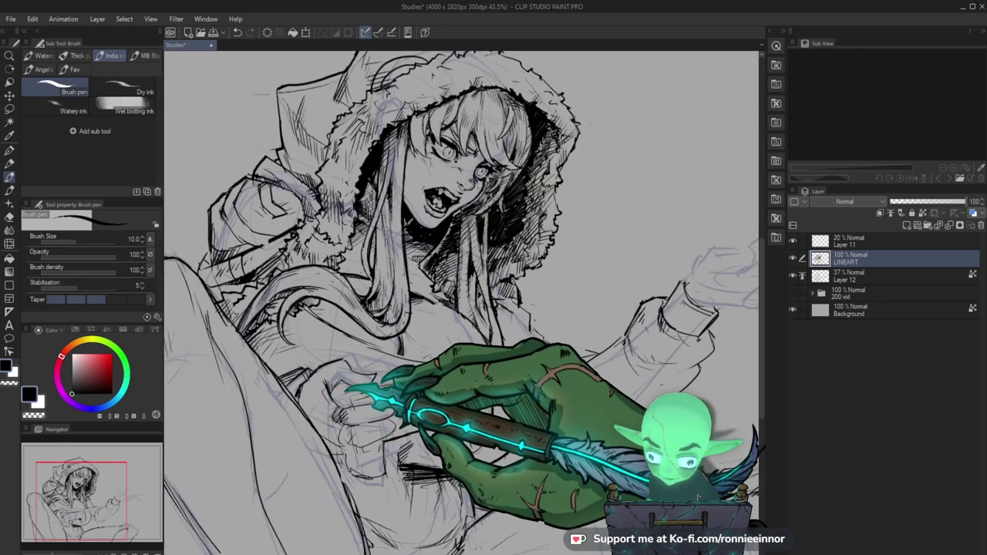
key(space)
mouse_move(525, 430)
mouse_down()
mouse_move(462, 324)
mouse_move(521, 401)
mouse_up()
key(e)
key(b)
key(e)
key(b)
drag(461, 320, 462, 368)
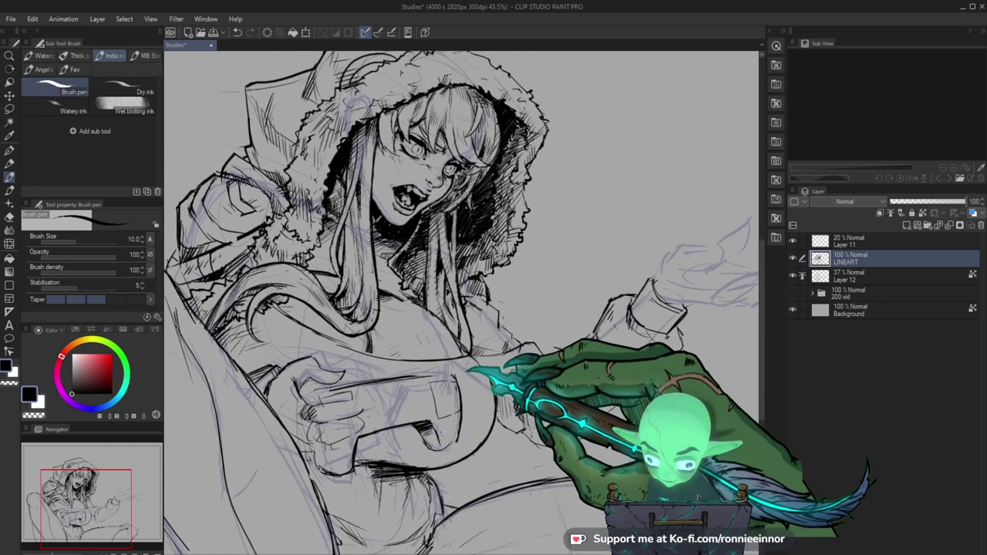
Erase stray lines inside the curved shape beside the gripping hand and redraw its contour with the size 10 Brush pen.
key(e)
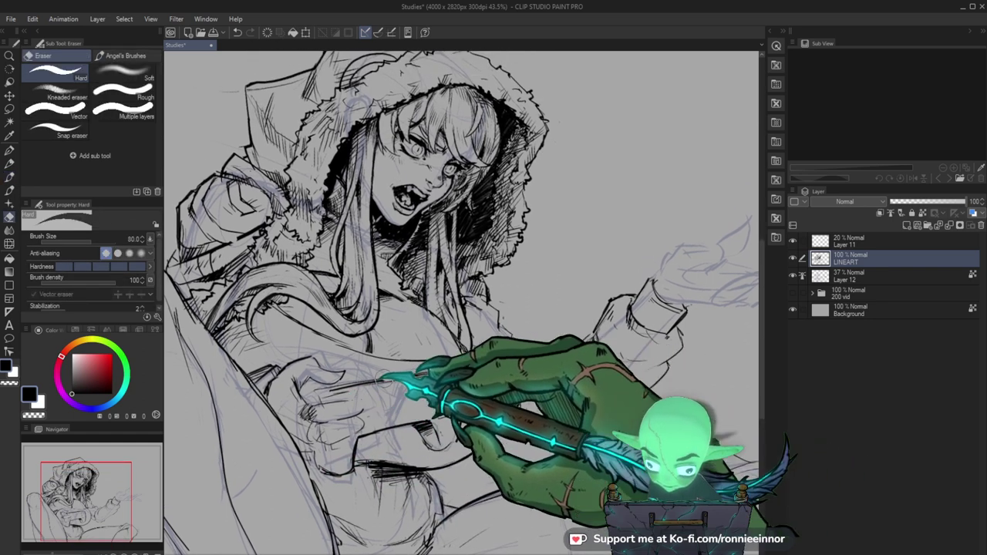
key(b)
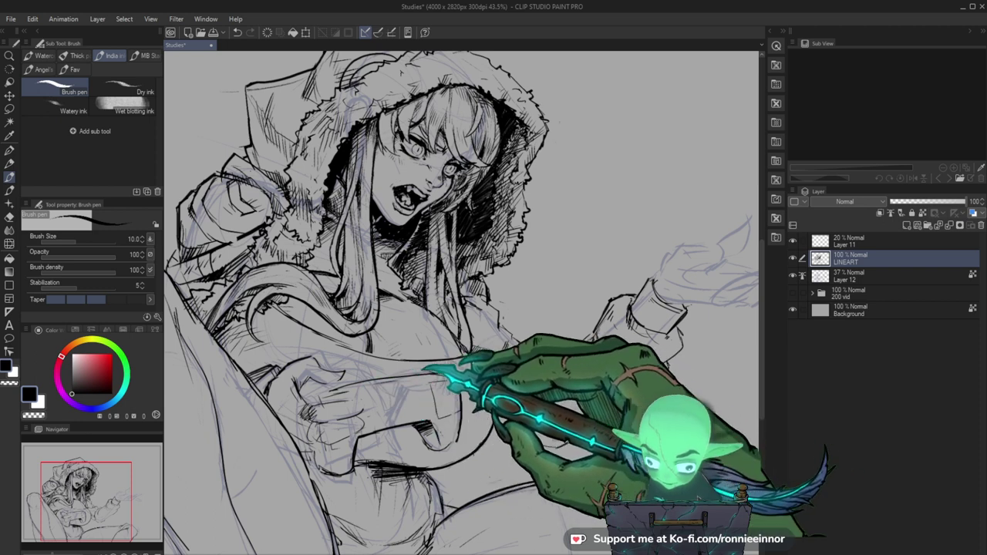
key(e)
key(b)
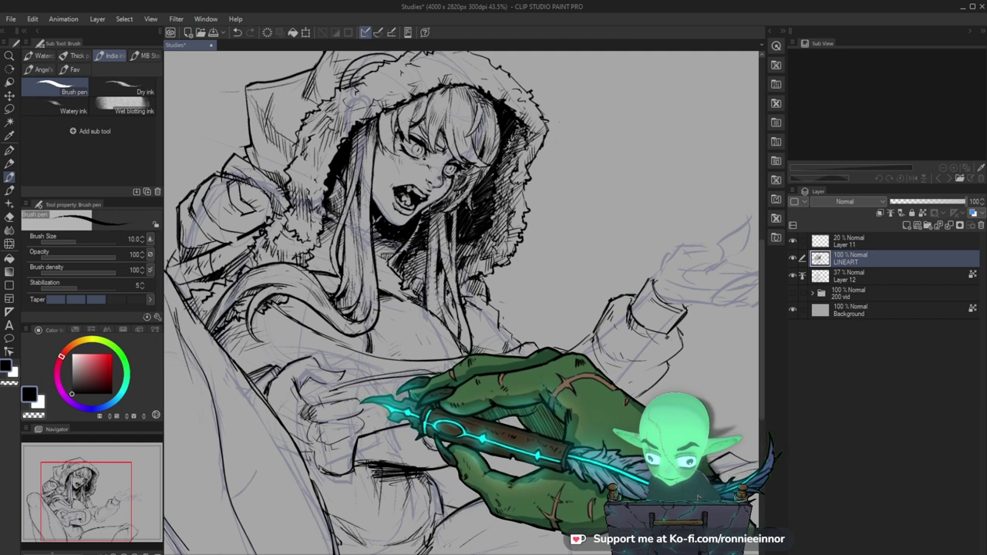
Refine the strands and hatching of the bangs under the fur hood using the size 10 Brush pen and a size 15 hard eraser.
key(ctrl+space)
drag(416, 398, 347, 401)
drag(532, 337, 573, 339)
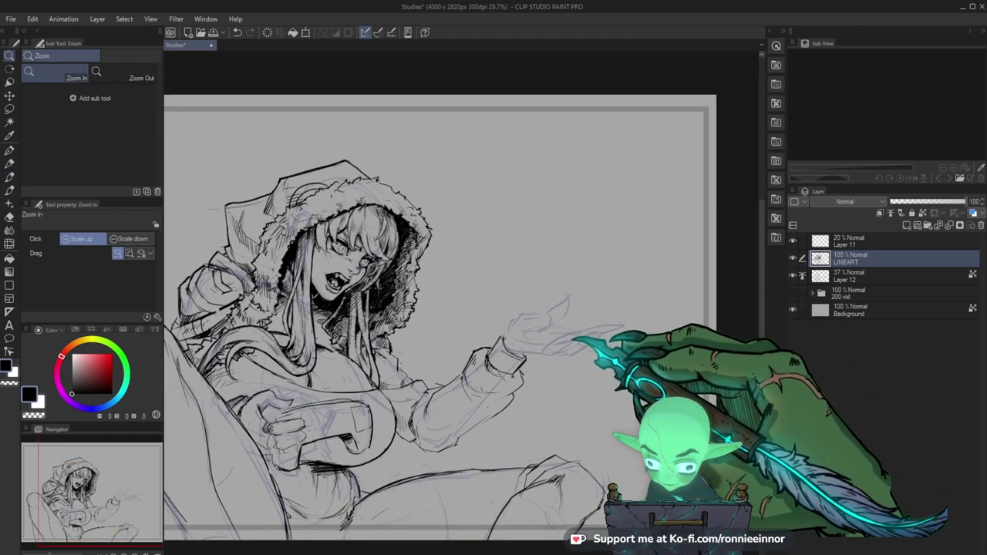
drag(343, 180, 412, 189)
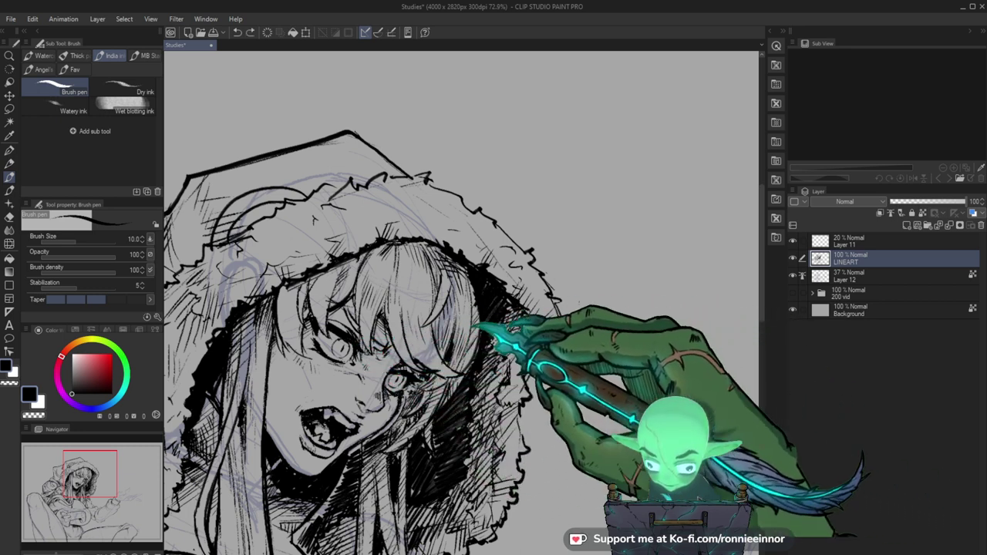
key(e)
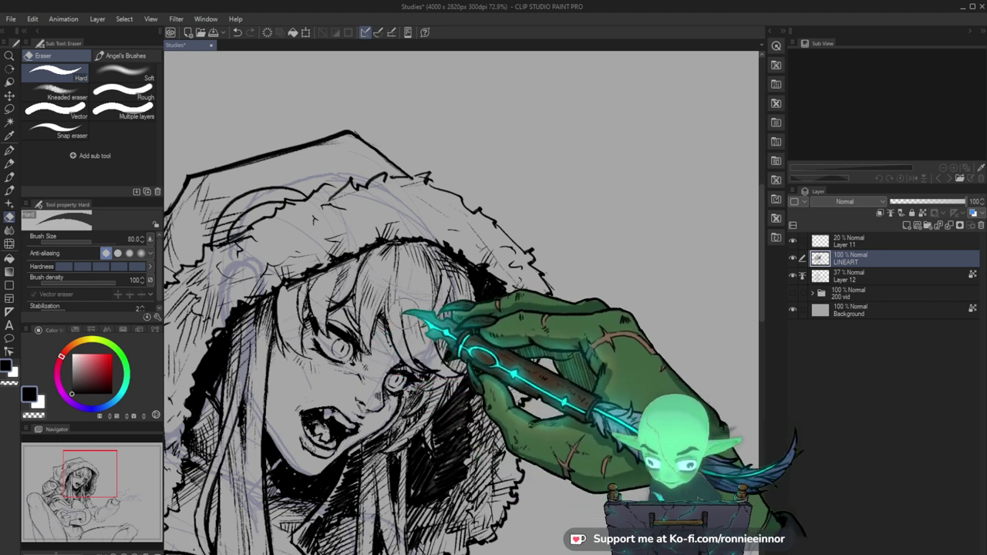
key(b)
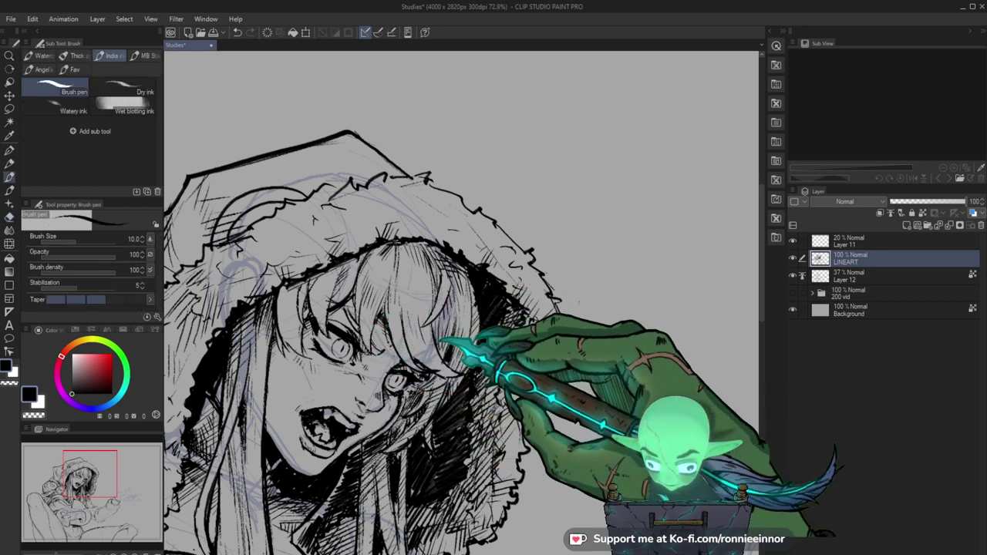
key(e)
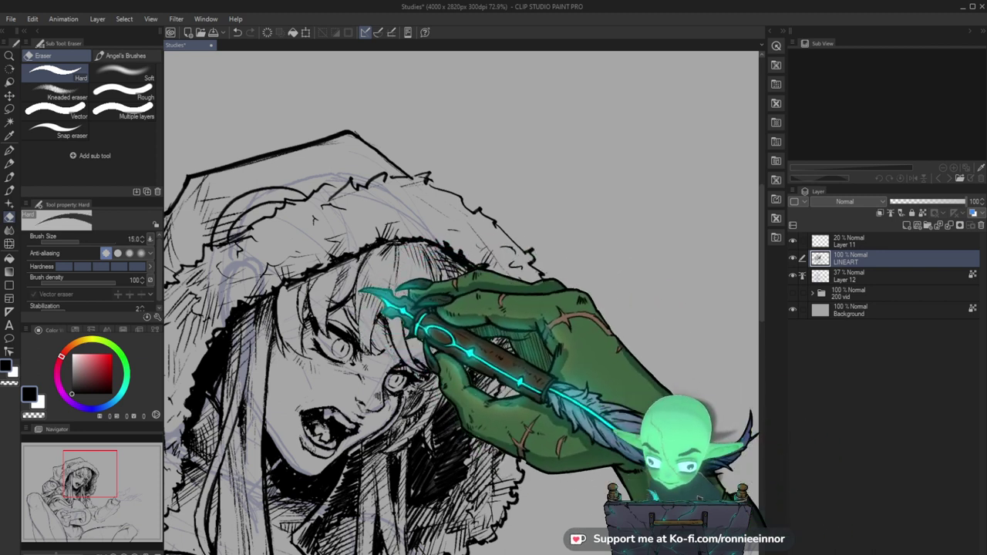
key(b)
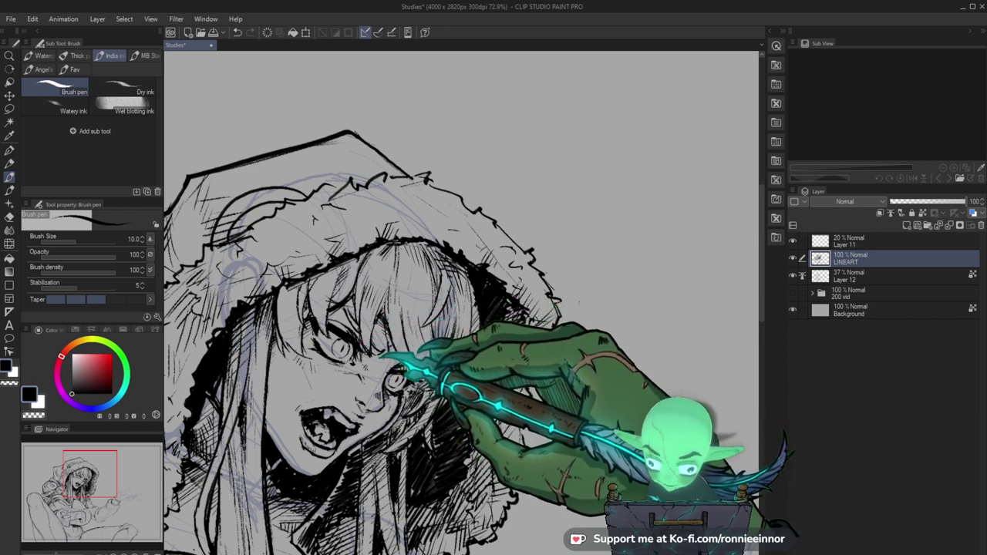
Examine the figure's overall line art from a distance and up close around the upper body and gripping hand.
key(ctrl+space)
drag(442, 338, 332, 338)
drag(461, 347, 501, 347)
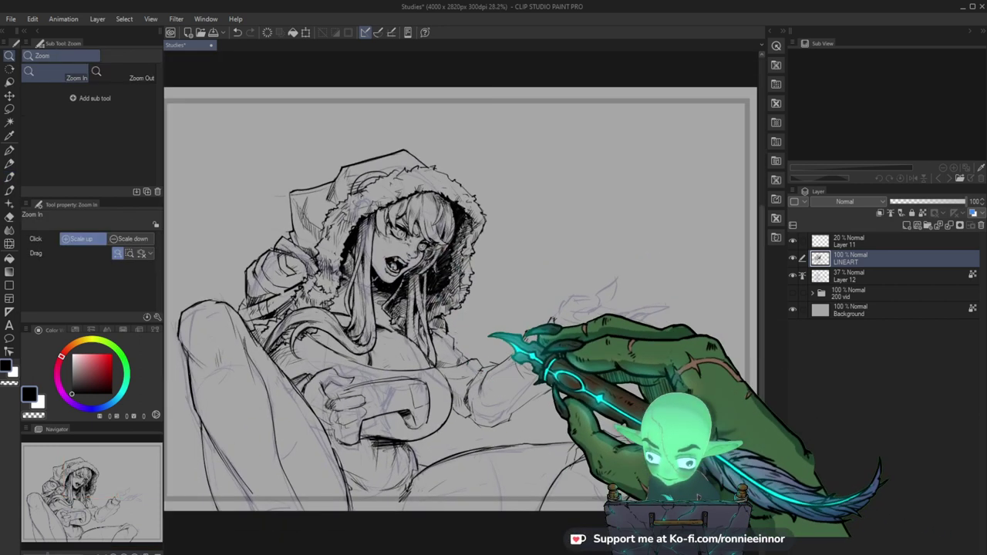
drag(400, 407, 385, 401)
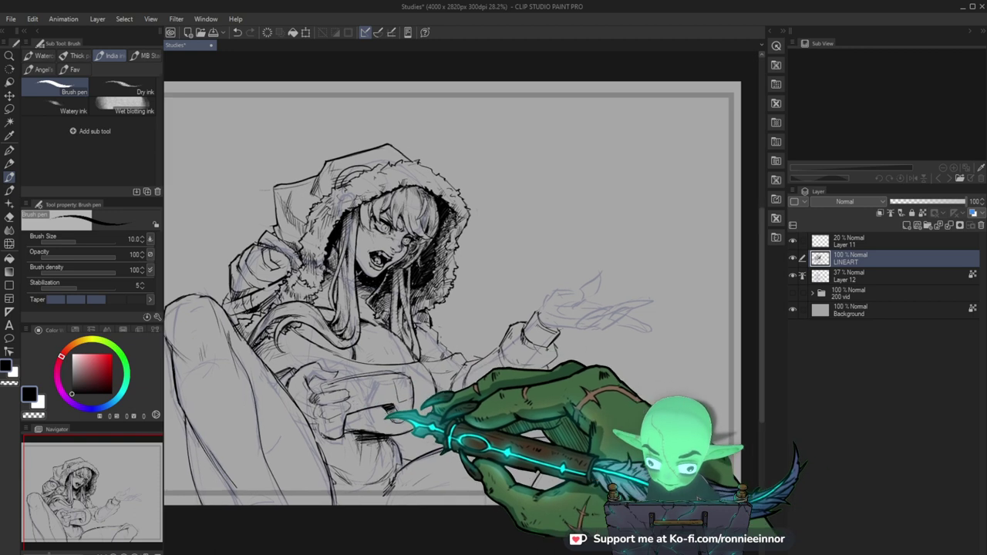
key(ctrl+space)
drag(308, 386, 343, 335)
drag(593, 333, 561, 335)
scroll(601, 339, down, 4)
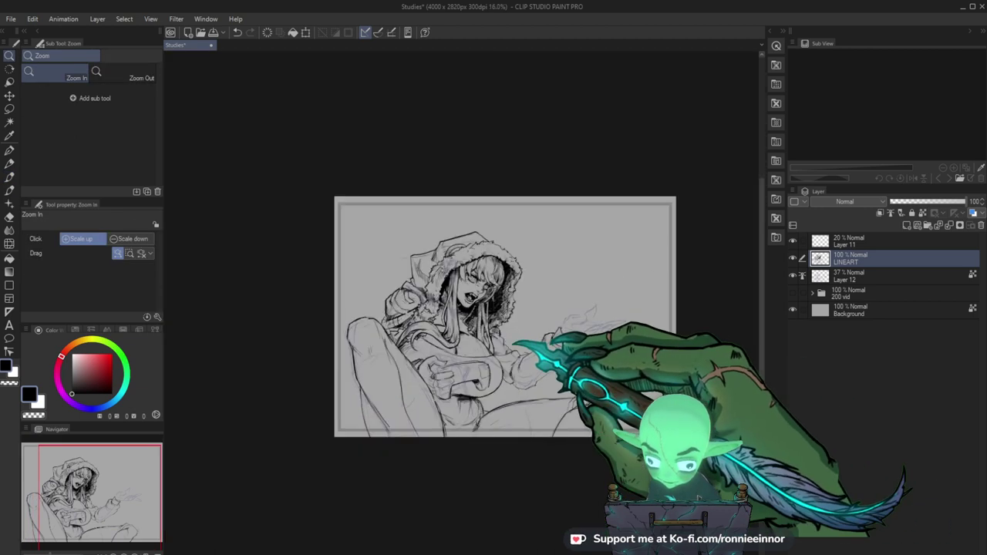
scroll(479, 355, up, 5)
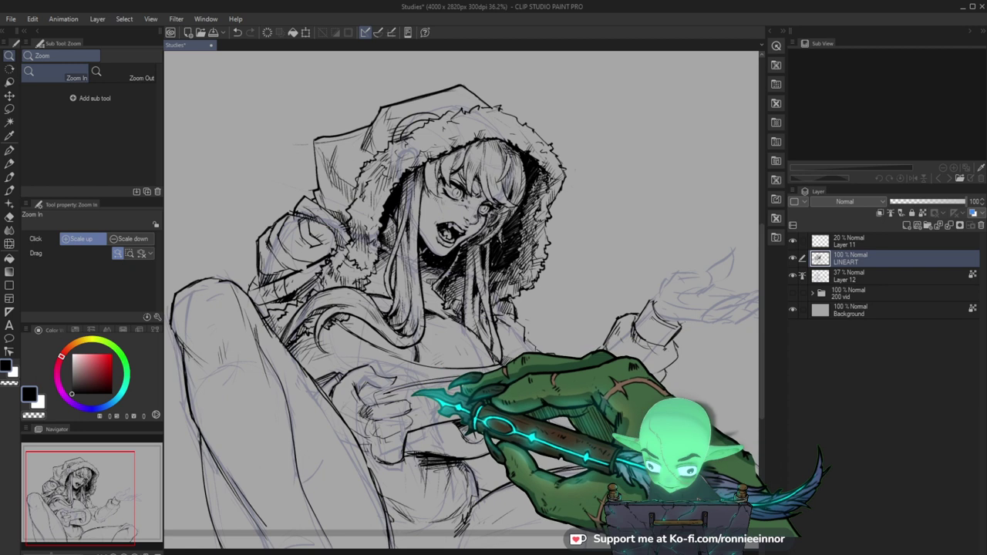
Clean up the fingers and the edge of the held shape with the size 15 hard eraser and the size 10 Brush pen.
key(b)
key(e)
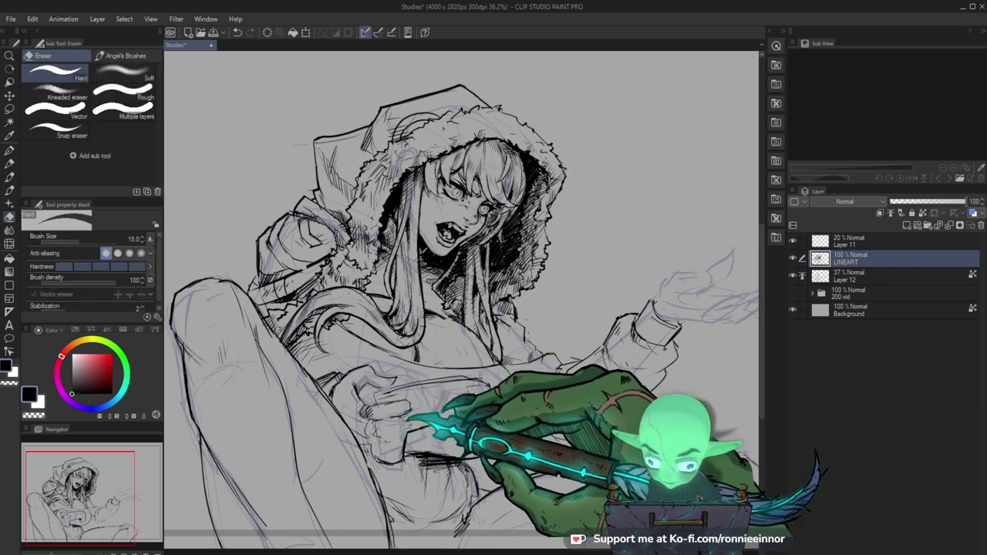
key(b)
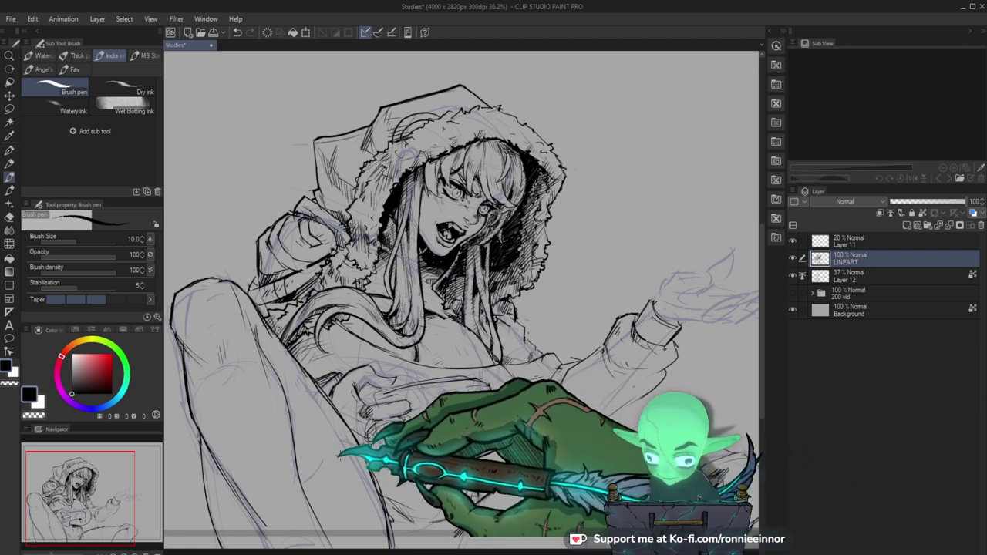
key(e)
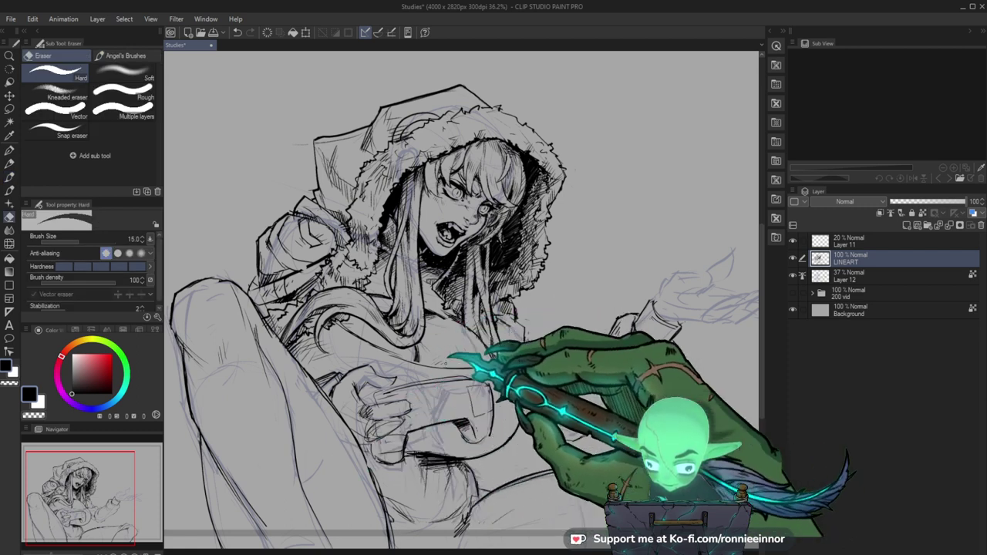
key(b)
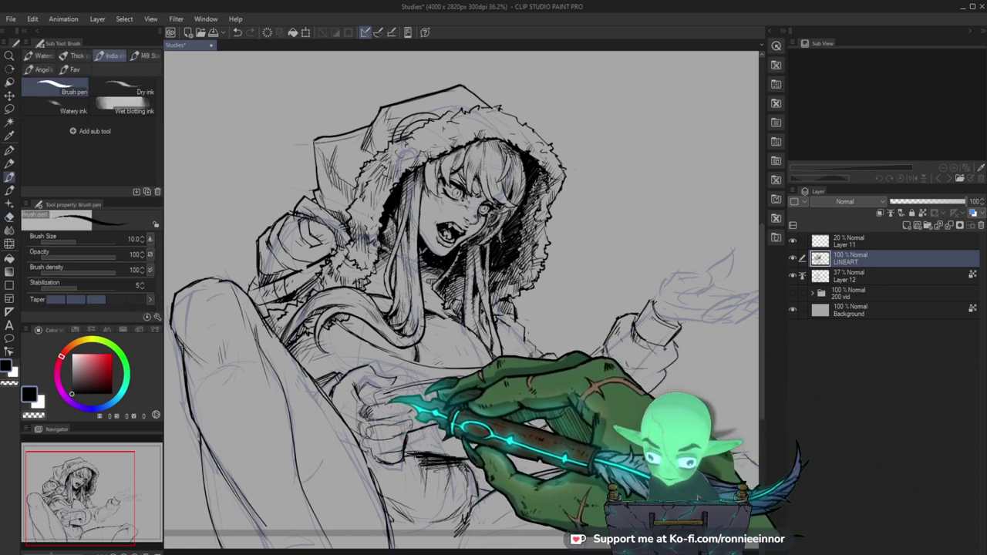
Tidy the lines between the chest and the outstretched arm's sleeve using a size 100 hard eraser and the size 10 Brush pen.
drag(639, 411, 619, 420)
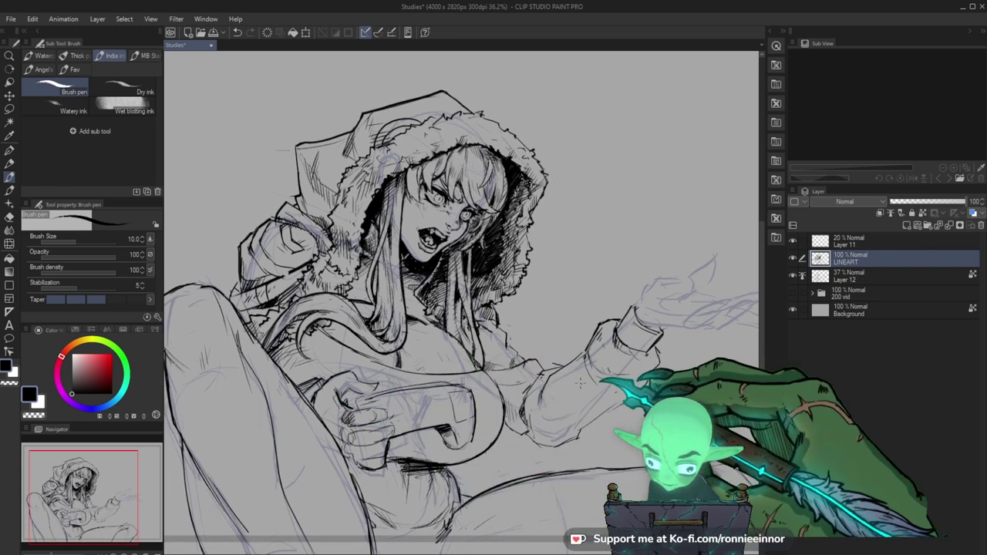
key(ctrl+space)
drag(532, 389, 532, 364)
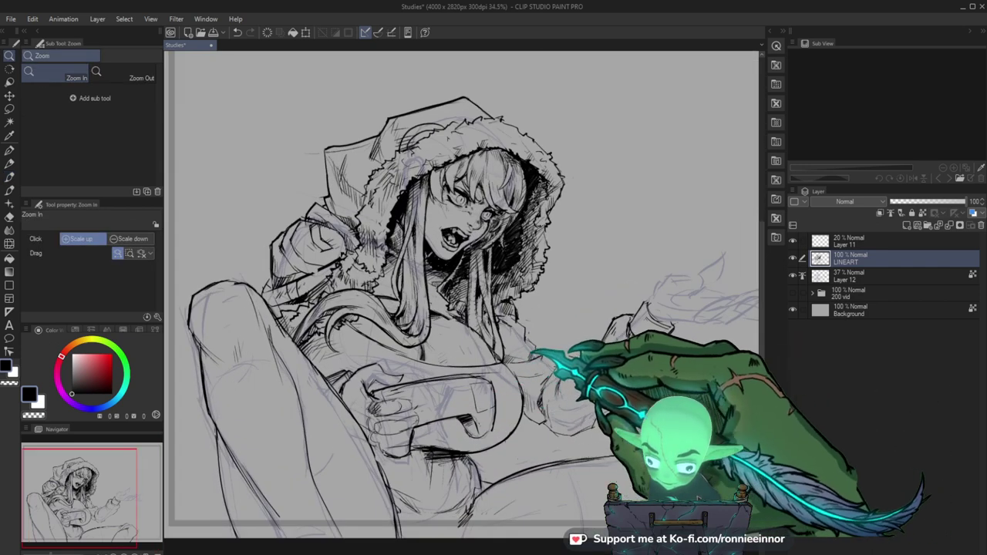
key(e)
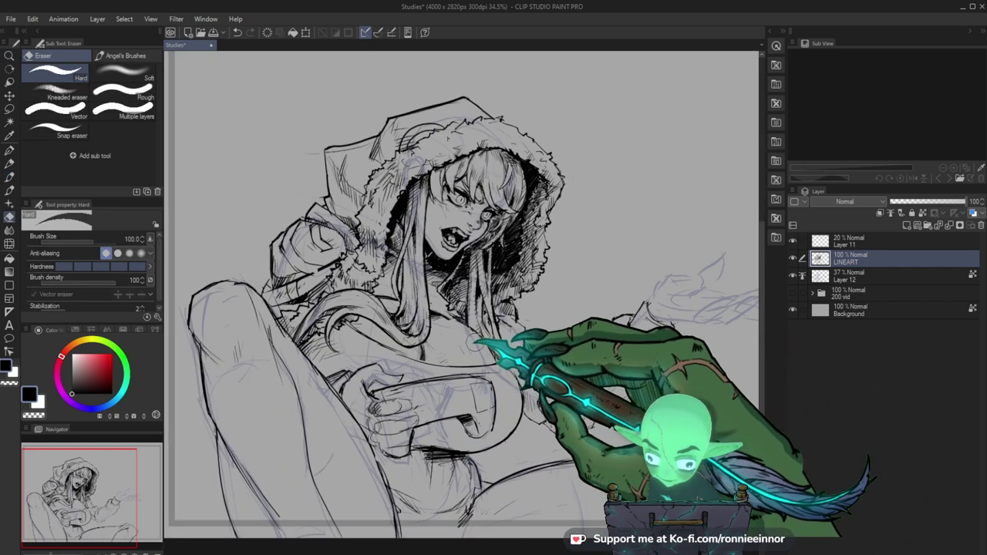
key(b)
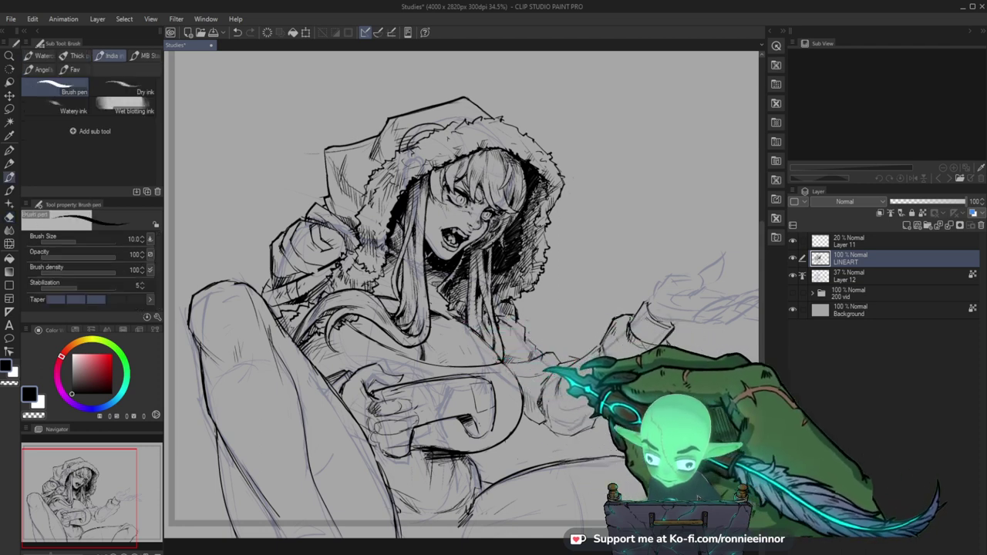
drag(543, 363, 513, 389)
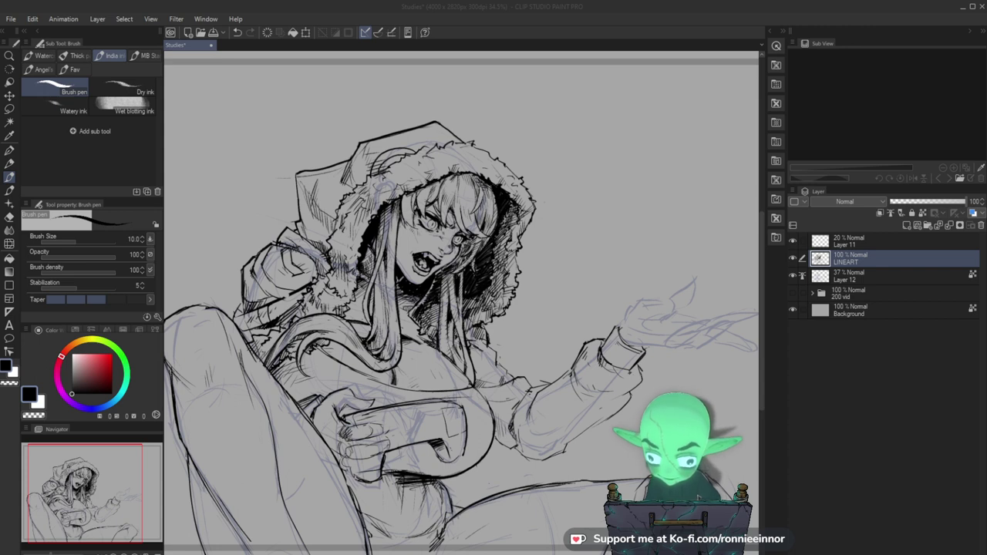
Ink details on the long hair strands, neck and upper chest beneath the hood with the size 10 Brush pen.
click(504, 250)
key(ctrl+space)
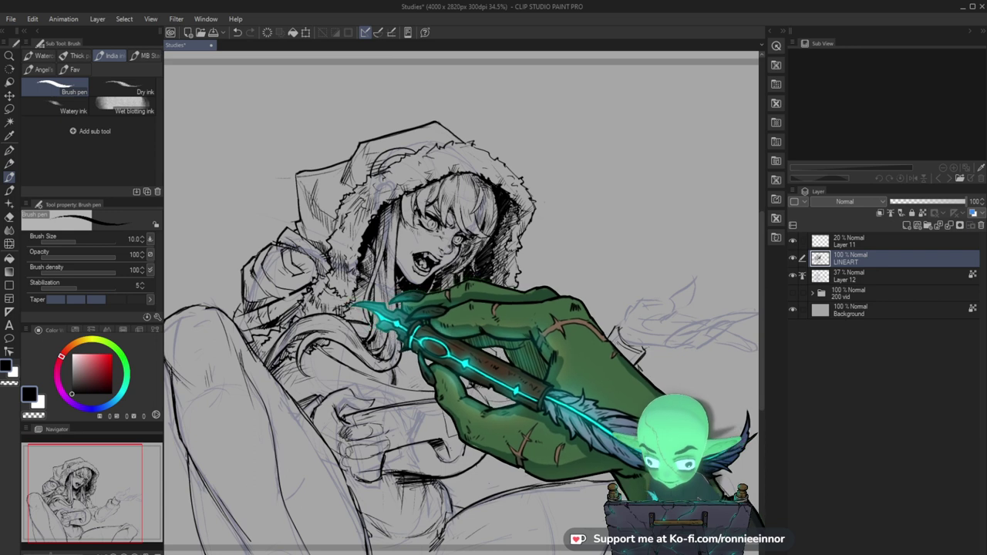
drag(463, 300, 494, 339)
key(ctrl+space)
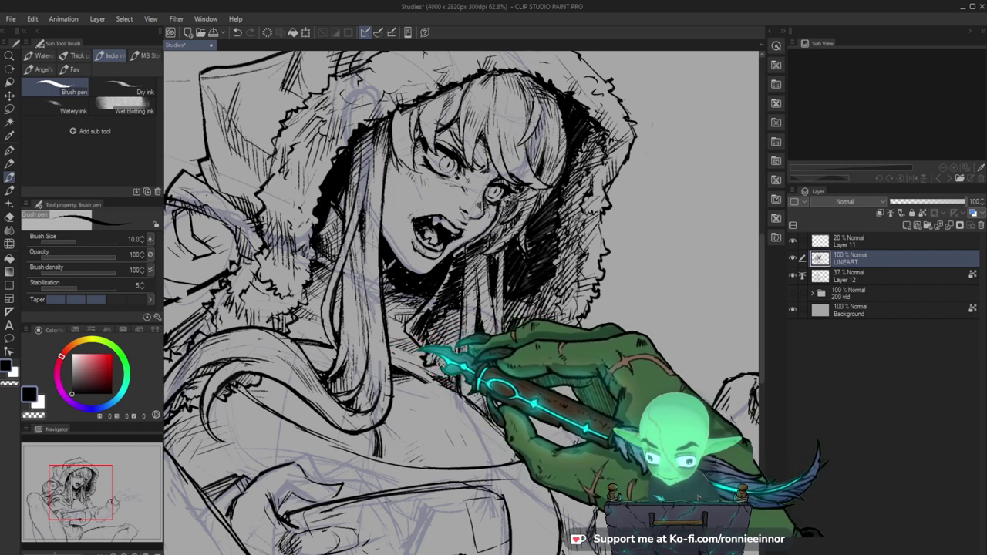
key(ctrl+space)
drag(473, 328, 497, 316)
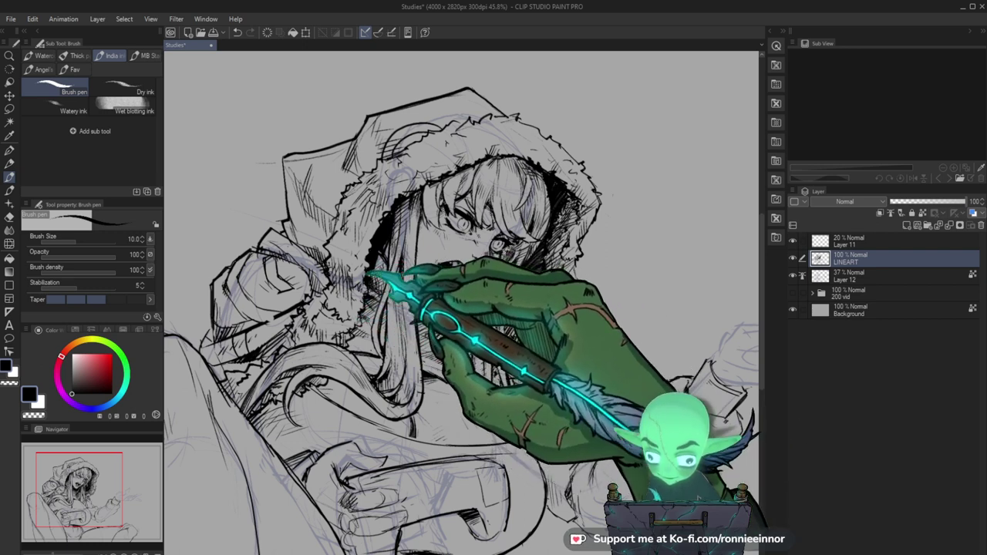
Erase stray marks on the upper chest beside the hanging hair with a size 80 hard eraser and resume inking there.
key(e)
key(ctrl+space)
mouse_move(592, 284)
mouse_down()
mouse_move(567, 298)
mouse_move(586, 276)
mouse_move(542, 330)
mouse_up()
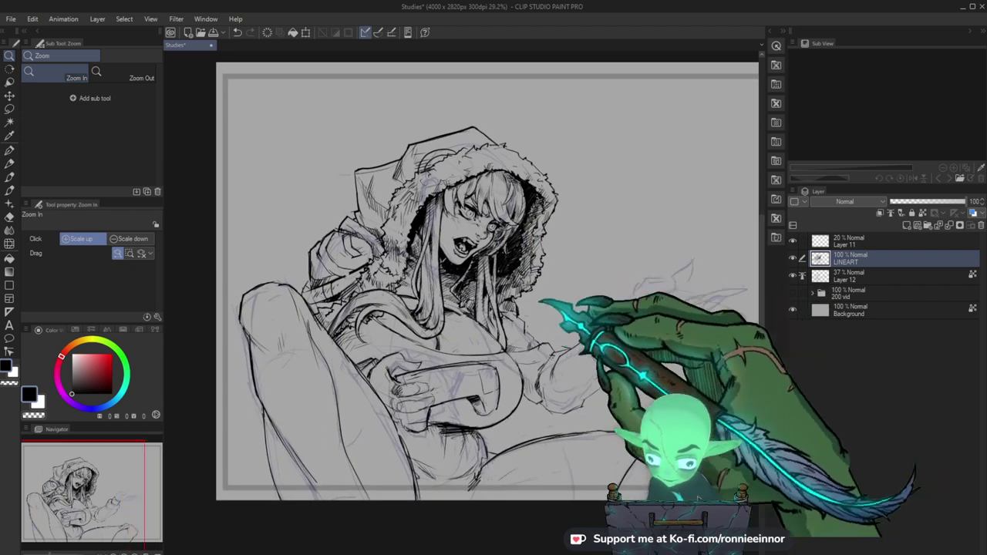
drag(476, 318, 509, 316)
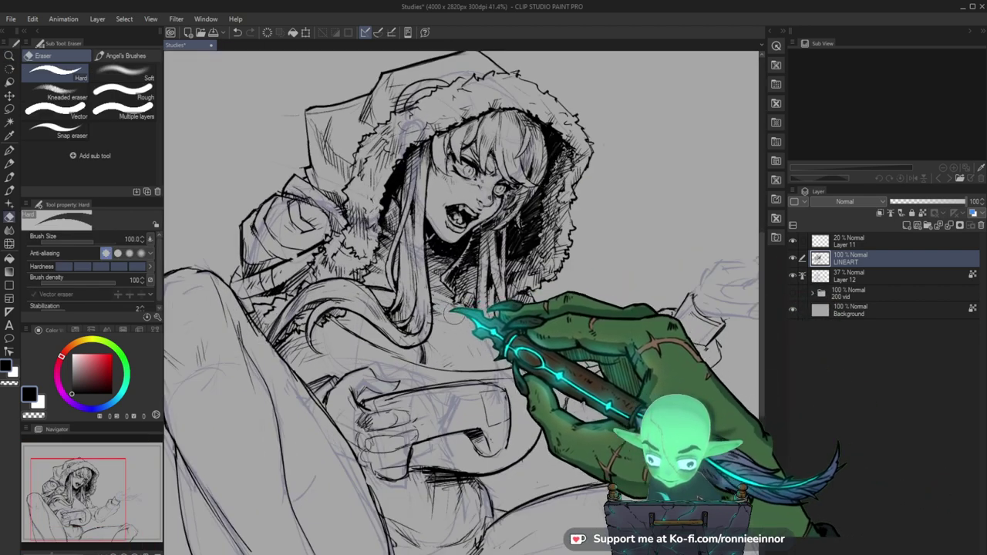
key(b)
key(e)
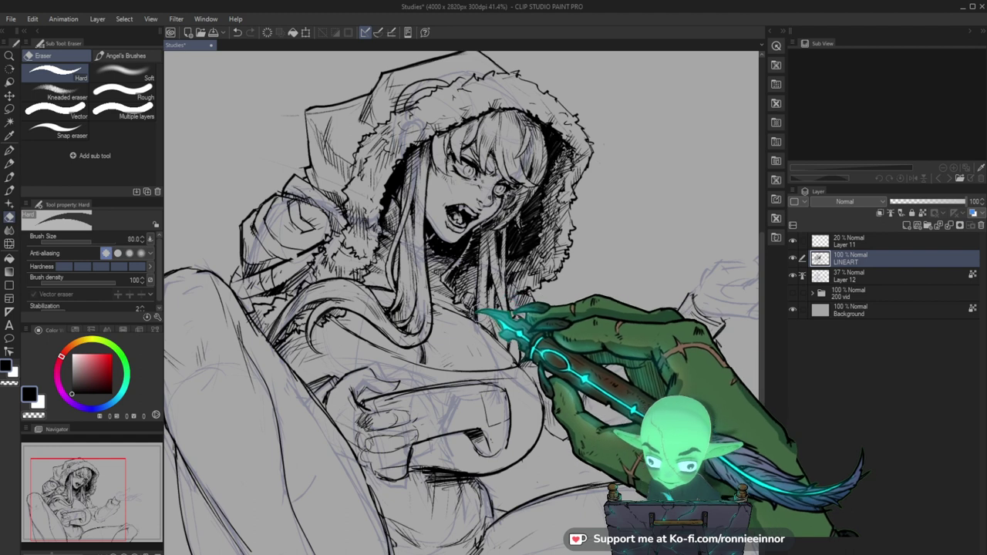
key(b)
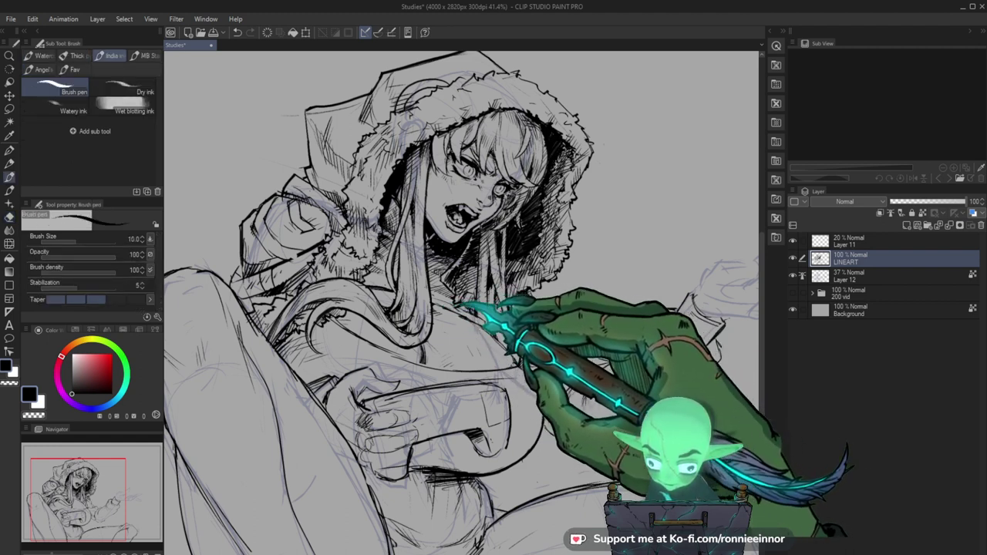
Touch up the upper chest lines below the hair with the Brush pen and hard eraser, and check the whole figure.
key(ctrl+space)
drag(498, 306, 431, 306)
drag(497, 304, 566, 308)
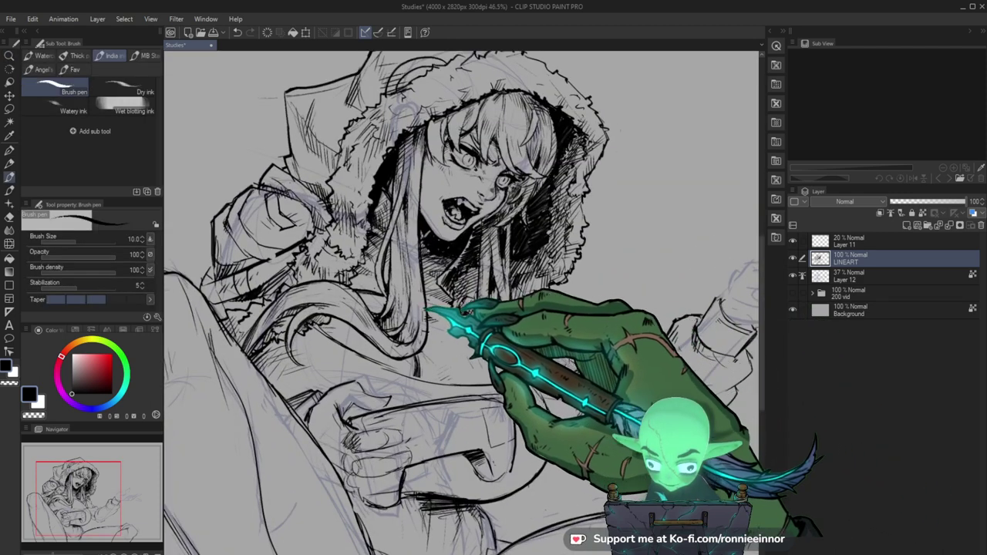
key(e)
key(b)
key(ctrl+space)
drag(491, 332, 442, 333)
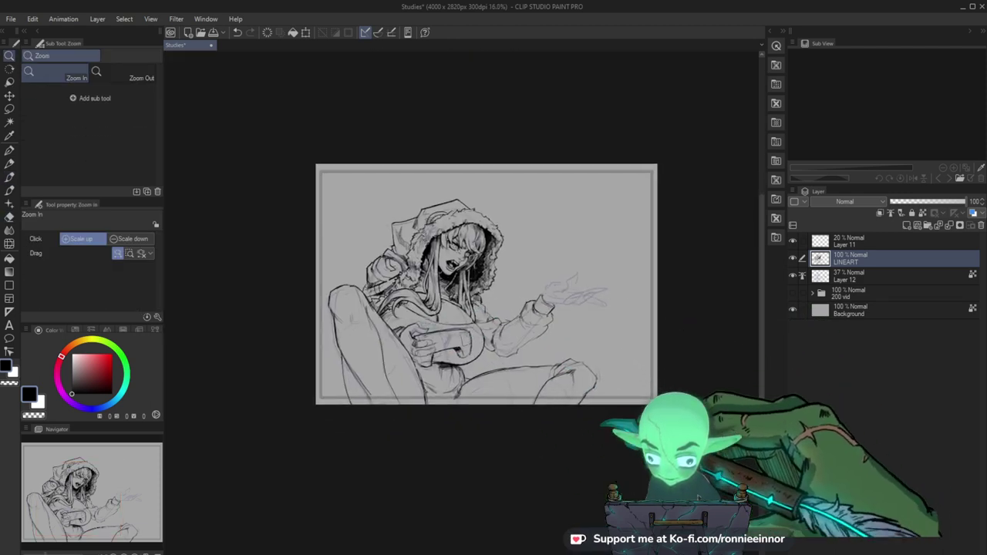
drag(506, 301, 535, 303)
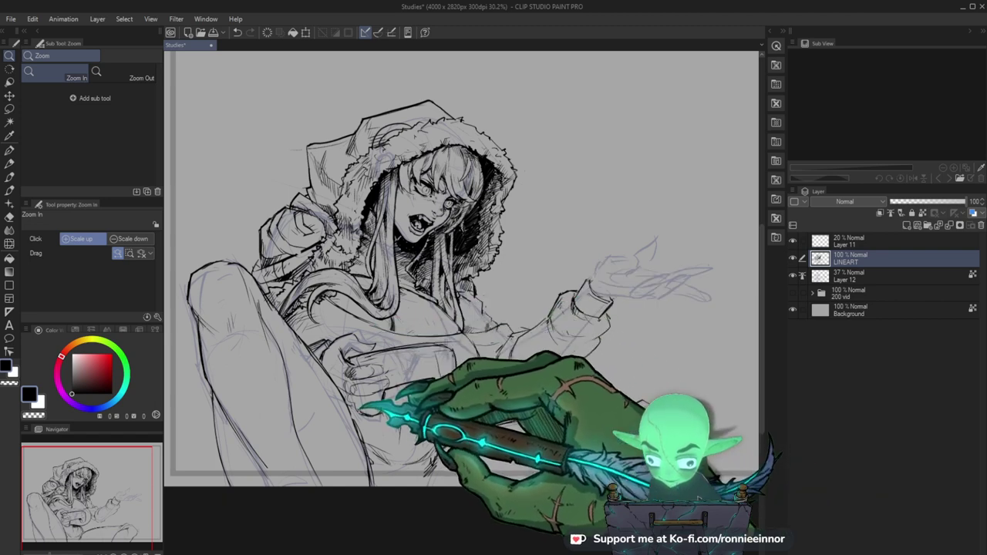
Refine the lines of the clenched hand and the torso just below it with the size 10 Brush pen and the hard eraser.
drag(368, 398, 374, 399)
key(e)
key(b)
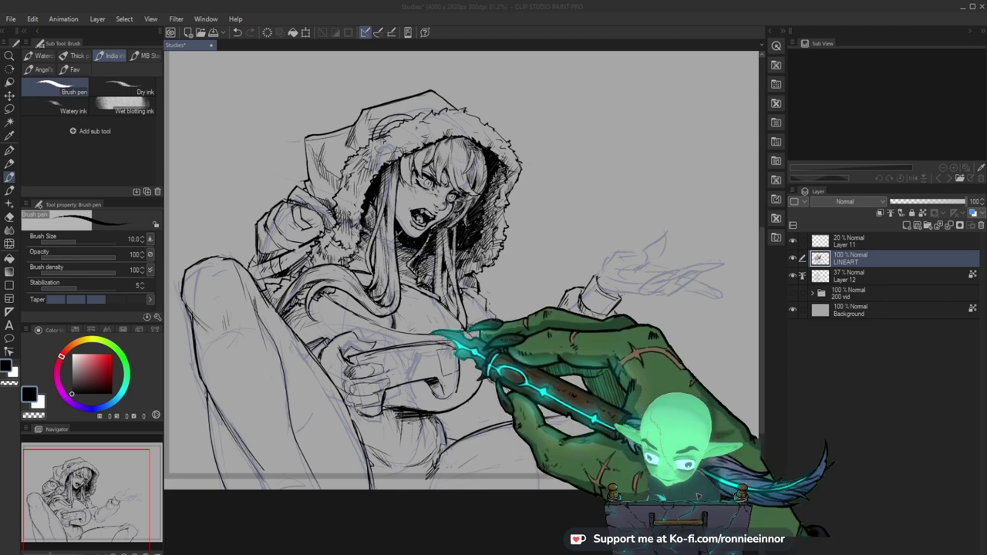
click(386, 397)
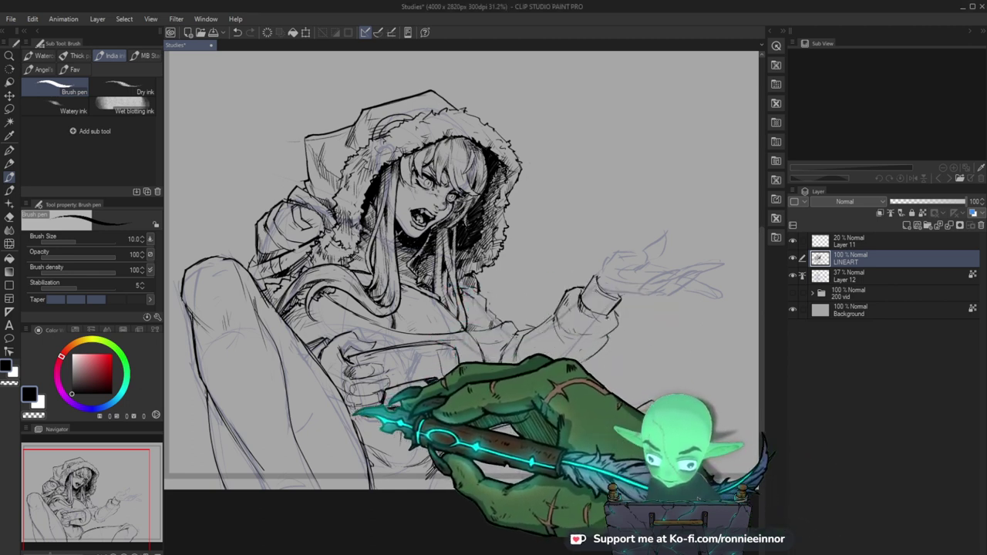
key(e)
key(b)
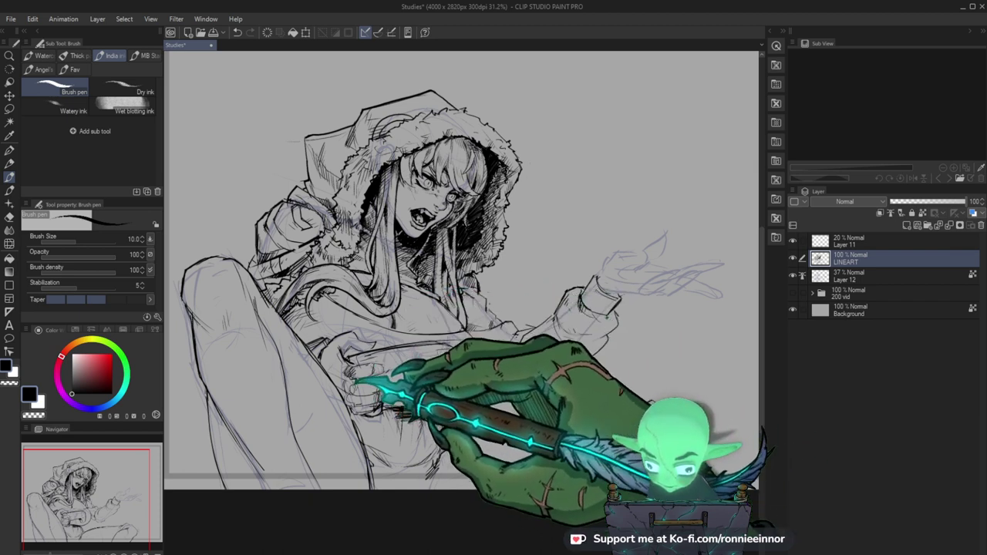
drag(498, 341, 481, 359)
drag(347, 391, 353, 408)
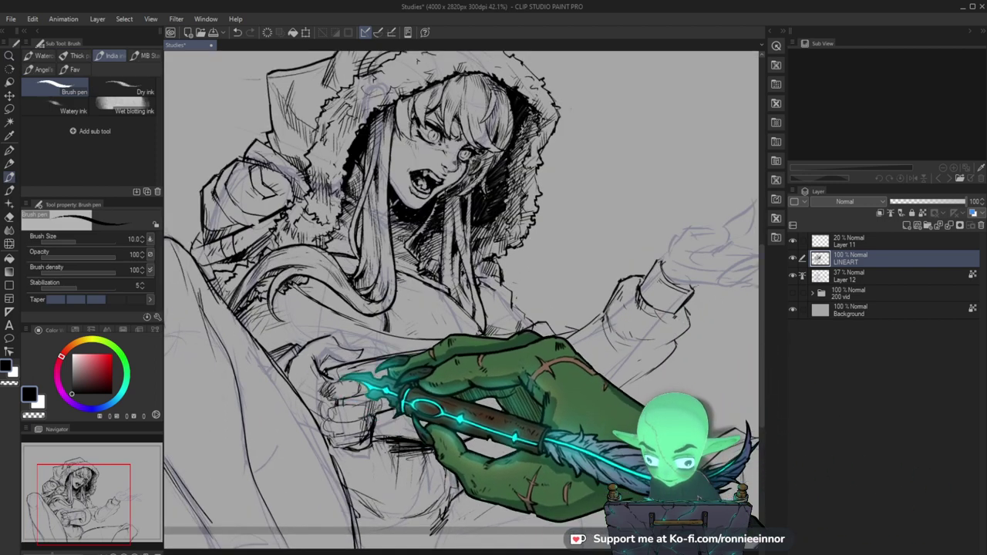
Clean up and re-ink the fingers and knuckles of the clenched hand using a size 25 hard eraser and the size 10 Brush pen.
key(e)
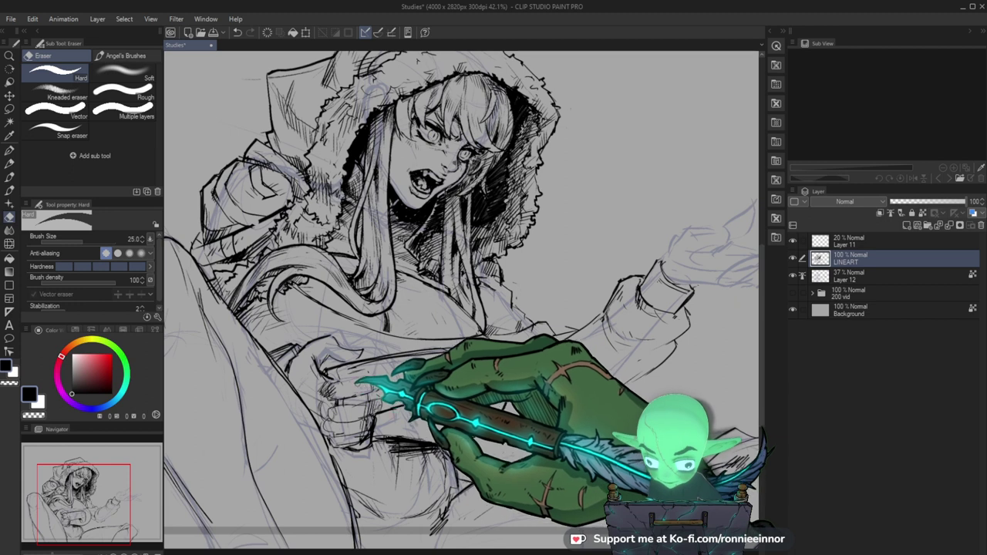
key(p)
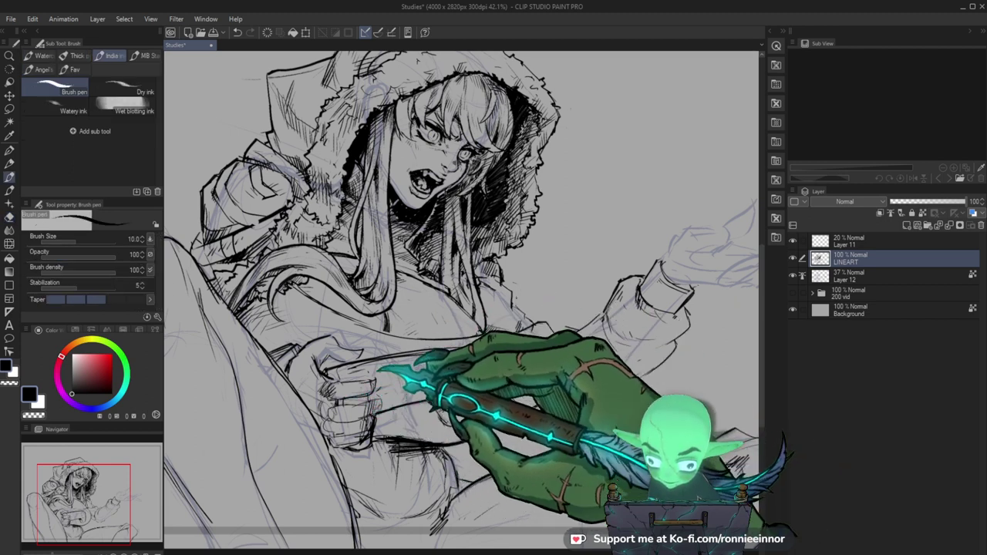
key(e)
key(p)
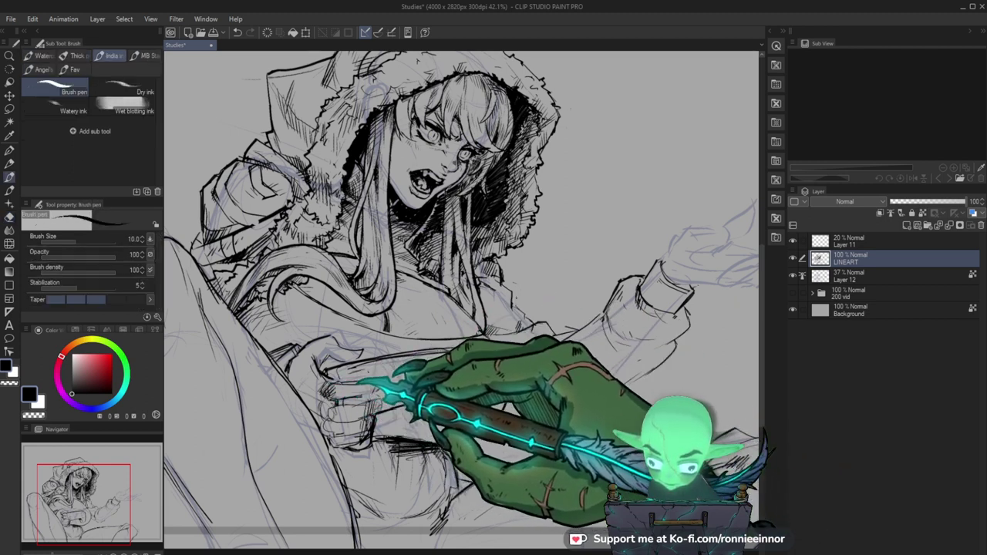
key(e)
key(p)
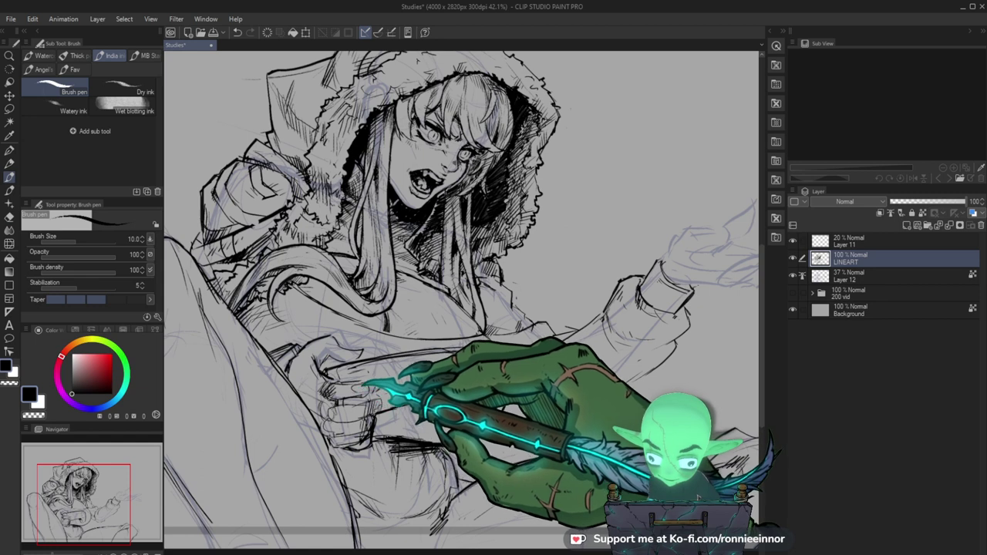
key(e)
key(p)
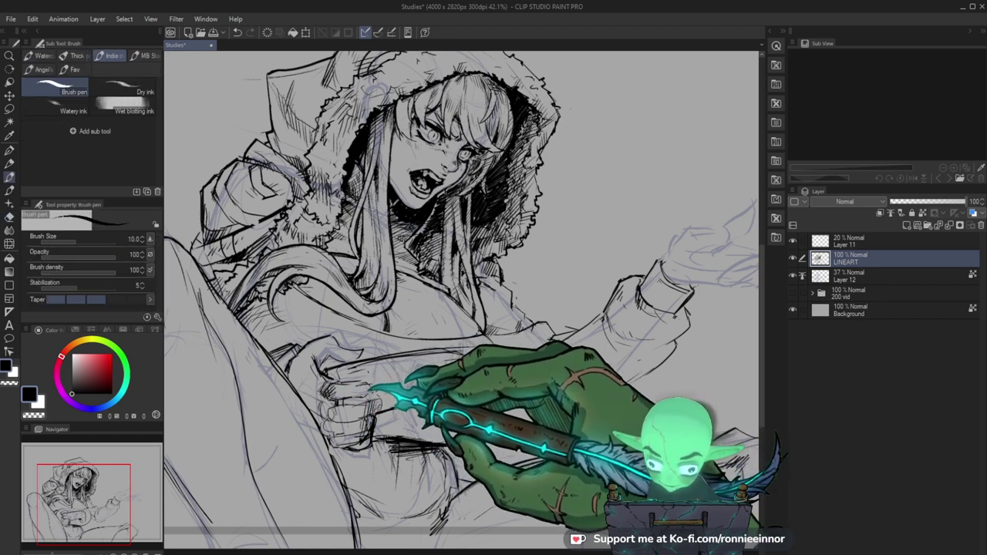
key(e)
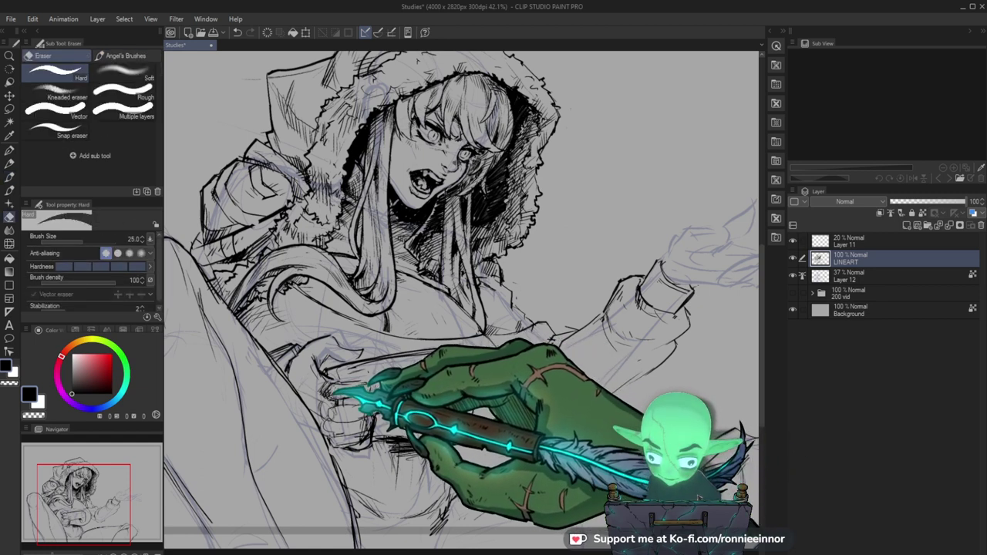
drag(434, 386, 404, 363)
key(p)
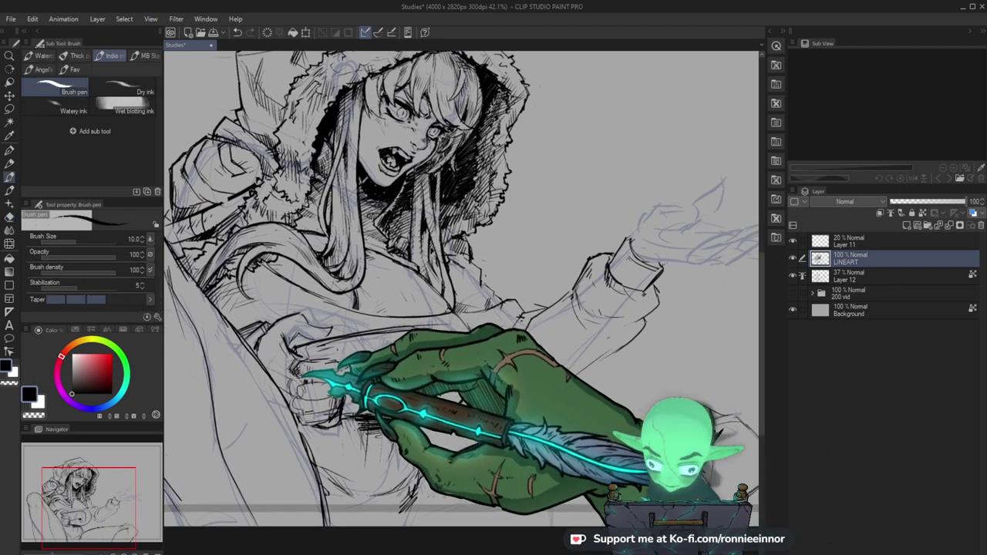
key(e)
key(p)
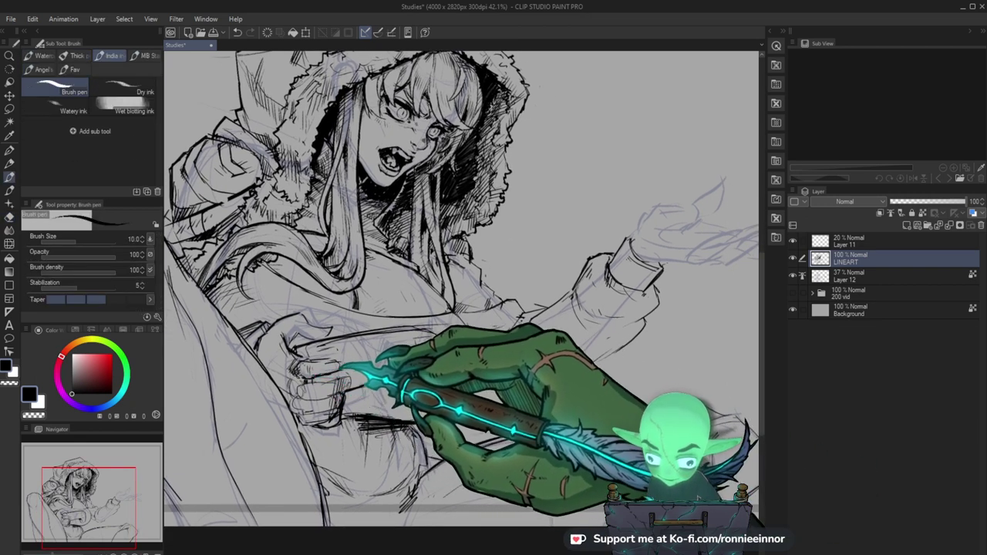
Touch up the bangs and the shaded hood interior beside the face with the size 10 Brush pen and the hard eraser.
key(ctrl+space)
drag(343, 353, 201, 355)
drag(358, 354, 472, 425)
mouse_move(324, 202)
mouse_down()
mouse_move(346, 182)
mouse_move(424, 185)
mouse_up()
drag(286, 186, 276, 260)
key(ctrl+space)
mouse_move(420, 254)
mouse_down()
mouse_move(360, 239)
mouse_move(462, 241)
mouse_up()
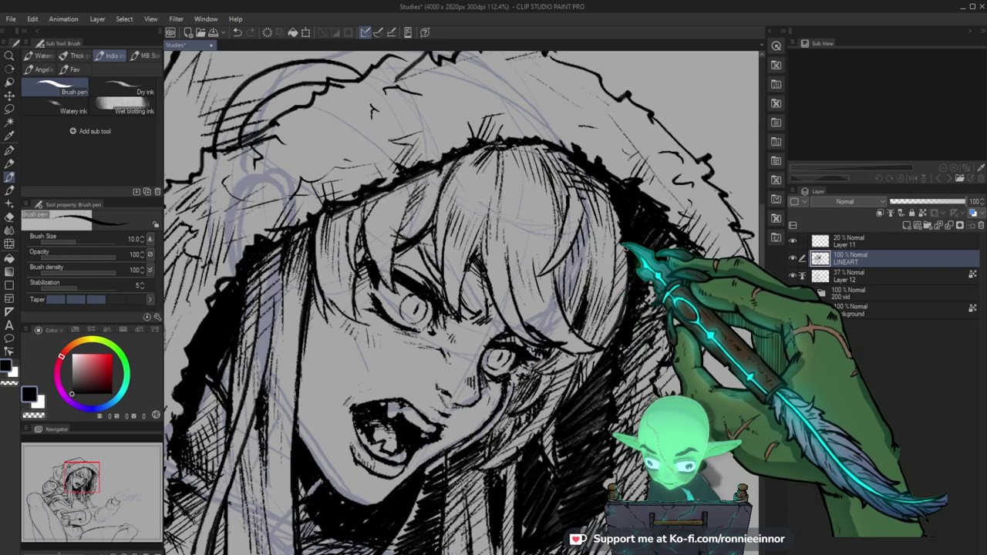
key(space)
drag(574, 268, 551, 291)
key(e)
key(p)
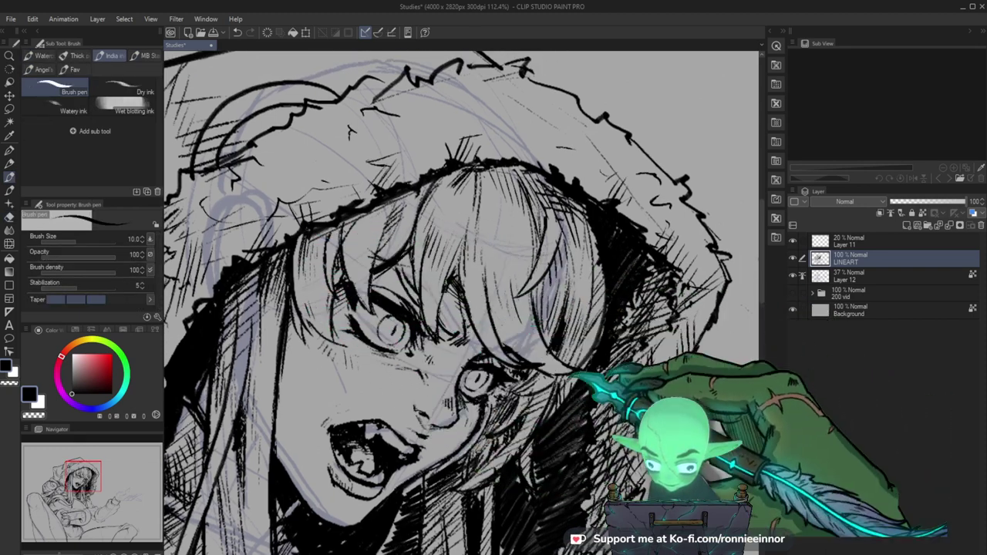
Ink strand details in the hair beneath the hood's fur edge with the size 10 Brush pen.
key(ctrl+space)
mouse_move(287, 276)
mouse_down()
mouse_move(412, 302)
mouse_move(360, 259)
mouse_up()
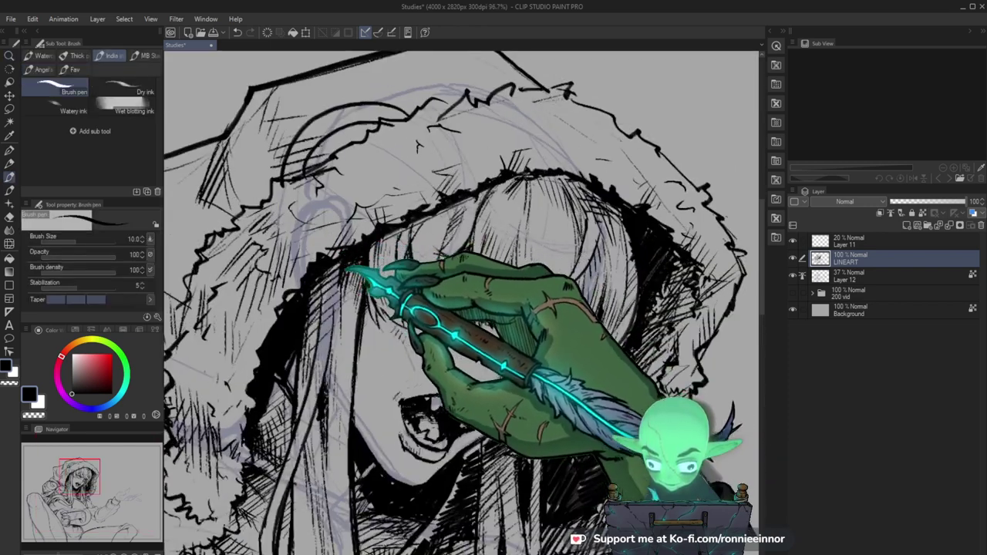
scroll(419, 293, down, 5)
scroll(374, 224, up, 4)
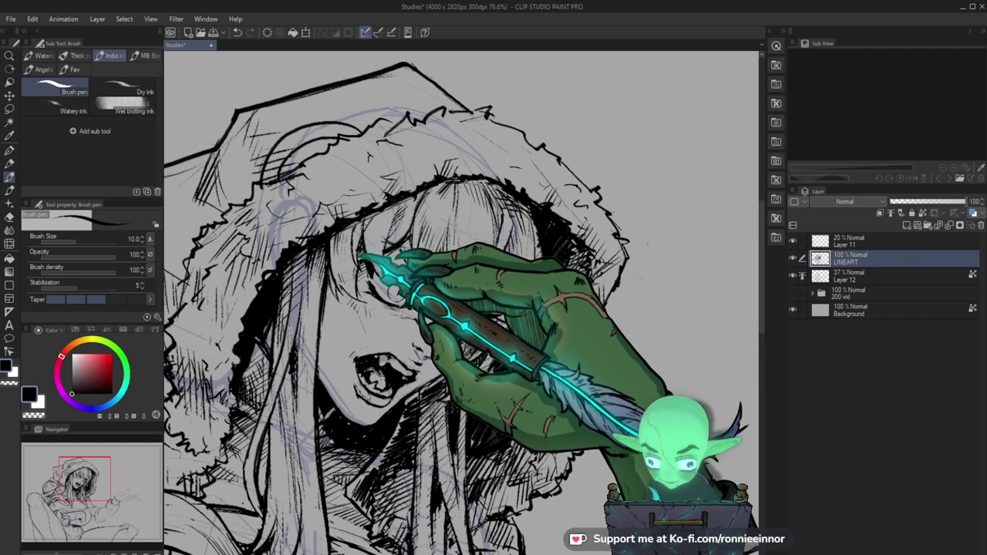
scroll(362, 256, up, 2)
scroll(328, 291, down, 2)
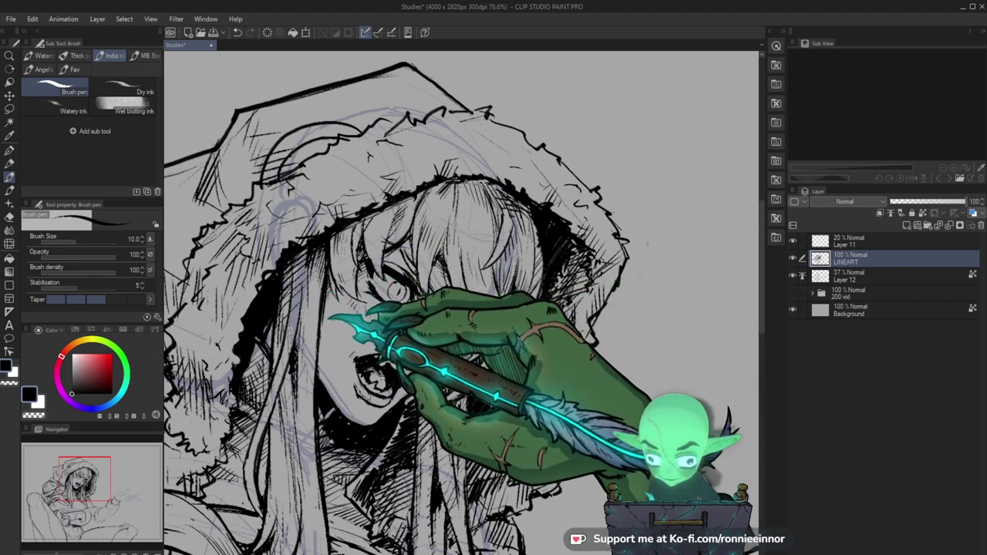
Ink the long hair strand hanging between the face and the fur trim, and check the whole figure.
key(ctrl+space)
drag(458, 341, 578, 403)
drag(434, 526, 392, 414)
drag(389, 283, 370, 139)
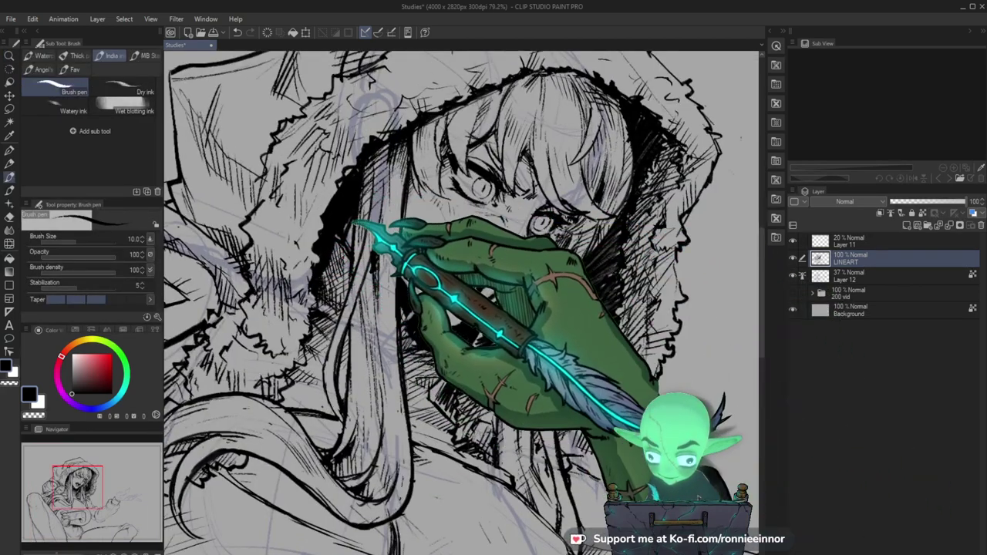
key(ctrl+space)
mouse_move(345, 227)
mouse_down()
mouse_move(416, 375)
mouse_move(396, 417)
mouse_up()
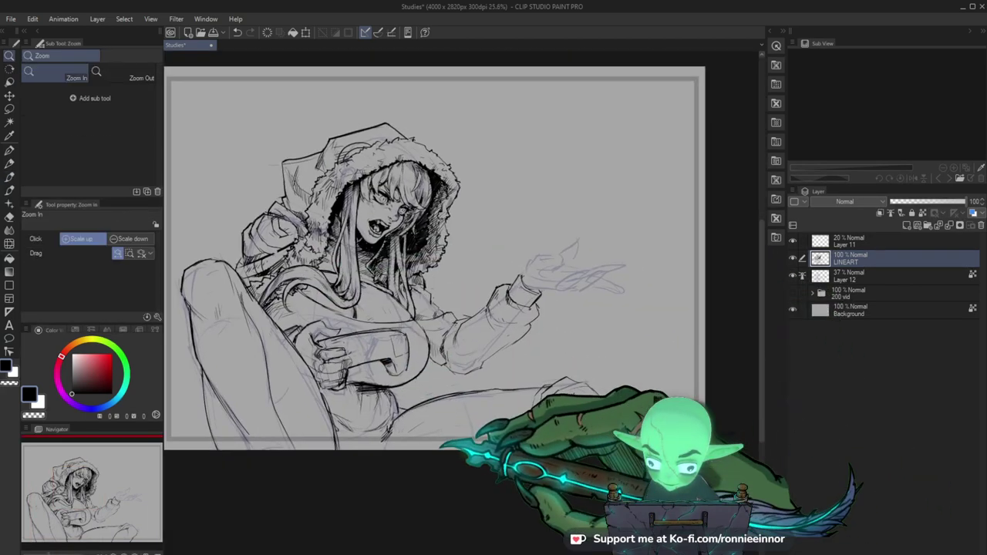
drag(520, 273, 426, 188)
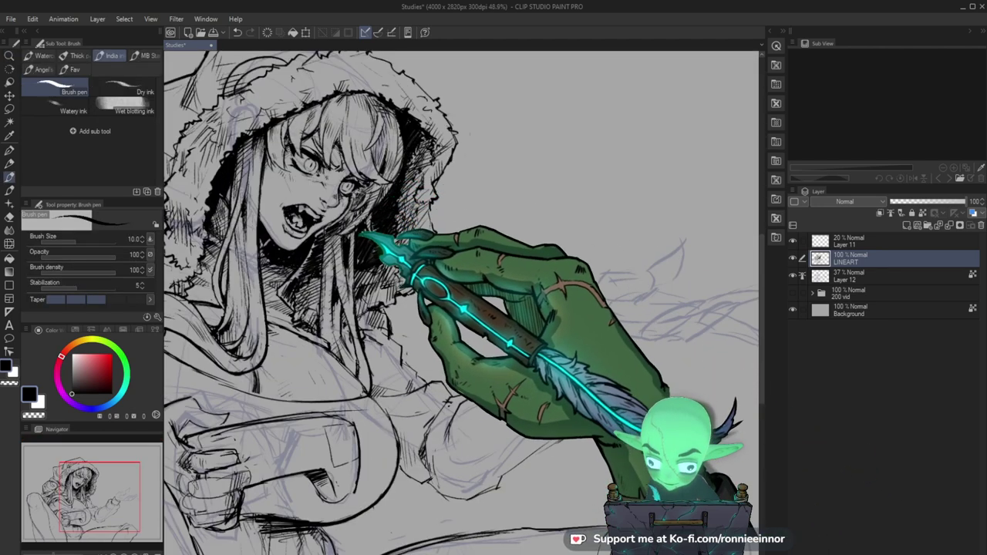
Add ink touches from the hair beside the neck down to the chest's outer edge with the size 10 Brush pen.
key(space)
drag(424, 252, 473, 368)
key(ctrl+space)
drag(489, 300, 491, 377)
key(space)
drag(449, 416, 410, 322)
key(space)
drag(332, 498, 370, 385)
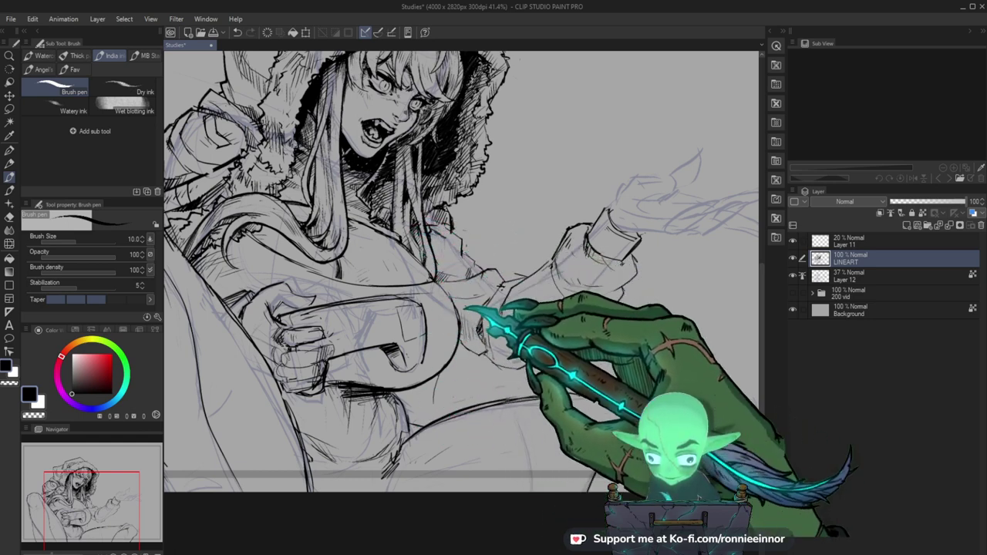
Tidy the hair tips and upper chest lines using a size 25 hard eraser and the size 10 Brush pen.
scroll(462, 300, up, 4)
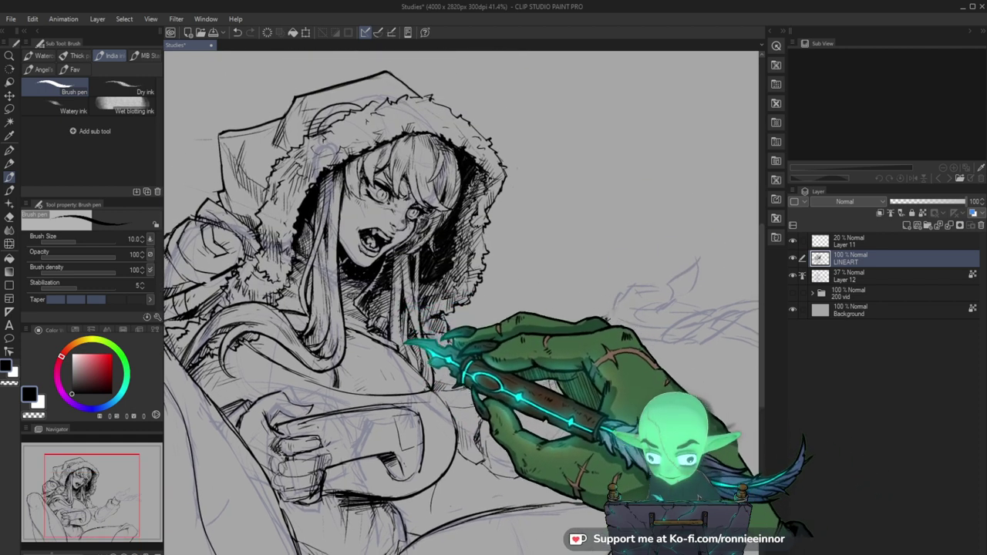
key(e)
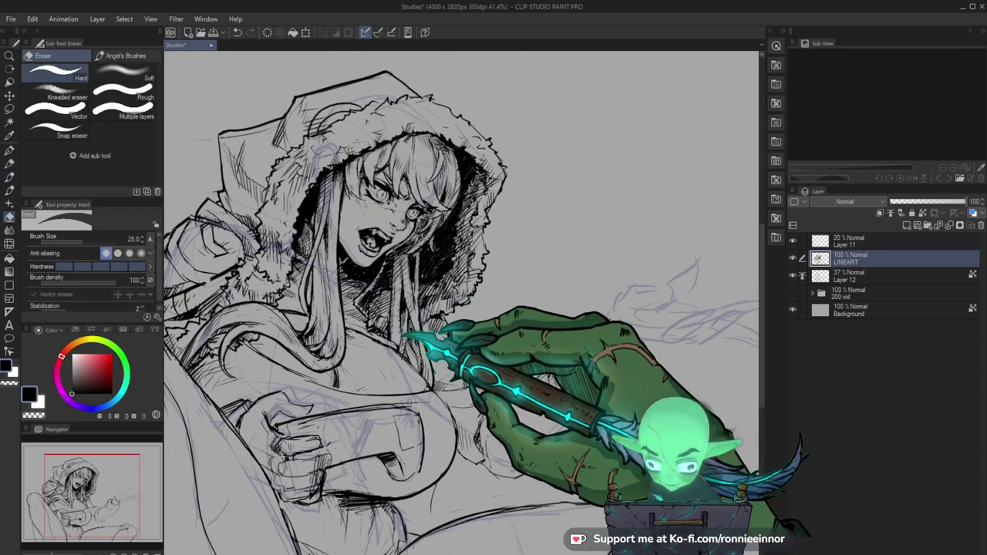
key(b)
drag(647, 445, 630, 419)
key(e)
key(b)
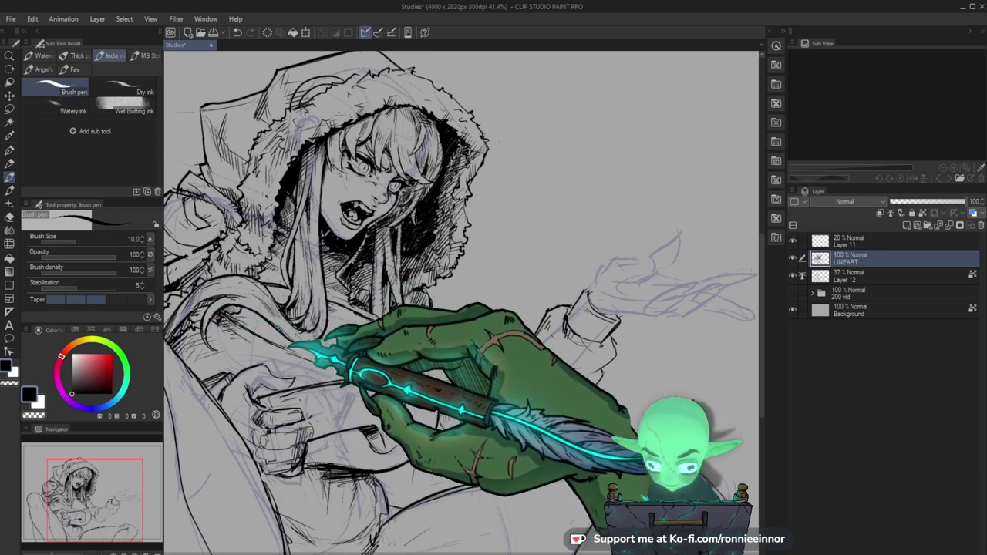
Clean up the back corner of the hood with a size 25 hard eraser and redraw its outer contour with the Brush pen.
key(ctrl+space)
drag(363, 377, 251, 497)
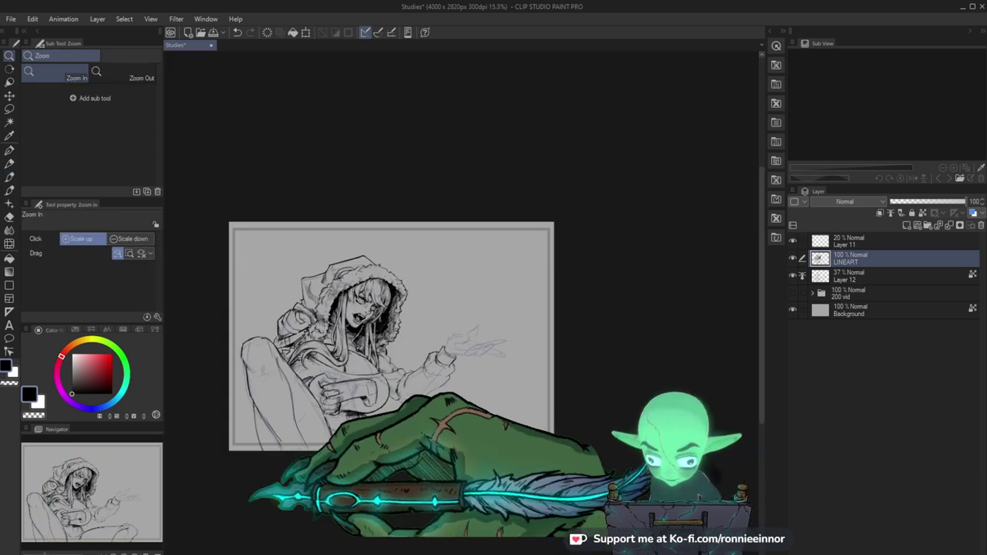
drag(329, 262, 379, 255)
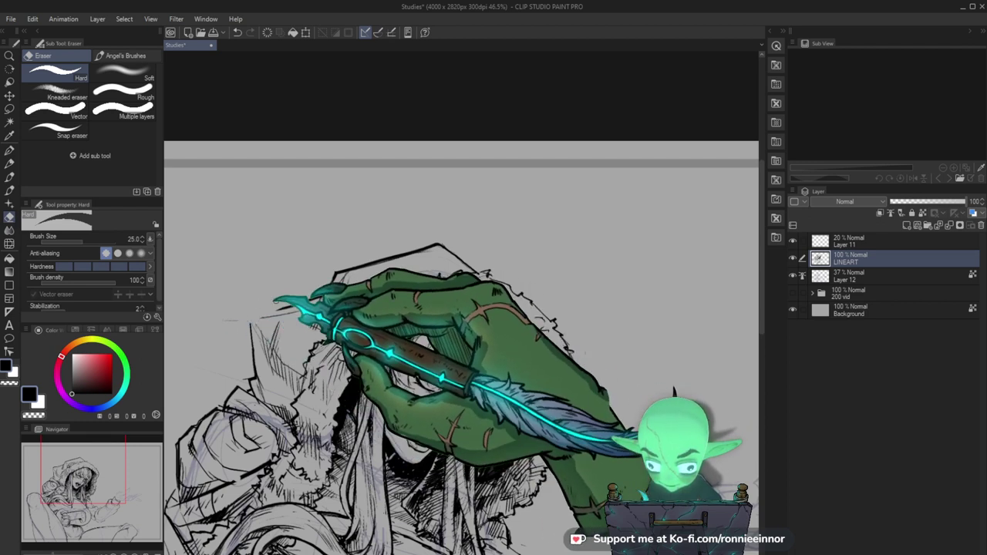
key(b)
drag(252, 335, 267, 313)
key(space)
drag(616, 434, 576, 372)
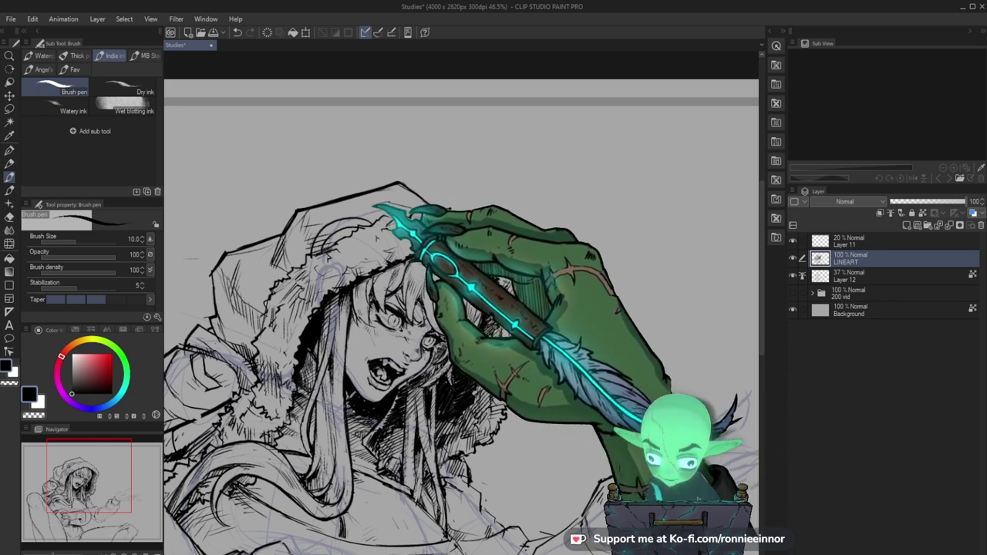
Refine the folds and cuff of the outstretched arm's sleeve with the size 10 Brush pen and the hard eraser.
key(ctrl+space)
mouse_move(518, 234)
mouse_down()
mouse_move(561, 395)
mouse_move(577, 259)
mouse_up()
drag(542, 332, 515, 415)
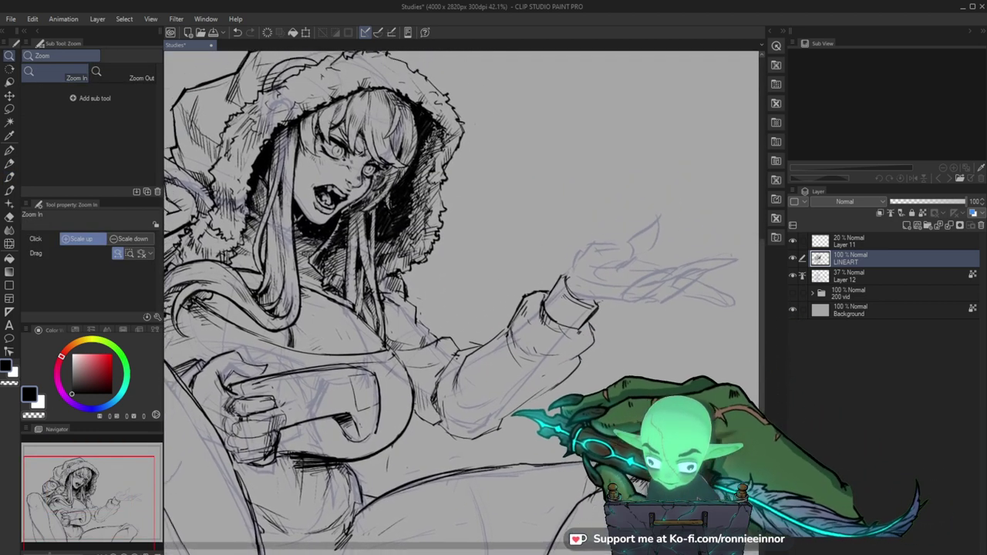
key(b)
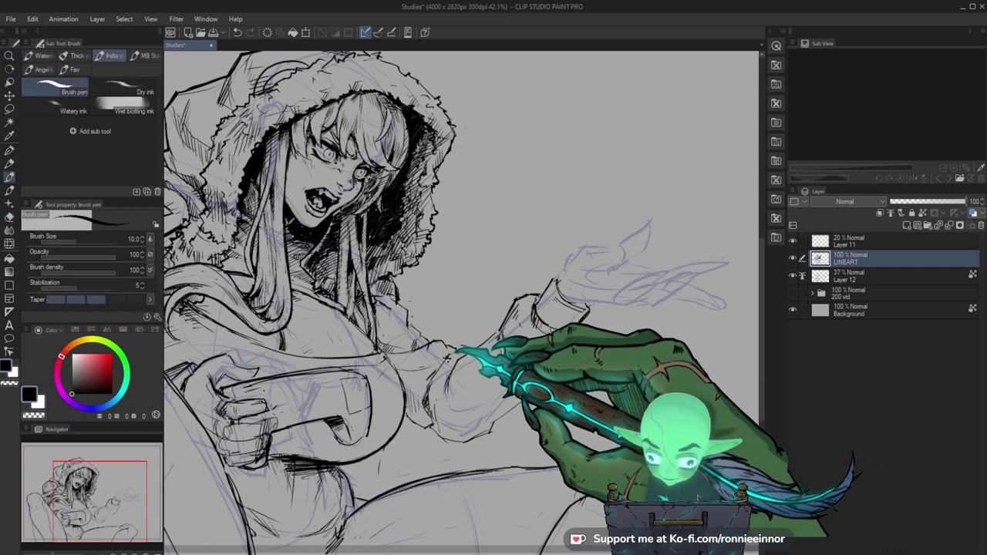
drag(651, 455, 684, 418)
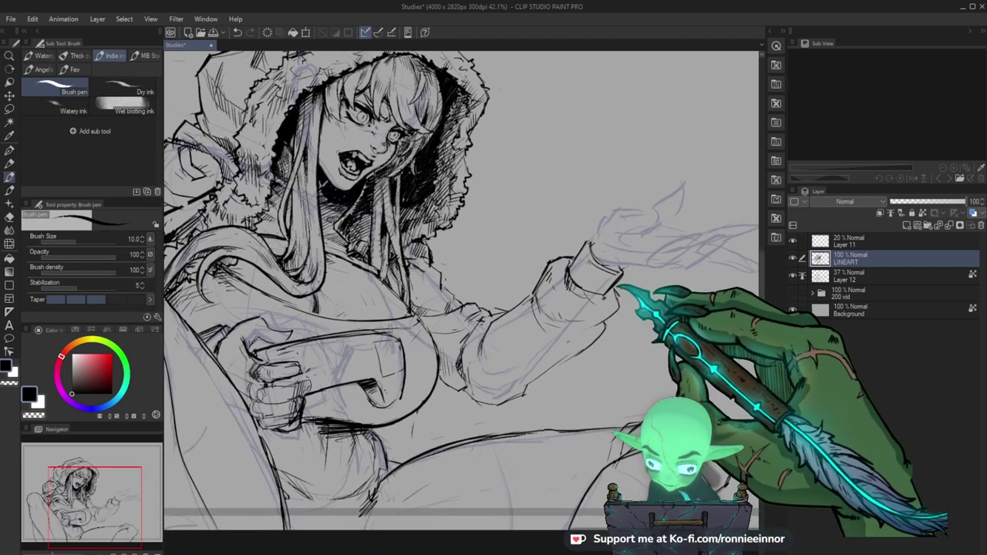
key(e)
key(b)
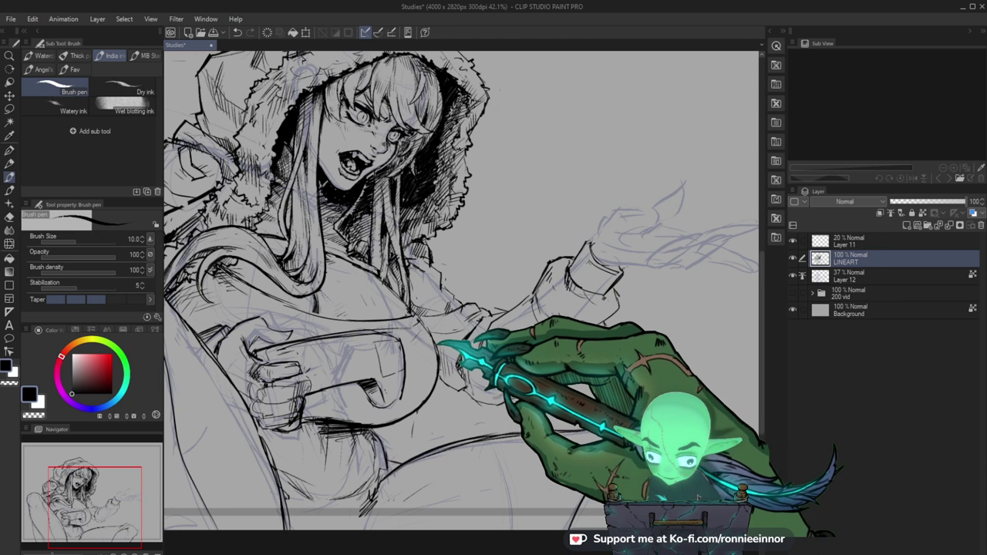
Erase stray marks around the outstretched sleeve's elbow with a size 25 hard eraser and re-ink its folds and lower edge.
key(e)
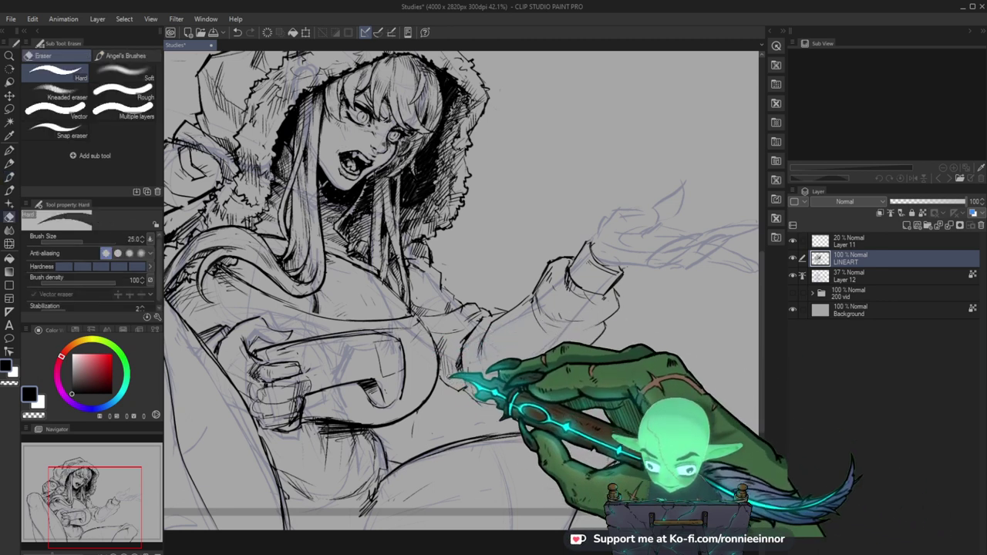
key(b)
drag(525, 401, 493, 454)
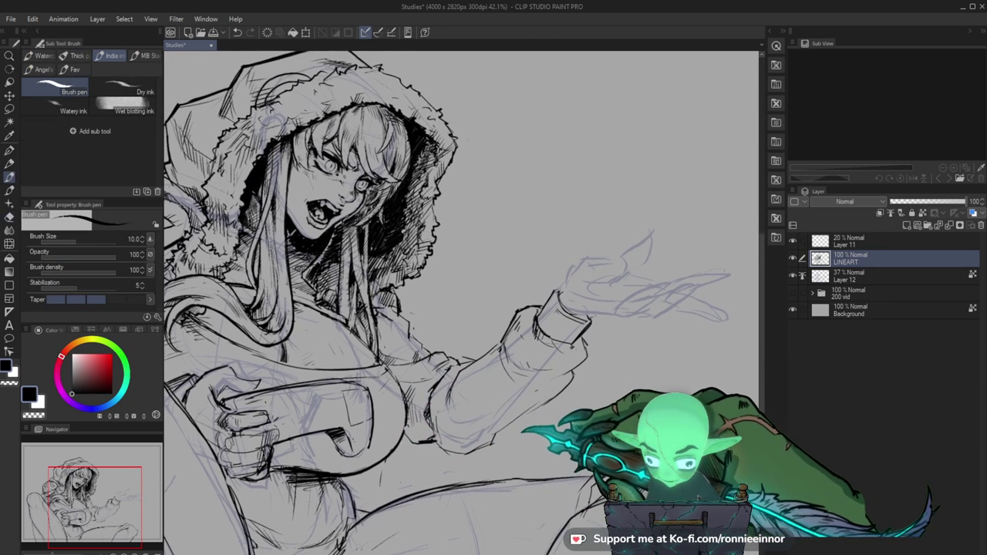
key(e)
key(b)
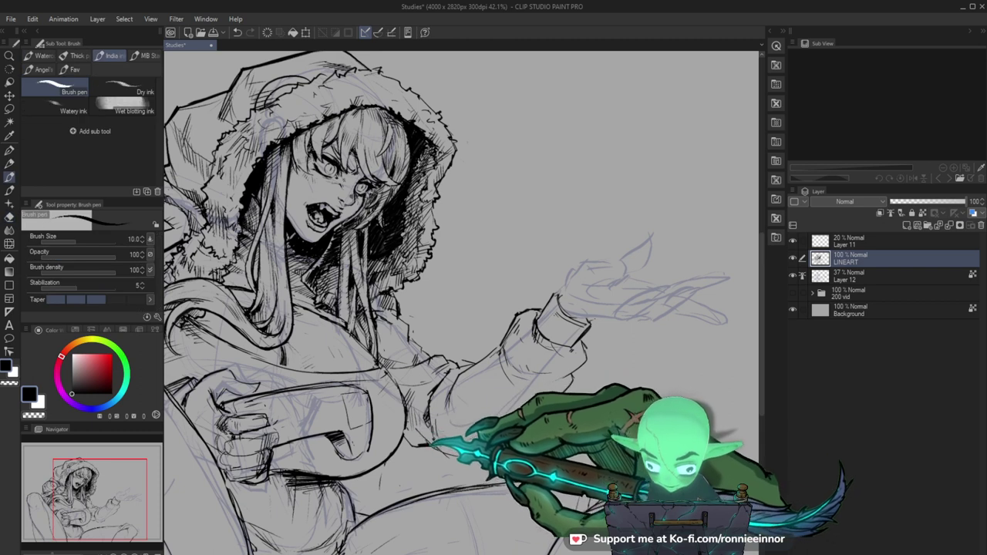
key(e)
key(b)
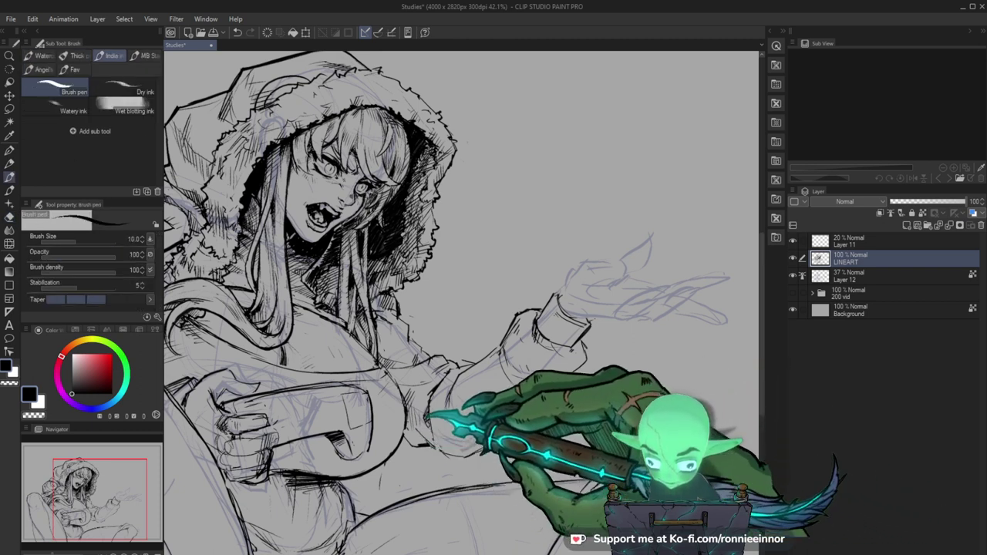
Ink the outstretched sleeve's elbow contour and hatch the underside of the forearm with the size 10 Brush pen.
drag(565, 426, 537, 409)
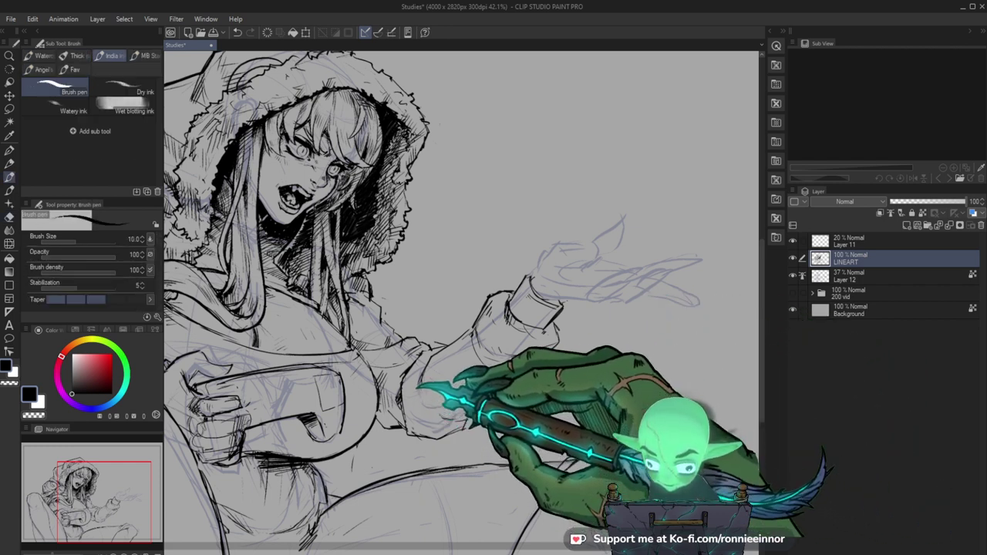
drag(426, 370, 417, 397)
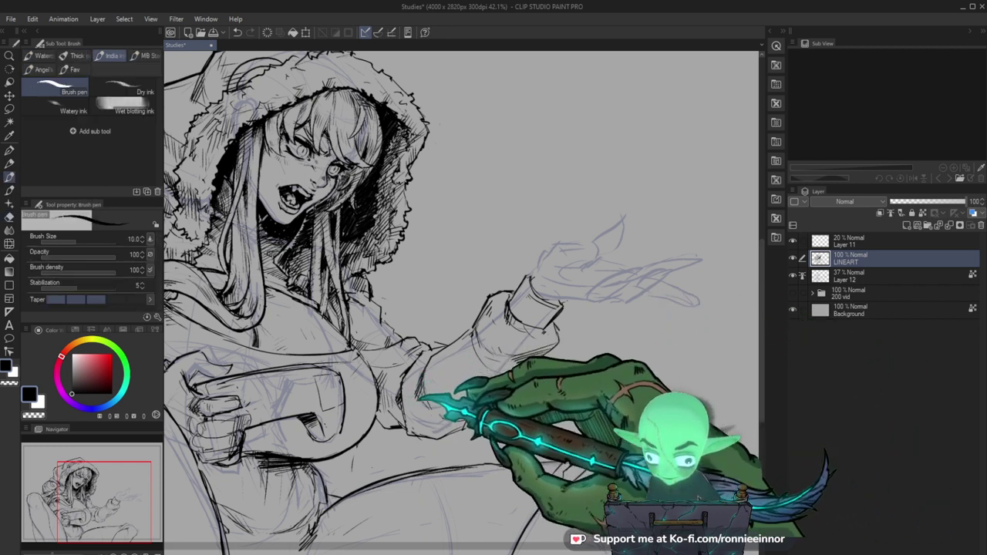
key(ctrl+space)
mouse_move(519, 400)
mouse_down()
mouse_move(484, 440)
mouse_move(490, 378)
mouse_up()
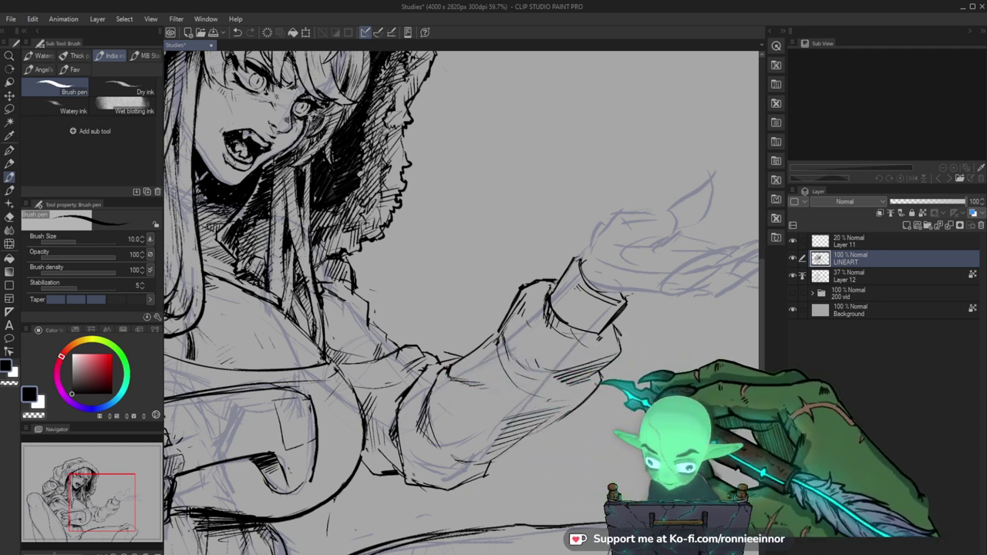
drag(557, 327, 499, 339)
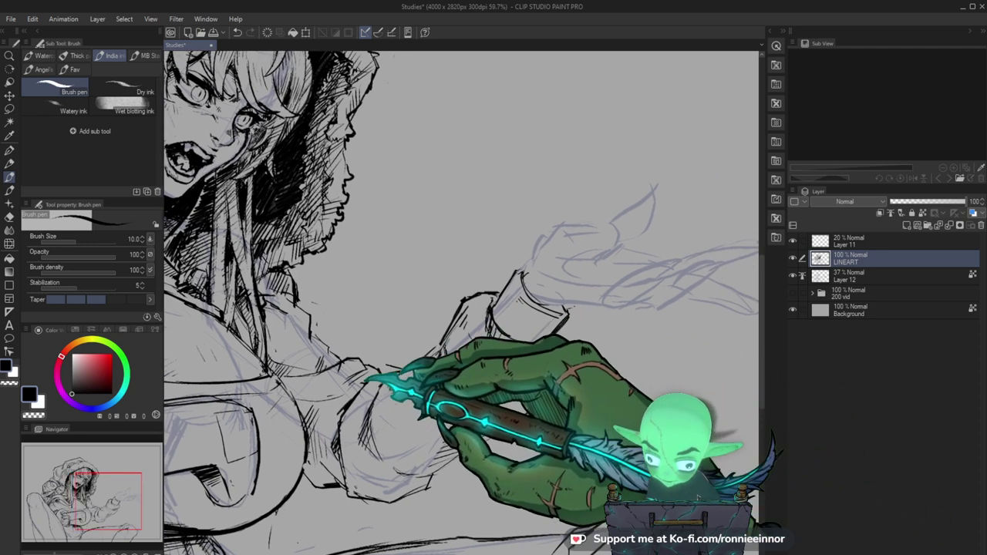
key(e)
mouse_move(455, 361)
mouse_down()
mouse_move(566, 449)
mouse_move(606, 417)
mouse_up()
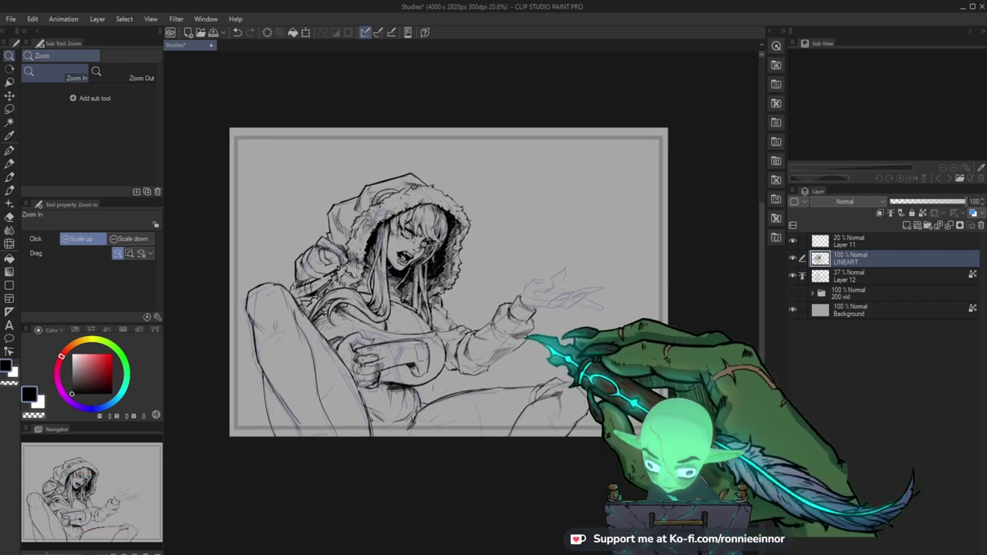
Refine the inner elbow folds with the eraser and Brush pen, and hatch the shaded bottom of the elbow and upper sleeve.
drag(482, 333, 544, 334)
key(b)
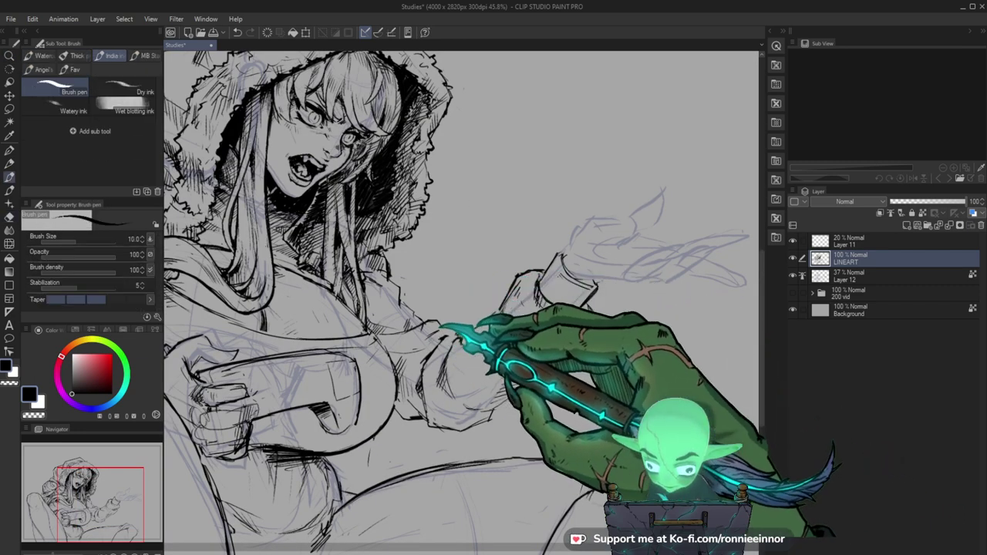
key(e)
key(b)
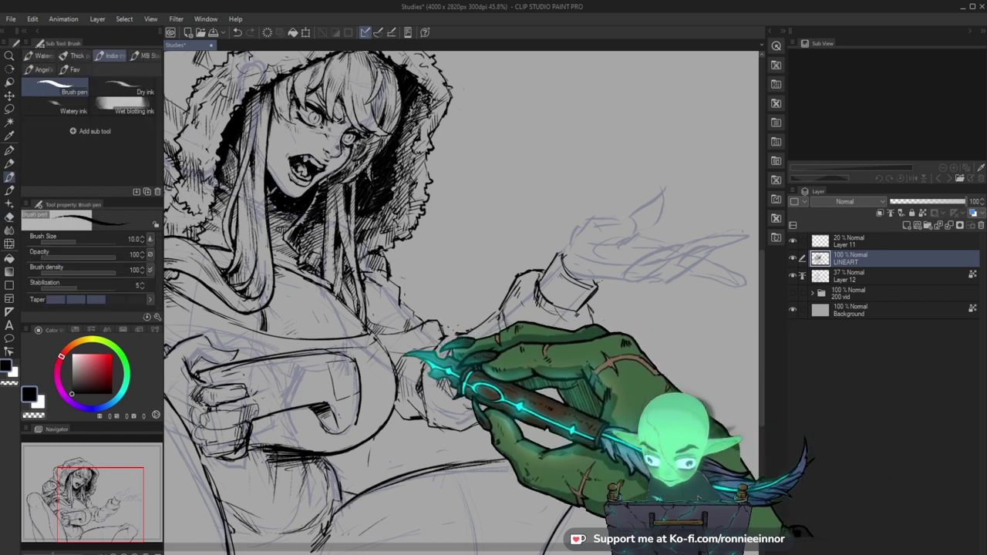
mouse_move(626, 387)
mouse_down()
mouse_move(628, 406)
mouse_move(587, 401)
mouse_move(622, 354)
mouse_up()
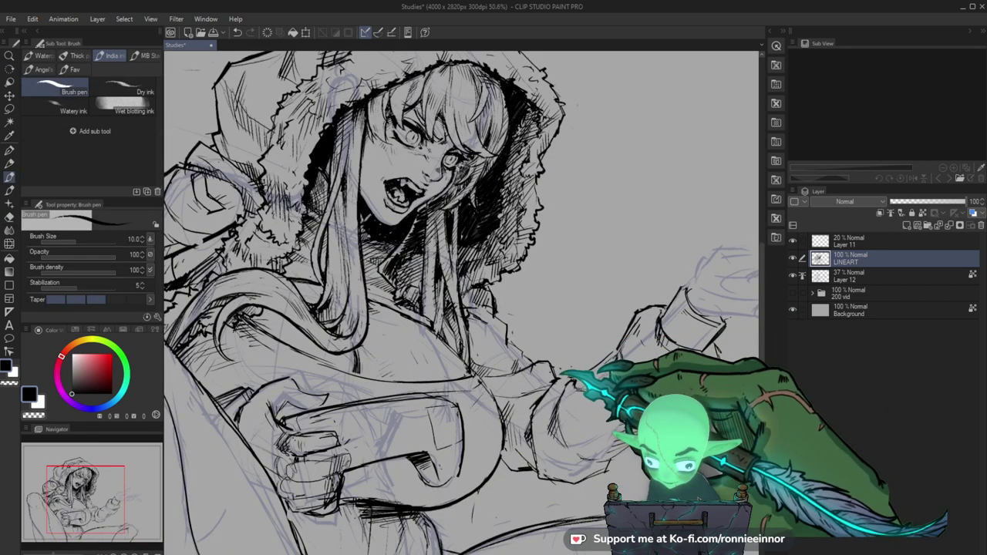
drag(571, 378, 532, 392)
drag(489, 353, 538, 320)
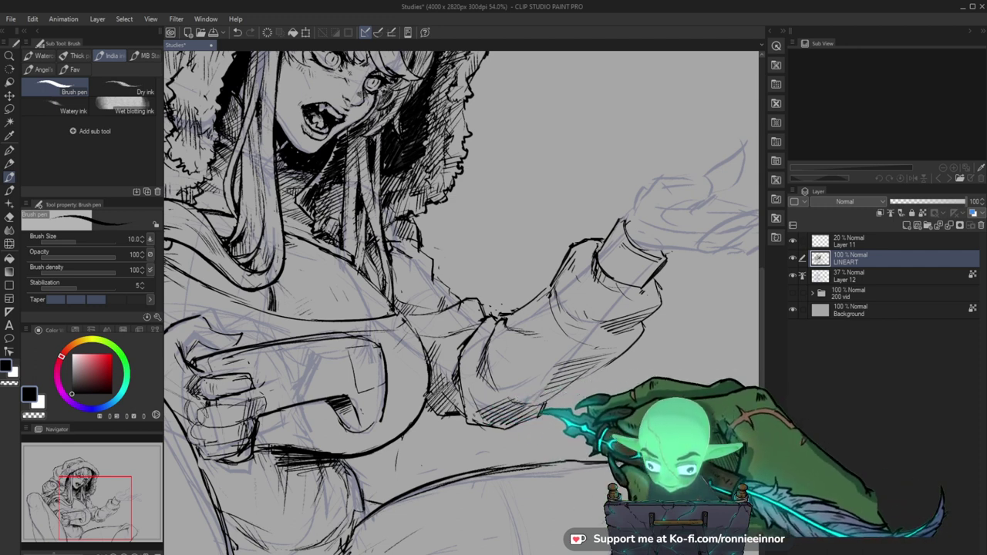
drag(574, 370, 531, 381)
drag(683, 306, 653, 286)
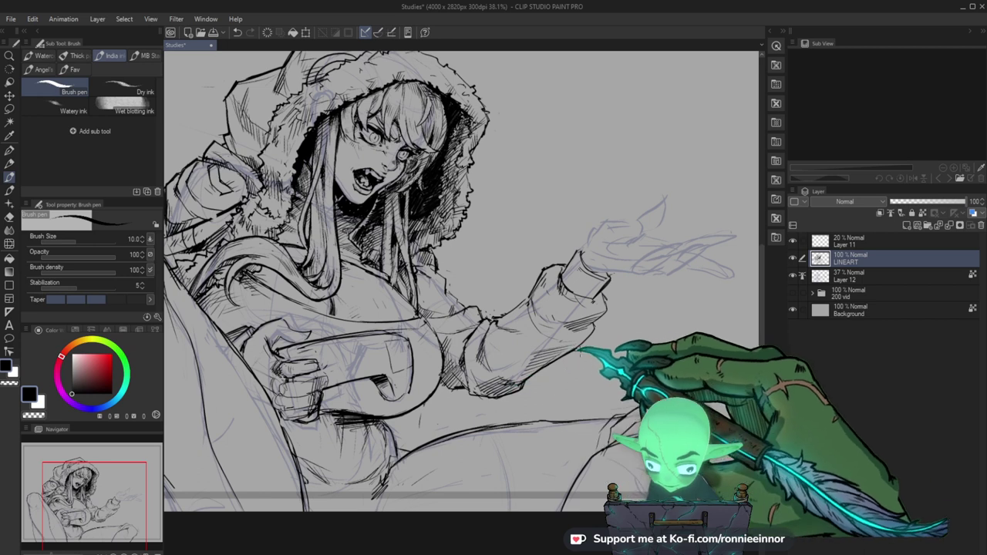
Strengthen the lower edge of the outstretched sleeve and add fold lines around its elbow with the size 10 Brush pen.
drag(592, 357, 473, 441)
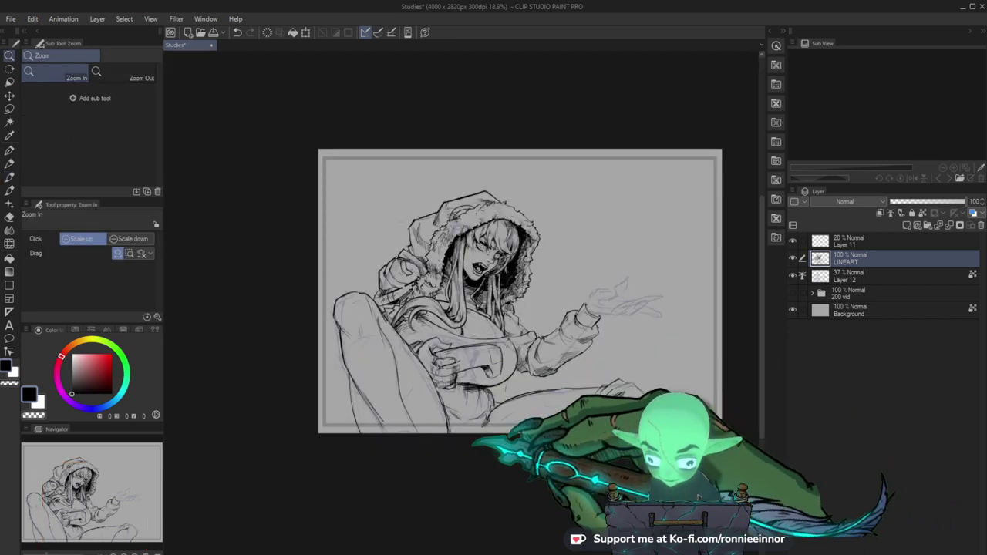
drag(570, 353, 679, 339)
key(e)
key(b)
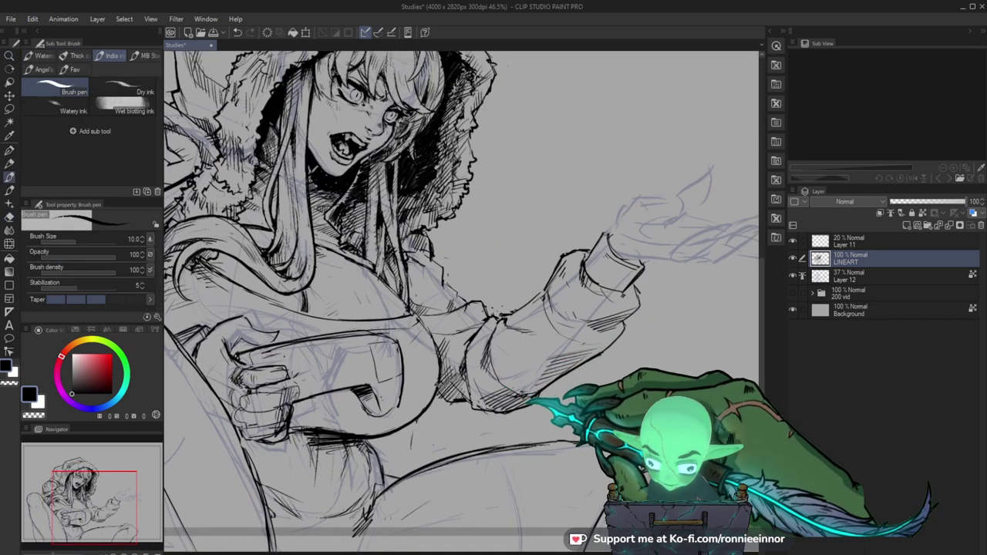
drag(582, 388, 518, 414)
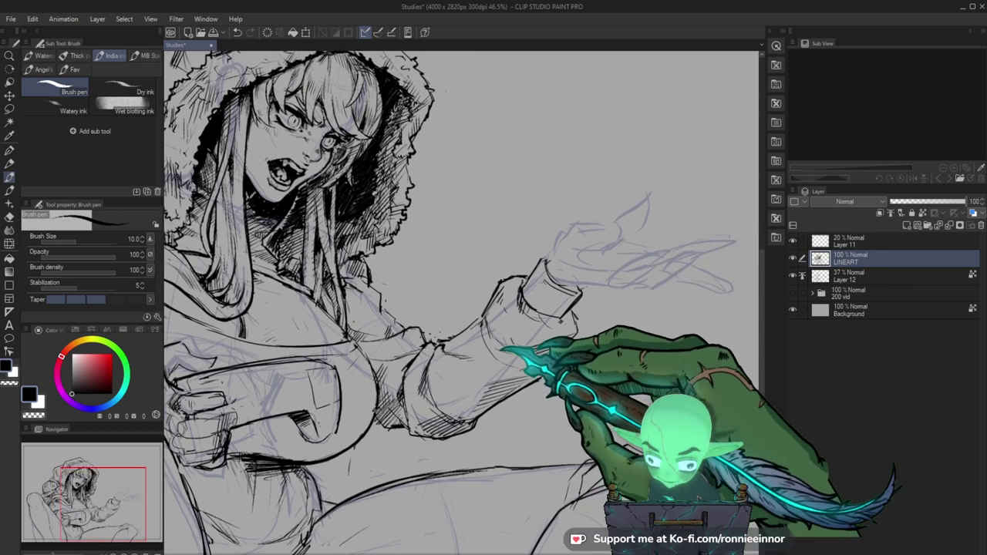
drag(434, 372, 464, 385)
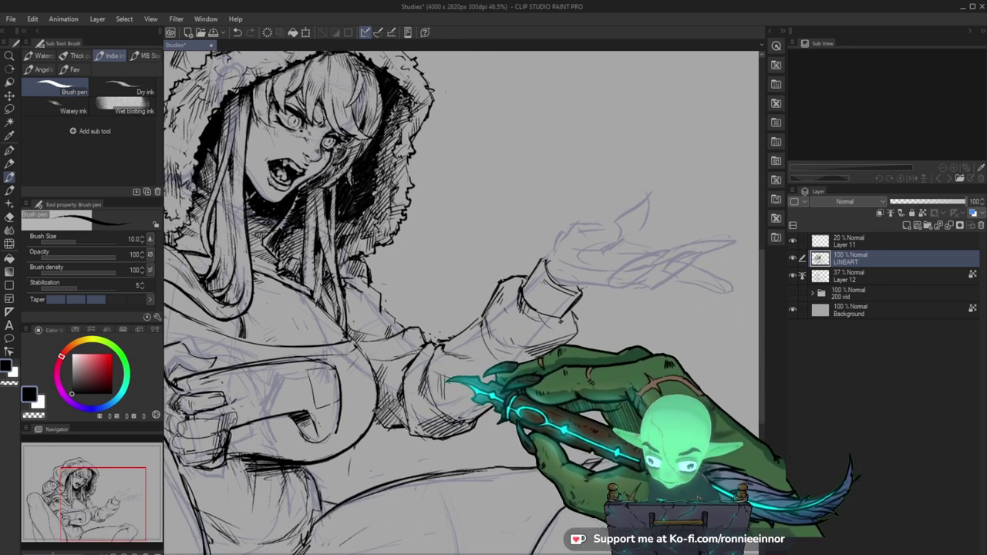
Clean up the forearm sleeve's upper edge with the eraser and add short fold and hatching lines with the Brush pen.
drag(584, 318, 571, 342)
key(e)
key(b)
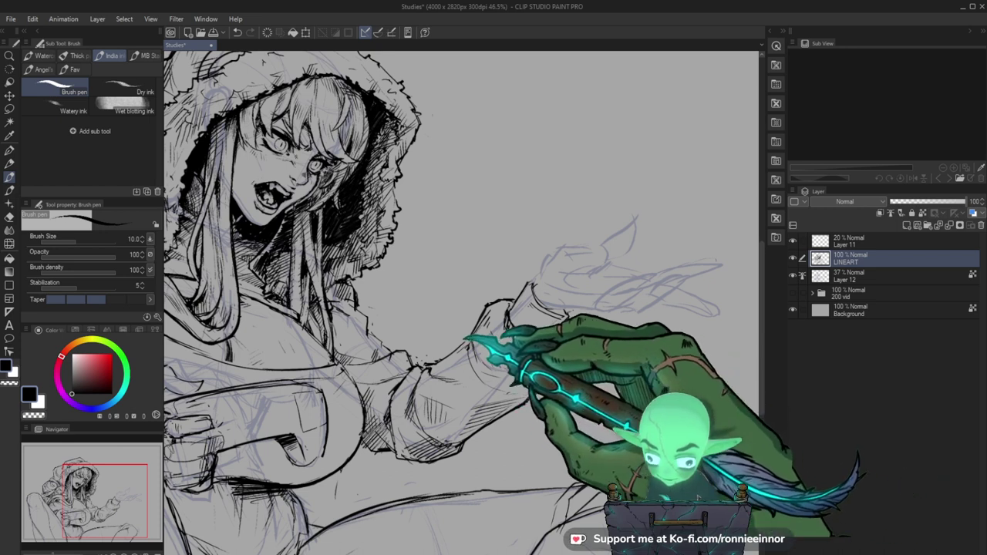
key(e)
key(b)
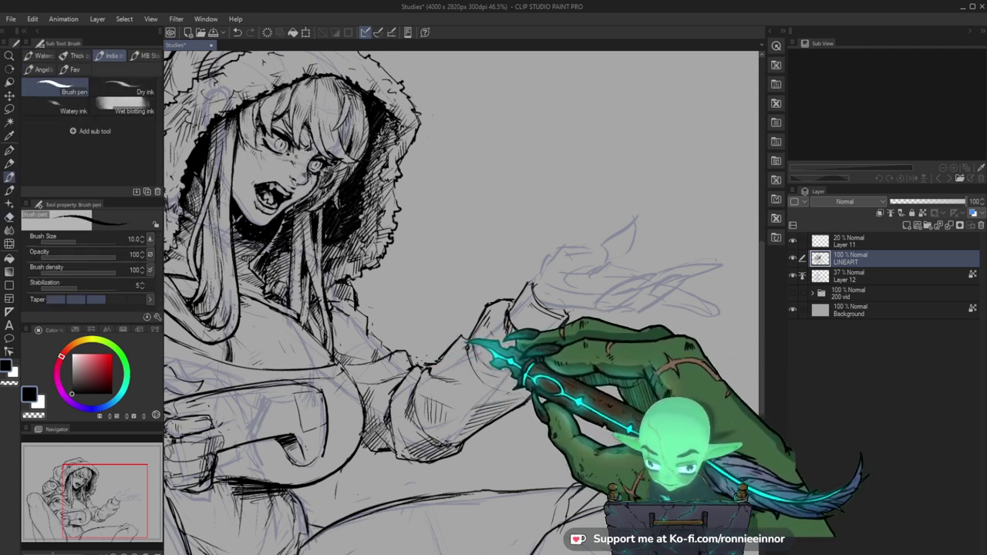
key(e)
key(b)
drag(661, 422, 633, 413)
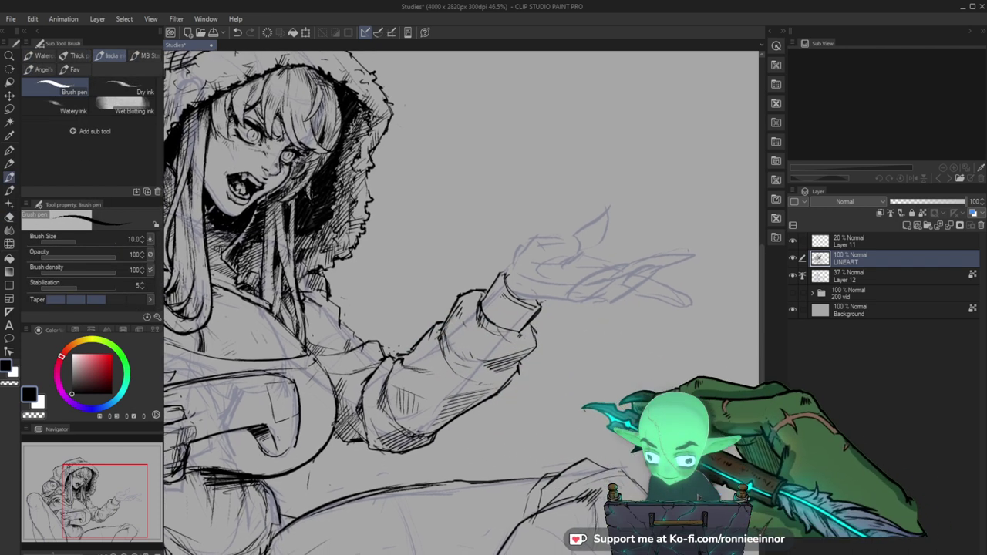
Compare the inking with the underlying sketch by toggling the visibility of Layer 12 and the LINEART layer, keeping LINEART active.
key(z)
mouse_move(585, 346)
mouse_down()
mouse_move(532, 365)
mouse_move(567, 361)
mouse_up()
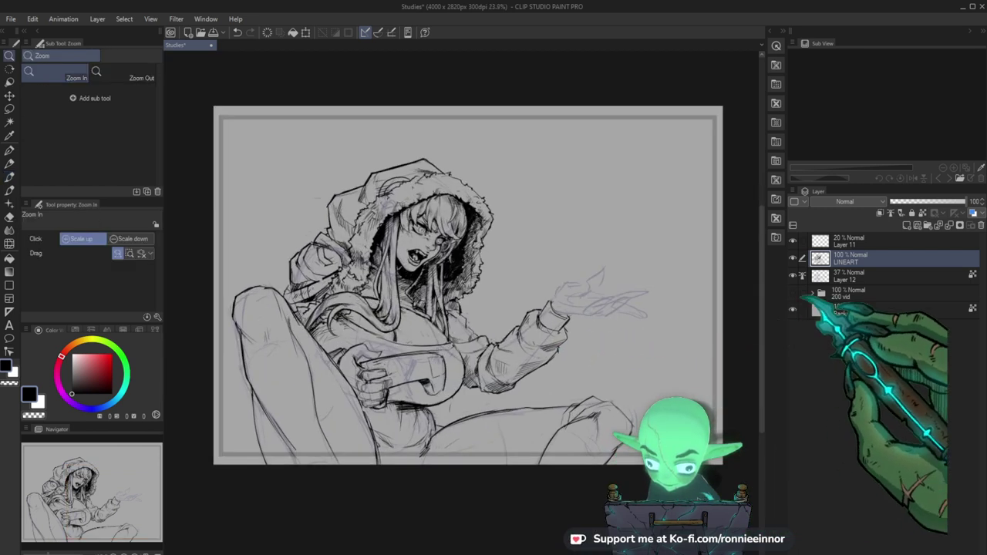
click(792, 275)
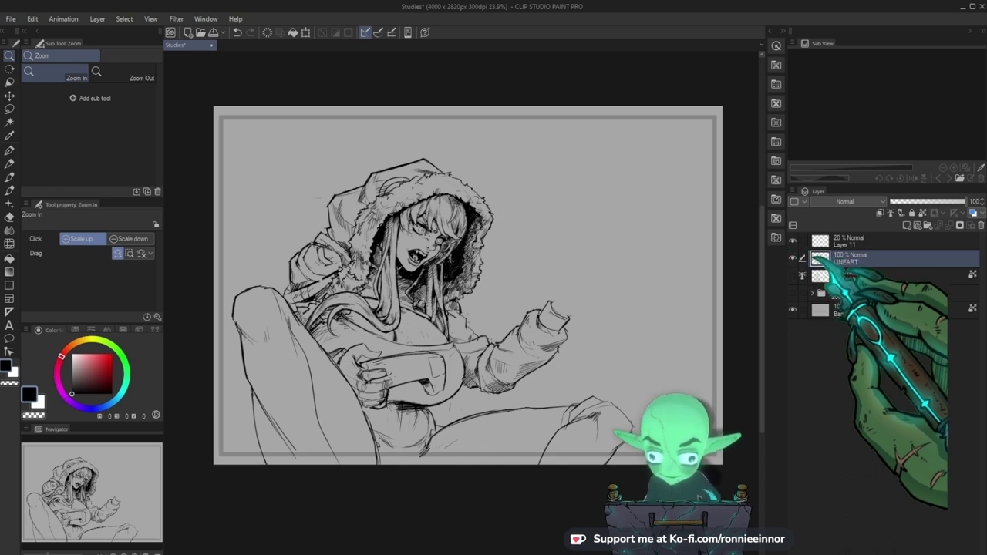
click(793, 275)
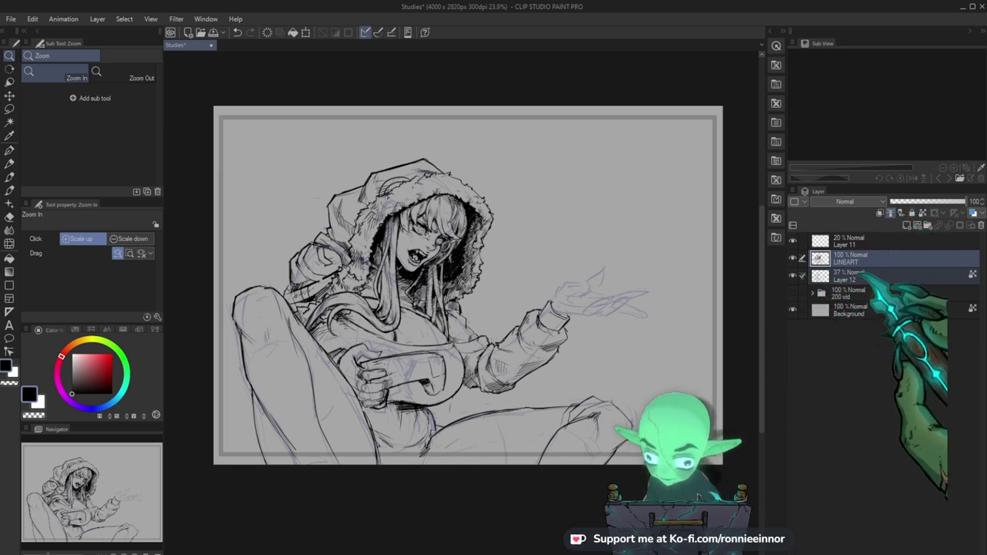
click(861, 261)
click(862, 276)
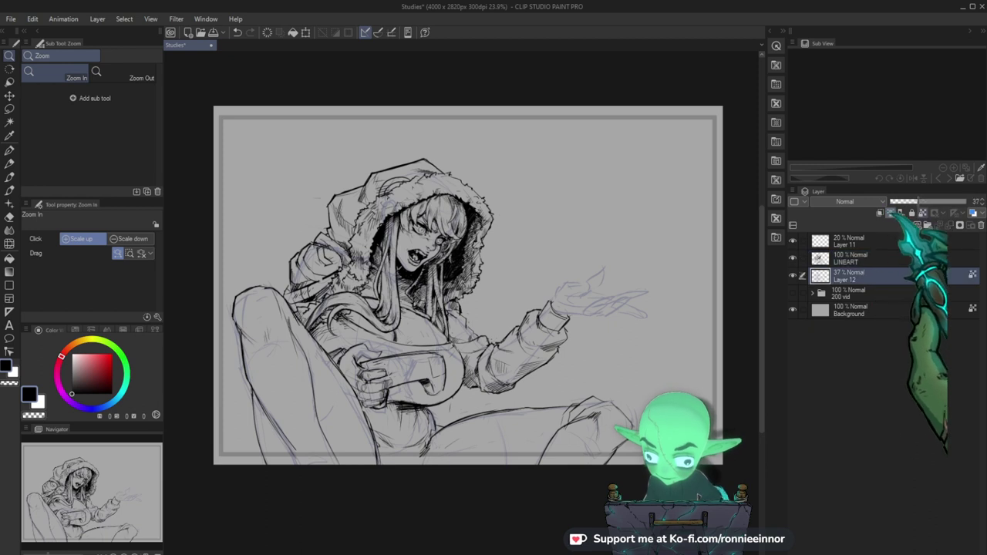
click(855, 259)
click(792, 259)
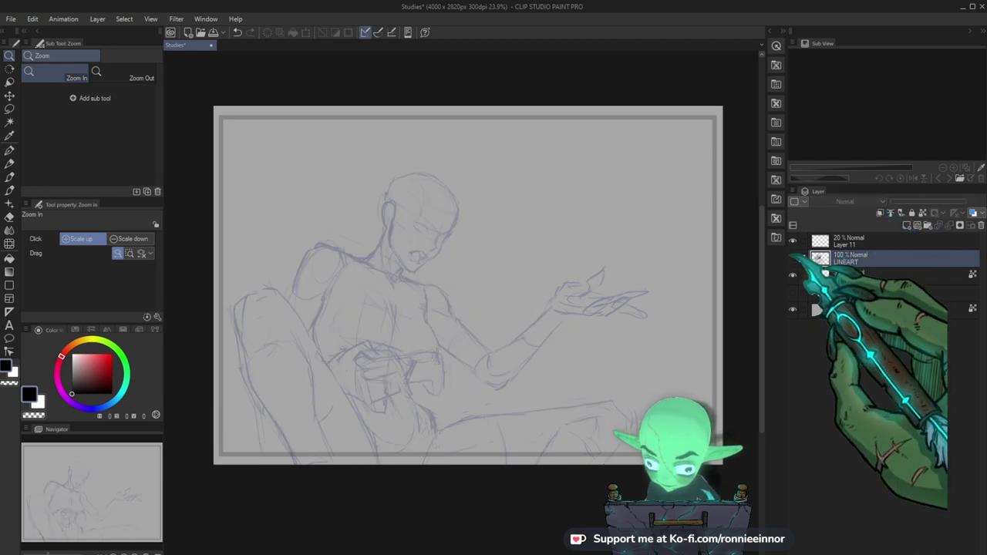
click(792, 258)
Erase the inked sleeve of the outstretched arm between the upper arm and the cuff with the hard eraser at size 400.
drag(544, 356, 568, 354)
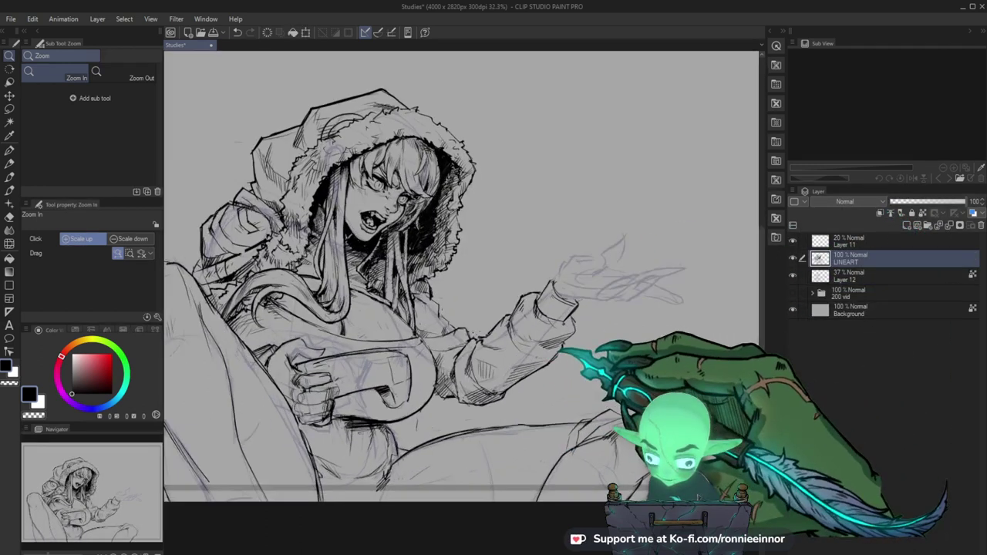
key(e)
key(bracketright)
key(bracketright)
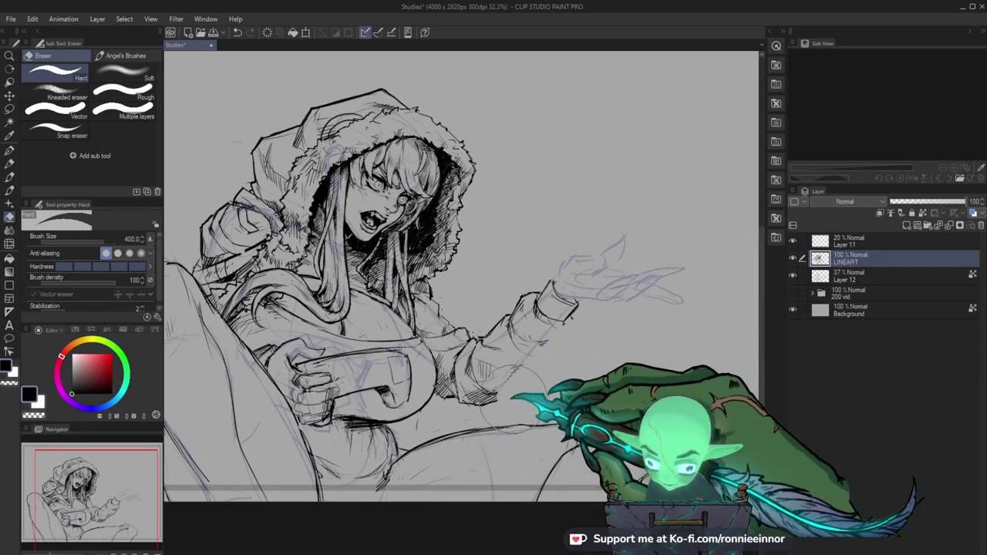
drag(478, 364, 489, 321)
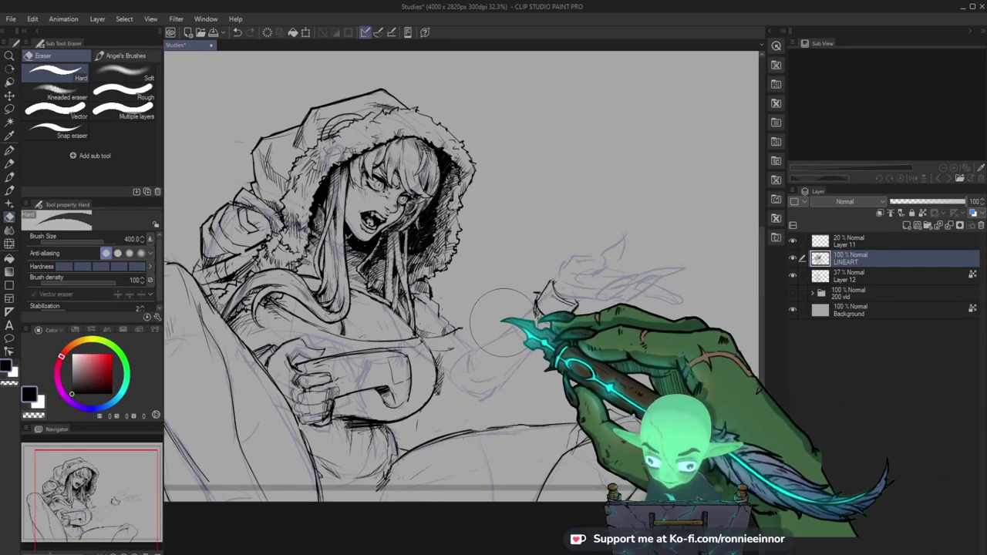
Redraw the forearm sleeve's upper edge and the gathered fold below the cuff with the size 10 Brush pen, correcting lines with the eraser.
key(b)
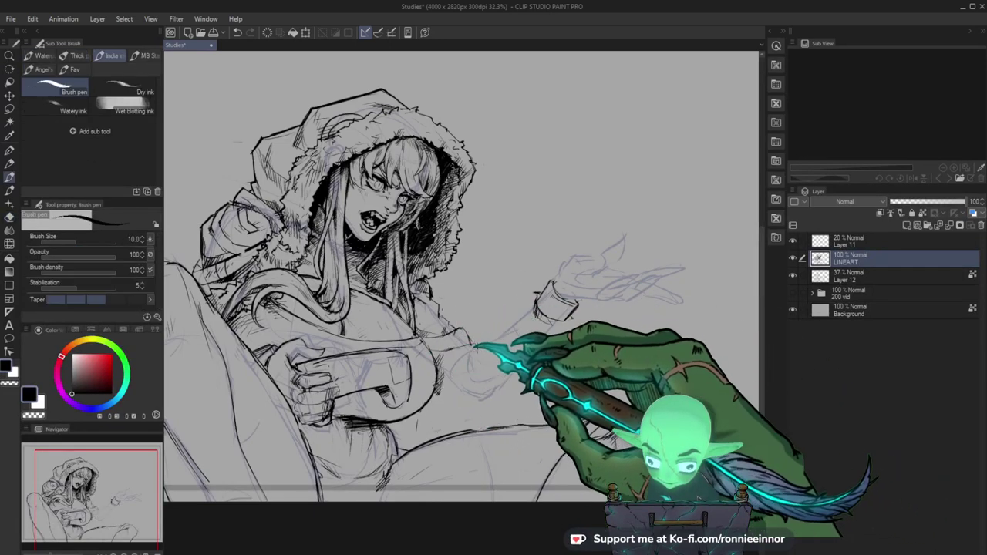
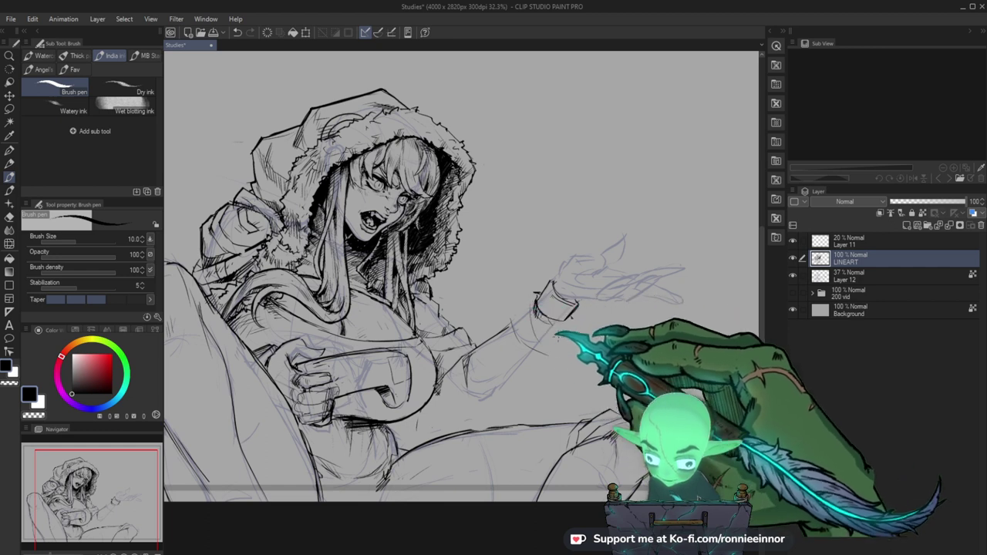
key(e)
drag(537, 354, 549, 353)
key(b)
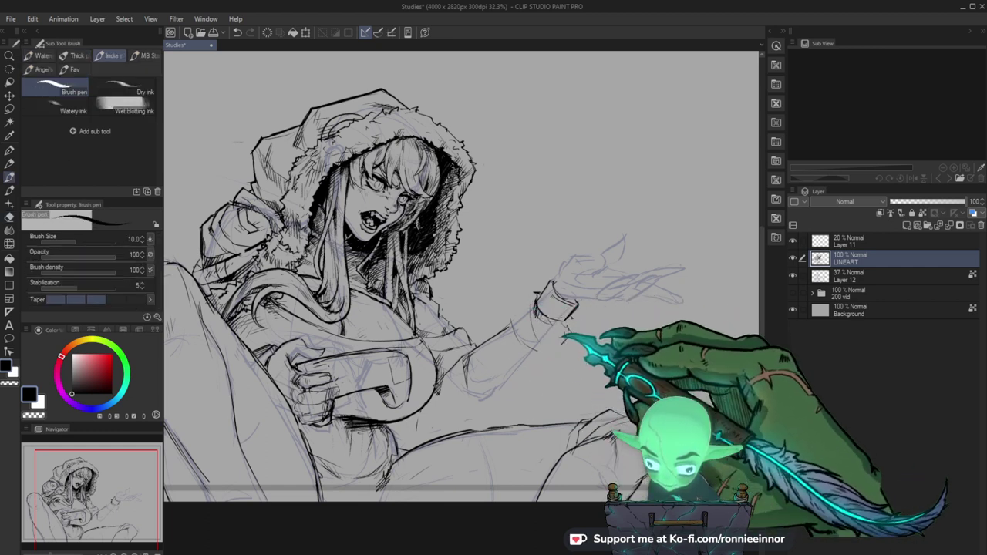
key(e)
drag(515, 389, 569, 329)
key(b)
key(e)
key(b)
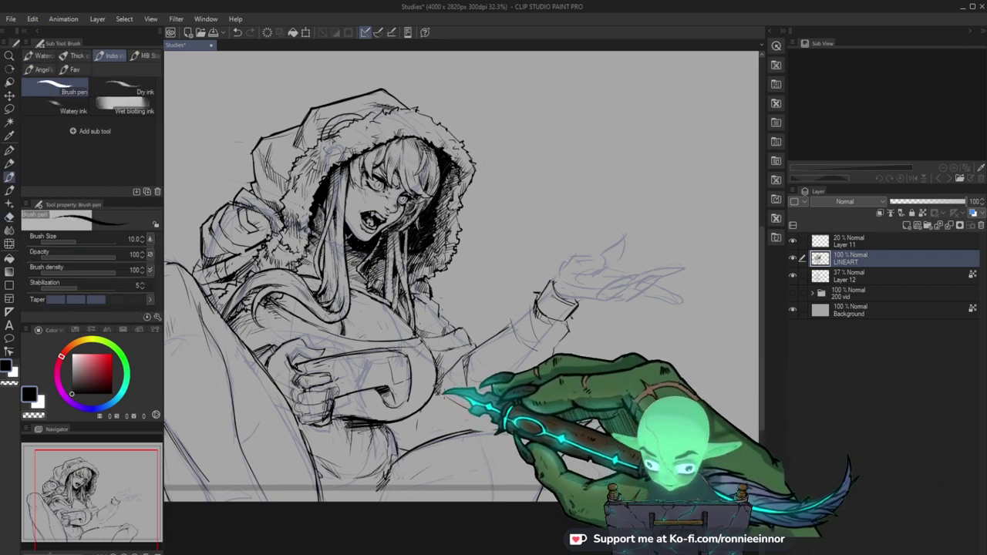
Ink fold lines at the bend of the outstretched elbow with the size 10 Brush pen, tidying them with the eraser.
mouse_move(445, 397)
mouse_down()
mouse_move(548, 359)
mouse_move(567, 375)
mouse_move(557, 388)
mouse_up()
key(ctrl+space)
key(e)
key(b)
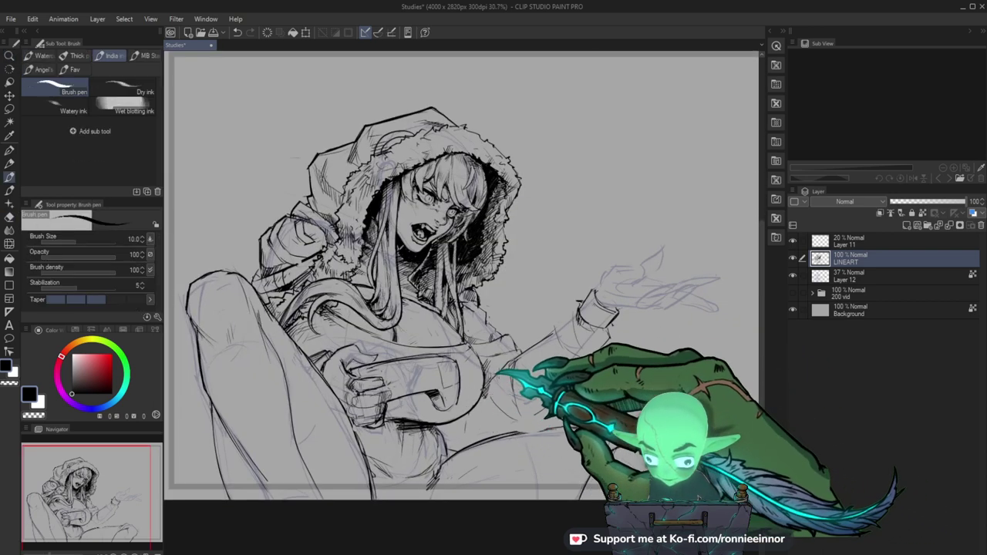
key(space)
drag(502, 403, 467, 419)
key(ctrl+minus)
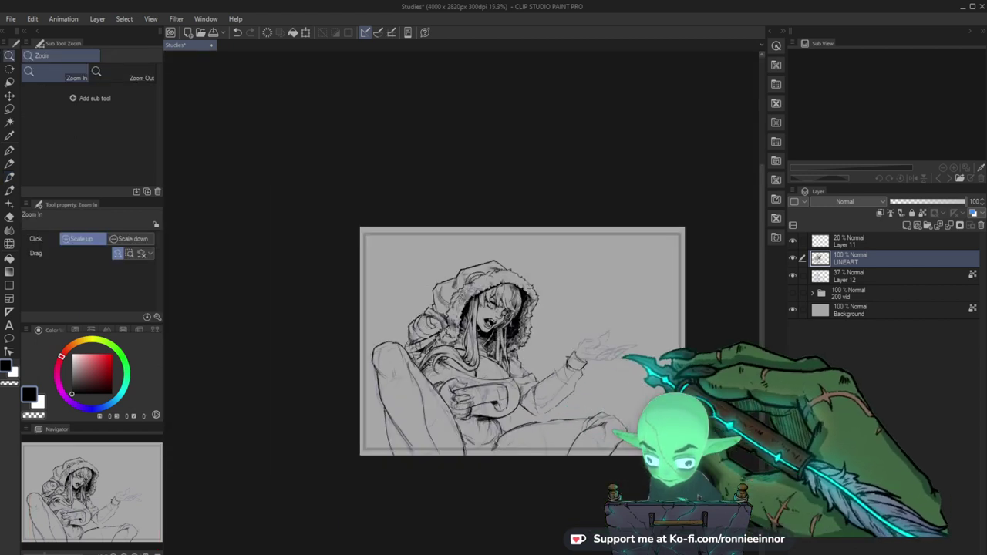
Examine the inked hood, torso and outstretched arm at several magnifications.
drag(572, 374, 693, 356)
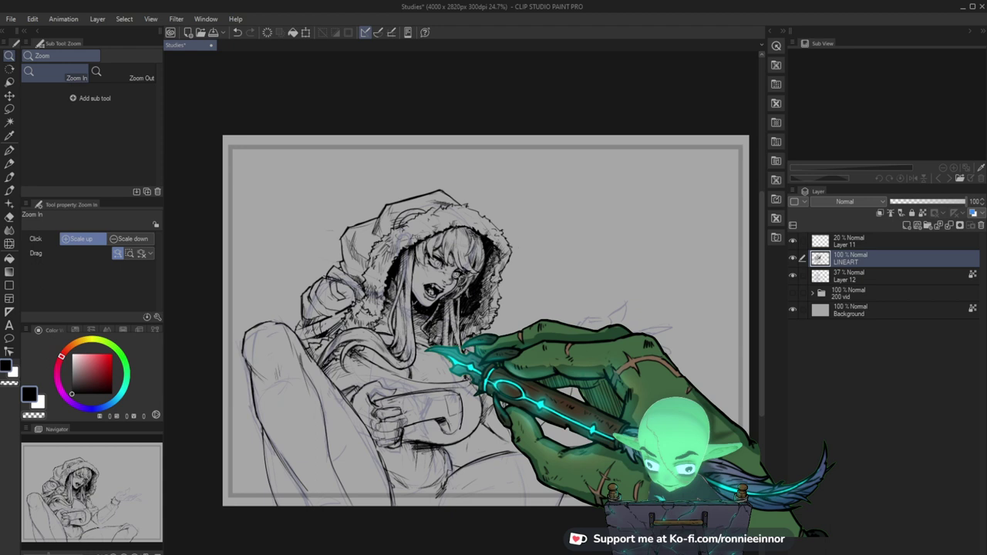
drag(409, 393, 540, 389)
key(e)
key(b)
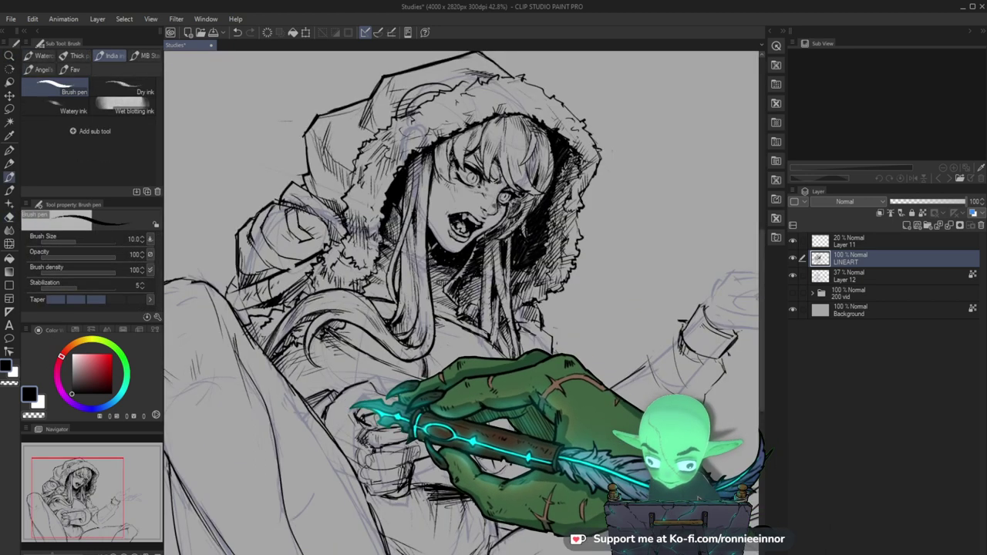
drag(646, 299, 563, 440)
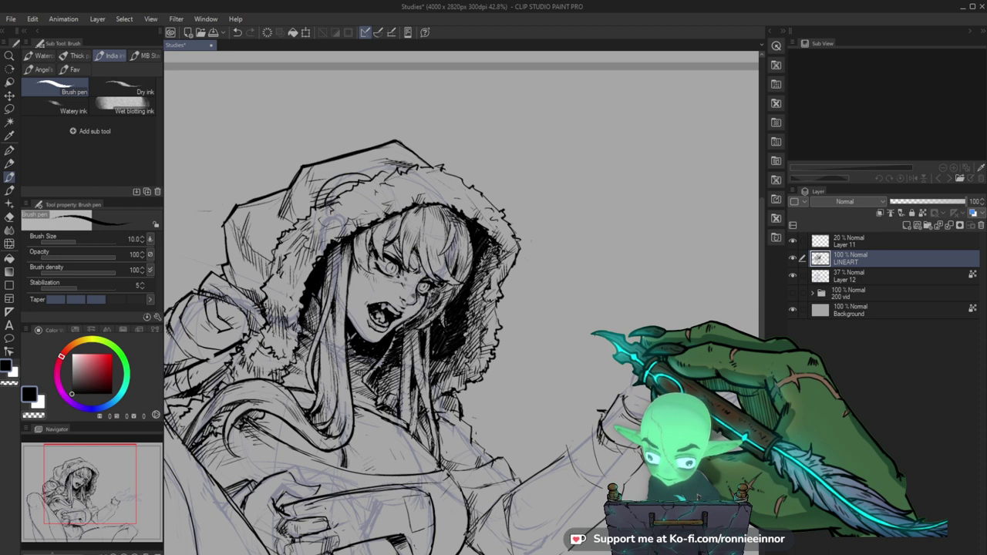
drag(592, 334, 538, 350)
drag(533, 439, 617, 416)
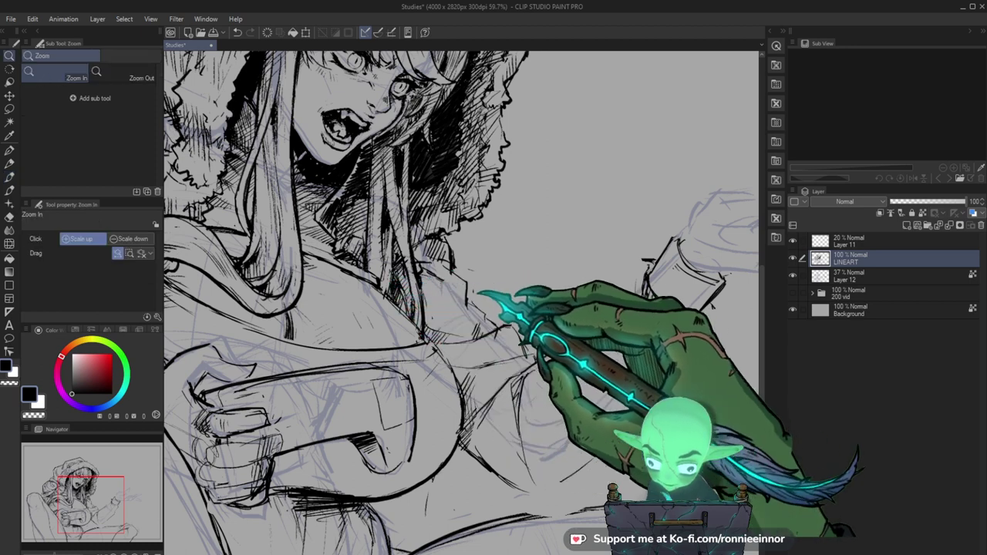
scroll(640, 309, down, 3)
scroll(433, 276, up, 4)
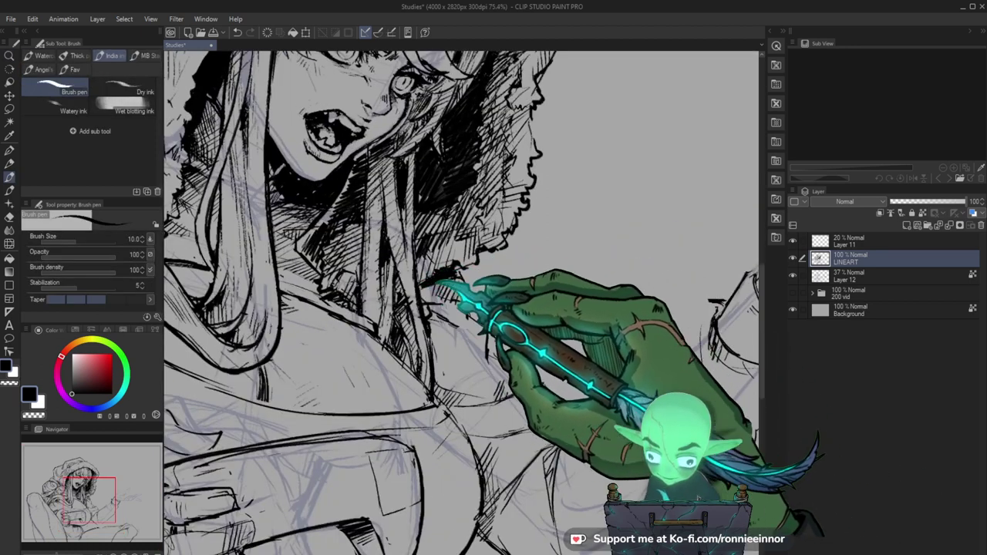
Refine the lines and hatching around the nose, far eye and side hair with the hard eraser at size 17 and the size 10 Brush pen.
drag(530, 300, 559, 273)
drag(484, 171, 501, 191)
key(e)
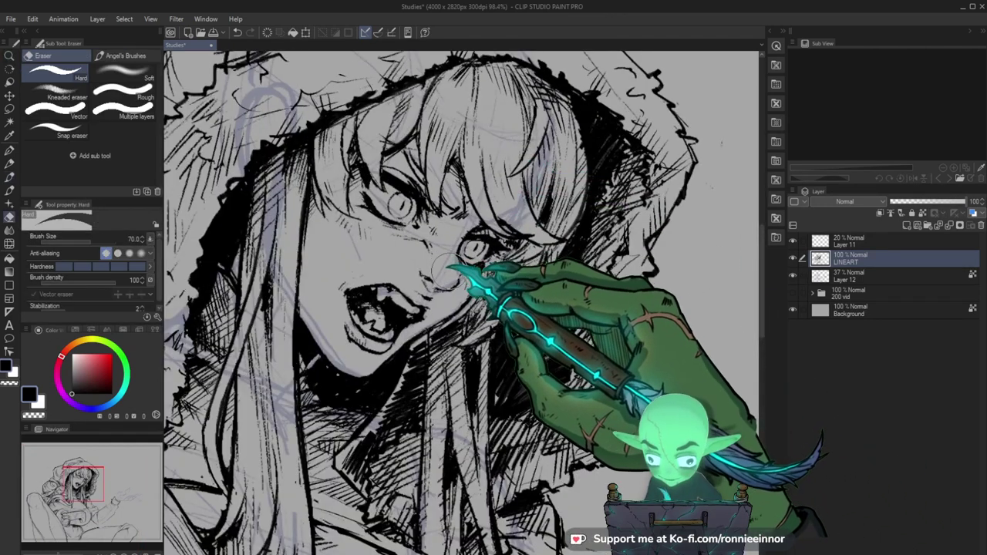
key([)
key([)
key([)
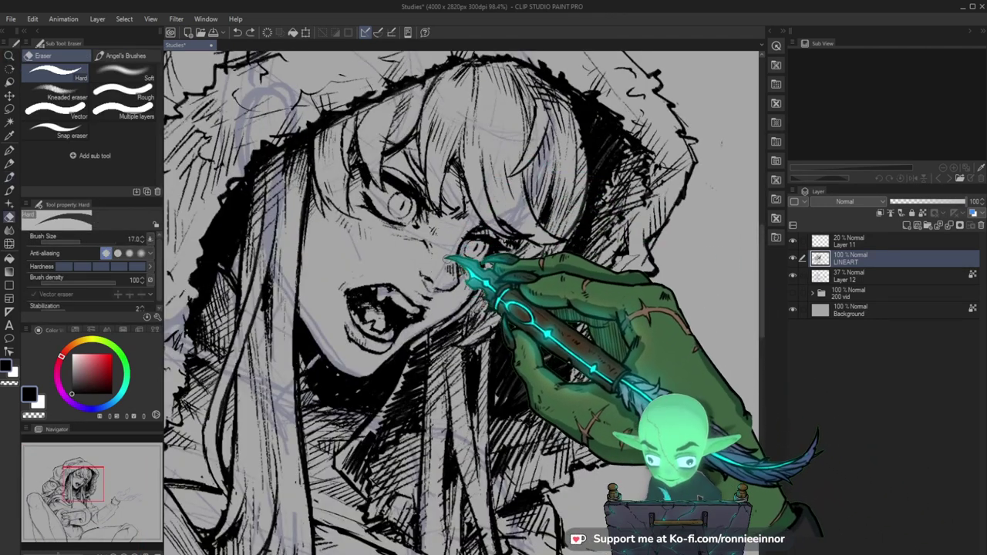
key(b)
mouse_move(537, 265)
mouse_down()
mouse_move(528, 330)
mouse_move(514, 333)
mouse_up()
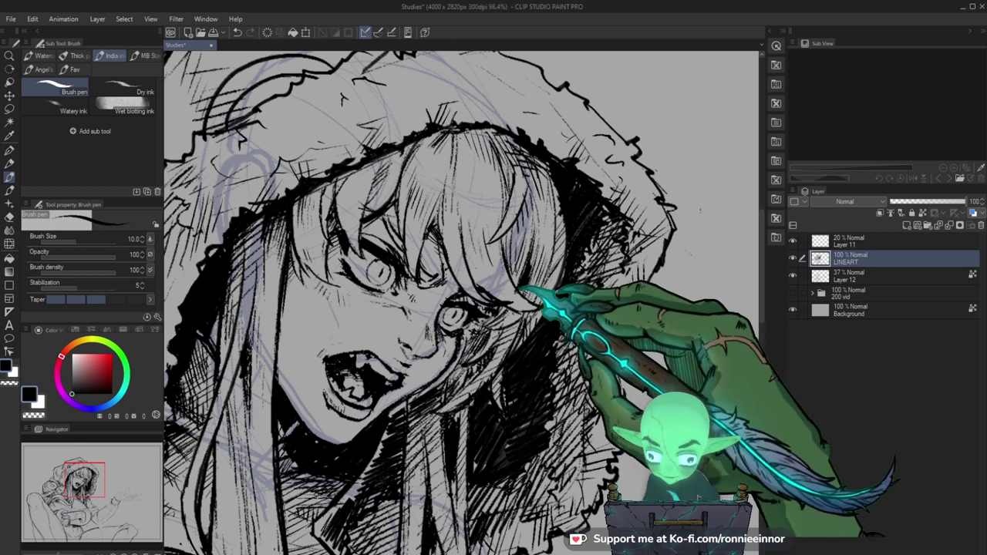
Sharpen the fringe tips above the far eye with the hard eraser at size 7 and the size 10 Brush pen.
drag(504, 284, 683, 298)
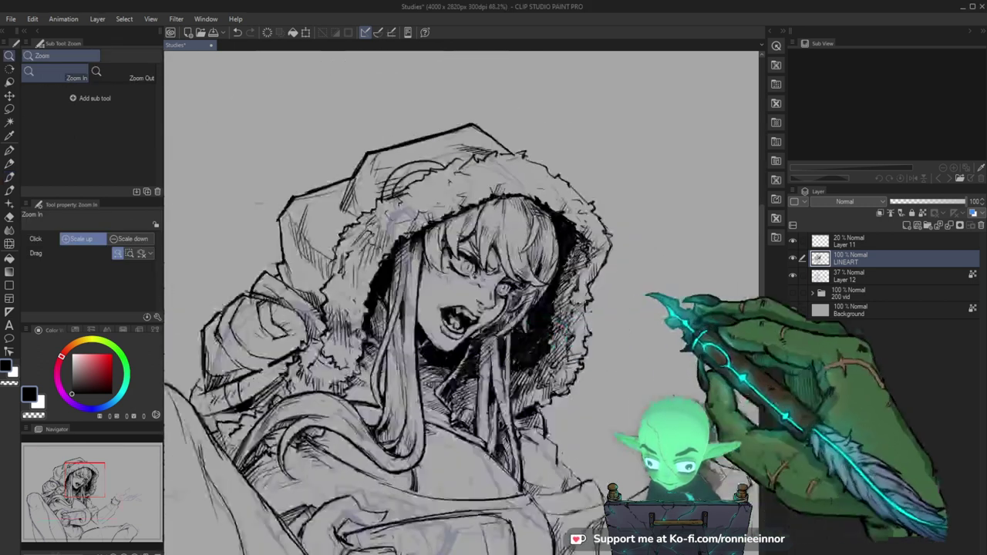
drag(535, 327, 542, 269)
key(e)
key(bracketleft)
key(bracketleft)
key(bracketleft)
key(bracketleft)
key(bracketleft)
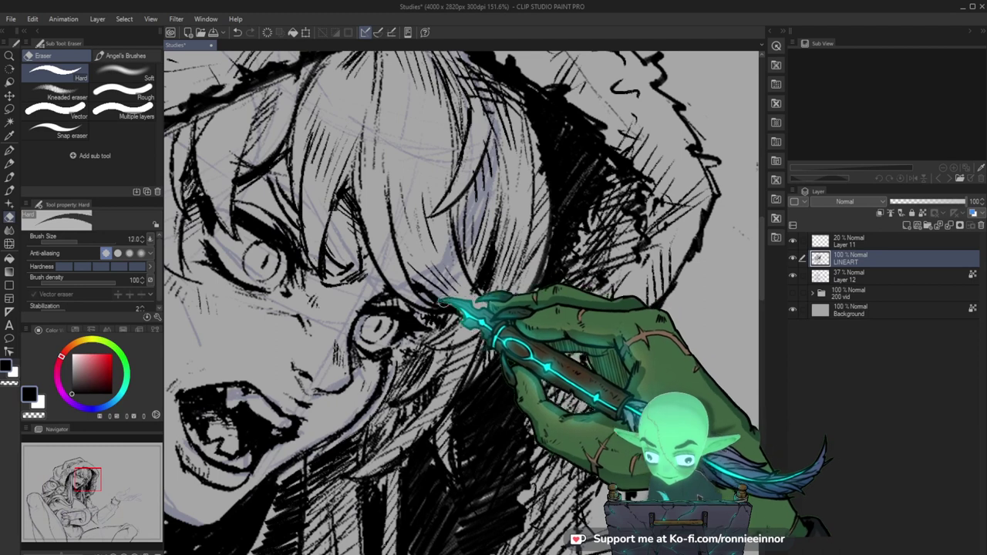
key(p)
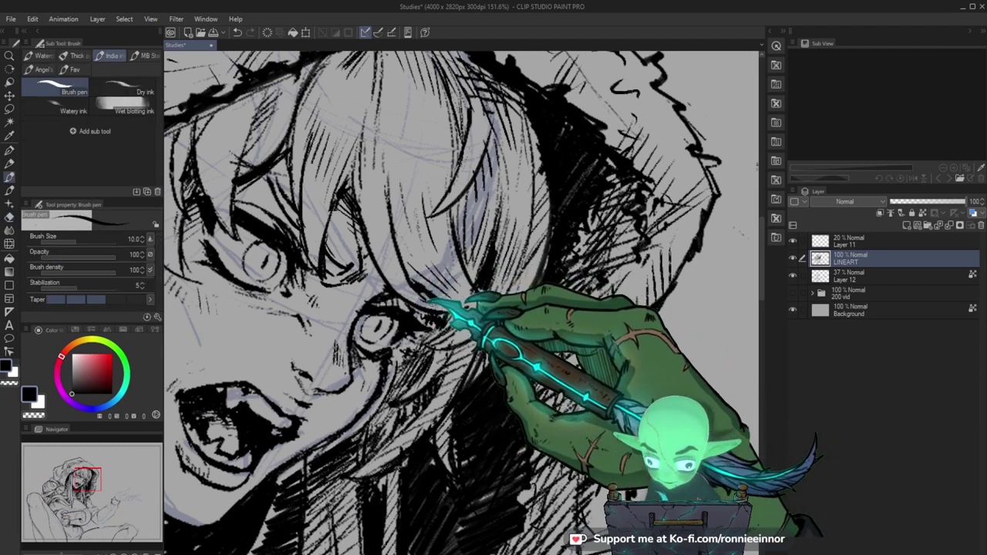
mouse_move(505, 299)
mouse_down()
mouse_move(539, 487)
mouse_move(503, 432)
mouse_up()
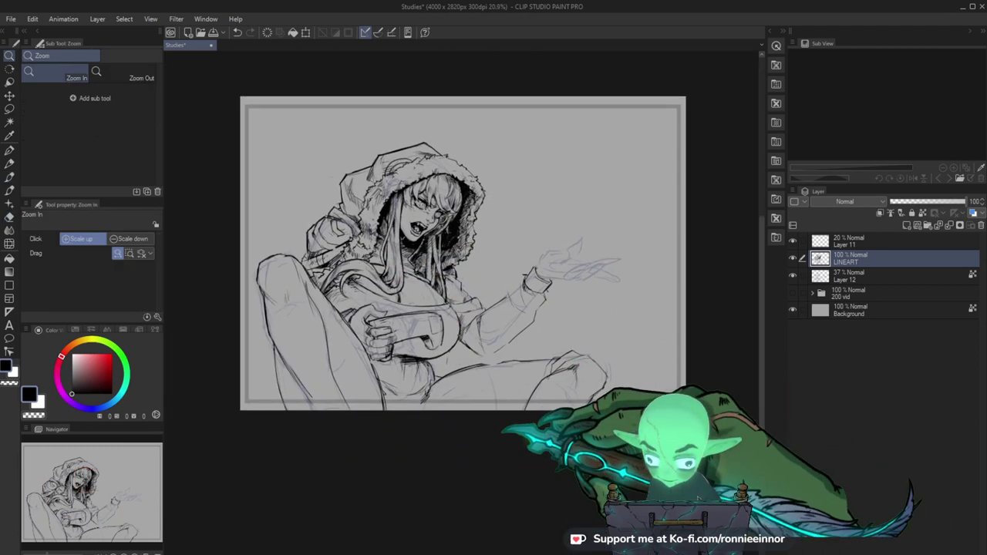
Touch up the strands on the far side of the fringe, alternating the size 10 Brush pen and the size 7 hard eraser.
drag(463, 186, 529, 150)
drag(427, 212, 405, 303)
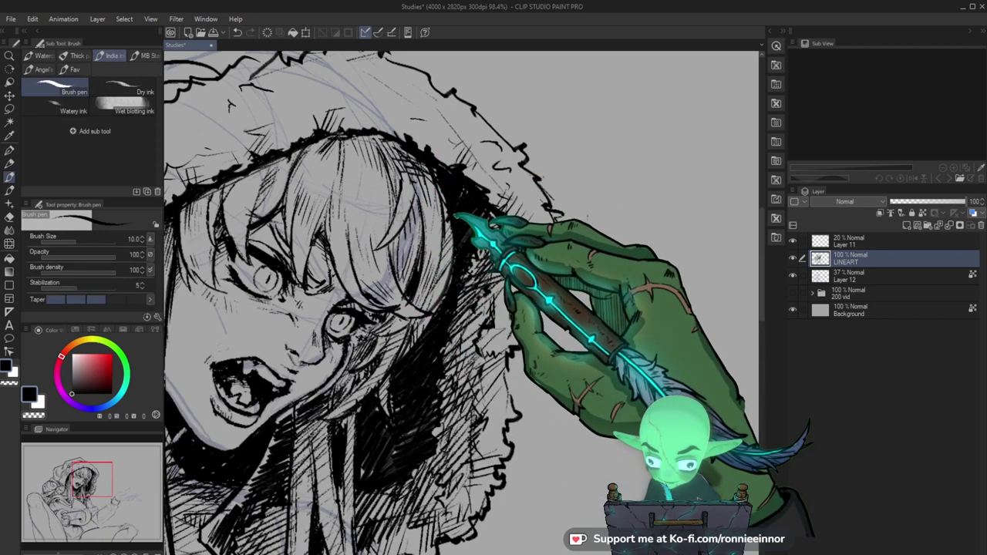
key(e)
key(b)
key(e)
drag(403, 211, 363, 222)
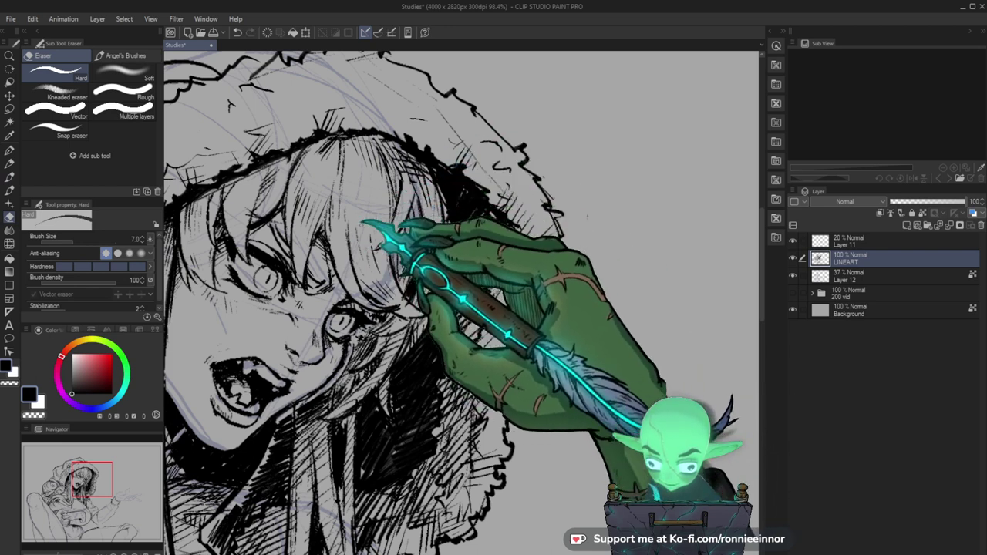
Clean the far side of the fringe with the hard eraser at size 15 and ink curved strands there with the size 10 Brush pen.
key(bracketright)
key(bracketright)
key(bracketright)
key(bracketright)
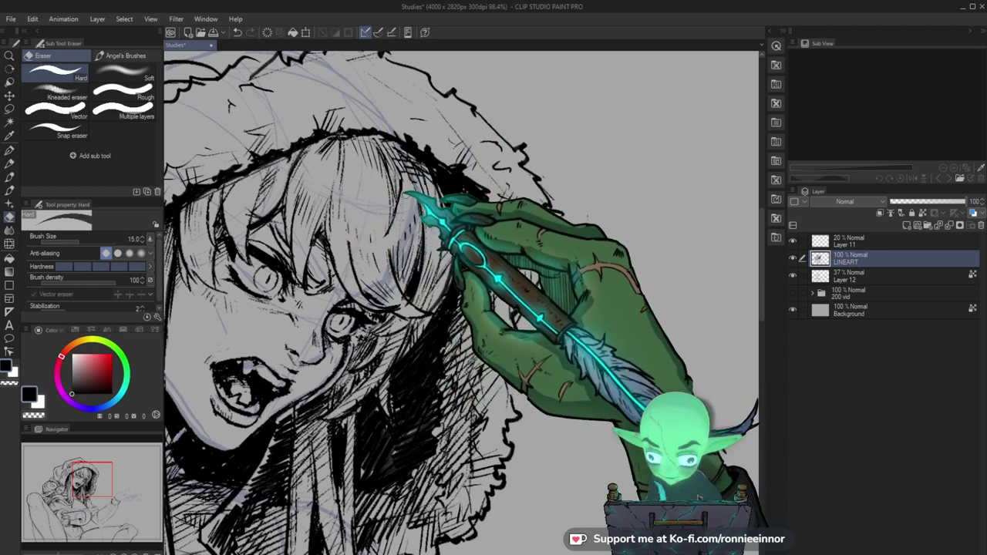
key(b)
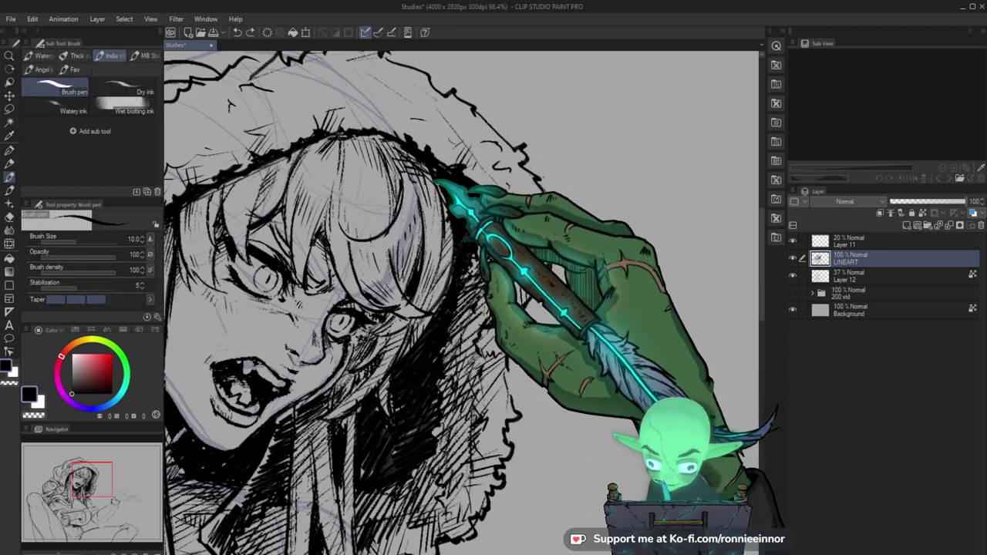
drag(432, 262, 385, 455)
drag(509, 308, 560, 361)
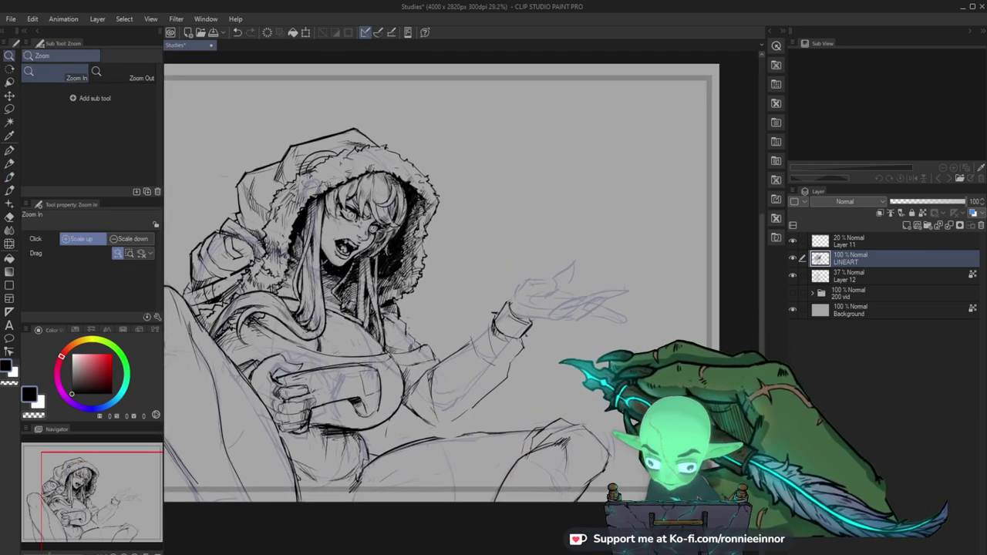
drag(387, 174, 420, 145)
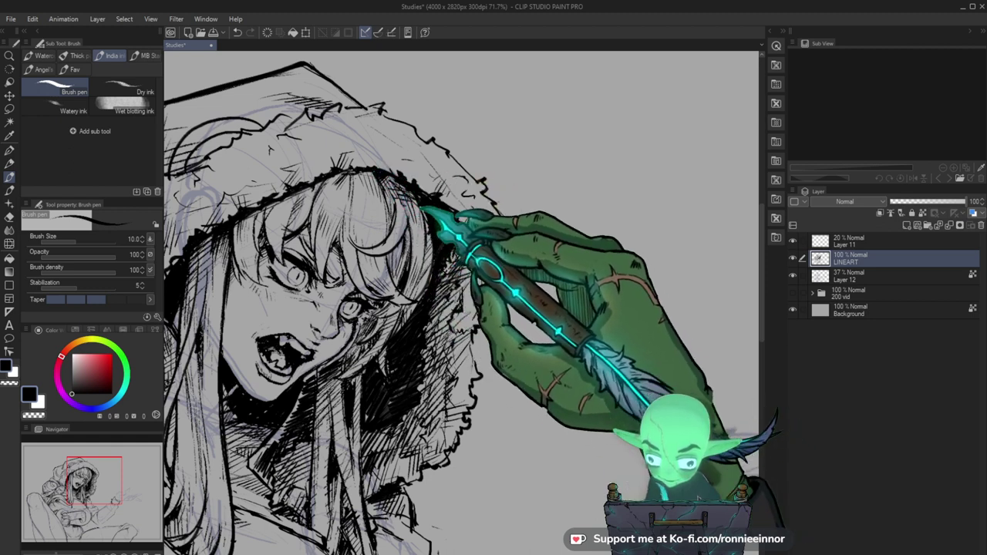
Add short fur strokes and hatching down the near side of the hood's fur trim with the size 10 Brush pen.
drag(517, 195, 341, 143)
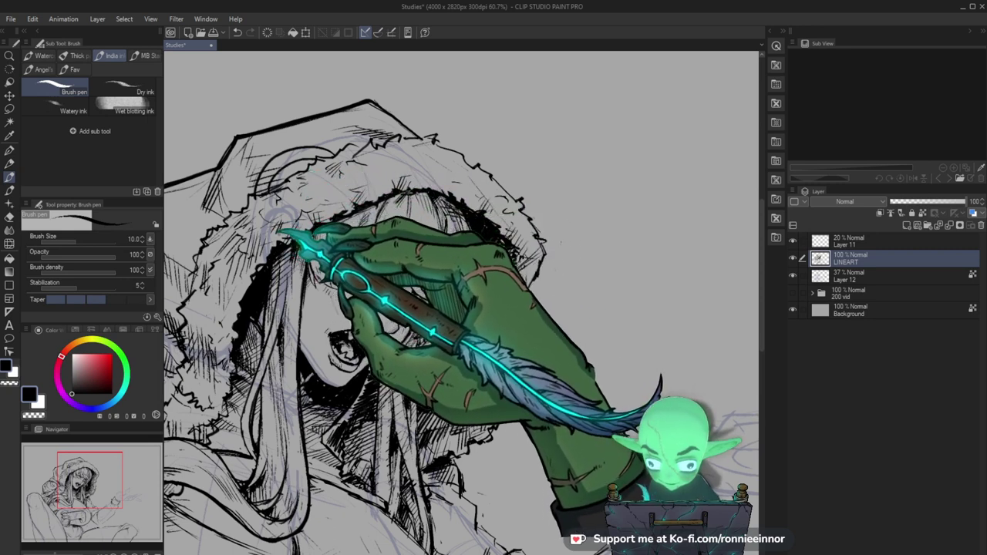
drag(511, 307, 577, 359)
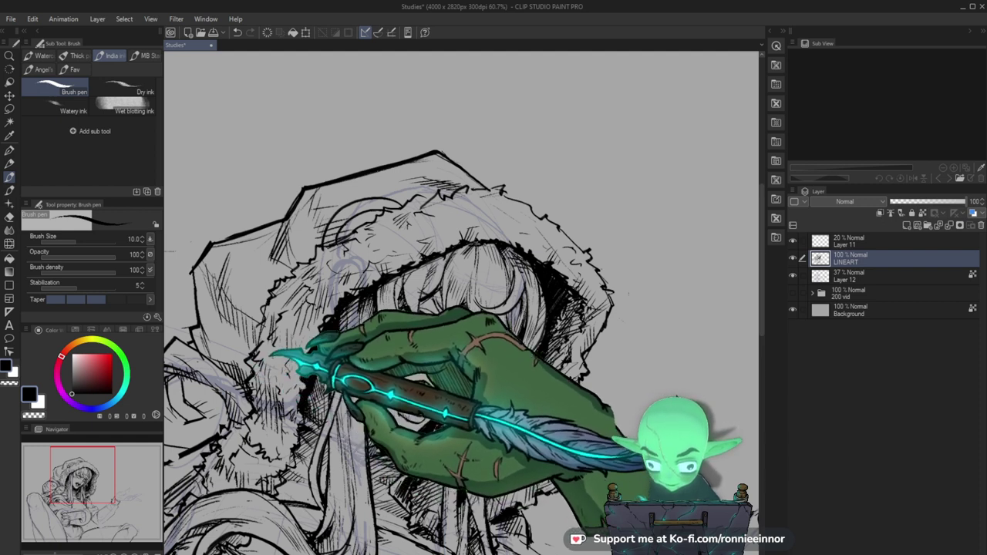
drag(327, 432, 375, 396)
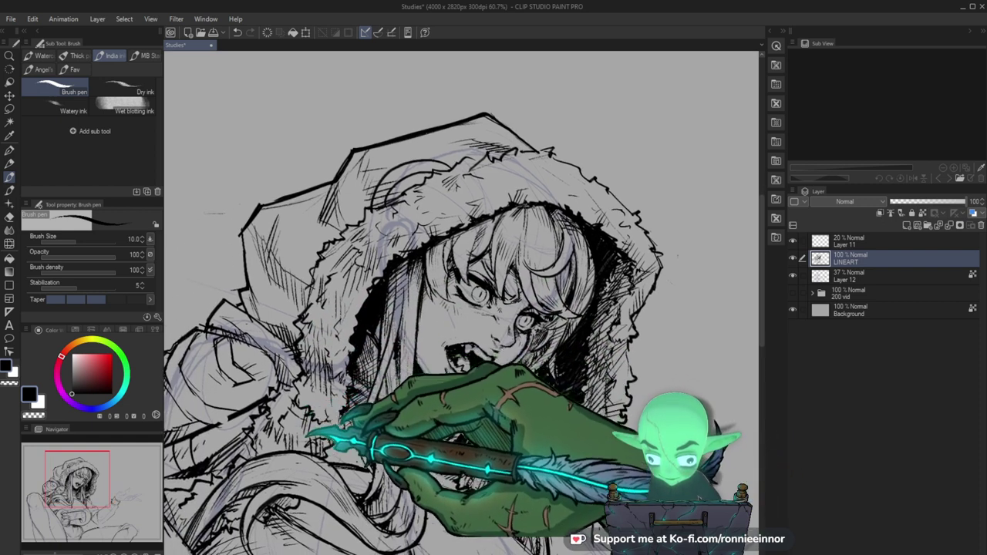
drag(470, 388, 436, 390)
drag(376, 407, 396, 404)
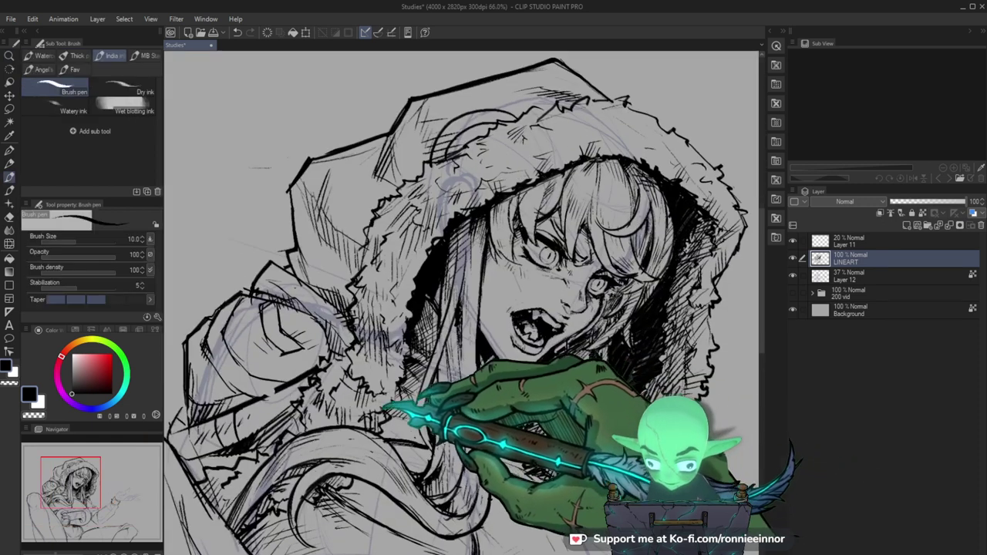
drag(453, 426, 430, 397)
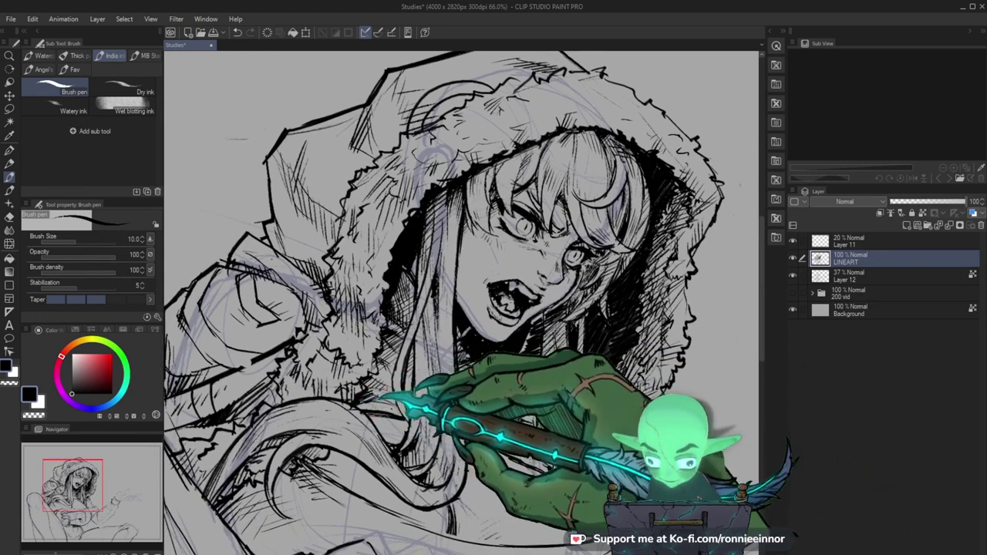
drag(487, 405, 416, 409)
Hatch the shaded underside of the chest beside the clenched hand with the size 10 Brush pen.
drag(609, 432, 569, 357)
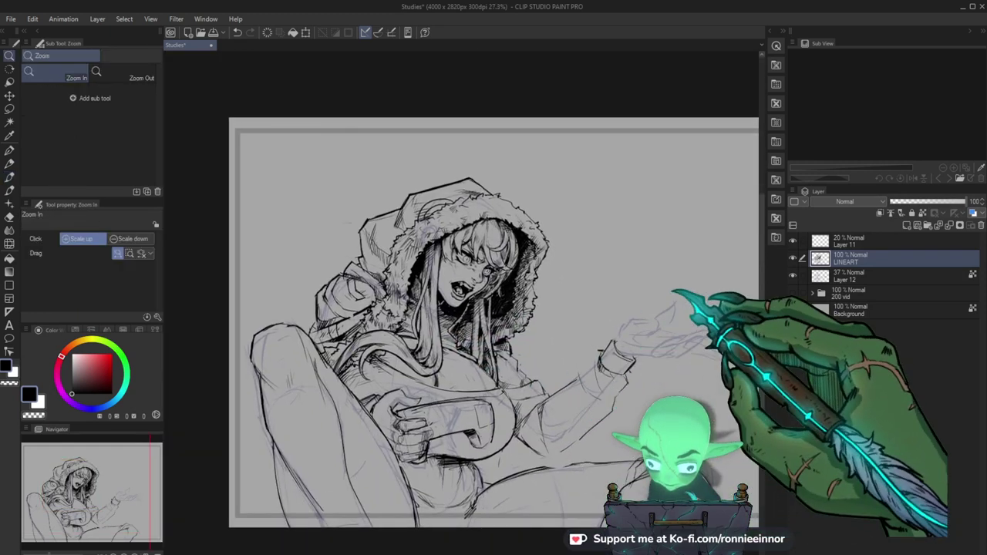
scroll(530, 420, up, 2)
key(b)
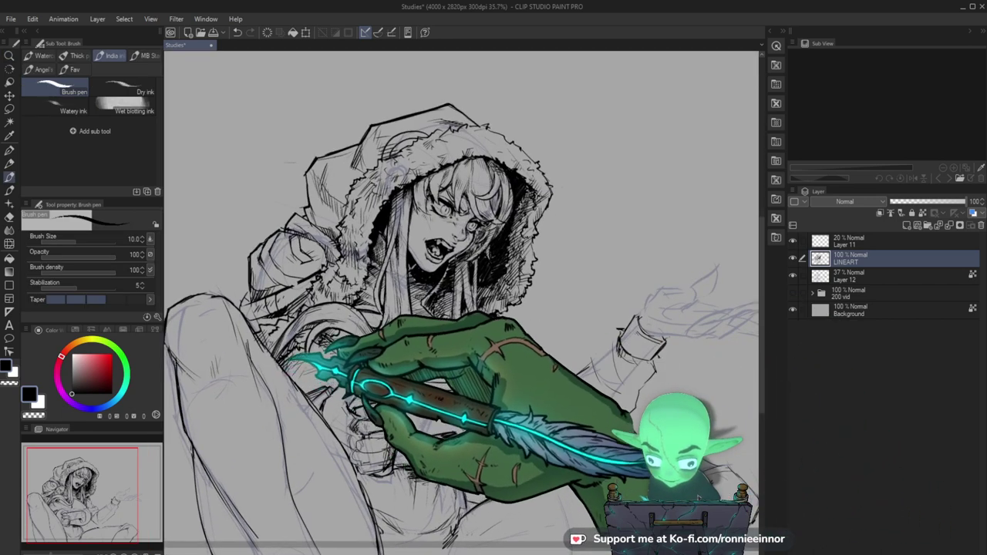
drag(581, 437, 537, 365)
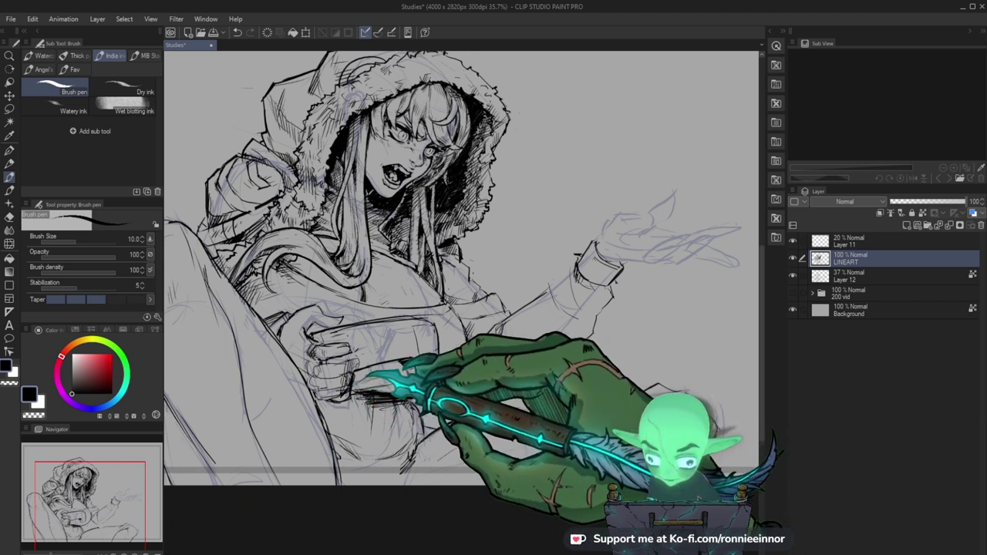
Clean the upper chest below the long hair lock with the hard eraser at size 80 and re-ink the neckline there with the Brush pen.
drag(388, 276, 412, 273)
key(e)
drag(354, 308, 358, 297)
key(bracketright)
key(bracketright)
key(bracketright)
key(bracketright)
key(bracketright)
key(bracketright)
key(bracketright)
key(bracketright)
key(bracketright)
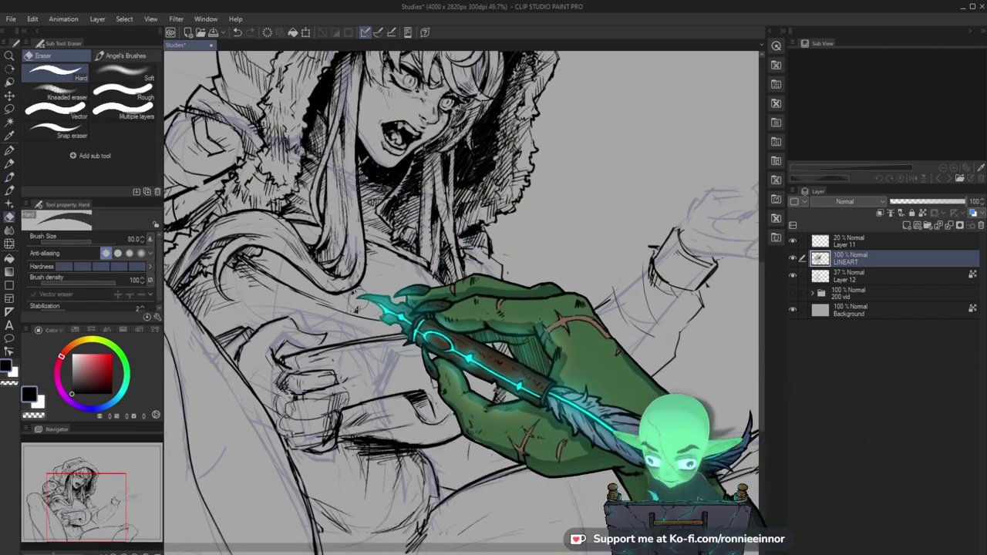
mouse_move(493, 280)
mouse_down()
mouse_move(432, 279)
mouse_move(487, 276)
mouse_up()
key(b)
drag(570, 331, 511, 323)
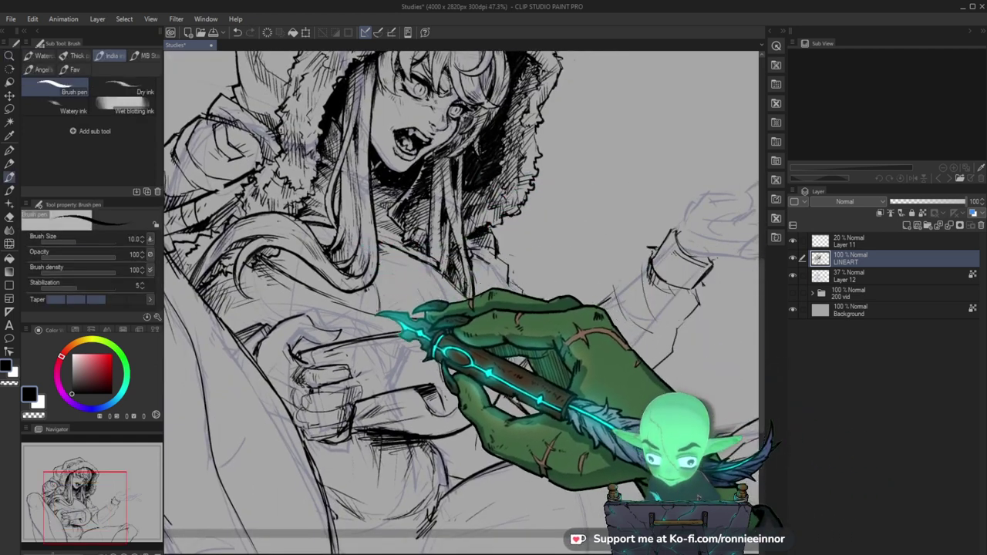
Ink the short crease between the hair ends and the neckline with the size 10 Brush pen, correcting it with the size 80 eraser.
drag(419, 286, 401, 301)
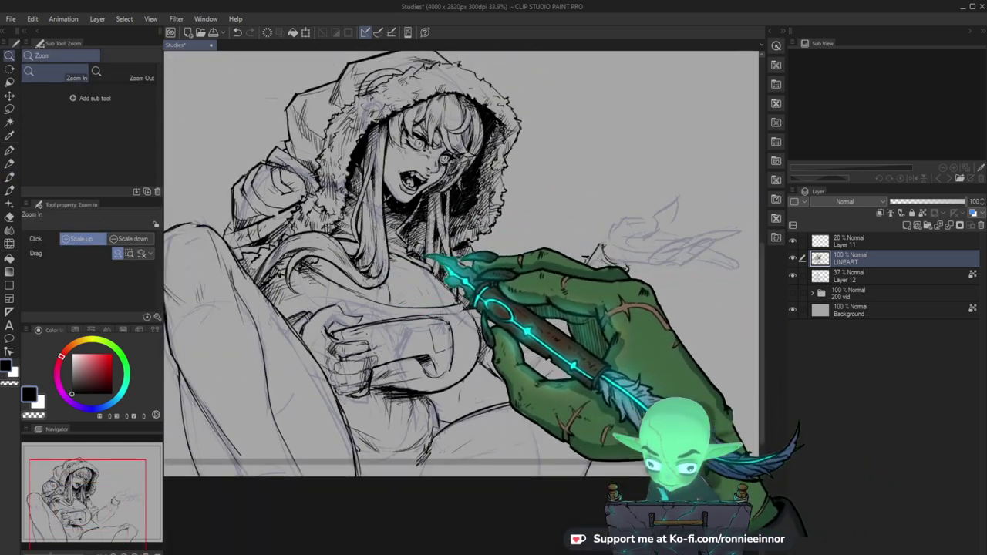
scroll(428, 258, up, 1)
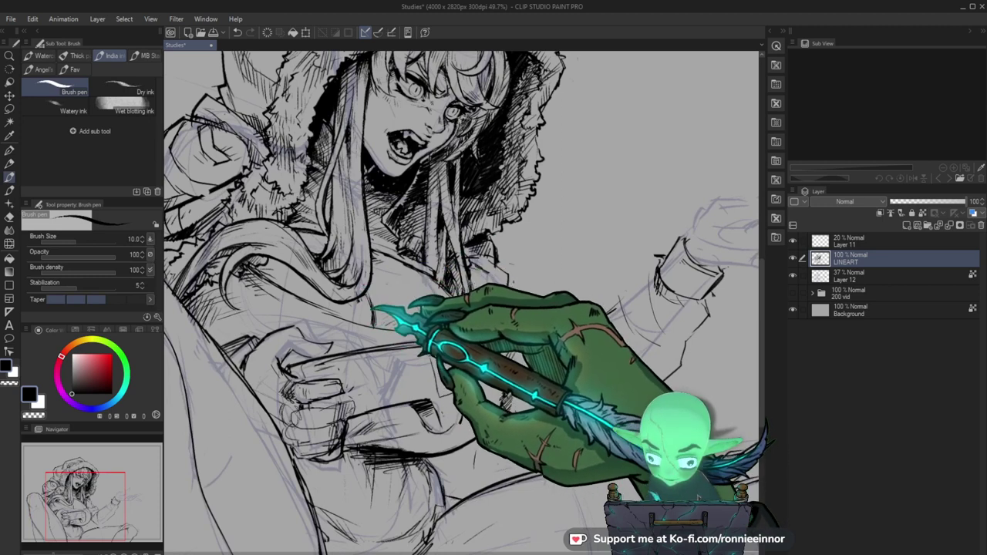
key(e)
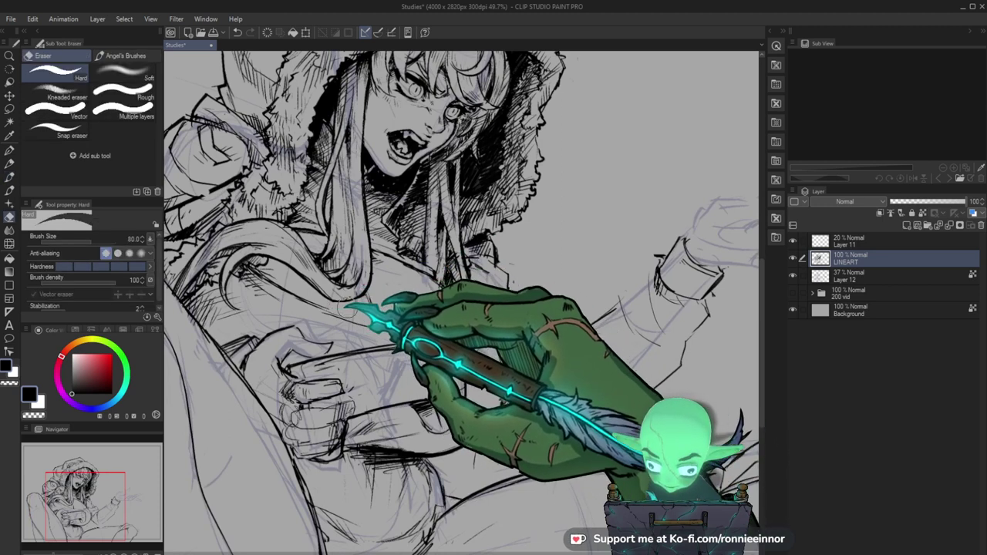
key(b)
drag(532, 260, 524, 343)
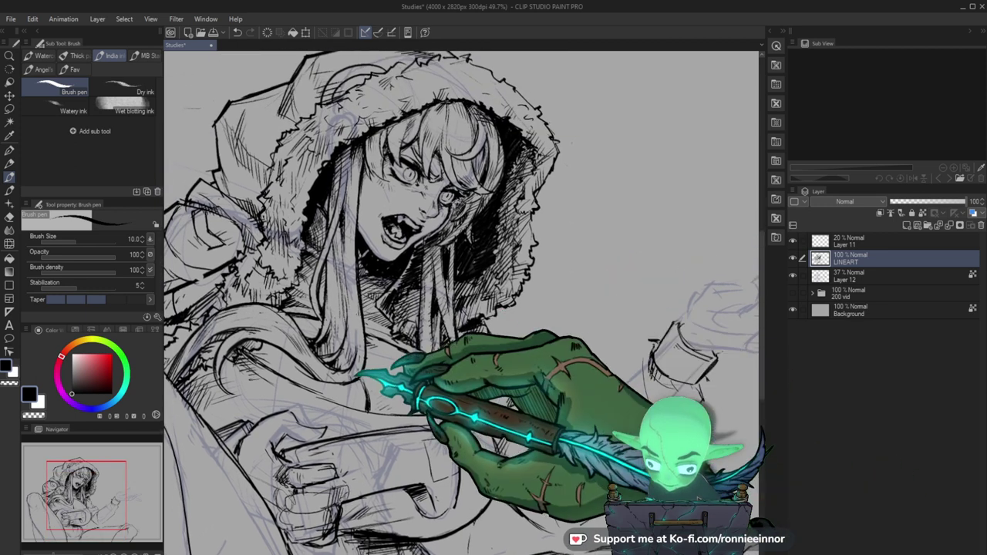
Erase the curling hair lock over the near upper arm with the hard eraser at size 400 and ink the garment edge across it.
key(ctrl+space)
drag(362, 366, 477, 375)
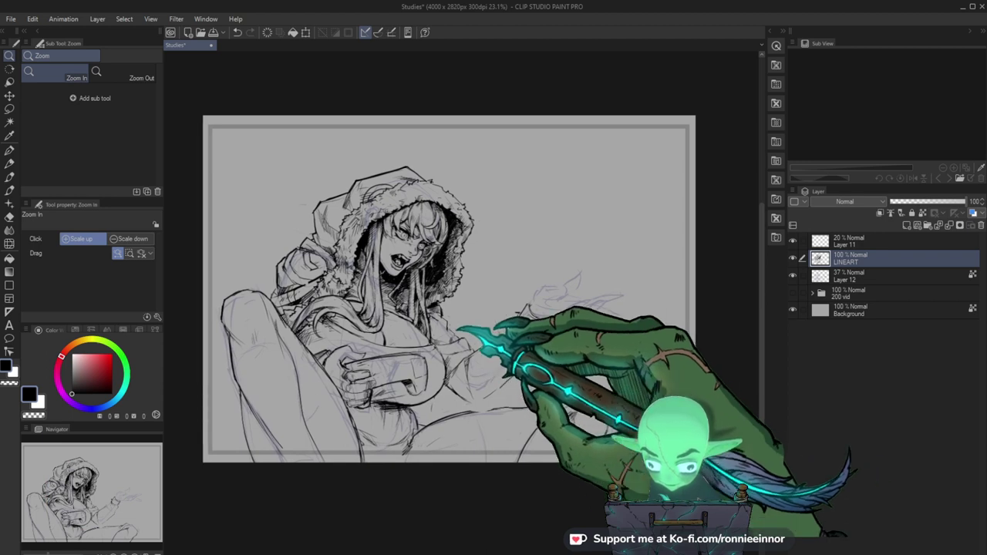
click(462, 332)
key(e)
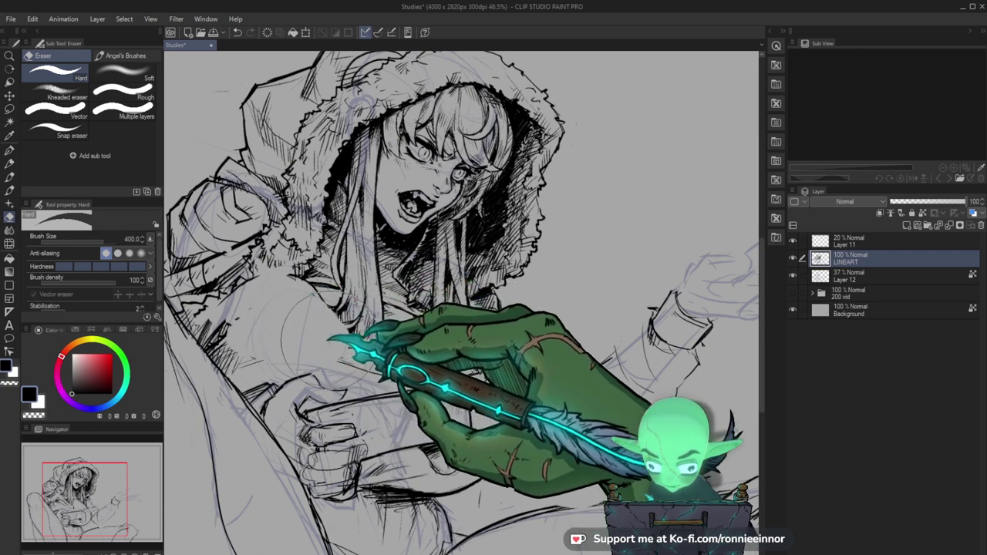
key(b)
drag(547, 391, 517, 393)
drag(308, 365, 198, 332)
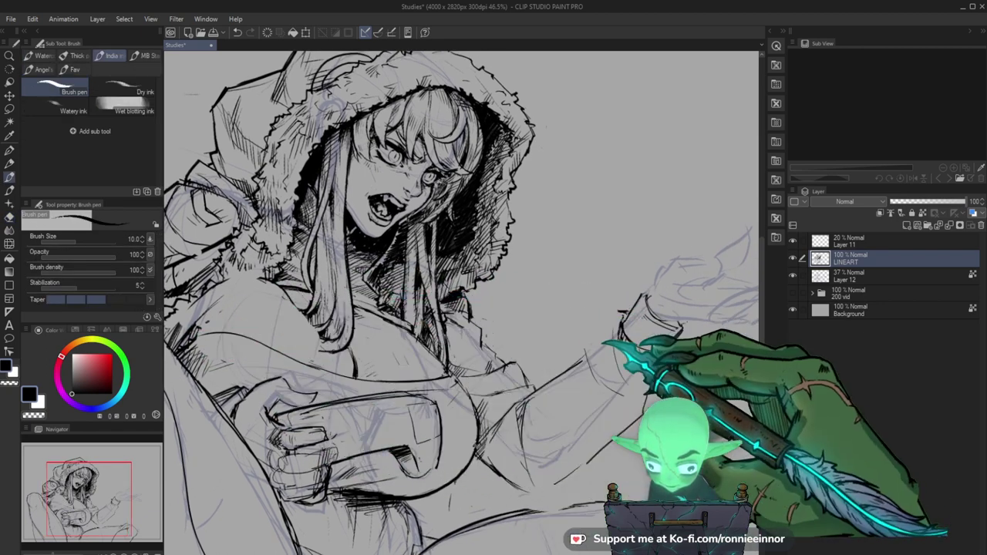
Re-ink the end of the long hair lock as a curl across the near chest, cleaning overlaps with the hard eraser at size 80.
drag(602, 376, 600, 390)
drag(303, 376, 177, 314)
key(e)
key(b)
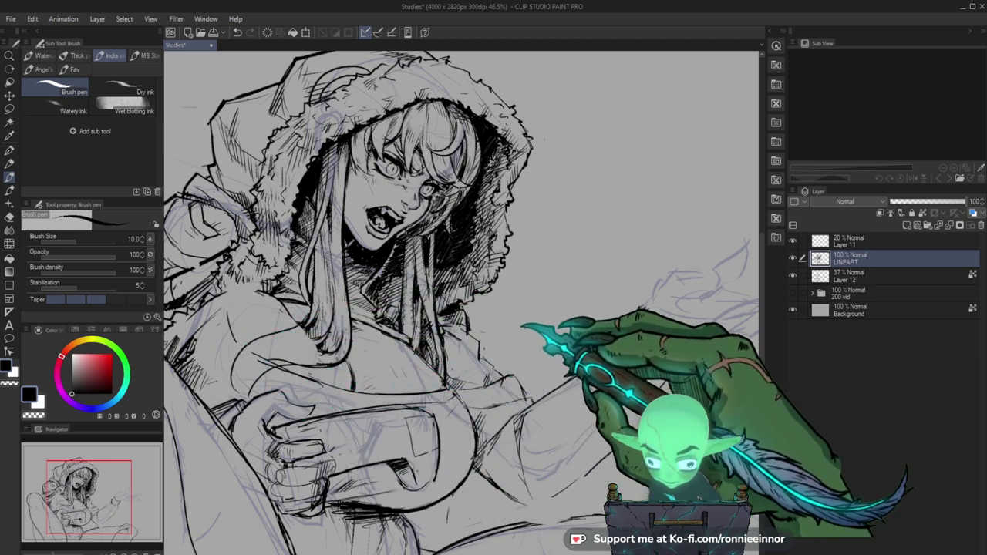
key(e)
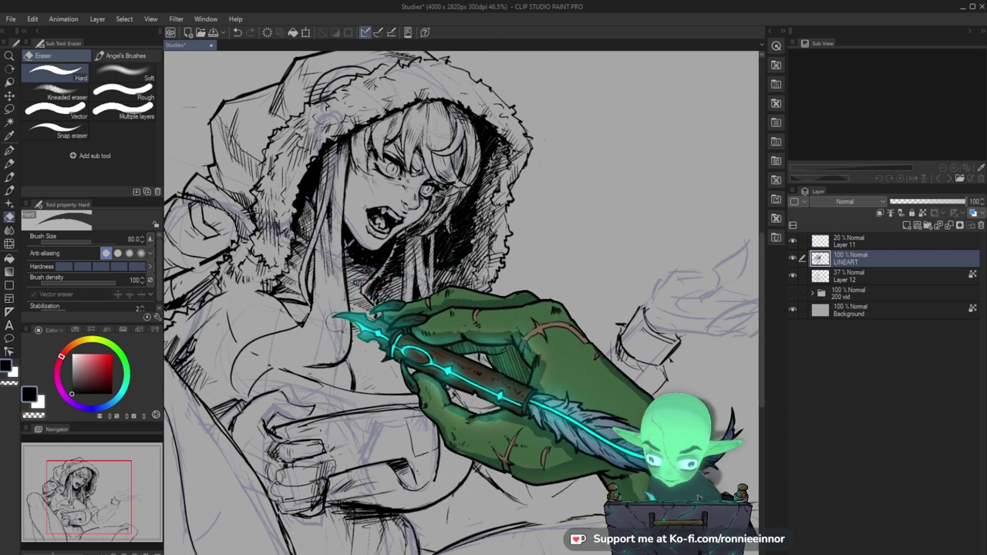
key(p)
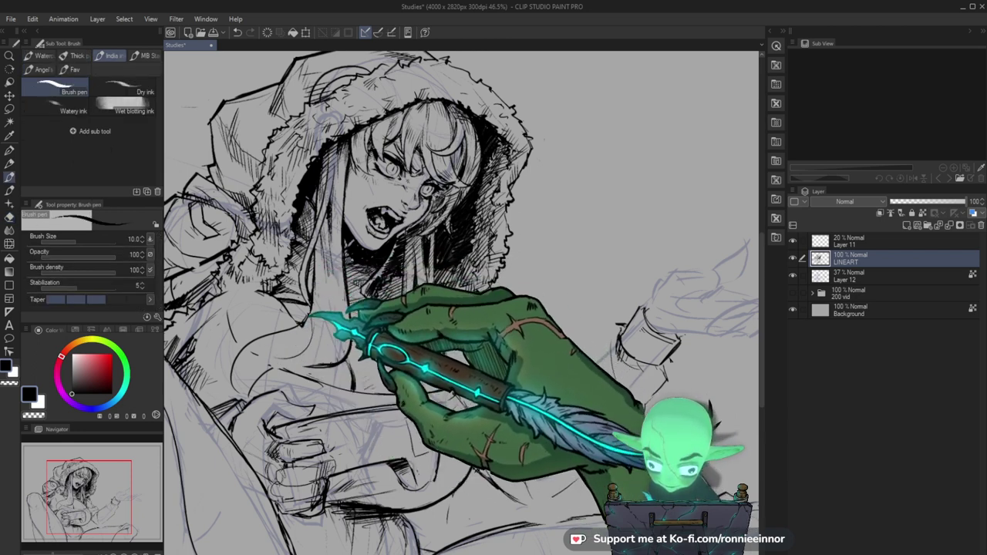
drag(448, 352, 458, 354)
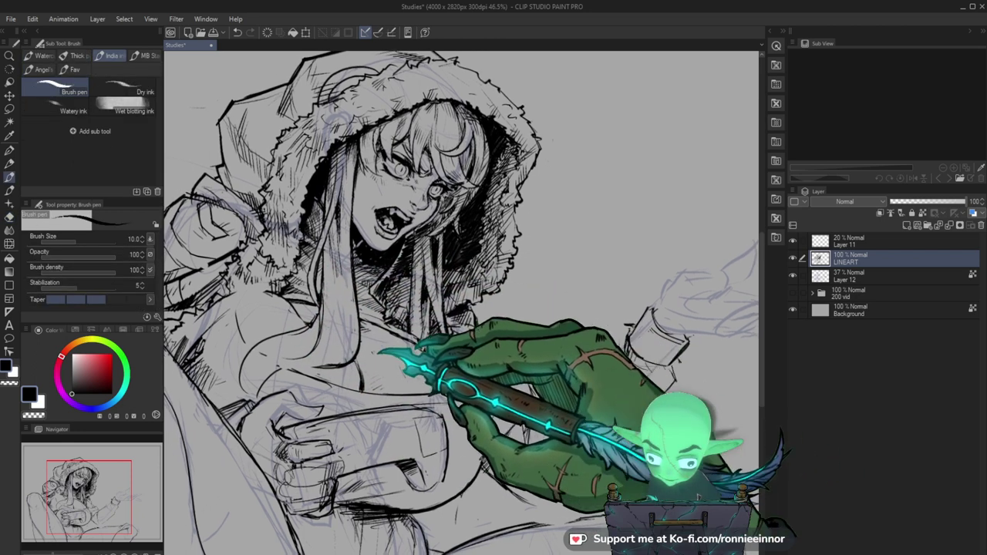
Refine the curled tip of the hair lock with the eraser and size 10 Brush pen, undoing the stray stroke.
key(e)
drag(262, 345, 249, 346)
key(p)
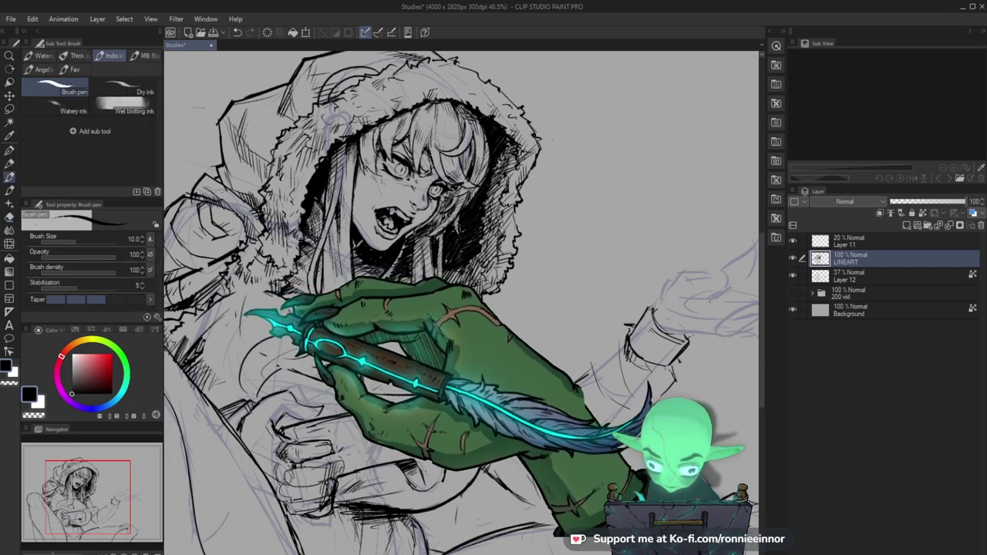
key(ctrl+z)
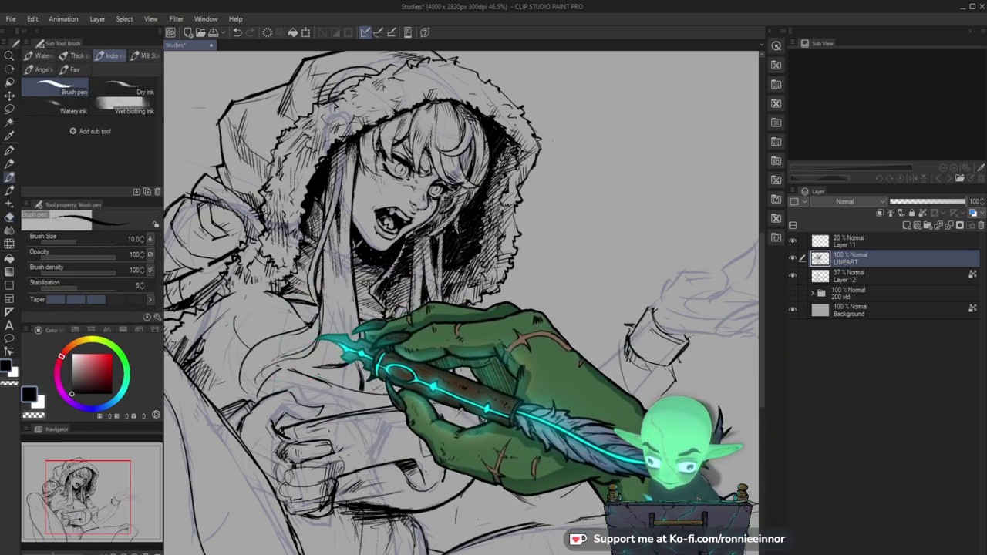
drag(365, 355, 469, 326)
drag(387, 355, 331, 334)
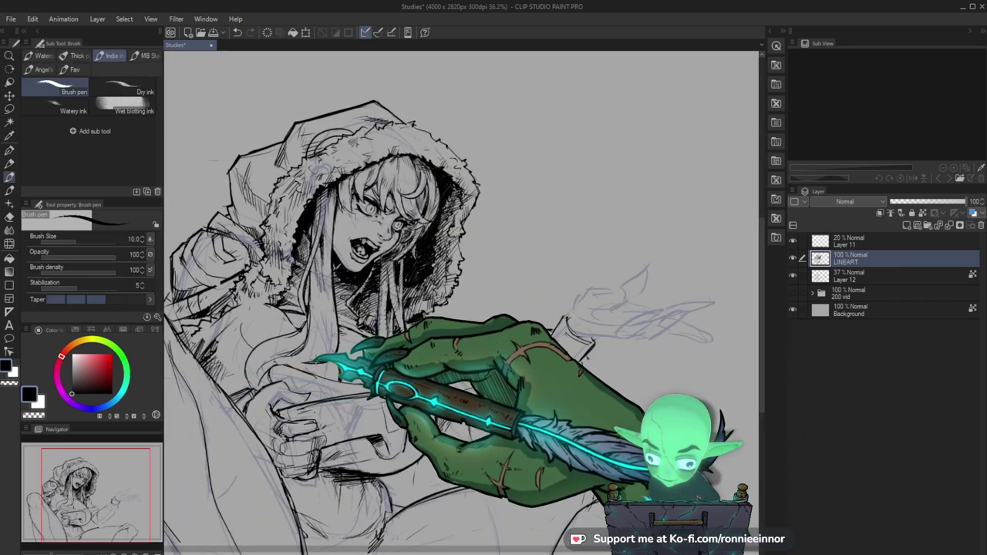
drag(617, 416, 580, 340)
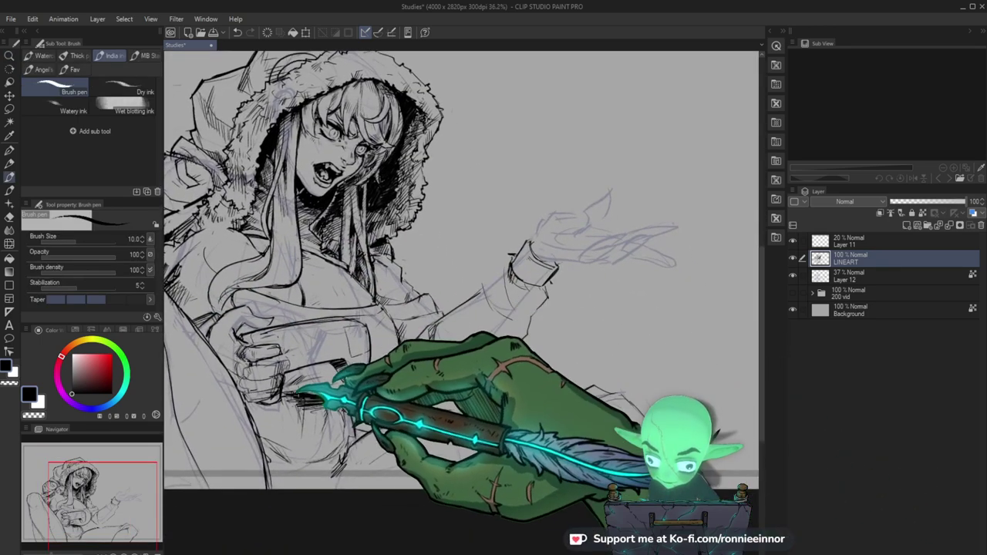
key(ctrl+space)
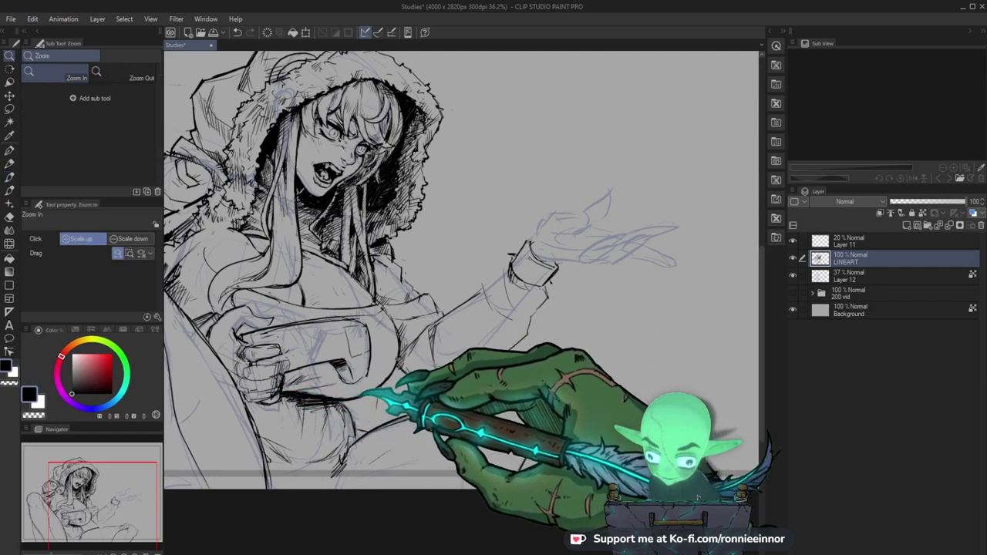
drag(363, 391, 317, 385)
drag(312, 327, 363, 321)
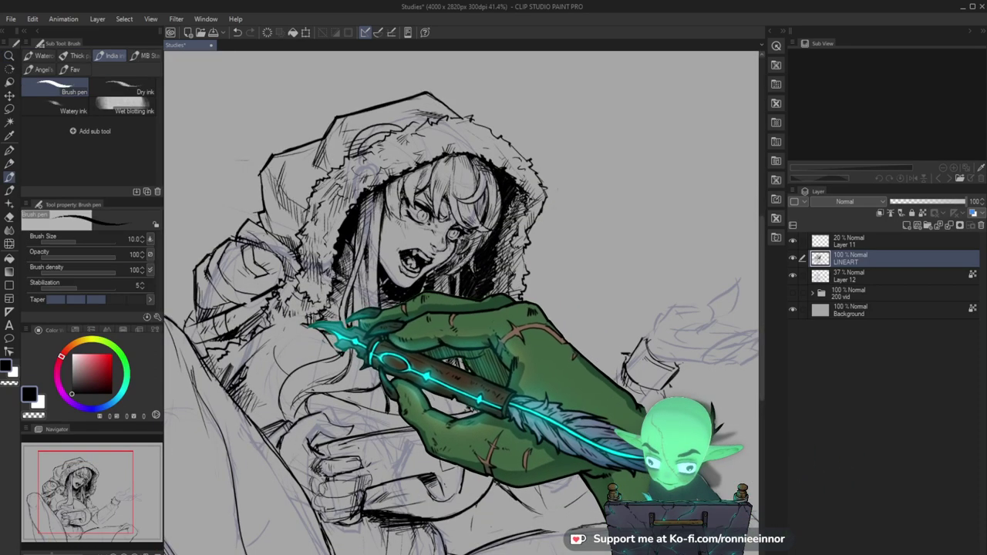
Rework the lower edge of the fur trim over the near shoulder, alternating the size 10 Brush pen and the hard eraser.
key(e)
key(b)
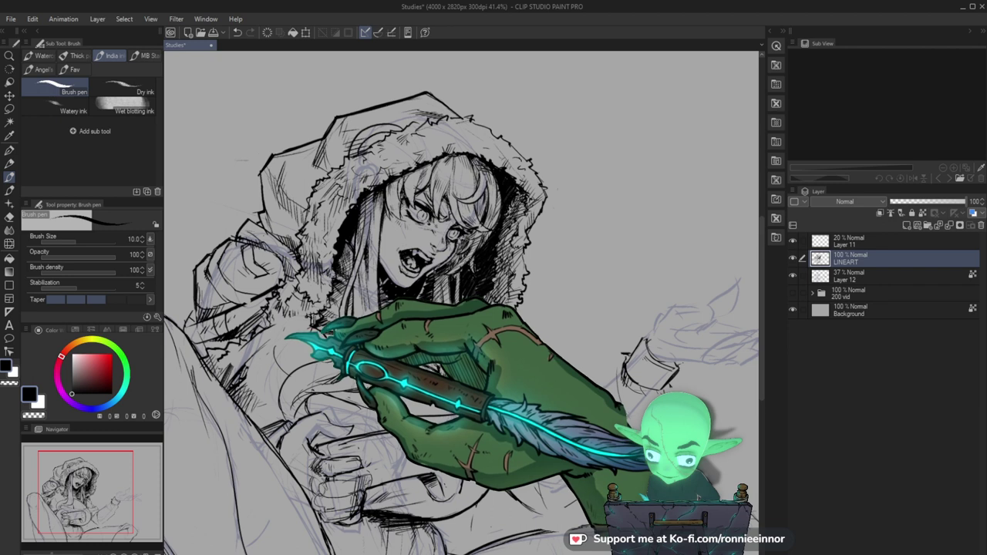
key(e)
key(b)
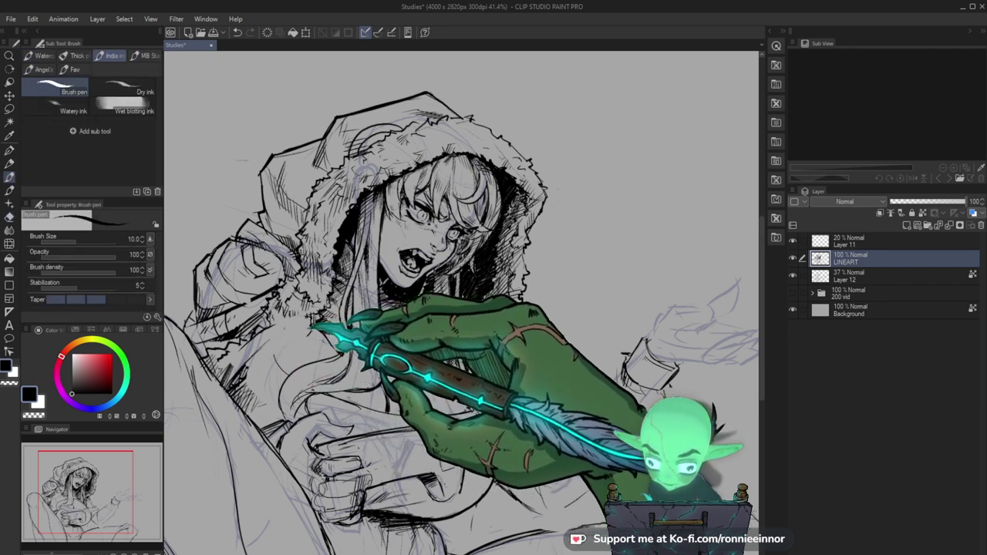
key(e)
key(b)
key(e)
key(b)
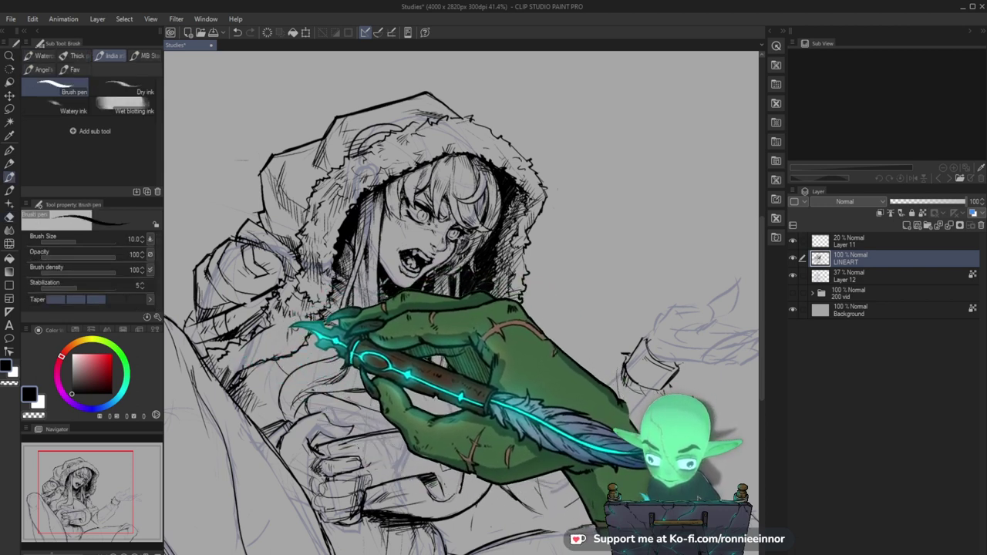
key(e)
key(b)
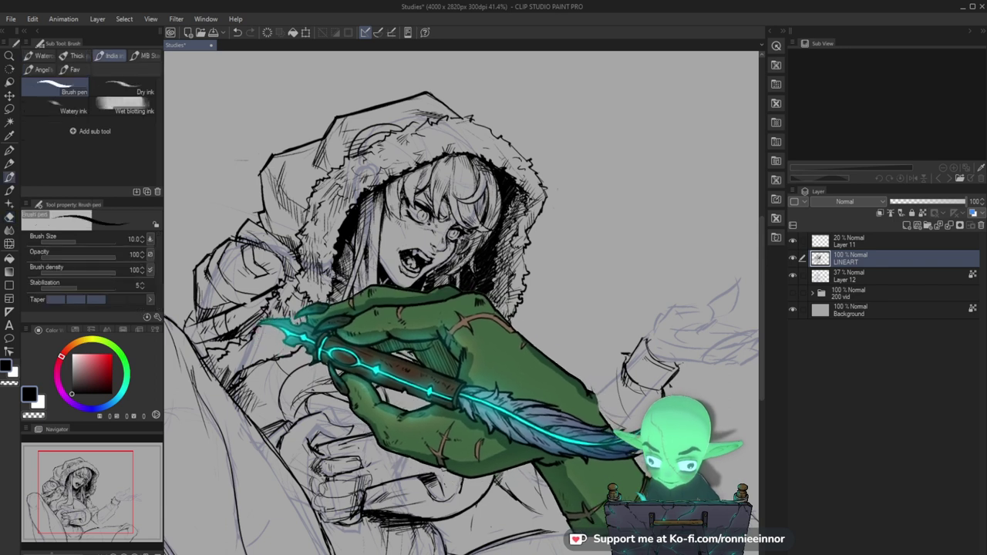
Add tufts and hatching to the lower fur trim over the near shoulder with the size 10 Brush pen, and save the drawing.
drag(572, 414, 567, 434)
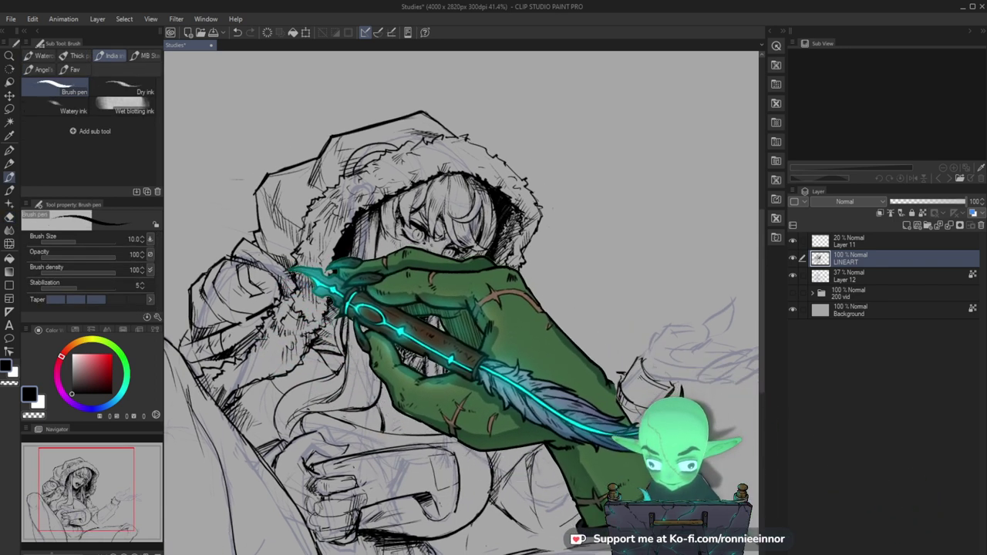
key(ctrl+space)
drag(344, 282, 231, 301)
mouse_move(393, 302)
mouse_down()
mouse_move(480, 366)
mouse_move(397, 337)
mouse_move(290, 271)
mouse_up()
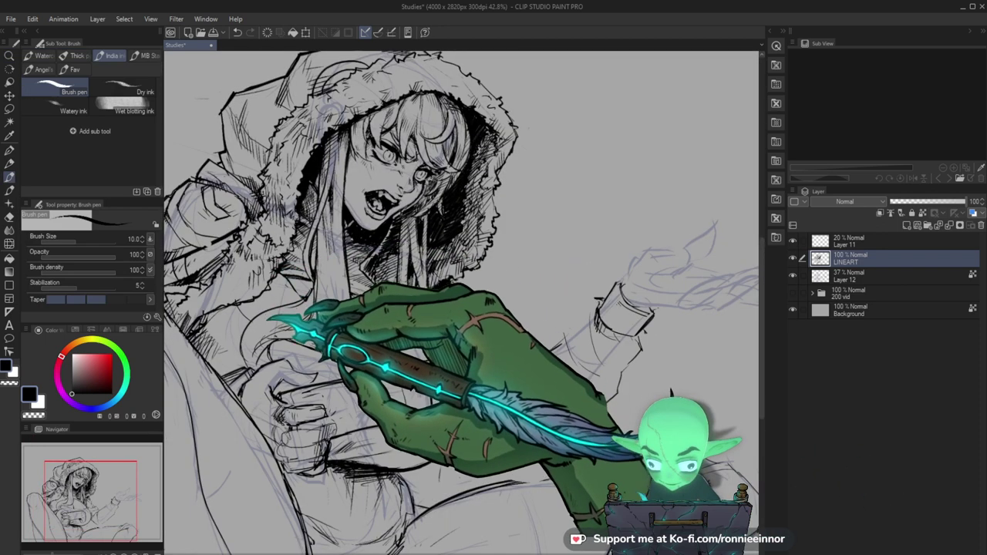
drag(280, 324, 314, 347)
key(e)
key(b)
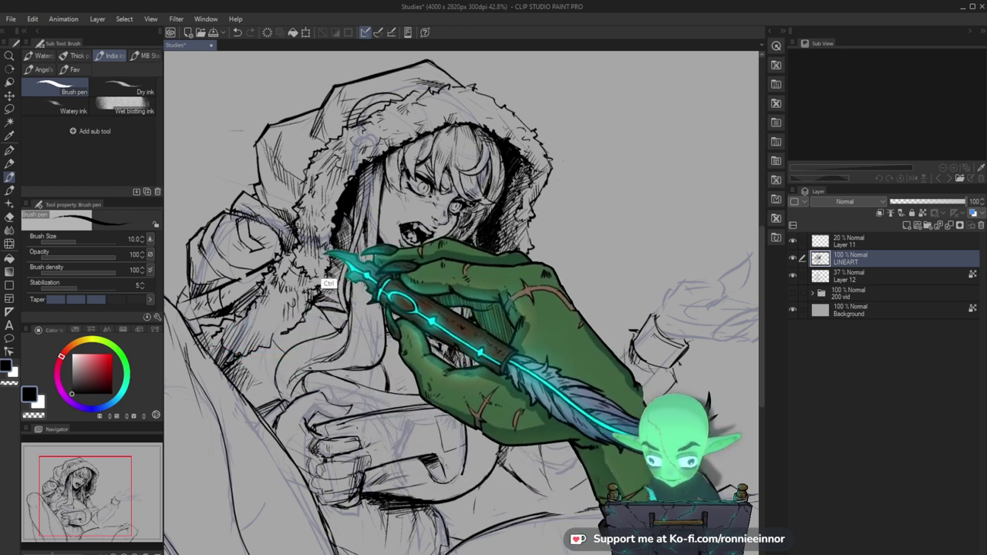
key(ctrl+z)
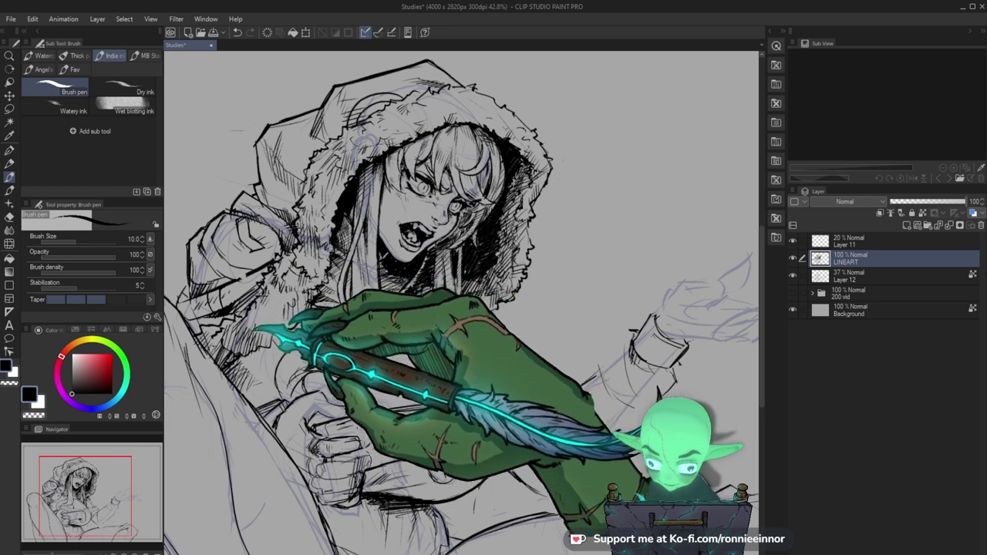
key(e)
key(b)
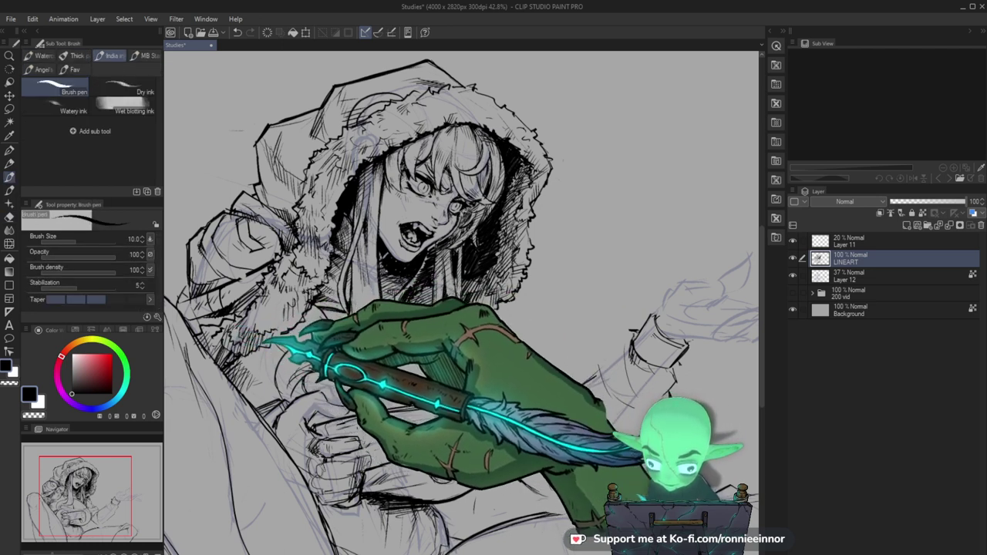
drag(482, 430, 442, 422)
key(ctrl+s)
Hatch the shadow between the fur trim and the long hair lock with the Brush pen, correcting it with the size 60 eraser.
key(e)
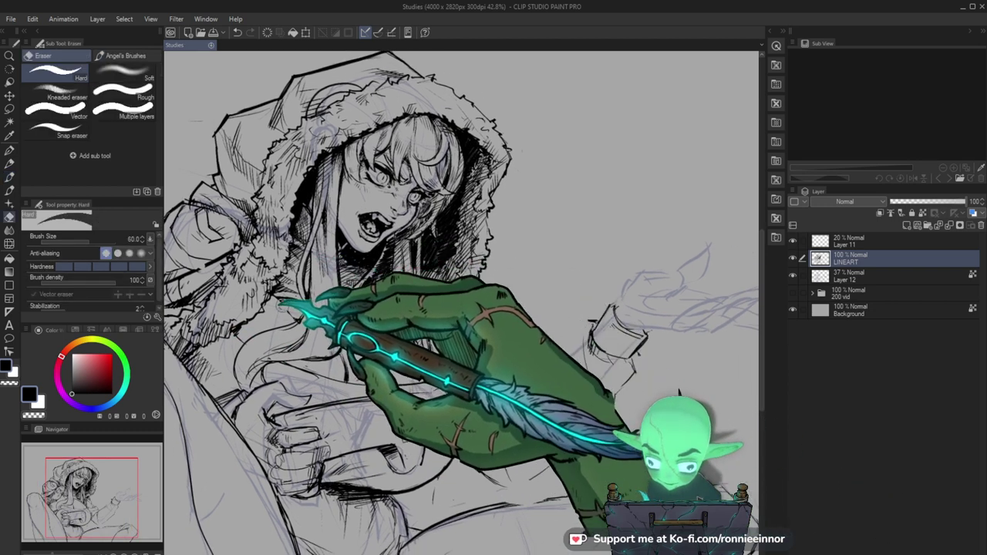
key(b)
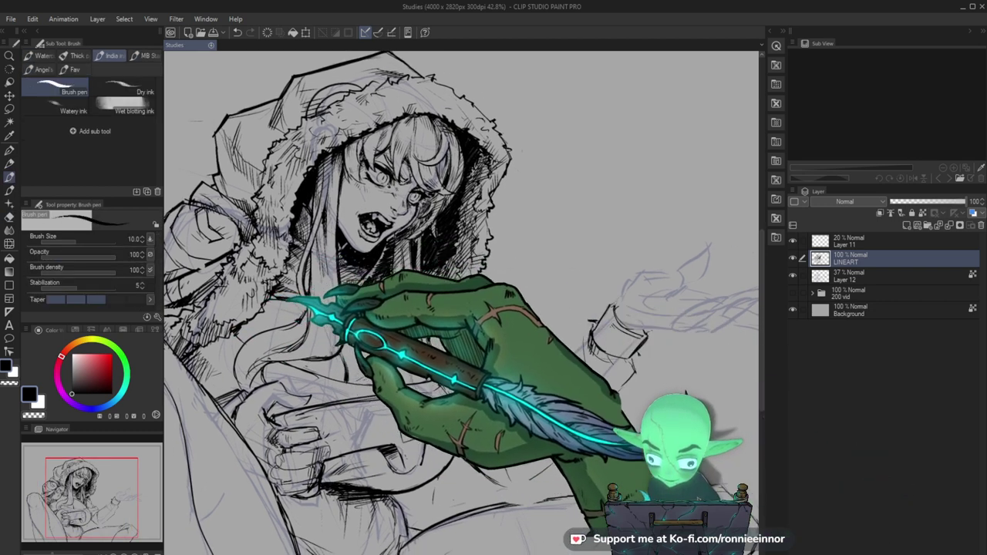
drag(289, 259, 281, 274)
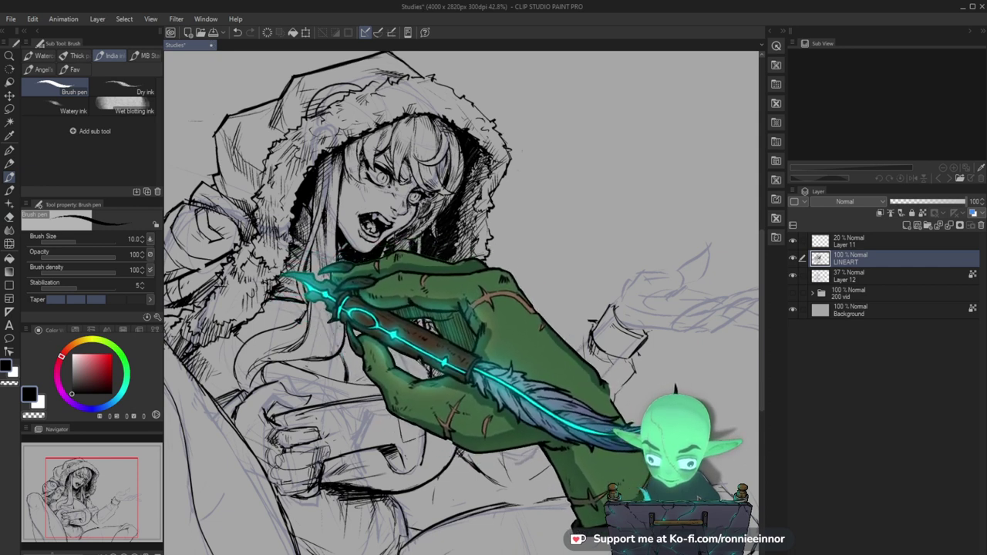
mouse_move(363, 276)
mouse_down()
mouse_move(395, 423)
mouse_move(403, 271)
mouse_up()
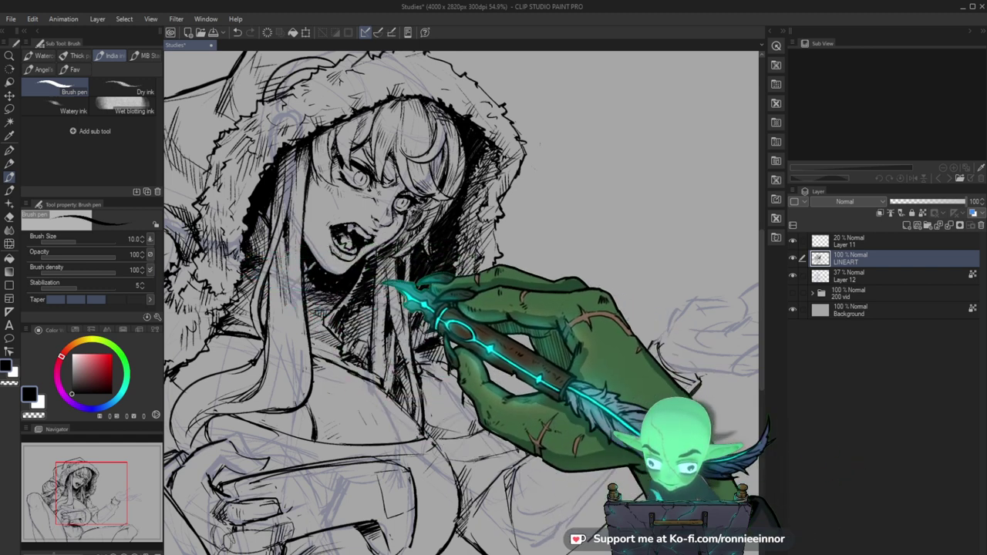
drag(272, 233, 280, 357)
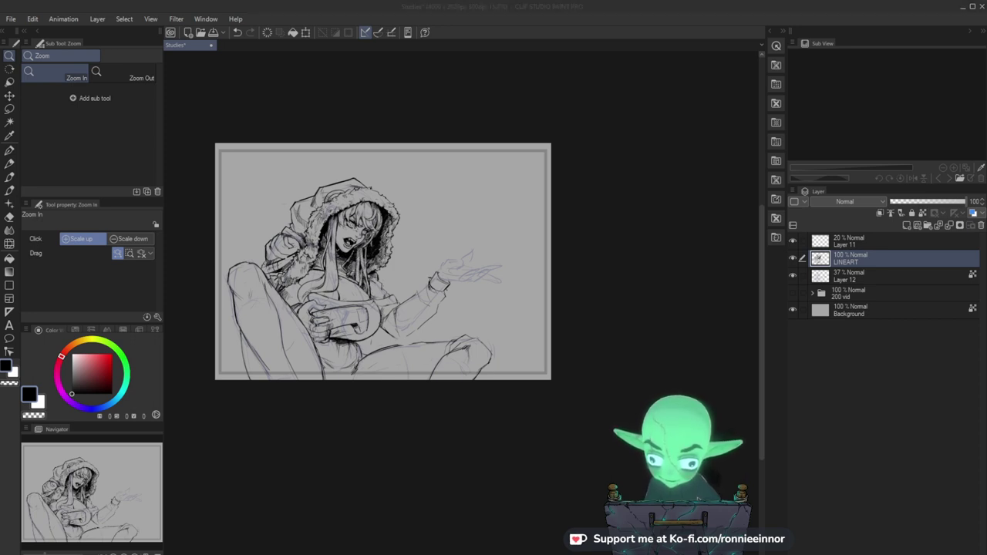
Hatch the underside of the raised forearm's sleeve from the elbow to the cuff with the size 10 Brush pen.
click(411, 306)
click(412, 306)
key(b)
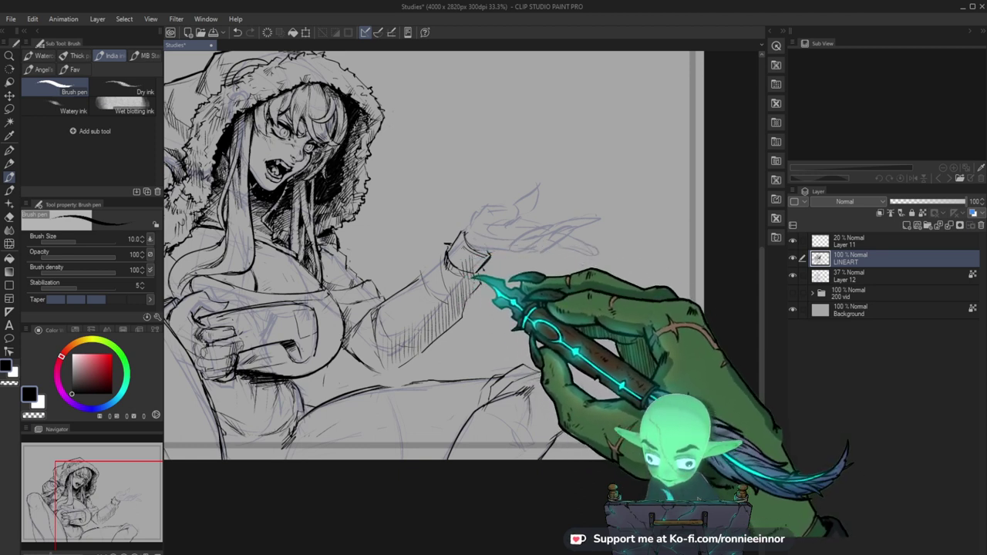
mouse_move(534, 279)
ctrl+mouse_down()
mouse_move(520, 289)
mouse_move(529, 264)
mouse_move(538, 265)
ctrl+mouse_up()
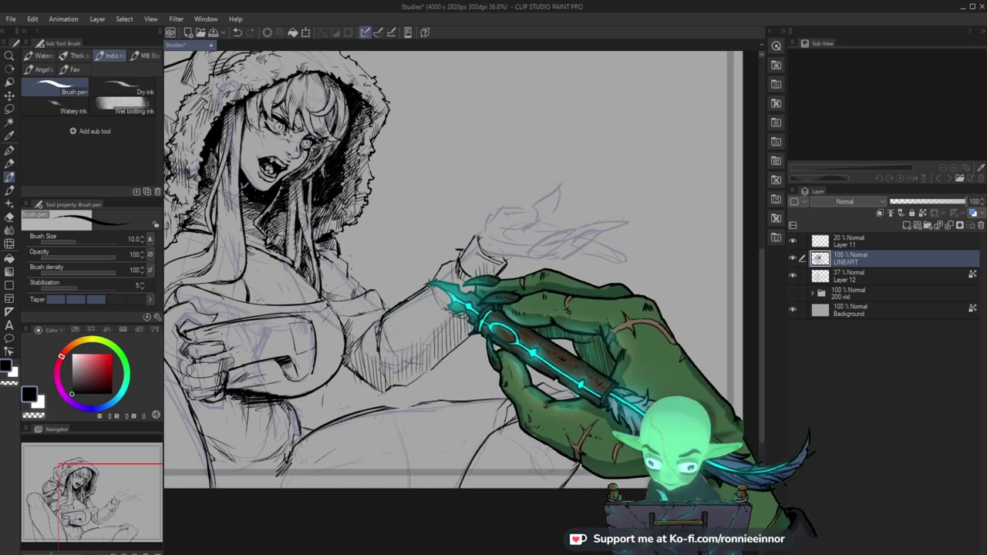
drag(501, 299, 480, 328)
drag(540, 302, 496, 331)
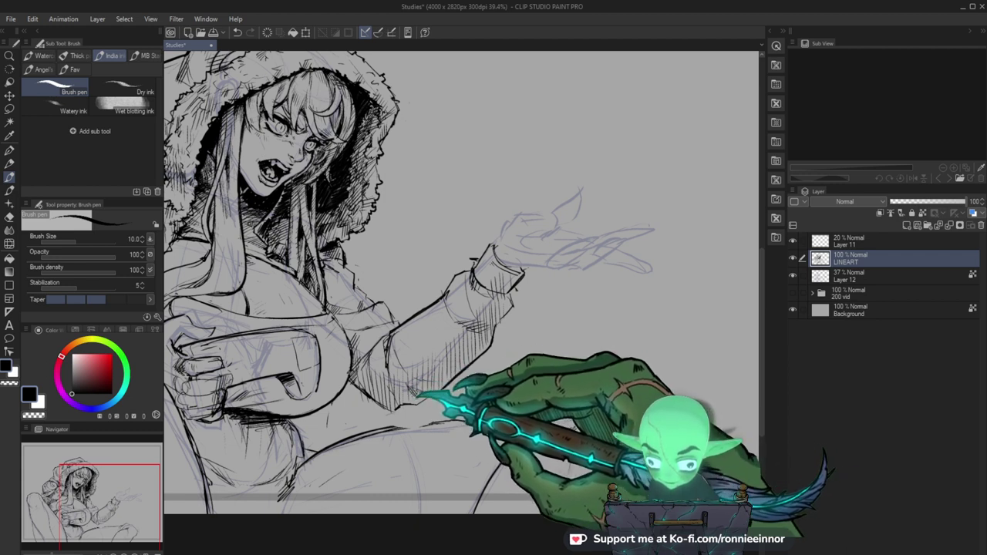
Define the bent elbow's lower contour and extend the sleeve hatching around it with the Brush pen and hard eraser.
drag(537, 392, 492, 408)
key(e)
key(b)
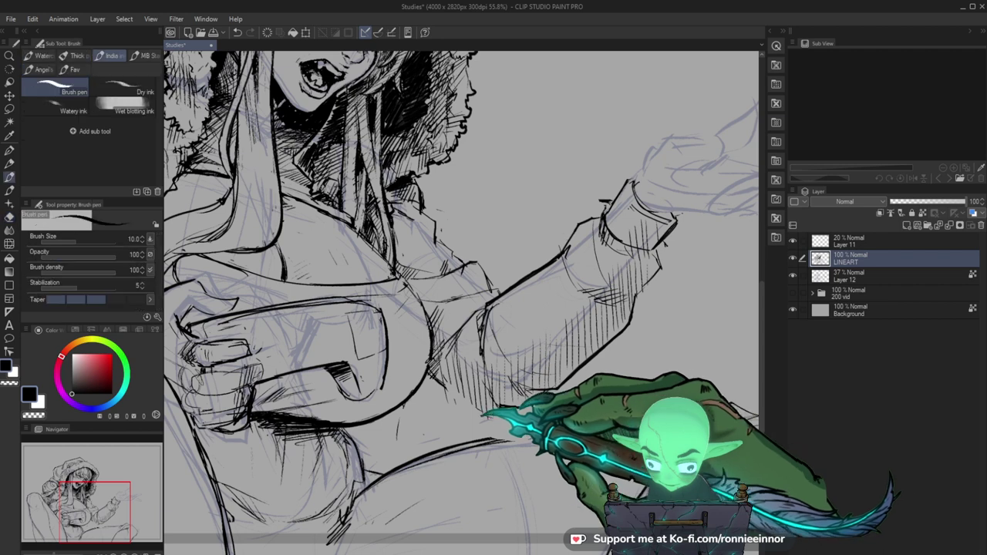
drag(563, 384, 501, 414)
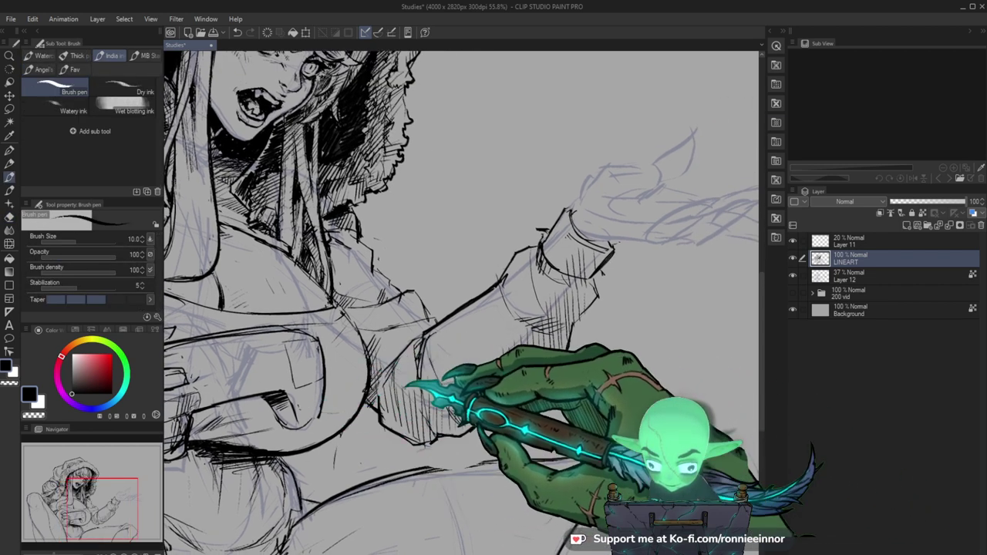
scroll(462, 293, down, 2)
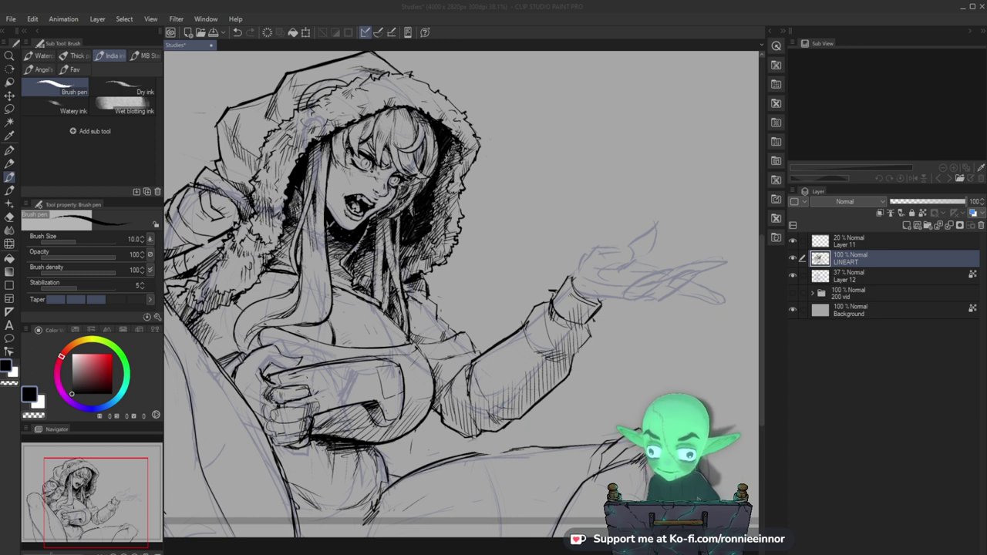
Refine the curling hair lock and the adjoining upper-chest line with the size 10 Brush pen and the hard eraser at size 50.
key(ctrl+space)
mouse_move(299, 332)
mouse_down()
mouse_move(315, 330)
mouse_move(360, 347)
mouse_move(353, 351)
mouse_up()
key(e)
key(b)
key(ctrl+space)
drag(384, 316, 414, 318)
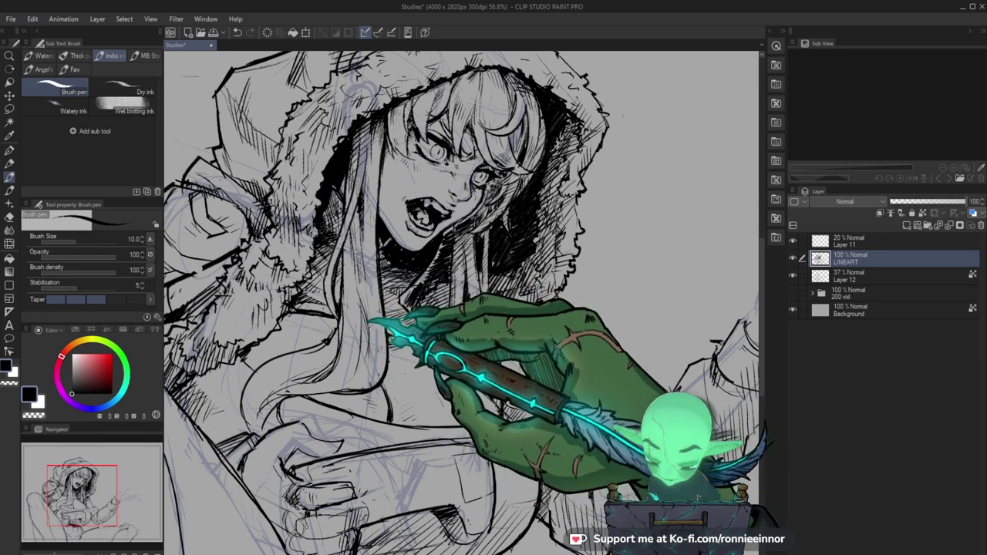
key(e)
key(b)
key(e)
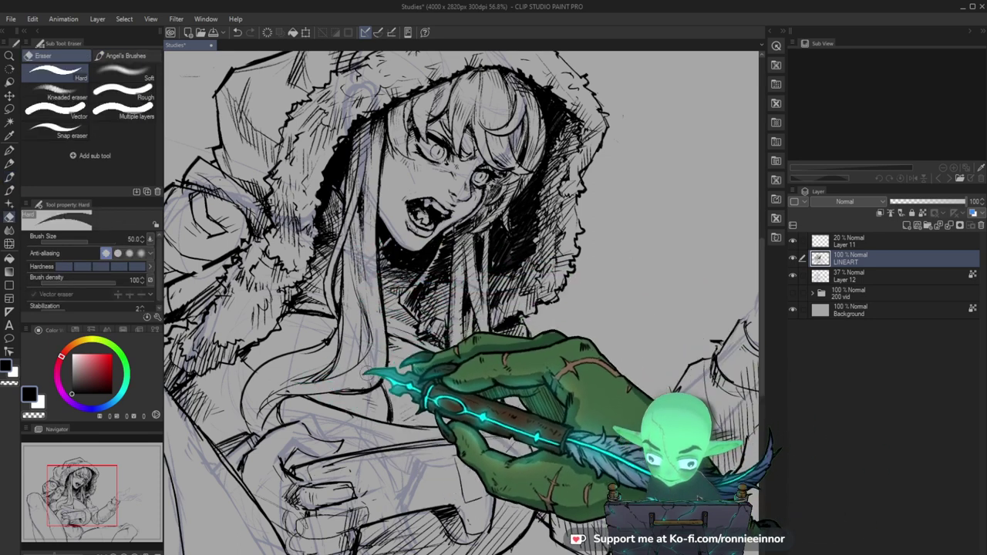
key(p)
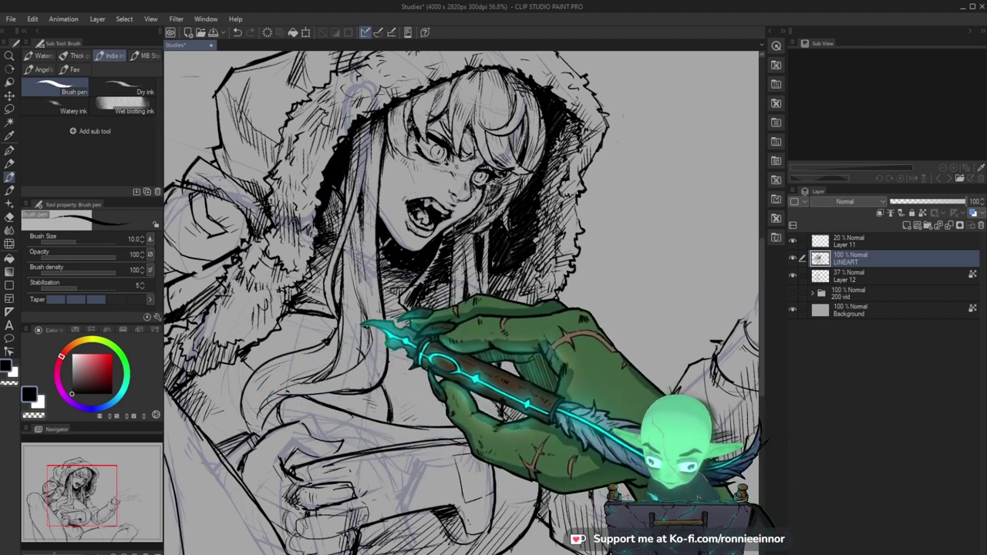
Refine the lower end of the long hair lock and the chest line beneath it with the size 10 Brush pen and size 50 hard eraser.
key(ctrl+space)
drag(467, 359, 423, 354)
drag(478, 339, 504, 287)
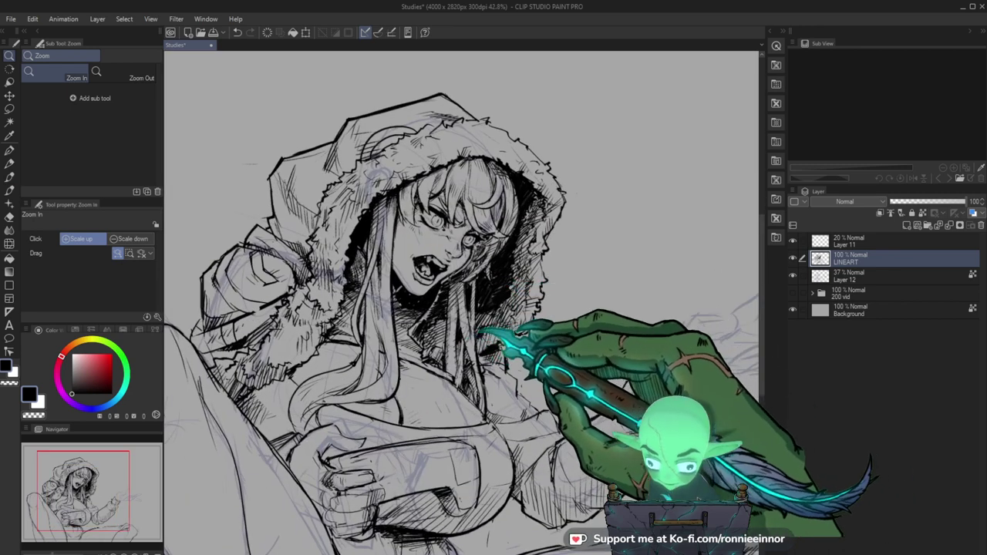
key(e)
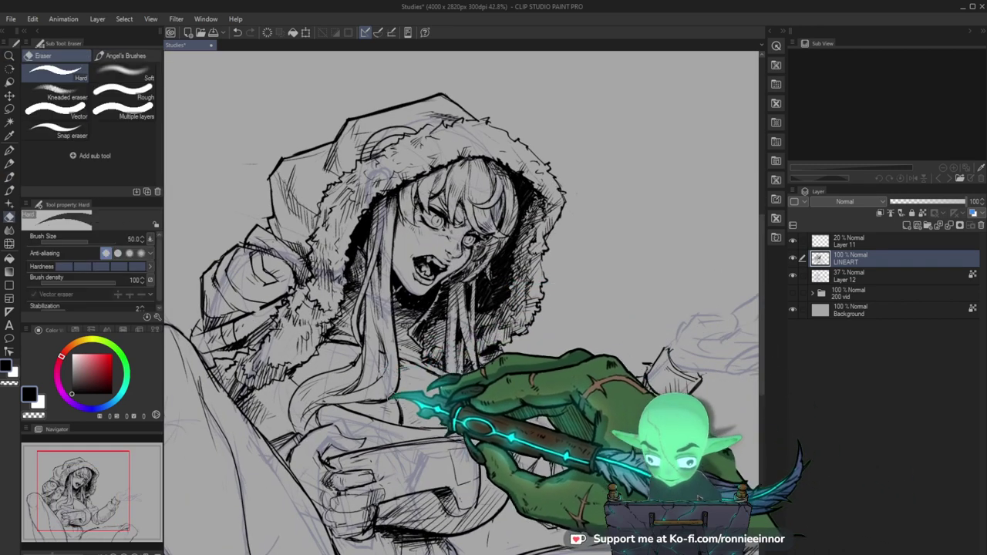
key(b)
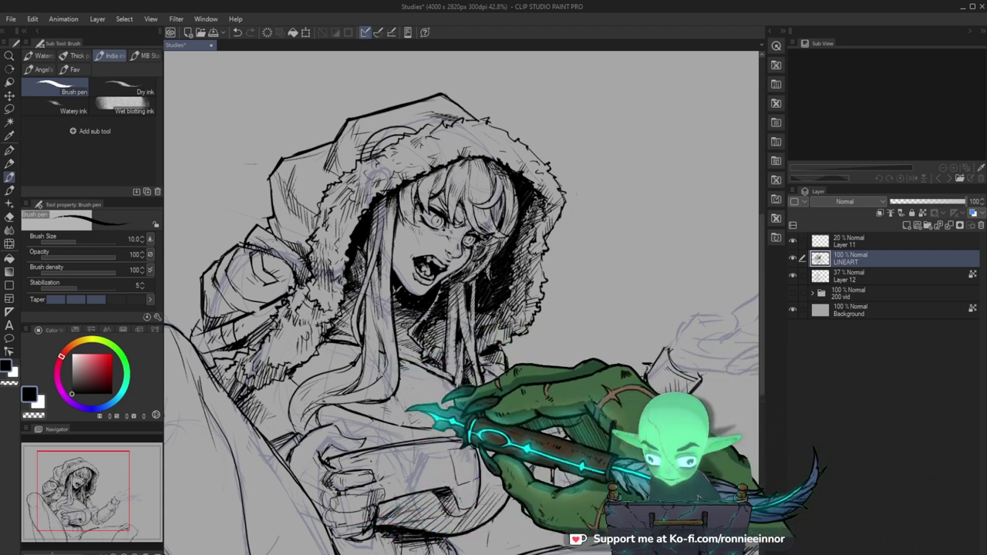
mouse_move(493, 409)
mouse_down()
mouse_move(463, 396)
mouse_move(473, 388)
mouse_up()
key(e)
key(b)
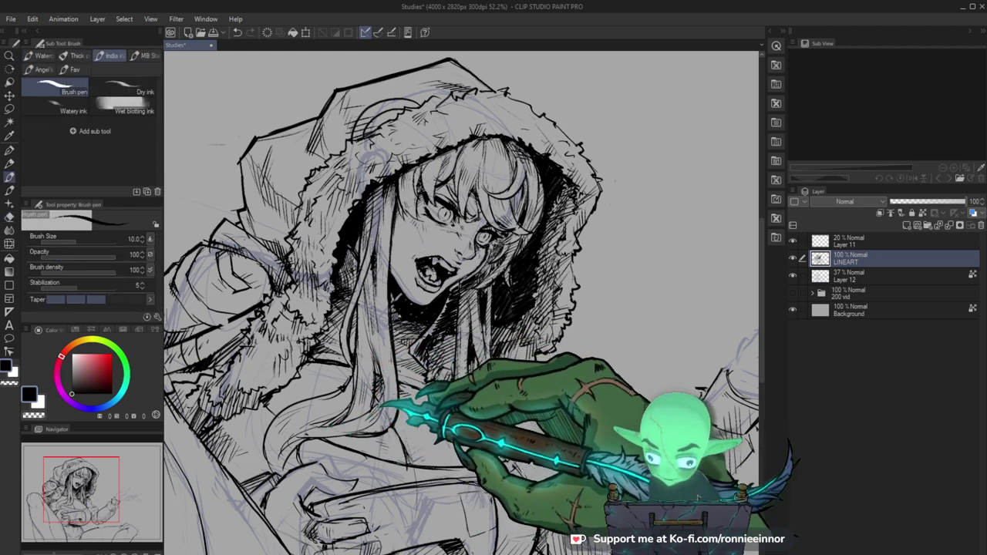
key(e)
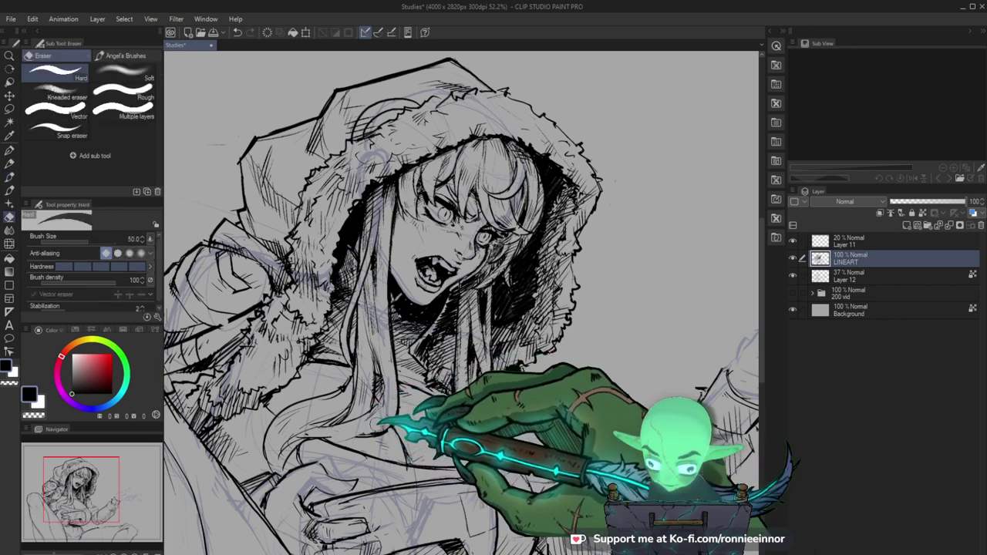
key(b)
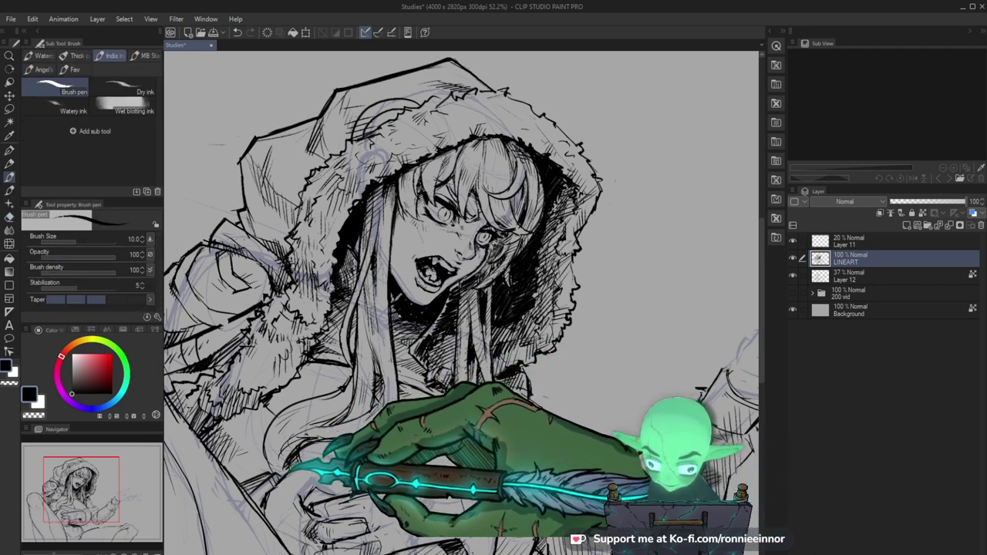
Clean up and shade the curling tip of the hair lock above the gripping hand with the Brush pen and hard eraser.
key(ctrl+space)
drag(394, 432, 488, 359)
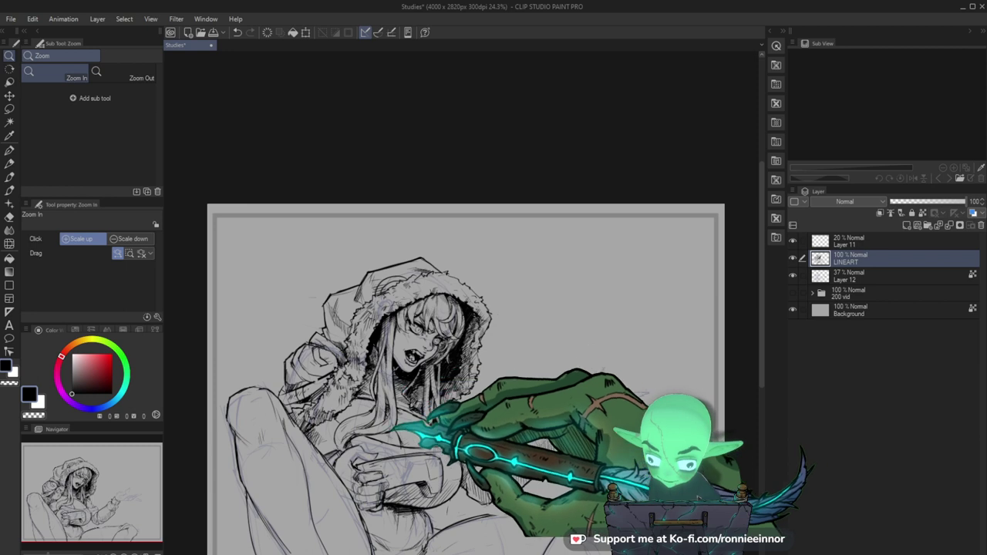
drag(340, 430, 468, 316)
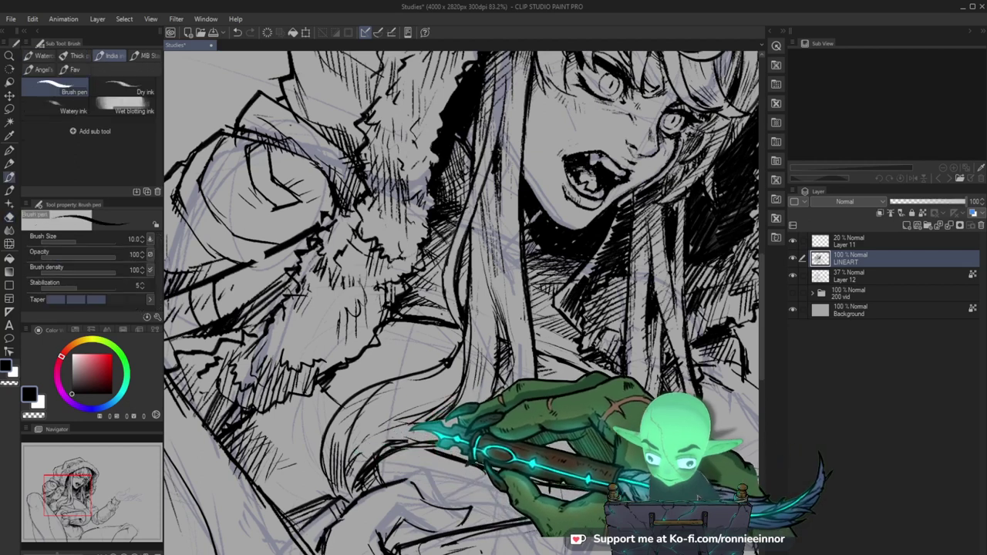
key(ctrl+space)
mouse_move(384, 362)
mouse_down()
mouse_move(296, 362)
mouse_move(451, 378)
mouse_up()
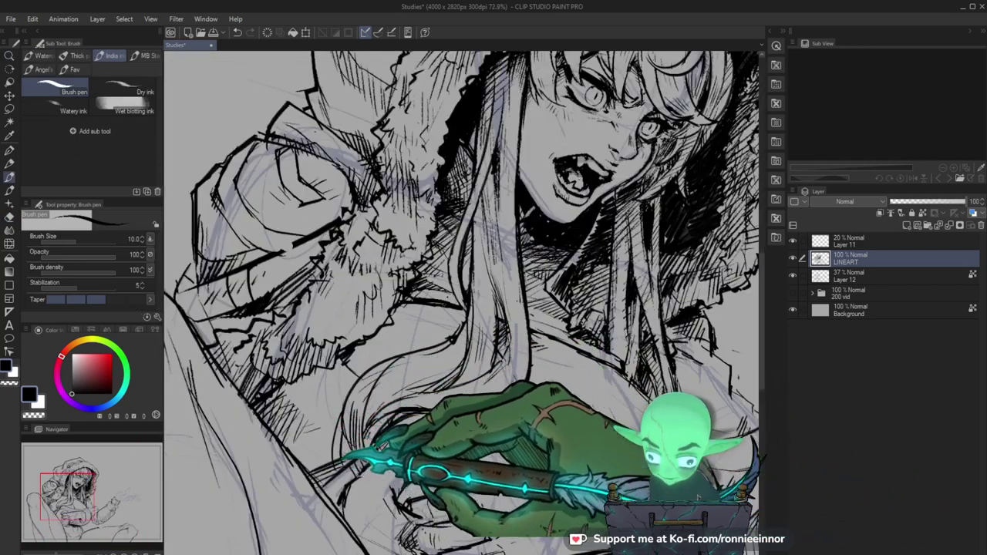
key(e)
Ink the garment's upper edge across the chest where it meets the gripping hand, correcting it with the hard eraser.
key(ctrl+space)
mouse_move(511, 467)
mouse_down()
mouse_move(458, 450)
mouse_move(457, 344)
mouse_up()
key(b)
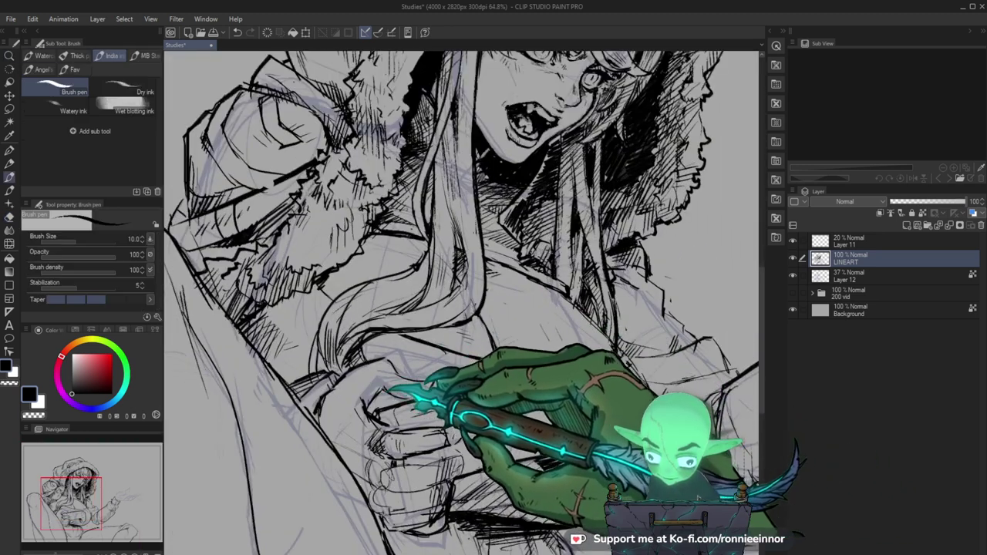
key(e)
key(b)
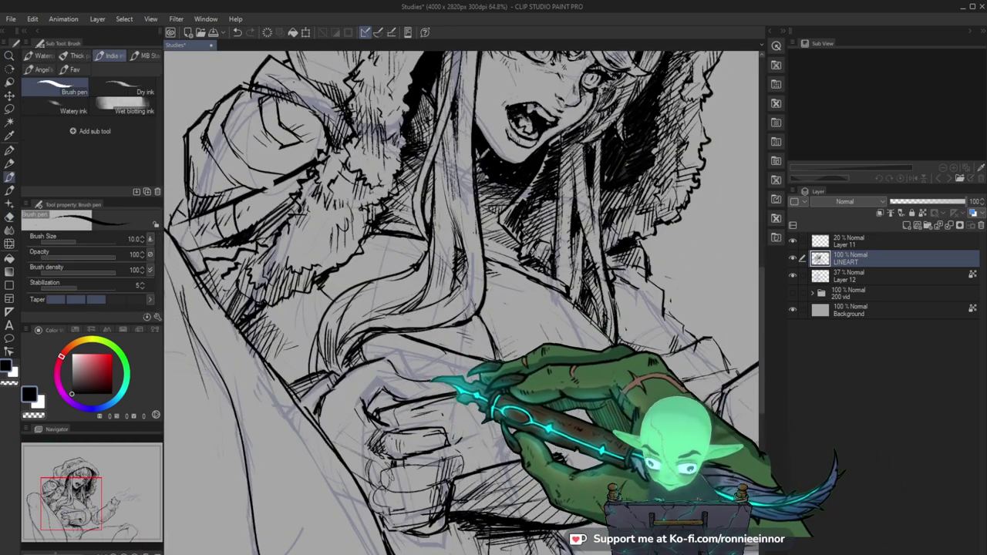
Define and shade the curled fingers of the gripping hand with the size 10 Brush pen, trimming strokes with the hard eraser.
mouse_move(570, 470)
mouse_down()
mouse_move(456, 420)
mouse_move(458, 503)
mouse_move(493, 443)
mouse_up()
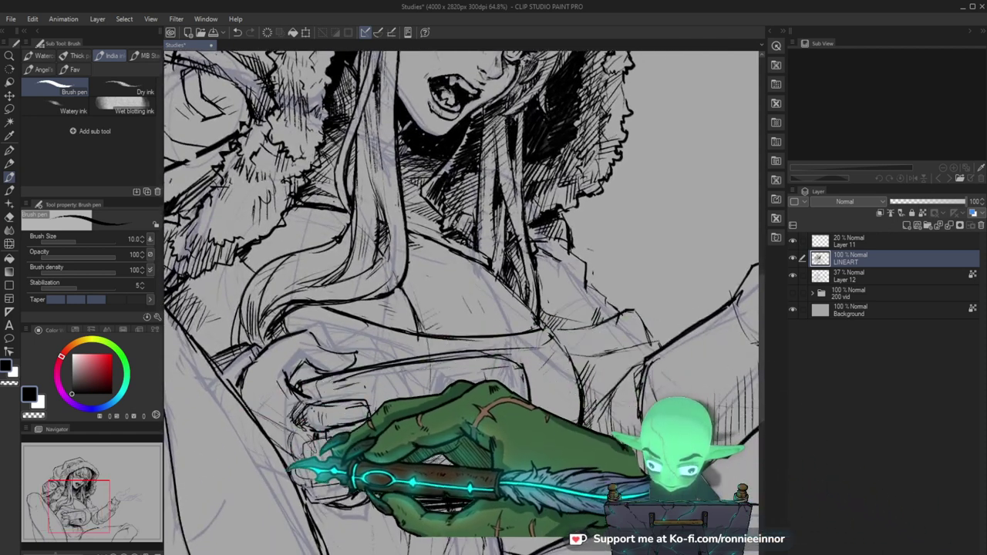
key(e)
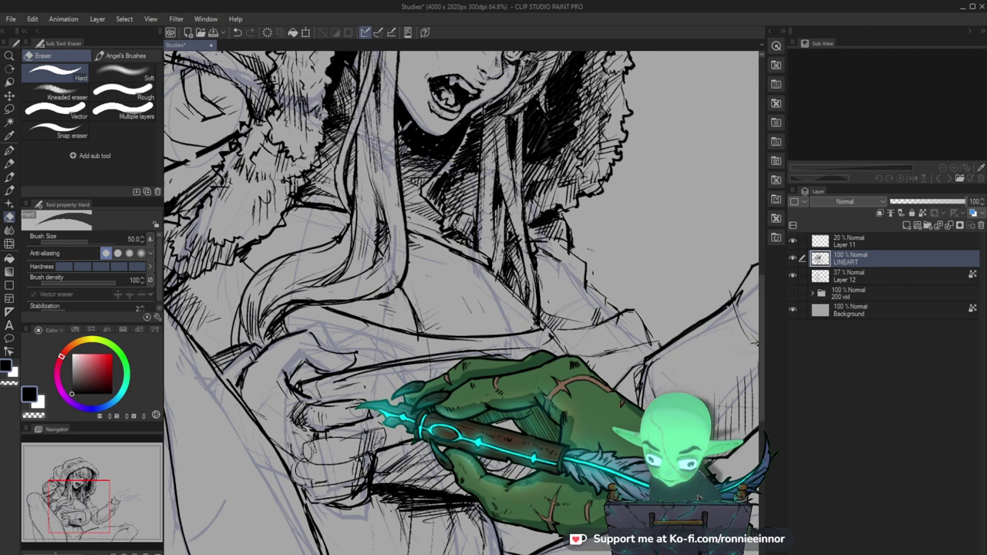
key(b)
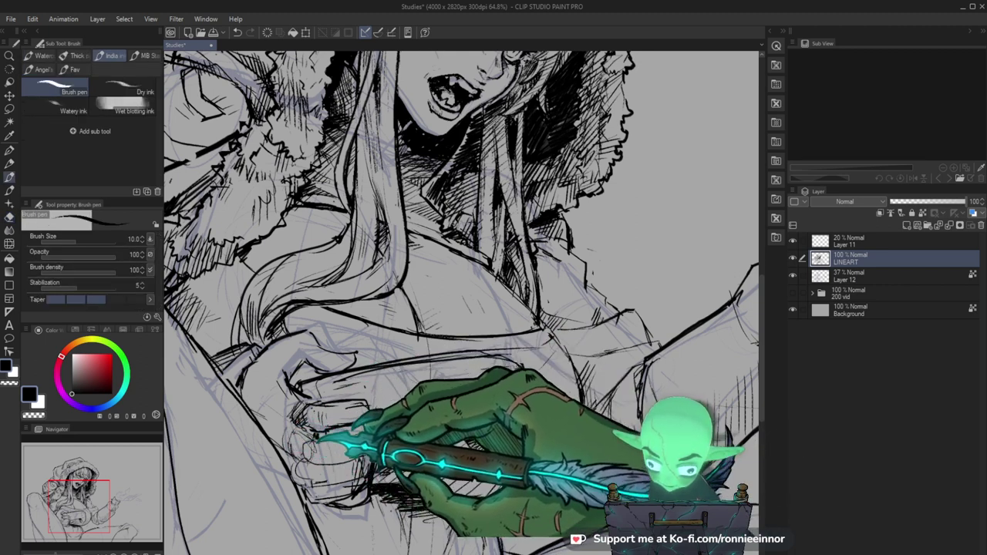
drag(330, 427, 313, 413)
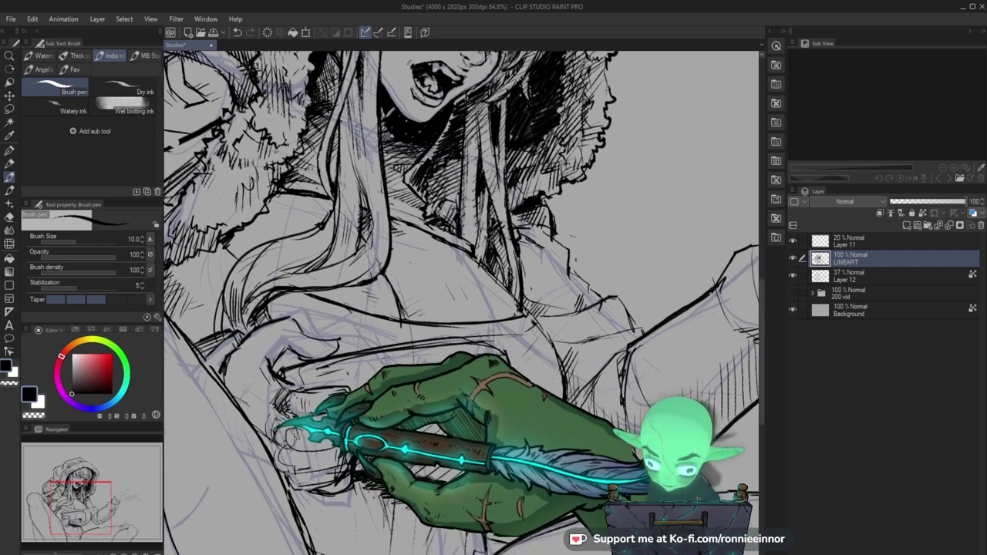
key(e)
key(b)
key(e)
key(b)
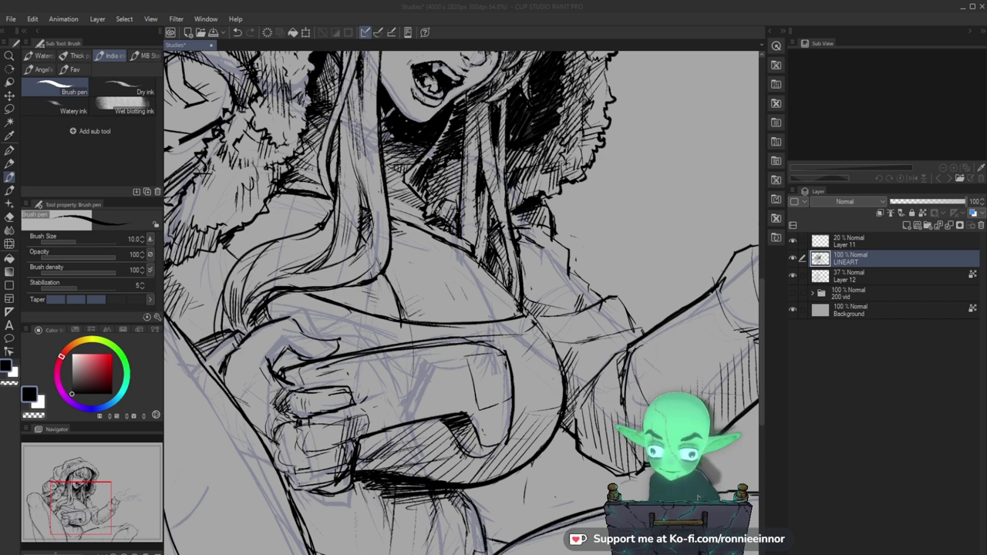
Add short hatching beneath the garment's upper edge across the chest with the size 10 Brush pen.
drag(392, 324, 469, 324)
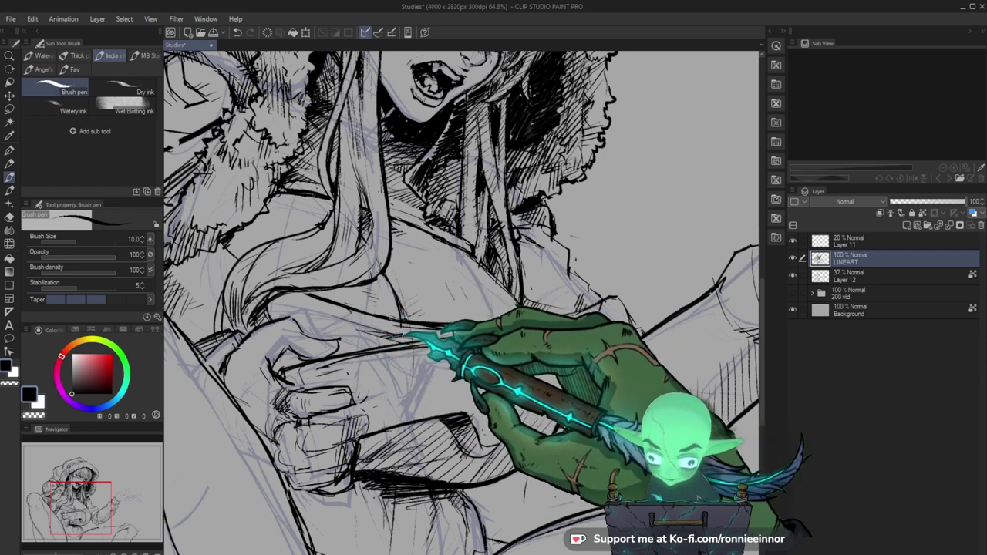
key(ctrl+space)
drag(523, 339, 572, 330)
mouse_move(497, 334)
mouse_down()
mouse_move(428, 333)
mouse_move(459, 337)
mouse_move(441, 359)
mouse_up()
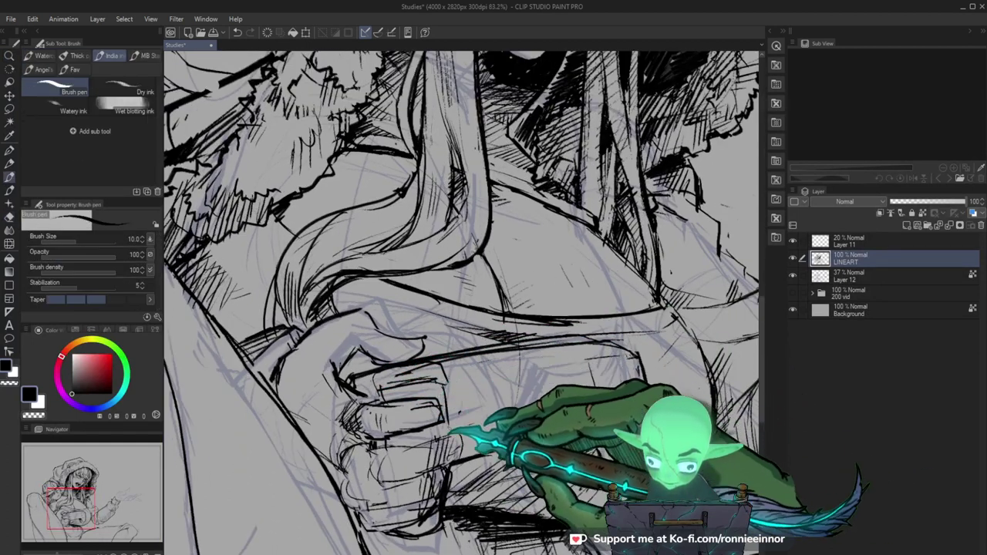
drag(488, 415, 431, 419)
drag(635, 369, 555, 319)
drag(377, 368, 393, 366)
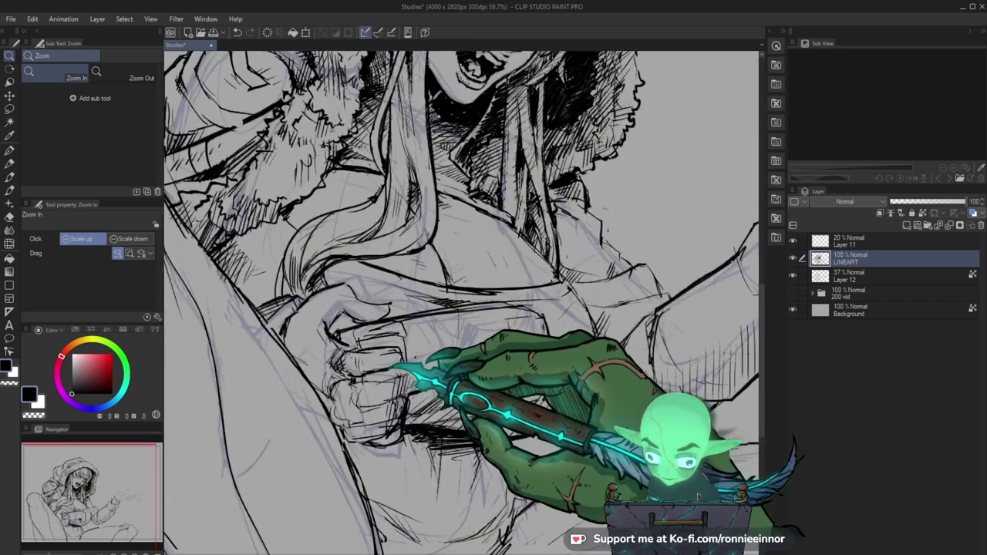
Rework the index finger and knuckle contours of the gripping hand, alternating the Brush pen with the size 50 hard eraser.
key(e)
key(b)
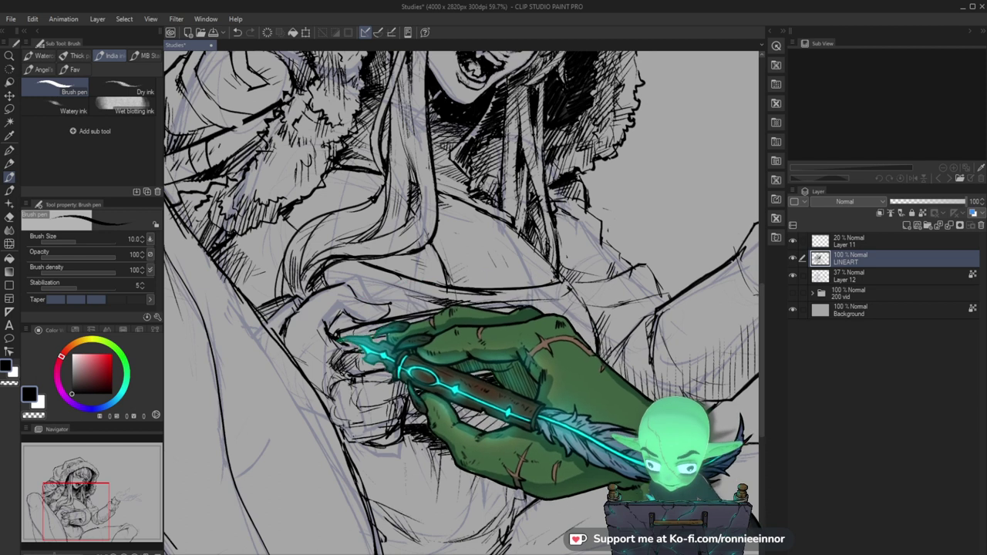
drag(412, 323, 373, 327)
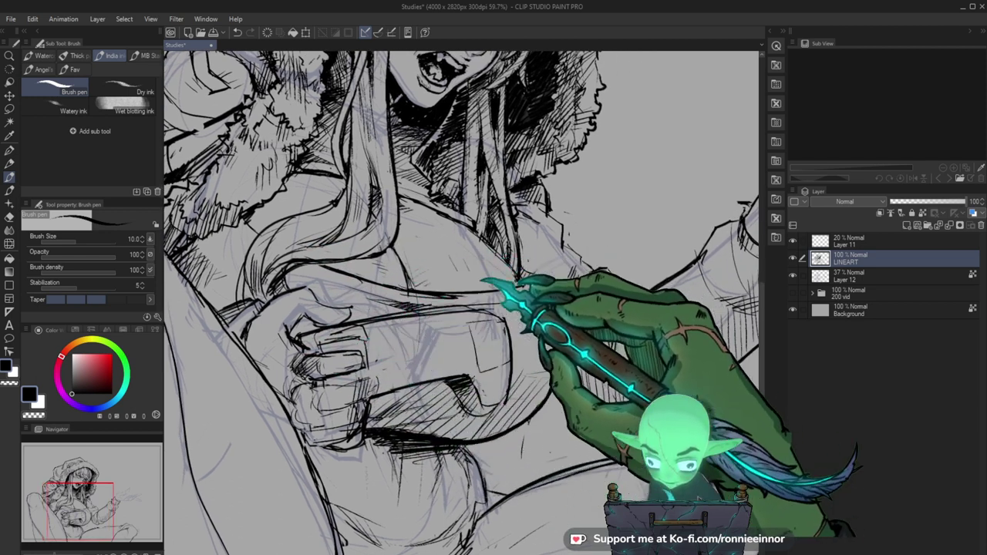
key(e)
key(b)
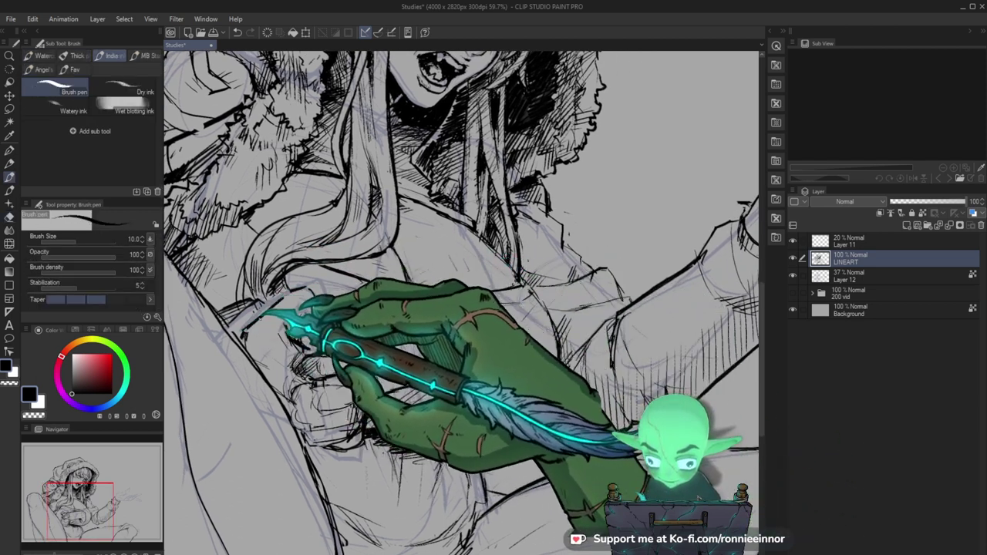
key(e)
key(b)
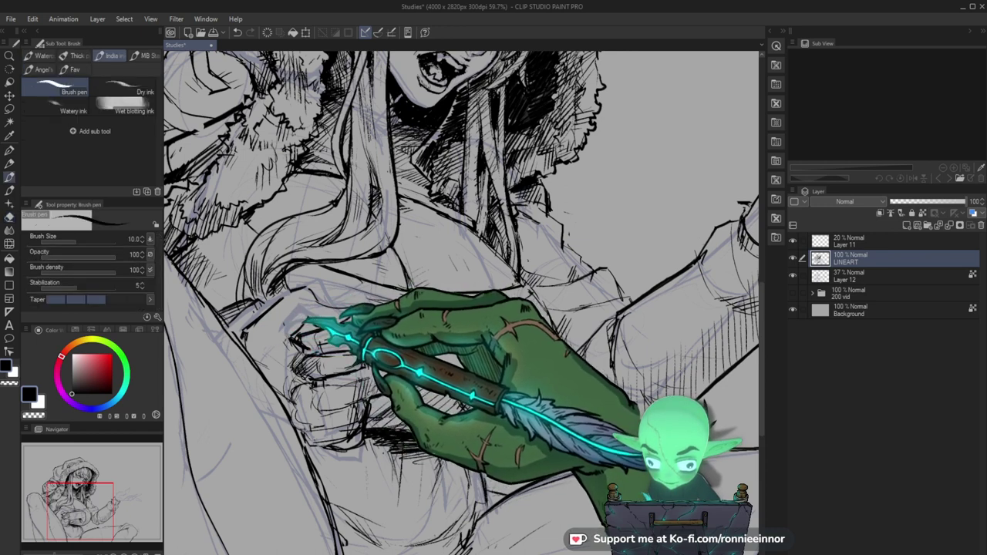
key(e)
key(b)
mouse_move(509, 373)
mouse_down()
mouse_move(494, 400)
mouse_move(479, 395)
mouse_up()
Redraw the back of the gripping hand and its wrist line below the hair lock with the Brush pen and hard eraser.
key(e)
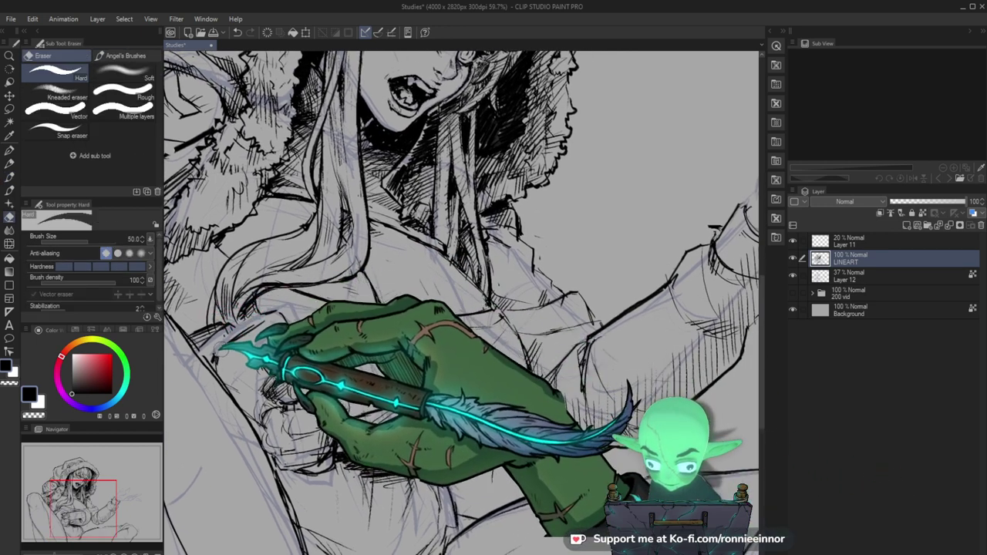
key(b)
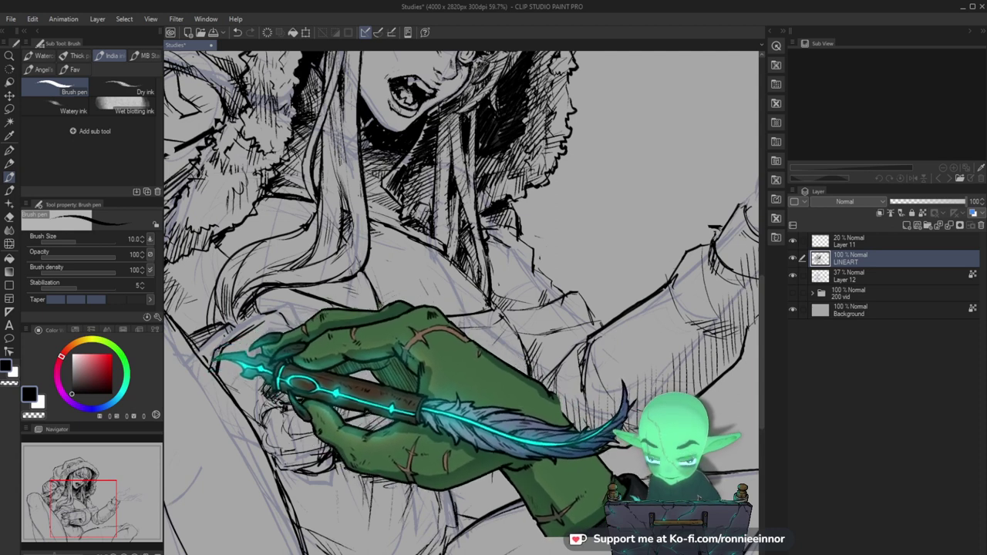
key(e)
key(b)
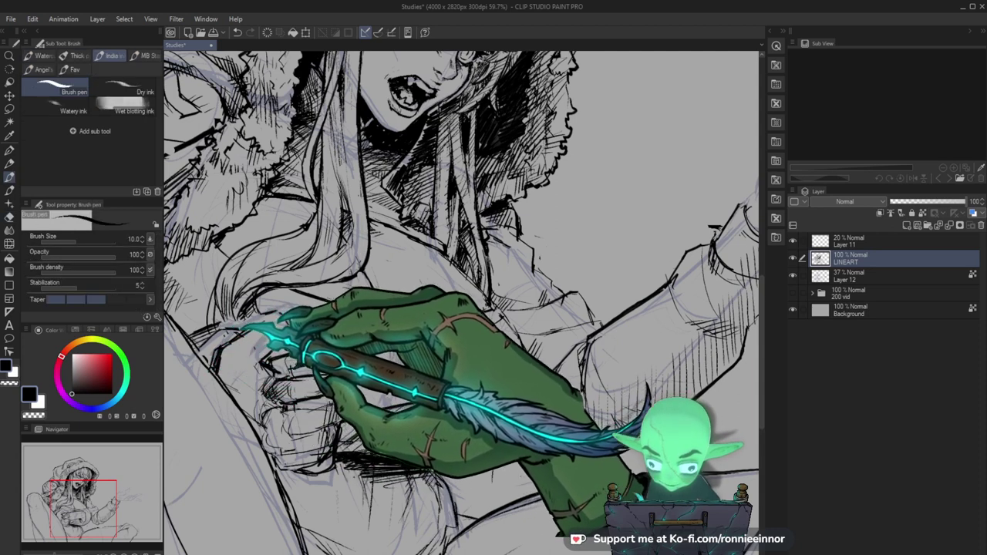
key(e)
key(b)
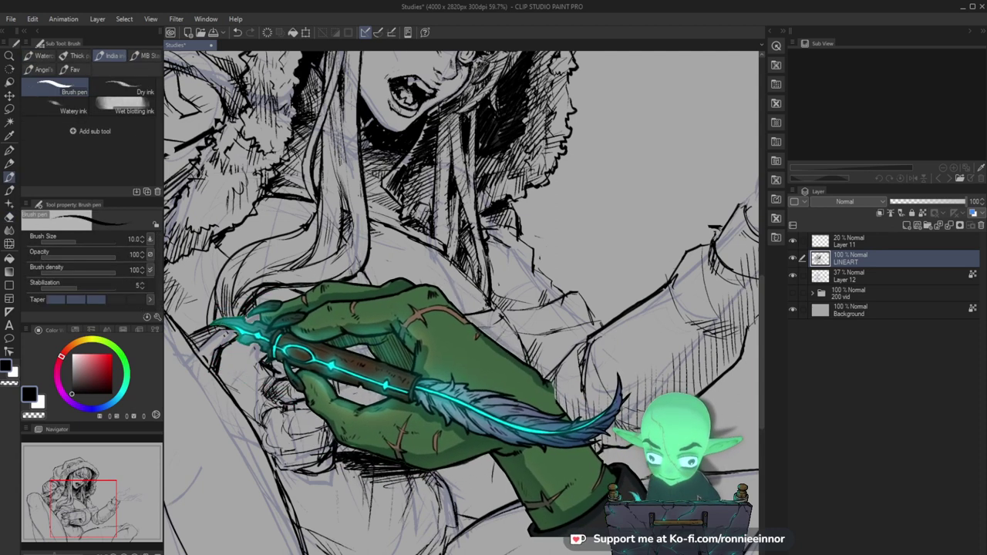
Clean up the wrist and cuff lines between the curling hair lock and the raised knee with the hard eraser and Brush pen.
key(ctrl+space)
mouse_move(304, 293)
mouse_down()
mouse_move(283, 292)
mouse_move(290, 272)
mouse_up()
key(ctrl+space)
drag(450, 286, 407, 281)
drag(348, 271, 382, 269)
key(e)
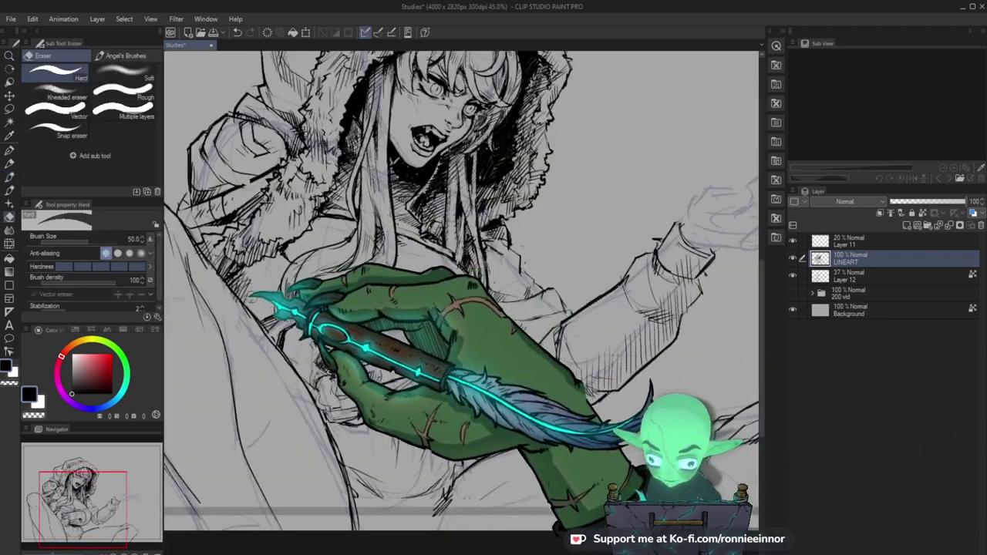
key(b)
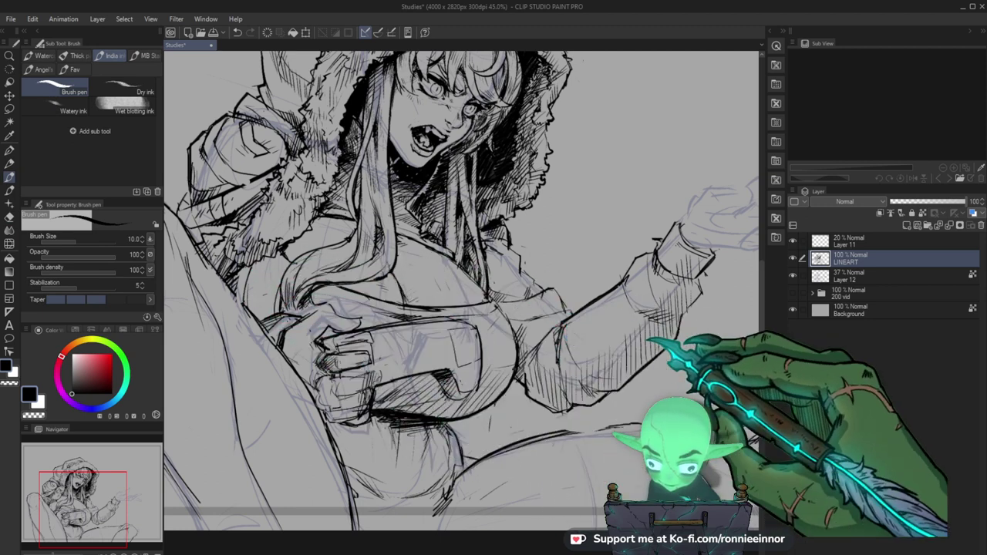
Hatch the shadow between the lower fur trim, the gripping hand's wrist and the raised knee, correcting it with the hard eraser.
drag(265, 322, 242, 375)
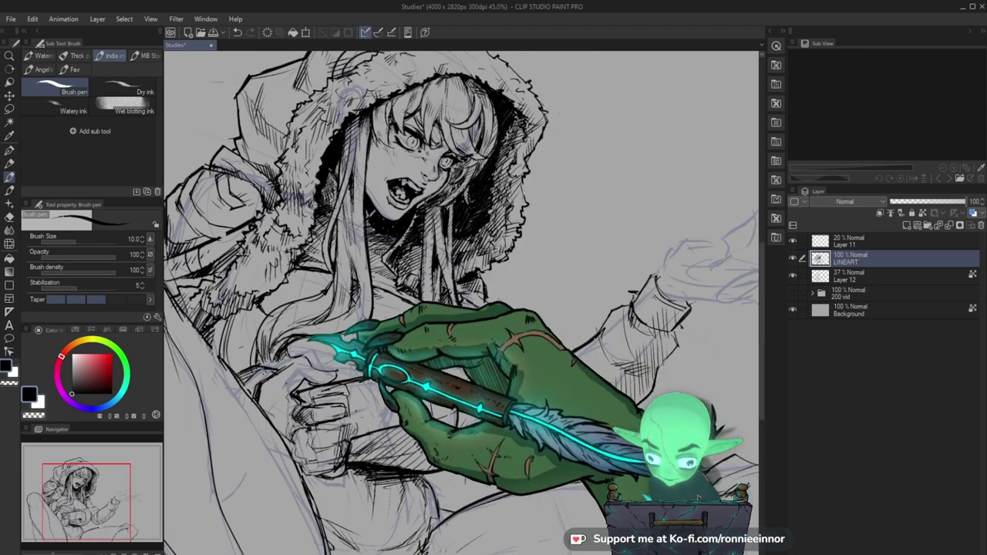
key(e)
key(b)
drag(233, 322, 224, 350)
drag(318, 307, 375, 342)
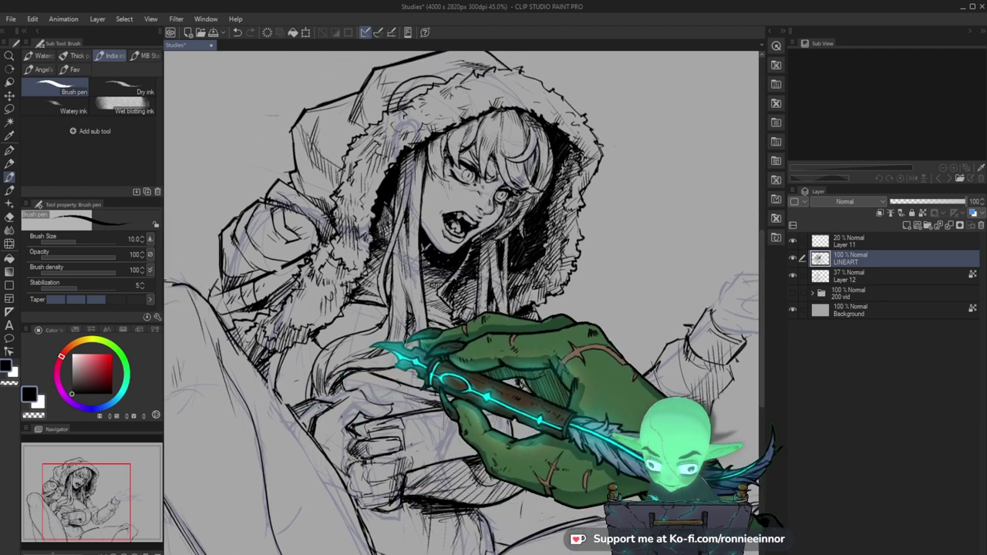
key(e)
key(b)
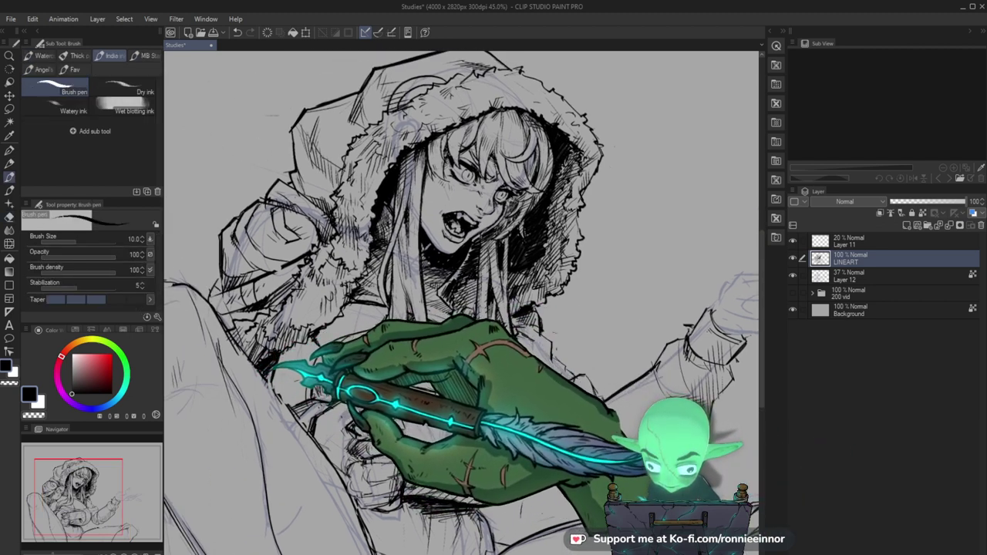
key(e)
key(b)
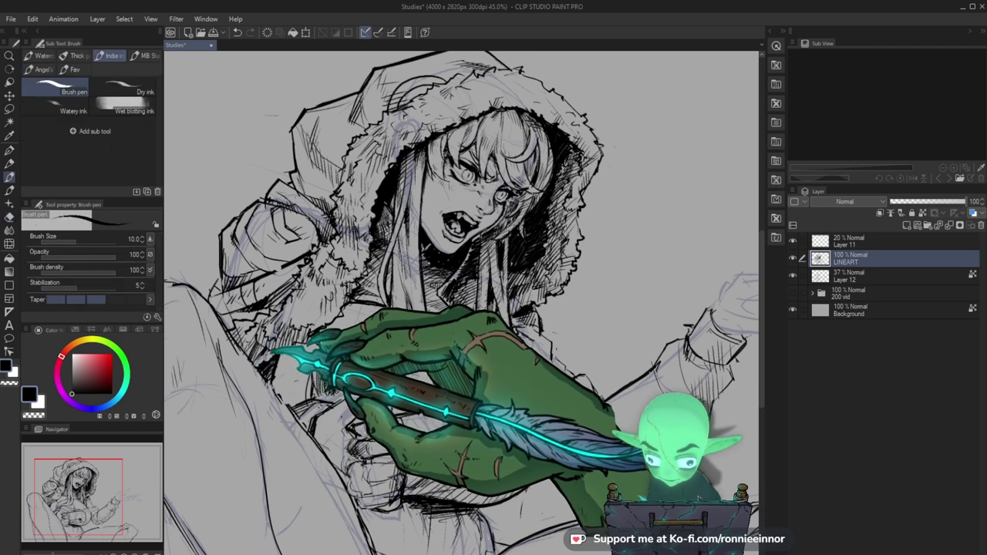
Refine the far shoulder and upper sleeve lines beside the hair ends, alternating the size 10 Brush pen with the size 50 hard eraser.
key(ctrl+space)
mouse_move(305, 362)
mouse_down()
mouse_move(283, 360)
mouse_move(258, 419)
mouse_up()
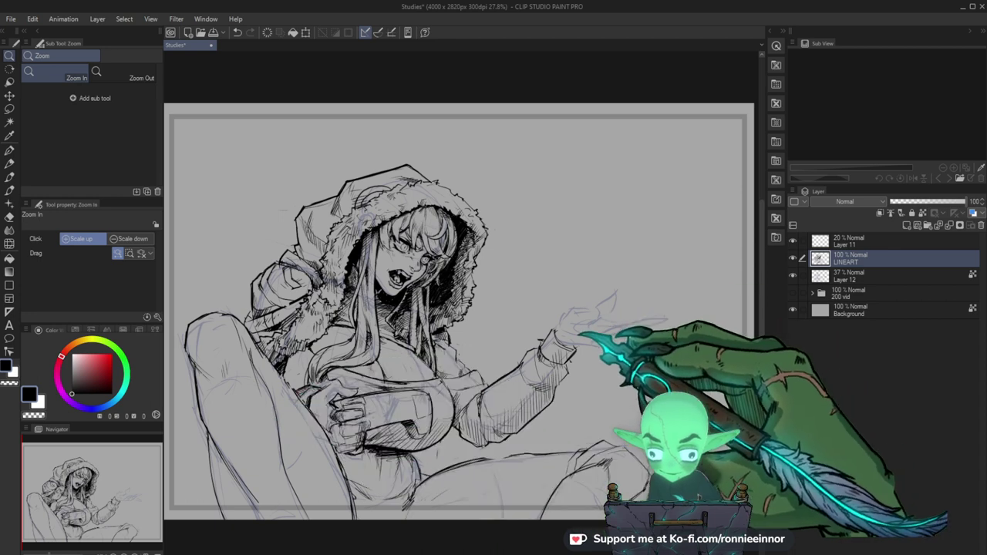
drag(583, 336, 608, 332)
key(b)
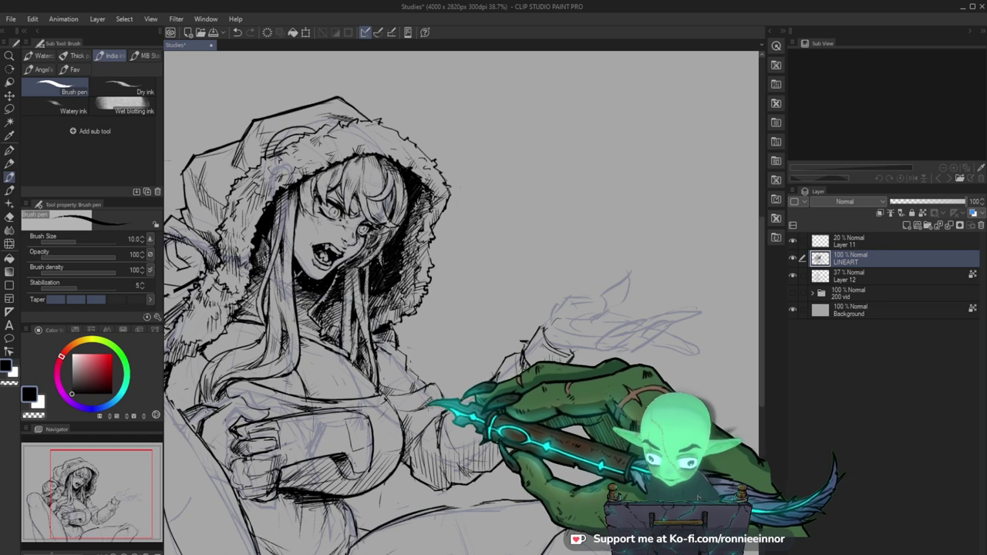
key(e)
key(b)
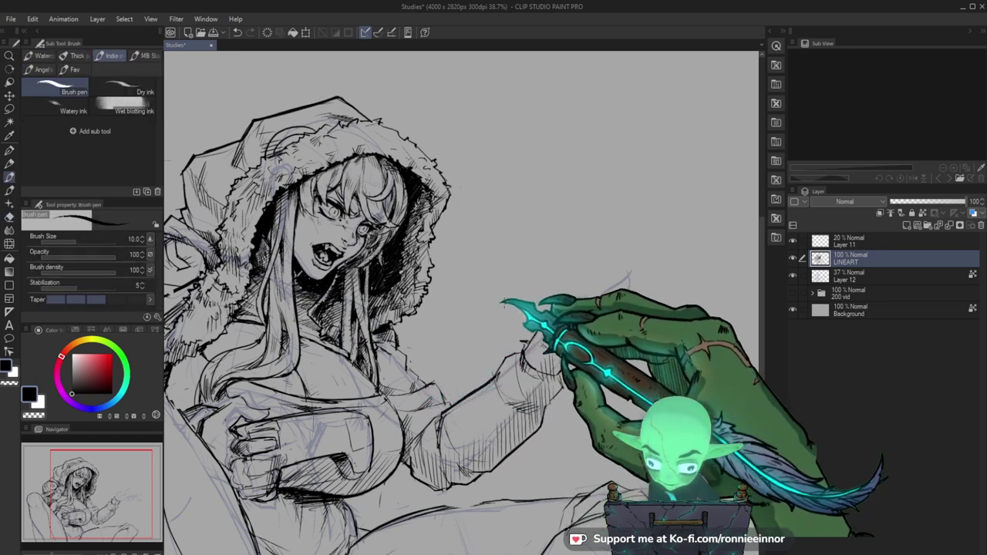
key(e)
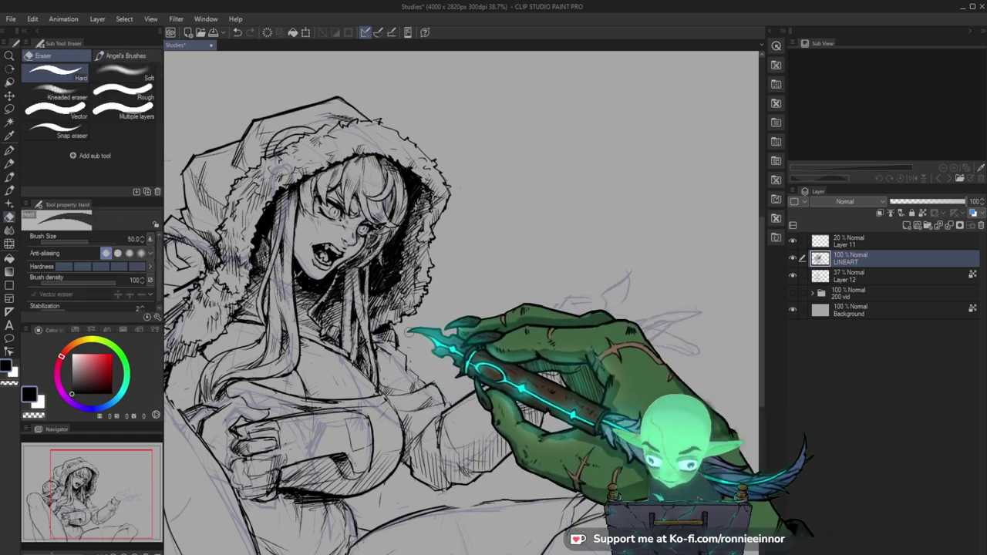
key(b)
key(e)
key(b)
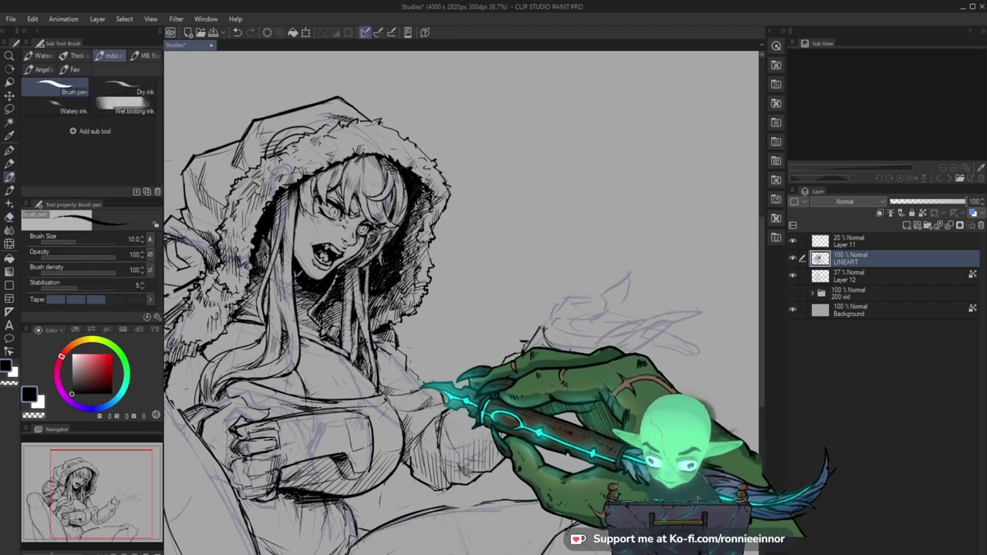
key(e)
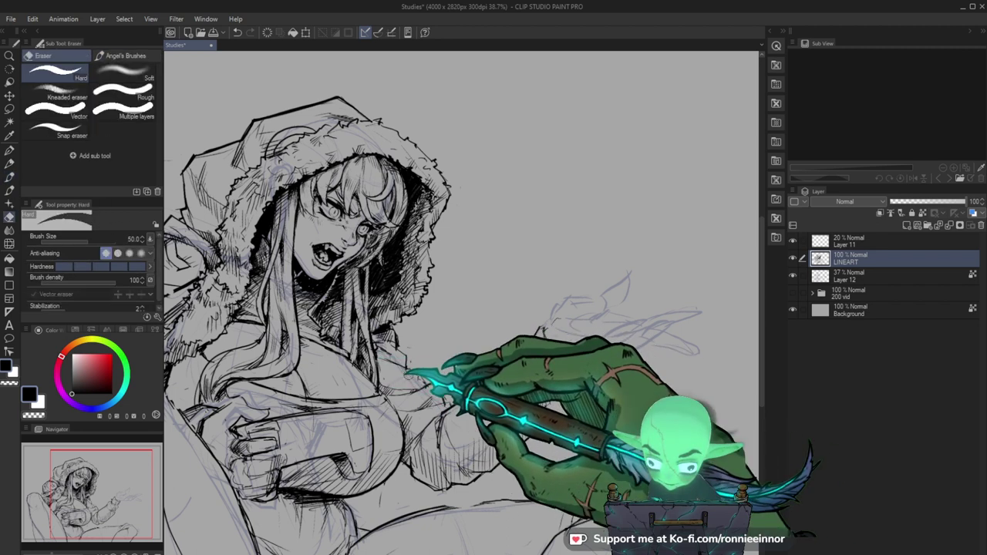
key(b)
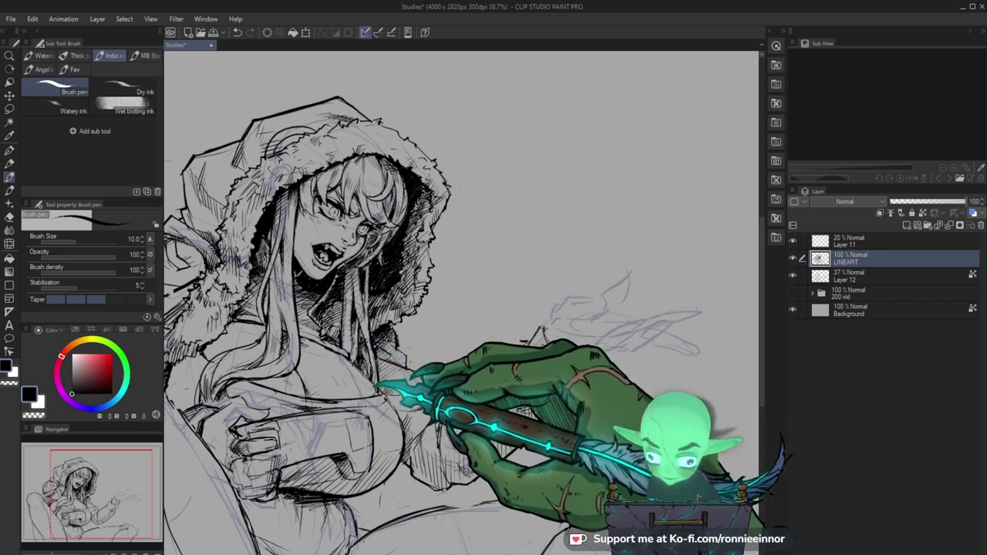
Refine the lines and hatching where the long hair lock curls above the gripping hand with the Brush pen.
key(ctrl+space)
drag(466, 380, 412, 378)
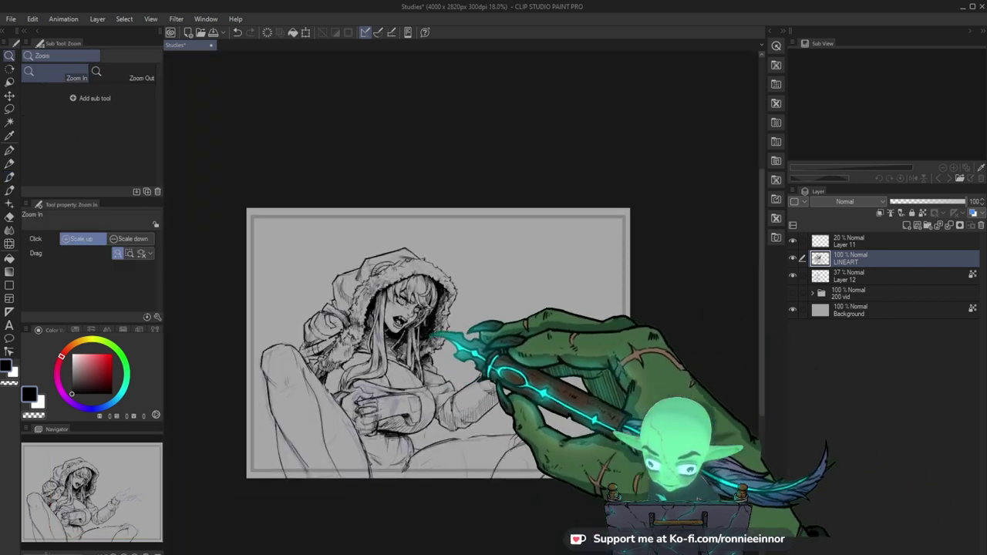
drag(432, 339, 457, 303)
key(ctrl+plus)
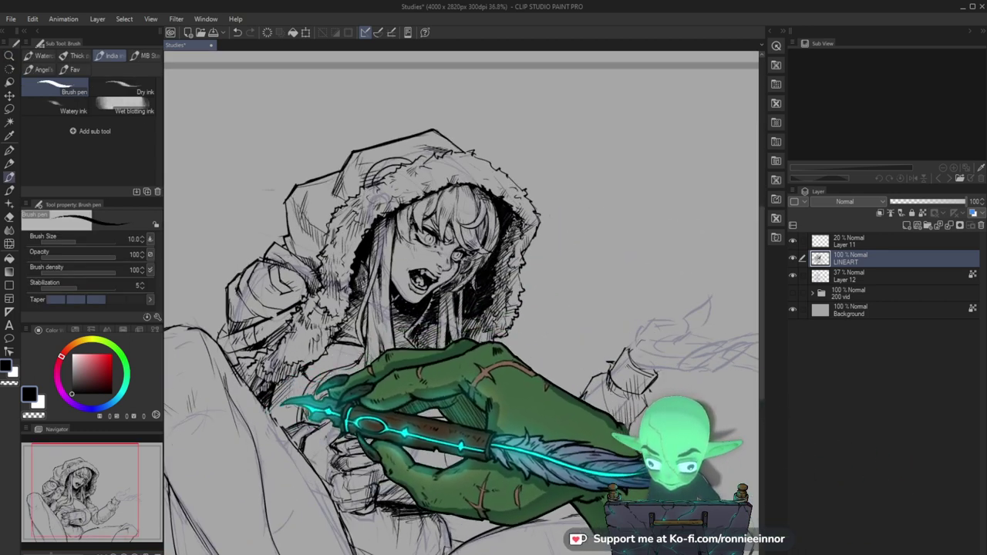
drag(391, 476, 374, 423)
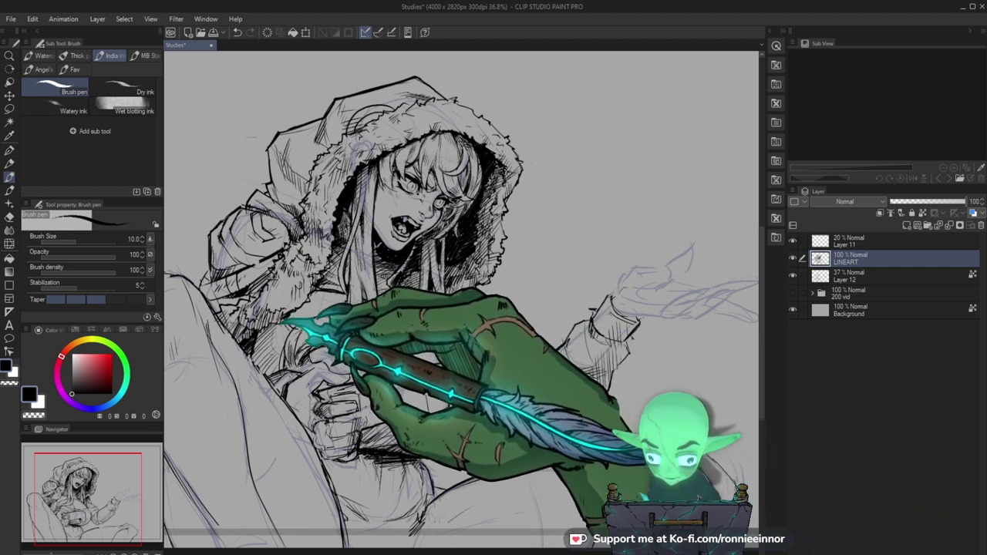
key(ctrl+space)
drag(402, 343, 419, 340)
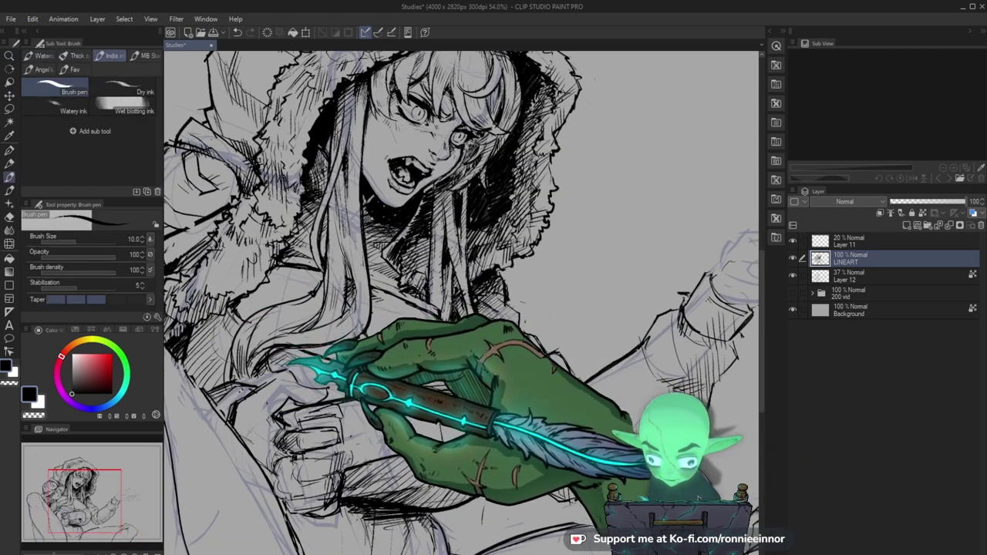
key(ctrl+space)
drag(411, 378, 380, 401)
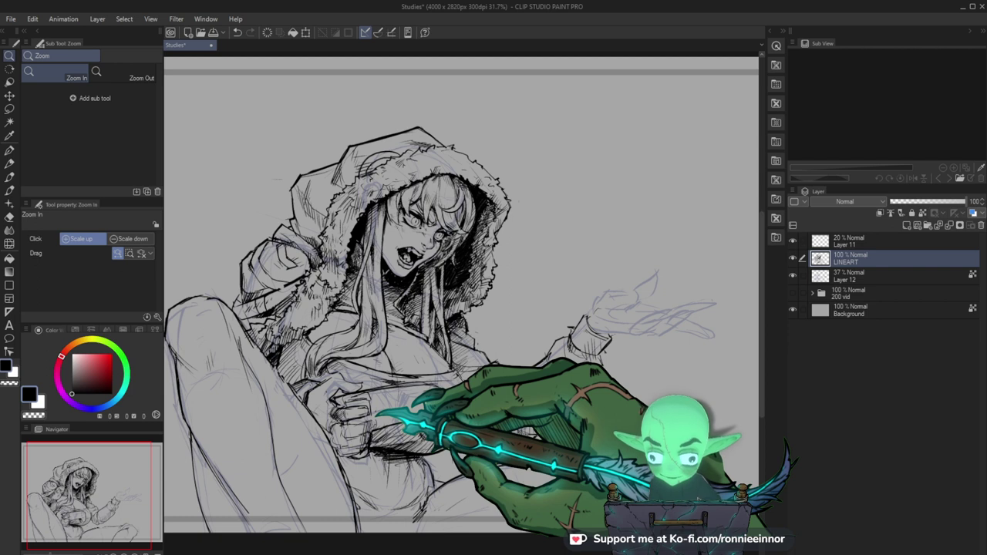
drag(286, 340, 296, 334)
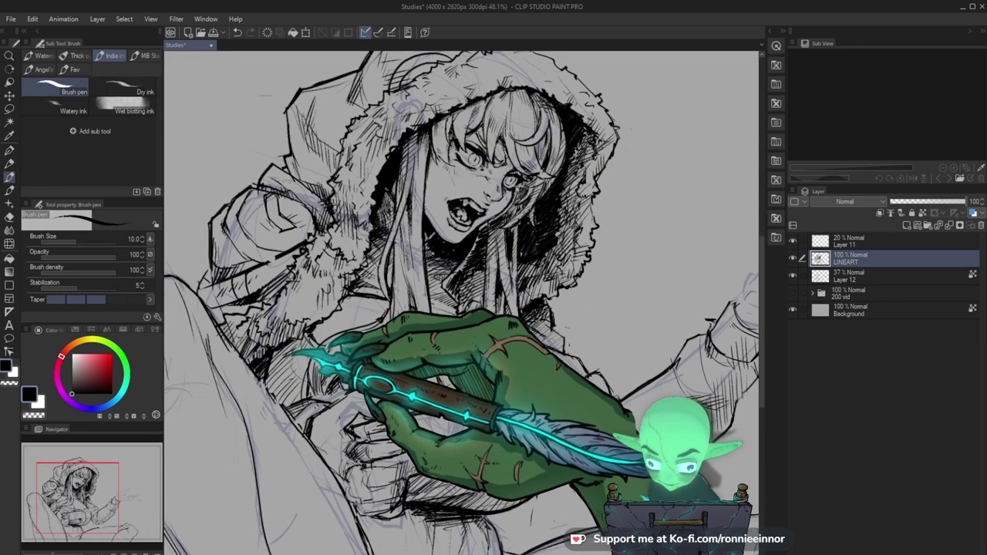
Rework the thumb, knuckle and finger contours of the gripping hand with the Brush pen and hard eraser.
click(470, 373)
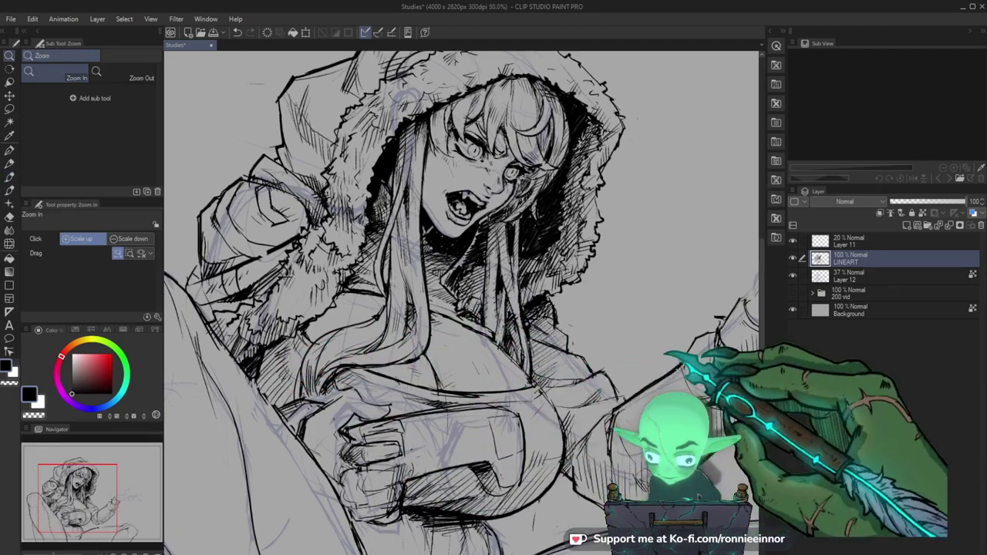
drag(394, 418, 379, 400)
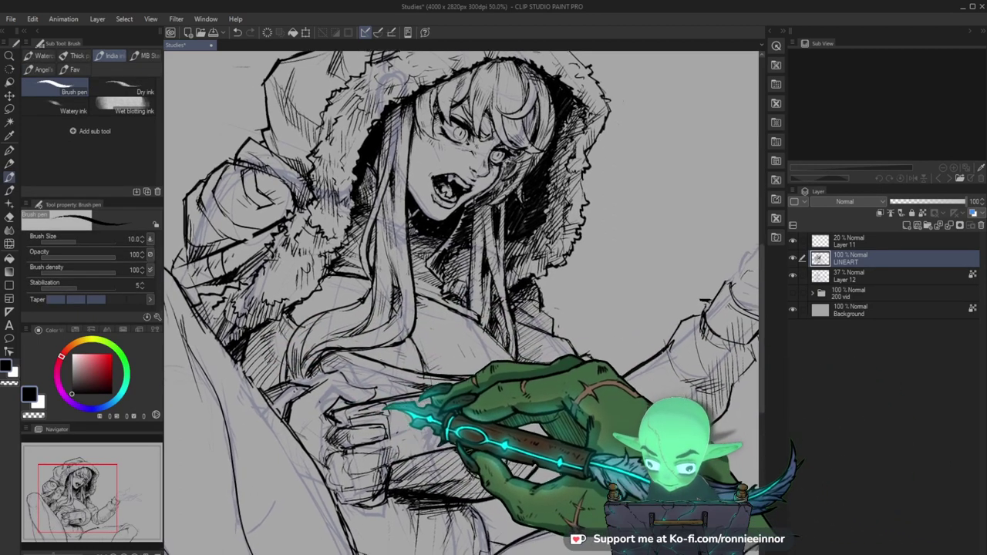
key(e)
key(b)
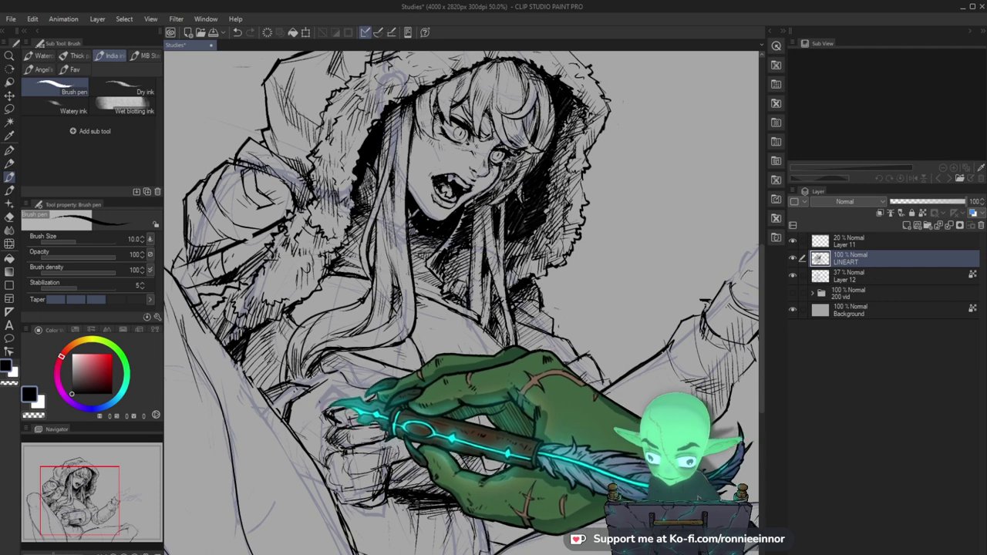
key(p)
key(b)
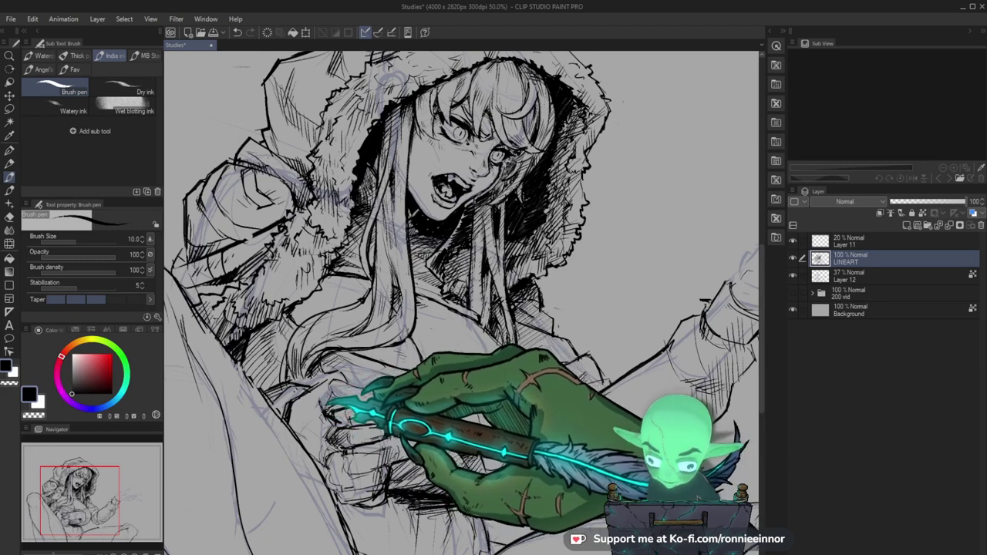
key(ctrl+space)
mouse_move(372, 394)
mouse_down()
mouse_move(350, 405)
mouse_move(362, 396)
mouse_up()
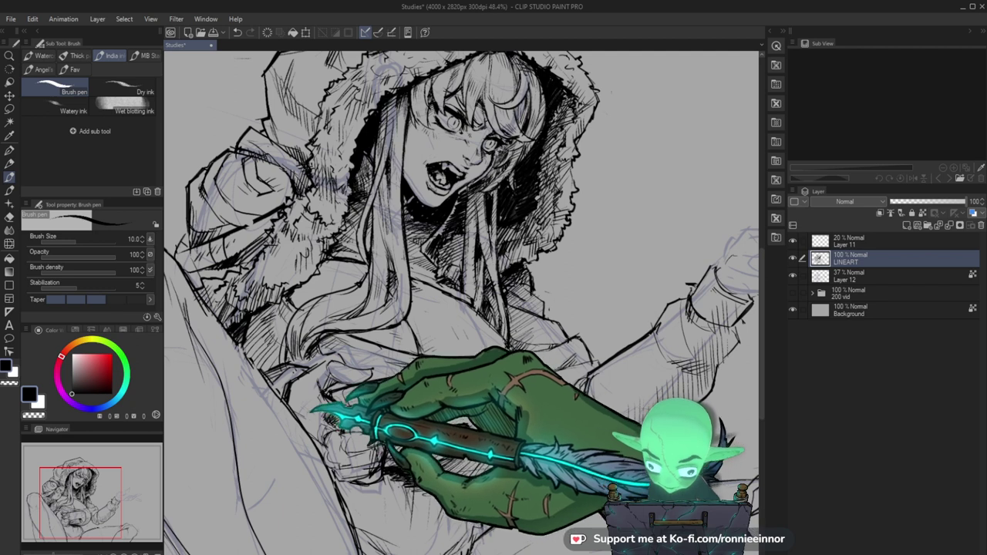
drag(373, 462, 254, 425)
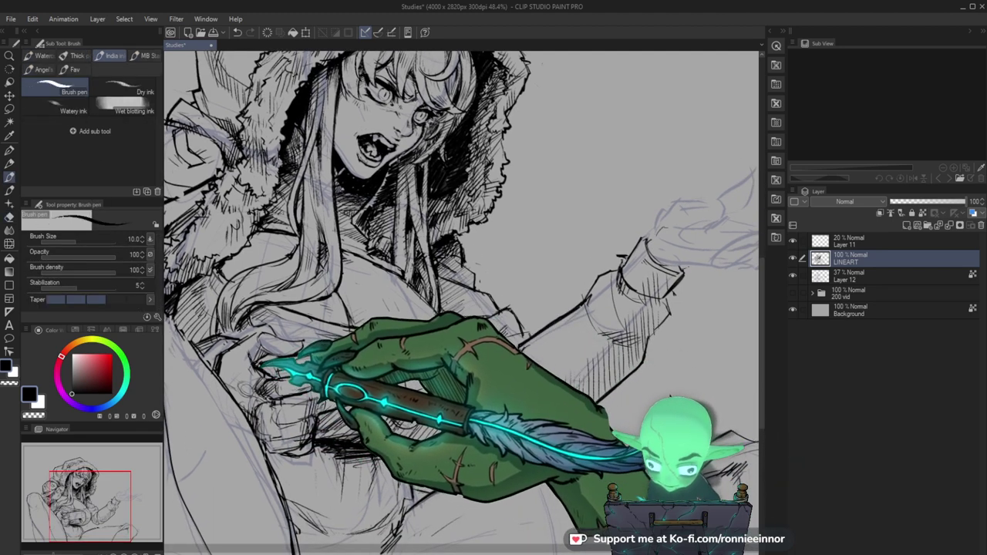
key(e)
key(b)
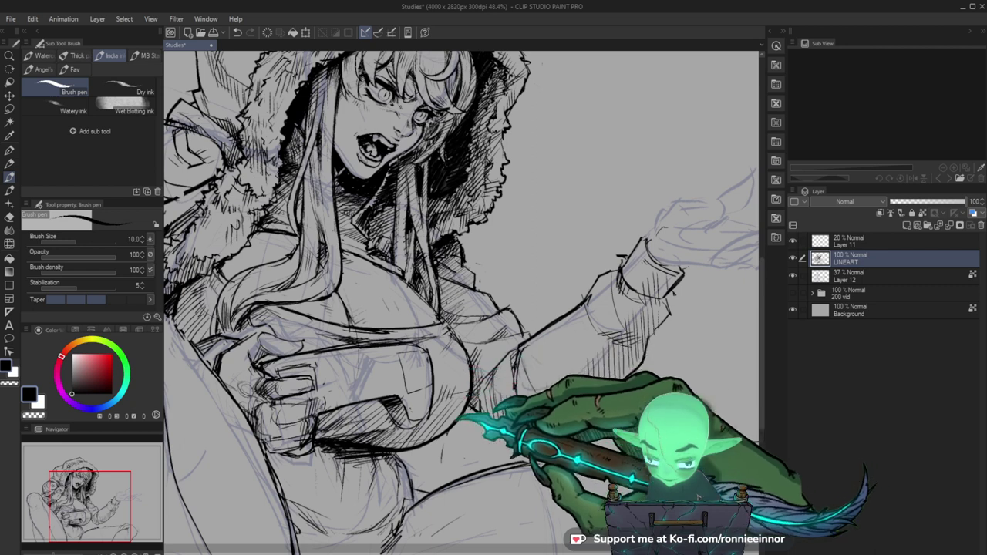
Strengthen the contour lines along the underside of the raised thigh with the Brush pen.
key(e)
key(ctrl+space)
drag(490, 429, 529, 401)
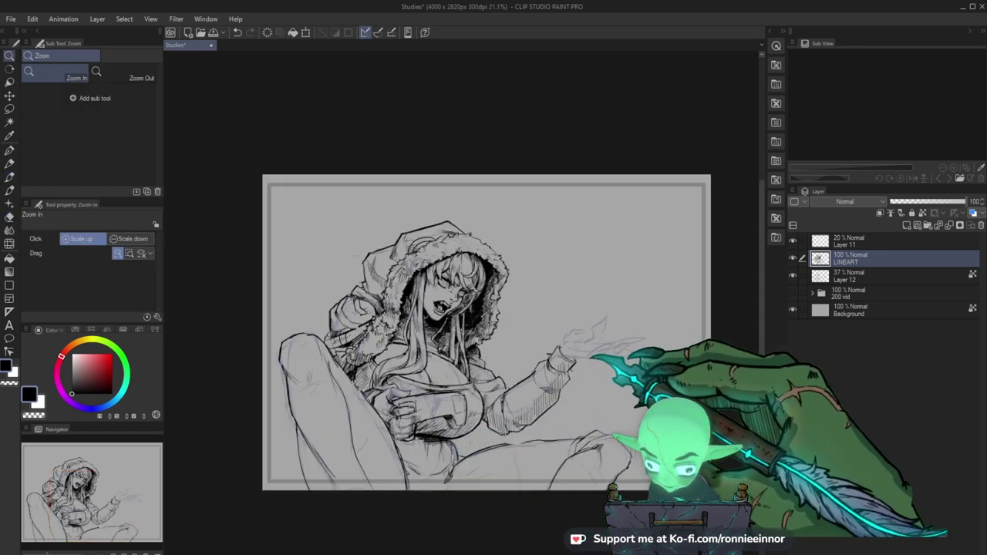
drag(462, 397, 505, 393)
drag(308, 493, 320, 455)
key(b)
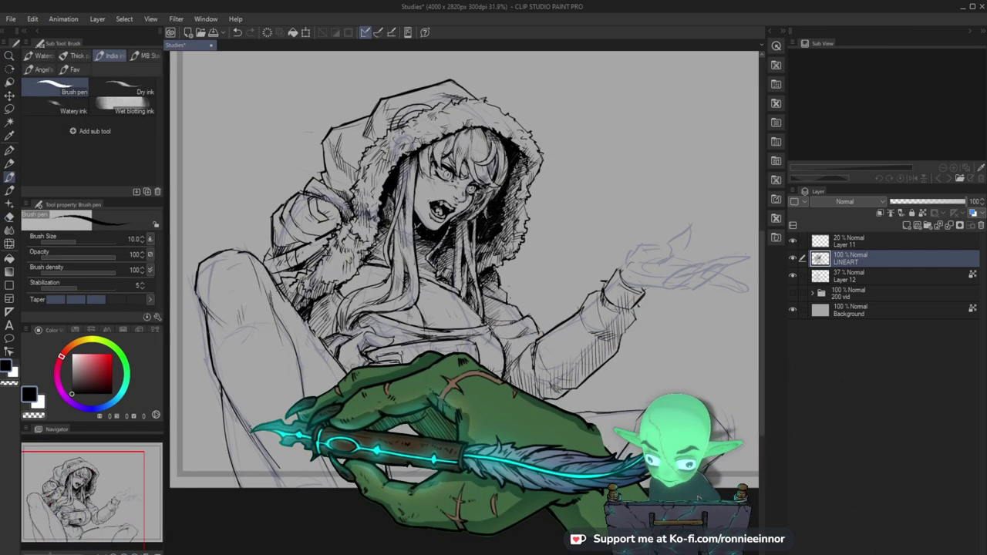
Redraw the cuff and adjoining sleeve outline of the outstretched arm, adding hatching and a dark lower edge to the cuff.
drag(725, 411, 655, 404)
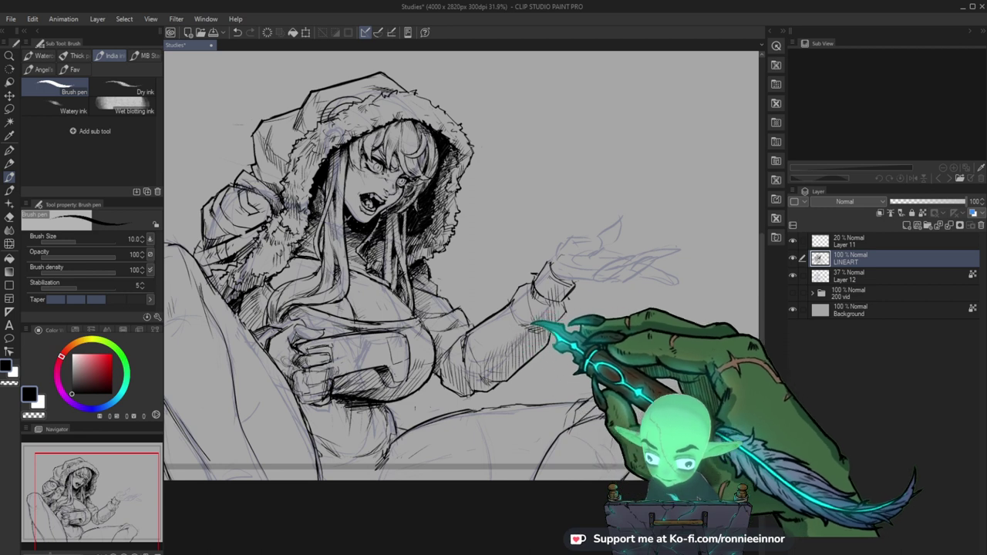
drag(546, 299, 589, 280)
key(e)
key(b)
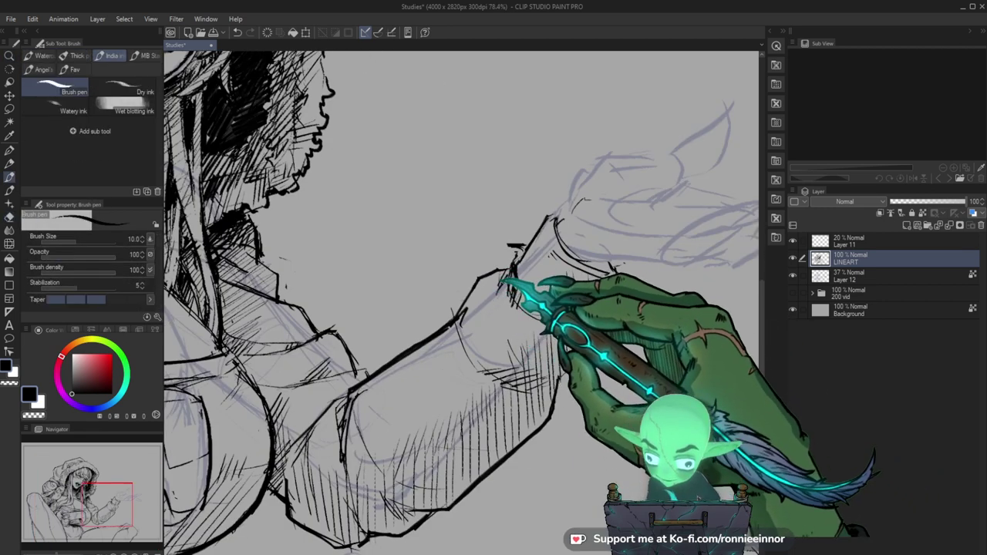
mouse_move(495, 268)
mouse_down()
mouse_move(455, 320)
mouse_move(469, 316)
mouse_up()
key(e)
key(b)
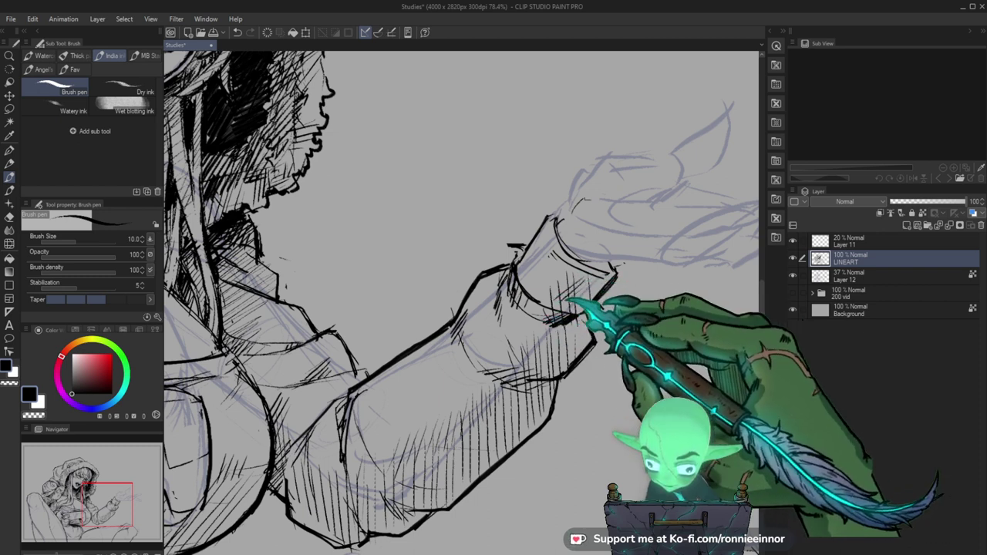
Refine the forearm sleeve's outline and the folds below the cuff of the outstretched arm with the Brush pen and hard eraser.
key(ctrl+space)
drag(609, 298, 614, 310)
scroll(569, 305, up, 4)
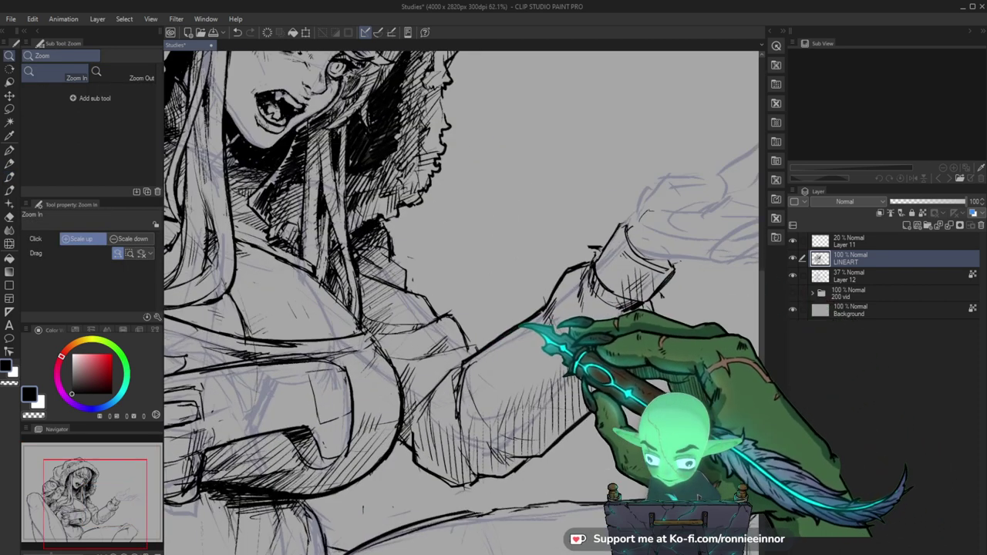
key(b)
drag(538, 323, 396, 447)
key(ctrl+space)
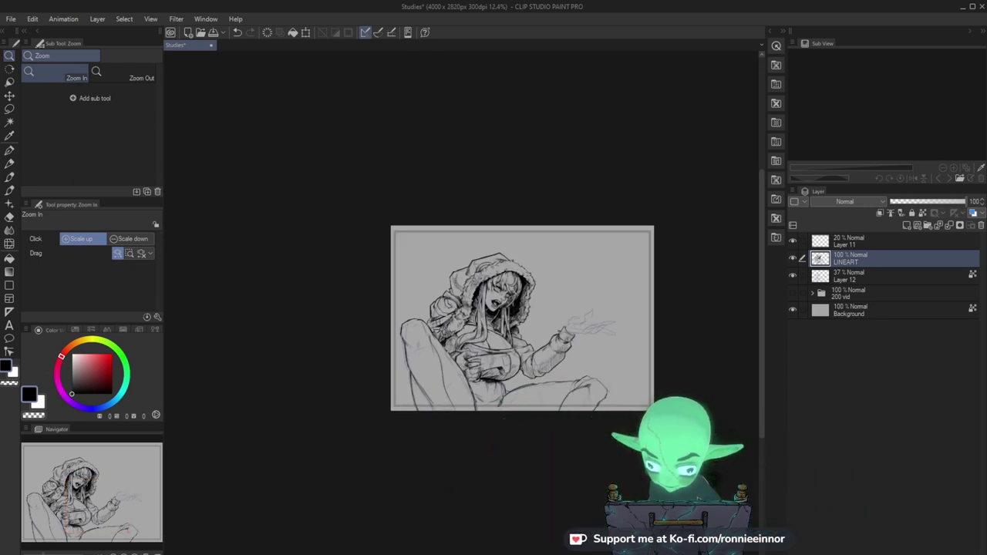
drag(552, 352, 561, 365)
key(e)
key(b)
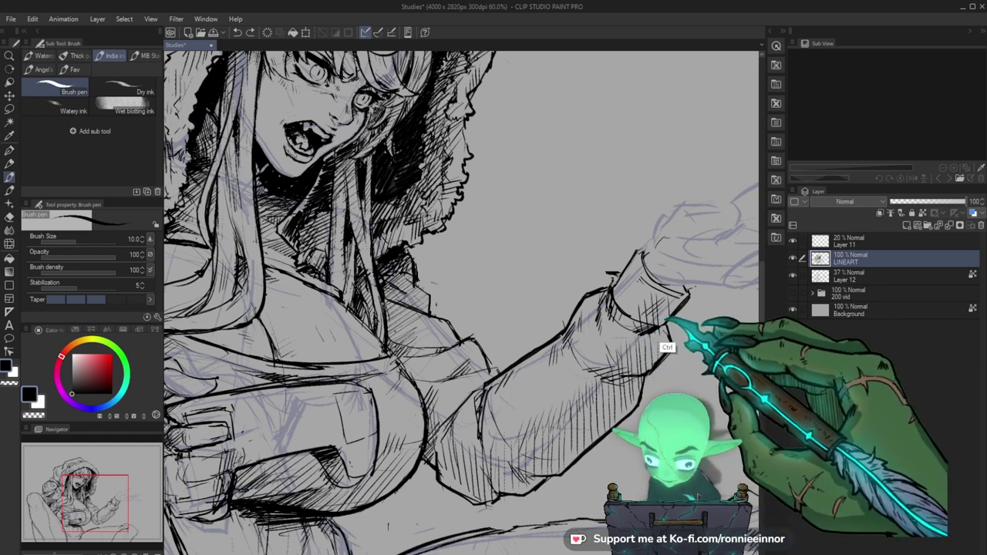
drag(667, 329, 668, 349)
alt+click(664, 358)
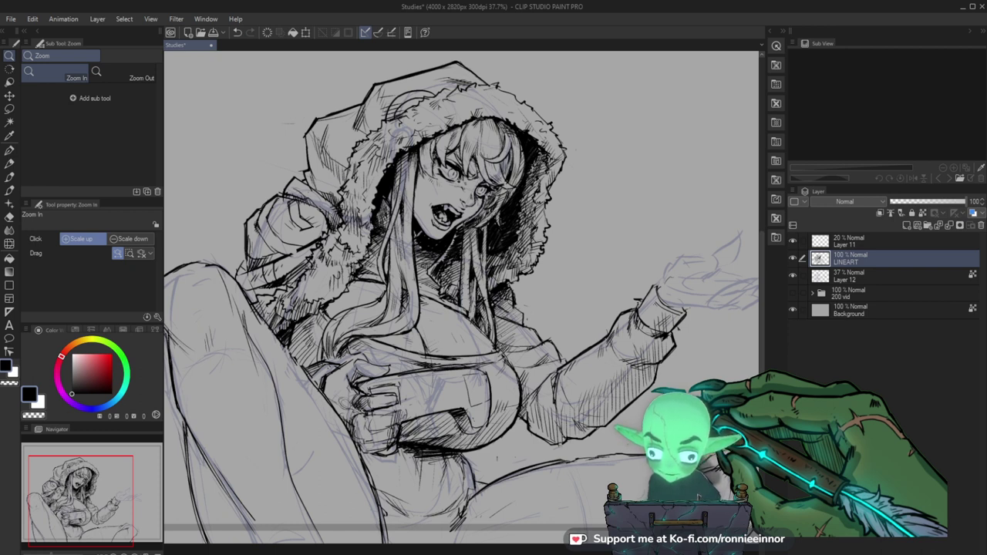
Refine the far side of the hood's fur trim and the shadow hatching along its inner edge with the Brush pen.
drag(526, 102, 588, 104)
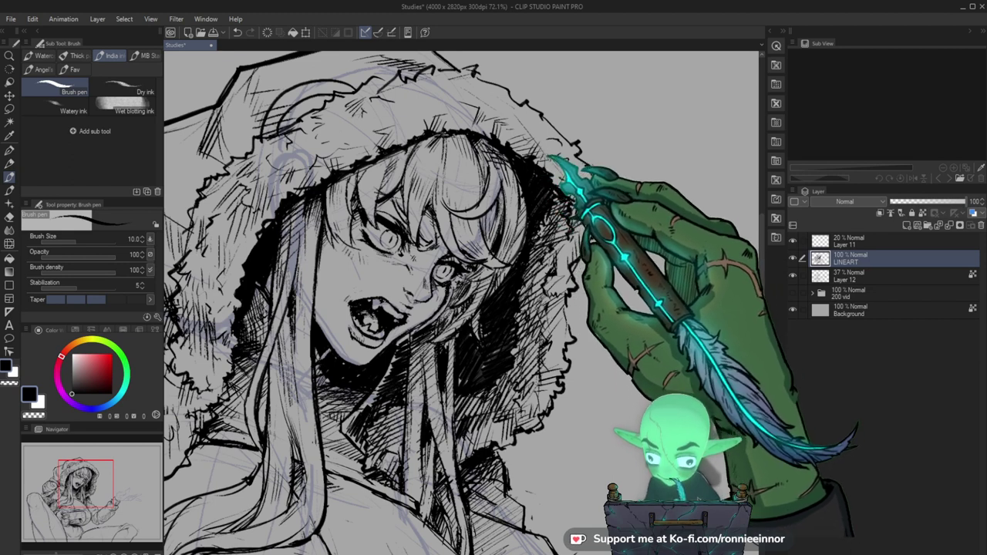
drag(598, 183, 480, 191)
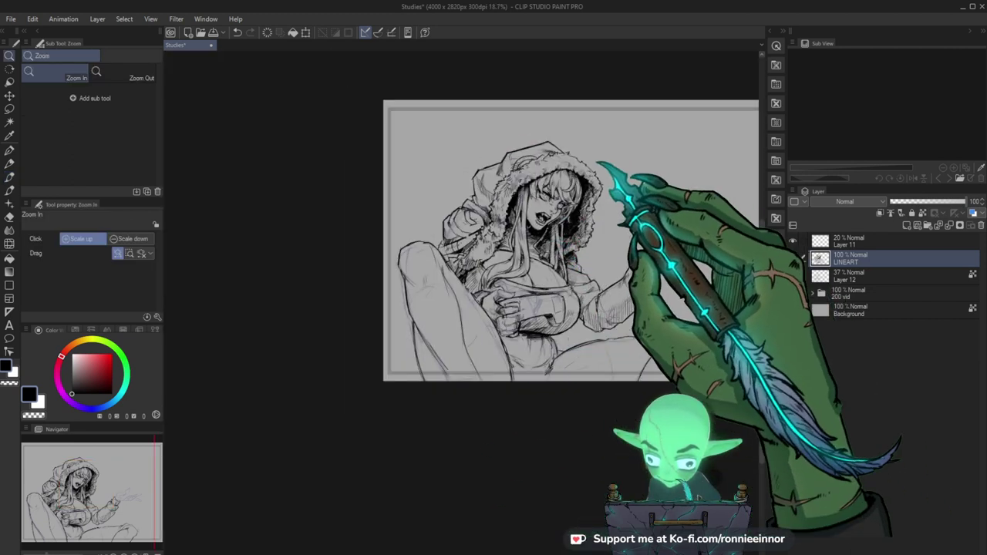
drag(599, 167, 718, 182)
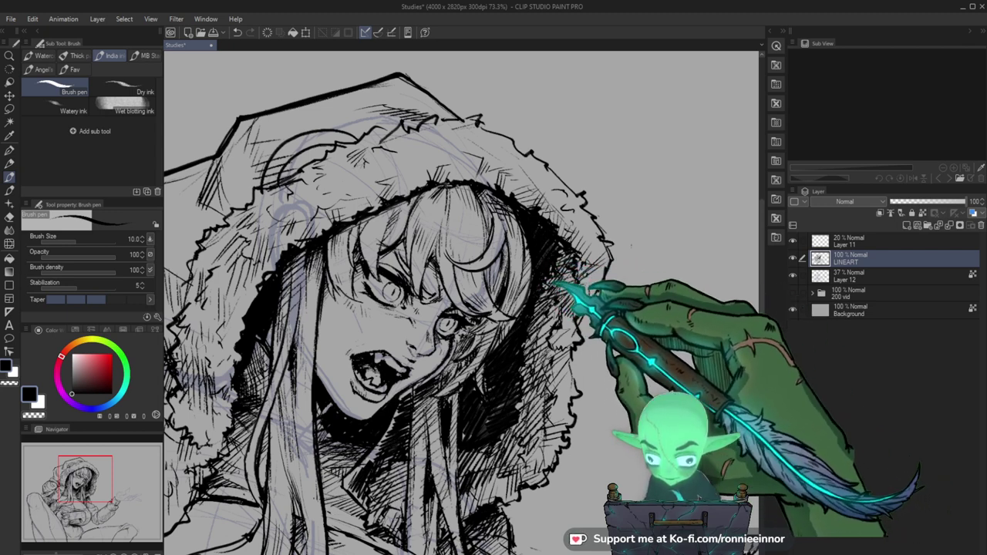
Examine the inked hood, fur trim, raised leg and torso at several magnifications.
key(ctrl+space)
drag(606, 295, 552, 287)
drag(438, 283, 472, 283)
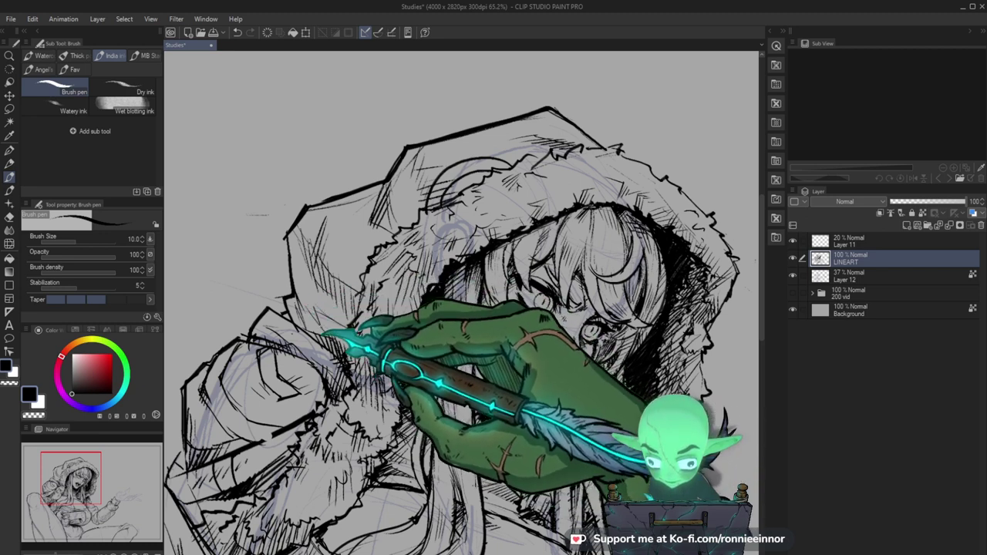
key(ctrl+space)
drag(430, 333, 370, 388)
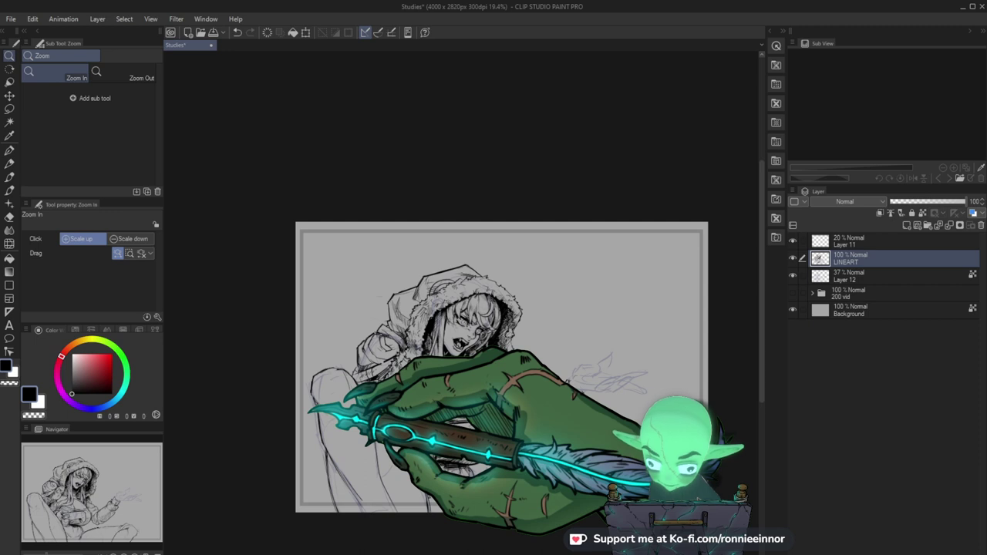
drag(310, 411, 370, 356)
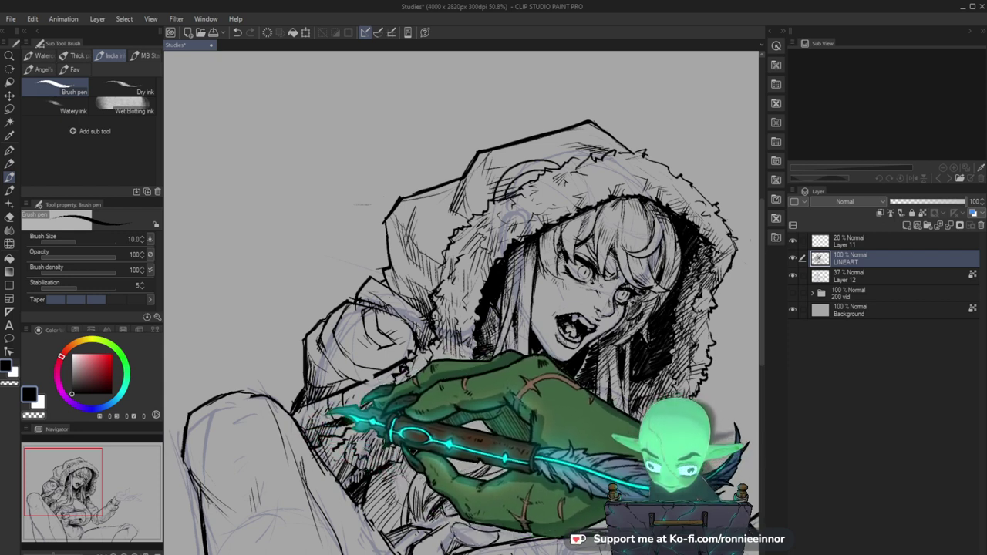
drag(416, 389, 489, 366)
drag(448, 401, 398, 406)
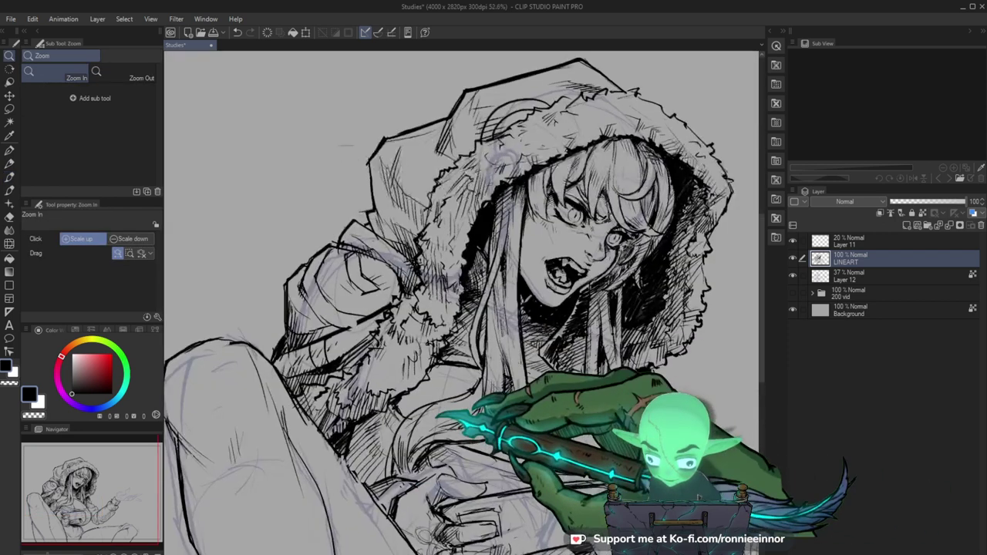
drag(345, 460, 209, 309)
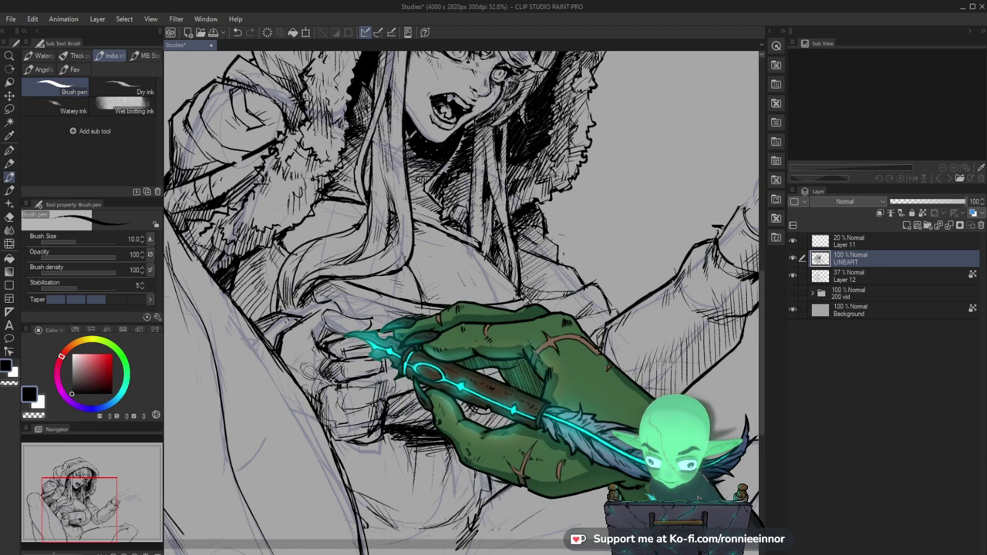
Set the Brush pen size to 15 and ink a two-button block labelled L1 and L2 on the game controller.
key(bracketright)
key(bracketright)
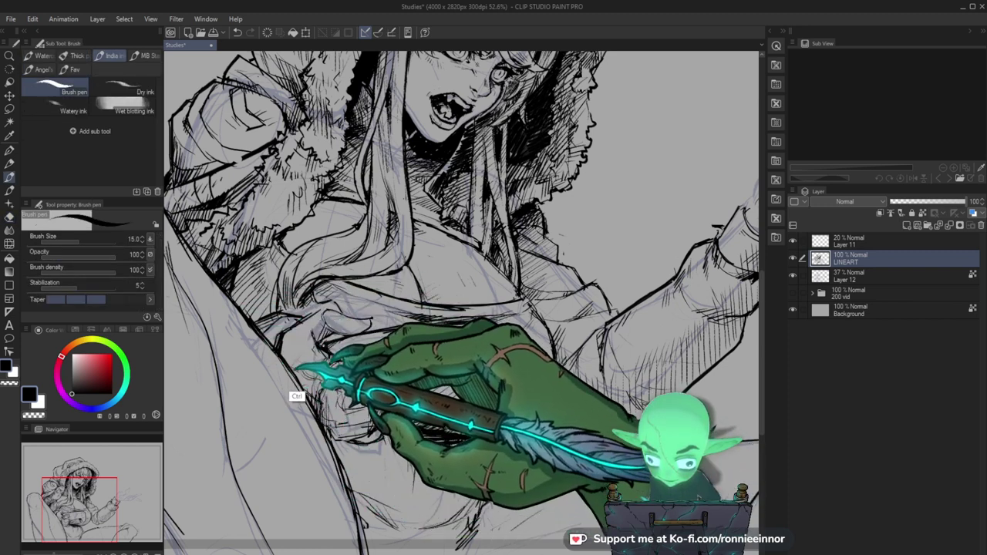
drag(516, 463, 509, 450)
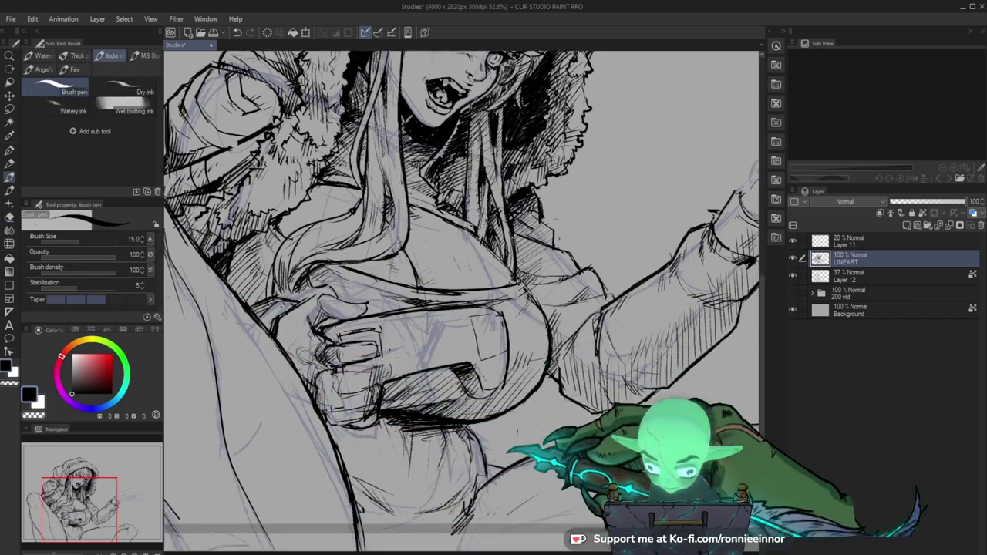
scroll(463, 301, down, 1)
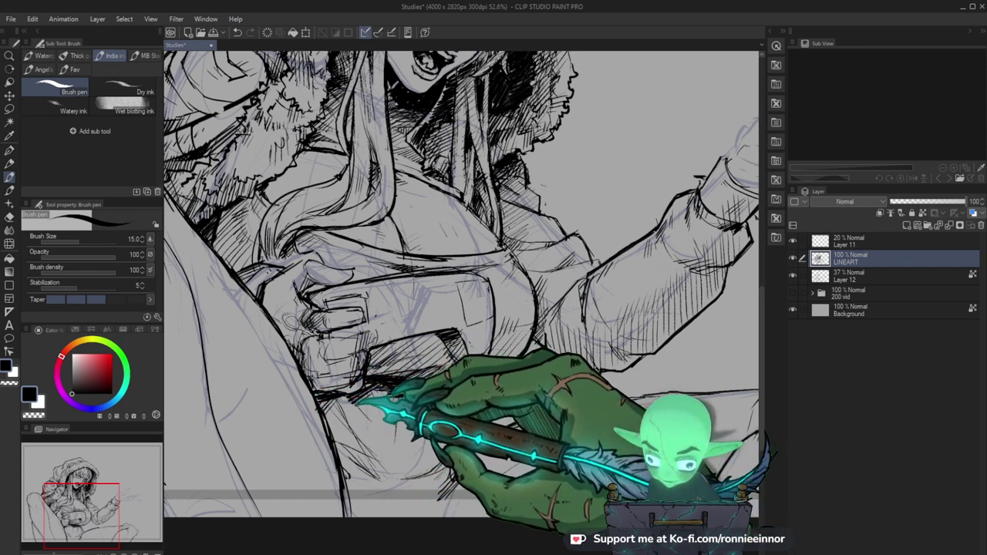
drag(505, 444, 420, 456)
drag(497, 410, 580, 358)
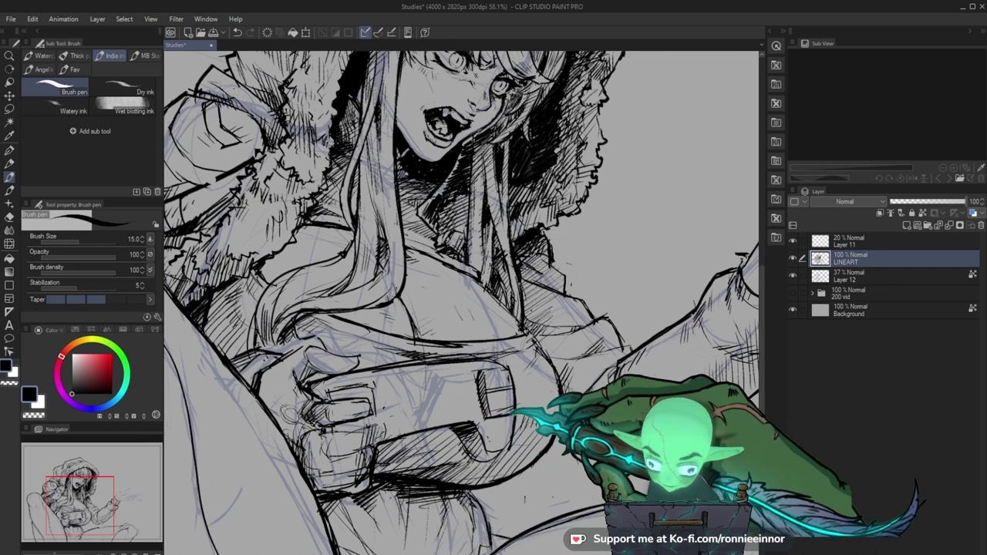
key(e)
key(b)
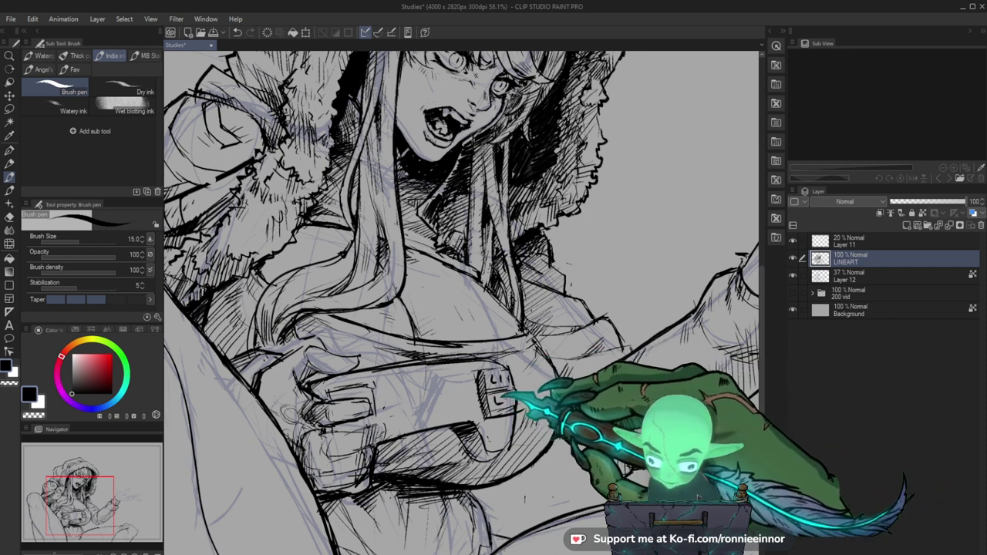
Refine the outlines and creases of the fingers gripping the controller with the Brush pen and hard eraser.
mouse_move(584, 398)
mouse_down()
mouse_move(537, 393)
mouse_move(586, 392)
mouse_up()
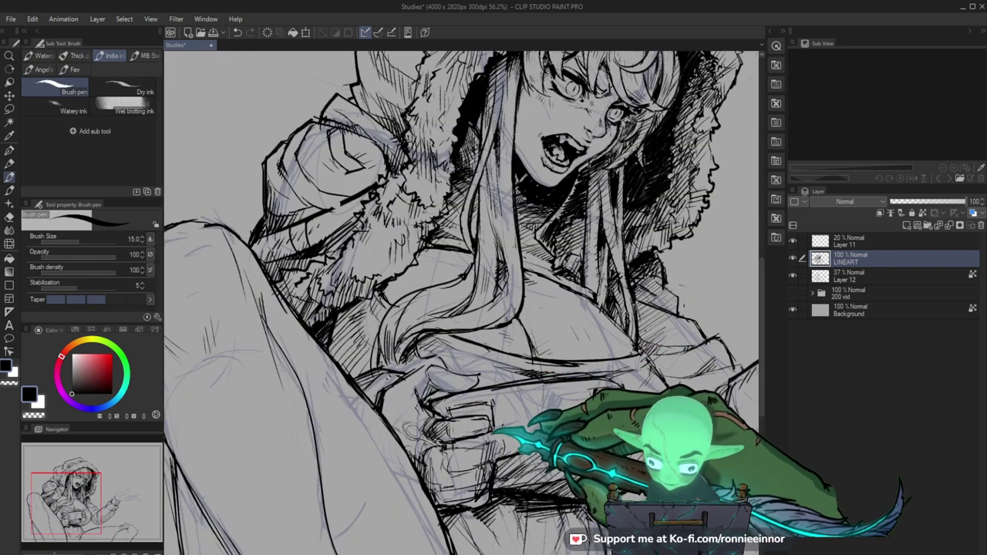
key(e)
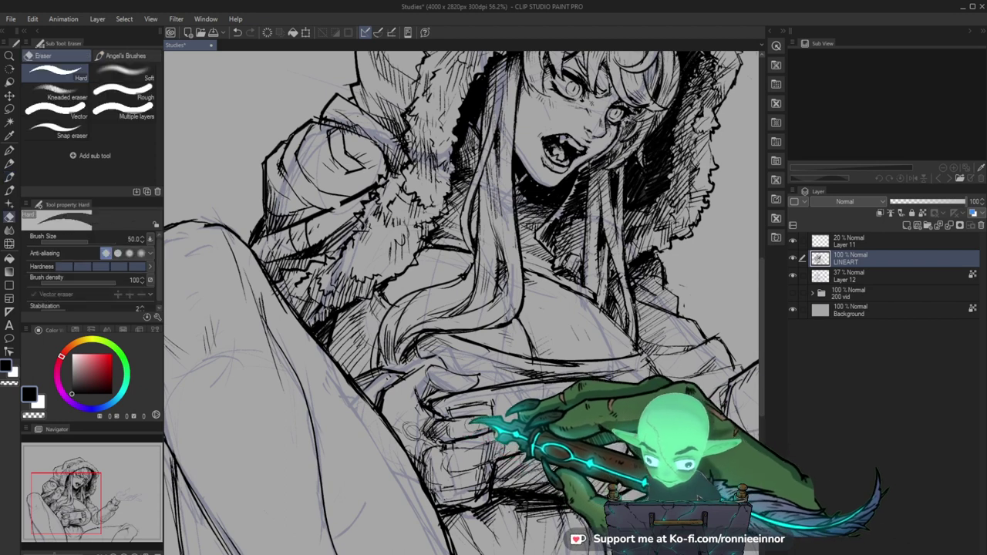
key(b)
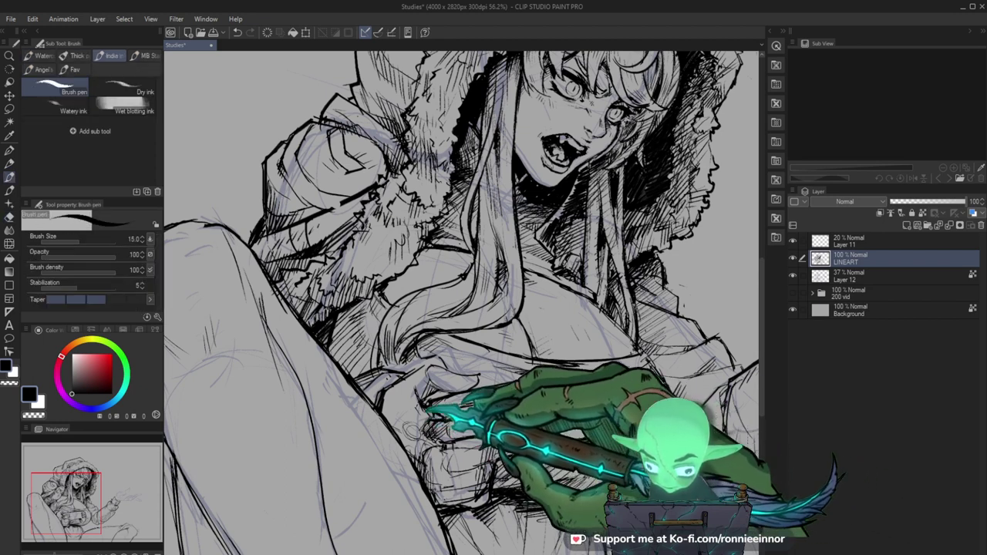
key(e)
key(b)
drag(535, 444, 435, 478)
key(e)
key(b)
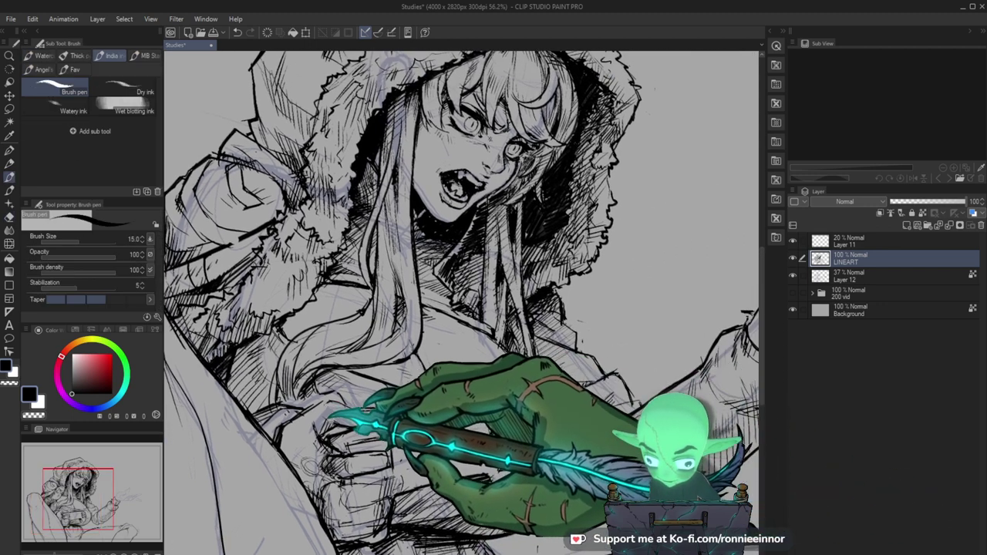
drag(503, 460, 494, 378)
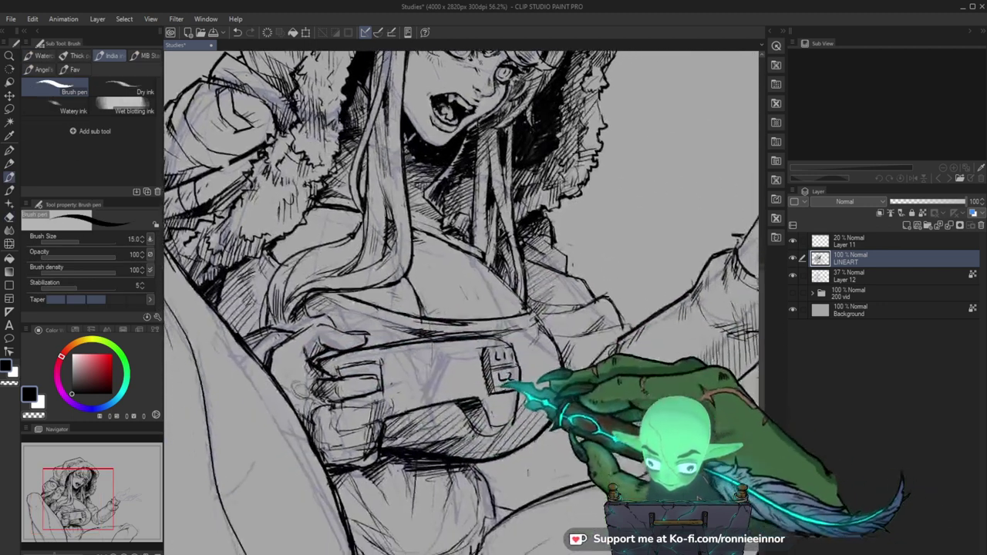
Clean up and redraw the controller's upper edge and the top's hem lines above it, alternating Brush pen and hard eraser.
drag(495, 341, 449, 445)
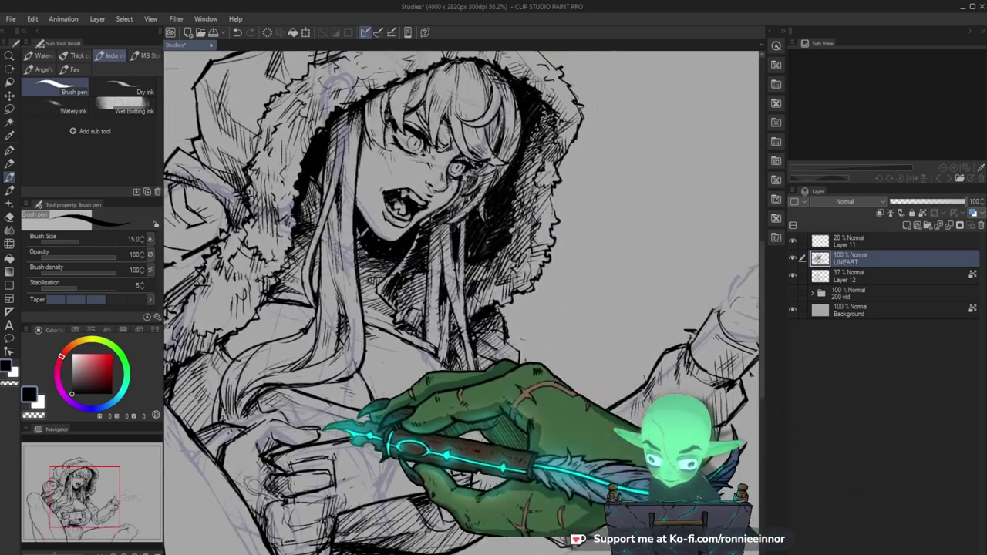
key(e)
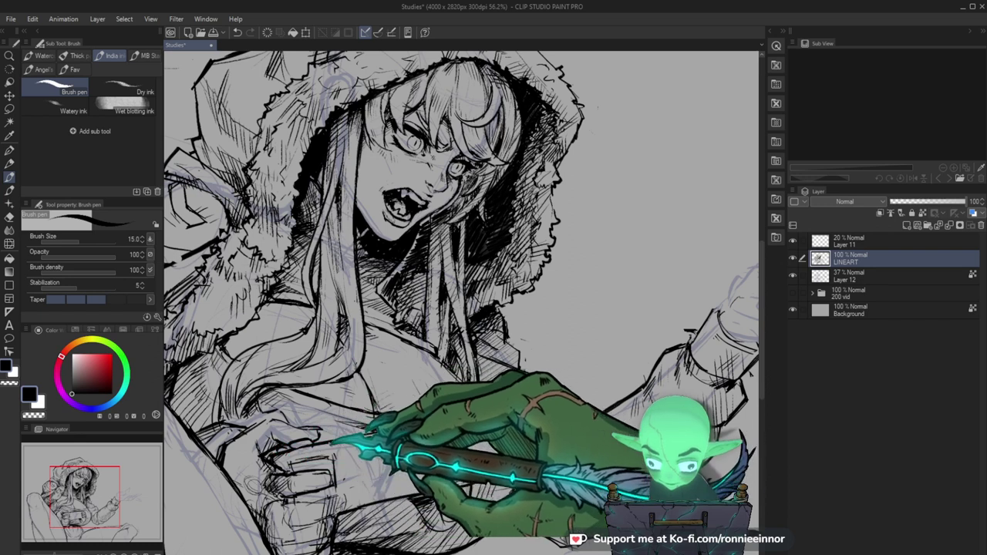
key(e)
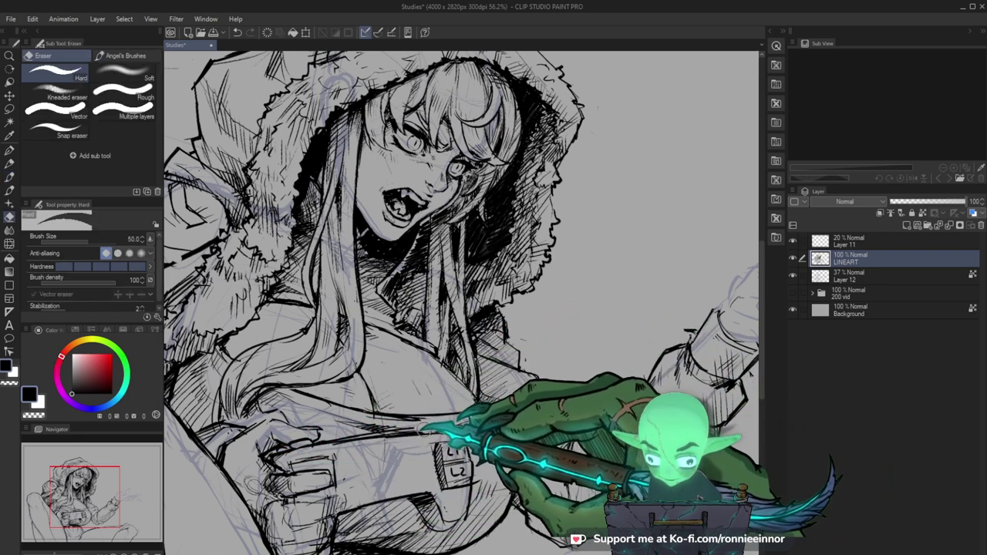
key(b)
key(e)
key(b)
key(e)
key(b)
key(e)
key(b)
Sharpen the controller's upper edge beside the index finger and add a small raised button on it.
mouse_move(532, 408)
mouse_down()
mouse_move(744, 367)
mouse_move(494, 401)
mouse_up()
key(e)
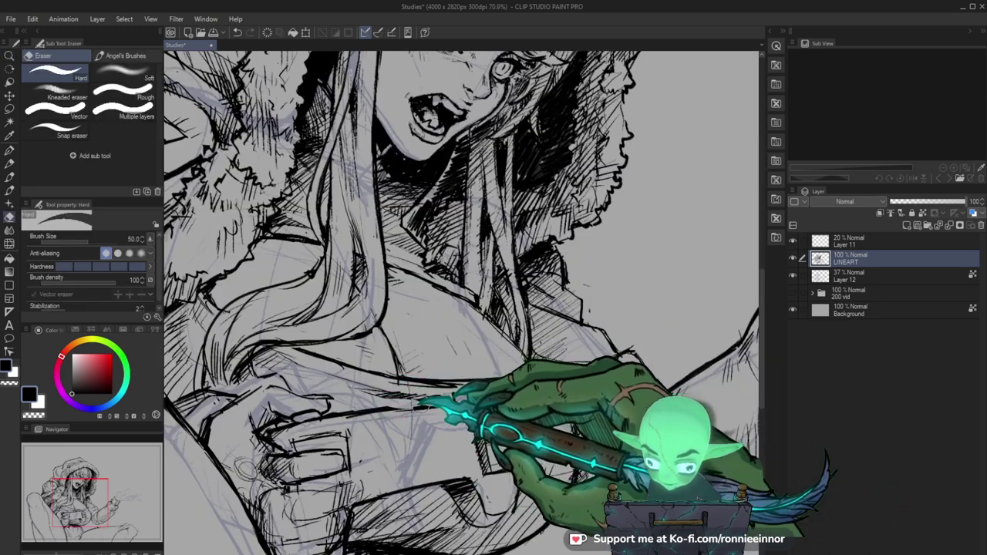
key(b)
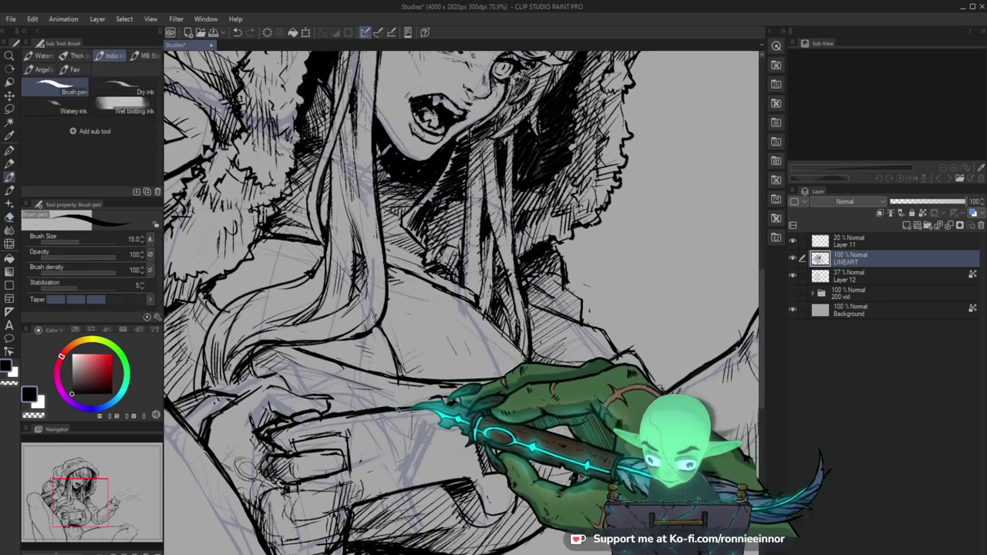
key(e)
key(b)
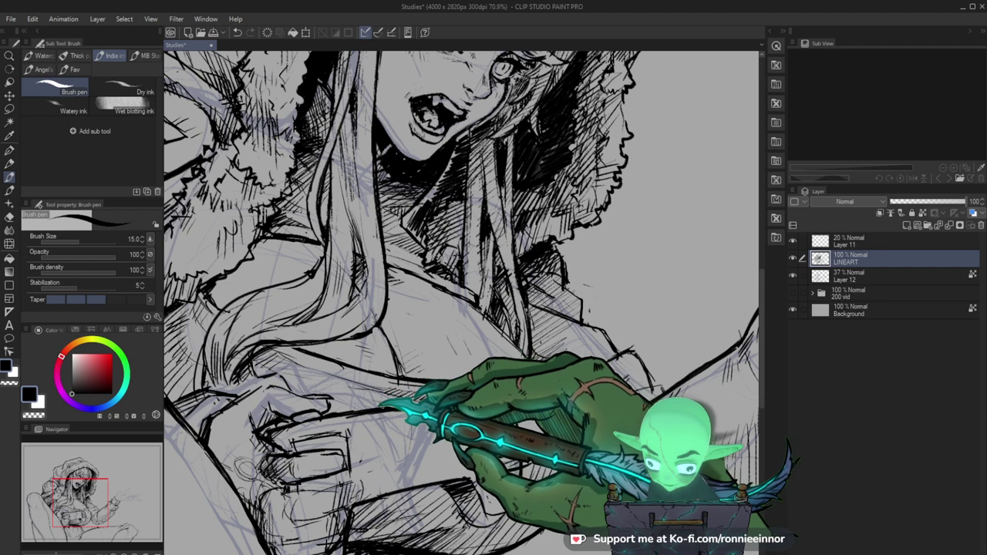
key(ctrl+space)
mouse_move(443, 394)
mouse_down()
mouse_move(370, 394)
mouse_move(490, 434)
mouse_up()
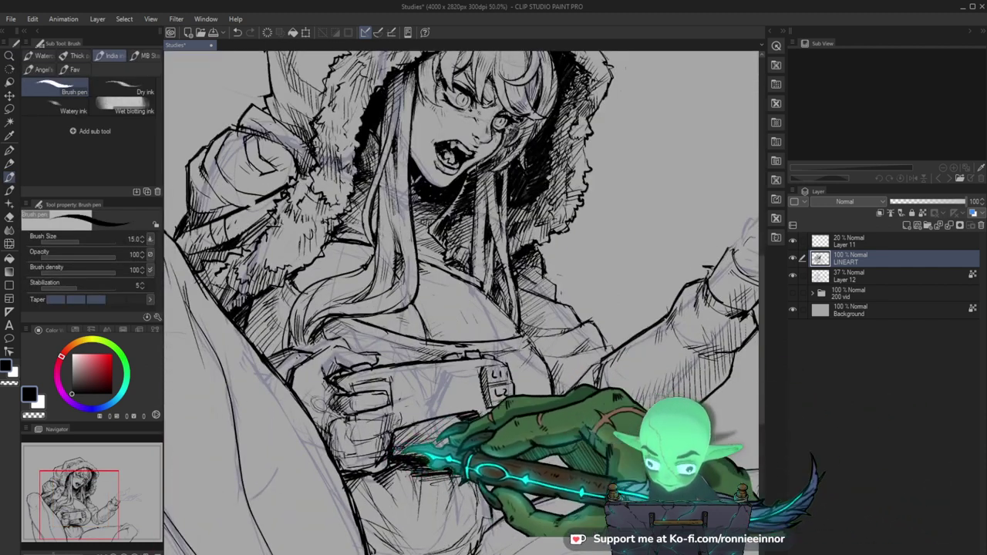
key(ctrl+space)
mouse_move(512, 447)
mouse_down()
mouse_move(439, 447)
mouse_move(574, 460)
mouse_up()
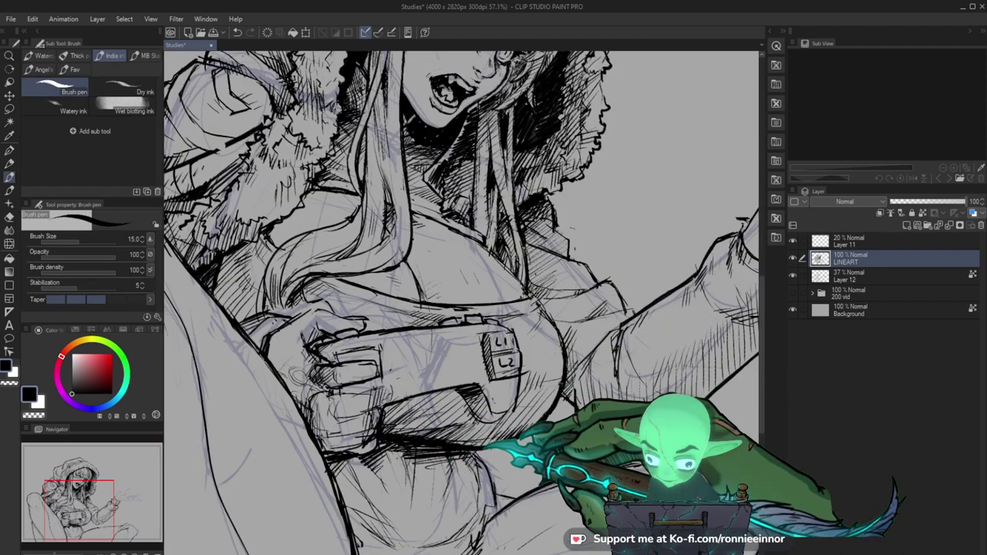
drag(553, 457, 546, 389)
key(ctrl+minus)
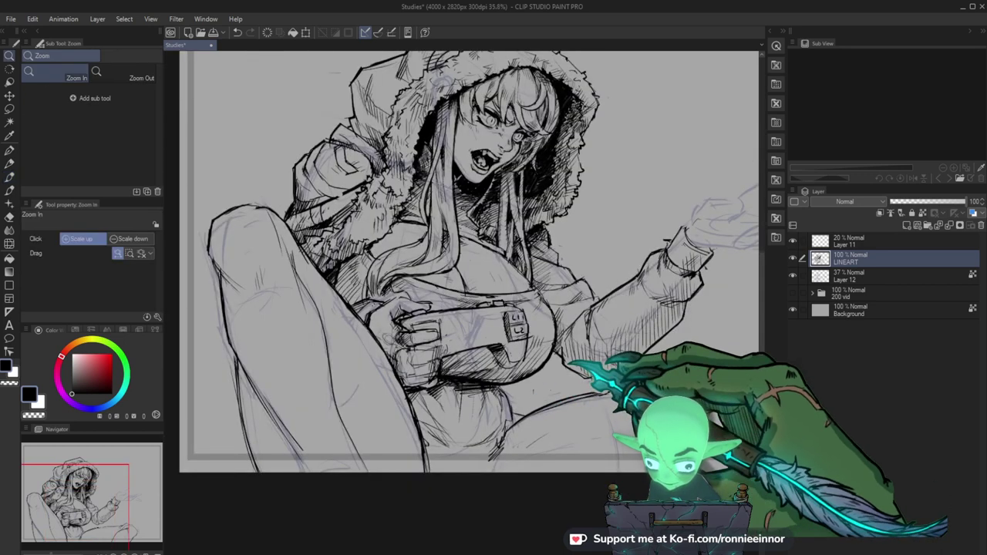
drag(569, 363, 544, 406)
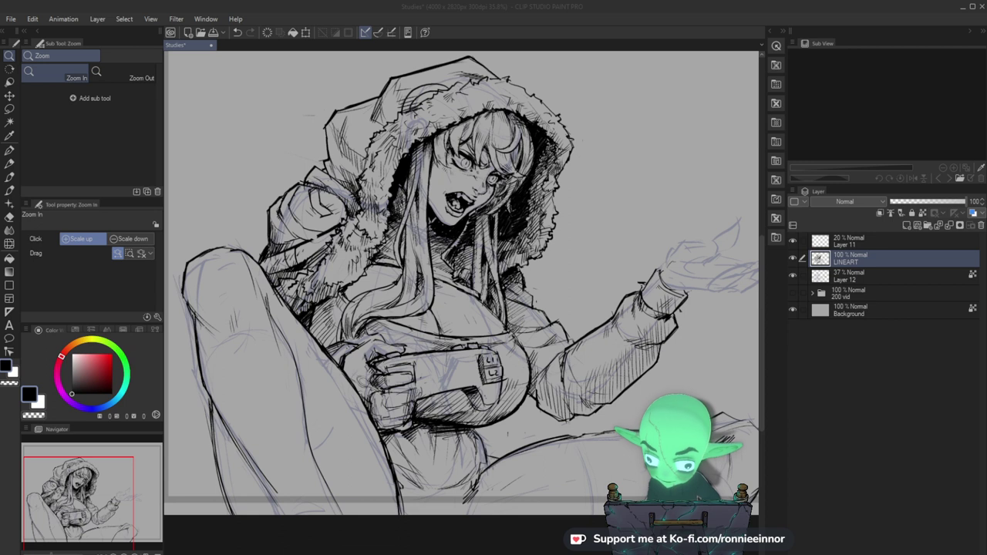
click(512, 443)
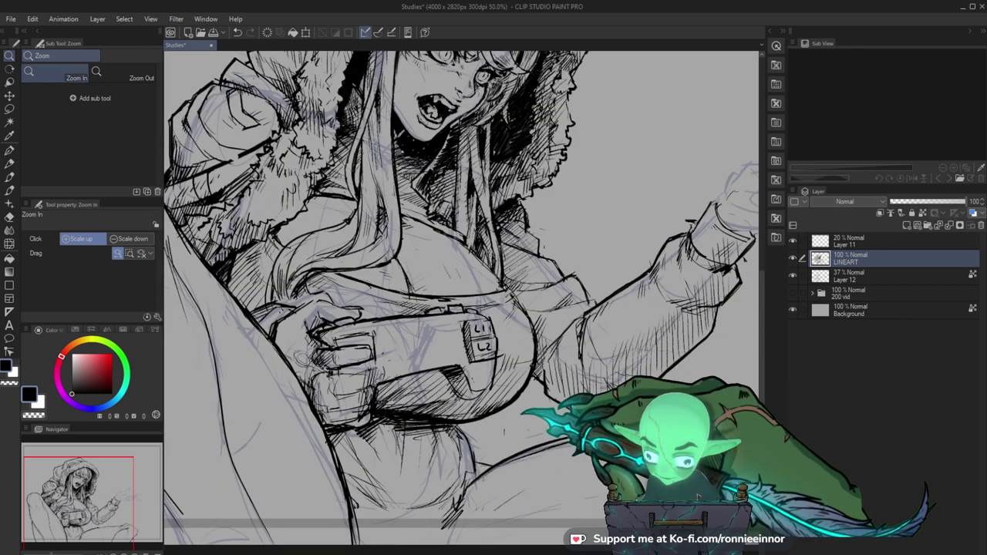
click(447, 434)
key(e)
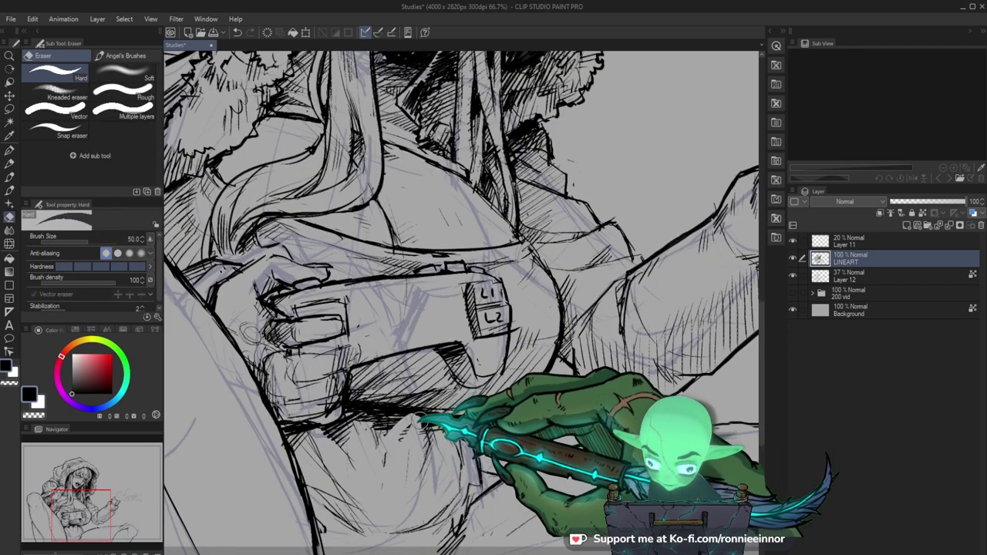
key(b)
mouse_move(412, 416)
mouse_down()
mouse_move(381, 508)
mouse_move(406, 410)
mouse_move(365, 488)
mouse_move(383, 478)
mouse_move(407, 432)
mouse_move(411, 545)
mouse_up()
drag(407, 443, 399, 550)
key(ctrl+space)
mouse_move(551, 470)
mouse_down()
mouse_move(518, 455)
mouse_move(476, 402)
mouse_move(508, 362)
mouse_up()
key(ctrl+z)
key(ctrl+z)
key(ctrl+z)
key(ctrl+z)
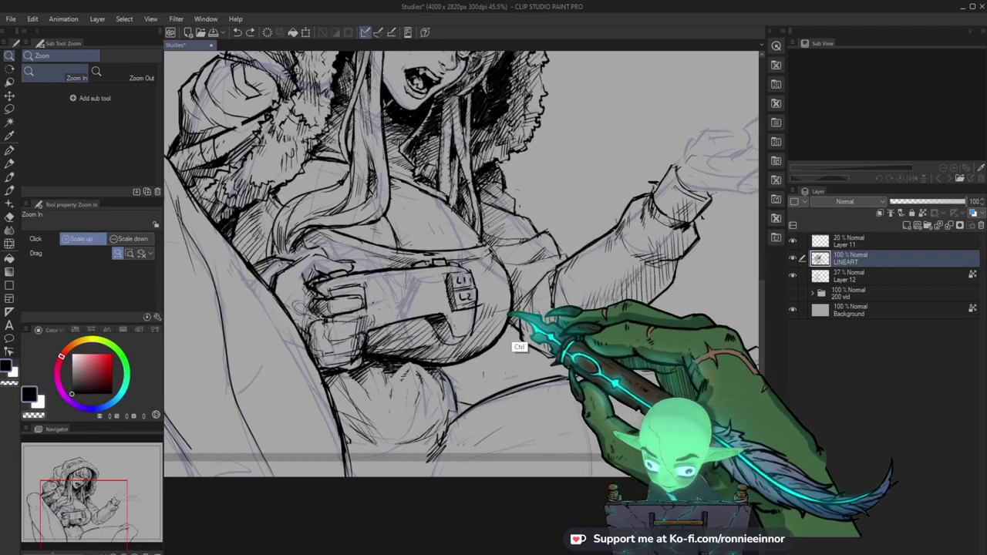
Draw looped drawstrings hanging over the waist below the controller with the Brush pen, clearing overlapping lines with the hard eraser.
key(b)
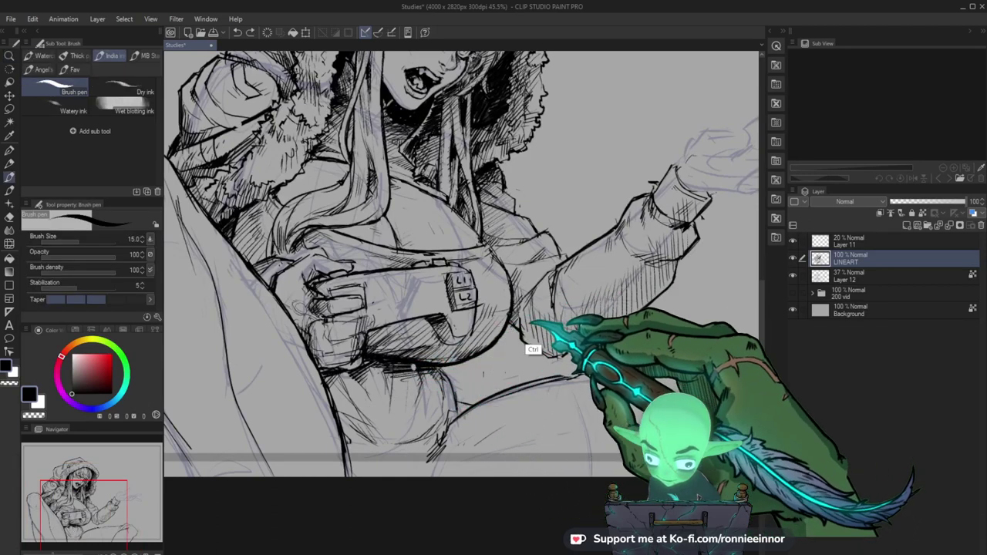
key(e)
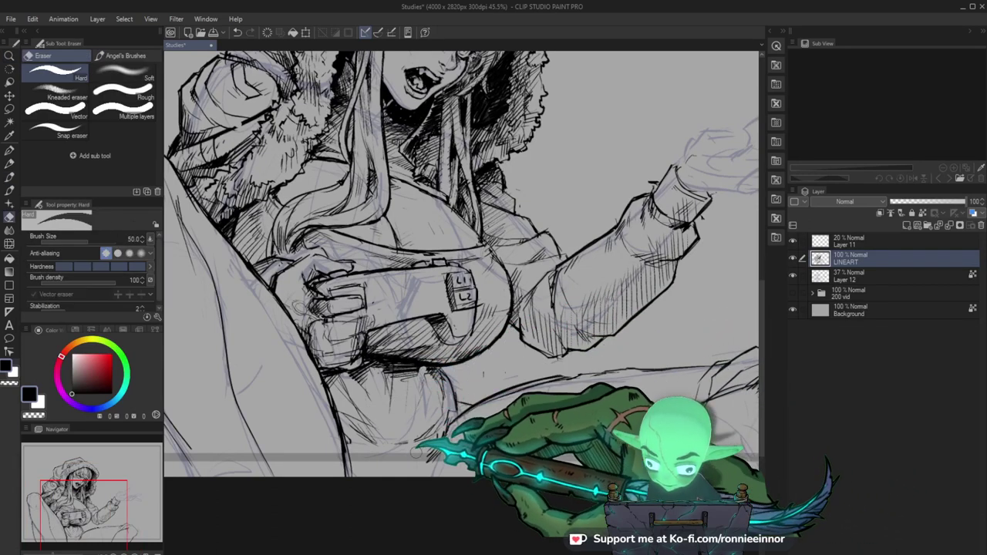
key(b)
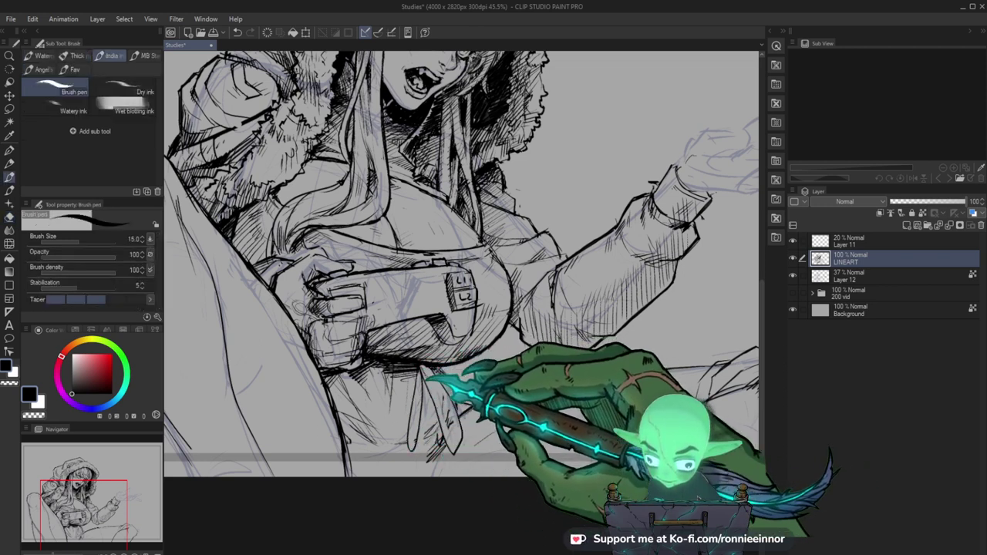
key(e)
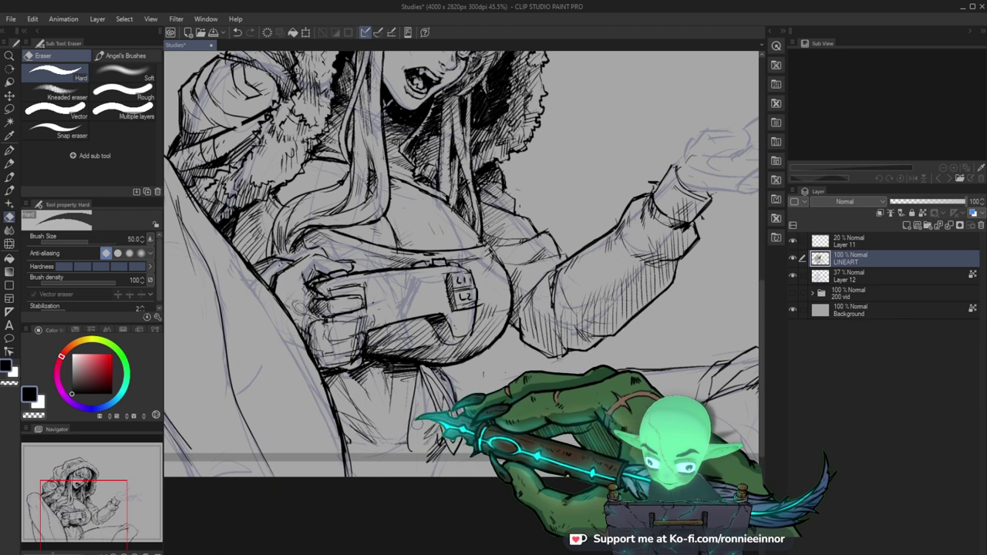
key(b)
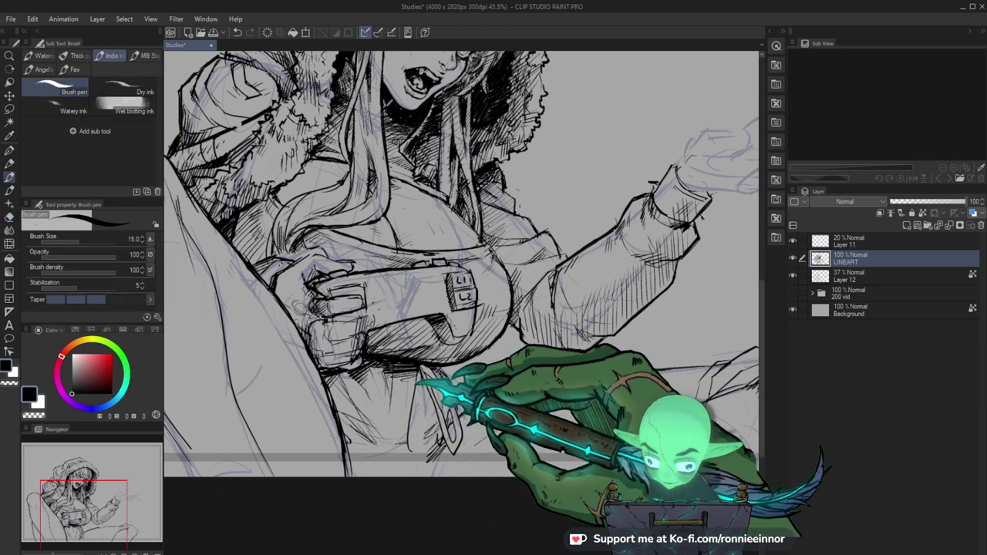
key(e)
key(b)
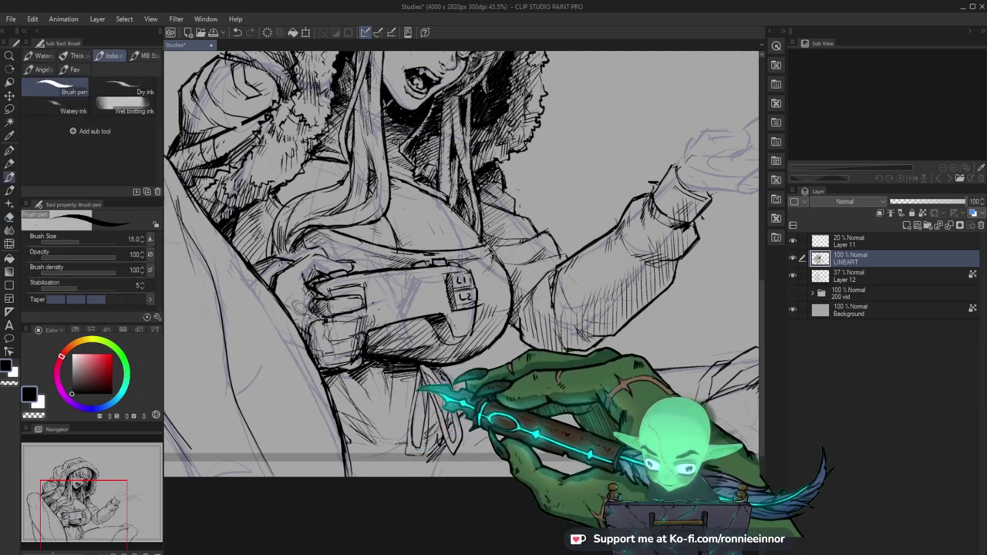
key(e)
key(b)
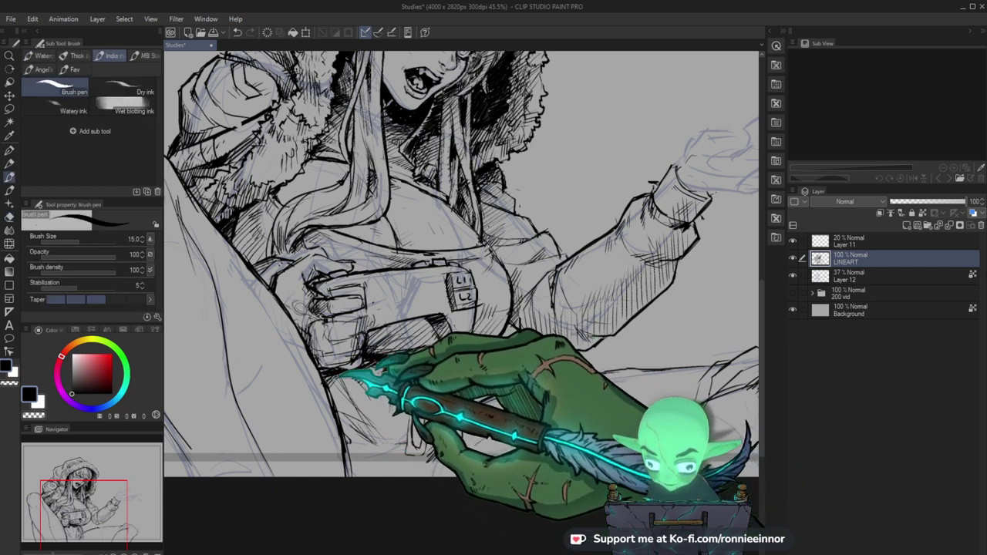
Hatch the shadow beneath the fist and darken the gaps between the fingers gripping the controller with the Brush pen.
mouse_move(334, 401)
mouse_down()
mouse_move(357, 404)
mouse_move(359, 429)
mouse_up()
drag(439, 434, 401, 432)
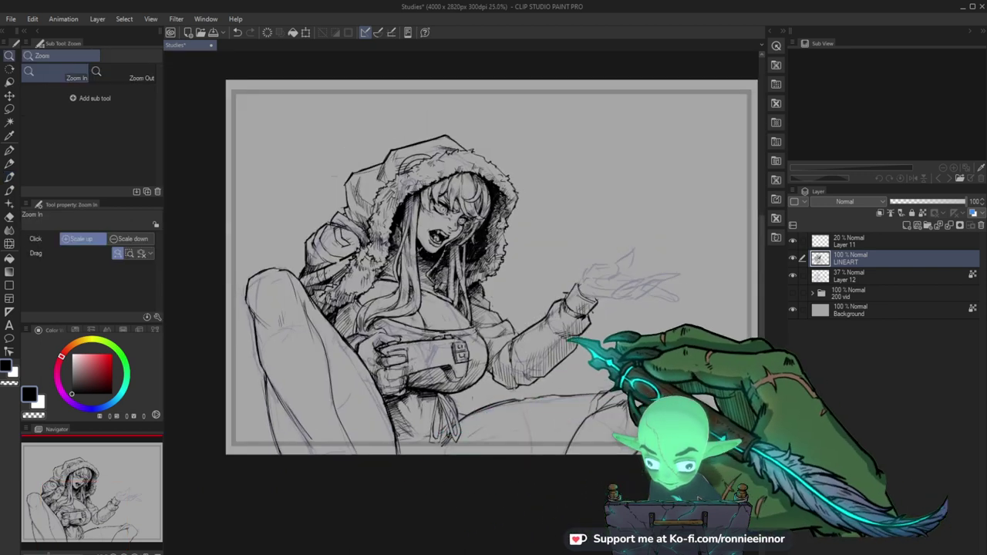
drag(431, 390, 457, 378)
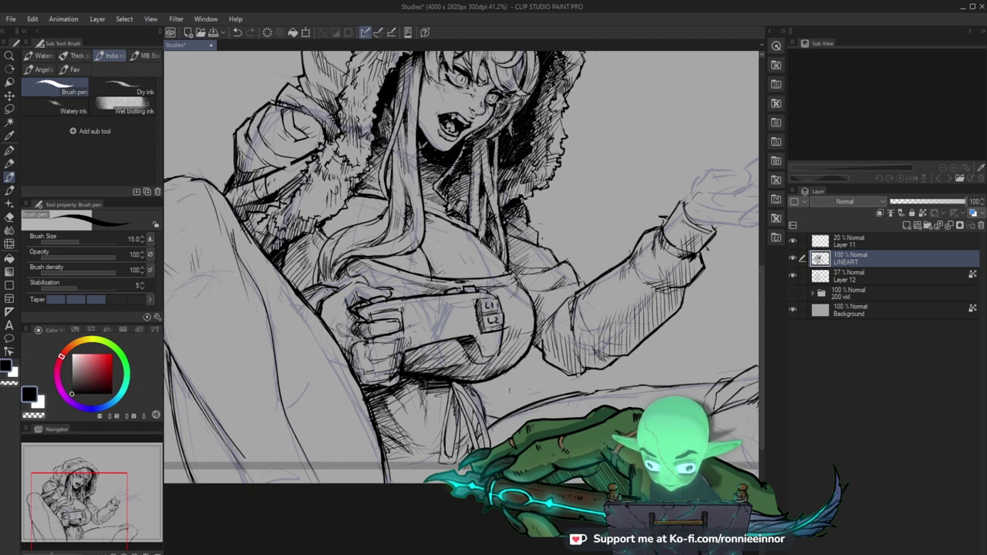
scroll(382, 368, up, 3)
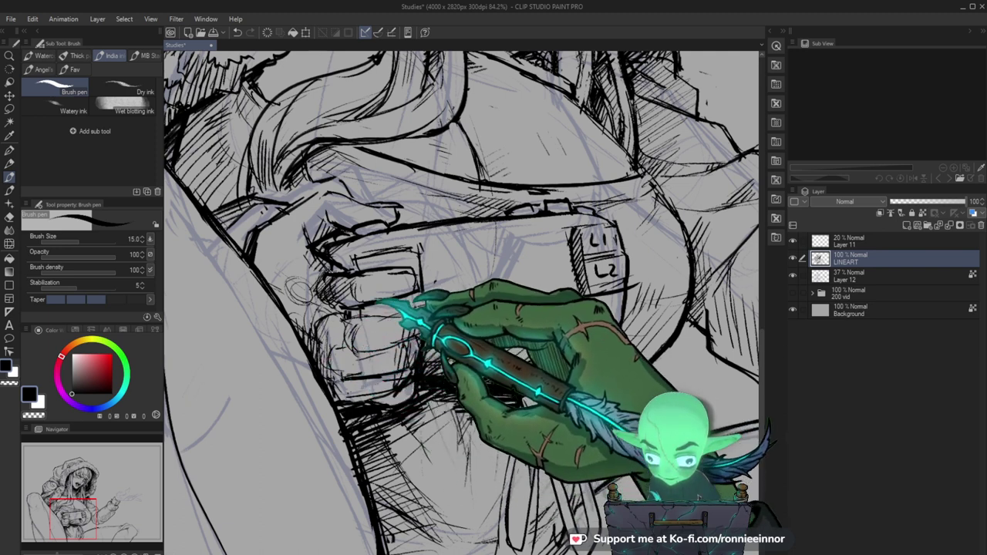
drag(334, 318, 332, 371)
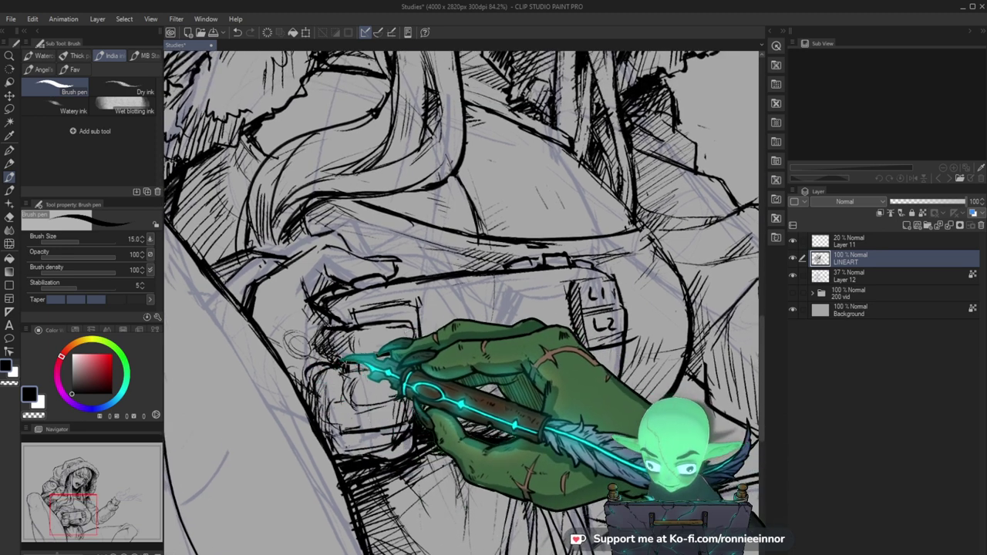
key(ctrl+space)
drag(487, 362, 477, 361)
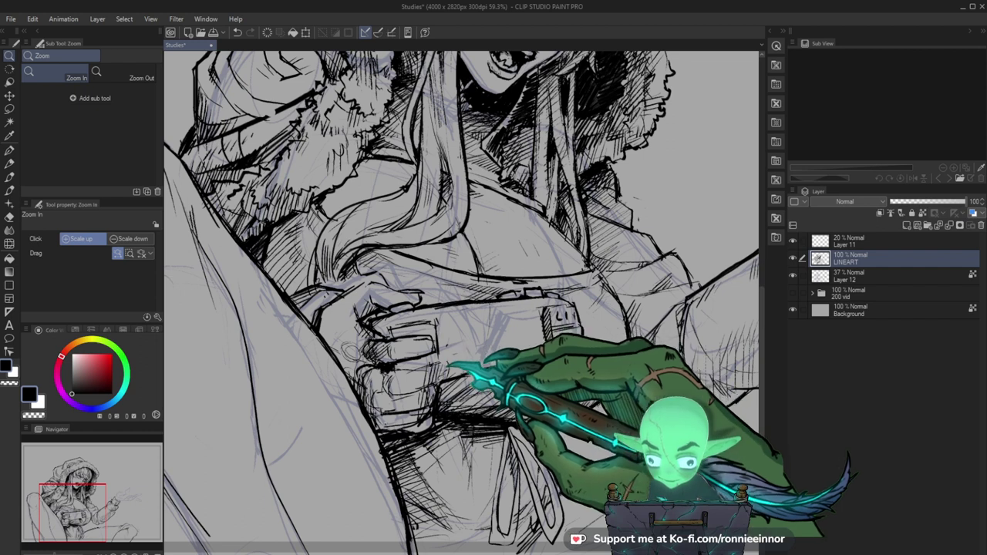
Refine the finger outlines against the controller's edge, alternating Brush pen and hard eraser.
click(449, 364)
key(b)
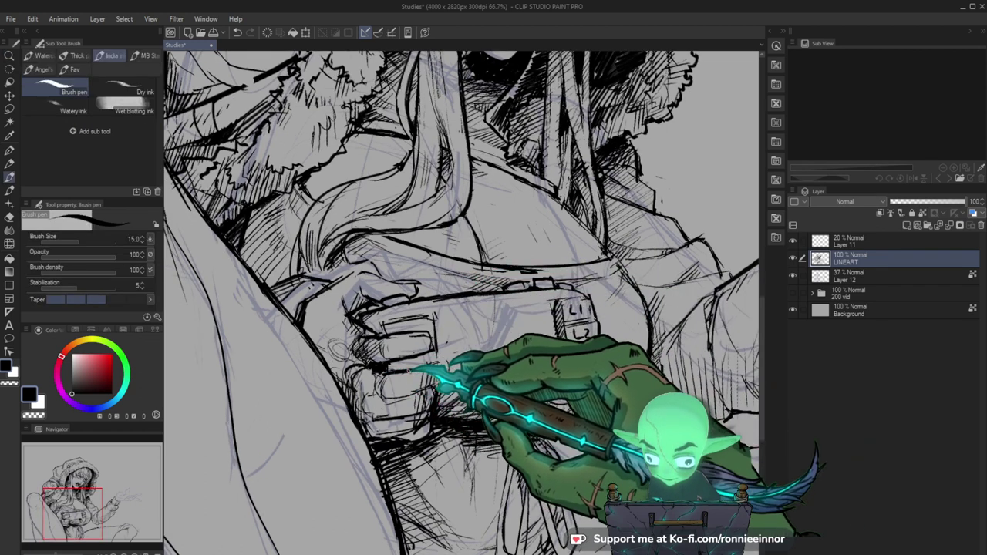
key(e)
key(b)
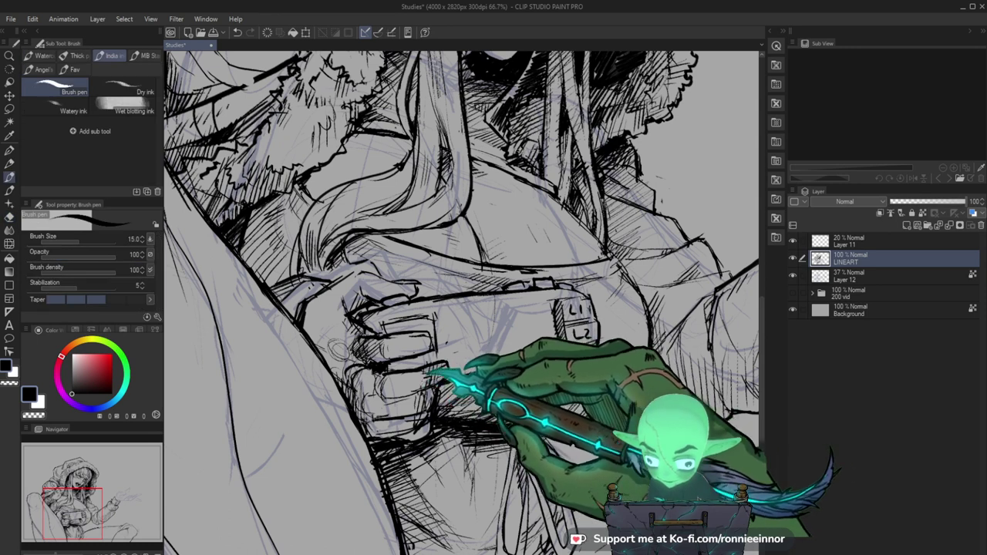
key(ctrl+space)
mouse_move(466, 346)
mouse_down()
mouse_move(456, 359)
mouse_move(464, 349)
mouse_move(416, 362)
mouse_up()
key(ctrl+space)
drag(529, 410, 400, 417)
Touch up the lines above the gripping hand and along the top's hem with Brush pen and hard eraser.
drag(311, 335, 332, 332)
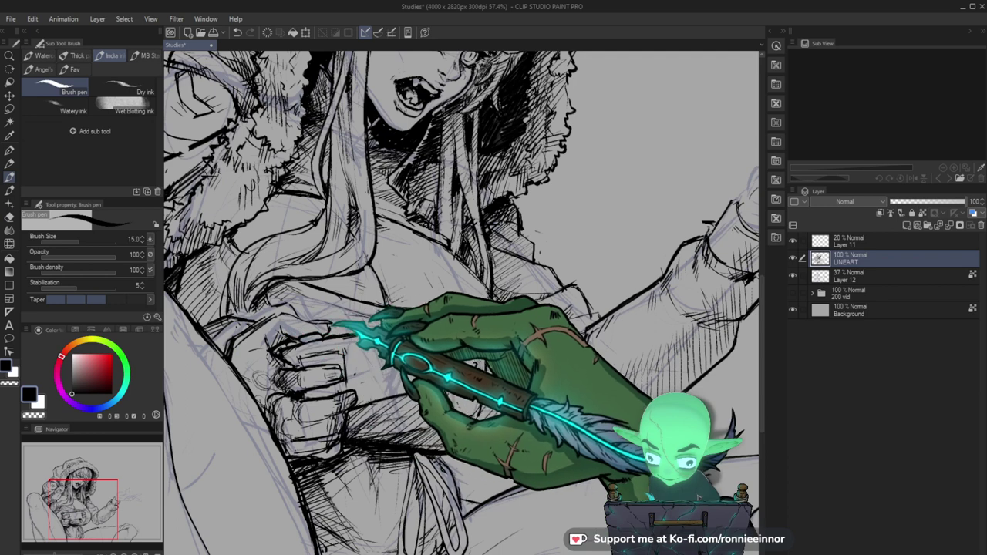
key(e)
key(b)
key(ctrl+space)
mouse_move(347, 353)
mouse_down()
mouse_move(332, 349)
mouse_move(343, 339)
mouse_up()
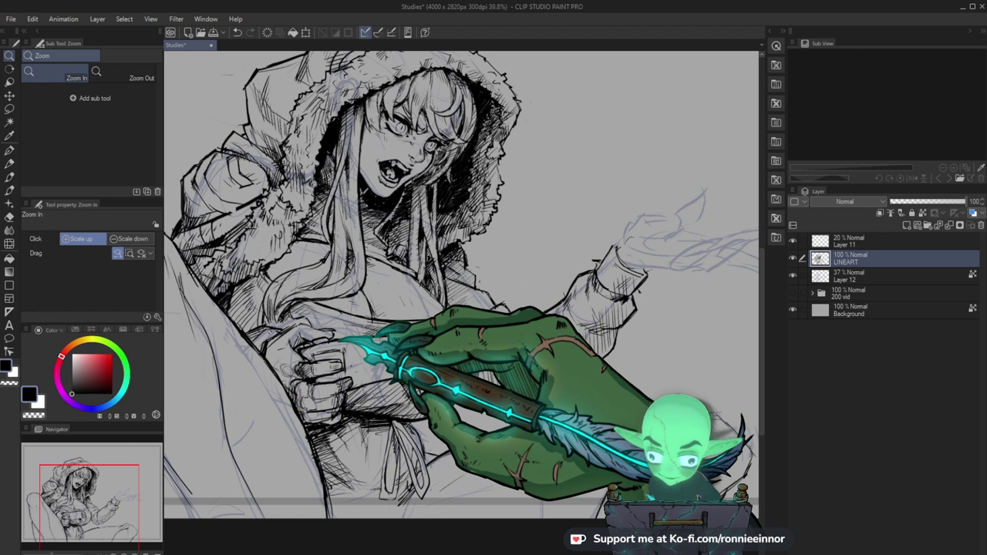
Ink a dark shadow beneath the hair lock curling above the gripping hand, trimming its edges with the hard eraser.
mouse_move(337, 328)
mouse_down()
mouse_move(335, 295)
mouse_move(270, 302)
mouse_up()
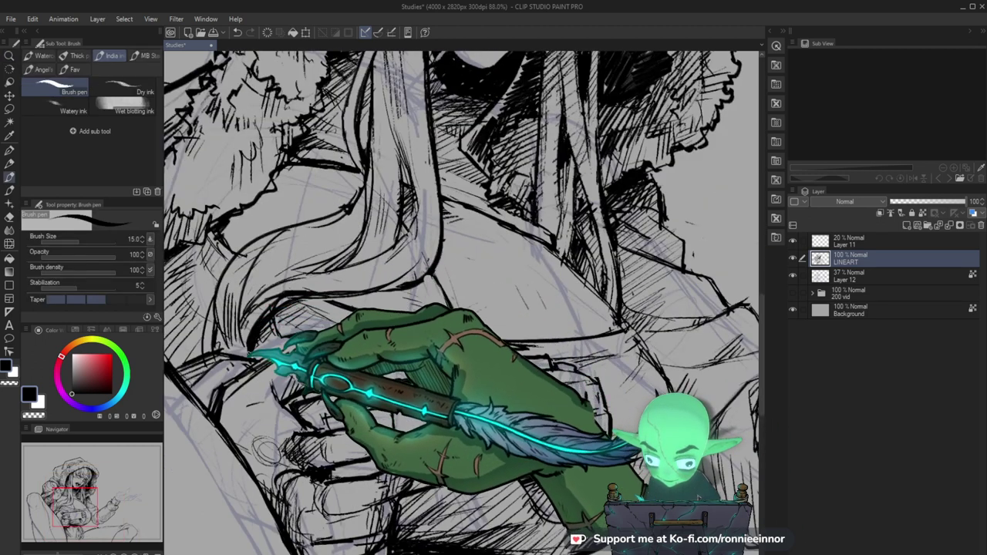
key(e)
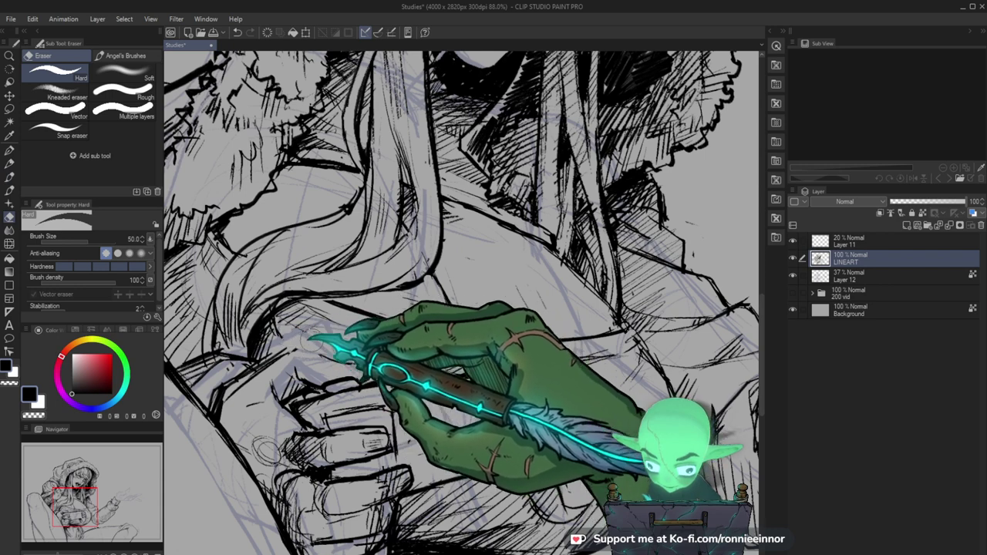
key(b)
mouse_move(260, 333)
mouse_down()
mouse_move(283, 344)
mouse_move(459, 324)
mouse_move(346, 315)
mouse_up()
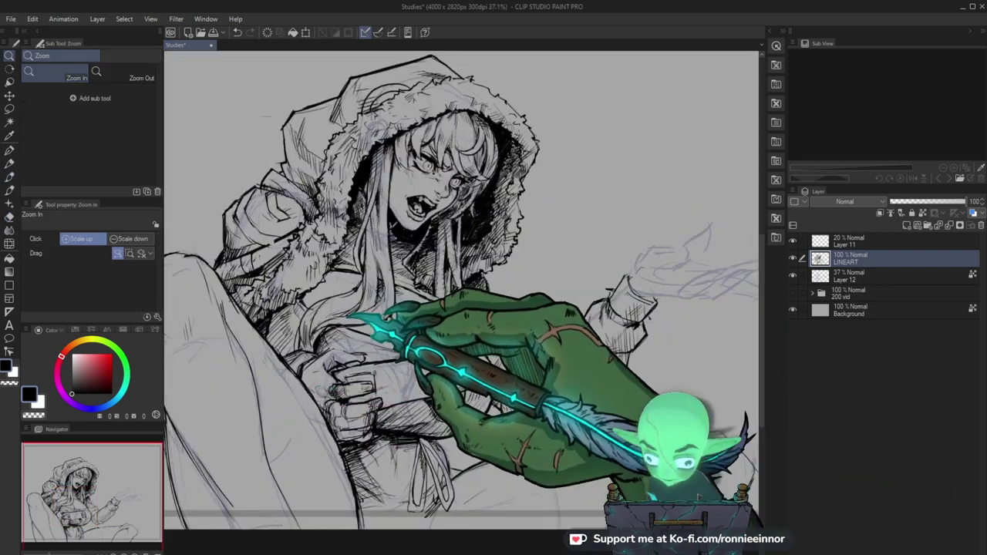
scroll(350, 314, up, 5)
key(e)
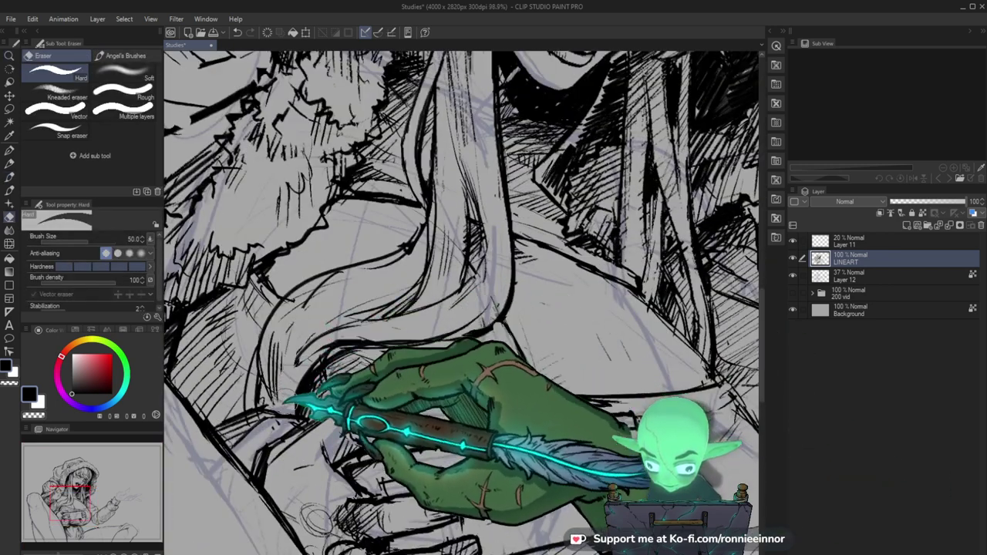
key(b)
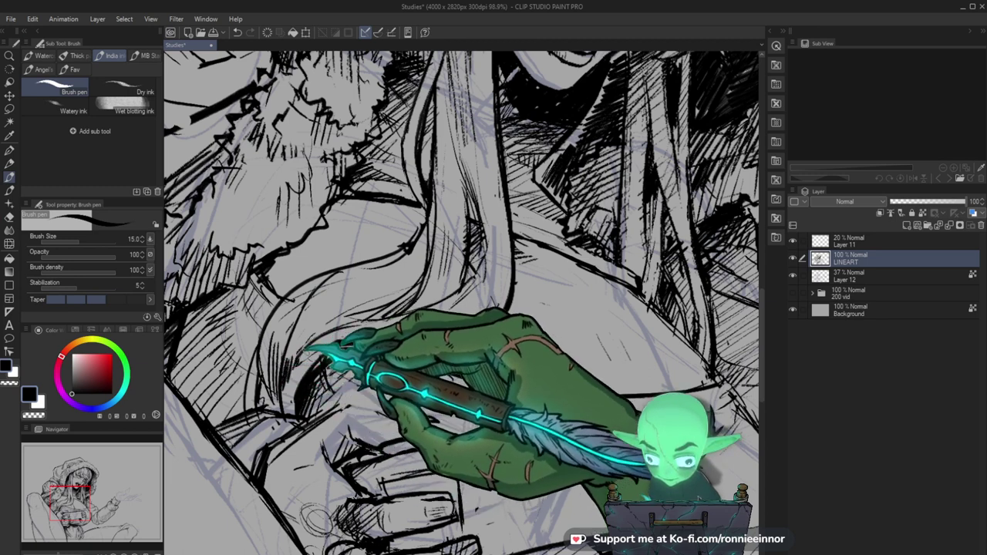
scroll(385, 346, down, 5)
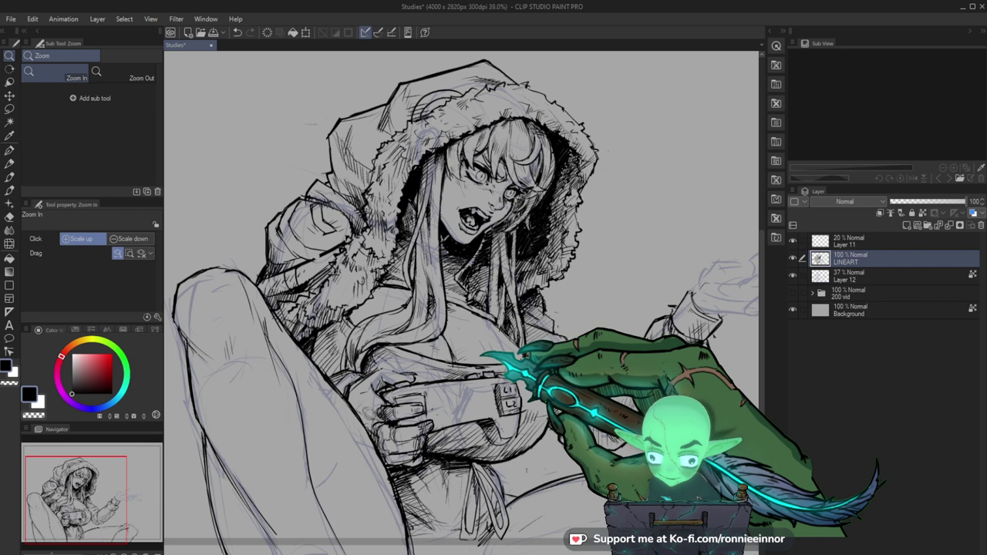
Add strand lines and hatching to the long hair lock falling across the chest with the Brush pen.
key(b)
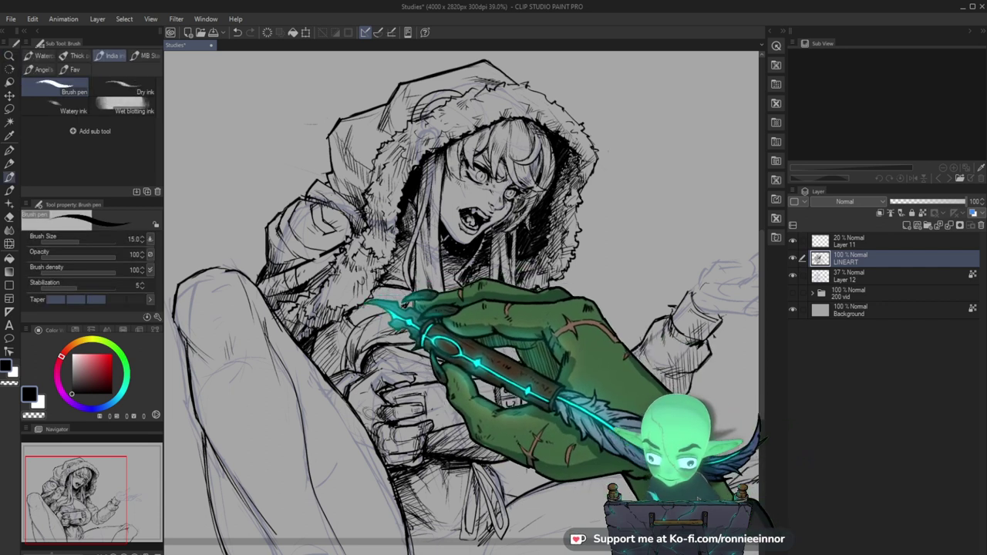
drag(596, 296, 576, 316)
key(ctrl+space)
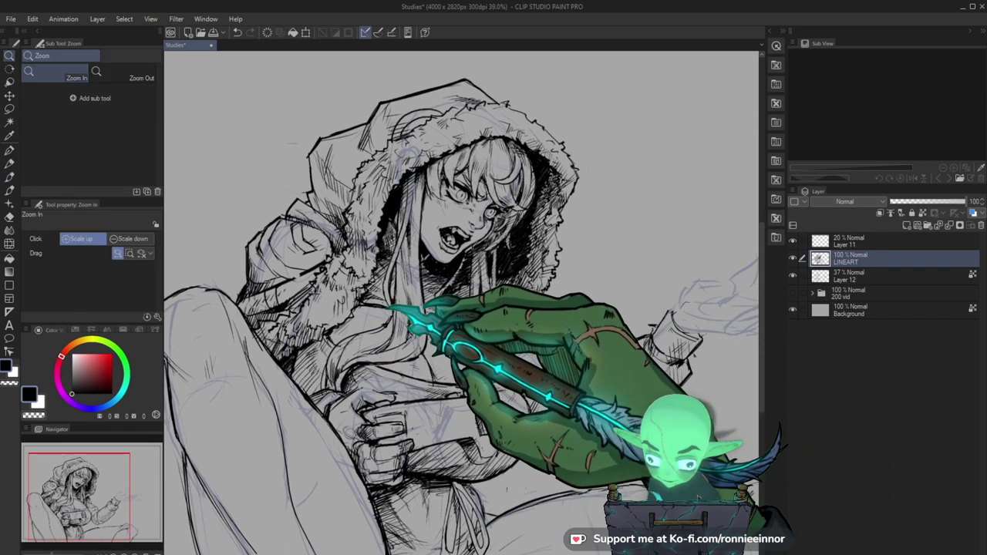
click(394, 308)
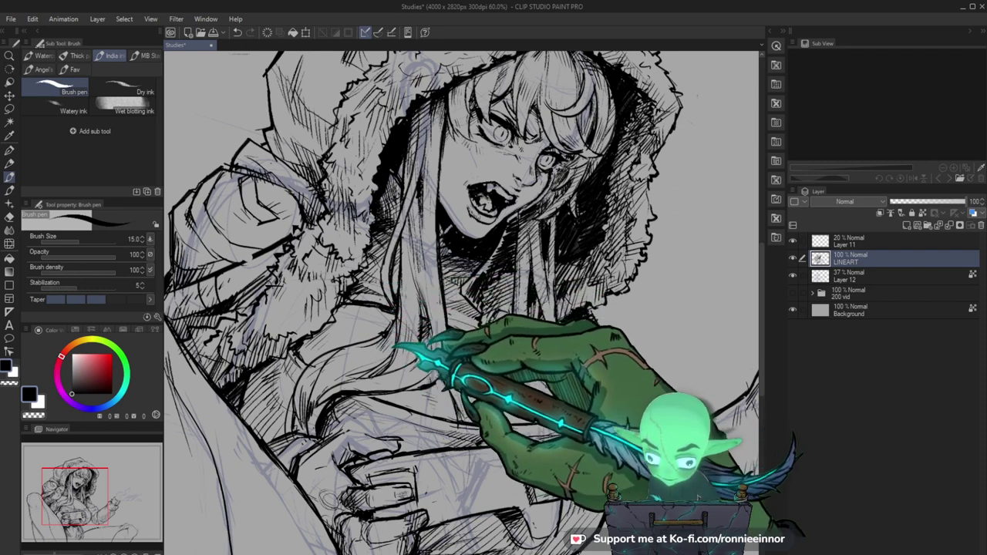
key(ctrl+space)
drag(422, 350, 339, 352)
drag(426, 355, 501, 353)
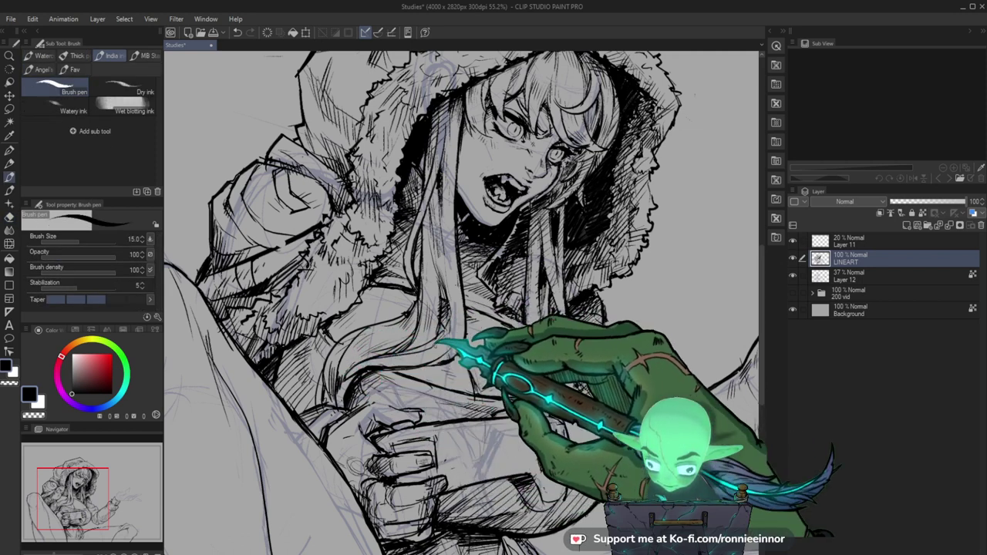
key(ctrl+space)
drag(549, 351, 466, 354)
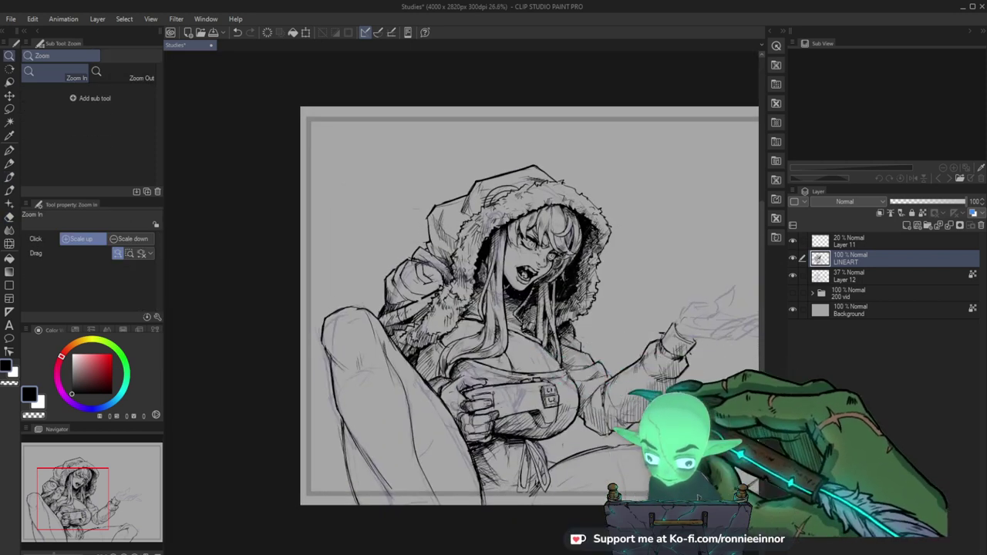
Clean up and redraw the waist contour and thigh line below the controller with hard eraser and Brush pen.
drag(602, 390, 533, 357)
drag(507, 414, 538, 411)
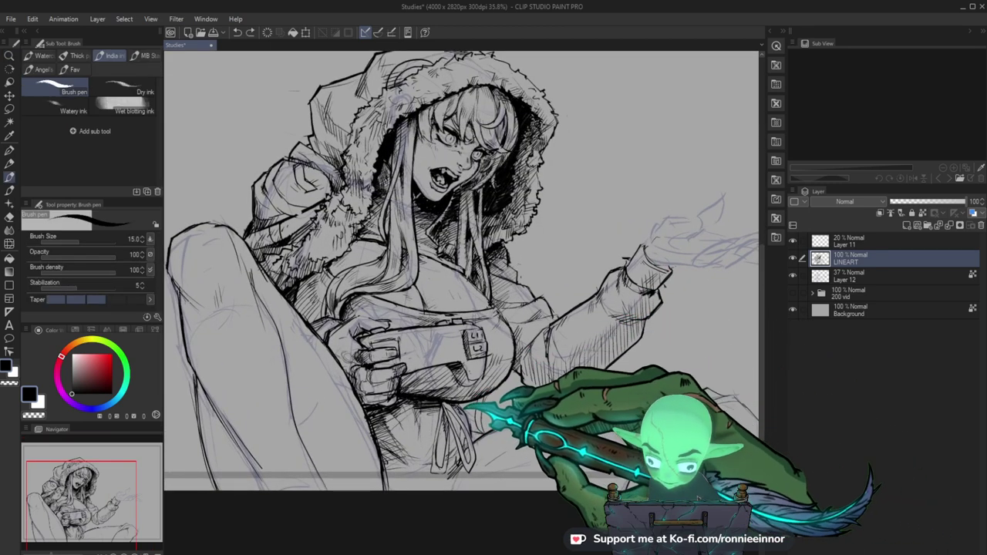
key(e)
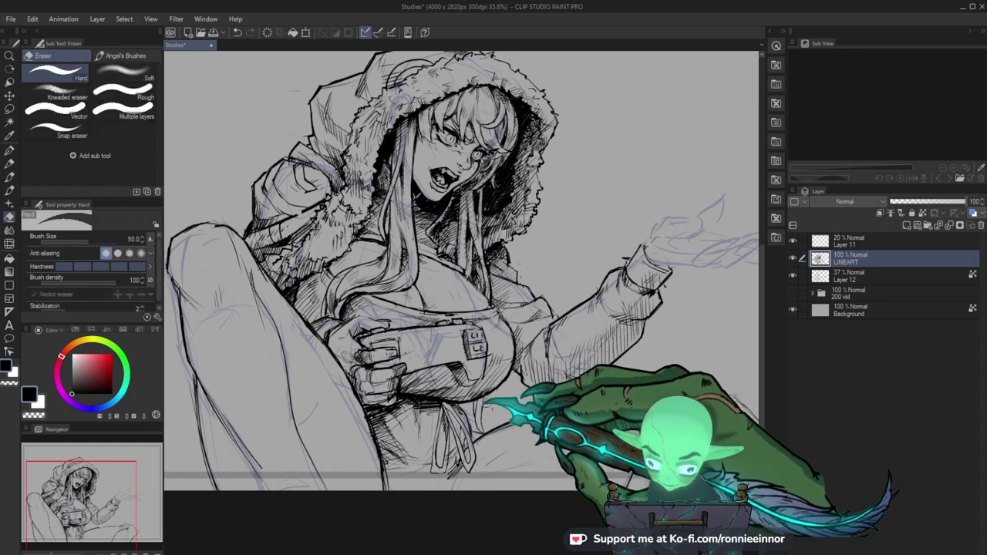
key(b)
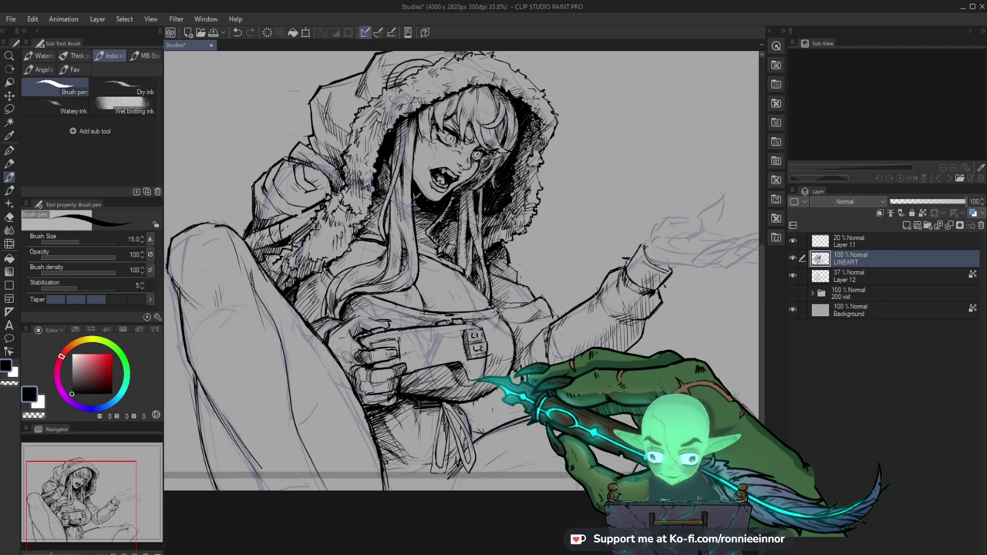
key(ctrl+space)
drag(490, 409, 531, 401)
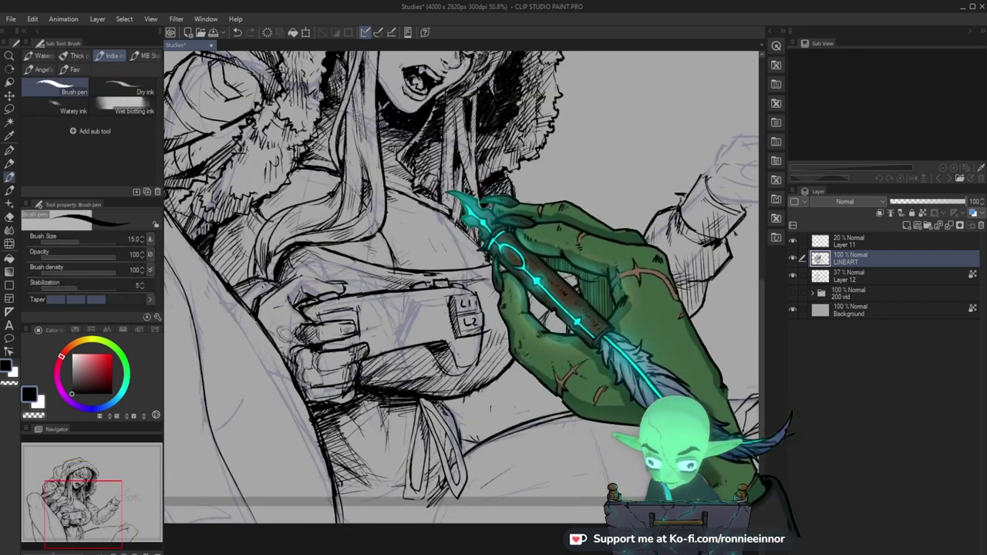
Examine the overall composition and the inked hood, face, torso and raised arm at different magnifications.
key(ctrl+space)
drag(487, 204, 470, 231)
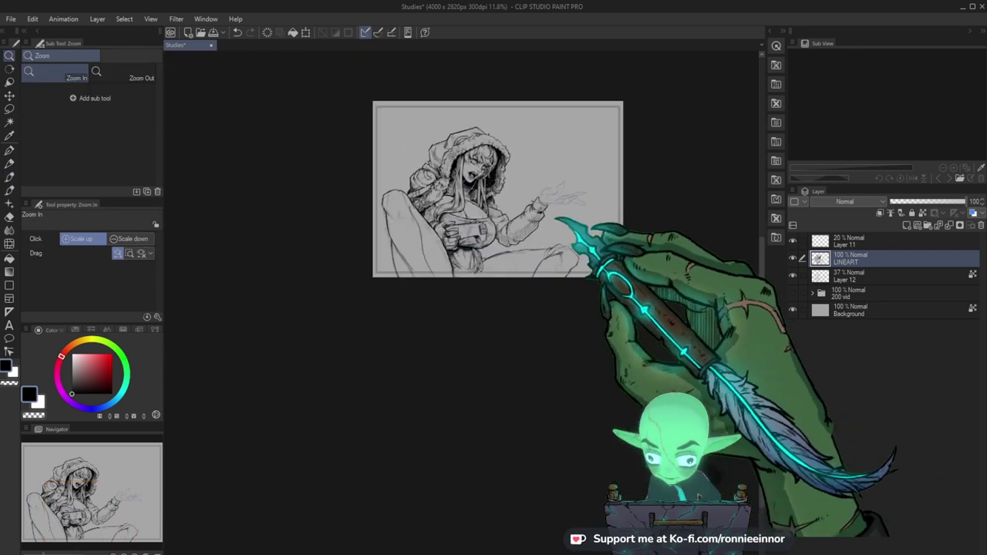
scroll(468, 175, up, 4)
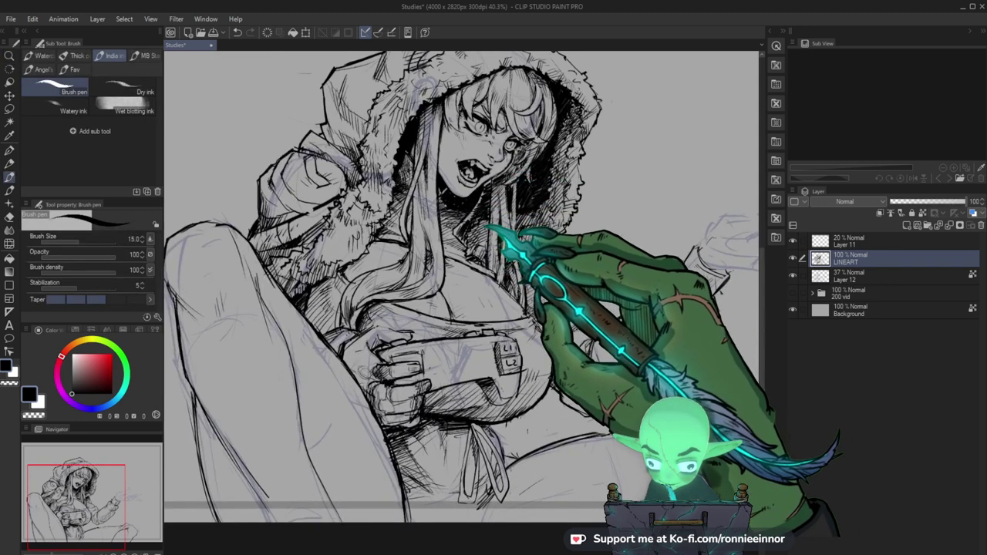
scroll(525, 232, down, 3)
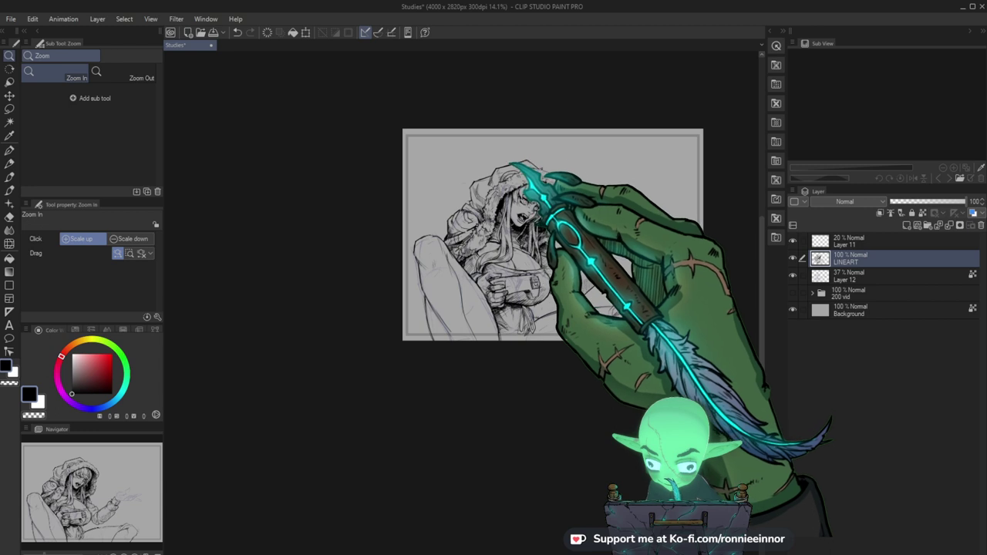
scroll(462, 223, up, 4)
drag(631, 247, 568, 267)
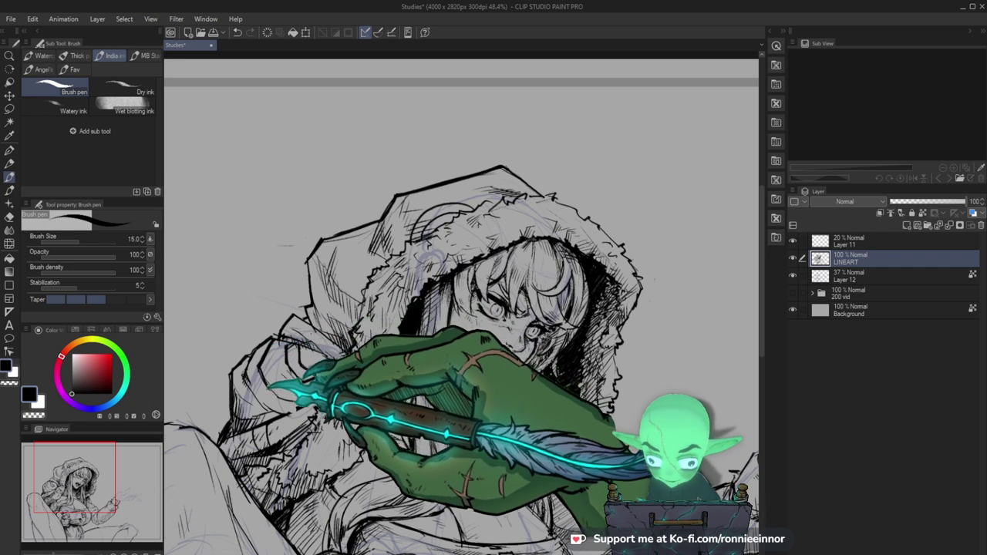
drag(420, 393, 347, 390)
drag(633, 425, 578, 339)
drag(504, 387, 580, 323)
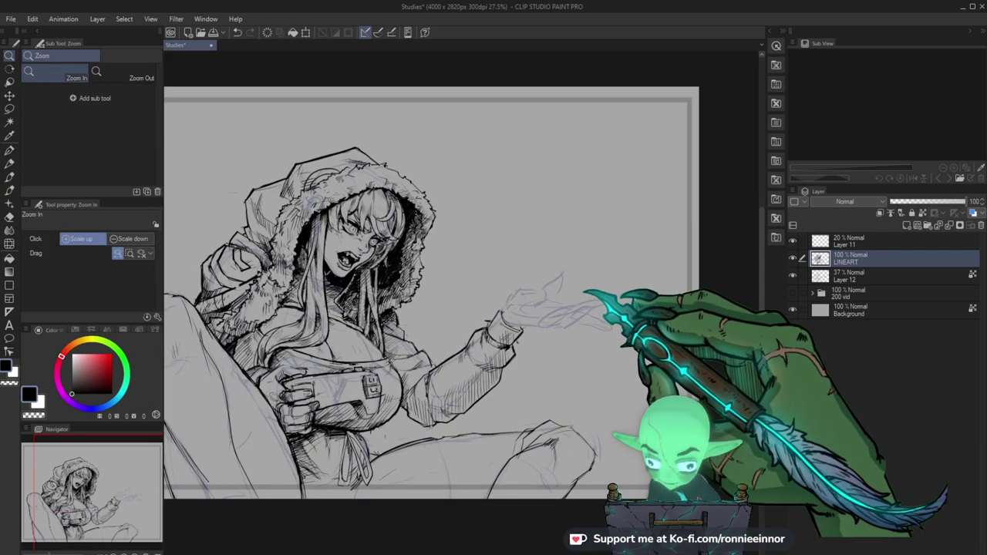
Redraw the looped drawstrings at the waist and extend their tails straight down to the canvas edge, clearing overlaps with the hard eraser.
drag(362, 461, 408, 435)
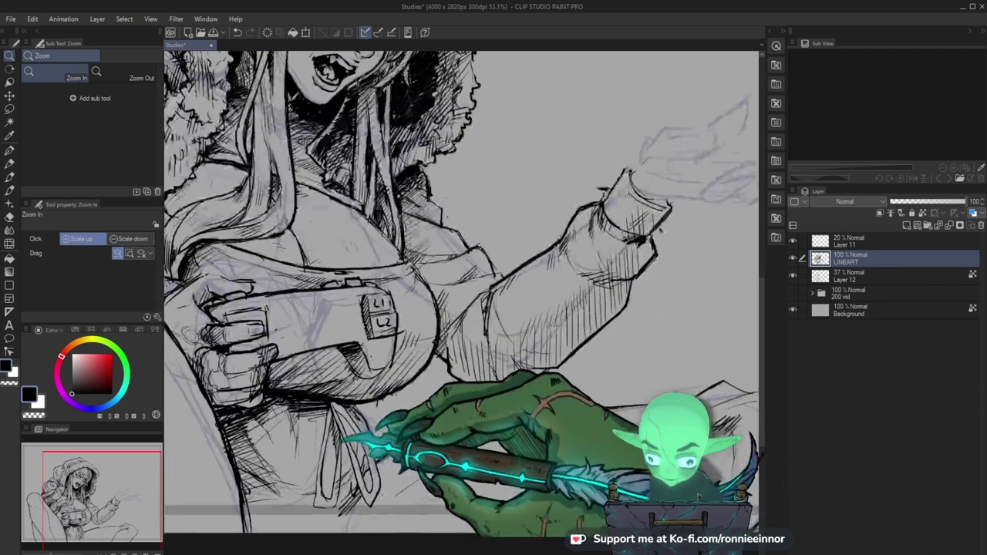
key(b)
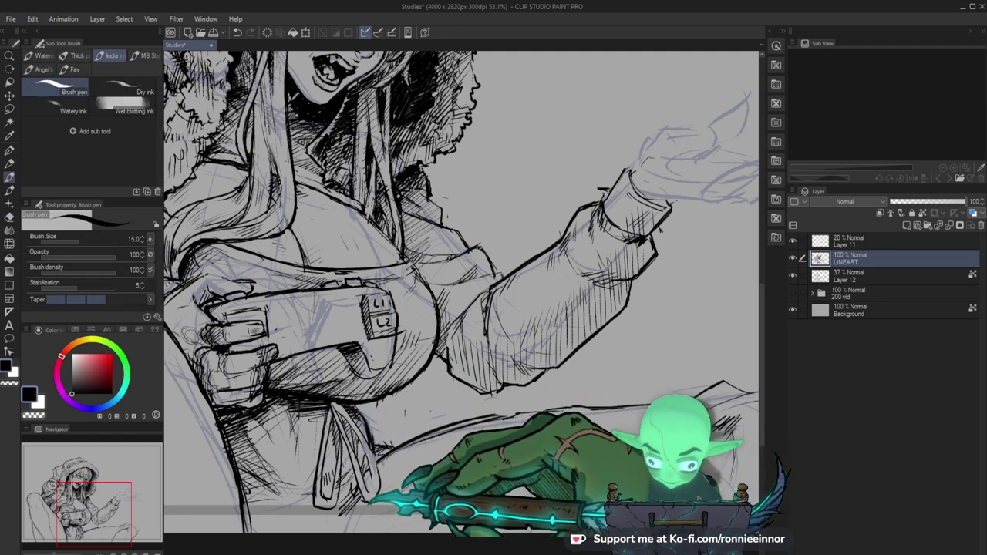
key(e)
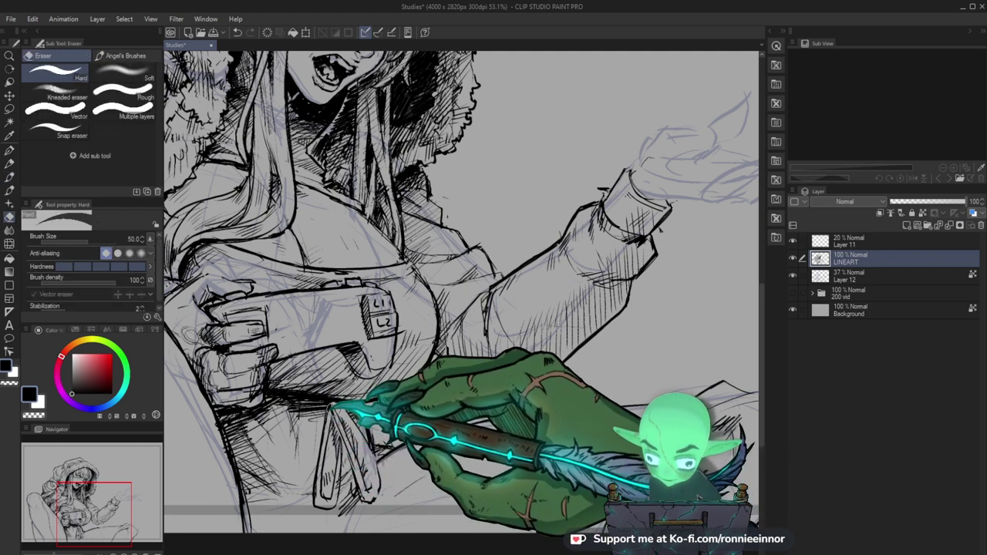
key(b)
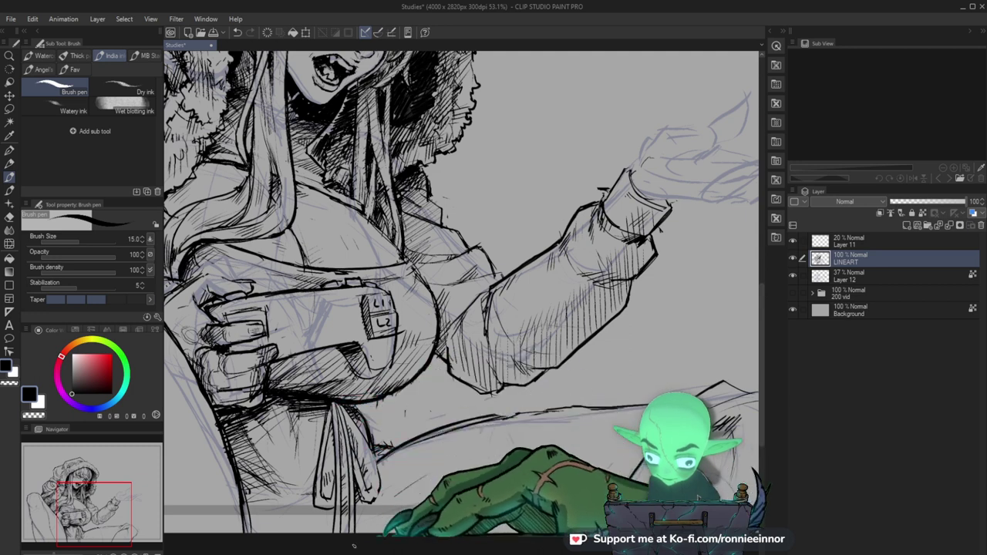
drag(341, 416, 342, 532)
key(ctrl+z)
drag(344, 420, 344, 532)
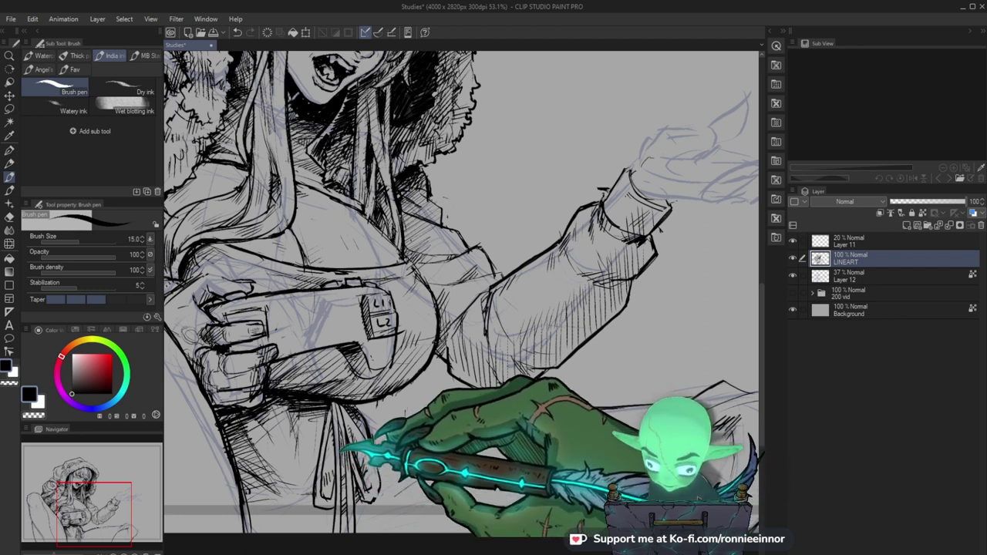
key(ctrl+space)
mouse_move(405, 447)
mouse_down()
mouse_move(331, 435)
mouse_move(416, 432)
mouse_up()
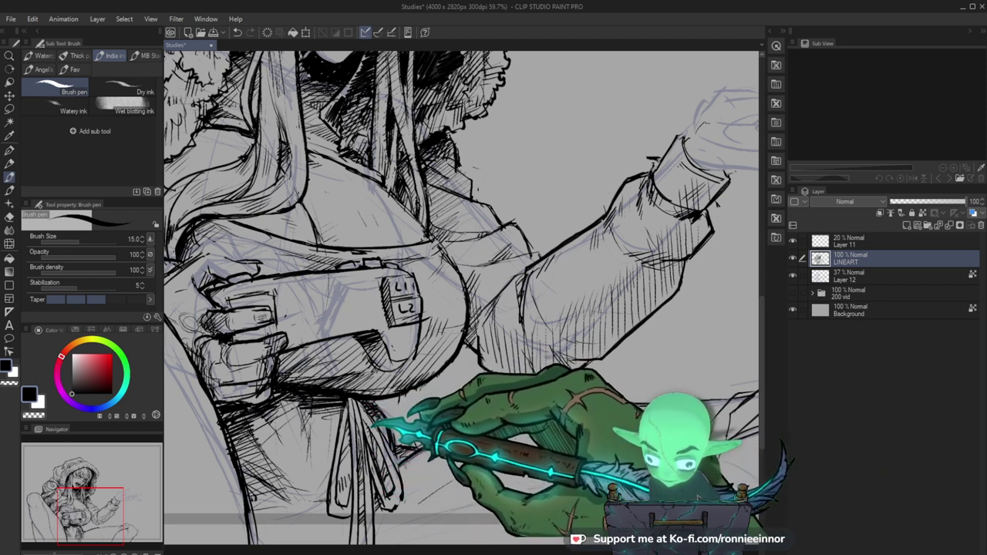
Save the illustration in its current state.
key(ctrl+space)
drag(422, 397, 373, 443)
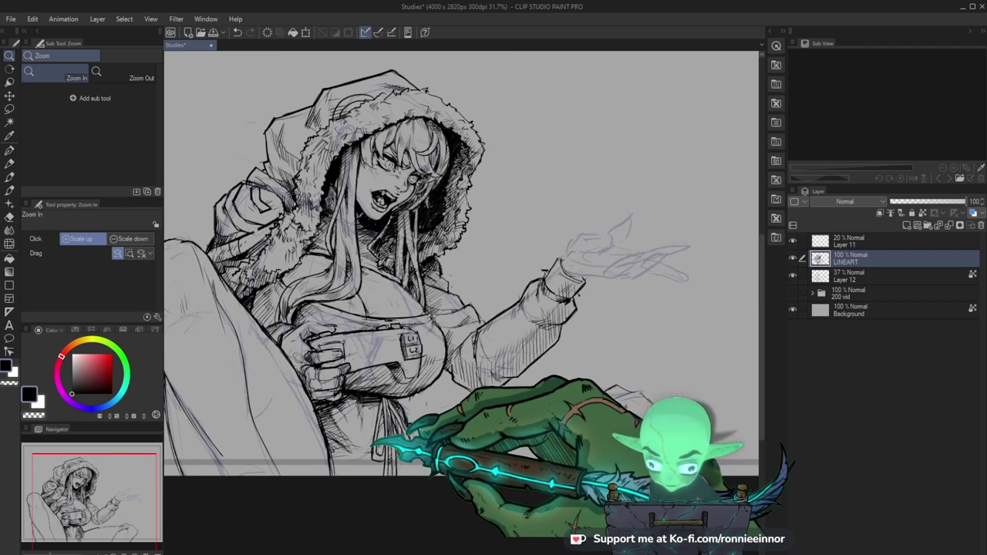
key(ctrl+s)
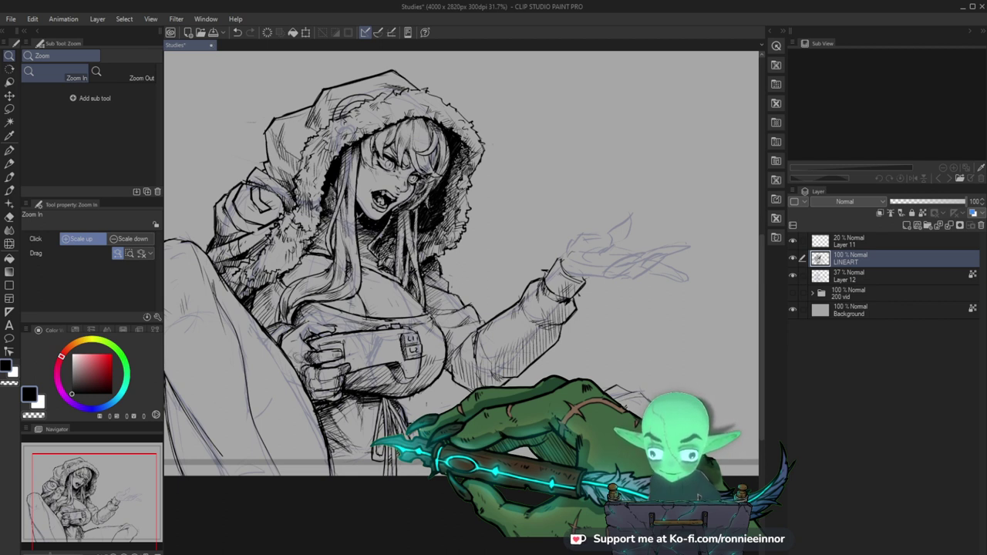
Ink the thigh and bent knee of the folded leg beneath the raised arm with the Brush pen, adding hatching at the knee.
drag(355, 452, 378, 447)
drag(344, 380, 379, 386)
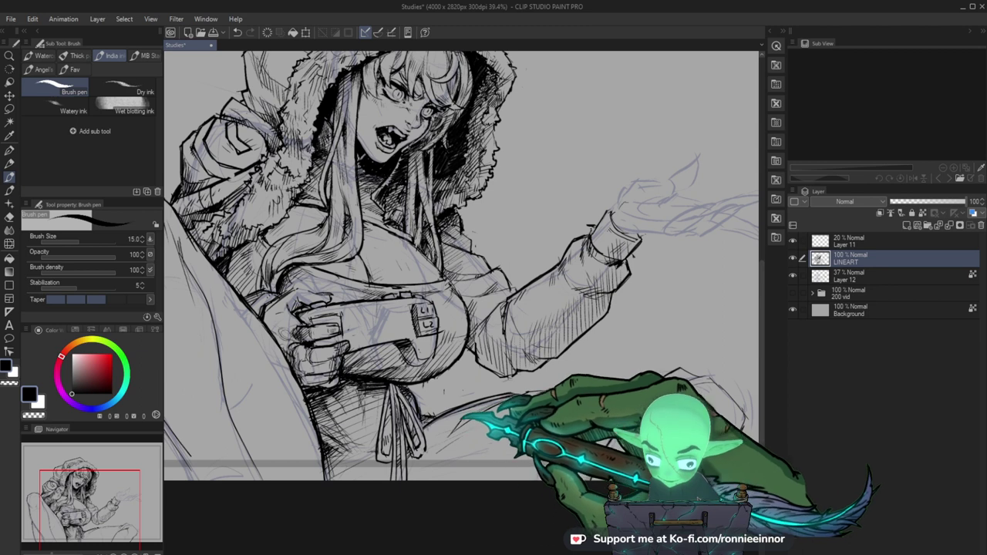
key(e)
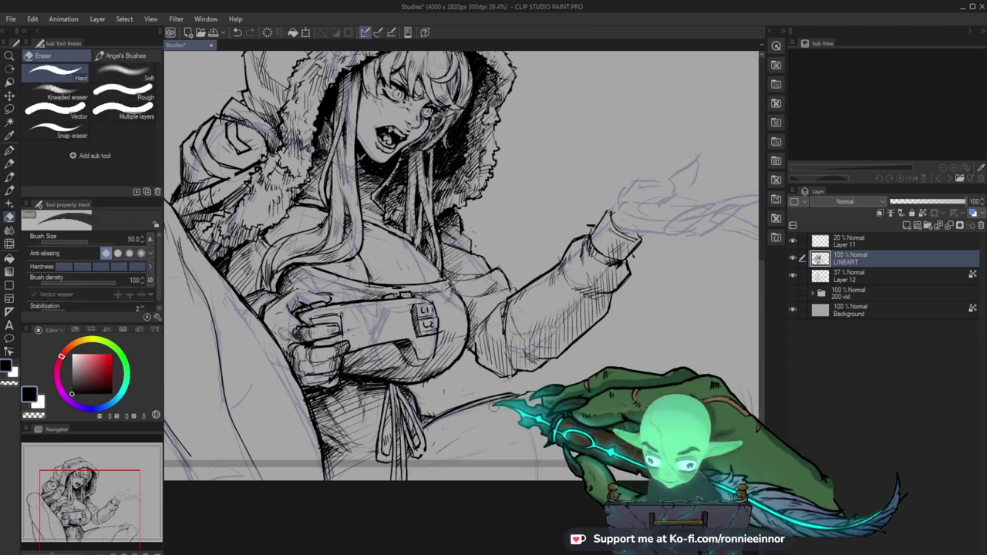
key(p)
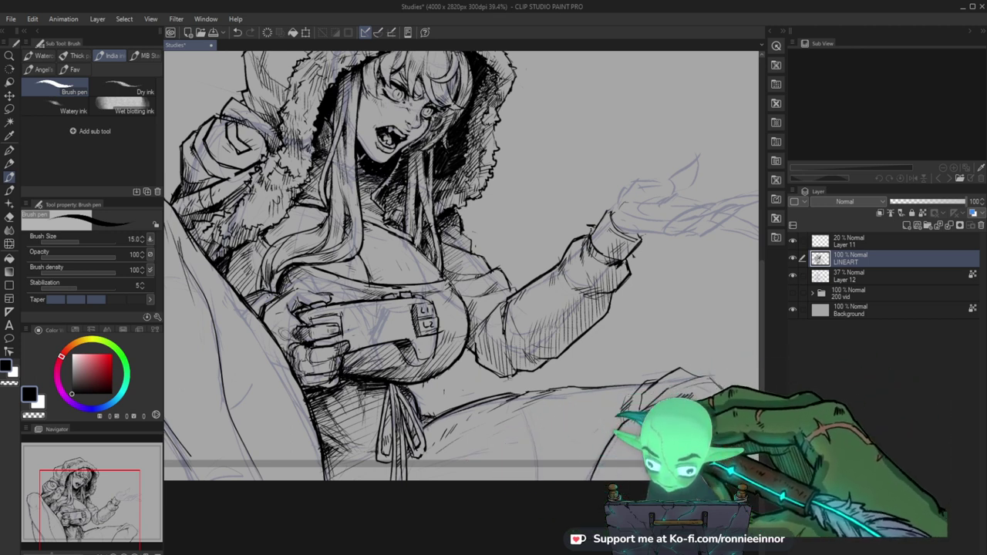
drag(555, 255, 472, 270)
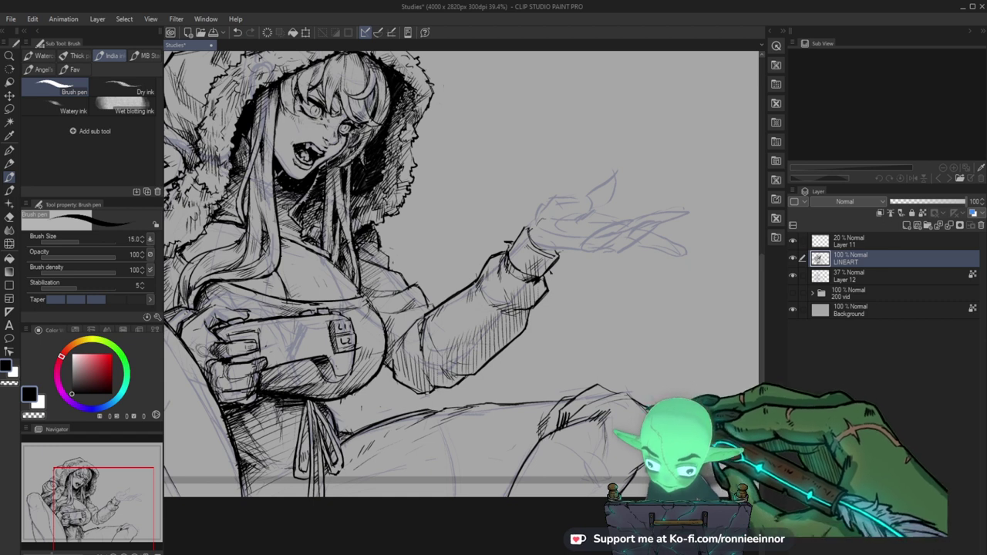
drag(655, 418, 590, 466)
drag(667, 471, 713, 493)
mouse_move(667, 445)
mouse_down()
mouse_move(703, 444)
mouse_move(624, 361)
mouse_up()
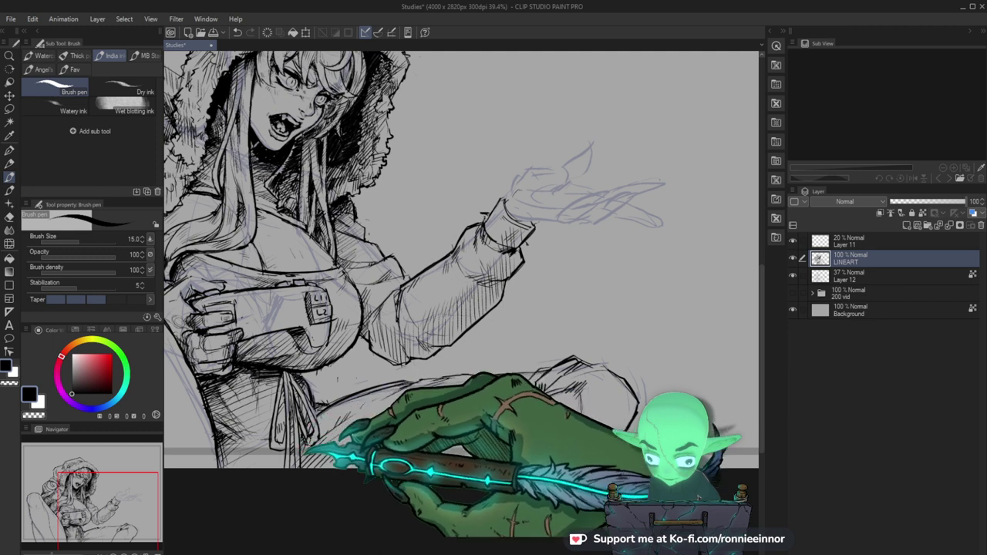
Add short Brush pen strokes and hatching where the hood's peak meets the fur trim.
drag(462, 254, 544, 264)
drag(384, 438, 297, 443)
drag(464, 387, 500, 387)
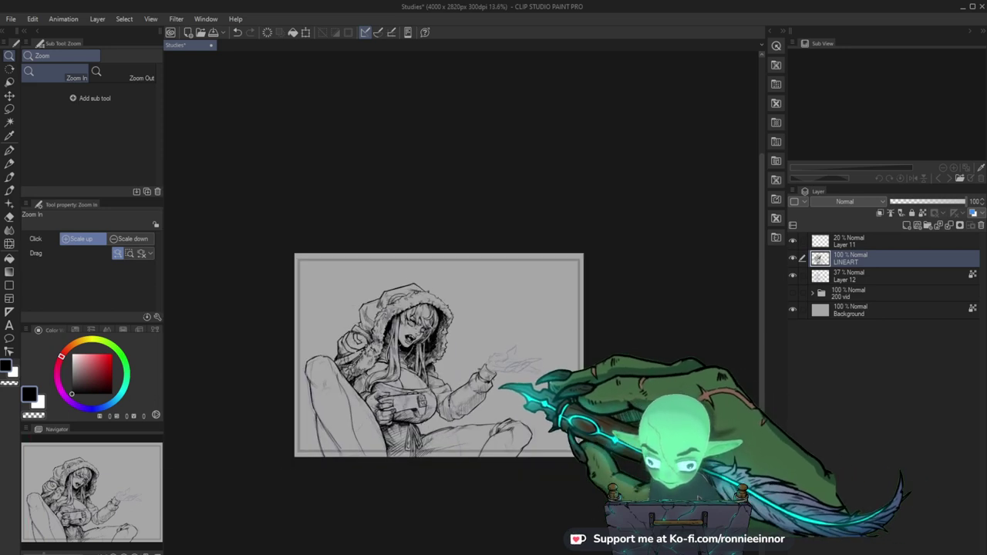
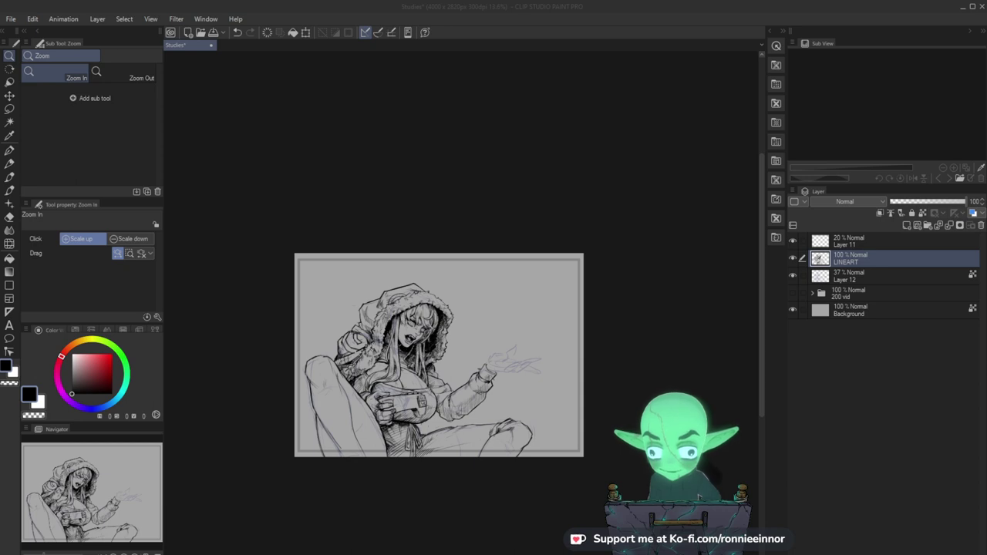
drag(433, 283, 472, 268)
key(b)
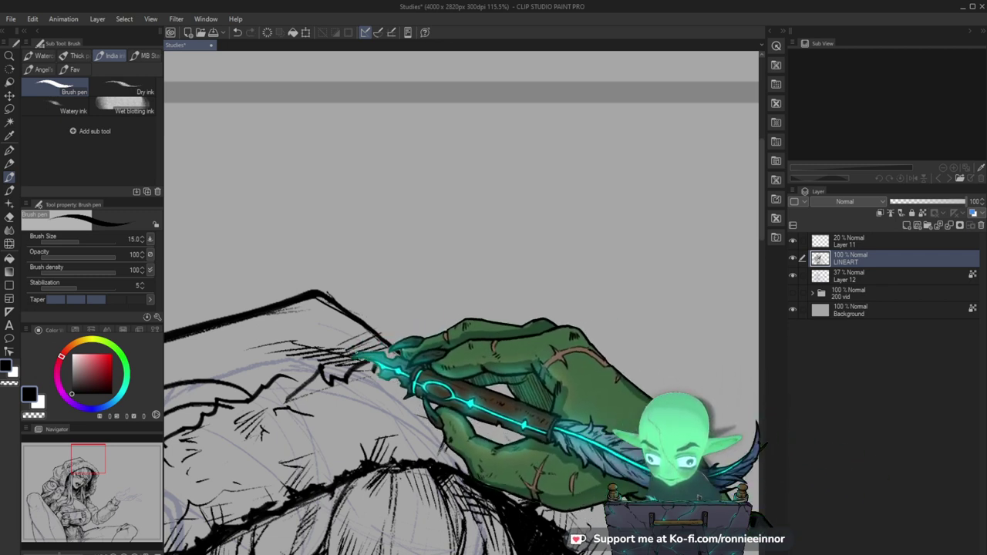
drag(376, 373, 412, 383)
mouse_move(387, 387)
mouse_down()
mouse_move(435, 395)
mouse_move(413, 420)
mouse_move(437, 415)
mouse_up()
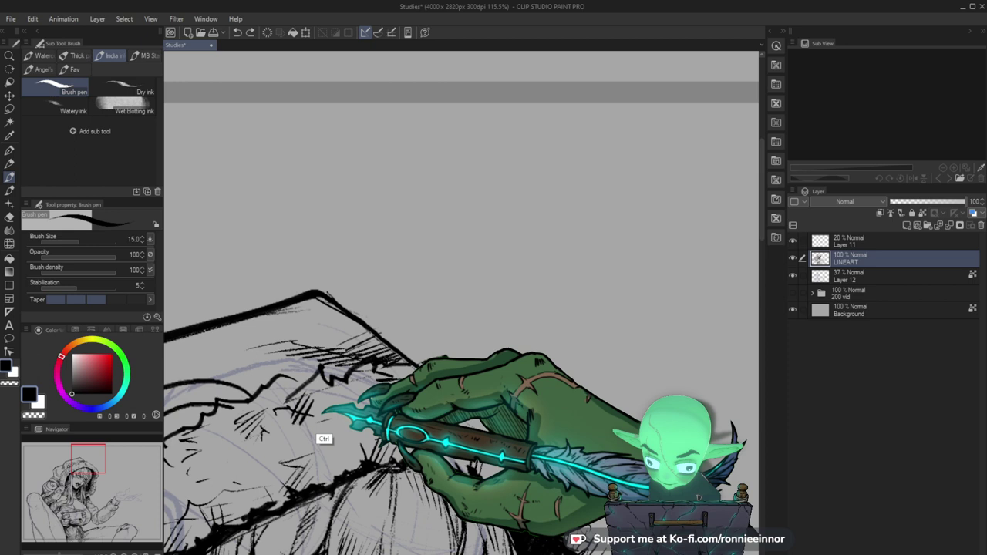
Refine the jagged outer edge of the hood's fur trim beside the face with the Brush pen and hard eraser.
key(ctrl+space)
mouse_move(347, 461)
mouse_down()
mouse_move(455, 370)
mouse_move(592, 332)
mouse_up()
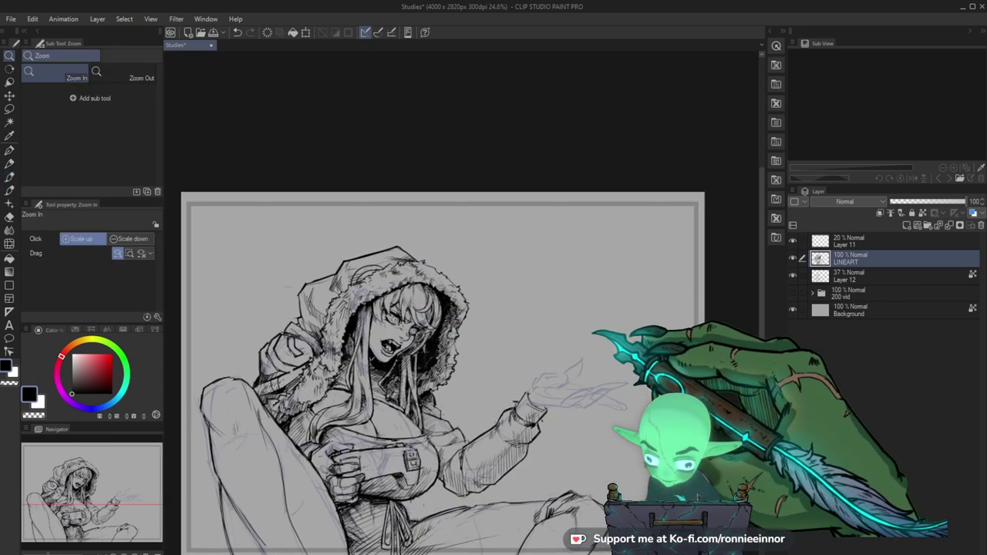
drag(459, 260, 494, 263)
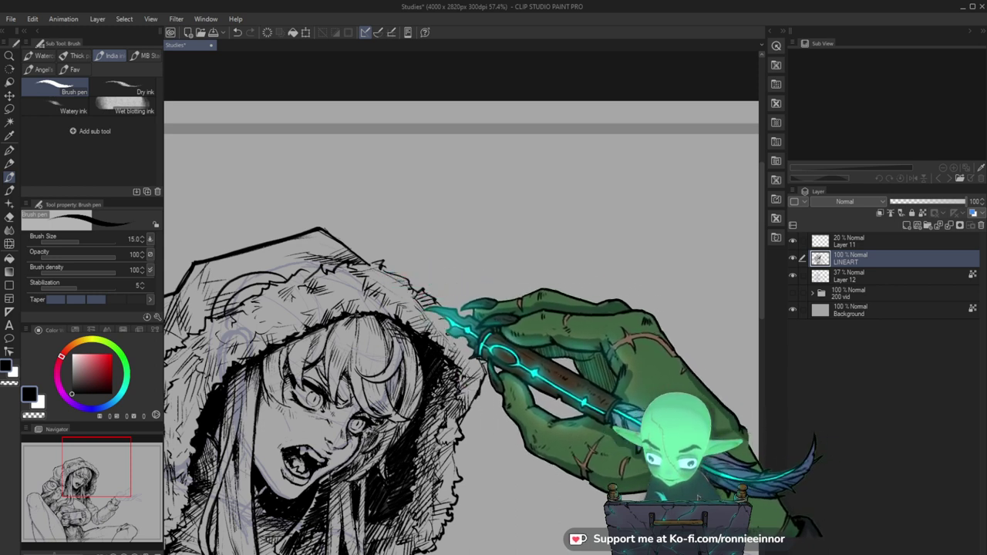
mouse_move(461, 342)
mouse_down()
mouse_move(498, 341)
mouse_move(483, 368)
mouse_up()
key(e)
key(b)
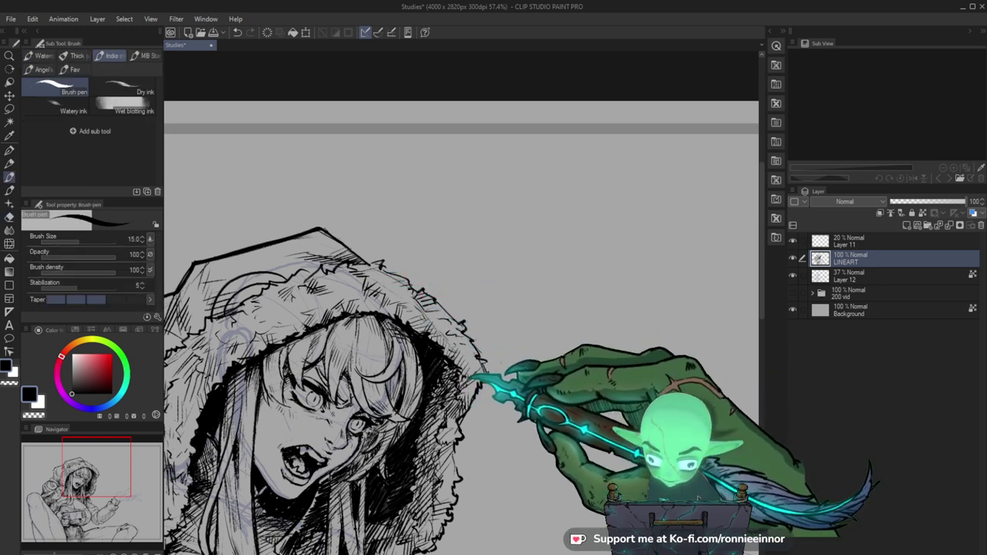
drag(479, 402, 514, 342)
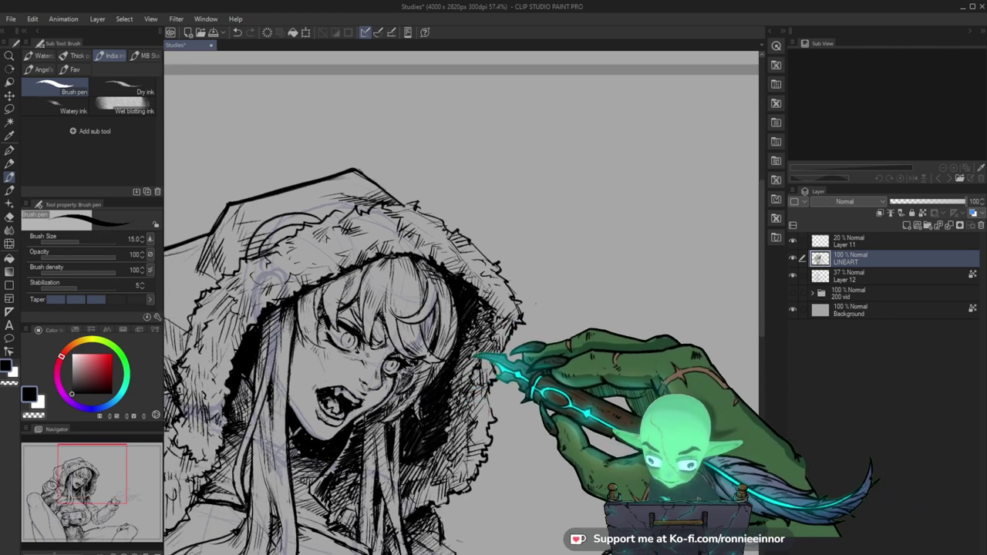
Touch up the wrist and back of the hand gripping the controller, alternating the hard eraser and Brush pen.
drag(520, 382, 572, 291)
drag(387, 285, 441, 290)
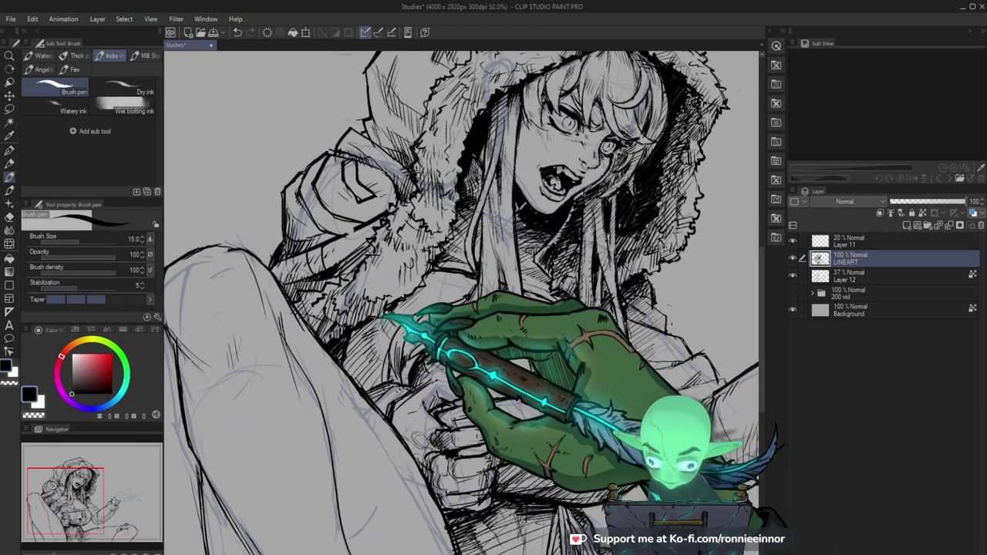
drag(447, 354, 412, 362)
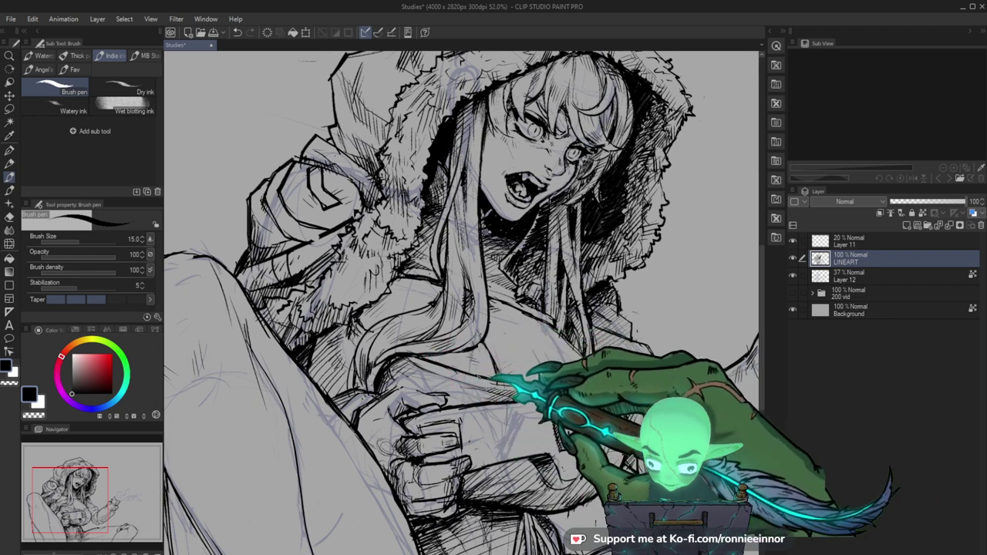
drag(574, 389, 523, 422)
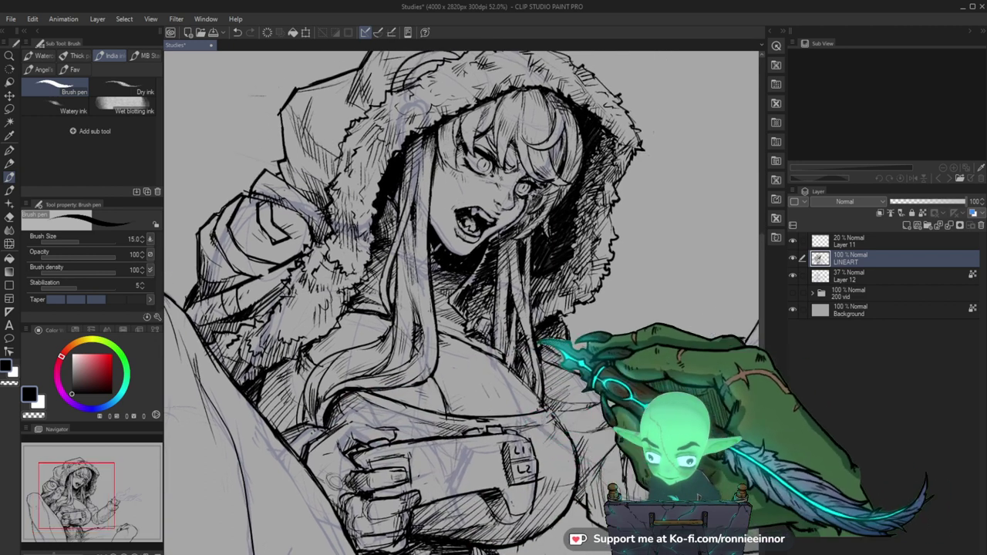
key(e)
key(b)
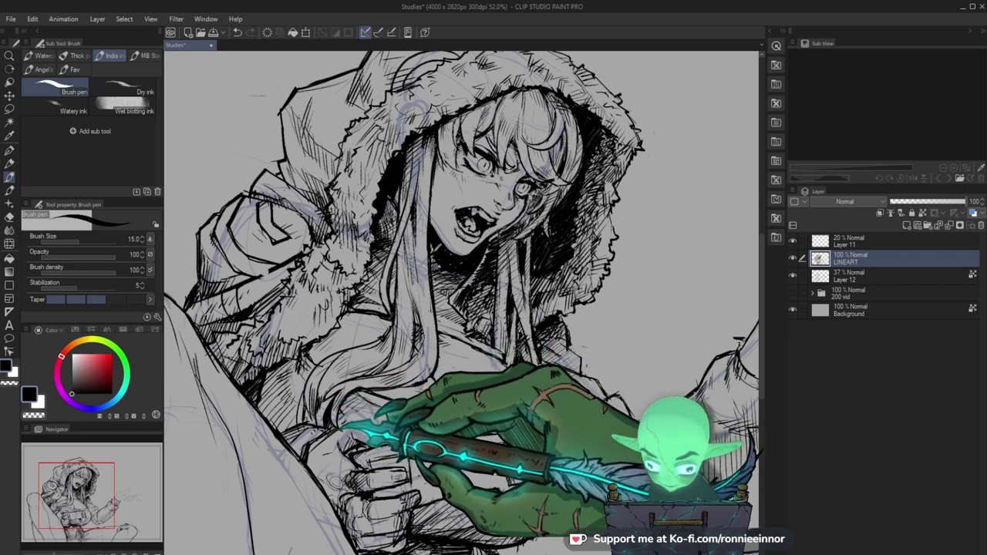
key(e)
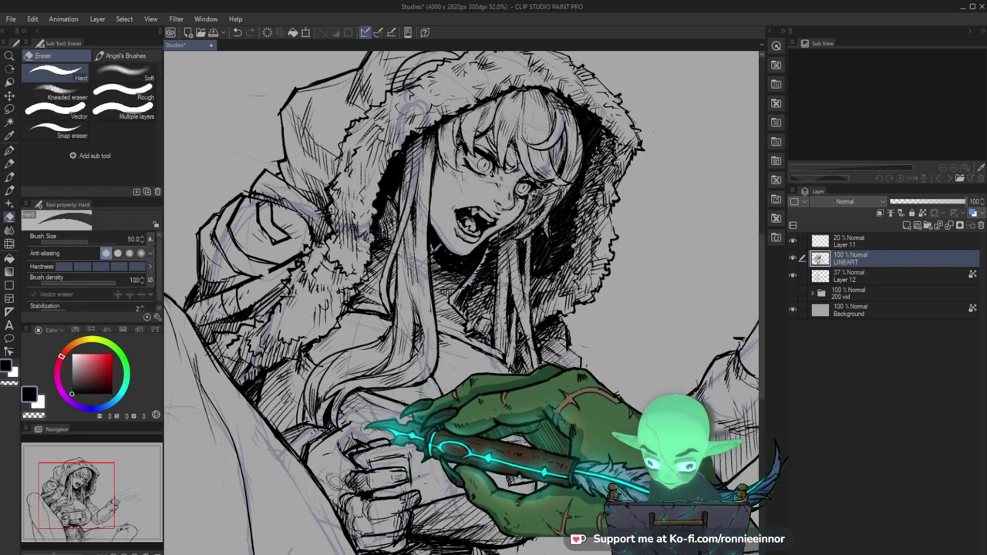
key(b)
drag(426, 493, 398, 412)
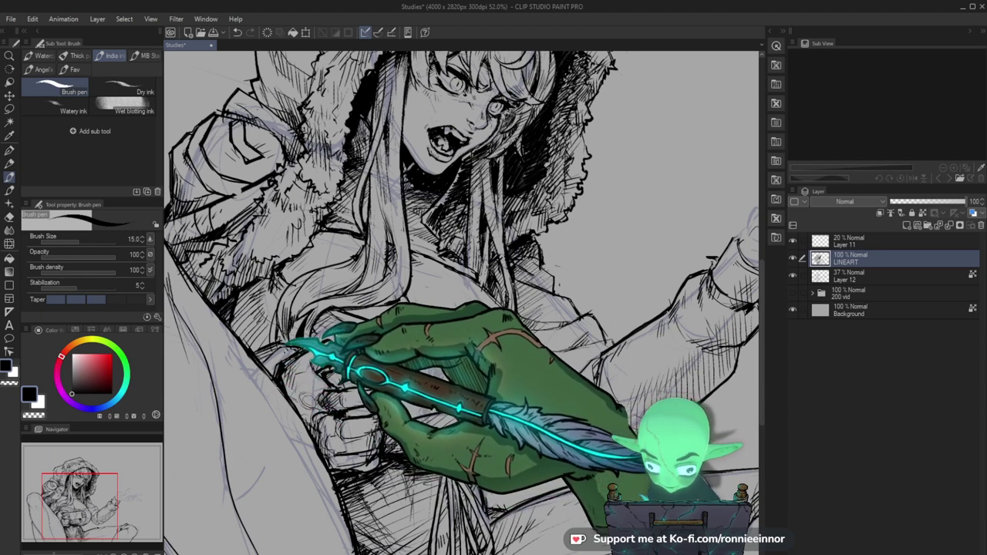
Undo the last Brush pen stroke on the sleeve above the gripping hand.
drag(332, 312, 397, 358)
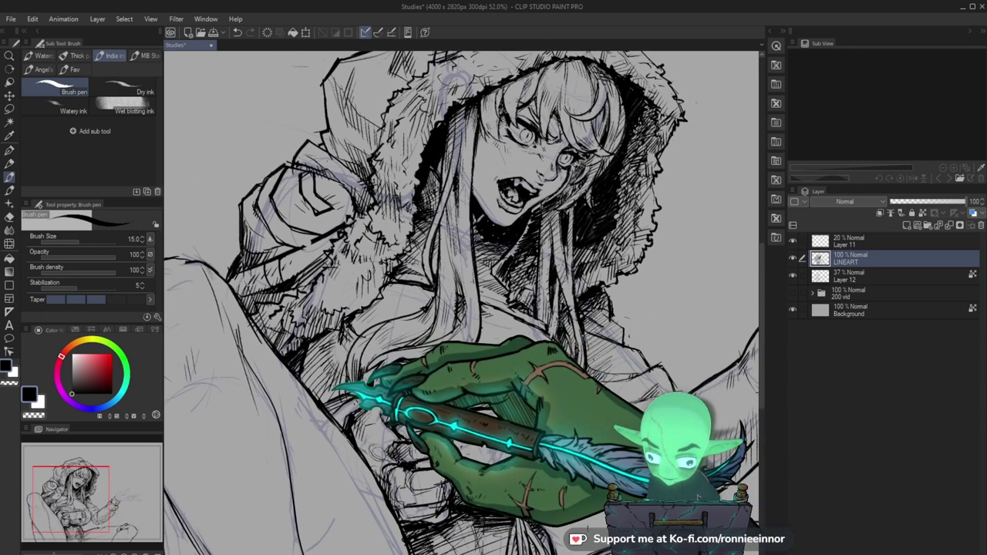
drag(447, 404, 352, 505)
drag(473, 398, 507, 361)
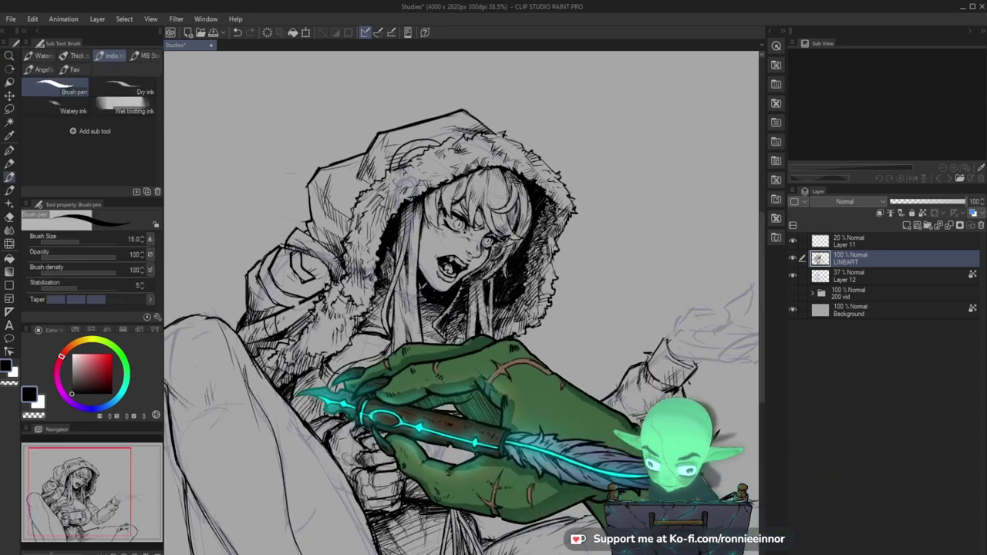
key(ctrl+z)
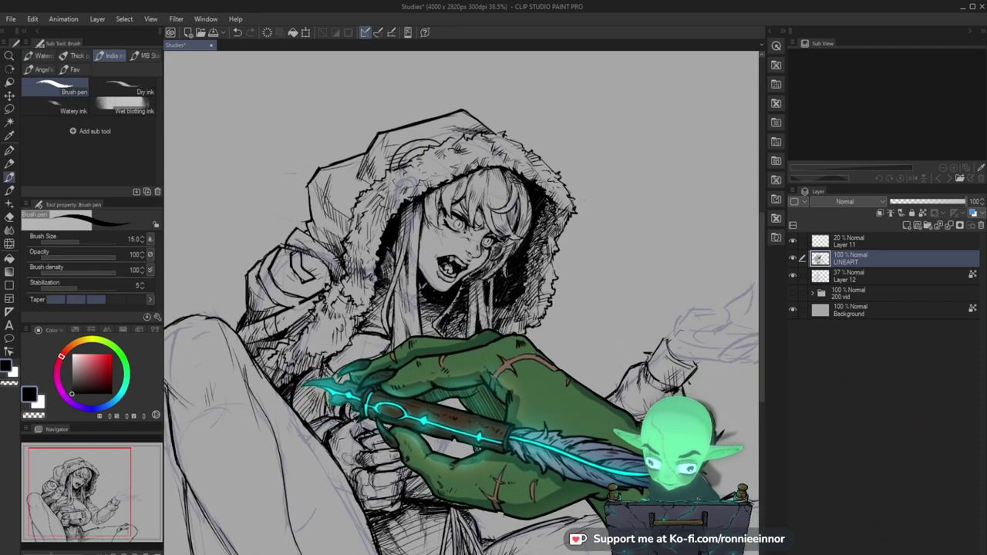
Clean up and redraw the finger contours around the controller grip with the hard eraser and Brush pen.
drag(615, 522, 570, 458)
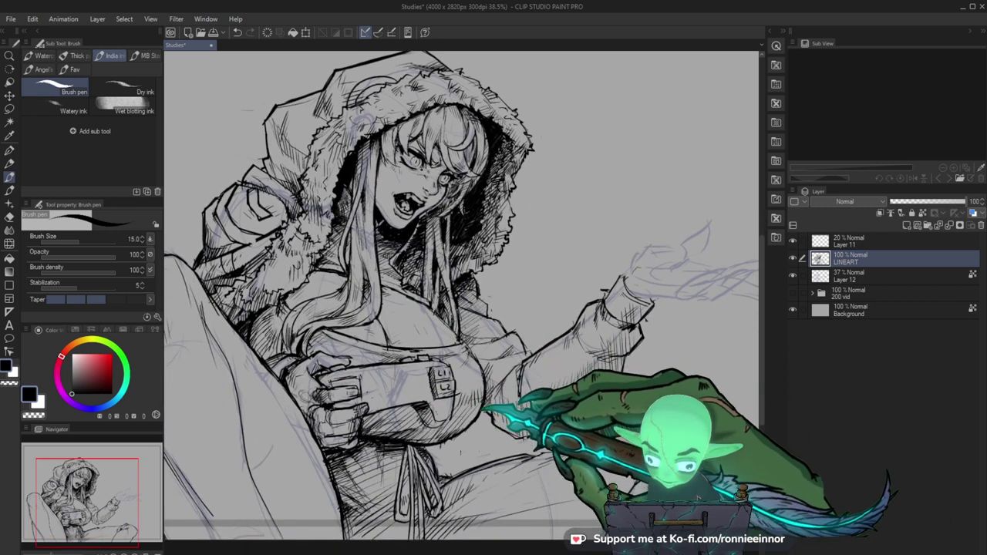
key(e)
scroll(412, 383, up, 2)
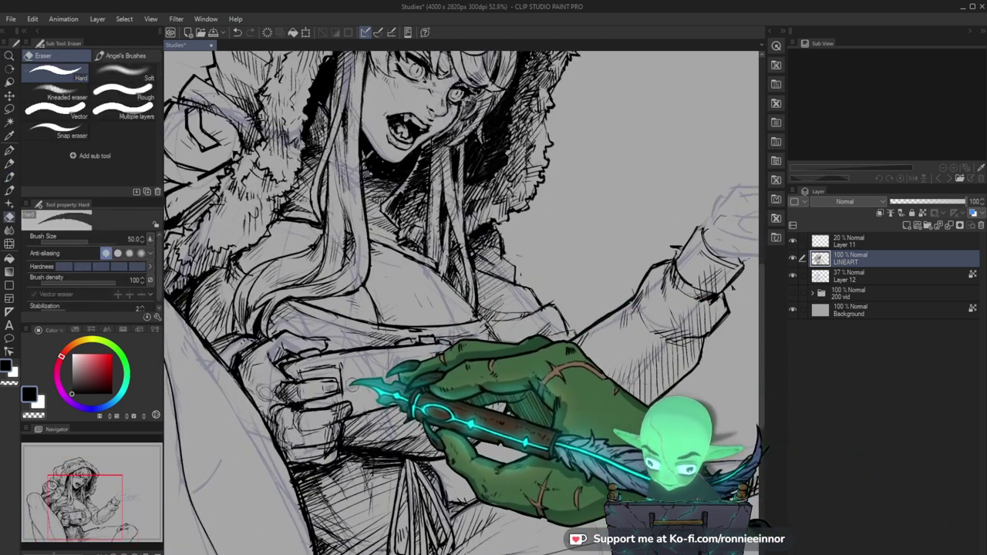
key(b)
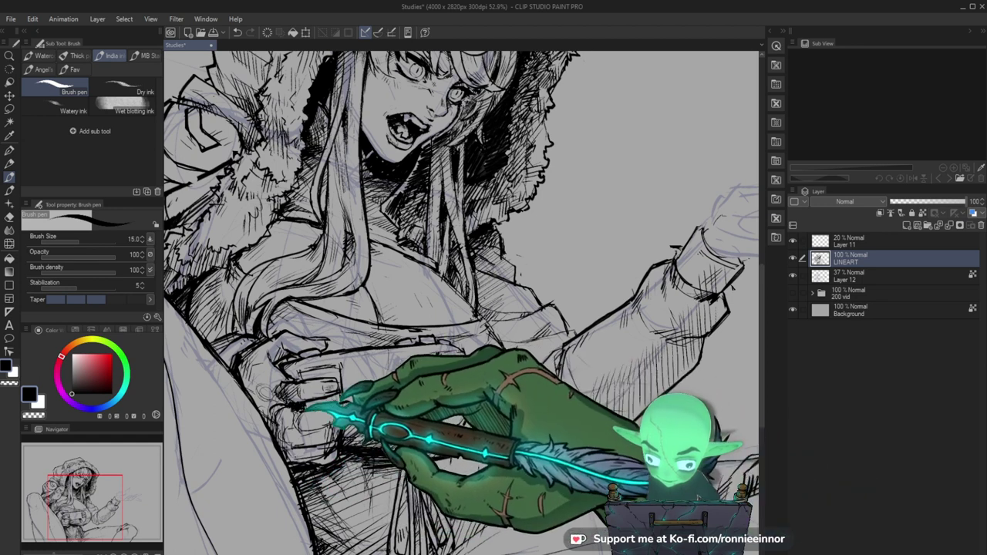
key(e)
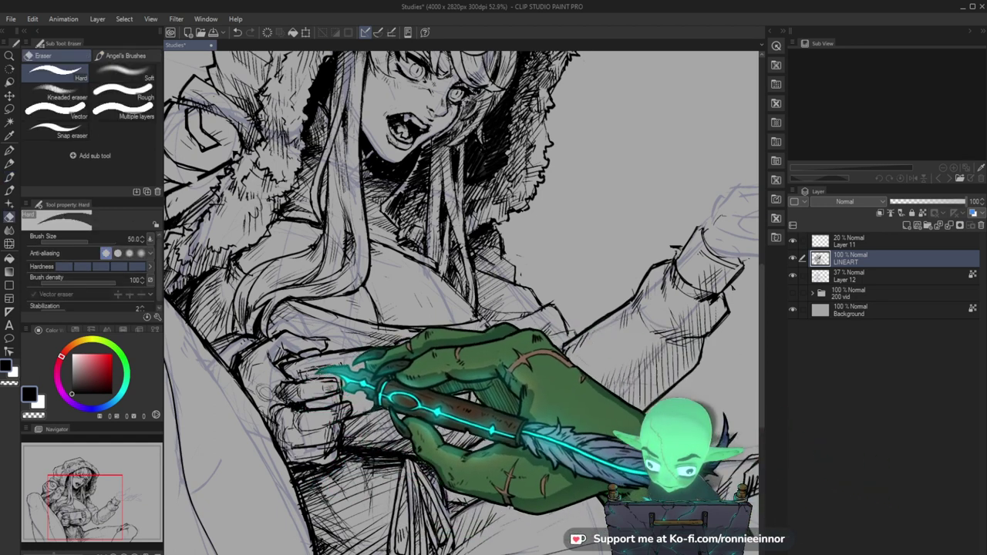
key(b)
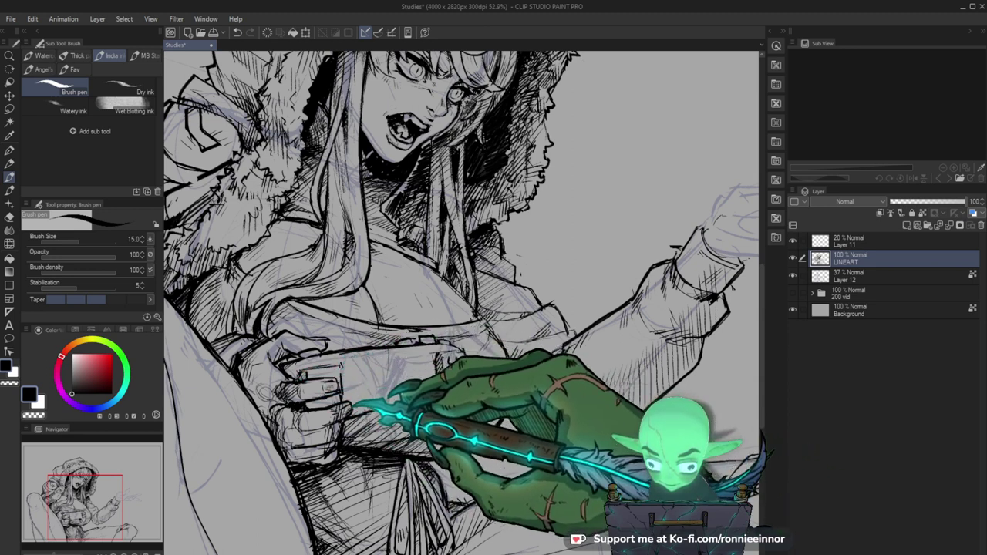
key(e)
key(b)
key(e)
key(b)
Refine the long hair lock over the chest and the linework around the controller with the Brush pen and hard eraser.
drag(340, 442, 404, 417)
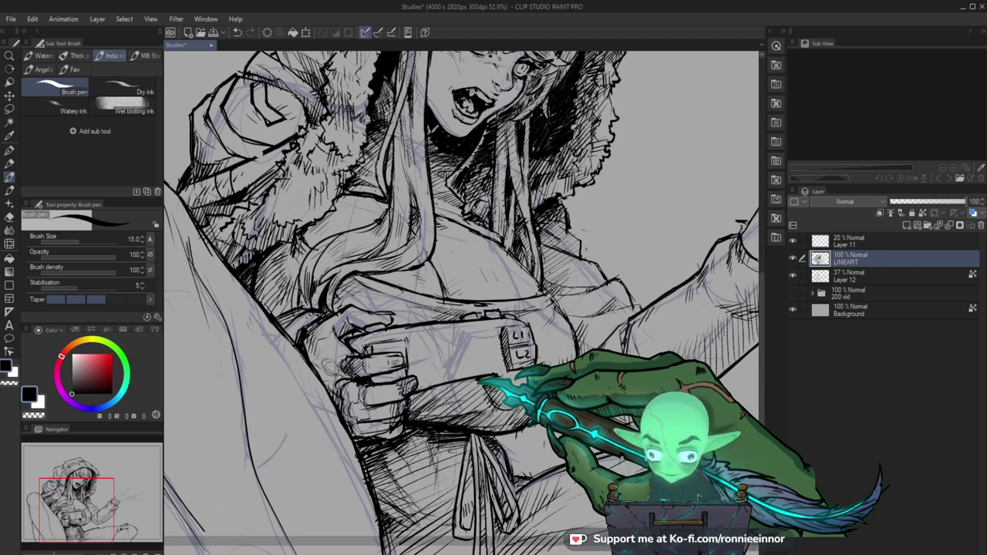
mouse_move(420, 234)
mouse_down()
mouse_move(425, 247)
mouse_move(443, 218)
mouse_up()
key(e)
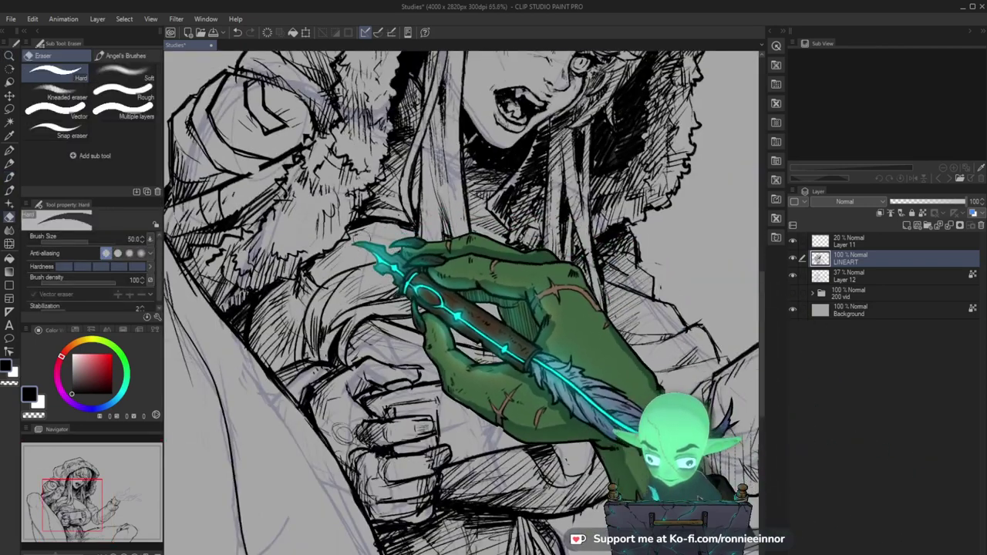
key(b)
mouse_move(461, 293)
mouse_down()
mouse_move(576, 395)
mouse_move(473, 358)
mouse_move(336, 267)
mouse_up()
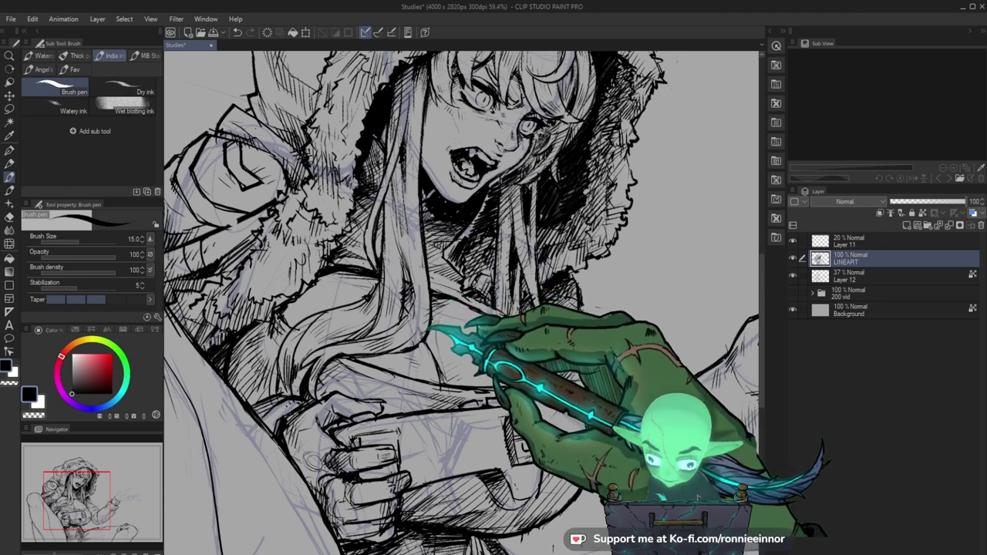
drag(484, 351, 532, 477)
drag(531, 422, 441, 404)
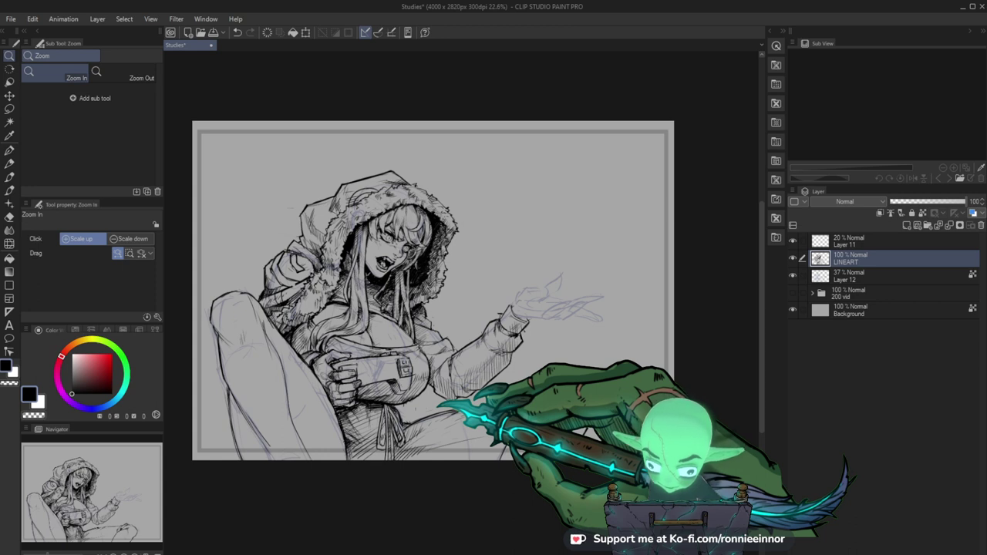
Touch up the sleeve and the lower fur trim beside the raised knee, alternating the hard eraser and Brush pen.
drag(413, 321, 449, 320)
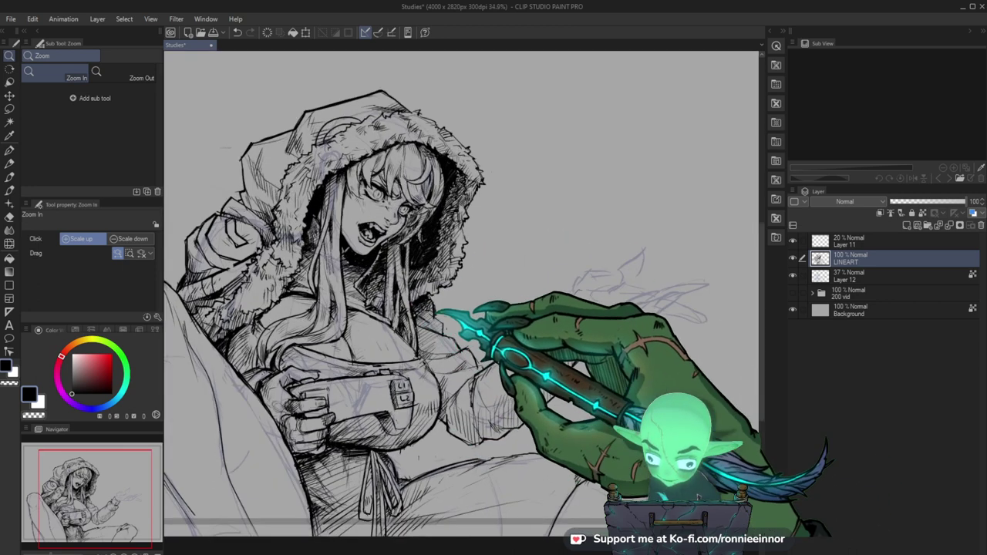
drag(243, 319, 270, 312)
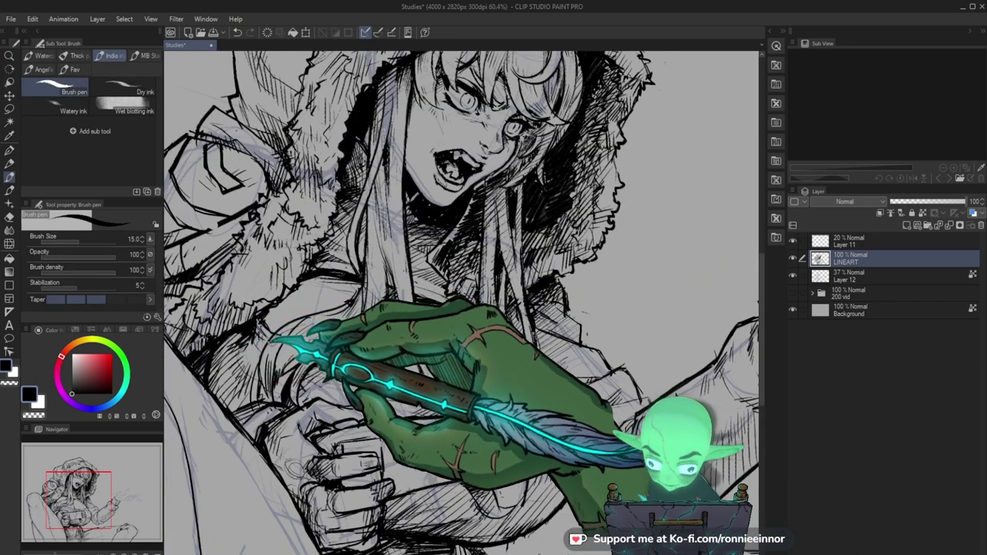
key(ctrl+minus)
drag(493, 468, 522, 446)
drag(377, 355, 407, 353)
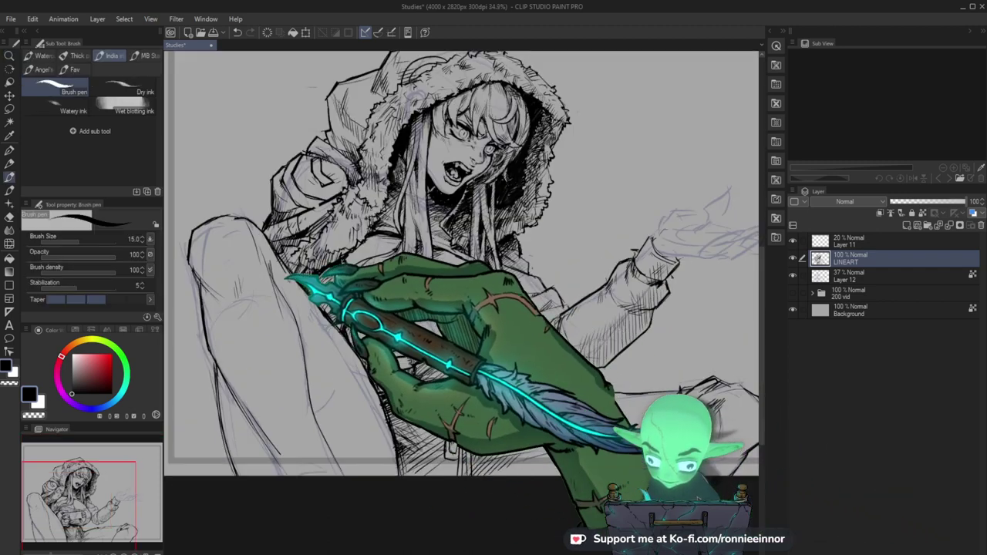
key(e)
key(b)
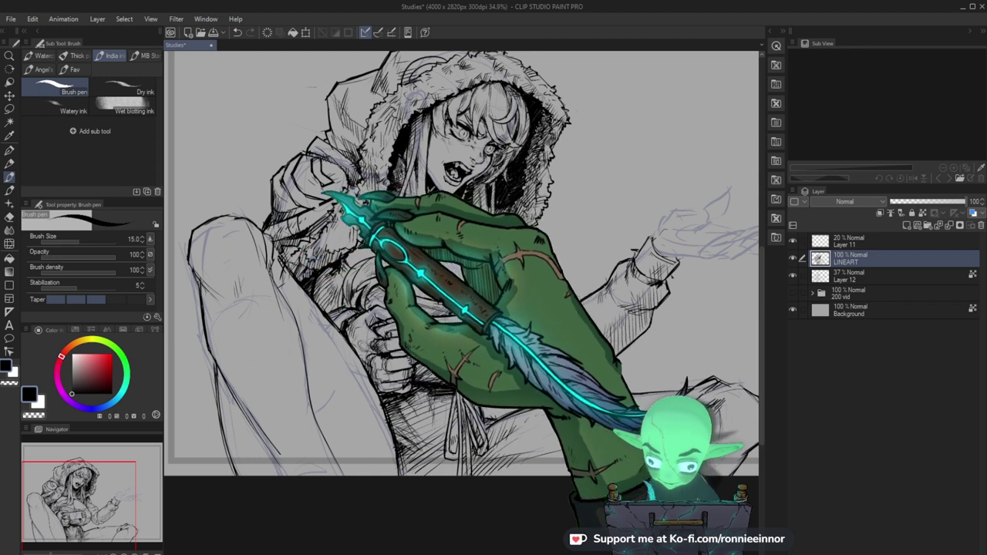
key(e)
key(b)
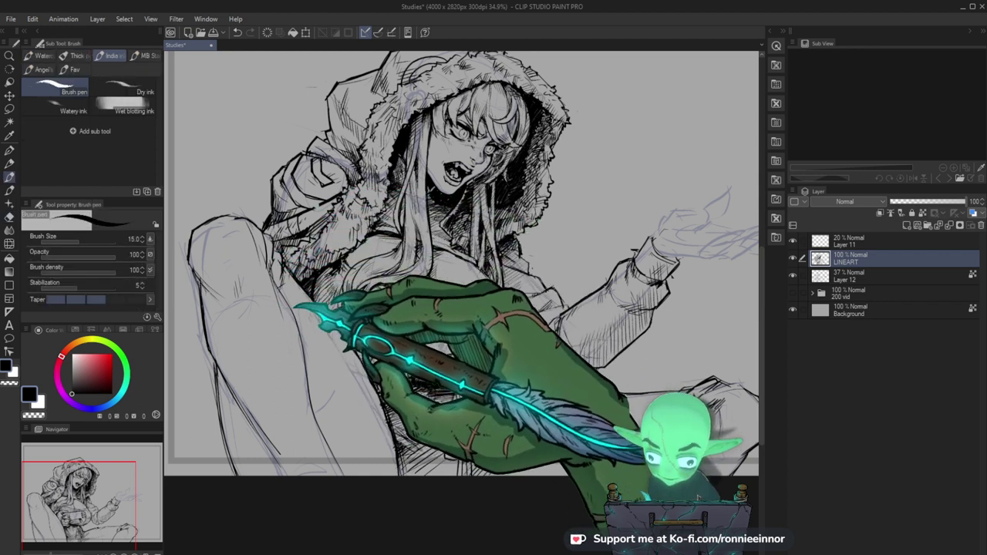
Ink the outer contour and inner fold lines of the raised leg with the Brush pen and hard eraser.
drag(472, 494, 452, 465)
key(e)
key(p)
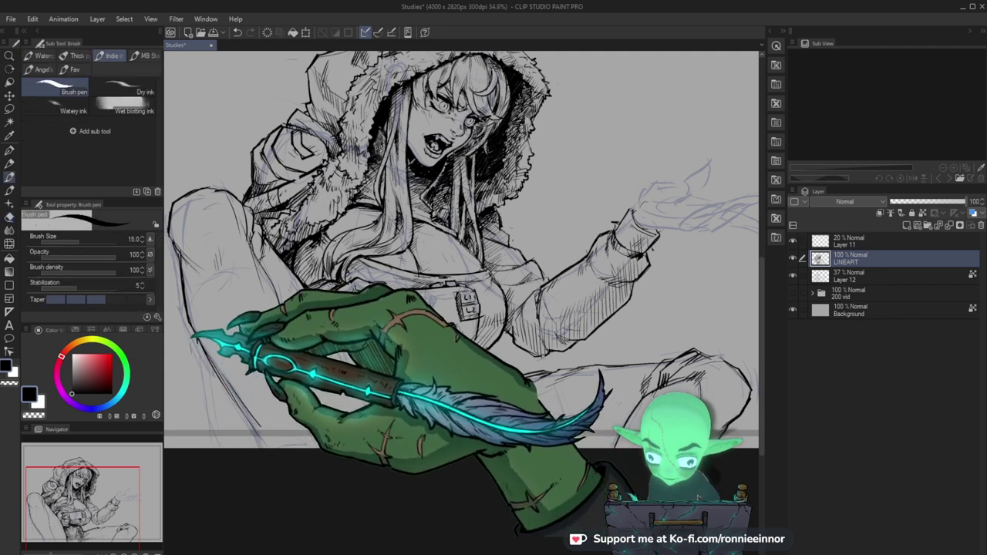
drag(300, 383, 340, 443)
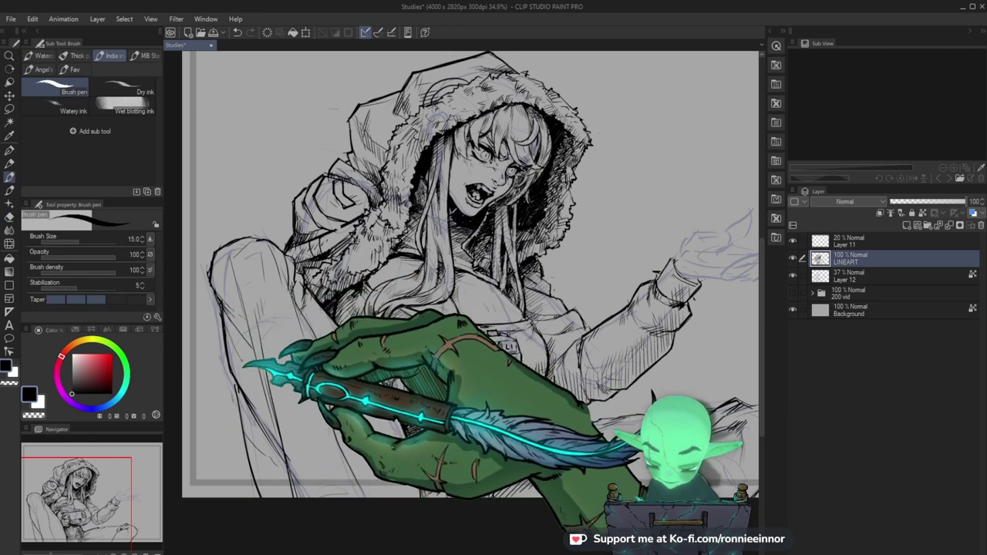
key(e)
key(b)
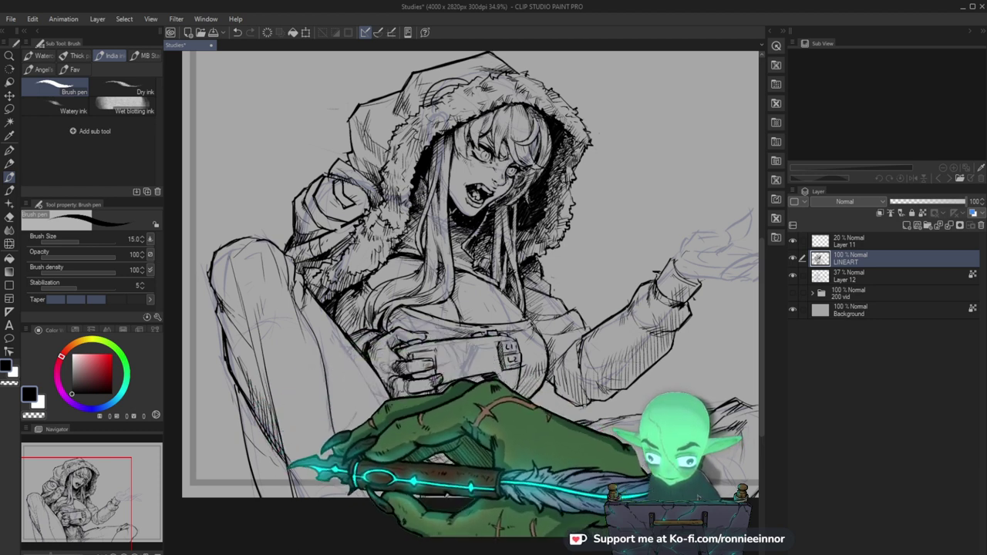
Clean up the lines around the waist and the lower fingers of the gripping hand with the hard eraser and Brush pen.
key(e)
key(b)
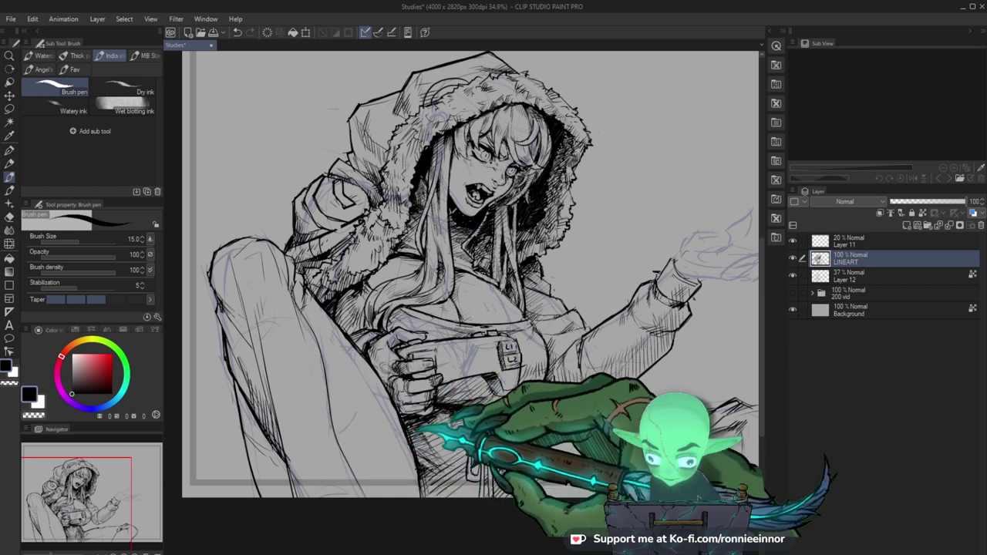
key(e)
key(b)
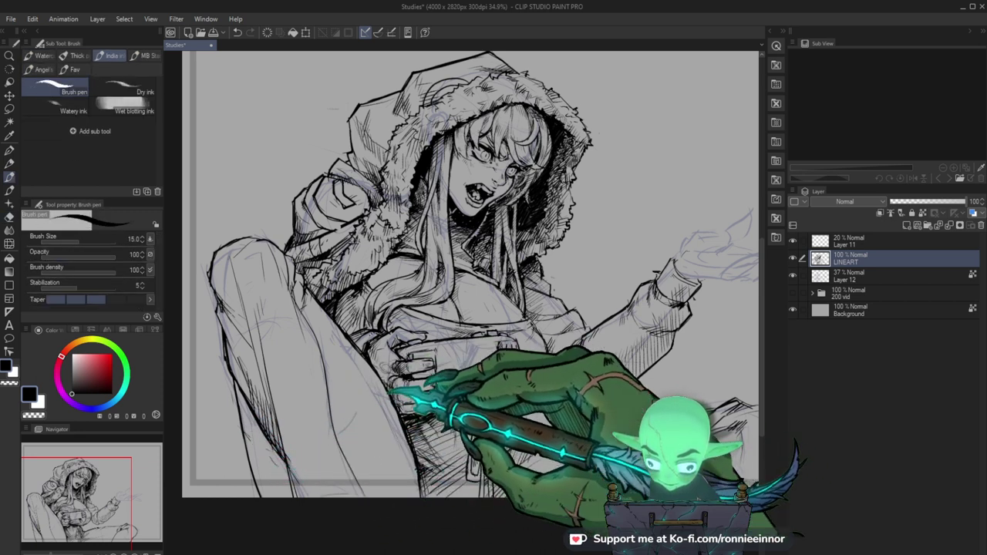
Ink the upper contour of the lowered thigh beside the waist ribbon, correcting it with the hard eraser.
key(ctrl+space)
drag(549, 354, 447, 355)
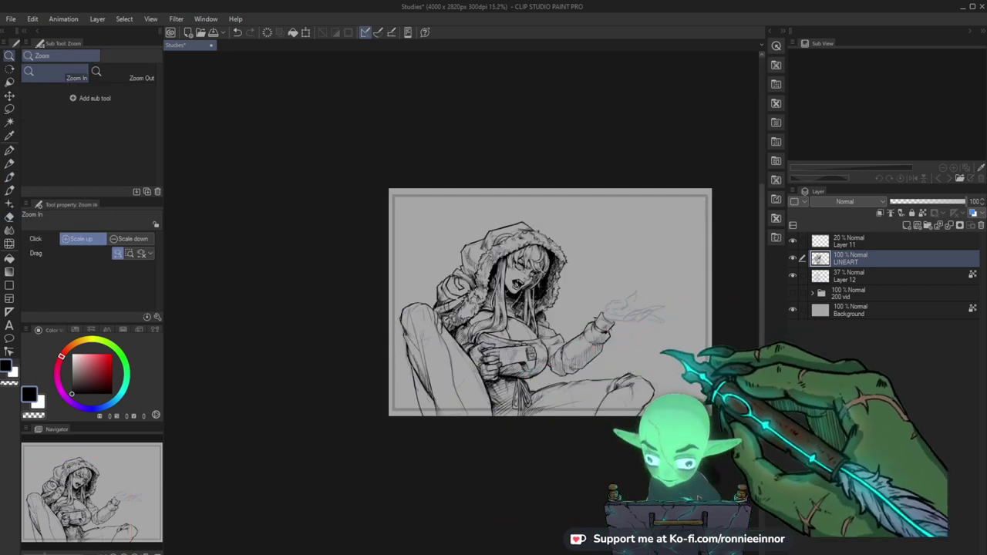
drag(618, 382, 698, 432)
drag(597, 447, 588, 465)
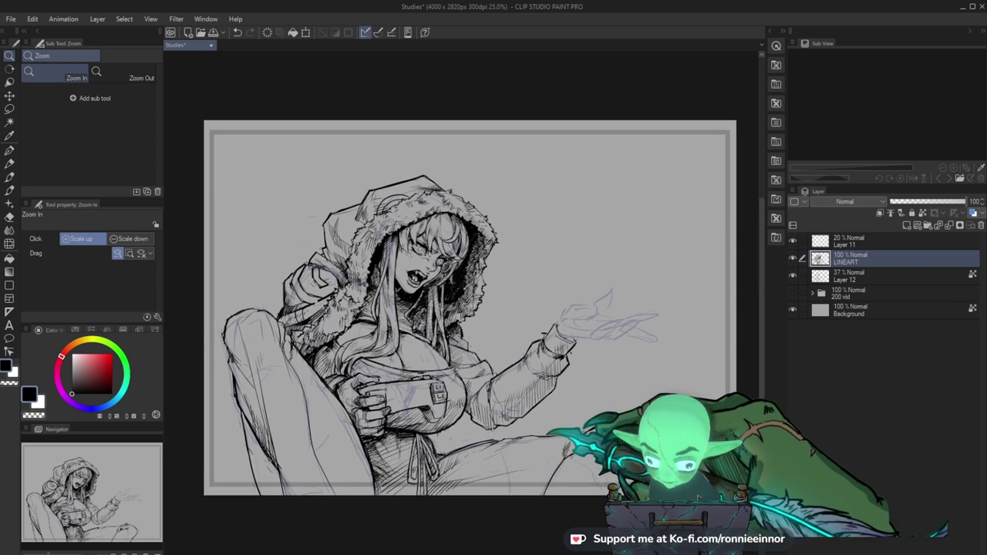
click(396, 463)
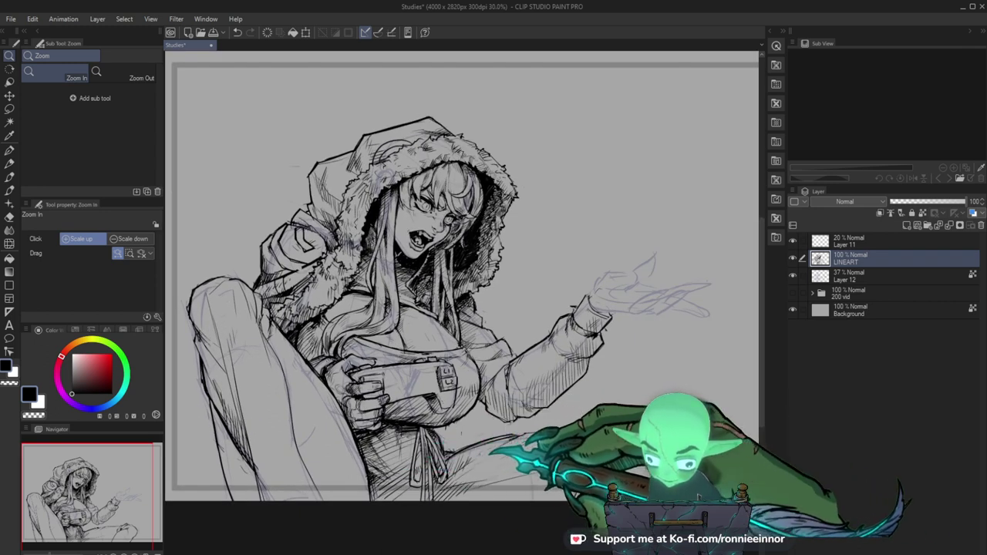
drag(489, 457, 532, 440)
key(e)
key(b)
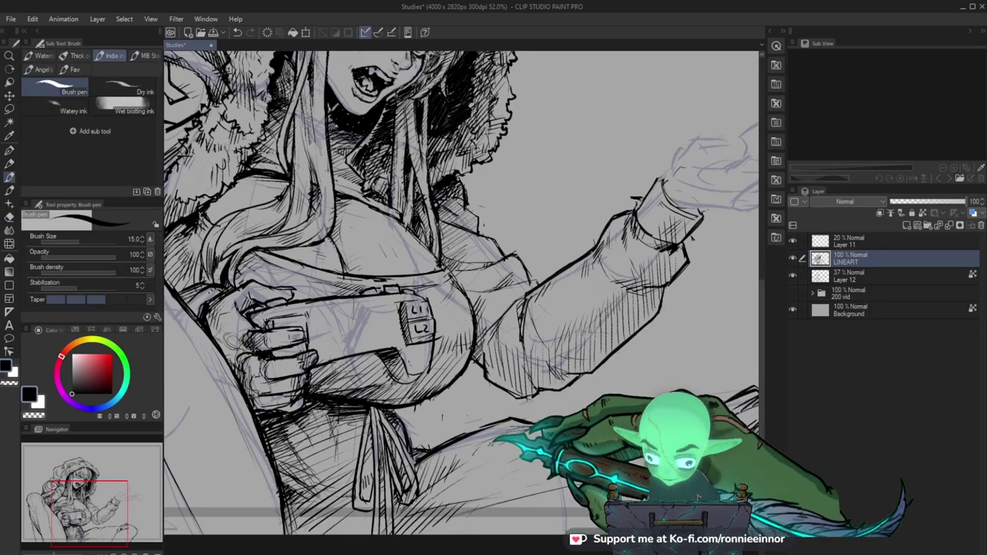
mouse_move(414, 450)
mouse_down()
mouse_move(439, 456)
mouse_move(429, 438)
mouse_move(471, 450)
mouse_up()
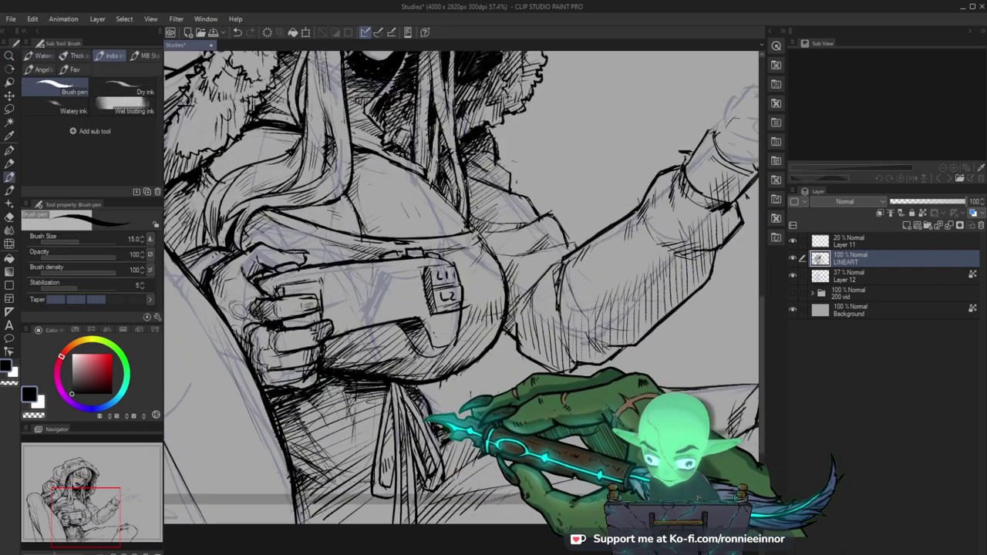
Ink the back of the outstretched hand and the base of its thumb over the sketch with the Brush pen.
drag(474, 411, 385, 420)
mouse_move(565, 393)
mouse_down()
mouse_move(623, 461)
mouse_move(615, 465)
mouse_up()
mouse_move(481, 394)
mouse_down()
mouse_move(524, 399)
mouse_move(469, 420)
mouse_move(459, 450)
mouse_up()
key(e)
mouse_move(525, 359)
mouse_down()
mouse_move(584, 367)
mouse_move(531, 421)
mouse_up()
key(b)
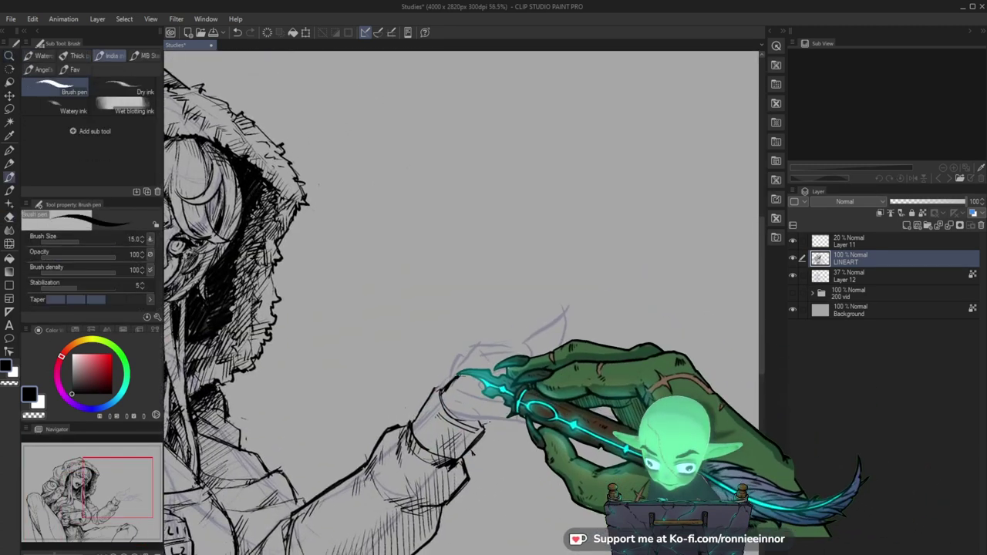
drag(484, 352, 508, 349)
mouse_move(510, 351)
mouse_down()
mouse_move(526, 366)
mouse_move(513, 376)
mouse_move(566, 384)
mouse_up()
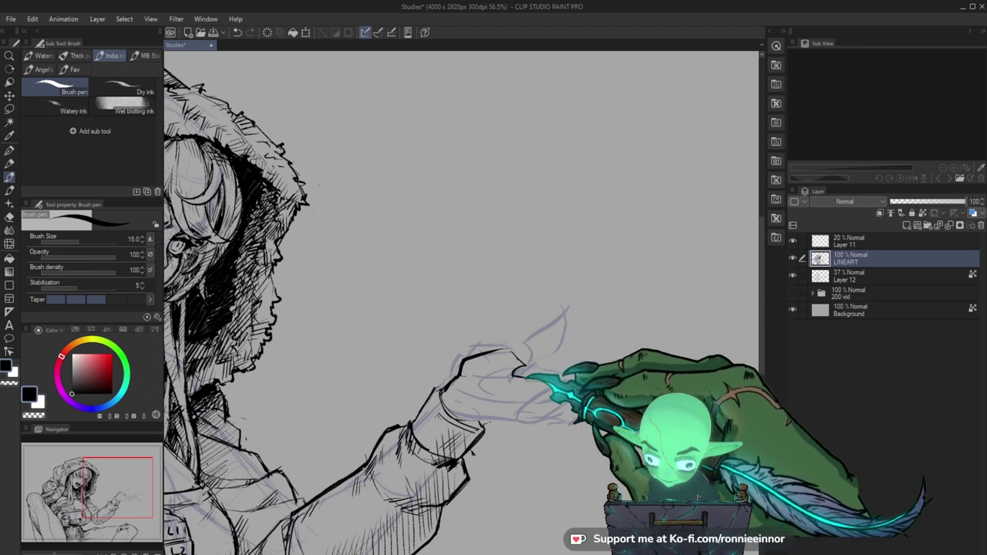
drag(487, 375, 535, 383)
Touch up the hair strands of the bangs above the eye with the Brush pen.
key(ctrl+space)
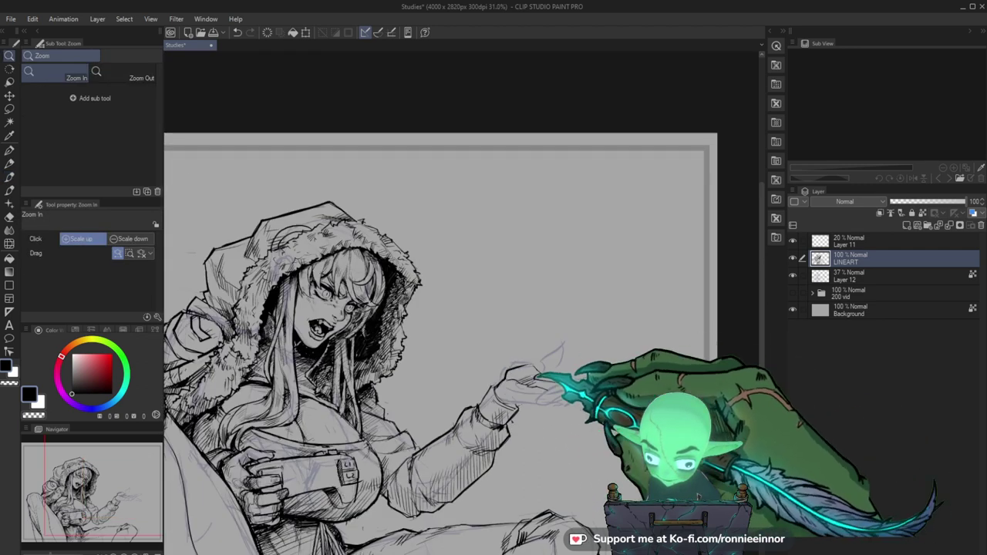
drag(345, 265, 407, 265)
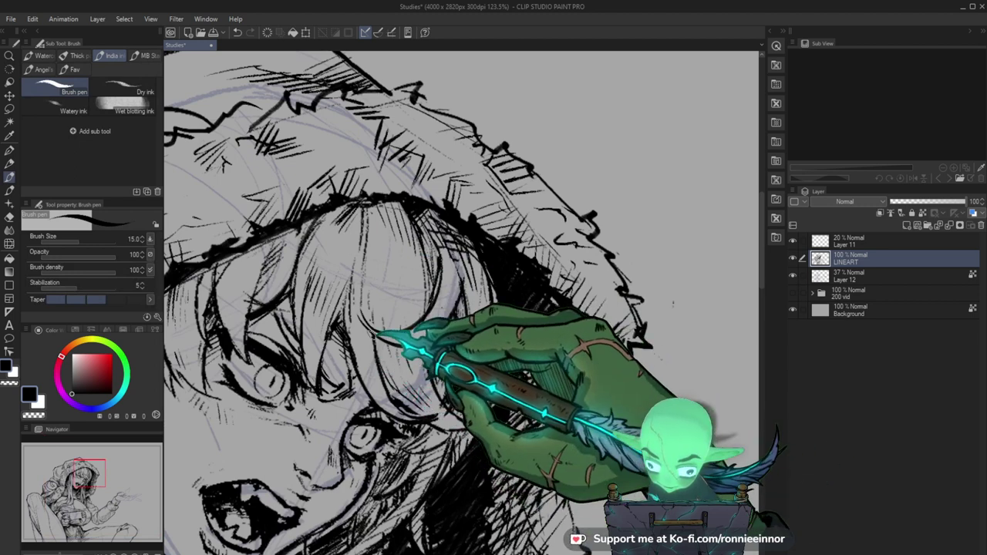
key(ctrl+space)
drag(441, 361, 378, 363)
drag(467, 445, 456, 353)
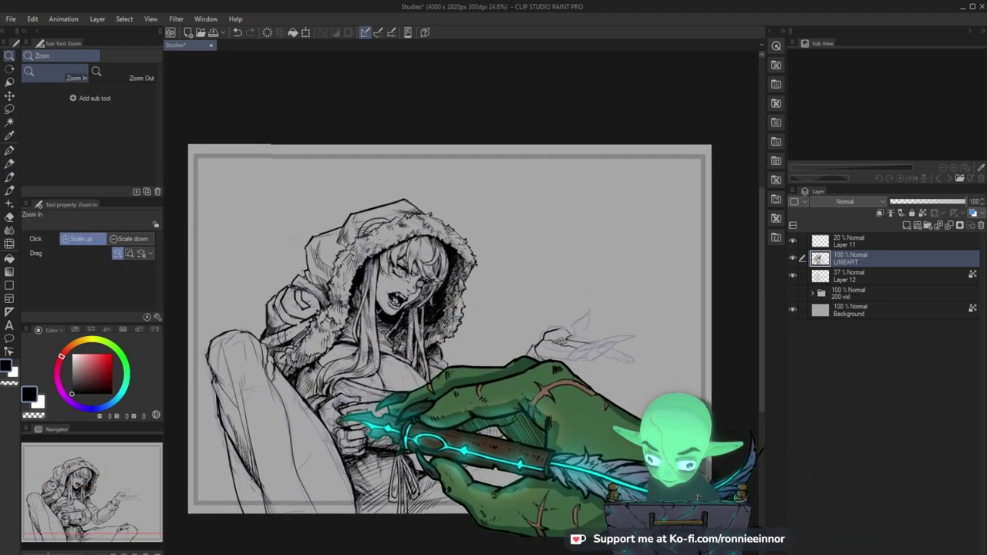
Add Brush pen hatching along the raised leg and beside the gripping hand.
drag(288, 392, 312, 385)
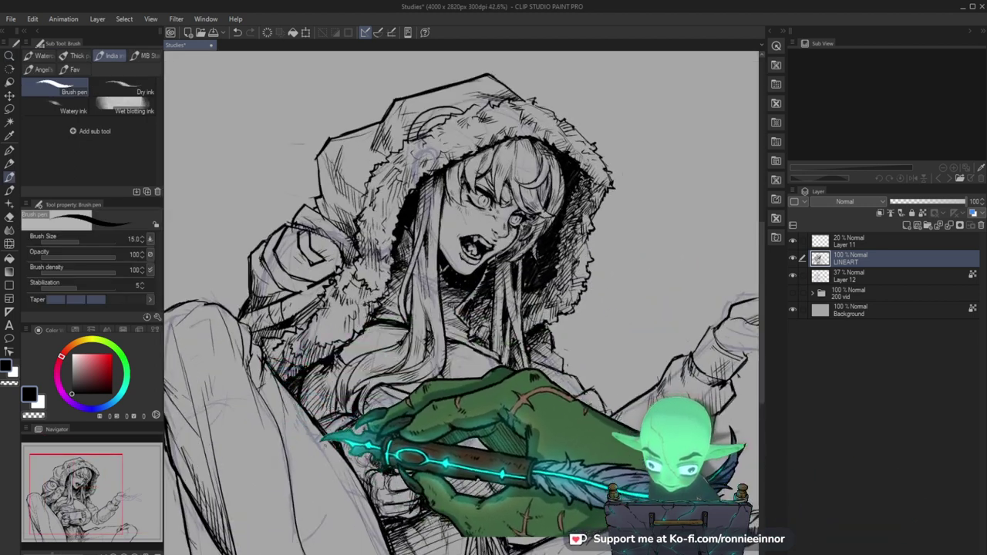
scroll(359, 451, down, 3)
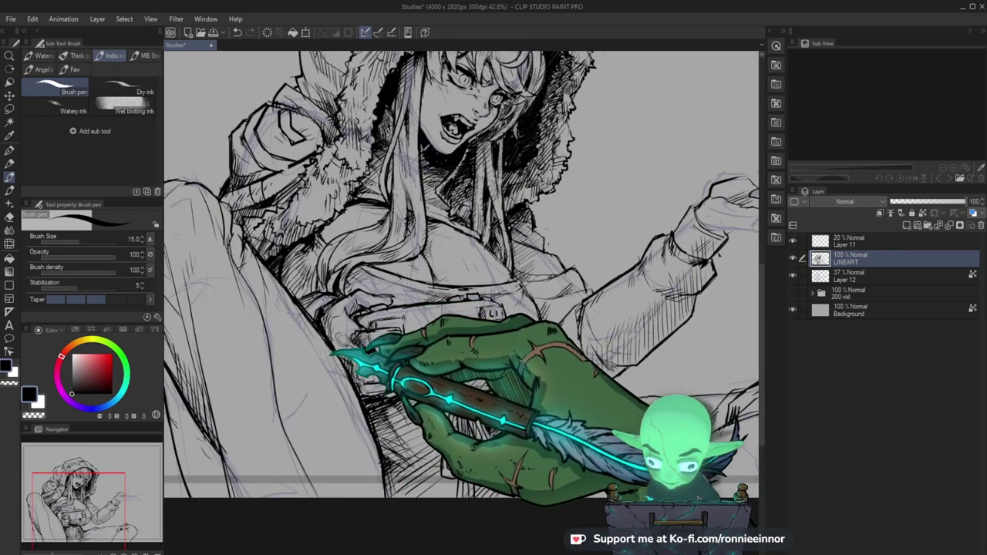
drag(569, 401, 490, 497)
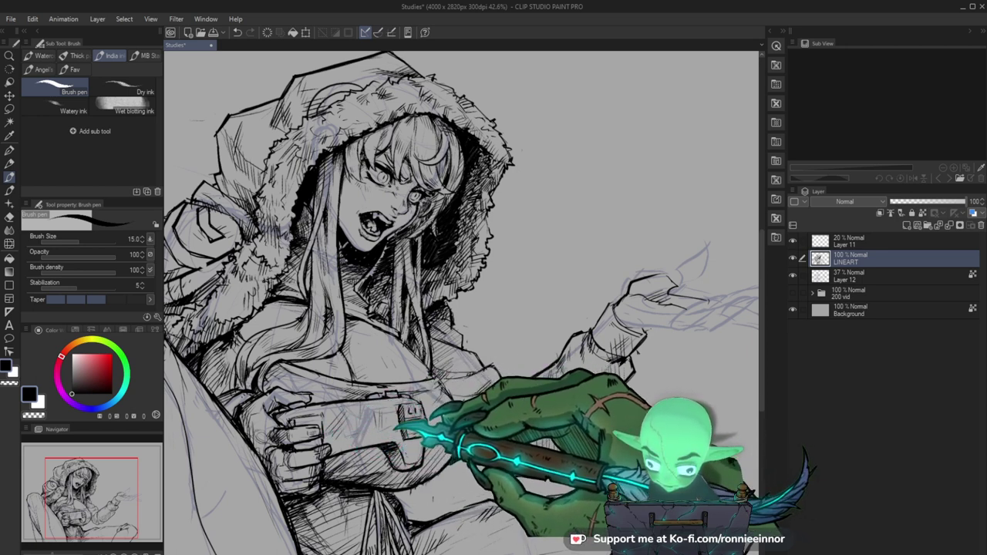
Rework the knuckles and thumb of the gripping hand on the controller with the hard eraser and Brush pen.
drag(482, 336, 420, 339)
drag(445, 416, 532, 412)
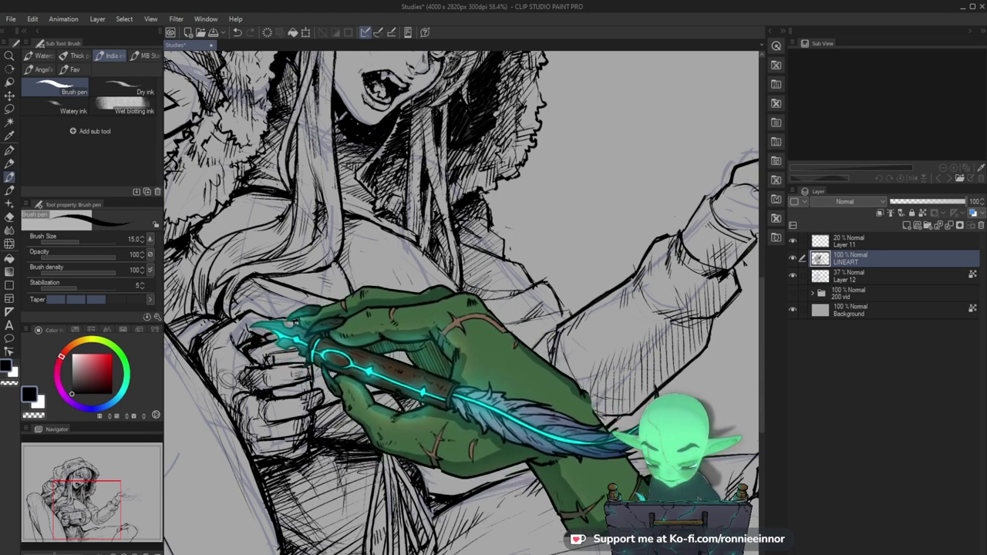
key(e)
key(b)
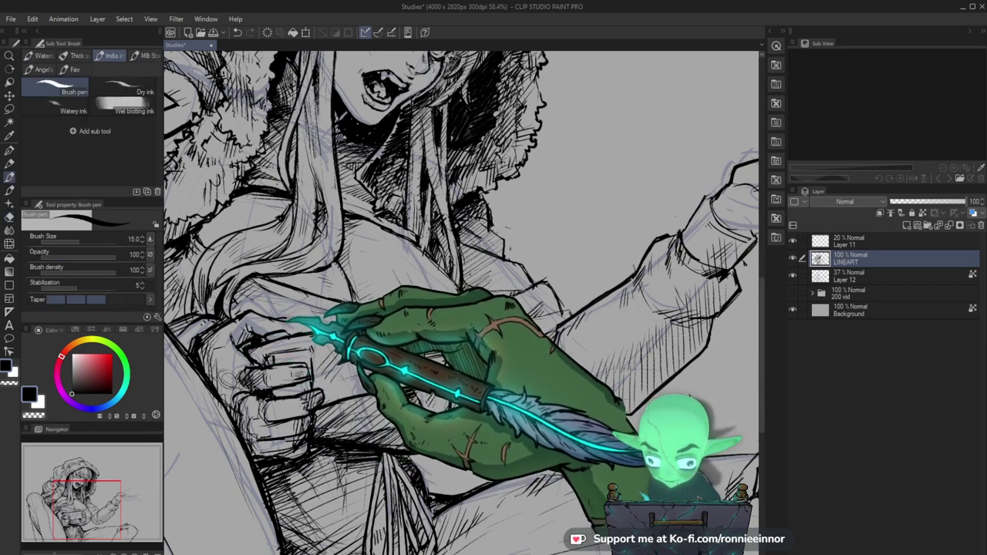
Ink the thumb and extended fingers of the outstretched hand over the sketch.
key(ctrl+space)
mouse_move(427, 344)
mouse_down()
mouse_move(744, 364)
mouse_move(634, 420)
mouse_up()
key(space)
mouse_move(556, 303)
mouse_down()
mouse_move(570, 311)
mouse_move(486, 382)
mouse_up()
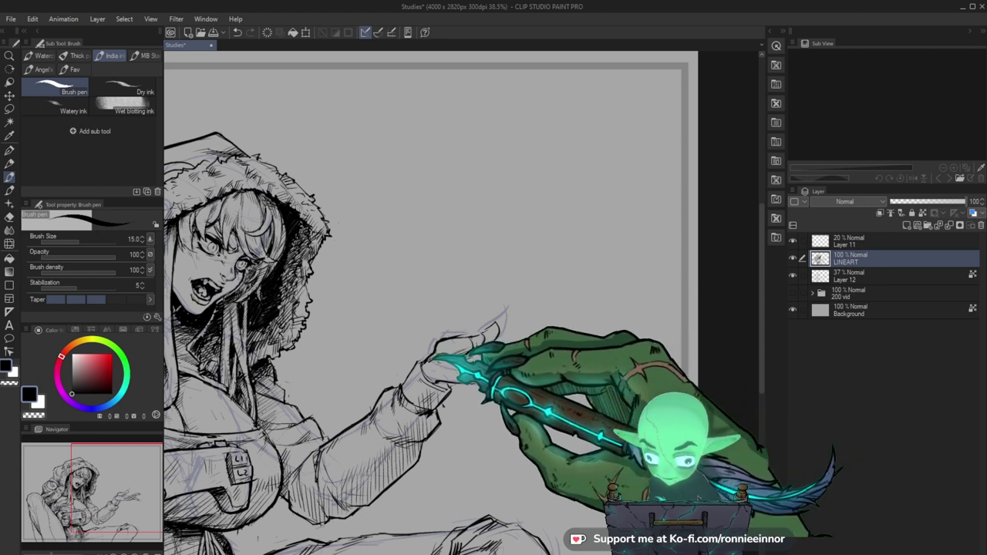
Refine the fingers of the outstretched hand and add dark hatching beneath the raised leg with the Brush pen.
drag(504, 378, 438, 406)
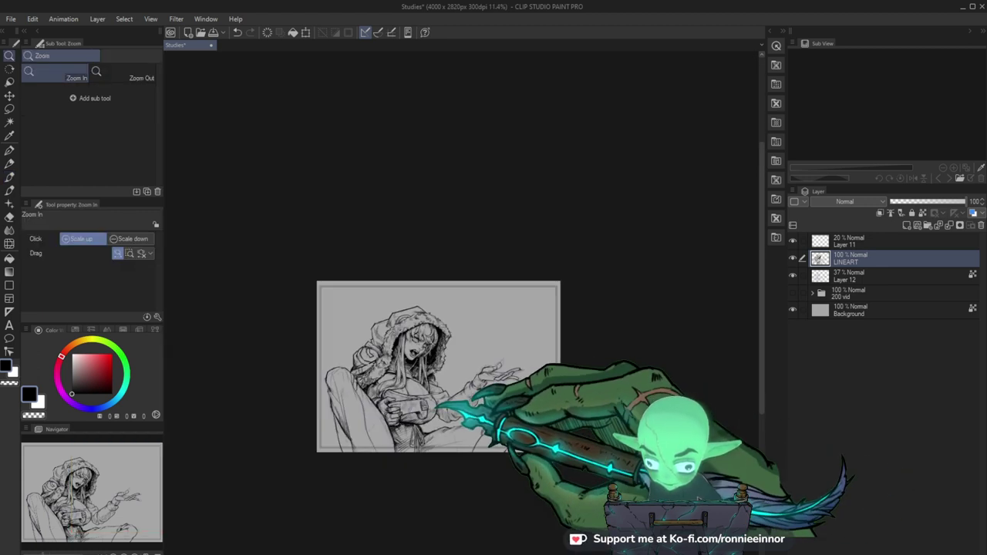
drag(498, 345, 528, 324)
drag(457, 424, 497, 399)
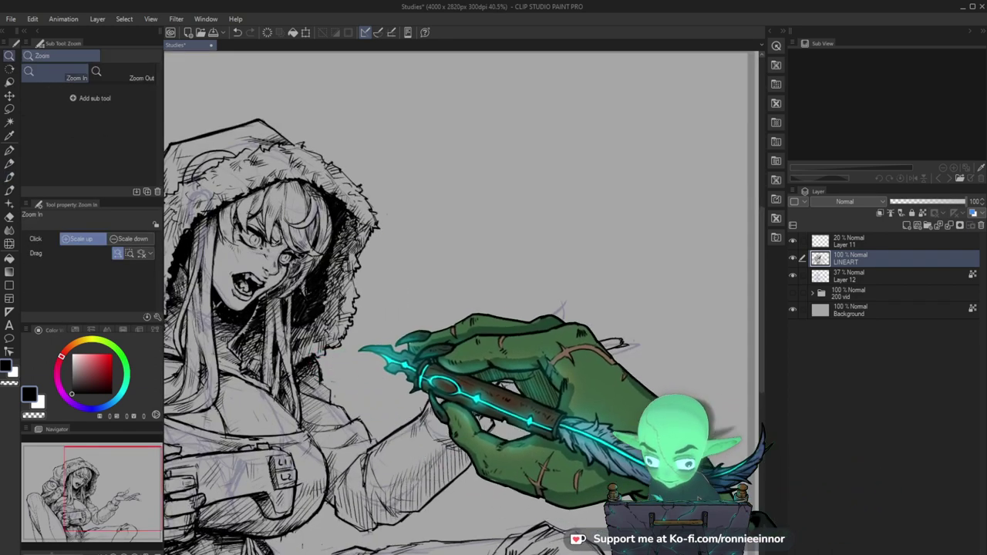
drag(494, 327, 461, 339)
drag(312, 429, 326, 428)
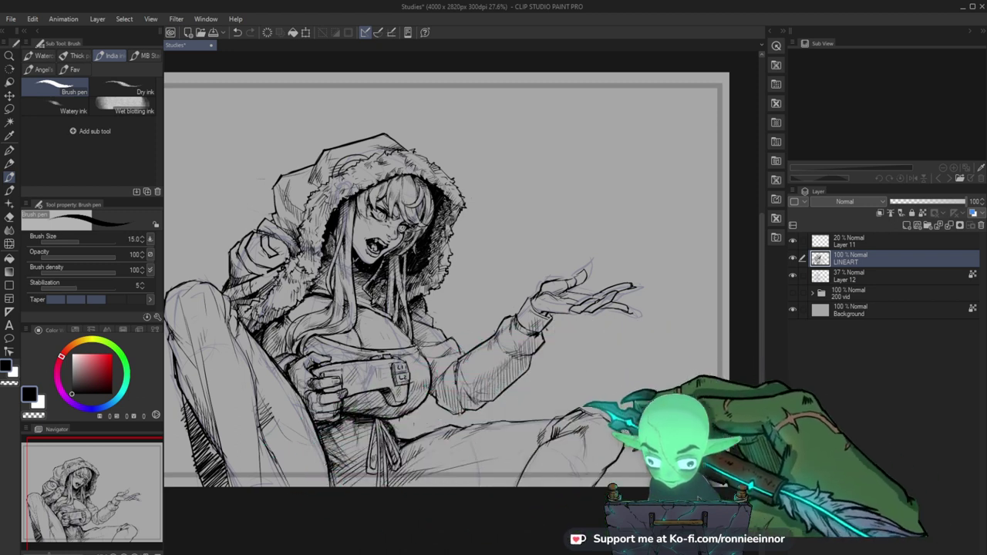
Refine the fold lines and hatching on both legs and close the lowered knee's contour with the Brush pen and hard eraser.
drag(570, 308, 576, 321)
key(e)
key(b)
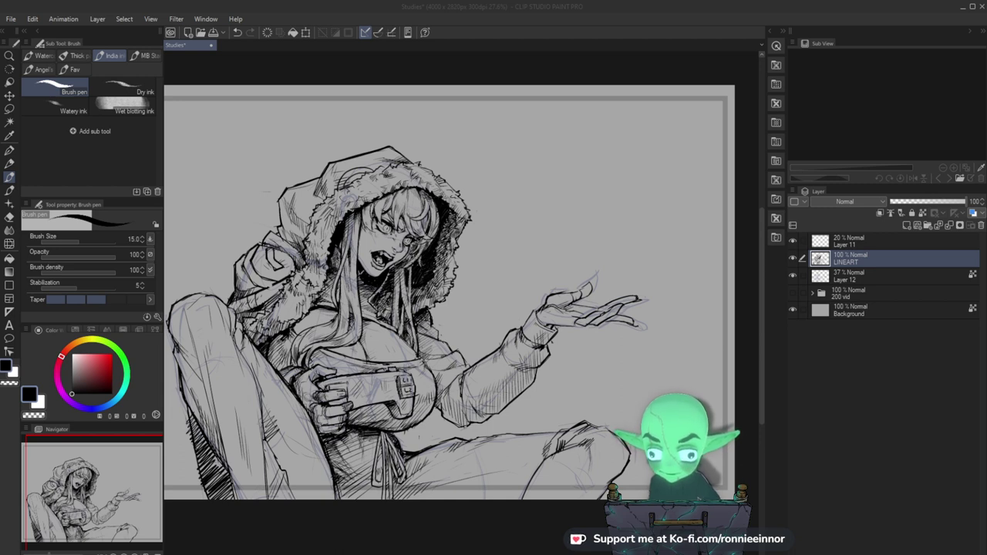
Erase the stray marks beside the shoulder below the hood and touch up the nearby hair and sleeve lines.
drag(439, 354, 471, 353)
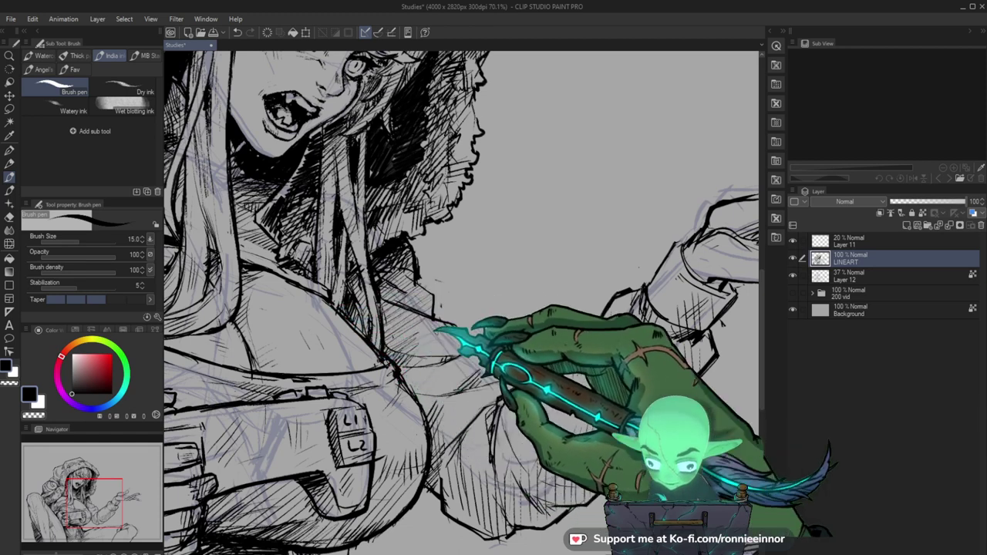
key(e)
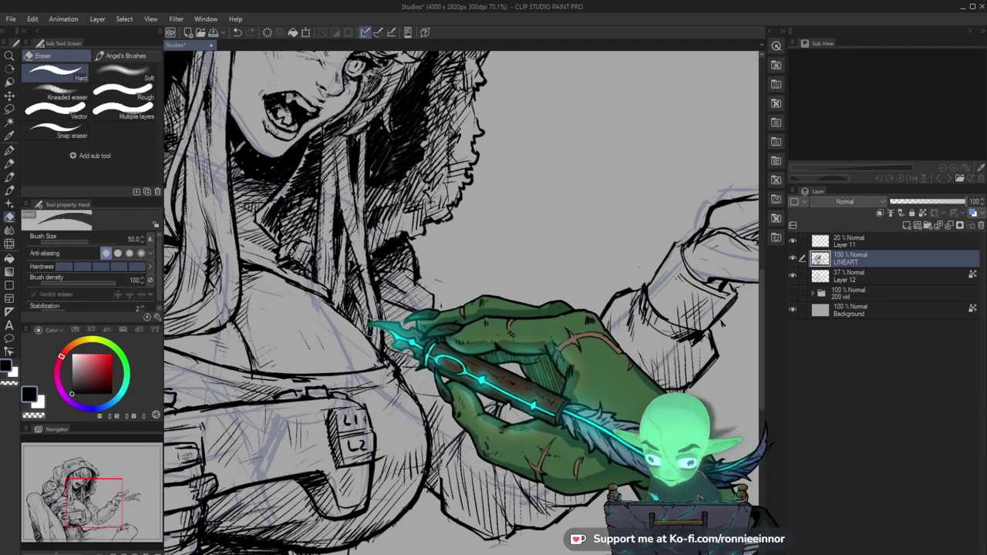
key(b)
mouse_move(323, 299)
mouse_down()
mouse_move(388, 360)
mouse_move(414, 369)
mouse_up()
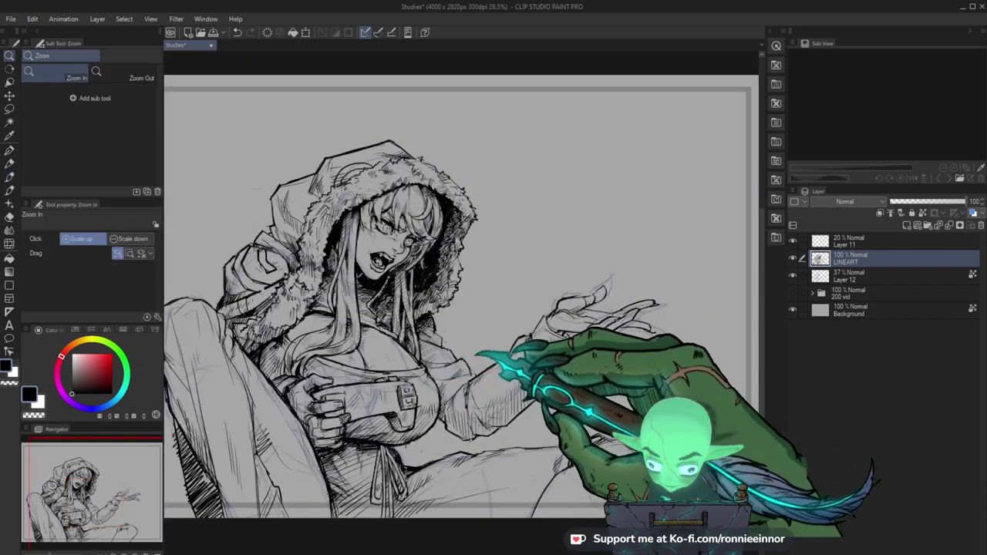
Ink folds and hatching on the jacket's upper sleeve beside the chest on the LINEART layer with the 15 px Brush pen.
scroll(408, 339, up, 6)
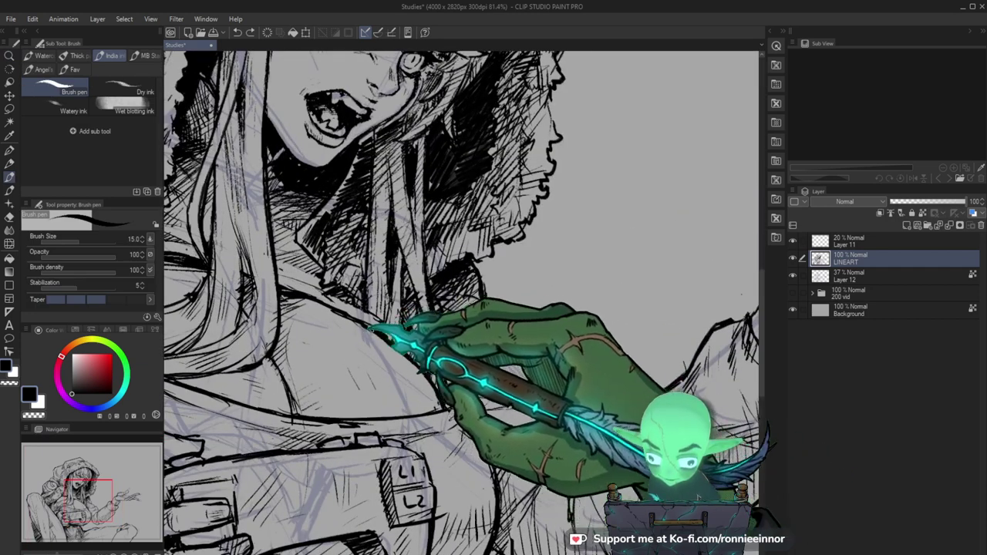
mouse_move(495, 427)
mouse_down()
mouse_move(476, 340)
mouse_move(473, 418)
mouse_move(441, 489)
mouse_up()
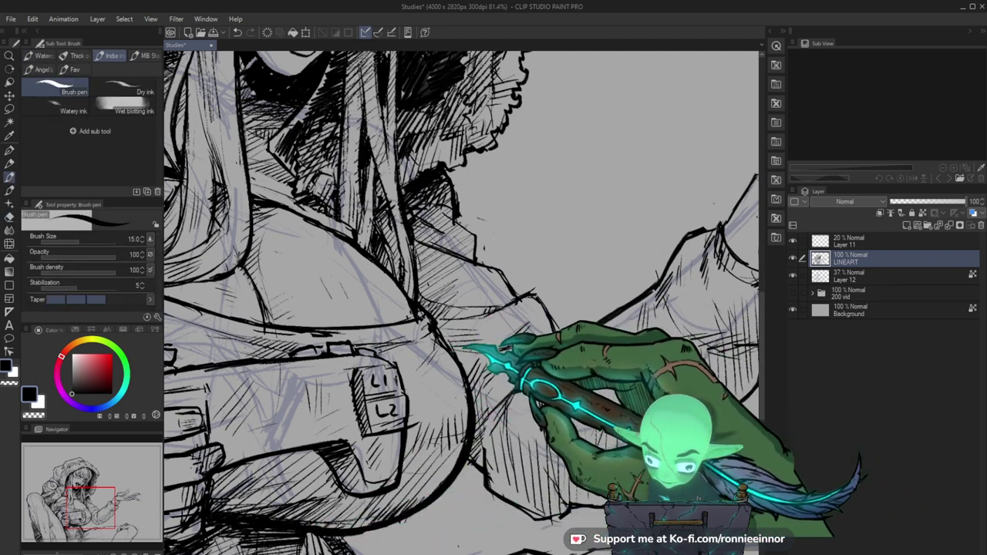
key(ctrl+space)
mouse_move(508, 347)
mouse_down()
mouse_move(370, 347)
mouse_move(470, 347)
mouse_up()
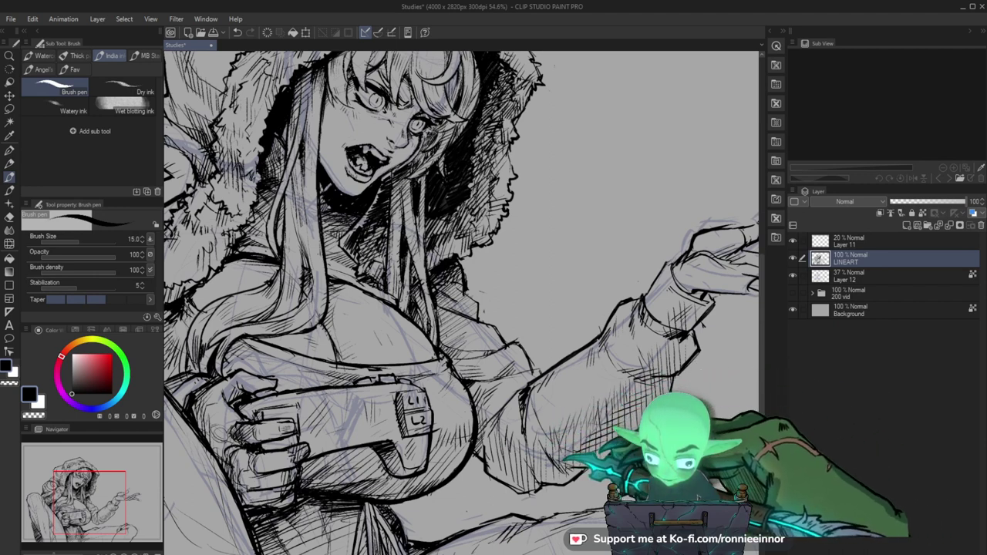
Ink an angular outlined panel along the outstretched arm's forearm sleeve and hatch the fabric around it.
drag(703, 324, 622, 340)
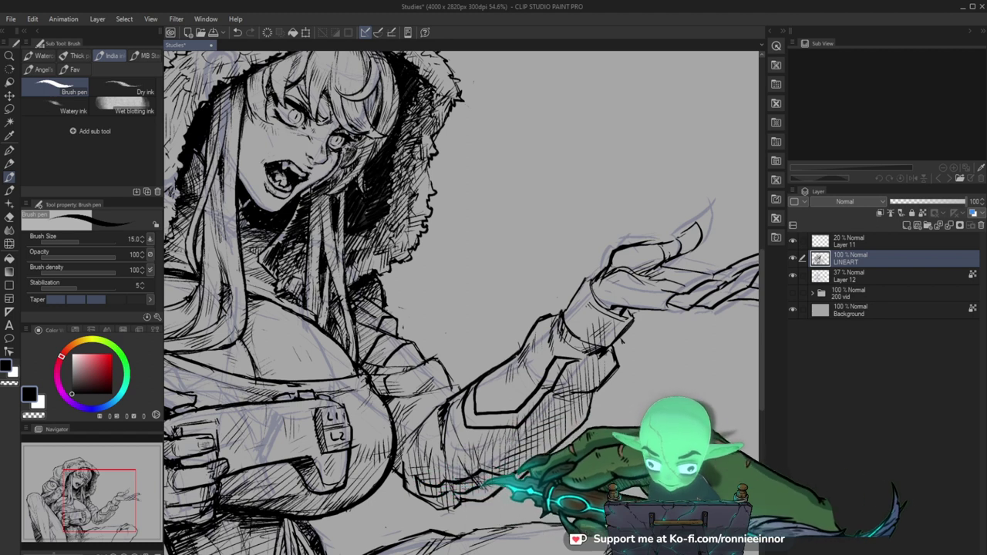
key(ctrl+space)
drag(532, 457, 492, 468)
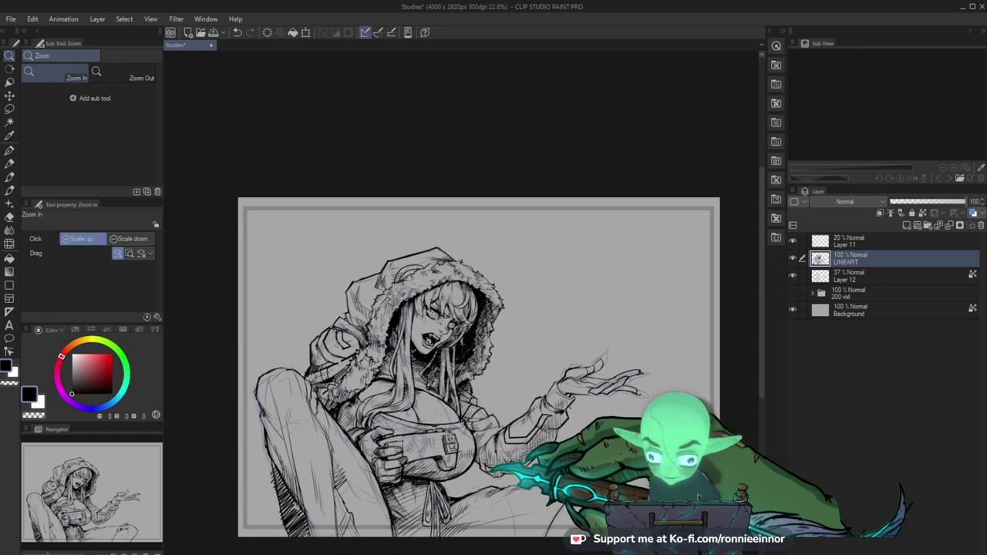
drag(550, 430, 599, 422)
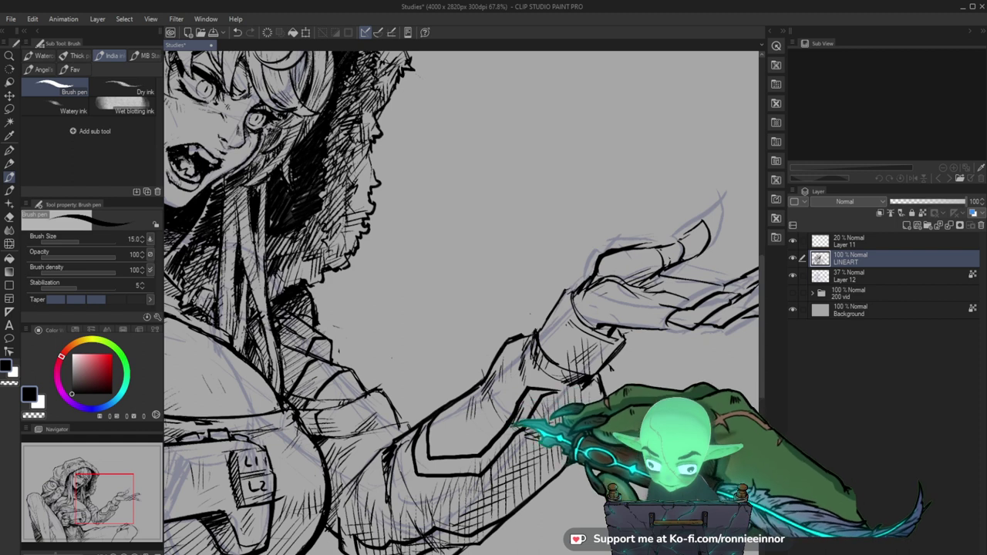
Shade the underside of the outstretched arm's wrist cuff and hatch the palm.
mouse_move(667, 390)
mouse_down()
mouse_move(621, 432)
mouse_move(610, 428)
mouse_up()
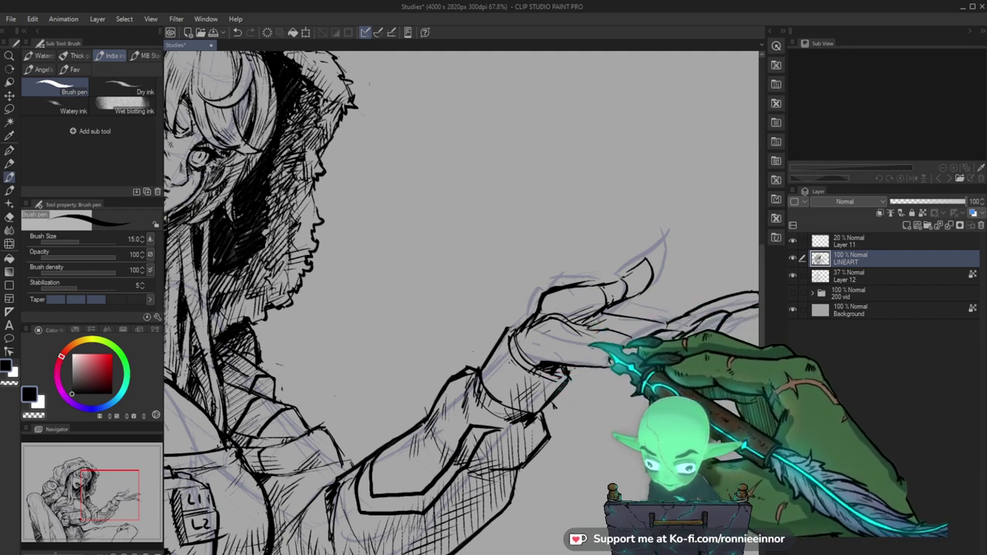
drag(567, 381, 481, 449)
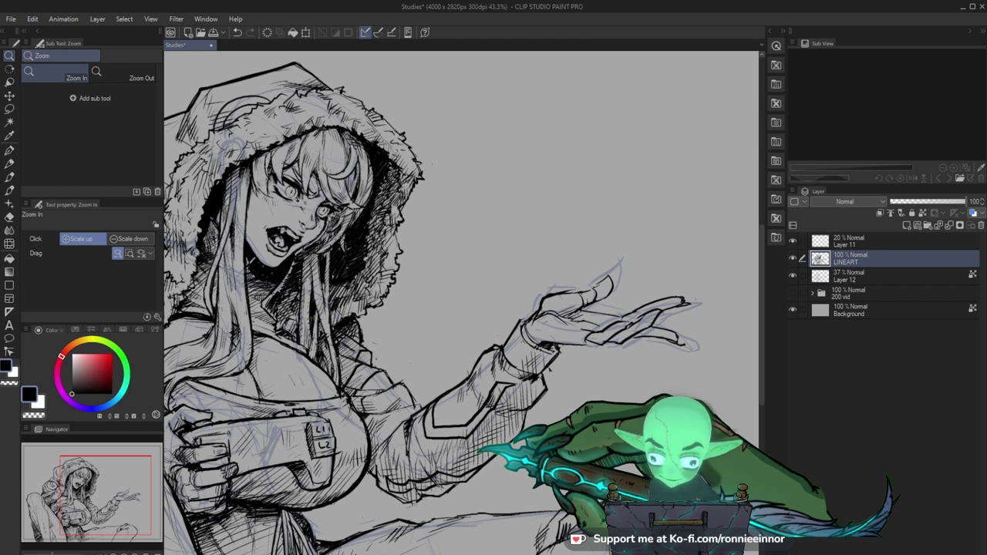
drag(605, 307, 627, 304)
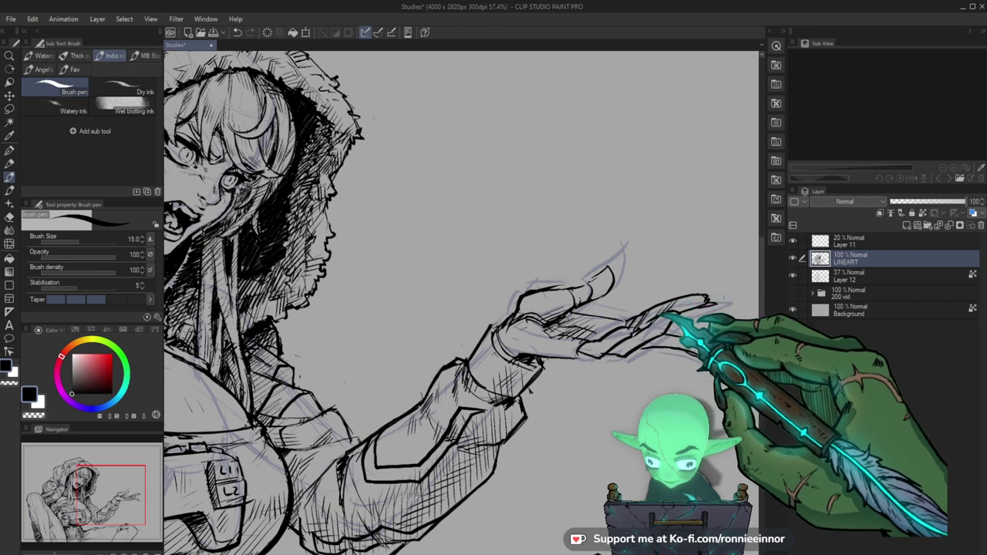
Lasso the outstretched hand's fingers, shorten them by scaling the width to 86%, and deselect them.
key(ctrl+space)
drag(713, 300, 663, 300)
drag(759, 286, 663, 325)
key(m)
mouse_move(548, 380)
mouse_down()
mouse_move(700, 342)
mouse_move(557, 353)
mouse_move(545, 376)
mouse_up()
key(ctrl+t)
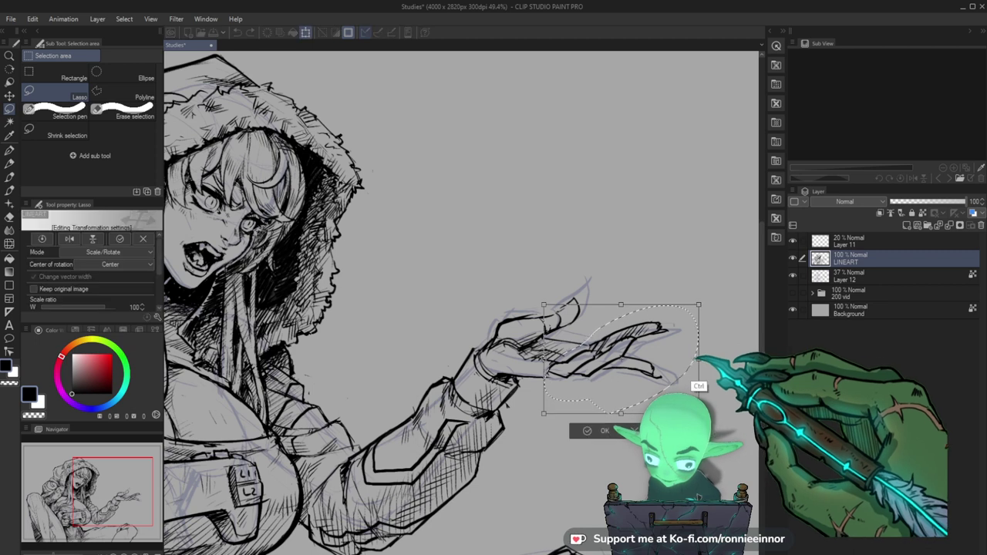
drag(697, 357, 675, 361)
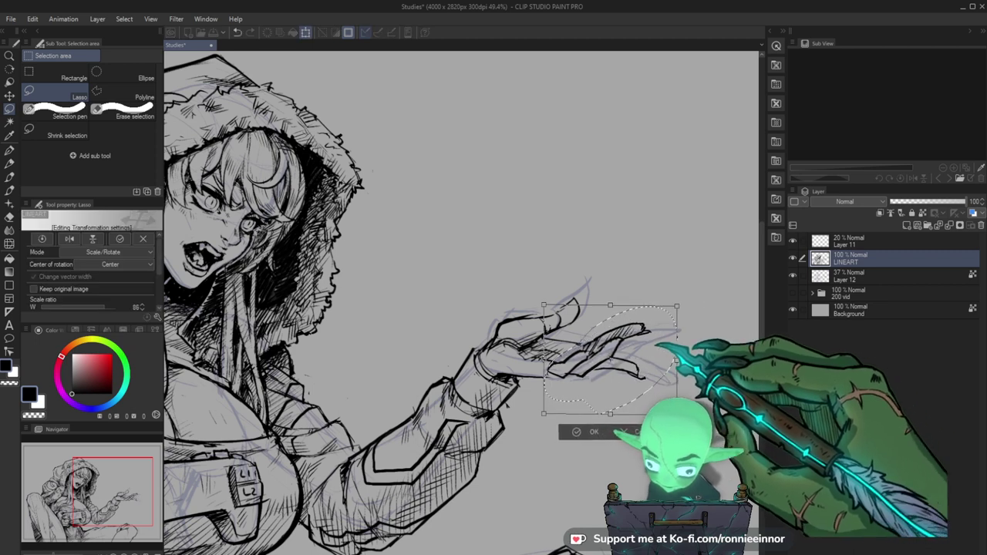
key(Return)
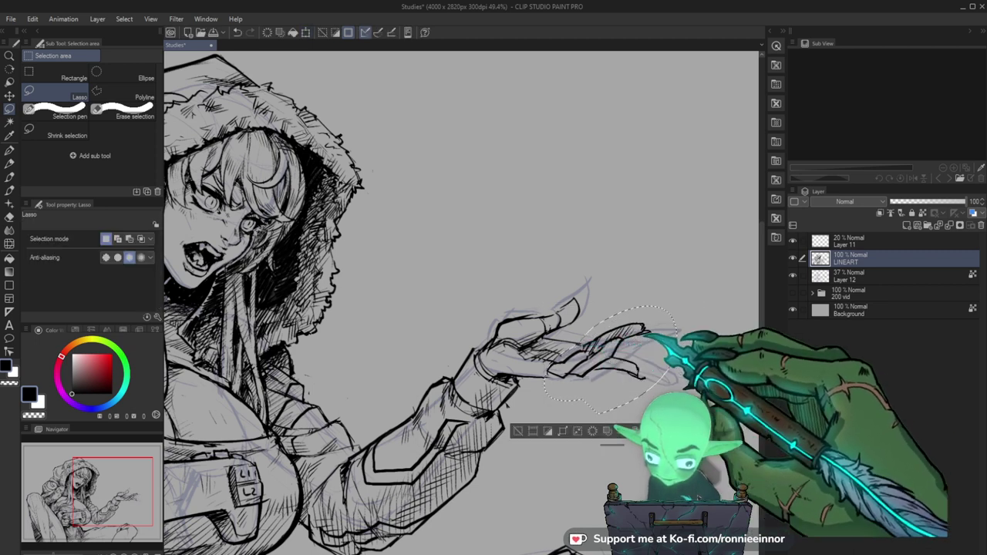
key(ctrl+d)
Erase the outstretched hand's curved thumb tip and redraw the thumb shorter with a rounded end and nail.
key(p)
key(e)
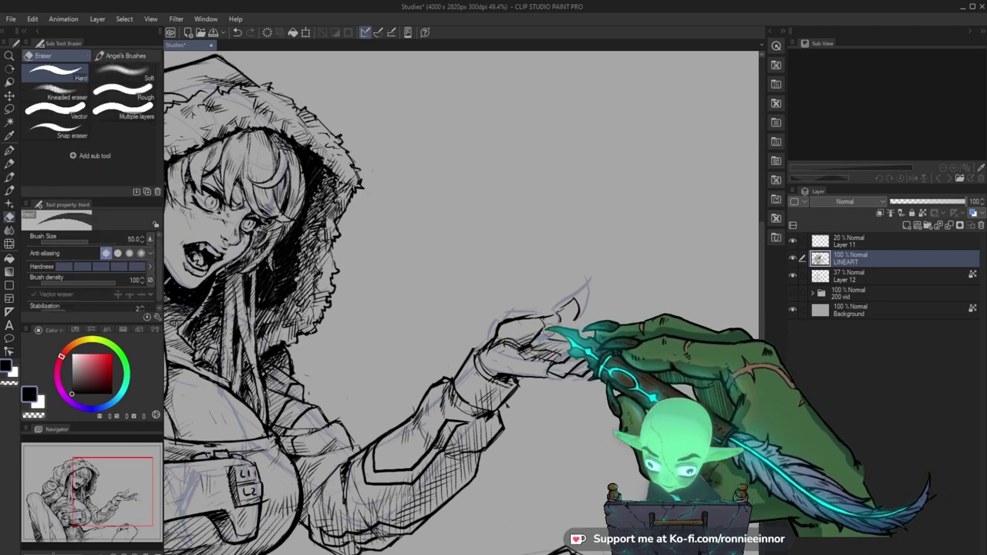
key(b)
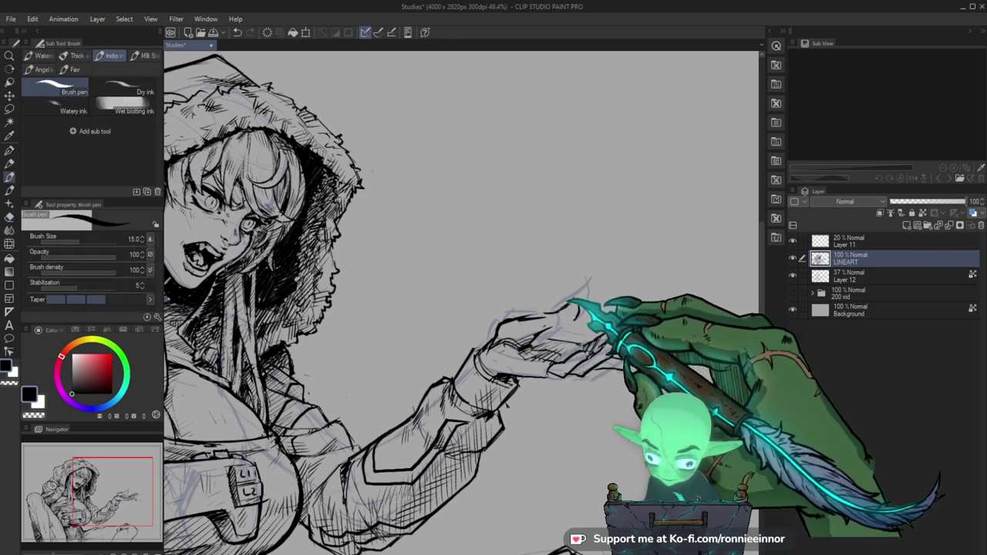
key(ctrl+space)
mouse_move(621, 336)
mouse_down()
mouse_move(755, 279)
mouse_move(682, 276)
mouse_move(648, 327)
mouse_up()
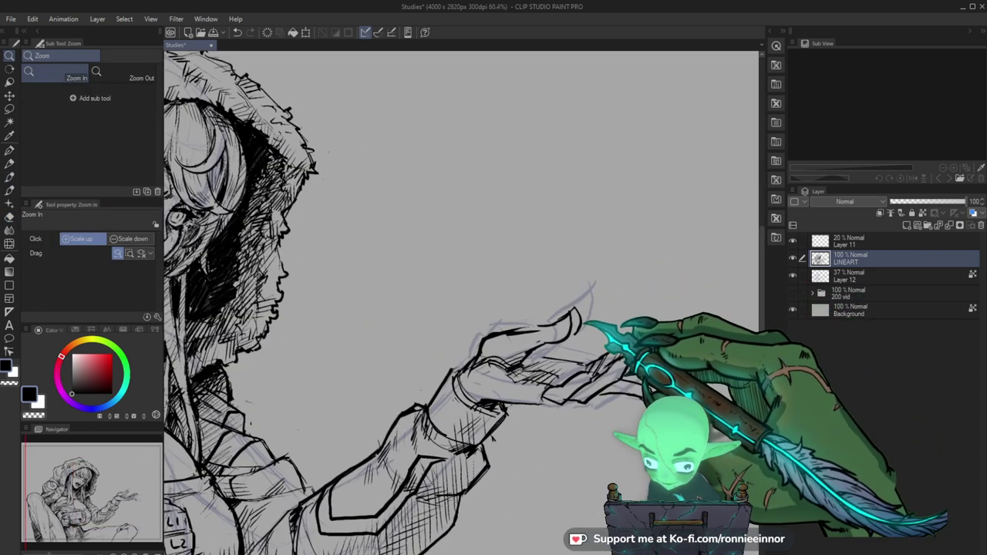
key(e)
drag(580, 314, 573, 340)
key(b)
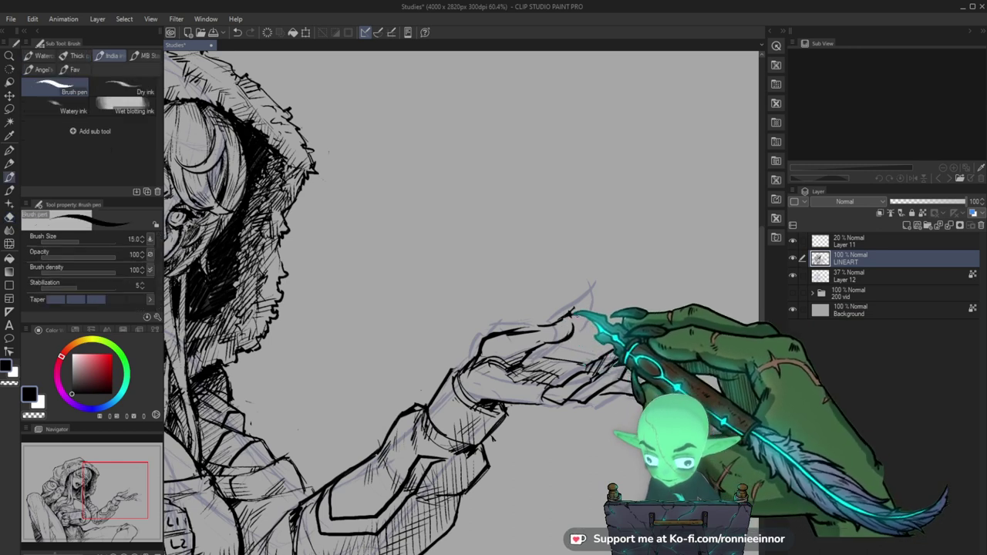
key(e)
key(b)
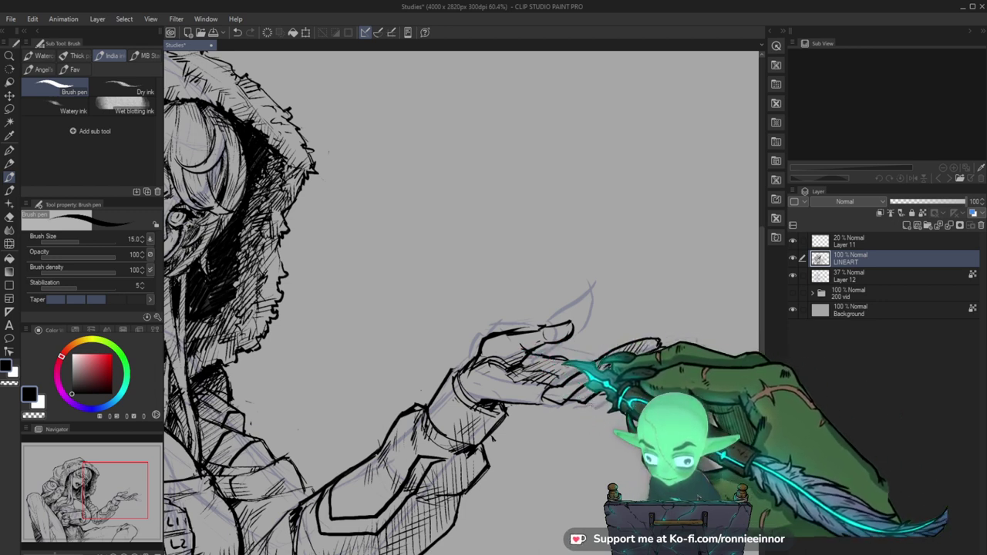
Hatch the outstretched hand's palm, then clean up and re-ink the contours of the shortened fingers.
key(ctrl+space)
mouse_move(613, 357)
mouse_down()
mouse_move(580, 359)
mouse_move(609, 360)
mouse_up()
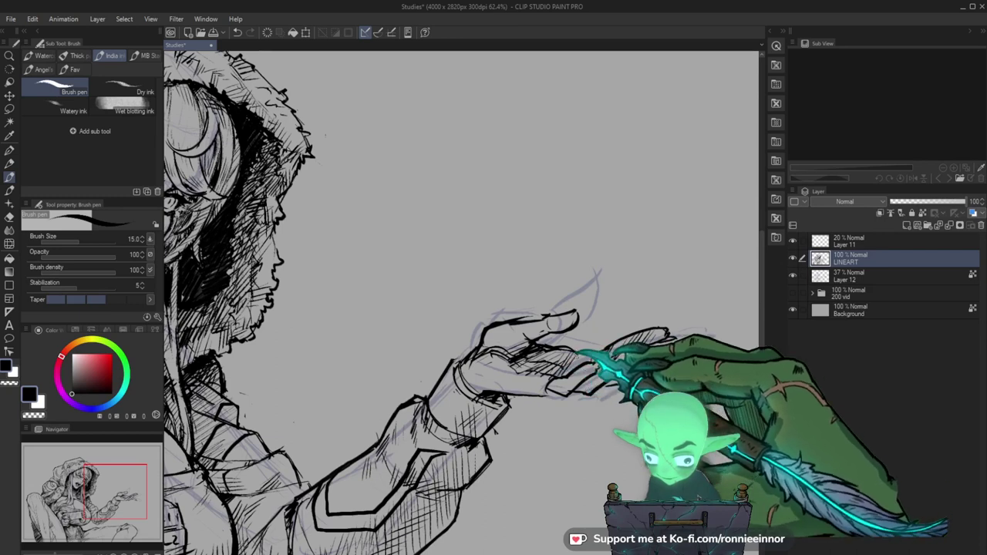
key(e)
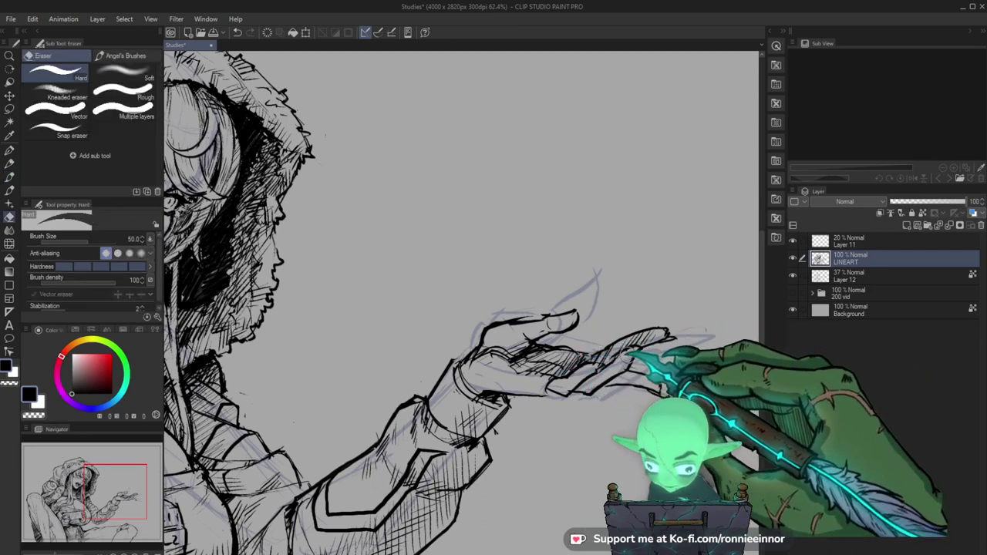
key(b)
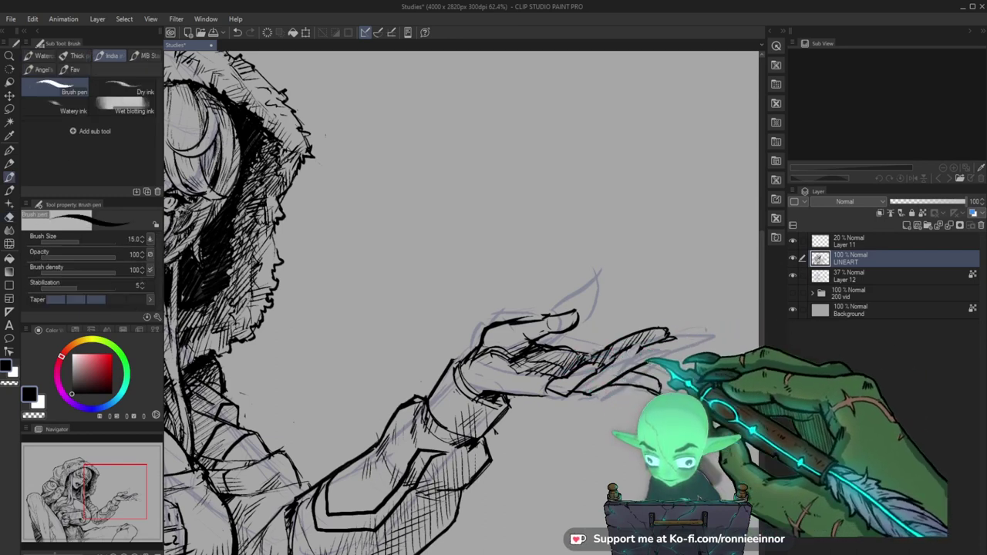
key(e)
key(b)
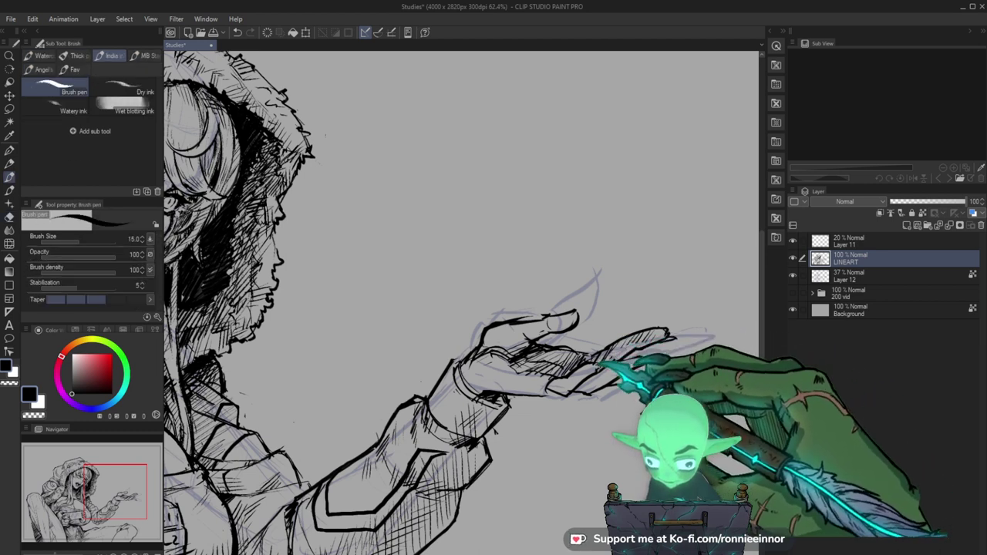
key(e)
key(b)
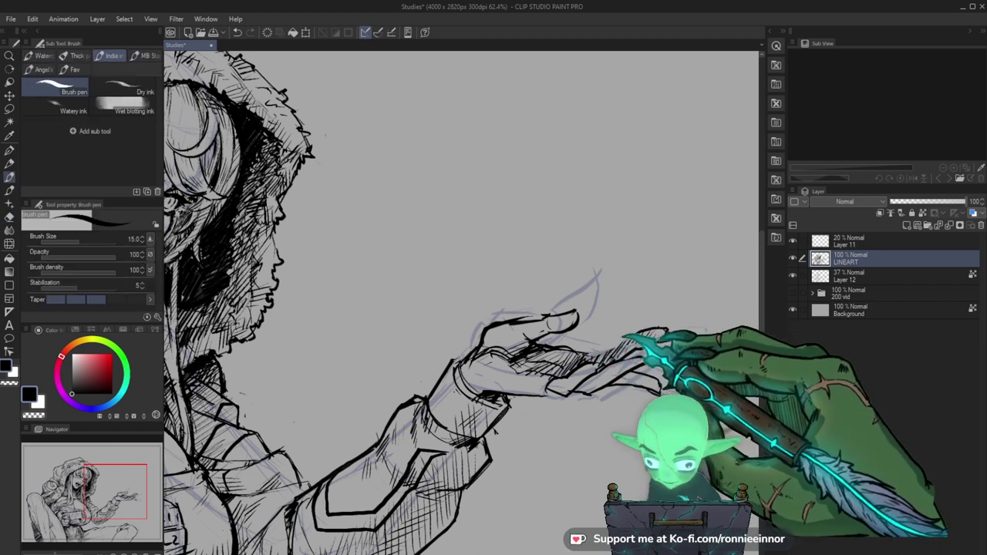
Refine the outstretched hand's fingertips and add hatching to the upper fingers, alternating eraser and Brush pen.
key(ctrl+space)
mouse_move(688, 362)
mouse_down()
mouse_move(605, 362)
mouse_move(775, 356)
mouse_up()
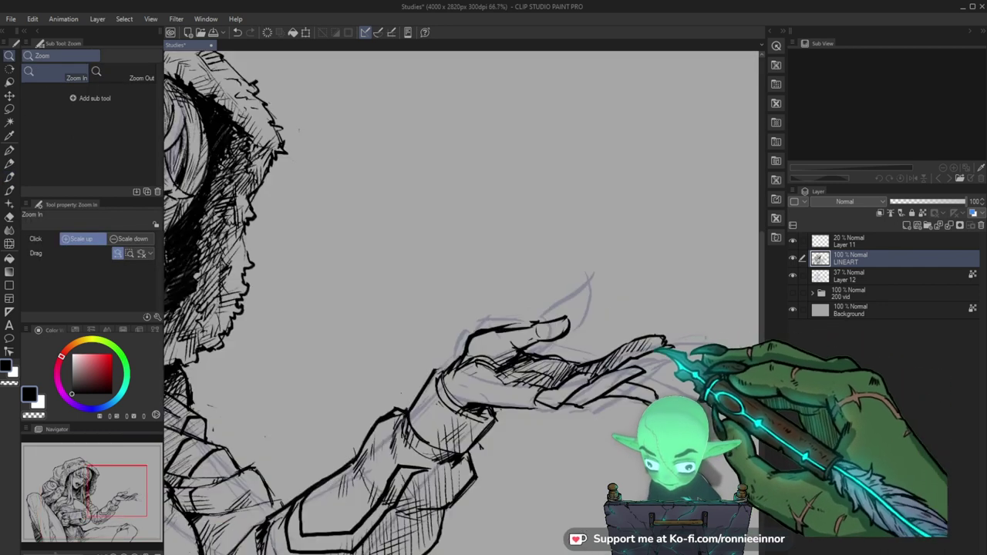
key(e)
key(b)
key(space)
drag(695, 364, 676, 347)
key(e)
key(b)
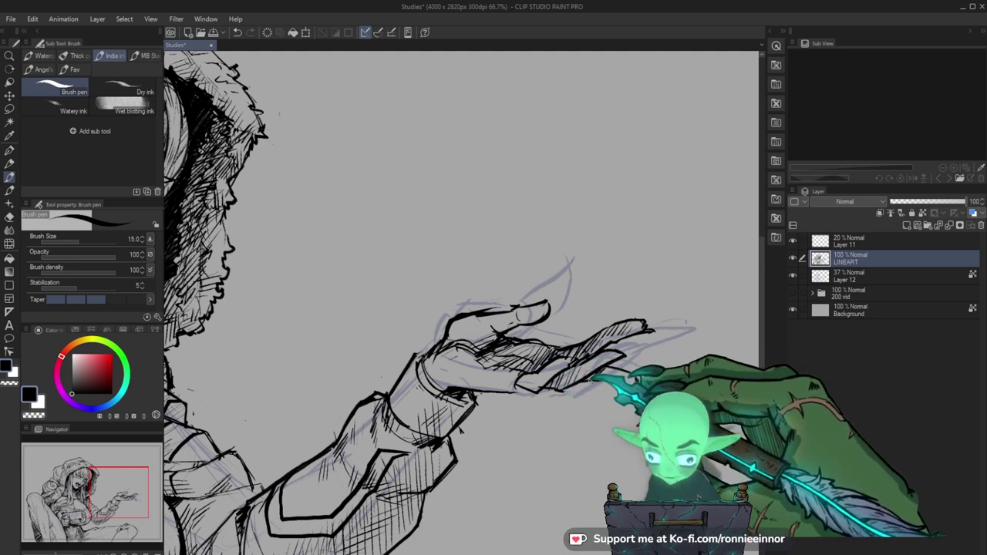
Clean up and finish inking the lower fingers of the outstretched hand.
drag(615, 366, 609, 384)
key(e)
key(ctrl+space)
drag(653, 347, 621, 356)
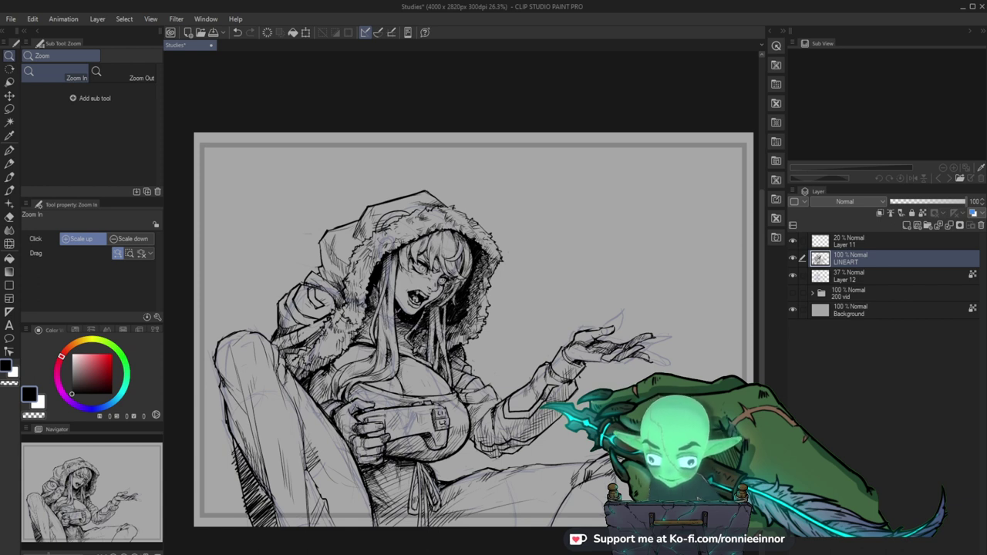
Add hatching to the outstretched forearm's sleeve and to the folds of the opposite shoulder beside the fur trim.
drag(547, 402, 628, 394)
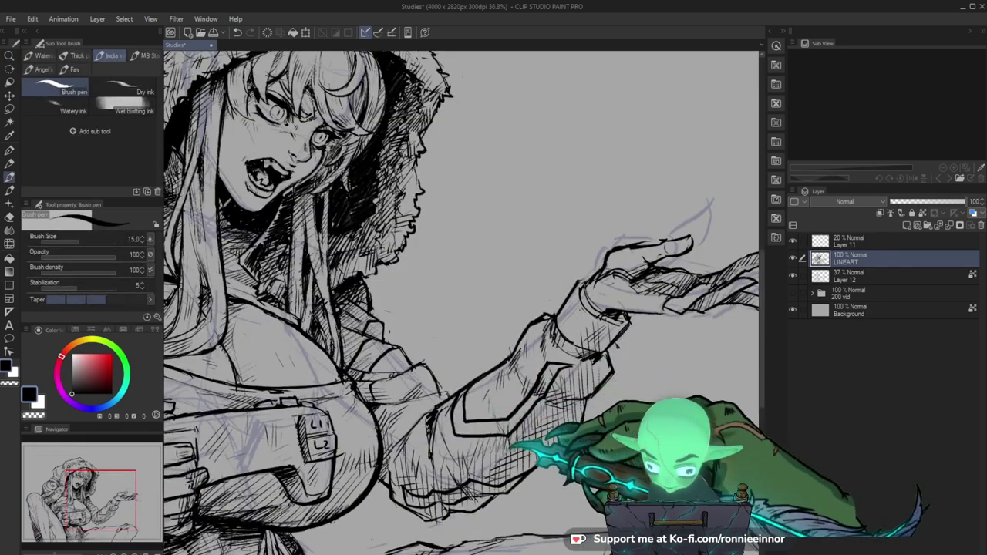
scroll(548, 429, down, 4)
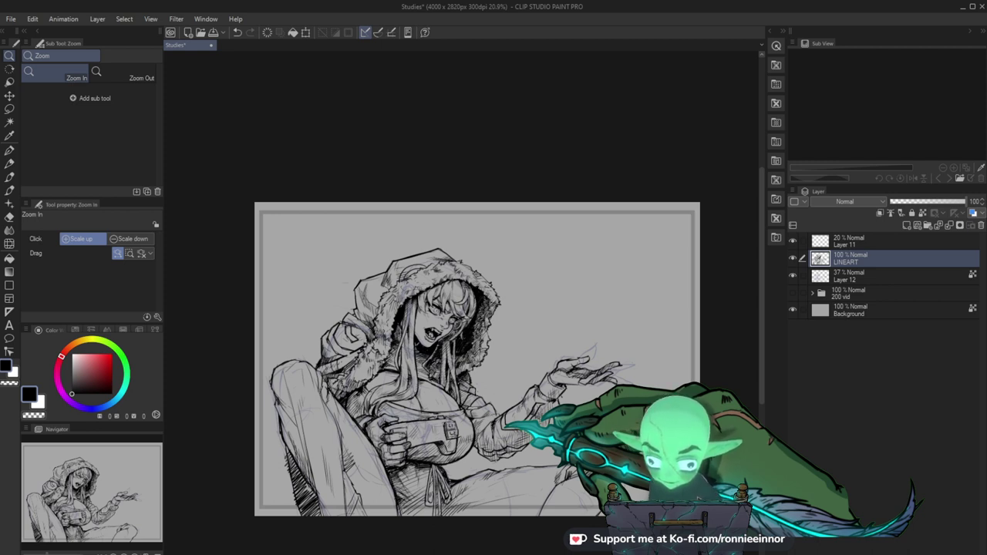
mouse_move(389, 280)
mouse_down()
mouse_move(447, 282)
mouse_move(377, 301)
mouse_up()
drag(428, 415, 448, 413)
scroll(381, 309, up, 4)
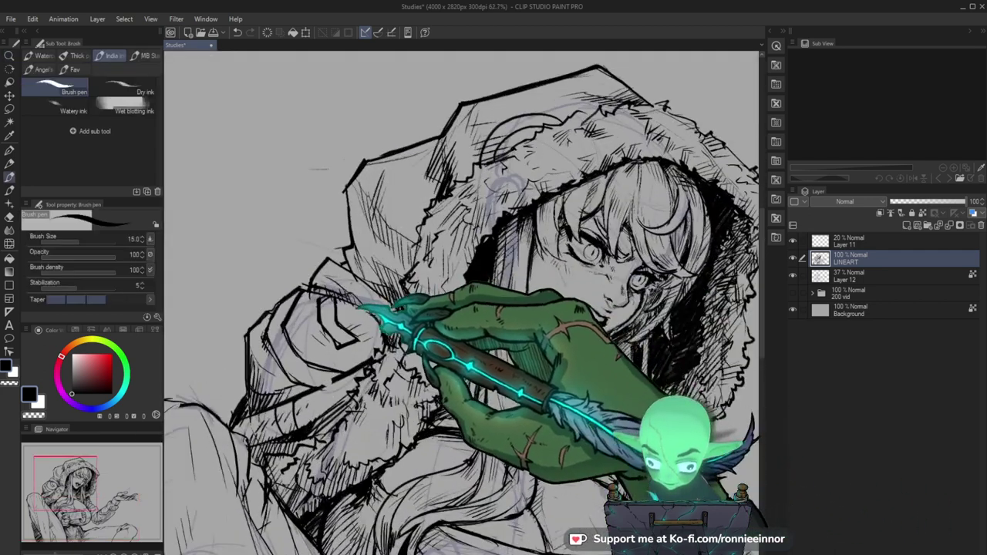
scroll(378, 362, down, 4)
scroll(407, 416, up, 3)
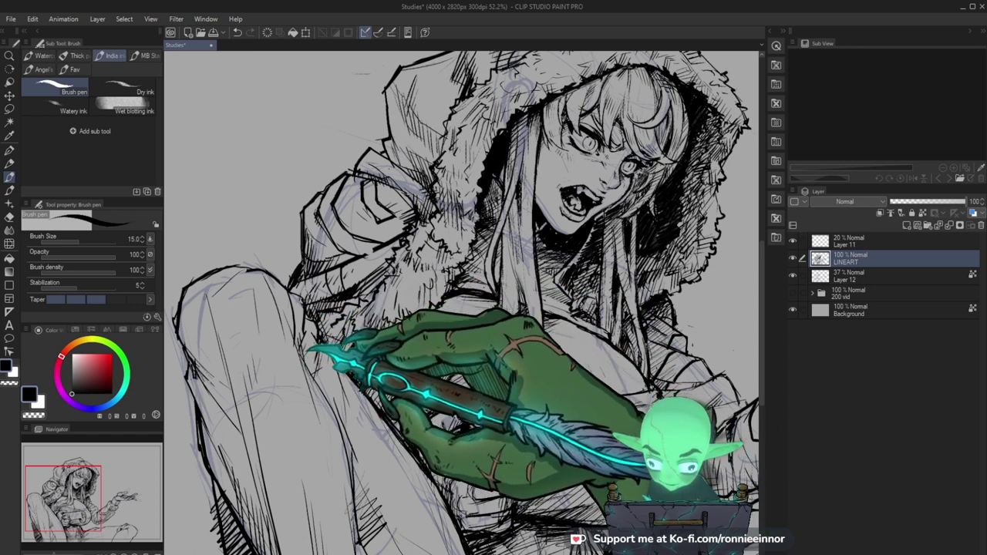
Strengthen the raised leg's contour and hatch the trouser folds below the knee.
key(ctrl+space)
drag(392, 397, 346, 218)
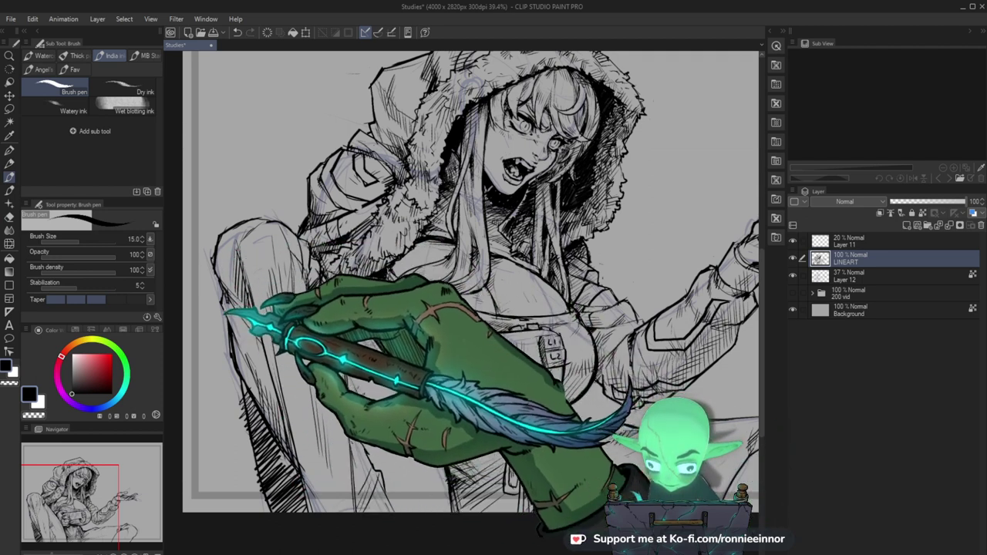
key(e)
key(b)
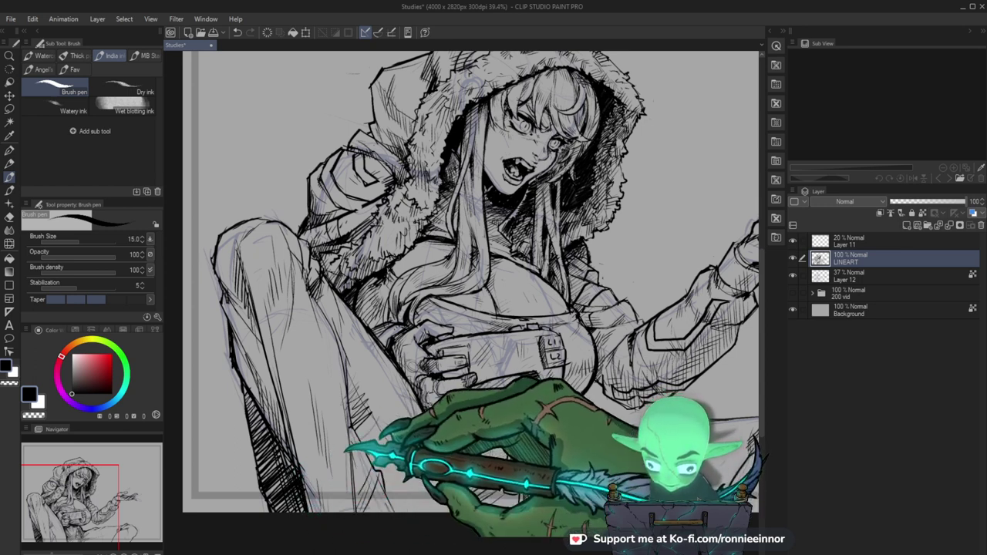
Add diagonal hatching to the lower part of the raised leg's thigh, beside the gripping hand.
drag(478, 309, 446, 266)
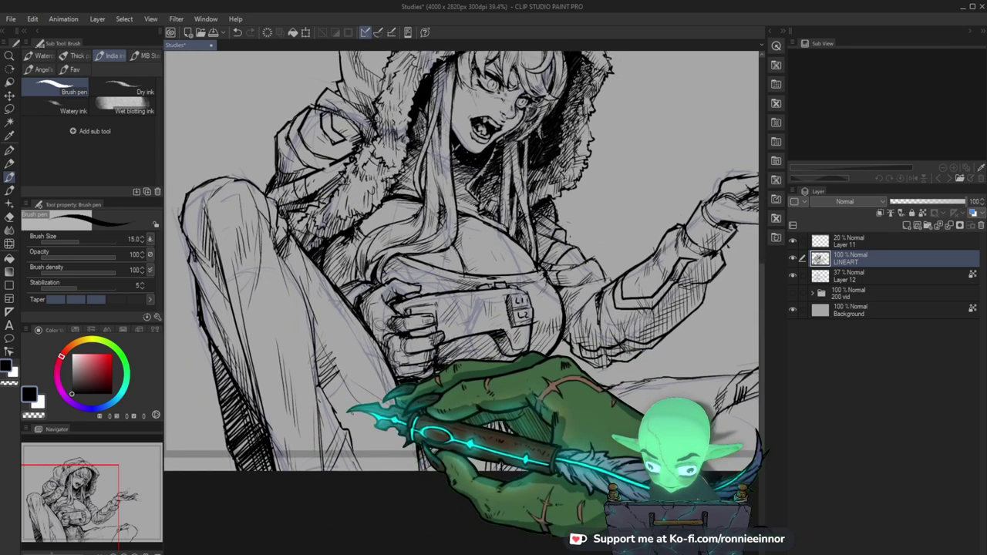
key(e)
key(b)
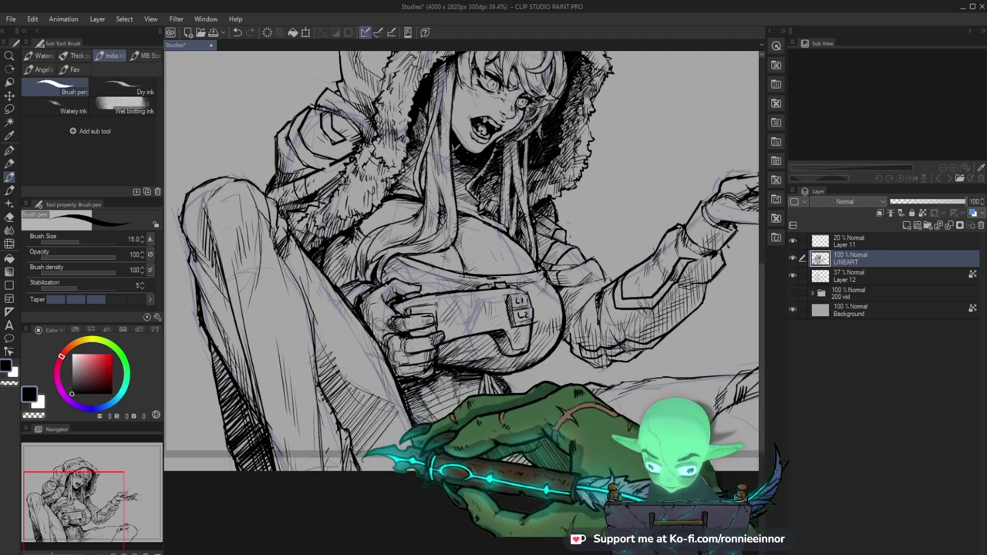
Enlarge the Hard eraser to size 500, erase over the raised thigh's inner area, and return to the Brush pen.
key(ctrl+space)
mouse_move(502, 430)
mouse_down()
mouse_move(439, 432)
mouse_move(540, 433)
mouse_move(492, 432)
mouse_up()
key(e)
key(bracketright)
key(bracketright)
key(bracketright)
key(bracketright)
key(bracketright)
key(bracketright)
key(bracketright)
key(bracketright)
key(bracketright)
key(bracketright)
key(bracketright)
key(bracketright)
mouse_move(359, 362)
mouse_down()
mouse_move(392, 414)
mouse_move(360, 373)
mouse_move(376, 397)
mouse_up()
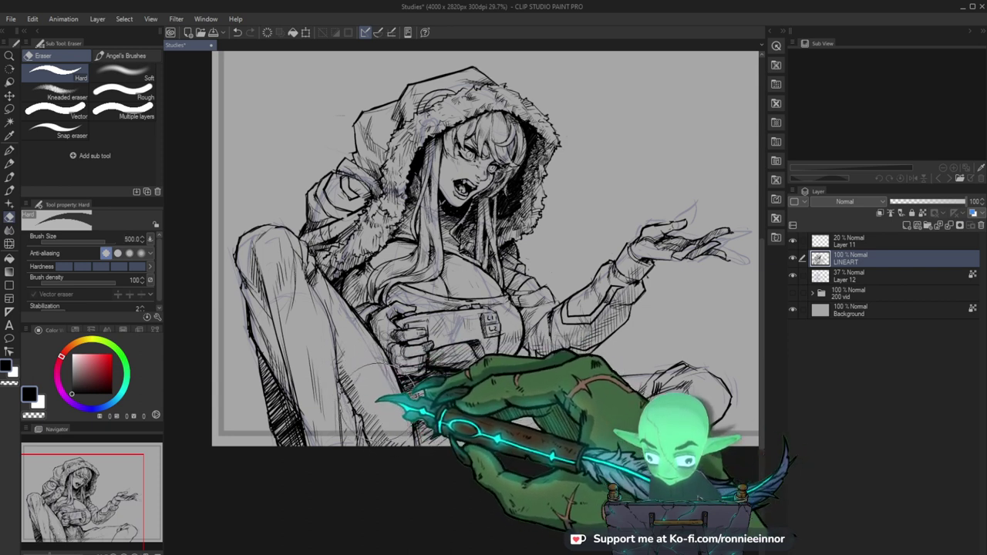
key(b)
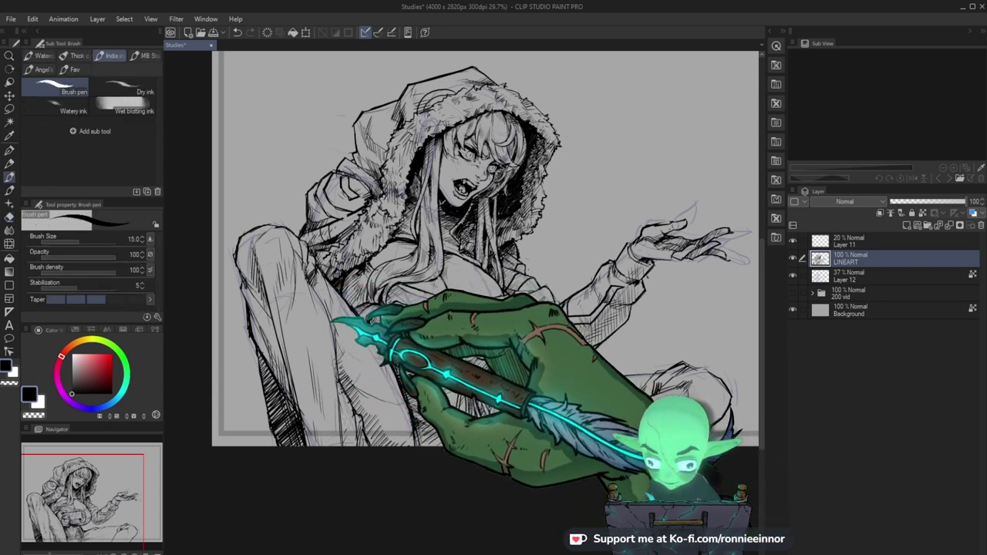
Clean up the raised leg's inner thigh beside the gripping hand with the Hard eraser and the Brush pen.
key(ctrl+plus)
key(ctrl+plus)
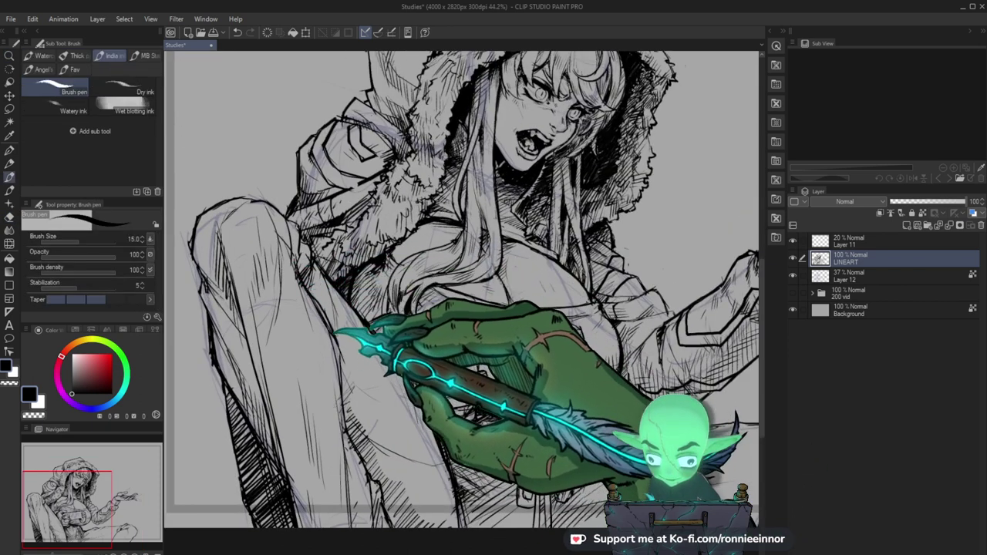
key(ctrl+space)
drag(360, 316, 178, 487)
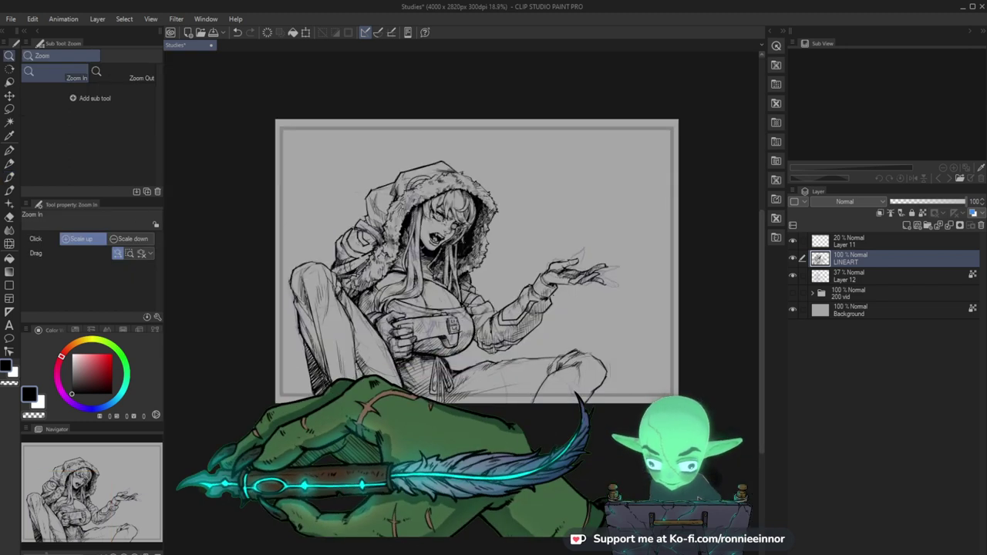
drag(177, 486, 296, 432)
key(e)
key(b)
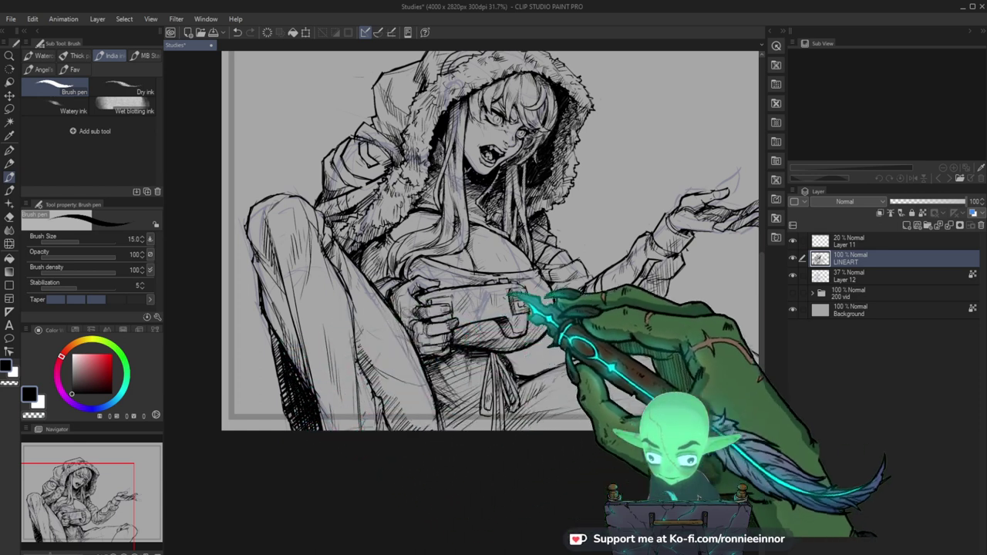
Ink the curved fold under the lowered leg's knee and hatch the underside of its thigh.
drag(548, 364, 510, 392)
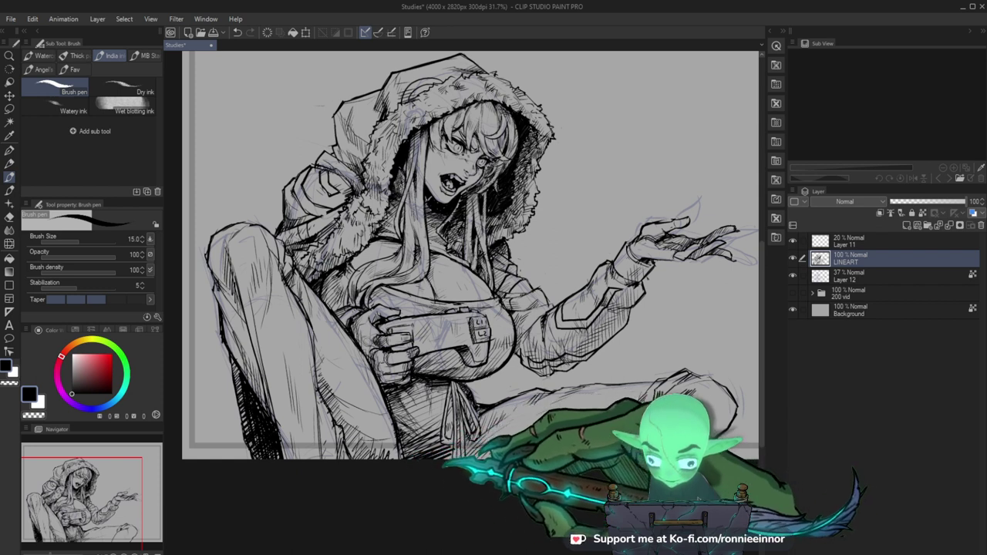
drag(488, 405, 455, 407)
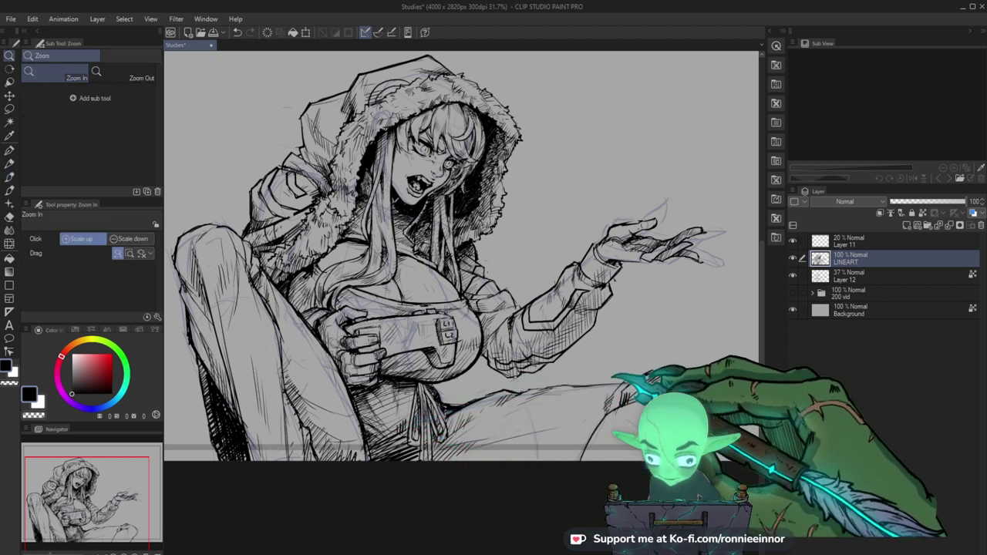
drag(641, 373, 592, 371)
drag(642, 403, 706, 401)
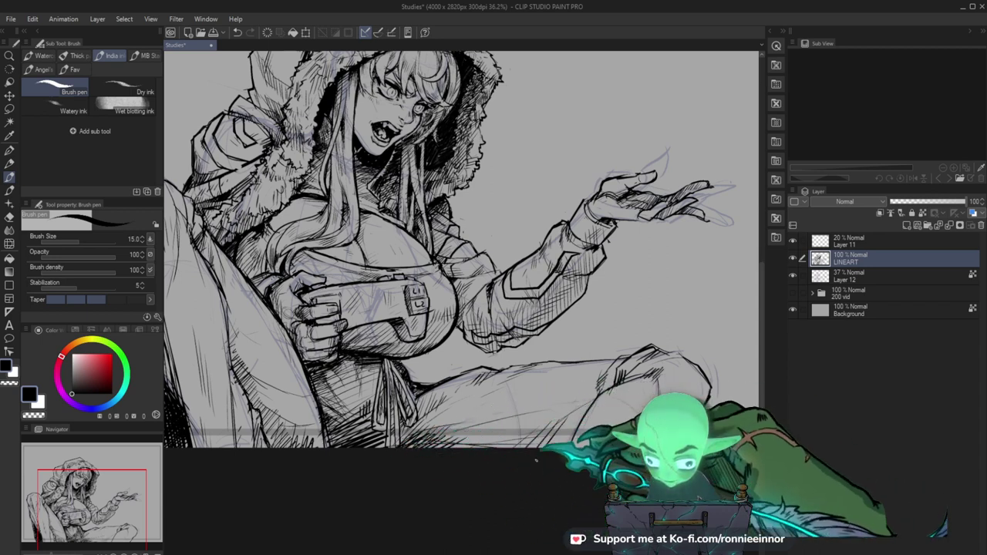
Rework the raised leg's calf and lower thigh lines with the Hard eraser at size 70 and Brush pen hatching.
key(ctrl+space)
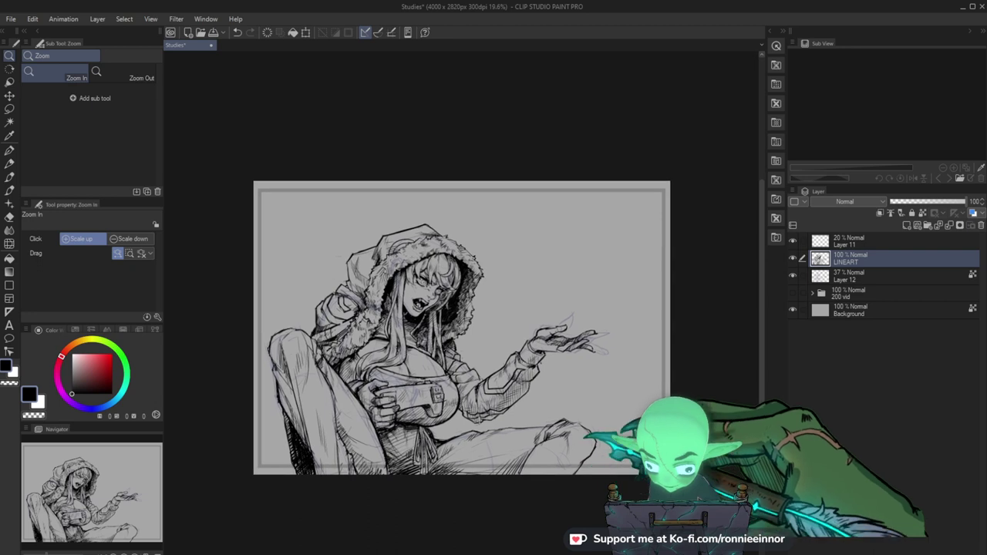
key(e)
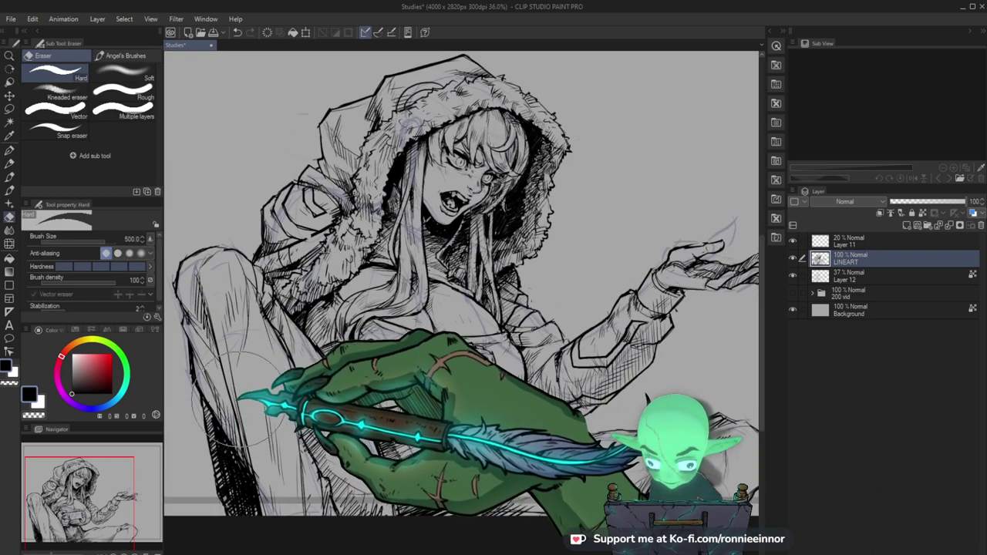
key(b)
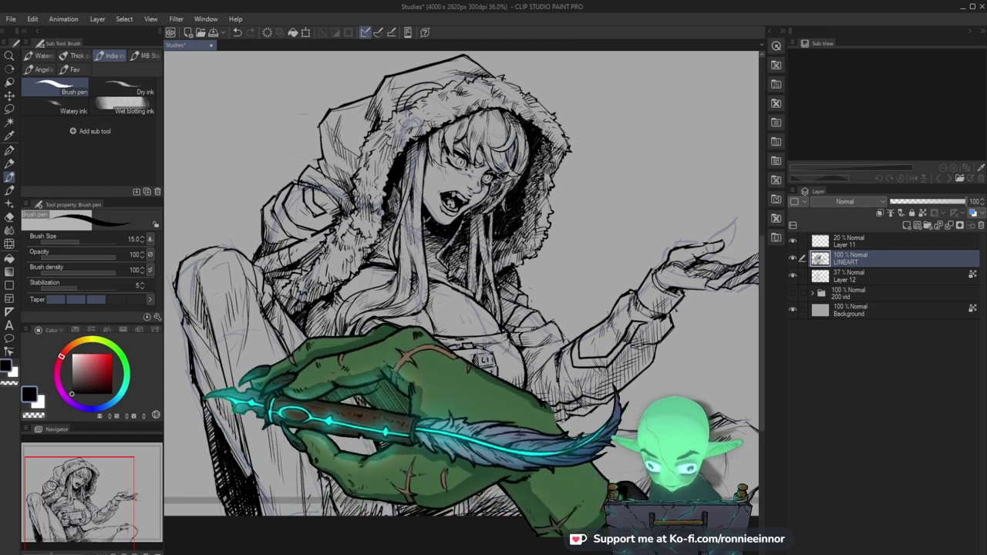
key(e)
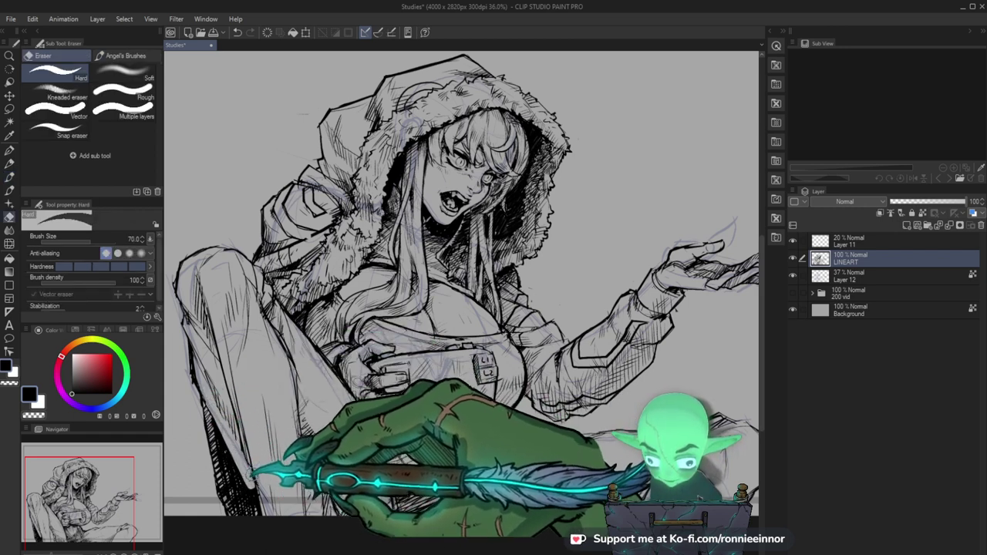
key(b)
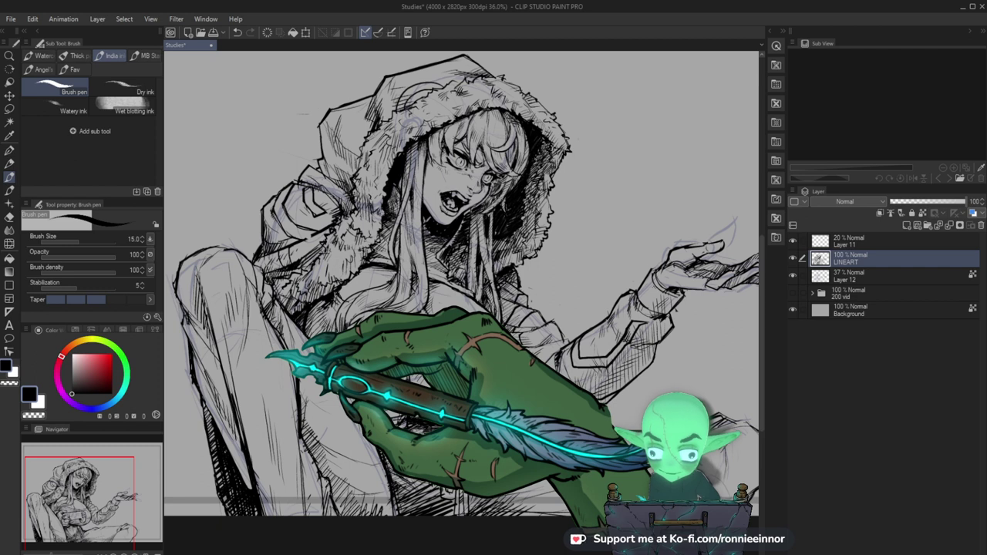
Fill the gap at the waist beside the drawstrings, below the chest, with solid black.
key(ctrl+space)
drag(300, 192, 319, 187)
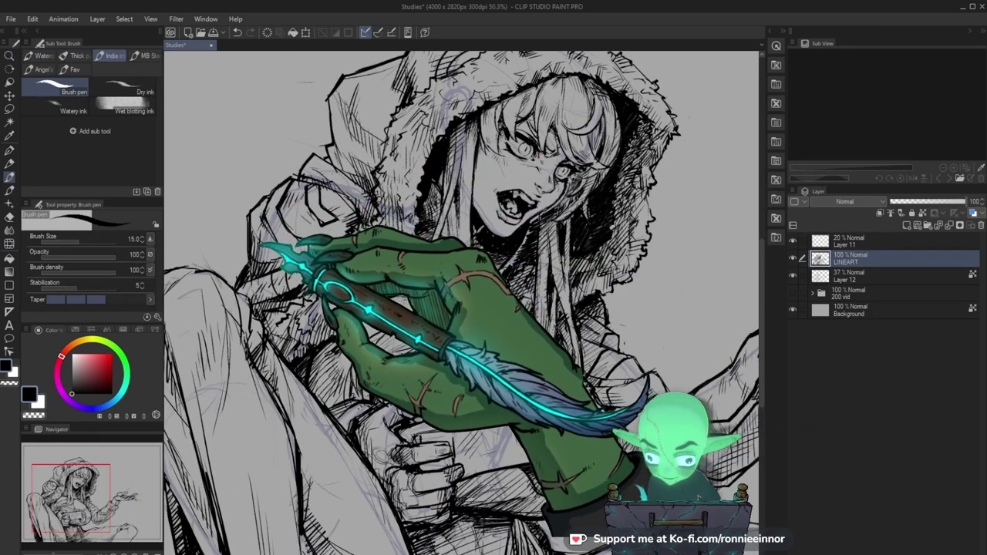
key(ctrl+space)
drag(339, 267, 262, 271)
drag(416, 274, 453, 284)
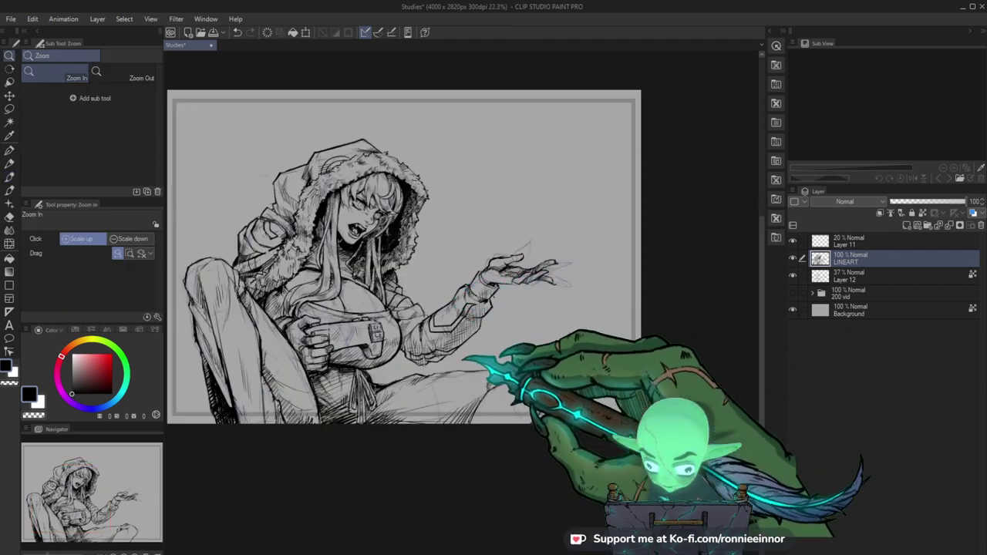
drag(403, 371, 421, 356)
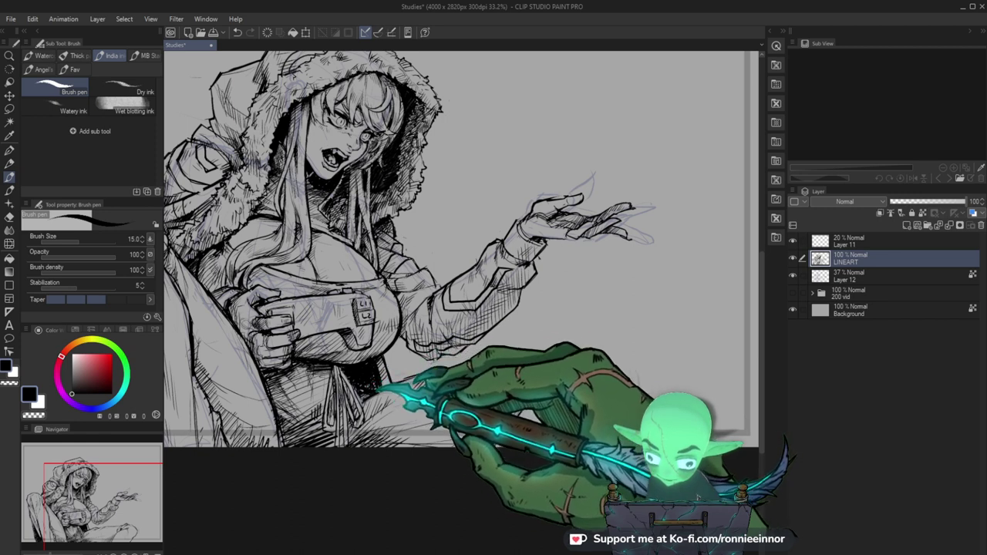
key(ctrl+space)
drag(390, 374, 447, 347)
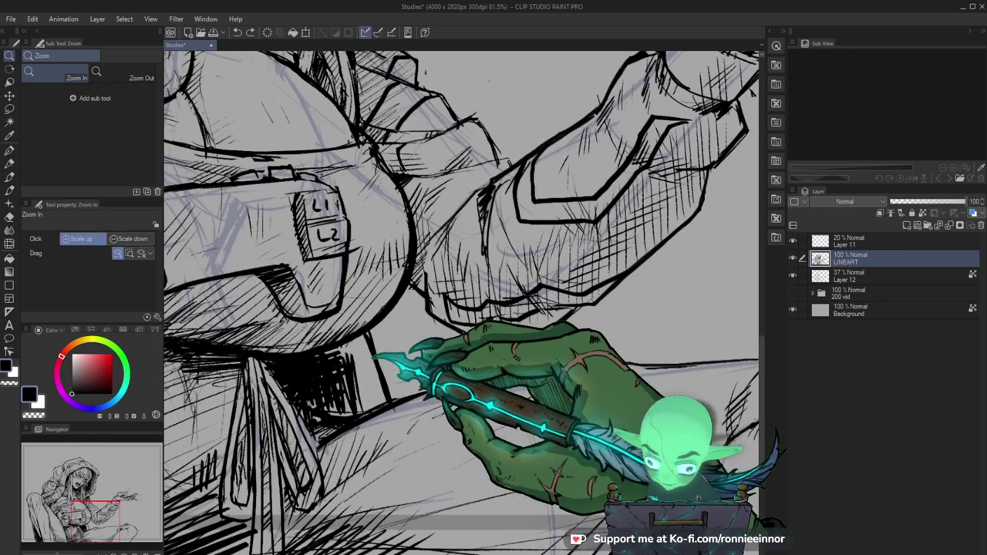
key(b)
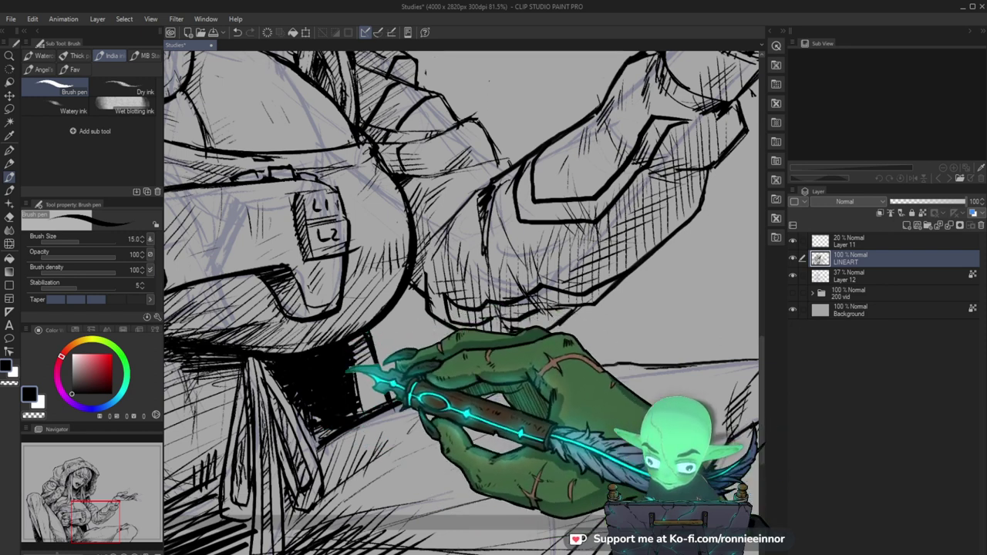
Draw slanted contour lines behind the raised leg's calf, running down to the canvas's lower edge.
key(ctrl+space)
drag(452, 369, 414, 335)
key(space)
mouse_move(325, 356)
mouse_down()
mouse_move(458, 378)
mouse_move(460, 369)
mouse_up()
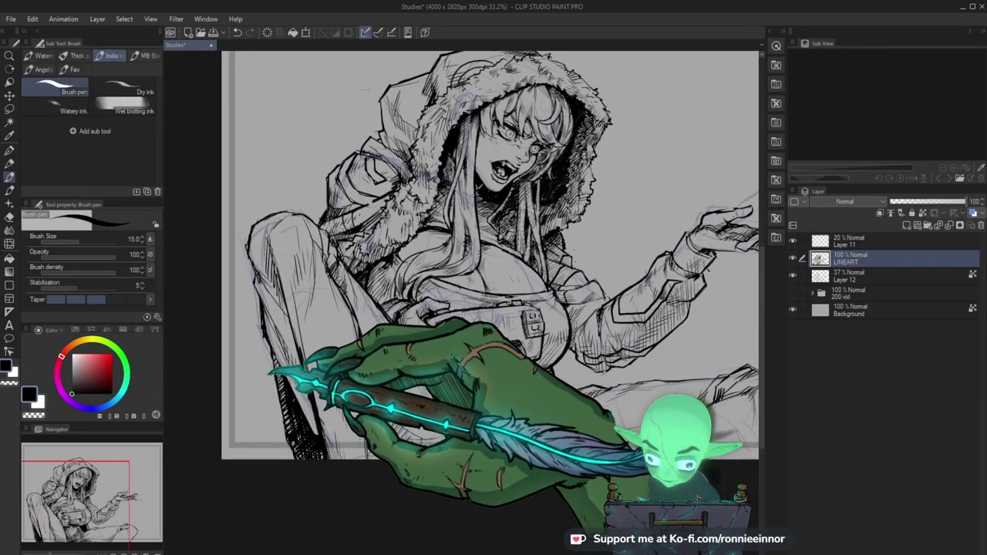
mouse_move(274, 363)
mouse_down()
mouse_move(229, 438)
mouse_move(228, 459)
mouse_up()
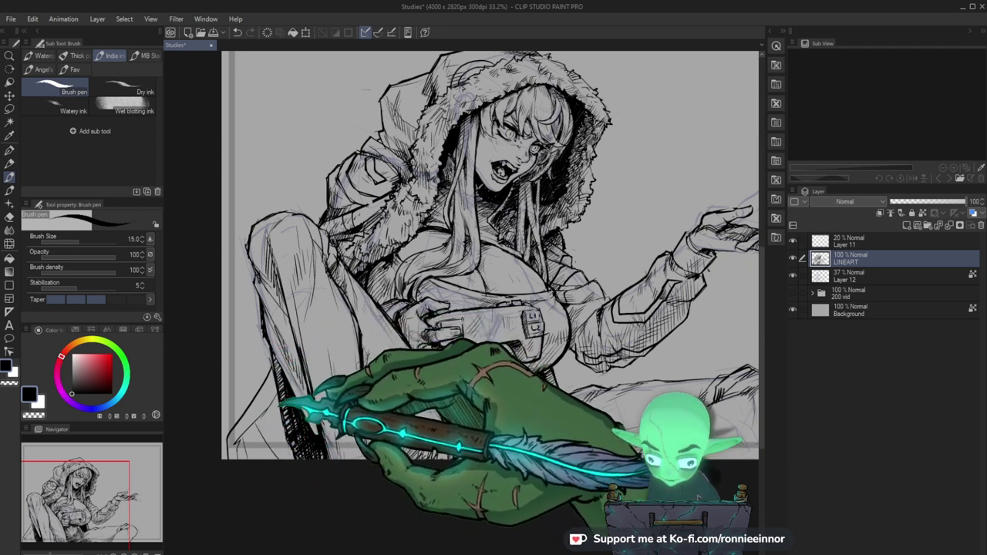
Trim stray ink around the raised leg's calf shadow and thigh, and refine the trouser fold hatching there.
key(e)
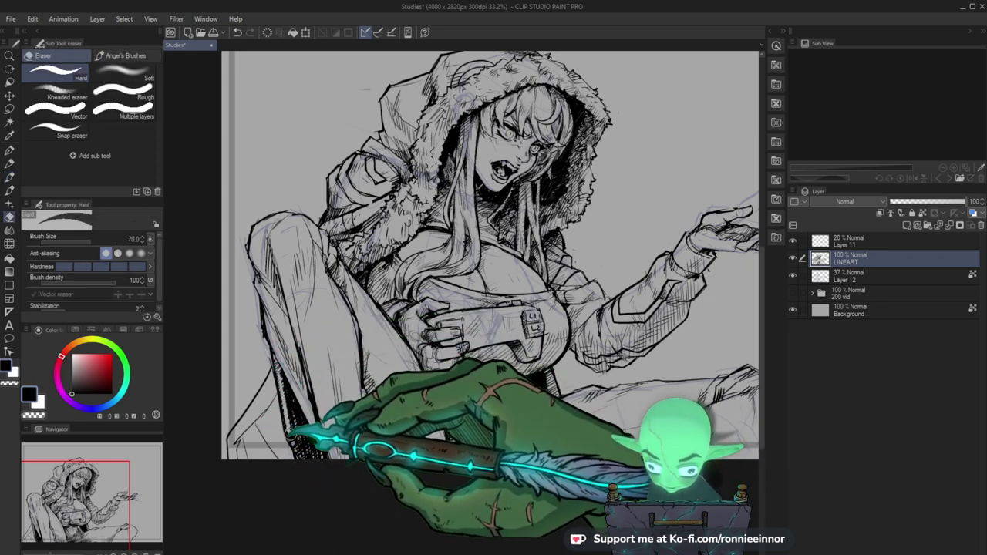
drag(511, 450, 446, 476)
key(b)
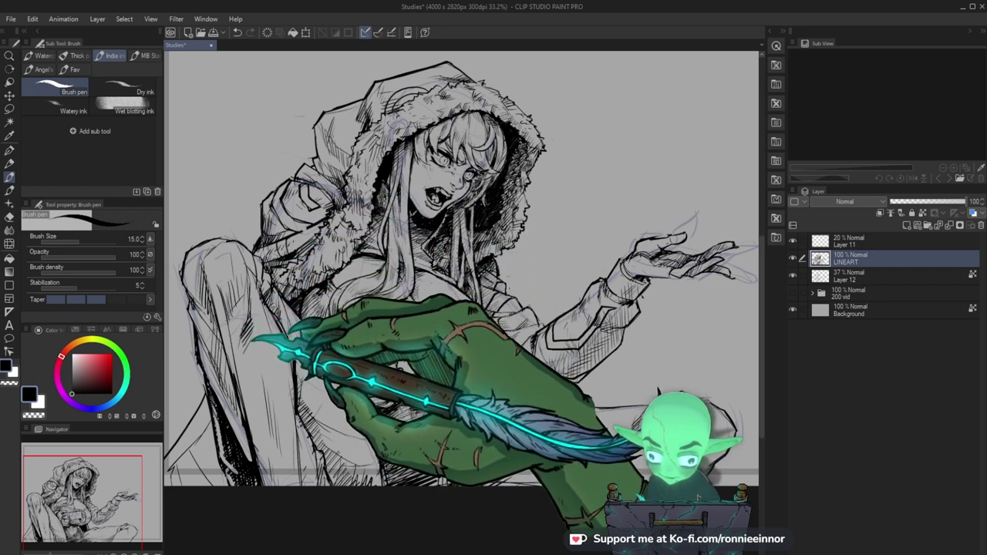
key(e)
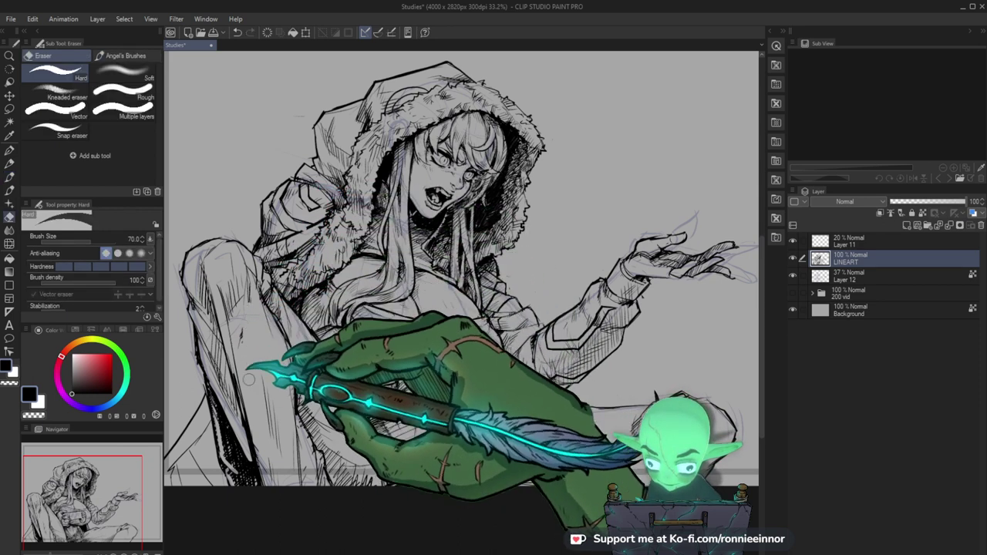
key(b)
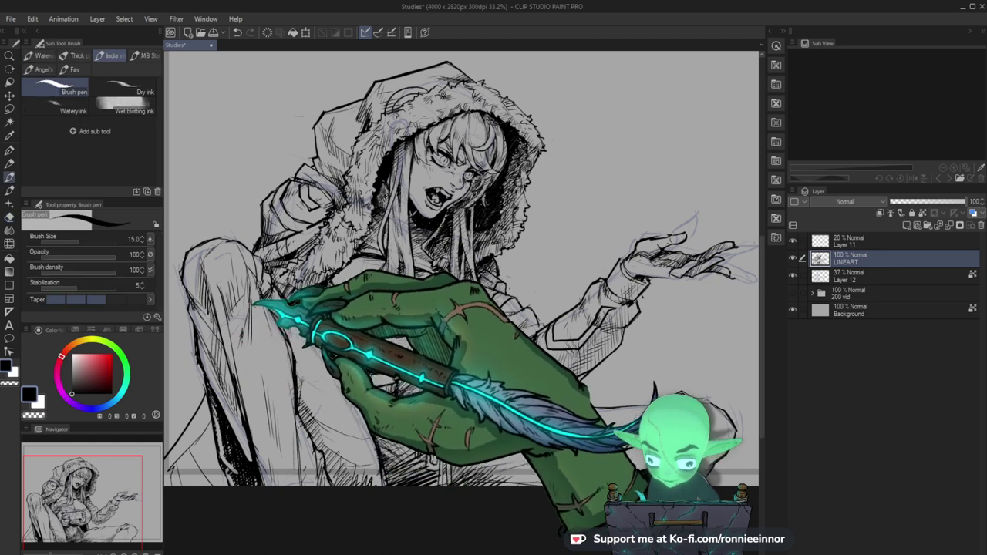
Redraw the lowered leg's bent knee contour and trouser folds, and hatch the area behind the knee.
key(ctrl+space)
drag(354, 364, 260, 366)
drag(429, 371, 471, 371)
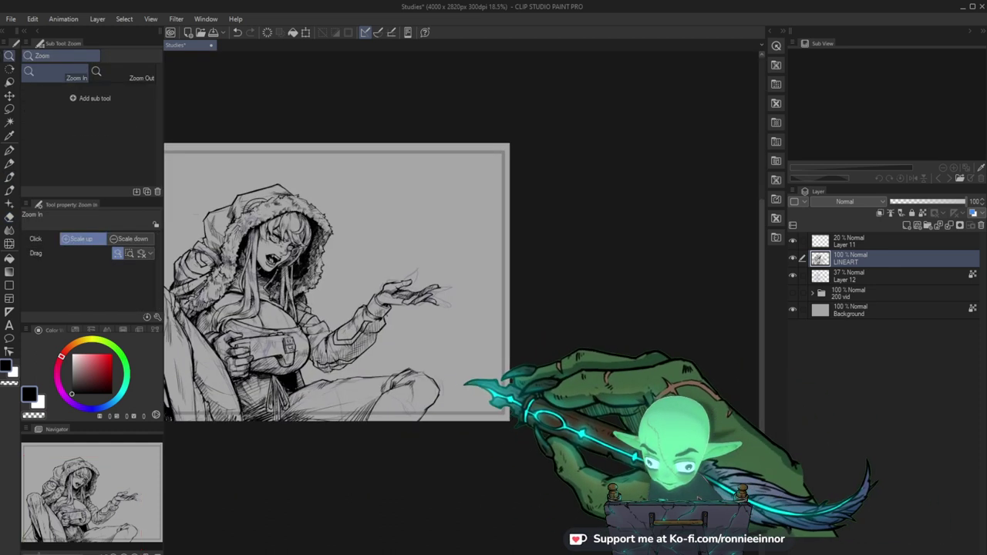
drag(397, 387, 428, 382)
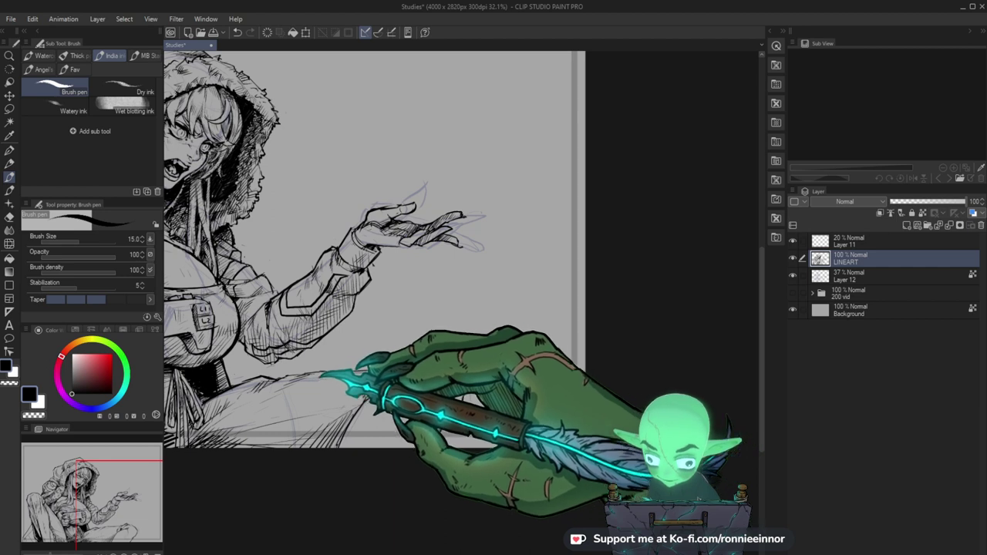
key(space)
drag(328, 401, 428, 393)
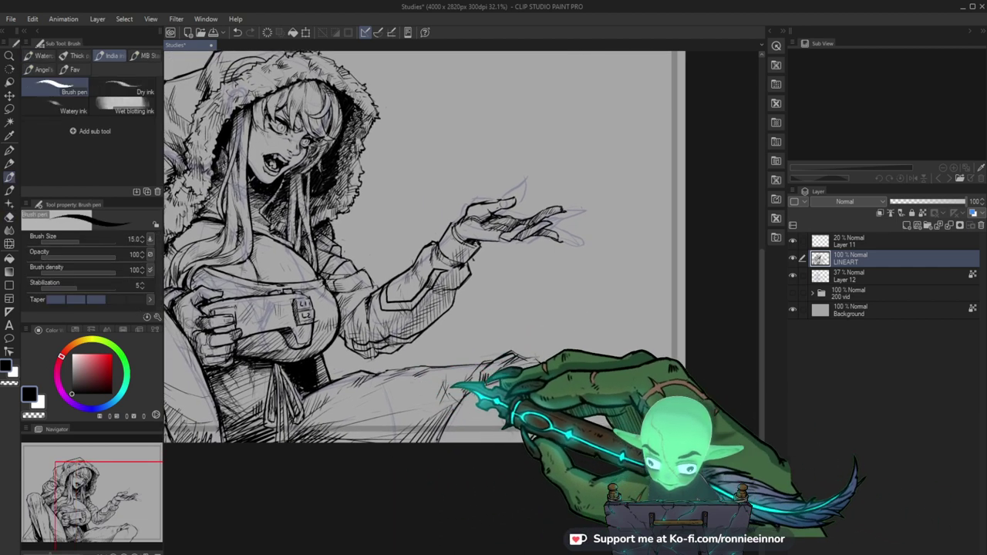
key(space)
drag(453, 403, 429, 384)
key(e)
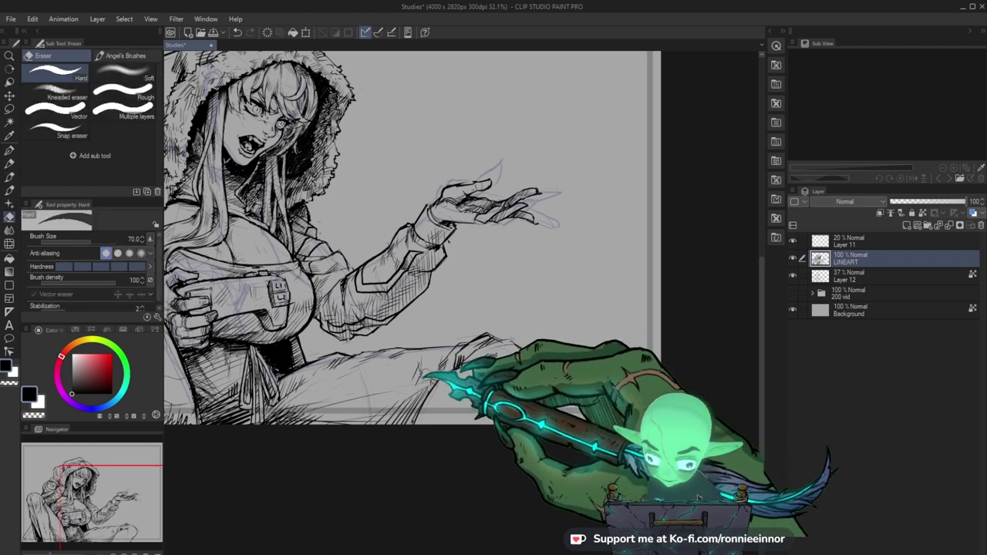
key(b)
key(e)
key(b)
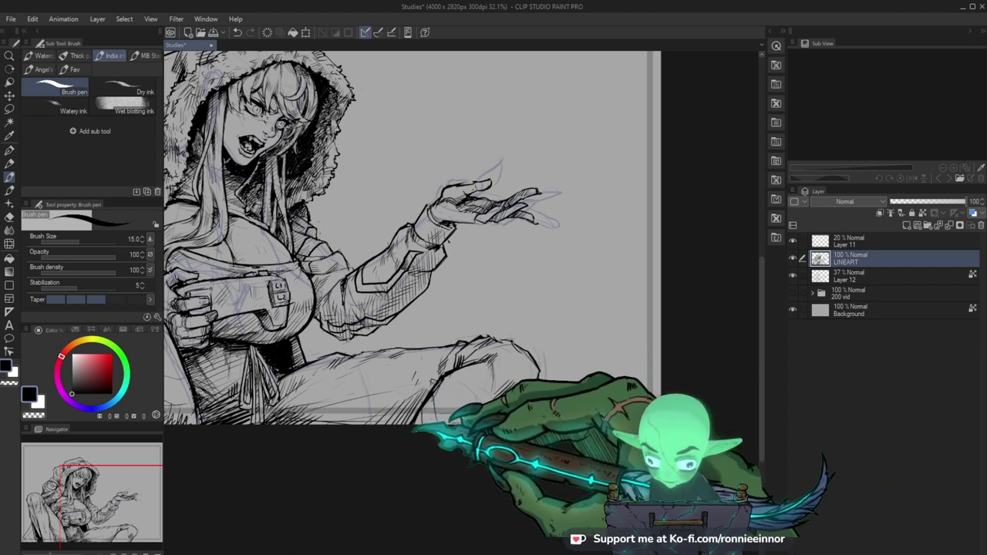
Clean up the shin's outer contour below the bent knee and hatch its shadow side.
key(e)
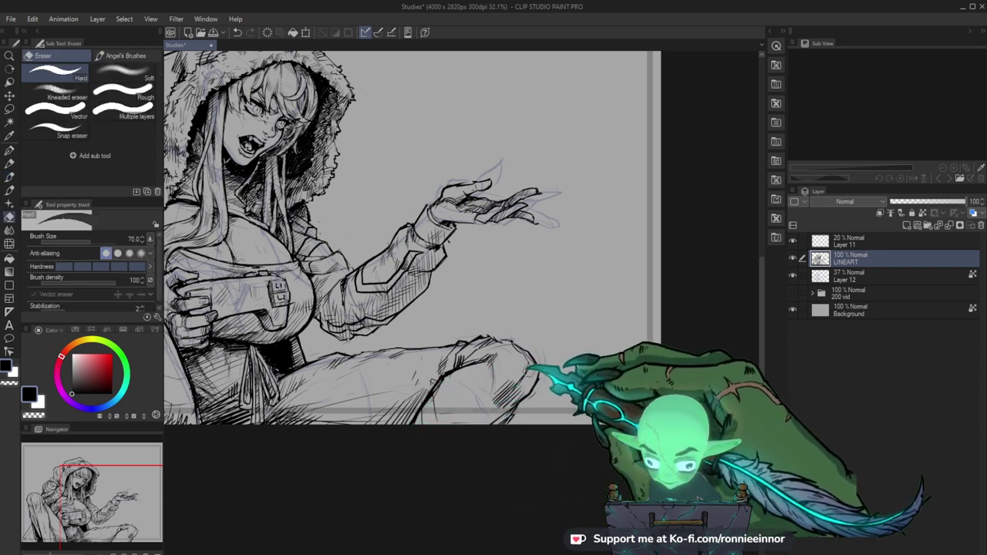
key(b)
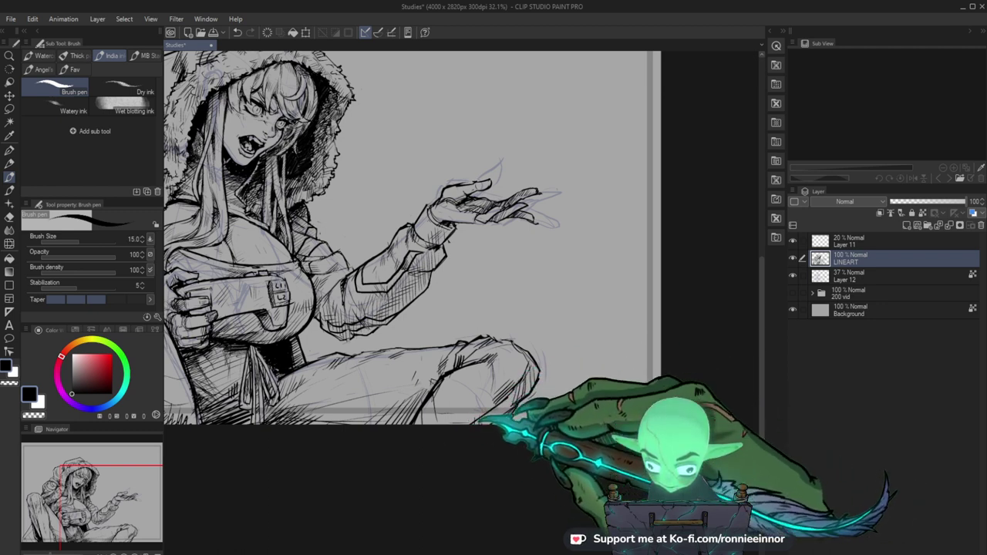
key(e)
key(b)
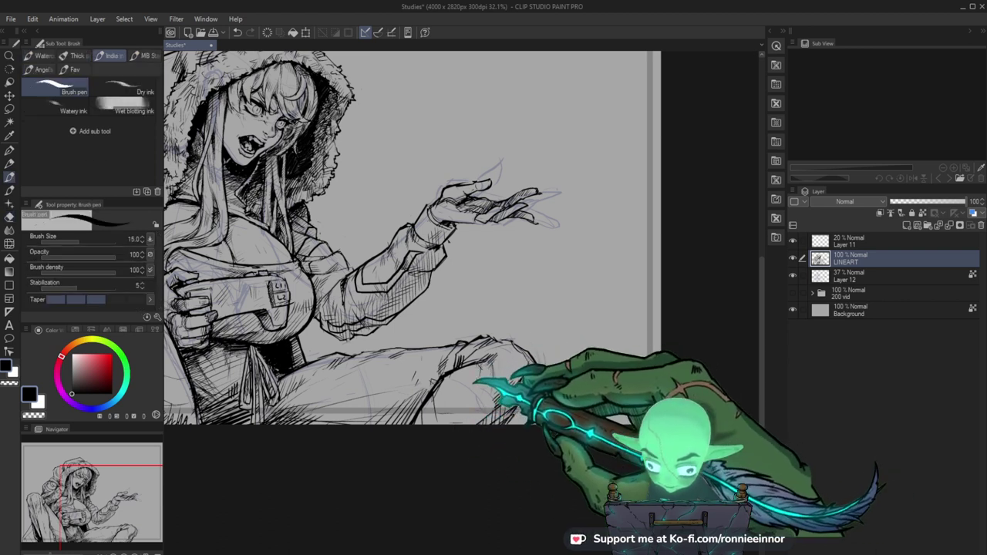
Touch up the upper fingertip line on the outstretched hand.
key(ctrl+space)
mouse_move(569, 383)
mouse_down()
mouse_move(494, 370)
mouse_move(540, 383)
mouse_up()
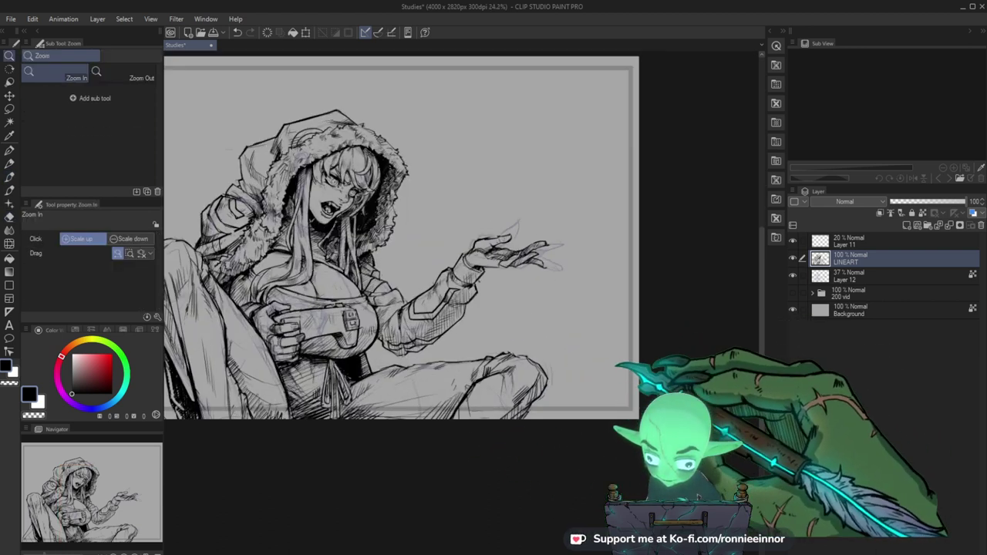
drag(387, 399, 443, 385)
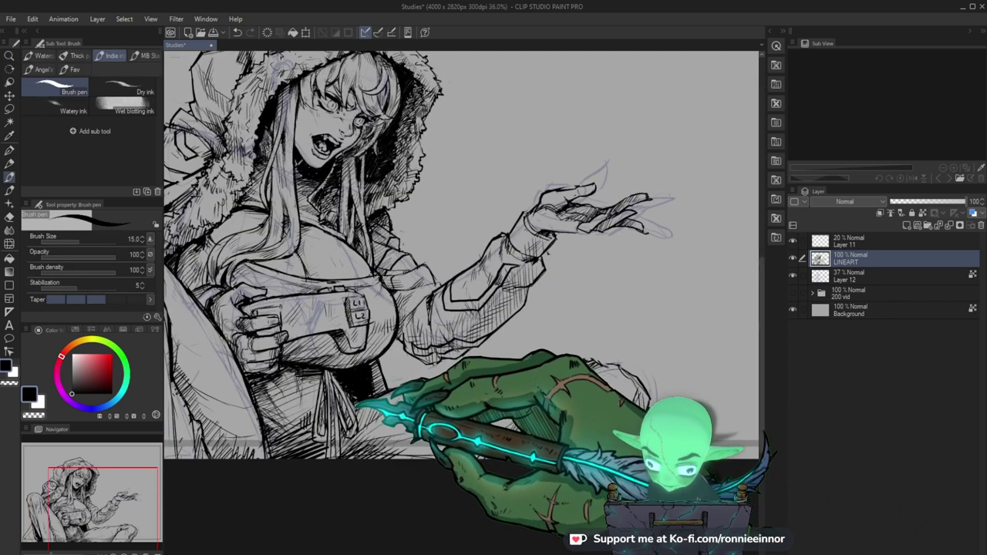
key(ctrl+space)
mouse_move(366, 395)
mouse_down()
mouse_move(357, 418)
mouse_move(253, 489)
mouse_up()
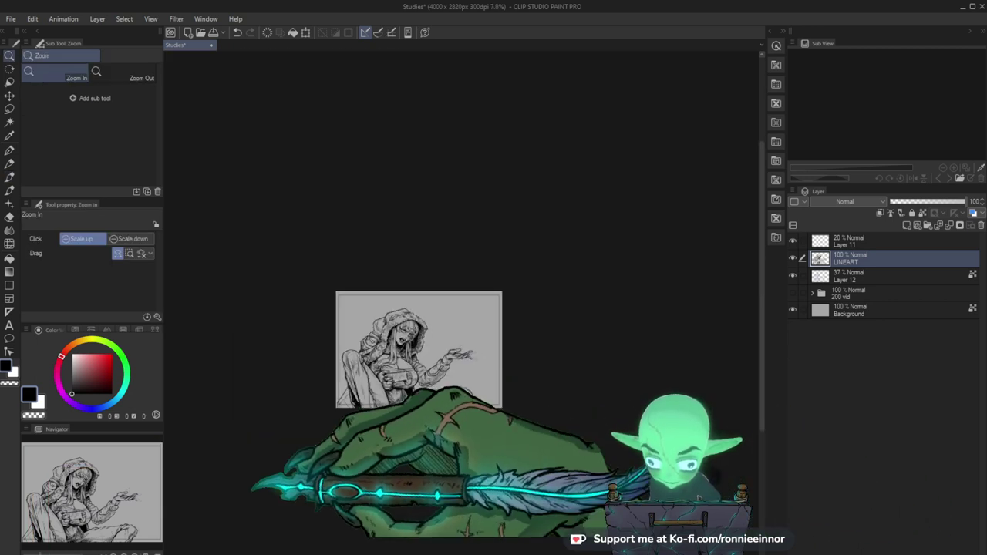
drag(474, 353, 569, 358)
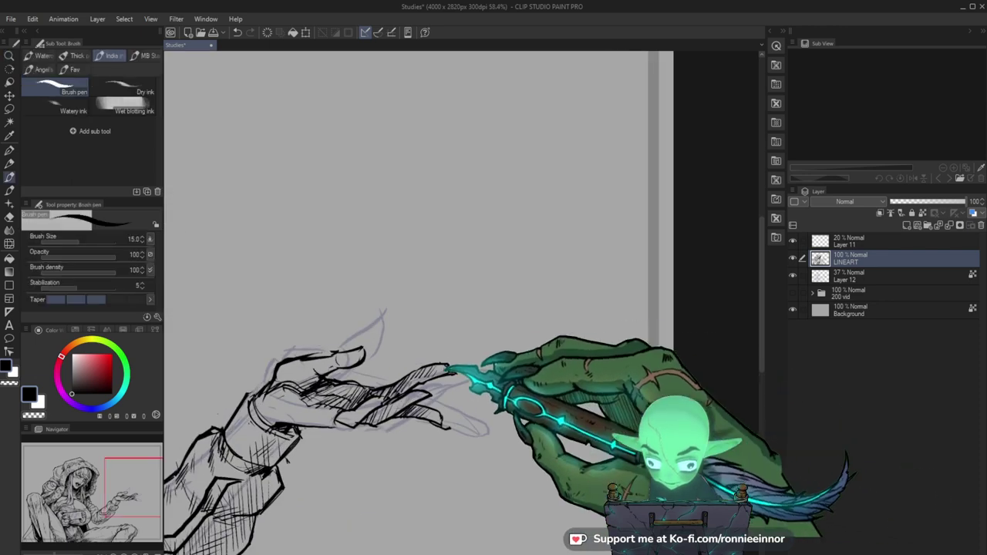
mouse_move(433, 376)
mouse_down()
mouse_move(455, 373)
mouse_move(464, 355)
mouse_move(440, 357)
mouse_up()
key(ctrl+space)
drag(306, 395, 331, 401)
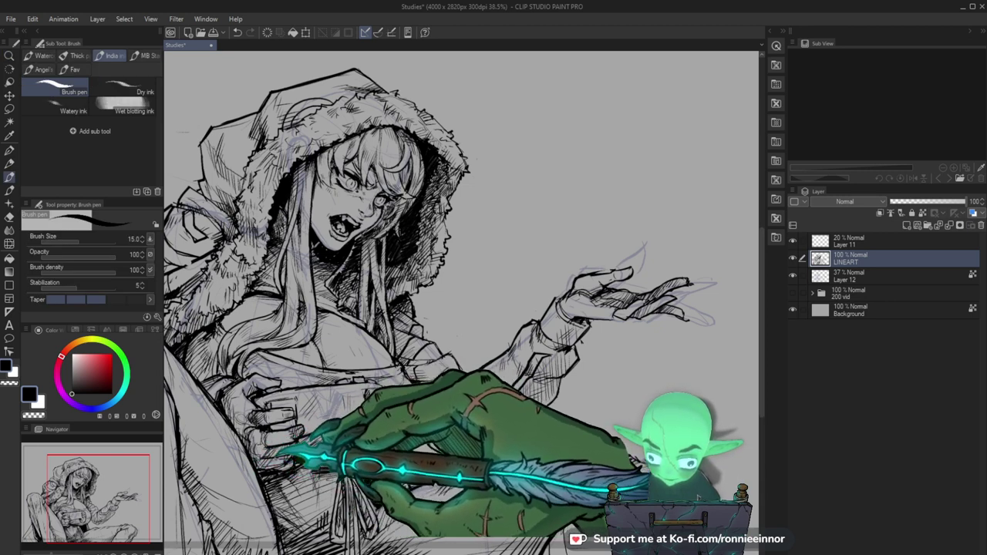
Deepen the ink shading around the fingers gripping the controller and hatch the controller's lower body.
key(ctrl+space)
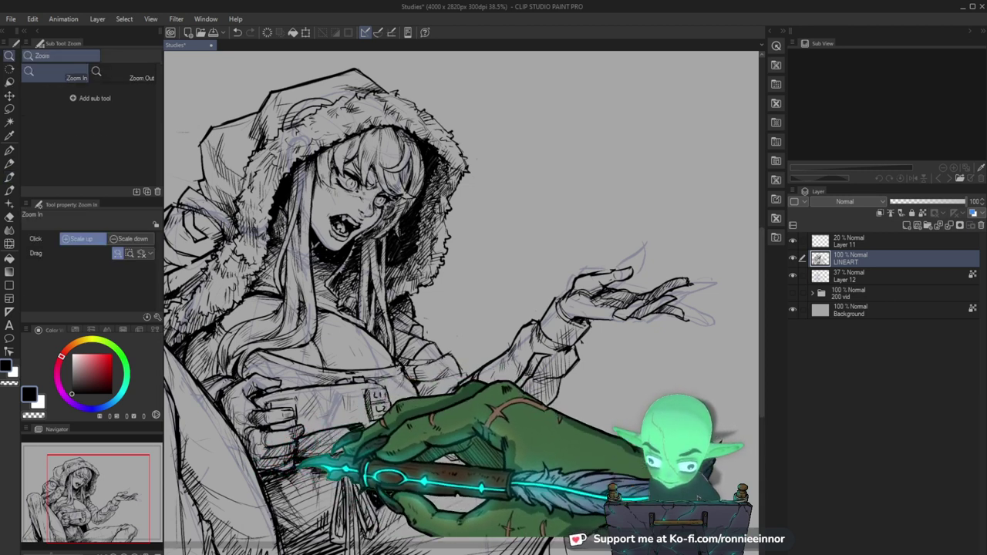
drag(305, 465, 339, 462)
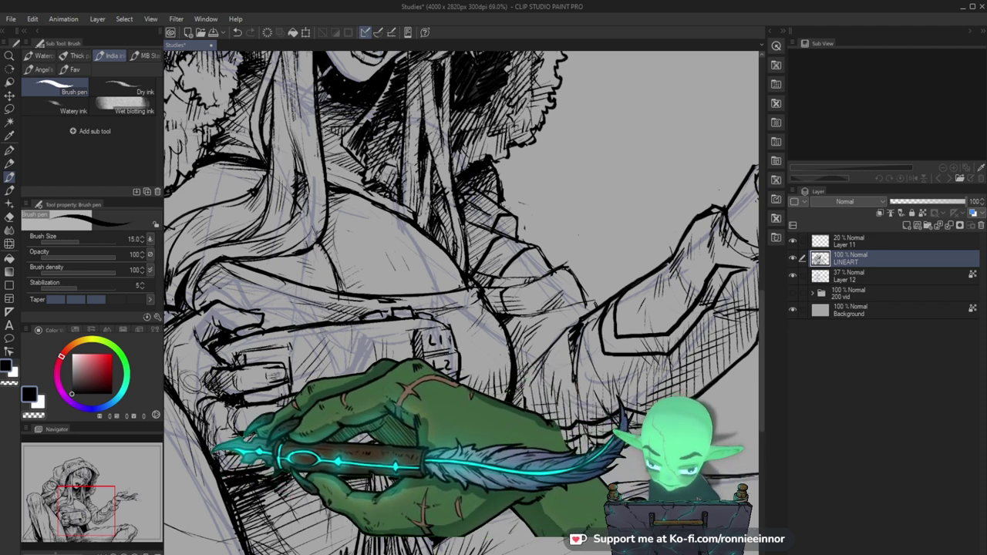
drag(330, 433, 414, 456)
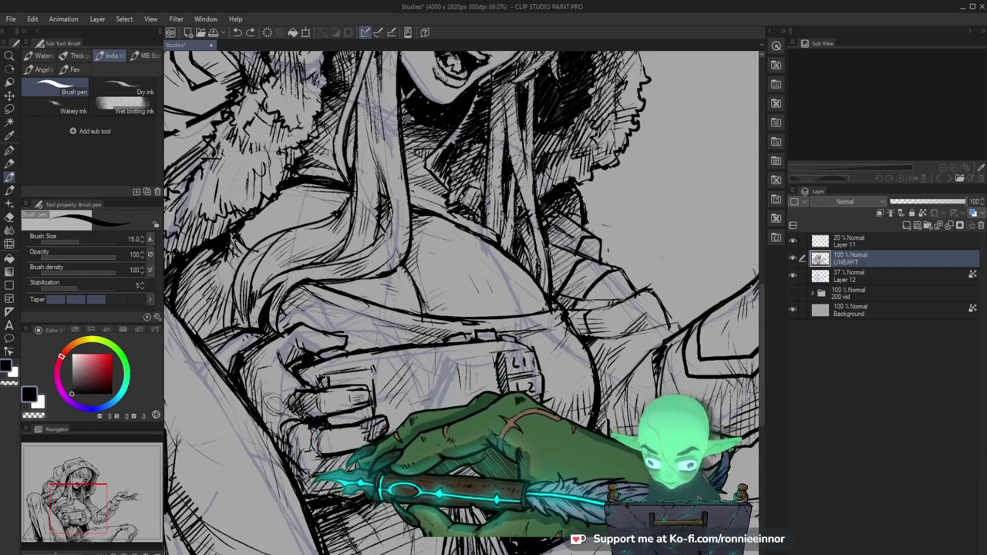
mouse_move(480, 417)
mouse_down()
mouse_move(432, 425)
mouse_move(462, 418)
mouse_move(443, 422)
mouse_up()
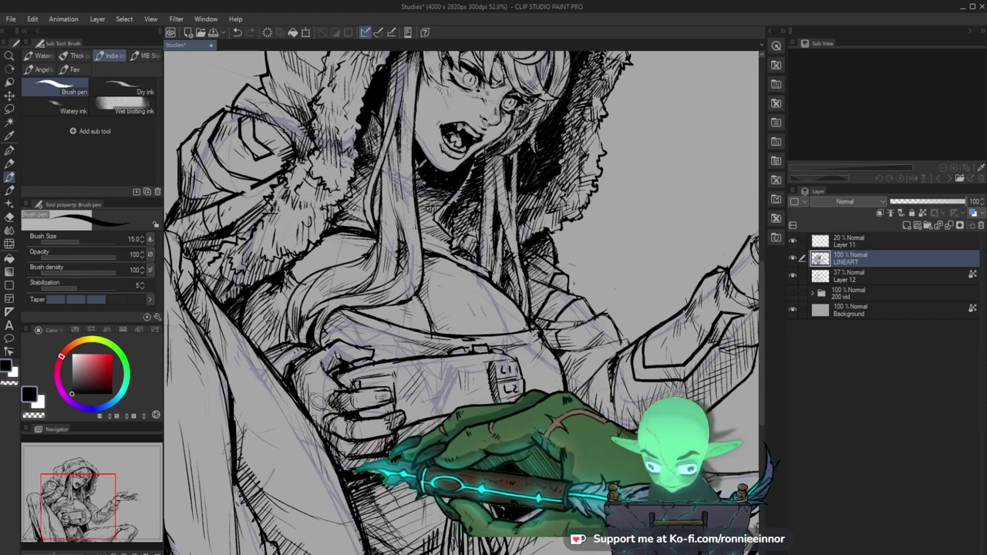
mouse_move(424, 431)
mouse_down()
mouse_move(374, 393)
mouse_move(481, 332)
mouse_up()
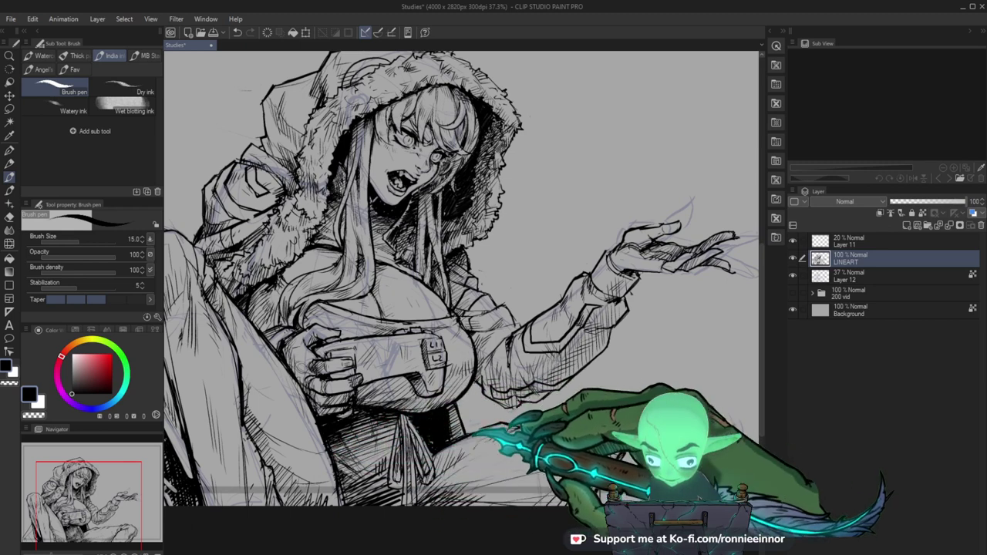
drag(395, 418, 379, 438)
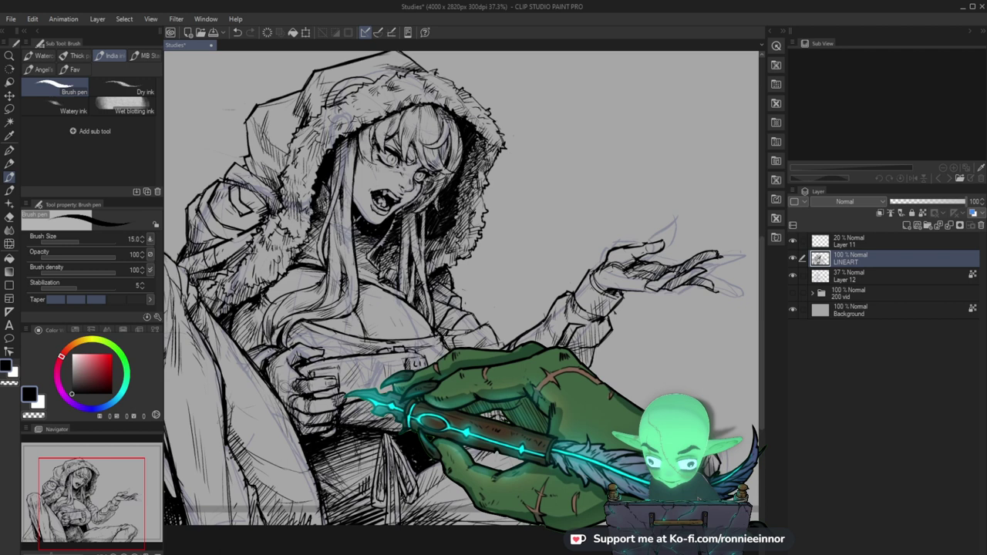
drag(499, 362, 478, 404)
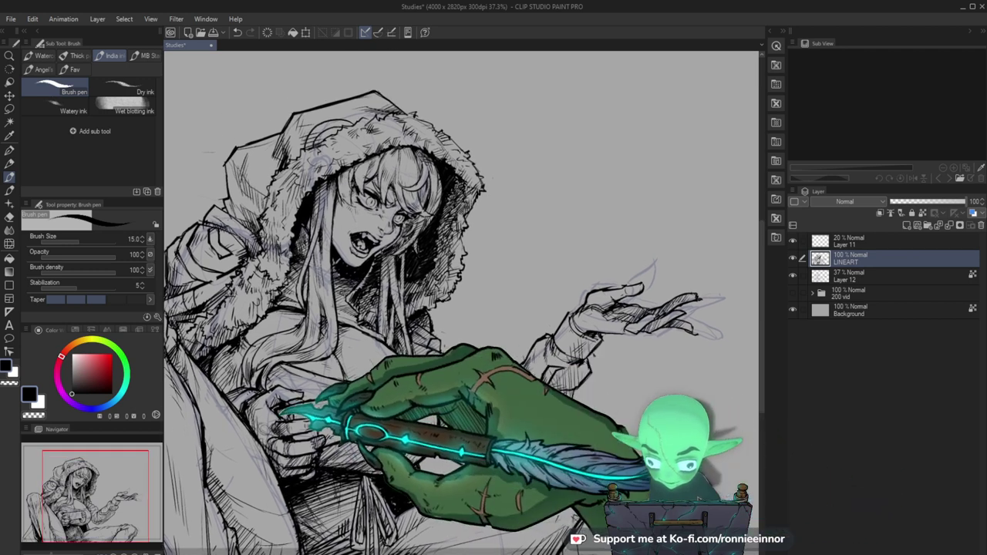
Refine the controller's button panel and outer edge with ink, trimming stray lines around them.
drag(432, 447, 423, 435)
drag(403, 393, 442, 393)
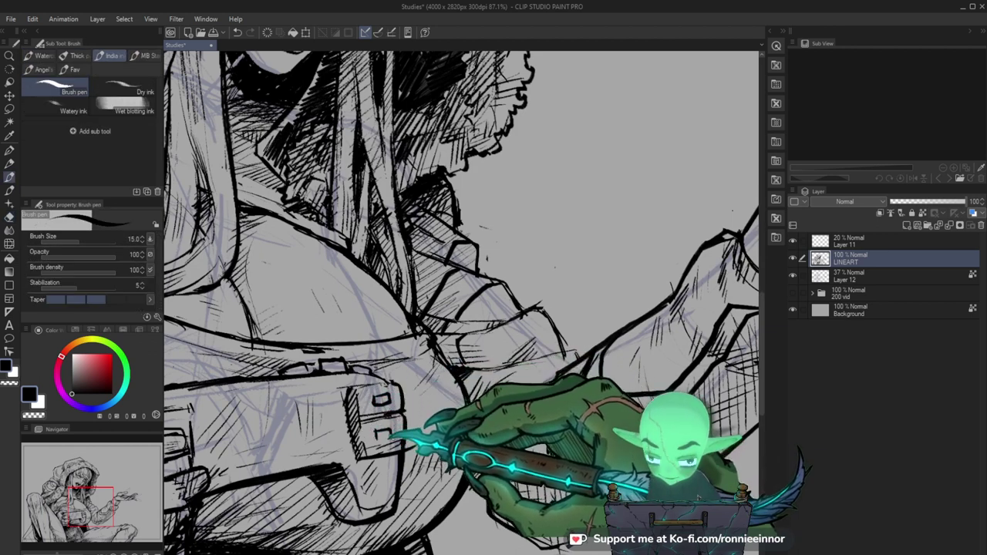
key(e)
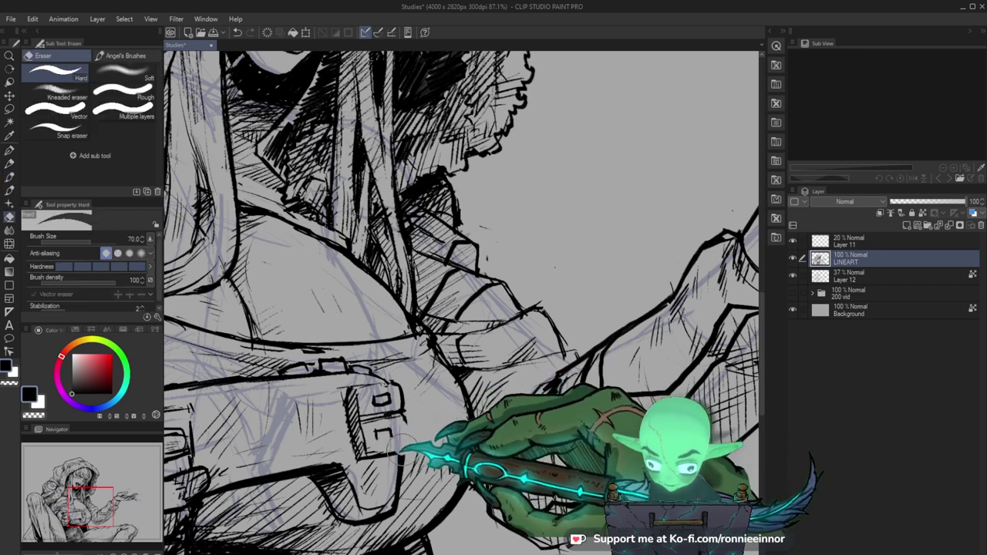
key(b)
key(ctrl+space)
mouse_move(456, 444)
mouse_down()
mouse_move(423, 382)
mouse_move(472, 347)
mouse_up()
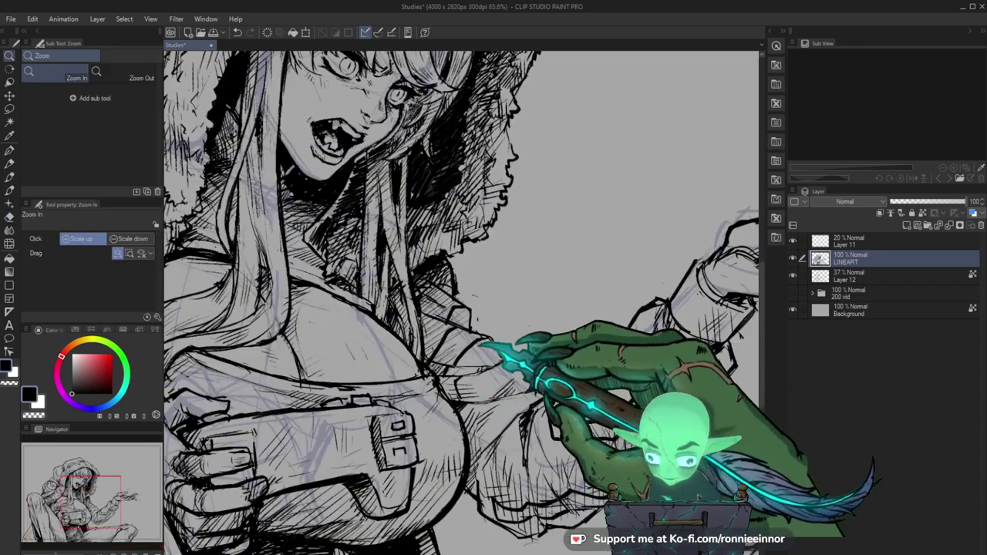
drag(432, 437, 453, 401)
key(e)
key(b)
key(e)
key(b)
drag(410, 426, 392, 468)
key(ctrl+space)
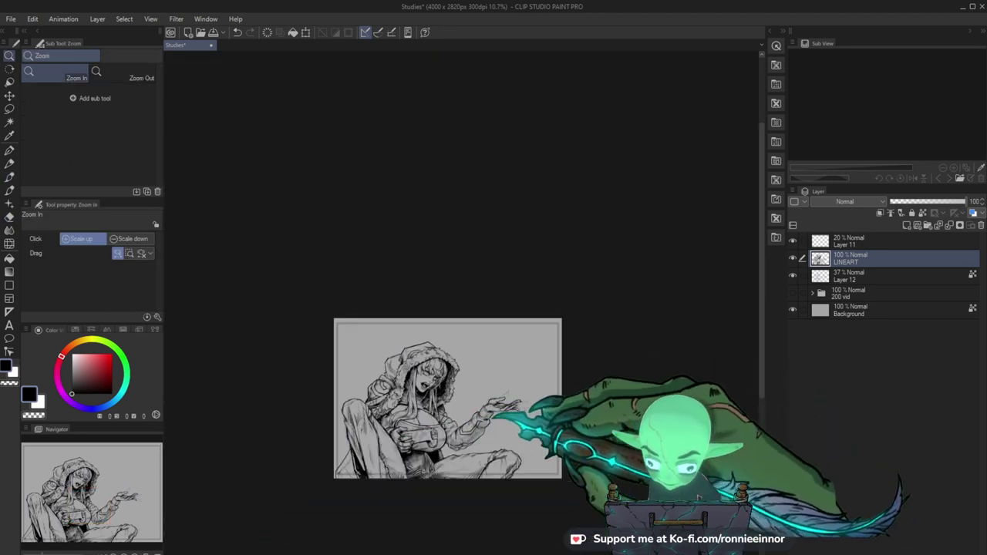
Hatch the outstretched arm's sleeve cuff and ink the base of the palm at the wrist.
drag(481, 411, 515, 393)
key(e)
key(b)
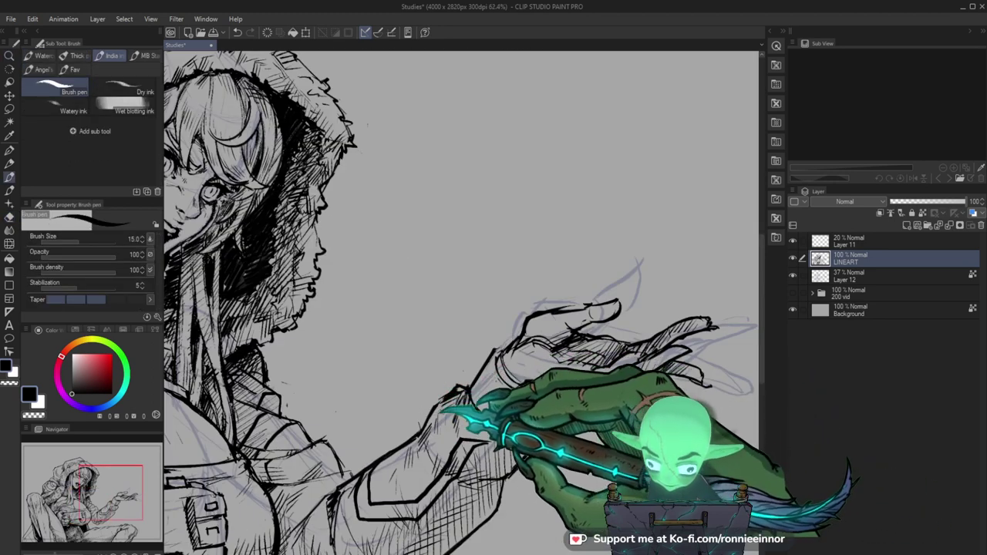
key(space)
drag(605, 385, 530, 427)
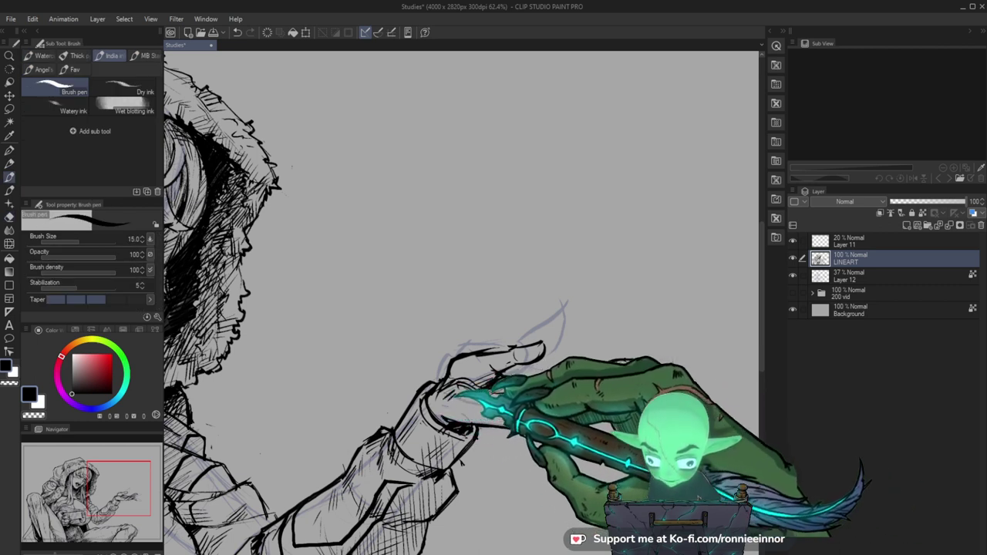
Refine the shading and lower finger lines of the outstretched hand, erasing excess ink along the palm.
drag(611, 403, 535, 437)
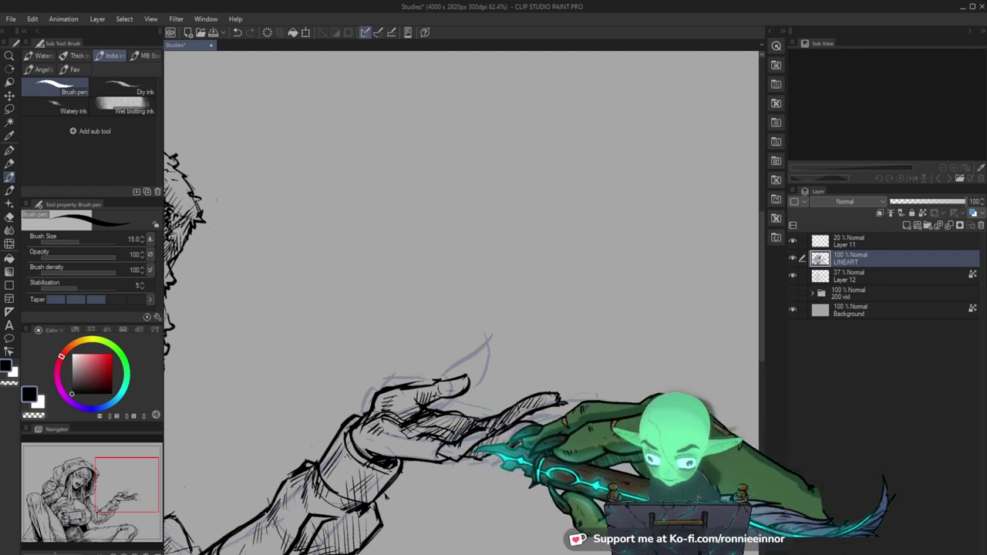
key(e)
mouse_move(477, 450)
mouse_down()
mouse_move(522, 422)
mouse_move(461, 433)
mouse_up()
key(b)
drag(431, 449, 405, 411)
Darken the shadow between the hair fringe and the hood's inner fur edge, and save the drawing.
drag(400, 346, 494, 309)
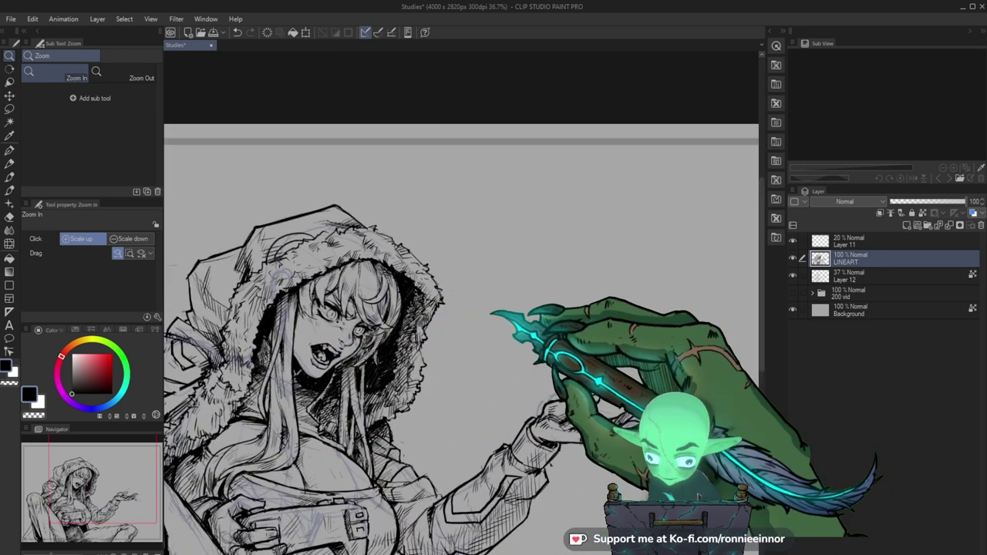
drag(380, 294, 398, 286)
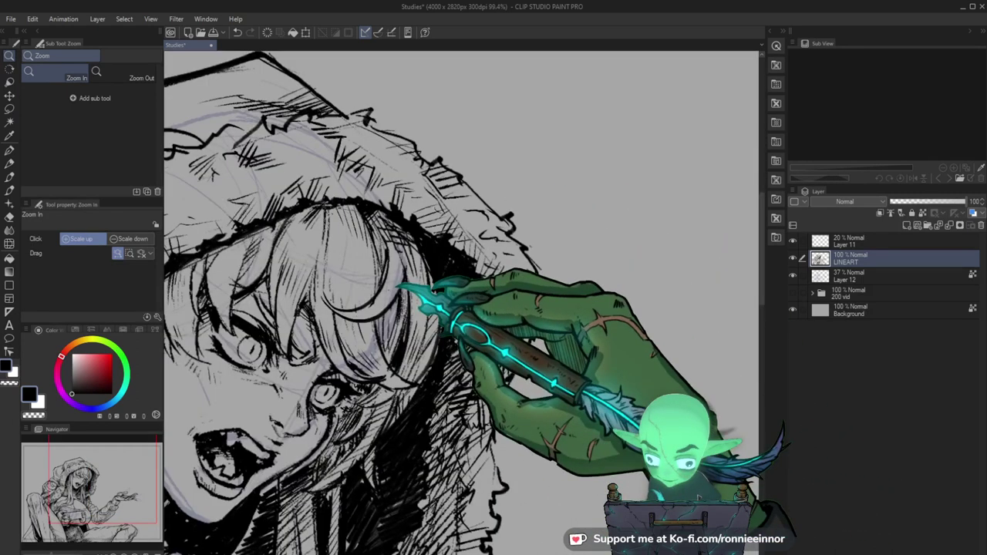
drag(463, 219, 424, 270)
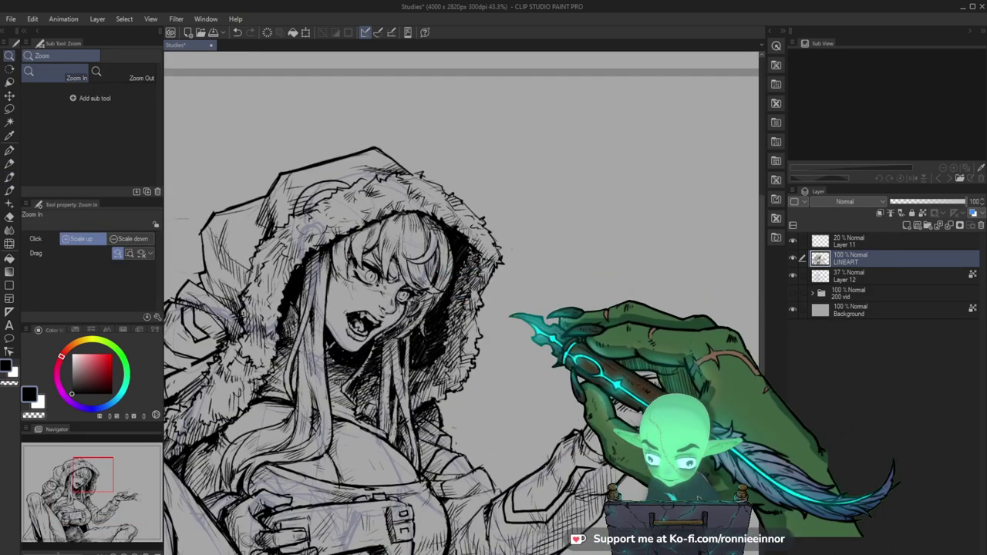
drag(410, 212, 505, 273)
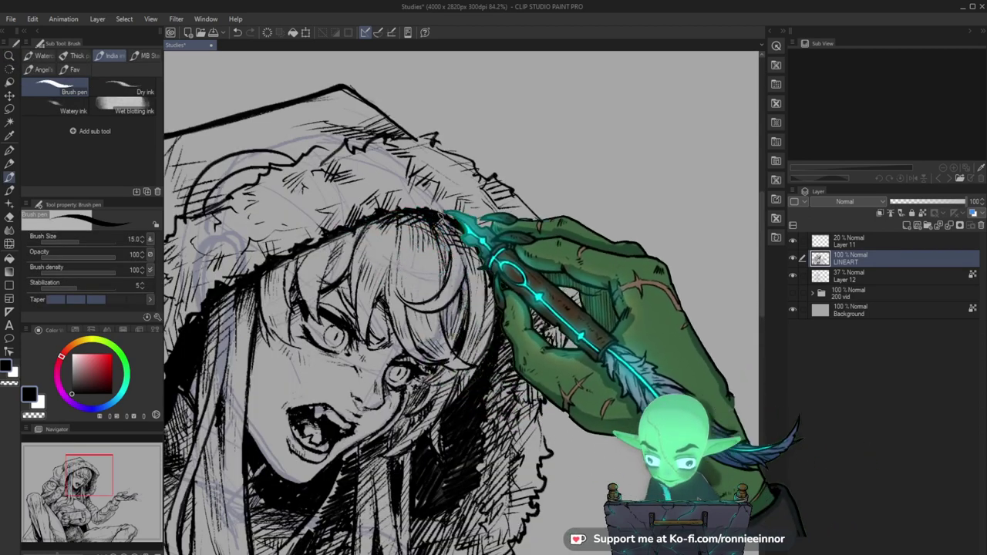
mouse_move(440, 223)
mouse_down()
mouse_move(582, 306)
mouse_move(585, 290)
mouse_up()
key(ctrl+s)
Touch up the ink lines where the lower fur trim meets the chest, undoing the last stroke.
drag(585, 214, 528, 313)
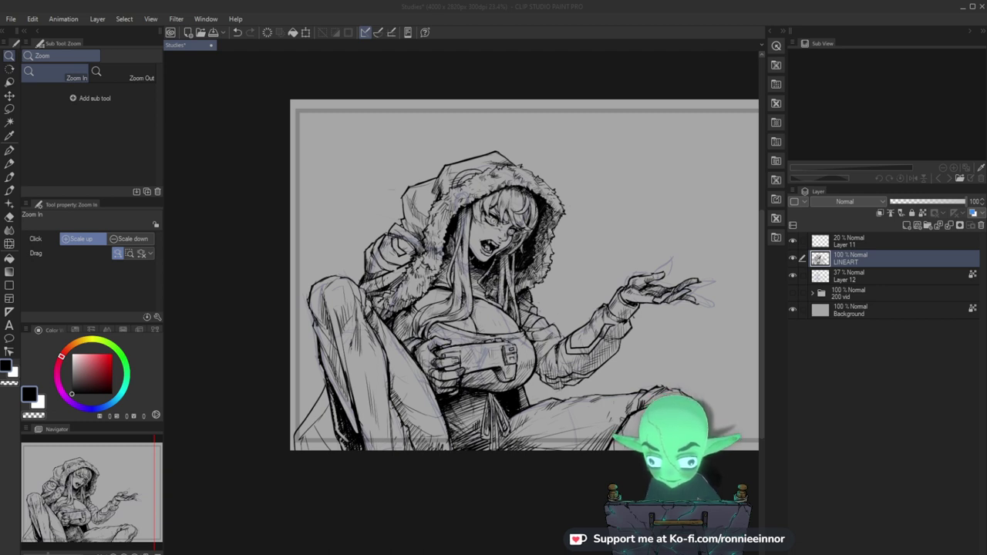
drag(423, 286, 447, 278)
key(b)
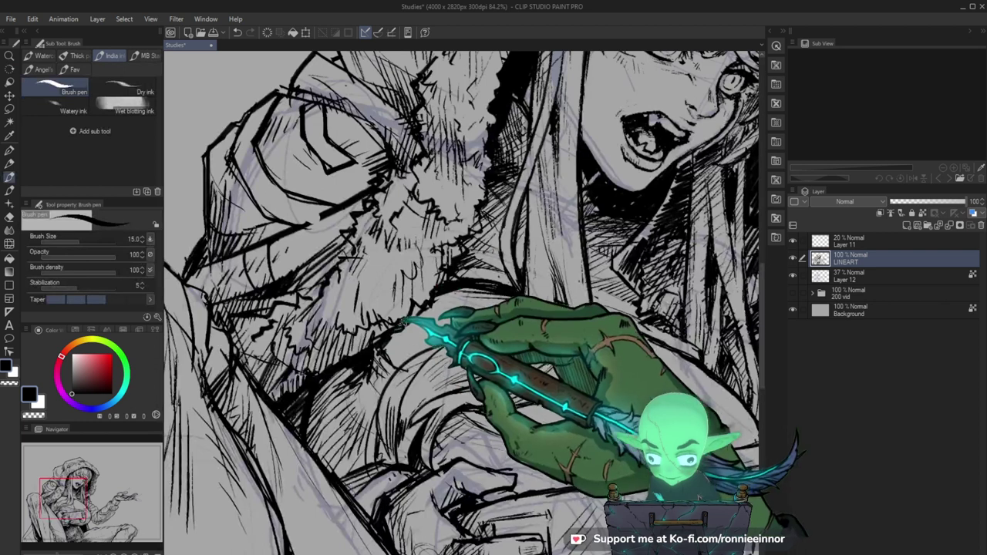
mouse_move(503, 331)
mouse_down()
mouse_move(537, 447)
mouse_move(408, 386)
mouse_up()
drag(409, 339, 458, 330)
key(ctrl+z)
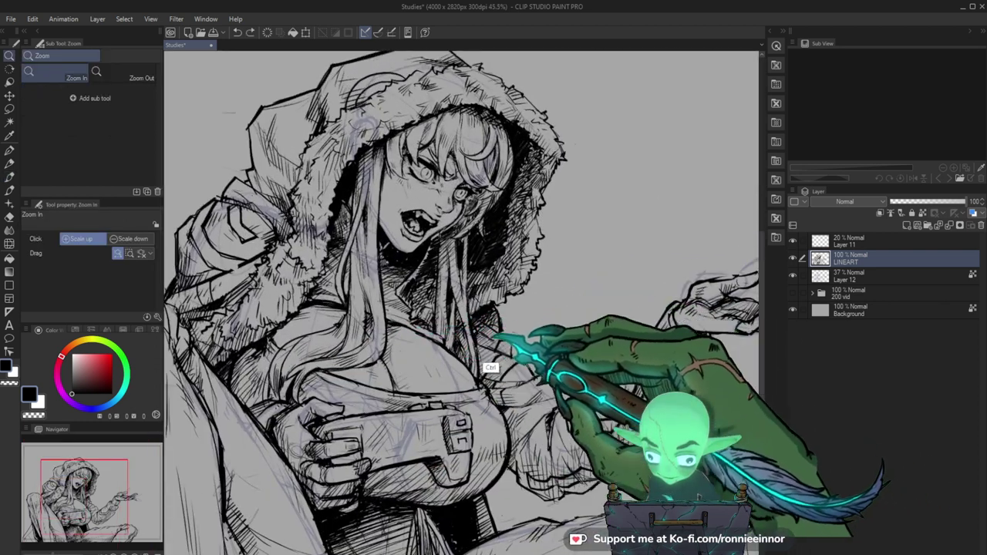
Clean up and re-ink the curled hair lock and the lines just above the gripping hand.
key(e)
key(b)
key(e)
key(p)
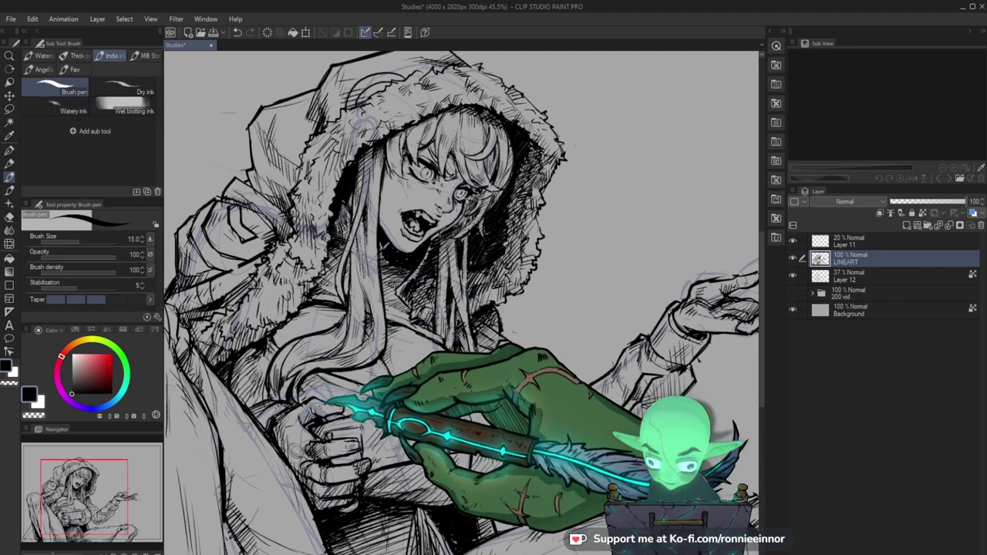
key(e)
key(p)
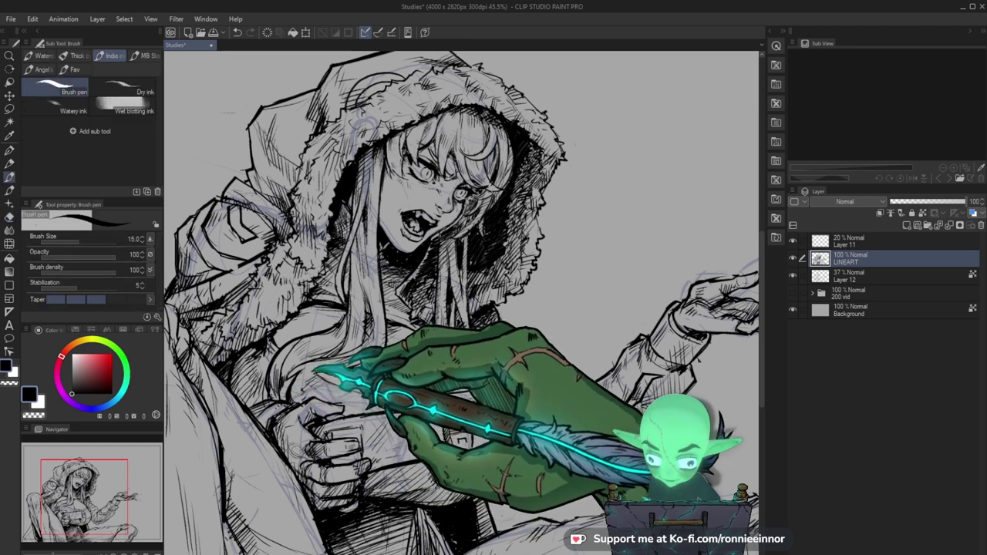
drag(484, 496, 501, 432)
Add fold hatching to the inner side of the raised knee beside the jacket sleeve, trimming excess ink.
key(ctrl+space)
drag(396, 307, 651, 307)
drag(383, 304, 424, 306)
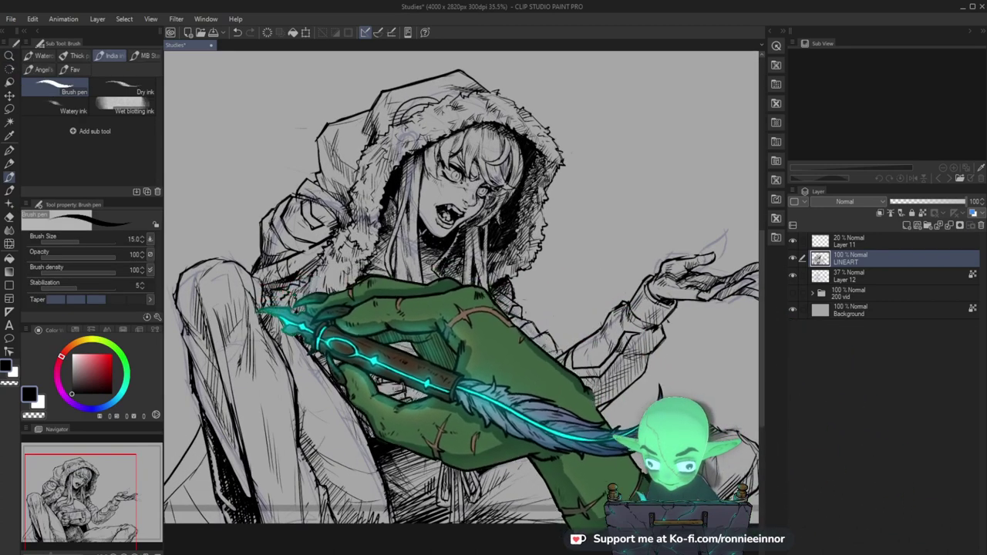
drag(364, 363, 434, 346)
key(e)
key(b)
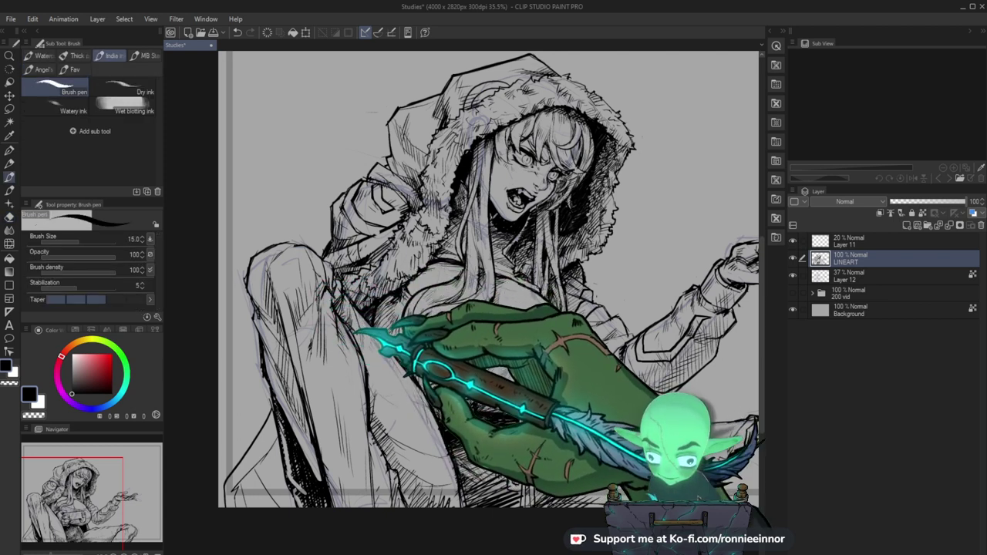
Reinforce the raised knee's top contour and hatch the trouser folds below it.
drag(364, 394, 382, 441)
drag(413, 503, 350, 456)
drag(199, 309, 225, 372)
drag(330, 320, 382, 364)
key(ctrl+z)
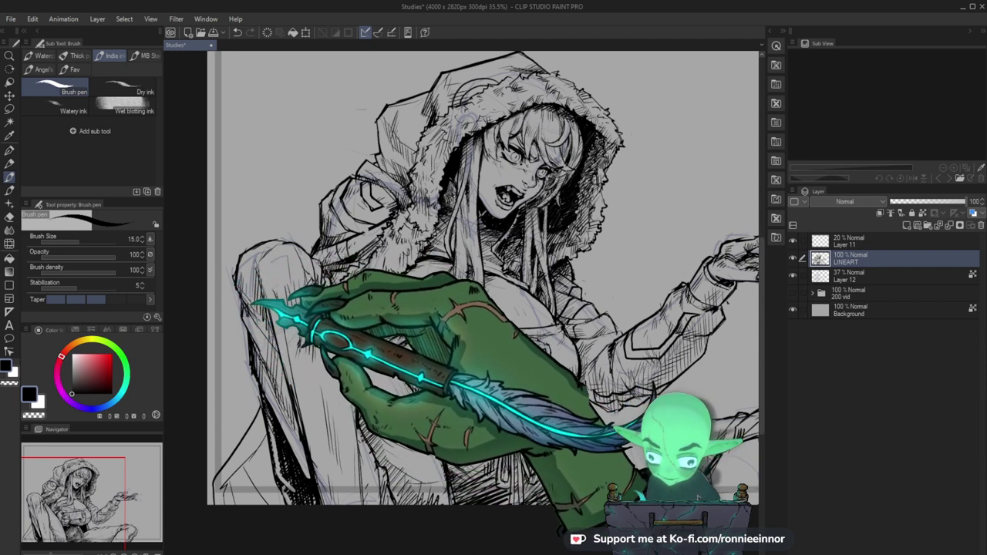
drag(547, 427, 498, 415)
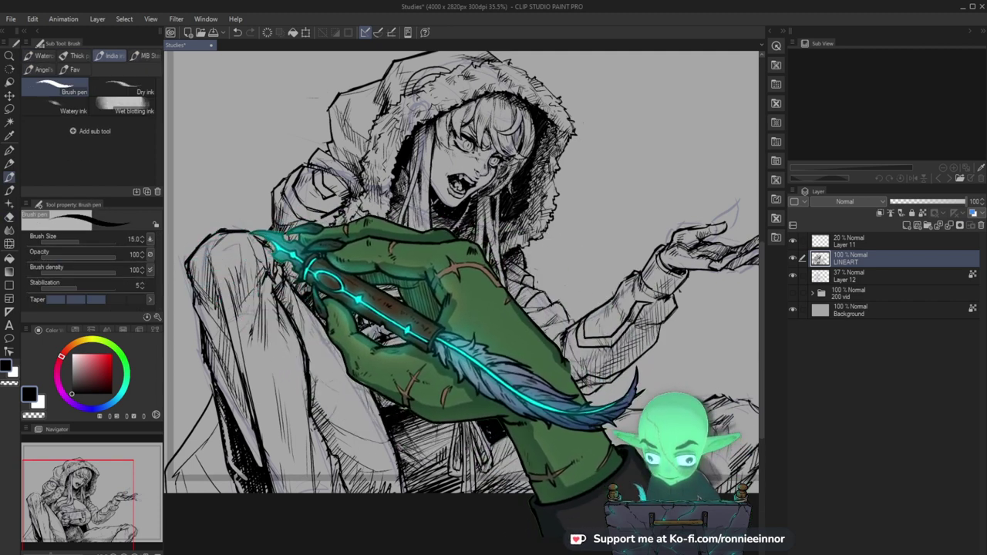
Ink the fold lines and shadow hatching along the lowered leg's thigh and behind its knee.
drag(314, 289, 247, 456)
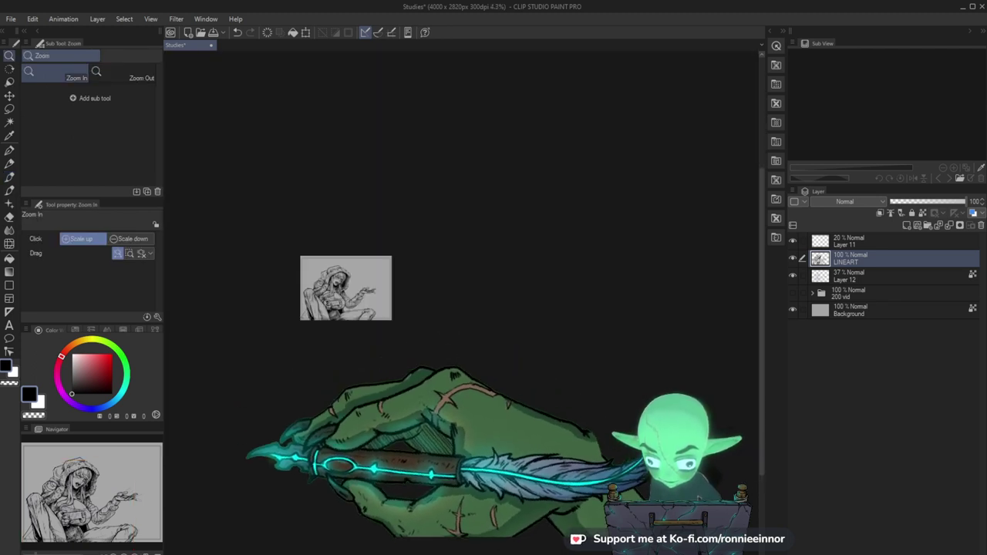
drag(359, 314, 421, 305)
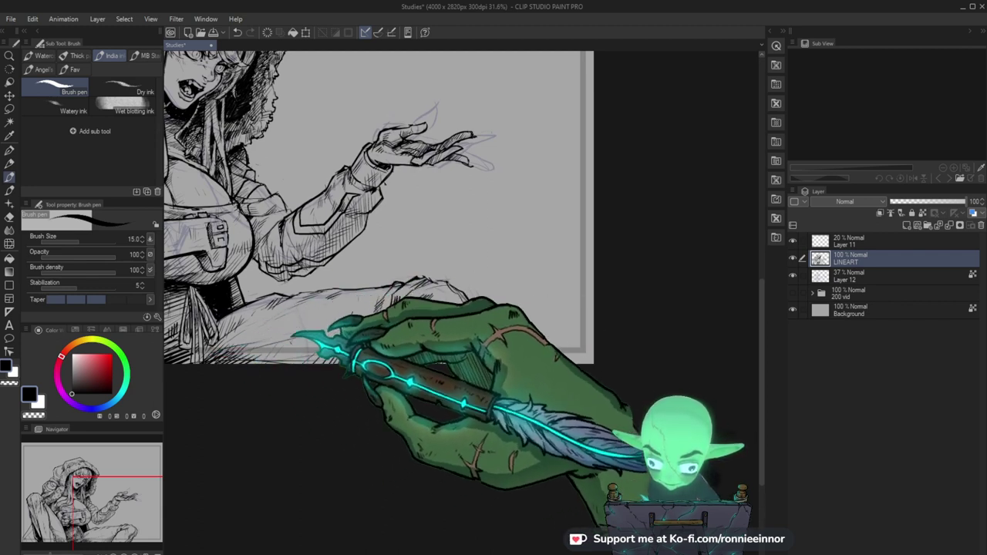
drag(346, 317, 391, 356)
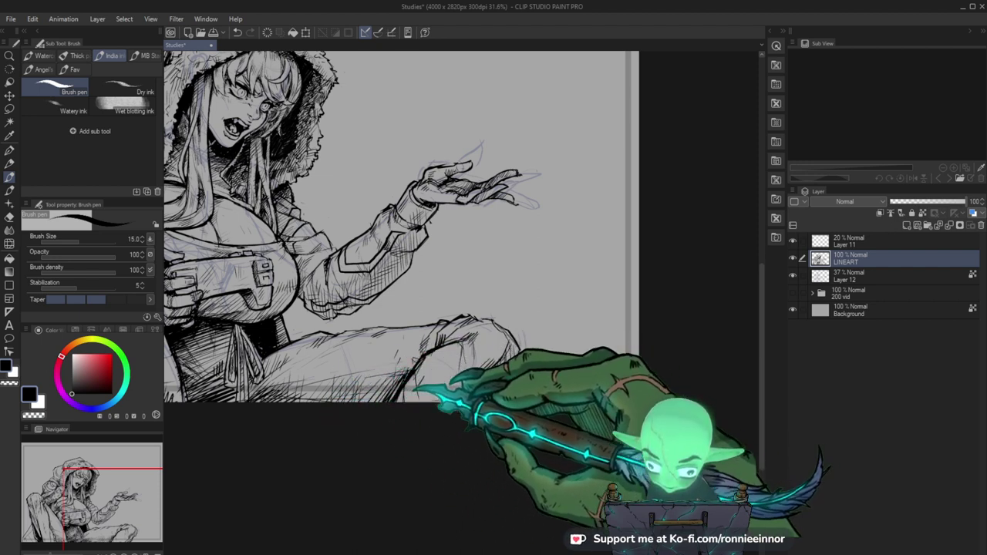
key(ctrl+space)
drag(598, 363, 578, 350)
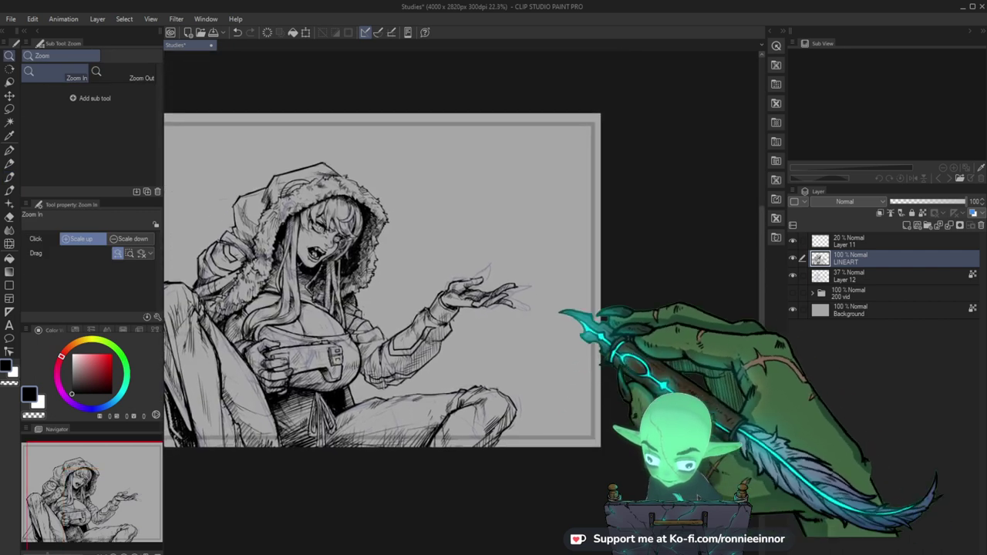
Touch up the hood's fur trim and the upper sleeve contour near the shoulder.
drag(265, 192, 298, 144)
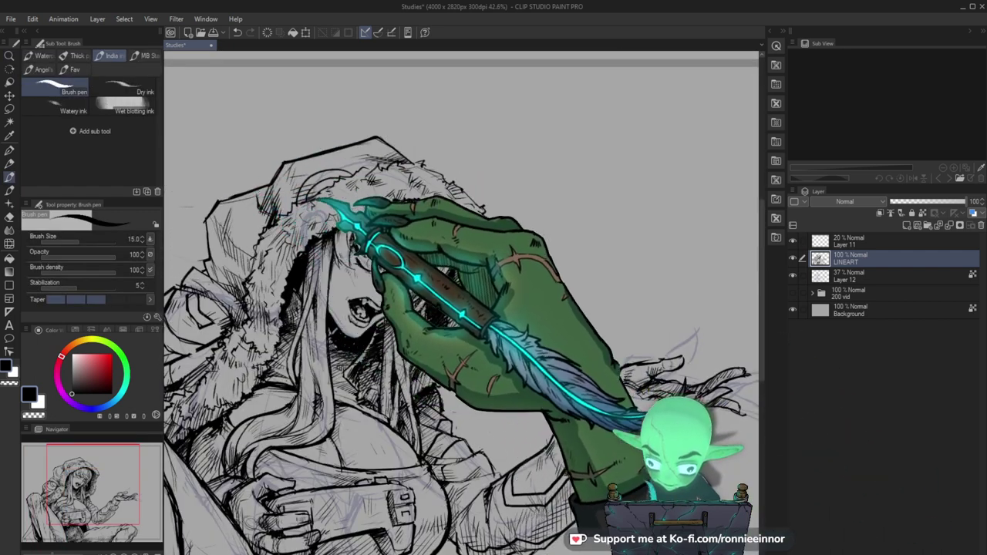
key(ctrl+minus)
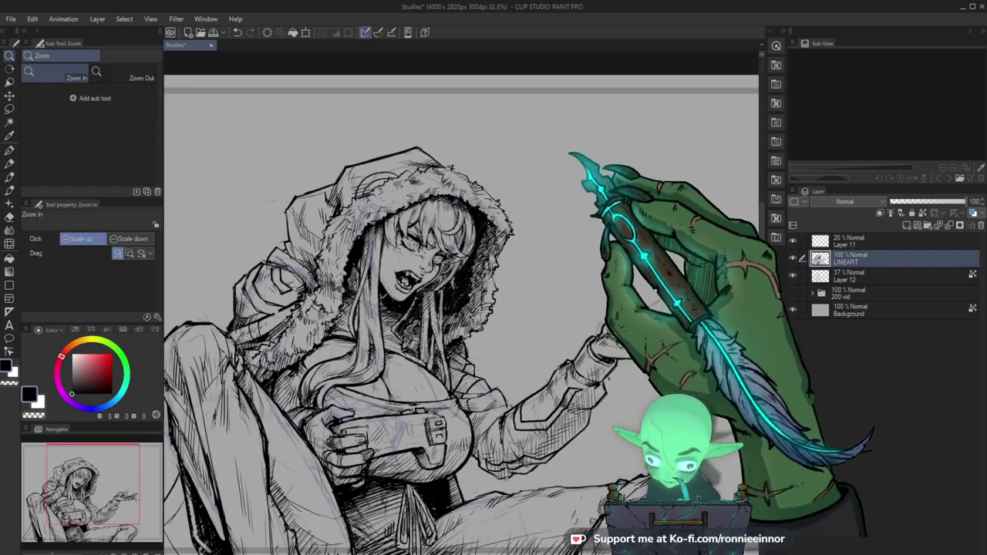
drag(316, 208, 329, 206)
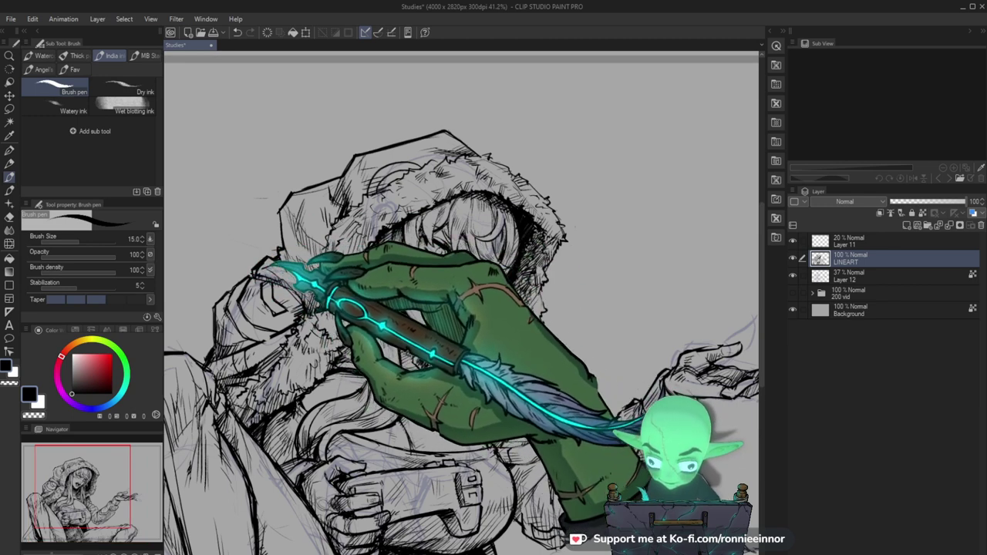
key(ctrl+minus)
key(ctrl+minus)
key(ctrl+minus)
key(ctrl+minus)
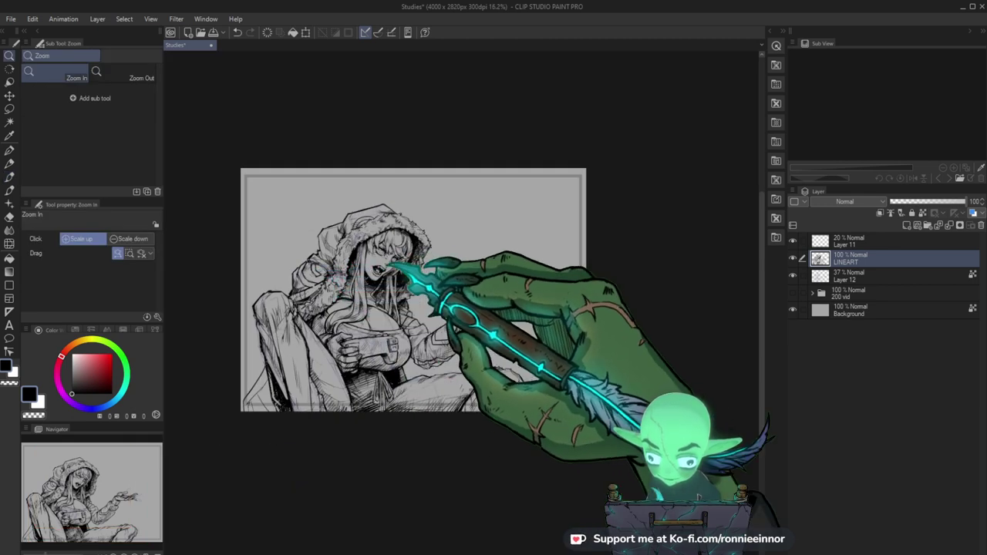
Refine the fold lines and shading on the hood's outer side beside the fur trim, trimming excess ink with the Hard eraser.
drag(342, 219, 417, 220)
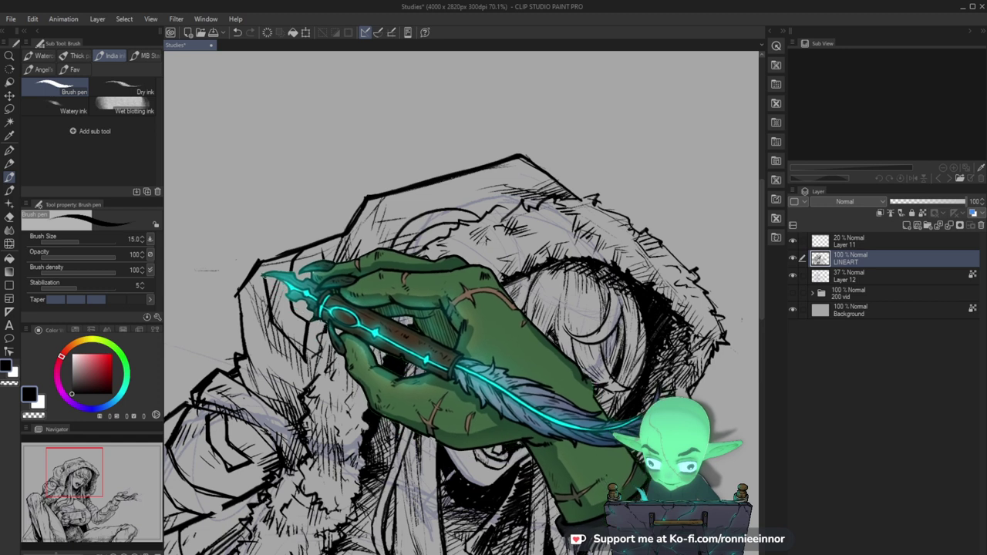
key(e)
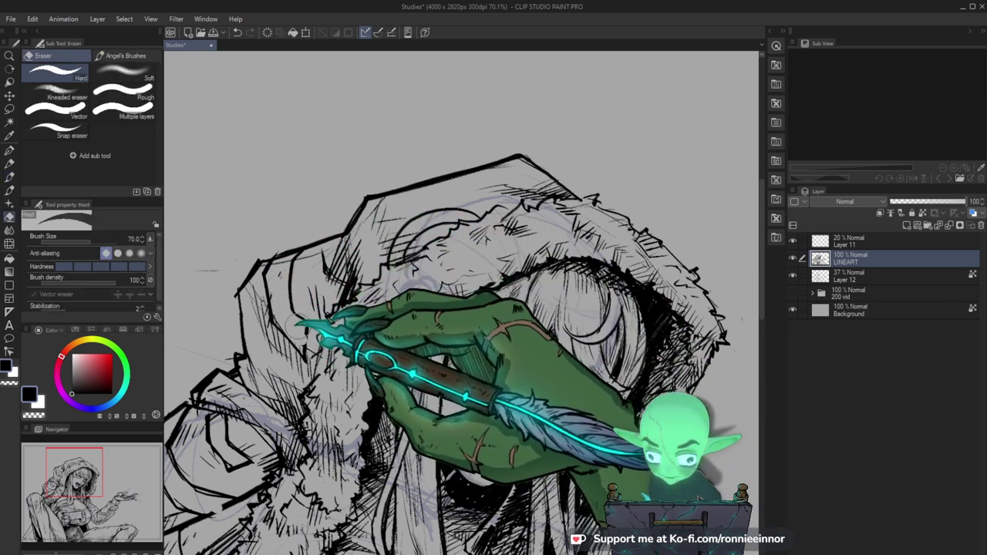
key(b)
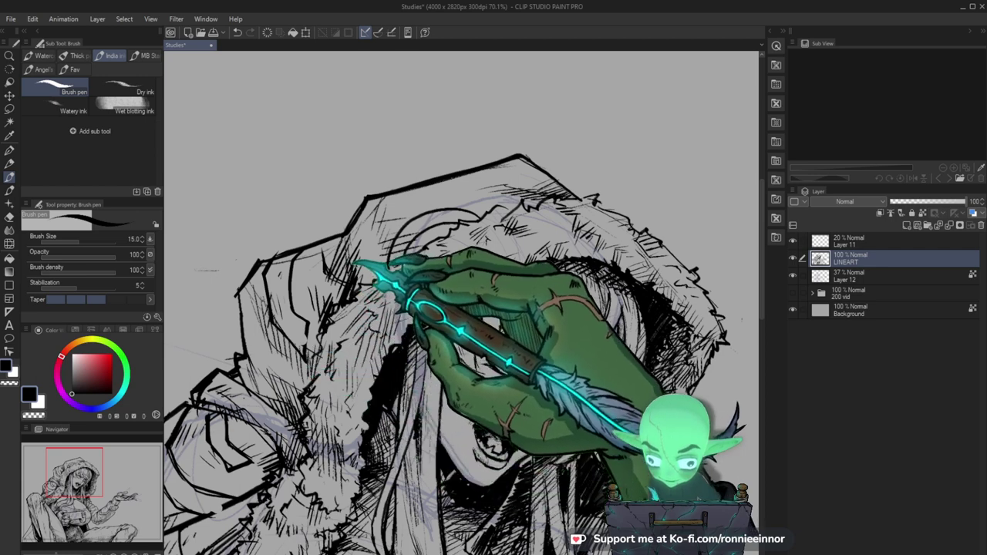
key(ctrl+space)
drag(348, 336, 535, 329)
drag(256, 298, 279, 330)
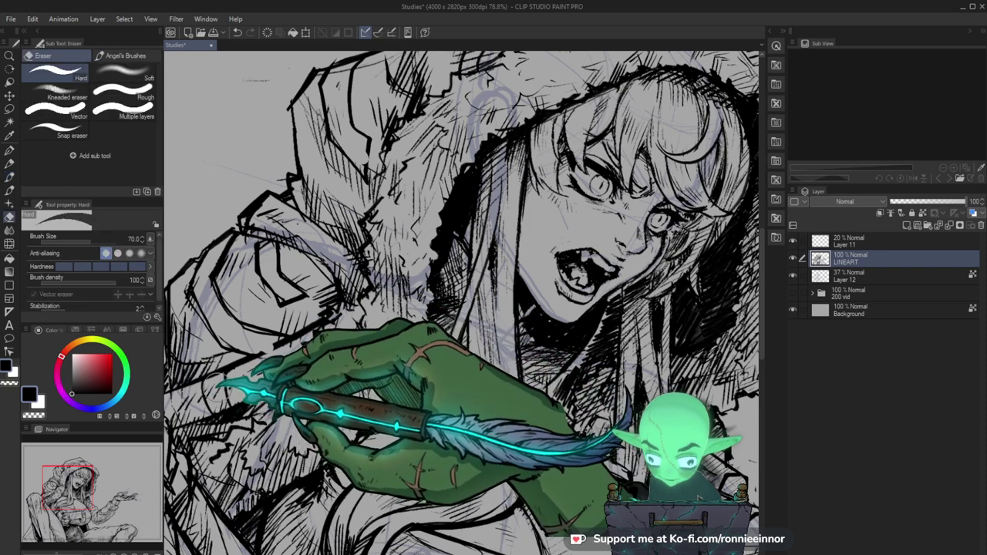
Touch up the jacket sleeve and the area below the fur trim beside the chest, cleaning stray ink with the eraser.
key(ctrl+space)
mouse_move(220, 398)
mouse_down()
mouse_move(518, 347)
mouse_move(499, 417)
mouse_move(547, 438)
mouse_move(473, 467)
mouse_up()
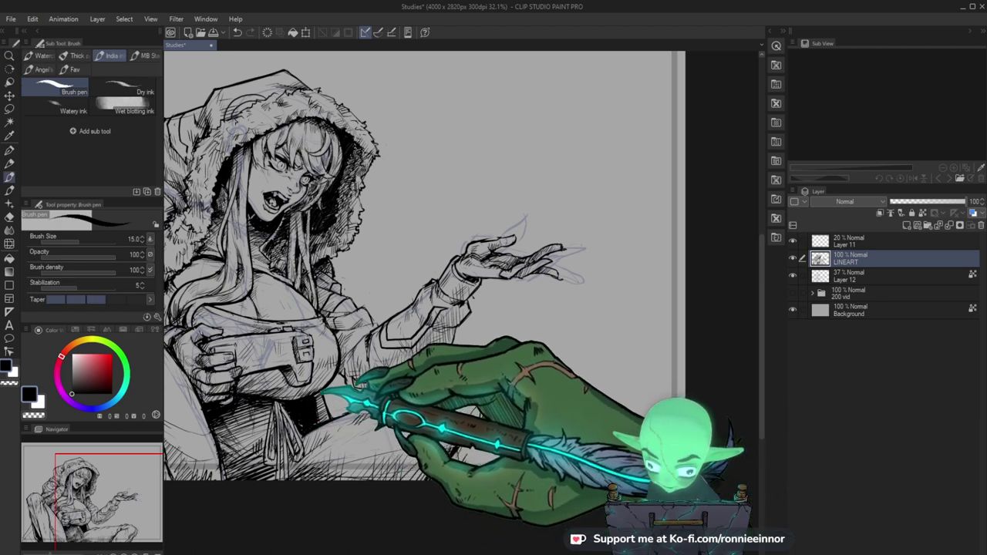
key(ctrl+space)
drag(382, 410, 316, 446)
drag(351, 400, 452, 393)
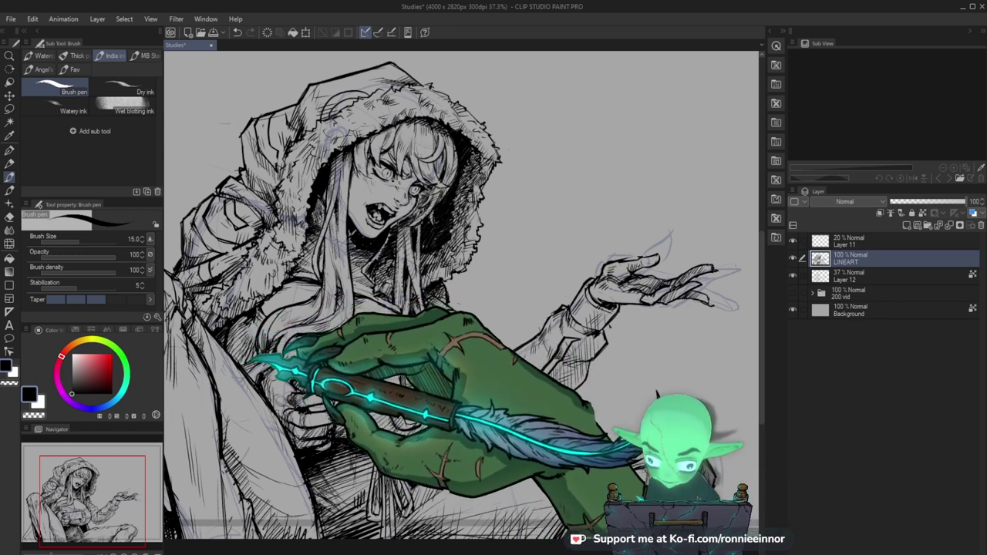
drag(256, 352, 240, 336)
key(e)
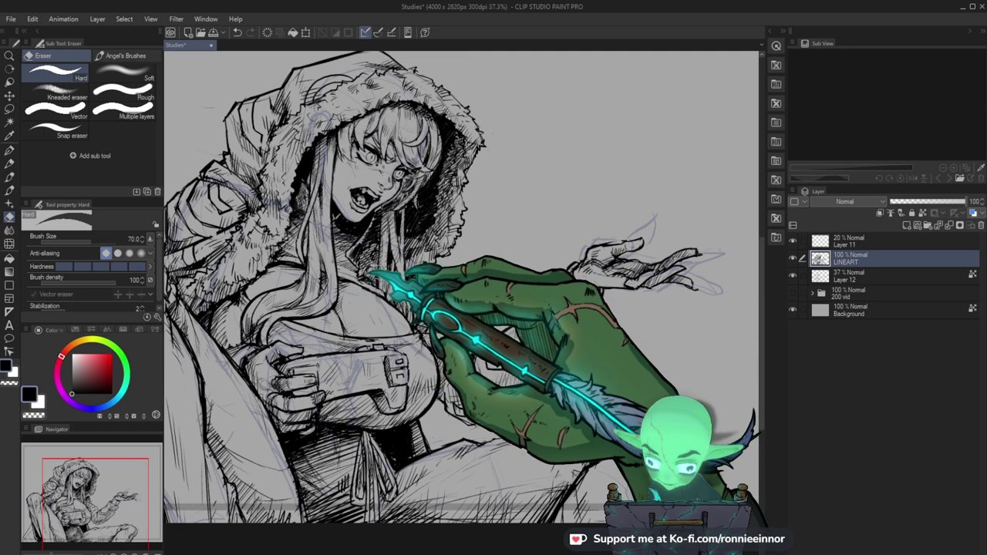
Refine the line art of the long hair strands, the top's neckline and the chest contour around the controller.
key(b)
mouse_move(516, 332)
mouse_down()
mouse_move(339, 330)
mouse_move(432, 331)
mouse_up()
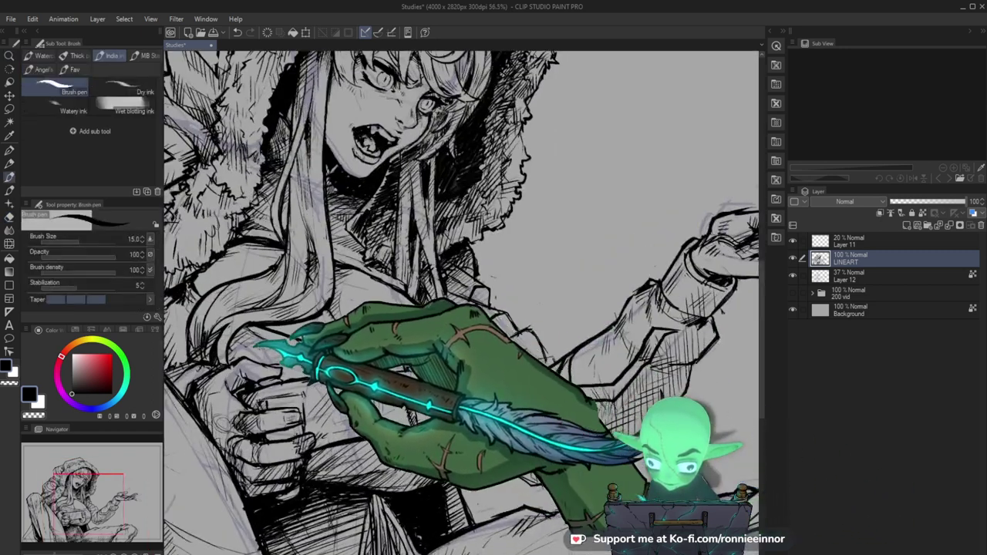
drag(205, 290, 260, 340)
drag(520, 396, 466, 392)
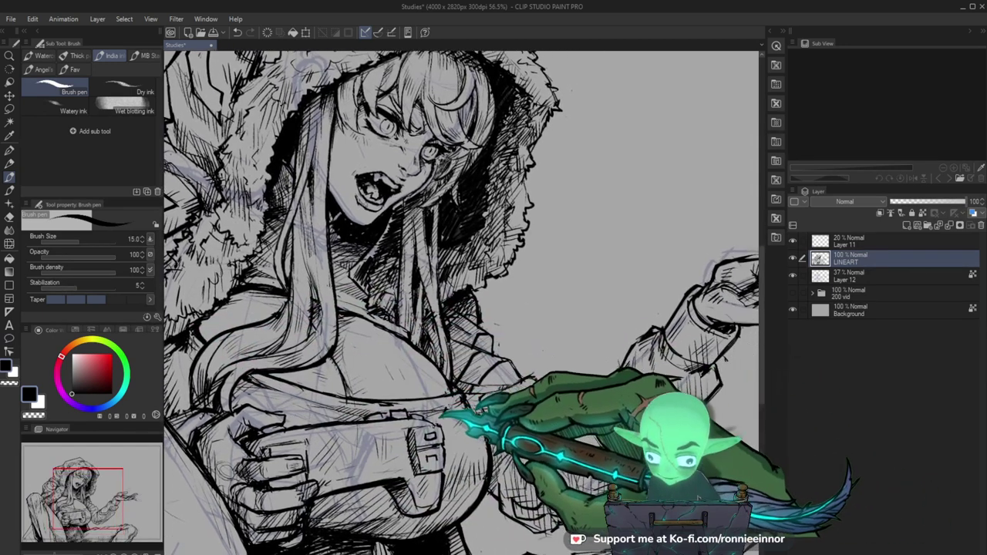
mouse_move(488, 441)
mouse_down()
mouse_move(440, 432)
mouse_move(493, 454)
mouse_up()
Darken and cross-hatch the shadow behind the raised leg down to the canvas corner, cleaning its edges with the eraser.
drag(313, 483, 305, 422)
key(b)
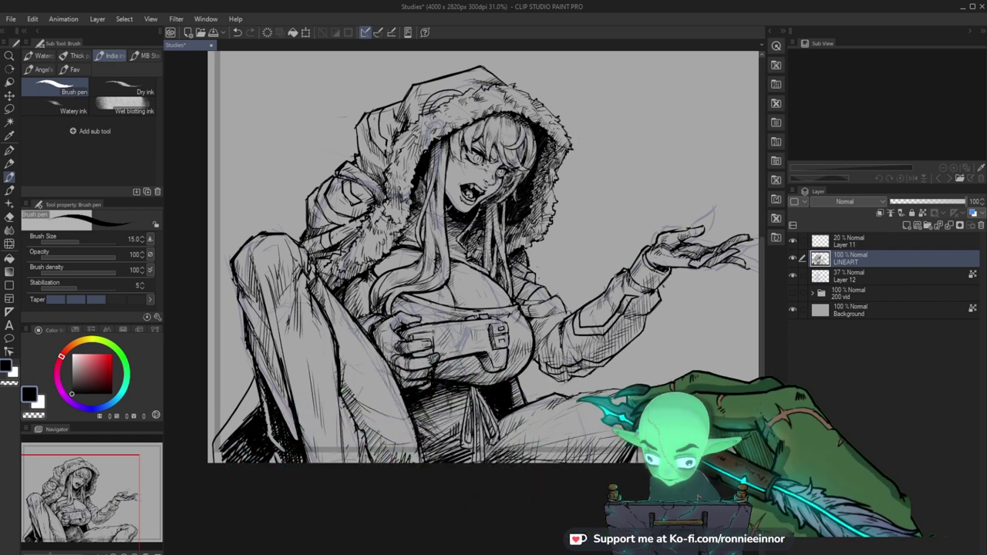
key(e)
key(b)
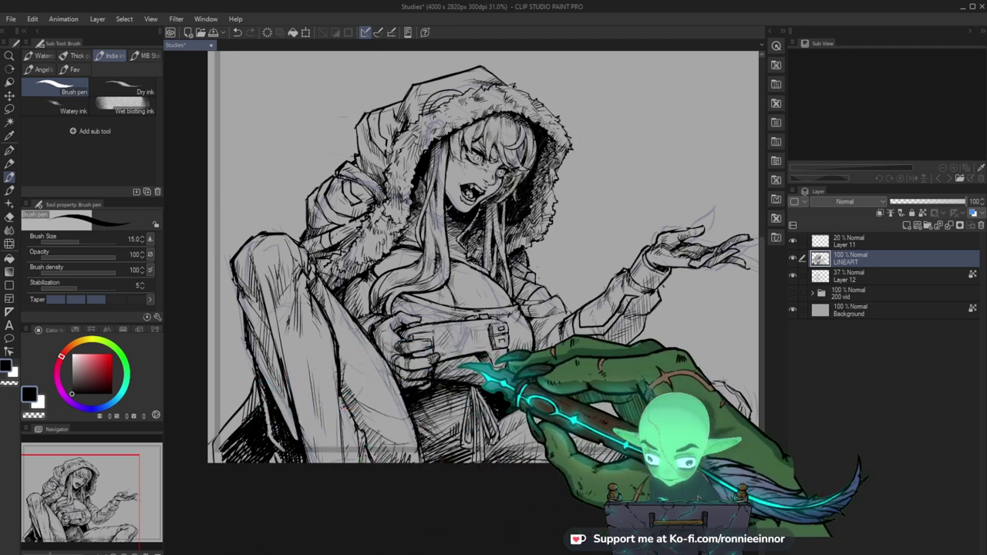
key(e)
key(b)
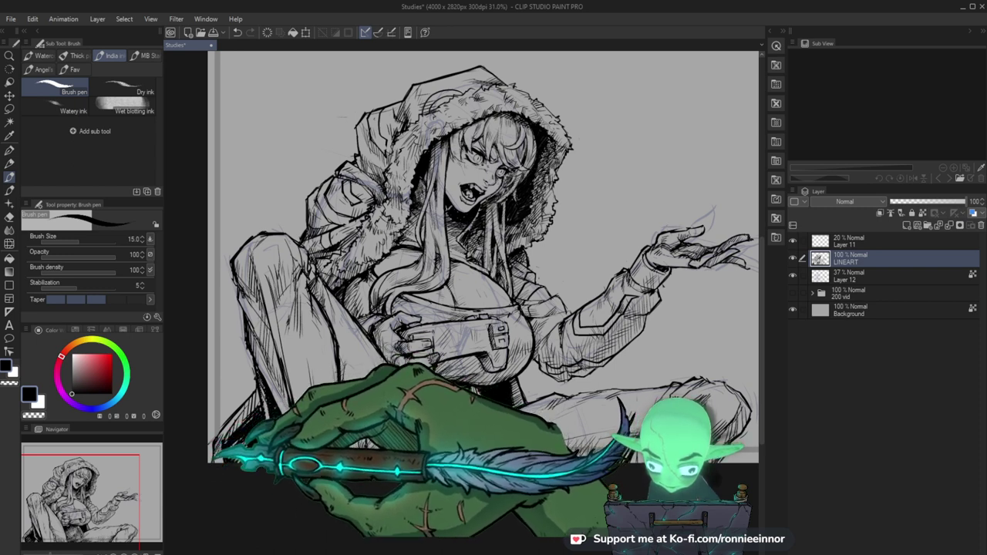
drag(218, 447, 185, 441)
key(e)
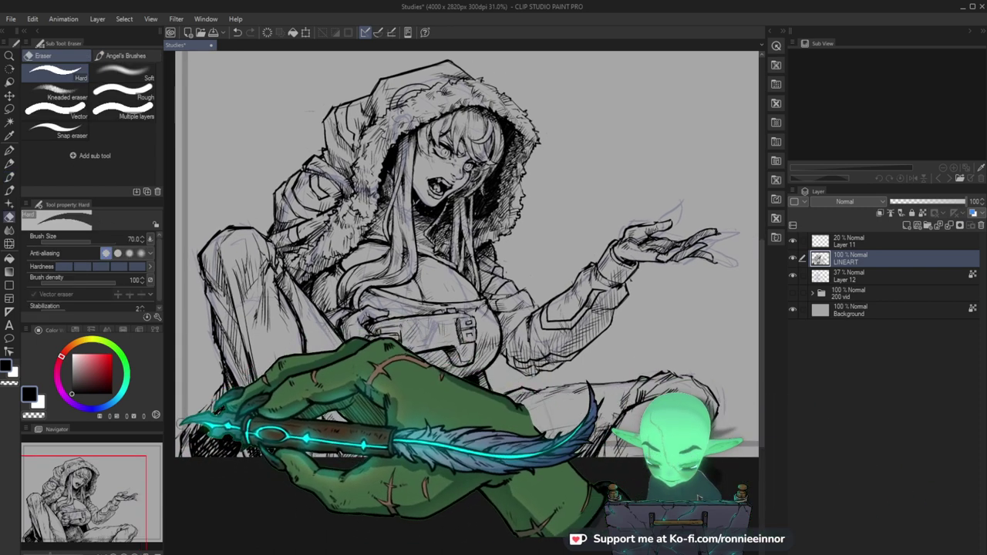
key(b)
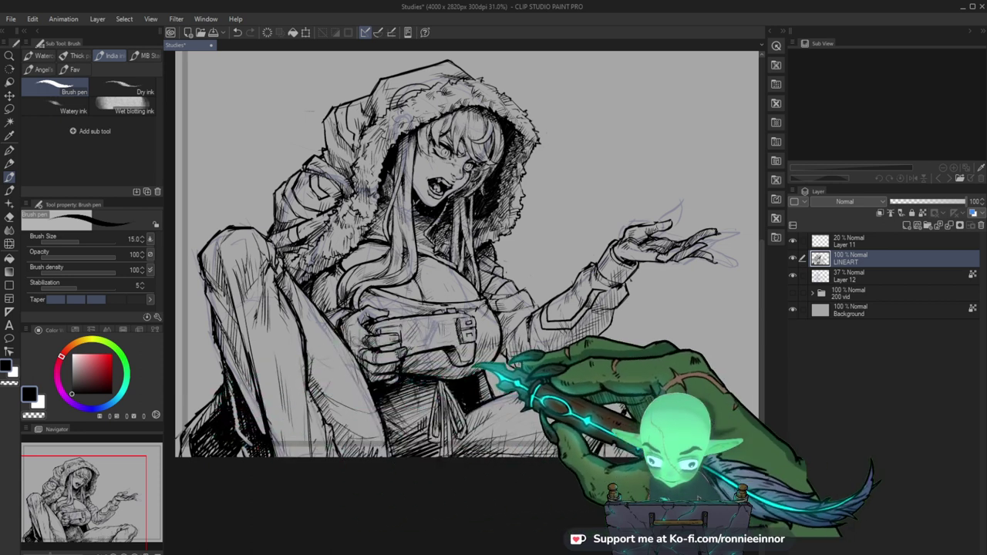
drag(334, 353, 337, 389)
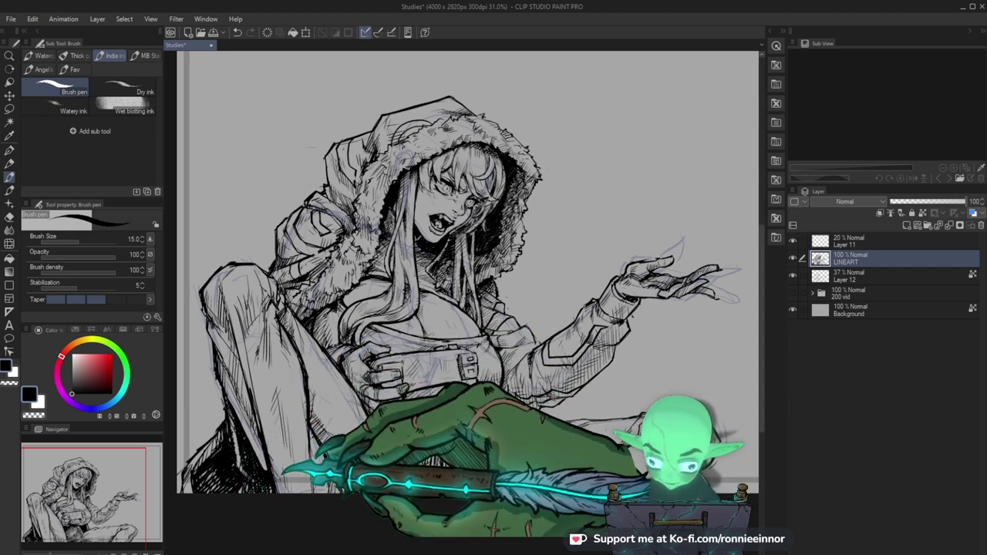
drag(314, 468, 248, 493)
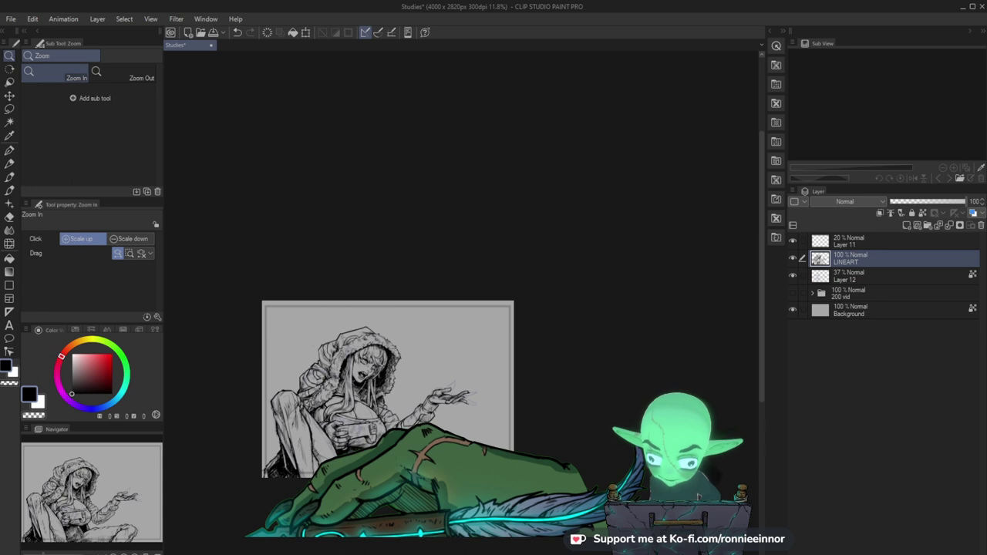
Add hatching to the forearm sleeve and wrist cuff of the outstretched arm, refining the contours.
drag(430, 414, 501, 392)
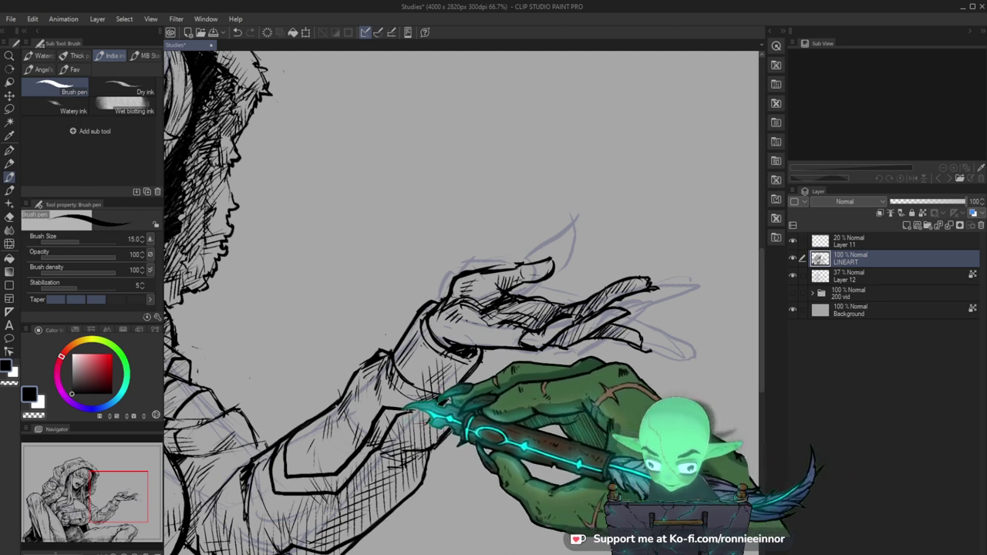
mouse_move(532, 388)
mouse_down()
mouse_move(502, 386)
mouse_move(555, 362)
mouse_up()
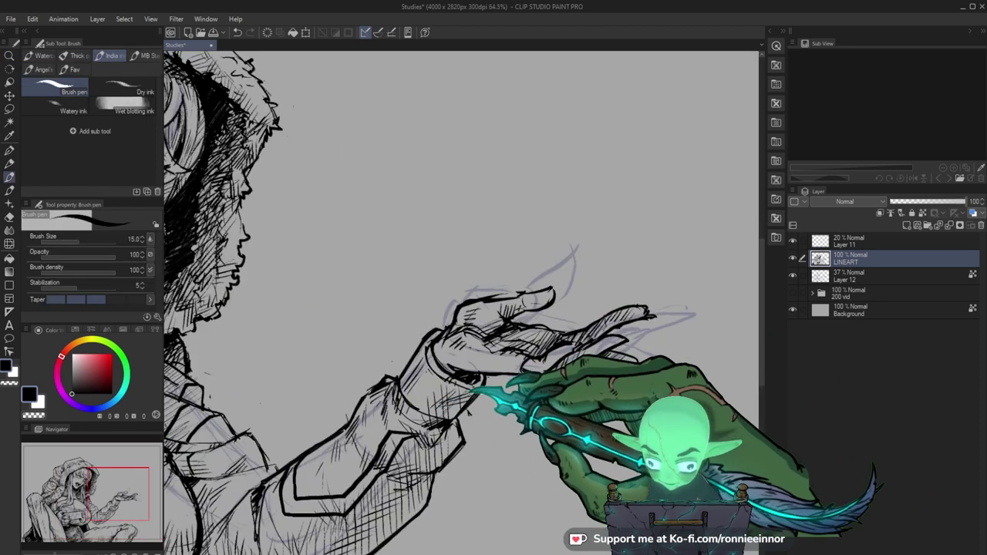
key(e)
key(b)
mouse_move(440, 336)
mouse_down()
mouse_move(443, 368)
mouse_move(417, 379)
mouse_move(418, 391)
mouse_up()
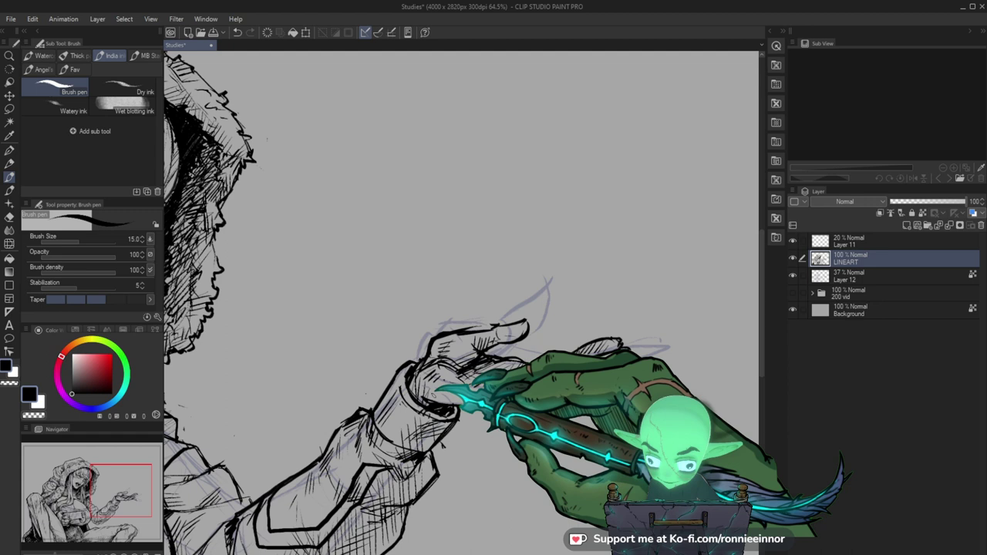
Clean up and re-ink the shading on the palm and fingers of the open hand.
key(e)
drag(461, 396, 447, 391)
key(b)
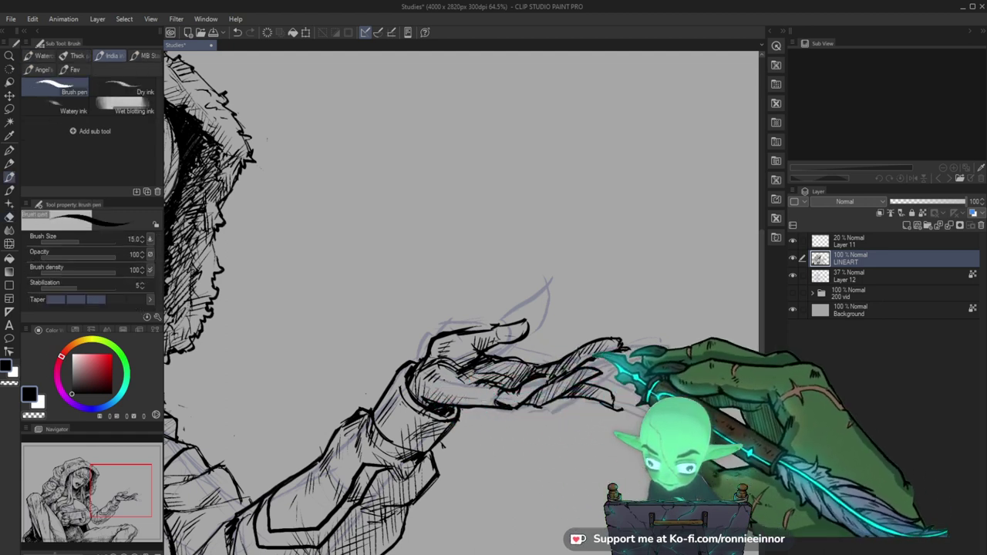
Cross-hatch the upper sleeve folds of the outstretched arm between the chest and elbow, trimming excess ink.
key(ctrl+space)
drag(618, 347, 568, 390)
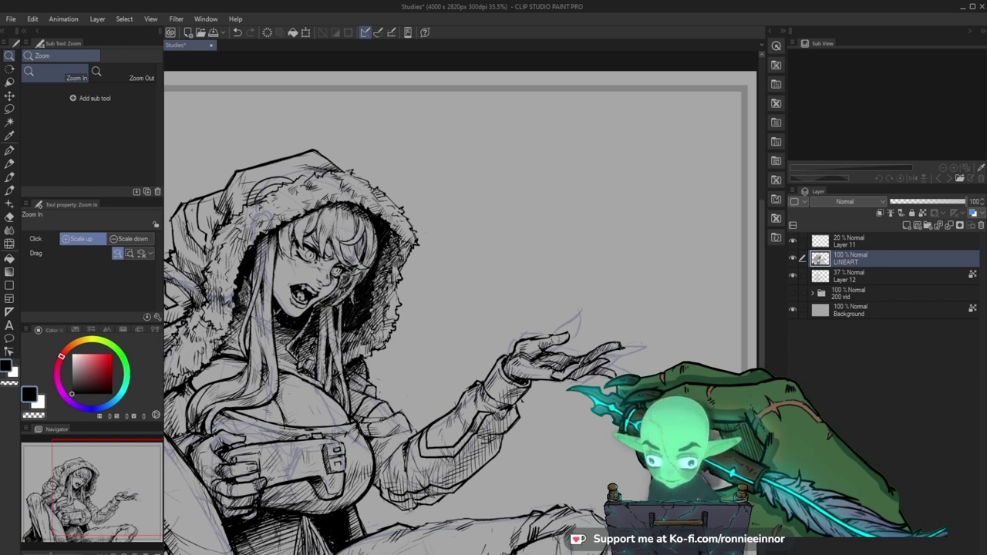
click(395, 423)
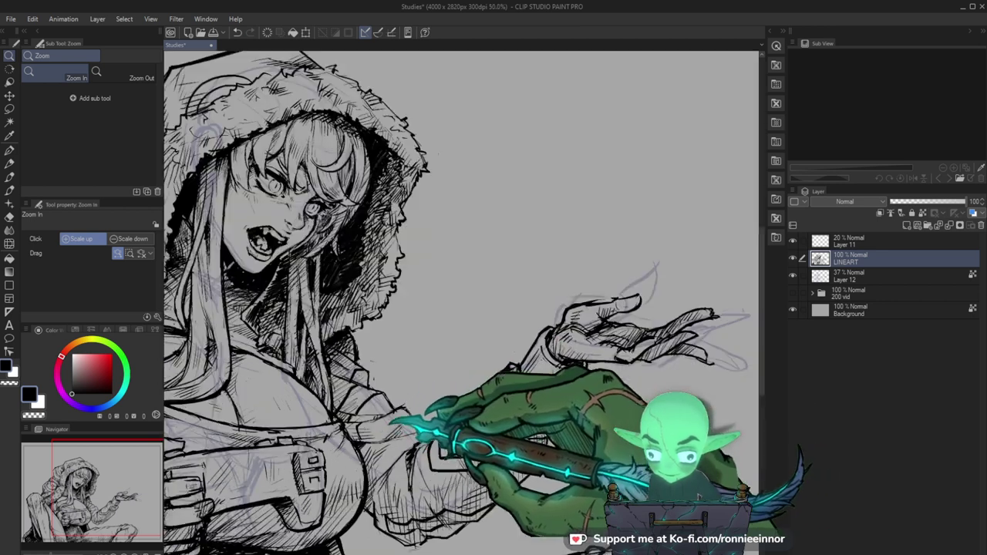
key(b)
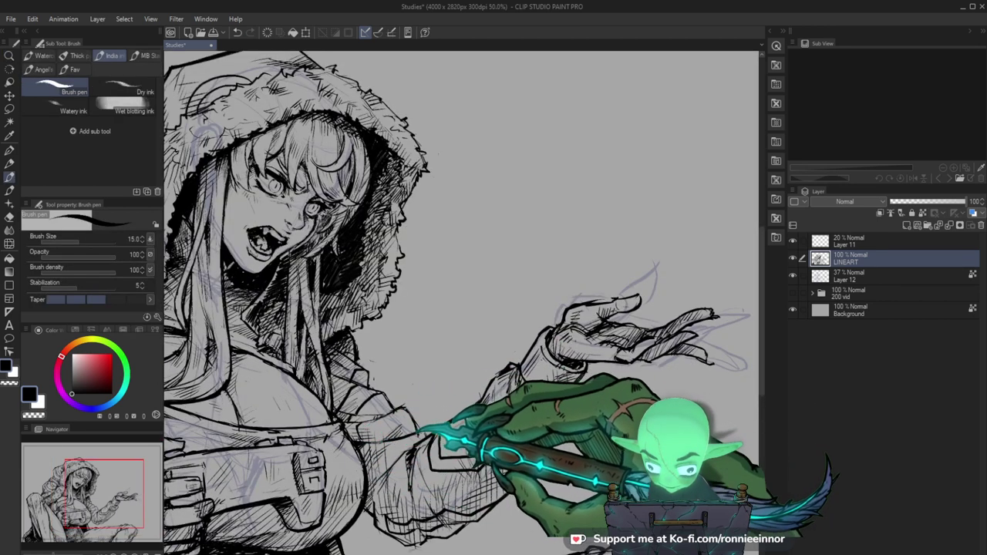
key(e)
key(b)
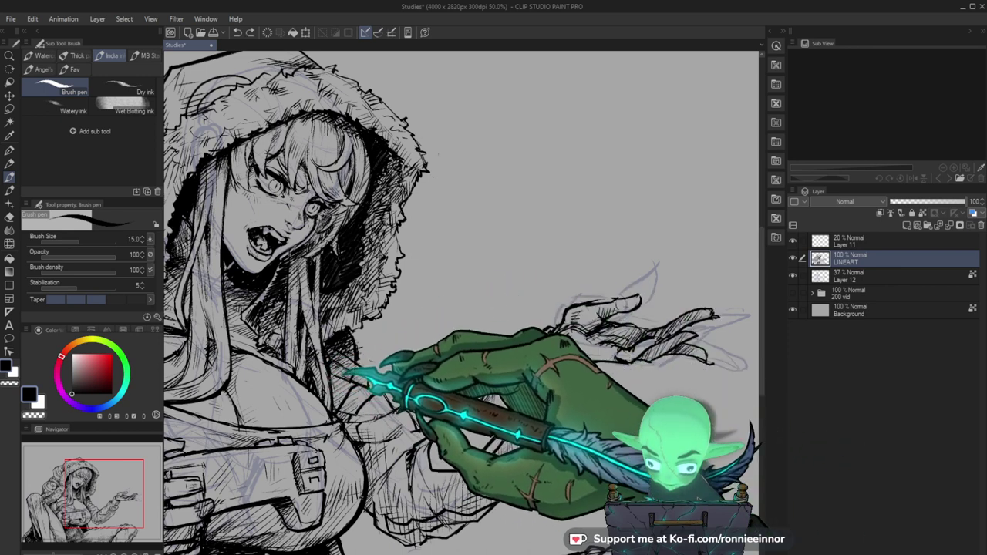
key(ctrl+space)
drag(471, 377, 518, 396)
drag(479, 319, 525, 335)
drag(454, 392, 490, 389)
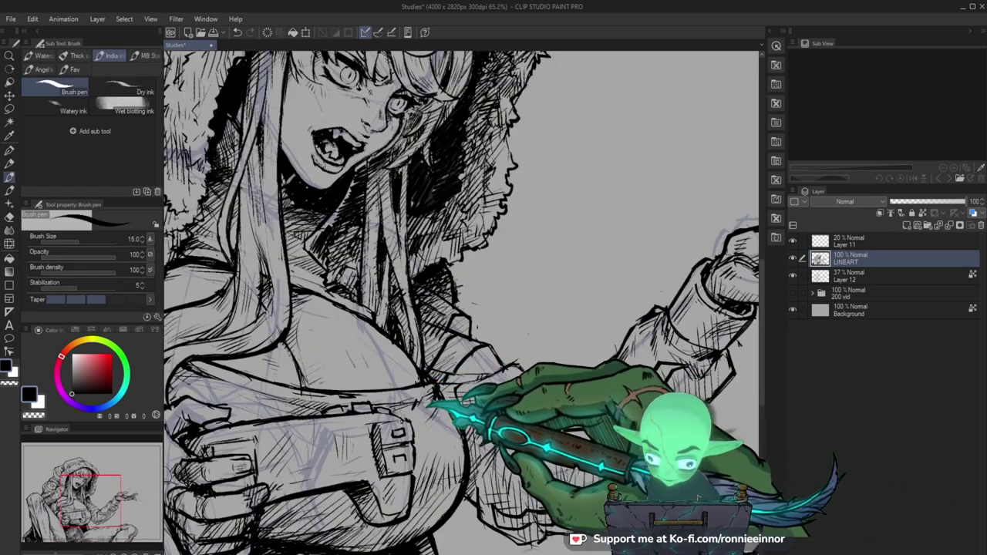
Hatch the shading under the controller and gripping hand, and add hatching across the raised leg's inner thigh.
key(ctrl+space)
drag(445, 404, 545, 388)
click(410, 354)
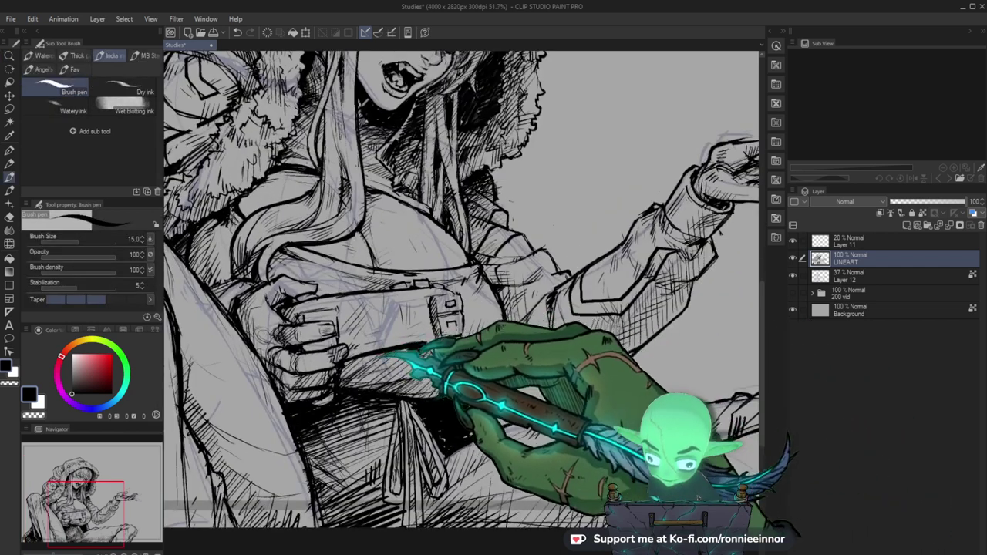
drag(496, 355, 506, 392)
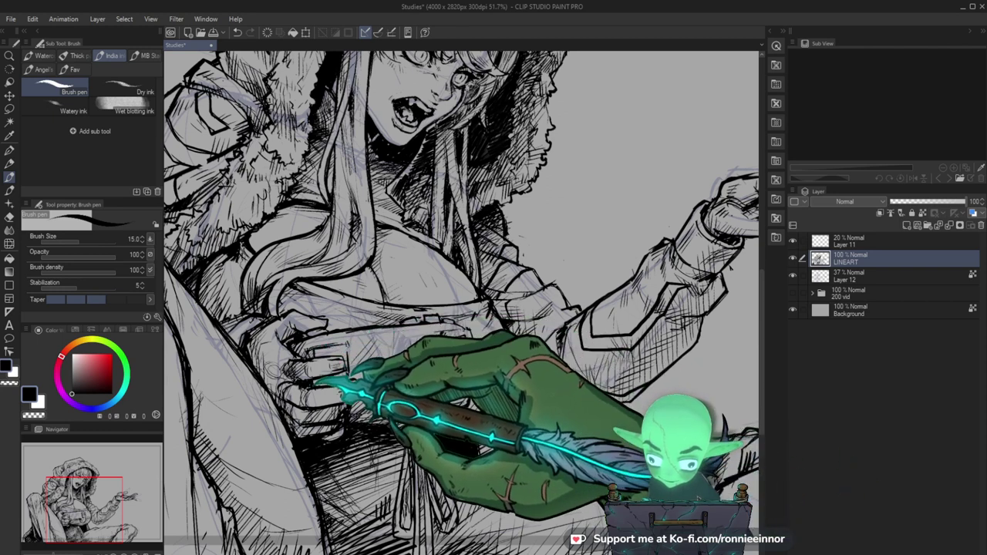
mouse_move(410, 396)
mouse_down()
mouse_move(347, 451)
mouse_move(401, 435)
mouse_up()
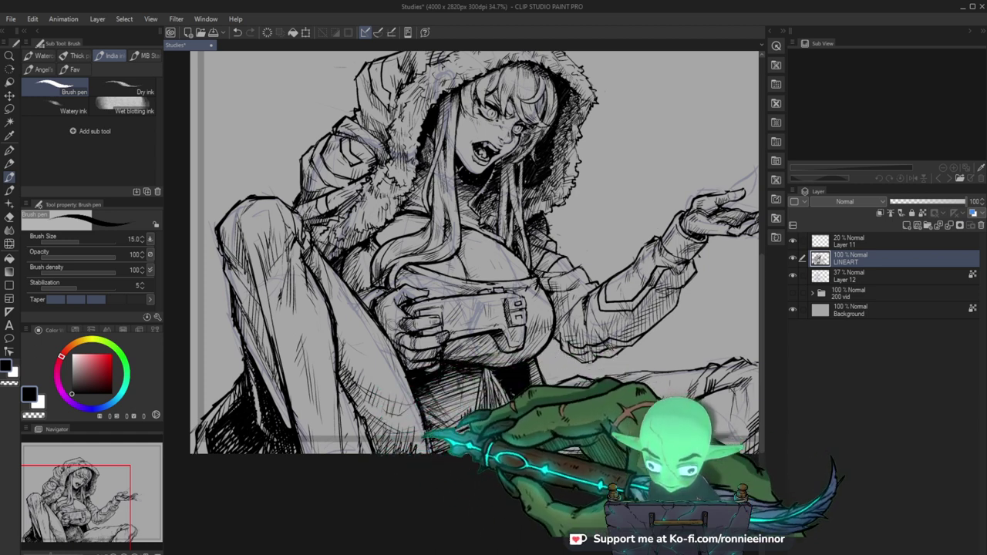
Deepen the waist shadow around the sash knot and clean the hanging ties with the eraser.
drag(539, 270, 456, 288)
key(e)
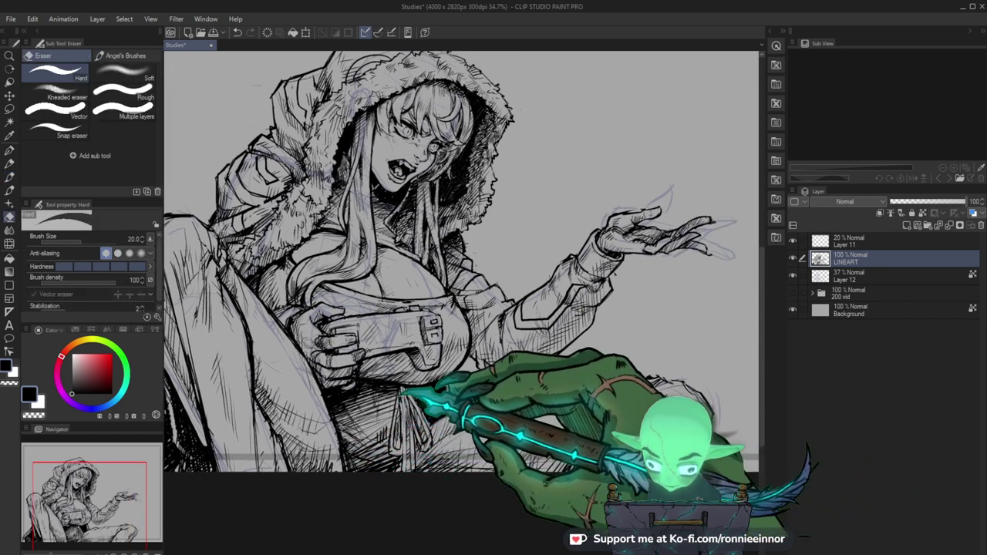
key(b)
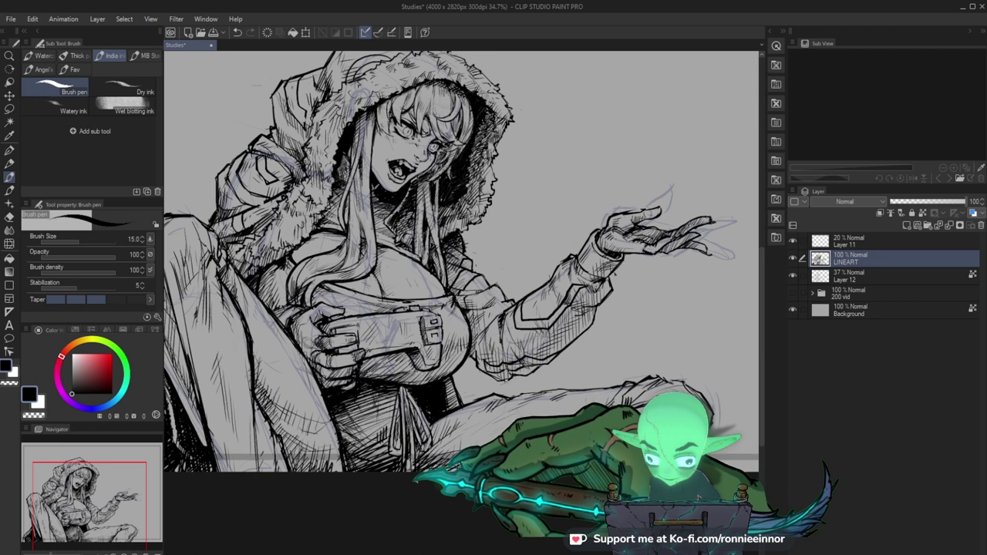
key(e)
key(b)
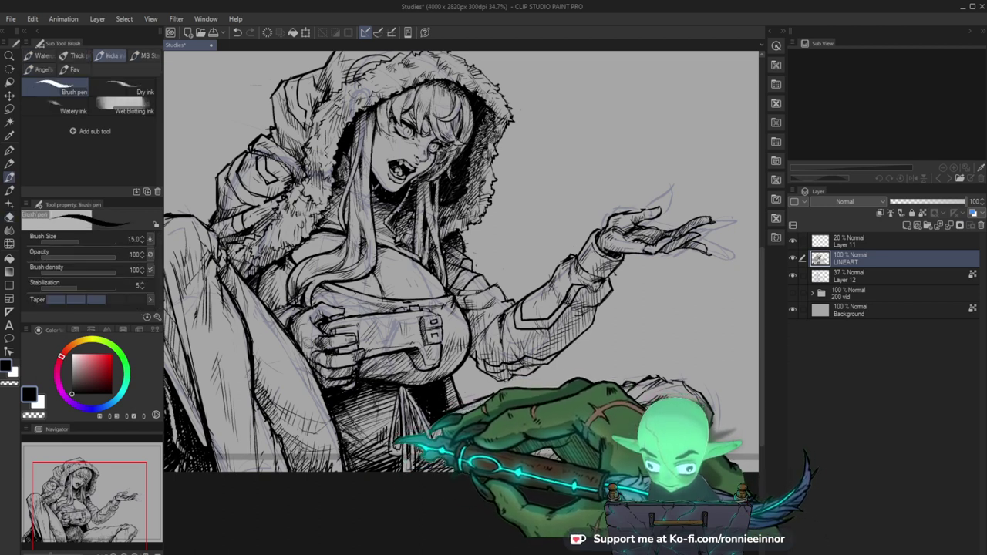
Add shadow hatching to the lowered leg's thigh beside the hanging sash ties.
mouse_move(505, 405)
mouse_down()
mouse_move(431, 405)
mouse_move(559, 403)
mouse_up()
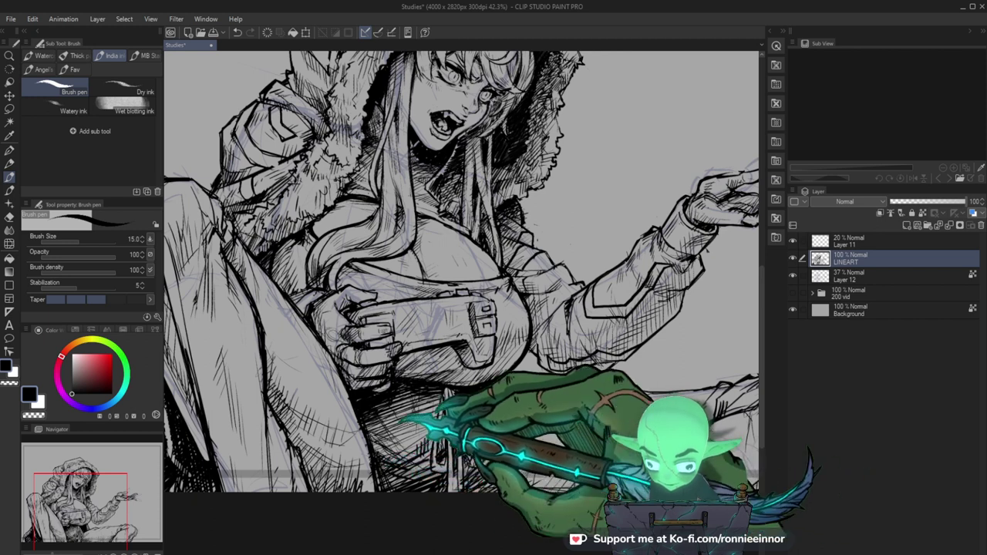
drag(480, 445, 408, 447)
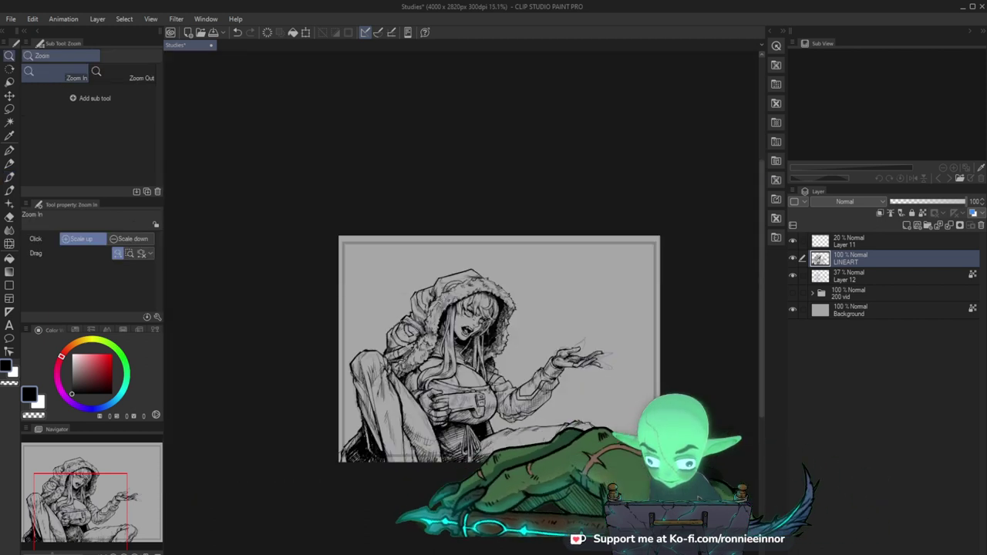
scroll(521, 448, up, 5)
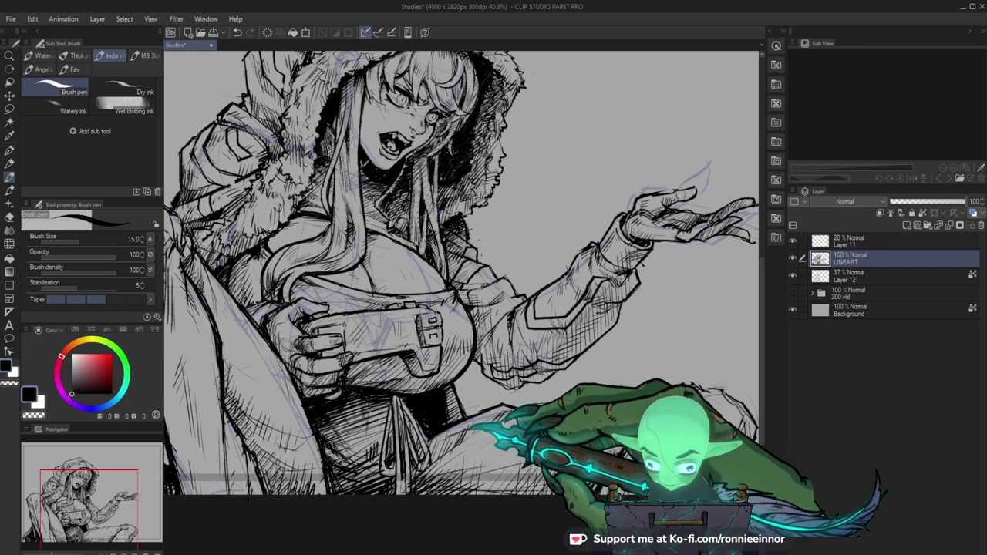
drag(514, 451, 491, 430)
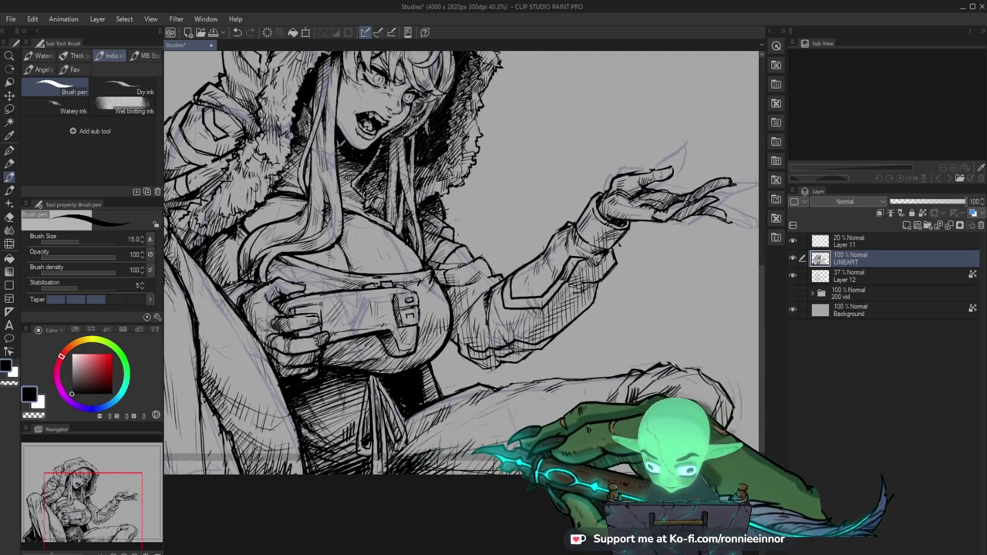
Examine the inked figure at full view and up close around the raised leg, controller and waist.
drag(666, 375, 632, 415)
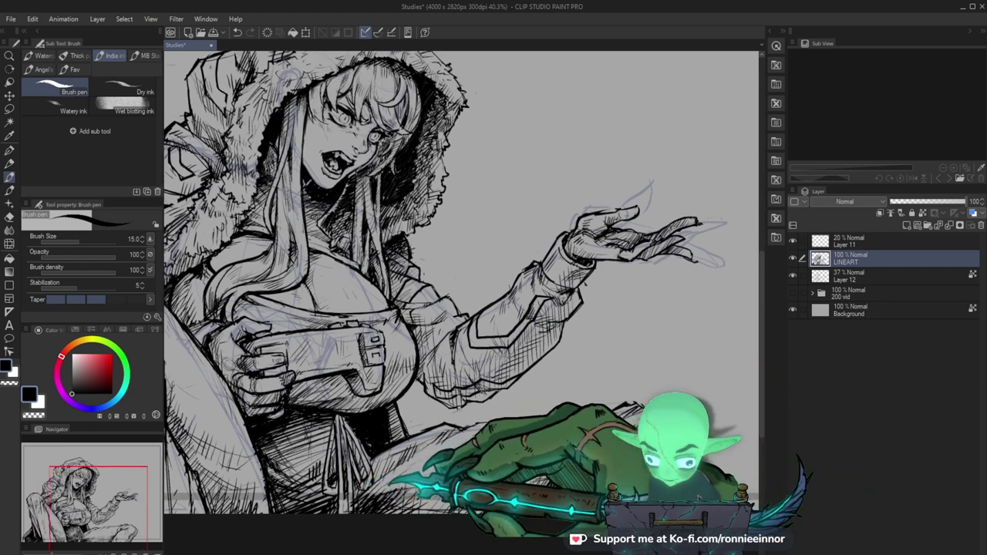
key(ctrl+space)
drag(455, 451, 370, 455)
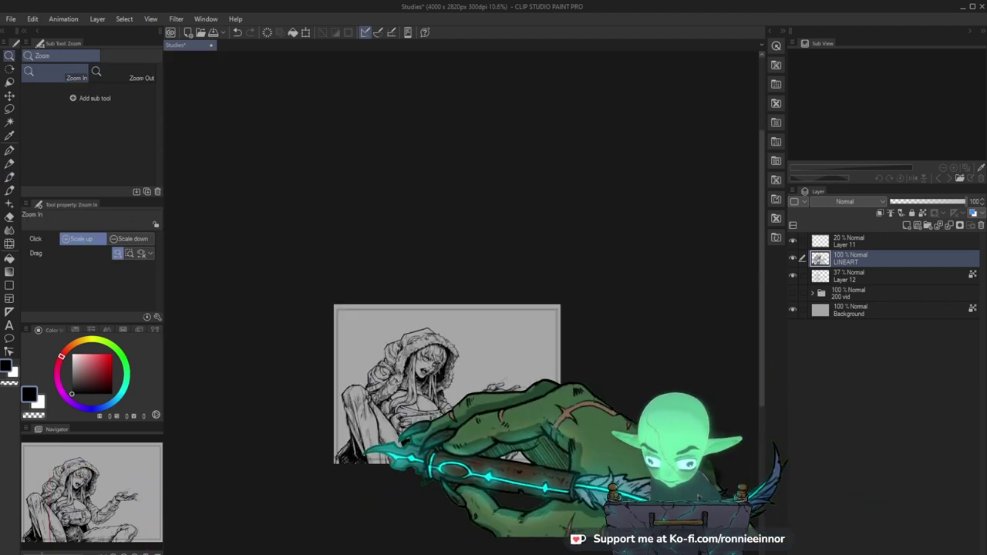
drag(367, 457, 463, 456)
key(e)
key(b)
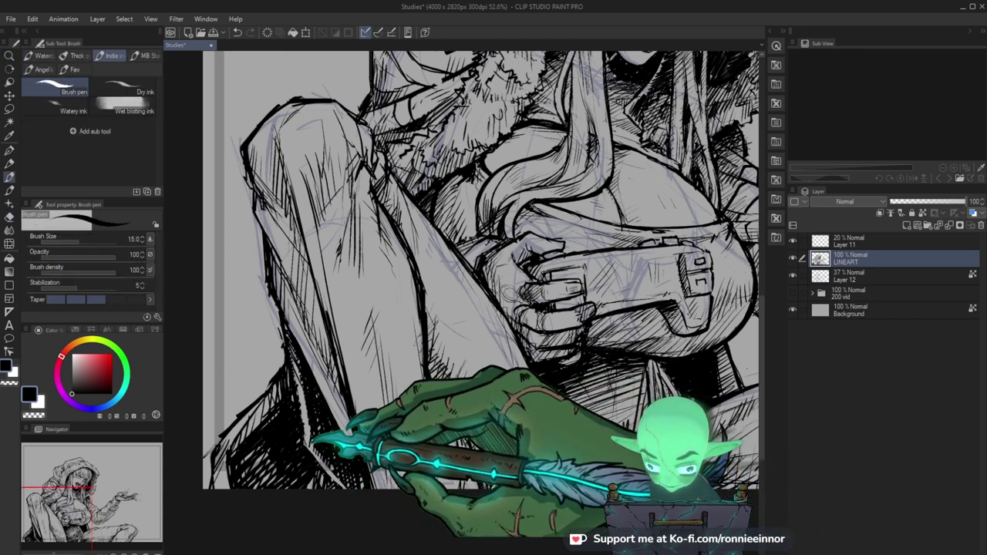
key(ctrl+space)
drag(330, 482, 247, 483)
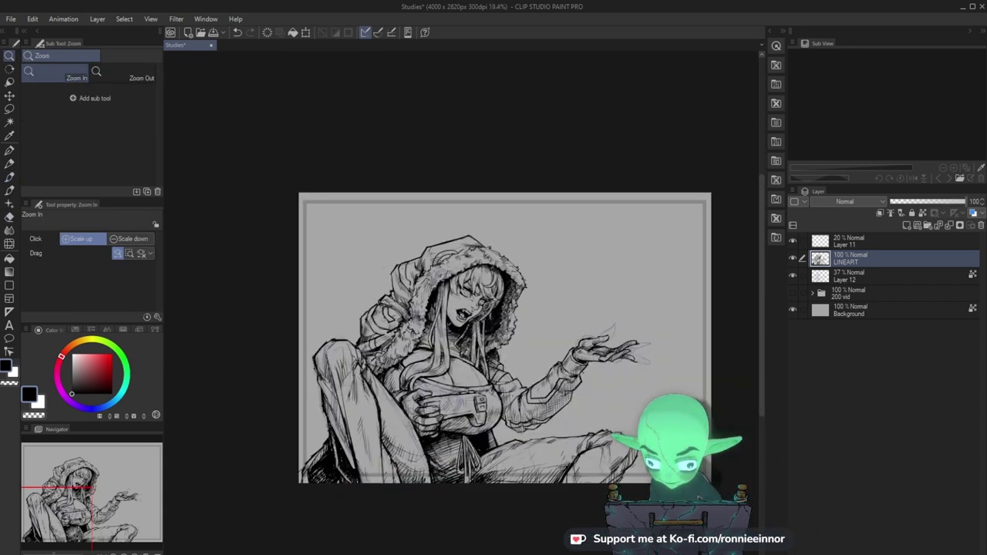
drag(374, 466, 432, 463)
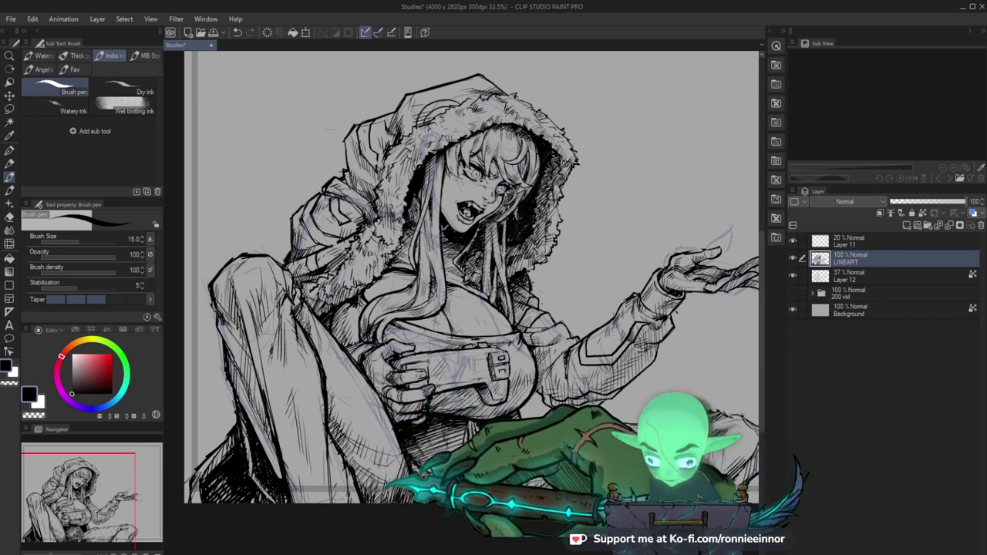
drag(399, 481, 308, 483)
drag(441, 466, 477, 467)
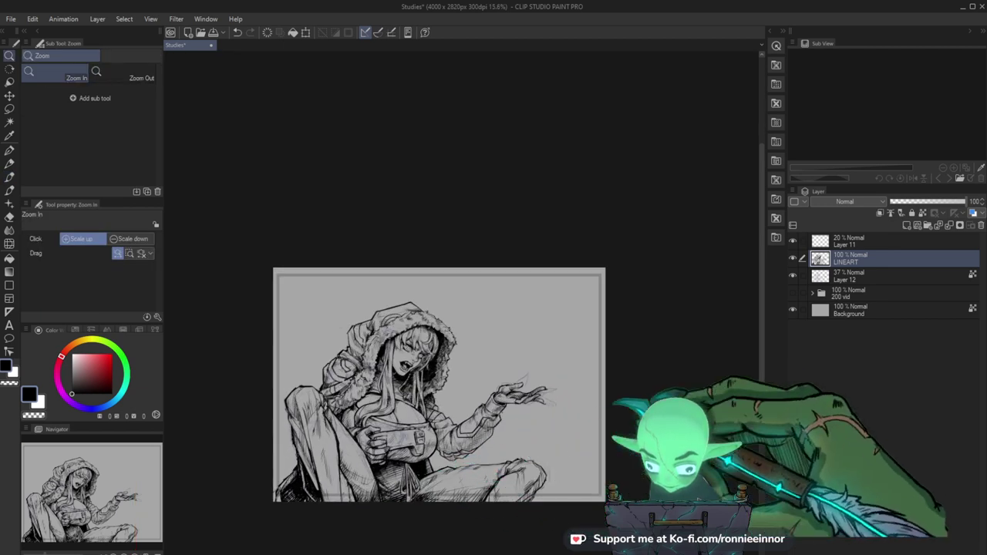
Select Layer 11, LINEART and Layer 12 together and scale them up to about 105%.
click(863, 242)
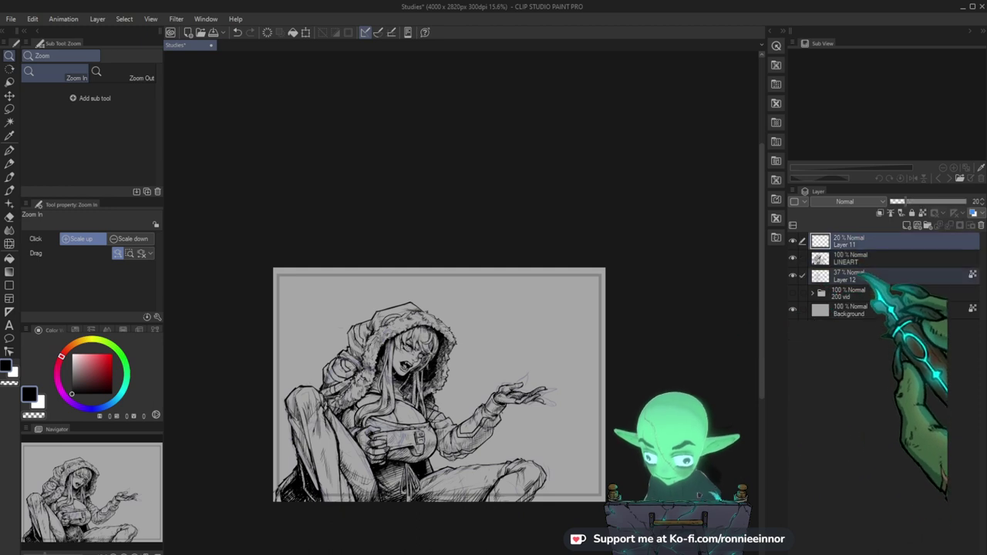
shift+click(845, 278)
key(ctrl+t)
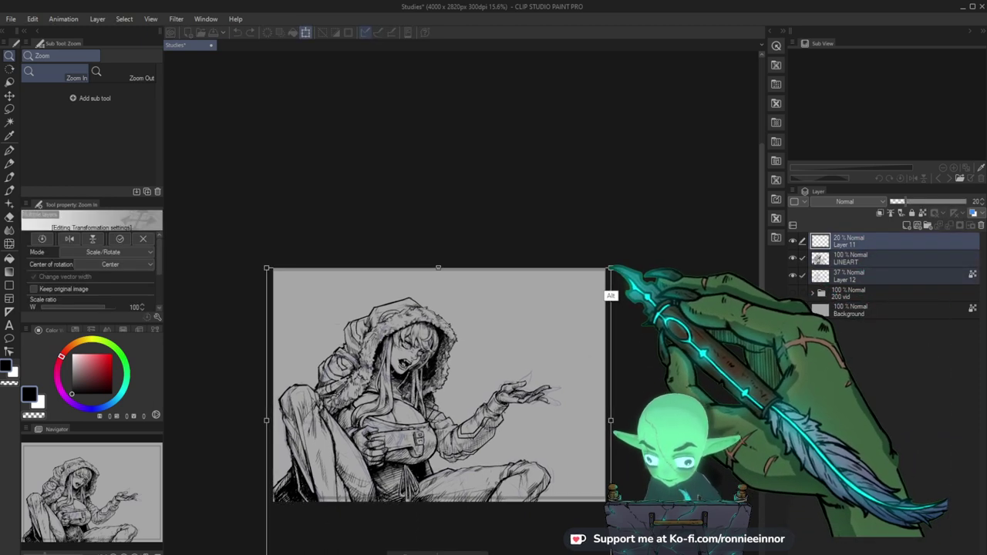
drag(569, 298, 568, 302)
drag(609, 272, 580, 294)
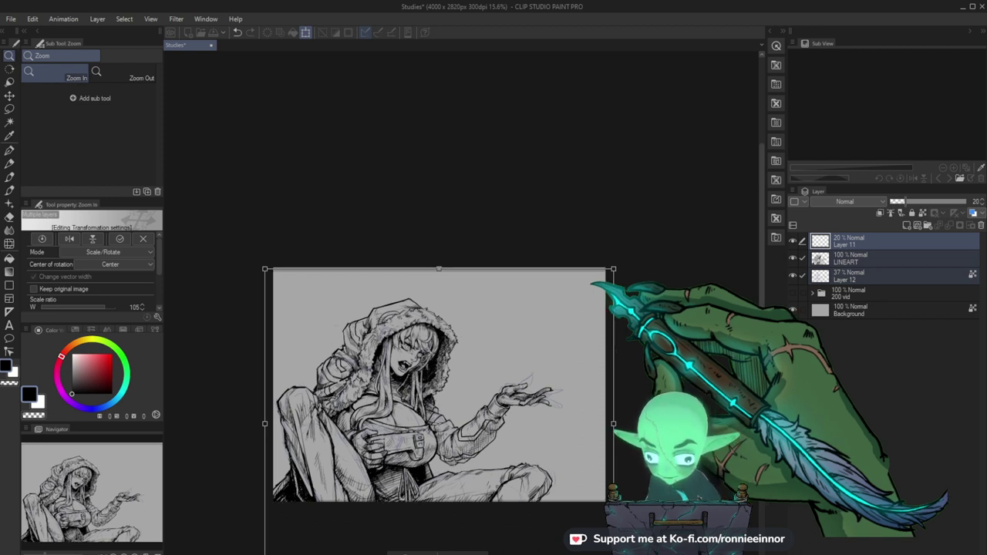
key(Return)
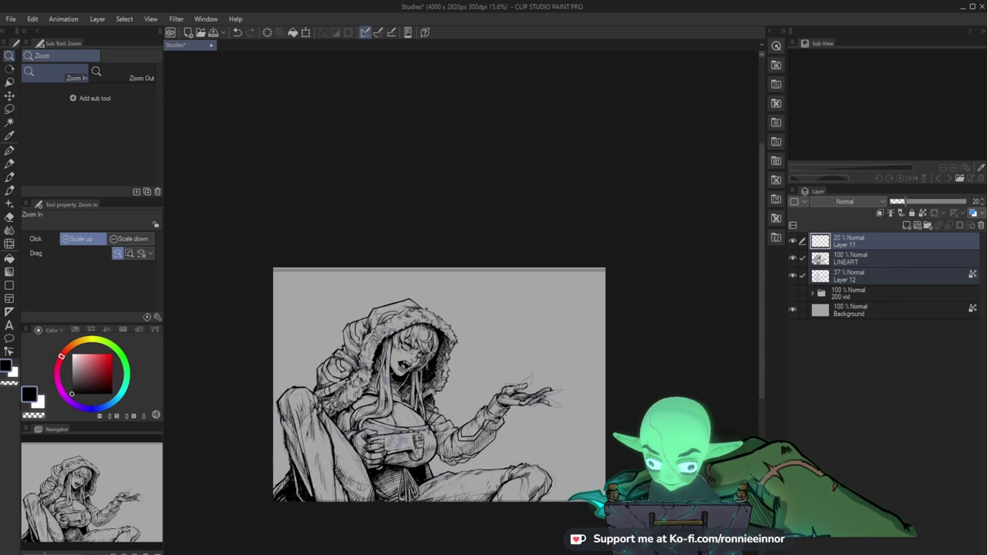
On the LINEART layer, set the hard eraser to size 40 and clean up and re-ink the long hair strand over the collarbone.
drag(401, 468, 463, 469)
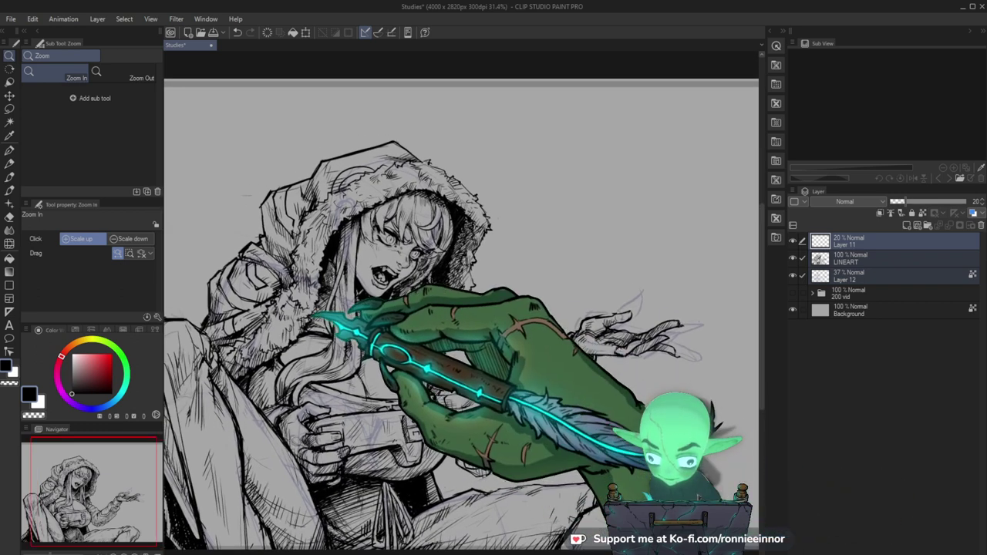
drag(316, 319, 432, 331)
key(e)
key(bracketleft)
key(bracketleft)
key(bracketleft)
key(bracketleft)
key(bracketleft)
key(bracketleft)
key(bracketleft)
key(bracketleft)
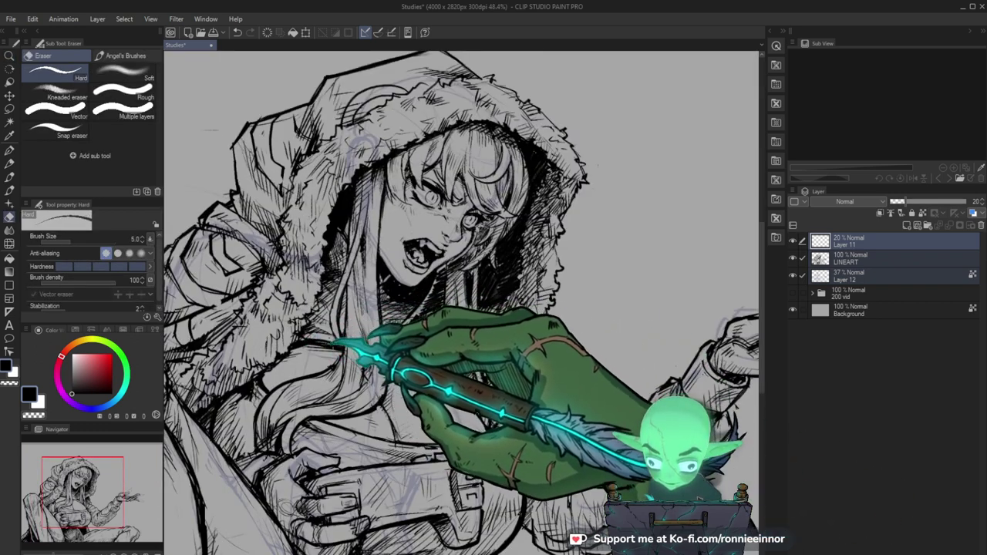
click(840, 258)
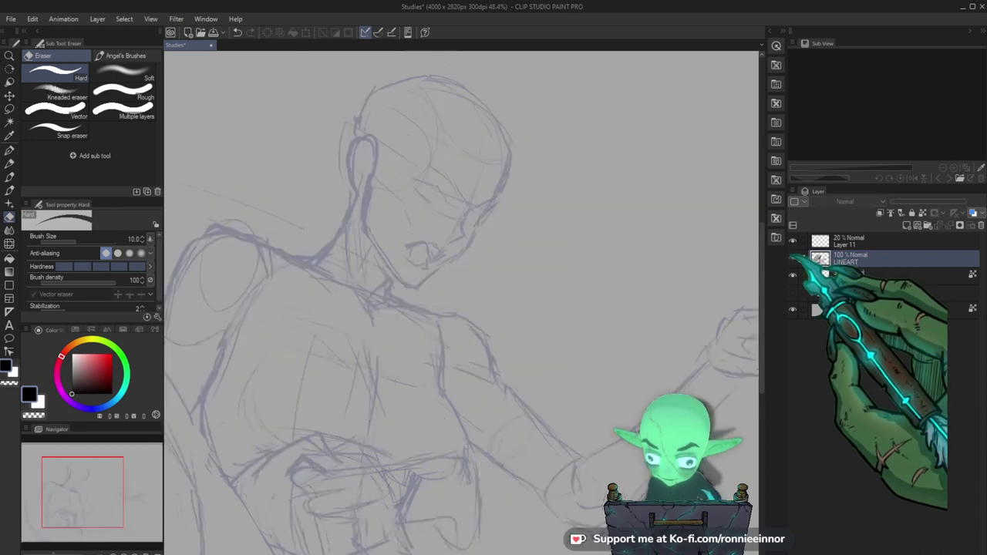
key(bracketright)
key(bracketright)
key(bracketright)
key(bracketright)
key(bracketright)
key(bracketright)
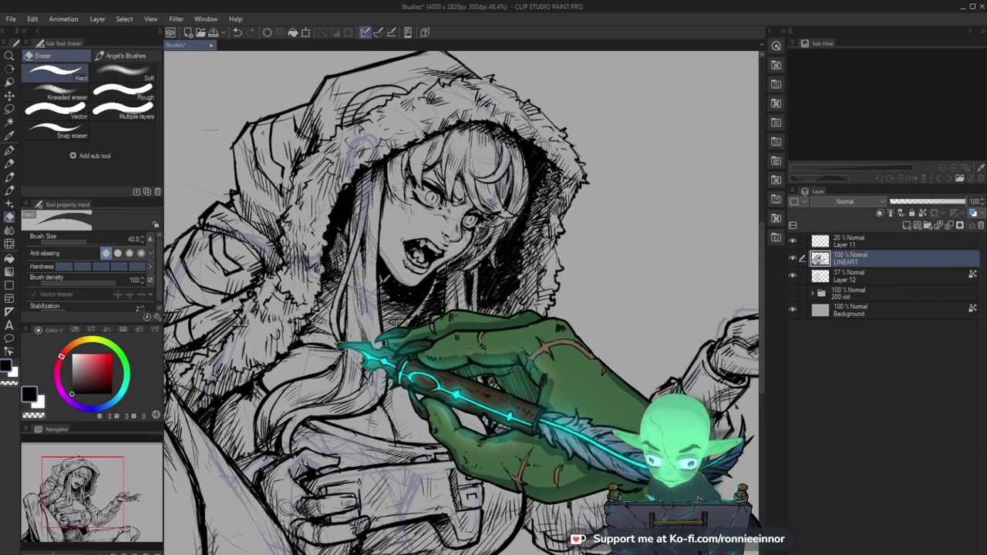
key(p)
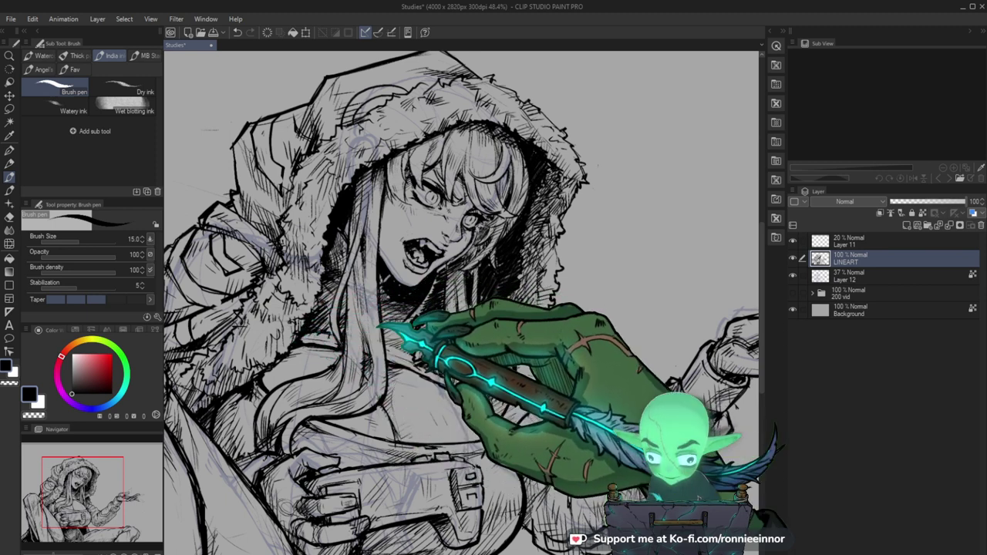
mouse_move(363, 240)
mouse_down()
mouse_move(352, 226)
mouse_move(363, 214)
mouse_up()
Undo the last stroke and rework the ink around the inner brows, nose bridge and far eye.
key(ctrl+space)
mouse_move(542, 259)
mouse_down()
mouse_move(566, 329)
mouse_move(621, 409)
mouse_up()
drag(397, 217, 424, 196)
drag(610, 313, 550, 373)
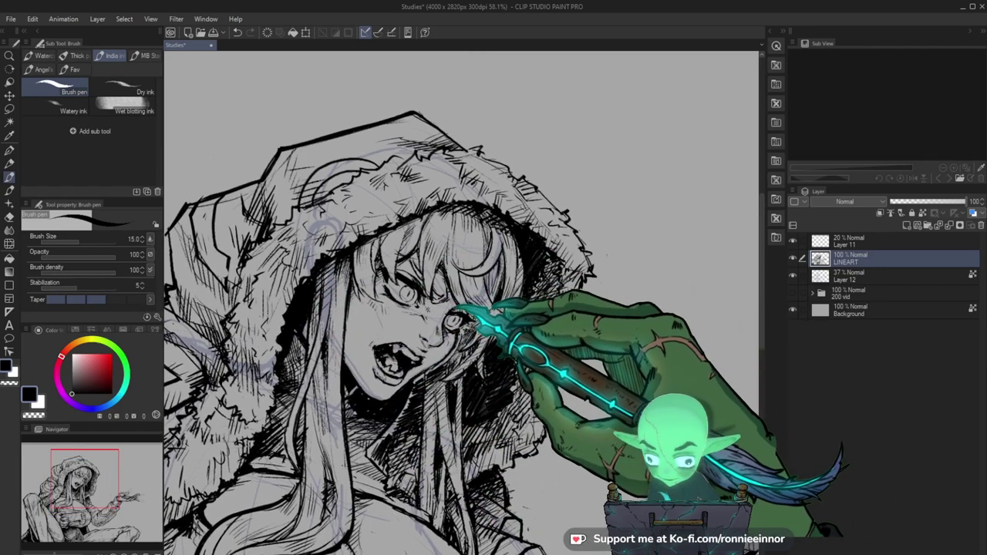
key(ctrl+plus)
key(ctrl+plus)
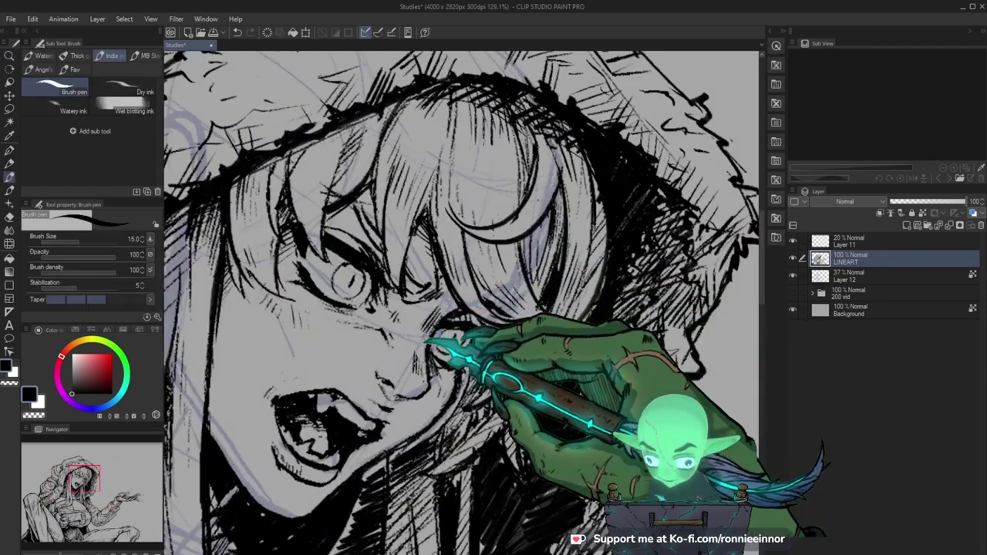
key(ctrl+z)
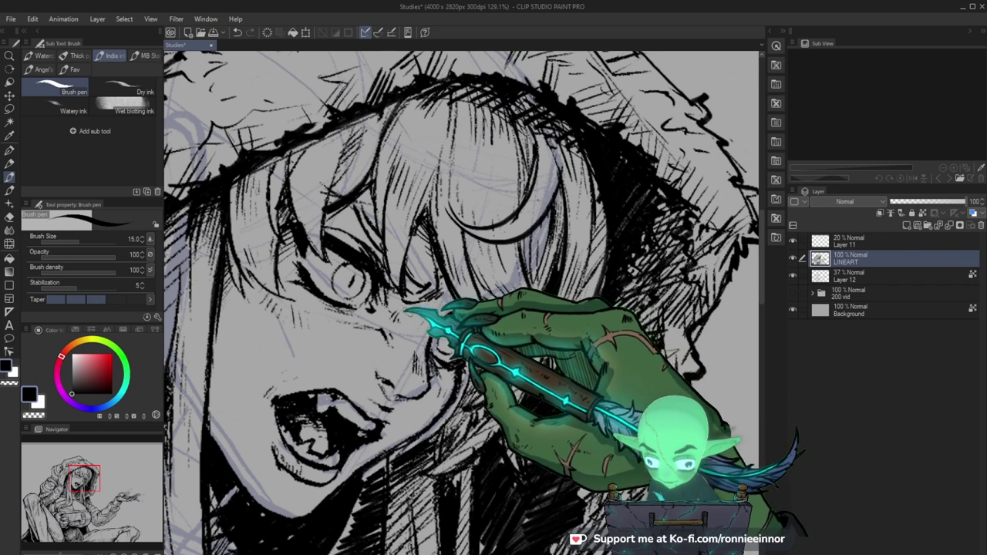
mouse_move(551, 357)
mouse_down()
mouse_move(505, 359)
mouse_move(529, 333)
mouse_up()
key(e)
key(b)
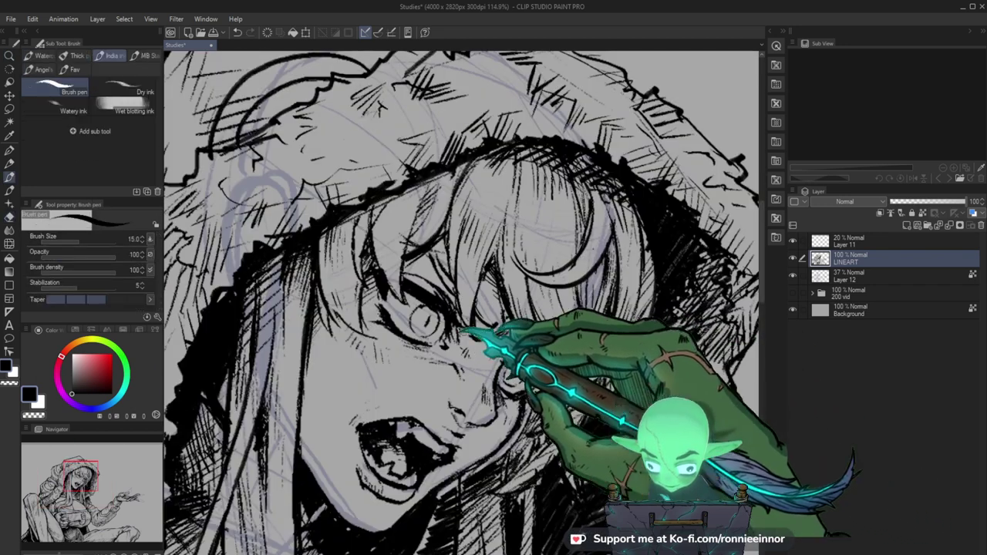
mouse_move(605, 380)
mouse_down()
mouse_move(546, 358)
mouse_move(623, 330)
mouse_up()
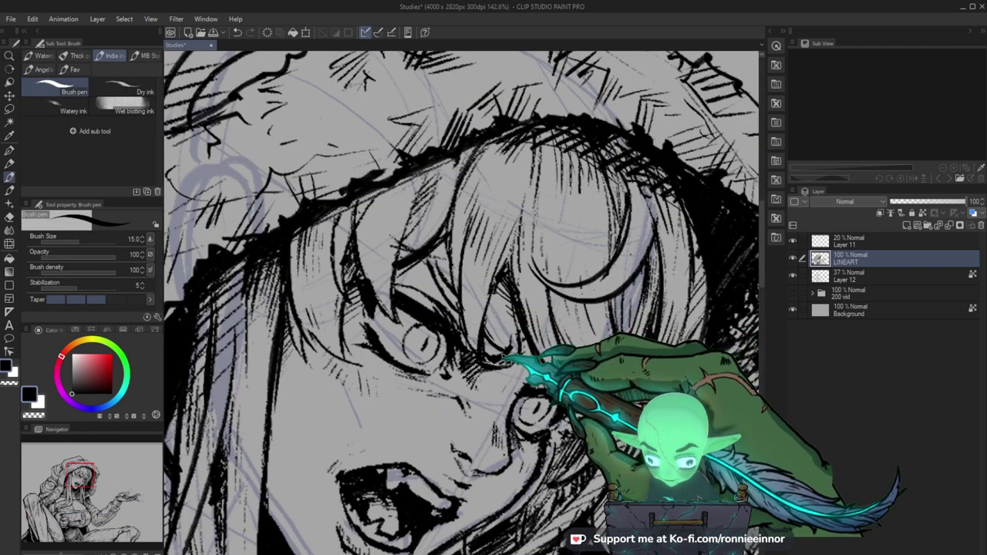
Darken and trim the bang strand that falls between the eyes with brush pen and eraser strokes.
key(e)
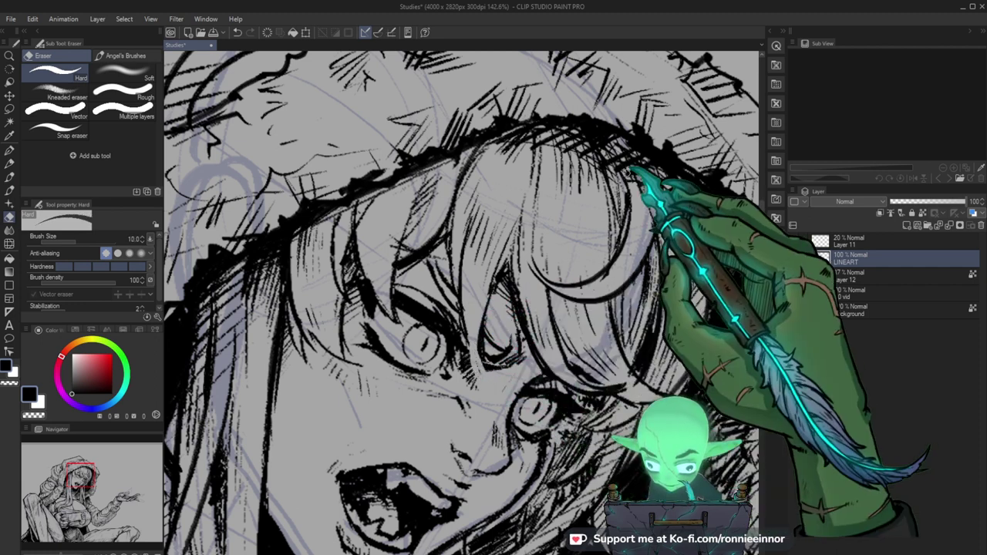
key(b)
key(e)
key(b)
mouse_move(465, 224)
mouse_down()
mouse_move(457, 311)
mouse_move(492, 398)
mouse_up()
mouse_move(507, 266)
mouse_down()
mouse_move(478, 354)
mouse_move(494, 399)
mouse_up()
key(ctrl+space)
drag(630, 324, 546, 343)
drag(632, 330, 696, 330)
key(b)
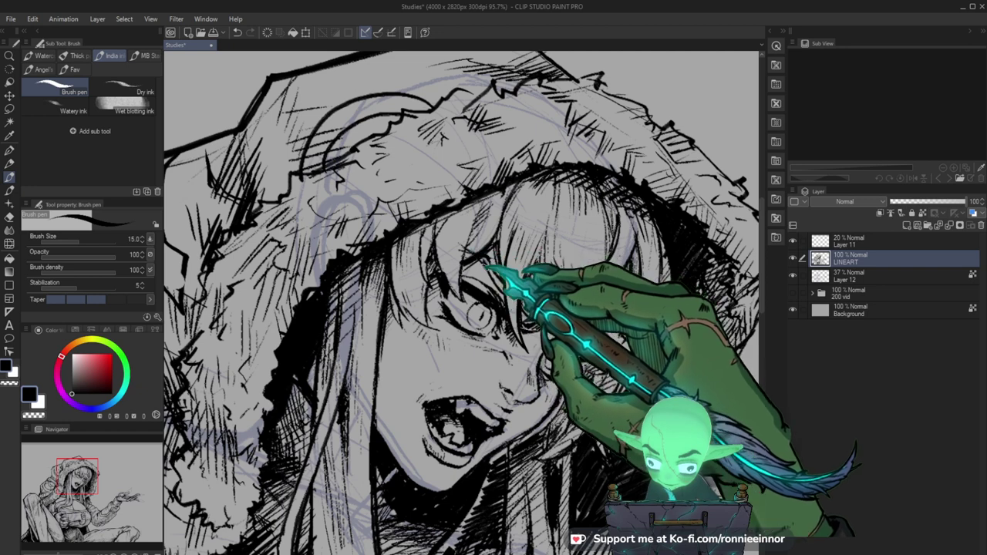
Carve out and ink the pointed hair lock curving beside the jaw below the far eye.
key(ctrl+space)
drag(561, 309, 504, 502)
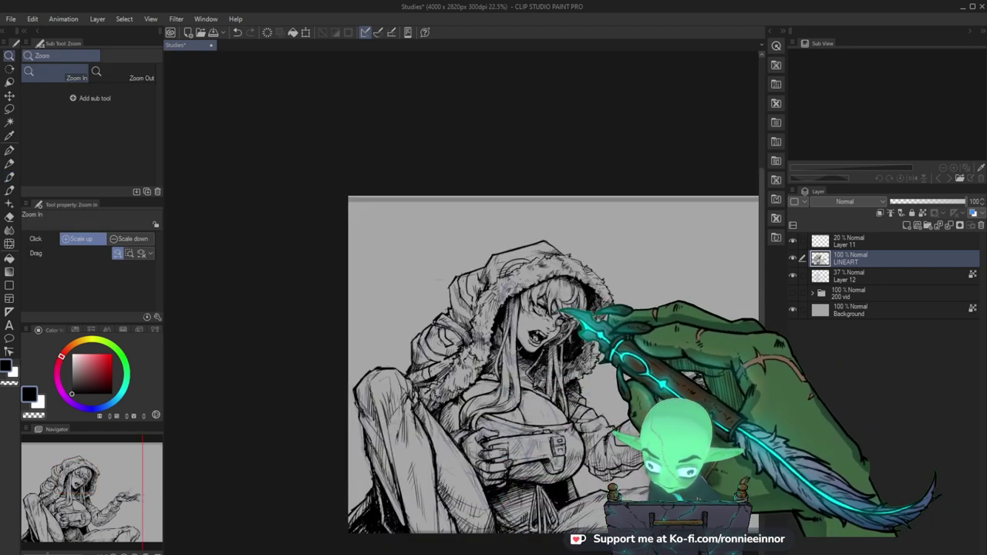
drag(553, 314, 597, 347)
mouse_move(598, 426)
mouse_down()
mouse_move(487, 370)
mouse_move(455, 401)
mouse_up()
mouse_move(510, 324)
mouse_down()
mouse_move(495, 390)
mouse_move(577, 337)
mouse_up()
key(e)
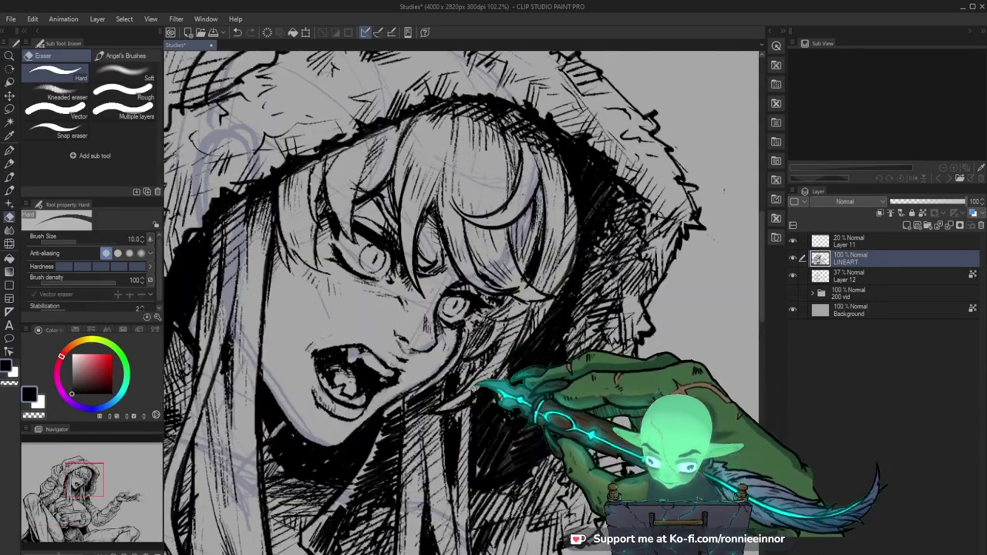
key(b)
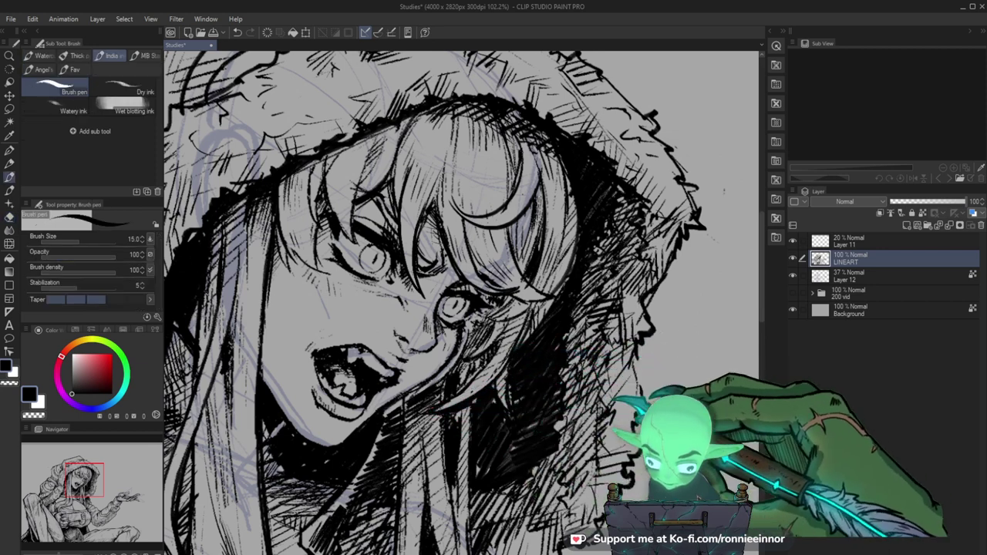
drag(605, 371, 575, 354)
key(e)
key(b)
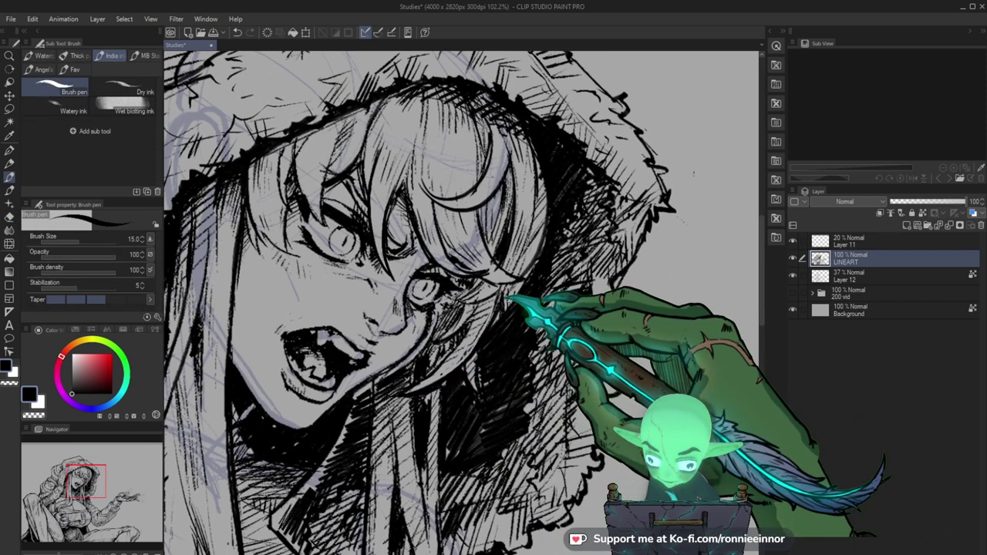
Tidy the hatching between the far eye's outer corner and the side hair.
scroll(507, 297, up, 2)
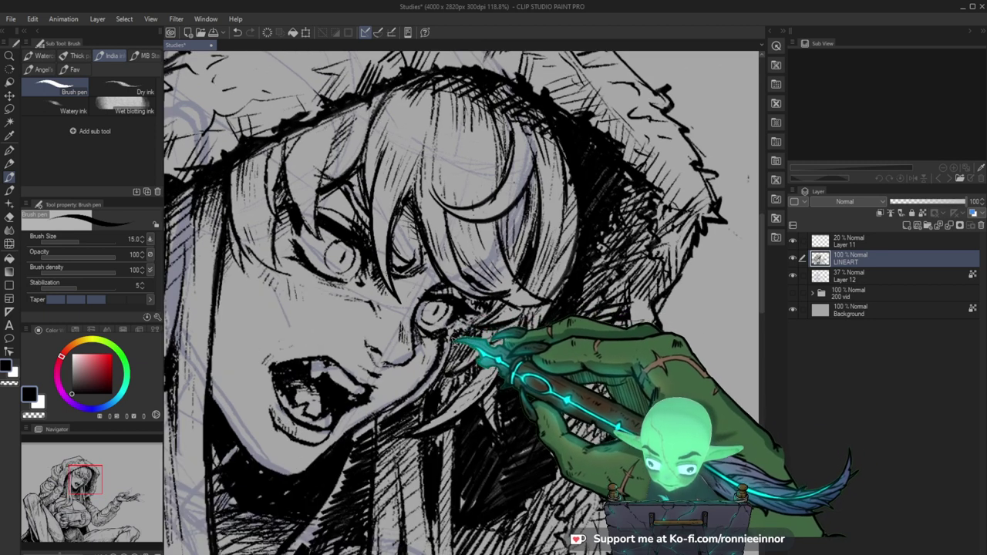
key(e)
key(b)
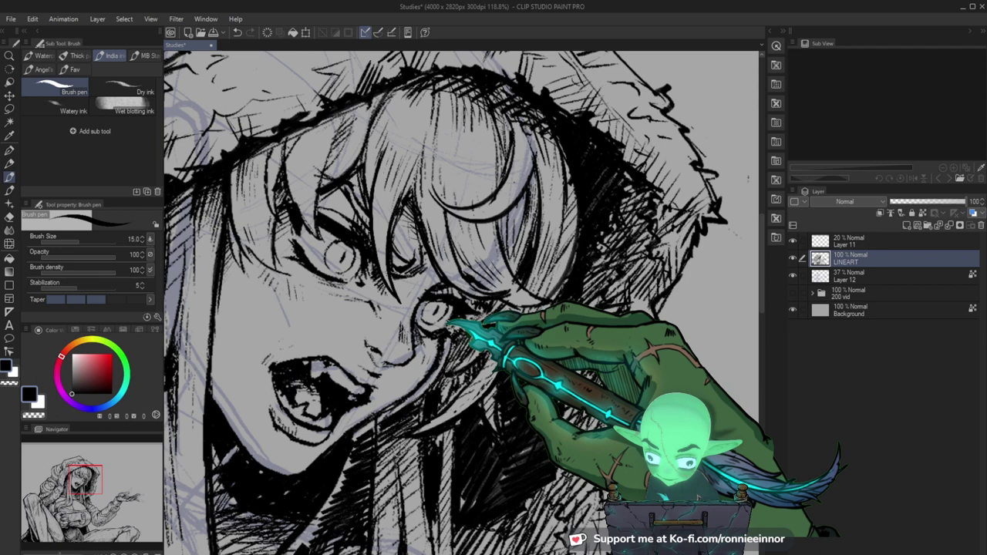
Refine the controller's top edge, button panel and lower grip outline, alternating ink and eraser.
key(ctrl+space)
drag(523, 351, 438, 442)
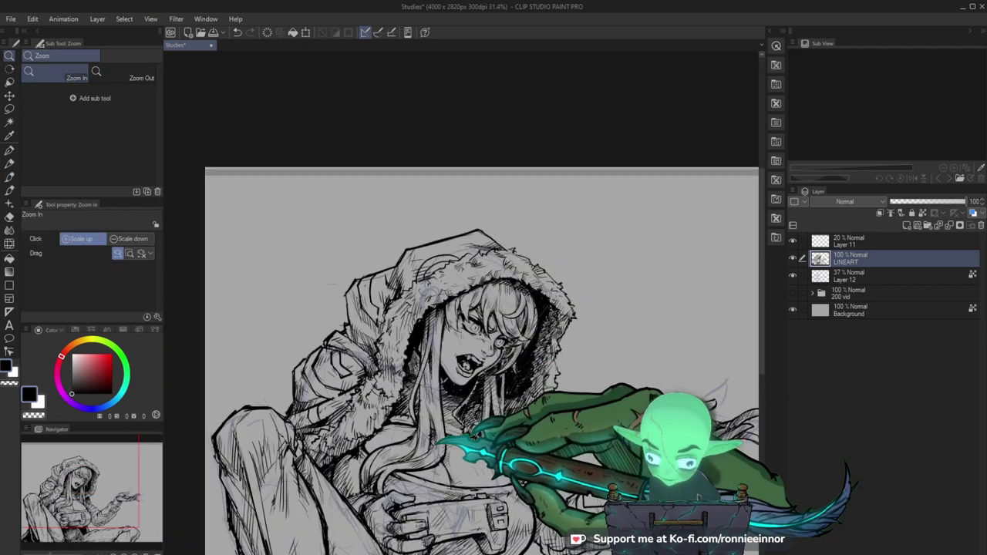
drag(539, 327, 505, 347)
mouse_move(504, 436)
mouse_down()
mouse_move(492, 397)
mouse_move(555, 396)
mouse_up()
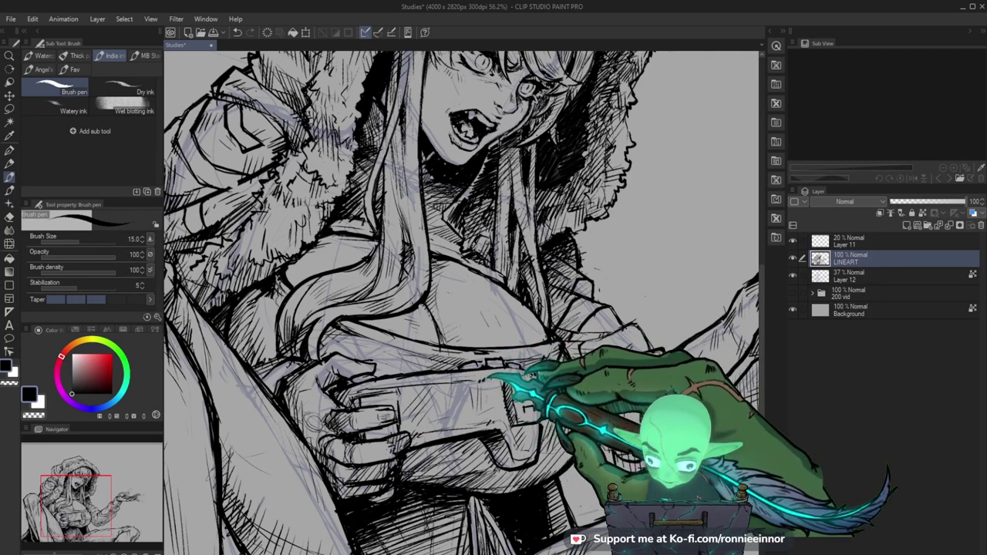
key(e)
key(b)
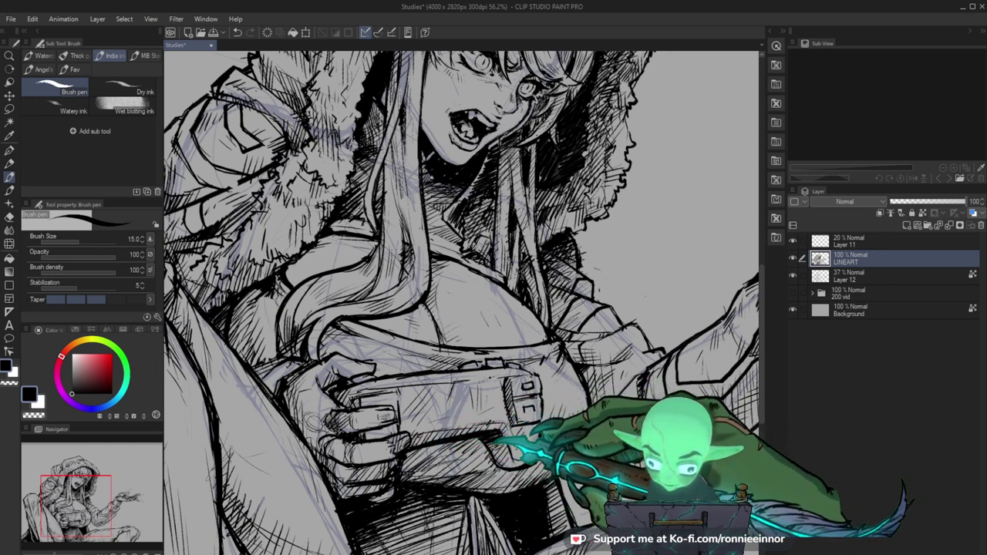
key(e)
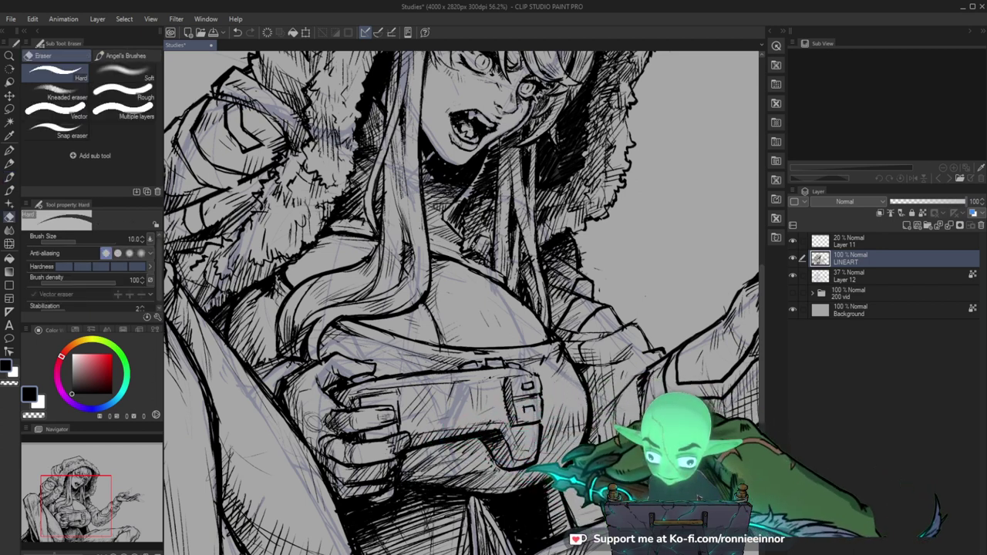
key(b)
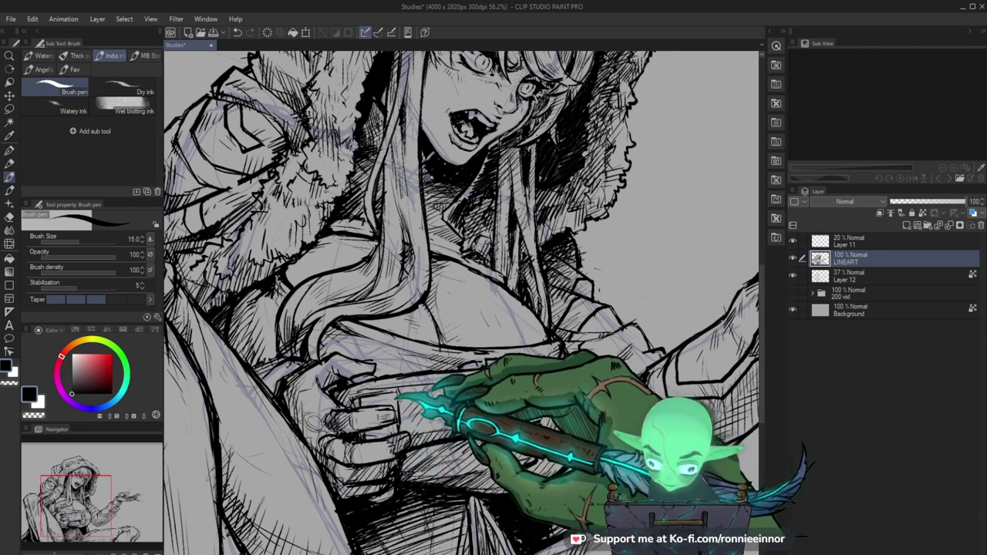
Touch up the ink shading on the controller body beside the gripping fingers.
key(e)
key(b)
drag(430, 391, 383, 465)
key(ctrl+space)
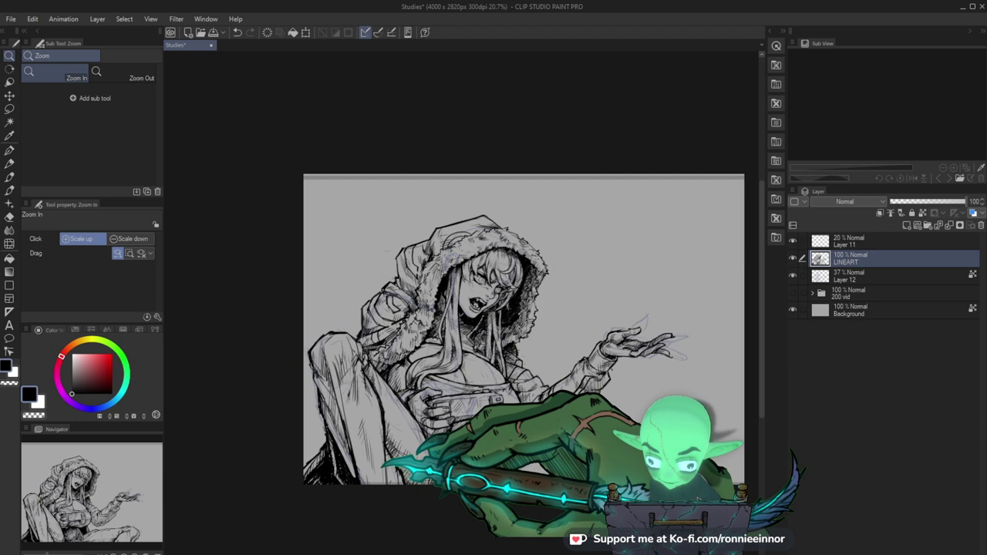
scroll(435, 331, up, 3)
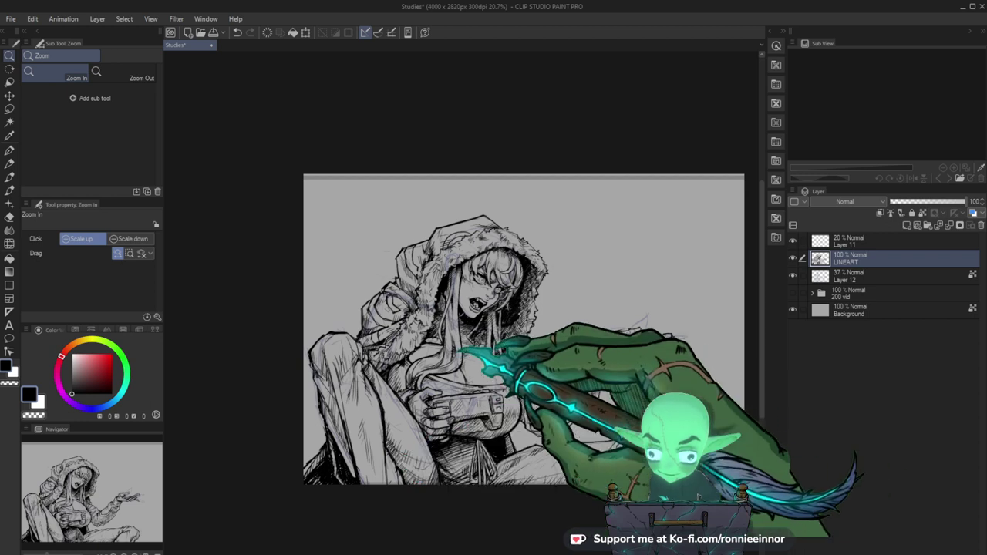
Ink and clean up the jacket folds at the far shoulder beside the hanging hair strands.
key(b)
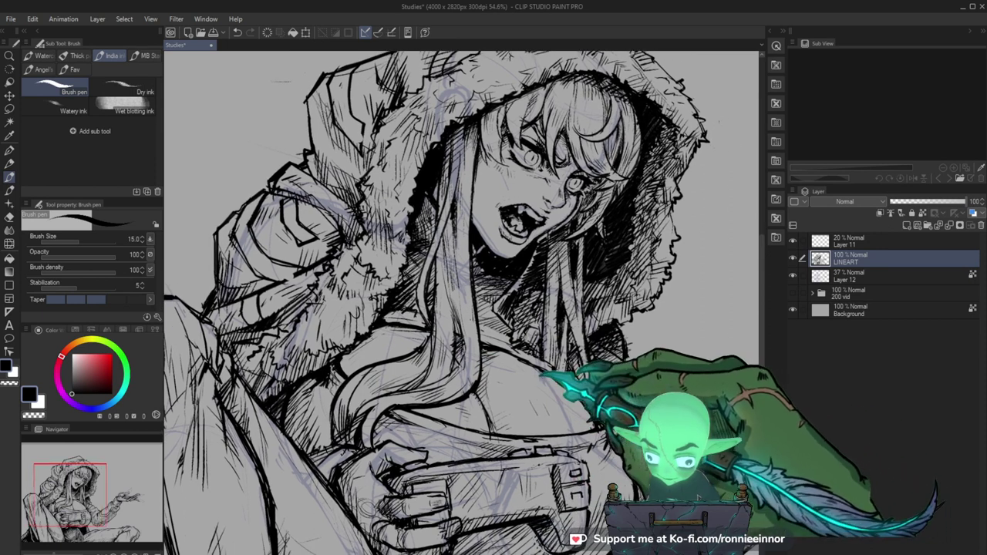
key(e)
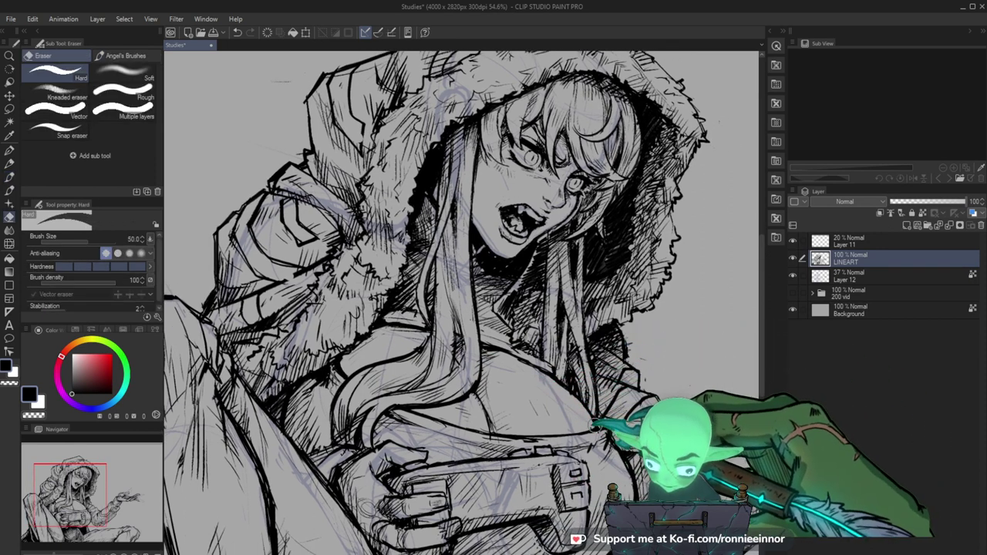
key(b)
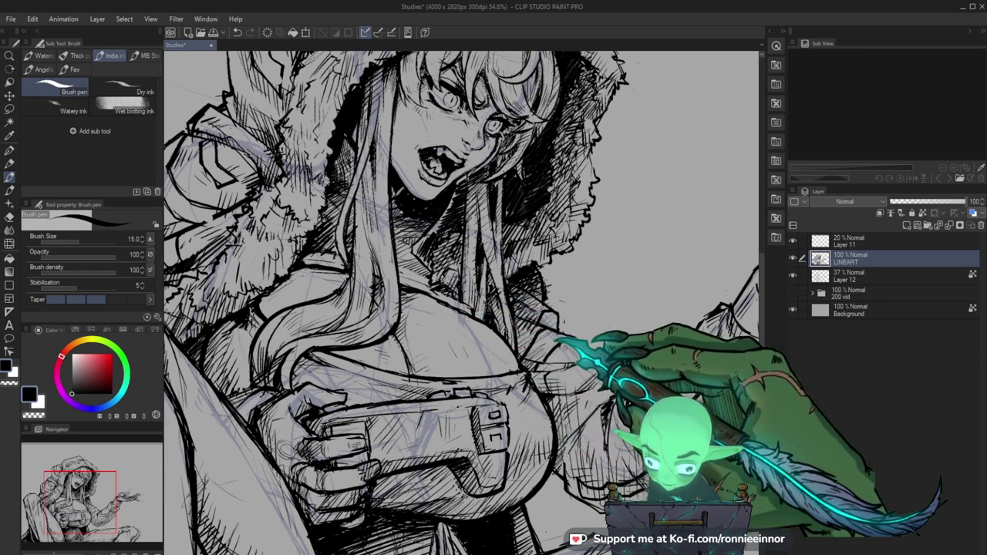
key(ctrl+space)
drag(562, 365, 478, 365)
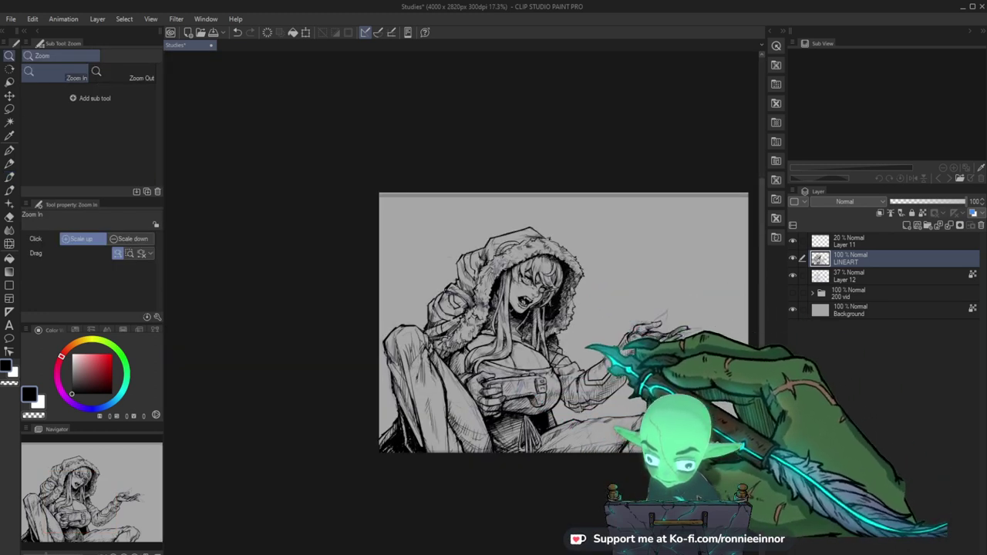
drag(546, 338, 644, 339)
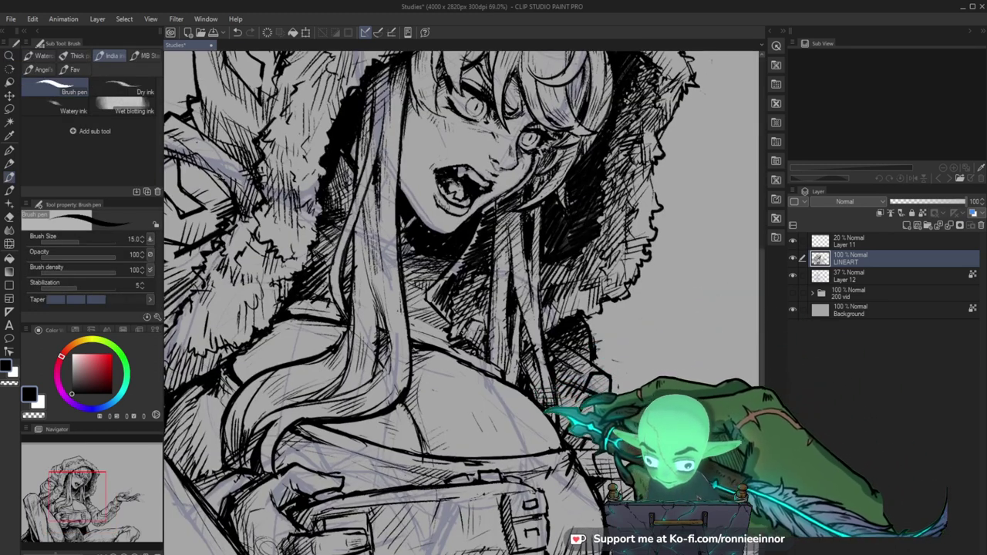
Refine the upper sleeve folds of the outstretched arm beside the chest, alternating ink and eraser.
key(ctrl+space)
drag(563, 373, 484, 373)
drag(569, 339, 644, 339)
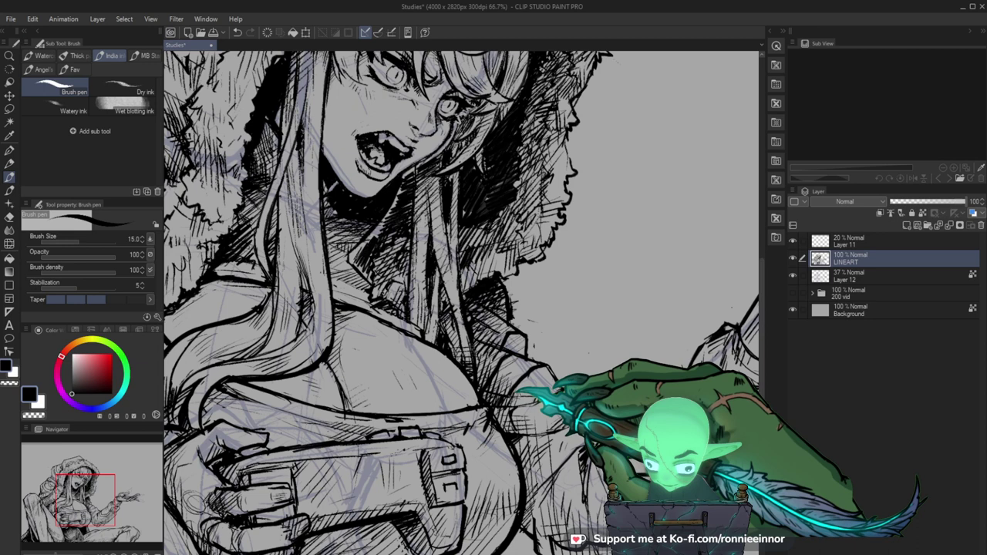
key(ctrl+space)
drag(594, 381, 540, 381)
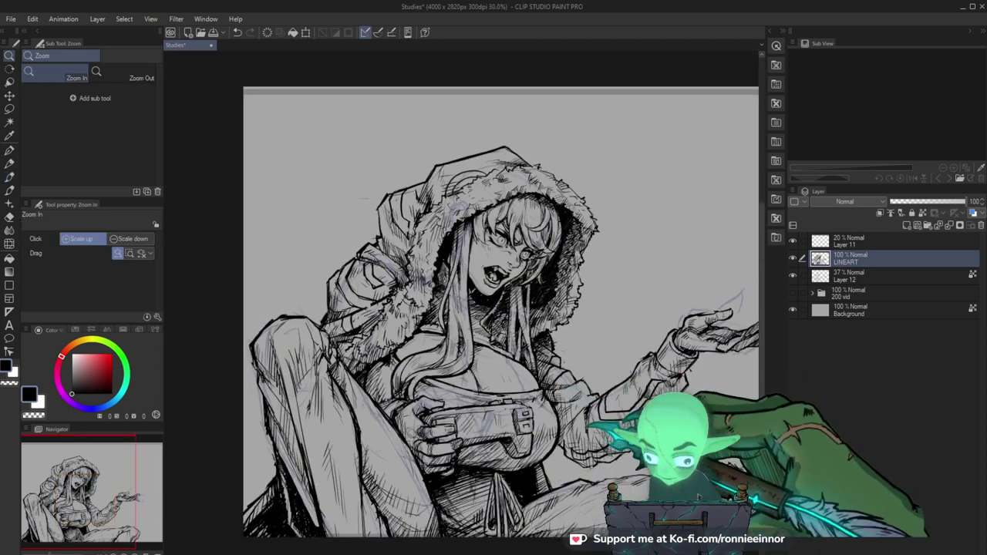
drag(596, 432, 641, 432)
key(e)
key(b)
key(e)
key(b)
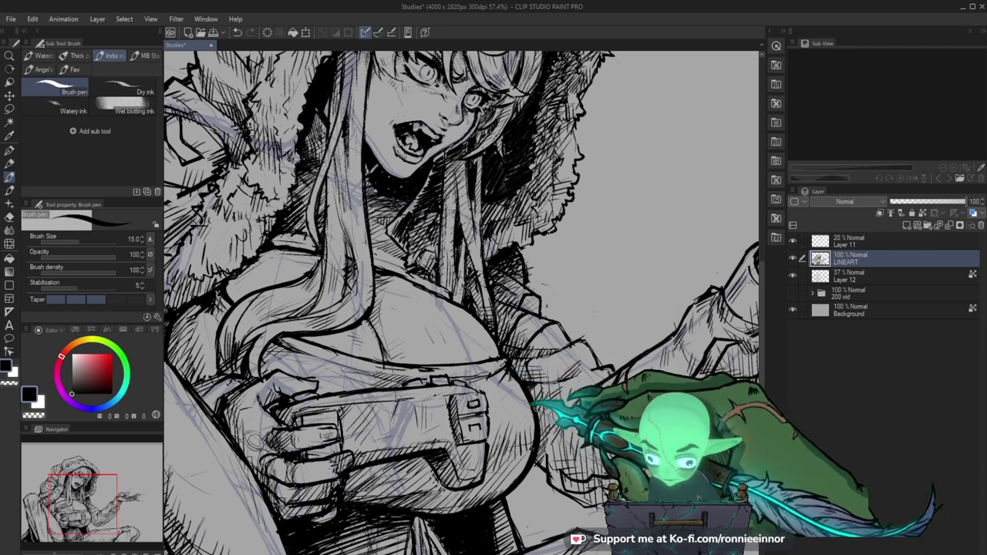
Touch up the hatched shadow inside the far side of the fur-trimmed hood.
key(ctrl+space)
drag(566, 428, 509, 428)
drag(592, 456, 526, 375)
drag(513, 200, 546, 206)
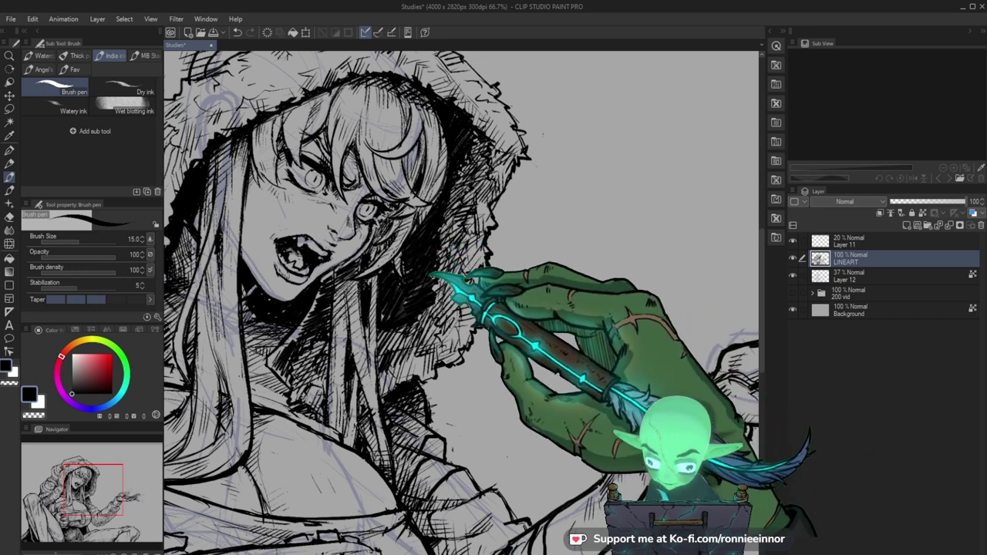
mouse_move(468, 288)
mouse_down()
mouse_move(449, 232)
mouse_move(512, 335)
mouse_move(372, 267)
mouse_move(246, 264)
mouse_move(245, 337)
mouse_up()
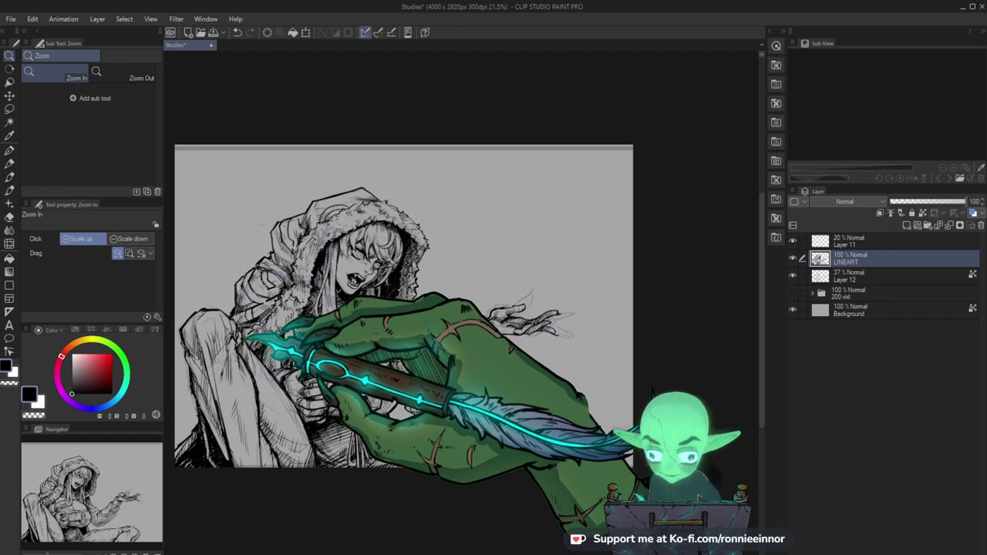
Hatch the shadows along the thigh and shin of the raised leg.
drag(245, 337, 341, 390)
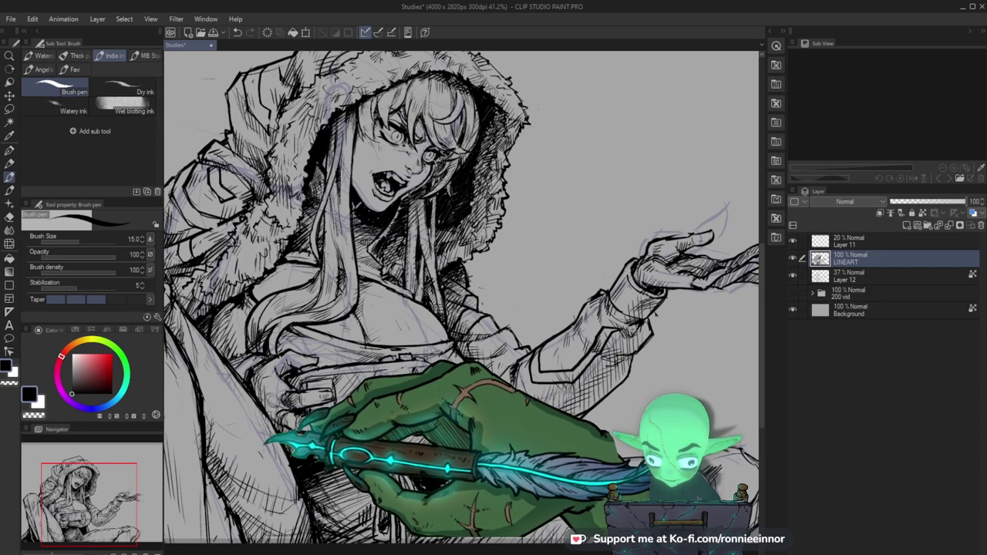
drag(340, 423, 283, 421)
mouse_move(463, 446)
mouse_down()
mouse_move(594, 449)
mouse_move(422, 445)
mouse_move(386, 394)
mouse_up()
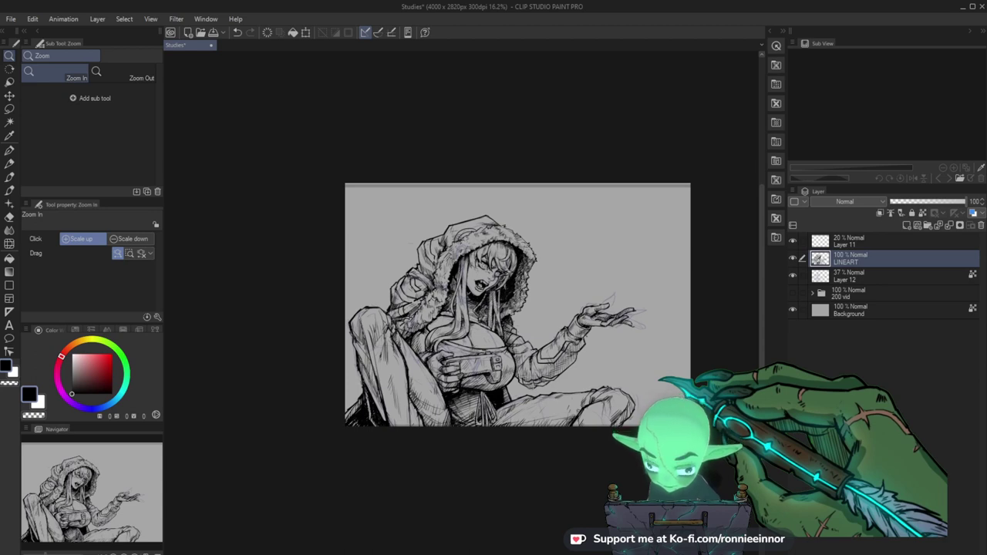
drag(363, 348, 474, 347)
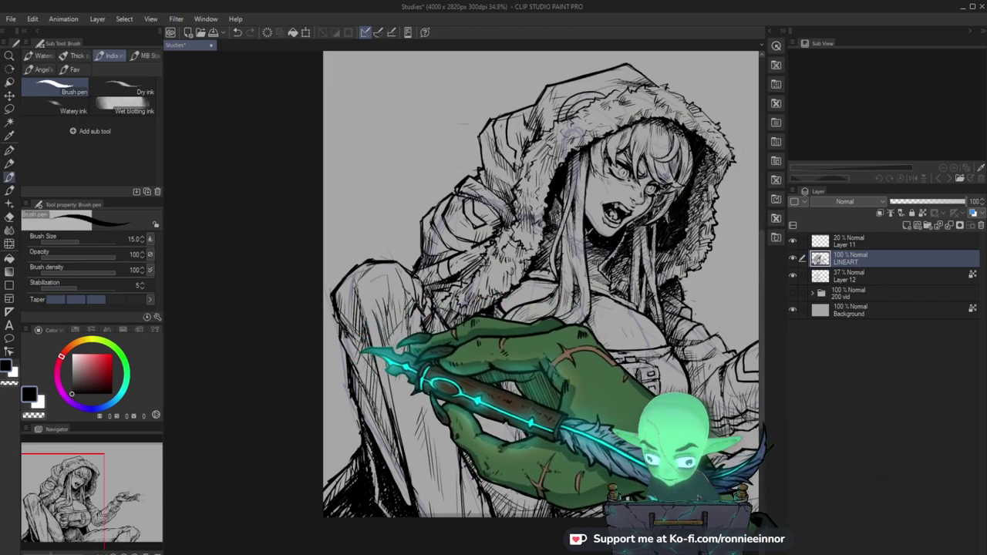
drag(394, 362, 265, 364)
drag(572, 452, 463, 426)
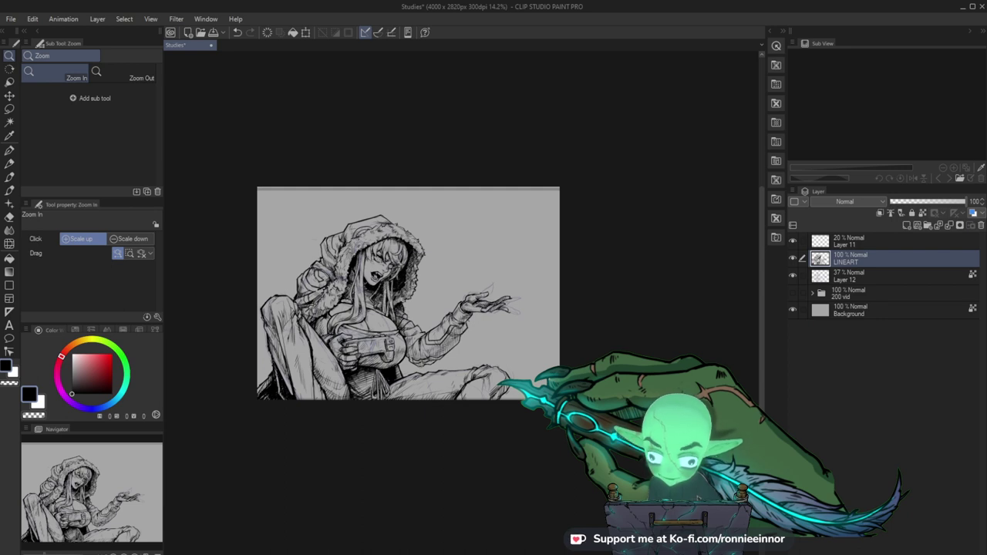
Add ink hatching to the outstretched forearm sleeve and the upper side of the resting leg.
drag(453, 323, 534, 326)
drag(479, 379, 434, 370)
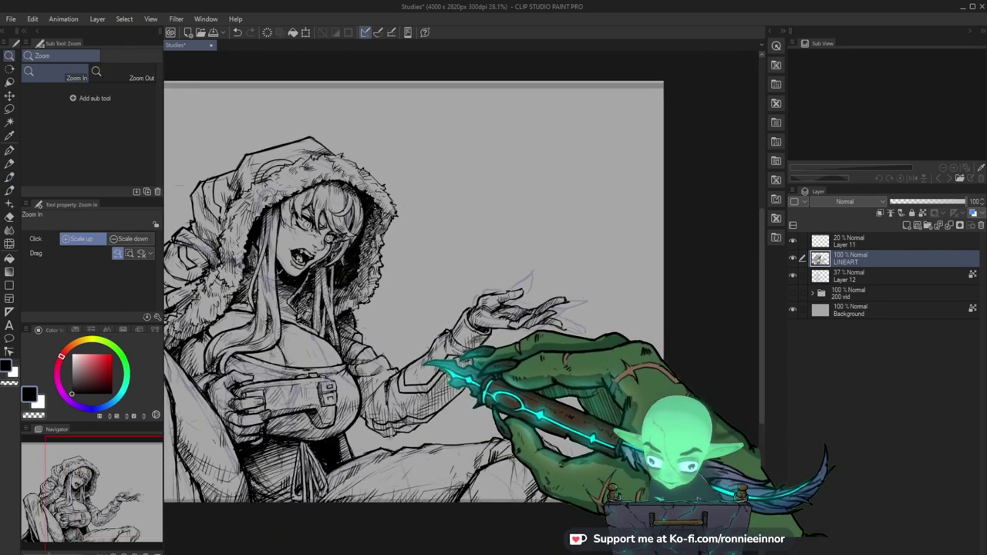
drag(489, 349, 456, 354)
drag(508, 456, 538, 455)
drag(388, 454, 425, 468)
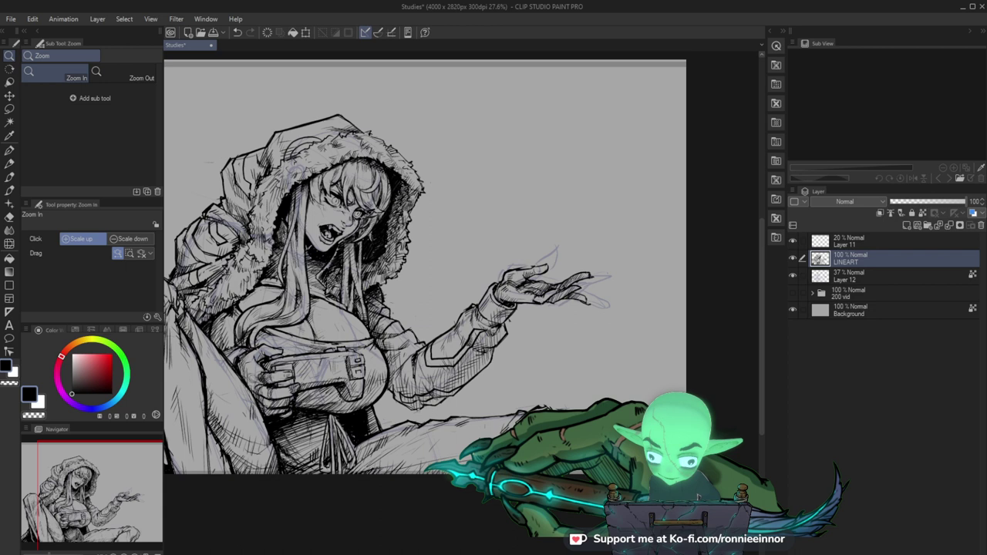
drag(405, 389, 372, 380)
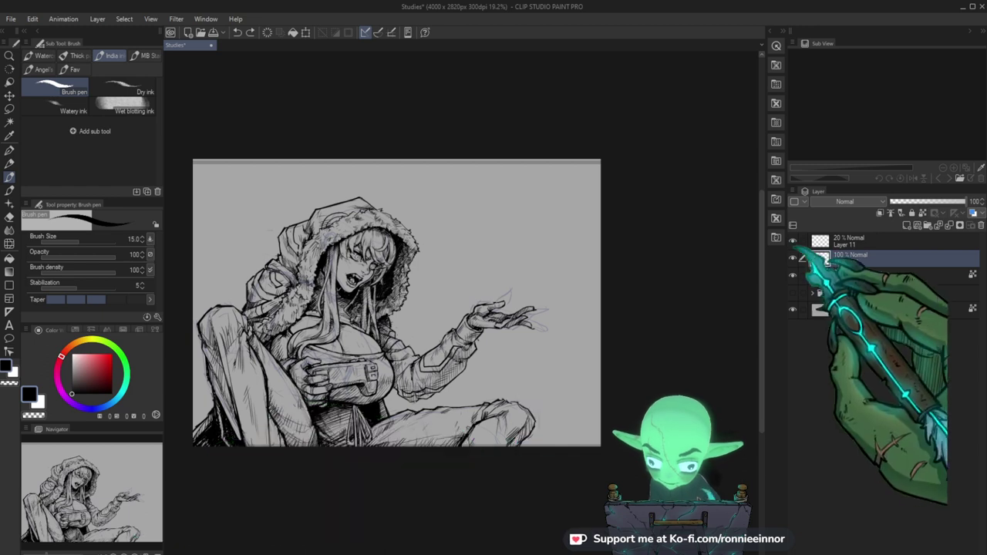
Hide Layer 11 and Layer 12 so only the LINEART layer shows over the background.
click(792, 241)
key(ctrl+space)
drag(537, 361, 541, 382)
click(793, 276)
Touch up the ink hatching on the raised leg and the dark drapery behind it.
mouse_move(605, 340)
mouse_down()
mouse_move(457, 459)
mouse_move(458, 369)
mouse_move(393, 368)
mouse_move(437, 423)
mouse_up()
key(ctrl+space)
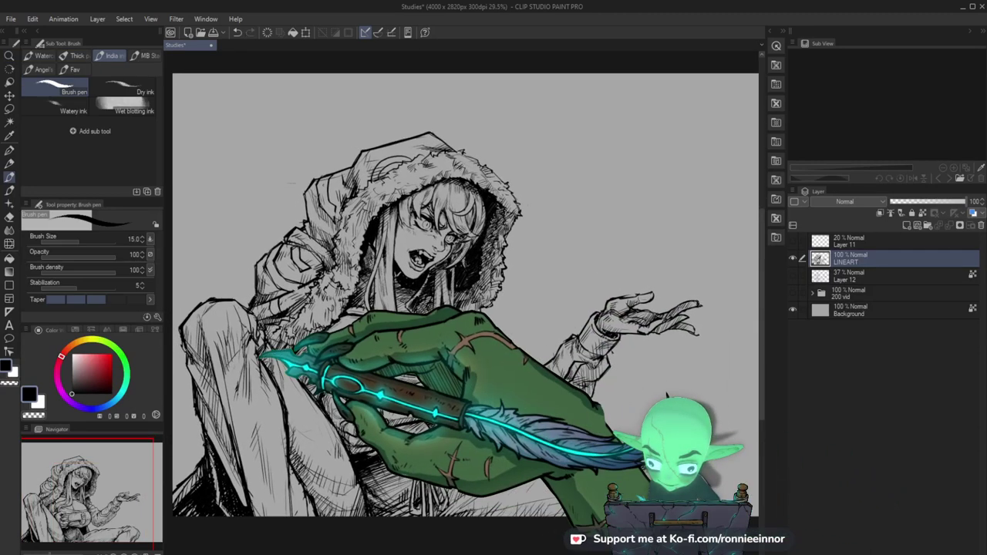
scroll(426, 341, down, 3)
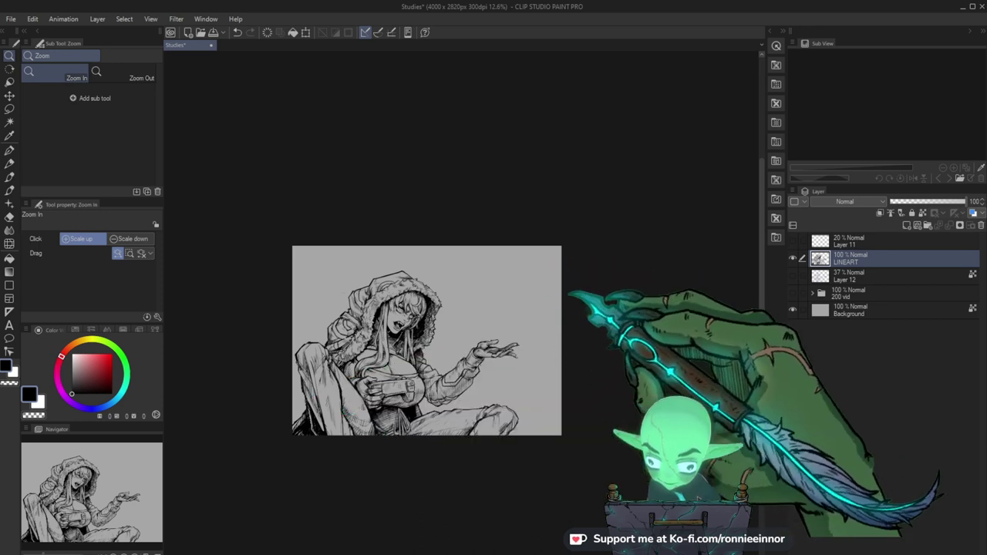
scroll(394, 373, up, 2)
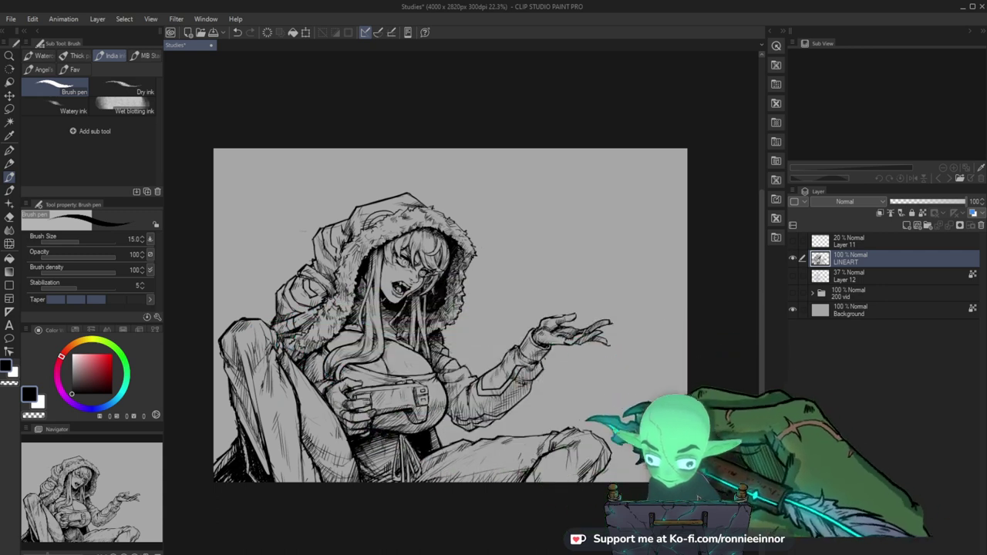
scroll(289, 461, up, 1)
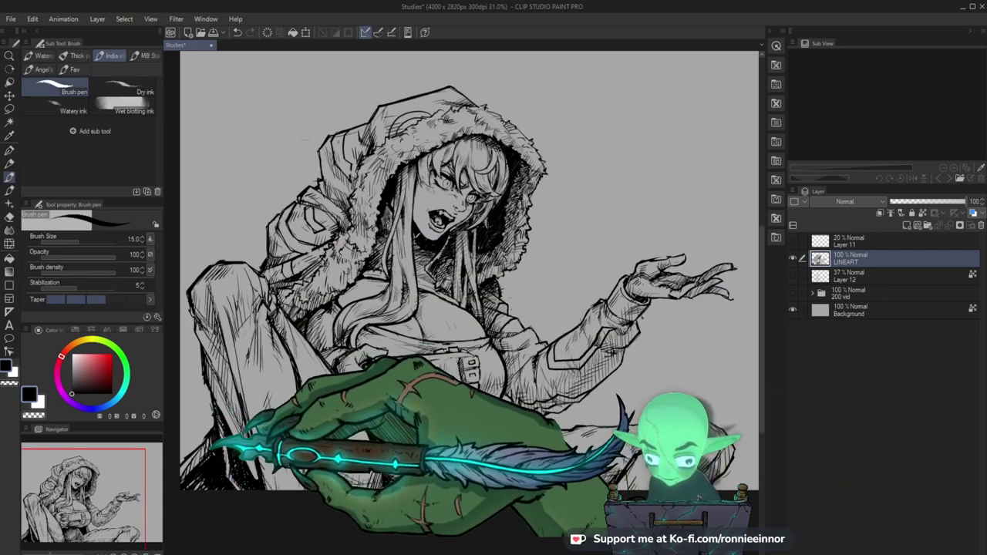
scroll(242, 429, down, 2)
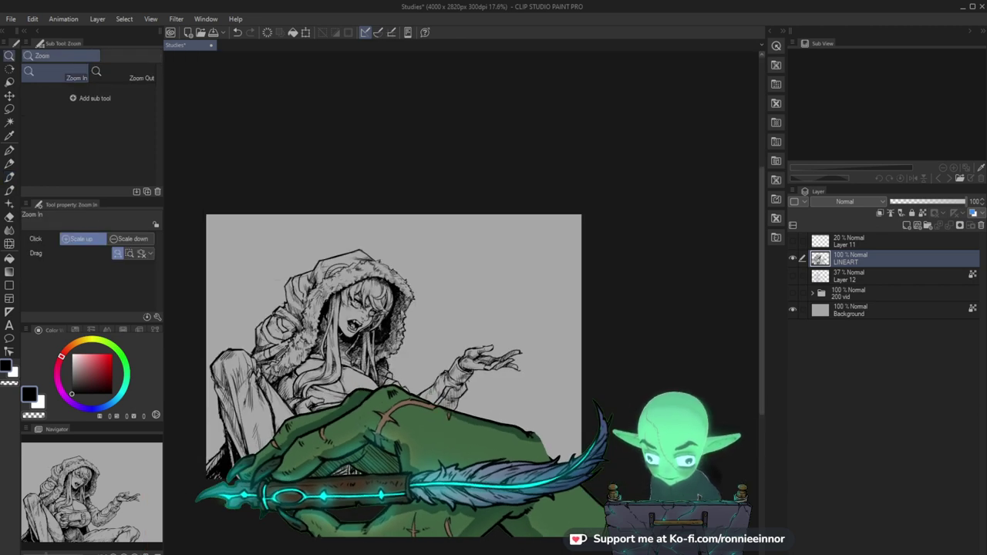
Save the drawing and open a timelapse command for it.
key(ctrl+s)
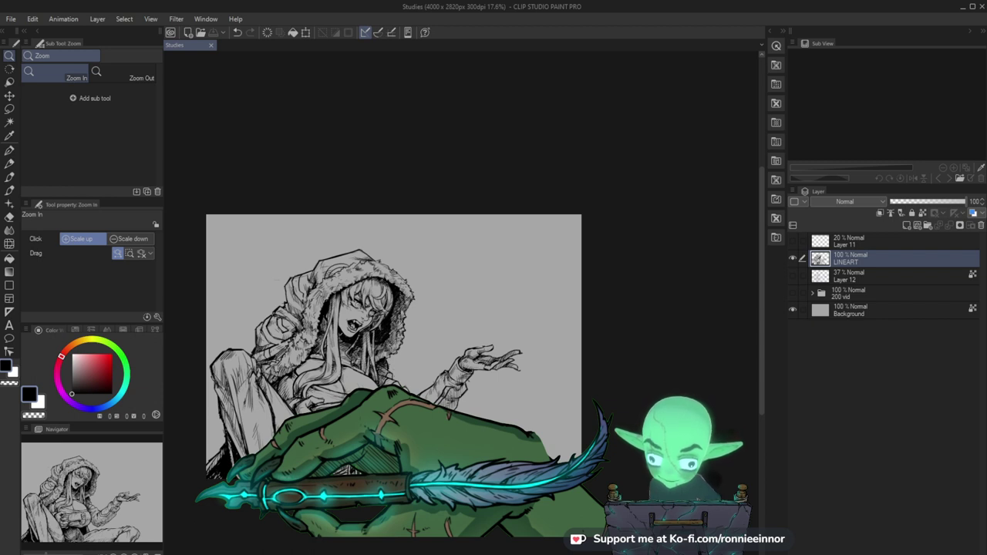
click(11, 18)
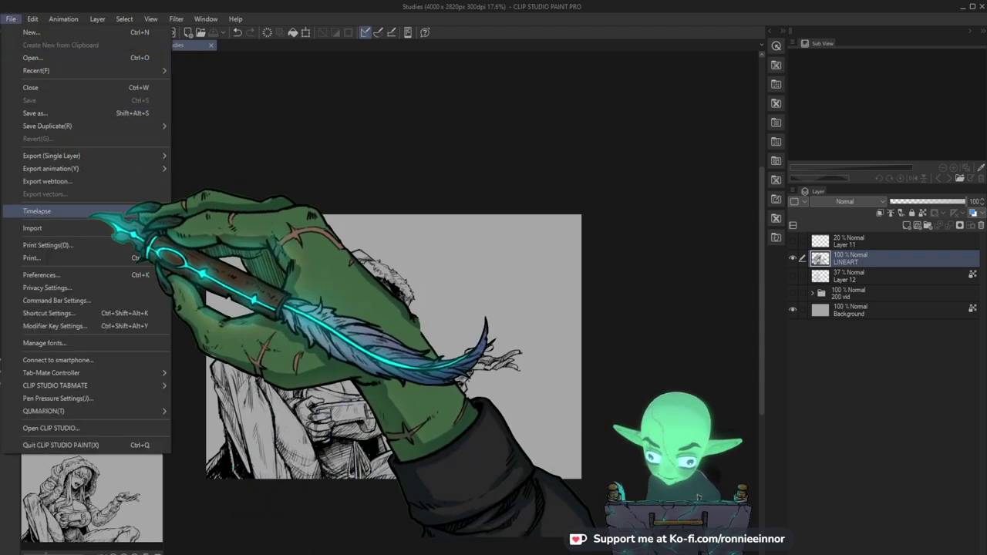
mouse_move(158, 210)
click(205, 226)
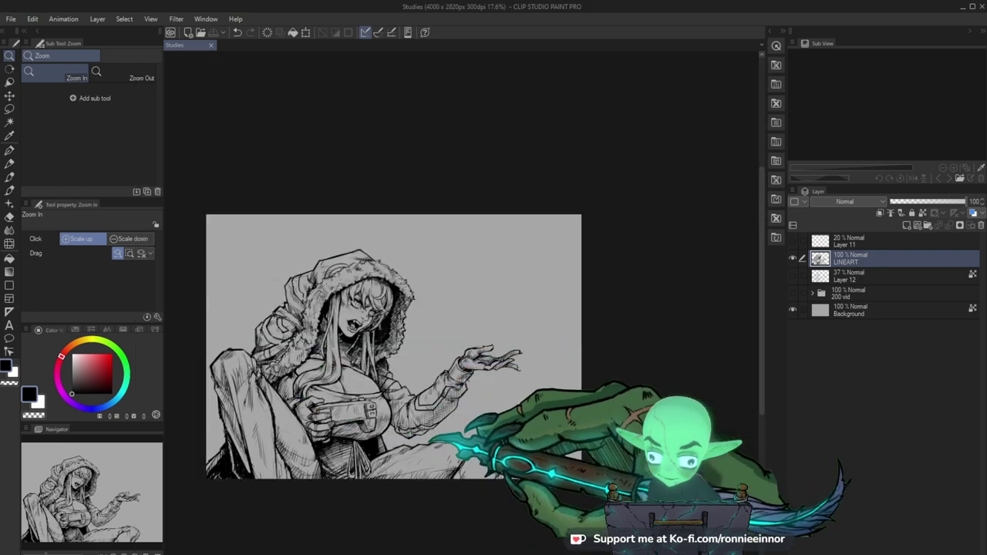
Shade the thigh and knee of the resting leg with dense vertical ink hatching.
key(b)
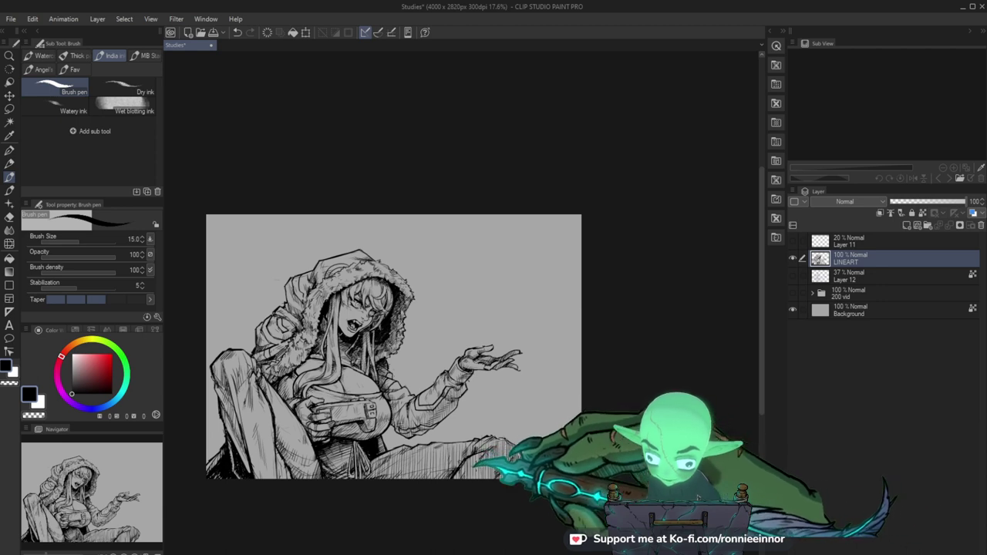
key(ctrl)
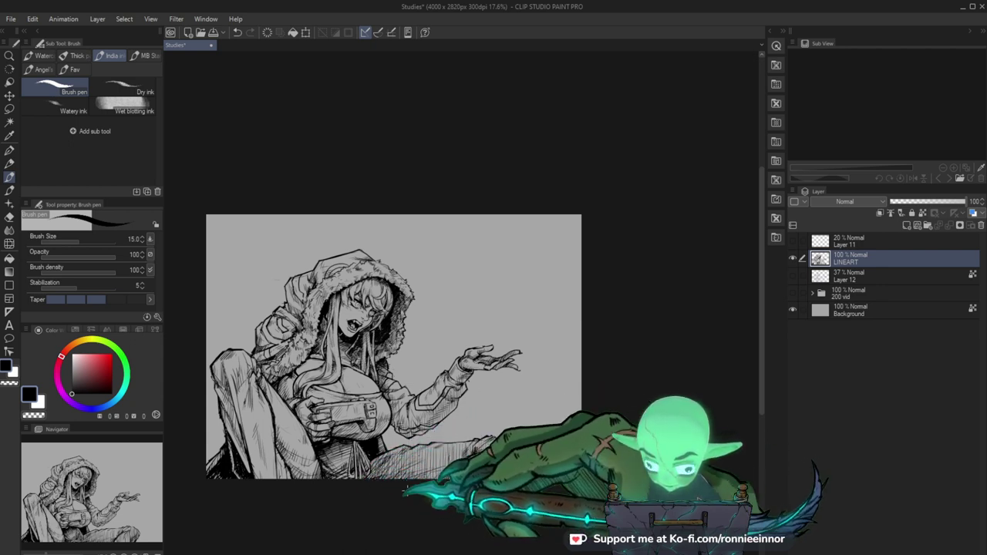
key(ctrl+space)
drag(433, 425, 455, 410)
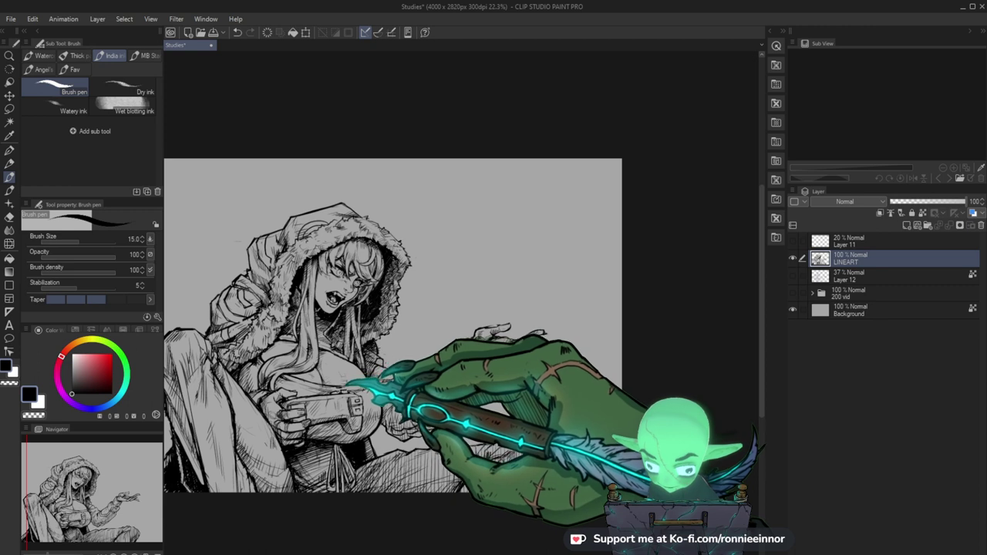
Refine the ink shading around the chest, outstretched sleeve and near jacket, alternating eraser and brush pen.
key(e)
key(b)
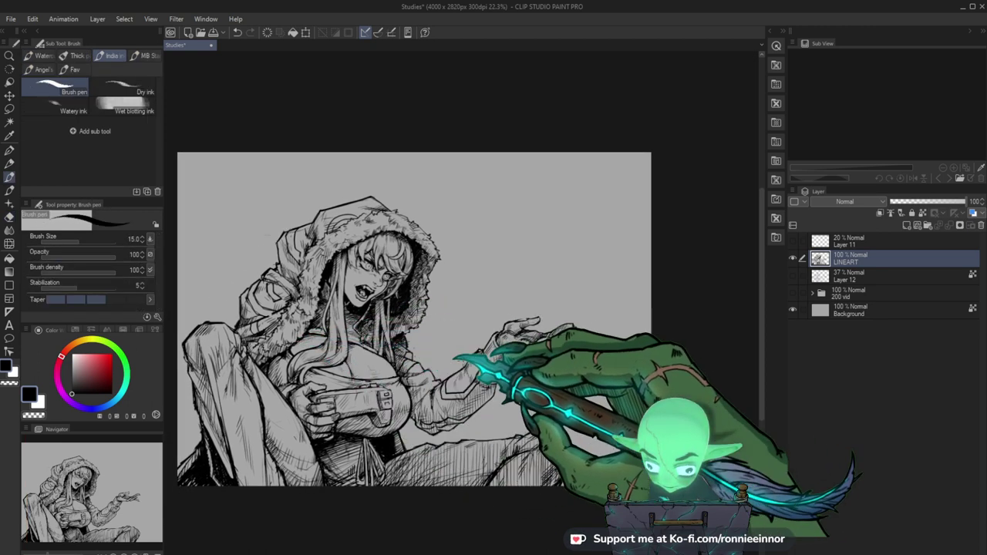
key(space)
drag(524, 397, 556, 379)
drag(273, 295, 281, 328)
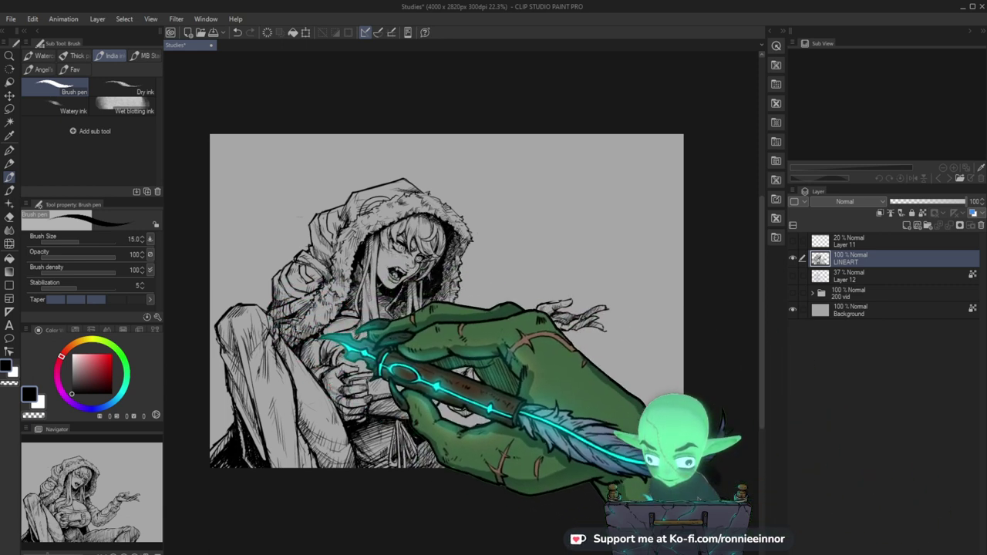
mouse_move(528, 433)
mouse_down()
mouse_move(513, 415)
mouse_move(362, 404)
mouse_move(495, 358)
mouse_move(501, 340)
mouse_up()
Deepen the hatched shadow on the neck beneath the jaw.
key(ctrl+space)
key(ctrl+space)
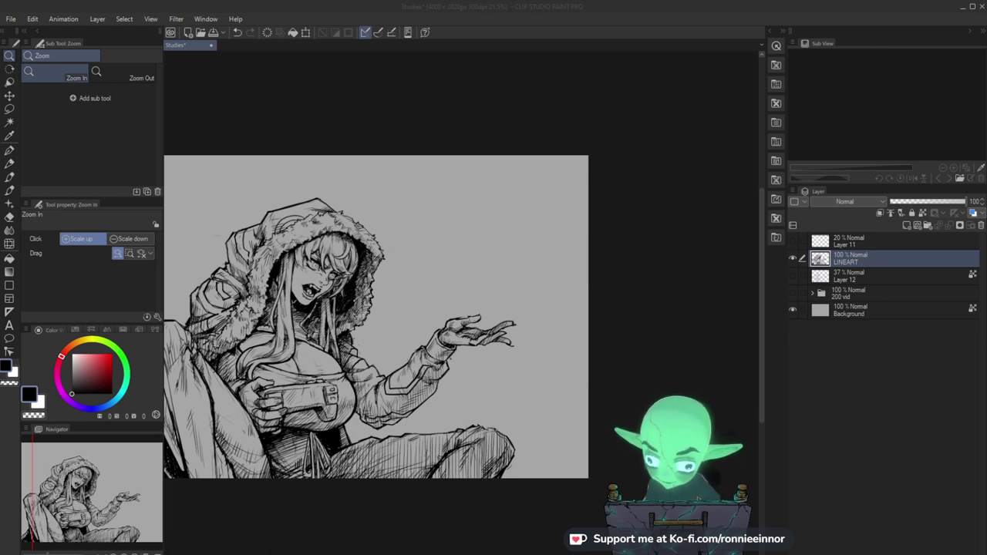
drag(317, 308, 337, 287)
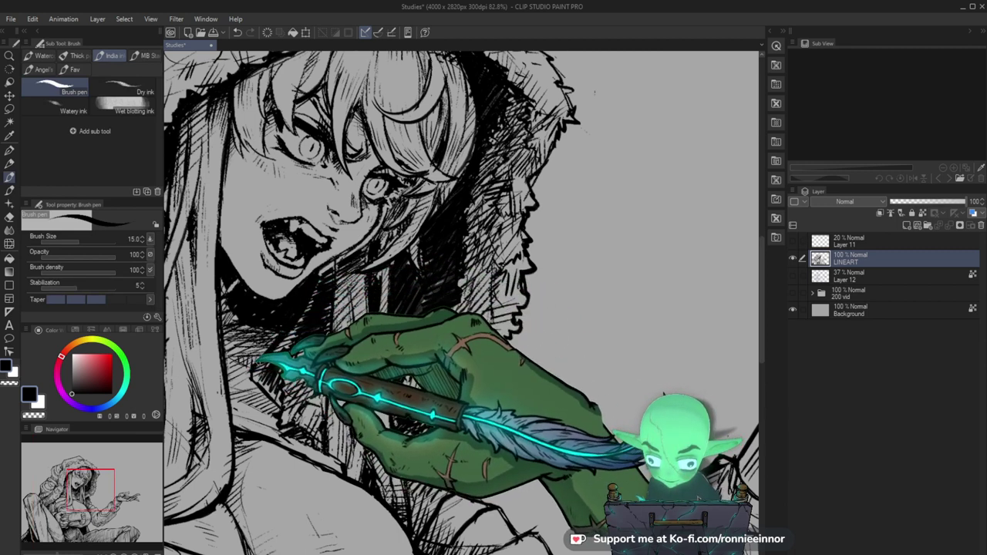
scroll(259, 357, down, 3)
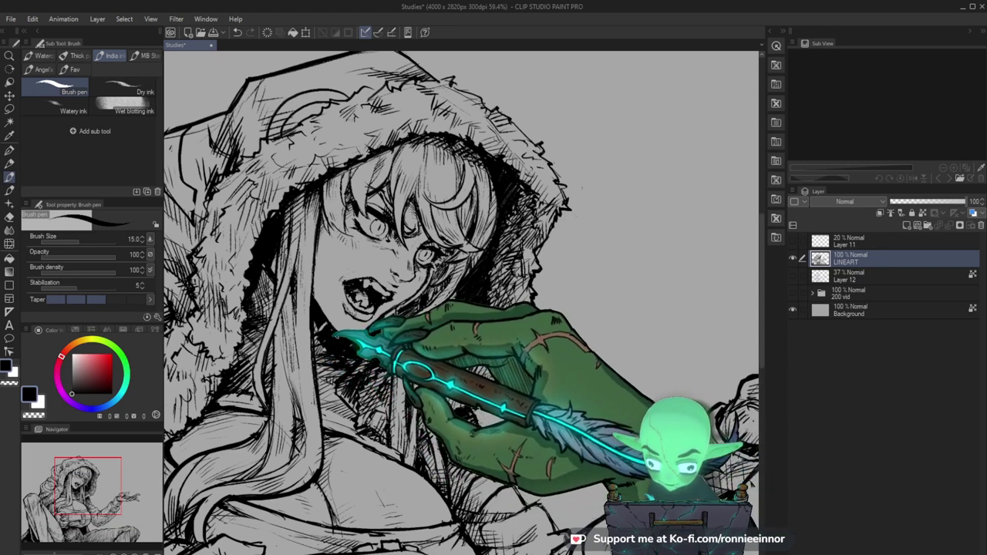
scroll(407, 341, down, 5)
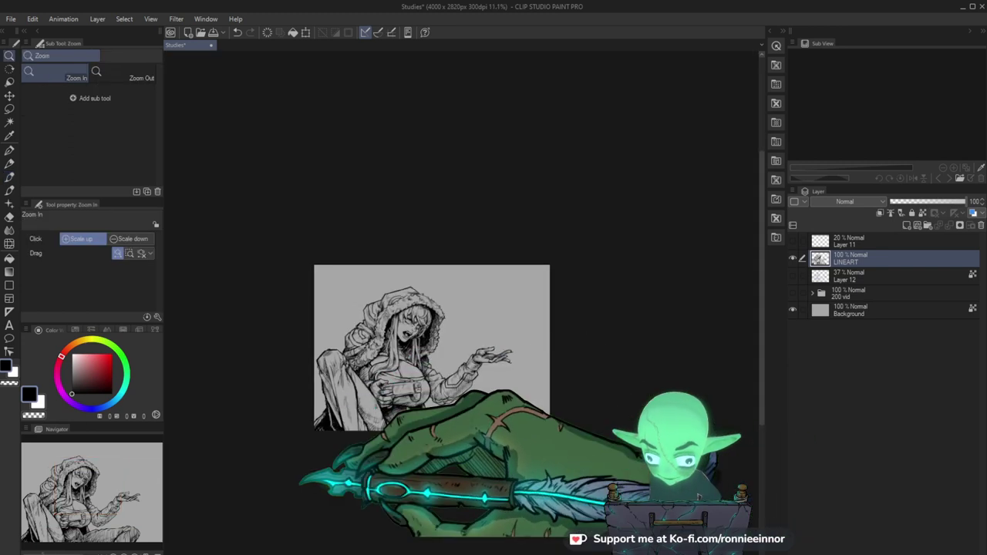
scroll(432, 300, up, 5)
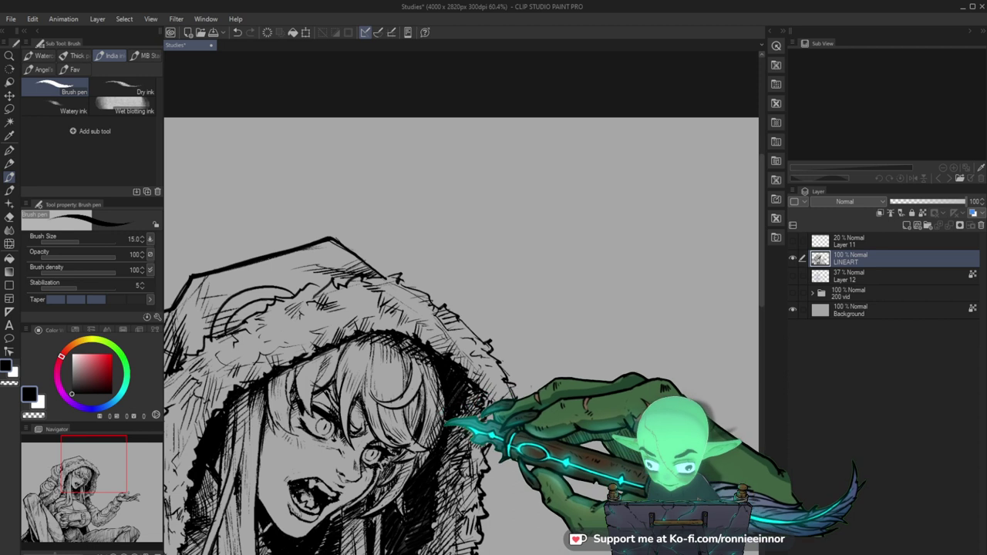
Deepen the ink shadow inside the hood, where the fur trim meets the far side of the hair.
scroll(454, 410, down, 2)
scroll(385, 405, up, 3)
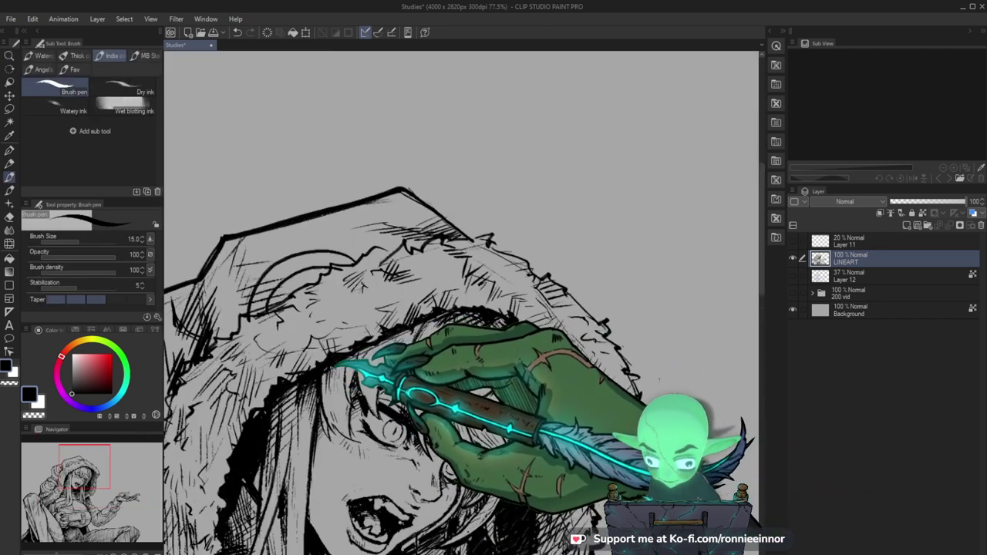
drag(403, 400, 416, 346)
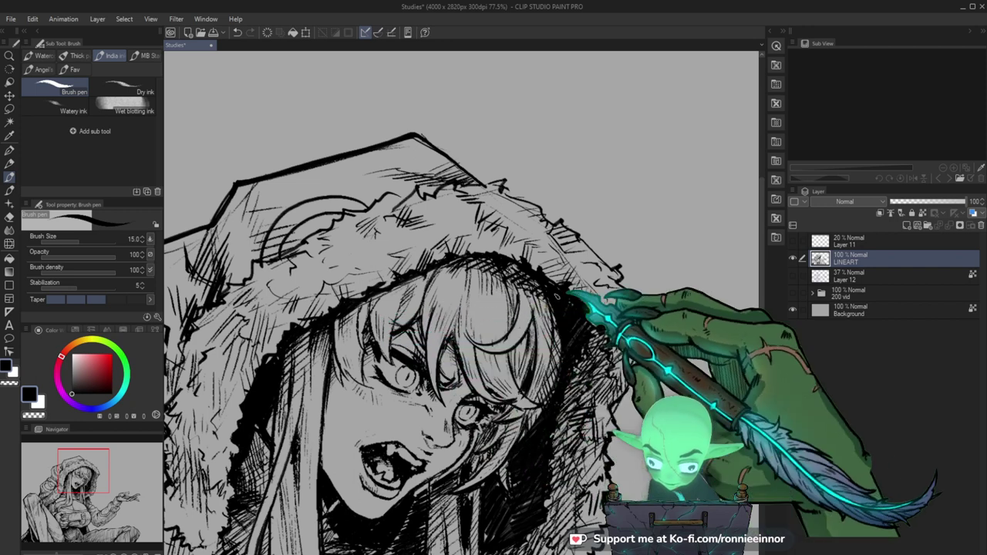
key(ctrl+space)
drag(475, 313, 418, 349)
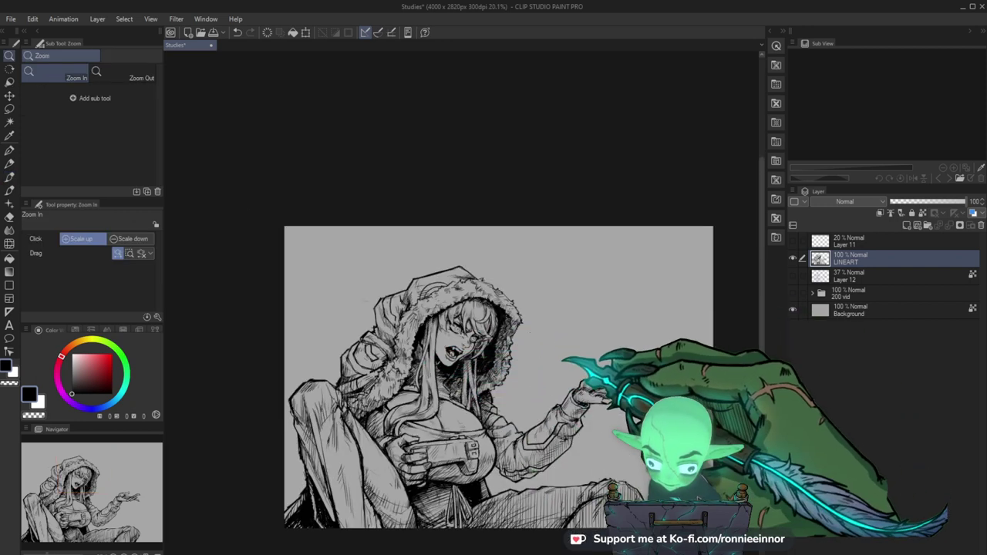
drag(480, 324, 562, 359)
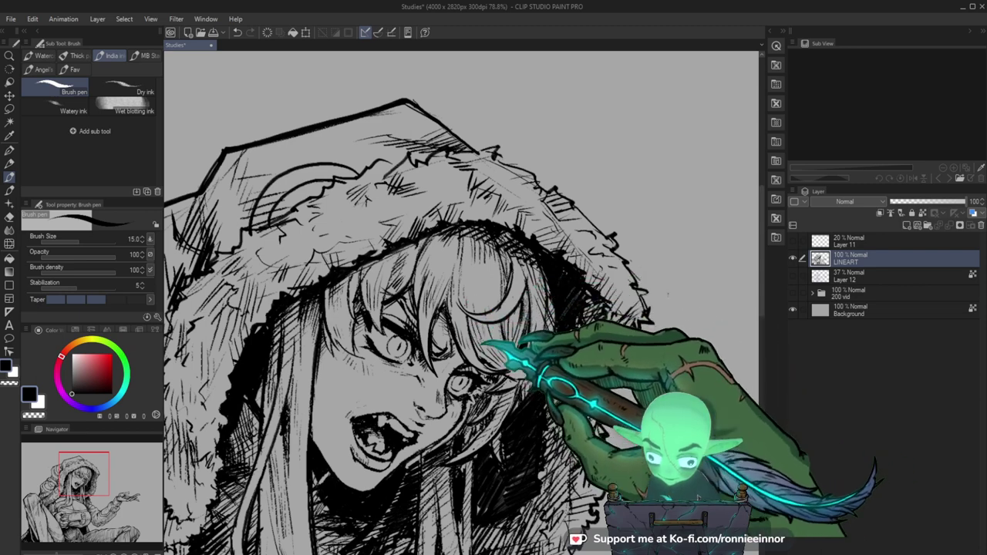
Add fine ink hatching to the crown and fringe of the hair beneath the fur trim and save the drawing.
key(ctrl+space)
drag(495, 355, 443, 379)
drag(451, 413, 484, 403)
drag(474, 245, 429, 265)
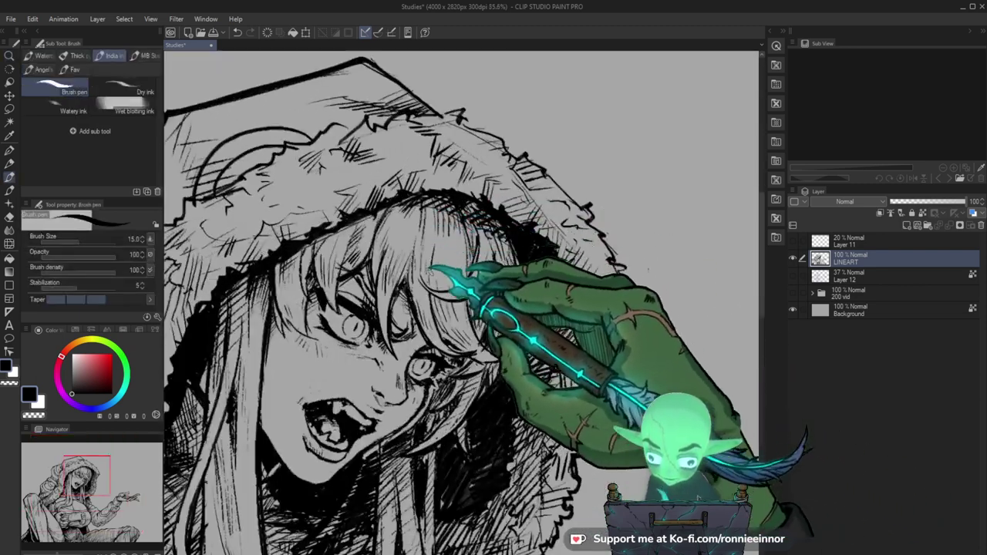
key(ctrl+space)
mouse_move(492, 339)
mouse_down()
mouse_move(520, 461)
mouse_move(502, 436)
mouse_up()
drag(473, 264, 470, 211)
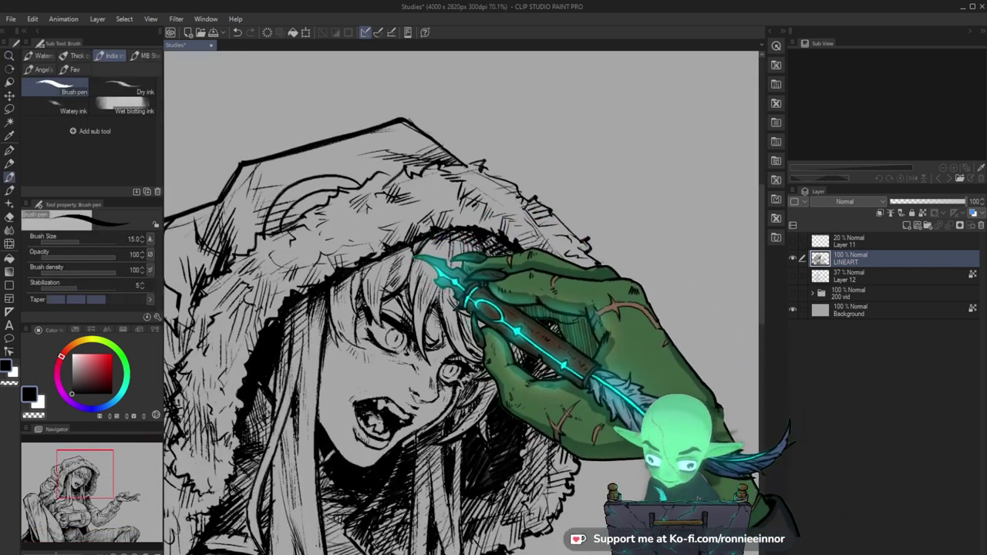
key(ctrl+space)
drag(559, 315, 518, 350)
key(ctrl+s)
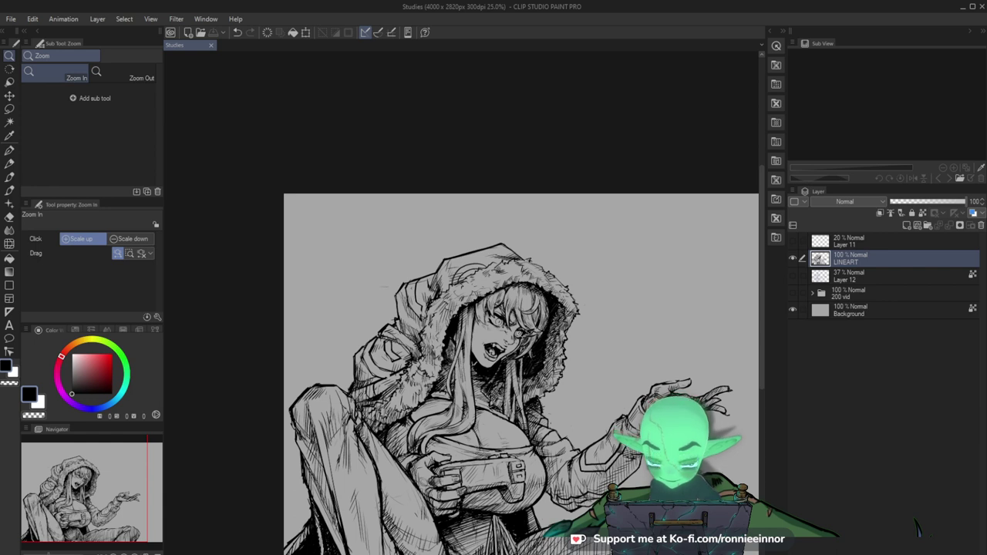
Refine the ink shading along the lower edge of the raised leg, alternating brush pen and hard eraser.
click(399, 453)
mouse_move(390, 460)
mouse_down()
mouse_move(394, 483)
mouse_move(437, 388)
mouse_up()
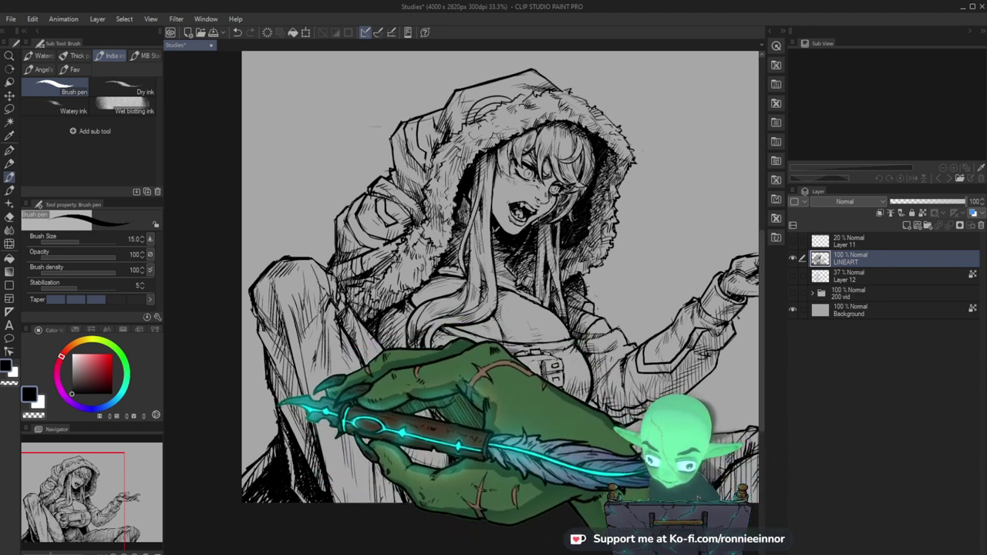
key(e)
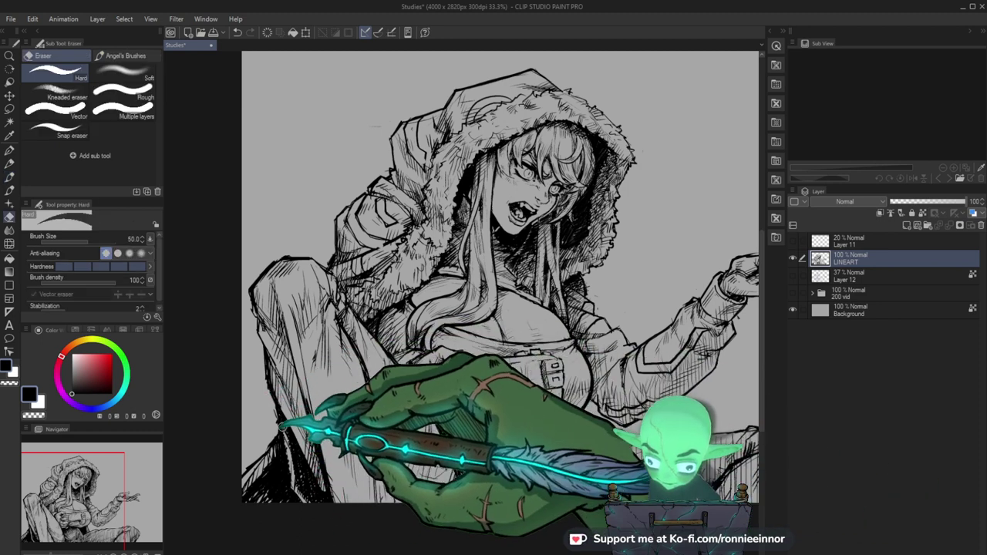
key(b)
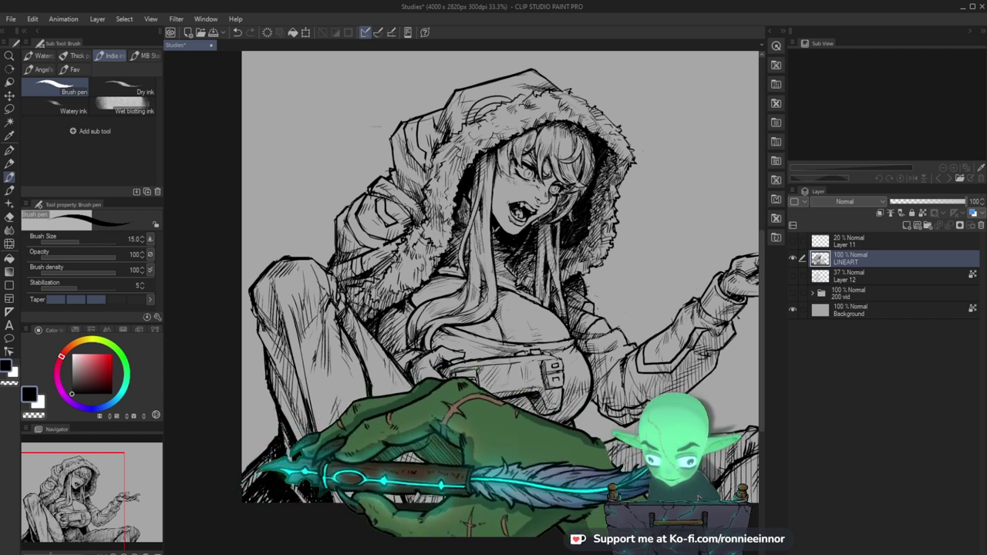
key(ctrl+space)
drag(333, 478, 239, 478)
drag(482, 487, 539, 488)
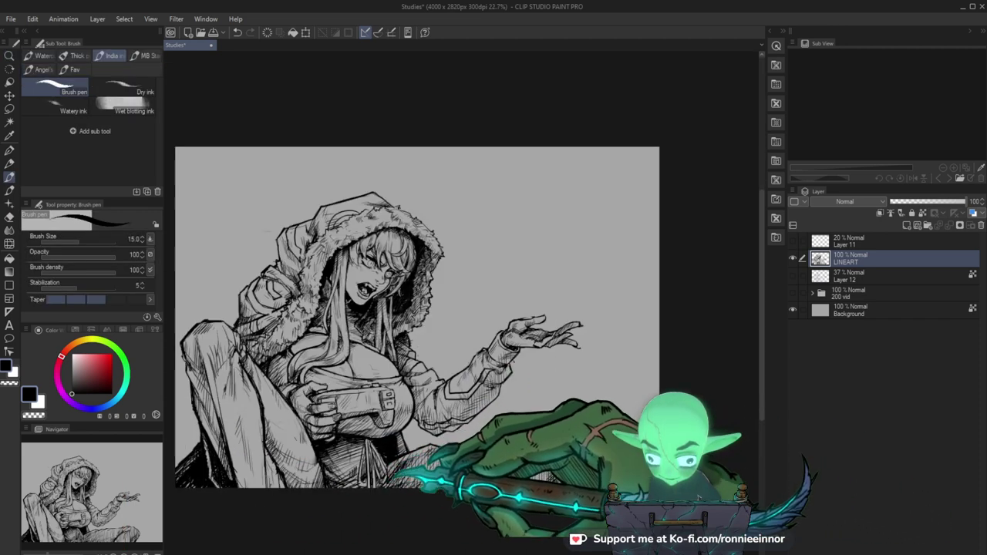
Deepen the hatched shadows around the waist and drawstrings beneath the chest and at the start of the resting thigh.
key(ctrl+space)
drag(452, 477, 470, 466)
key(b)
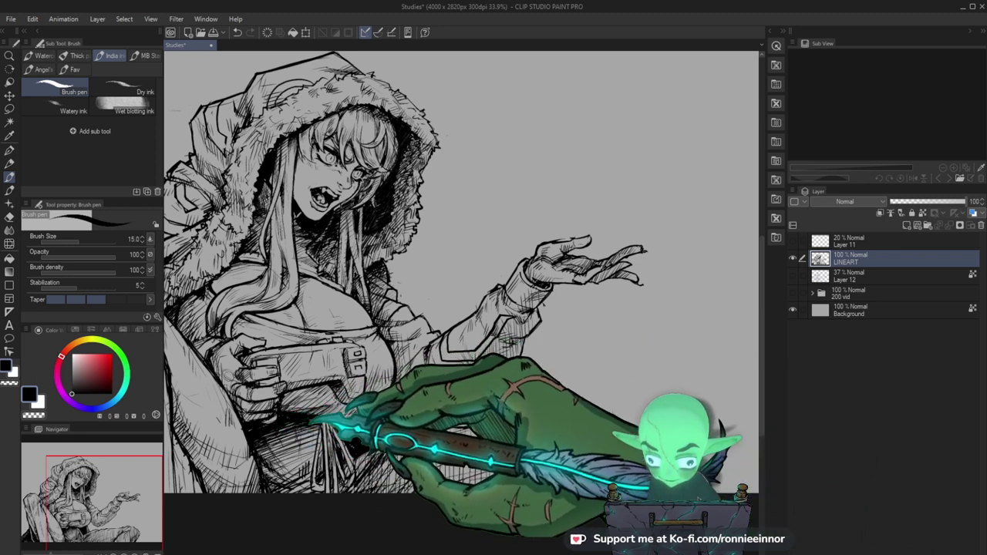
key(ctrl+space)
mouse_move(485, 459)
mouse_down()
mouse_move(452, 484)
mouse_move(439, 455)
mouse_up()
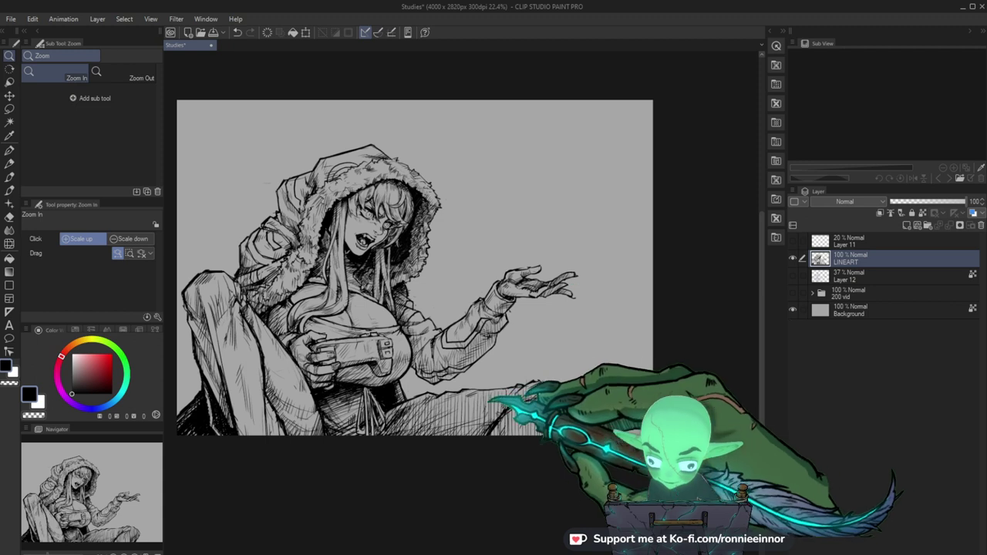
drag(350, 390, 364, 398)
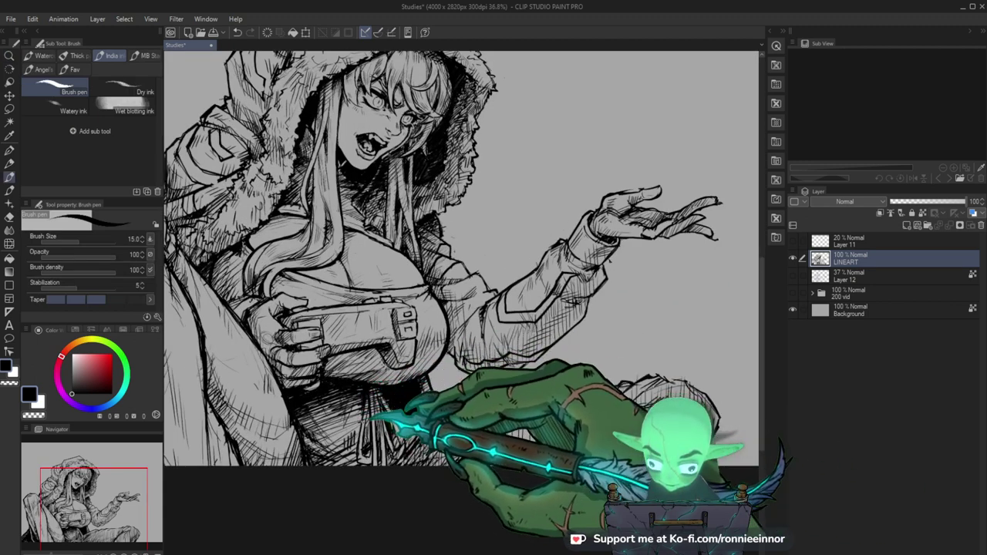
drag(585, 339, 534, 355)
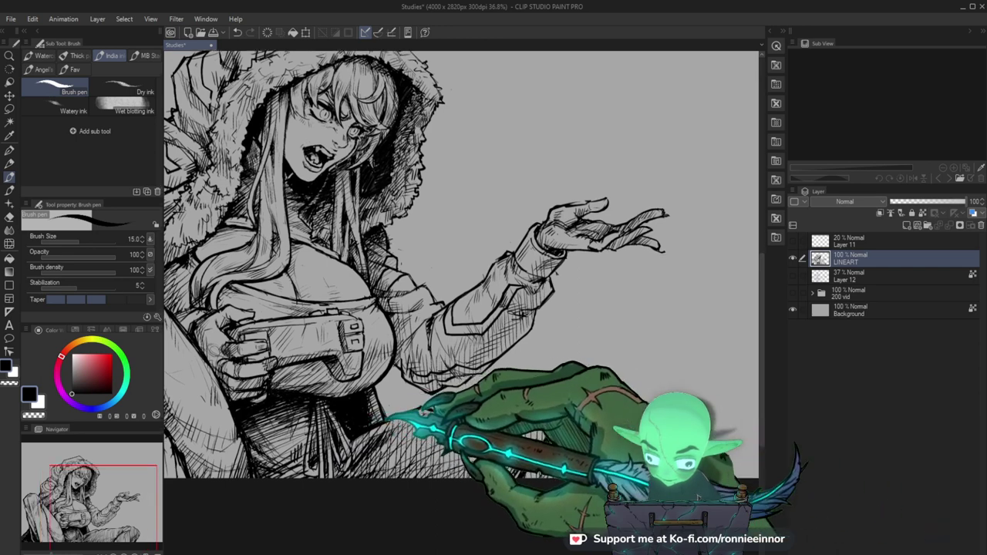
key(ctrl+space)
mouse_move(515, 393)
mouse_down()
mouse_move(463, 397)
mouse_move(593, 408)
mouse_up()
drag(543, 378, 546, 424)
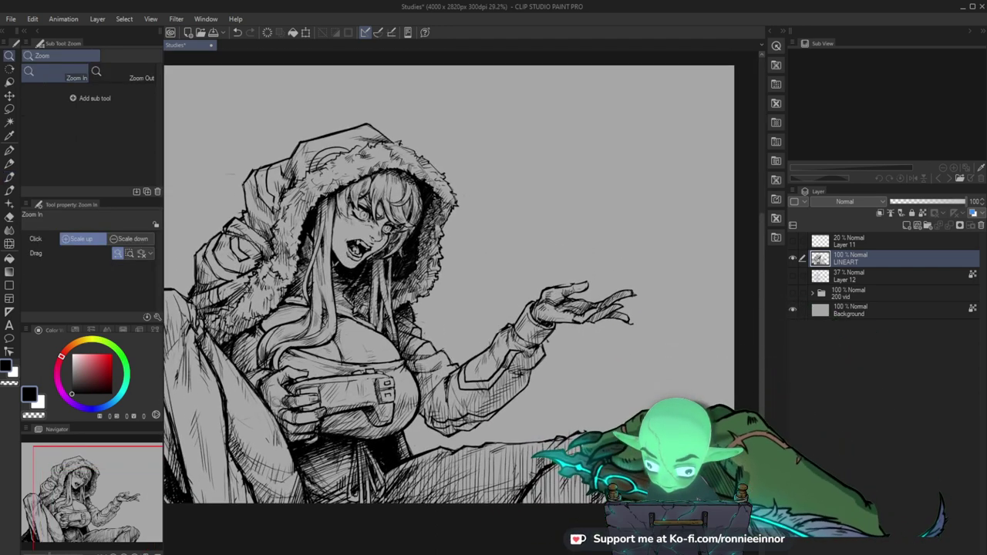
drag(571, 312, 492, 283)
drag(383, 245, 454, 252)
drag(392, 284, 376, 252)
key(ctrl+z)
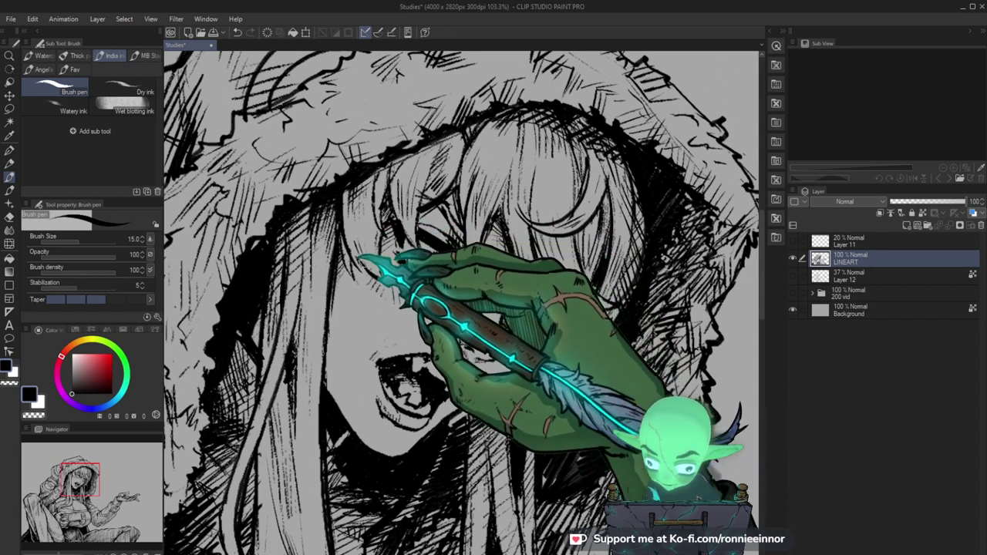
drag(354, 250, 371, 269)
key(ctrl+z)
key(ctrl+space)
drag(455, 297, 378, 308)
mouse_move(572, 439)
mouse_down()
mouse_move(535, 392)
mouse_move(555, 416)
mouse_up()
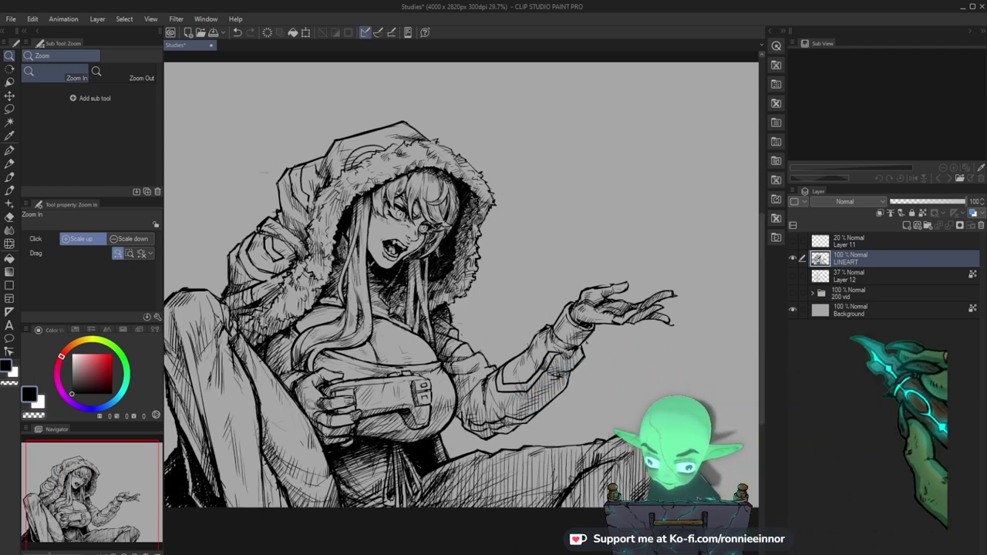
Ink the pupils of both eyes with the brush pen, cleaning them up with the hard eraser at size 12.
click(426, 209)
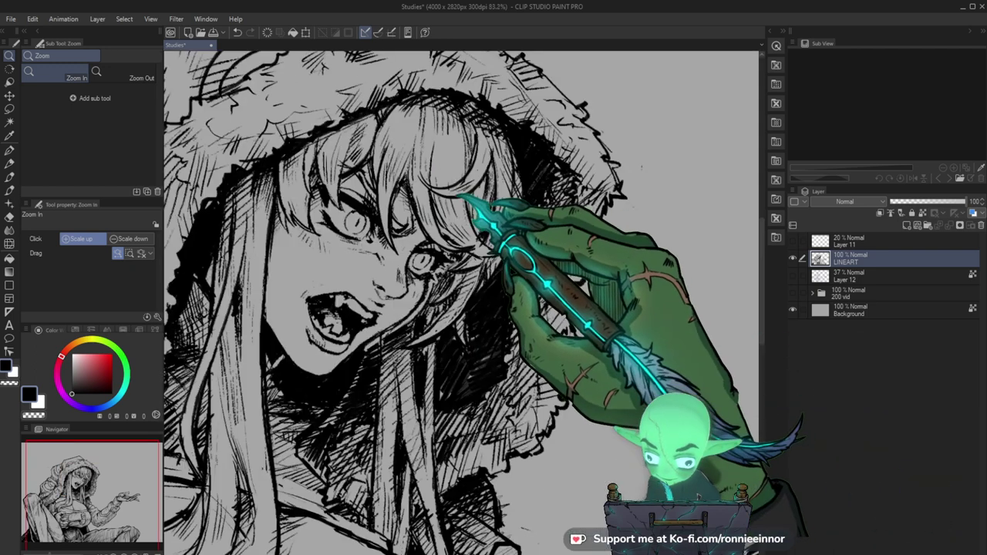
key(p)
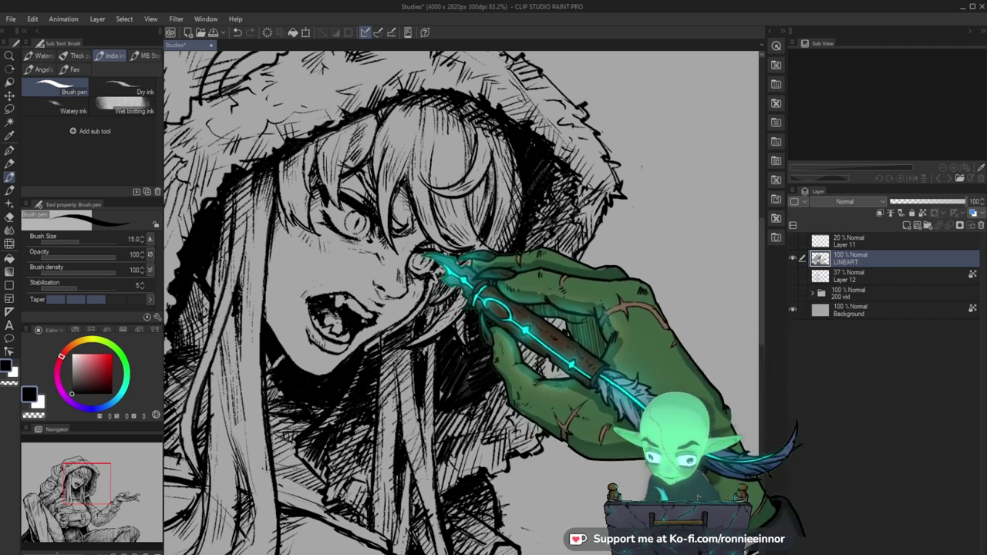
key(e)
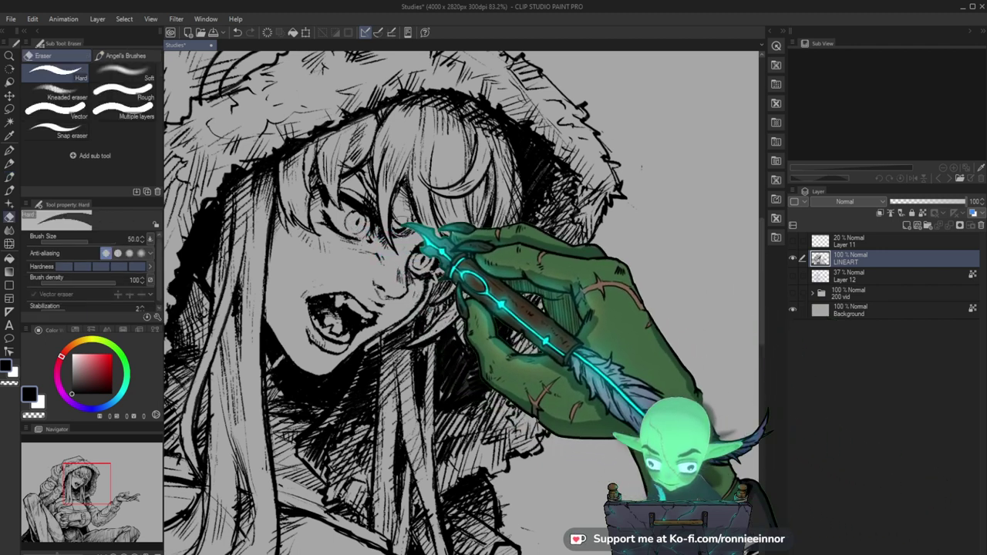
key(p)
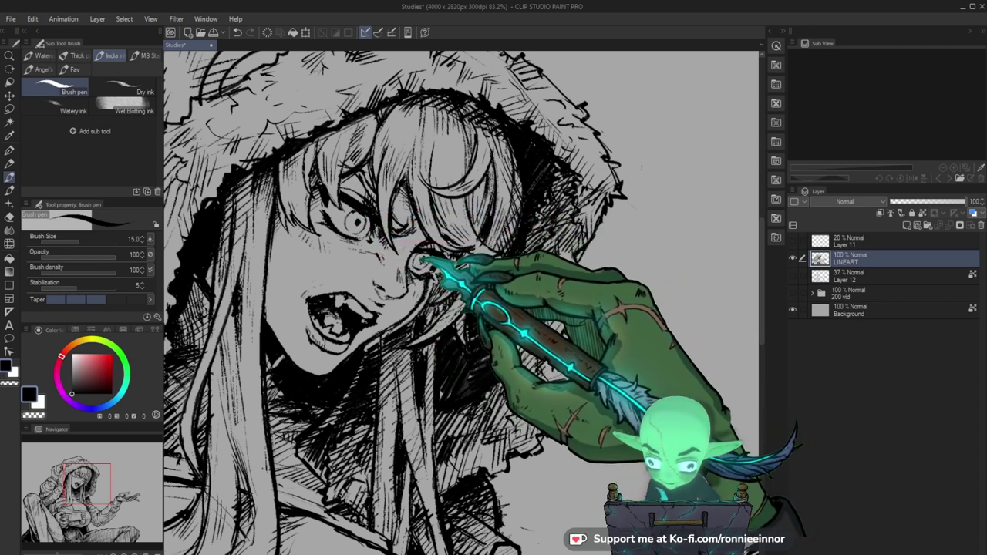
key(e)
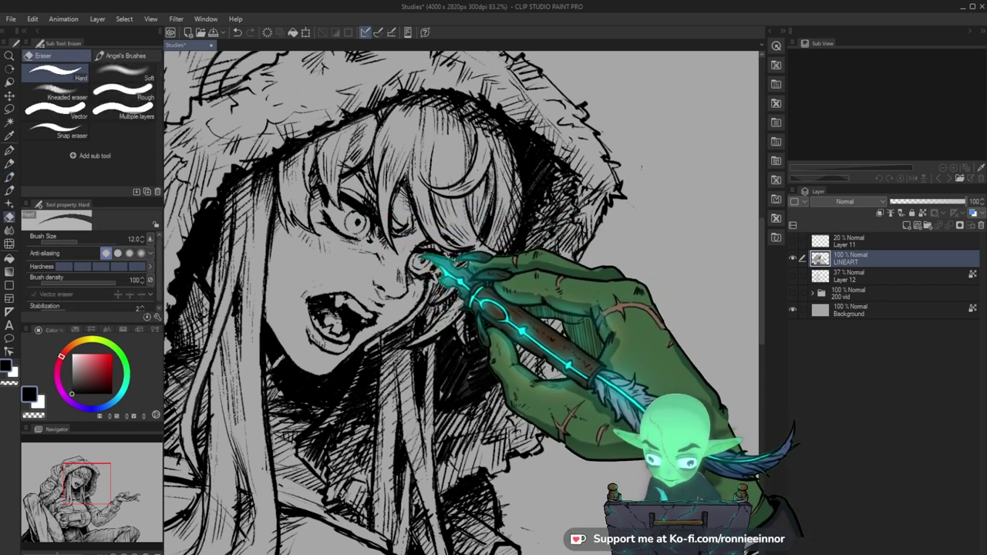
key(p)
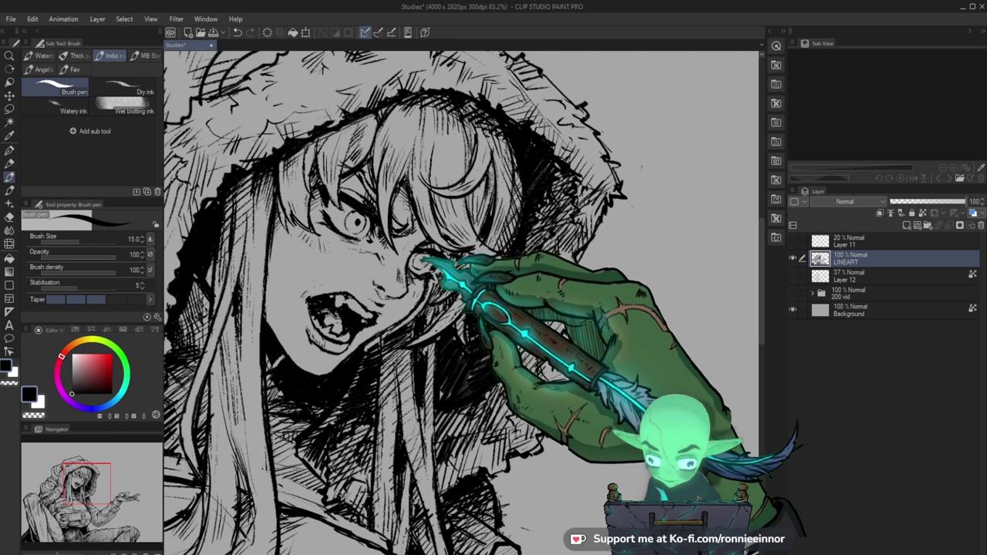
Finish the far eye's details with brush pen and eraser, save the drawing and check the whole figure.
key(ctrl+space)
mouse_move(438, 251)
mouse_down()
mouse_move(502, 238)
mouse_move(468, 247)
mouse_move(434, 232)
mouse_move(480, 394)
mouse_move(493, 390)
mouse_move(505, 353)
mouse_move(478, 301)
mouse_up()
key(e)
key(p)
key(ctrl+space)
drag(419, 159, 390, 153)
key(ctrl+space)
drag(418, 189, 407, 416)
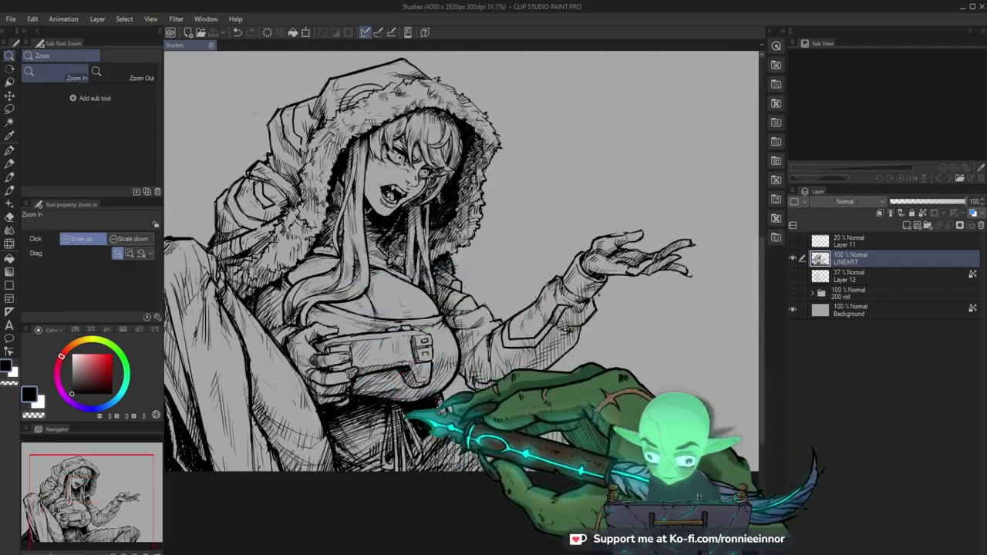
scroll(460, 316, down, 3)
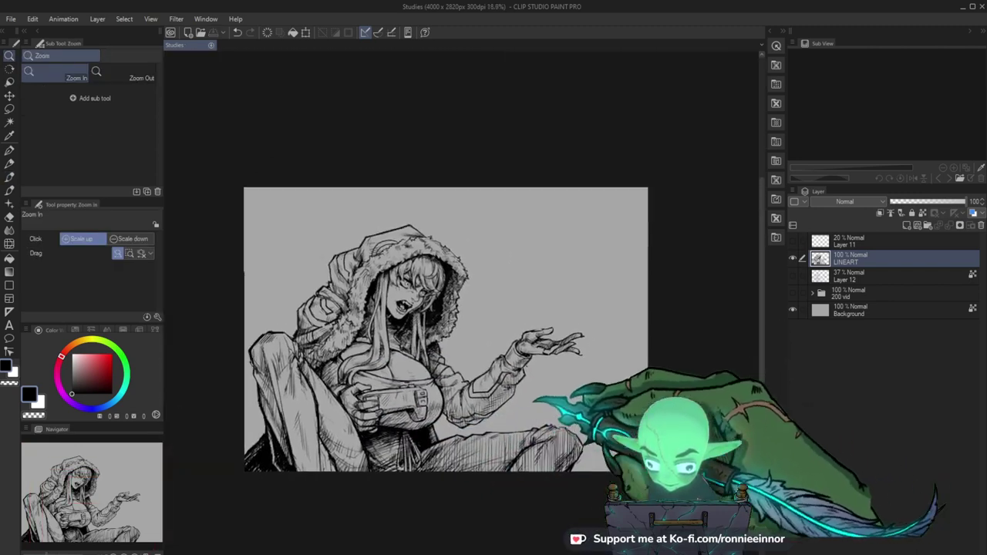
scroll(463, 370, up, 2)
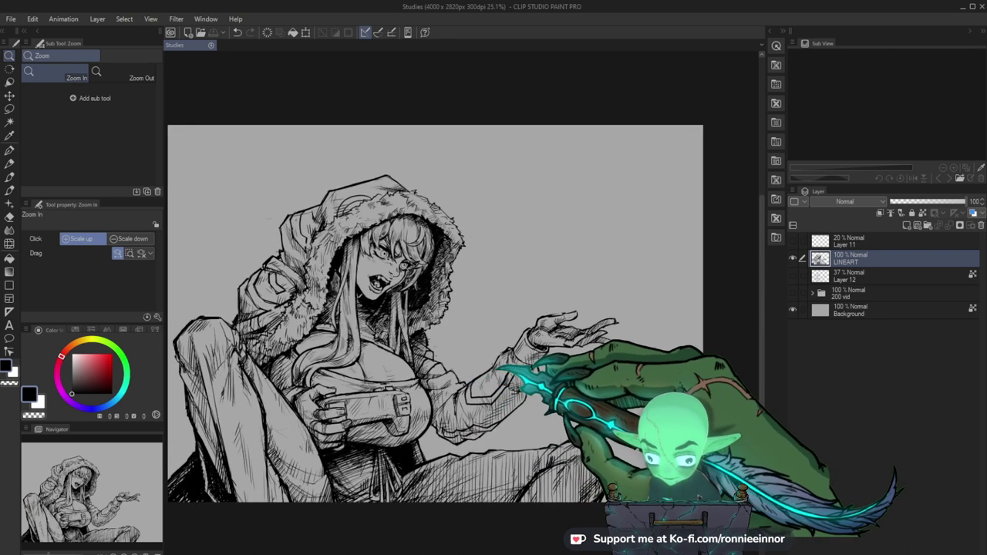
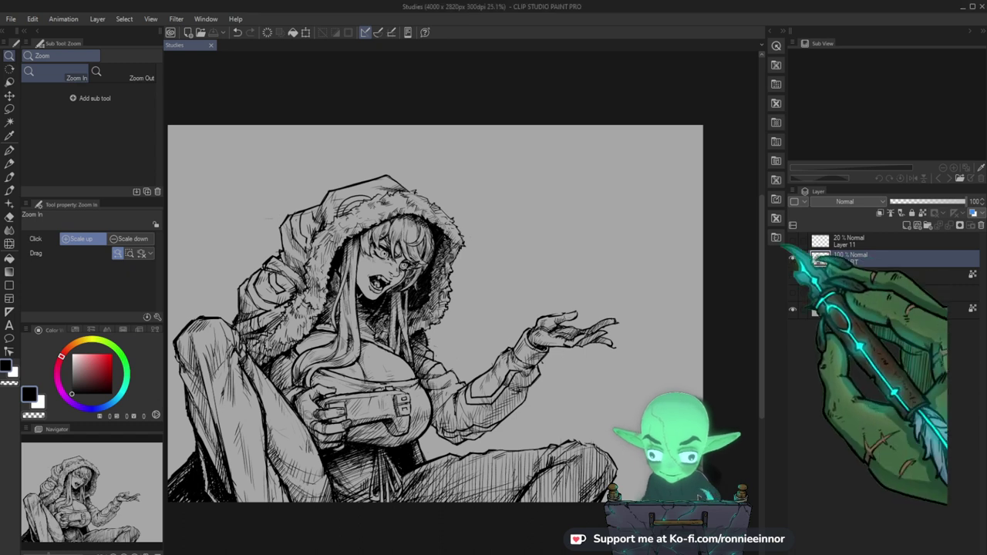
Choose the Dry Gouache brush and add a new raster layer directly above LINEART.
key(b)
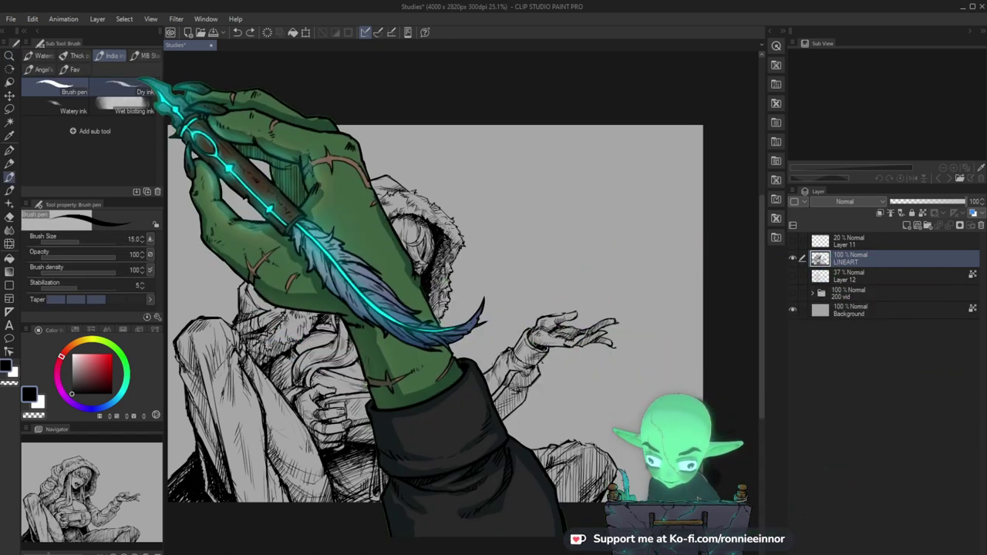
click(78, 55)
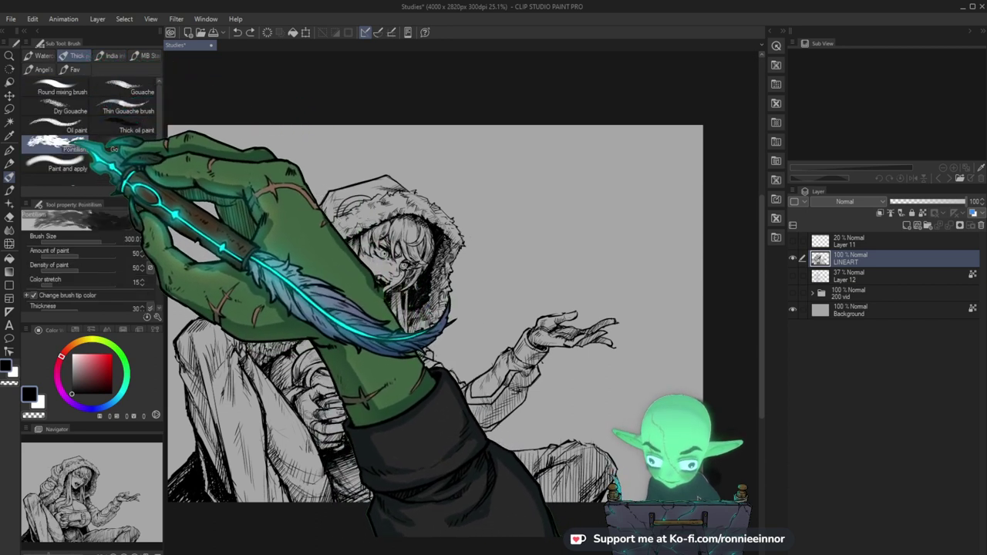
click(66, 110)
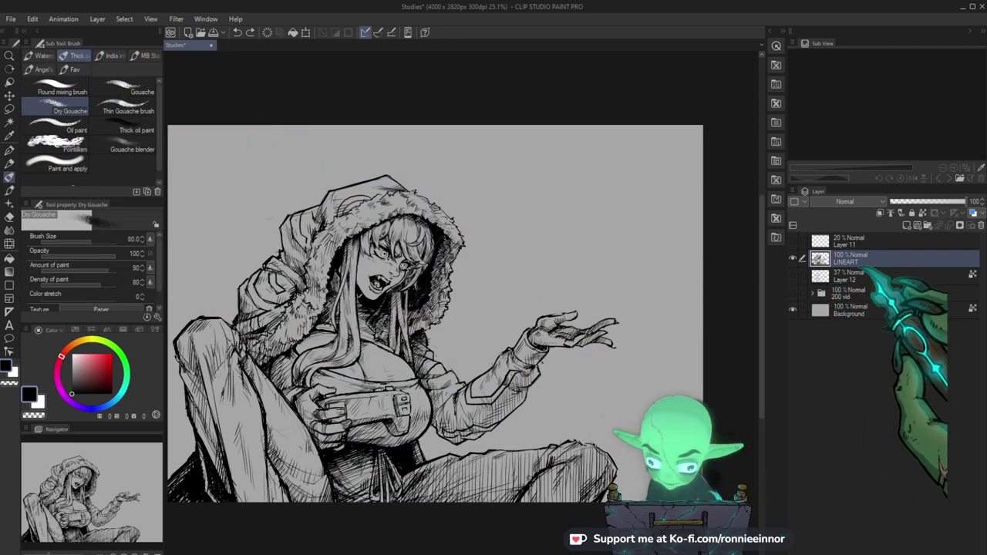
key(ctrl+shift+n)
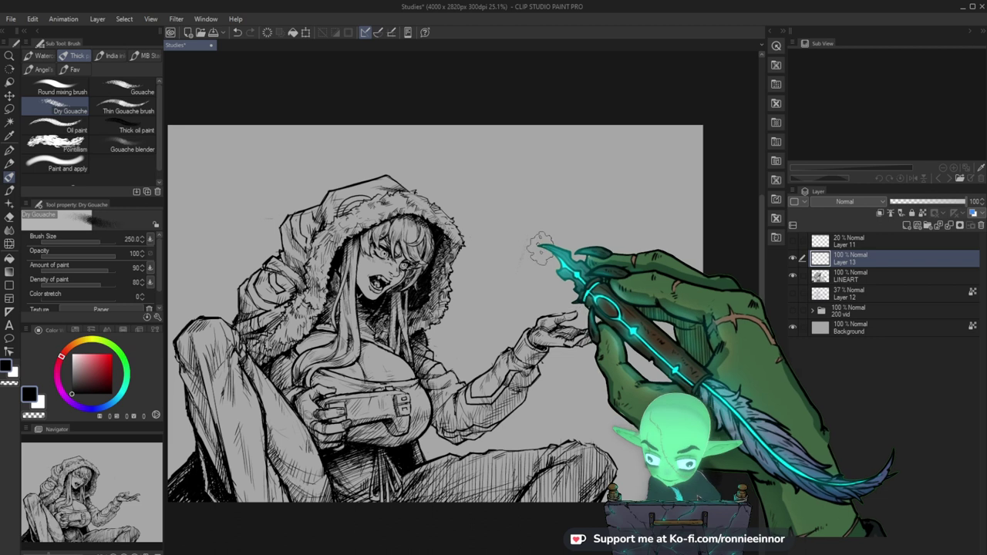
Test large Dry Gouache and Gouache strokes on the empty background beside the hood and undo them.
key(bracketleft)
key(bracketleft)
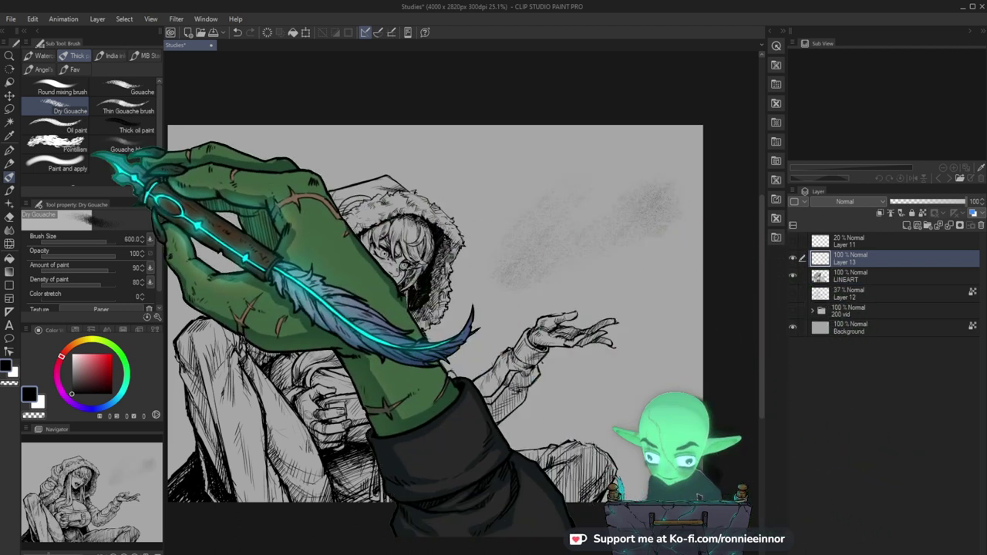
click(127, 89)
key(bracketright)
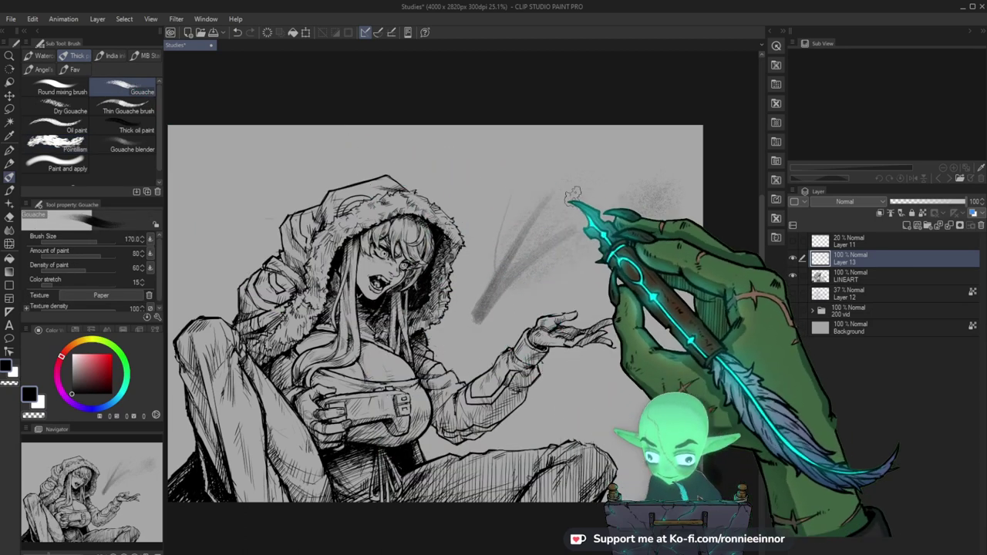
key(ctrl+z)
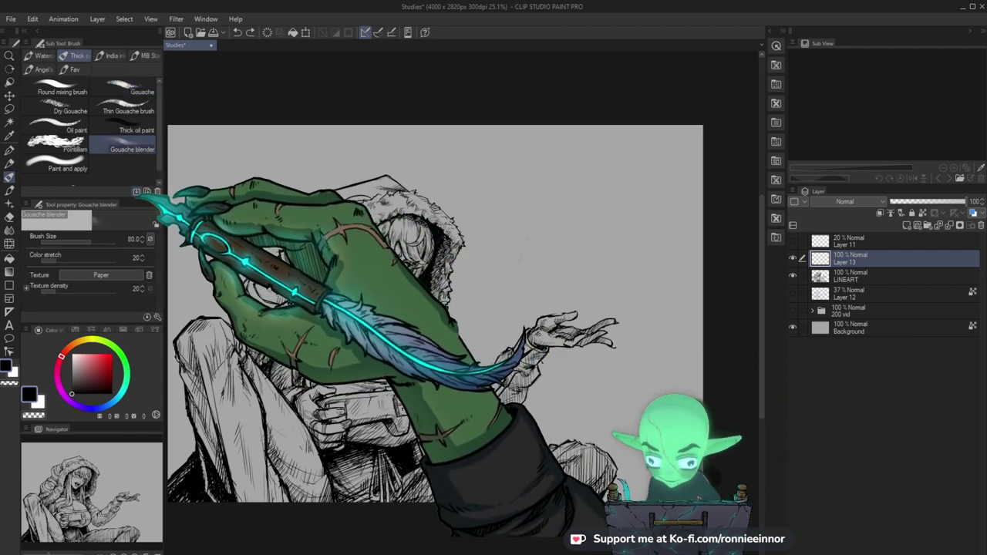
Fill the empty background around the hooded figure with MB Stripe 2 test strokes at size 600 on Layer 13.
click(42, 56)
click(108, 56)
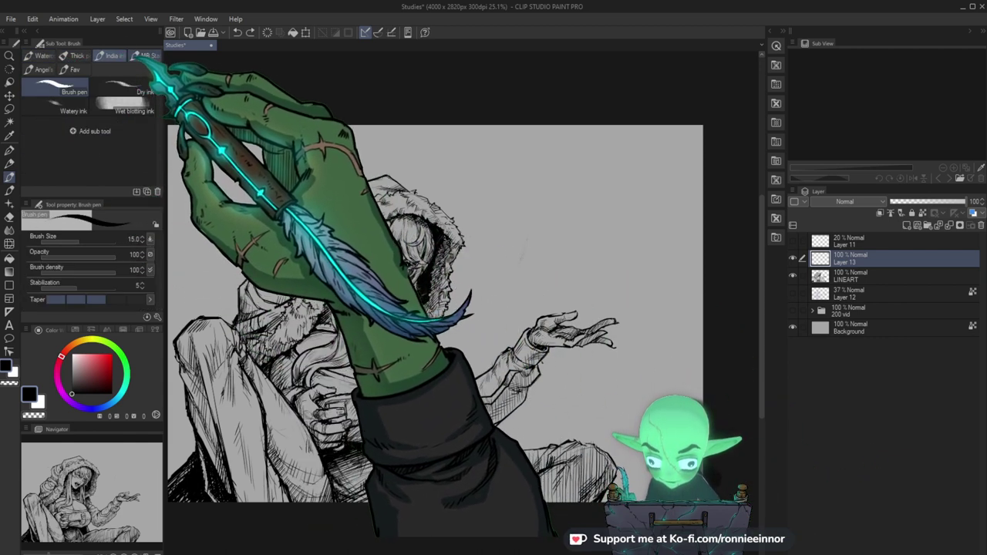
click(145, 56)
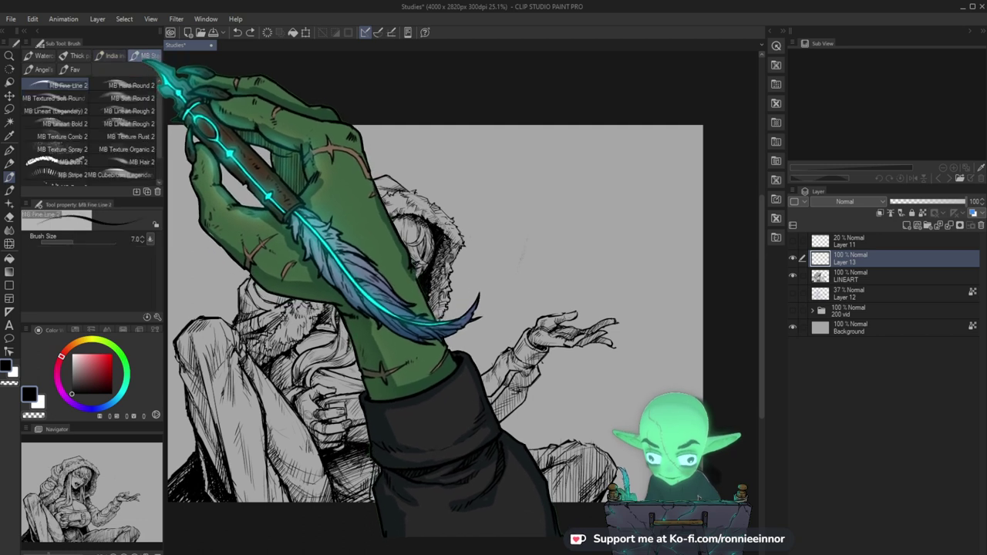
click(78, 174)
mouse_move(592, 165)
mouse_down()
mouse_move(495, 294)
mouse_move(598, 237)
mouse_up()
key(bracketright)
mouse_move(515, 261)
mouse_down()
mouse_move(627, 143)
mouse_move(661, 240)
mouse_move(669, 342)
mouse_move(555, 322)
mouse_move(451, 347)
mouse_move(475, 339)
mouse_up()
click(792, 258)
click(792, 258)
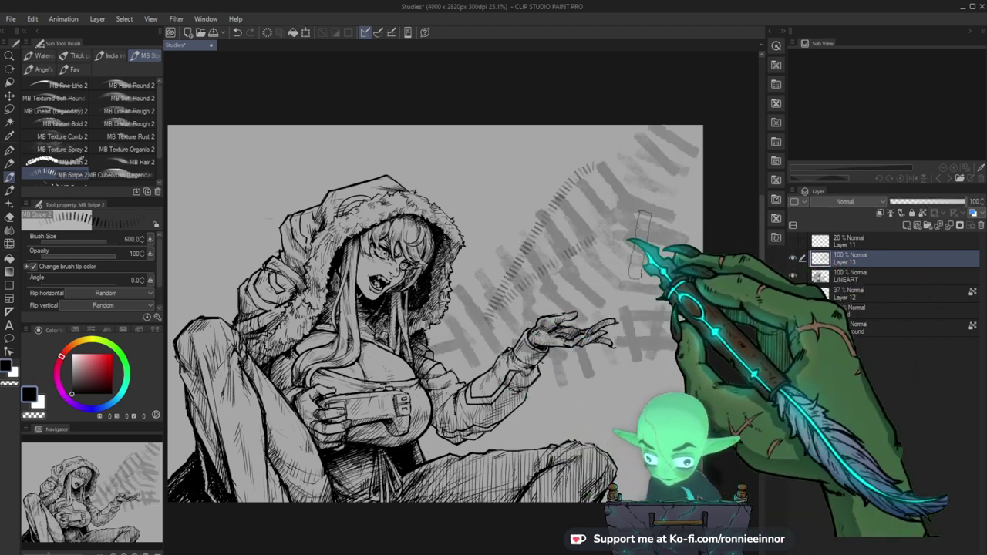
mouse_move(396, 153)
mouse_down()
mouse_move(470, 150)
mouse_move(576, 183)
mouse_move(594, 348)
mouse_move(622, 402)
mouse_up()
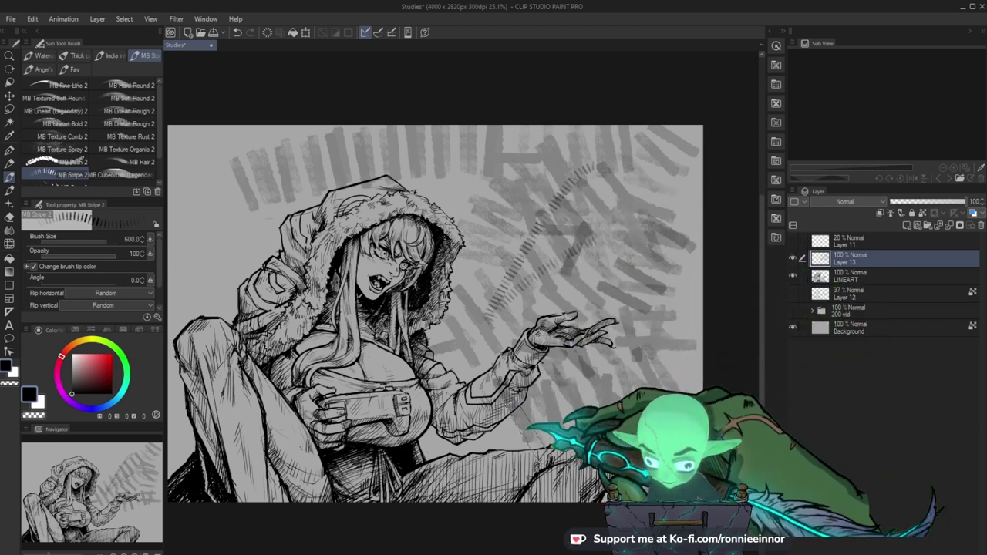
mouse_move(476, 317)
mouse_down()
mouse_move(524, 144)
mouse_move(227, 260)
mouse_up()
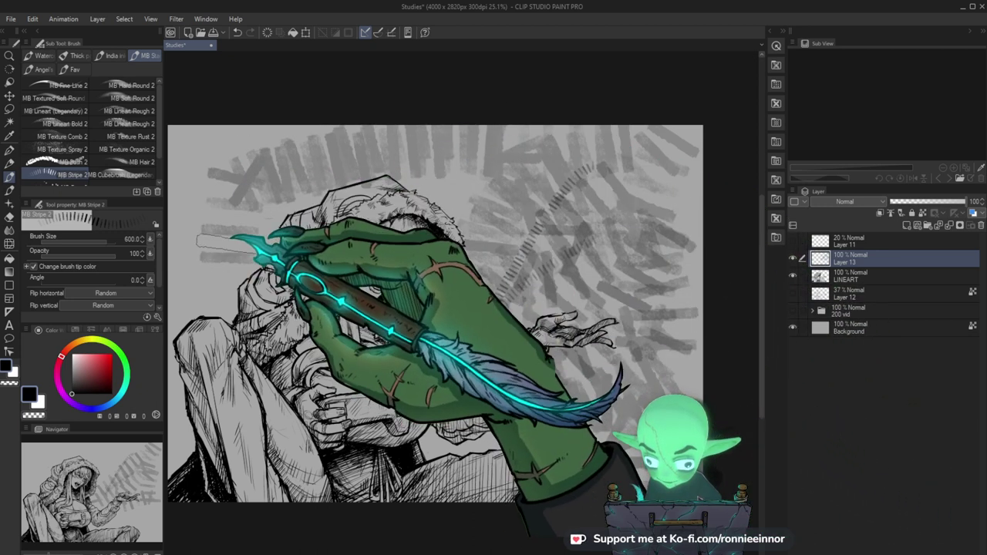
Try the MB Texture Organic 2 and MB Hair 2 brushes and clear all test strokes from Layer 13.
key(ctrl+space)
drag(389, 199, 375, 209)
drag(384, 259, 372, 224)
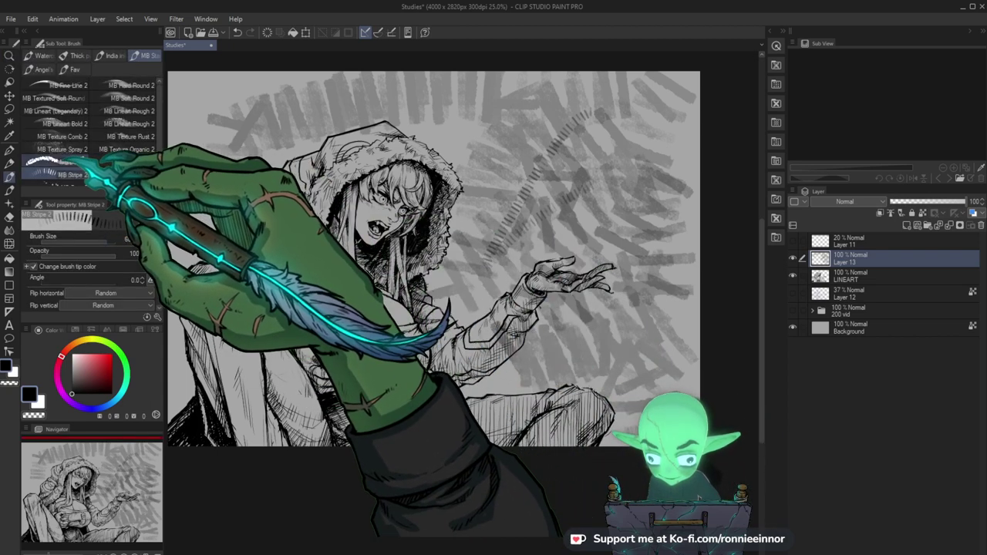
click(127, 149)
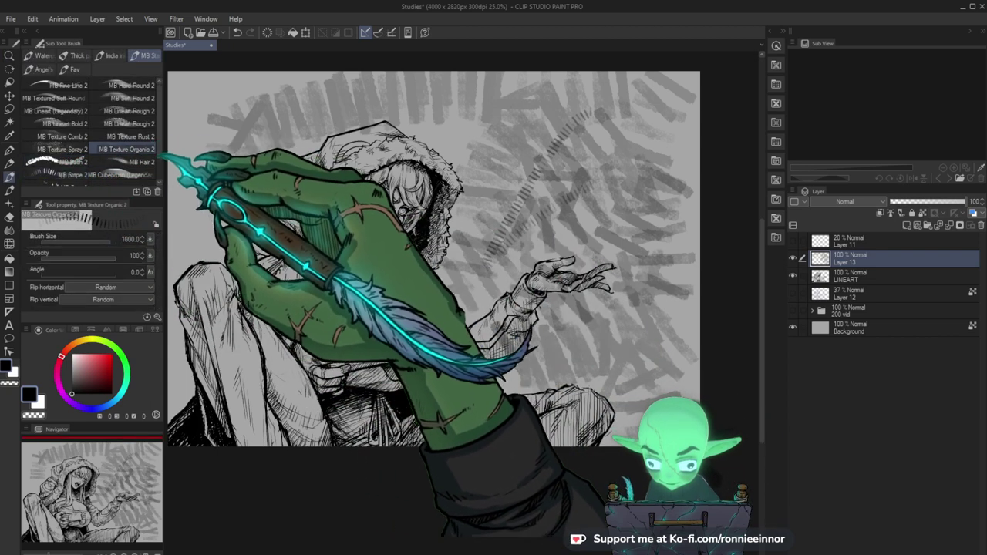
scroll(89, 123, down, 1)
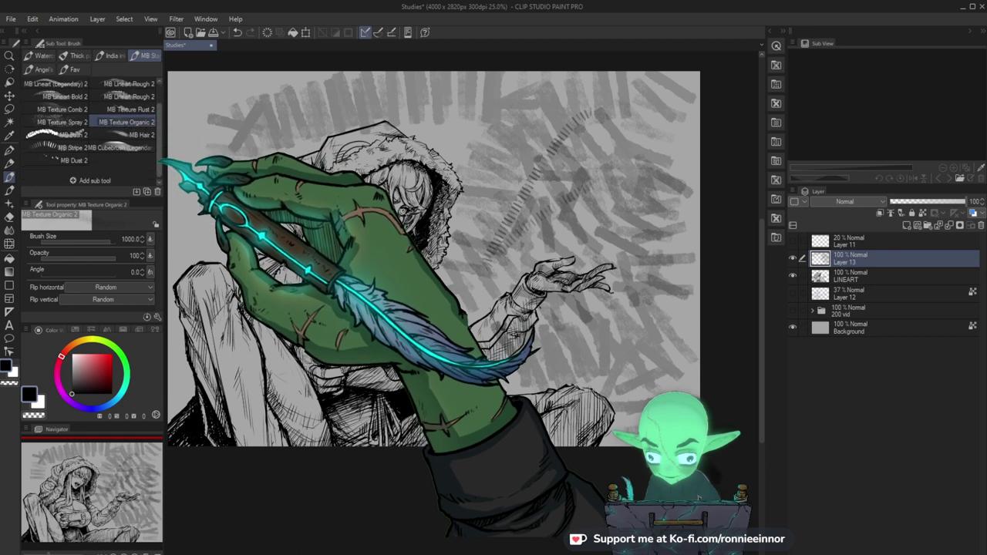
scroll(88, 123, up, 1)
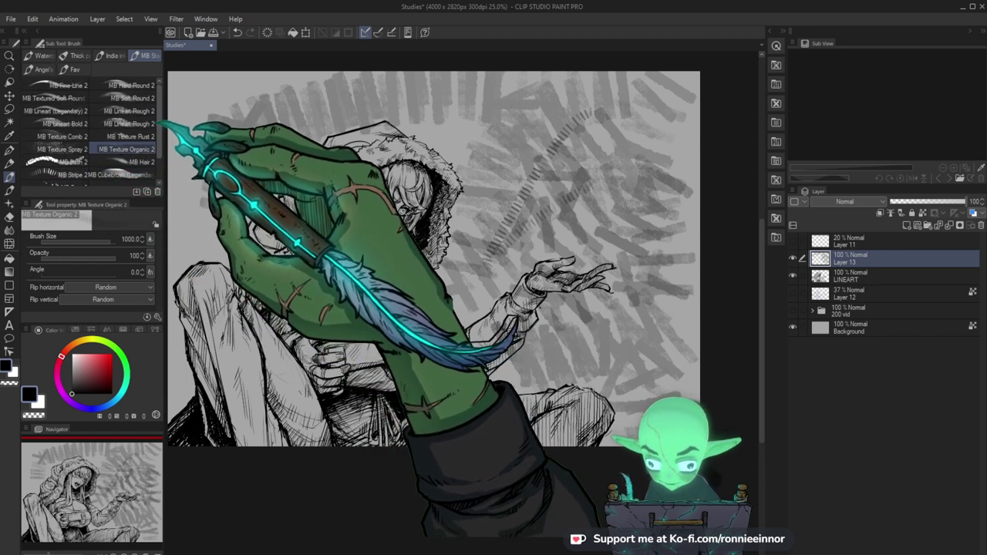
click(139, 161)
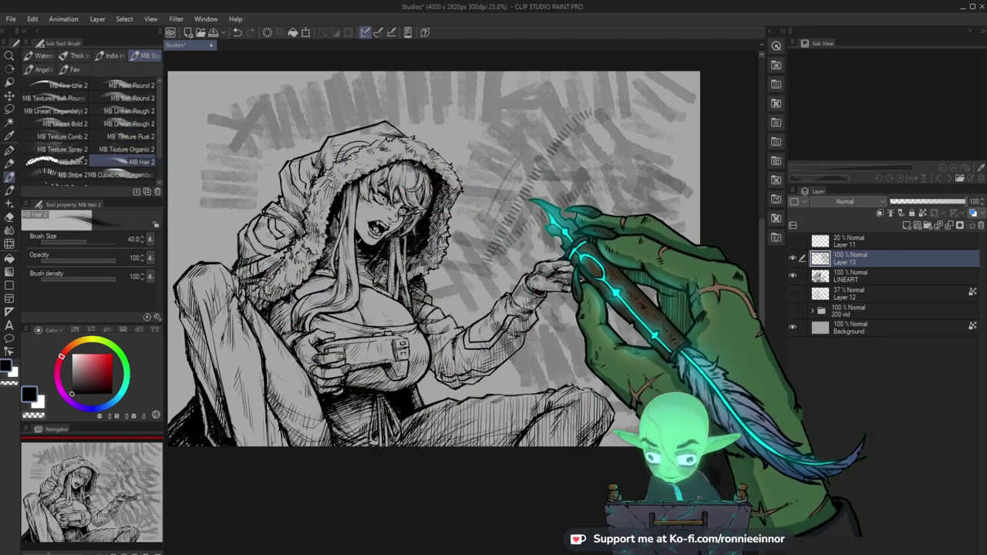
key(ctrl+a)
key(Delete)
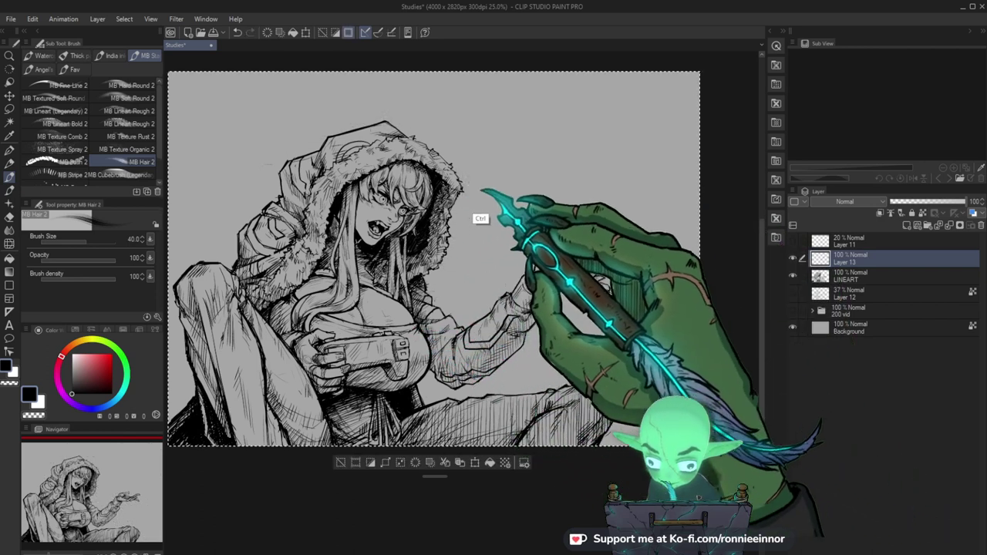
key(ctrl+d)
Test MB Hair 2 strokes at size 400 on the background above the raised hand and undo them.
key(bracketright)
key(bracketright)
key(bracketright)
key(bracketright)
key(bracketright)
key(bracketright)
key(bracketright)
key(bracketright)
key(bracketright)
key(bracketright)
key(bracketright)
mouse_move(496, 138)
mouse_down()
mouse_move(506, 166)
mouse_move(529, 135)
mouse_move(529, 202)
mouse_move(542, 232)
mouse_up()
drag(604, 144, 575, 236)
key(bracketright)
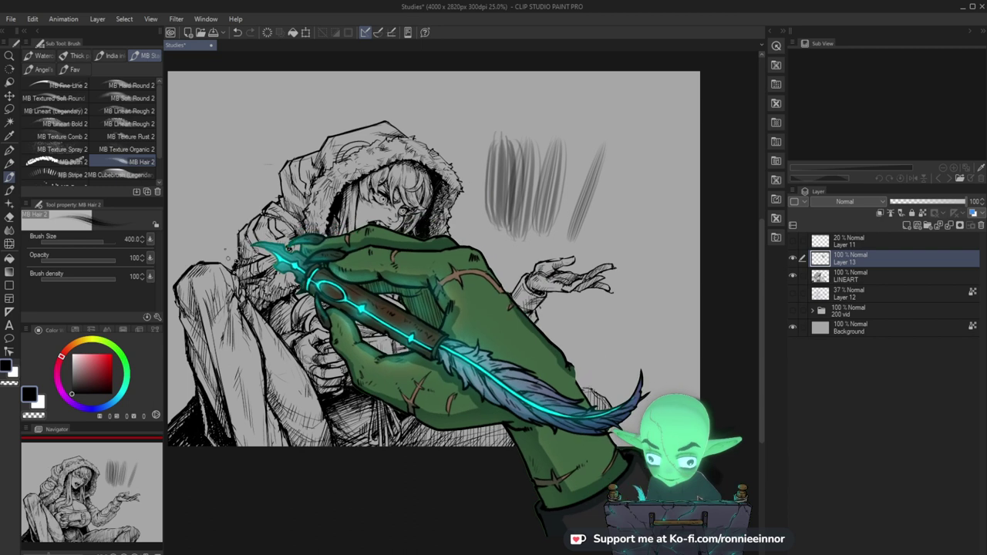
key(ctrl+z)
key(ctrl+z)
key(ctrl+z)
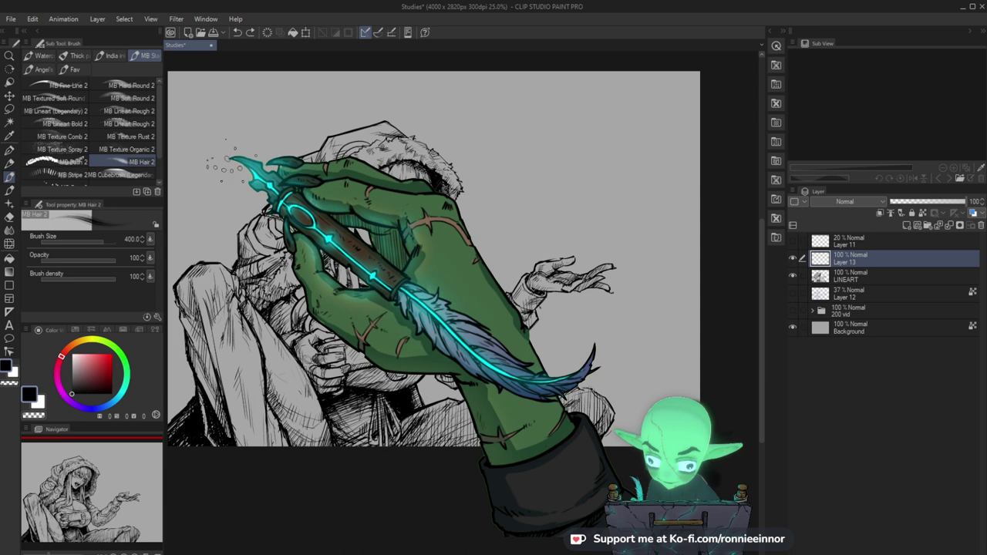
Browse the Texture and Manga material categories of the material library for a background effect.
click(775, 65)
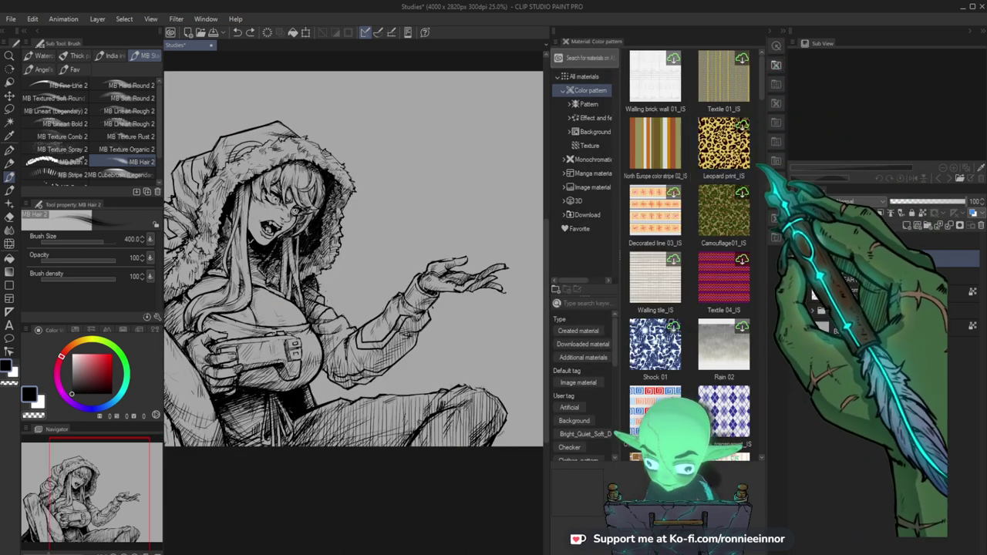
click(589, 145)
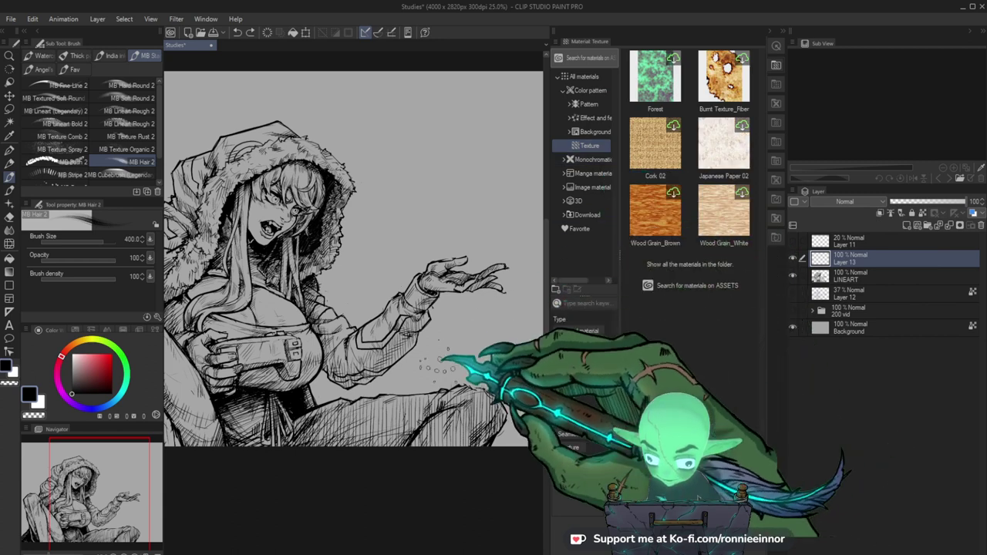
click(590, 173)
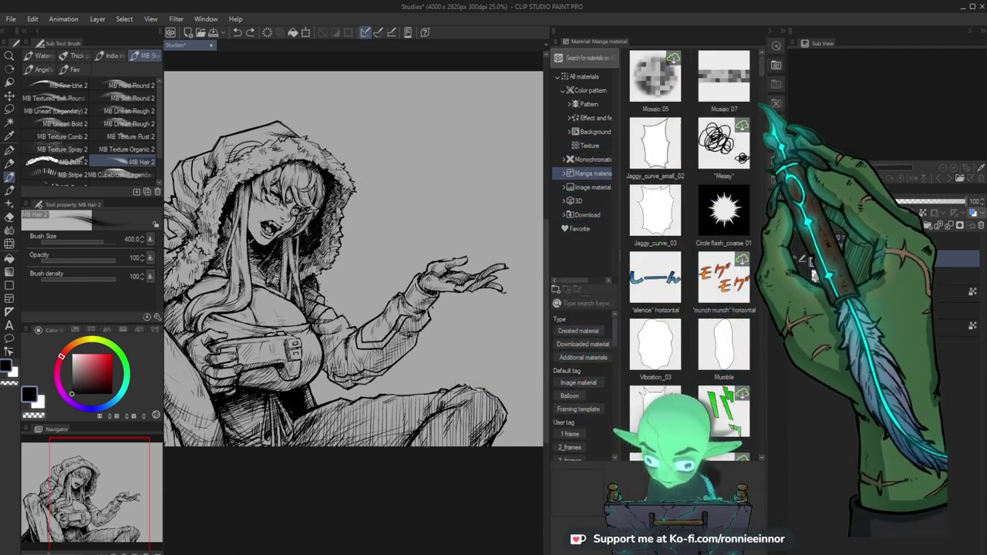
drag(762, 68, 763, 264)
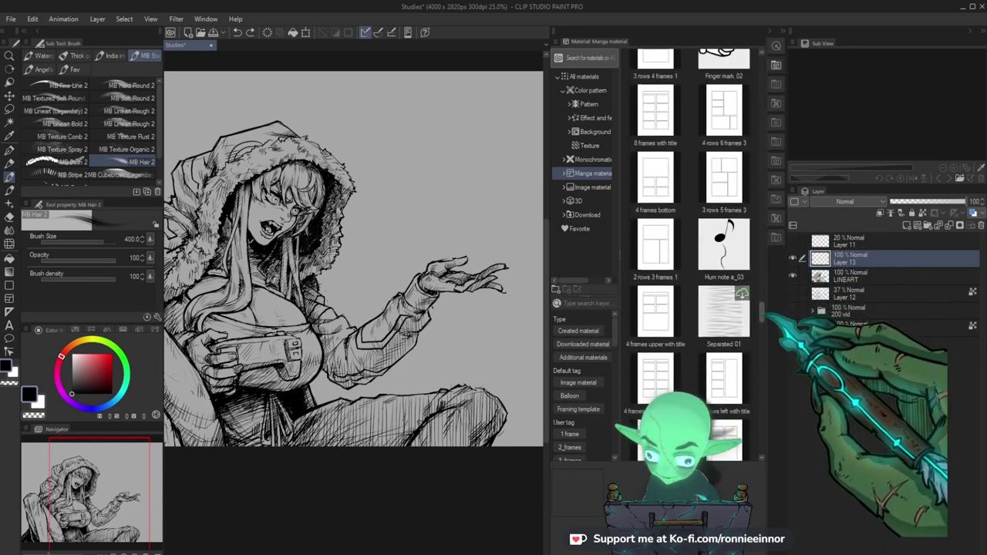
drag(763, 324, 763, 316)
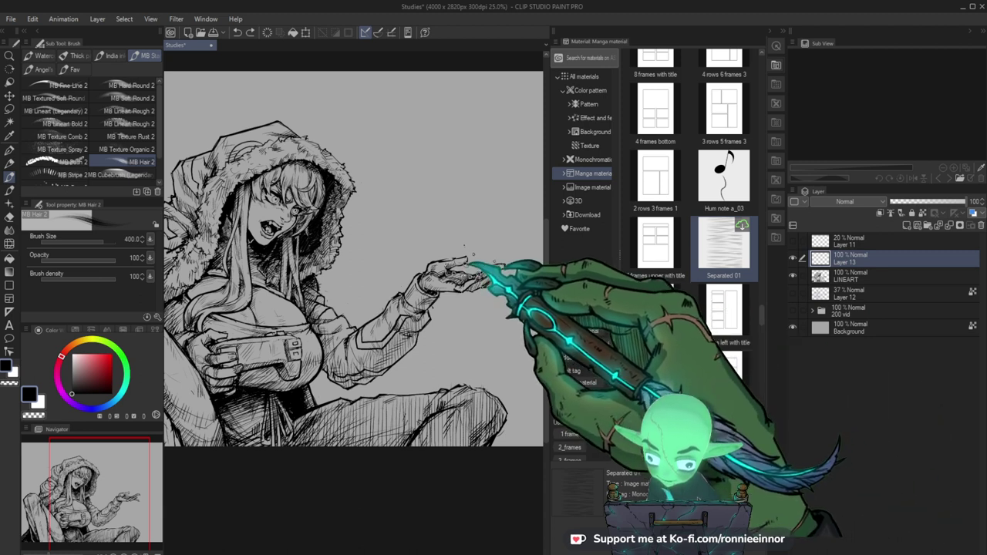
Check the properties of the Separated 01 speed-line material and try to place it on the canvas.
drag(434, 115, 434, 258)
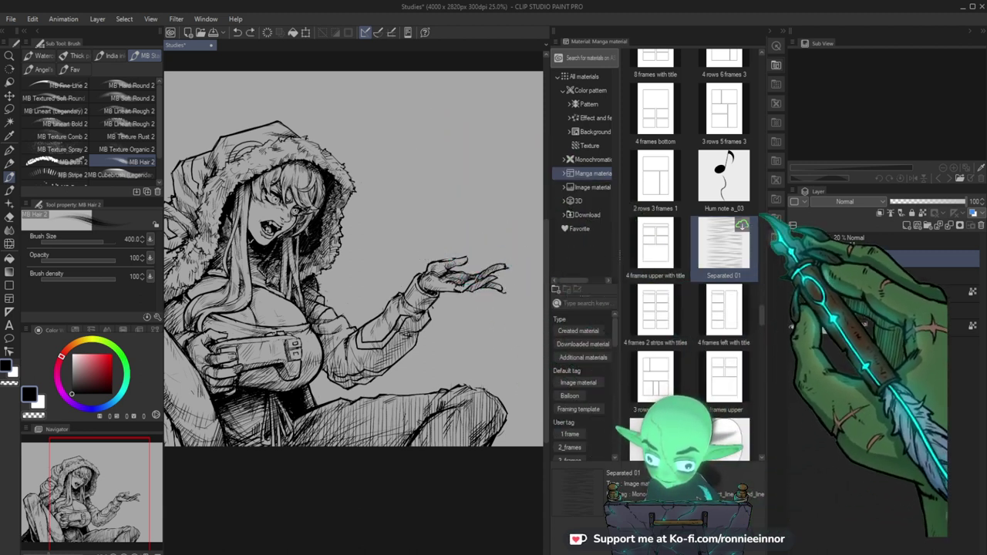
double_click(741, 226)
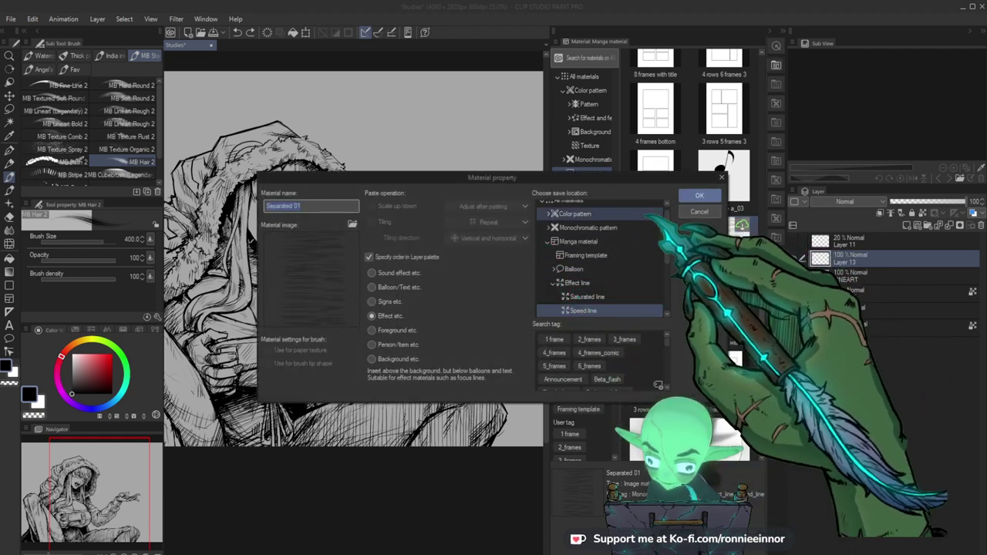
click(699, 197)
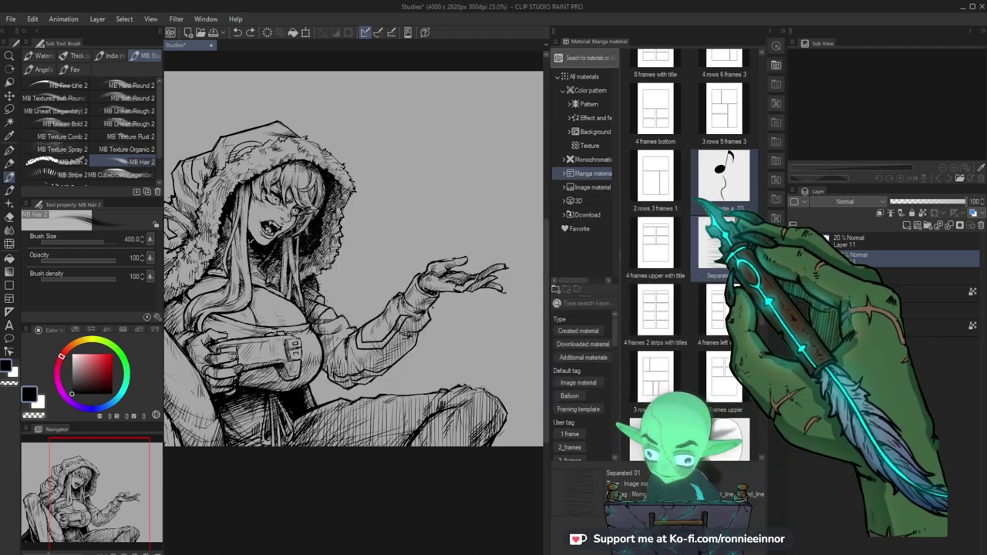
click(705, 189)
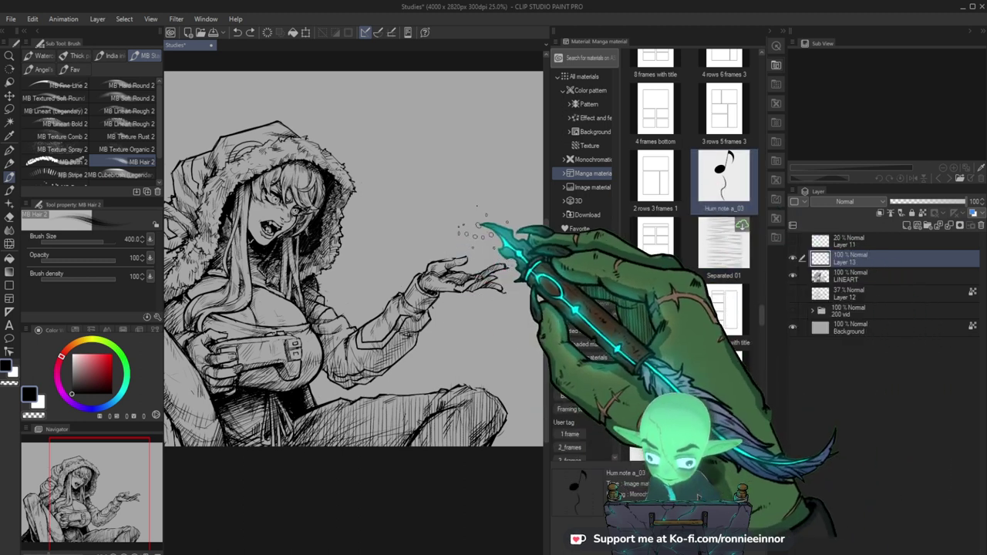
drag(744, 235, 401, 212)
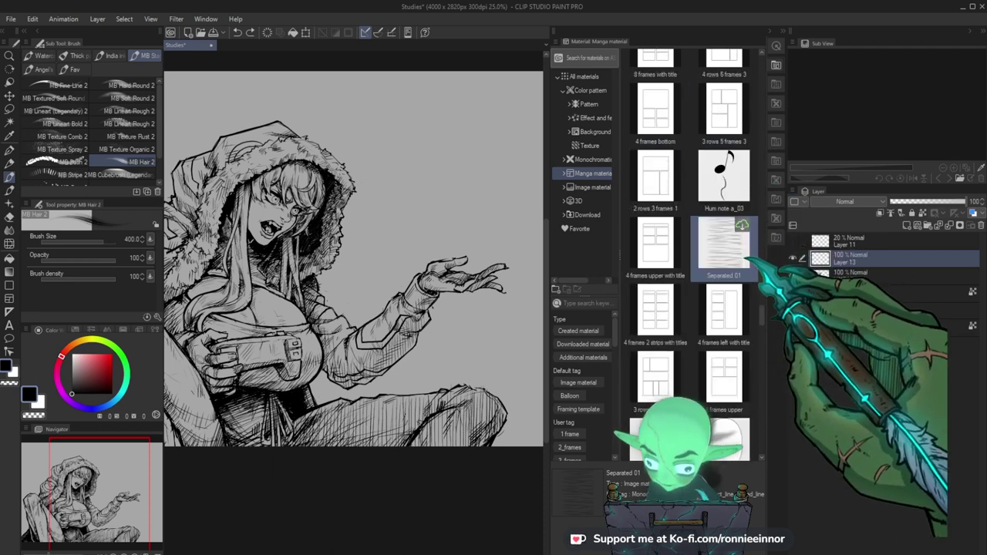
Try to place the Saturated line 11 manga material on the canvas and accept its download from the cloud.
scroll(740, 251, down, 8)
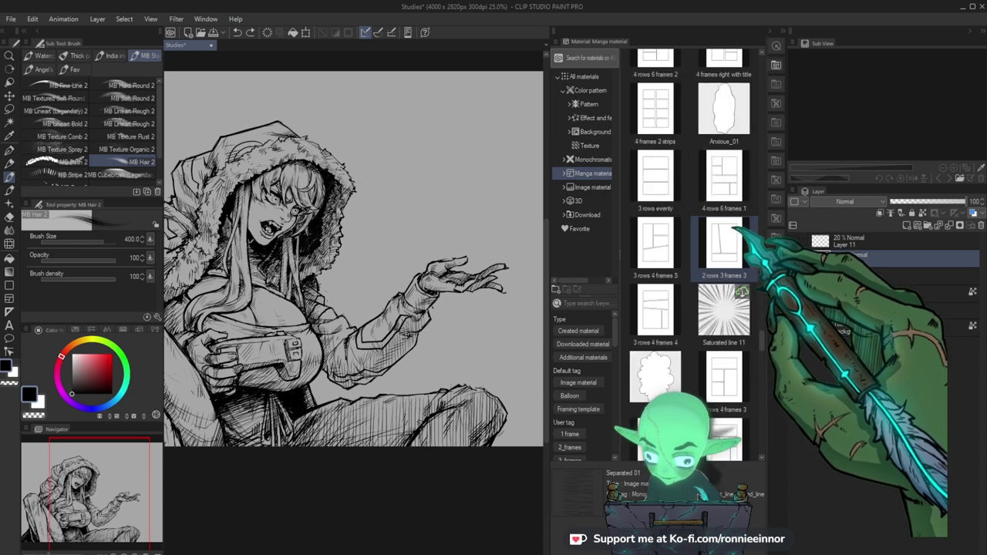
scroll(729, 245, down, 5)
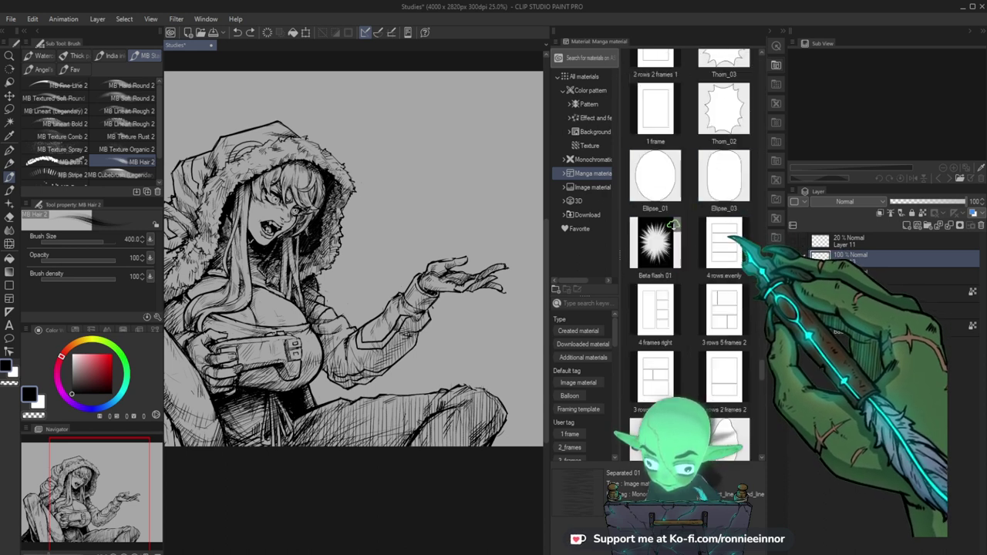
scroll(729, 240, up, 2)
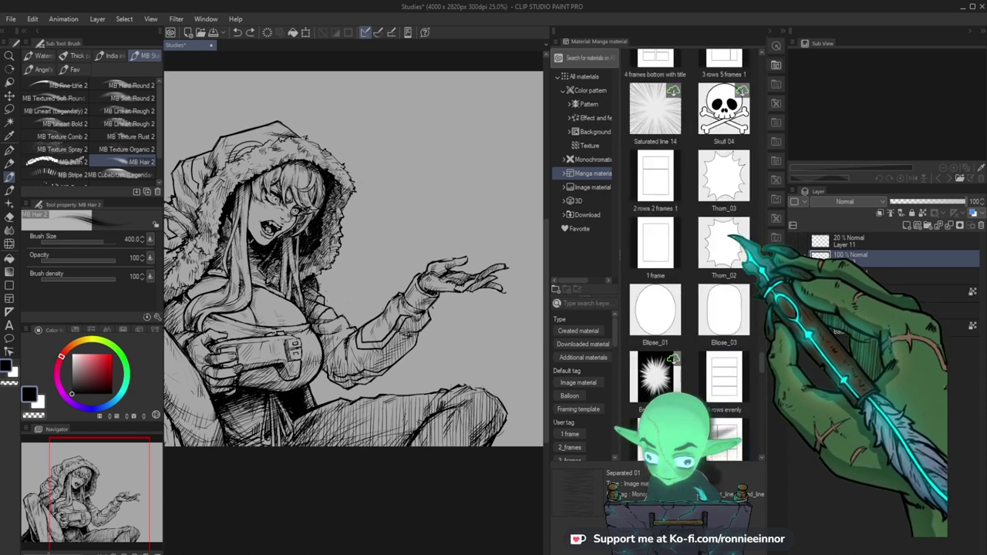
scroll(731, 235, down, 5)
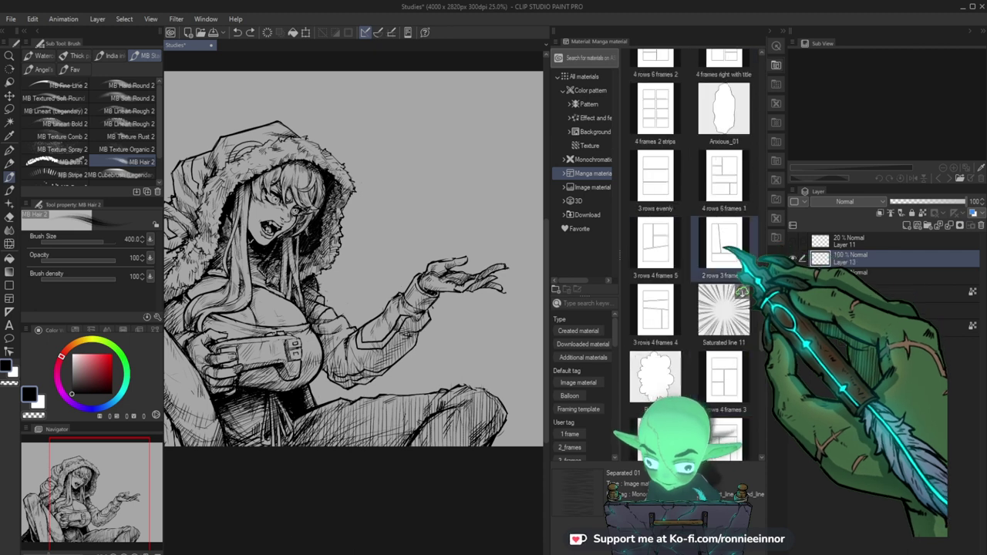
drag(725, 307, 401, 216)
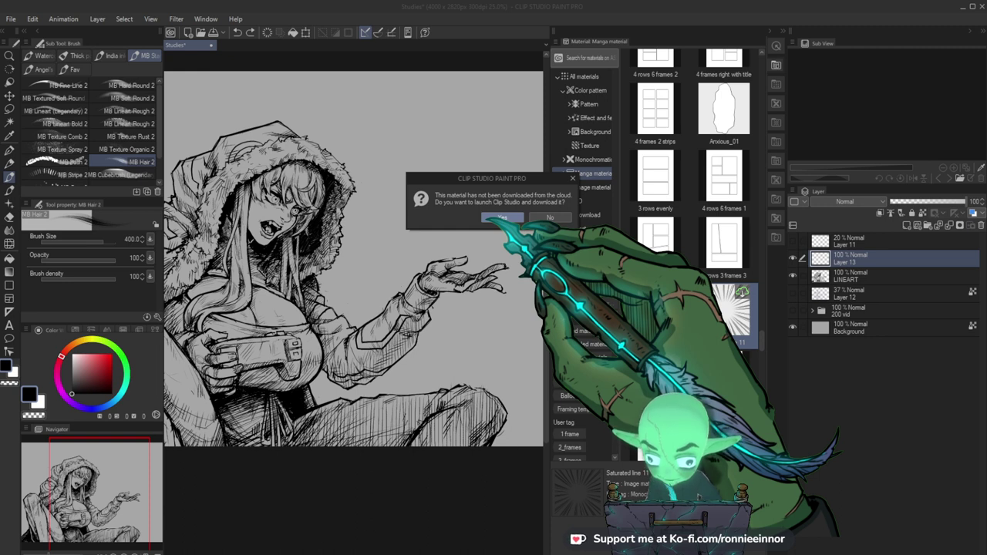
click(509, 218)
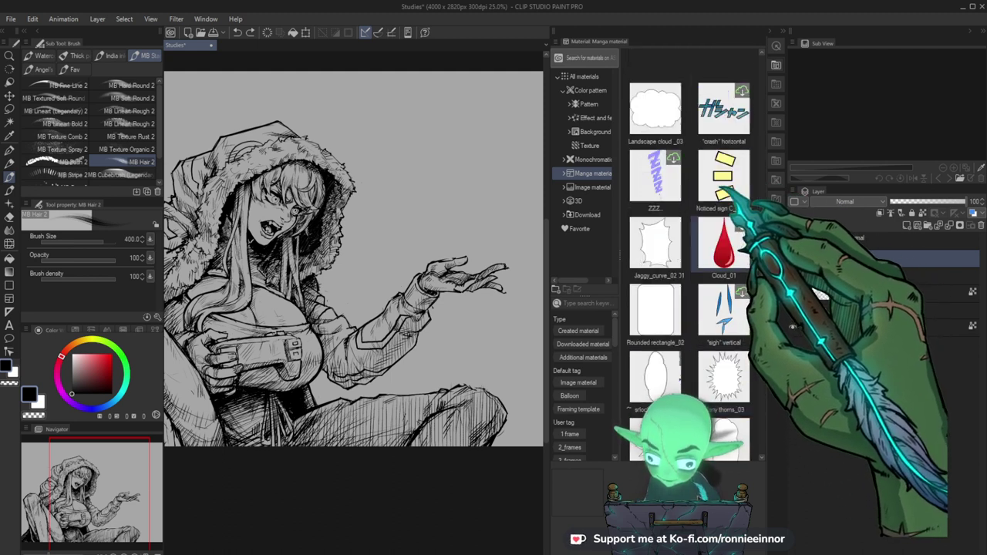
Place the Separated 01 speed lines over the drawing, view them on the whole figure and undo the placement.
scroll(727, 182, down, 5)
drag(720, 185, 404, 203)
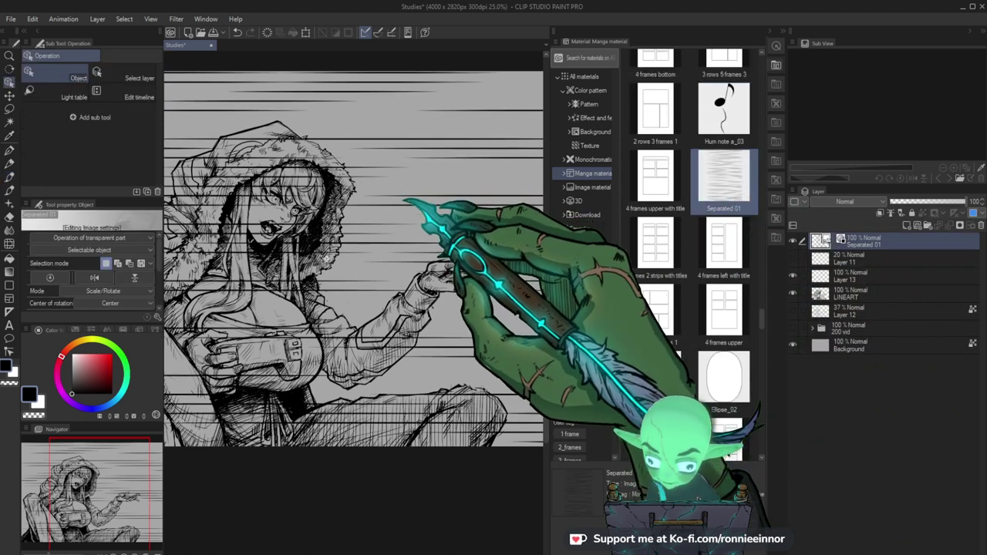
key(ctrl+space)
drag(397, 305, 388, 328)
key(ctrl+z)
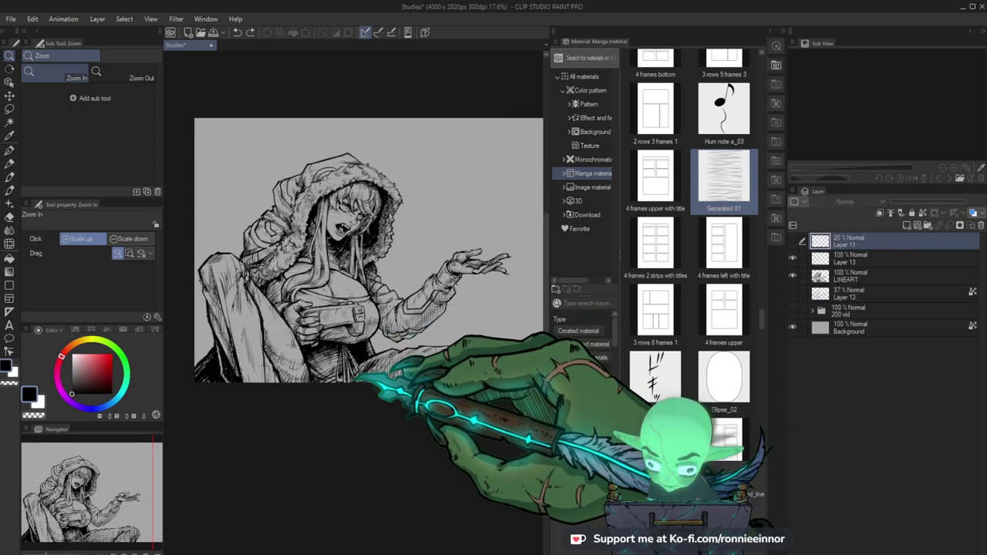
Browse the monochromatic pattern materials and place the PlasterWhiteDirty0144_1_M.jpg texture over the drawing.
click(590, 159)
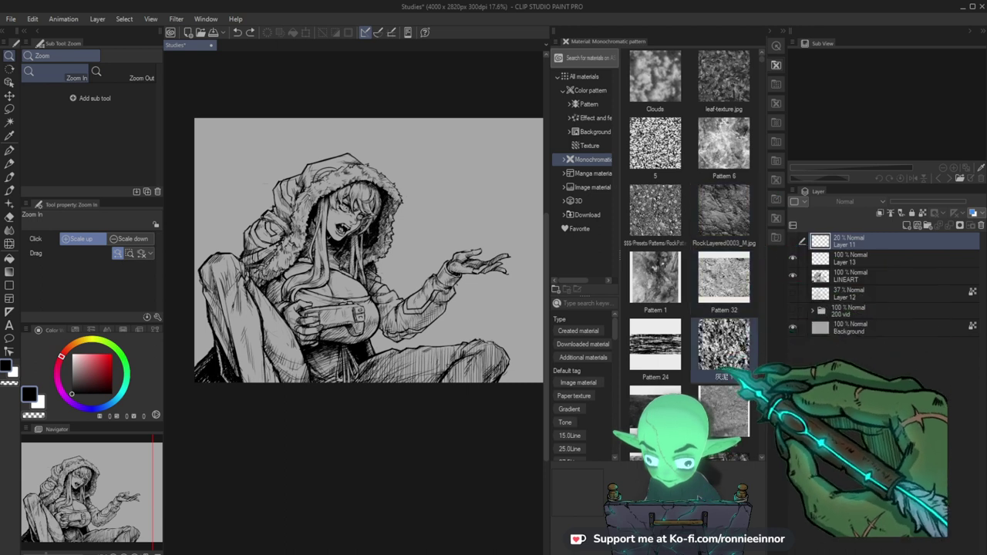
drag(731, 400, 730, 376)
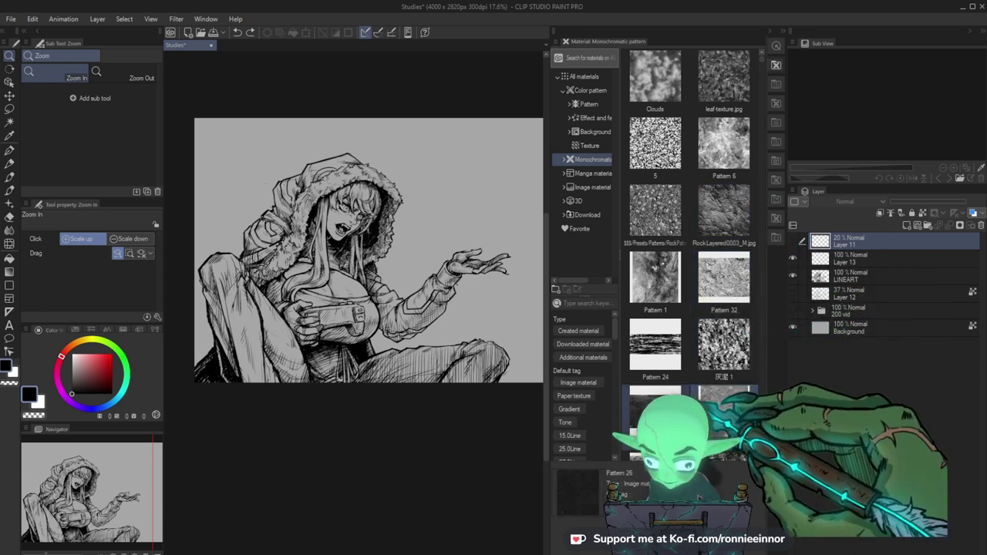
click(682, 404)
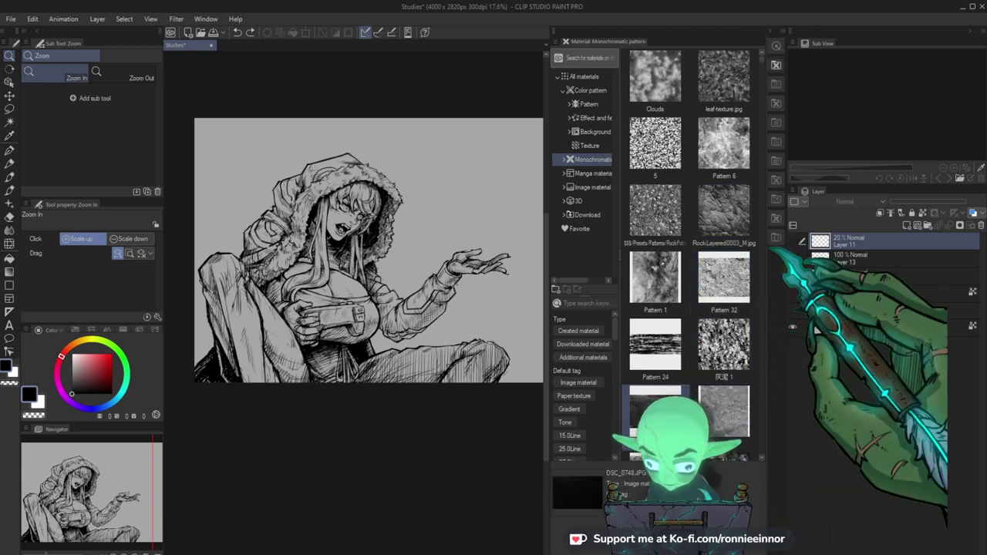
scroll(763, 154, down, 3)
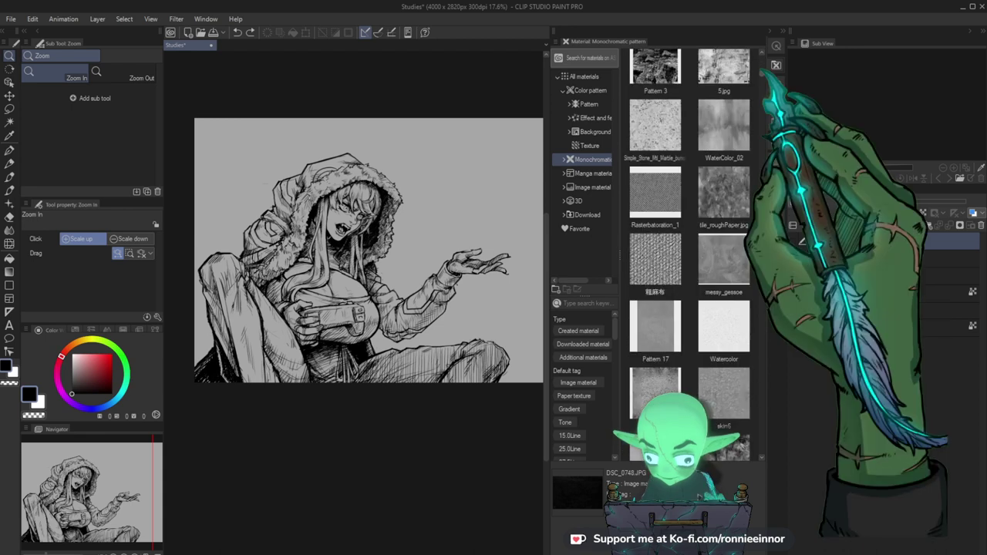
drag(655, 101, 443, 216)
drag(368, 269, 200, 386)
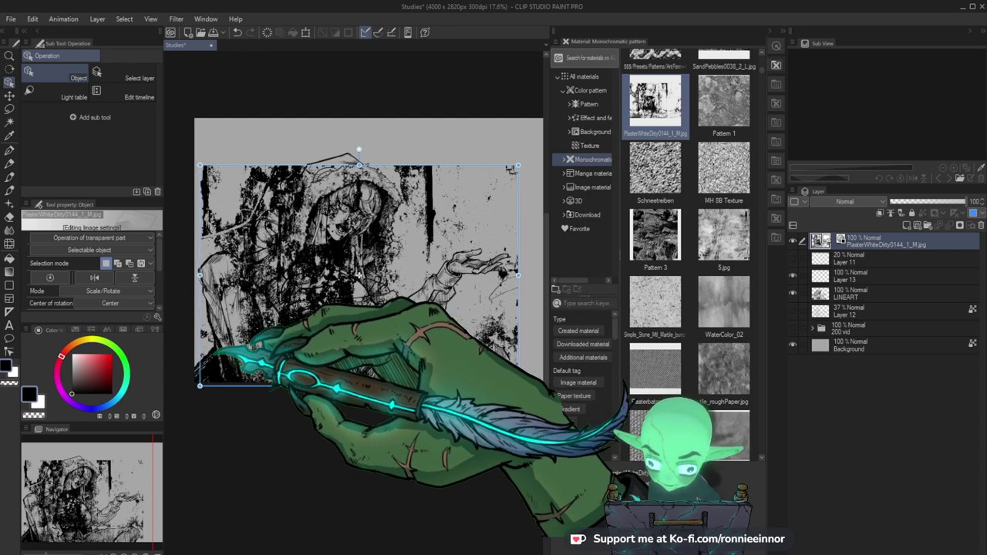
Enlarge the plaster texture until it covers nearly the whole canvas.
right_click(417, 292)
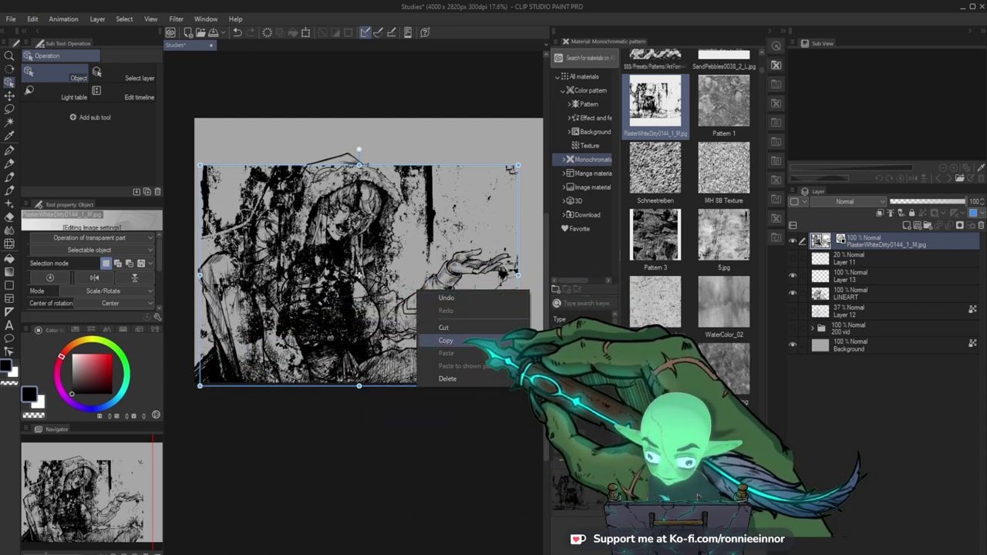
click(409, 362)
drag(518, 165, 477, 148)
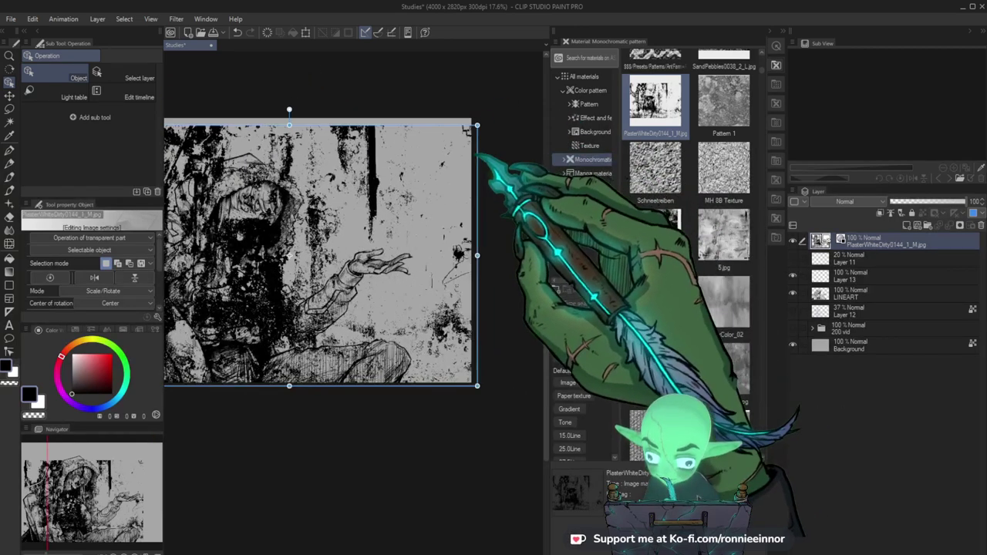
click(364, 215)
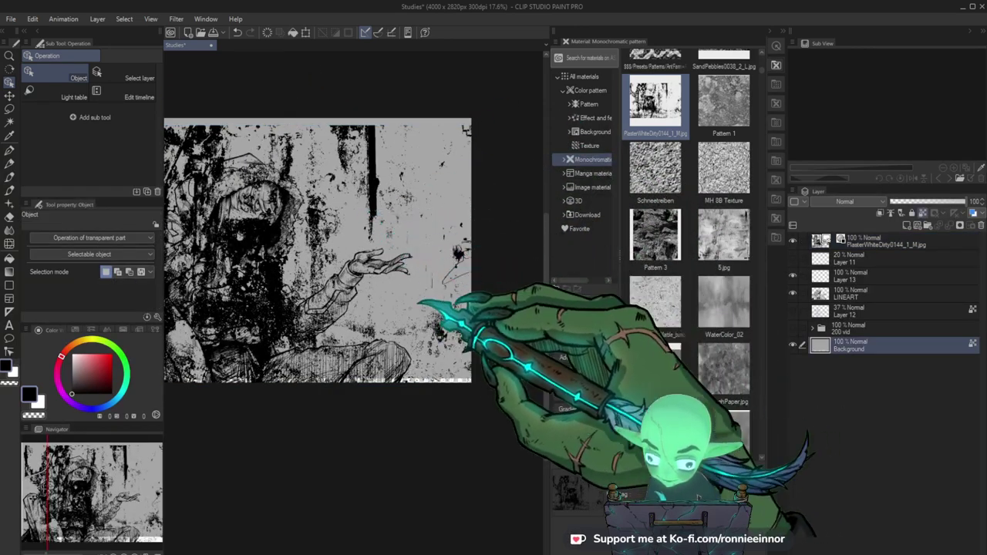
key(ctrl+space)
drag(465, 309, 458, 302)
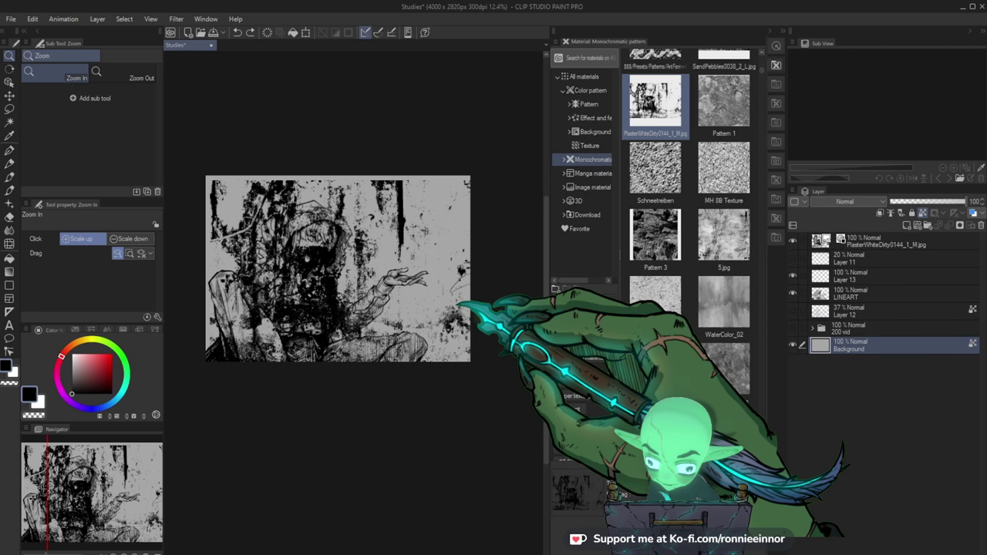
Transform the plaster texture layer: scale it to 107 %, flip it horizontally and fit it over the full canvas.
click(857, 258)
click(859, 241)
click(792, 242)
click(793, 242)
key(ctrl+t)
drag(434, 217, 425, 205)
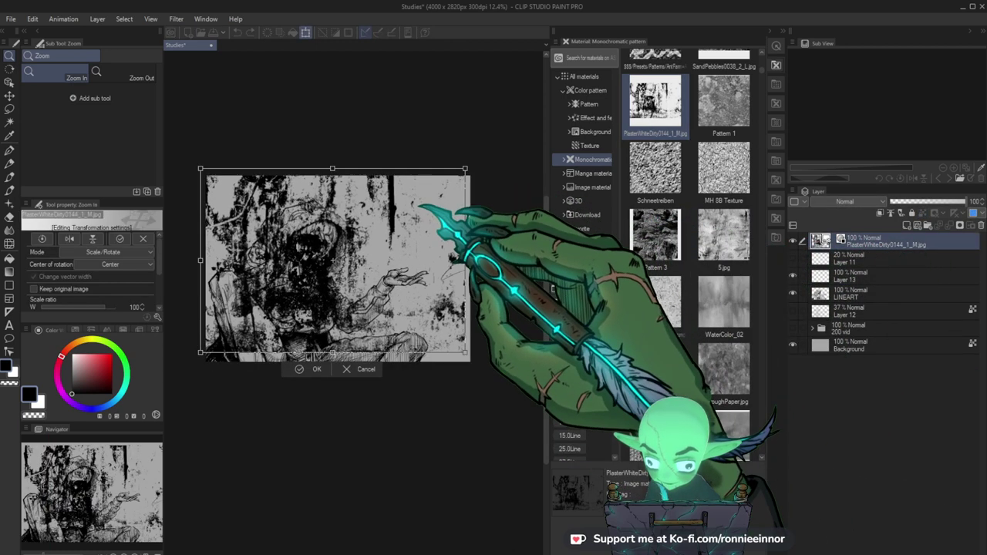
drag(464, 356, 481, 363)
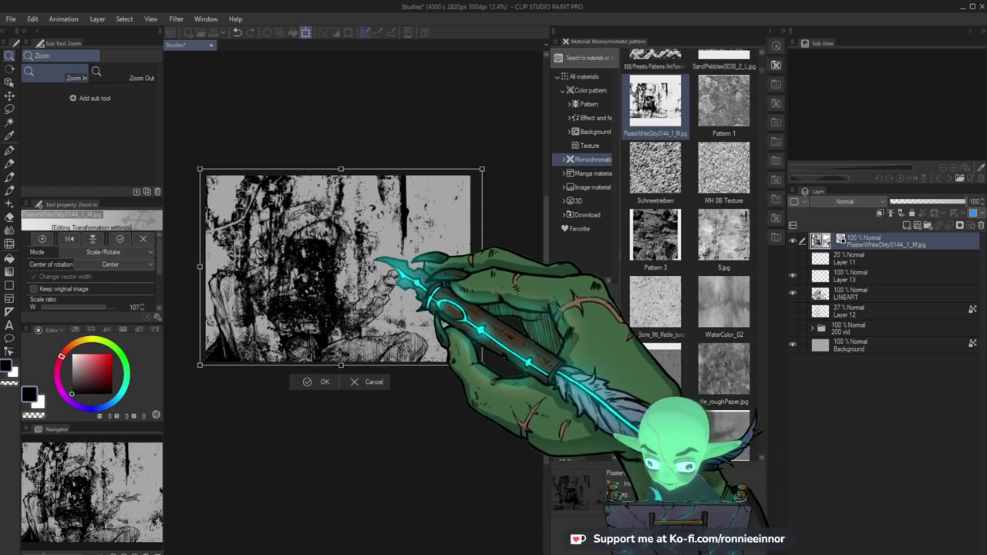
click(70, 239)
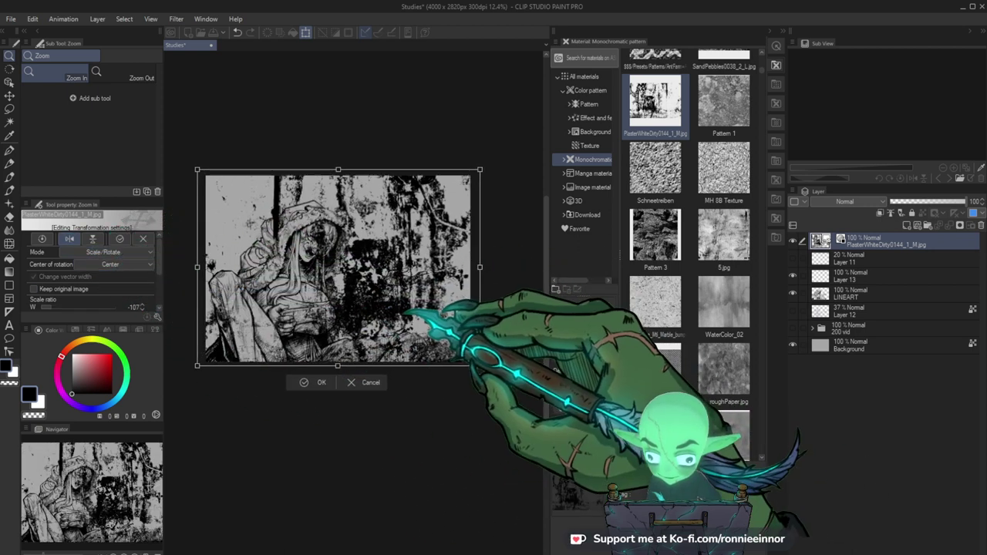
drag(460, 272, 461, 272)
key(Return)
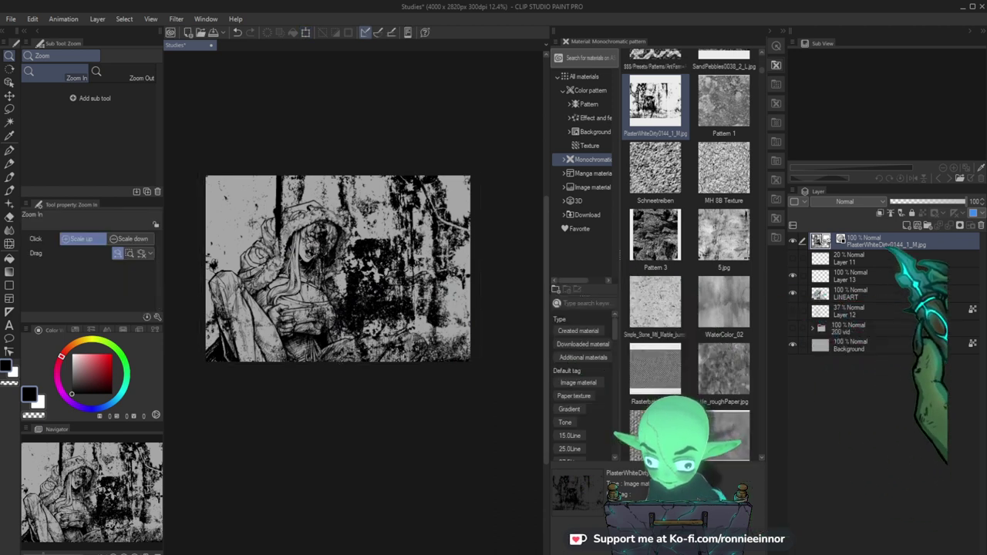
Lower the plaster texture layer's opacity to 46 % and compare the drawing with and without it.
click(925, 202)
drag(340, 267, 462, 311)
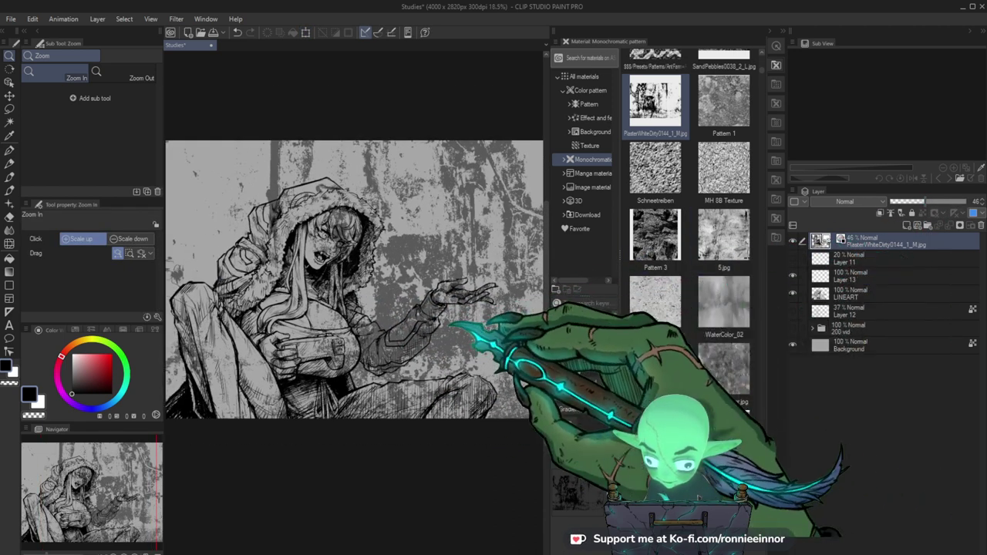
scroll(462, 355, down, 2)
click(792, 241)
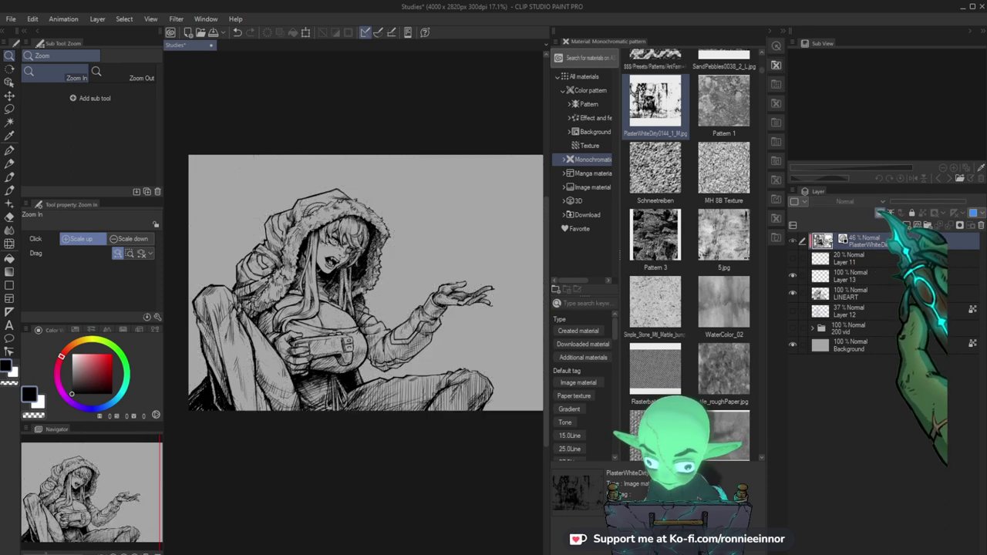
click(793, 241)
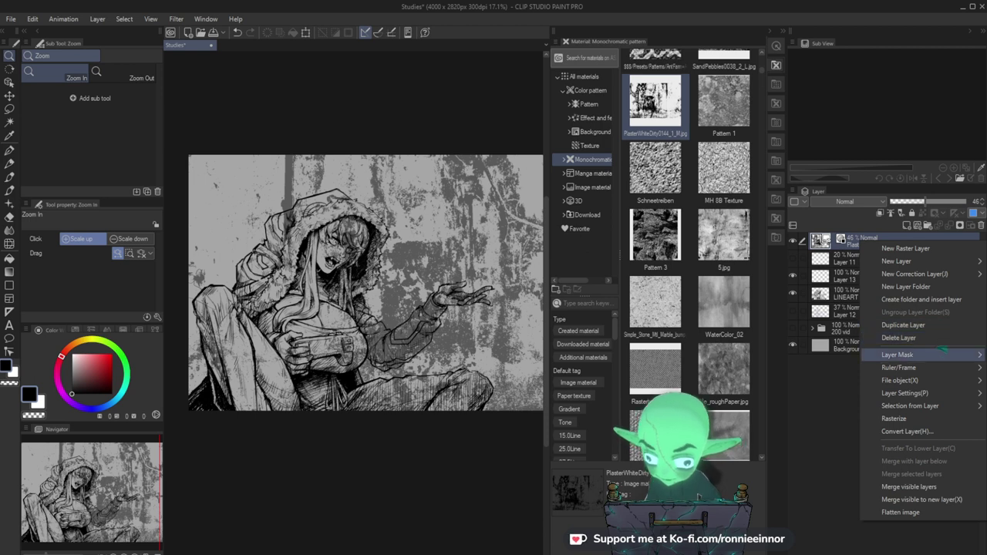
Try a Mask Outside Selection layer mask on the plaster texture layer and undo it.
mouse_move(940, 354)
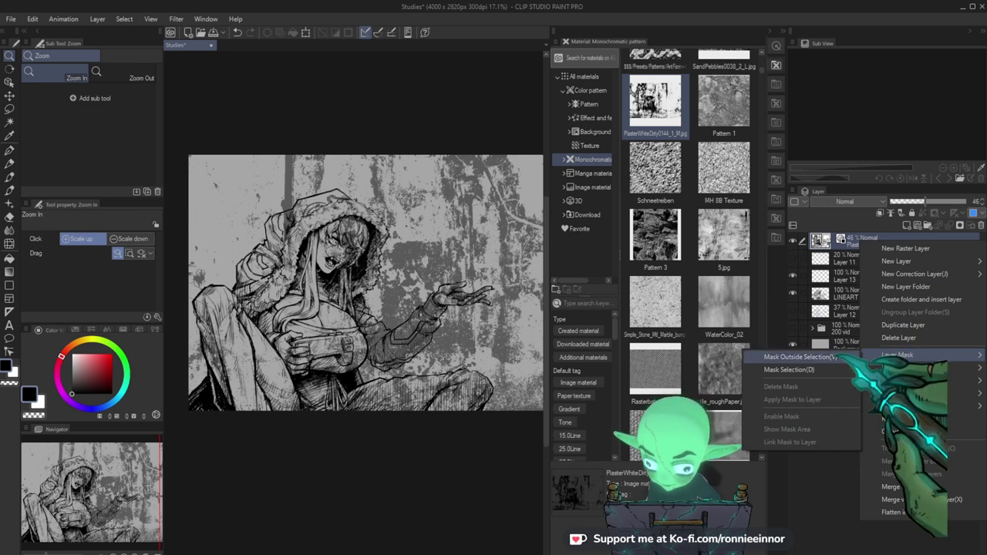
click(801, 357)
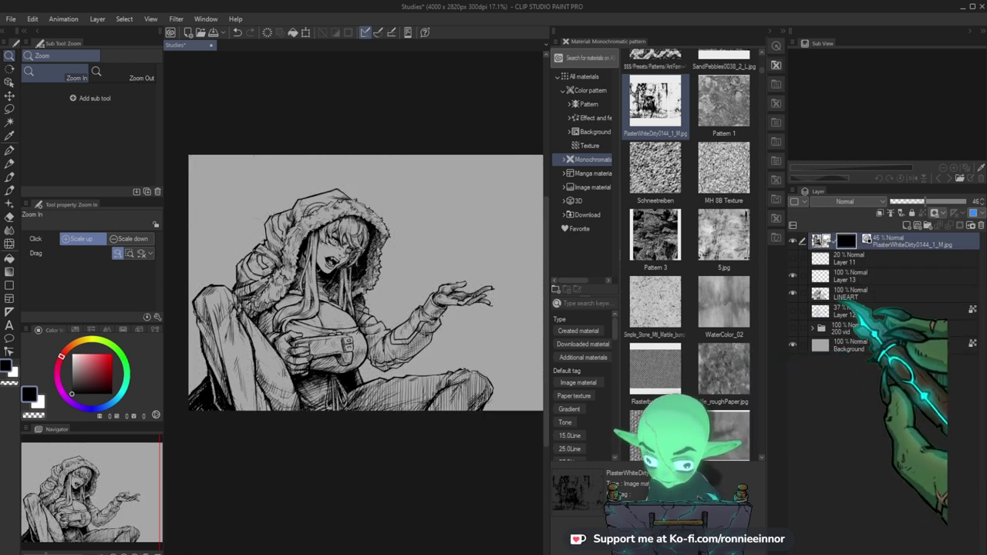
key(ctrl+z)
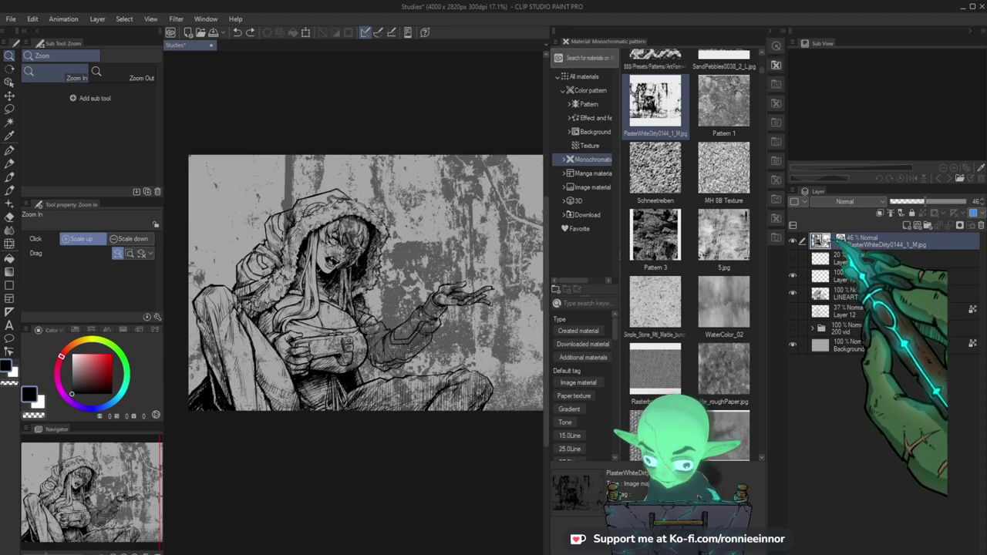
Add a layer mask to the plaster texture layer with Mask Selection.
right_click(820, 244)
click(894, 239)
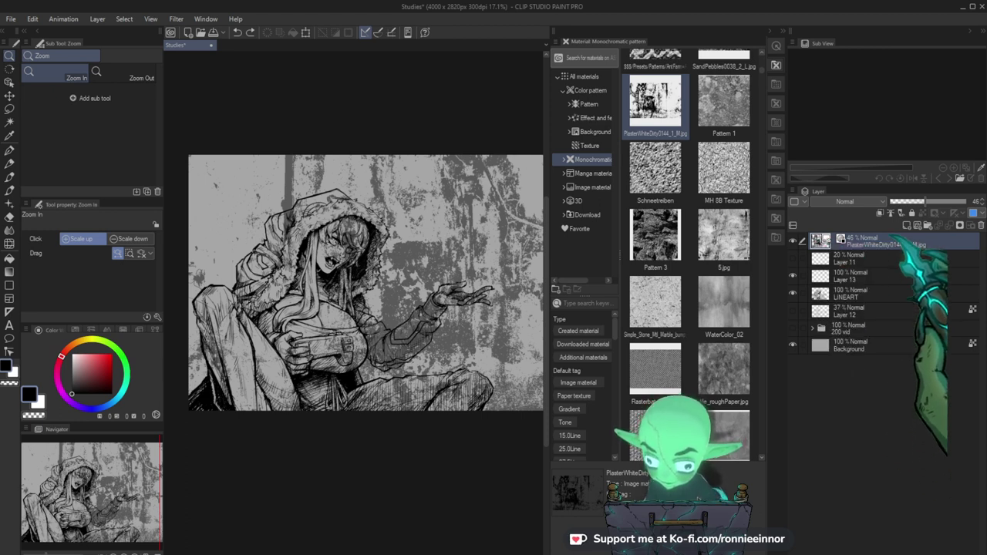
right_click(893, 240)
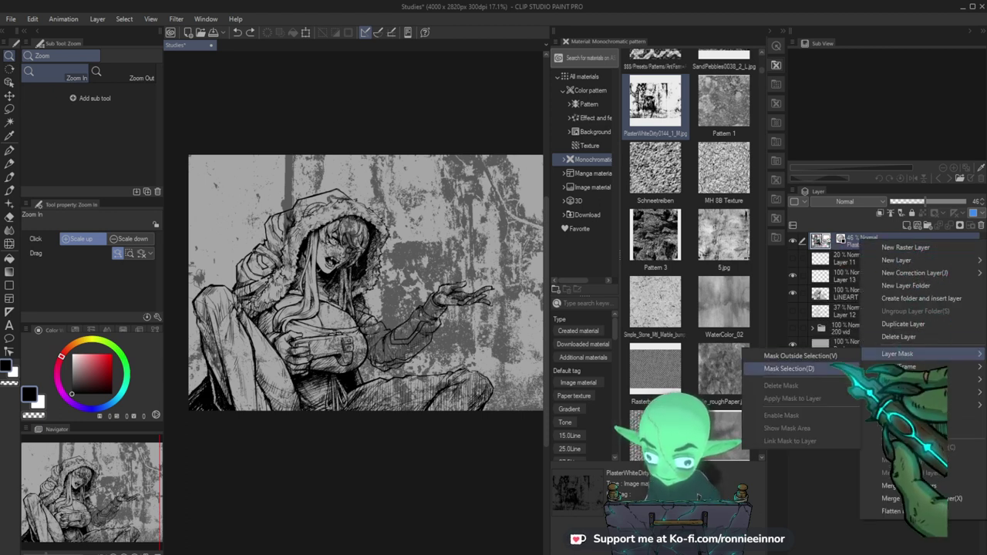
click(831, 367)
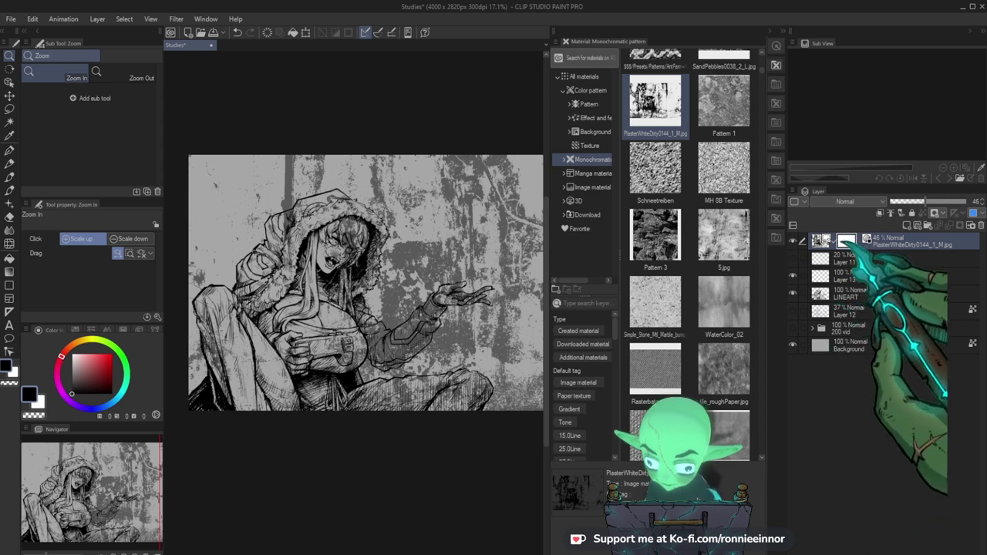
Mask the plaster texture off the woman's head and body with the MB Fine Line 2 brush and the Hard eraser.
key(b)
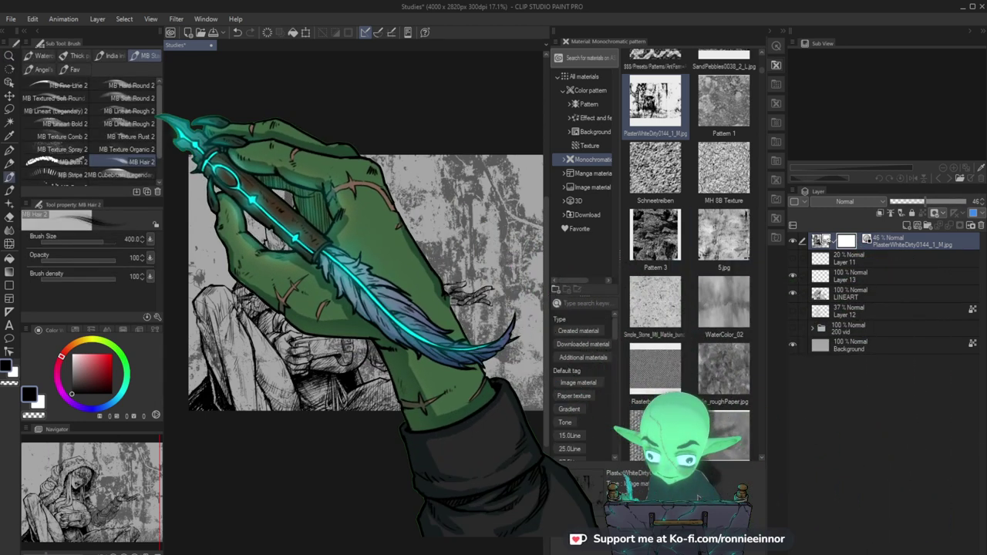
click(112, 56)
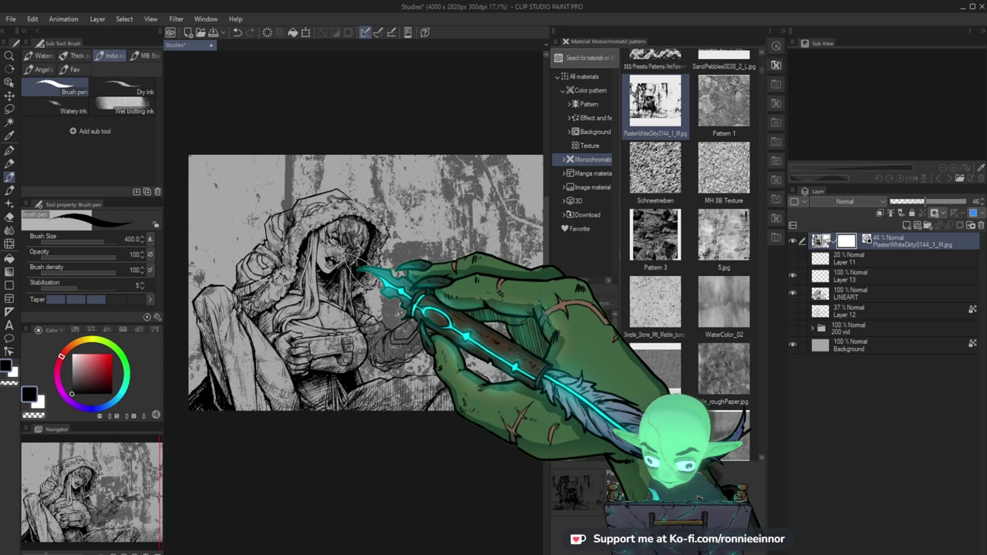
click(144, 56)
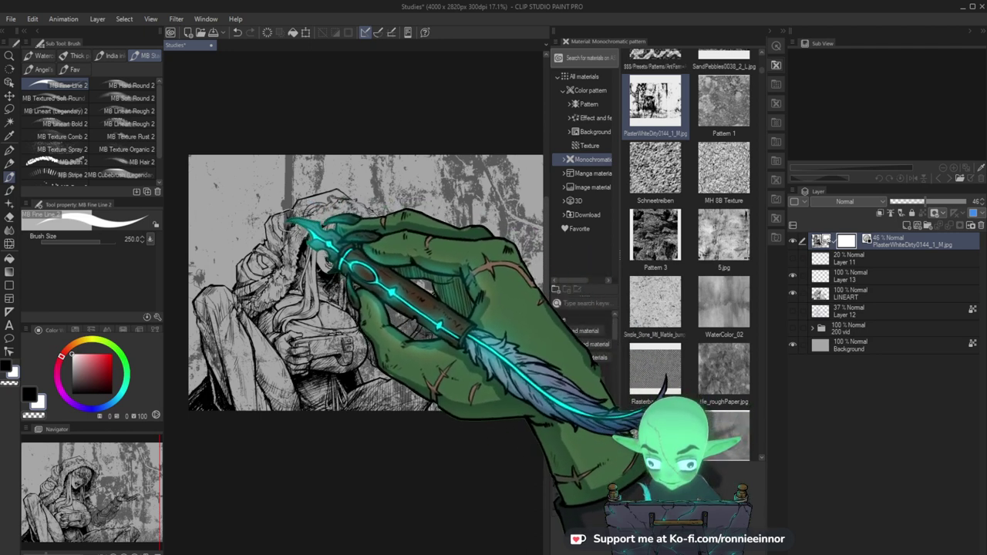
key(e)
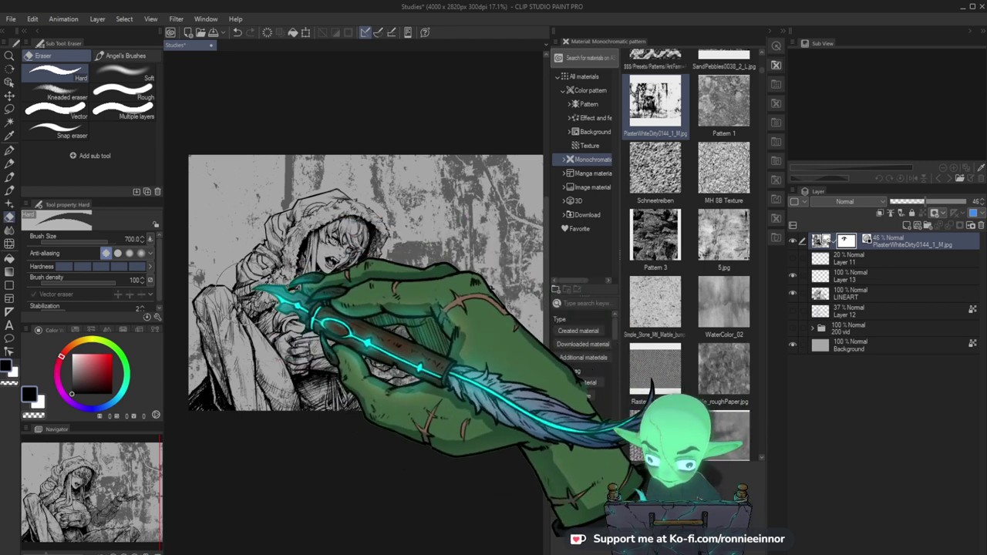
mouse_move(224, 422)
mouse_down()
mouse_move(229, 377)
mouse_move(266, 385)
mouse_move(363, 331)
mouse_up()
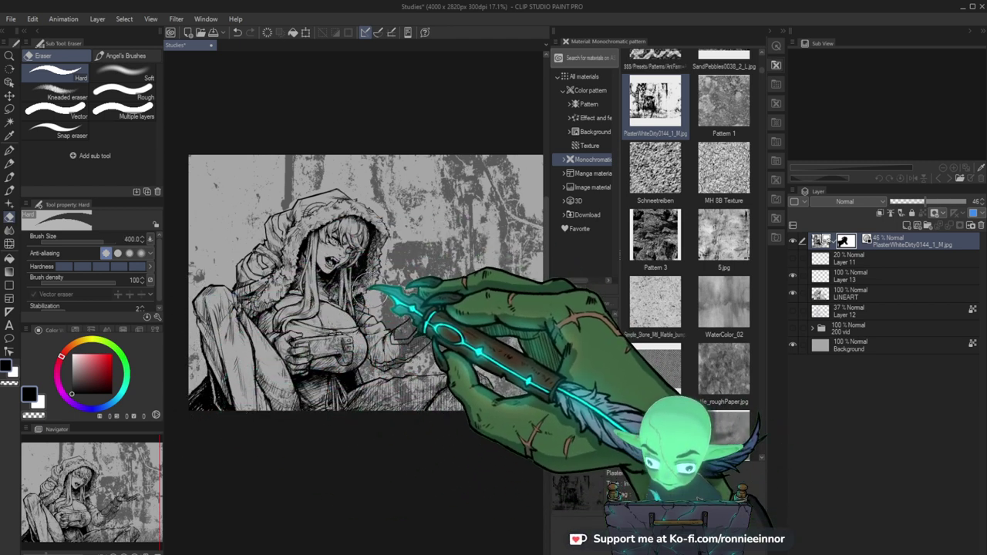
key([)
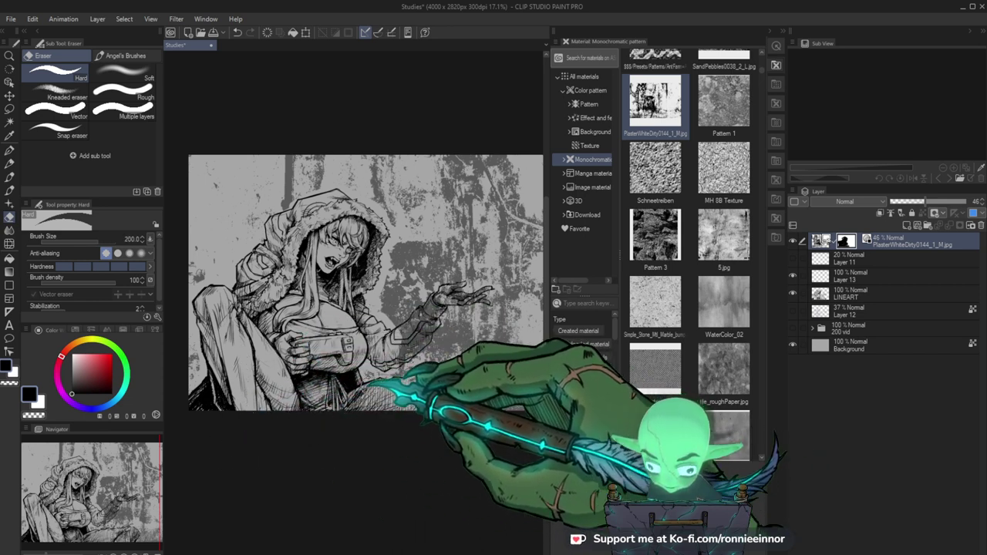
Clear the remaining plaster texture from the legs and hood edges with the Hard eraser, varying its size from 600 down to 150.
key(bracketright)
key(bracketright)
key(bracketright)
key(bracketright)
key(bracketright)
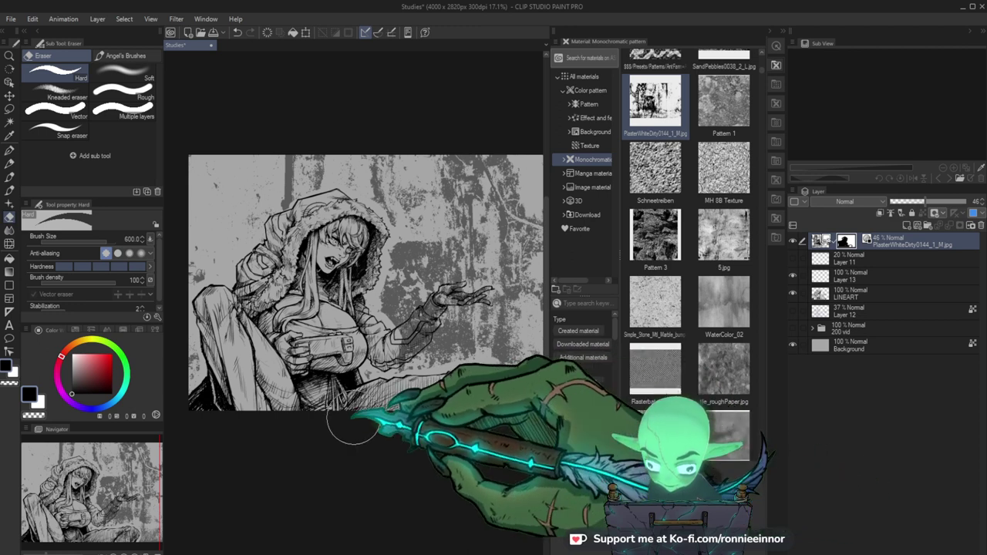
key(bracketleft)
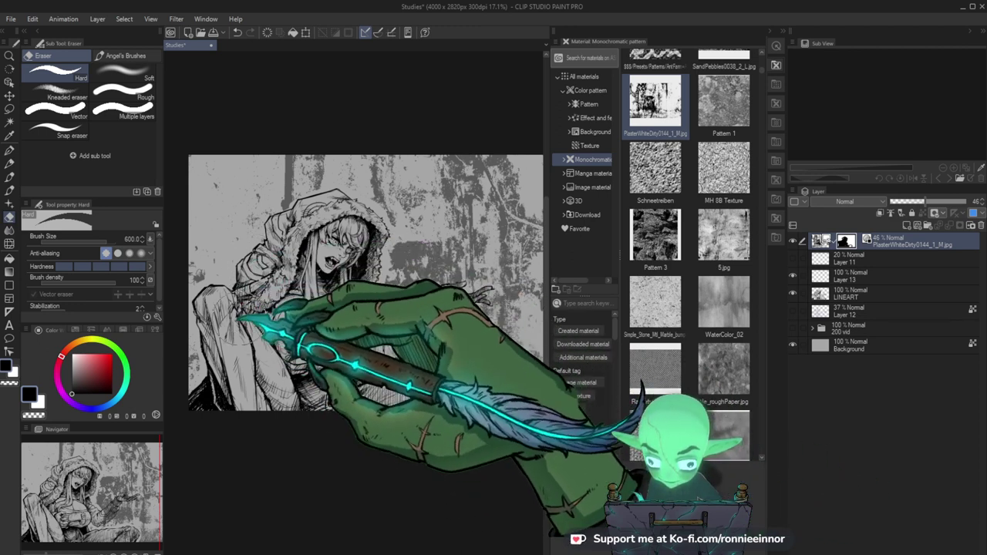
key(bracketleft)
key(bracketleft)
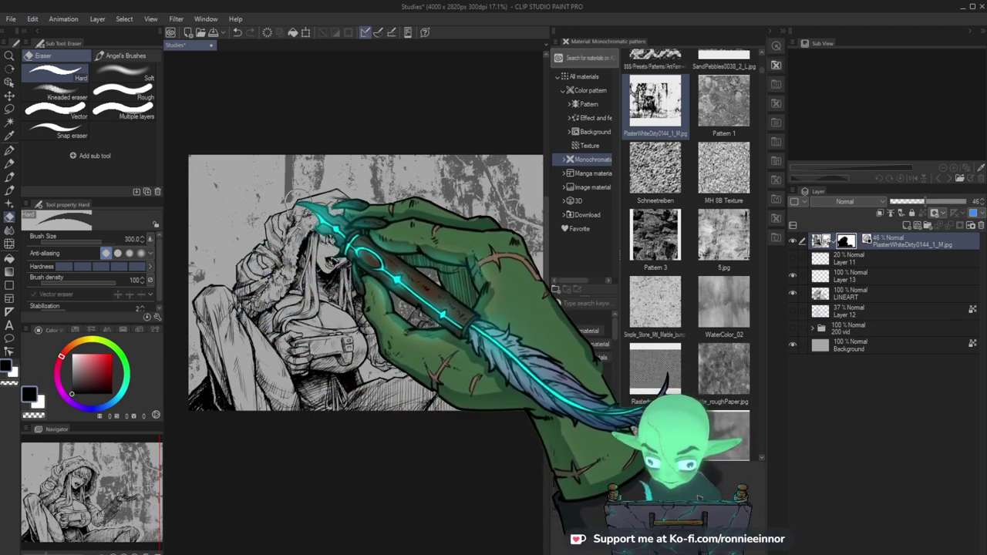
key(bracketleft)
key(bracketleft)
key(bracketleft)
key(bracketleft)
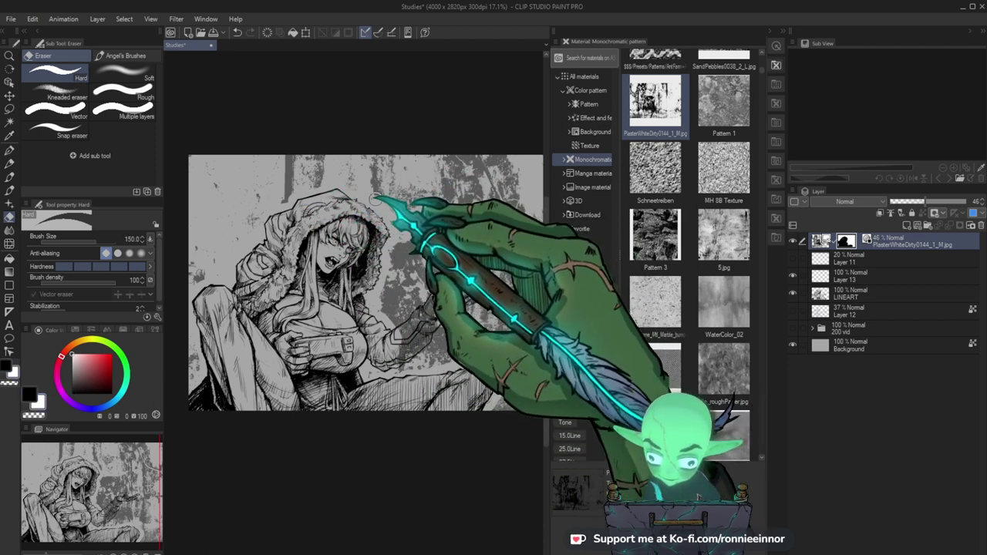
Refine the plaster texture mask around the outstretched arm and legs with the MB Fine Line 2 brush and the Hard eraser.
key(b)
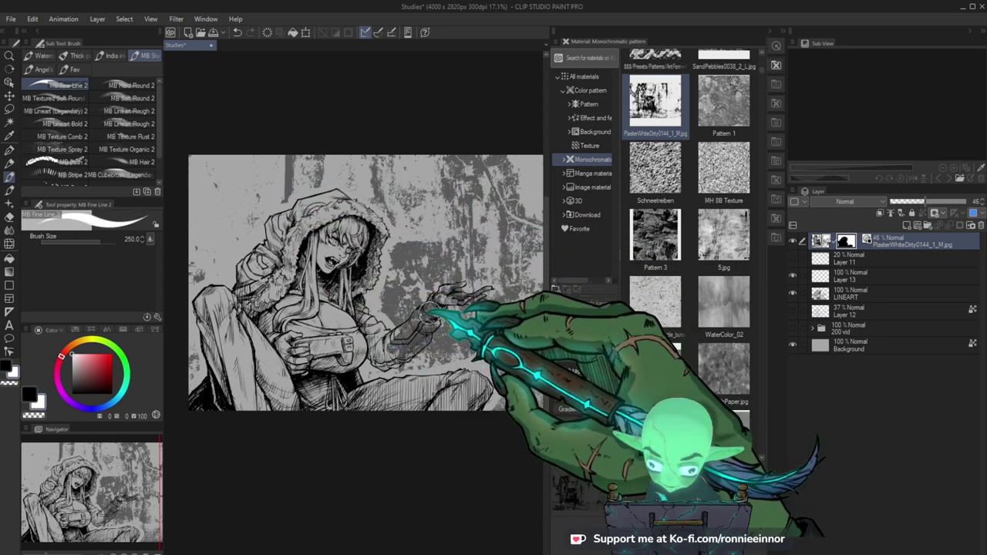
key(e)
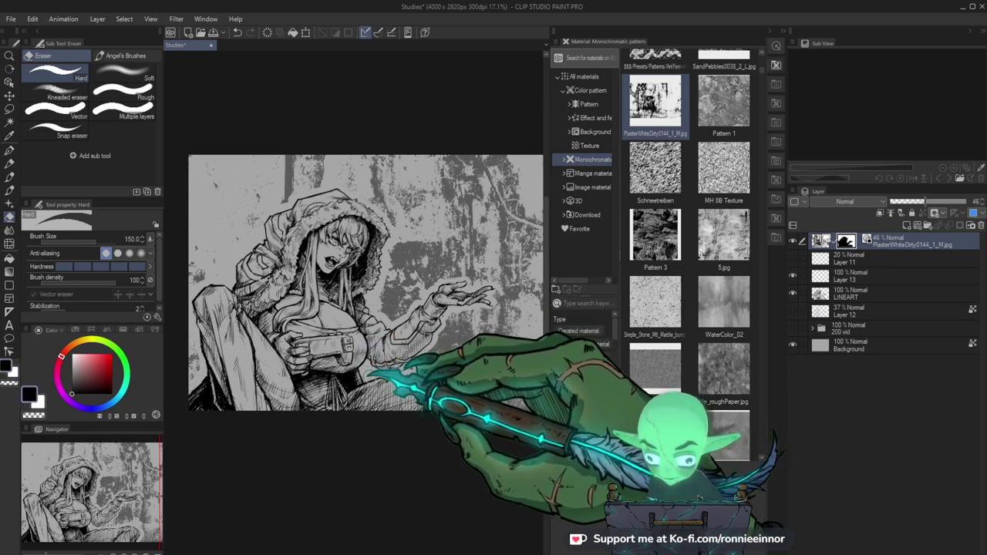
key(b)
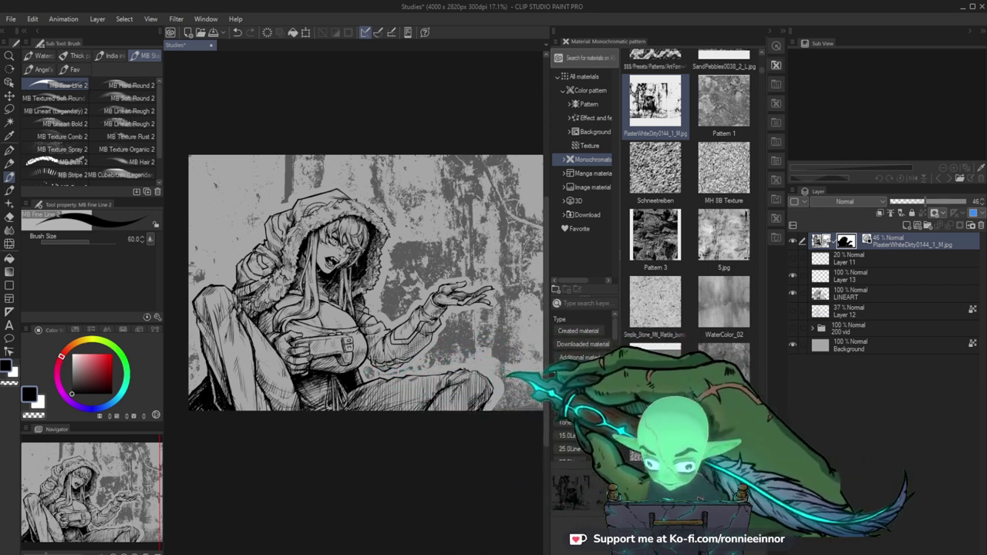
key(e)
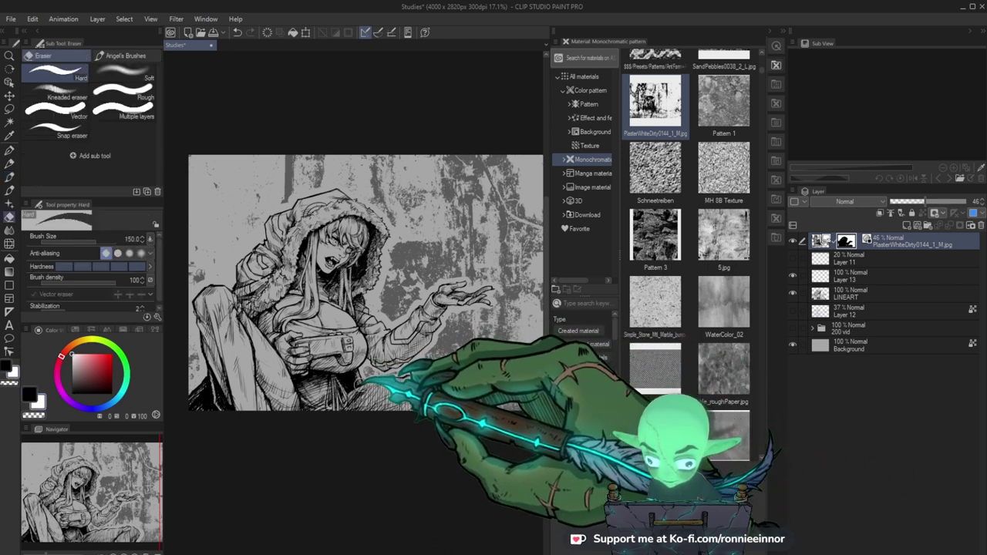
key(ctrl+space)
mouse_move(428, 345)
mouse_down()
mouse_move(385, 339)
mouse_move(474, 312)
mouse_up()
key(b)
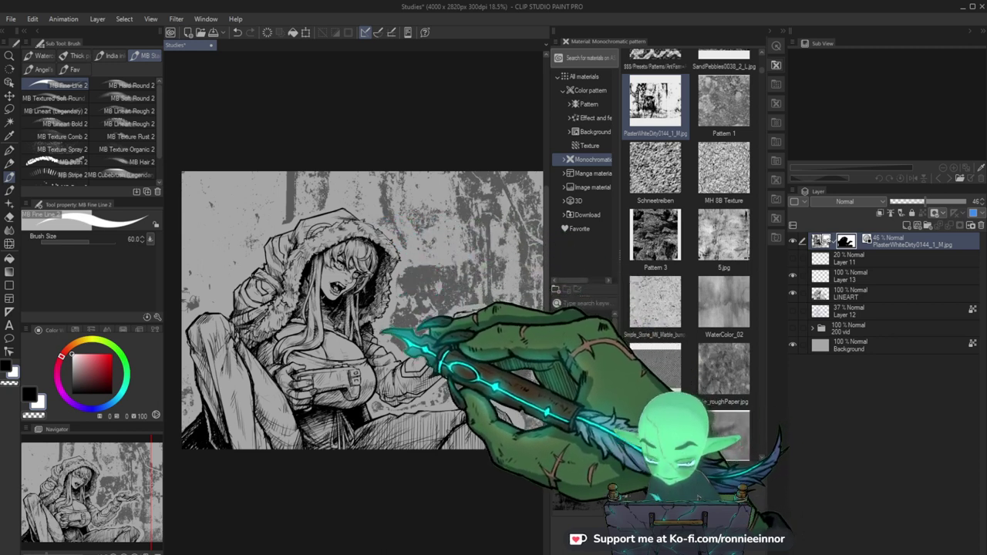
Set the plaster texture layer's opacity to 100% and check the masked edges around the figure.
key(slash)
mouse_move(467, 359)
mouse_down()
mouse_move(370, 370)
mouse_move(571, 316)
mouse_up()
drag(927, 201, 965, 202)
drag(429, 390, 426, 461)
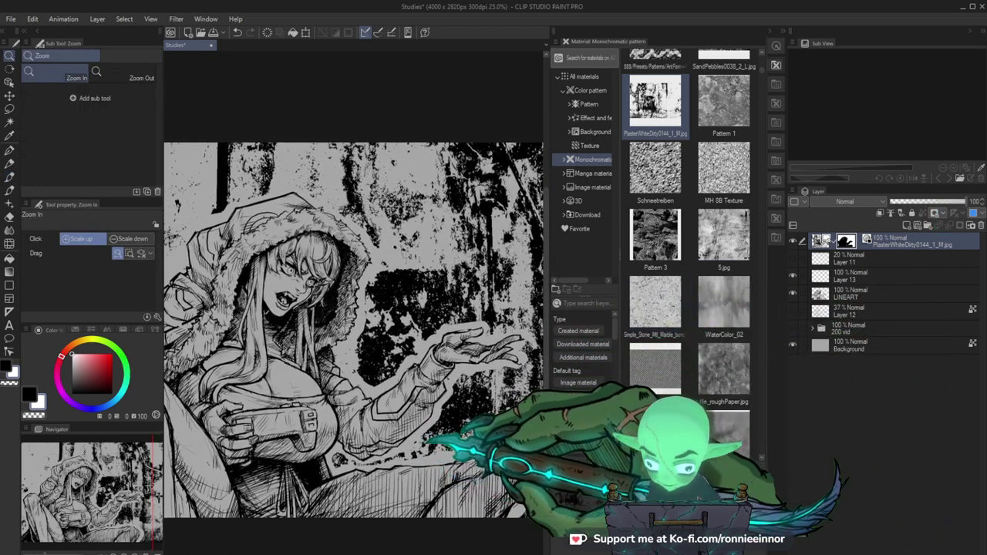
scroll(363, 339, down, 2)
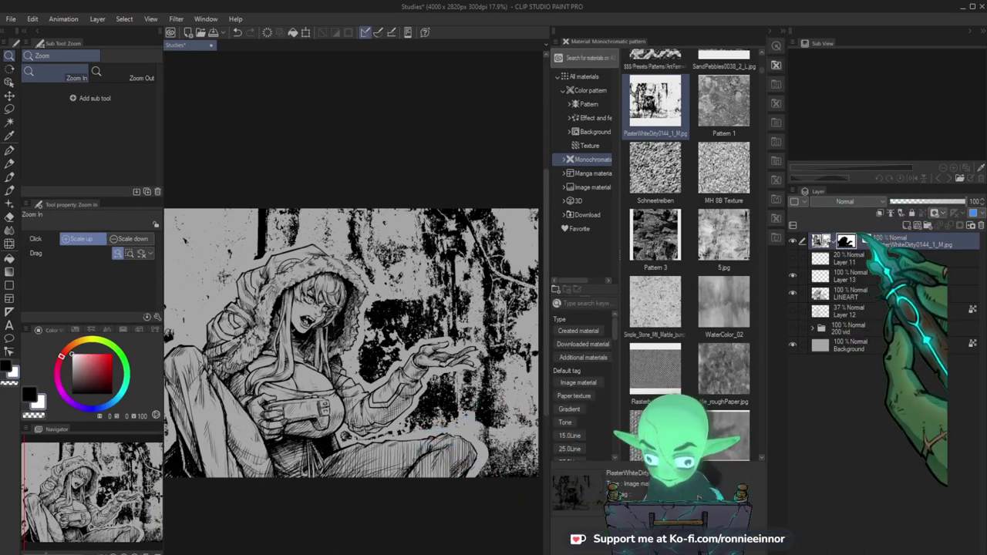
drag(362, 339, 368, 332)
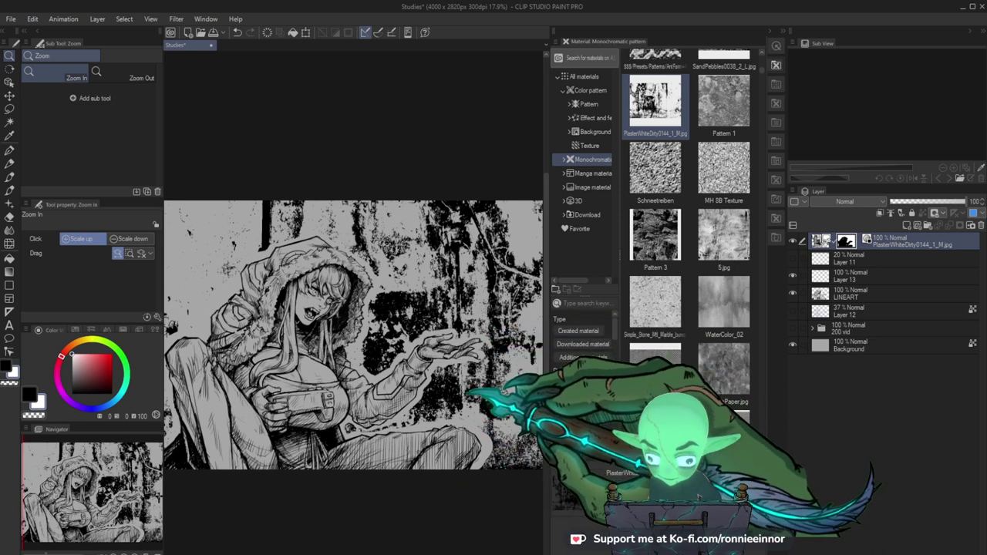
drag(470, 392, 453, 390)
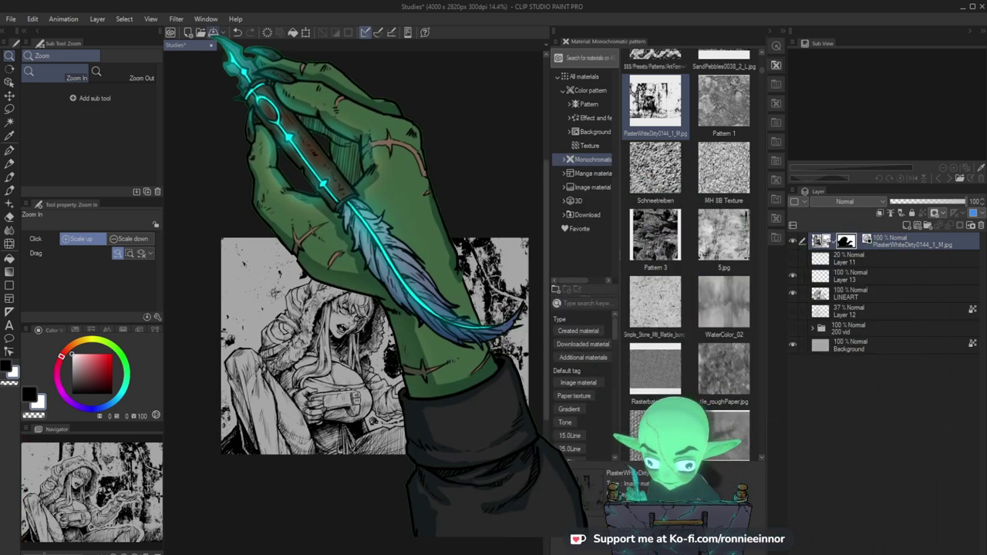
Try a stronger Motion blur on the plaster texture layer's mask.
click(177, 19)
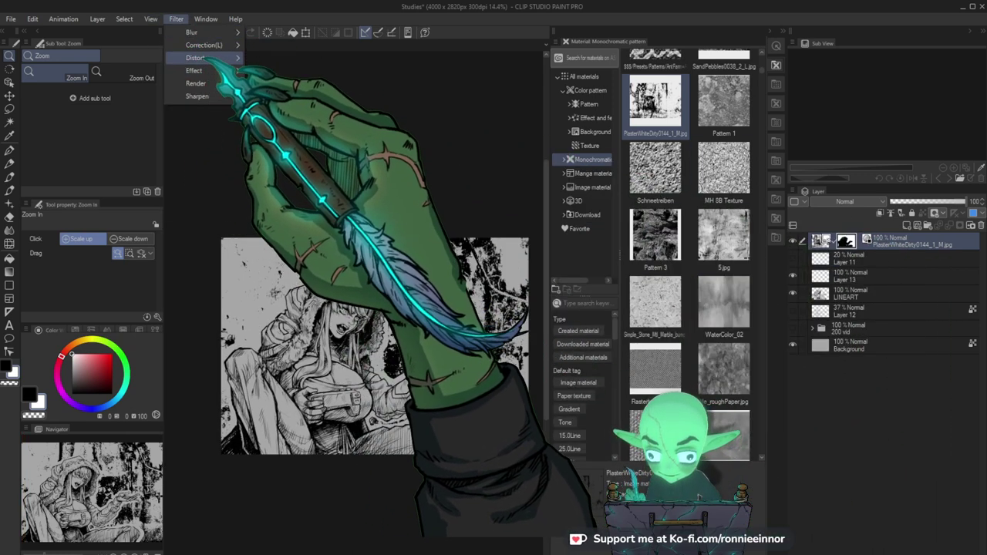
mouse_move(208, 32)
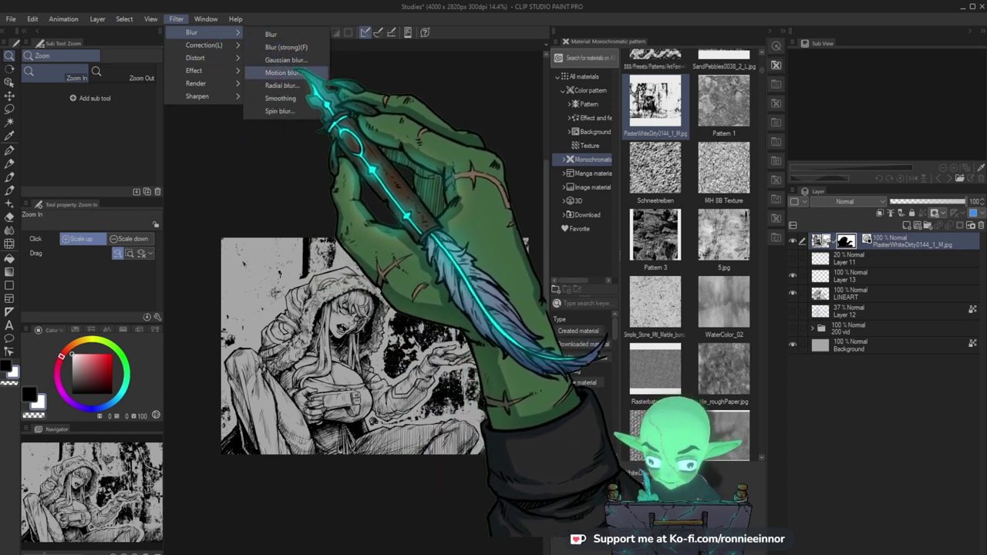
click(293, 73)
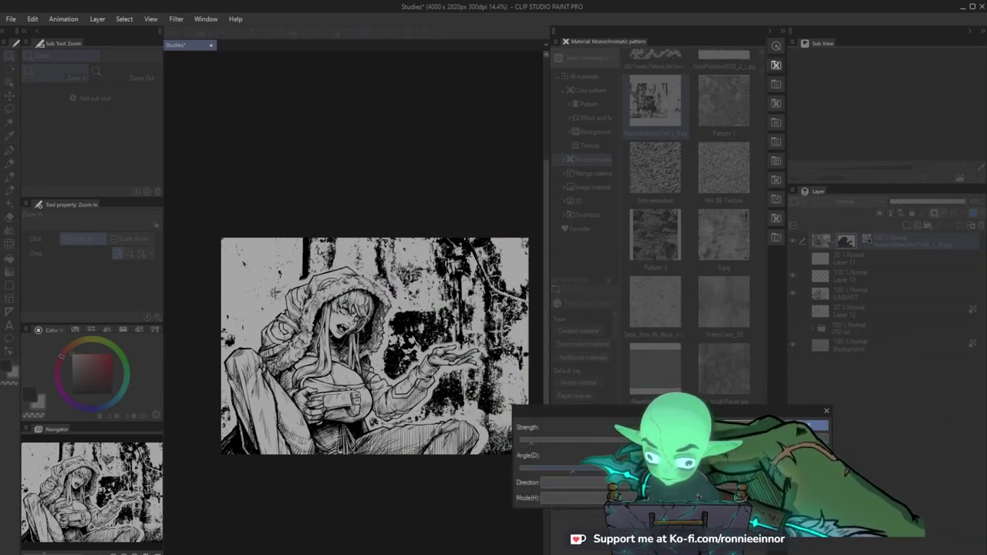
click(566, 440)
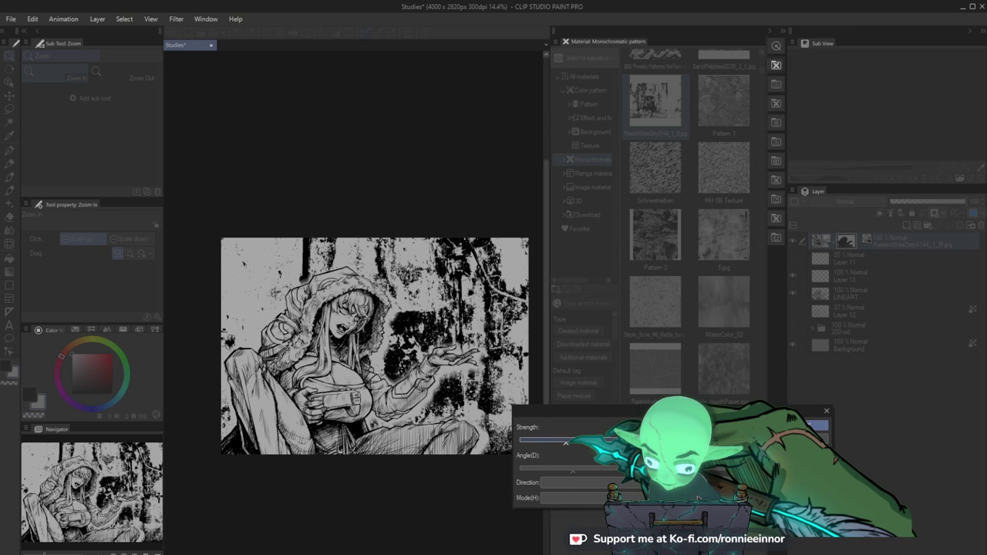
drag(565, 443, 582, 443)
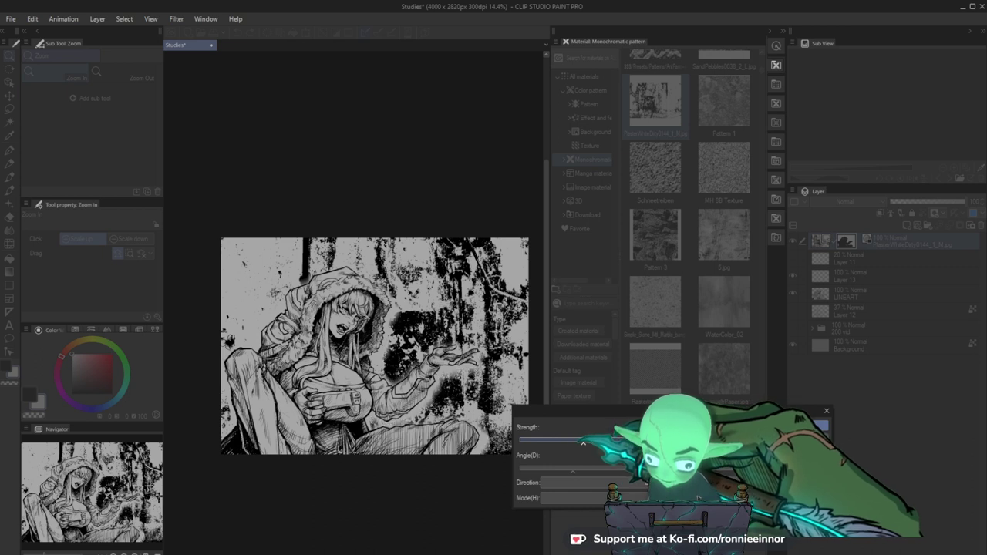
click(783, 425)
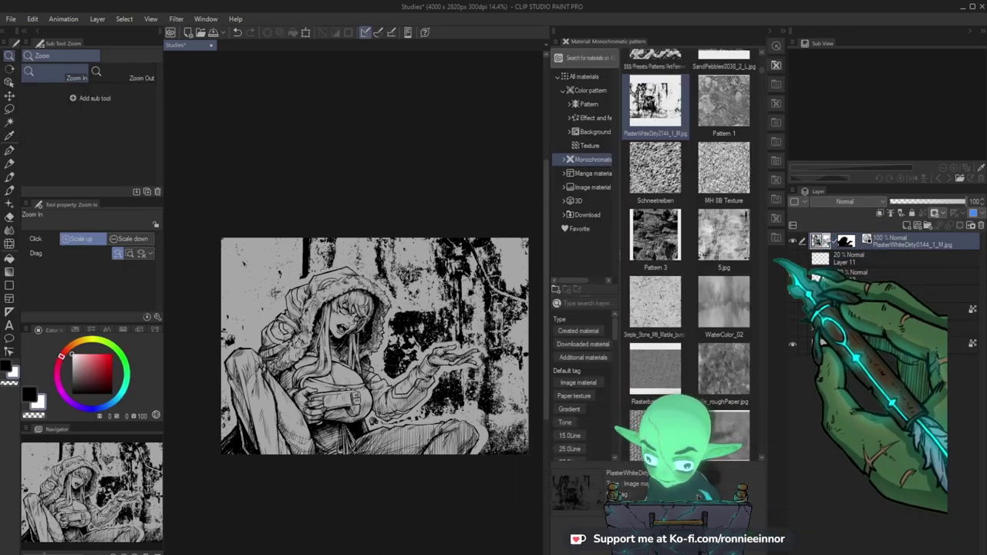
click(176, 18)
mouse_move(193, 70)
mouse_move(193, 32)
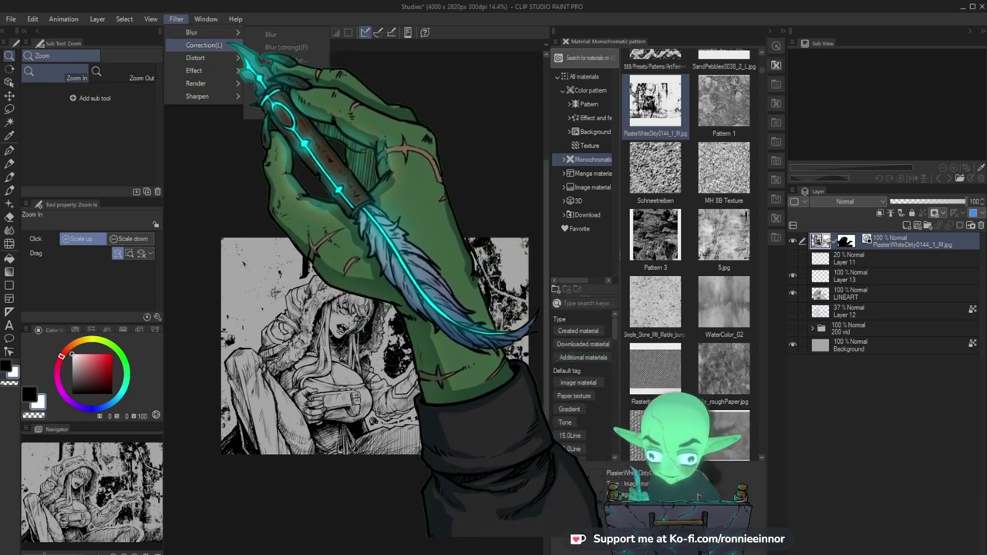
right_click(840, 241)
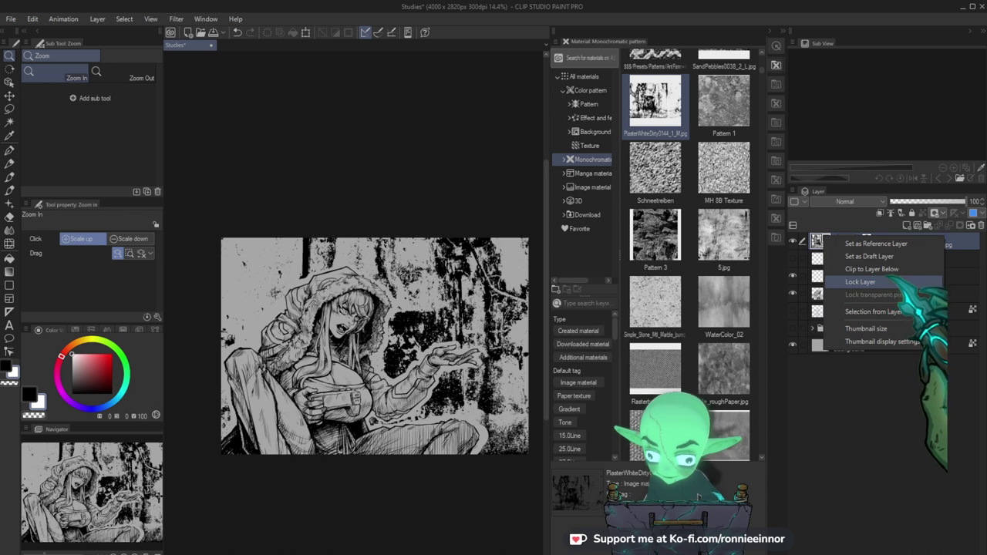
click(959, 243)
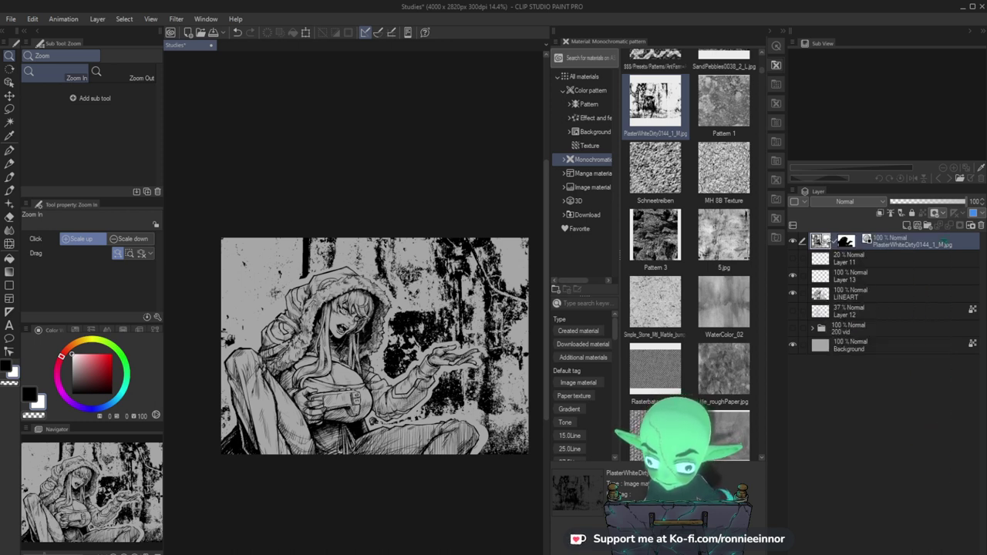
right_click(944, 243)
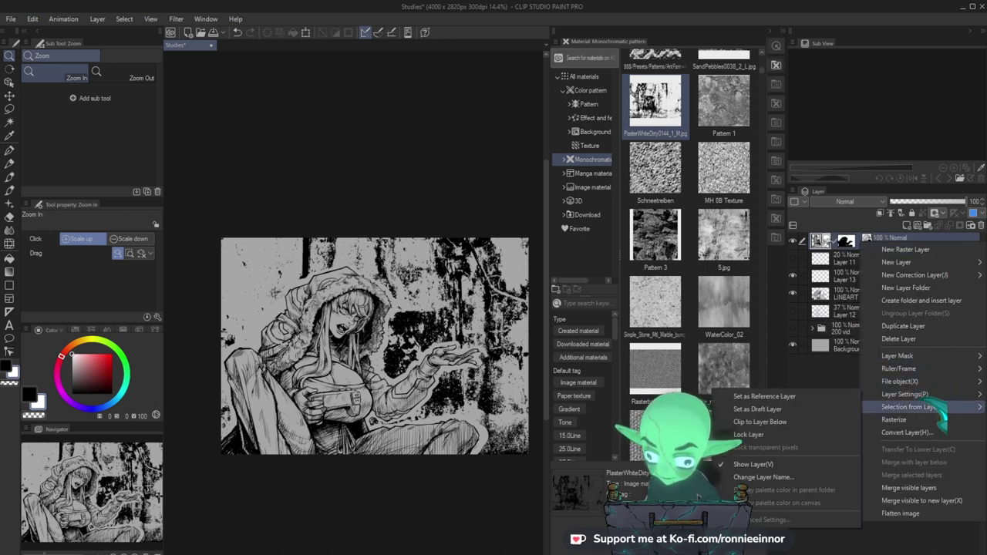
click(906, 431)
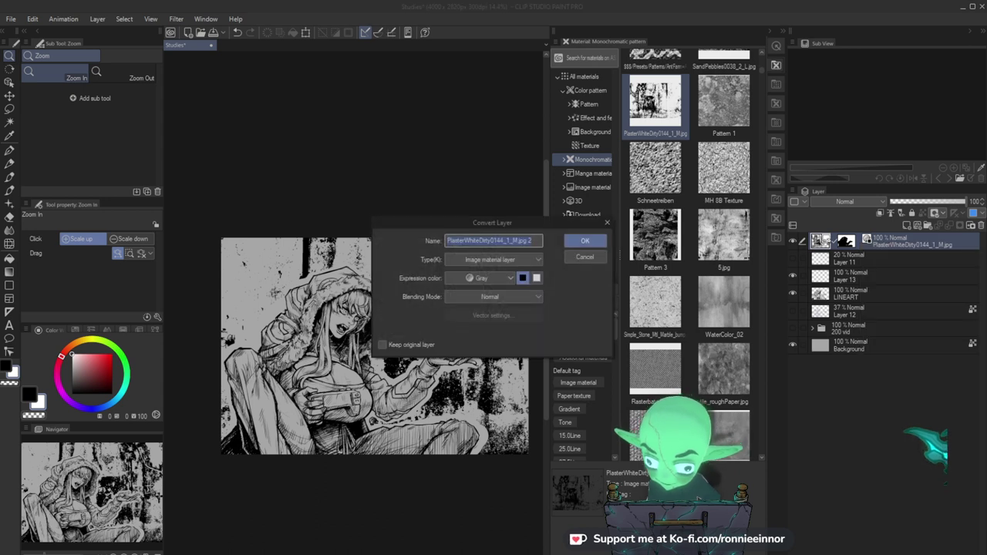
click(534, 260)
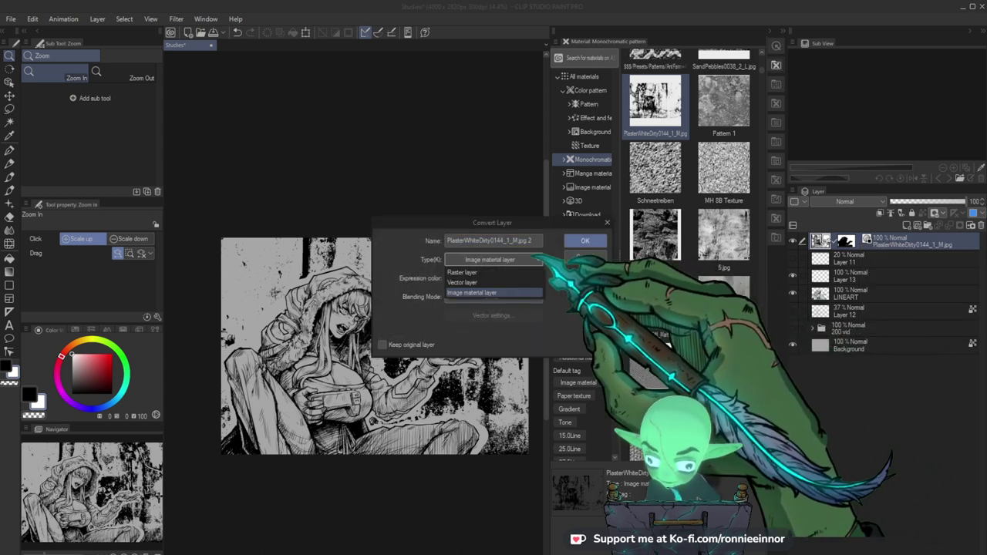
click(538, 259)
click(583, 256)
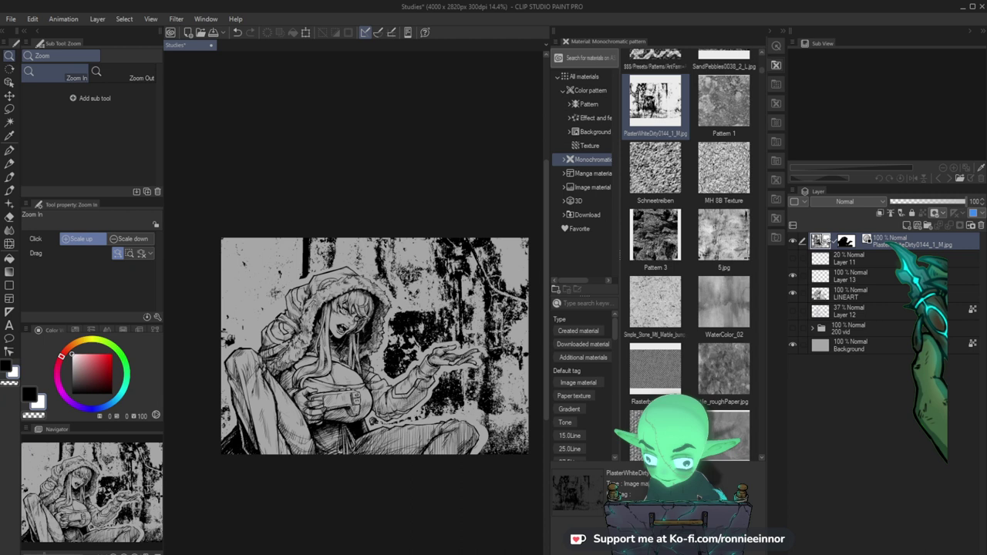
Rasterize the plaster texture layer.
right_click(867, 241)
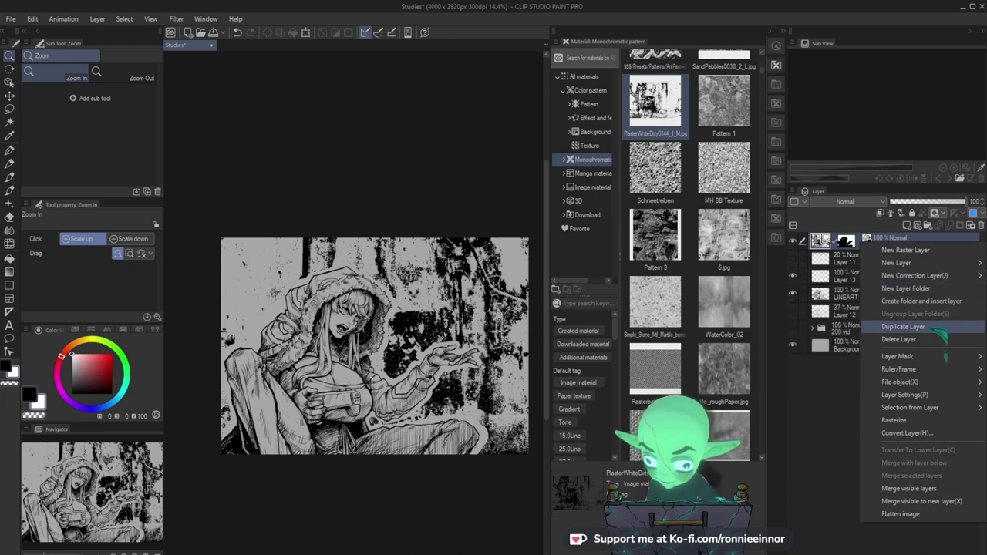
mouse_move(934, 395)
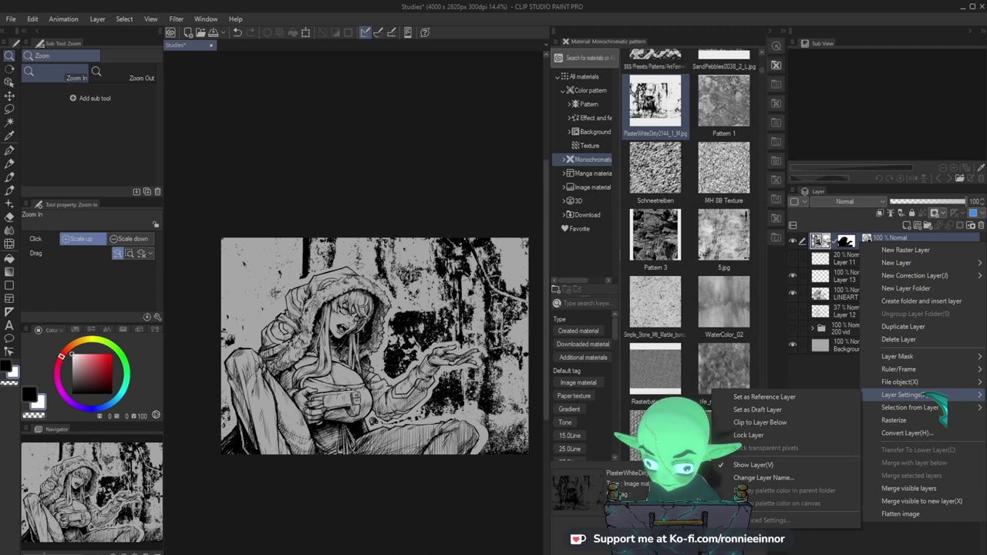
click(916, 418)
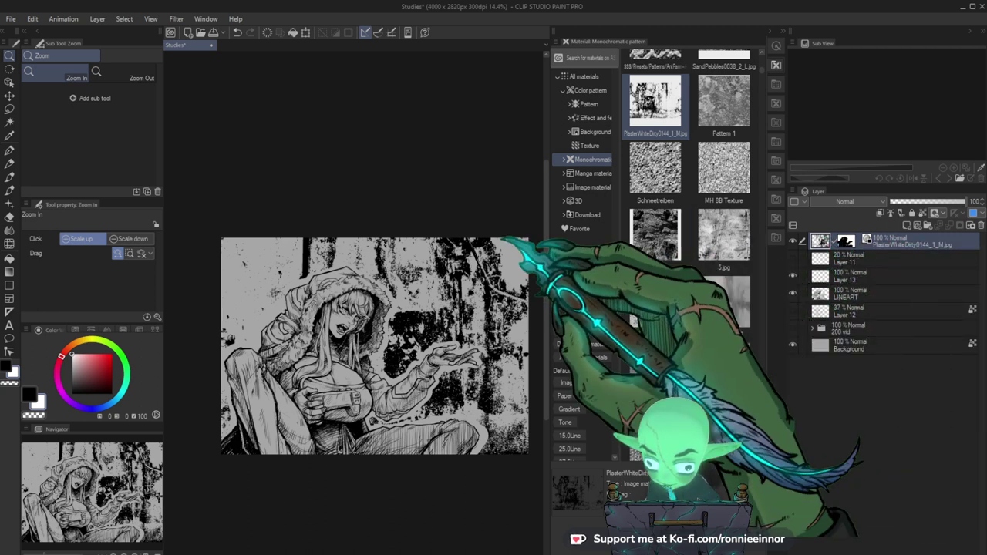
Try a Motion blur on the rasterized plaster texture, adjusting its angle and strength.
click(175, 19)
mouse_move(201, 32)
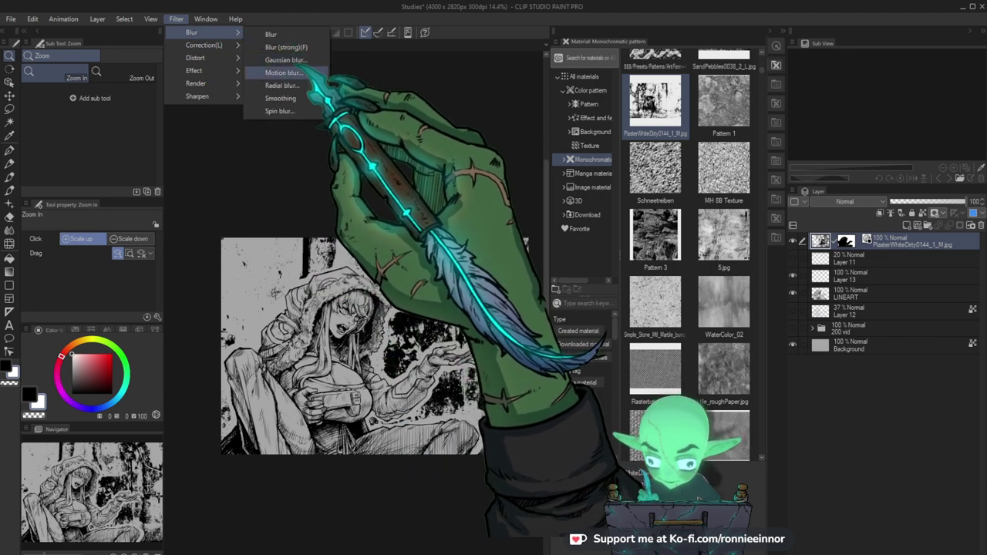
click(282, 72)
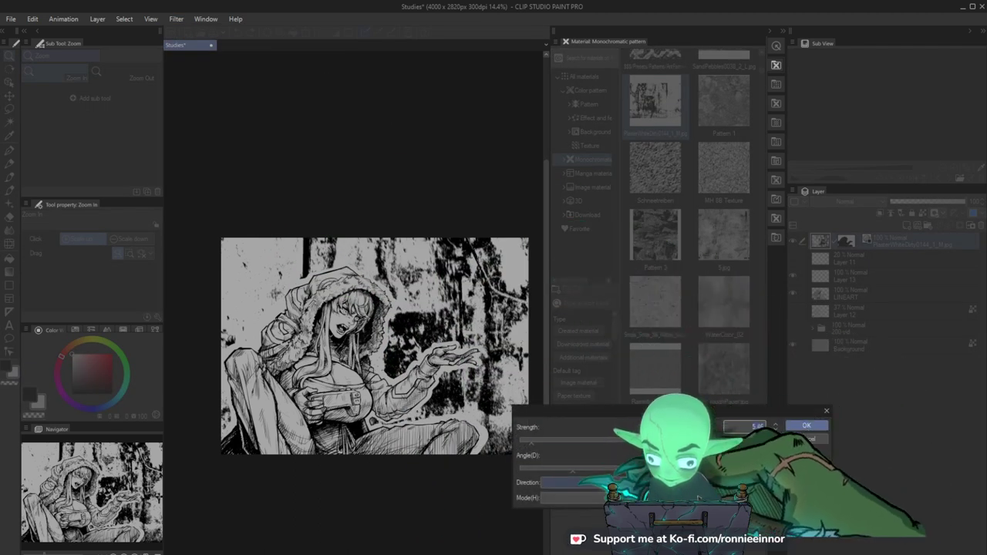
drag(573, 468, 592, 470)
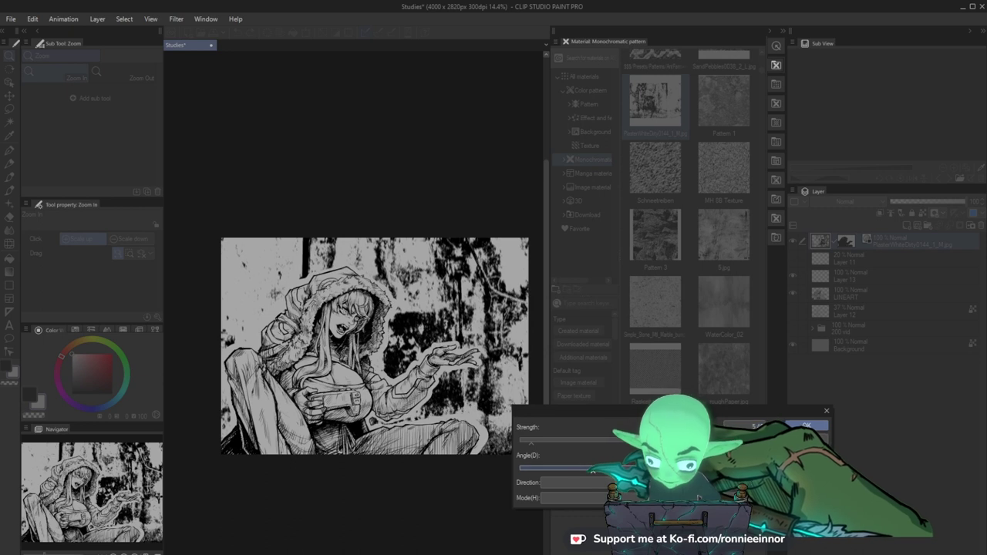
drag(592, 469, 587, 469)
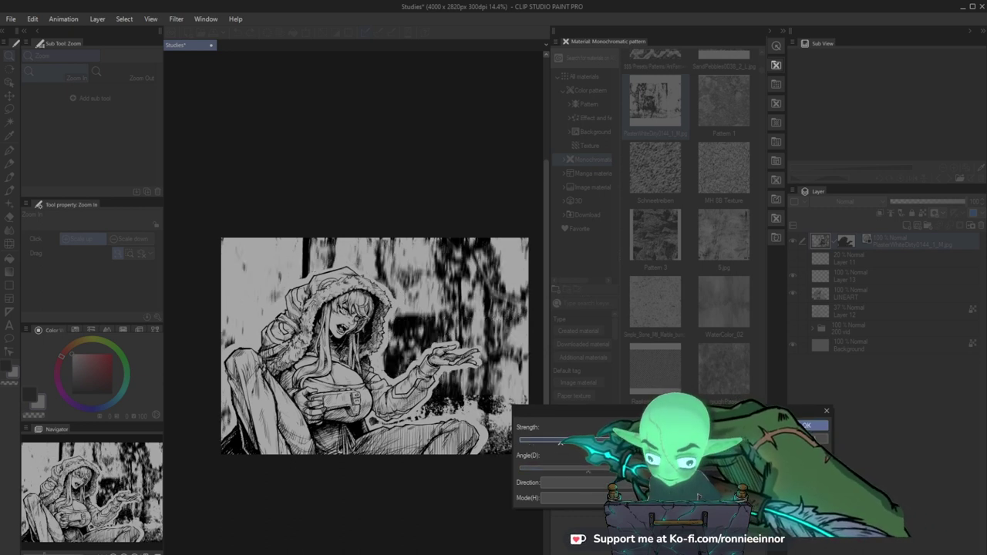
drag(560, 441, 571, 441)
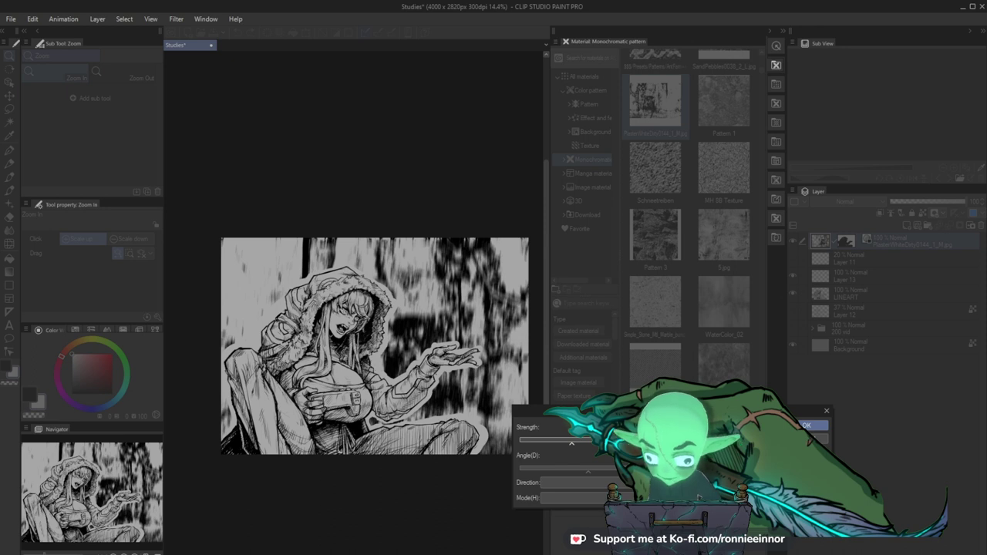
click(810, 438)
Set the plaster texture layer's opacity to 39% and apply its mask to the layer.
drag(443, 364, 464, 364)
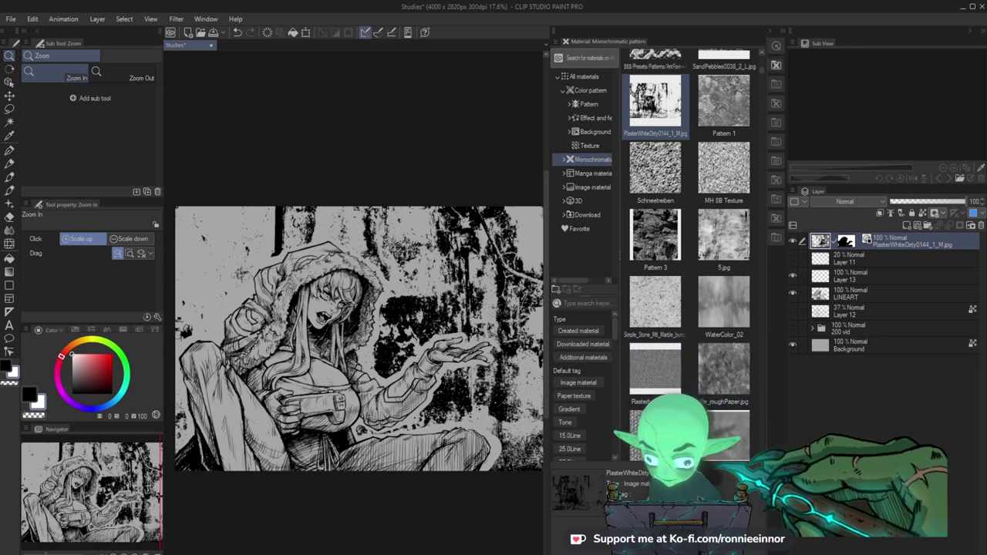
drag(962, 201, 923, 201)
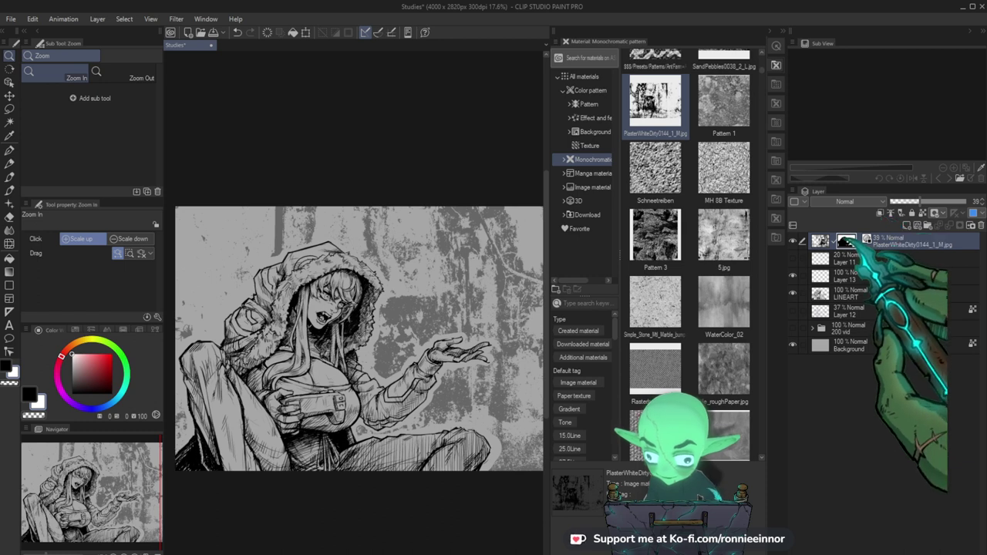
right_click(846, 241)
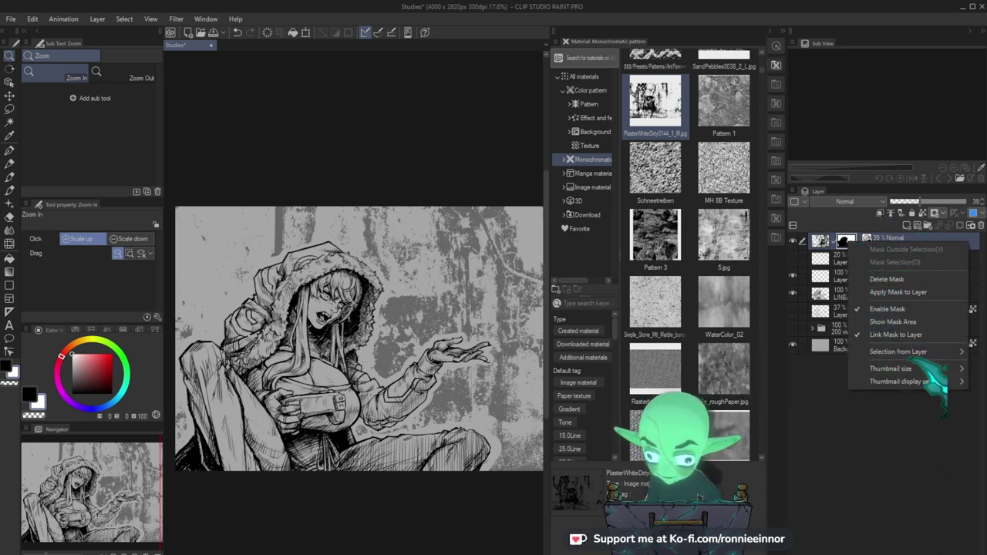
click(898, 292)
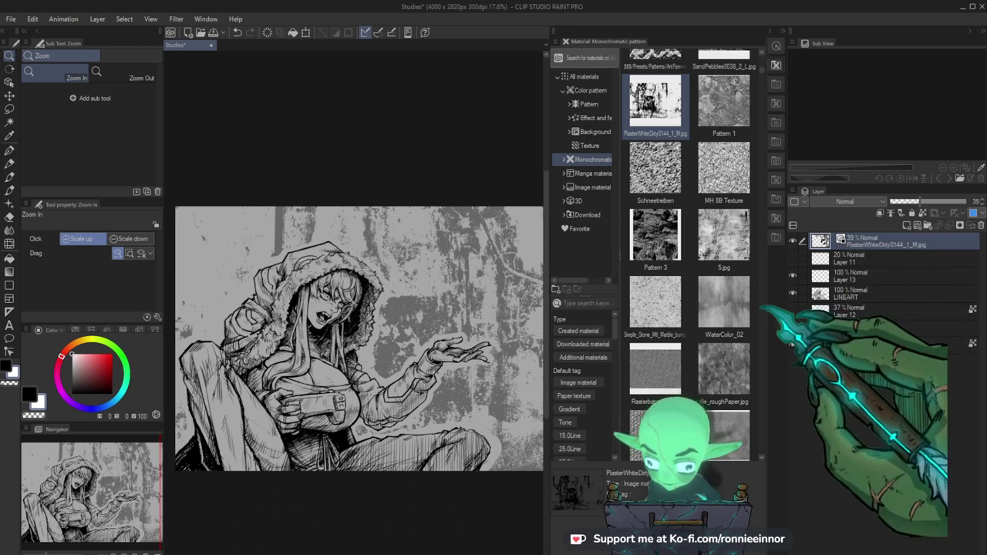
right_click(844, 239)
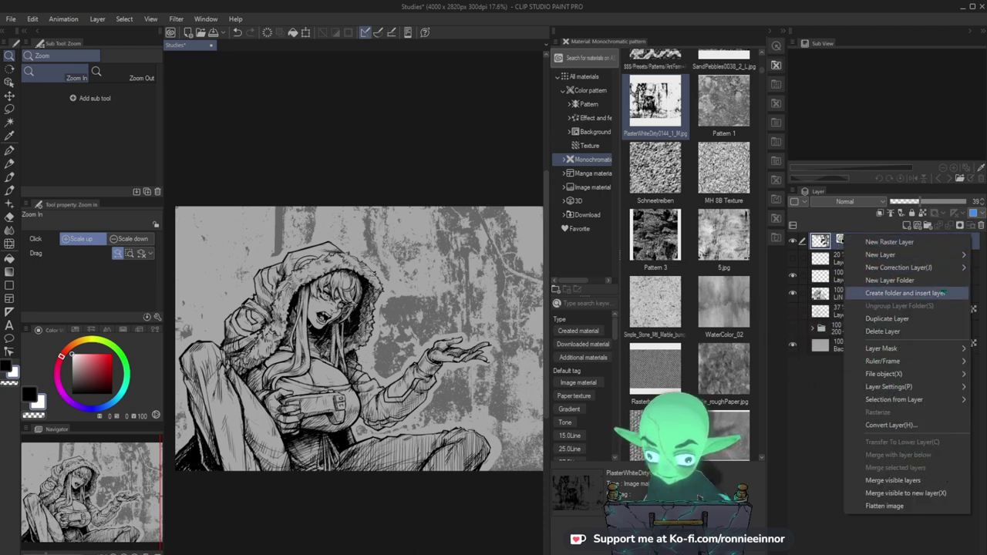
mouse_move(925, 385)
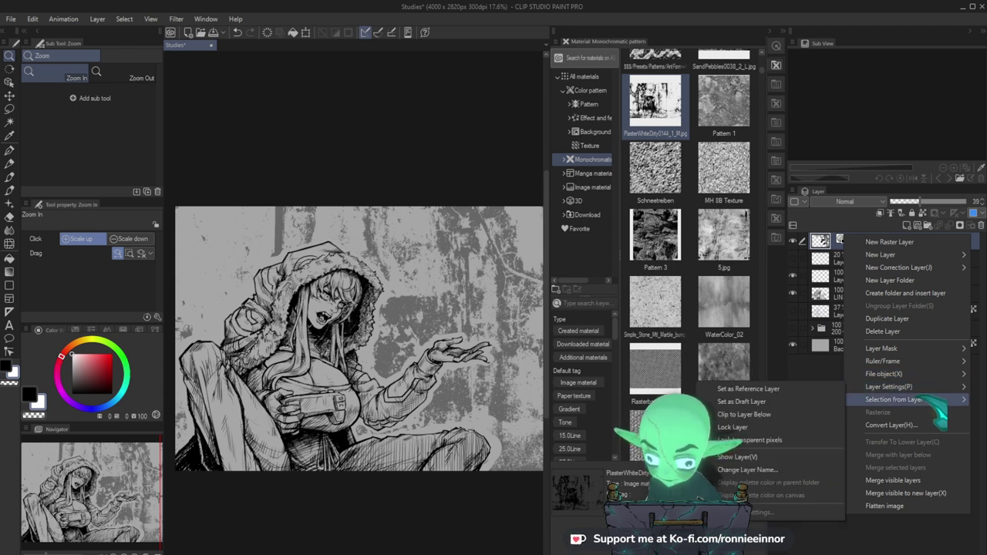
click(879, 533)
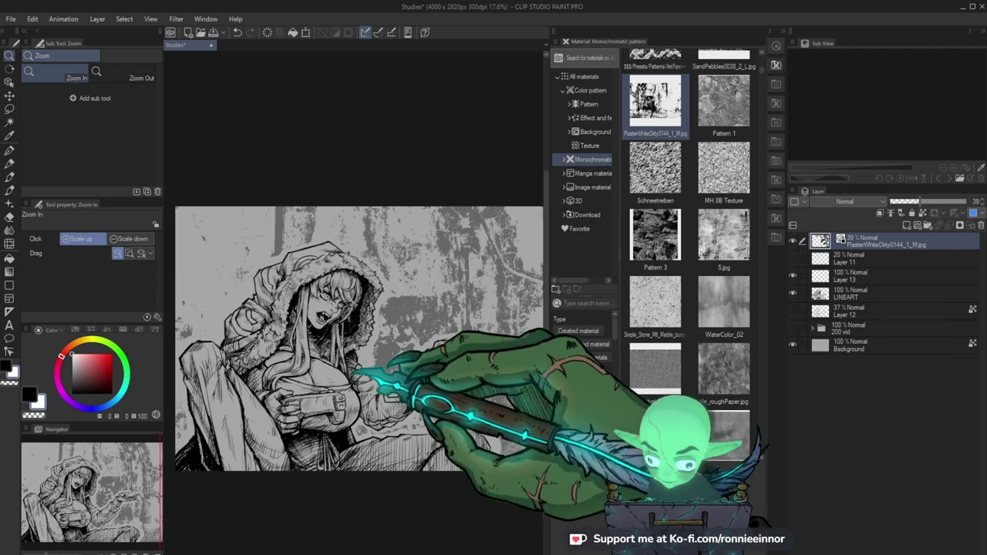
drag(353, 446, 372, 444)
Select the LINEART layer and toggle its visibility off and on to check its contents.
click(836, 258)
click(841, 294)
click(793, 293)
click(792, 293)
mouse_move(453, 403)
mouse_down()
mouse_move(474, 401)
mouse_move(414, 415)
mouse_up()
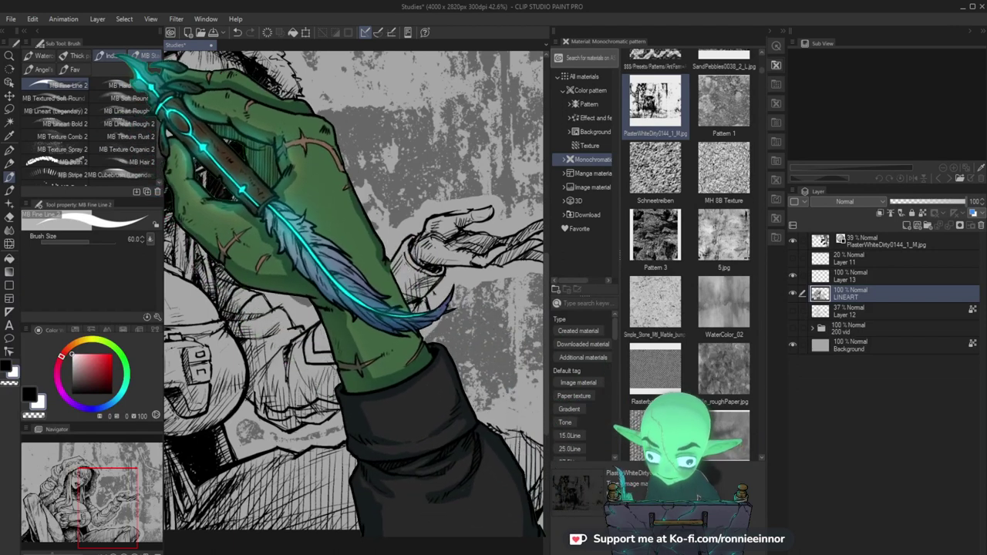
Switch to the India ink Brush pen and set its brush size to 30.
click(109, 56)
key(bracketleft)
key(bracketleft)
key(bracketleft)
key(bracketleft)
key(bracketleft)
key(bracketleft)
key(bracketleft)
key(bracketleft)
key(bracketleft)
drag(421, 383, 462, 380)
key(ctrl+z)
key(ctrl+z)
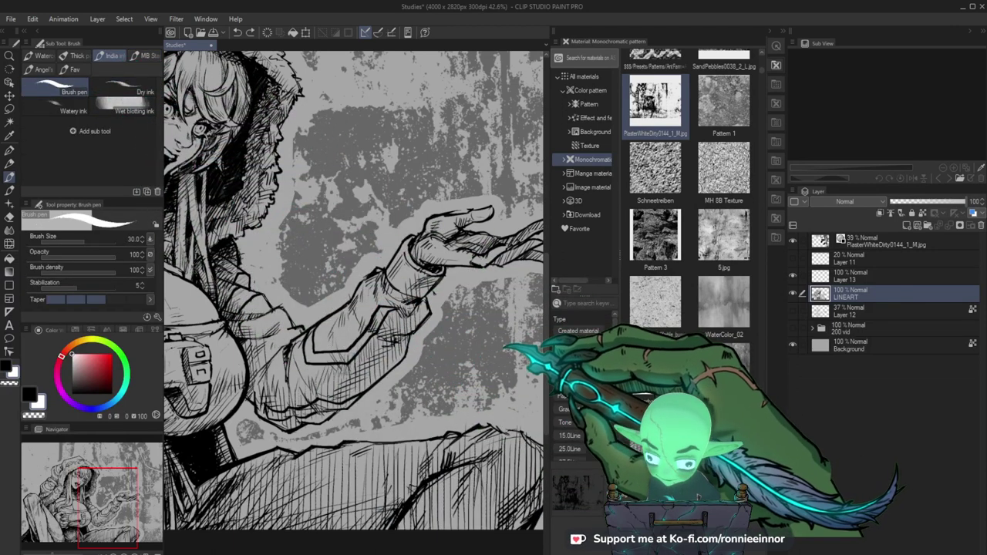
mouse_move(461, 428)
mouse_down()
mouse_move(388, 371)
mouse_move(501, 353)
mouse_up()
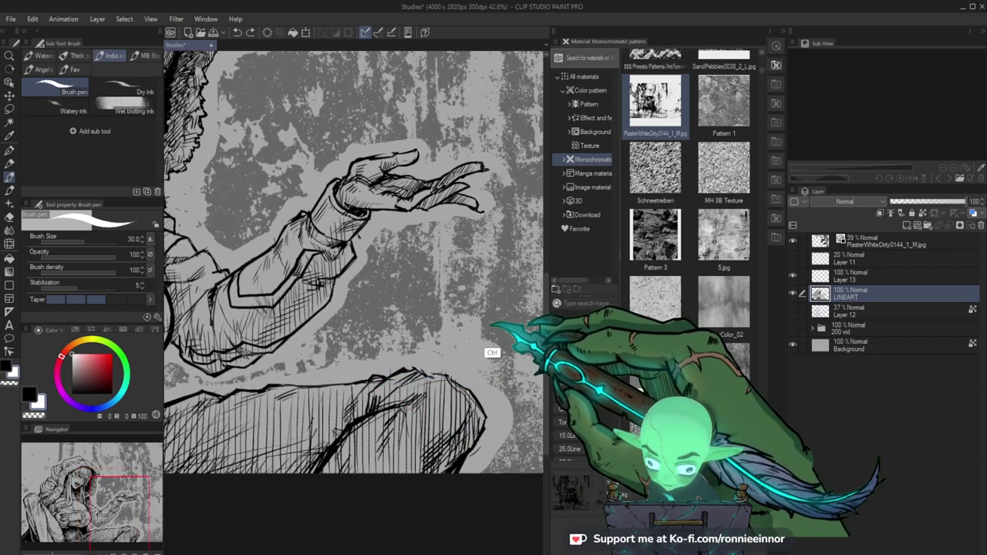
key(ctrl+z)
key(ctrl+z)
Swap the drawing colour to black and move the plaster texture layer beneath Layer 11.
key(x)
drag(465, 440, 445, 306)
key(slash)
click(871, 242)
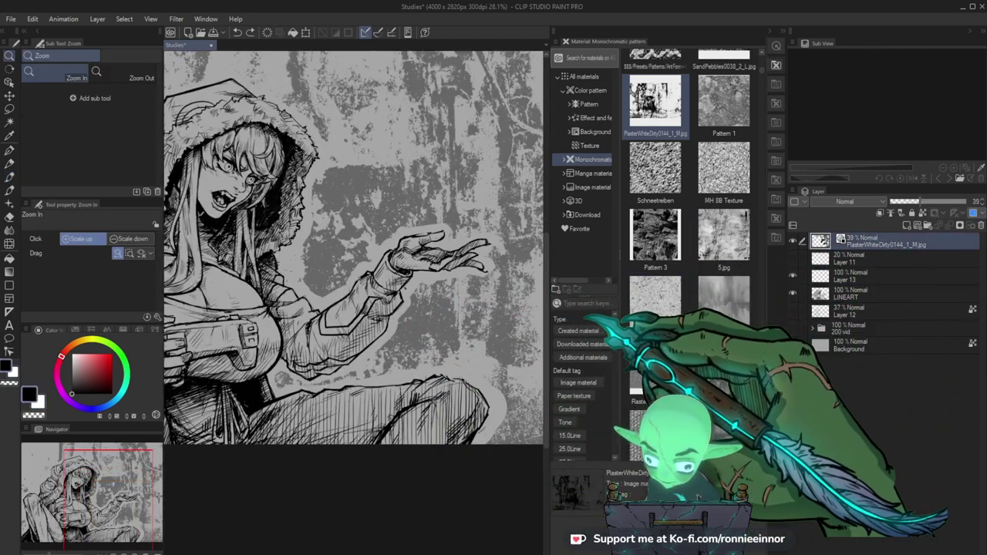
drag(886, 241, 886, 267)
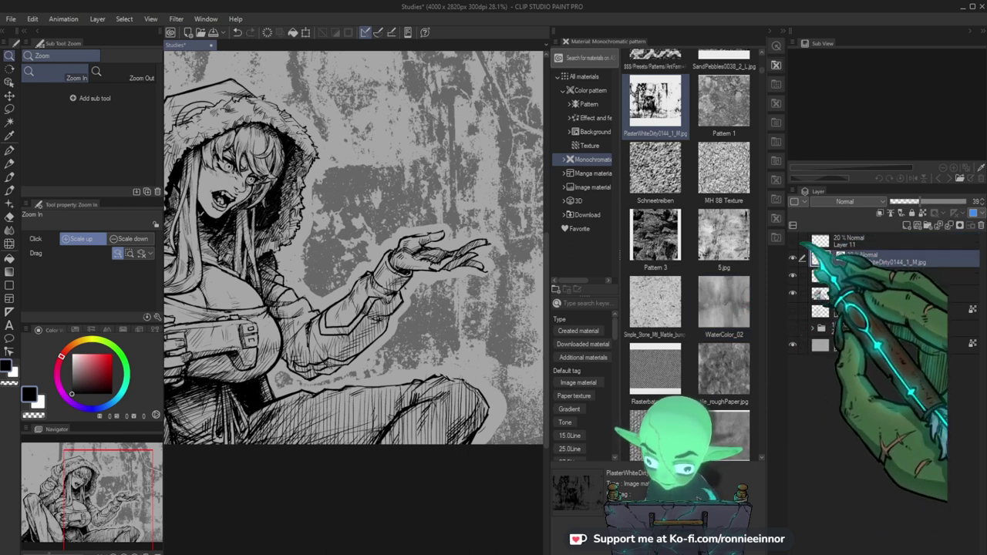
click(793, 240)
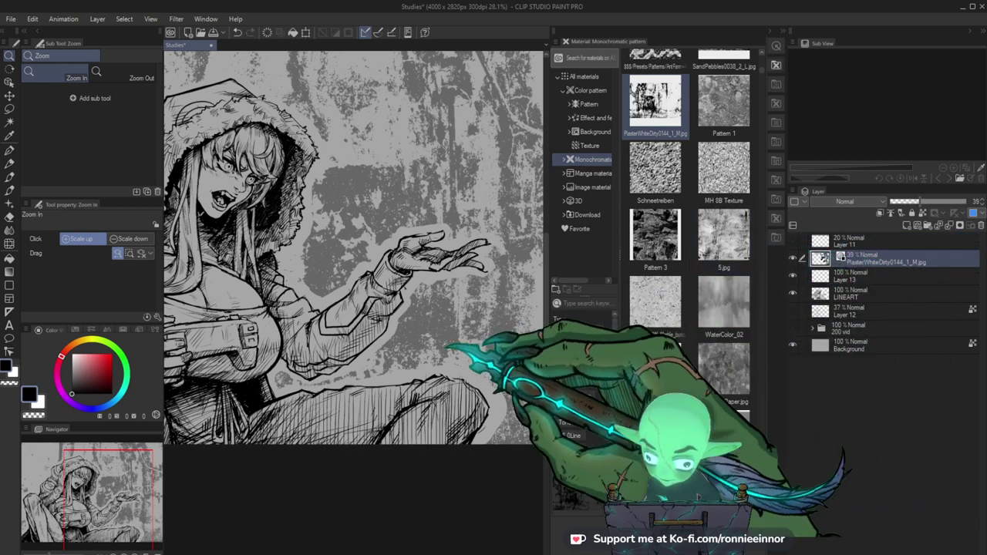
drag(443, 350, 374, 347)
Delete the 20% opacity Layer 11 and add a new raster layer above the plaster texture.
click(857, 243)
click(980, 225)
click(906, 225)
Handwrite the artist's signature in black on the new layer, between the outstretched forearm and the raised thigh.
drag(434, 372, 480, 366)
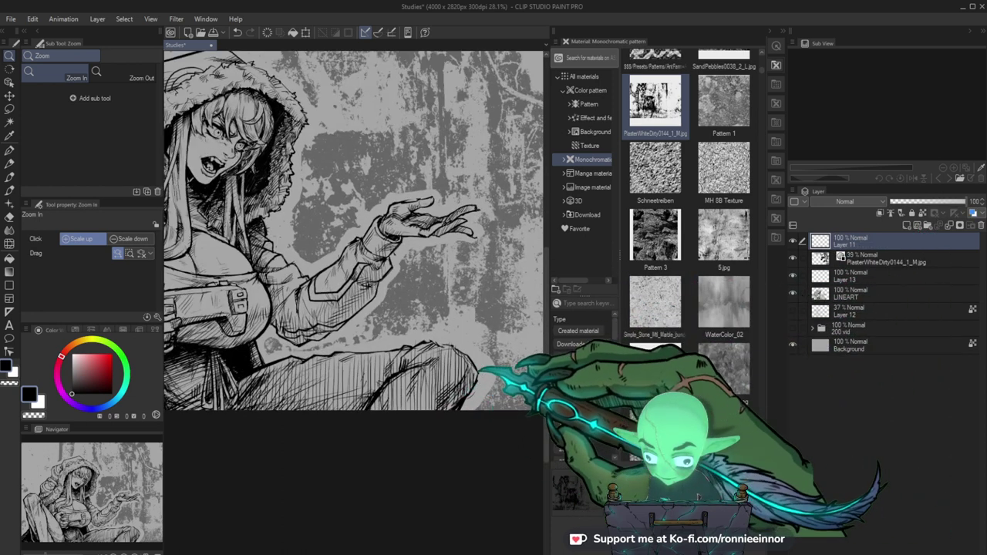
drag(452, 333, 461, 357)
drag(387, 359, 433, 360)
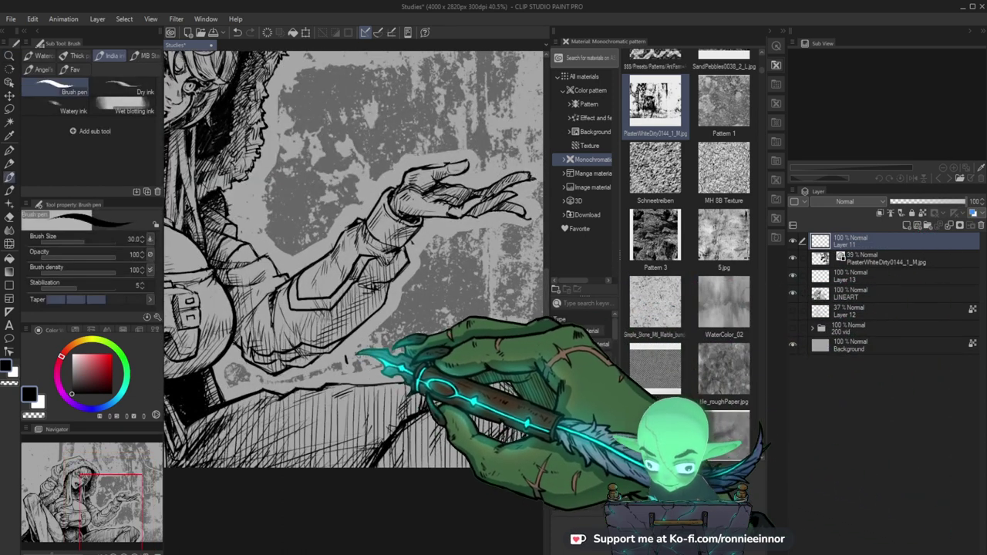
key(ctrl+plus)
mouse_move(361, 348)
mouse_down()
mouse_move(411, 334)
mouse_move(381, 357)
mouse_up()
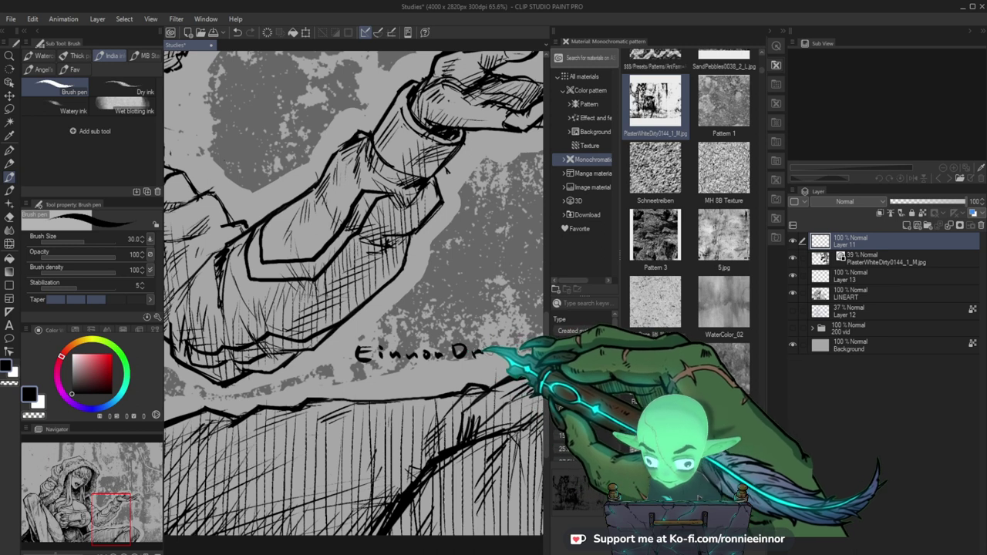
mouse_move(499, 351)
mouse_down()
mouse_move(513, 357)
mouse_move(426, 387)
mouse_up()
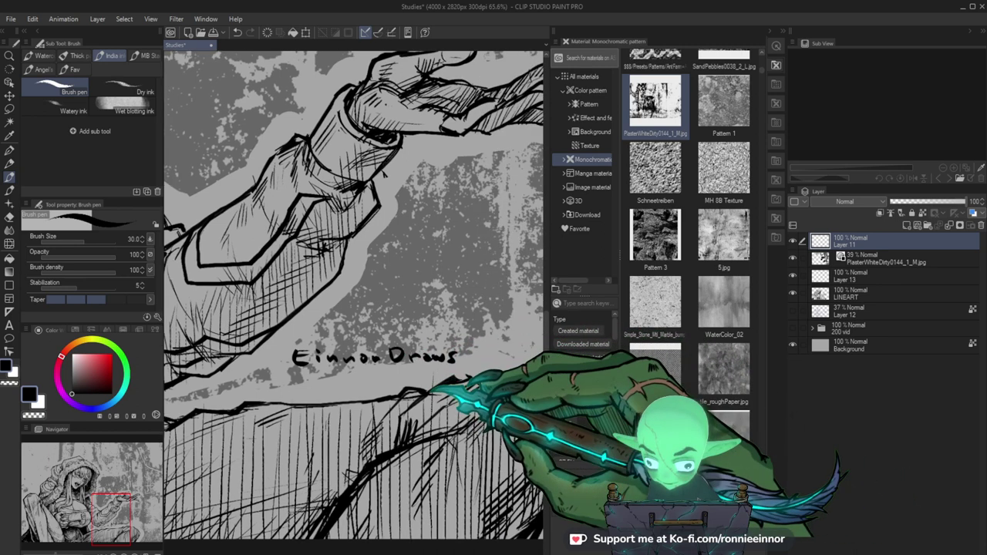
Undo the second word of the signature and rewrite it with wider letter spacing.
key(ctrl+z)
key(ctrl+z)
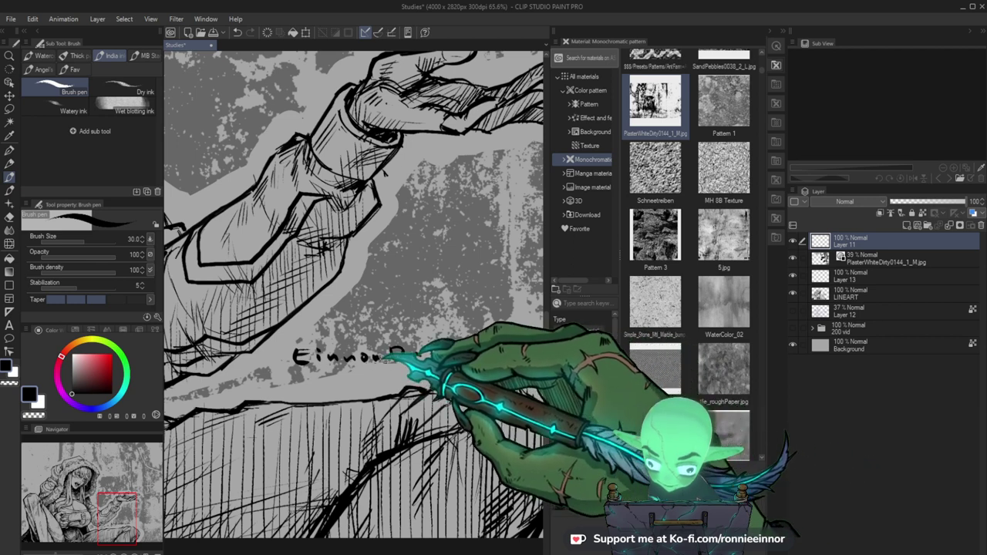
drag(294, 367, 483, 365)
key(ctrl+z)
drag(295, 370, 388, 370)
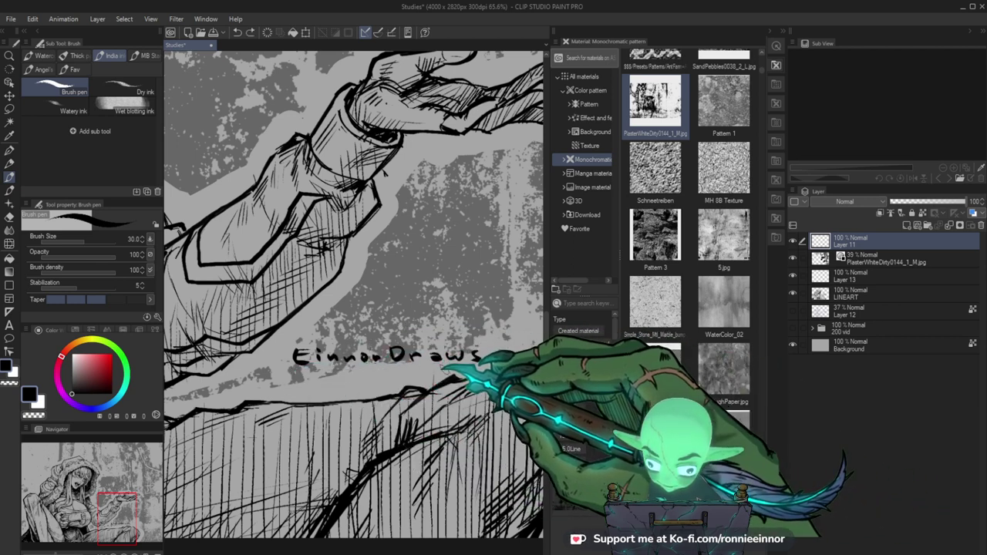
Select the signature, move it slightly upward away from the thigh and clear the selection.
key(m)
mouse_move(468, 370)
mouse_down()
mouse_move(282, 335)
mouse_move(493, 347)
mouse_up()
key(k)
mouse_move(458, 353)
mouse_down()
mouse_move(462, 337)
mouse_move(445, 328)
mouse_move(451, 336)
mouse_up()
key(ctrl+d)
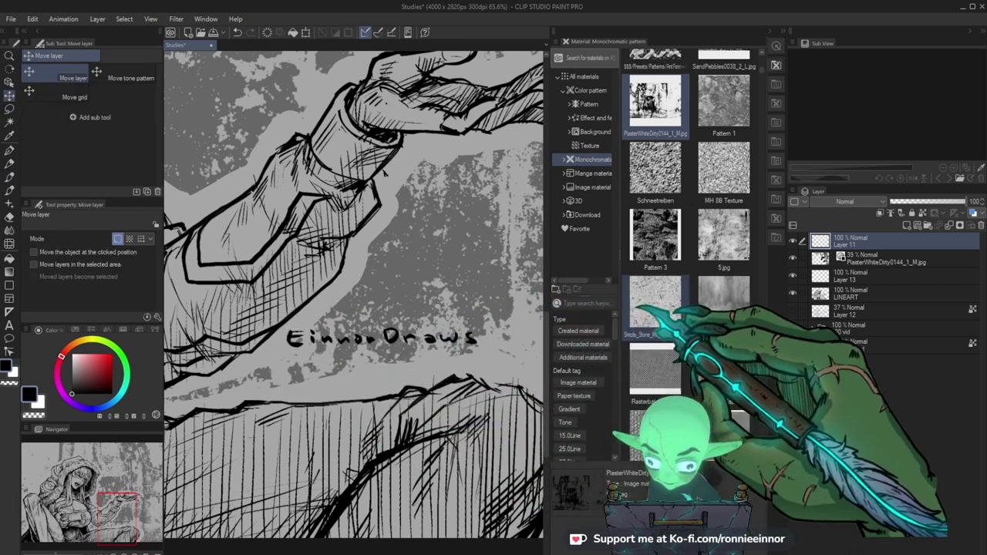
key(b)
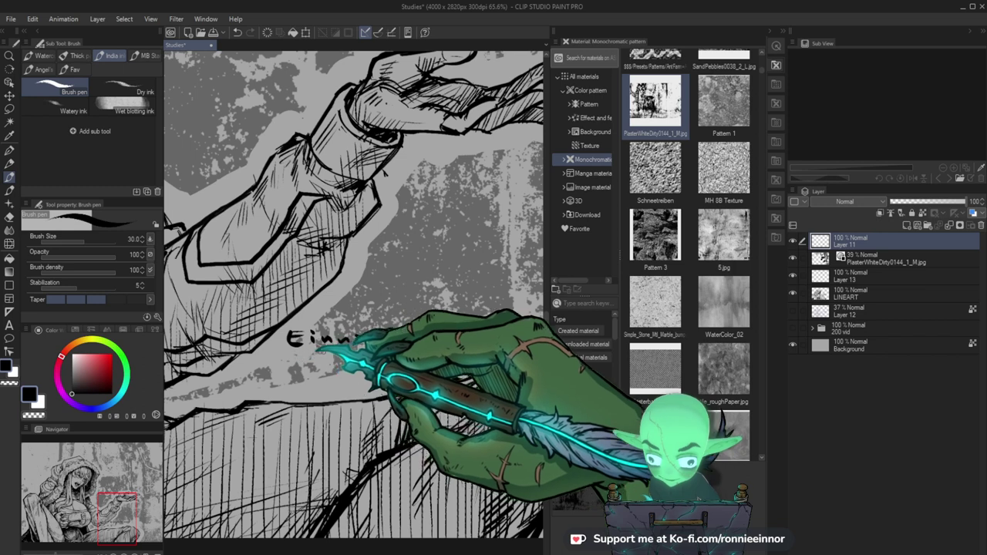
drag(296, 354, 298, 366)
drag(310, 362, 311, 366)
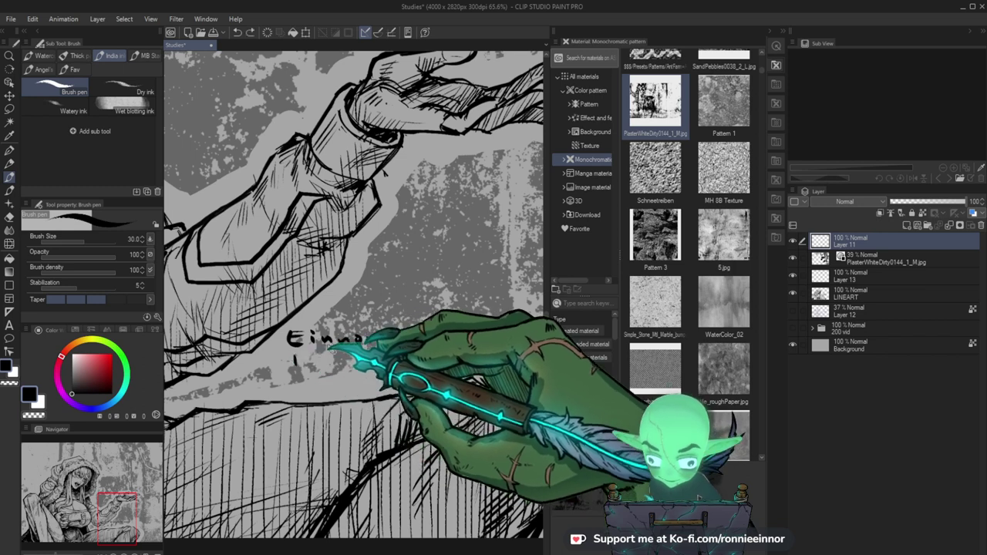
Erase the plaster texture behind and just below the signature with the Hard eraser on the texture layer.
click(833, 259)
key(e)
mouse_move(367, 340)
mouse_down()
mouse_move(474, 346)
mouse_move(295, 339)
mouse_move(331, 333)
mouse_move(316, 337)
mouse_move(455, 337)
mouse_move(299, 352)
mouse_up()
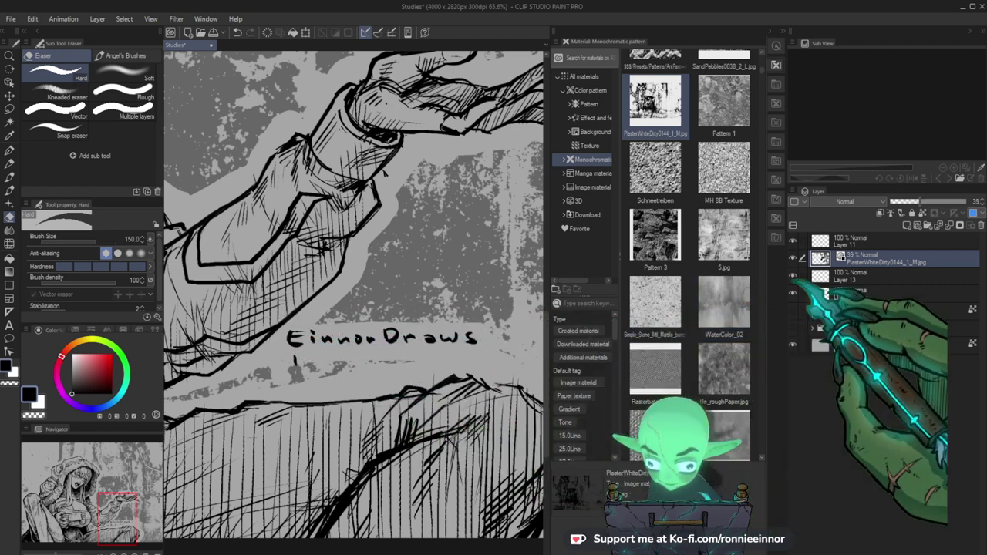
Handwrite the date in small digits beneath the signature on Layer 11 with the Brush pen.
click(848, 241)
key(b)
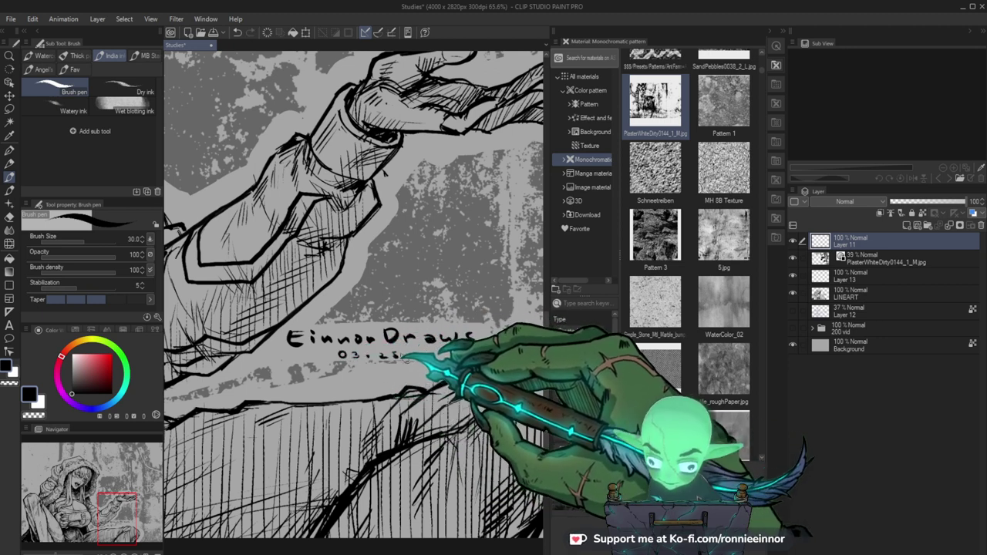
mouse_move(418, 352)
mouse_down()
mouse_move(447, 390)
mouse_move(450, 419)
mouse_move(437, 393)
mouse_move(426, 419)
mouse_up()
Save the Studies file and collapse the material palette to enlarge the canvas area.
key(ctrl+space)
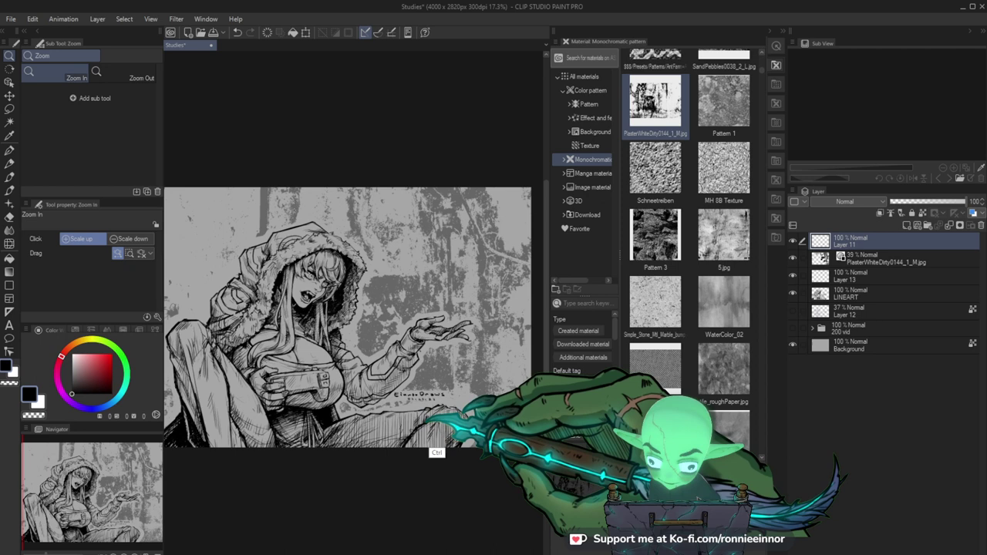
key(ctrl+s)
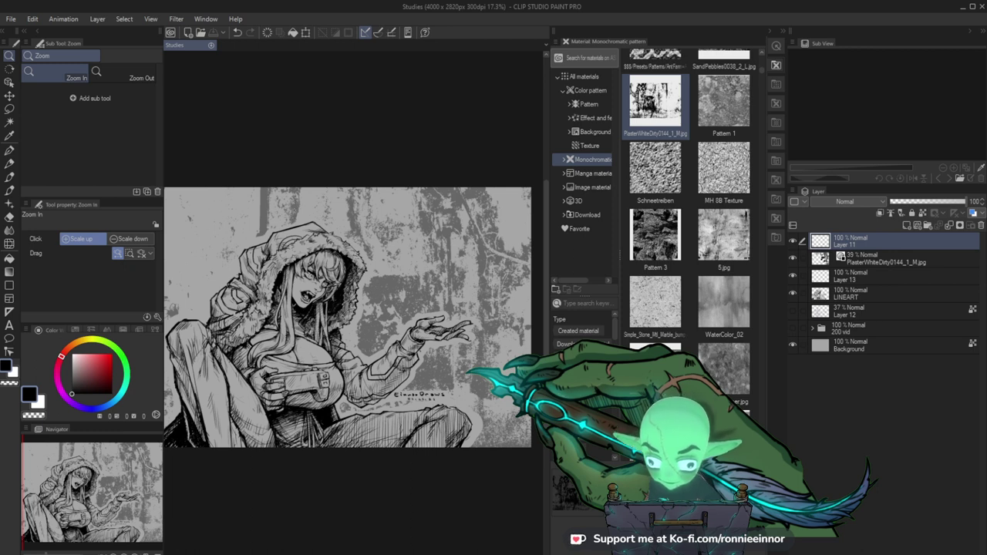
click(770, 31)
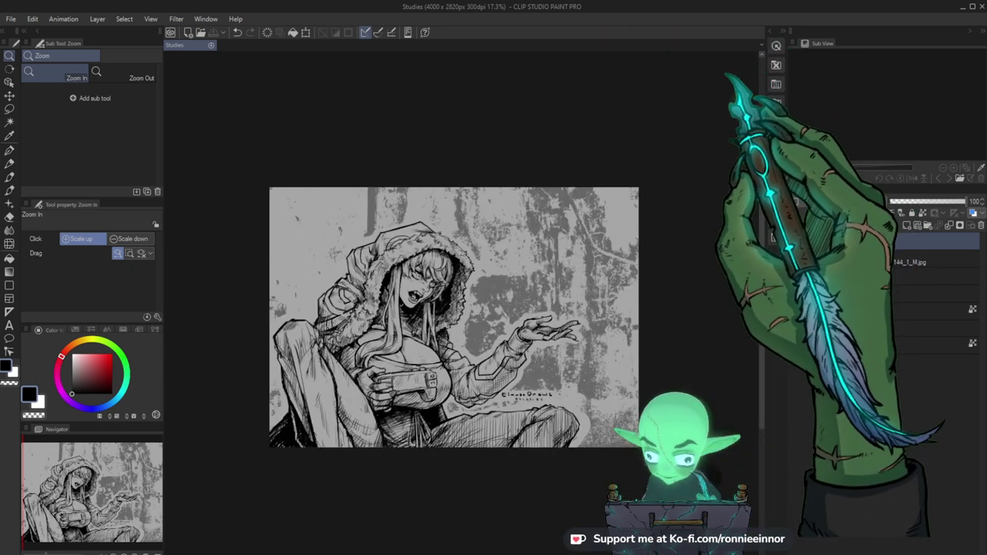
Export the drawing's timelapse with a length of 30 secs, a size of 1280 px and a 16:9 aspect ratio.
click(11, 18)
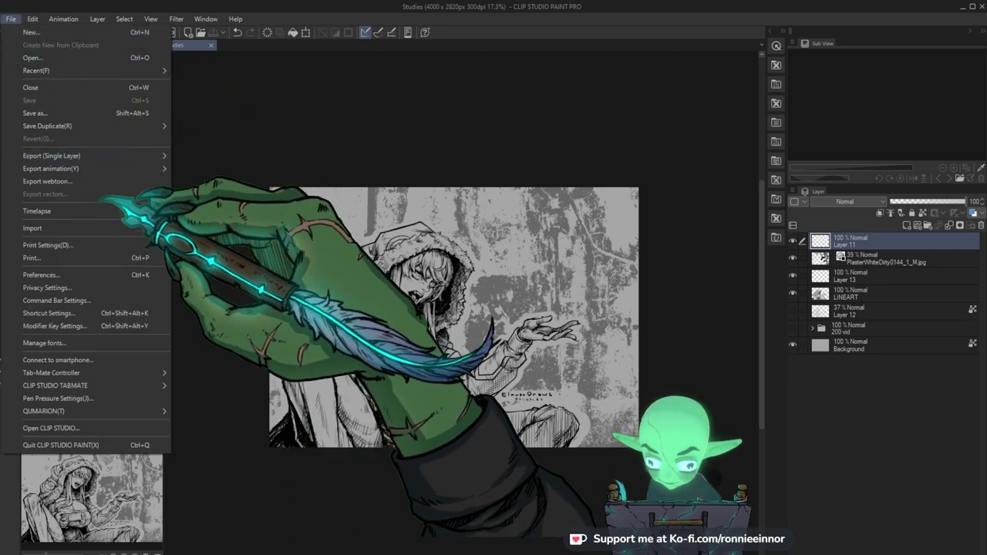
mouse_move(112, 211)
click(208, 226)
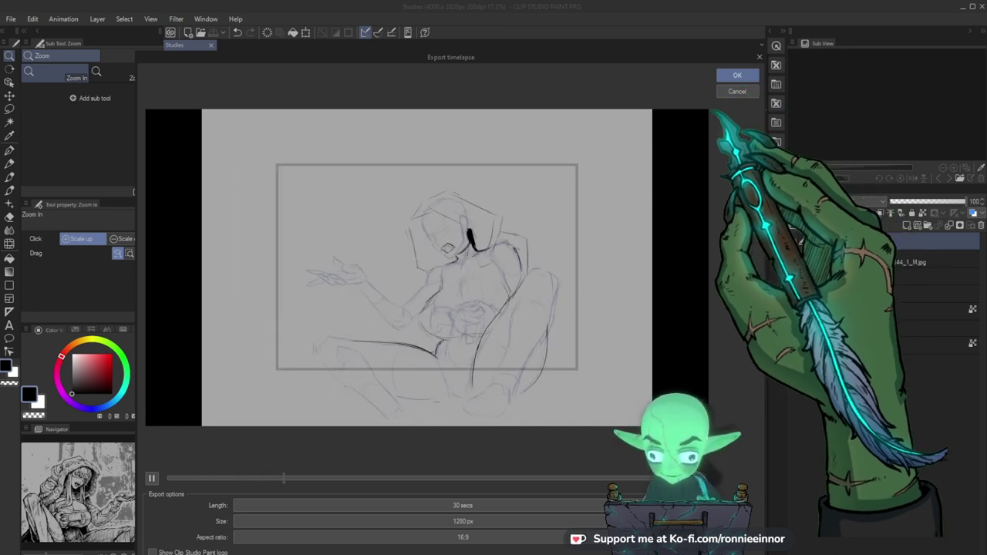
click(737, 91)
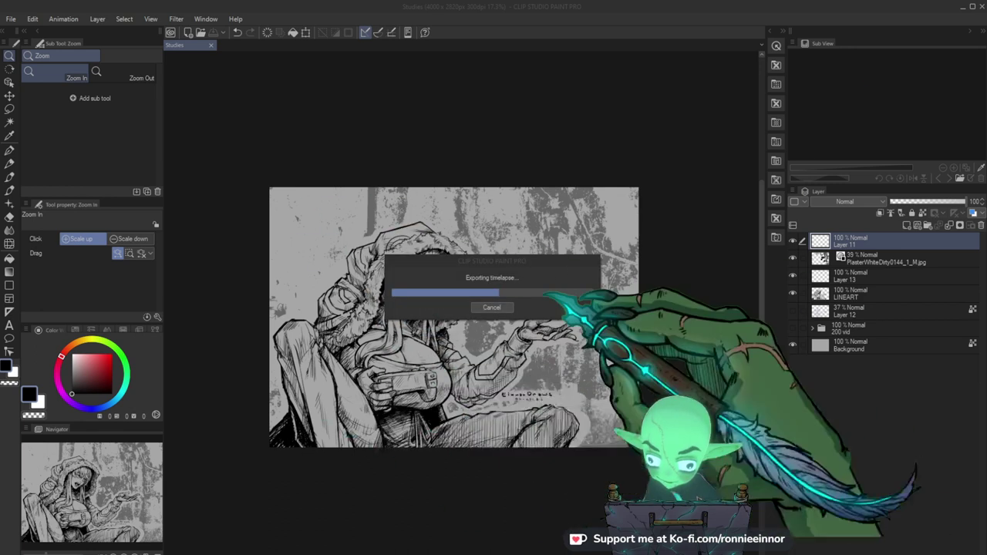
drag(498, 261, 638, 43)
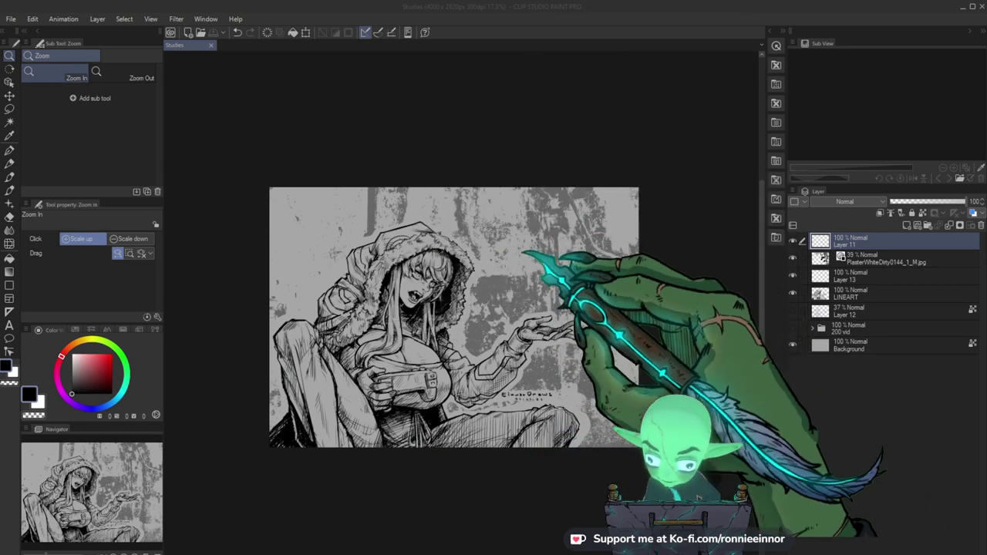